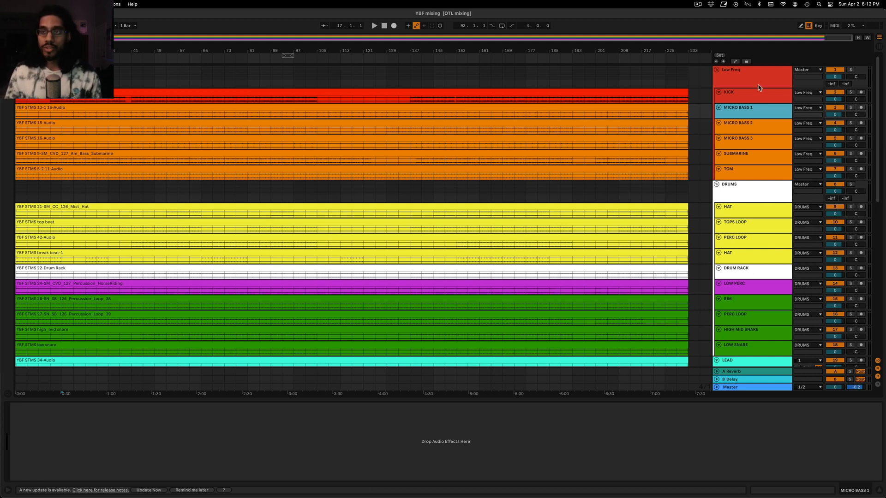
Examine the Low Freq group and its kick, micro bass and tom tracks
{"action": "left_click", "coordinate": [759, 86]}
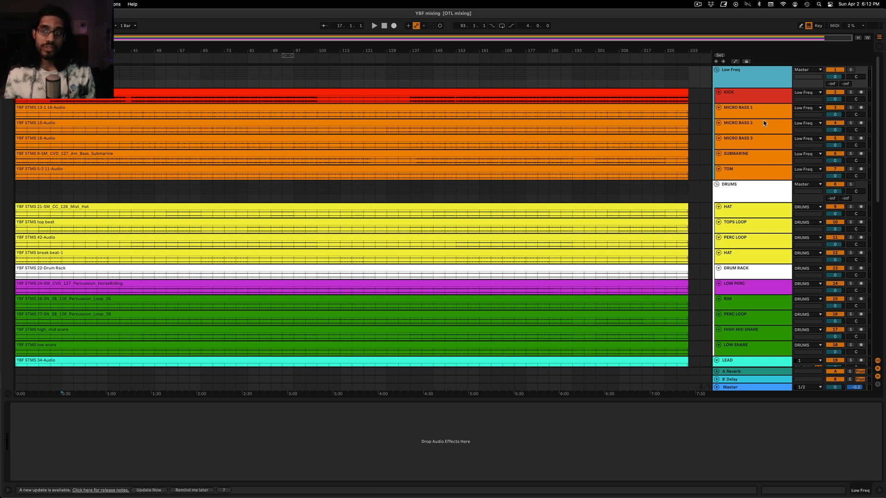
{"action": "left_click", "coordinate": [758, 96]}
{"action": "left_click", "coordinate": [759, 113]}
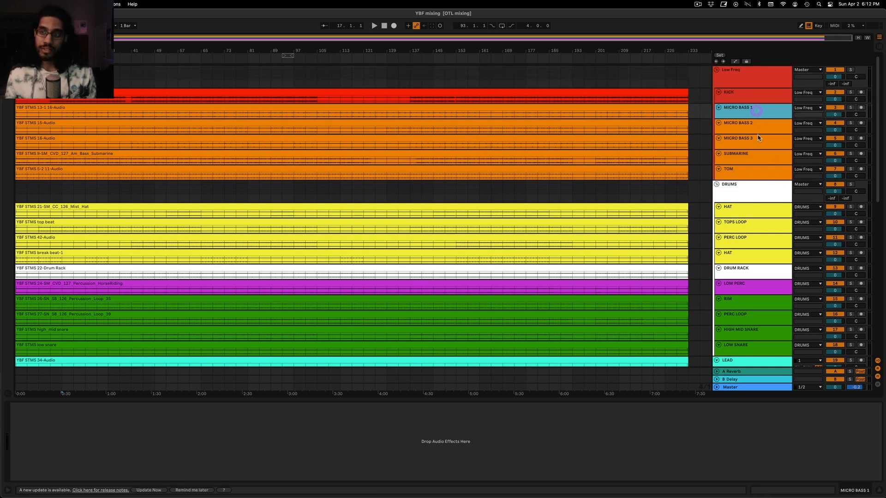
{"action": "left_click", "coordinate": [752, 173]}
Examine the DRUMS group and its hat, loop, drum rack, percussion and snare tracks
{"action": "left_click", "coordinate": [756, 191]}
{"action": "scroll", "coordinate": [759, 194], "scroll_direction": "down", "scroll_amount": 2}
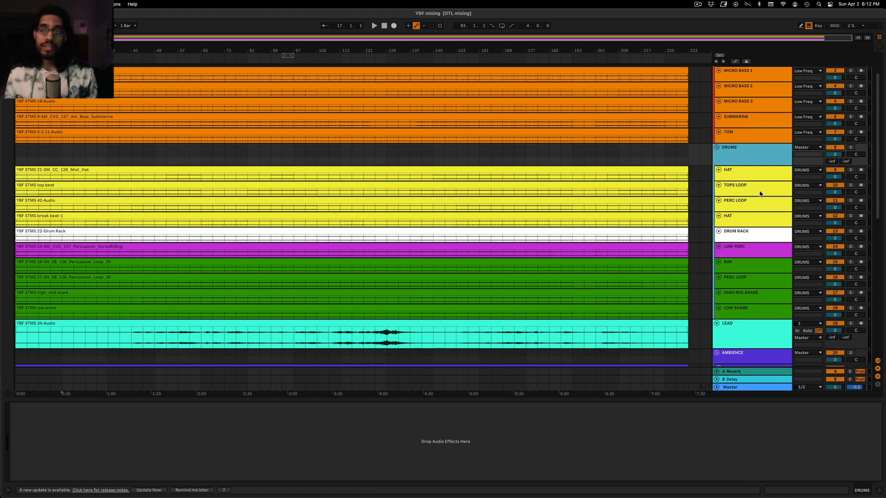
{"action": "scroll", "coordinate": [759, 192], "scroll_direction": "down", "scroll_amount": 2}
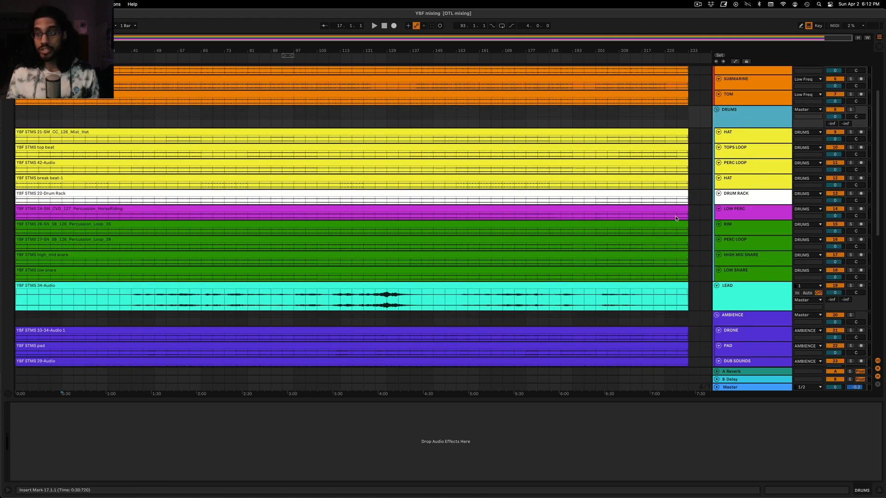
{"action": "left_click", "coordinate": [743, 226]}
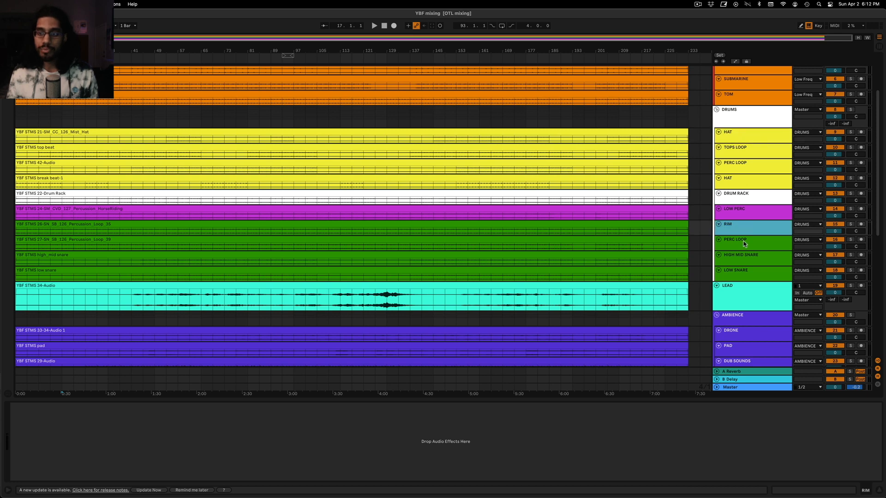
{"action": "left_click", "coordinate": [744, 243]}
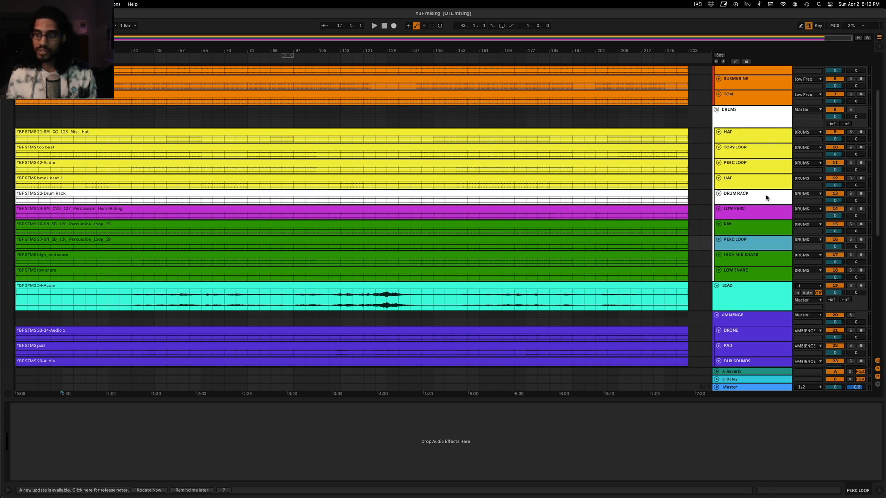
{"action": "left_click", "coordinate": [766, 198]}
{"action": "scroll", "coordinate": [761, 203], "scroll_direction": "down", "scroll_amount": 2}
{"action": "left_click", "coordinate": [762, 100]}
{"action": "scroll", "coordinate": [742, 153], "scroll_direction": "down", "scroll_amount": 3}
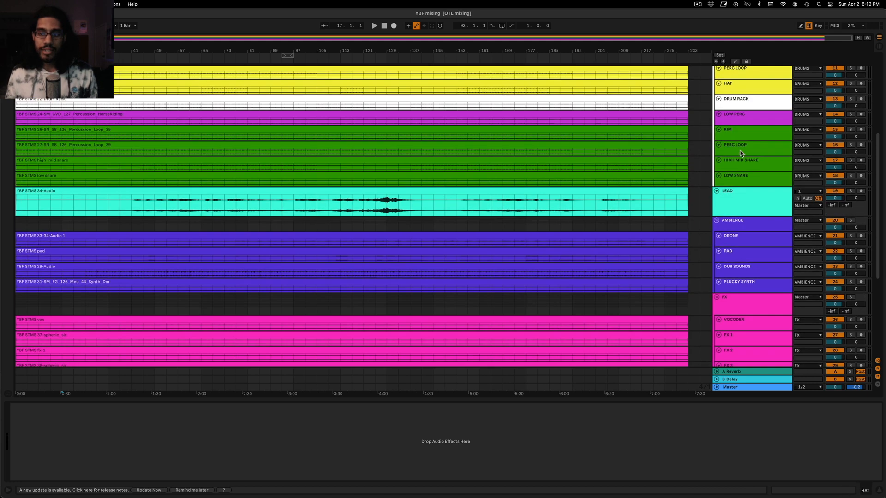
Examine the LEAD track and the AMBIENCE group with its drone, pad, dub sounds and plucky synth tracks
{"action": "left_click", "coordinate": [745, 191]}
{"action": "scroll", "coordinate": [743, 198], "scroll_direction": "down", "scroll_amount": 2}
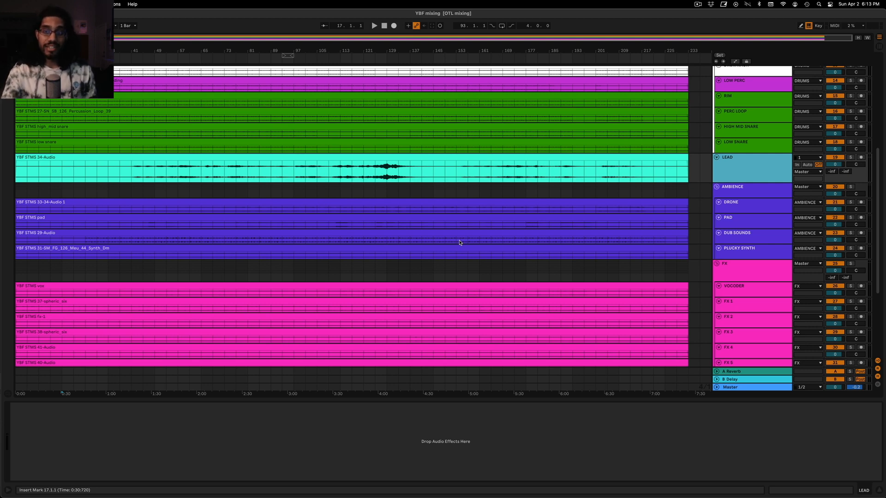
{"action": "scroll", "coordinate": [465, 239], "scroll_direction": "down", "scroll_amount": 3}
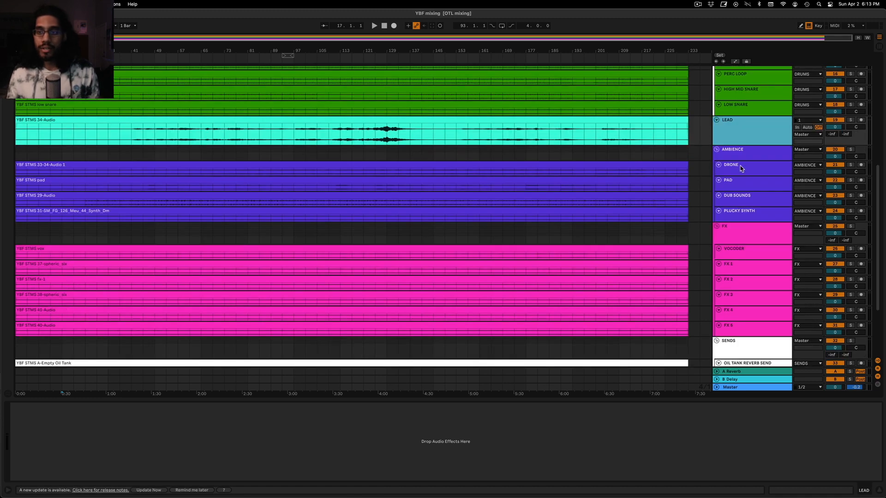
{"action": "left_click", "coordinate": [748, 150]}
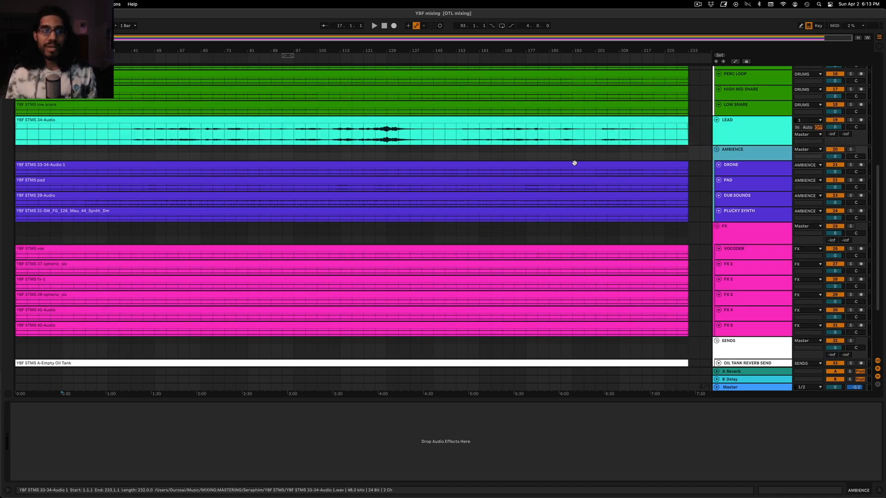
{"action": "left_click", "coordinate": [755, 180]}
{"action": "left_click", "coordinate": [755, 172]}
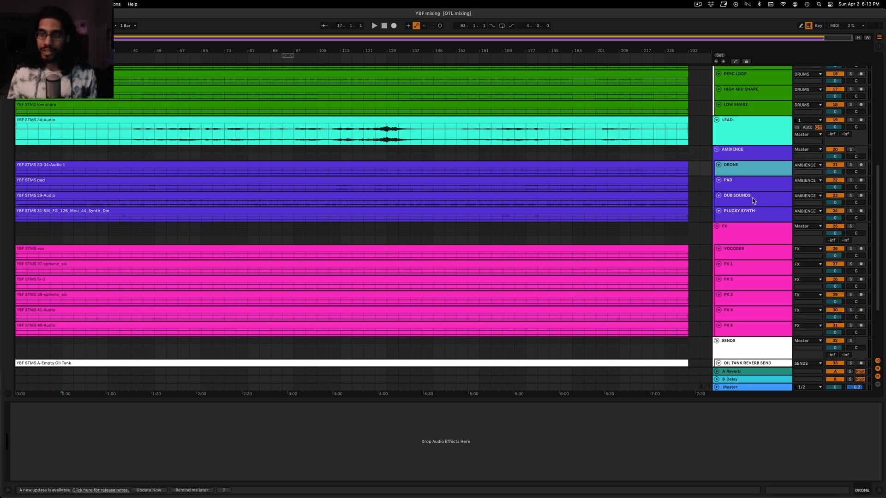
{"action": "left_click", "coordinate": [753, 202]}
{"action": "left_click", "coordinate": [751, 218]}
{"action": "left_click", "coordinate": [752, 203]}
{"action": "left_click", "coordinate": [753, 219]}
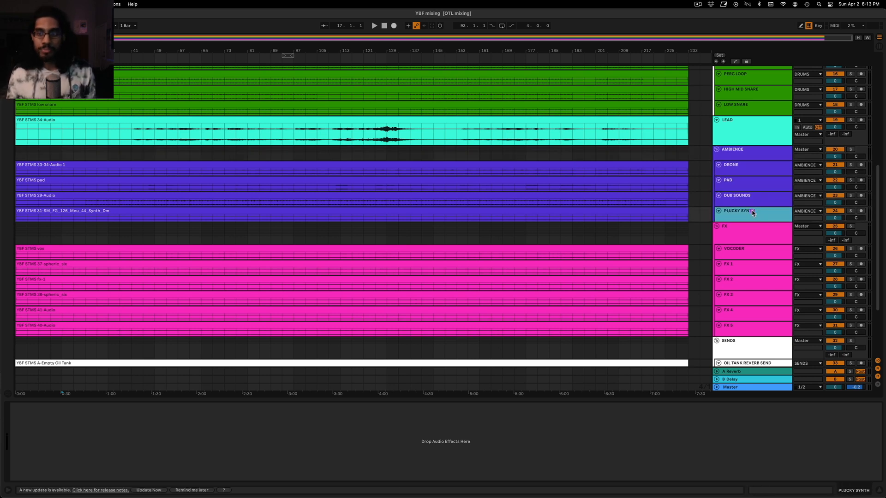
{"action": "left_click", "coordinate": [752, 206]}
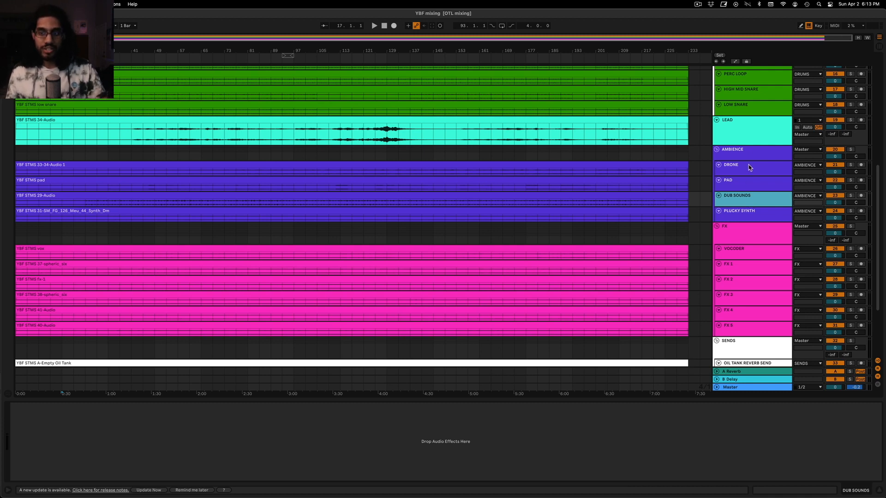
Examine the FX and SENDS groups, then select the FULL TRACK reference from bar 21 to the end of its clip
{"action": "scroll", "coordinate": [751, 167], "scroll_direction": "down", "scroll_amount": 2}
{"action": "scroll", "coordinate": [750, 166], "scroll_direction": "down", "scroll_amount": 2}
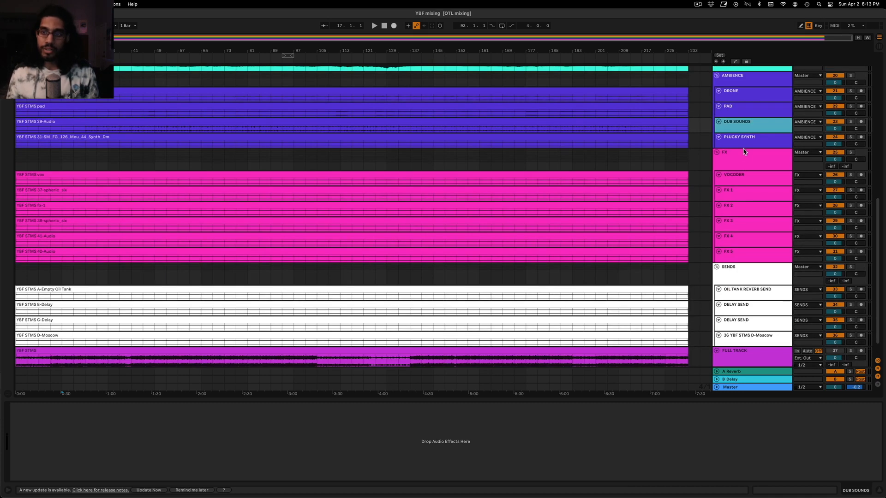
{"action": "left_click", "coordinate": [746, 161]}
{"action": "scroll", "coordinate": [746, 162], "scroll_direction": "down", "scroll_amount": 1}
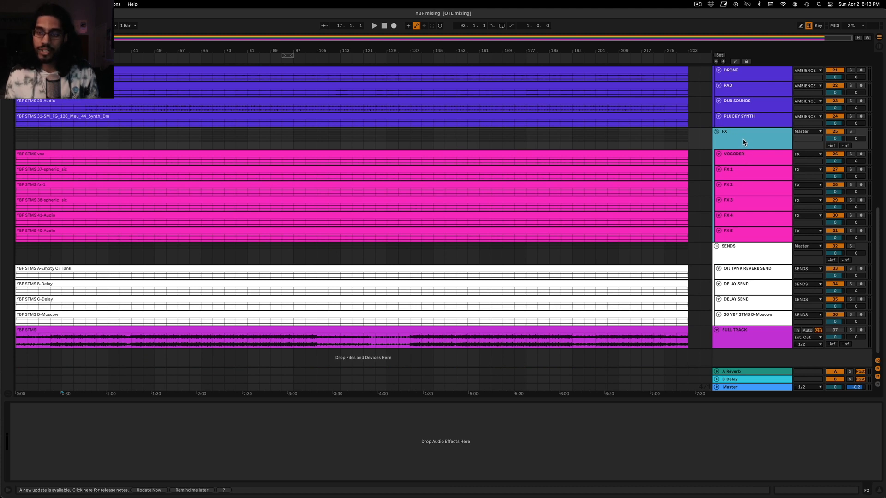
{"action": "left_click", "coordinate": [759, 256]}
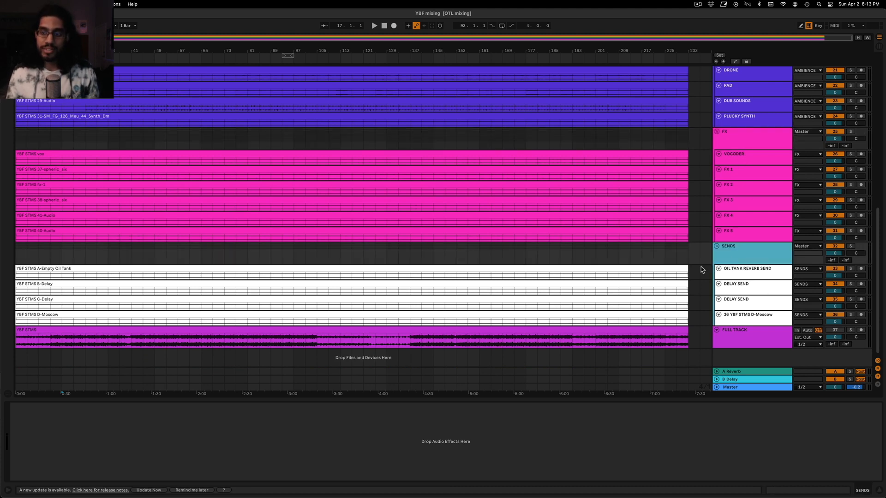
{"action": "left_click", "coordinate": [731, 344]}
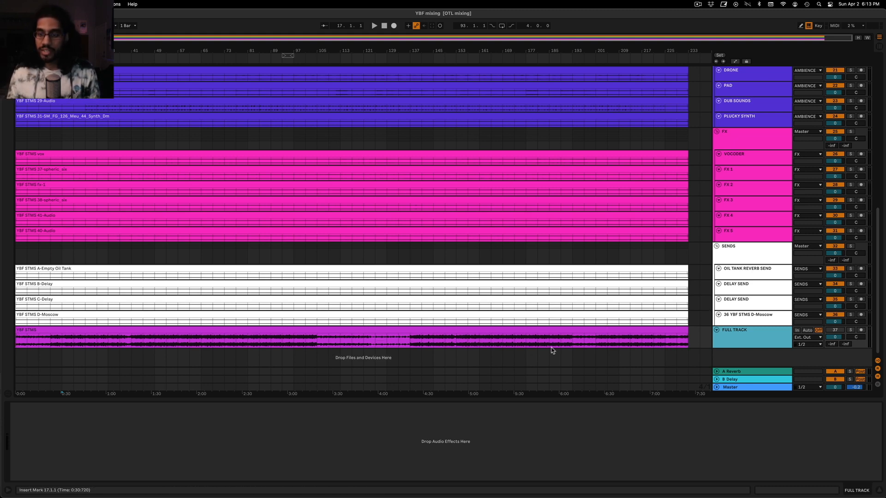
{"action": "left_click_drag", "start_coordinate": [78, 340], "coordinate": [680, 338]}
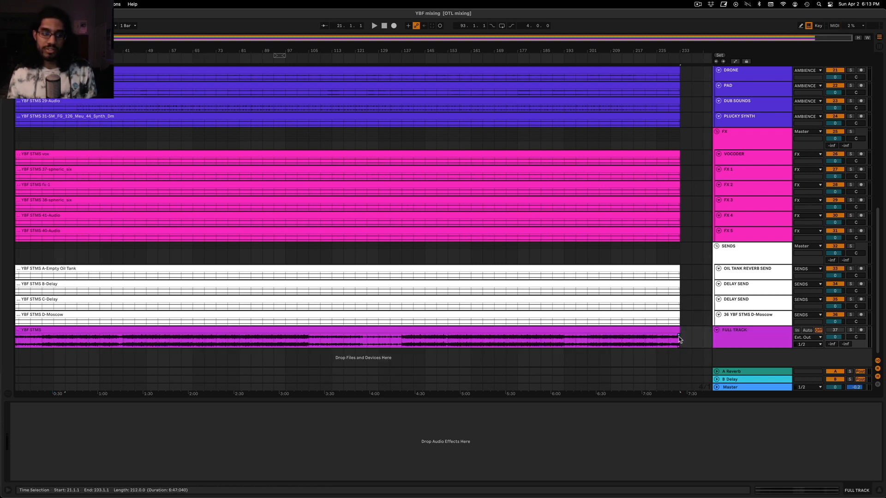
{"action": "scroll", "coordinate": [672, 336], "scroll_direction": "left", "scroll_amount": 1}
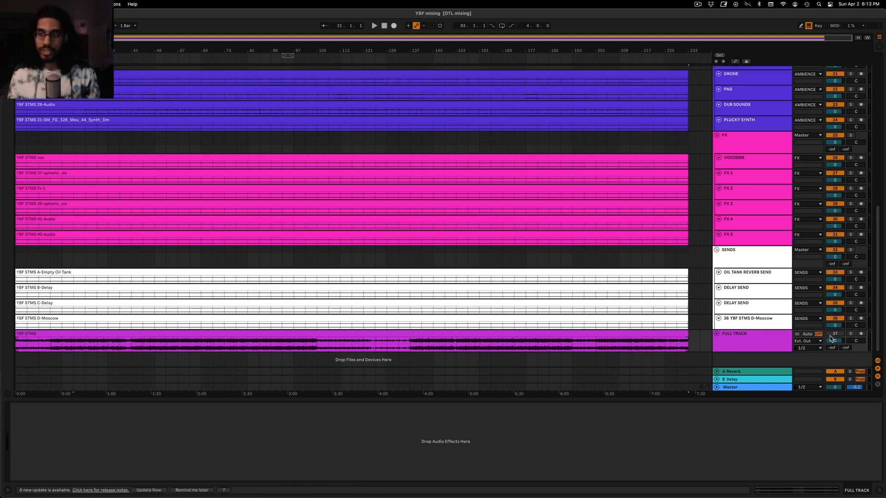
Return to the Low Freq group and look over the volume settings of the groups and tracks
{"action": "scroll", "coordinate": [617, 263], "scroll_direction": "up", "scroll_amount": 10}
{"action": "scroll", "coordinate": [617, 261], "scroll_direction": "up", "scroll_amount": 1}
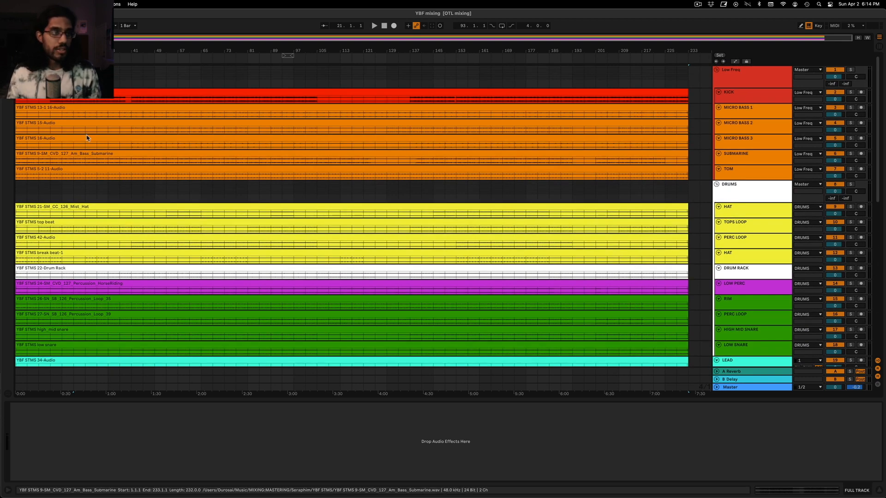
{"action": "left_click", "coordinate": [73, 92]}
{"action": "left_click", "coordinate": [50, 78]}
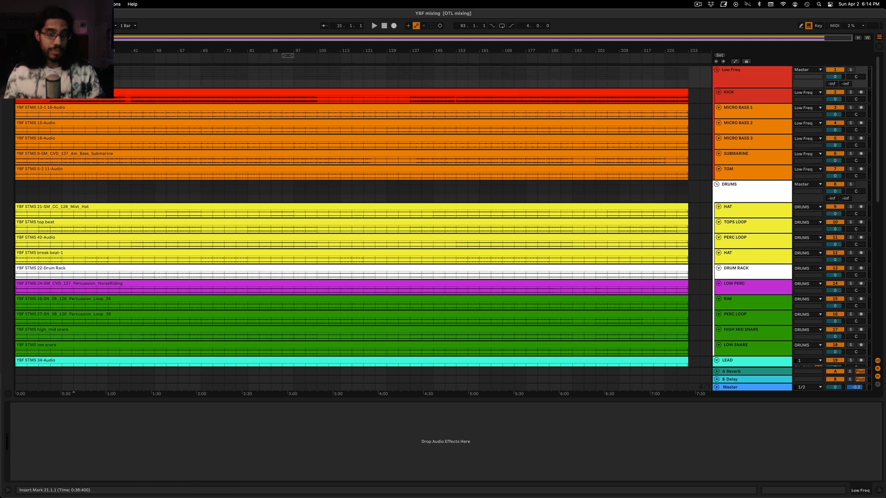
{"action": "scroll", "coordinate": [827, 96], "scroll_direction": "down", "scroll_amount": 10}
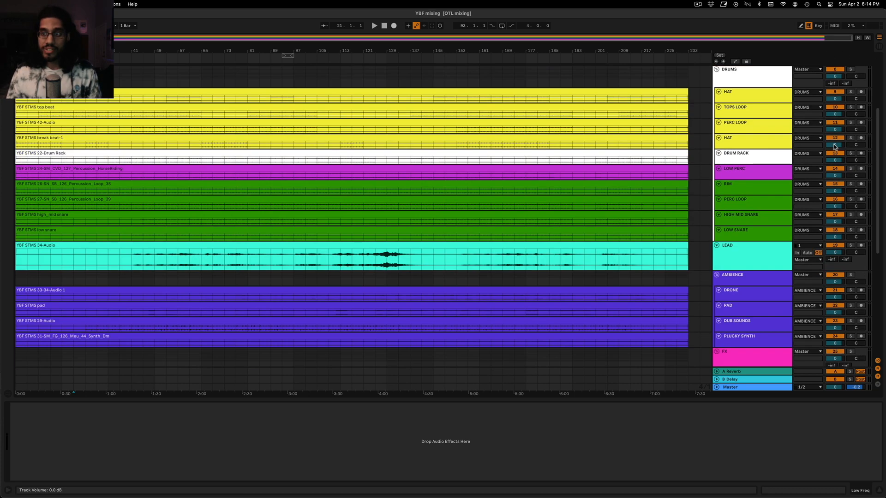
{"action": "scroll", "coordinate": [785, 213], "scroll_direction": "up", "scroll_amount": 10}
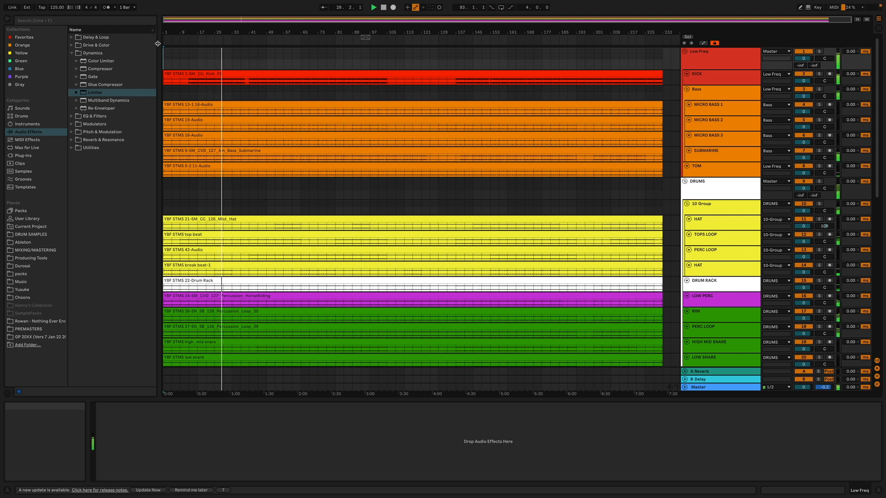
Check the mixer levels of the tracks in Session View, then return to Arrangement View
{"action": "key", "text": "Tab"}
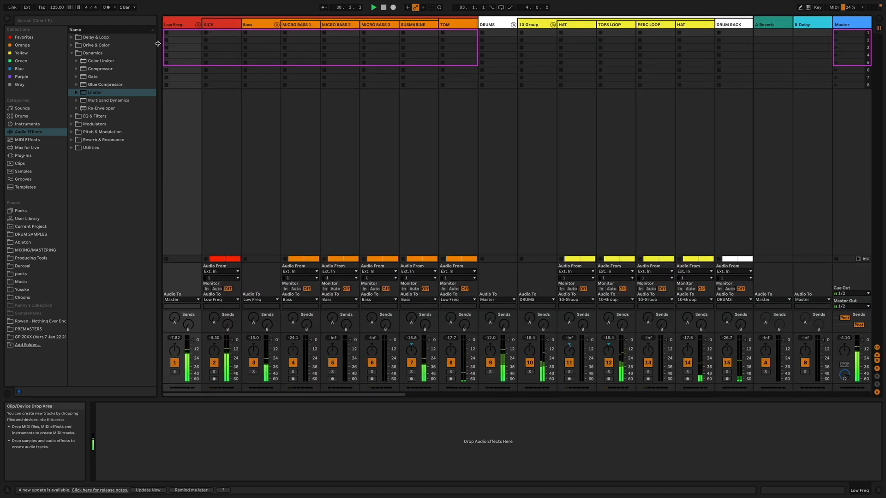
{"action": "key", "text": "Tab"}
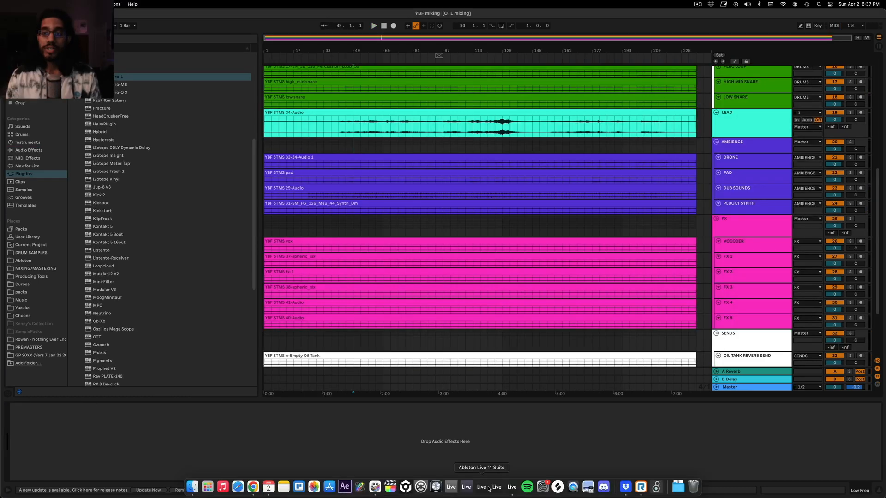
{"action": "scroll", "coordinate": [459, 336], "scroll_direction": "up", "scroll_amount": 5}
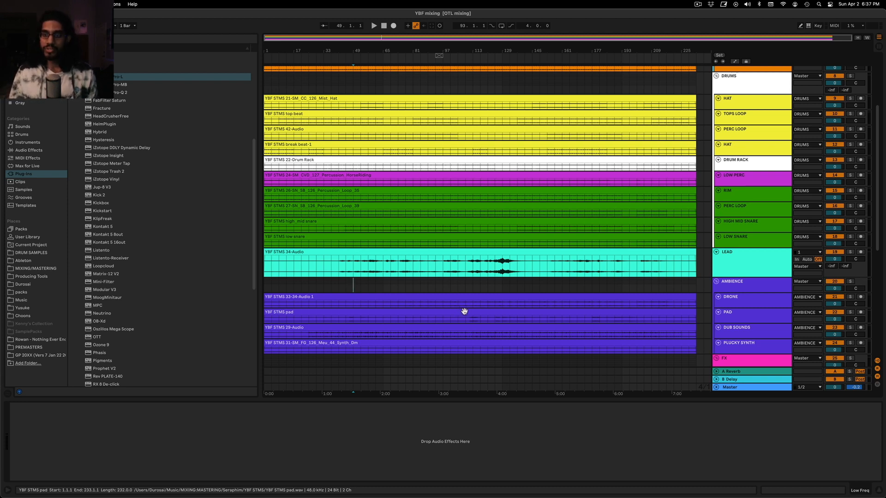
{"action": "scroll", "coordinate": [544, 292], "scroll_direction": "up", "scroll_amount": 5}
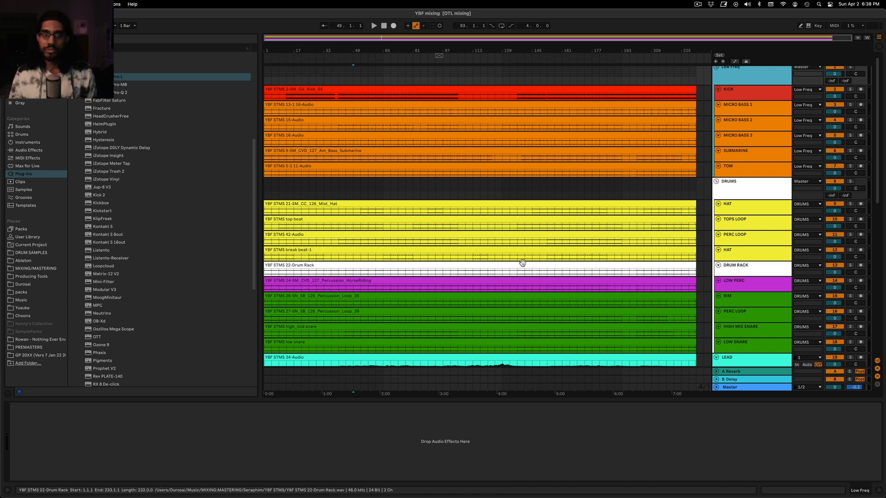
{"action": "scroll", "coordinate": [523, 265], "scroll_direction": "down", "scroll_amount": 5}
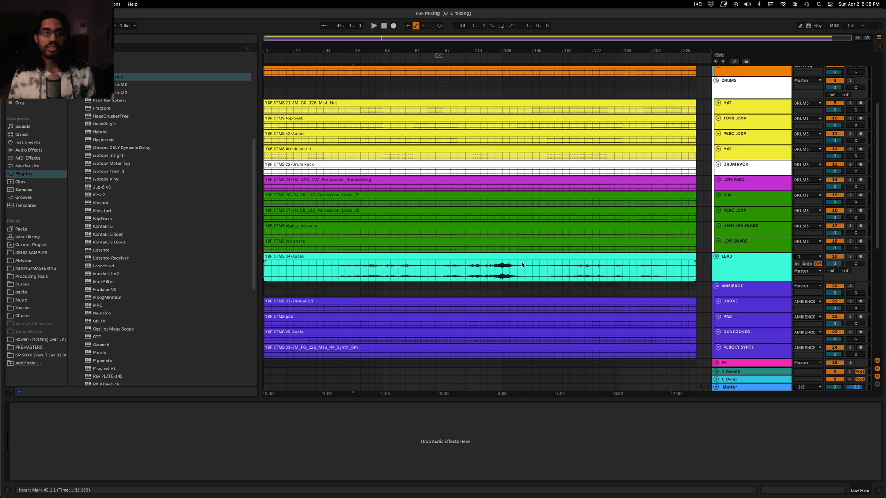
{"action": "scroll", "coordinate": [517, 295], "scroll_direction": "up", "scroll_amount": 5}
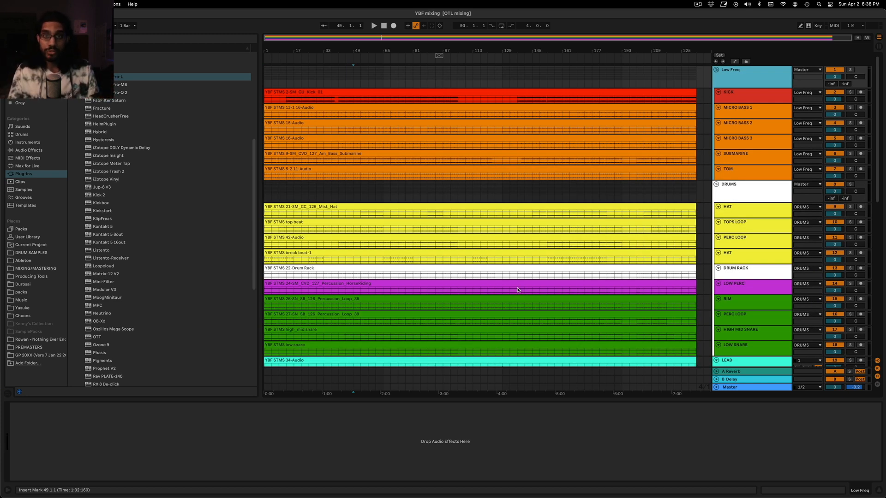
{"action": "scroll", "coordinate": [517, 291], "scroll_direction": "down", "scroll_amount": 15}
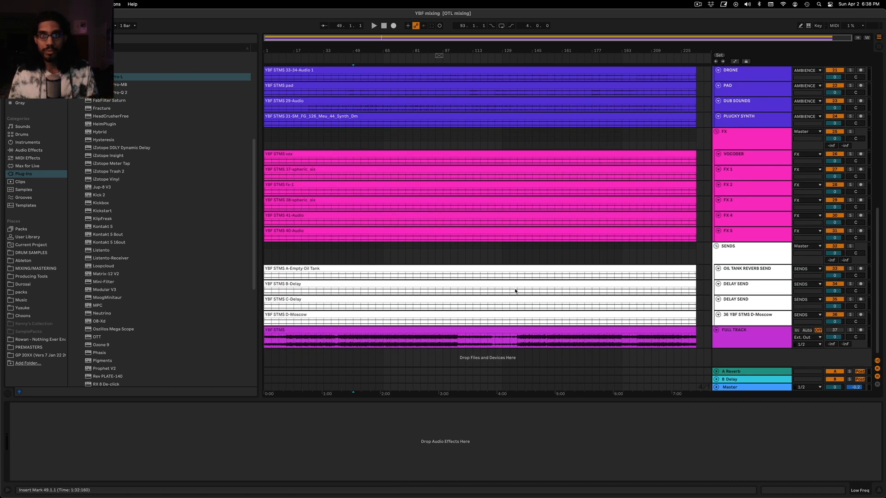
Open the Voxengo SPAN analyzer on the Master track and reposition its window below the FX group track
{"action": "left_click", "coordinate": [740, 387]}
{"action": "left_click", "coordinate": [112, 408]}
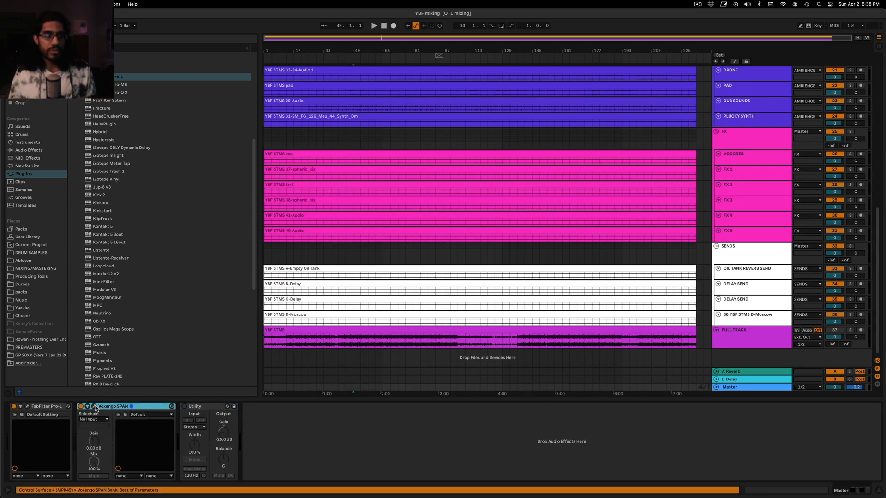
{"action": "left_click", "coordinate": [95, 407]}
{"action": "left_click_drag", "start_coordinate": [485, 186], "coordinate": [464, 132]}
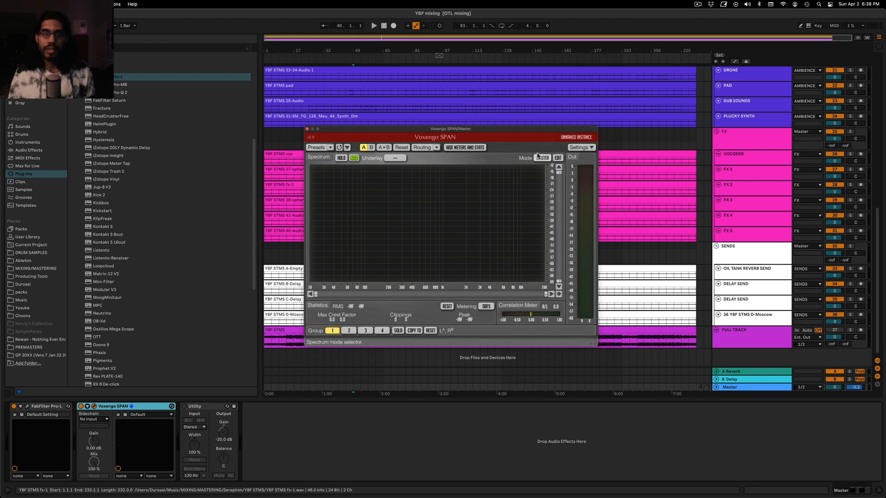
{"action": "left_click_drag", "start_coordinate": [490, 130], "coordinate": [512, 176]}
{"action": "left_click", "coordinate": [548, 170]}
{"action": "left_click", "coordinate": [547, 169]}
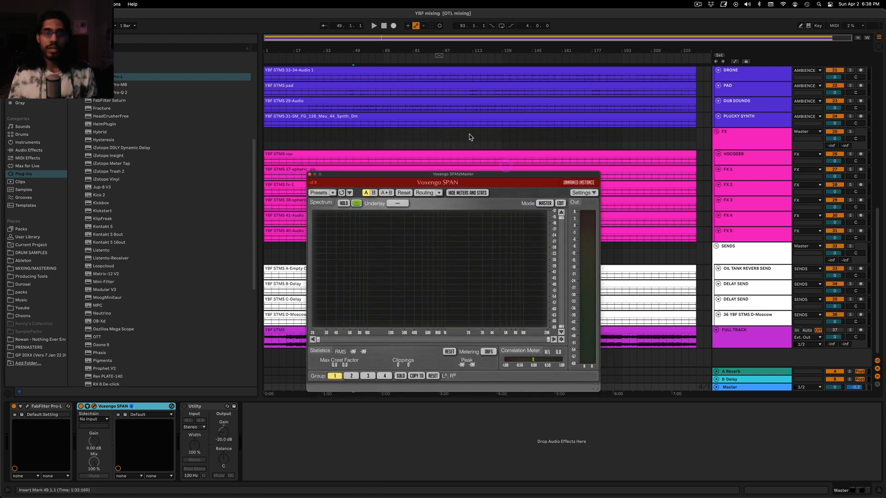
Play the arrangement from bar 93 to view the master signal's spectrum in Voxengo SPAN
{"action": "left_click", "coordinate": [427, 140]}
{"action": "left_click", "coordinate": [424, 135]}
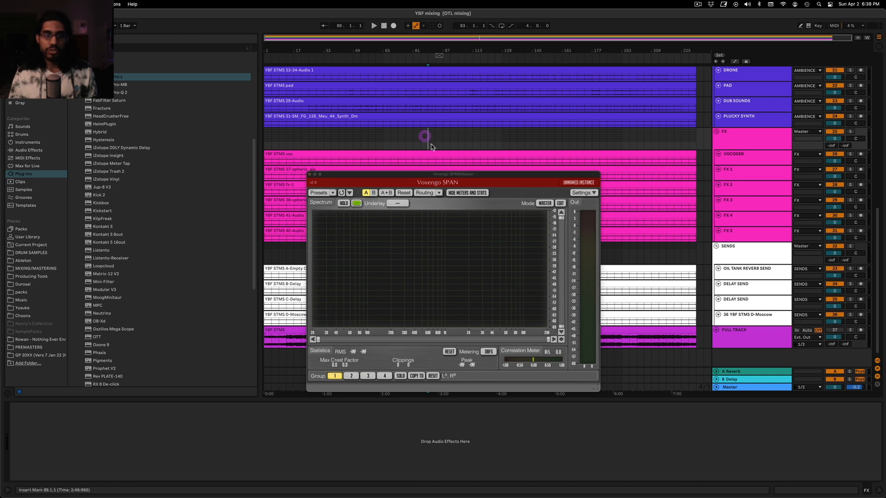
{"action": "key", "text": "space"}
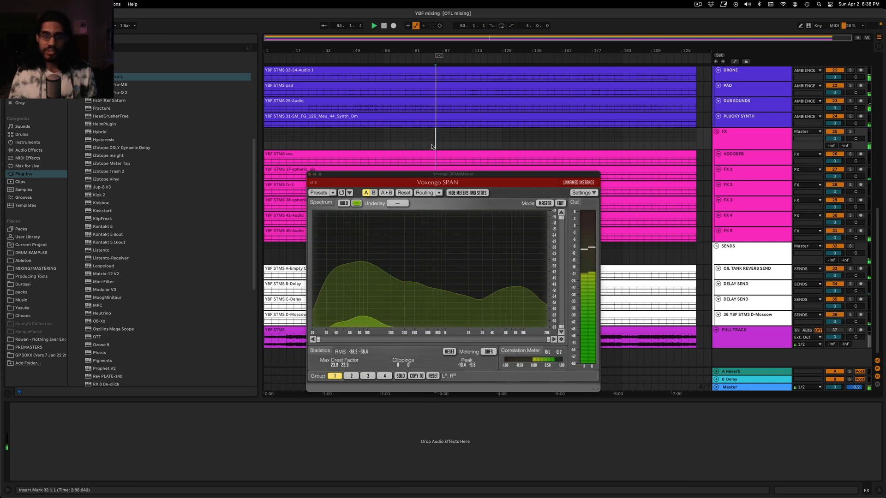
Switch SPAN's spectrum mode to Default and back to Master to compare the two displays during playback
{"action": "left_click", "coordinate": [544, 203]}
{"action": "left_click", "coordinate": [545, 218]}
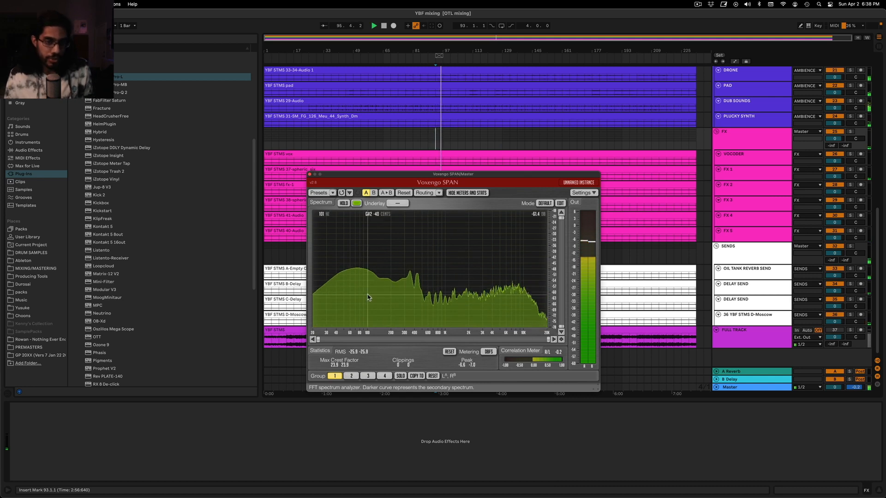
{"action": "left_click", "coordinate": [544, 204]}
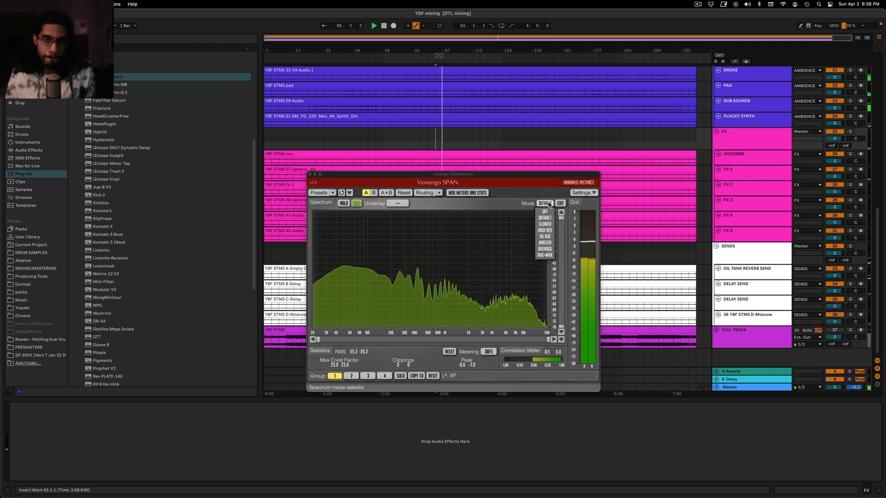
{"action": "left_click", "coordinate": [543, 244]}
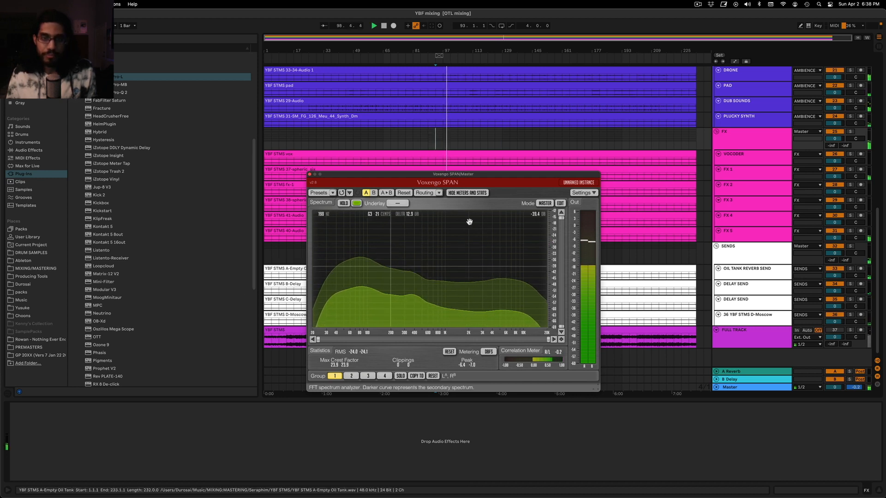
Close Voxengo SPAN and open the FabFilter Pro-L limiter on the Master track, placing its window over the lower arrangement tracks
{"action": "left_click", "coordinate": [479, 140]}
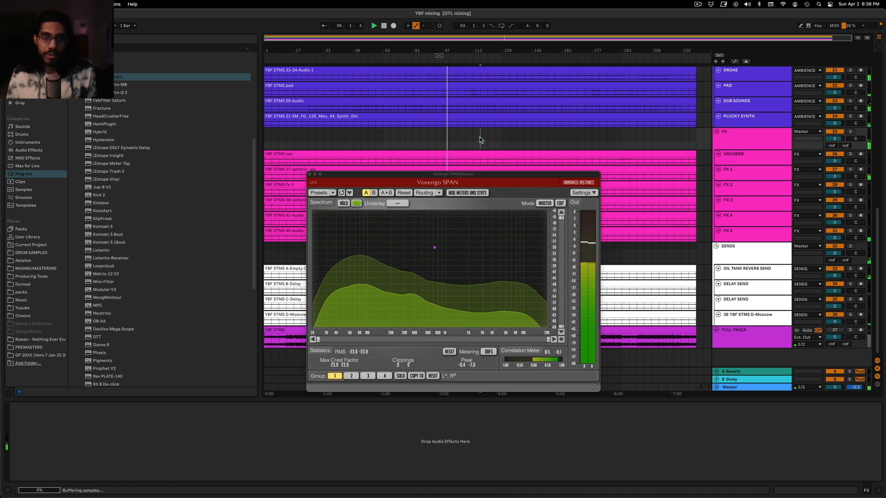
{"action": "left_click", "coordinate": [309, 175]}
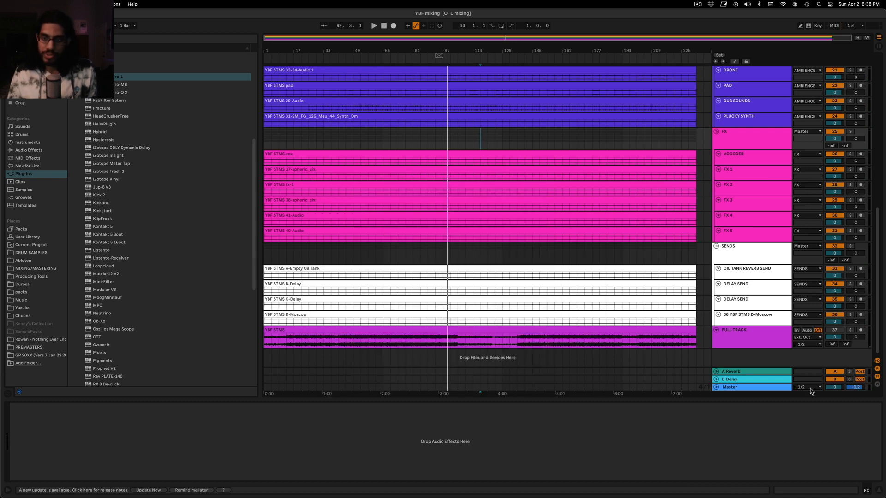
{"action": "left_click", "coordinate": [743, 385]}
{"action": "left_click", "coordinate": [743, 387]}
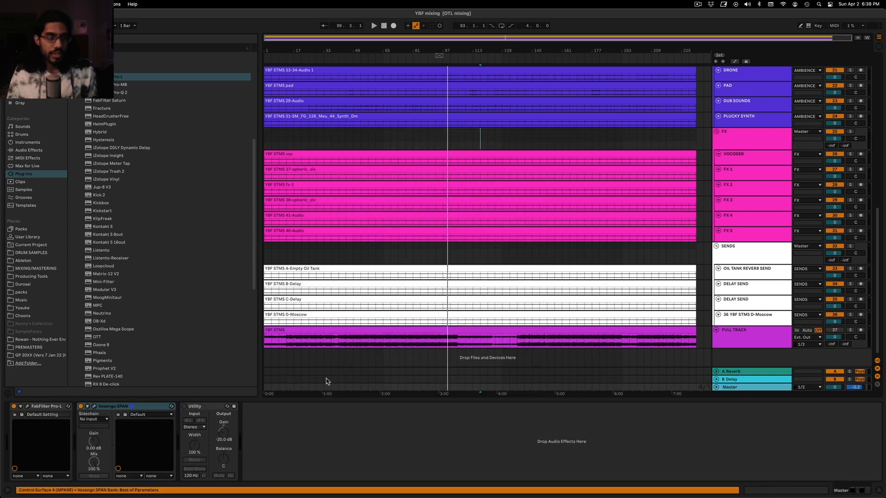
{"action": "left_click", "coordinate": [27, 409]}
{"action": "left_click_drag", "start_coordinate": [227, 167], "coordinate": [477, 203]}
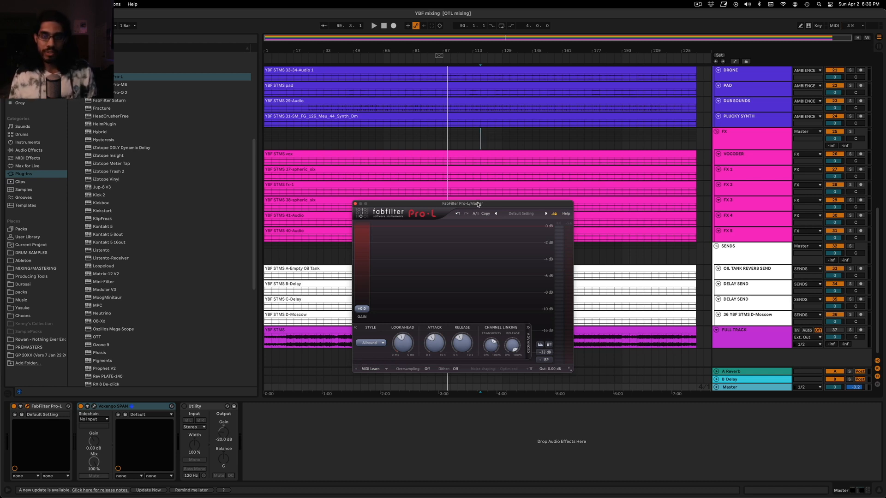
{"action": "left_click_drag", "start_coordinate": [478, 204], "coordinate": [478, 210]}
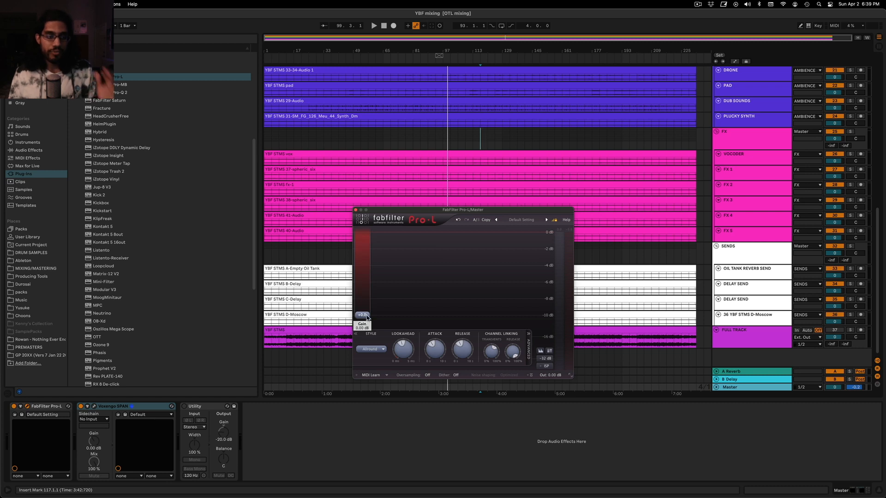
Play the arrangement from bar 53 while raising the Pro-L gain to +10.4 dB, and stop playback
{"action": "mouse_move", "coordinate": [367, 317]}
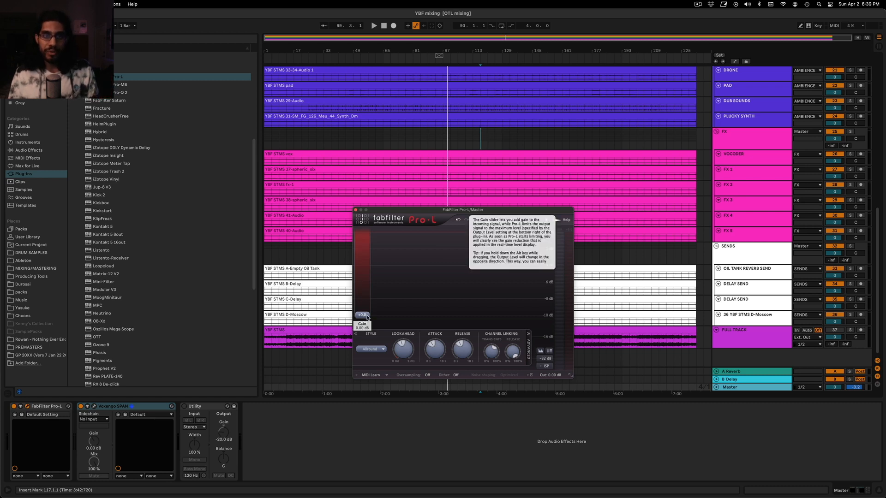
{"action": "left_click", "coordinate": [384, 138]}
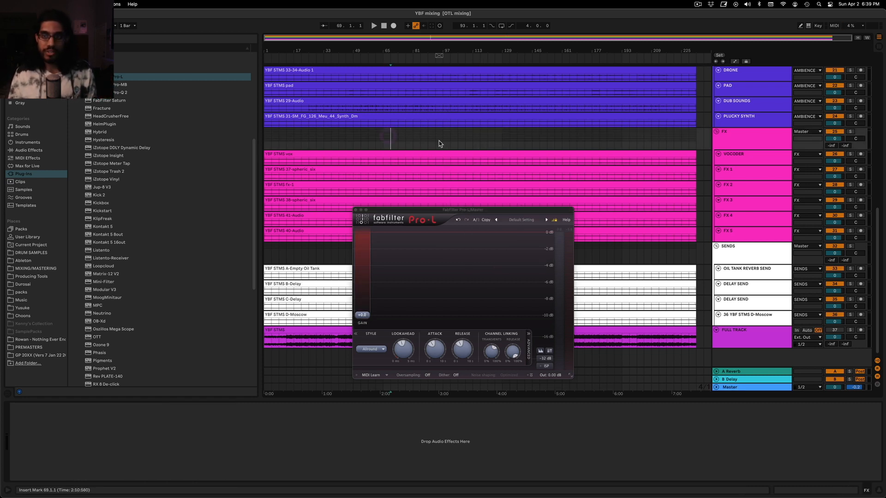
{"action": "left_click", "coordinate": [405, 138]}
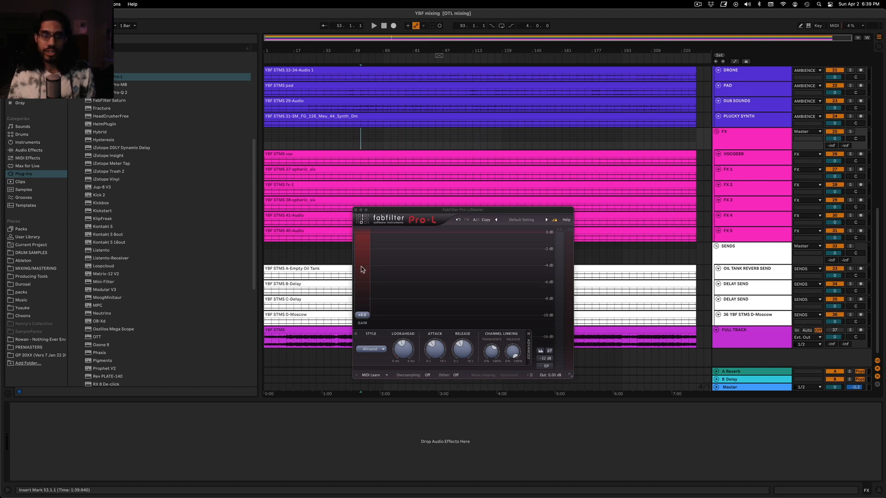
{"action": "key", "text": "space"}
{"action": "left_click_drag", "start_coordinate": [368, 315], "coordinate": [375, 286]}
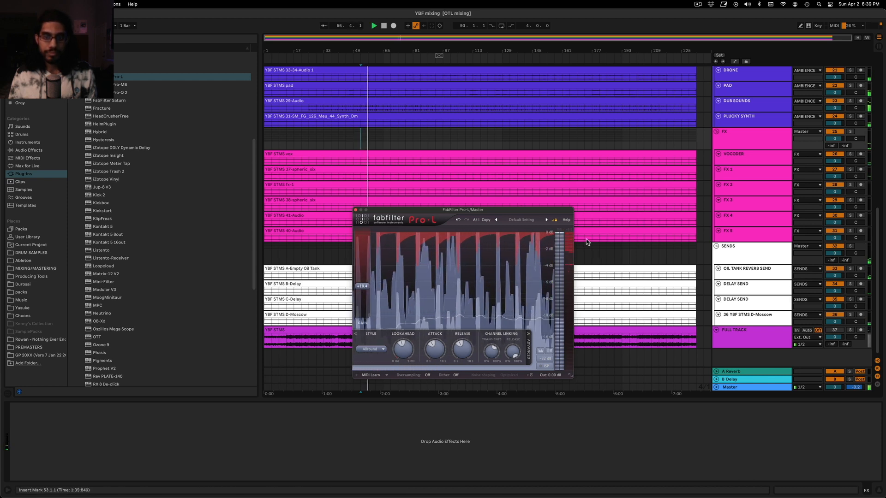
{"action": "left_click", "coordinate": [376, 139]}
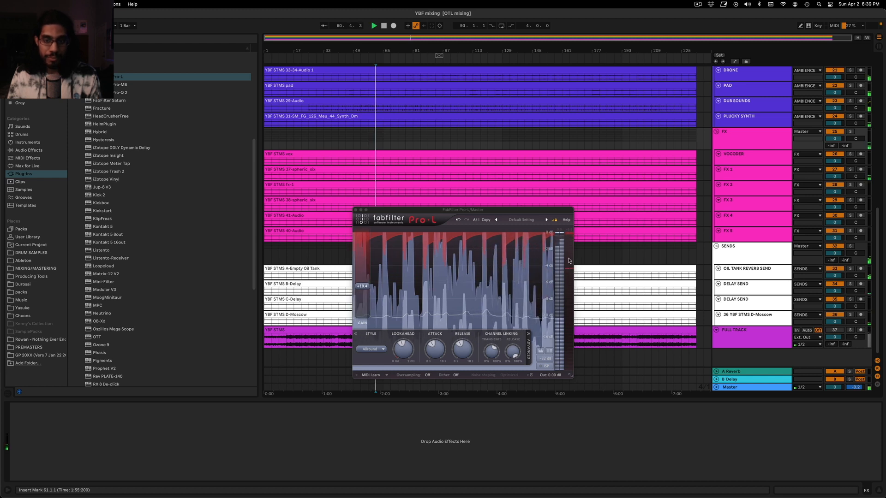
{"action": "left_click", "coordinate": [413, 136]}
{"action": "key", "text": "space"}
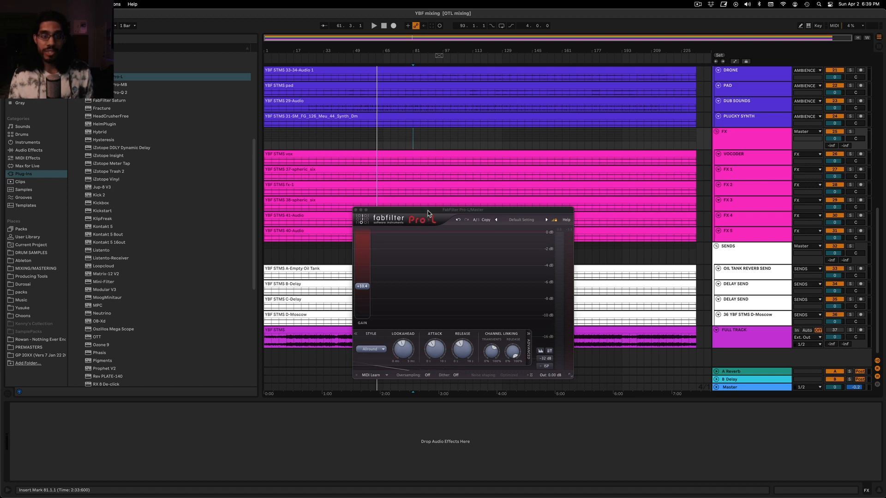
Show the Master track's devices and lower the Pro-L gain to about +7.5 dB
{"action": "left_click_drag", "start_coordinate": [428, 213], "coordinate": [428, 211]}
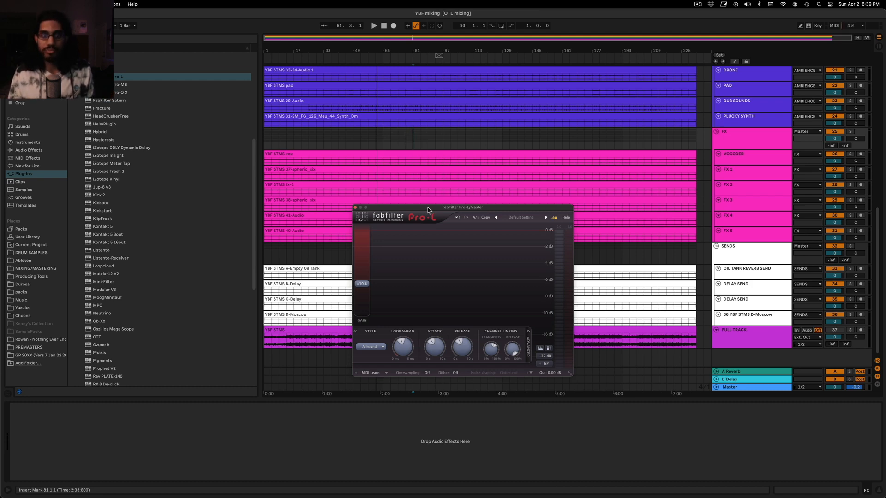
{"action": "scroll", "coordinate": [416, 152], "scroll_direction": "up", "scroll_amount": 2}
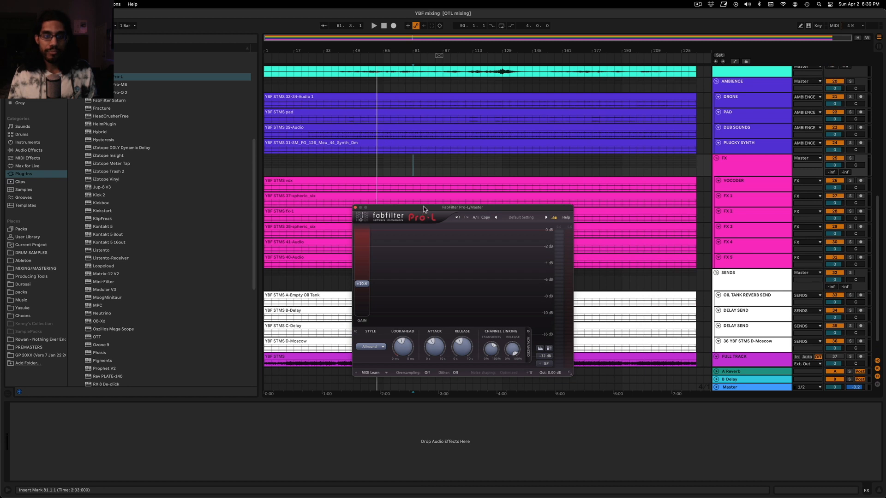
{"action": "left_click_drag", "start_coordinate": [425, 209], "coordinate": [418, 192]}
{"action": "left_click", "coordinate": [769, 389]}
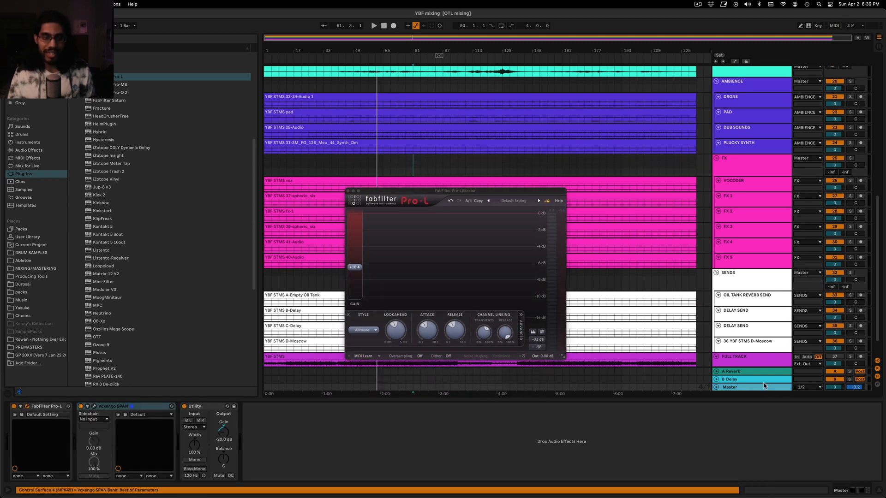
{"action": "left_click", "coordinate": [416, 193]}
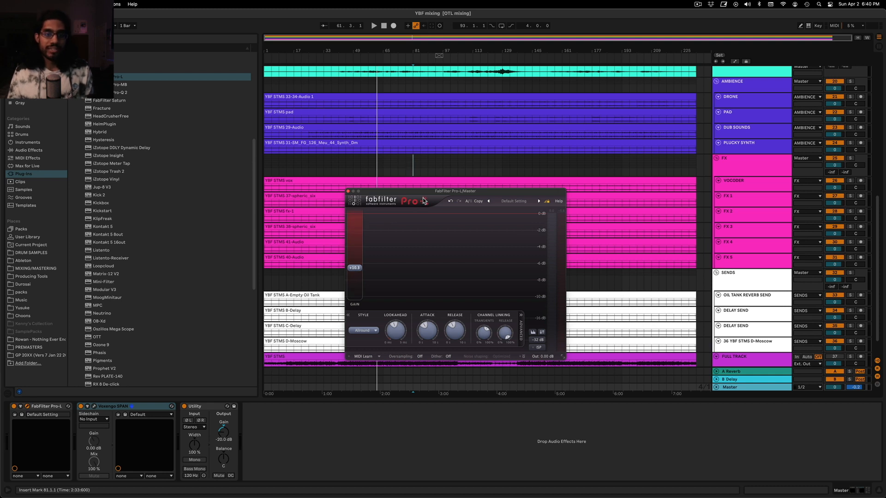
{"action": "left_click_drag", "start_coordinate": [423, 197], "coordinate": [421, 200]}
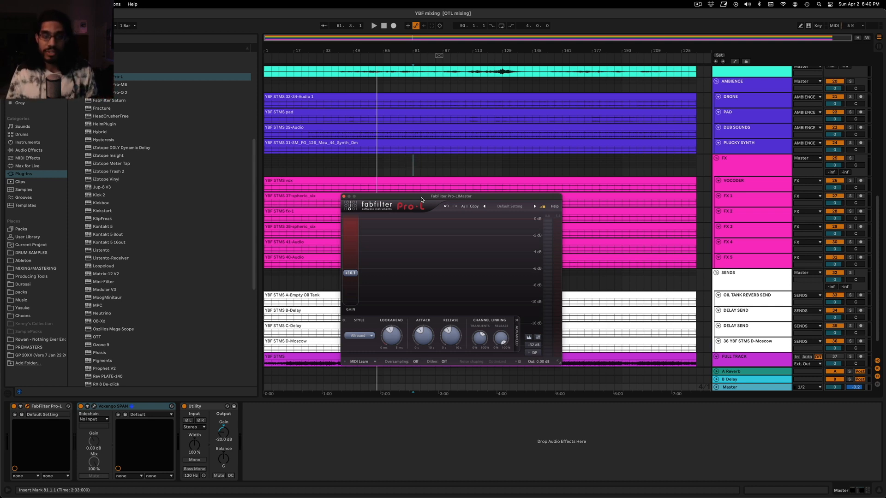
{"action": "left_click_drag", "start_coordinate": [421, 199], "coordinate": [419, 209]}
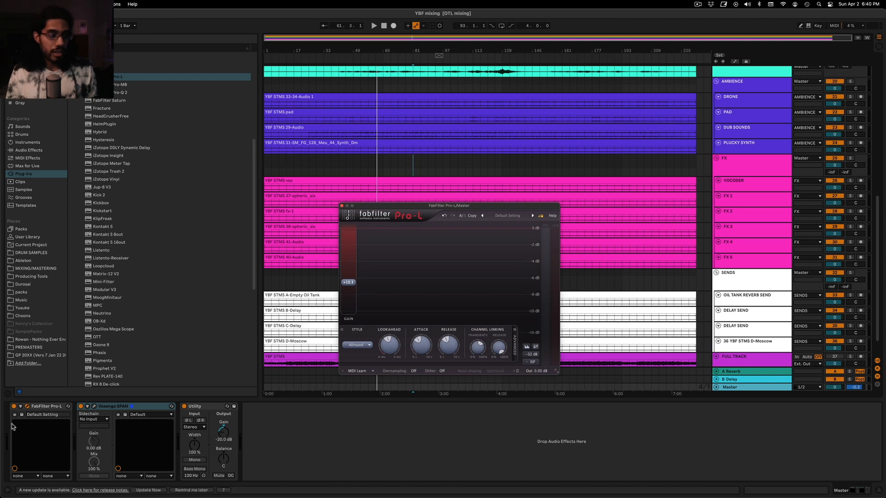
{"action": "left_click_drag", "start_coordinate": [354, 282], "coordinate": [357, 292]}
{"action": "left_click", "coordinate": [351, 168]}
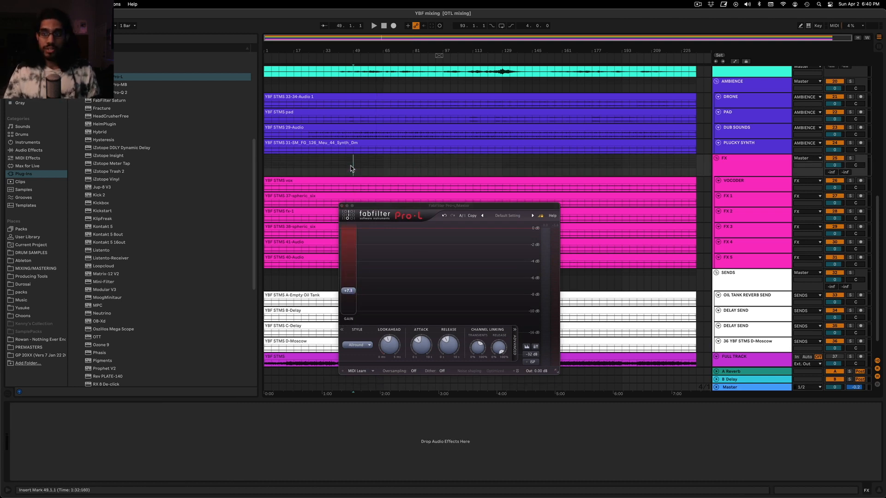
Lower the Low Freq group's volume to -6.0 dB
{"action": "scroll", "coordinate": [752, 115], "scroll_direction": "up", "scroll_amount": 15}
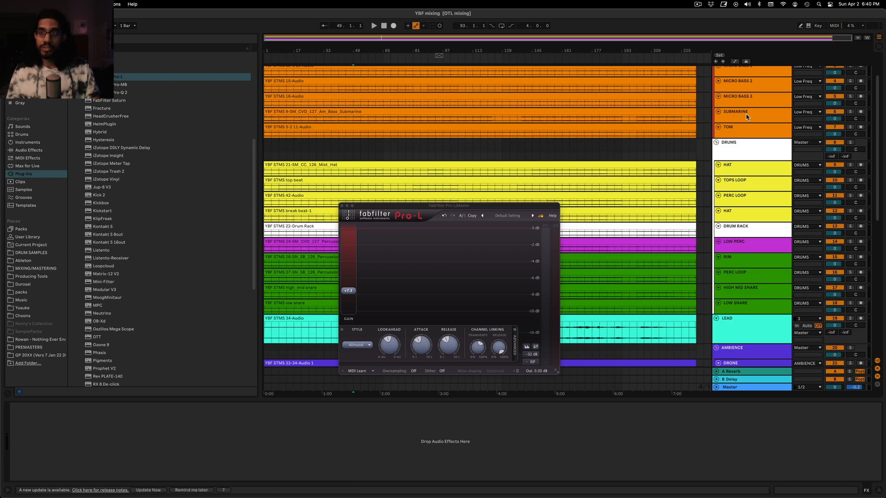
{"action": "left_click", "coordinate": [742, 85]}
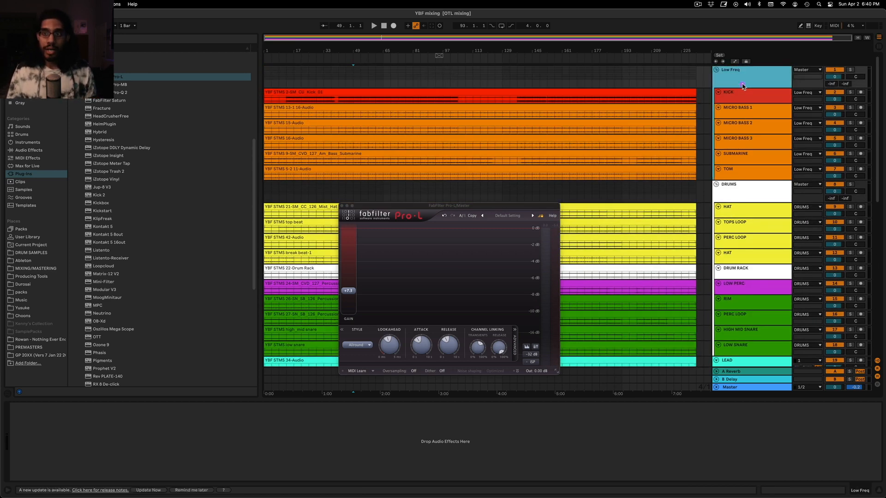
{"action": "left_click", "coordinate": [836, 77]}
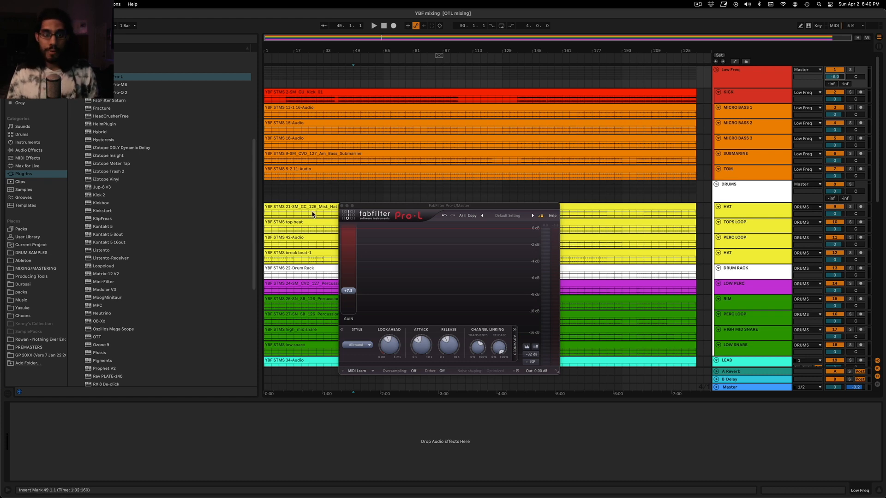
Close the Pro-L window and reopen Voxengo SPAN from the Master track's devices
{"action": "left_click", "coordinate": [342, 205]}
{"action": "left_click", "coordinate": [756, 386]}
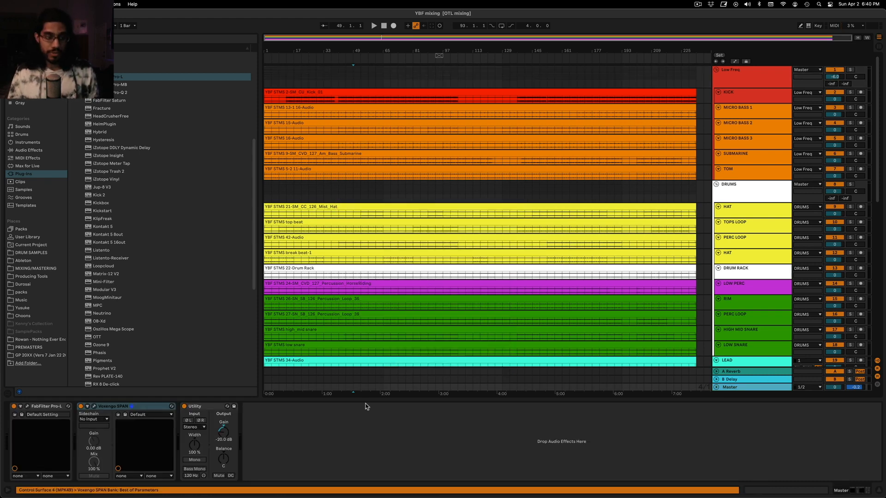
{"action": "left_click", "coordinate": [95, 406]}
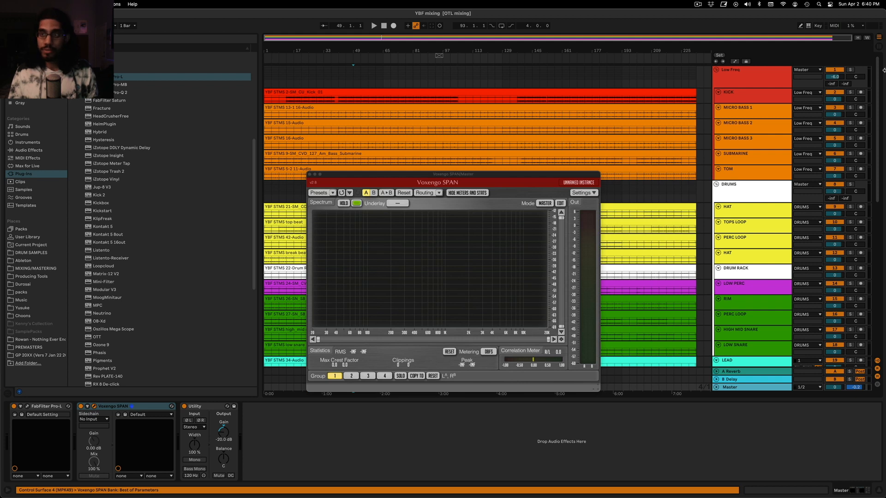
Reset the Low Freq group's volume to 0 dB and play from bar 65 to view the spectrum in SPAN
{"action": "left_click_drag", "start_coordinate": [833, 80], "coordinate": [833, 79]}
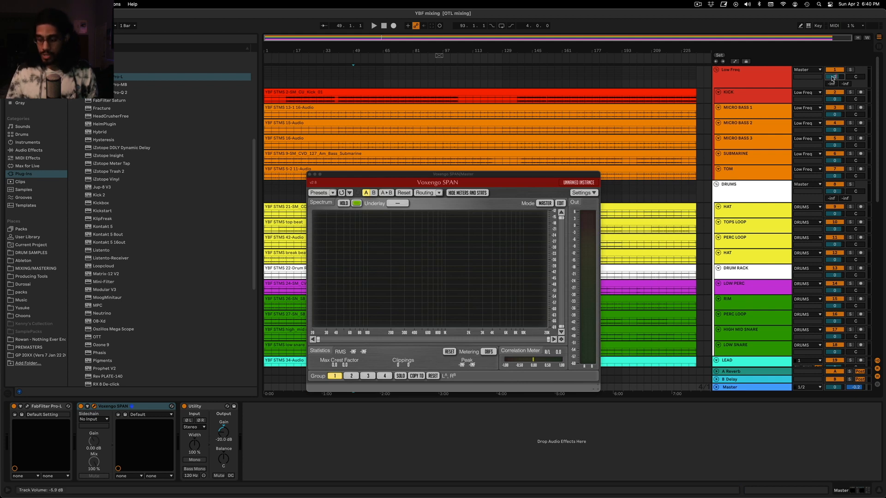
{"action": "left_click", "coordinate": [391, 82]}
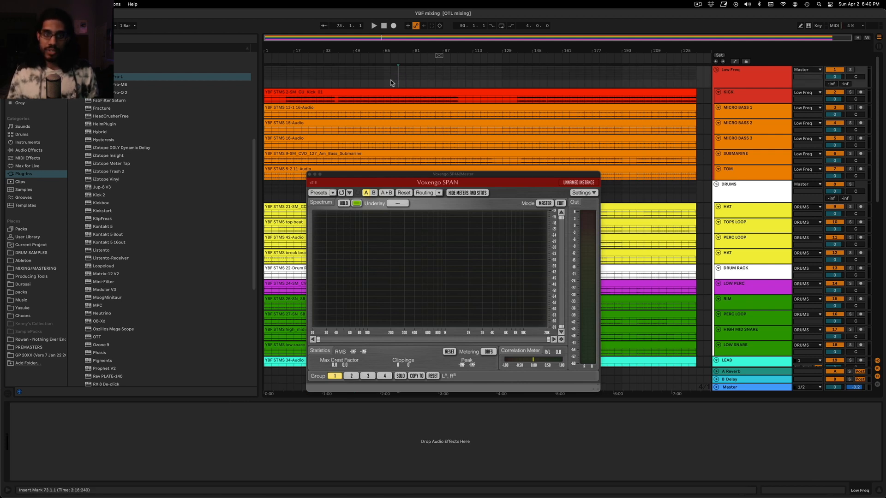
{"action": "key", "text": "space"}
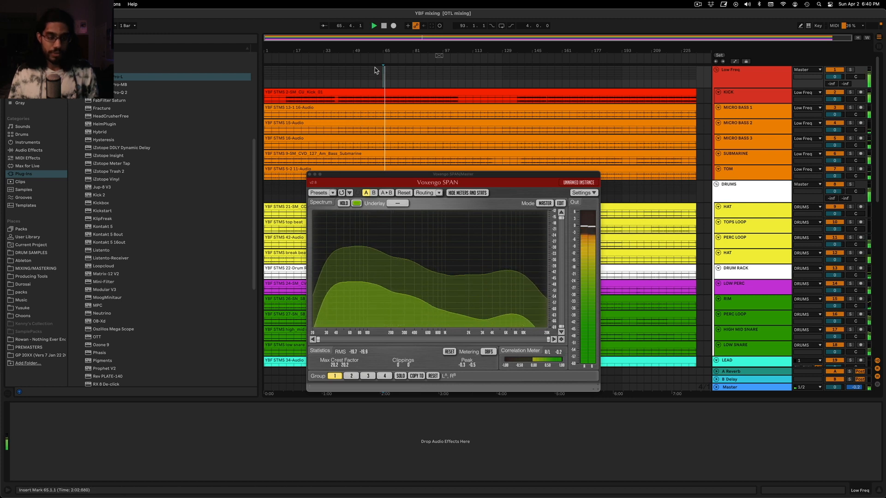
Turn off the Utility device on the Master track and play from bar 69 to view the spectrum in SPAN
{"action": "left_click", "coordinate": [752, 389]}
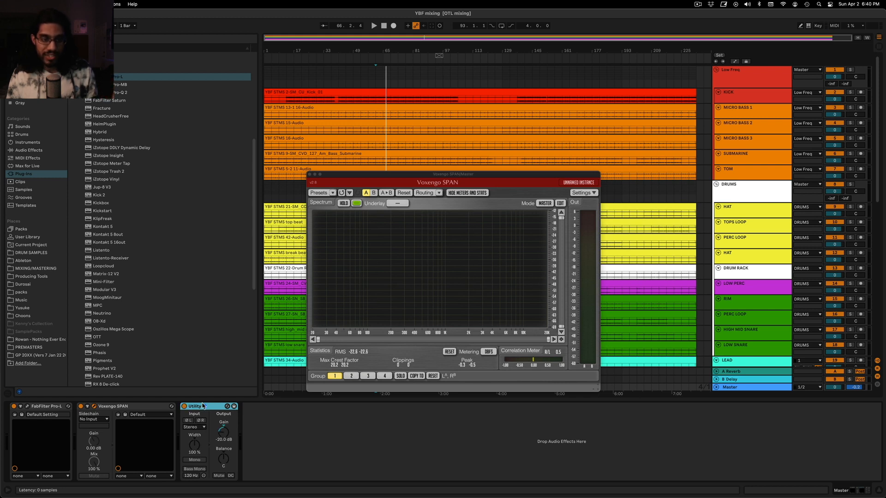
{"action": "key", "text": "0"}
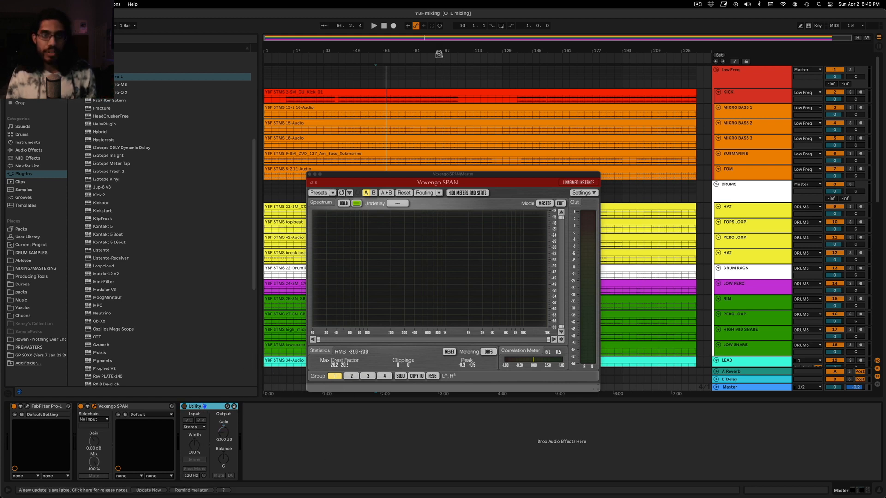
{"action": "left_click", "coordinate": [391, 79]}
{"action": "key", "text": "space"}
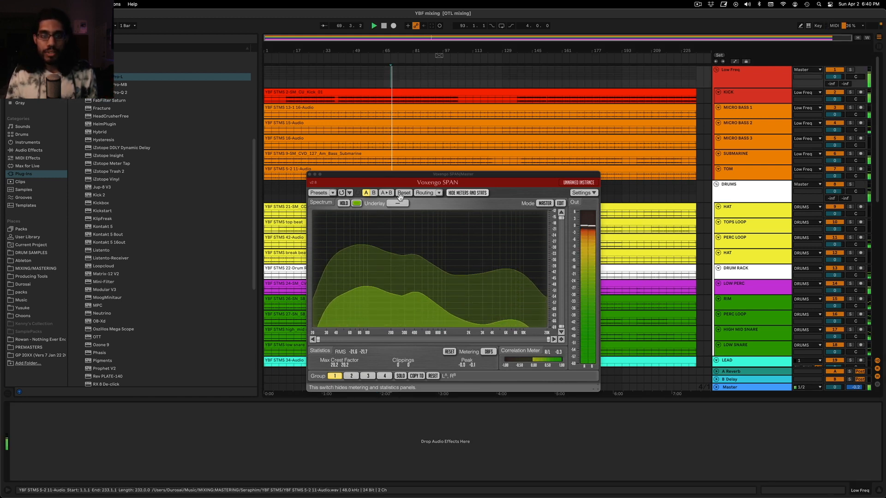
{"action": "left_click", "coordinate": [391, 78]}
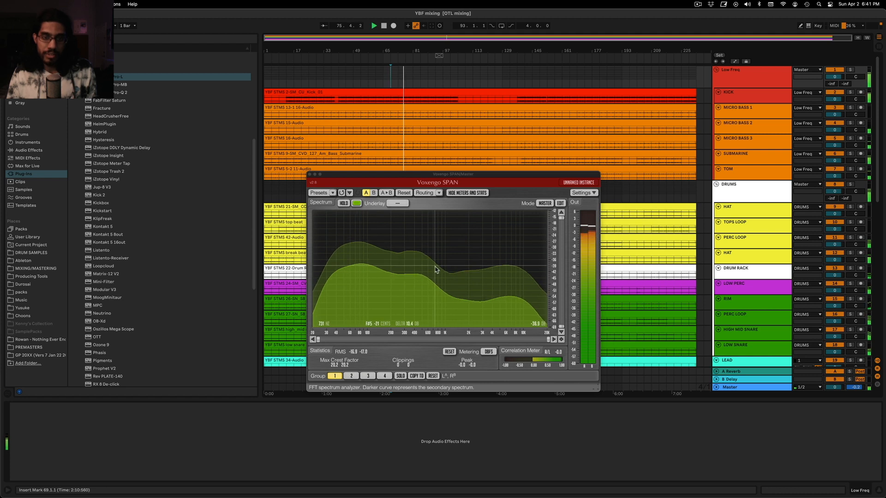
Set the insert marker at bar 85 and set the Low Freq group's volume to -6.0 dB
{"action": "left_click", "coordinate": [421, 75]}
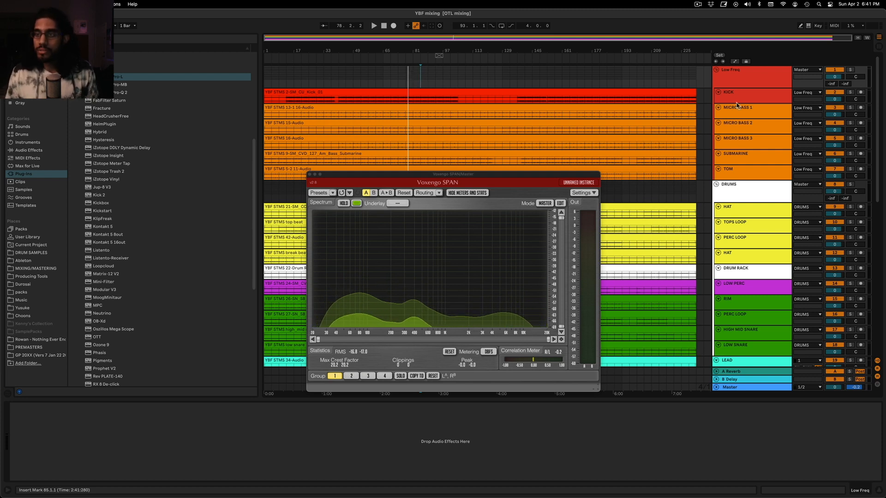
{"action": "type", "text": "-6"}
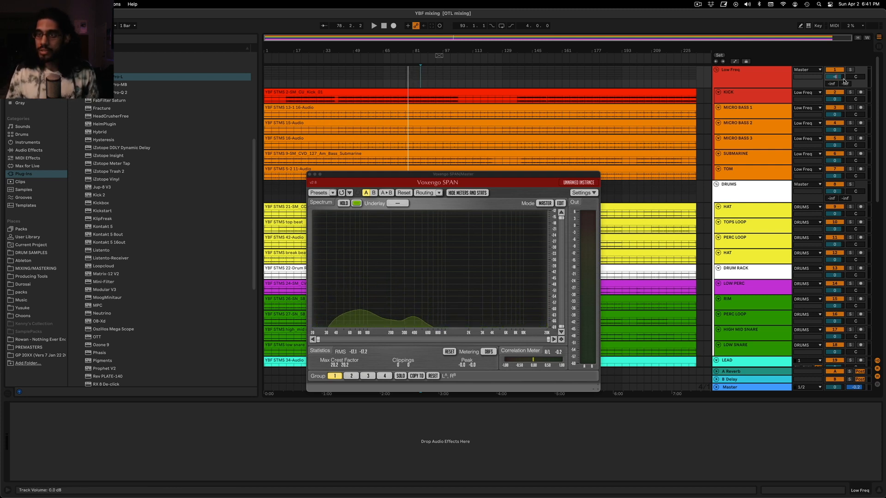
{"action": "key", "text": "Return"}
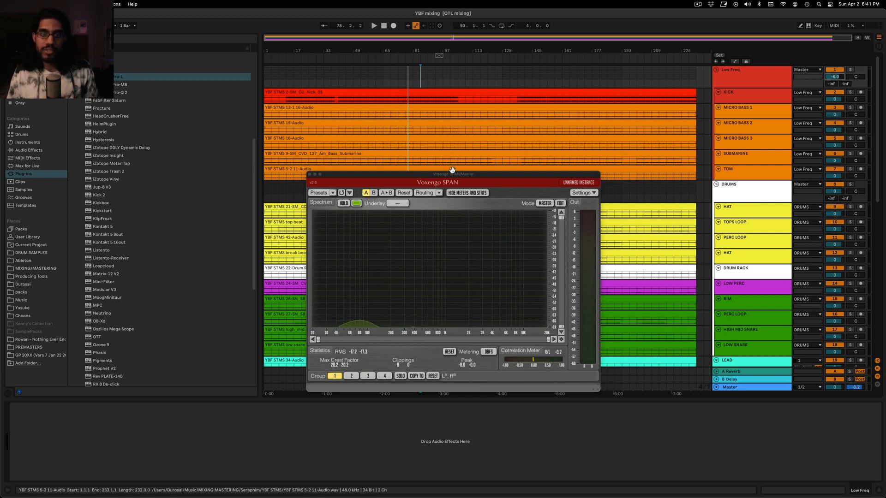
Move the SPAN window clear of the tracks and lower the LEAD track's volume to -10.0 dB
{"action": "left_click_drag", "start_coordinate": [451, 174], "coordinate": [192, 177]}
{"action": "scroll", "coordinate": [521, 196], "scroll_direction": "down", "scroll_amount": 10}
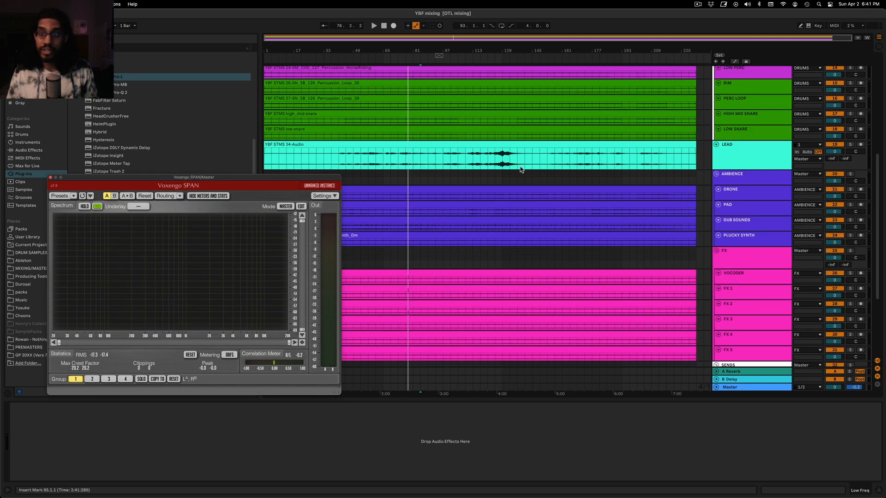
{"action": "left_click", "coordinate": [719, 155]}
{"action": "left_click", "coordinate": [834, 153]}
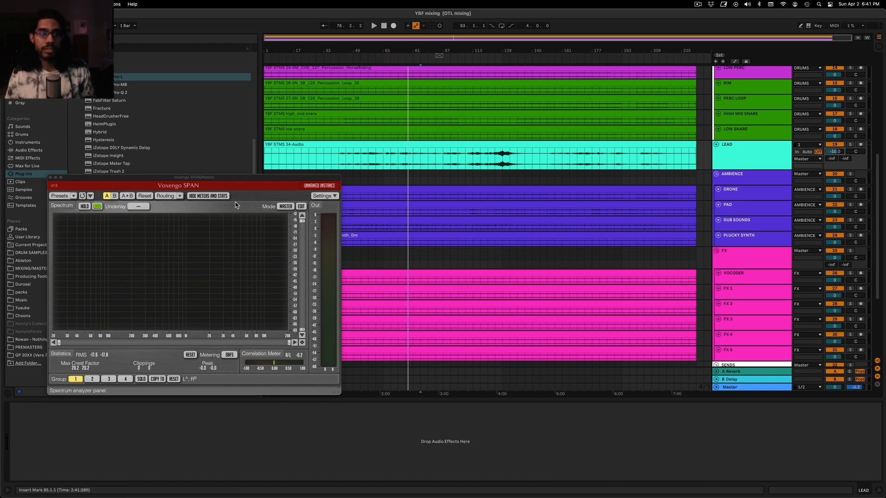
Move SPAN away from the upper tracks and play from bar 53 to view the mix's spectrum
{"action": "left_click_drag", "start_coordinate": [191, 177], "coordinate": [557, 227]}
{"action": "scroll", "coordinate": [476, 207], "scroll_direction": "up", "scroll_amount": 10}
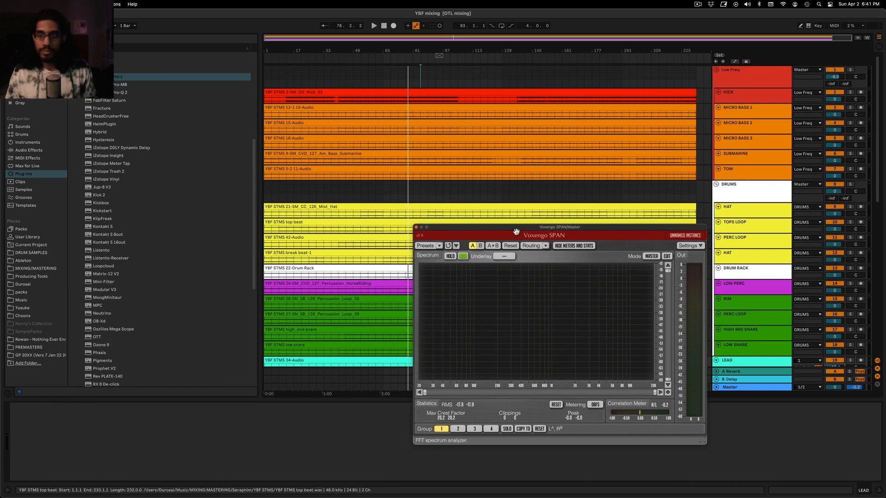
{"action": "mouse_move", "coordinate": [476, 227]}
{"action": "left_mouse_down"}
{"action": "mouse_move", "coordinate": [521, 245]}
{"action": "mouse_move", "coordinate": [541, 267]}
{"action": "left_mouse_up"}
{"action": "left_click", "coordinate": [384, 81]}
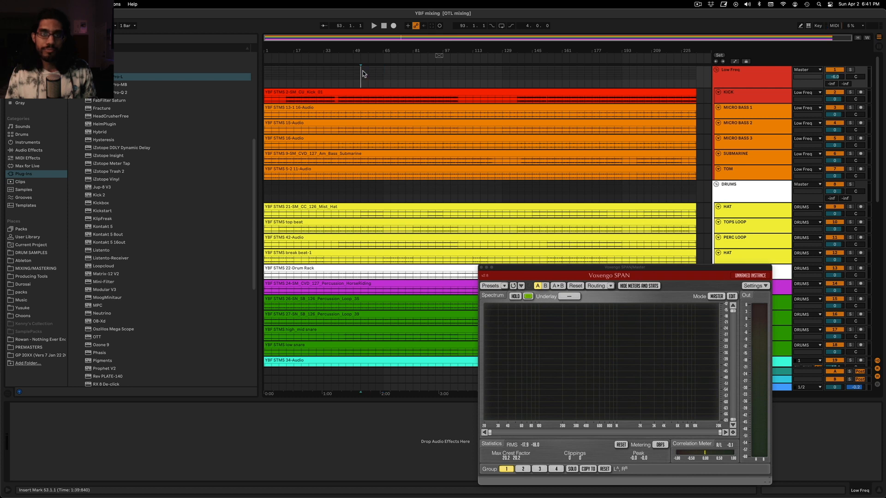
{"action": "key", "text": "space"}
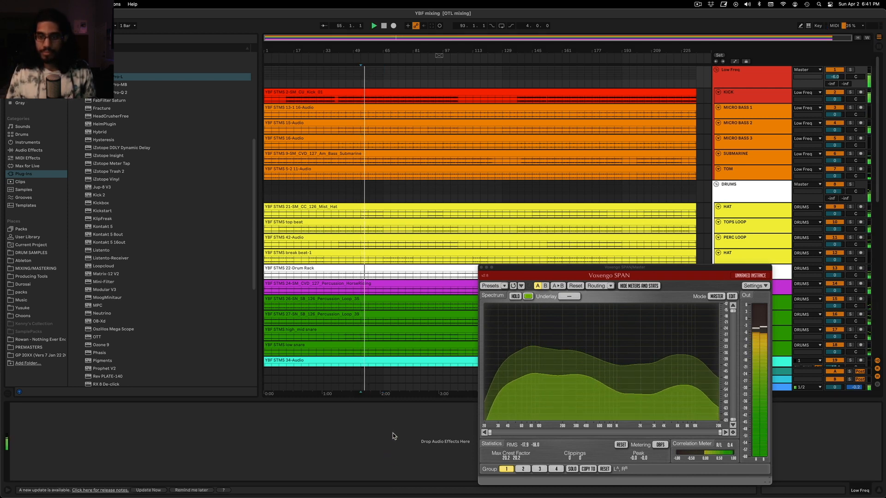
Reposition SPAN beside the mixer controls and fine-tune the Low Freq group's volume while the mix plays
{"action": "left_click", "coordinate": [421, 73]}
{"action": "mouse_move", "coordinate": [607, 269]}
{"action": "left_mouse_down"}
{"action": "mouse_move", "coordinate": [595, 188]}
{"action": "mouse_move", "coordinate": [288, 181]}
{"action": "left_mouse_up"}
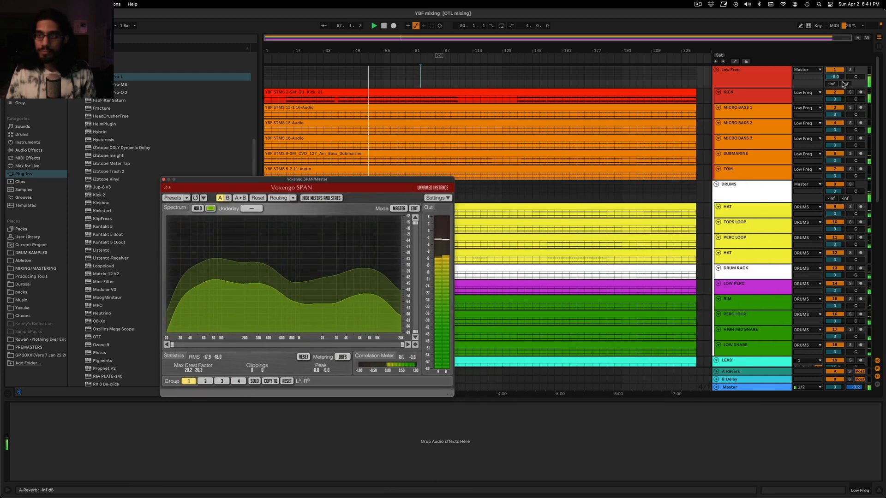
{"action": "left_click_drag", "start_coordinate": [835, 77], "coordinate": [835, 87]}
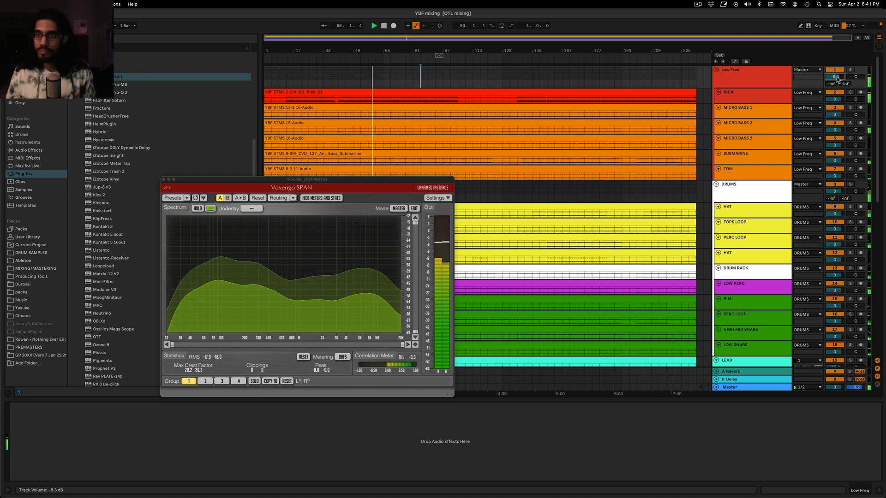
Solo the DUB SOUNDS track in the AMBIENCE group, listen to it briefly and stop playback
{"action": "scroll", "coordinate": [672, 201], "scroll_direction": "down", "scroll_amount": 3}
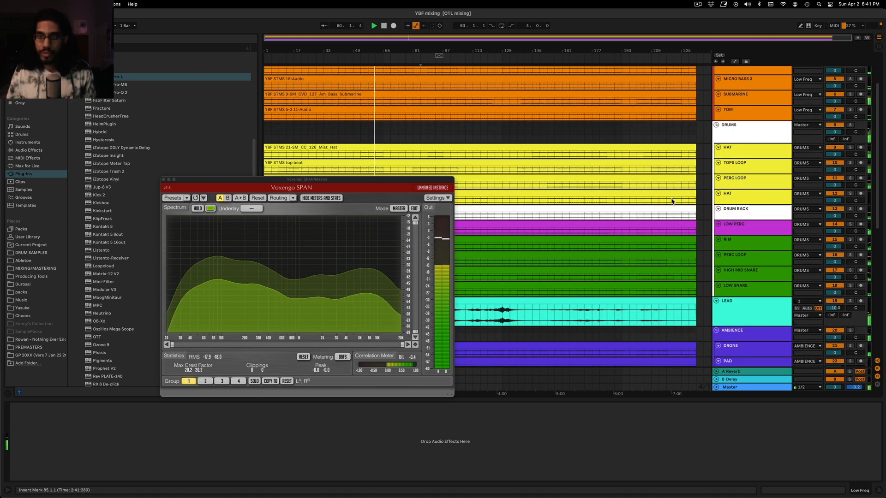
{"action": "scroll", "coordinate": [672, 202], "scroll_direction": "down", "scroll_amount": 5}
{"action": "scroll", "coordinate": [738, 148], "scroll_direction": "down", "scroll_amount": 3}
{"action": "left_click", "coordinate": [750, 131]}
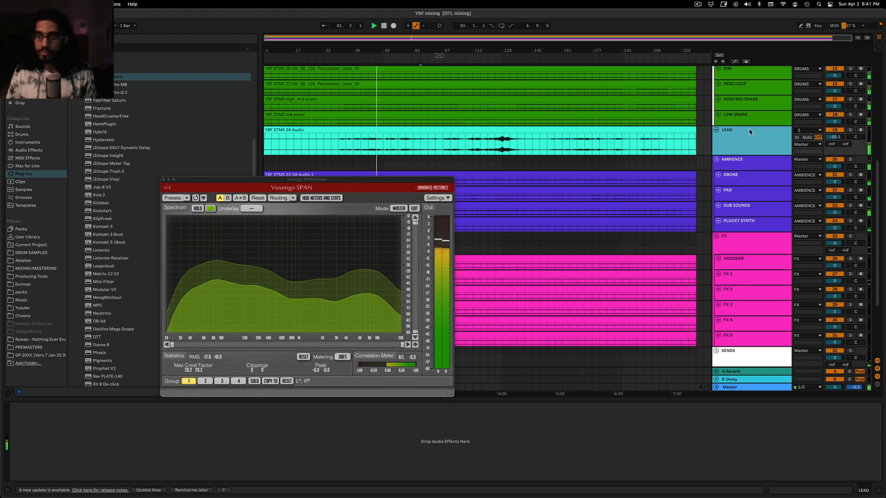
{"action": "left_click", "coordinate": [850, 206]}
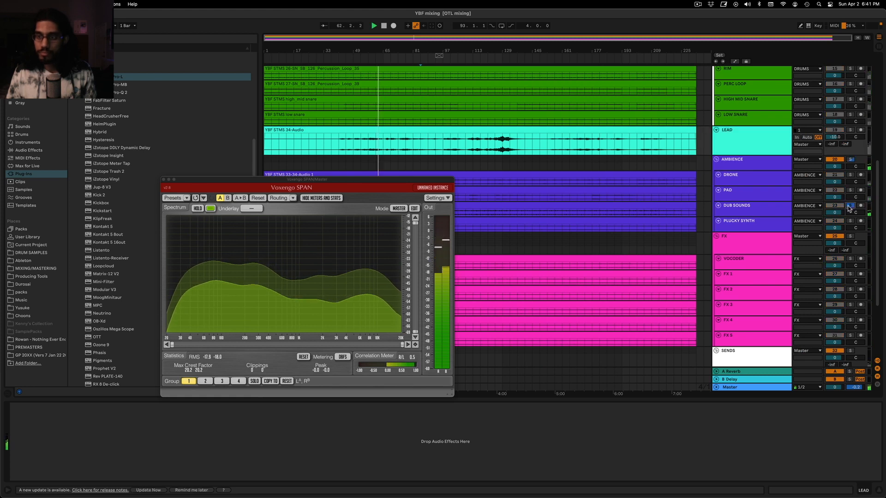
{"action": "left_click", "coordinate": [744, 209]}
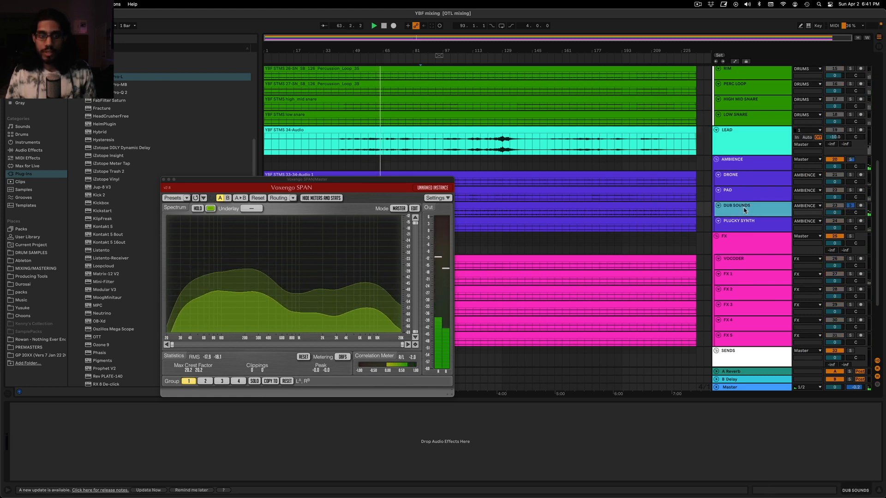
{"action": "key", "text": "space"}
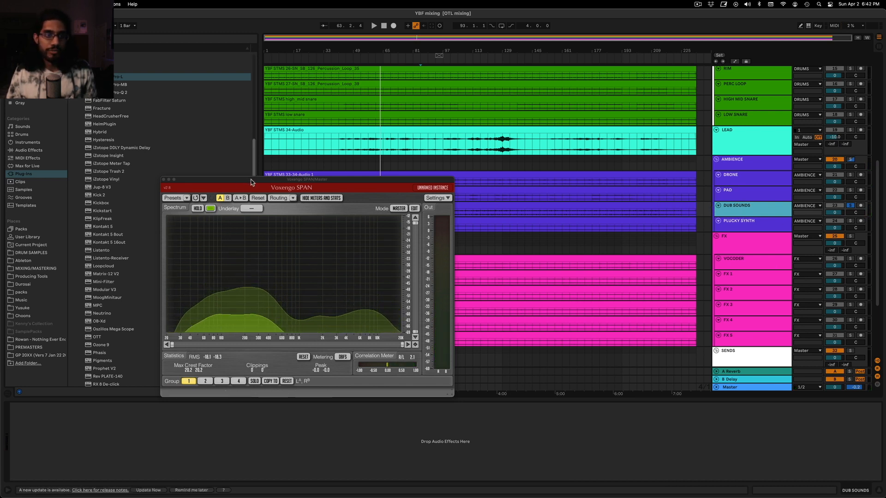
Lower the DUB SOUNDS track's volume to -7.0 dB
{"action": "left_click_drag", "start_coordinate": [252, 182], "coordinate": [251, 177]}
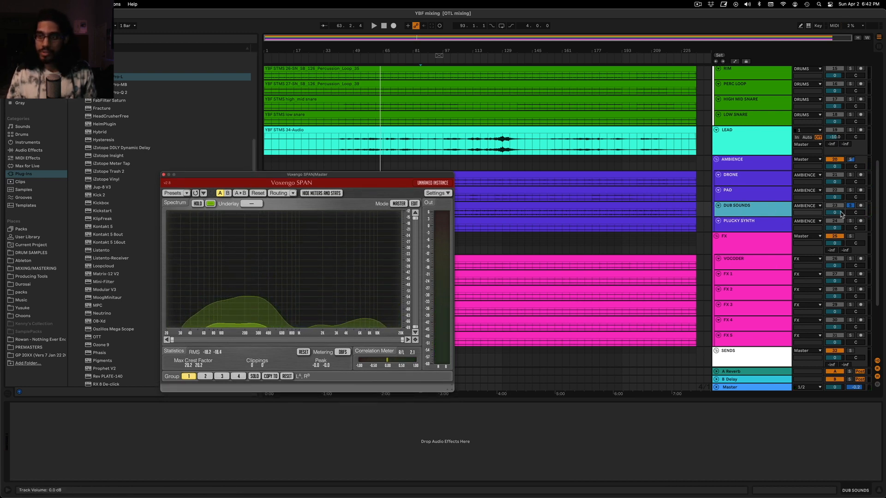
{"action": "left_click_drag", "start_coordinate": [841, 213], "coordinate": [840, 226]}
{"action": "left_click", "coordinate": [744, 213]}
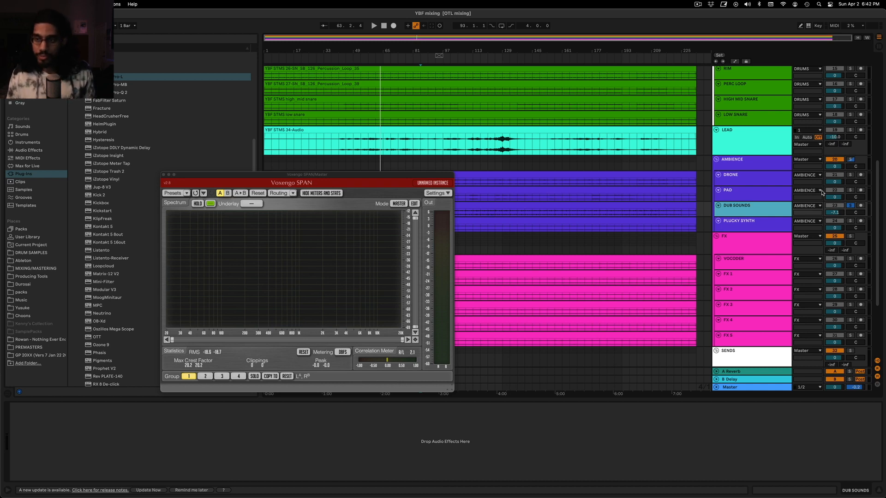
{"action": "left_click_drag", "start_coordinate": [834, 213], "coordinate": [835, 211]}
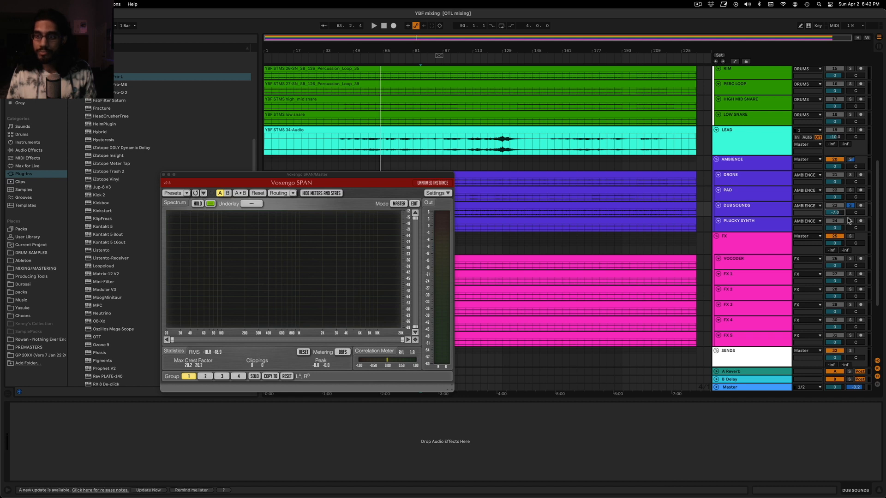
{"action": "left_click", "coordinate": [765, 213]}
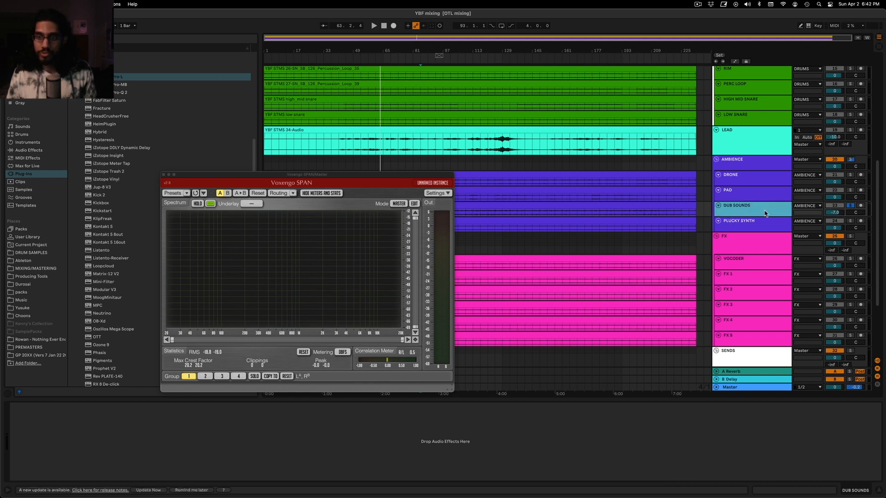
Unsolo the DUB SOUNDS track and play the full mix from bar 169
{"action": "left_click", "coordinate": [576, 215]}
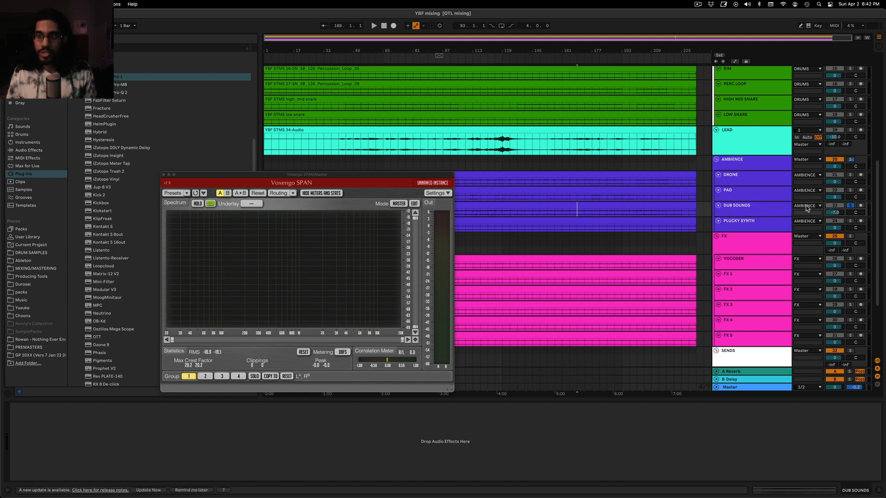
{"action": "left_click", "coordinate": [748, 206]}
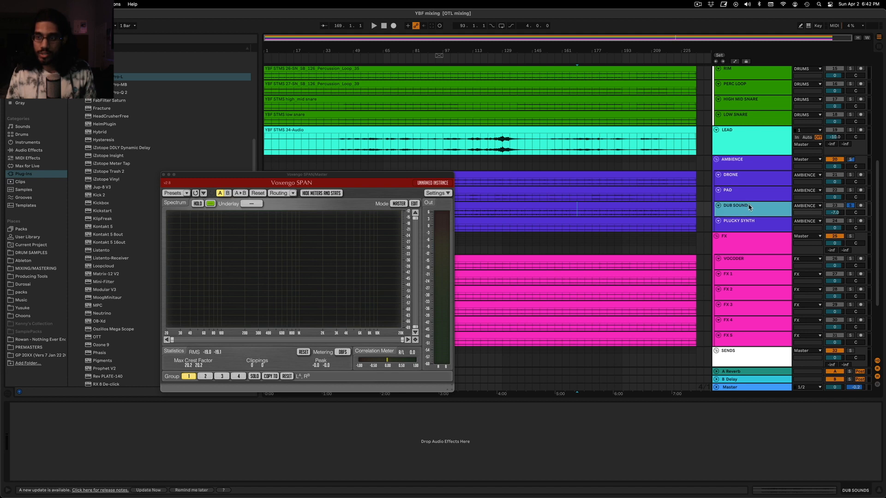
{"action": "left_click", "coordinate": [850, 207]}
{"action": "key", "text": "space"}
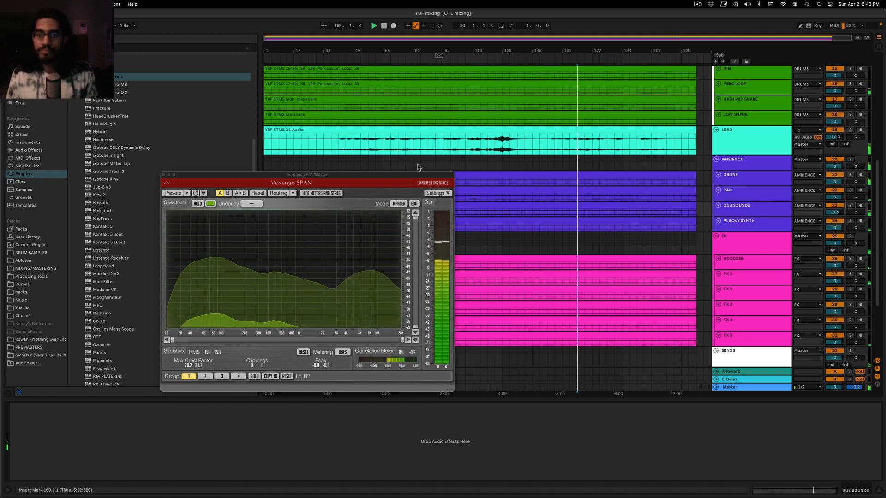
Set the insert marker at bar 69, stop playback and close the SPAN window
{"action": "left_click", "coordinate": [488, 164]}
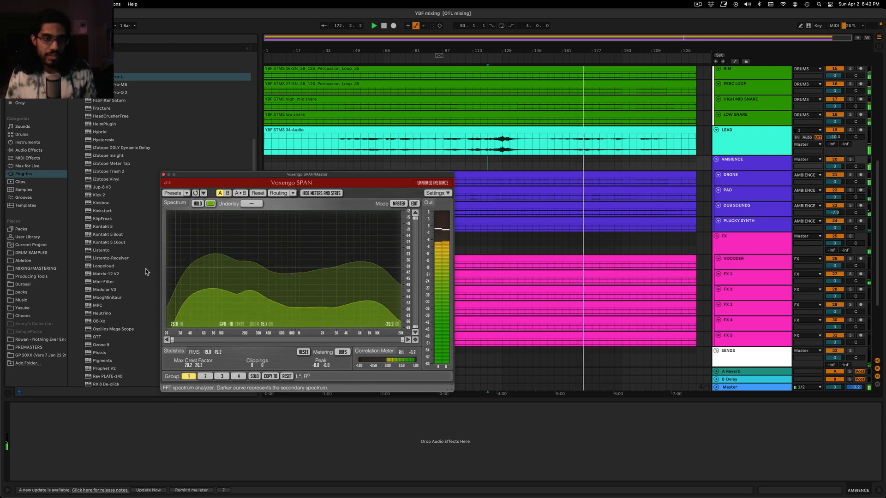
{"action": "left_click", "coordinate": [388, 122]}
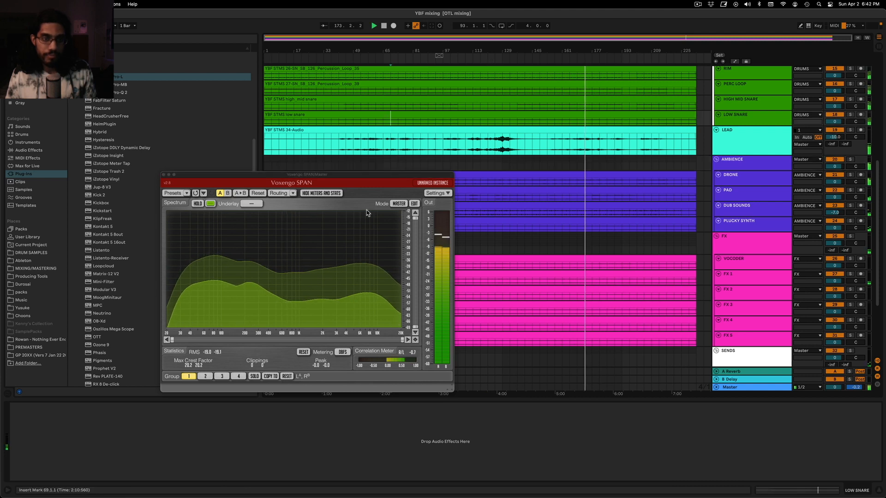
{"action": "key", "text": "space"}
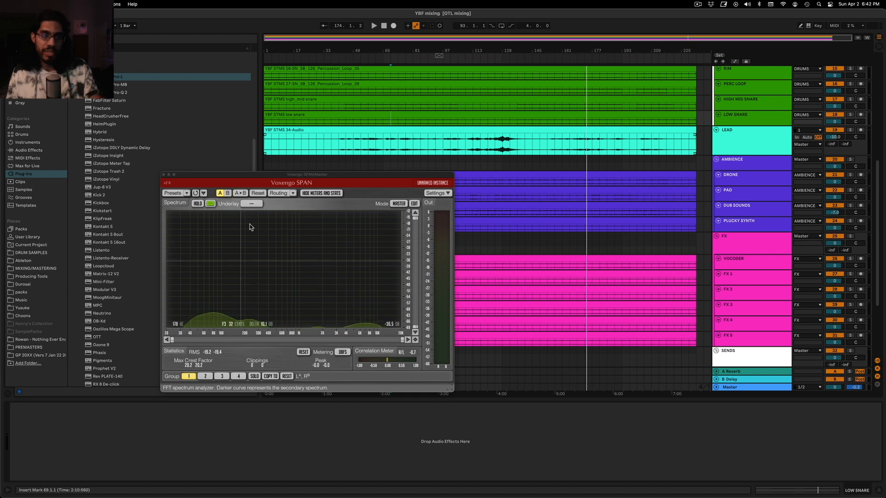
{"action": "left_click_drag", "start_coordinate": [190, 182], "coordinate": [236, 210]}
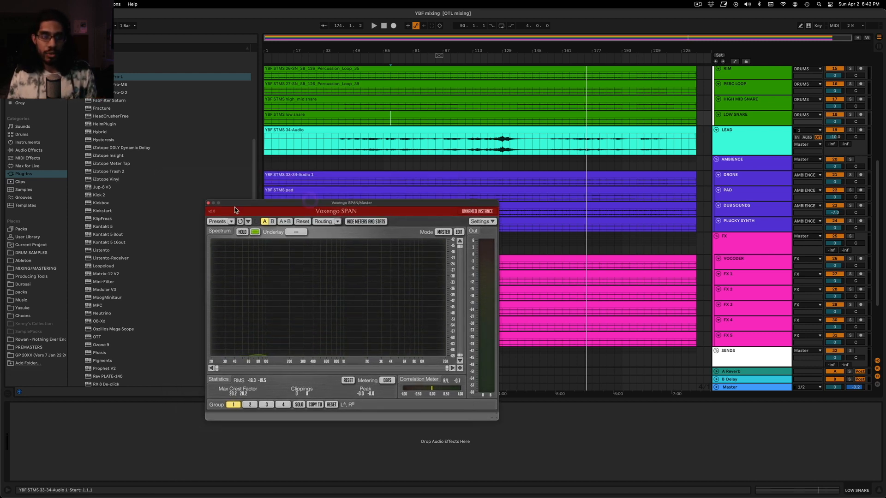
{"action": "left_click", "coordinate": [208, 203]}
Show the Master track's devices and reopen the Voxengo SPAN window over the arrangement
{"action": "scroll", "coordinate": [480, 226], "scroll_direction": "up", "scroll_amount": 10}
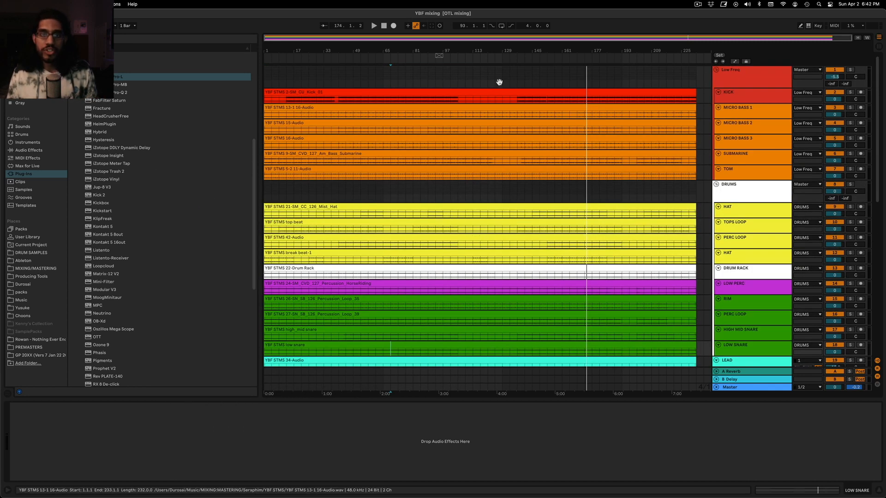
{"action": "left_click", "coordinate": [754, 390]}
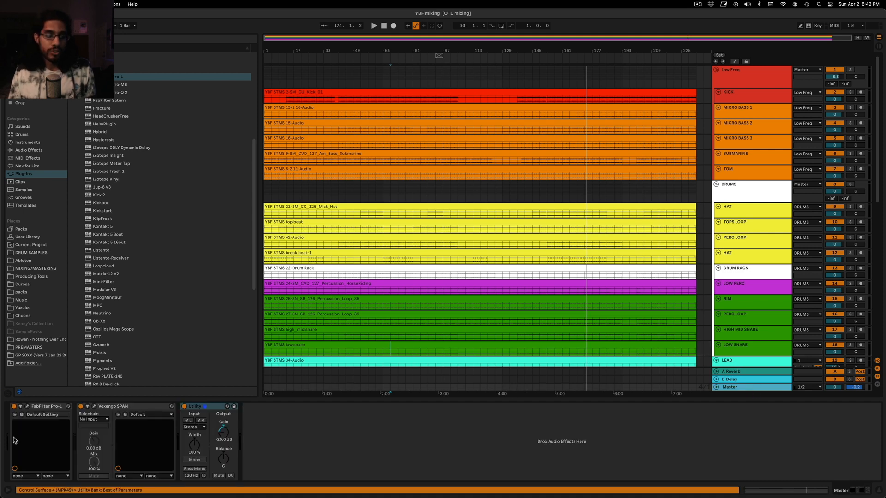
{"action": "left_click", "coordinate": [94, 406]}
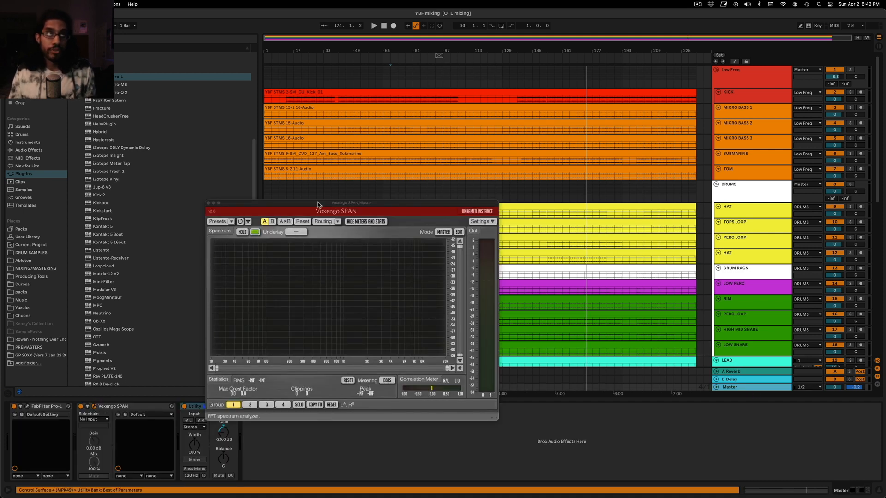
{"action": "left_click_drag", "start_coordinate": [323, 205], "coordinate": [331, 175]}
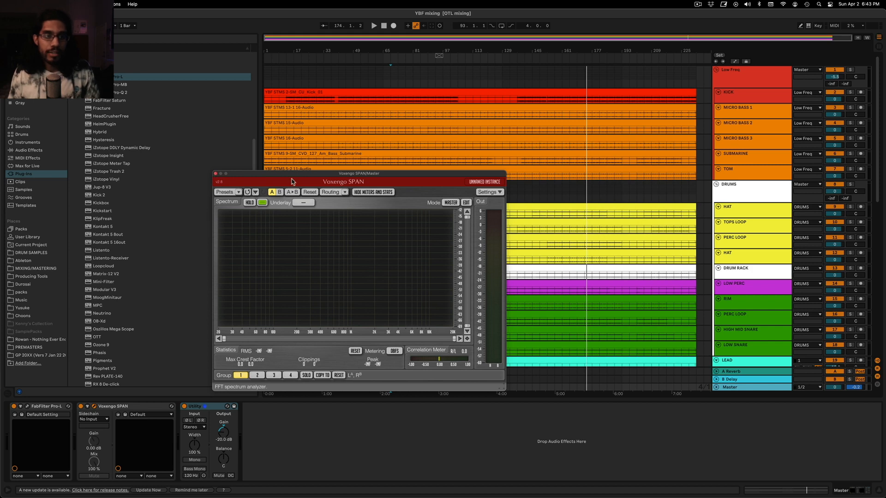
{"action": "left_click_drag", "start_coordinate": [294, 177], "coordinate": [322, 195]}
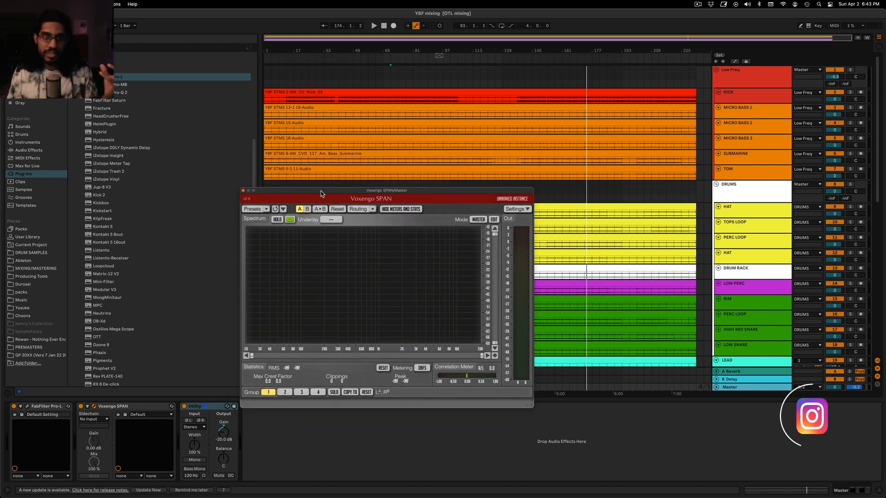
{"action": "left_click_drag", "start_coordinate": [321, 191], "coordinate": [320, 188]}
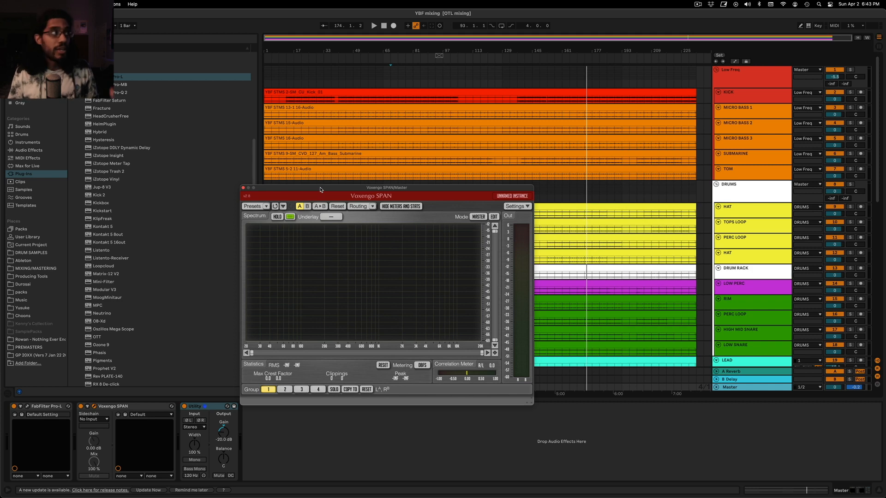
{"action": "left_click_drag", "start_coordinate": [321, 189], "coordinate": [272, 140]}
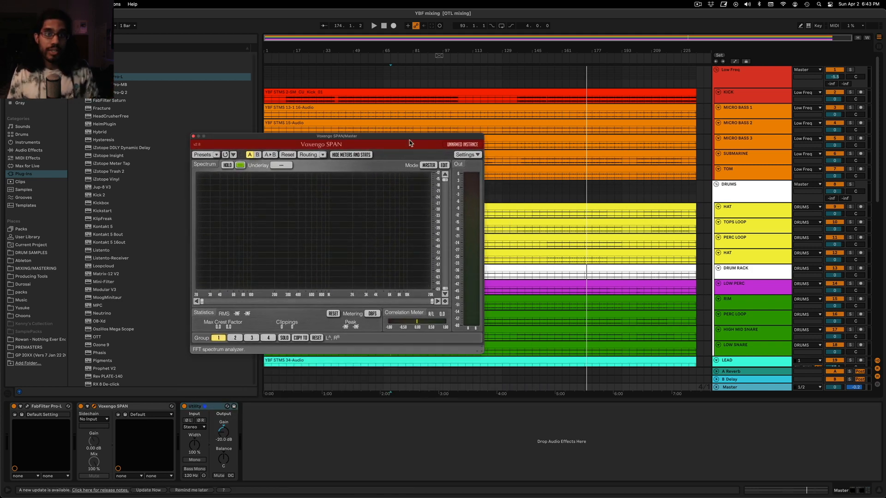
{"action": "left_click_drag", "start_coordinate": [410, 137], "coordinate": [438, 140]}
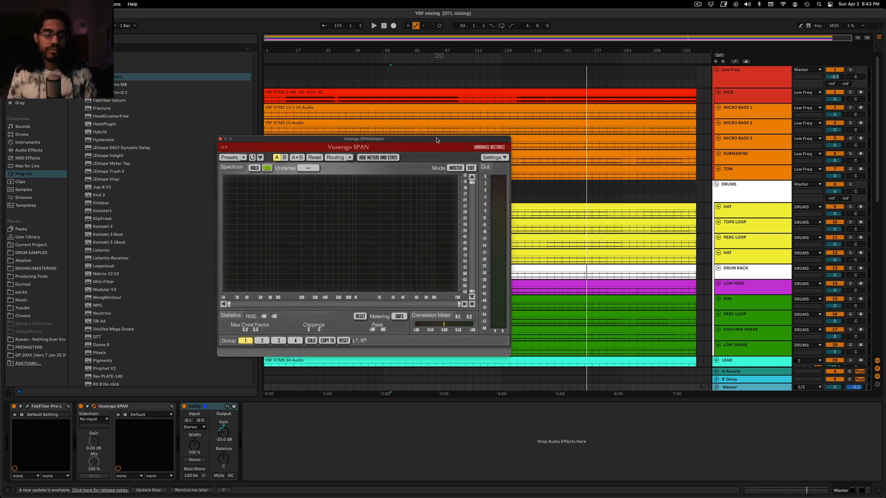
Close the Voxengo SPAN window and set the insert marker at bar 53
{"action": "left_click", "coordinate": [219, 139]}
{"action": "left_click", "coordinate": [368, 85]}
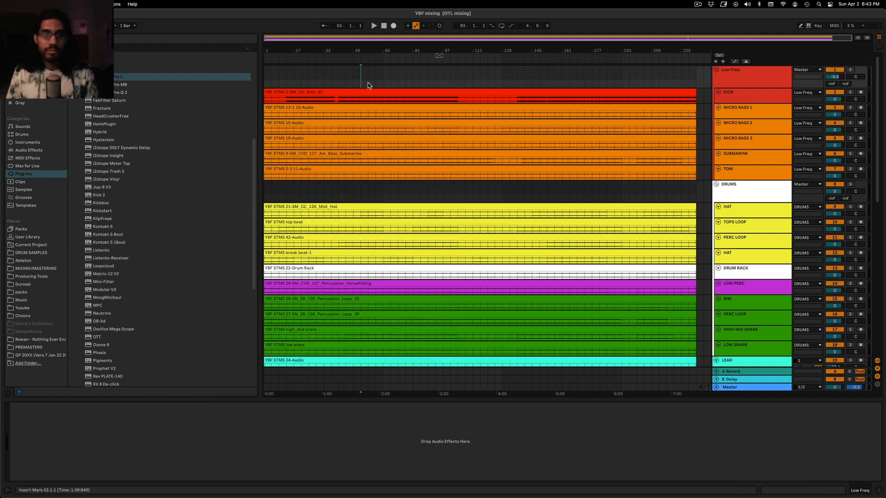
Play the mix from bar 73 and set the Low Freq group's volume to -5.9 dB
{"action": "left_click", "coordinate": [399, 84]}
{"action": "key", "text": "space"}
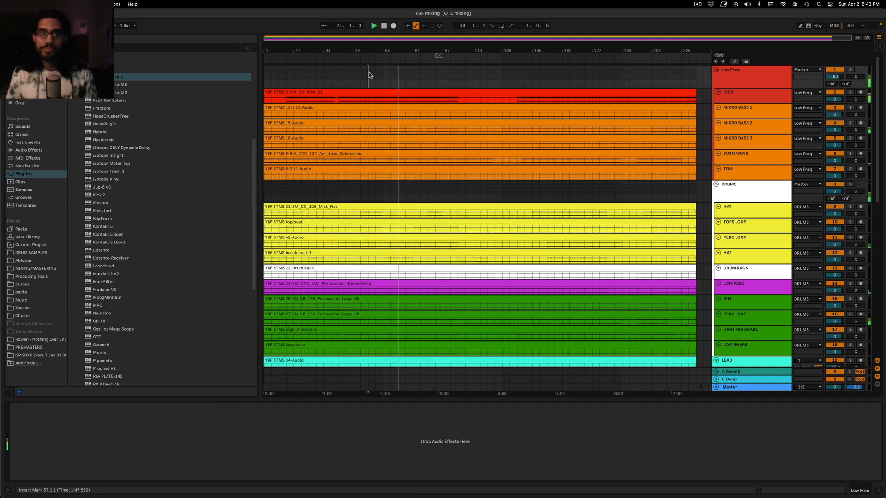
{"action": "left_click", "coordinate": [380, 76]}
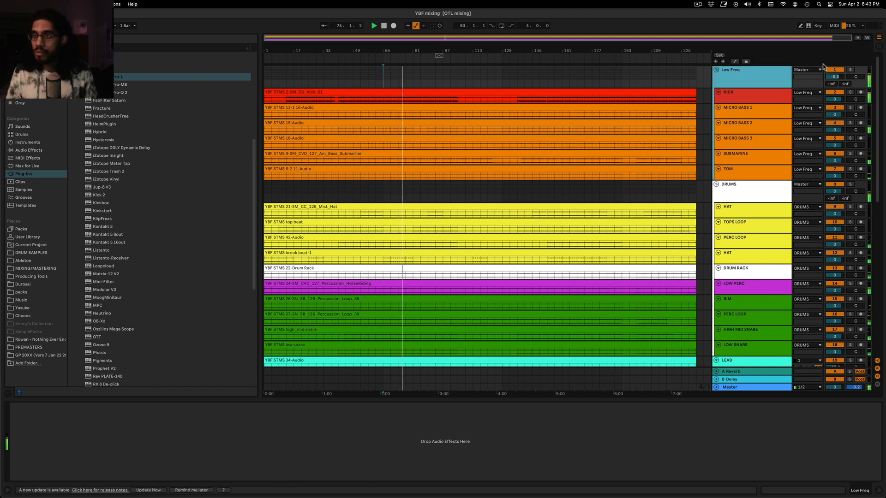
{"action": "left_click_drag", "start_coordinate": [834, 76], "coordinate": [834, 80]}
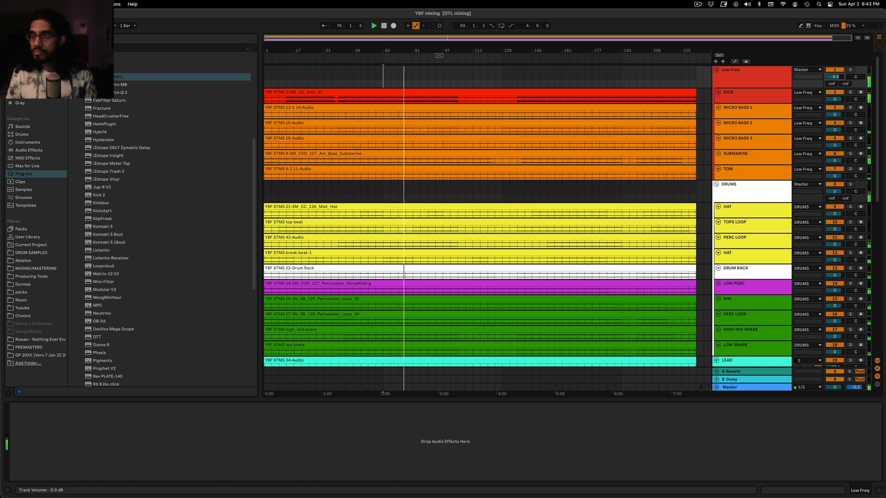
Audition the LEAD track in solo and lower its volume to -12.1 dB
{"action": "left_click", "coordinate": [762, 208]}
{"action": "left_click", "coordinate": [760, 198]}
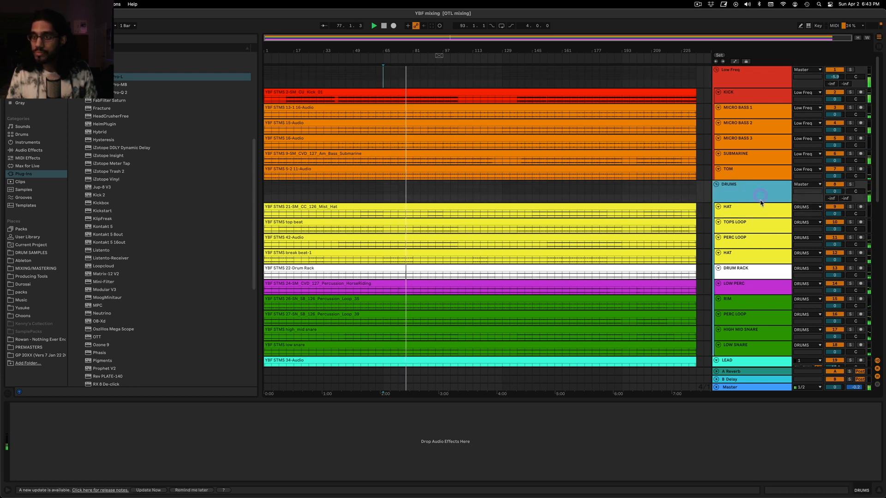
{"action": "scroll", "coordinate": [760, 201], "scroll_direction": "down", "scroll_amount": 5}
{"action": "scroll", "coordinate": [817, 227], "scroll_direction": "down", "scroll_amount": 2}
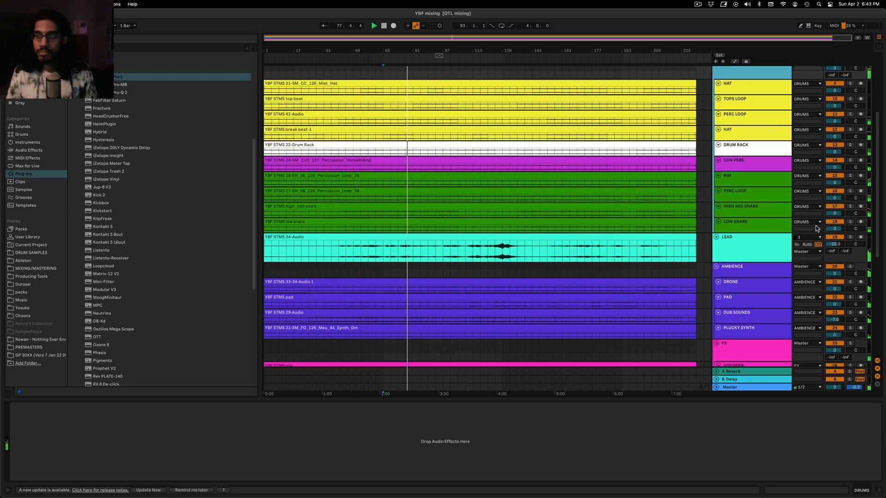
{"action": "left_click", "coordinate": [849, 238]}
{"action": "left_click", "coordinate": [849, 237]}
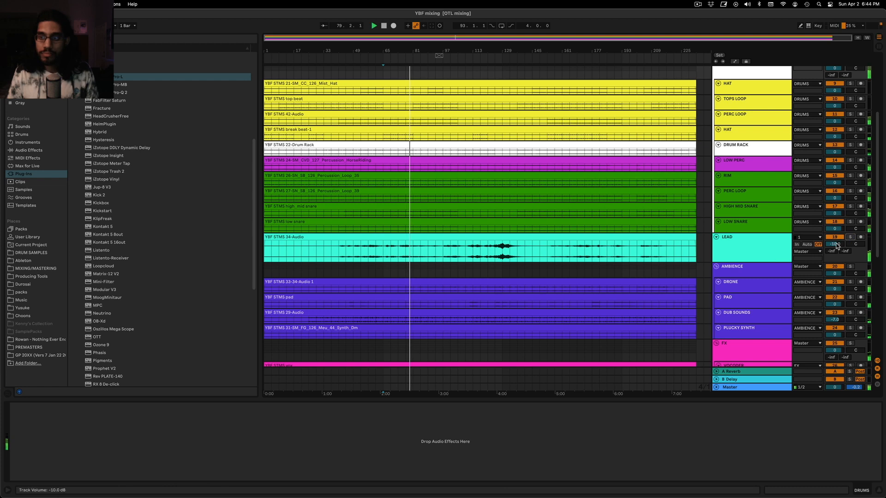
{"action": "left_click_drag", "start_coordinate": [836, 246], "coordinate": [836, 252]}
Audition the DRONE track in solo and lower its volume to -7.4 dB
{"action": "scroll", "coordinate": [765, 237], "scroll_direction": "down", "scroll_amount": 3}
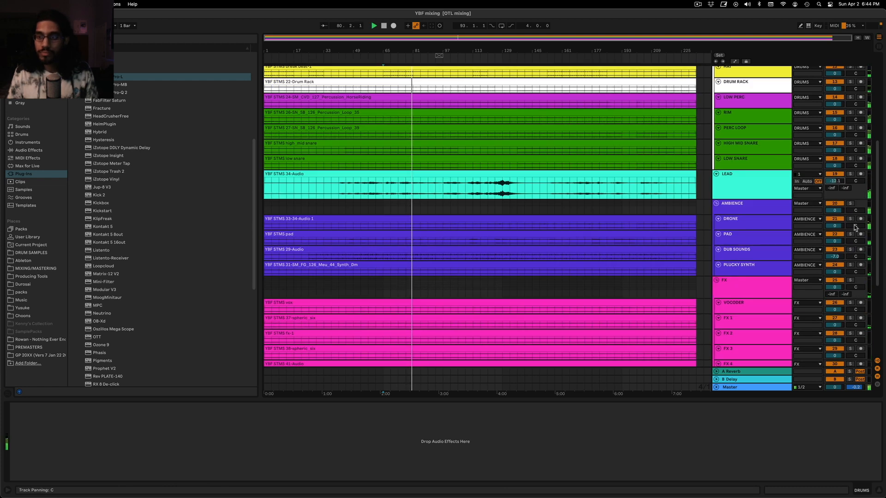
{"action": "left_click", "coordinate": [850, 219]}
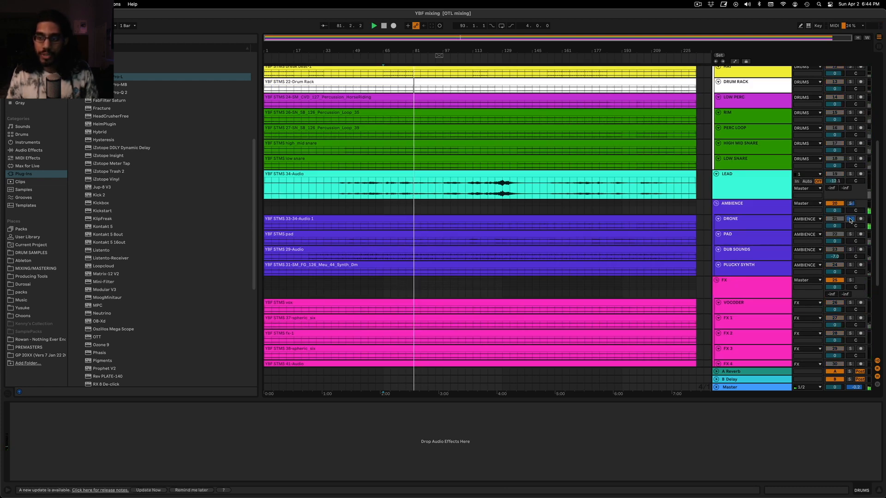
{"action": "left_click", "coordinate": [849, 219]}
{"action": "left_click_drag", "start_coordinate": [831, 228], "coordinate": [831, 242]}
{"action": "scroll", "coordinate": [779, 216], "scroll_direction": "down", "scroll_amount": 2}
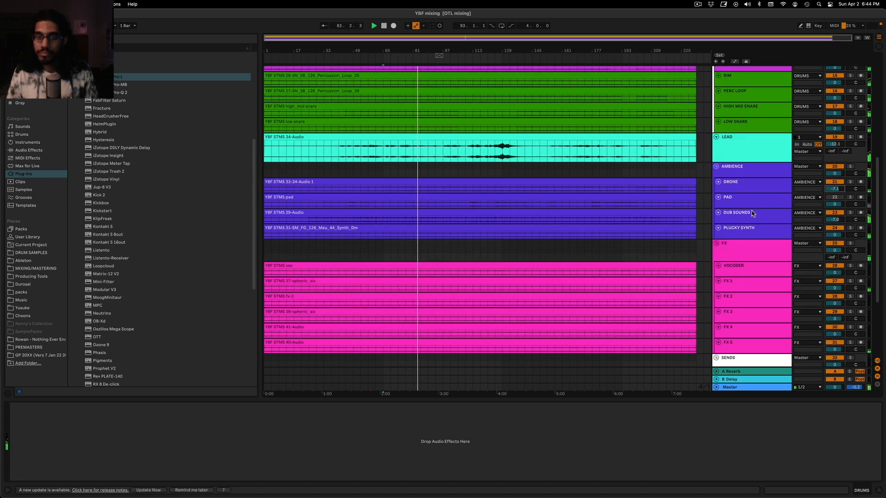
{"action": "left_click_drag", "start_coordinate": [835, 189], "coordinate": [834, 190]}
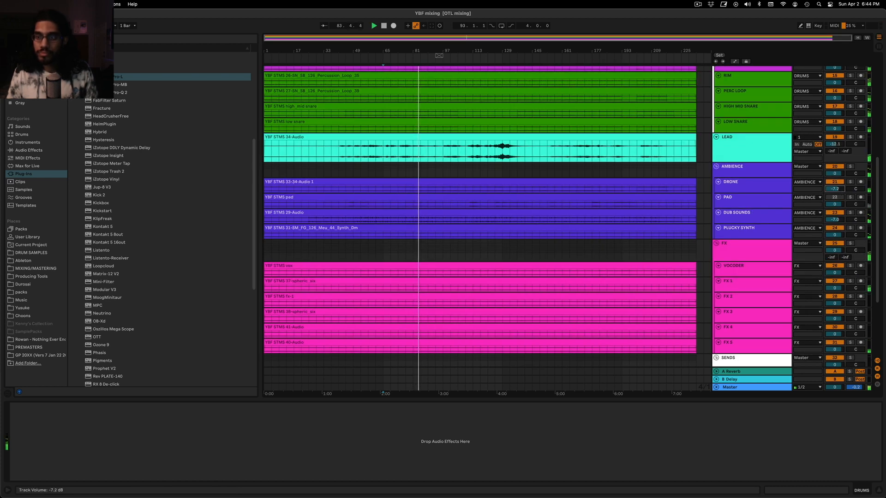
Audition DUB SOUNDS and PLUCKY SYNTH in solo and raise the PLUCKY SYNTH clip's gain to 4.38 dB
{"action": "left_click", "coordinate": [850, 213]}
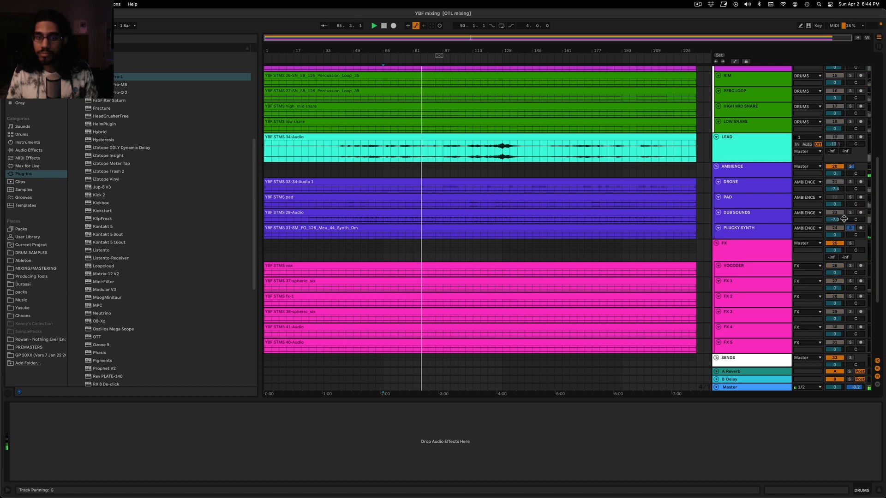
{"action": "scroll", "coordinate": [852, 214], "scroll_direction": "down", "scroll_amount": 1}
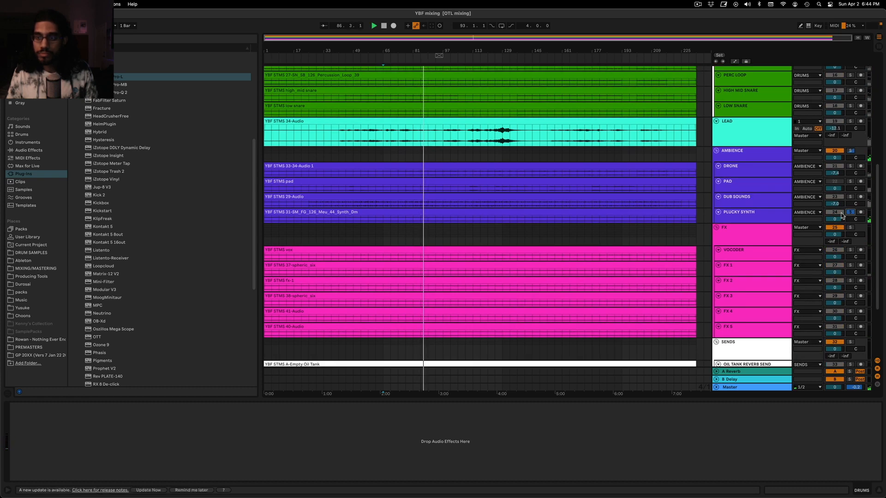
{"action": "double_click", "coordinate": [568, 212]}
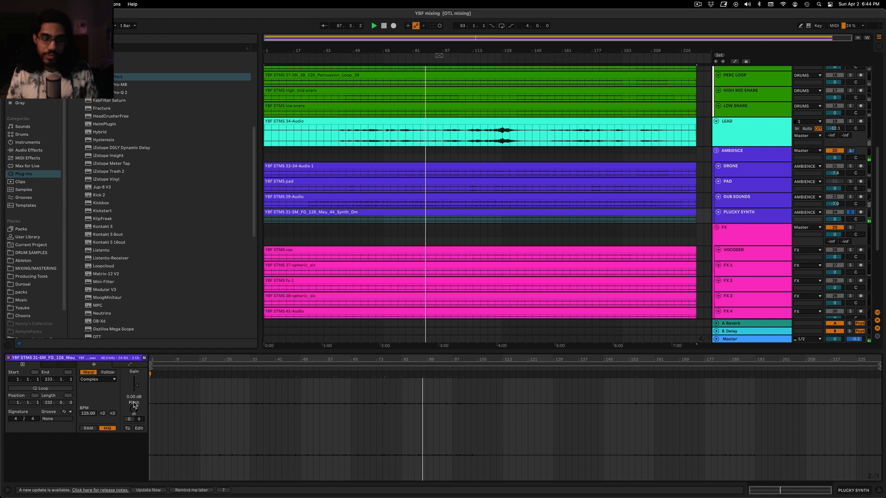
{"action": "mouse_move", "coordinate": [133, 400]}
{"action": "left_mouse_down"}
{"action": "mouse_move", "coordinate": [127, 386]}
{"action": "mouse_move", "coordinate": [134, 386]}
{"action": "left_mouse_up"}
{"action": "left_click", "coordinate": [851, 213]}
Reactivate the PAD track, audition it in solo from bar 53 and lower its volume to -6.6 dB
{"action": "key", "text": "space"}
{"action": "key", "text": "space"}
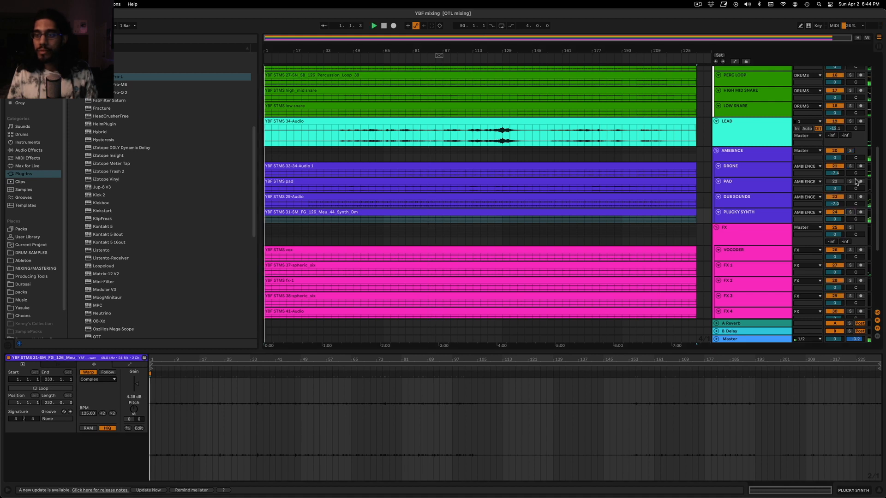
{"action": "left_click", "coordinate": [852, 182]}
{"action": "left_click", "coordinate": [848, 181]}
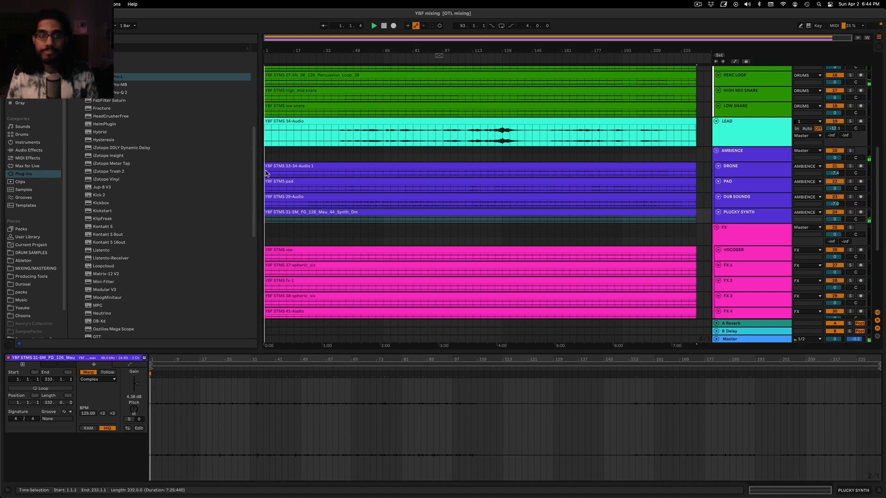
{"action": "left_click", "coordinate": [361, 160]}
{"action": "left_click", "coordinate": [850, 181]}
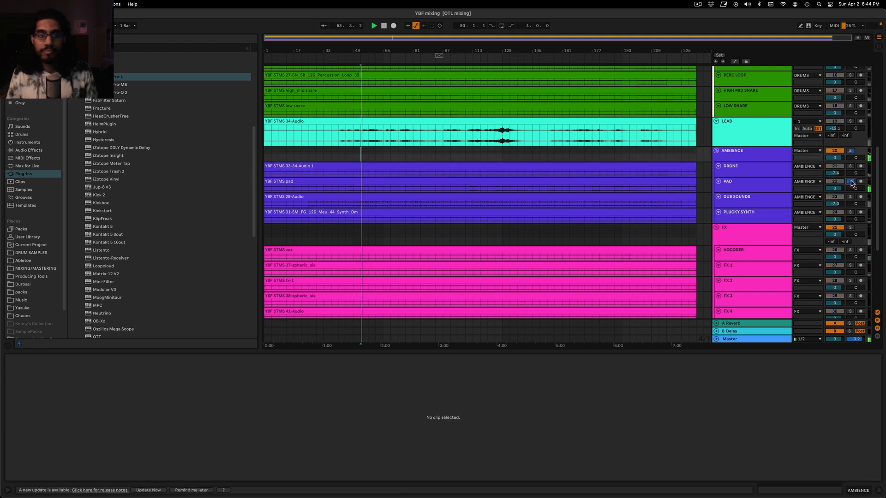
{"action": "left_click", "coordinate": [851, 182]}
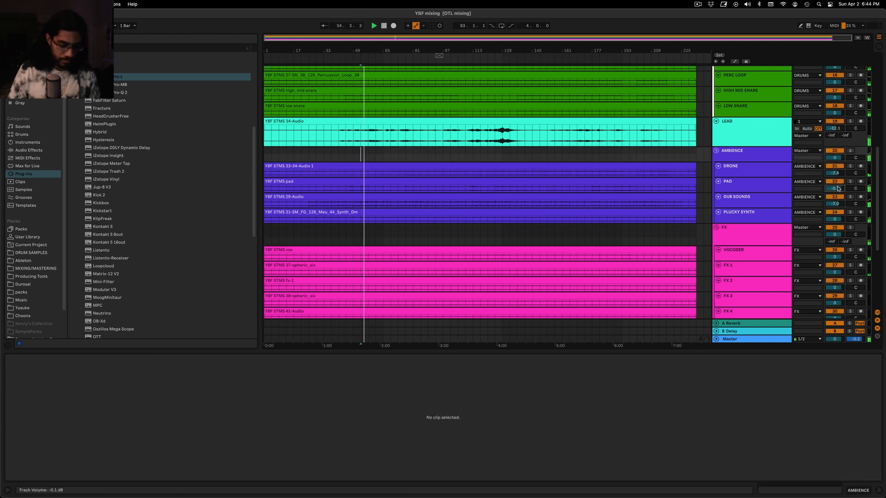
{"action": "left_click_drag", "start_coordinate": [840, 189], "coordinate": [840, 191]}
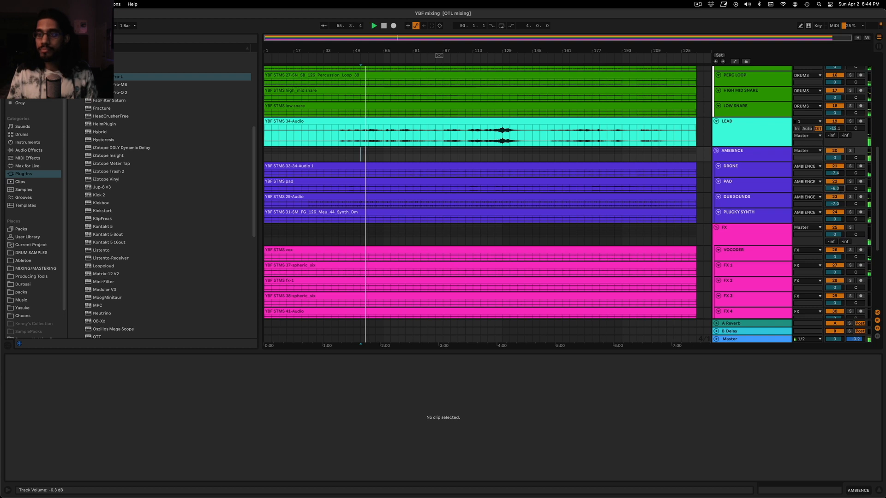
{"action": "left_click", "coordinate": [850, 182]}
Audition the FX group in solo and add a Utility audio effect to it
{"action": "scroll", "coordinate": [850, 184], "scroll_direction": "down", "scroll_amount": 3}
{"action": "left_click", "coordinate": [851, 167]}
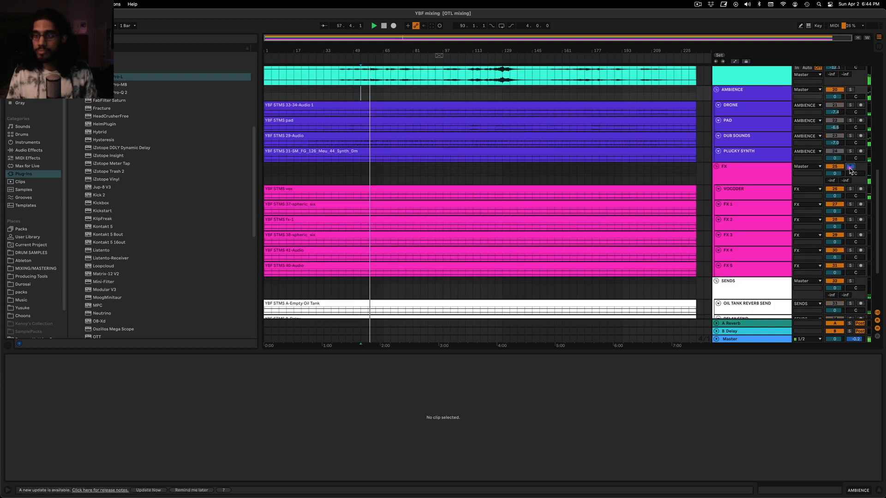
{"action": "left_click", "coordinate": [850, 167]}
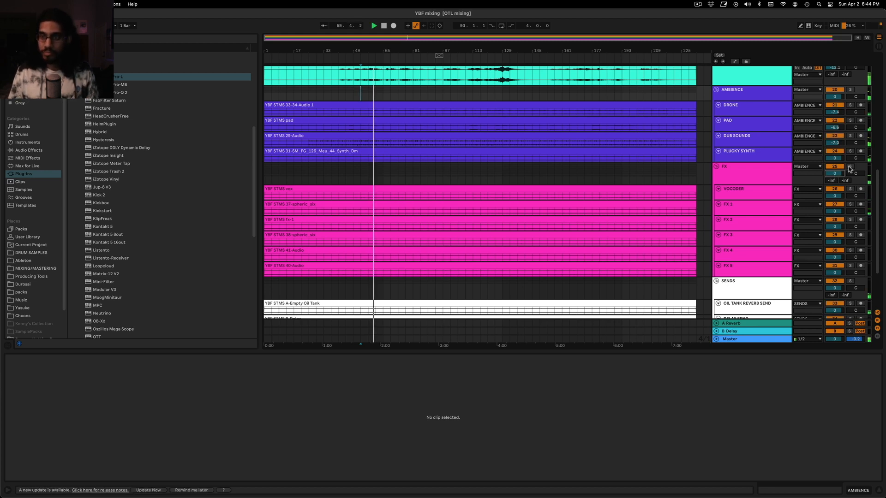
{"action": "left_click", "coordinate": [765, 172]}
{"action": "left_click", "coordinate": [28, 150]}
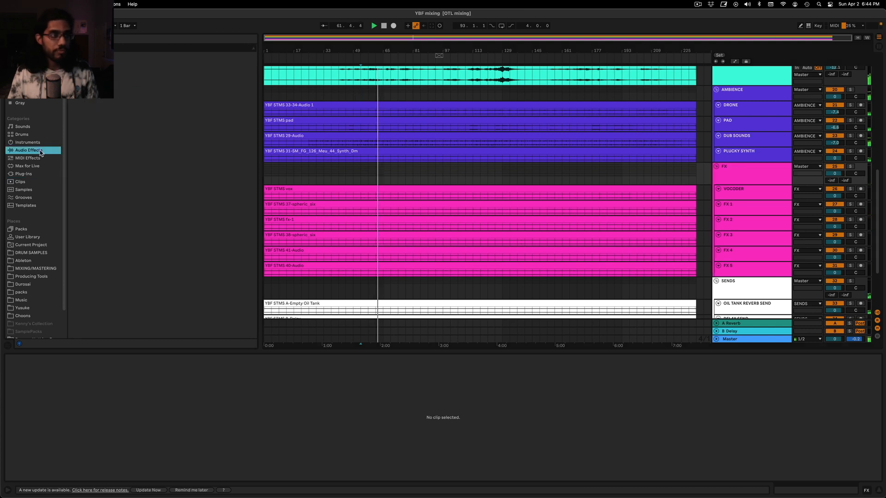
{"action": "left_click_drag", "start_coordinate": [94, 173], "coordinate": [722, 183]}
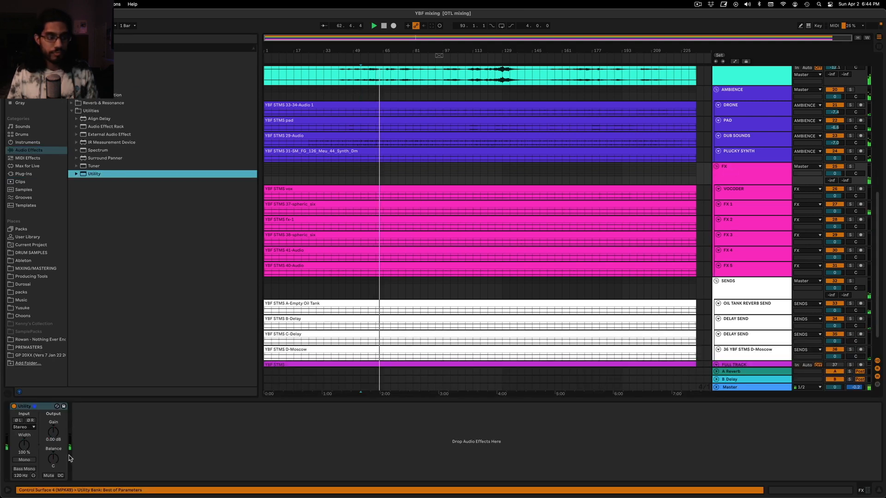
Raise the output gain of the FX group's Utility to 6 dB and trim it to 5.56 dB
{"action": "left_click", "coordinate": [54, 440]}
{"action": "type", "text": "6"}
{"action": "key", "text": "Return"}
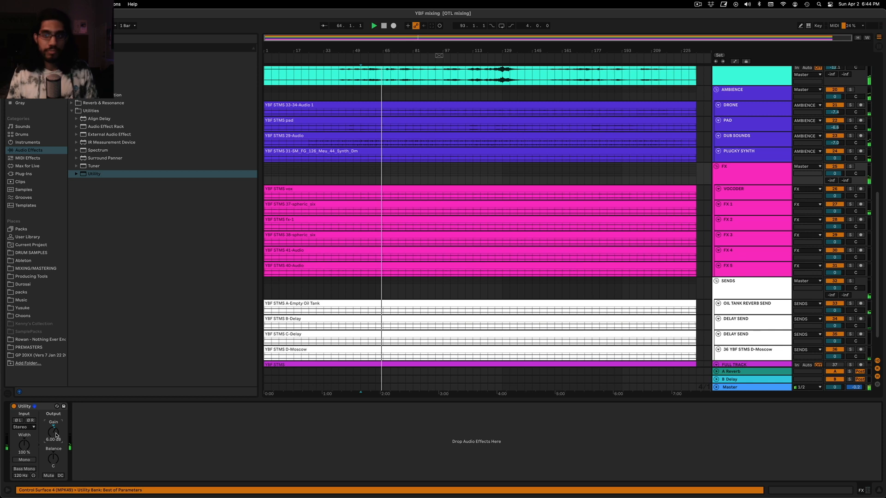
{"action": "left_click", "coordinate": [727, 189]}
{"action": "left_click", "coordinate": [737, 179]}
{"action": "left_click_drag", "start_coordinate": [52, 434], "coordinate": [52, 437]}
Bring up the FX group's Utility device again and set the insert marker at bar 69
{"action": "left_click", "coordinate": [398, 193]}
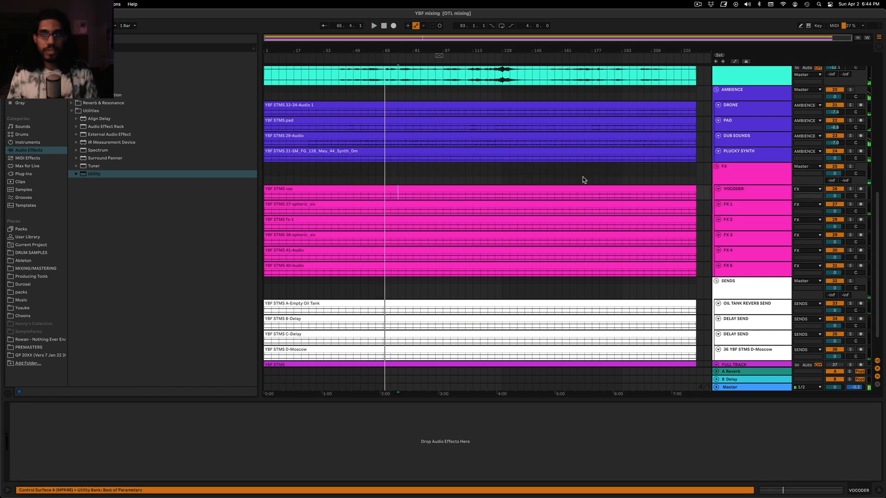
{"action": "left_click", "coordinate": [713, 191]}
{"action": "left_click", "coordinate": [24, 407]}
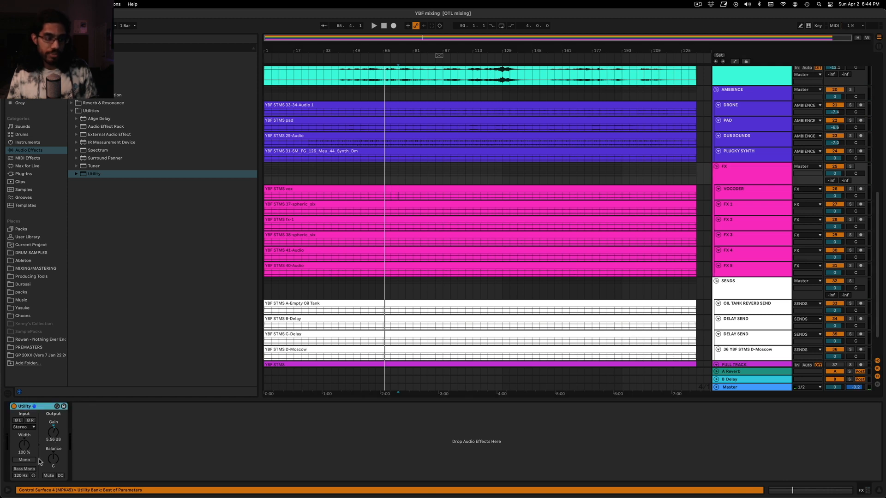
{"action": "left_click", "coordinate": [753, 165]}
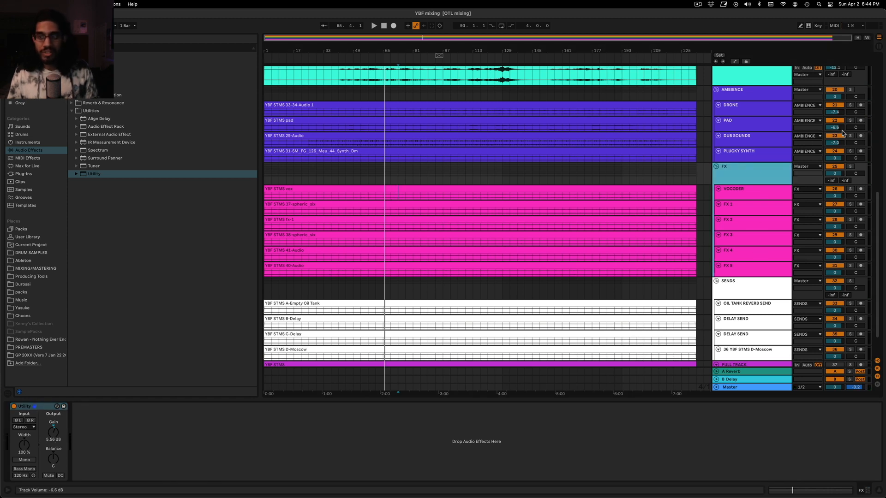
{"action": "left_click", "coordinate": [375, 174]}
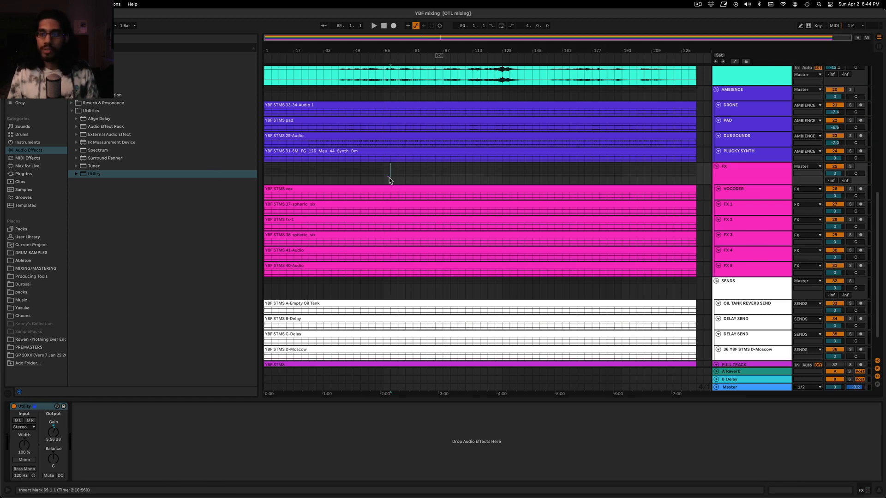
Look over the SENDS group, return to the Low Freq tracks and play the full mix from bar 85
{"action": "scroll", "coordinate": [389, 180], "scroll_direction": "down", "scroll_amount": 2}
{"action": "left_click", "coordinate": [771, 253]}
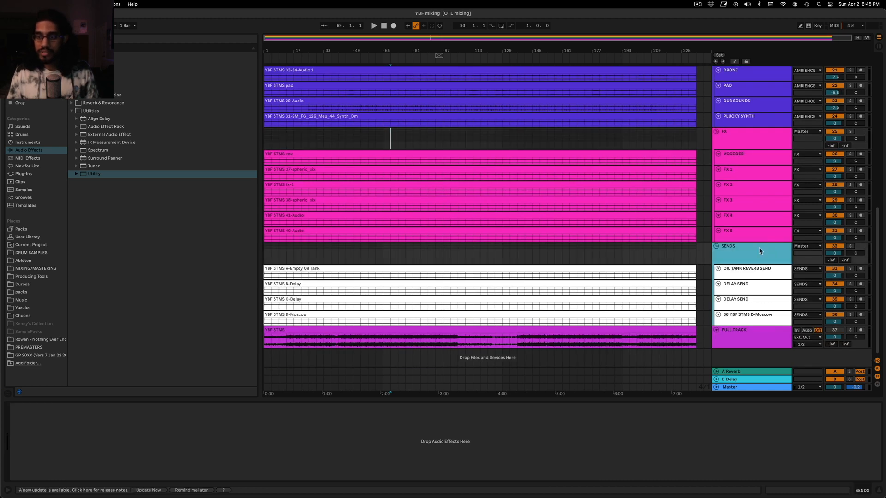
{"action": "scroll", "coordinate": [753, 266], "scroll_direction": "up", "scroll_amount": 5}
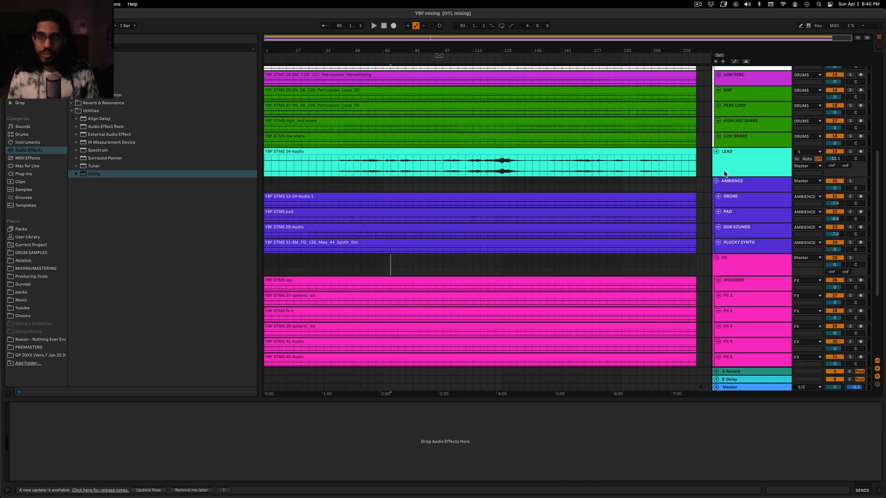
{"action": "scroll", "coordinate": [727, 171], "scroll_direction": "up", "scroll_amount": 3}
{"action": "scroll", "coordinate": [747, 138], "scroll_direction": "up", "scroll_amount": 4}
{"action": "left_click", "coordinate": [755, 128]}
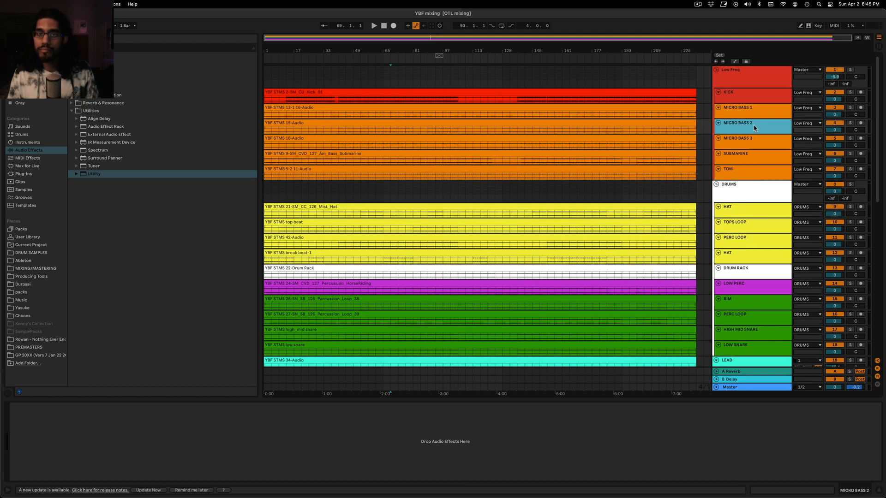
{"action": "left_click", "coordinate": [428, 90]}
{"action": "left_click", "coordinate": [420, 79]}
{"action": "key", "text": "space"}
Show the Master track's devices and open the Voxengo SPAN and FabFilter Pro-L windows
{"action": "left_click", "coordinate": [752, 386]}
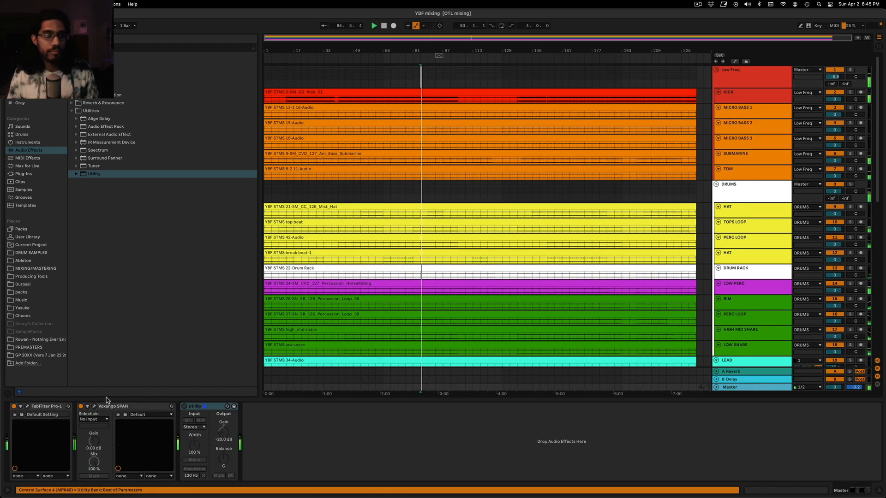
{"action": "left_click", "coordinate": [94, 406]}
{"action": "left_click", "coordinate": [27, 406]}
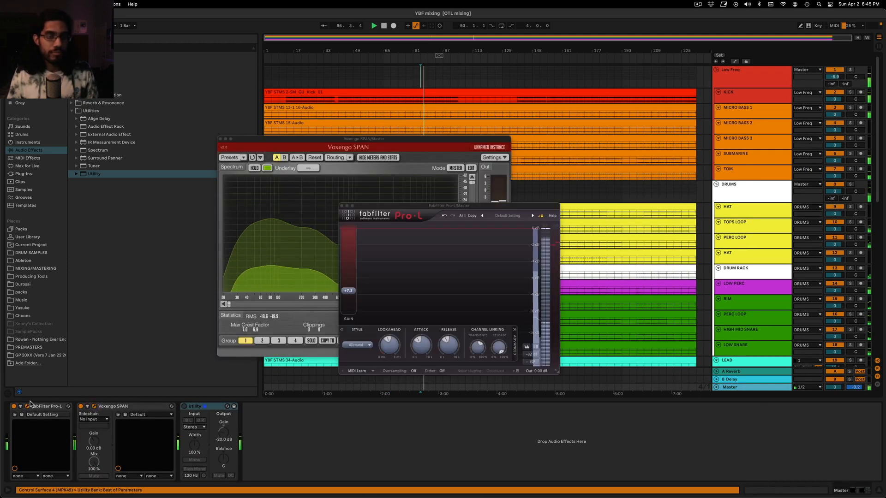
Raise the Pro-L gain to about +12.2 dB and move the SPAN window clear of the Pro-L window
{"action": "mouse_move", "coordinate": [352, 295]}
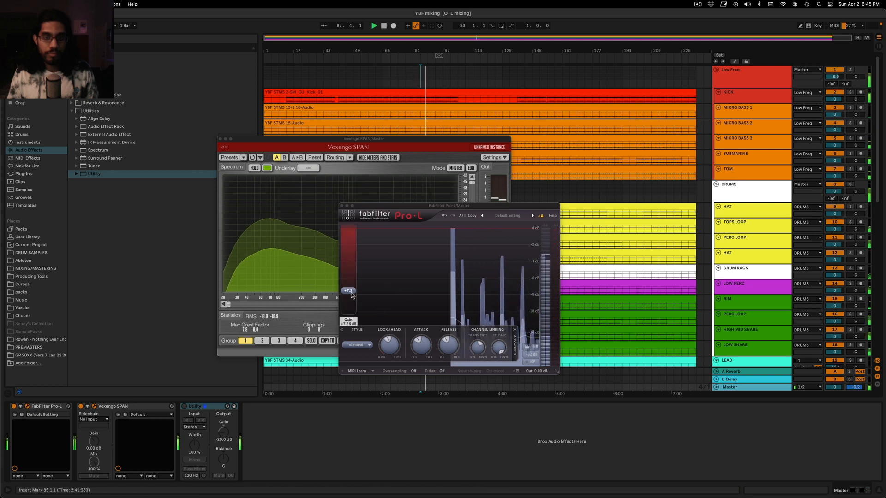
{"action": "left_click_drag", "start_coordinate": [352, 295], "coordinate": [355, 279]}
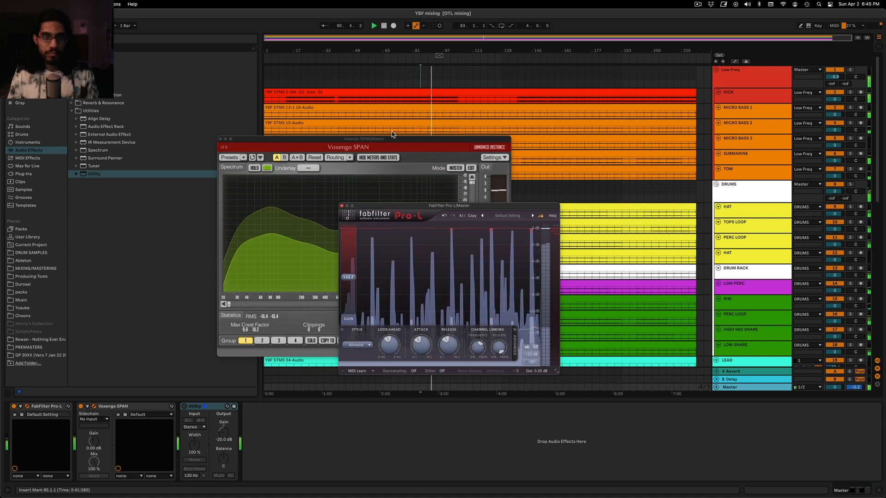
{"action": "left_click_drag", "start_coordinate": [392, 132], "coordinate": [547, 100]}
{"action": "left_click_drag", "start_coordinate": [429, 141], "coordinate": [710, 93]}
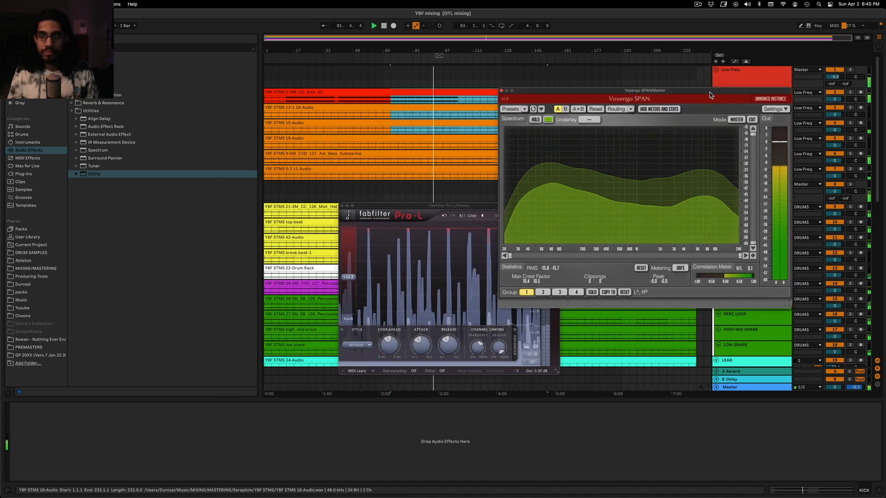
Move the Pro-L window clear of the track lanes and raise its gain to +13.3 dB
{"action": "left_click_drag", "start_coordinate": [431, 209], "coordinate": [222, 188]}
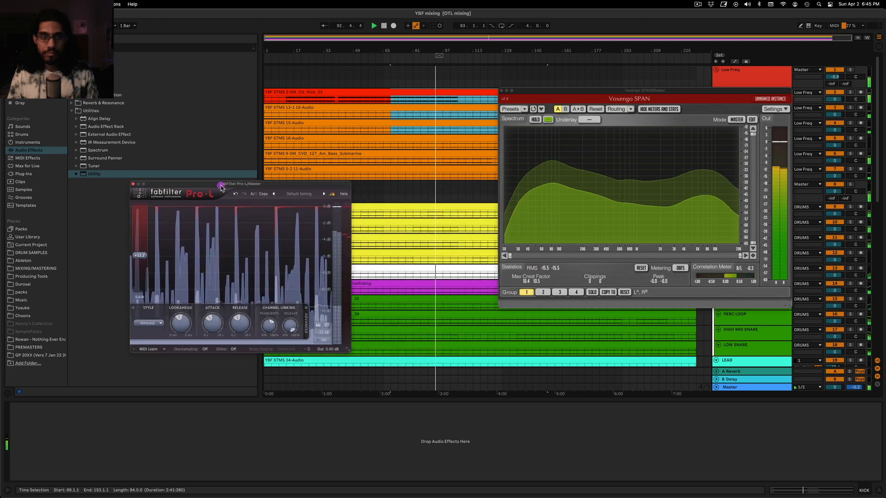
{"action": "left_click_drag", "start_coordinate": [139, 255], "coordinate": [148, 252]}
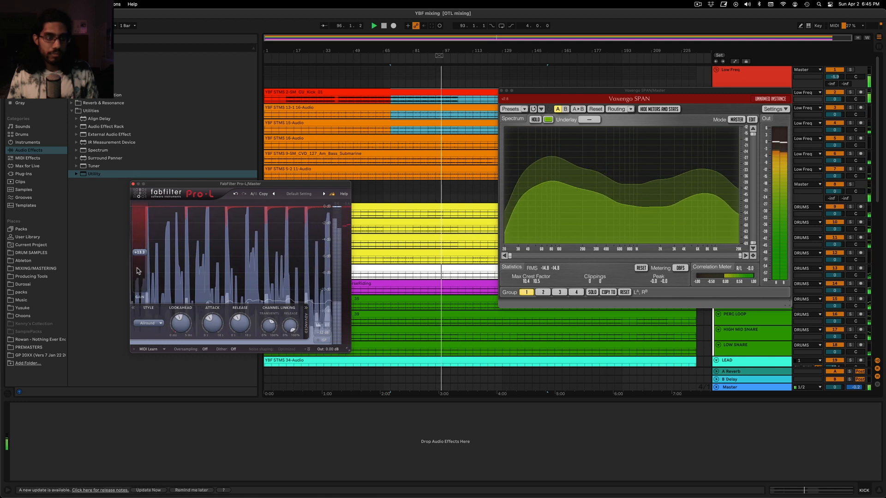
Set the insert marker at bar 69, stop playback and clear the SPAN window away
{"action": "left_click", "coordinate": [389, 77]}
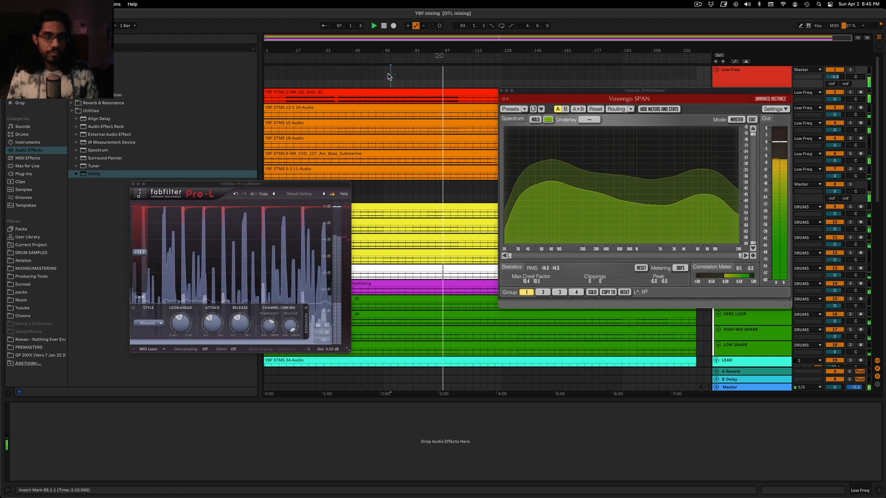
{"action": "key", "text": "space"}
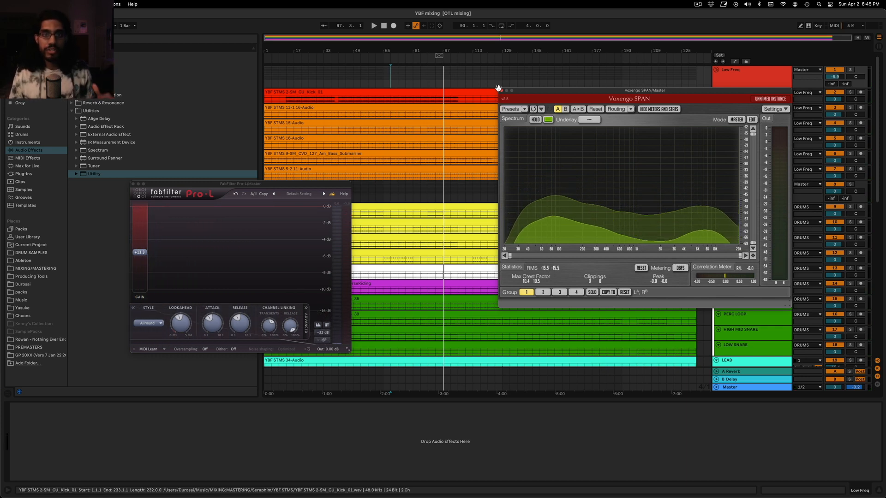
{"action": "left_click_drag", "start_coordinate": [537, 88], "coordinate": [458, 243]}
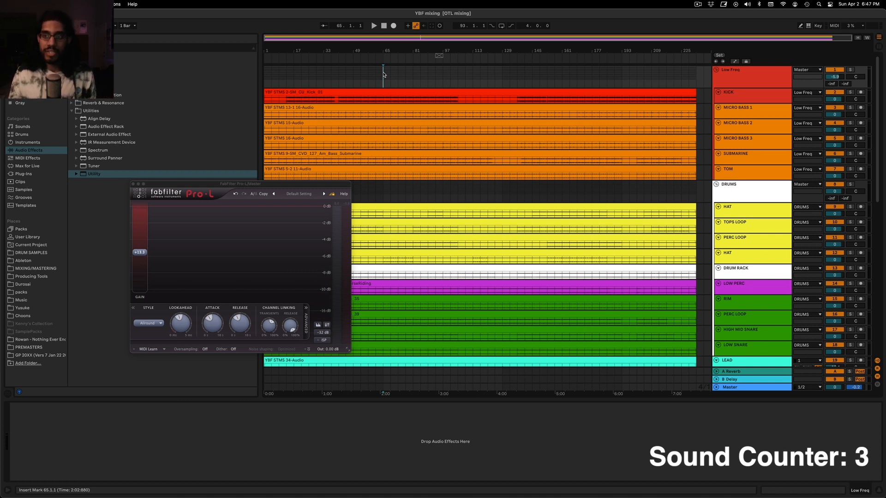
Look over the track groups from Low Freq down to FX and return to the start of the track list
{"action": "left_click", "coordinate": [755, 83]}
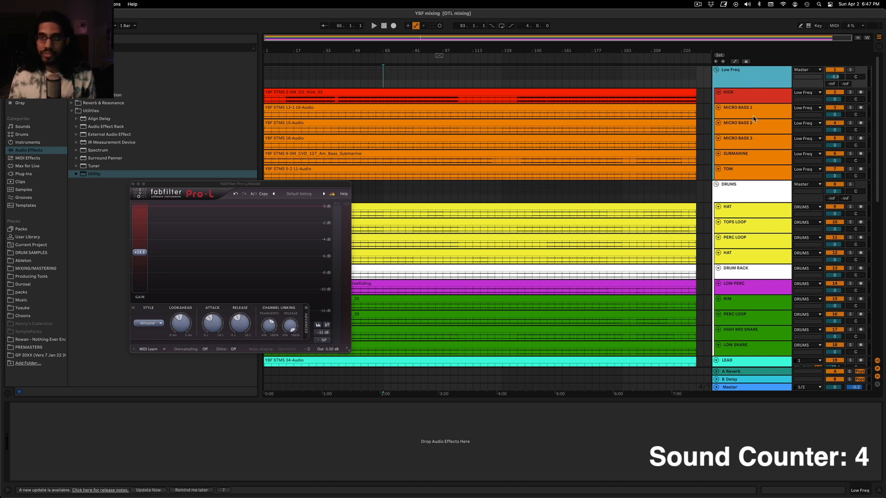
{"action": "scroll", "coordinate": [725, 141], "scroll_direction": "down", "scroll_amount": 3}
{"action": "scroll", "coordinate": [752, 268], "scroll_direction": "down", "scroll_amount": 5}
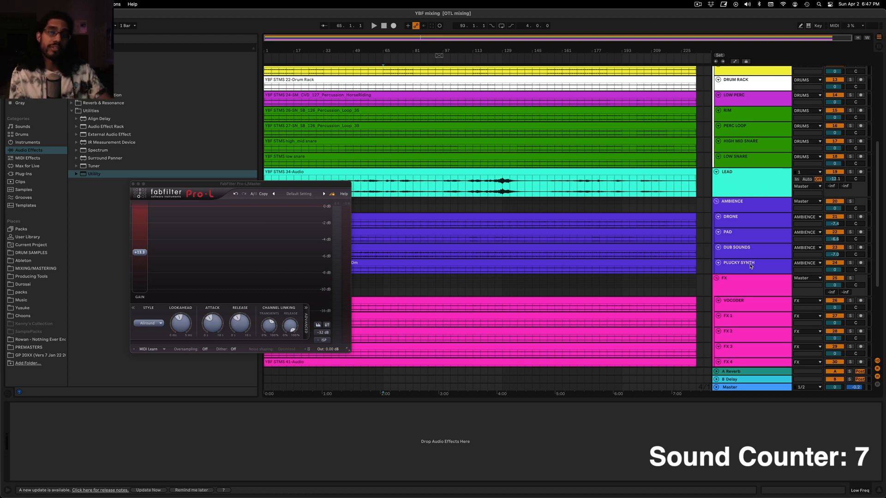
{"action": "scroll", "coordinate": [749, 208], "scroll_direction": "up", "scroll_amount": 6}
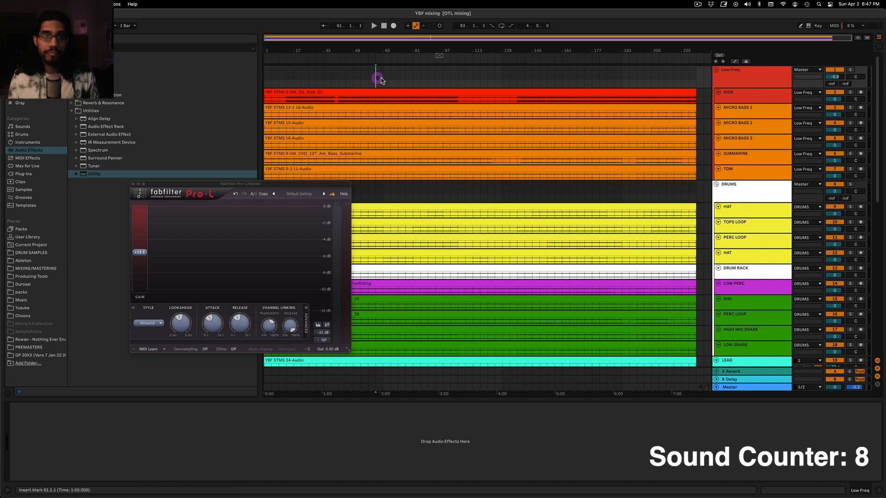
Play the mix from bar 65 and reopen the Pro-L window from the Master track's devices
{"action": "key", "text": "space"}
{"action": "left_click_drag", "start_coordinate": [182, 184], "coordinate": [164, 187]}
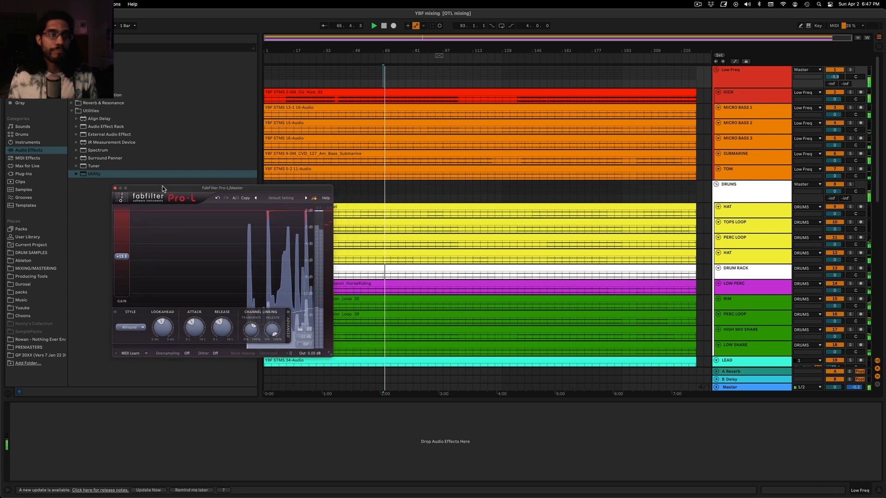
{"action": "left_click", "coordinate": [114, 189]}
{"action": "scroll", "coordinate": [566, 227], "scroll_direction": "down", "scroll_amount": 5}
{"action": "scroll", "coordinate": [549, 198], "scroll_direction": "up", "scroll_amount": 3}
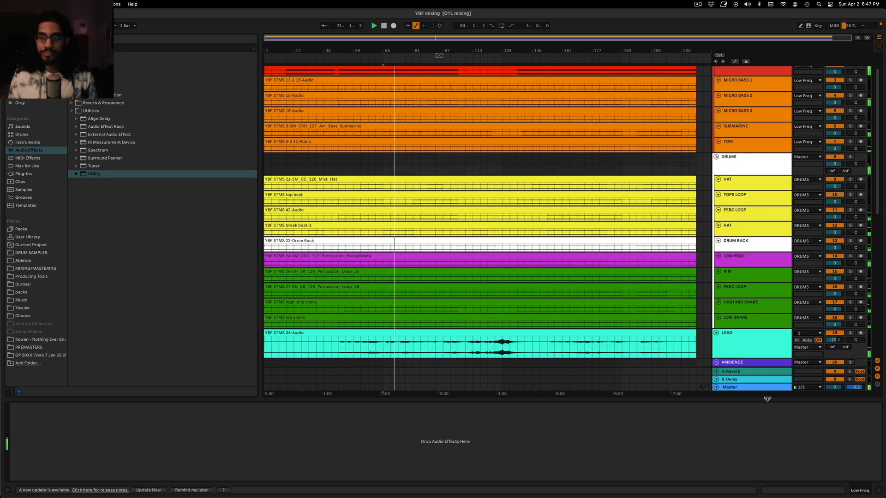
{"action": "left_click", "coordinate": [765, 389]}
{"action": "left_click", "coordinate": [27, 406]}
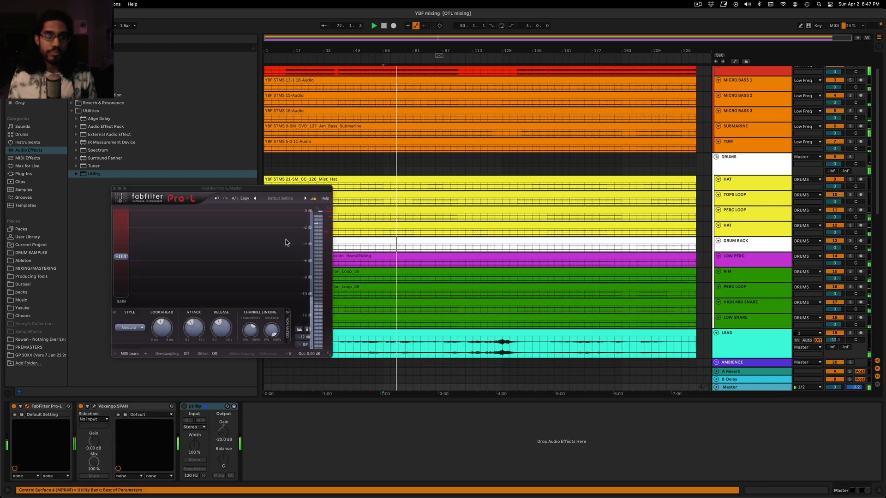
Set the insert marker at bar 81 and position the Pro-L window clear of the track controls
{"action": "left_click", "coordinate": [413, 163]}
{"action": "left_click_drag", "start_coordinate": [313, 189], "coordinate": [327, 171]}
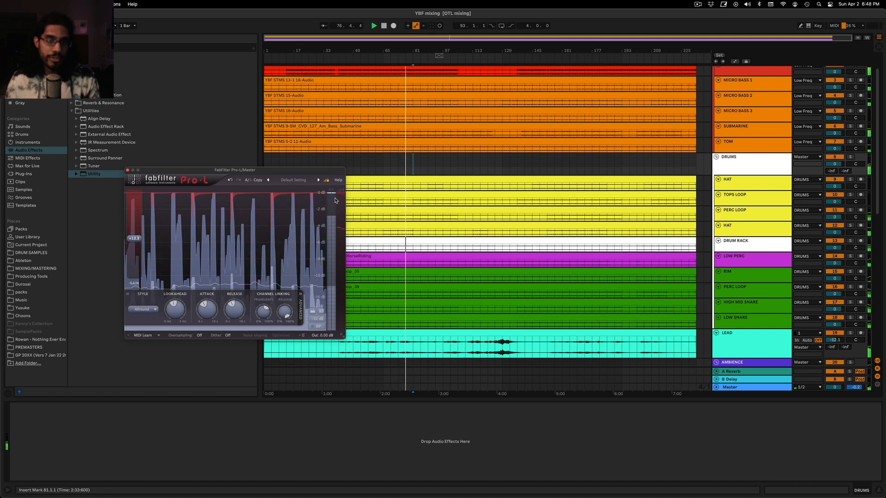
{"action": "left_click_drag", "start_coordinate": [310, 174], "coordinate": [311, 148]}
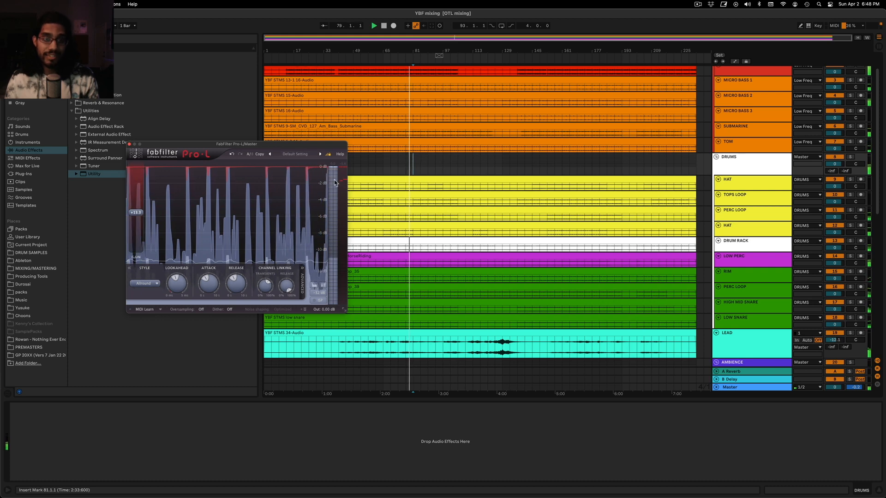
{"action": "left_click_drag", "start_coordinate": [326, 155], "coordinate": [286, 159]}
Audition the LOW SNARE track in solo and lower its volume to -3.5 dB
{"action": "scroll", "coordinate": [717, 266], "scroll_direction": "down", "scroll_amount": 3}
{"action": "left_click", "coordinate": [718, 263]}
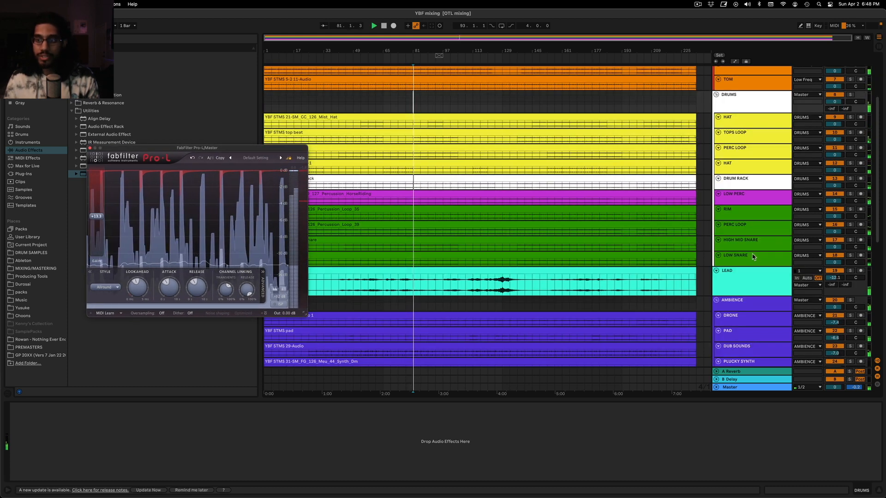
{"action": "scroll", "coordinate": [738, 240], "scroll_direction": "down", "scroll_amount": 2}
{"action": "left_click", "coordinate": [755, 208]}
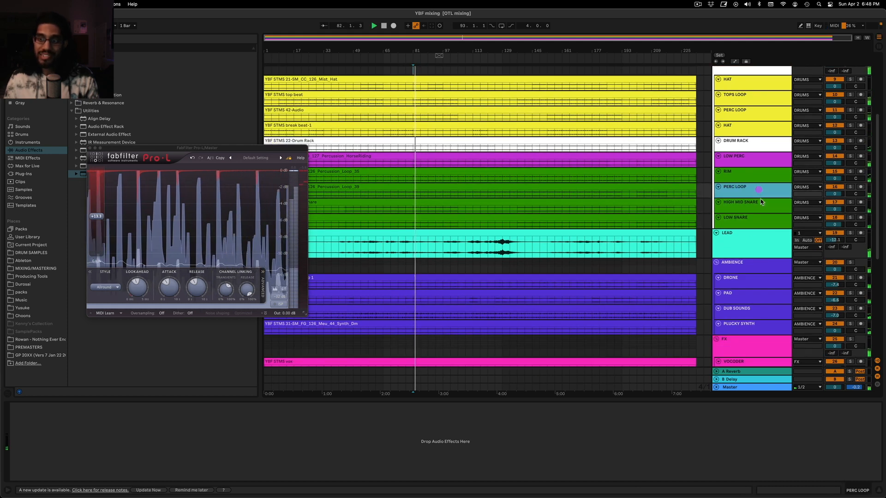
{"action": "left_click", "coordinate": [775, 226]}
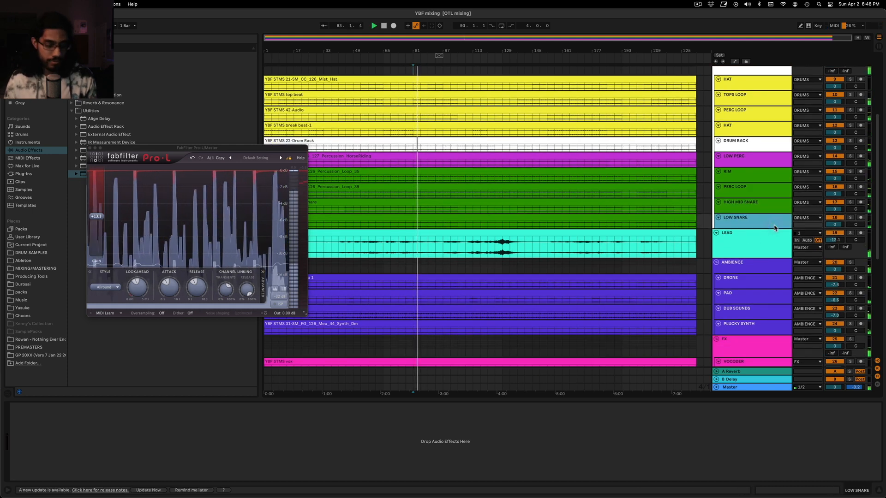
{"action": "left_click", "coordinate": [787, 239]}
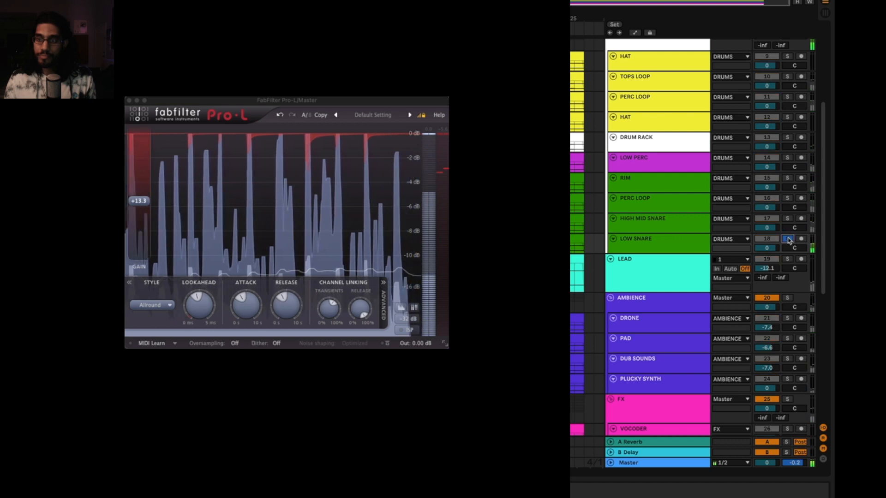
{"action": "left_click_drag", "start_coordinate": [768, 248], "coordinate": [767, 258]}
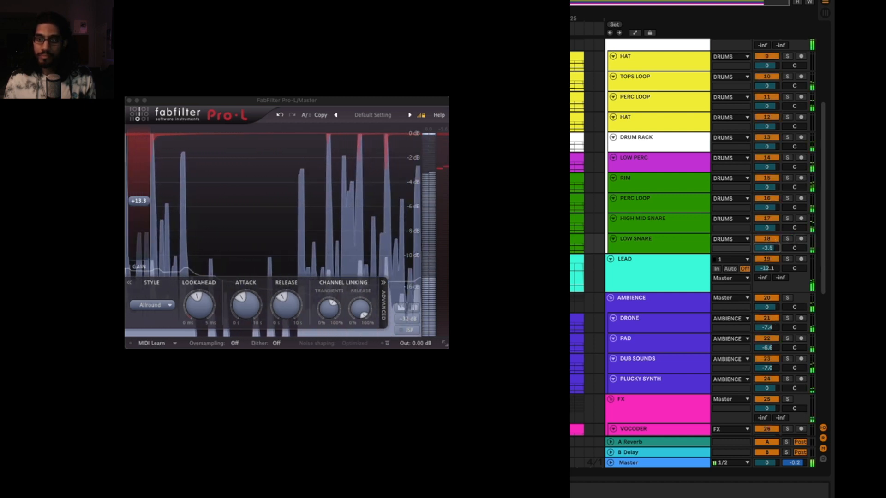
{"action": "left_click", "coordinate": [787, 239]}
{"action": "left_click", "coordinate": [788, 239]}
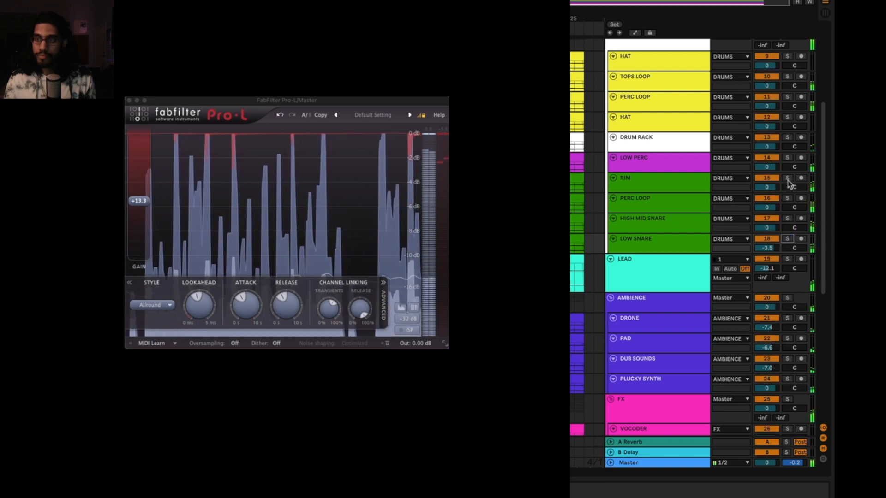
Audition the RIM track in solo and lower its volume to -2.0 dB
{"action": "left_click", "coordinate": [788, 178]}
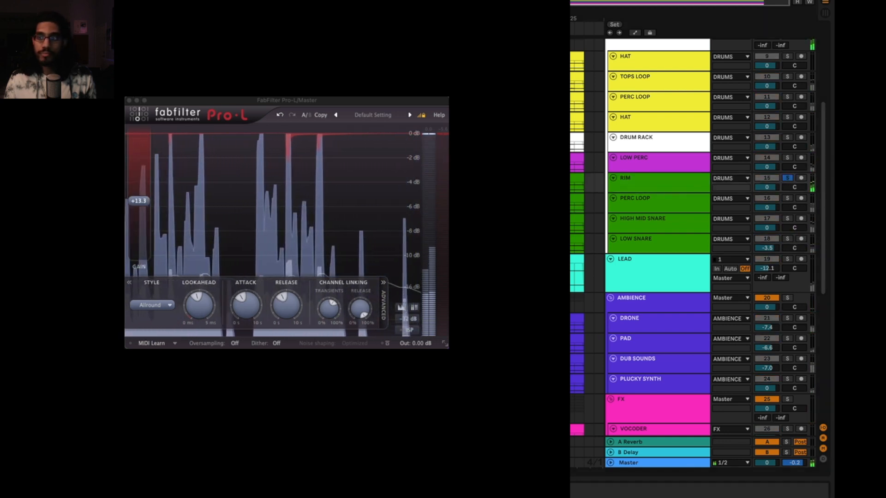
{"action": "left_click", "coordinate": [787, 178]}
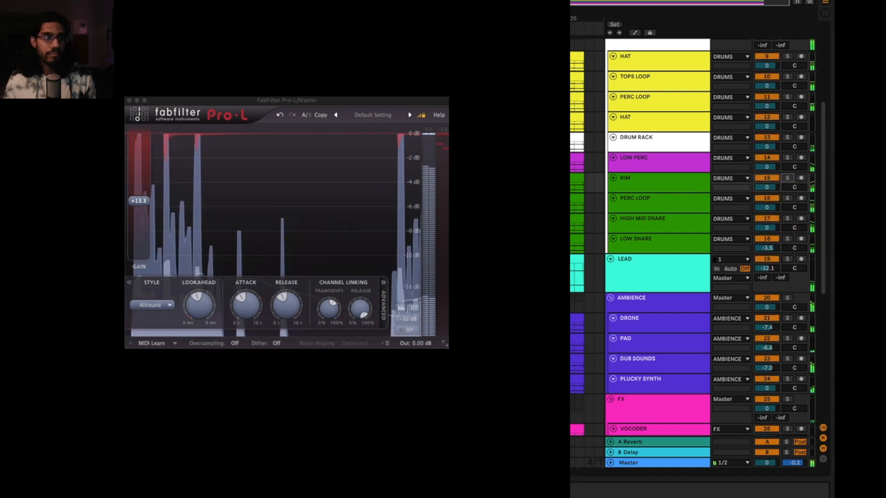
{"action": "left_click_drag", "start_coordinate": [196, 100], "coordinate": [216, 147]}
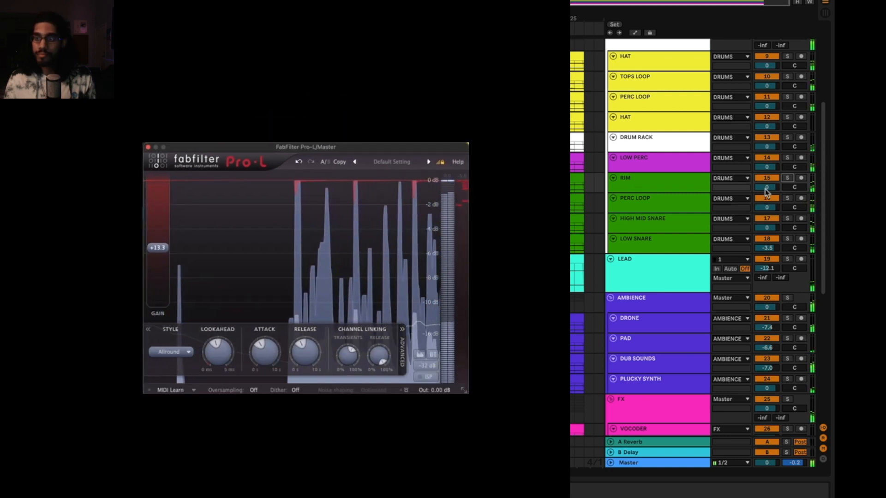
{"action": "left_click_drag", "start_coordinate": [767, 186], "coordinate": [767, 189]}
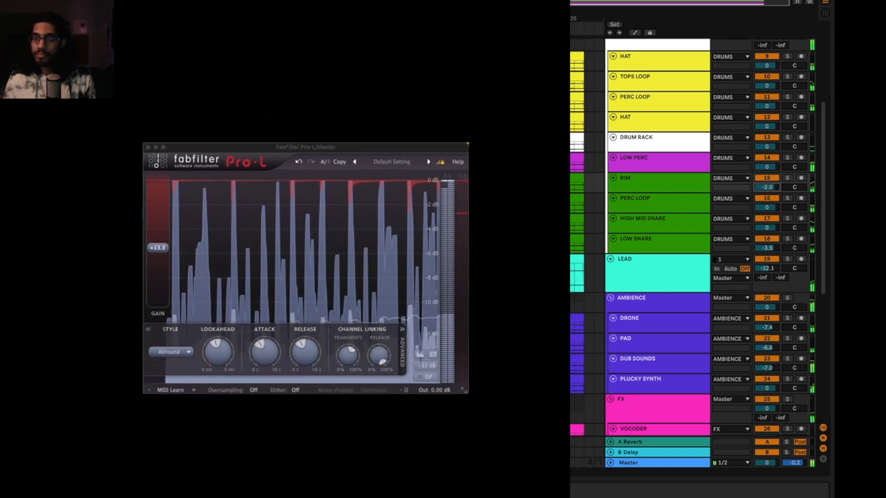
Audition the DRUM RACK track in solo, then trim the LOW SNARE volume to -4.0 dB
{"action": "left_click", "coordinate": [787, 138]}
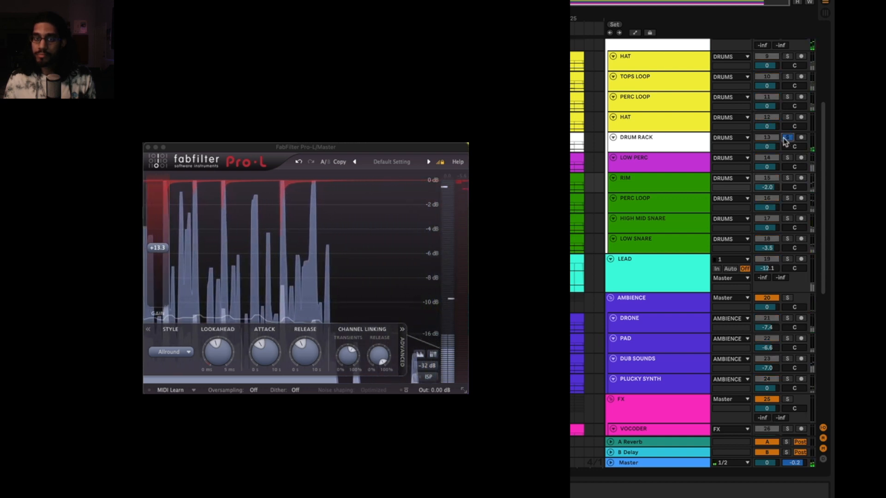
{"action": "left_click", "coordinate": [787, 137]}
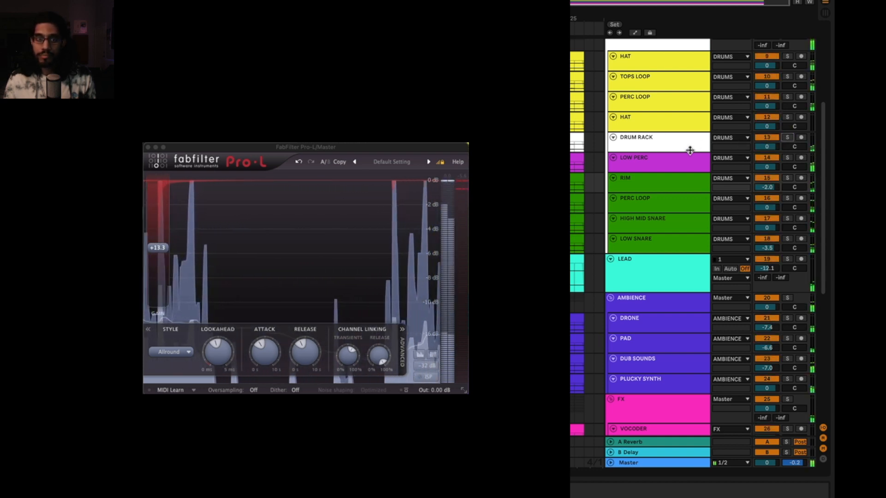
{"action": "left_click_drag", "start_coordinate": [771, 249], "coordinate": [771, 252]}
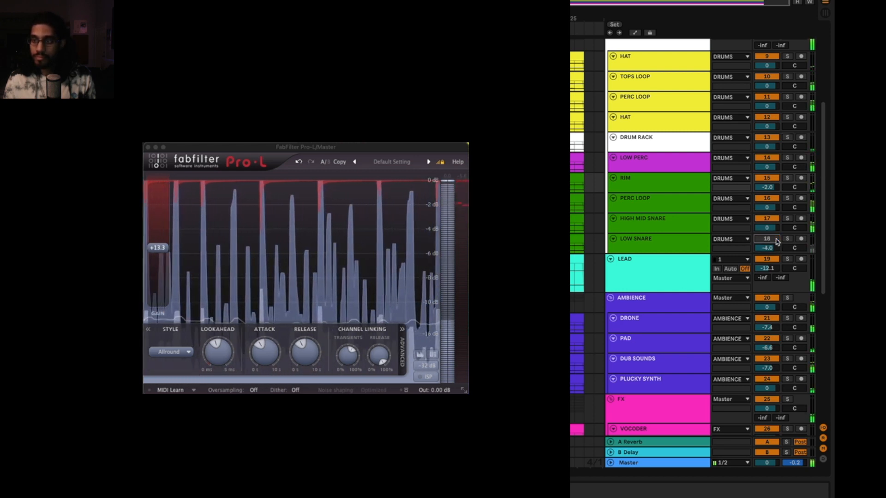
Solo the LOW PERC and green PERC LOOP tracks in turn to compare them with the full mix
{"action": "scroll", "coordinate": [761, 199], "scroll_direction": "up", "scroll_amount": 6}
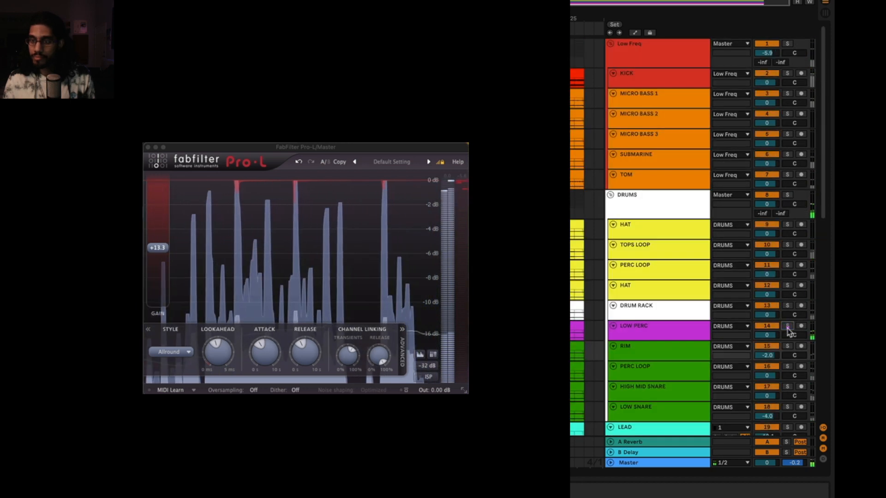
{"action": "scroll", "coordinate": [784, 300], "scroll_direction": "down", "scroll_amount": 2}
{"action": "scroll", "coordinate": [789, 319], "scroll_direction": "down", "scroll_amount": 2}
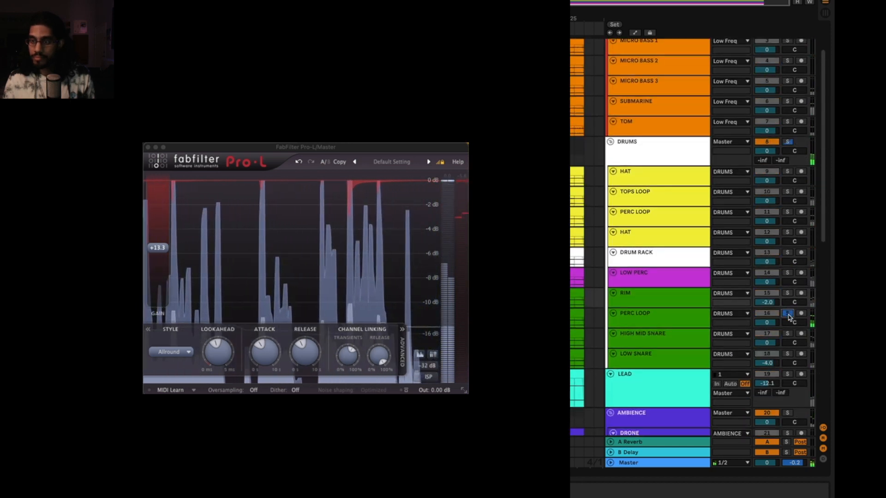
{"action": "left_click", "coordinate": [788, 316]}
{"action": "left_click", "coordinate": [788, 317]}
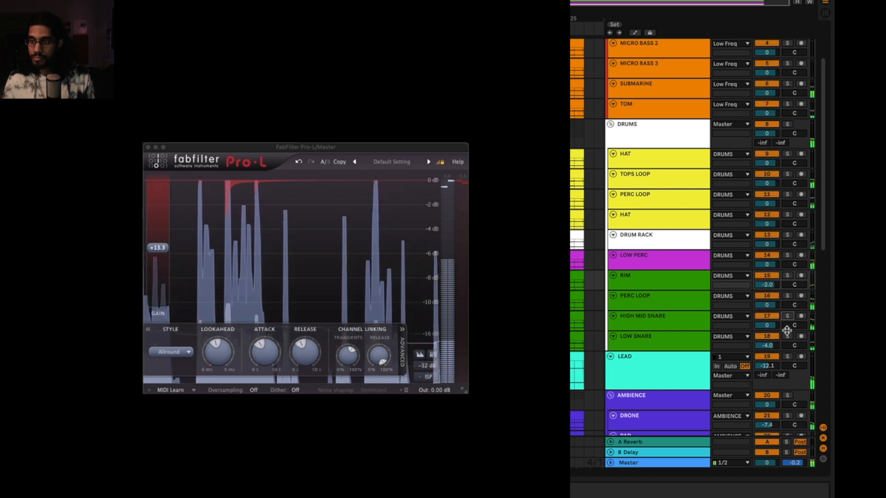
Audition HIGH MID SNARE in solo, set its volume to -3.2 dB and lower RIM to -4.5 dB
{"action": "left_click", "coordinate": [787, 337]}
{"action": "left_click", "coordinate": [788, 337]}
{"action": "left_click", "coordinate": [787, 317]}
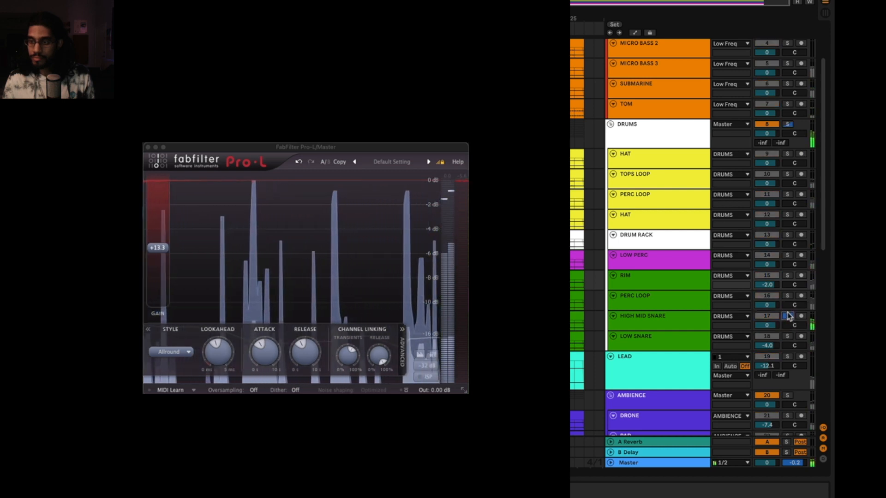
{"action": "left_click", "coordinate": [787, 317]}
{"action": "left_click_drag", "start_coordinate": [768, 327], "coordinate": [776, 317]}
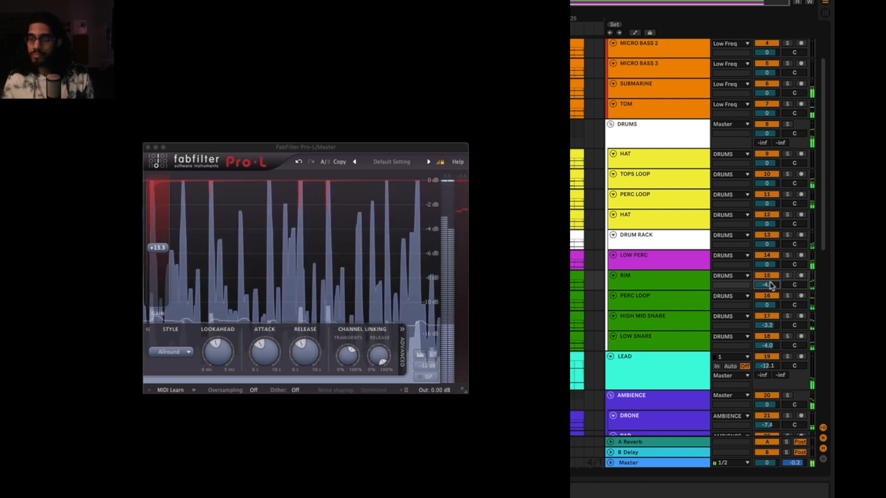
{"action": "left_click", "coordinate": [652, 276]}
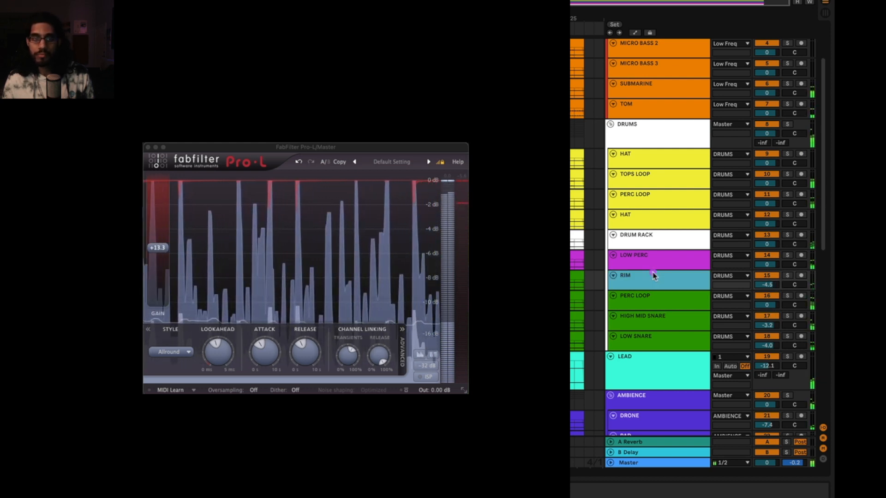
Close the Pro-L window, select the DRUMS group and look over the FX and SENDS tracks
{"action": "left_click", "coordinate": [149, 147]}
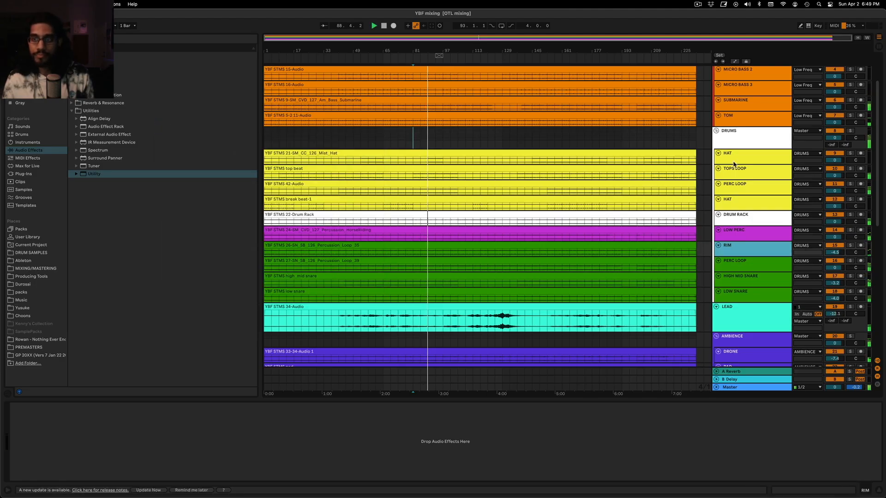
{"action": "left_click", "coordinate": [738, 137]}
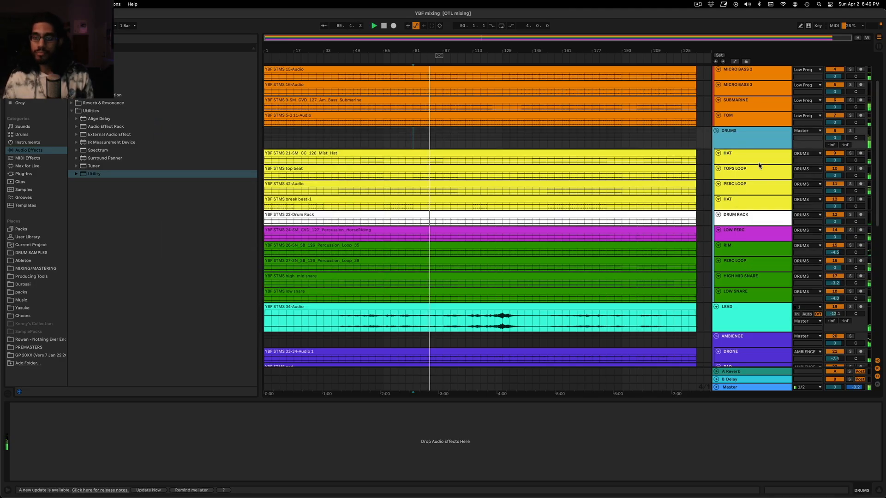
{"action": "scroll", "coordinate": [733, 298], "scroll_direction": "down", "scroll_amount": 10}
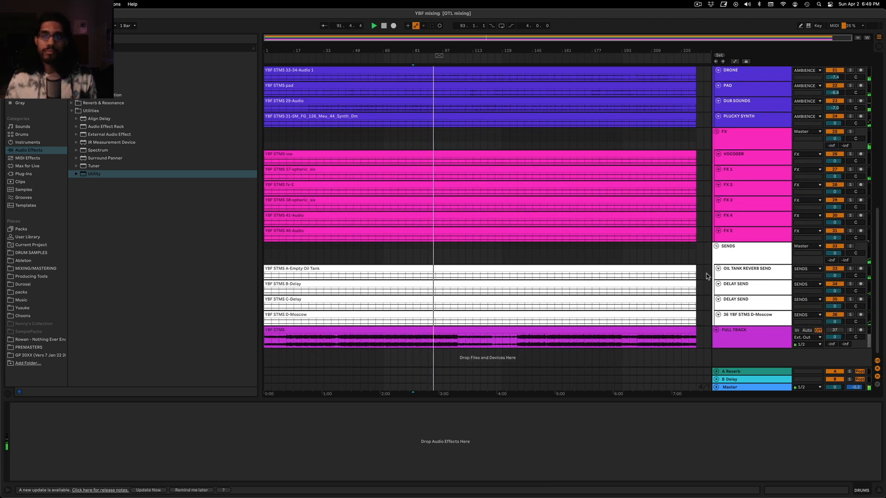
Stop playback and add a Glue Compressor from the Dynamics effects to the DRUMS group
{"action": "scroll", "coordinate": [692, 269], "scroll_direction": "up", "scroll_amount": 11}
{"action": "key", "text": "space"}
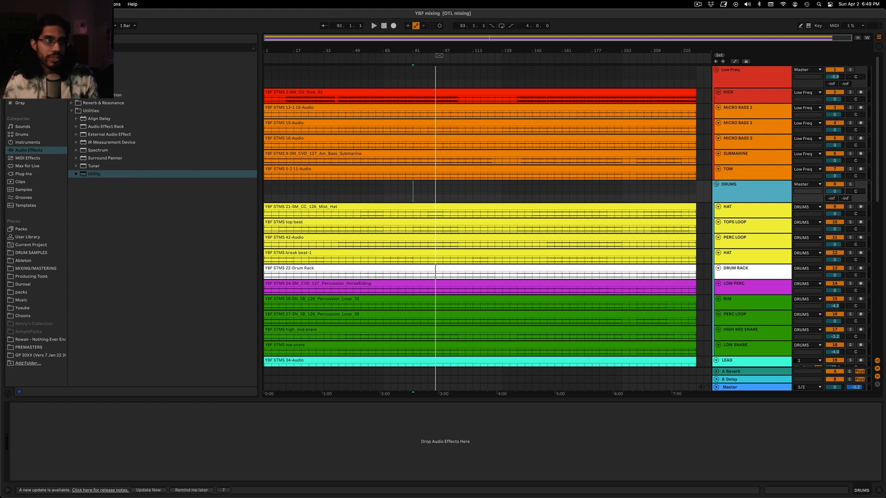
{"action": "left_click", "coordinate": [91, 72]}
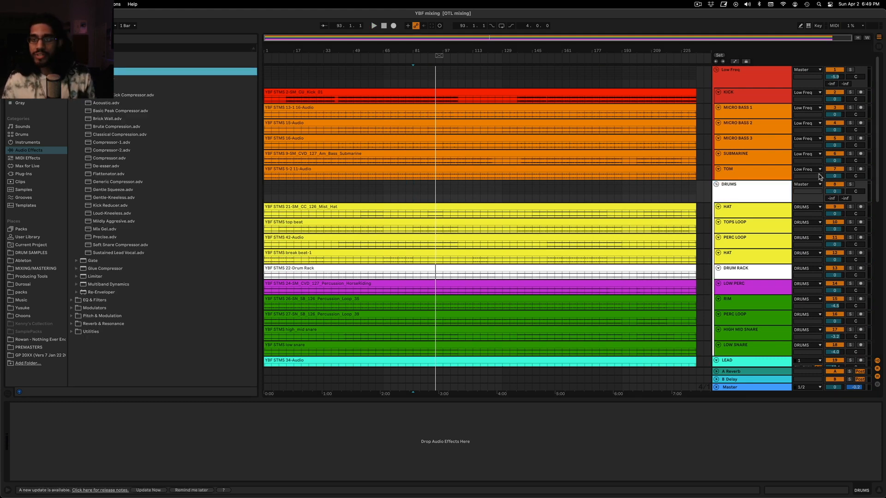
{"action": "left_click", "coordinate": [763, 193]}
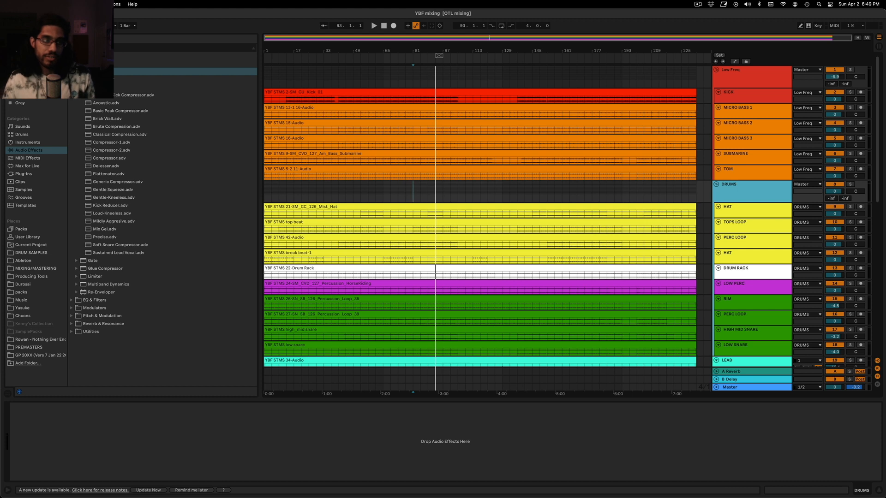
{"action": "left_click", "coordinate": [76, 87]}
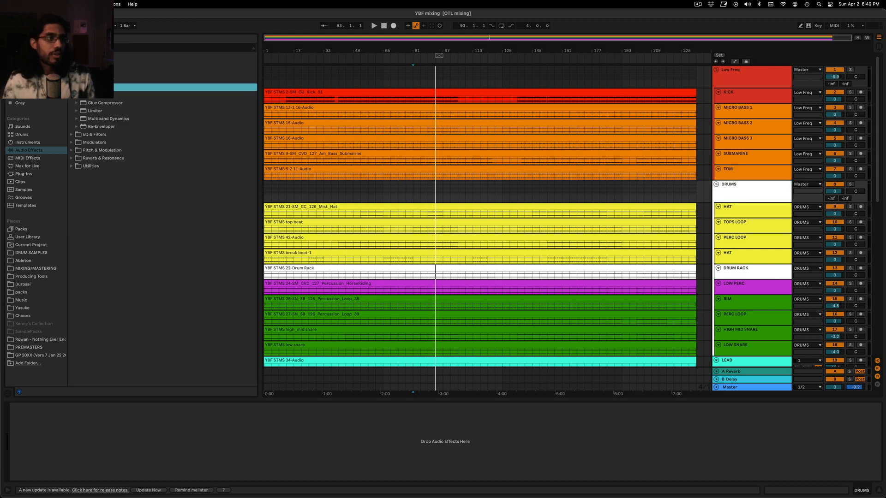
{"action": "left_click", "coordinate": [92, 104]}
{"action": "left_click_drag", "start_coordinate": [744, 187], "coordinate": [743, 187]}
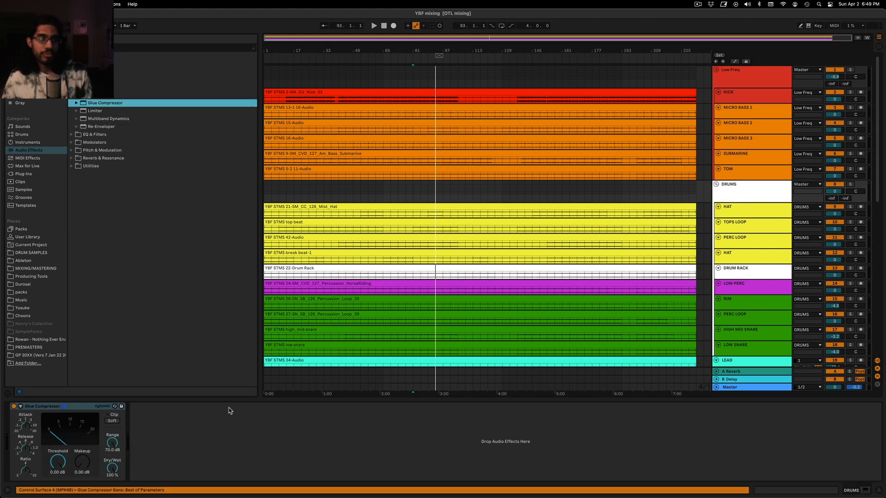
Insert a Drum Buss ahead of the Glue Compressor on the DRUMS group
{"action": "left_click", "coordinate": [71, 64]}
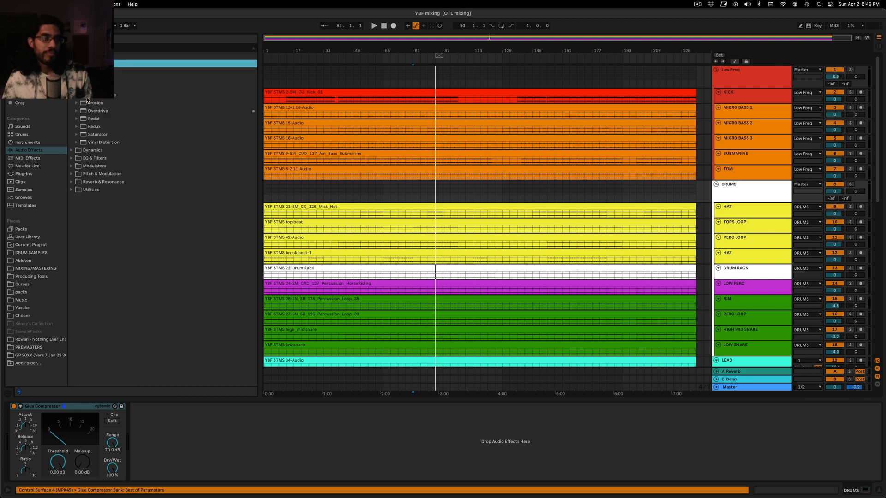
{"action": "left_click_drag", "start_coordinate": [87, 88], "coordinate": [30, 436]}
{"action": "left_click", "coordinate": [195, 426]}
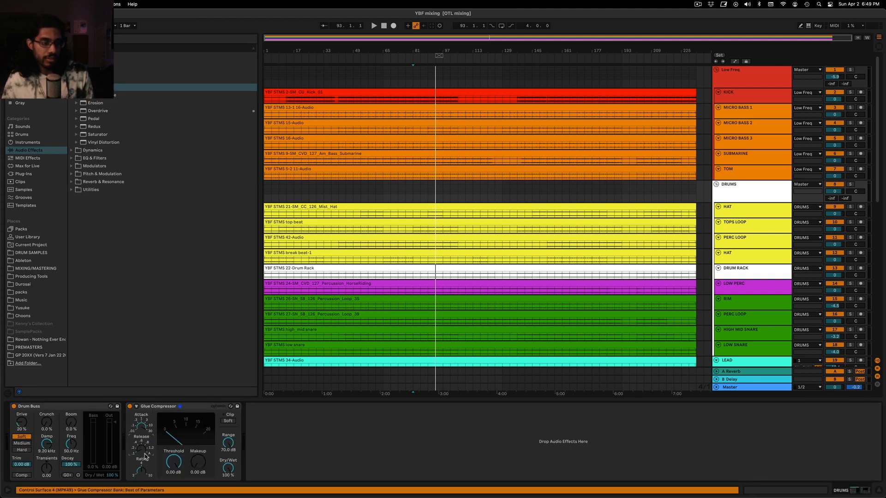
Set the Glue Compressor's dry/wet to 25% and, during playback, lower its threshold to -40.0 dB
{"action": "left_click_drag", "start_coordinate": [174, 461], "coordinate": [174, 482]}
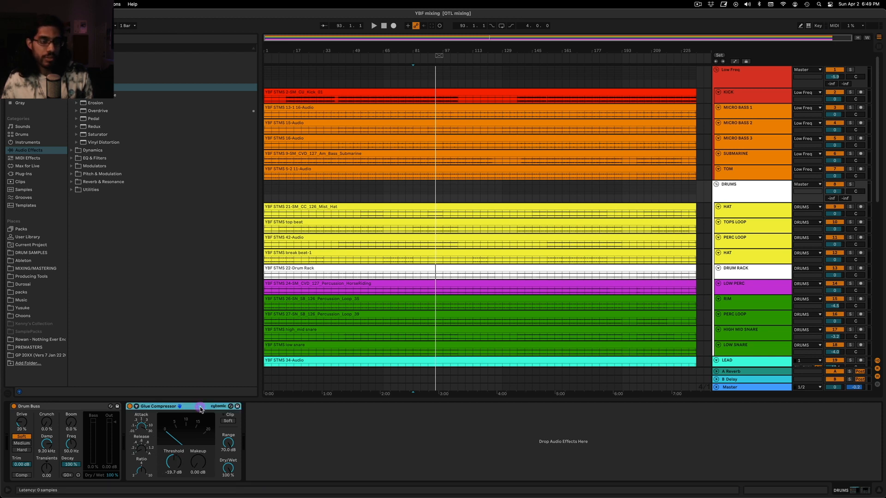
{"action": "mouse_move", "coordinate": [228, 468]}
{"action": "left_mouse_down"}
{"action": "mouse_move", "coordinate": [227, 489]}
{"action": "mouse_move", "coordinate": [228, 470]}
{"action": "left_mouse_up"}
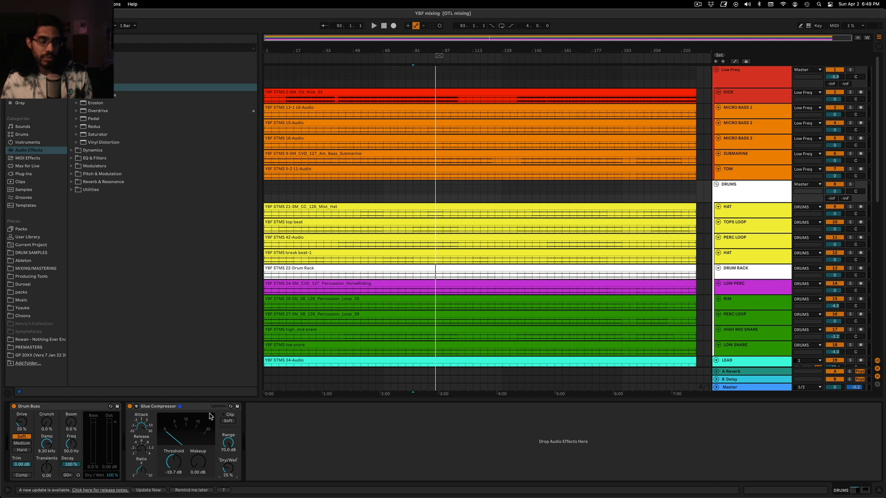
{"action": "left_click", "coordinate": [178, 408]}
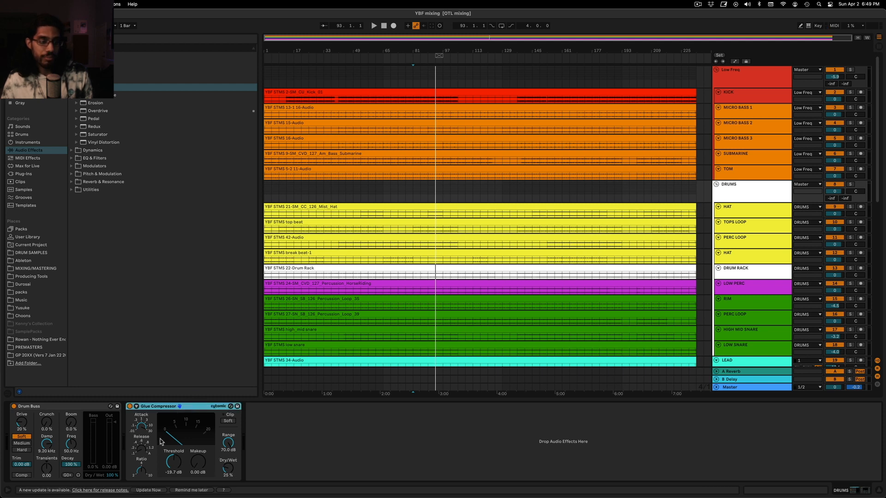
{"action": "left_click", "coordinate": [143, 430]}
{"action": "key", "text": "space"}
{"action": "left_click_drag", "start_coordinate": [177, 459], "coordinate": [177, 489]}
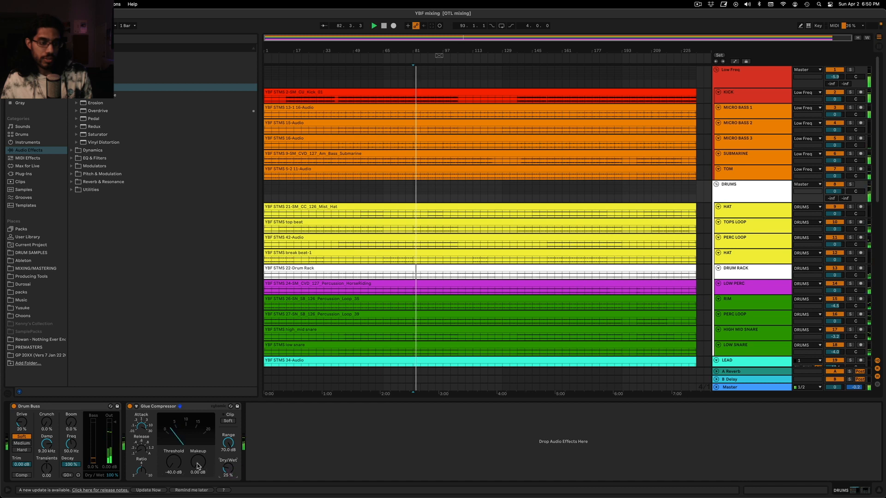
Set the Glue Compressor's makeup gain to 3.17 dB and bypass Drum Buss to hear the compression alone
{"action": "mouse_move", "coordinate": [199, 460]}
{"action": "left_mouse_down"}
{"action": "mouse_move", "coordinate": [200, 443]}
{"action": "mouse_move", "coordinate": [192, 468]}
{"action": "left_mouse_up"}
{"action": "left_click", "coordinate": [14, 407]}
{"action": "key", "text": "space"}
{"action": "key", "text": "space"}
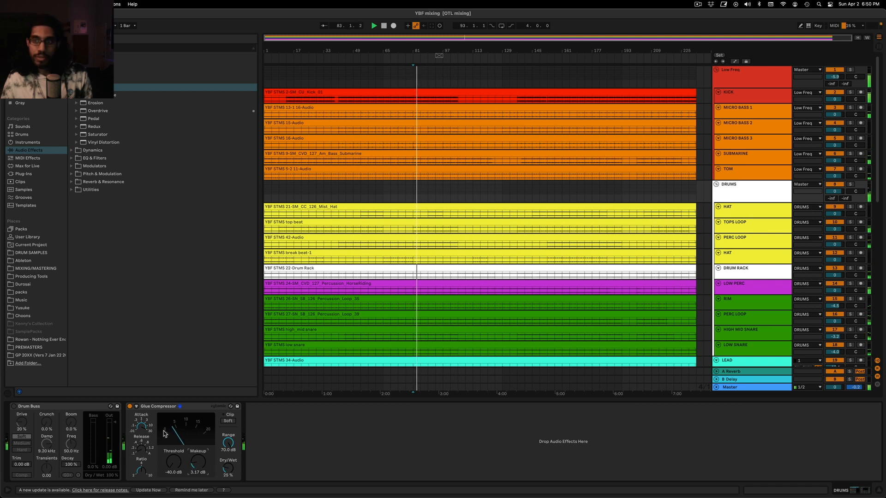
Add a Utility with 6.00 dB gain before the Glue Compressor and another with -6.00 dB gain after it
{"action": "left_click", "coordinate": [759, 177]}
{"action": "left_click", "coordinate": [753, 190]}
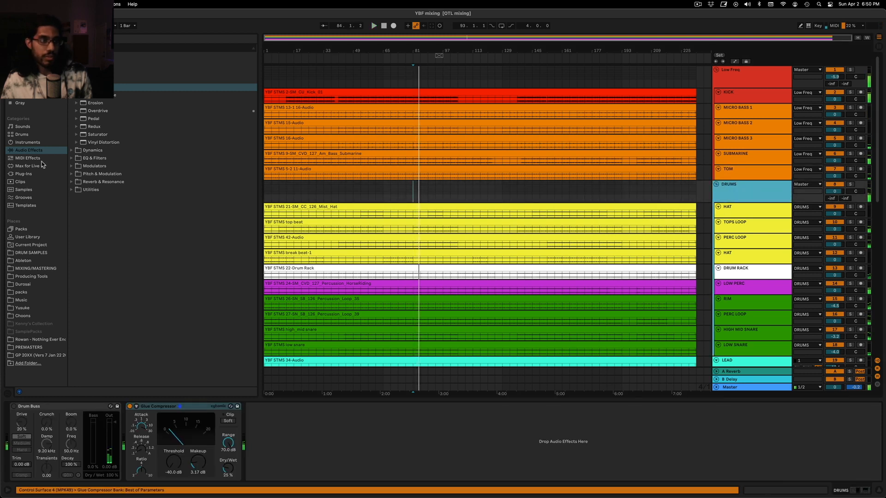
{"action": "left_click", "coordinate": [71, 190]}
{"action": "left_click", "coordinate": [87, 174]}
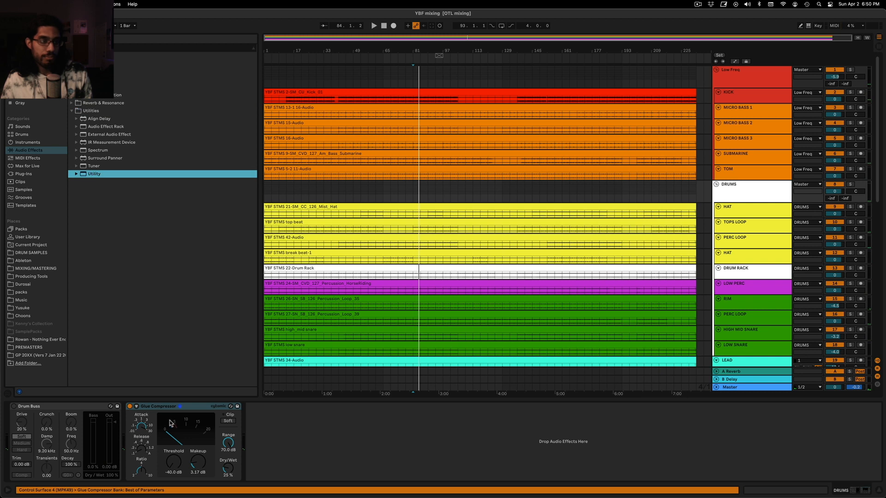
{"action": "left_click_drag", "start_coordinate": [89, 179], "coordinate": [93, 212]}
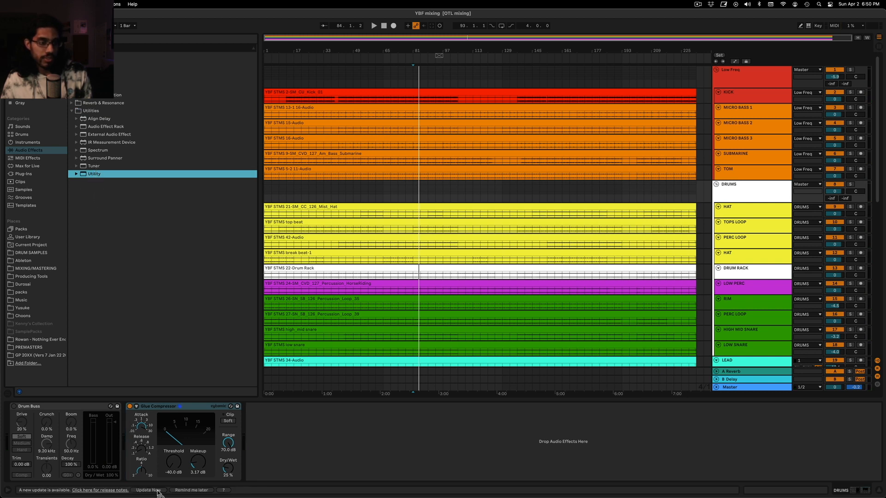
{"action": "left_click_drag", "start_coordinate": [159, 494], "coordinate": [141, 435]}
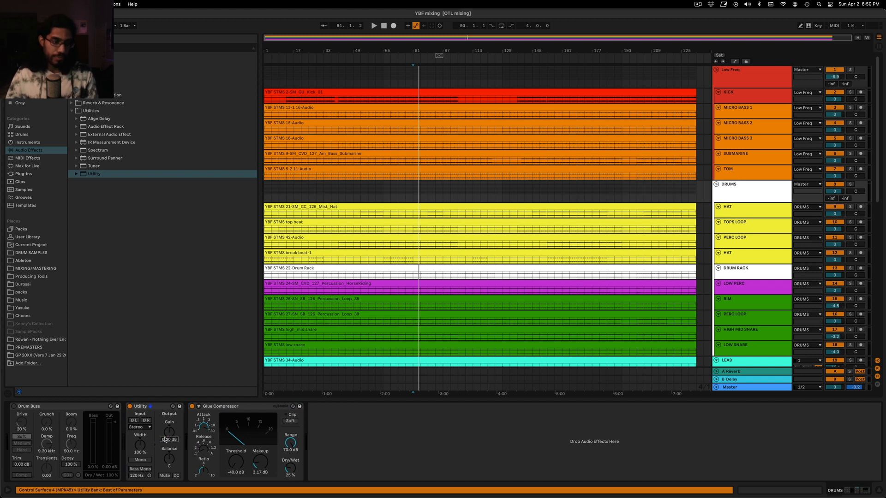
{"action": "left_click_drag", "start_coordinate": [156, 406], "coordinate": [401, 443]}
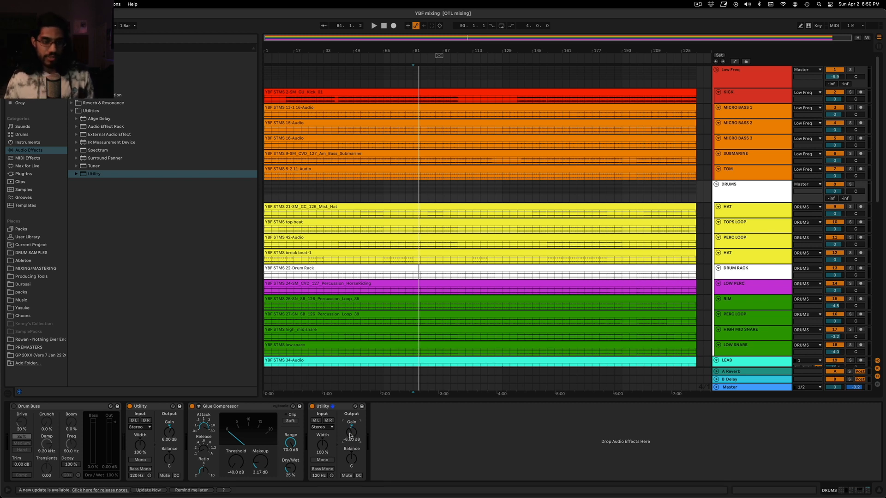
Play the mix to audition the Glue Compressor between the two Utilities on the DRUMS group
{"action": "key", "text": "space"}
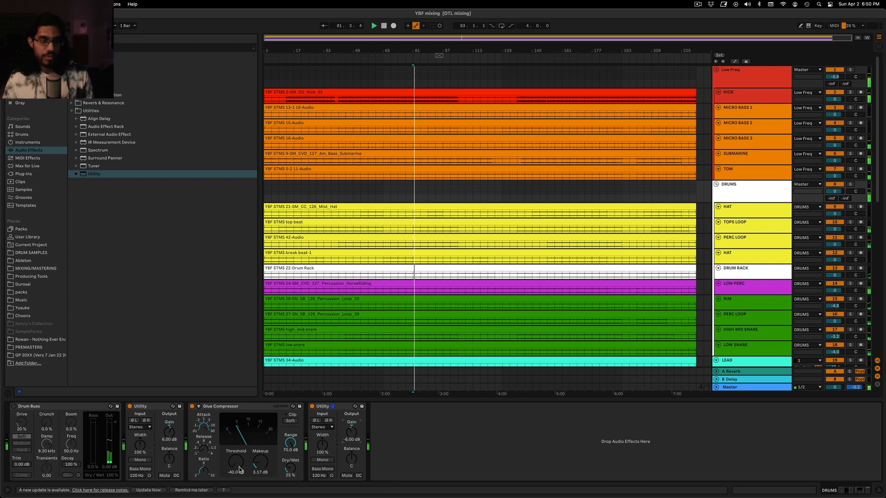
{"action": "key", "text": "space"}
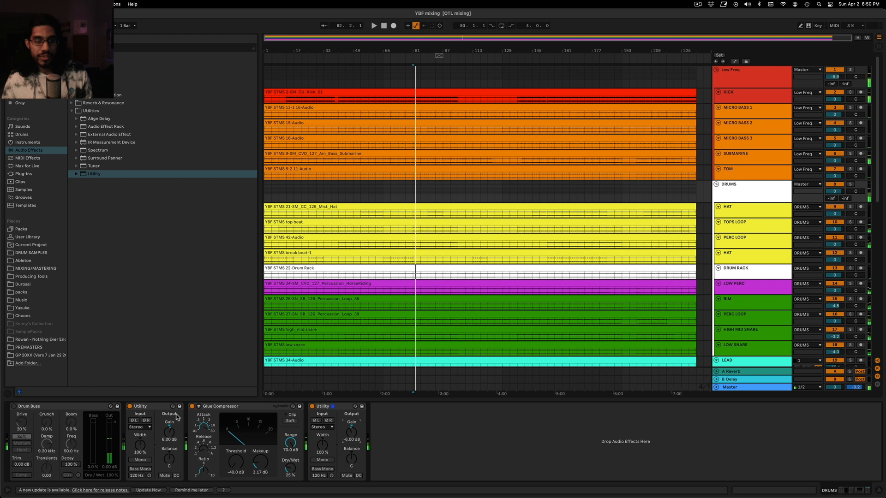
{"action": "left_click", "coordinate": [216, 407]}
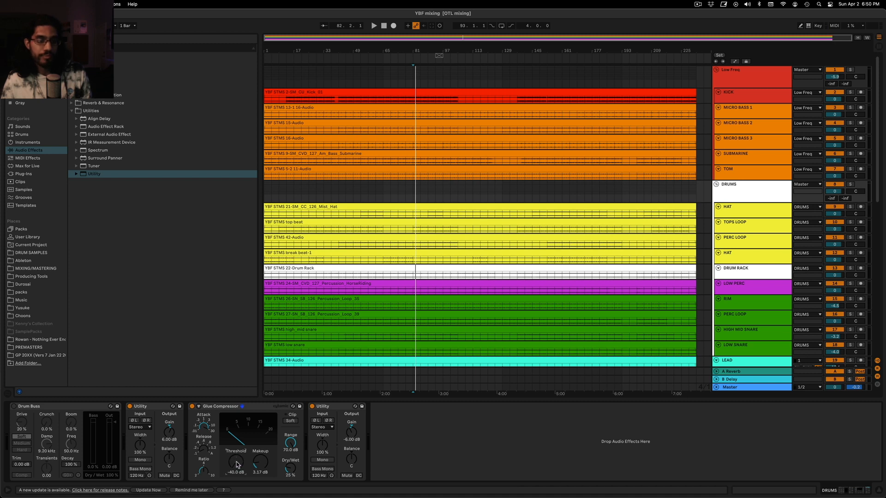
{"action": "left_click", "coordinate": [226, 408]}
{"action": "key", "text": "space"}
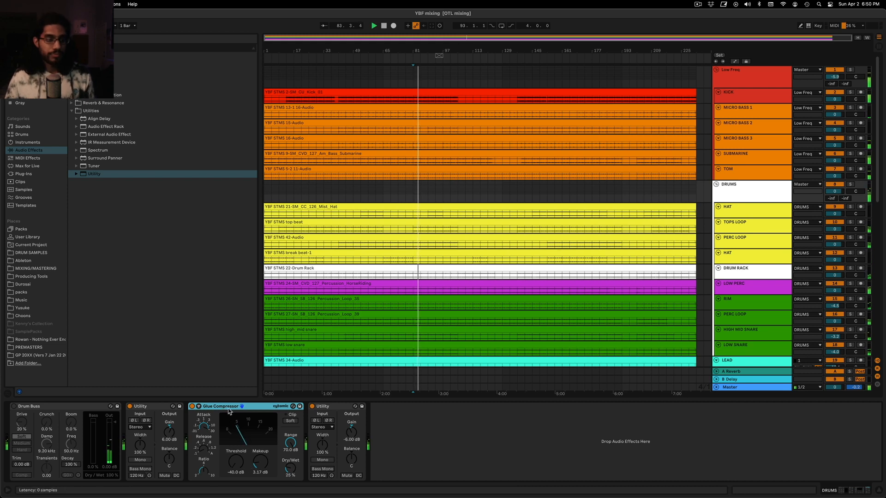
Enable Drum Buss and, during playback, set its drive to 0.0%, damp to 20.0 kHz and dry/wet to 40%
{"action": "left_click", "coordinate": [42, 408]}
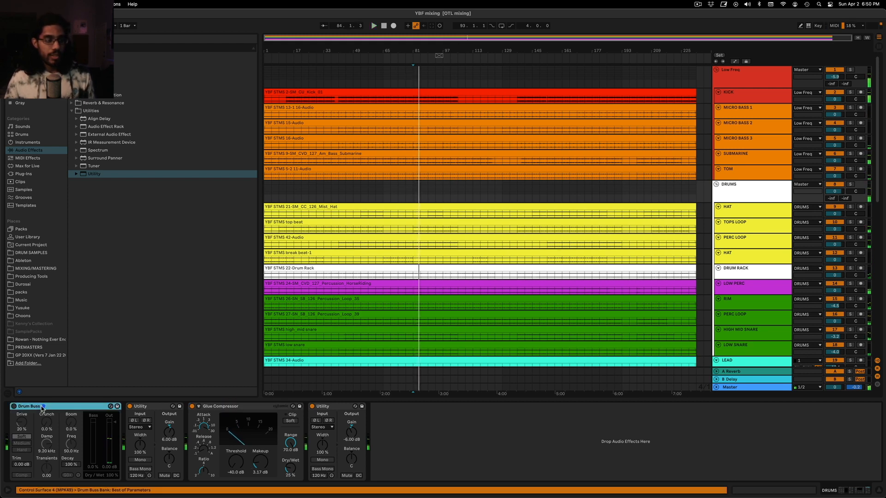
{"action": "left_click", "coordinate": [14, 407]}
{"action": "key", "text": "space"}
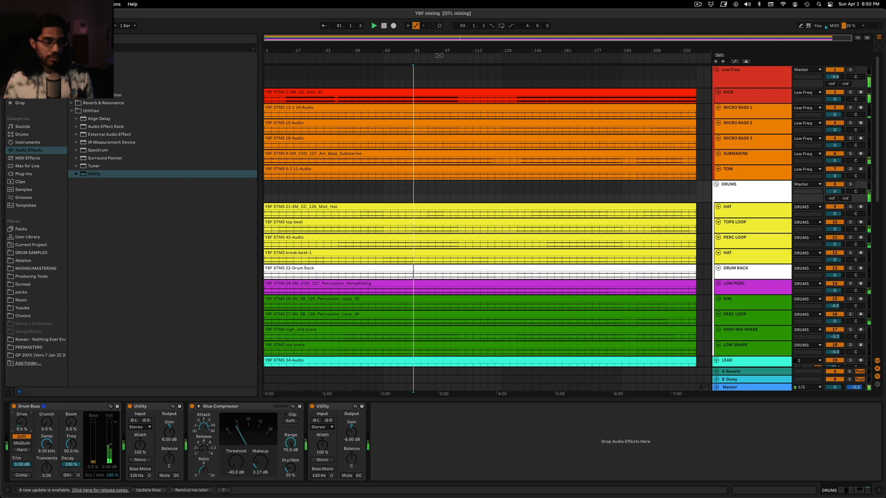
{"action": "left_click_drag", "start_coordinate": [47, 444], "coordinate": [46, 420]}
{"action": "left_click_drag", "start_coordinate": [112, 476], "coordinate": [112, 497]}
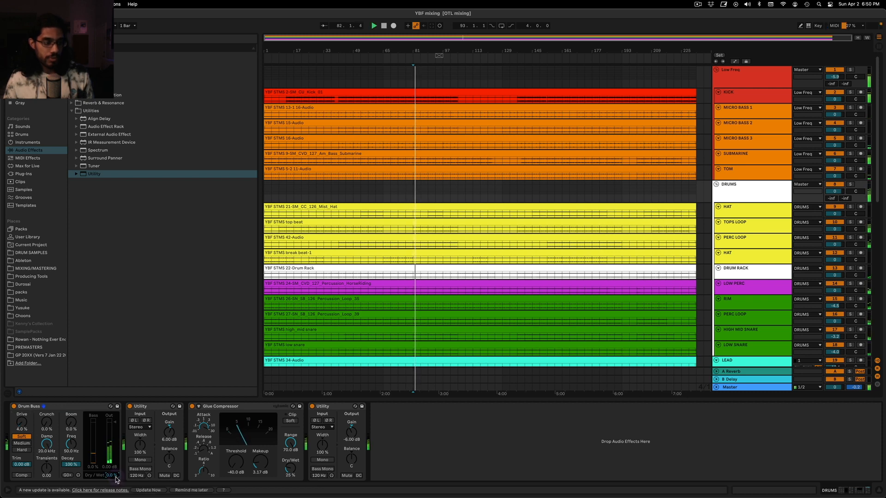
{"action": "left_click_drag", "start_coordinate": [21, 424], "coordinate": [22, 439]}
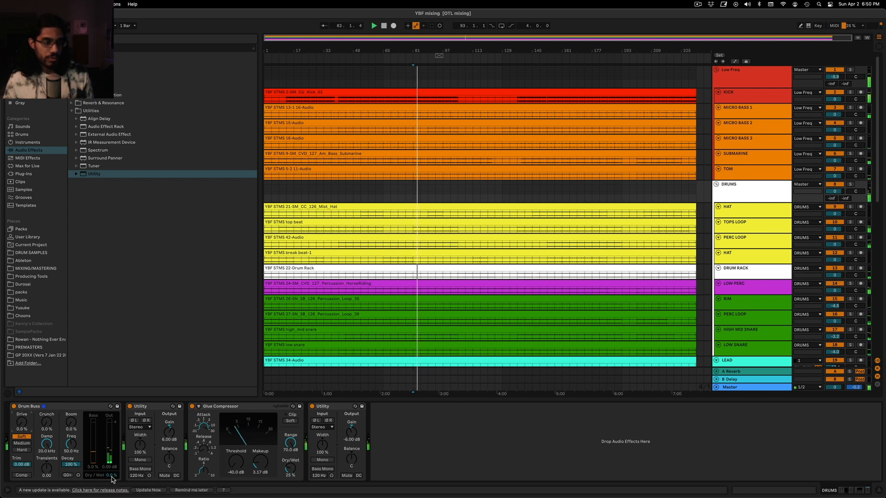
{"action": "left_click_drag", "start_coordinate": [111, 476], "coordinate": [111, 476]}
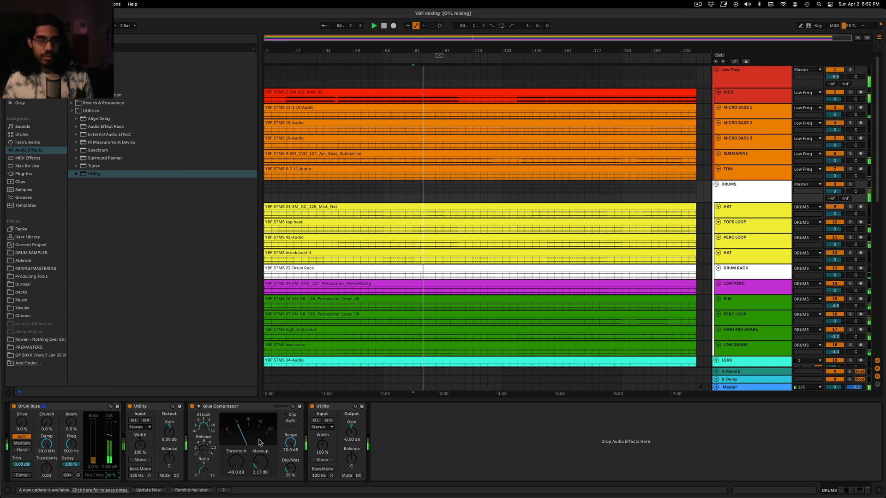
Adjust the Glue Compressor's makeup gain to 3.65 dB and its dry/wet to 24%
{"action": "scroll", "coordinate": [507, 206], "scroll_direction": "down", "scroll_amount": 3}
{"action": "scroll", "coordinate": [480, 229], "scroll_direction": "down", "scroll_amount": 4}
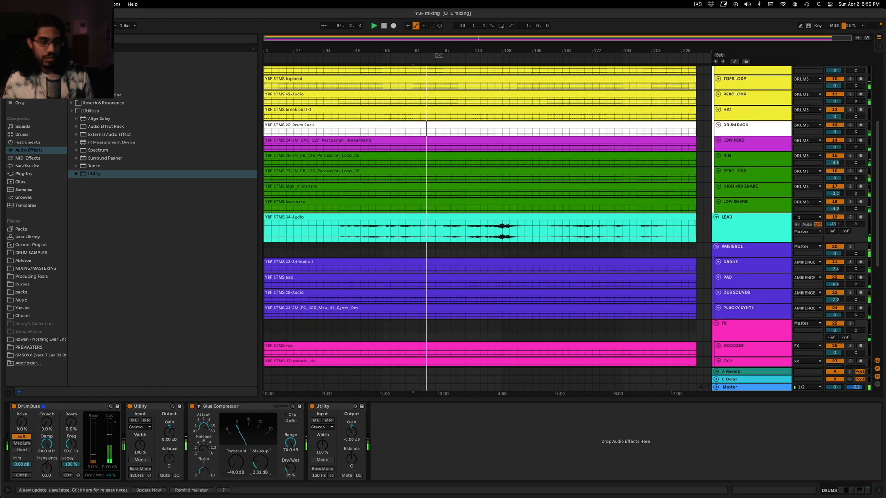
{"action": "left_click_drag", "start_coordinate": [260, 462], "coordinate": [290, 469]}
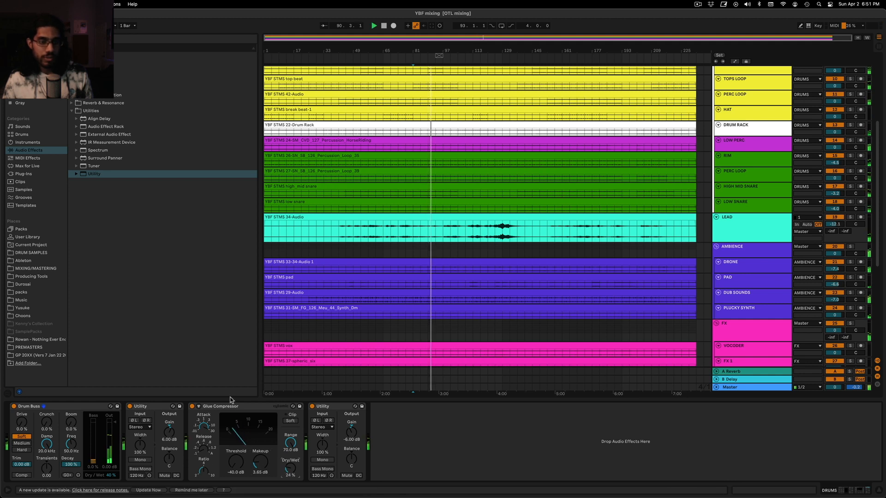
Group all four DRUMS devices into an Audio Effect Rack and compare playback with the rack off and on
{"action": "left_click", "coordinate": [345, 407]}
{"action": "left_click", "coordinate": [61, 408], "text": "shift"}
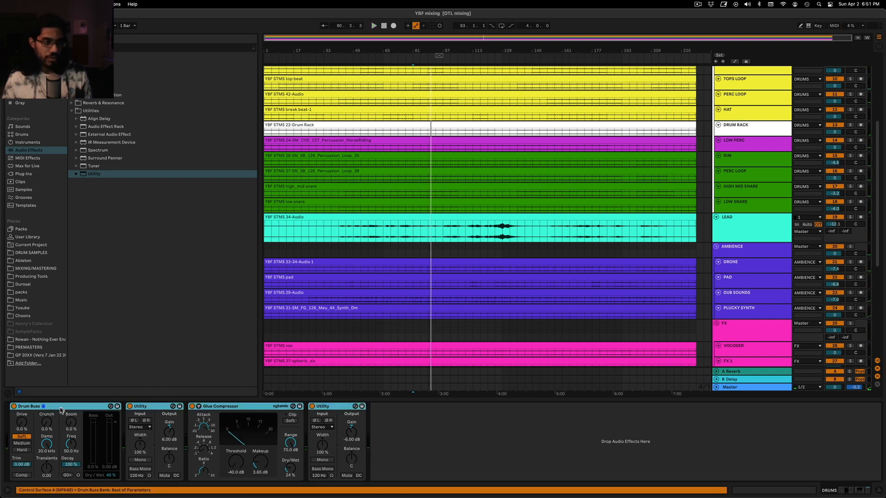
{"action": "key", "text": "super+g"}
{"action": "key", "text": "space"}
{"action": "scroll", "coordinate": [539, 237], "scroll_direction": "up", "scroll_amount": 5}
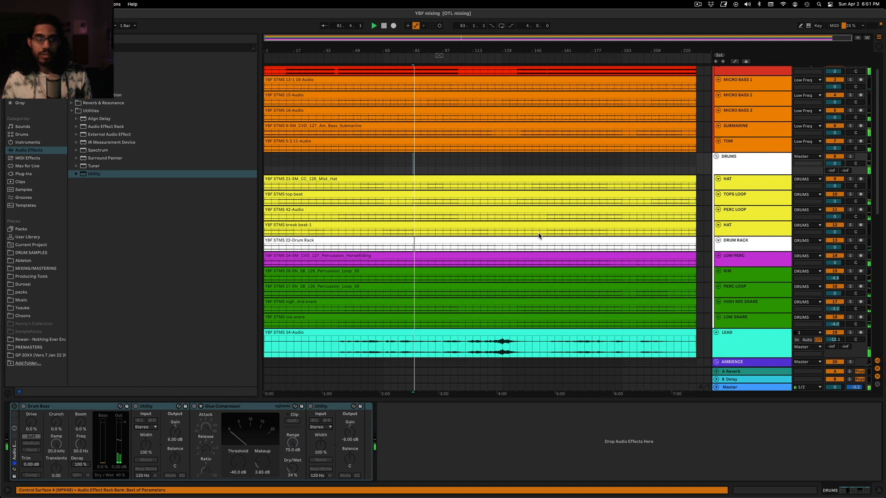
{"action": "left_click", "coordinate": [14, 407]}
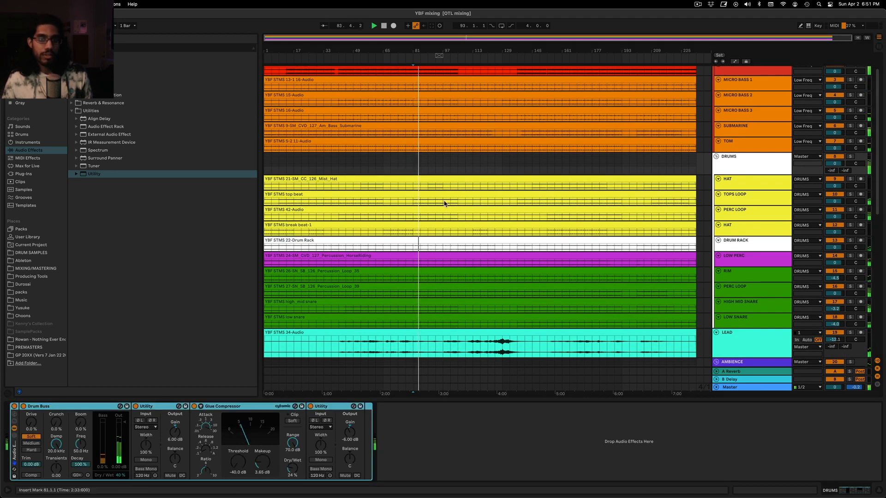
Zoom into the arrangement, review the rack's Drum Buss and Glue Compressor, and place the insert marker at bar 81
{"action": "left_click", "coordinate": [460, 164]}
{"action": "left_click", "coordinate": [441, 164]}
{"action": "scroll", "coordinate": [402, 244], "scroll_direction": "up", "scroll_amount": 4}
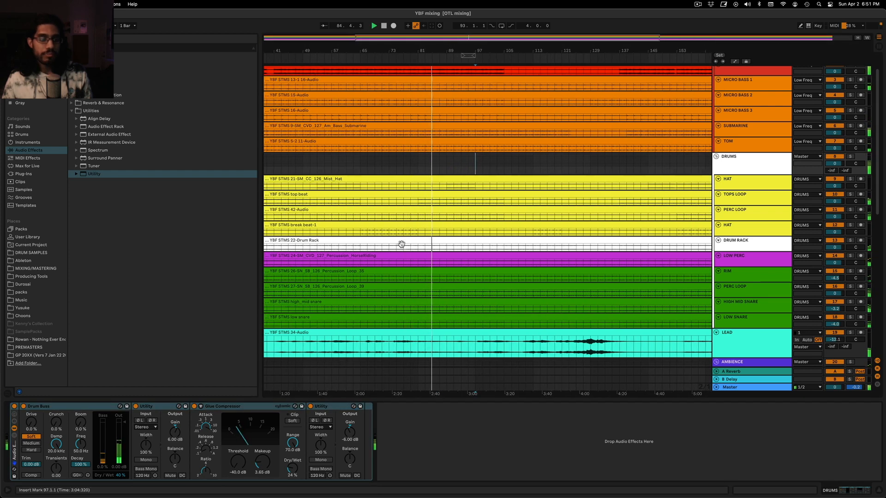
{"action": "left_click", "coordinate": [87, 406]}
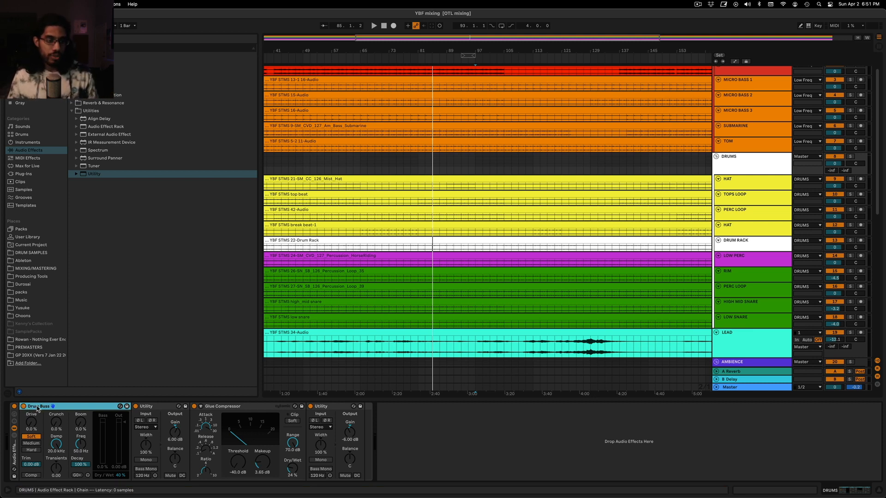
{"action": "left_click", "coordinate": [229, 407]}
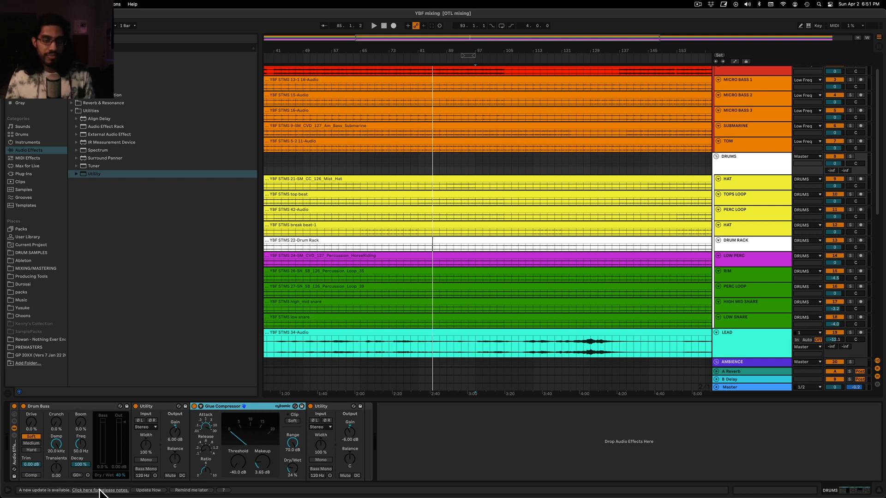
{"action": "left_click", "coordinate": [420, 166]}
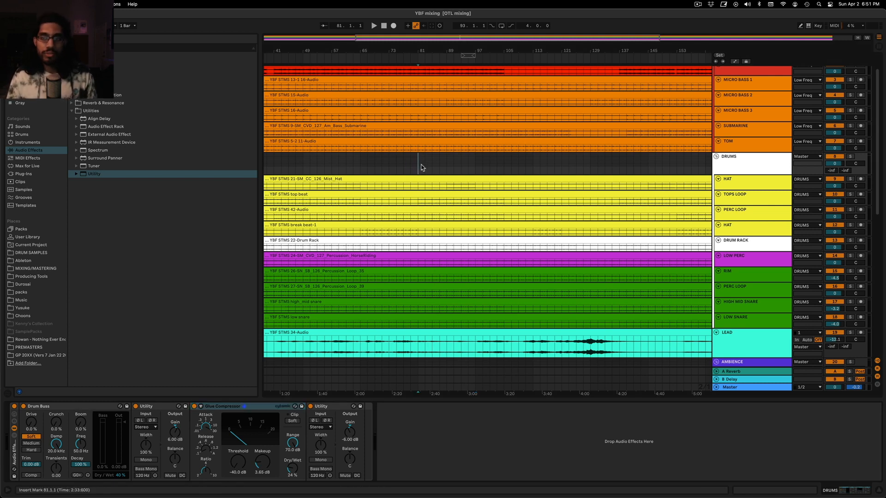
Play the arrangement from bar 81 and compare the DRUMS group with its effect rack off and on
{"action": "key", "text": "space"}
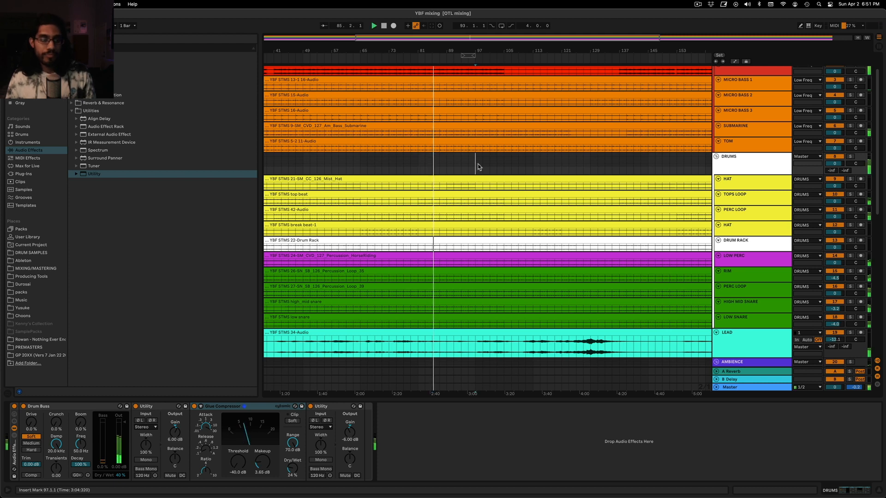
{"action": "left_click", "coordinate": [13, 407]}
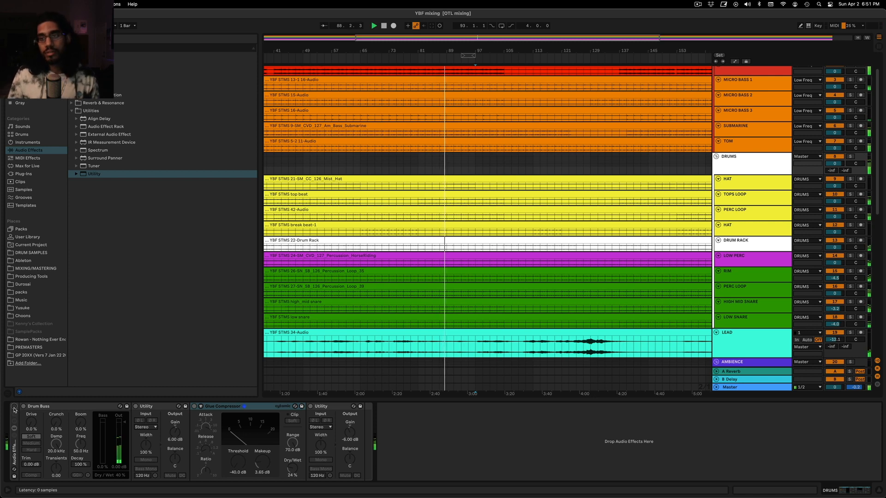
{"action": "left_click", "coordinate": [14, 408]}
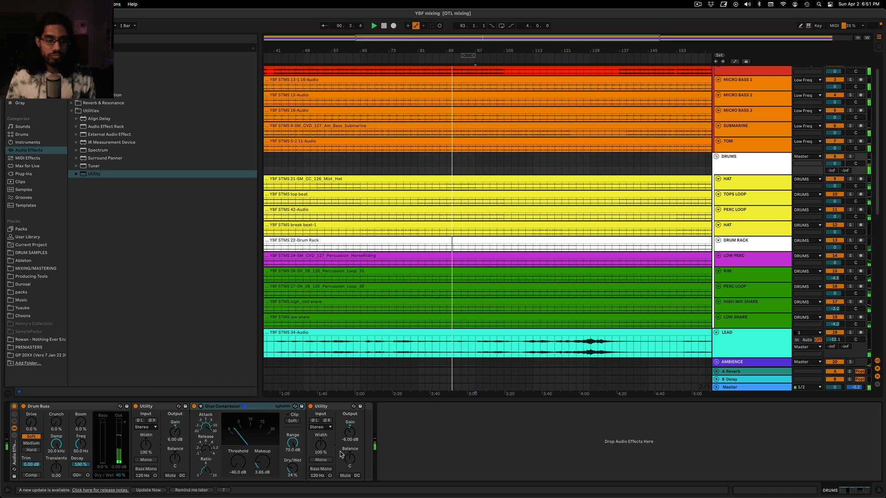
Set the gain of the last Utility in the DRUMS rack to -7.00 dB and the DRUMS group volume to -1.0 dB
{"action": "left_click_drag", "start_coordinate": [262, 461], "coordinate": [262, 464]}
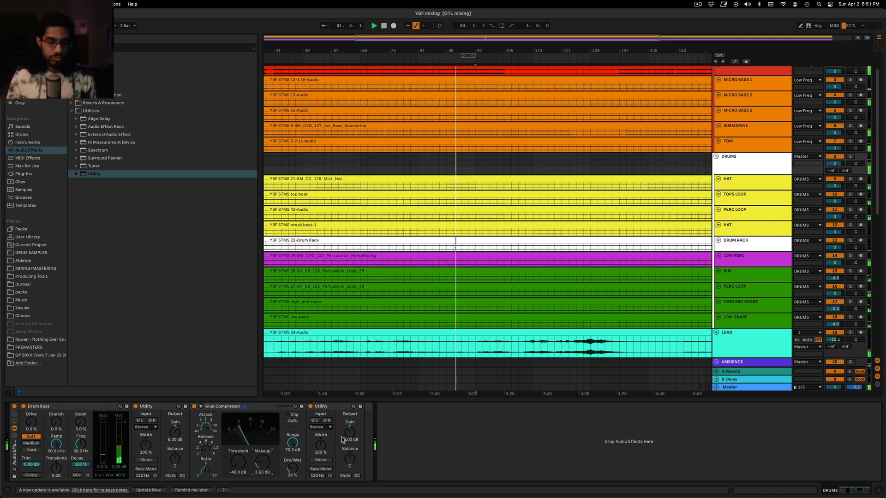
{"action": "left_click", "coordinate": [345, 439]}
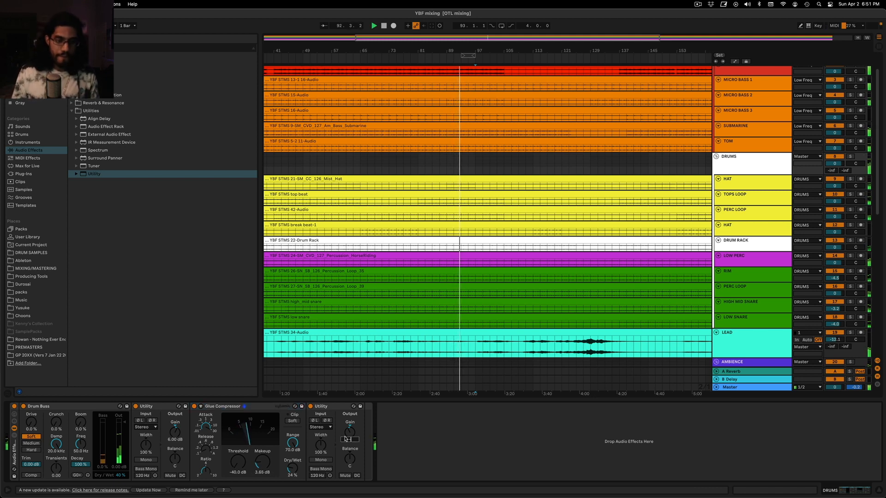
{"action": "left_click", "coordinate": [475, 165]}
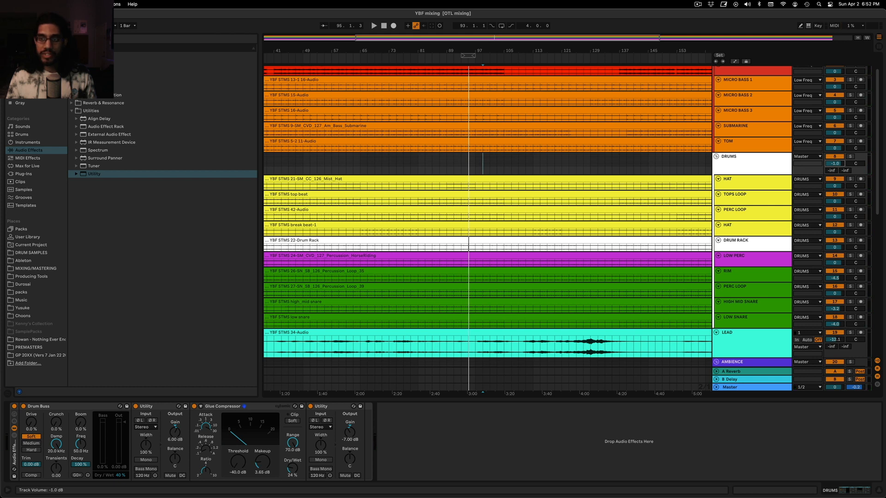
{"action": "left_click", "coordinate": [757, 165]}
Fine-tune the DRUMS group volume to -1.1 dB while playing back from bar 83
{"action": "left_click", "coordinate": [65, 412]}
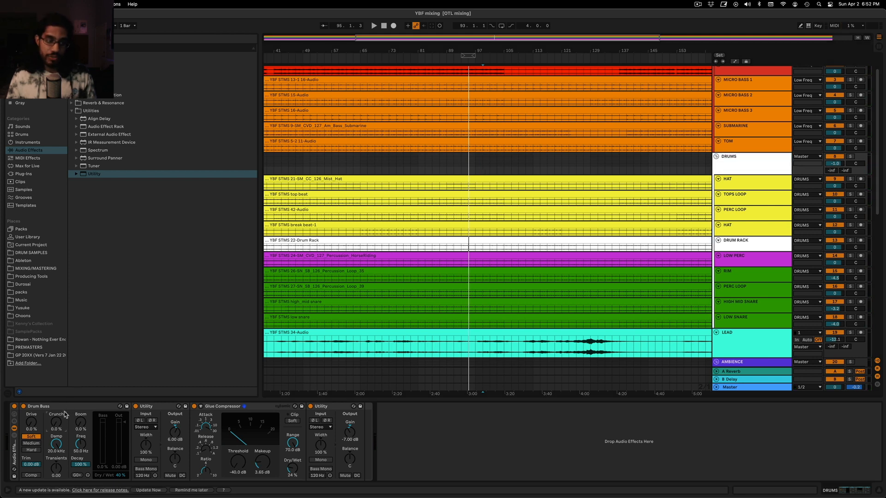
{"action": "left_click", "coordinate": [66, 405]}
{"action": "left_click", "coordinate": [227, 407]}
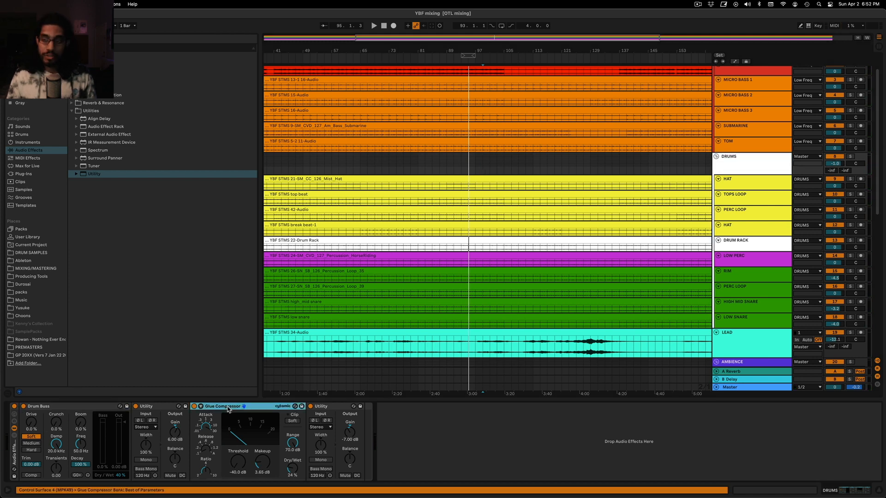
{"action": "left_click", "coordinate": [776, 168]}
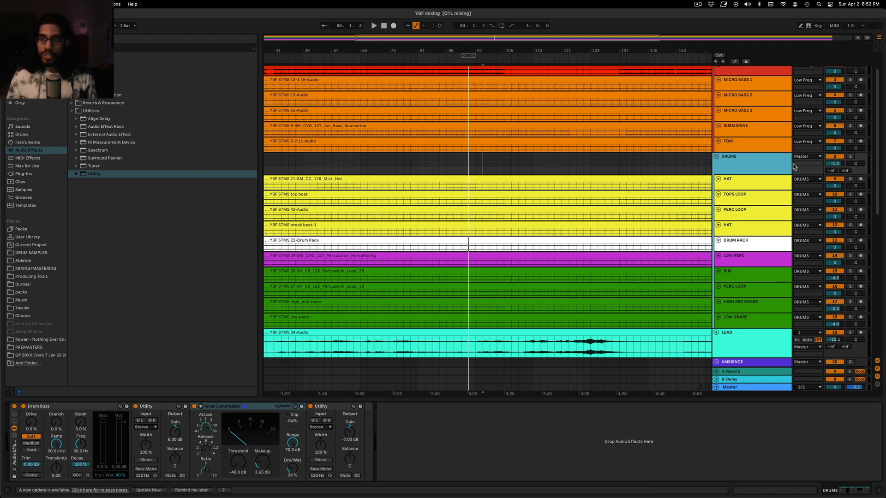
{"action": "left_click", "coordinate": [831, 164]}
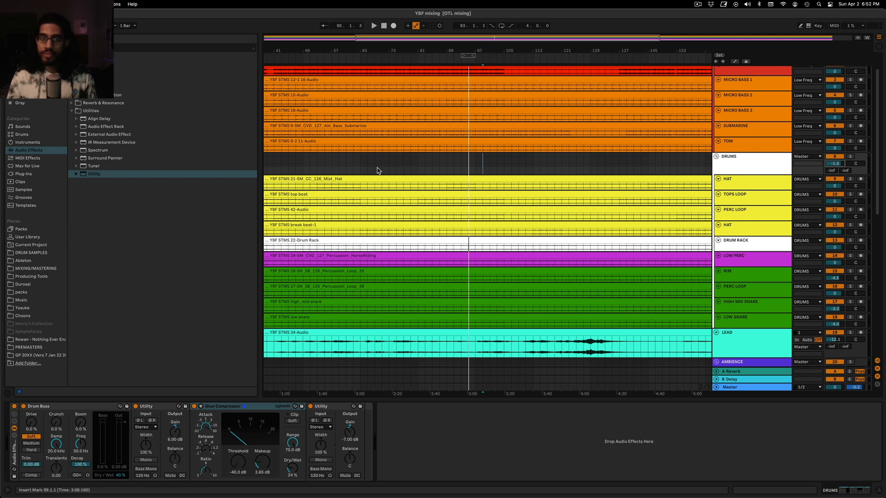
{"action": "left_click", "coordinate": [425, 162]}
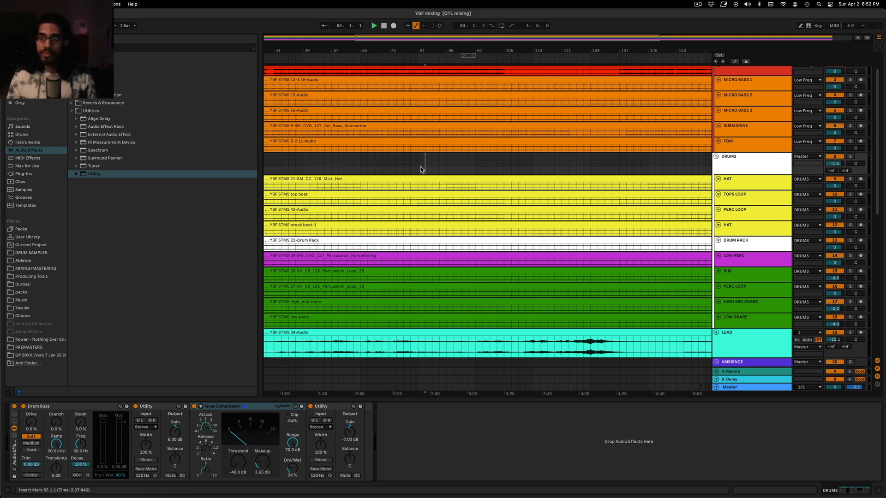
{"action": "key", "text": "space"}
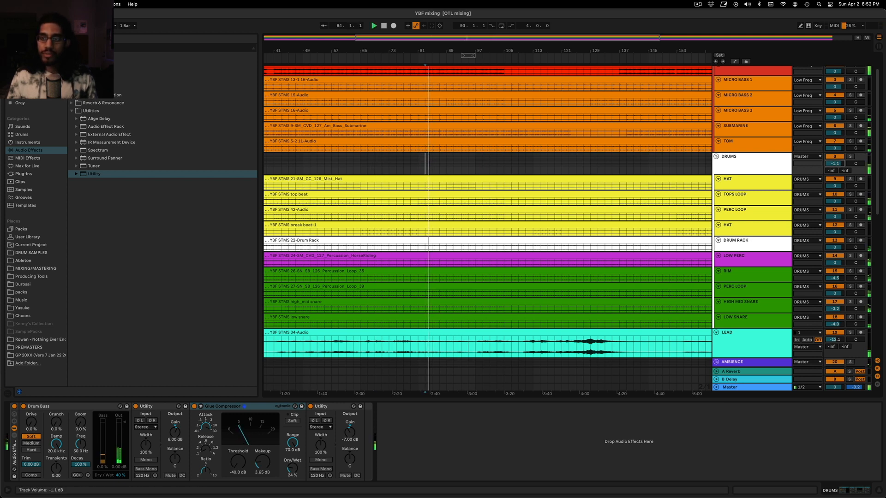
Look over the tracks from the DRUMS group down to the FX group and select LOW PERC
{"action": "scroll", "coordinate": [559, 211], "scroll_direction": "down", "scroll_amount": 5}
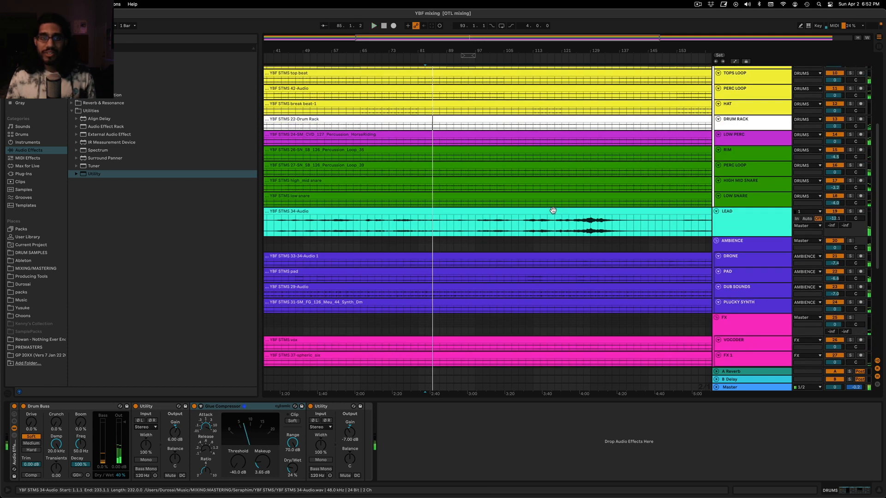
{"action": "left_click_drag", "start_coordinate": [467, 41], "coordinate": [466, 88]}
{"action": "scroll", "coordinate": [415, 224], "scroll_direction": "down", "scroll_amount": 3}
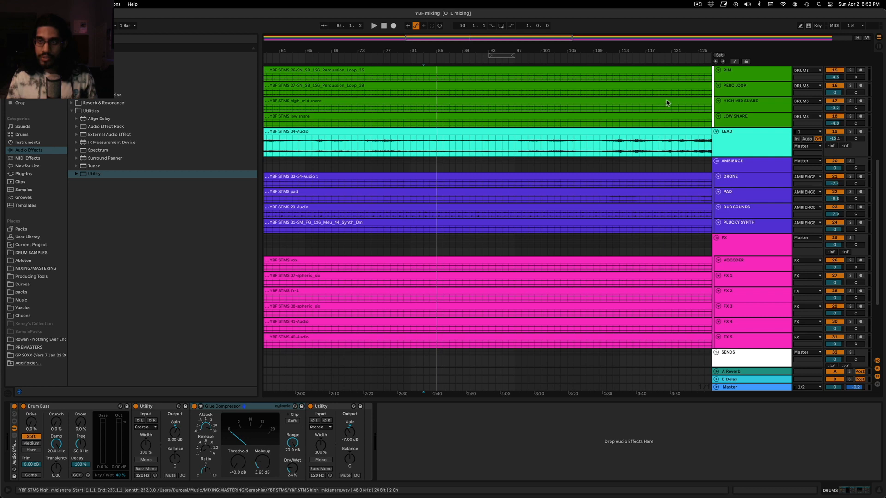
{"action": "scroll", "coordinate": [664, 104], "scroll_direction": "up", "scroll_amount": 4}
{"action": "scroll", "coordinate": [692, 132], "scroll_direction": "down", "scroll_amount": 2}
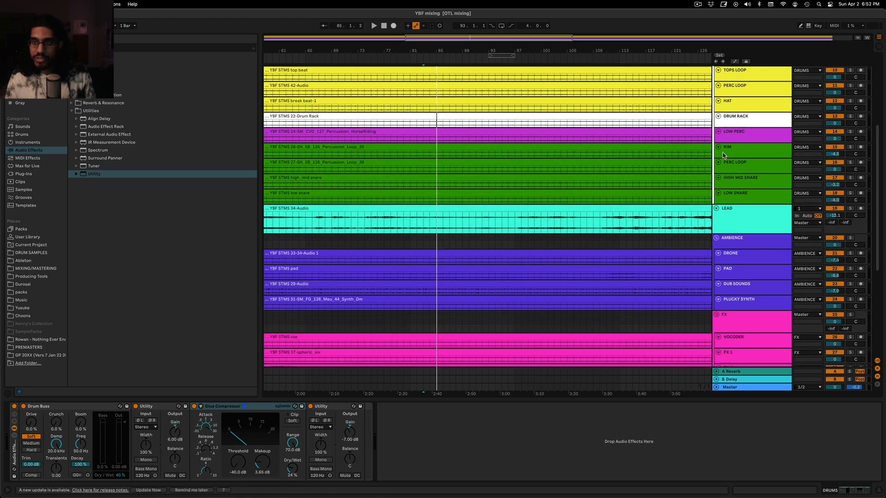
{"action": "left_click", "coordinate": [750, 133]}
{"action": "left_click", "coordinate": [763, 125]}
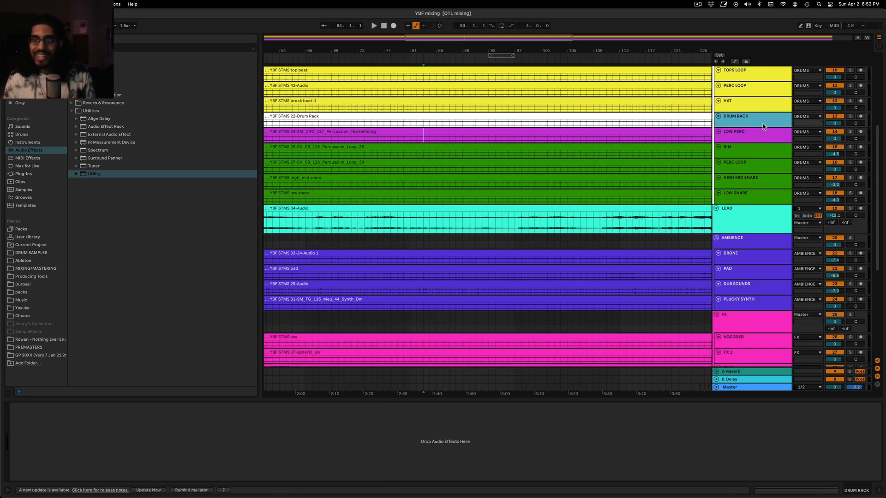
{"action": "left_click", "coordinate": [762, 131]}
Solo the green PERC LOOP track, listen to it from bar 83, and turn its solo off
{"action": "key", "text": "space"}
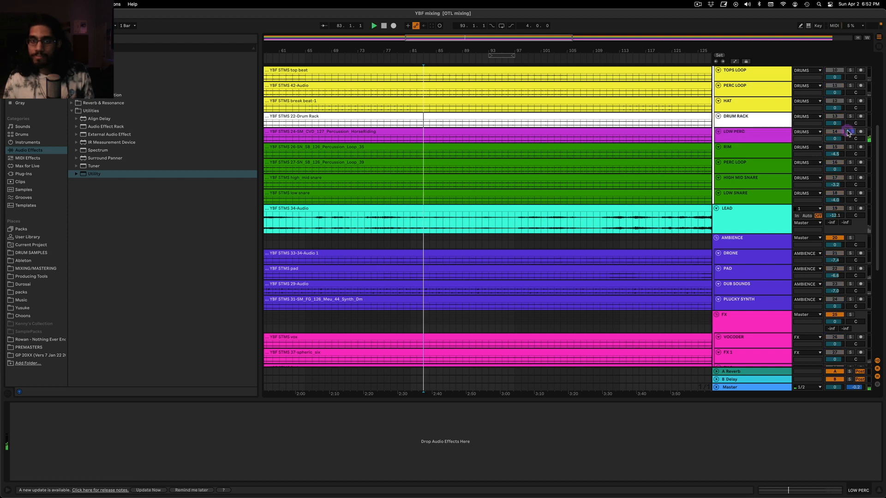
{"action": "left_click", "coordinate": [851, 162]}
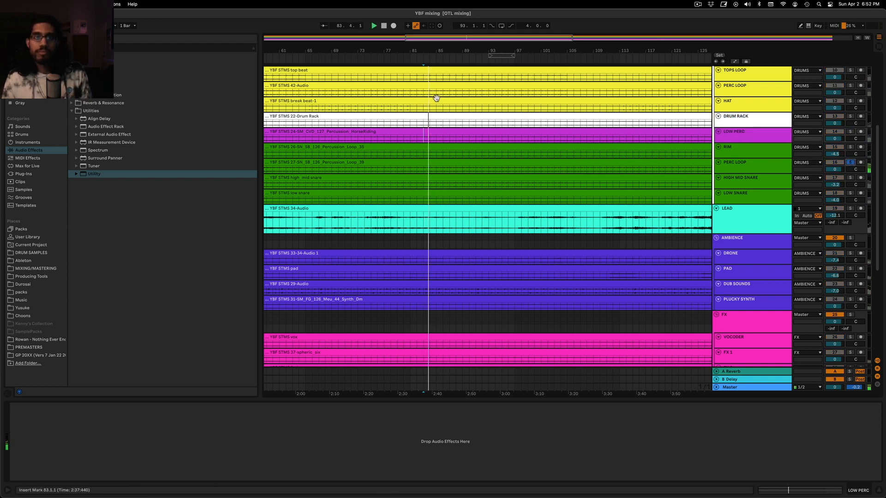
{"action": "scroll", "coordinate": [437, 97], "scroll_direction": "up", "scroll_amount": 5}
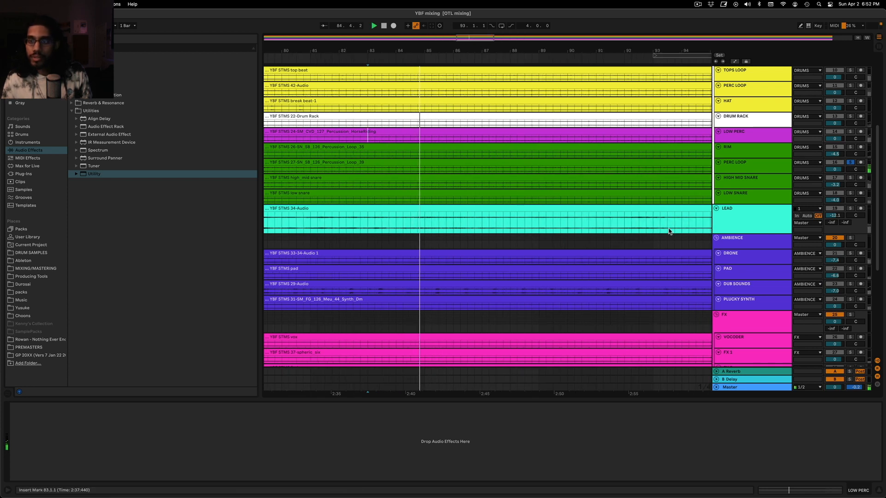
{"action": "key", "text": "space"}
{"action": "left_click", "coordinate": [850, 162]}
Solo the DRUM RACK track and enlarge its lane to show the waveform during playback
{"action": "scroll", "coordinate": [852, 160], "scroll_direction": "up", "scroll_amount": 1}
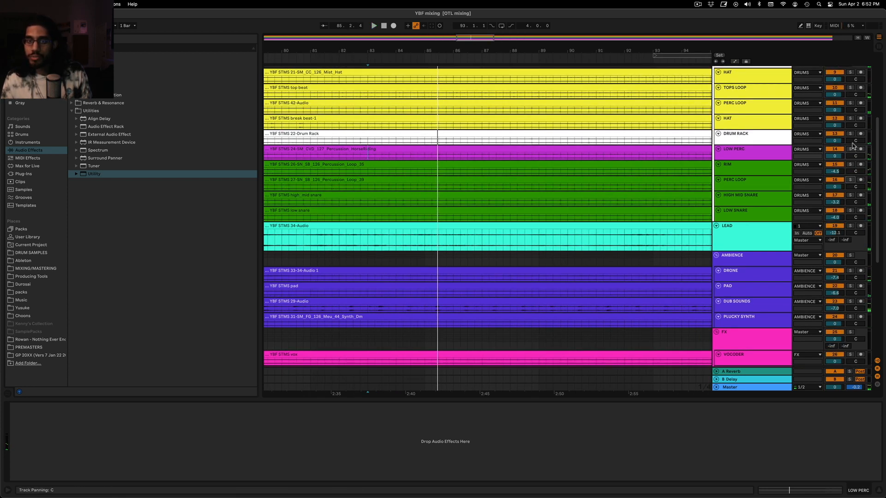
{"action": "left_click", "coordinate": [850, 133]}
{"action": "key", "text": "space"}
{"action": "left_click_drag", "start_coordinate": [767, 145], "coordinate": [766, 196]}
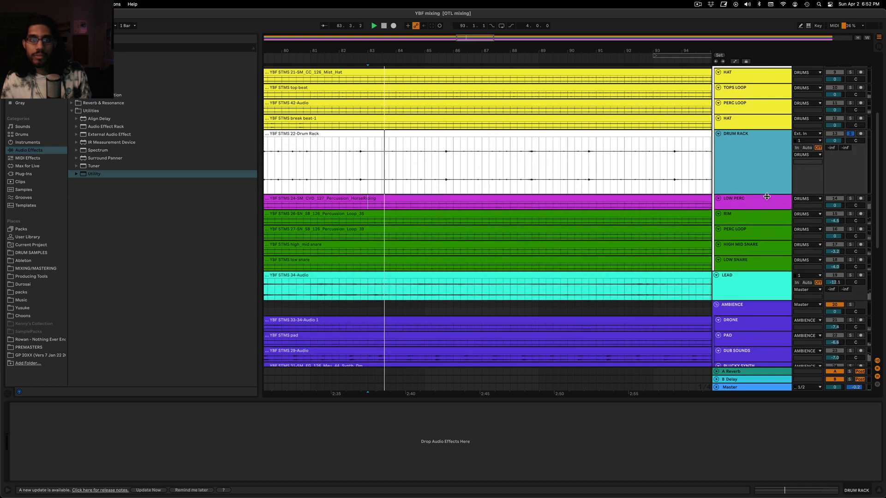
{"action": "left_click", "coordinate": [440, 172]}
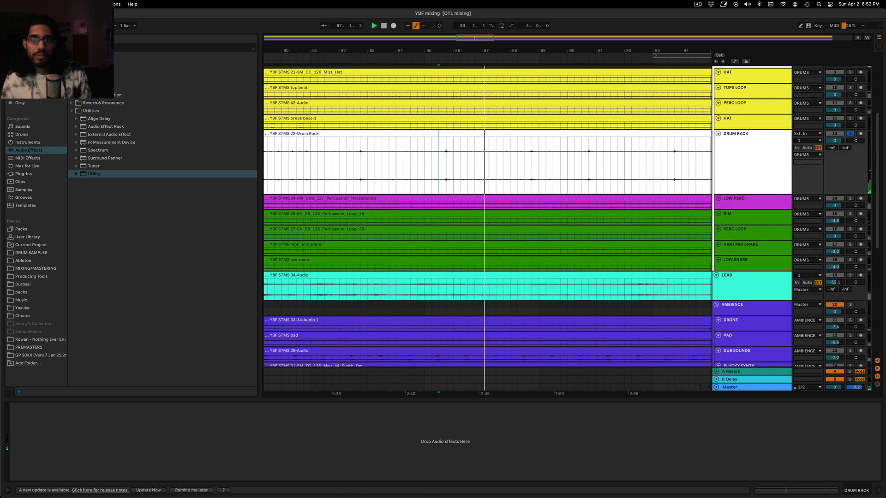
Play the soloed DRUM RACK clip from bar 70 and examine its waveform for loud hits
{"action": "key", "text": "minus"}
{"action": "key", "text": "minus"}
{"action": "key", "text": "minus"}
{"action": "key", "text": "minus"}
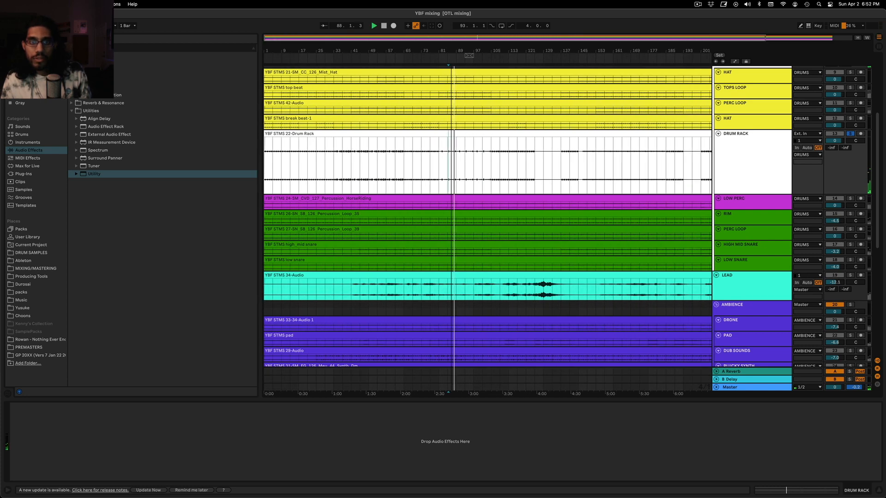
{"action": "key", "text": "plus"}
{"action": "key", "text": "plus"}
{"action": "key", "text": "plus"}
{"action": "left_click", "coordinate": [316, 173]}
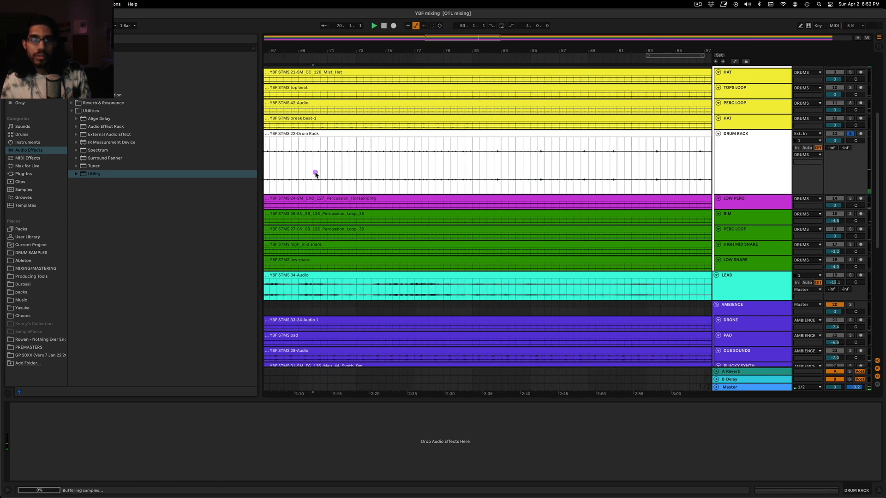
{"action": "left_click", "coordinate": [735, 142]}
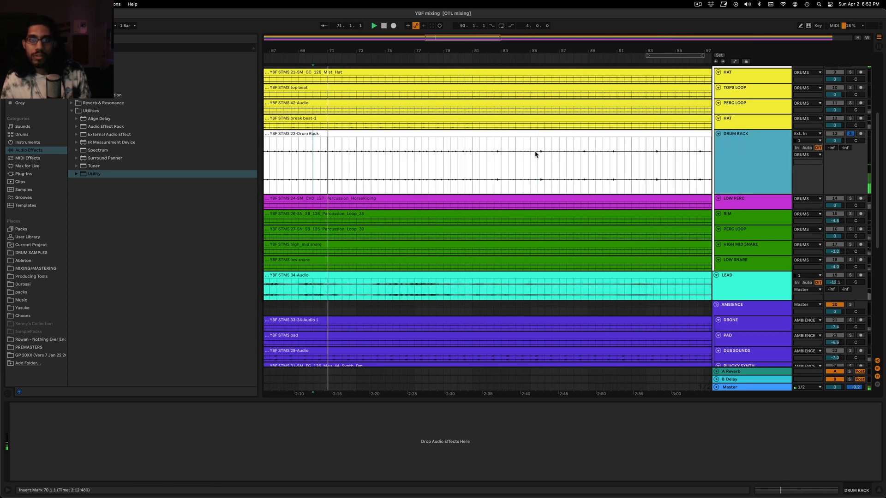
Split out the DRUM RACK hit from 82.4.1 to 82.4.3 and set that slice's clip gain to -6.00 dB
{"action": "left_click_drag", "start_coordinate": [494, 166], "coordinate": [508, 166]}
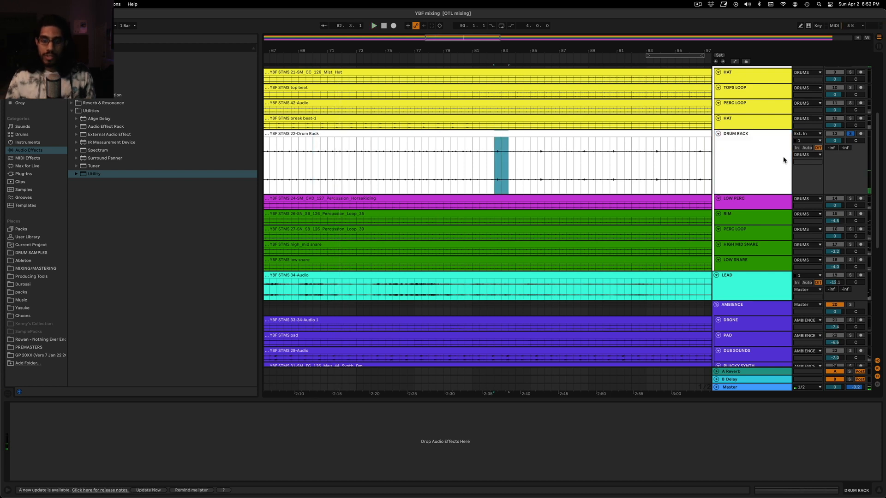
{"action": "key", "text": "plus"}
{"action": "key", "text": "plus"}
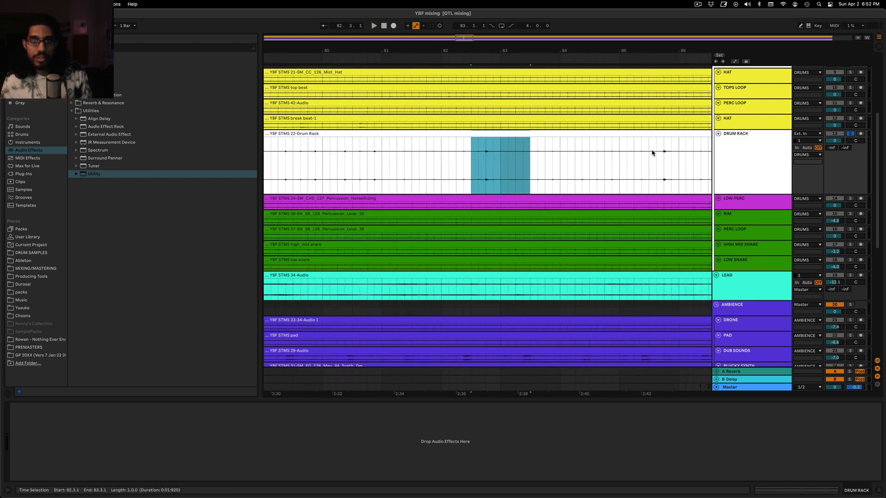
{"action": "left_click_drag", "start_coordinate": [487, 153], "coordinate": [494, 153]}
{"action": "key", "text": "super+e"}
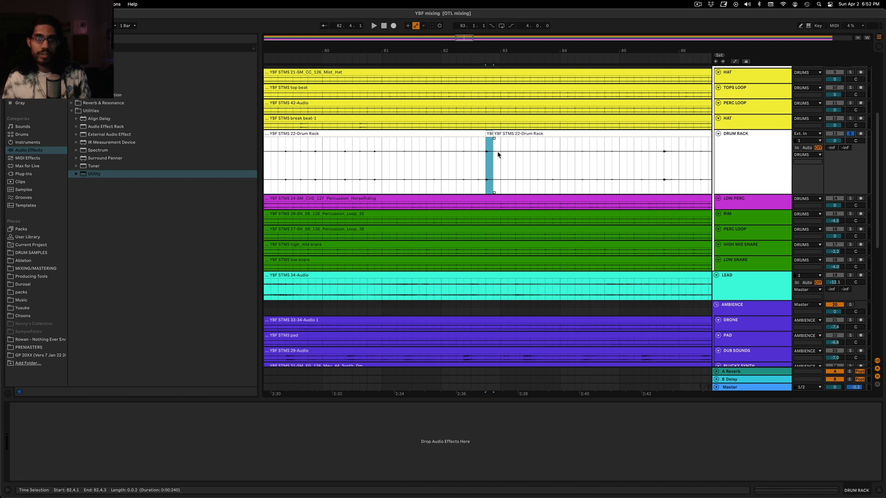
{"action": "double_click", "coordinate": [490, 164]}
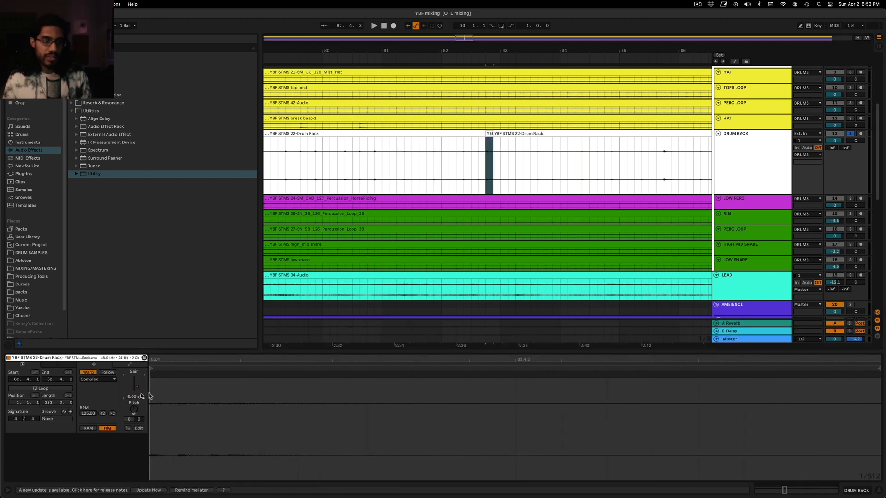
Copy the lowered slice over the DRUM RACK hits at 85.4, 88.4, 90.4, 93.4, 96.4 and 98.4
{"action": "mouse_move", "coordinate": [465, 37]}
{"action": "left_mouse_down"}
{"action": "mouse_move", "coordinate": [462, 16]}
{"action": "mouse_move", "coordinate": [468, 21]}
{"action": "left_mouse_up"}
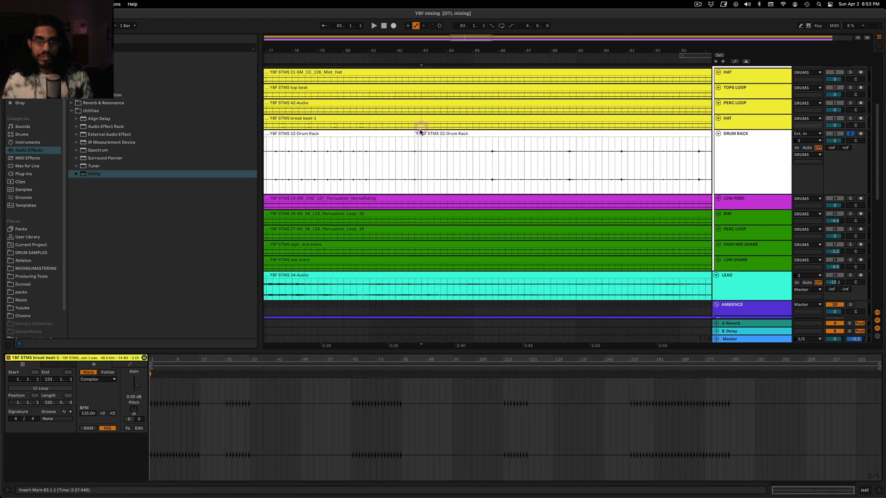
{"action": "left_click", "coordinate": [492, 146]}
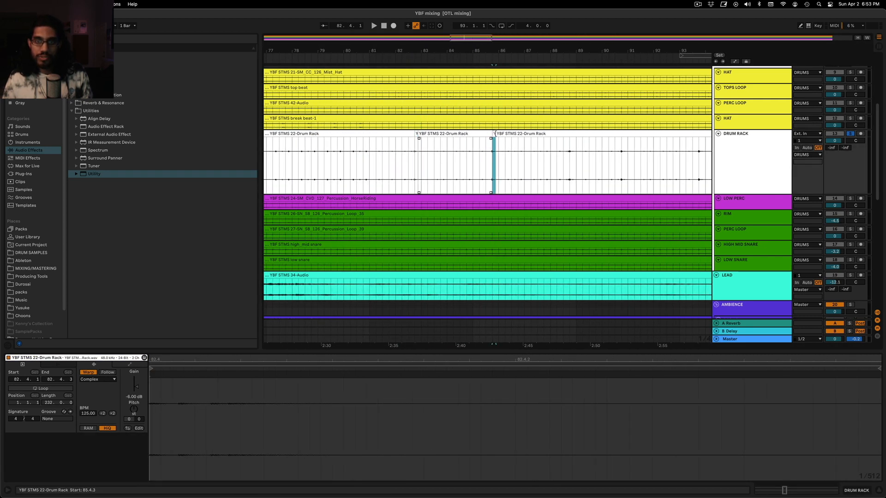
{"action": "key", "text": "super+e"}
{"action": "left_click", "coordinate": [571, 138]}
{"action": "left_click_drag", "start_coordinate": [570, 137], "coordinate": [622, 146]}
{"action": "scroll", "coordinate": [575, 145], "scroll_direction": "right", "scroll_amount": 5}
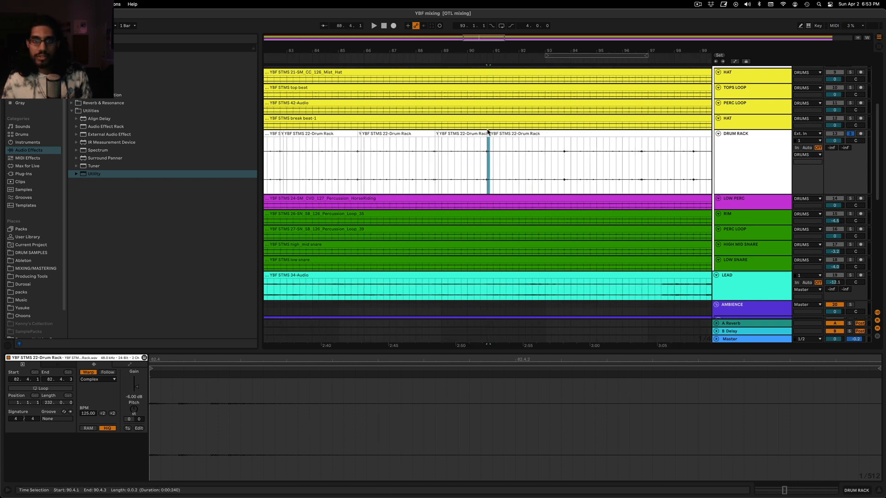
{"action": "left_click_drag", "start_coordinate": [488, 132], "coordinate": [644, 143]}
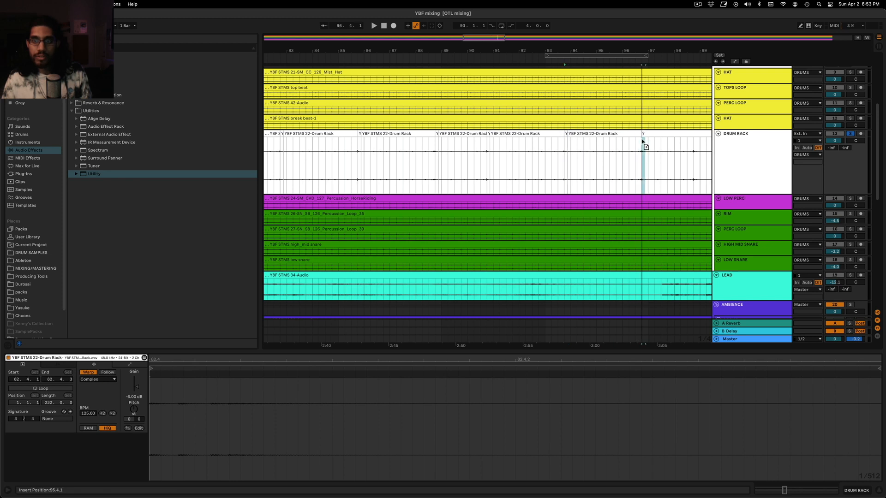
{"action": "scroll", "coordinate": [614, 150], "scroll_direction": "right", "scroll_amount": 5}
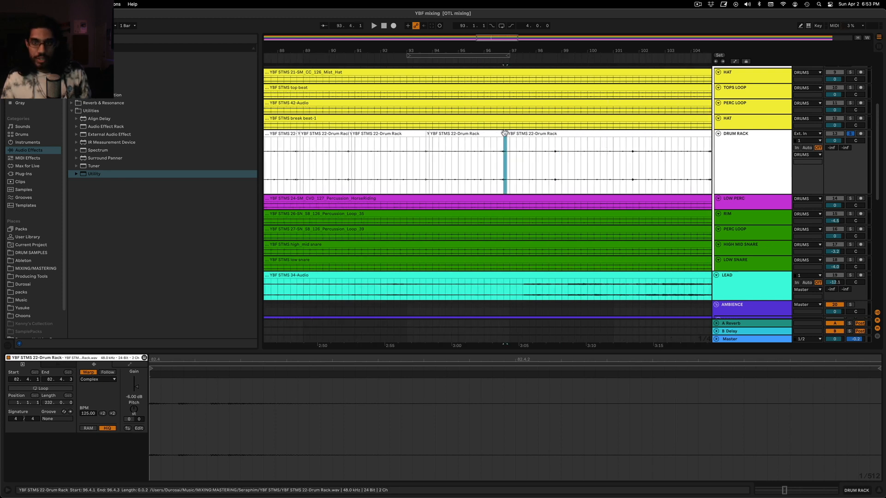
{"action": "left_click_drag", "start_coordinate": [527, 141], "coordinate": [557, 134]}
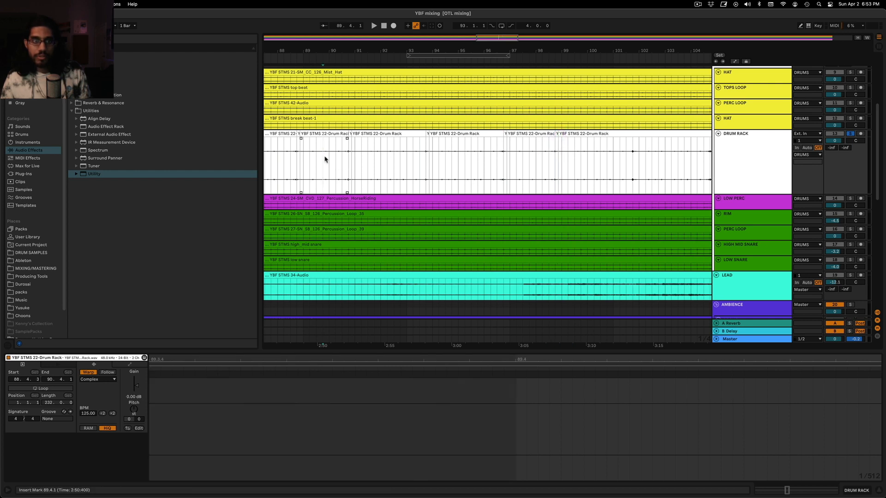
Play the arrangement from bar 89 and from bar 91 to check the lowered DRUM RACK hits
{"action": "left_click", "coordinate": [292, 160]}
{"action": "key", "text": "space"}
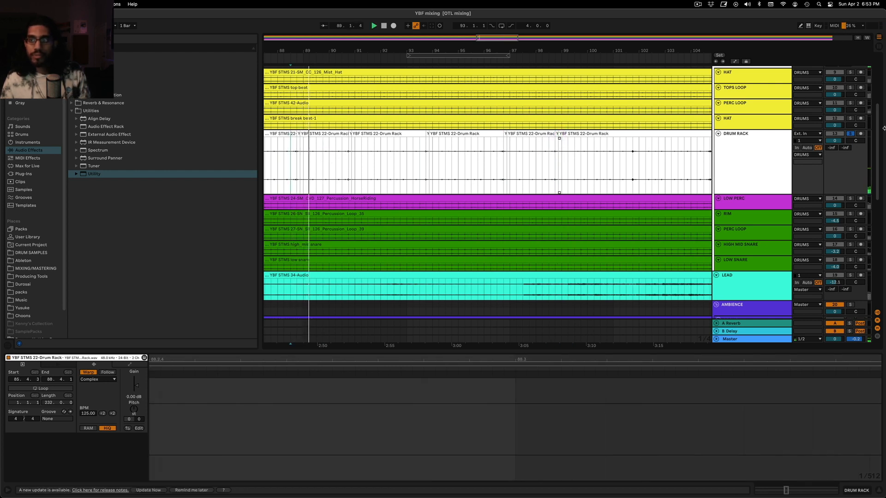
{"action": "left_click", "coordinate": [353, 159]}
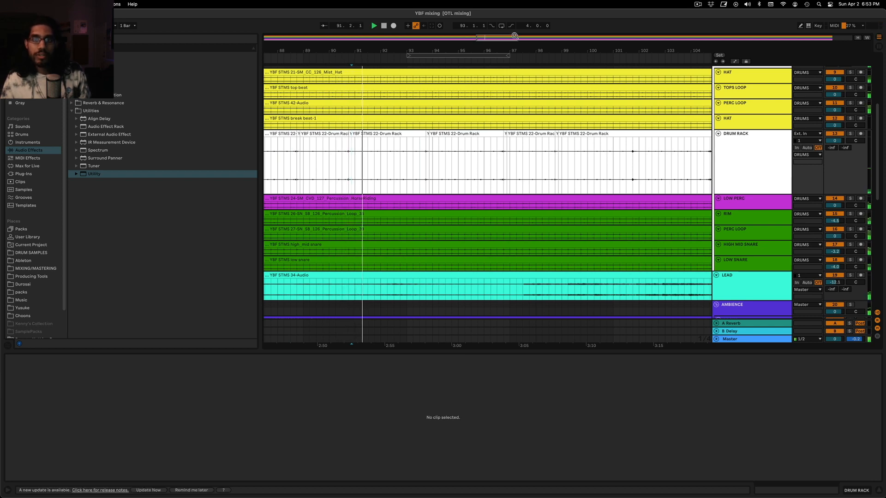
{"action": "left_click_drag", "start_coordinate": [445, 39], "coordinate": [503, 36]}
Stop playback and undo the DRUM RACK slice copies, gain cut and splits back to the single uncut clip
{"action": "left_click", "coordinate": [513, 161]}
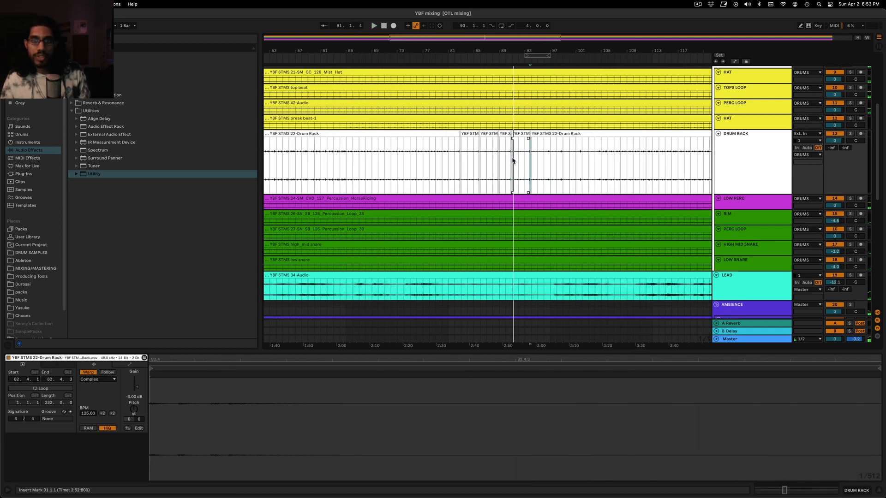
{"action": "key", "text": "space"}
{"action": "key", "text": "super+z"}
{"action": "key", "text": "super+z"}
{"action": "left_click", "coordinate": [460, 163]}
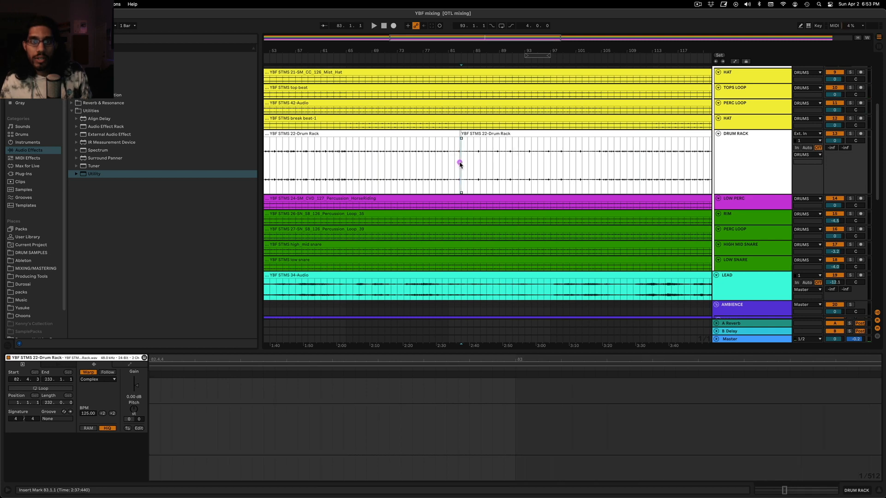
{"action": "key", "text": "super+z"}
{"action": "left_click_drag", "start_coordinate": [464, 38], "coordinate": [466, 101]}
{"action": "left_click_drag", "start_coordinate": [469, 165], "coordinate": [476, 166]}
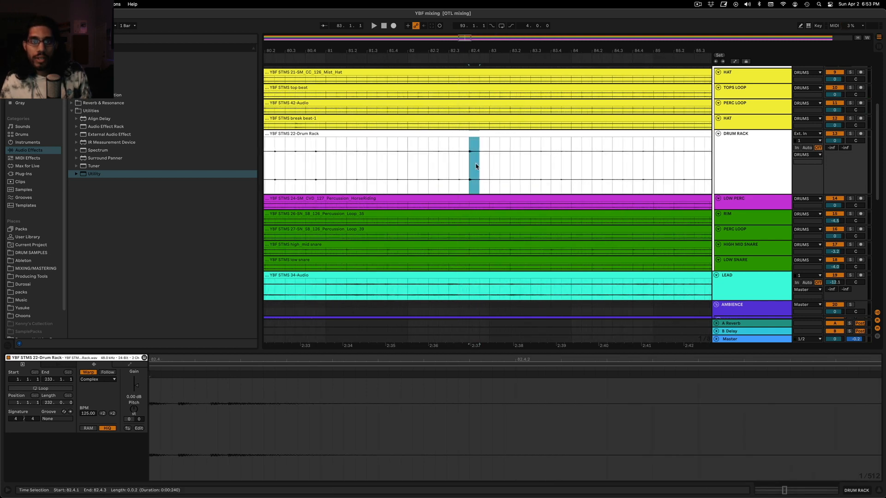
{"action": "left_click", "coordinate": [479, 203]}
Add a Compressor from the Dynamics audio effects to the DRUM RACK track
{"action": "left_click_drag", "start_coordinate": [468, 42], "coordinate": [467, 9]}
{"action": "double_click", "coordinate": [739, 181]}
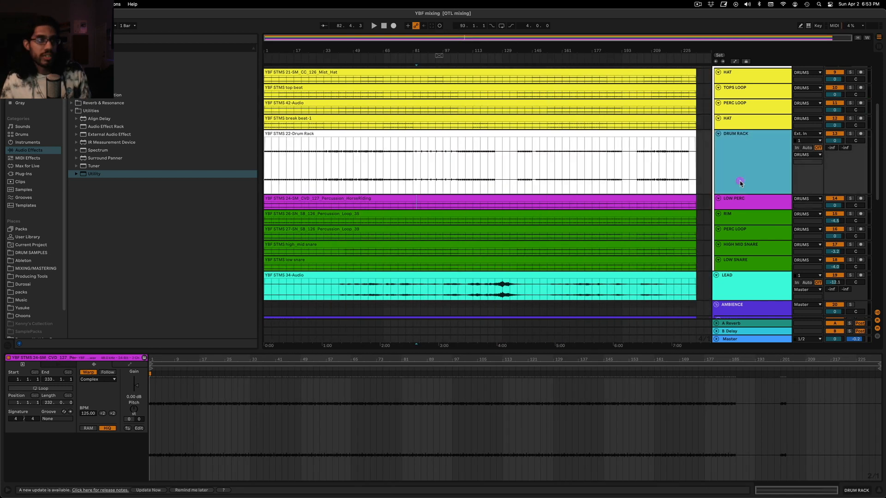
{"action": "left_click", "coordinate": [451, 198]}
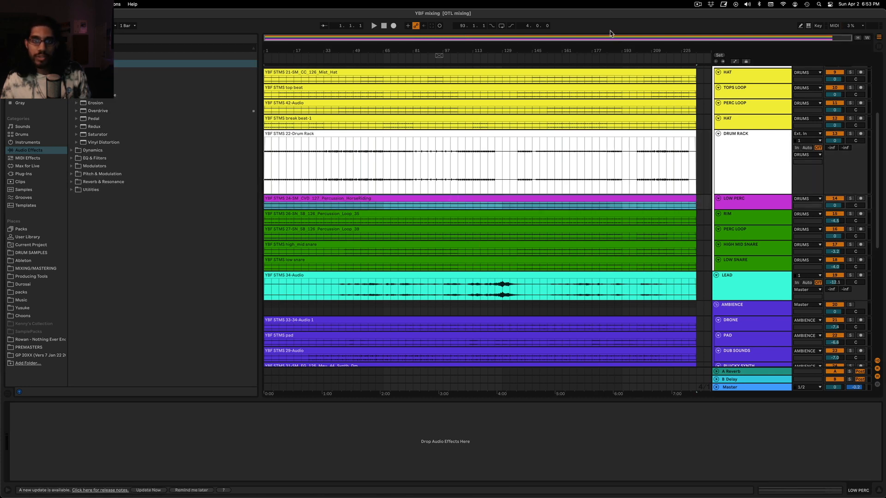
{"action": "mouse_move", "coordinate": [608, 37]}
{"action": "left_mouse_down"}
{"action": "mouse_move", "coordinate": [618, 78]}
{"action": "mouse_move", "coordinate": [605, 28]}
{"action": "left_mouse_up"}
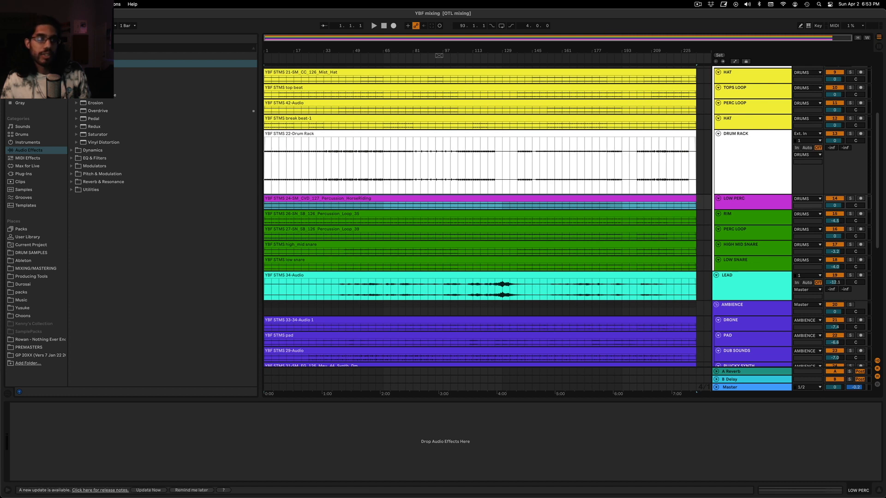
{"action": "left_click", "coordinate": [87, 64]}
{"action": "left_click", "coordinate": [87, 56]}
{"action": "left_click", "coordinate": [72, 135]}
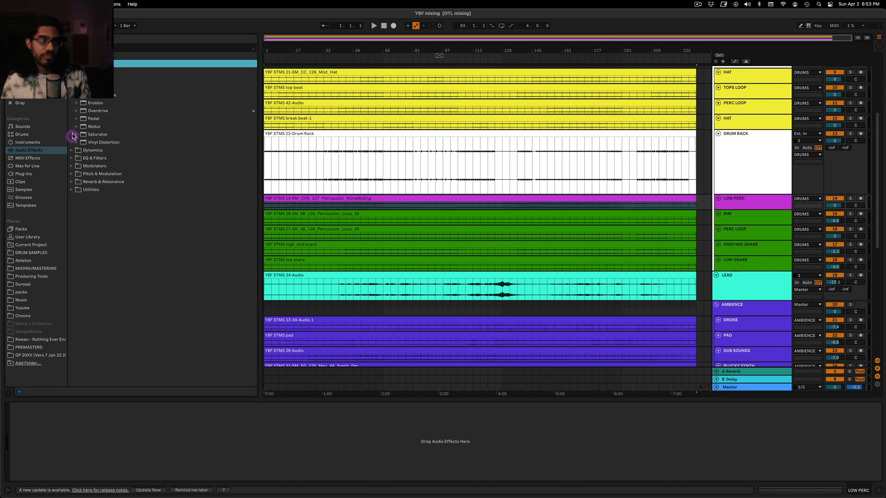
{"action": "scroll", "coordinate": [138, 139], "scroll_direction": "down", "scroll_amount": 5}
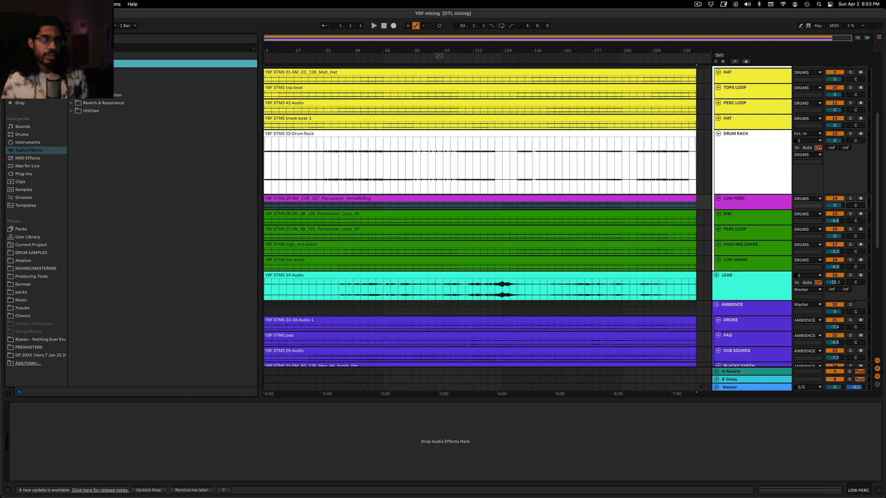
{"action": "left_click", "coordinate": [87, 72]}
{"action": "left_click_drag", "start_coordinate": [92, 87], "coordinate": [749, 164]}
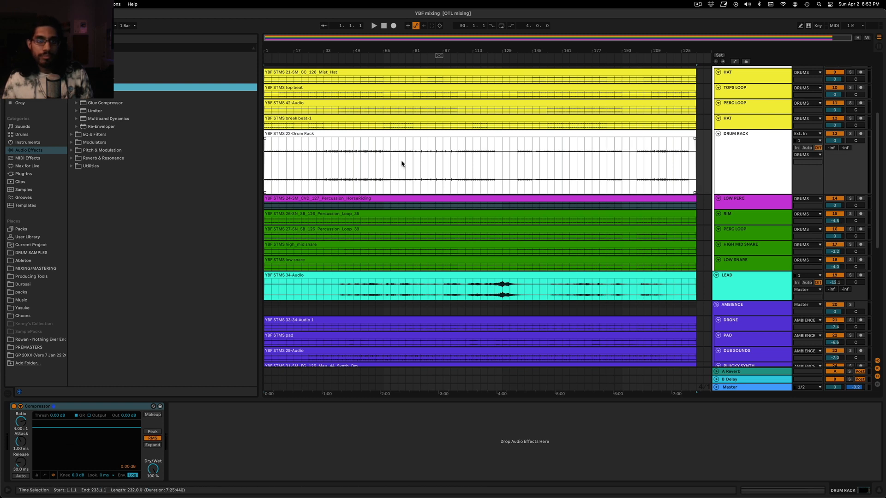
Play soloed DRUM RACK from bar 57, set its Compressor to about -37.8 dB threshold, 45 ms release and 4.34:1 ratio, and show its sidechain settings
{"action": "left_click", "coordinate": [362, 165]}
{"action": "left_click", "coordinate": [369, 163]}
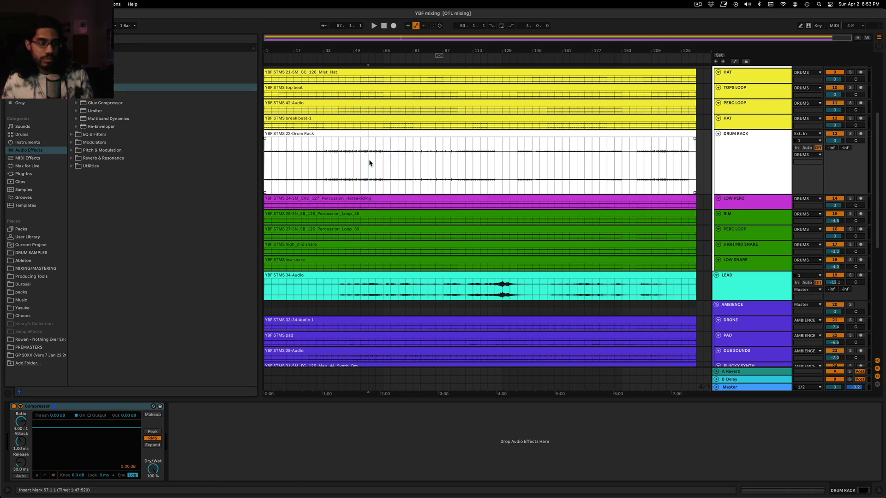
{"action": "key", "text": "space"}
{"action": "left_click_drag", "start_coordinate": [69, 436], "coordinate": [69, 480]}
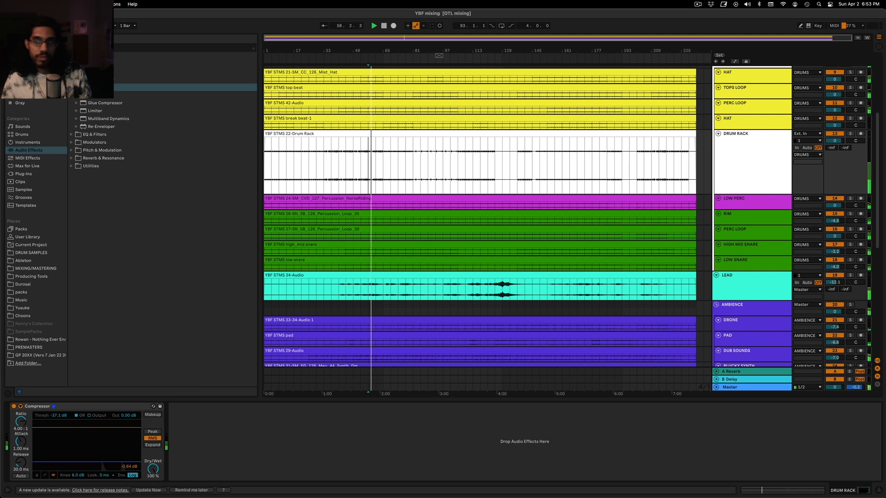
{"action": "left_click", "coordinate": [850, 134]}
{"action": "left_click", "coordinate": [37, 476]}
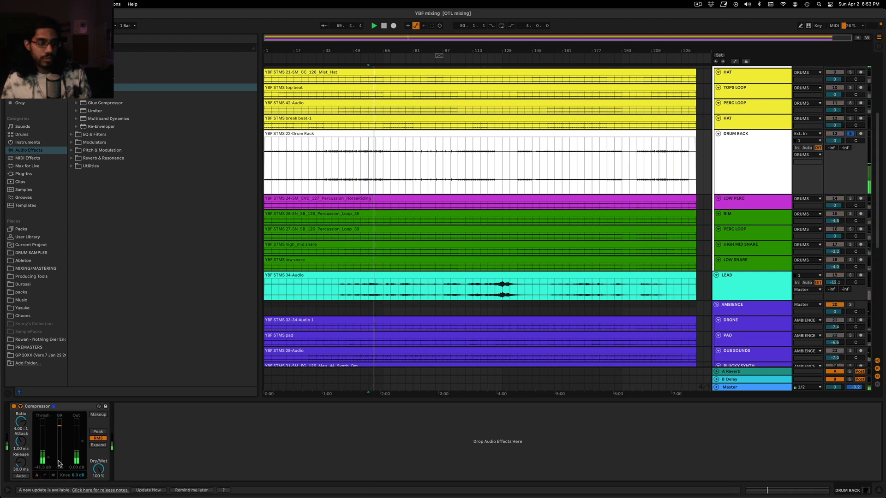
{"action": "left_click_drag", "start_coordinate": [50, 459], "coordinate": [20, 459]}
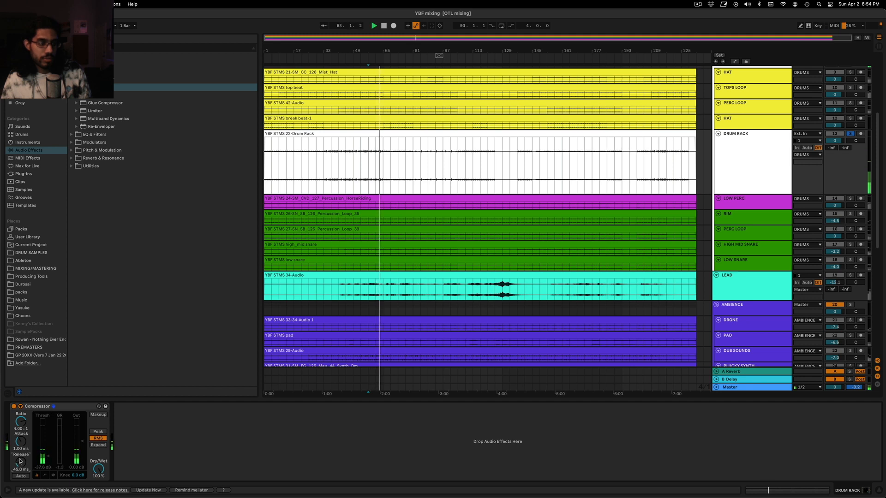
{"action": "left_click_drag", "start_coordinate": [21, 421], "coordinate": [21, 419]}
{"action": "key", "text": "space"}
{"action": "left_click", "coordinate": [20, 407]}
{"action": "scroll", "coordinate": [725, 144], "scroll_direction": "up", "scroll_amount": 5}
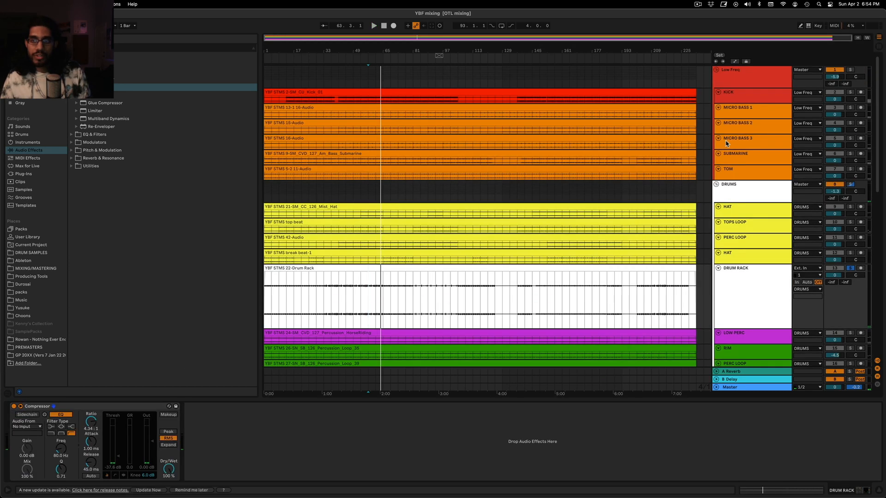
{"action": "left_click", "coordinate": [751, 109]}
{"action": "left_click", "coordinate": [745, 84]}
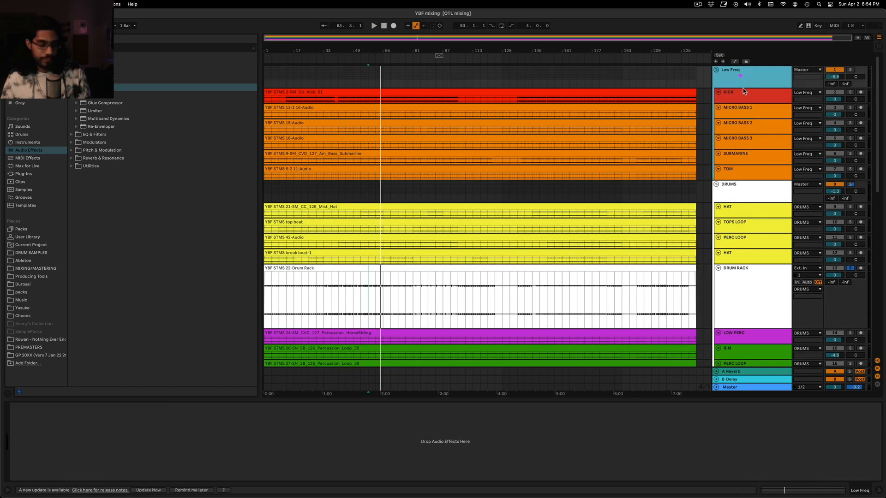
{"action": "left_click", "coordinate": [745, 99]}
{"action": "key", "text": "super+g"}
{"action": "left_click", "coordinate": [744, 103]}
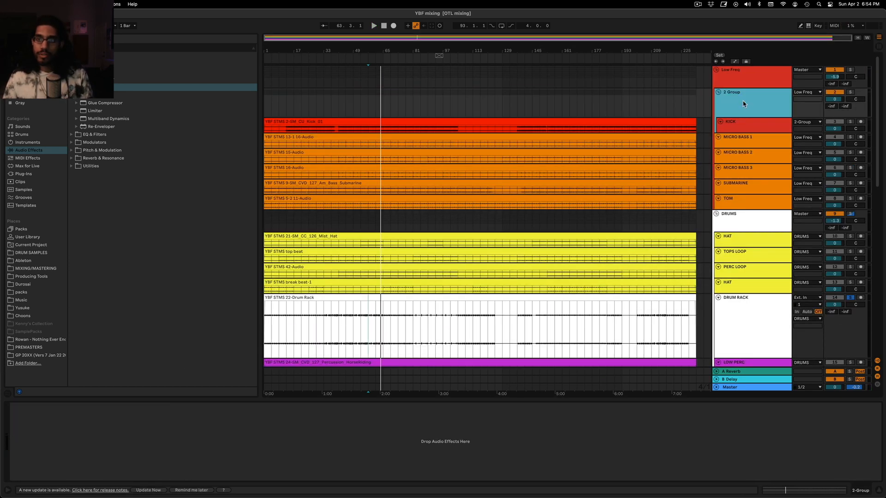
{"action": "key", "text": "super+z"}
Duplicate the KICK track and rename the upper copy "Ghst kick"
{"action": "key", "text": "super+d"}
{"action": "key", "text": "super+r"}
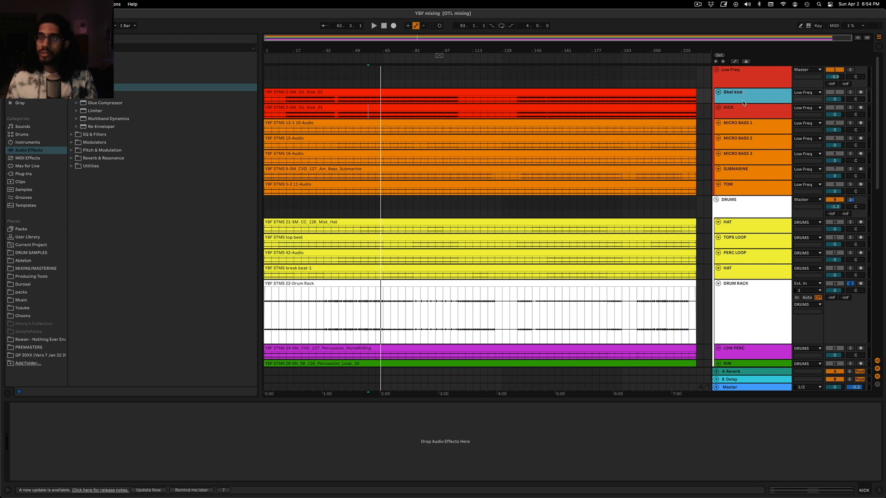
{"action": "key", "text": "Return"}
Turn off the DRUM RACK solo and deactivate the Ghst kick track
{"action": "scroll", "coordinate": [815, 338], "scroll_direction": "down", "scroll_amount": 1}
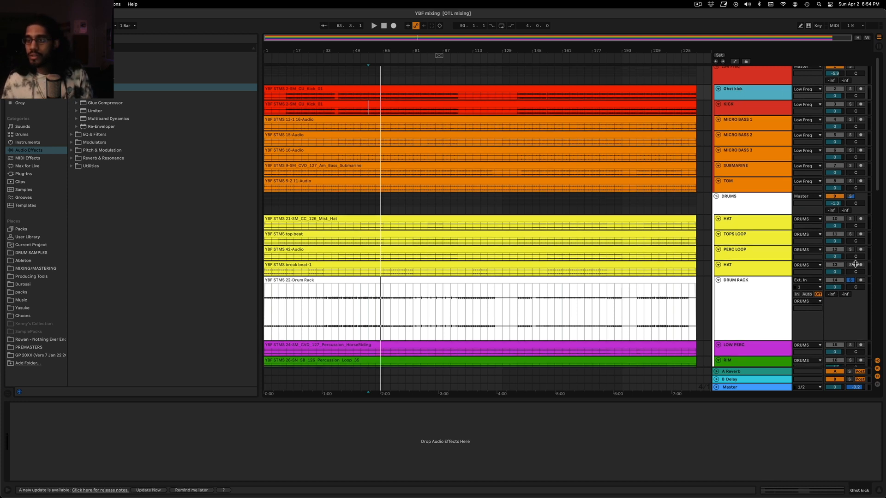
{"action": "left_click", "coordinate": [851, 281]}
{"action": "left_click", "coordinate": [834, 90]}
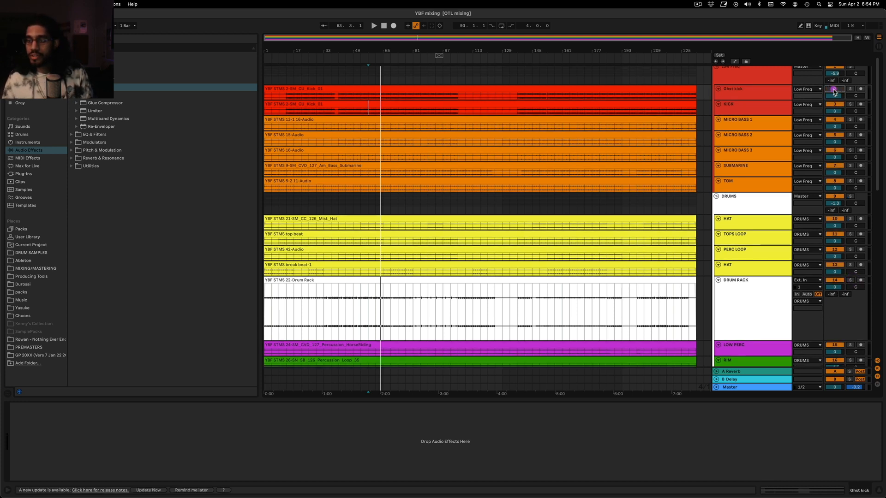
Show the track delays and set the Ghst kick track's delay to -10.00 ms
{"action": "left_click", "coordinate": [878, 385]}
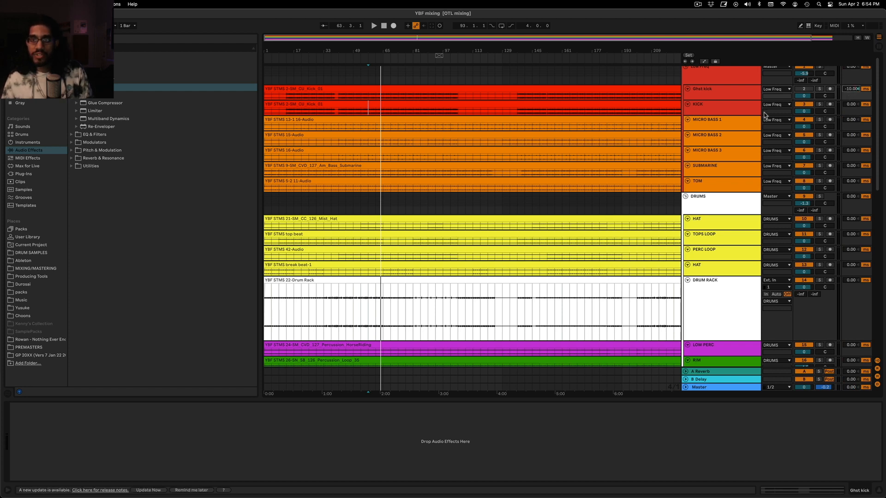
{"action": "left_click", "coordinate": [717, 91]}
{"action": "left_click", "coordinate": [849, 100]}
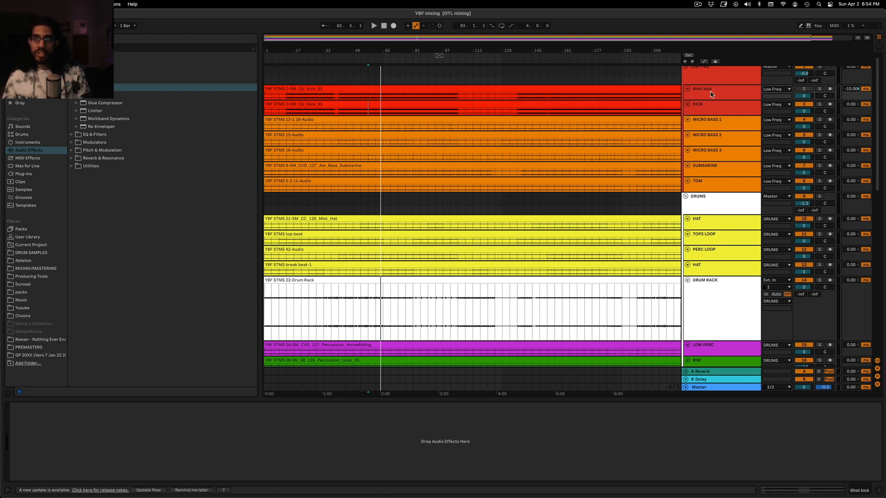
{"action": "left_click", "coordinate": [714, 111]}
{"action": "left_click", "coordinate": [713, 93]}
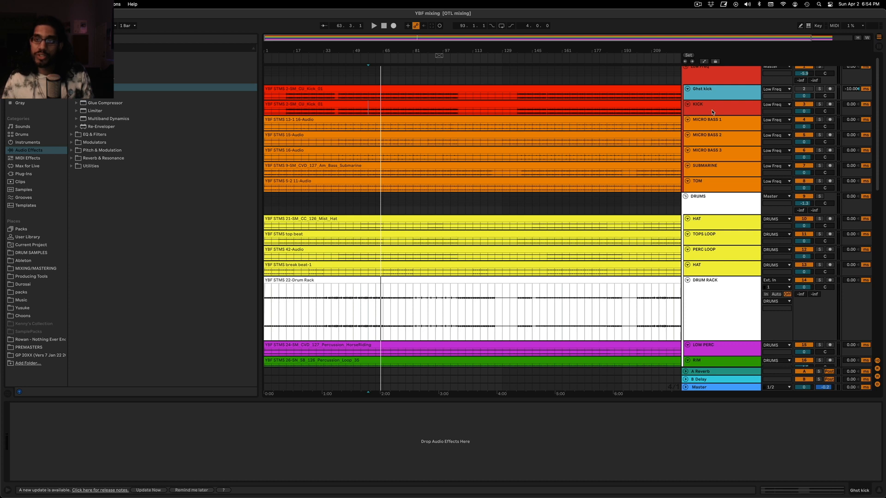
{"action": "left_click", "coordinate": [712, 111]}
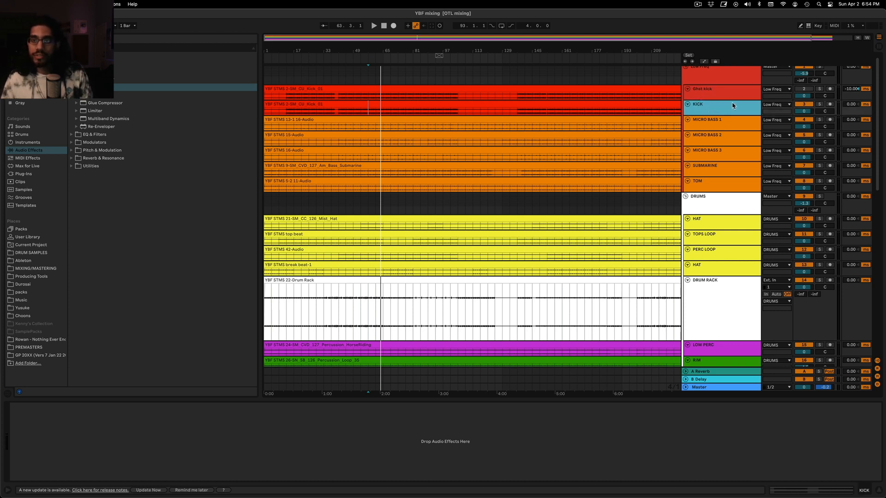
{"action": "left_click", "coordinate": [717, 91]}
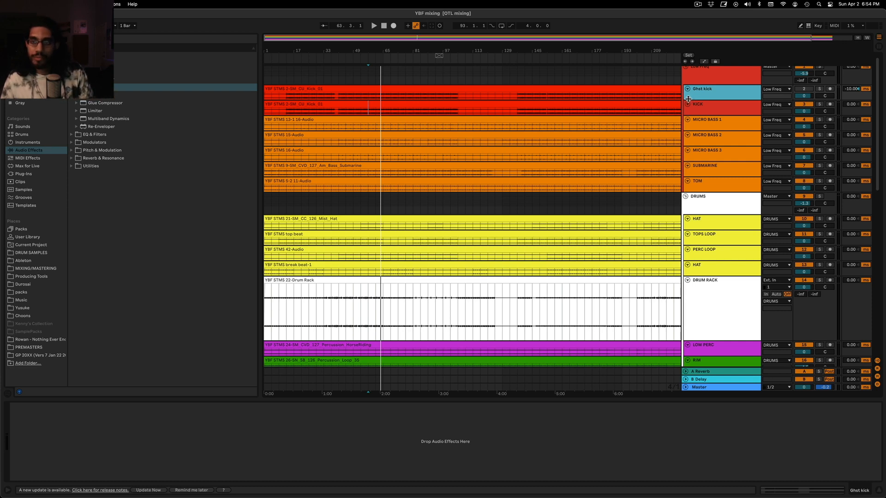
Enable the sidechain on the DRUM RACK Compressor and take its audio from Ghst kick
{"action": "scroll", "coordinate": [715, 89], "scroll_direction": "down", "scroll_amount": 5}
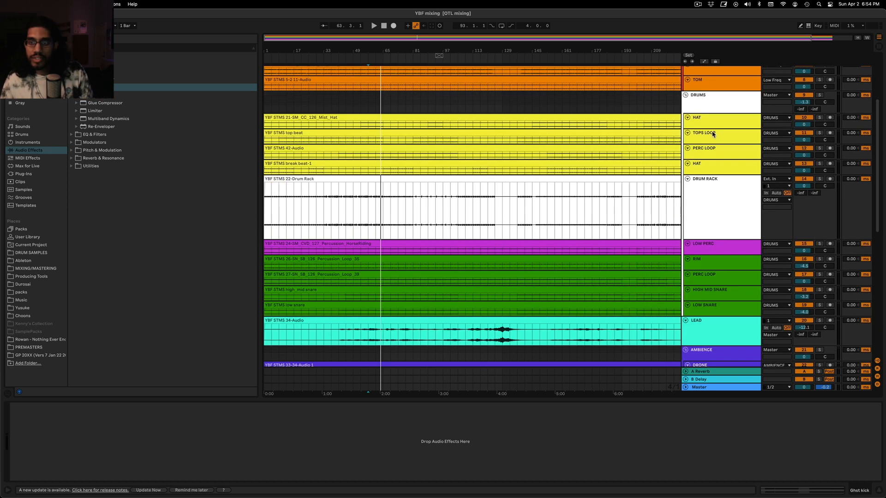
{"action": "left_click", "coordinate": [710, 221]}
{"action": "left_click", "coordinate": [382, 212]}
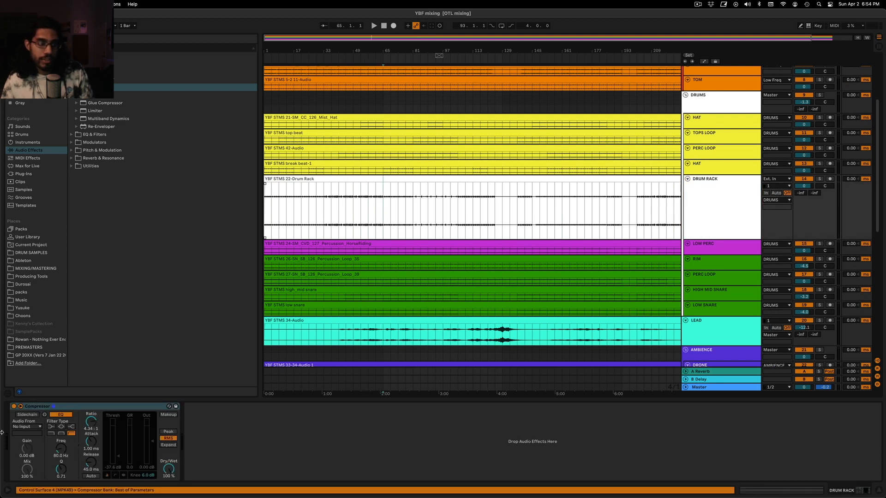
{"action": "left_click", "coordinate": [29, 415]}
{"action": "left_click", "coordinate": [28, 428]}
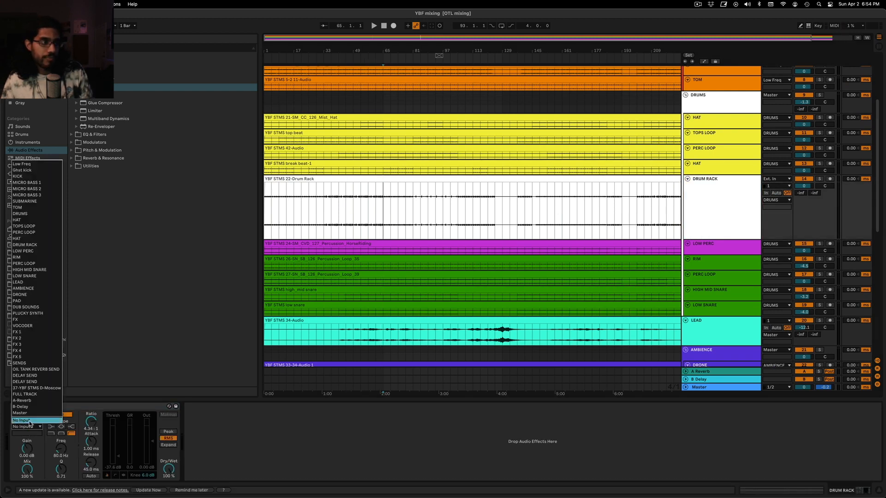
{"action": "left_click", "coordinate": [50, 168]}
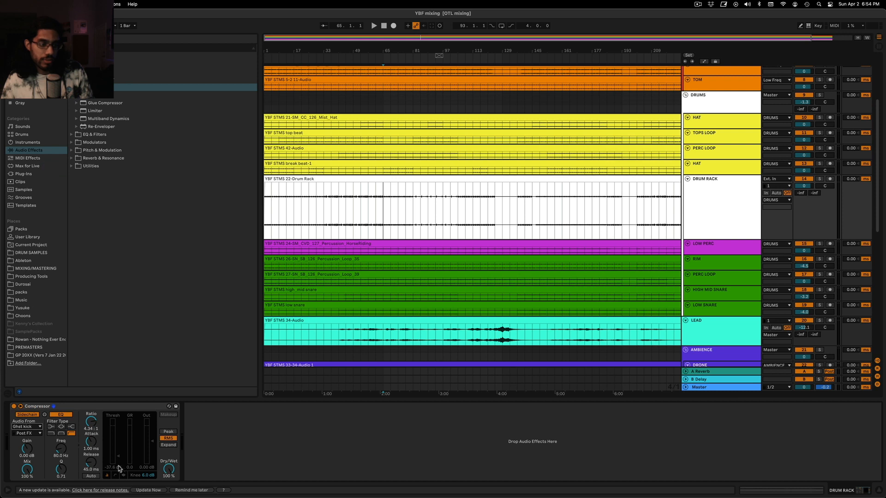
Set the sidechained Compressor's threshold to about -24.0 dB during playback, briefly soloing DRUM RACK and auditioning again from bar 90
{"action": "key", "text": "space"}
{"action": "left_click_drag", "start_coordinate": [119, 466], "coordinate": [119, 463]}
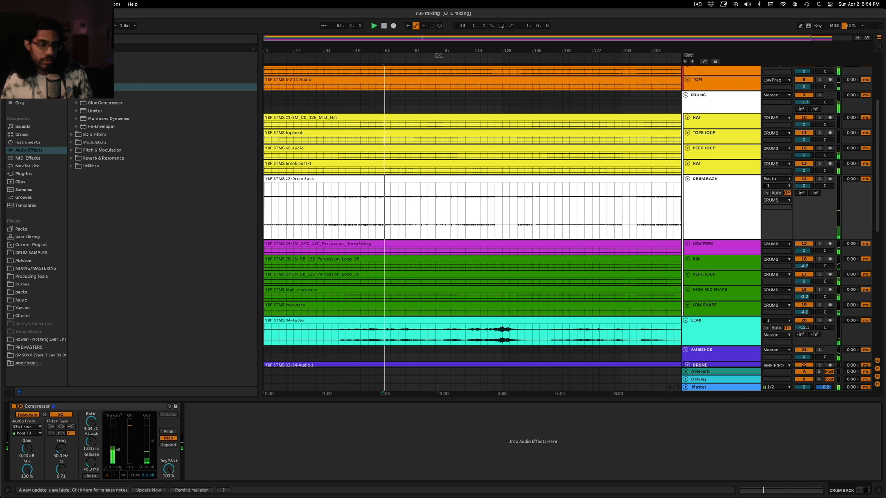
{"action": "left_click", "coordinate": [819, 179]}
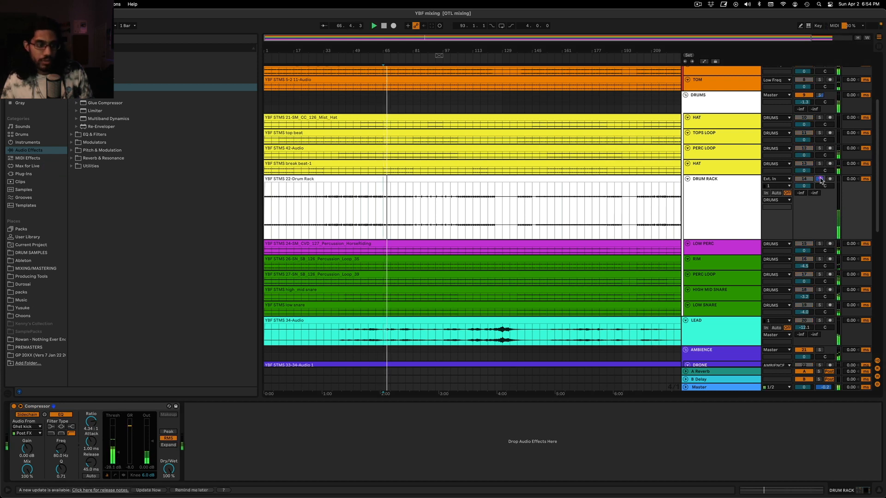
{"action": "left_click", "coordinate": [820, 179]}
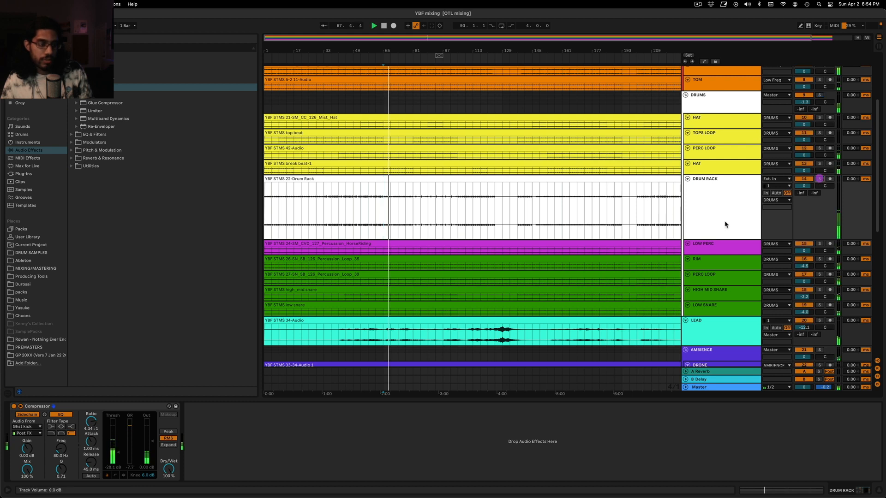
{"action": "left_click_drag", "start_coordinate": [119, 454], "coordinate": [119, 450]}
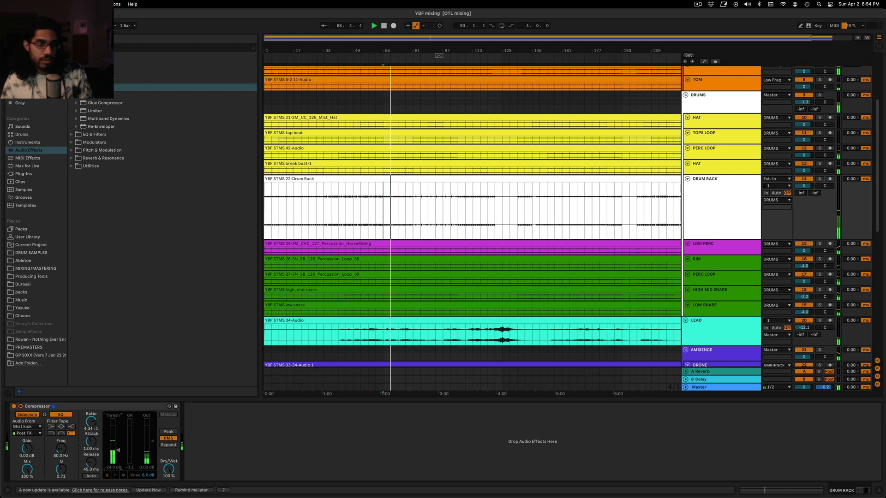
{"action": "left_click", "coordinate": [429, 221]}
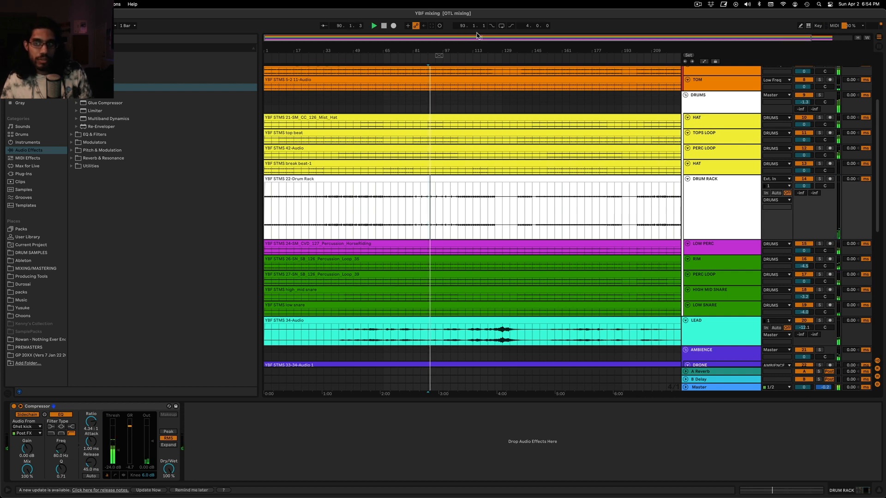
Bypass the DRUM RACK Compressor and audition the isolated hit near 90.4, starting playback from 90.3.4
{"action": "left_click_drag", "start_coordinate": [483, 38], "coordinate": [483, 88]}
{"action": "left_click", "coordinate": [434, 206]}
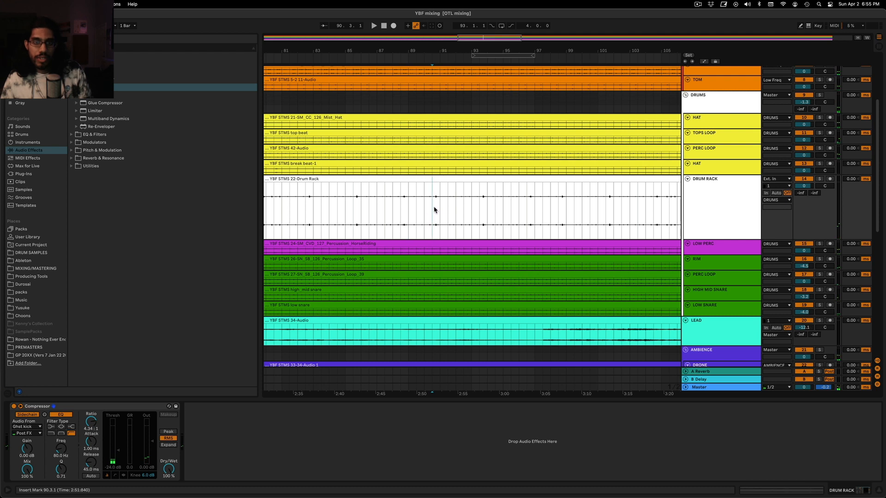
{"action": "left_click_drag", "start_coordinate": [435, 210], "coordinate": [438, 208]}
{"action": "left_click_drag", "start_coordinate": [483, 36], "coordinate": [489, 155]}
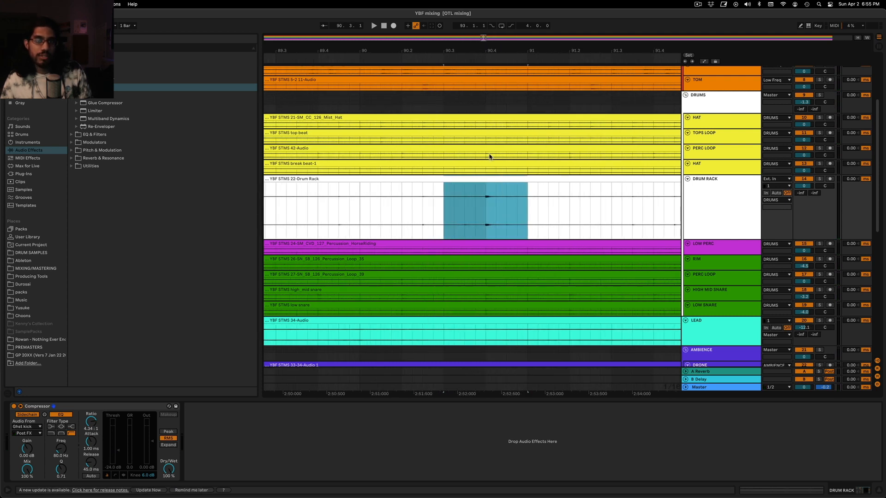
{"action": "left_click", "coordinate": [474, 223]}
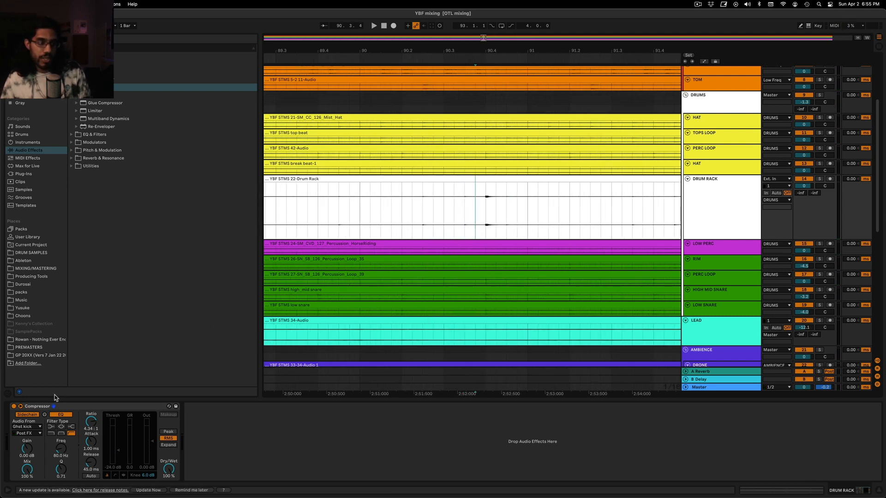
{"action": "left_click", "coordinate": [14, 406]}
{"action": "key", "text": "space"}
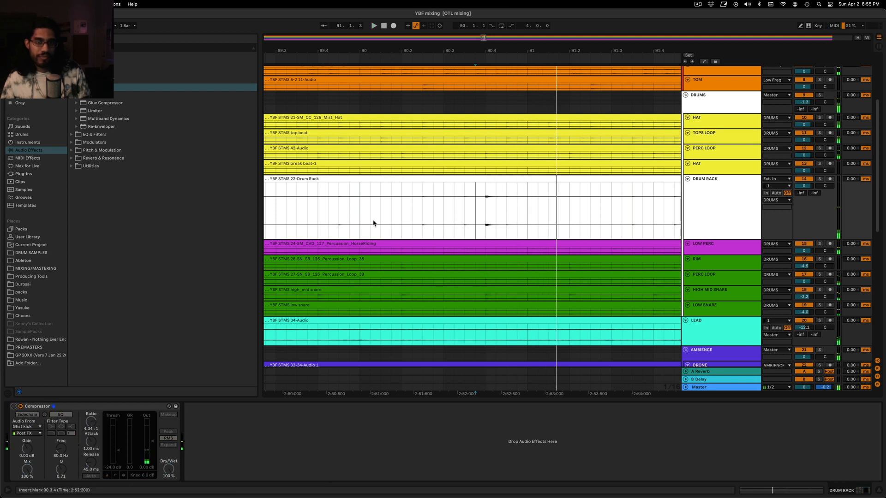
Re-enable the DRUM RACK Compressor and audition the same passage from 89.4.3 to compare it with the bypassed sound
{"action": "left_click", "coordinate": [391, 209]}
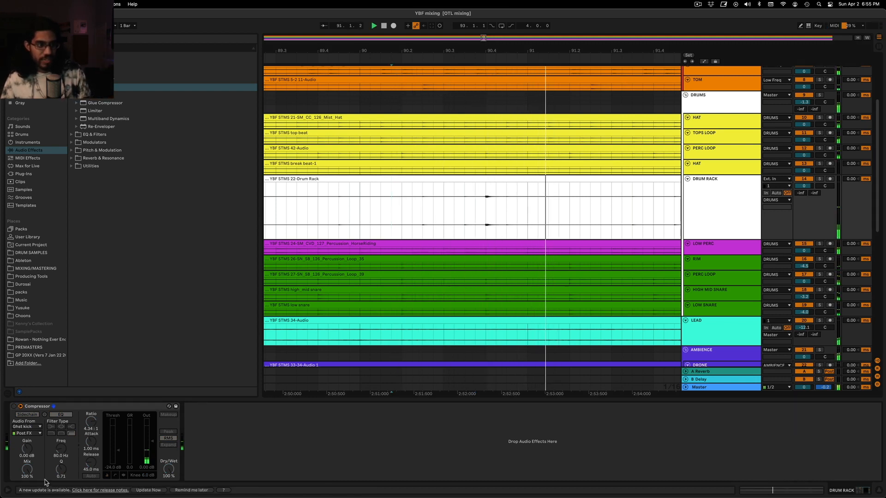
{"action": "left_click", "coordinate": [14, 406]}
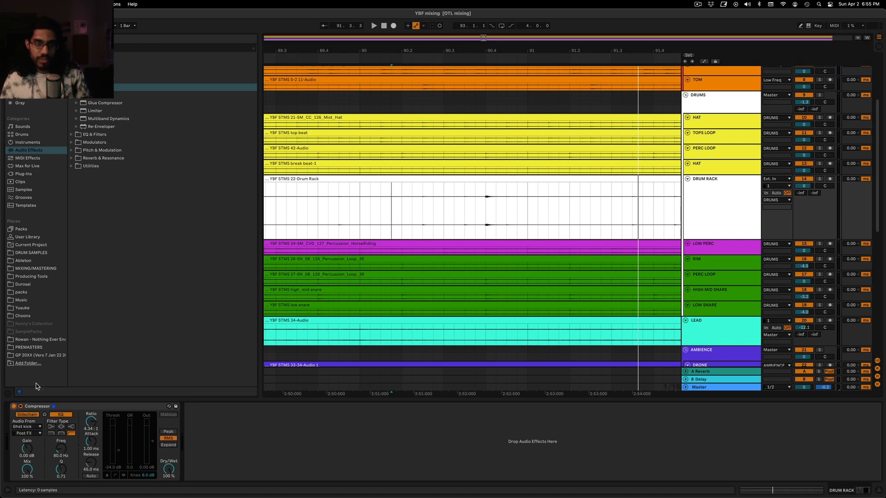
{"action": "left_click", "coordinate": [339, 206]}
{"action": "key", "text": "space"}
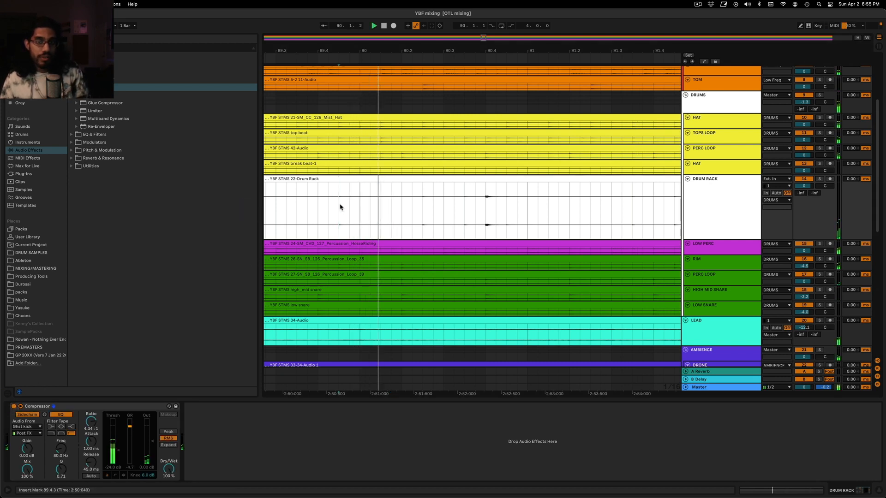
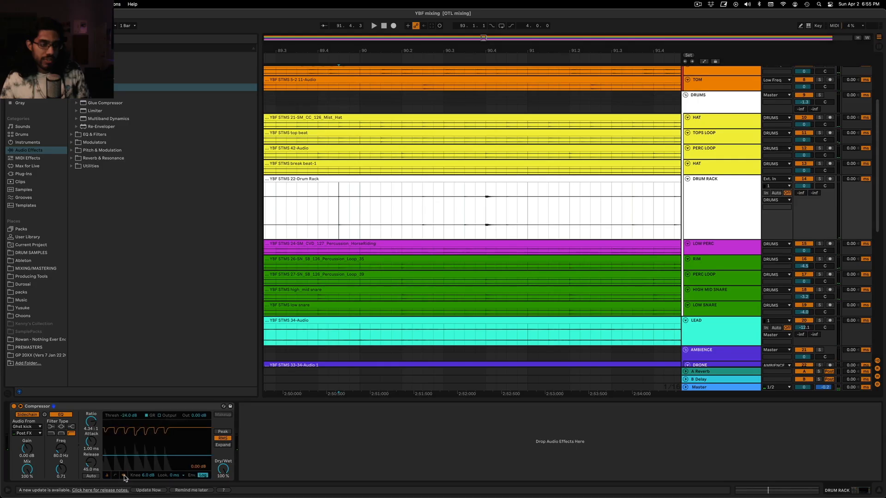
Set the DRUM RACK Compressor's lookahead to 10 ms and select the device
{"action": "left_click", "coordinate": [174, 477]}
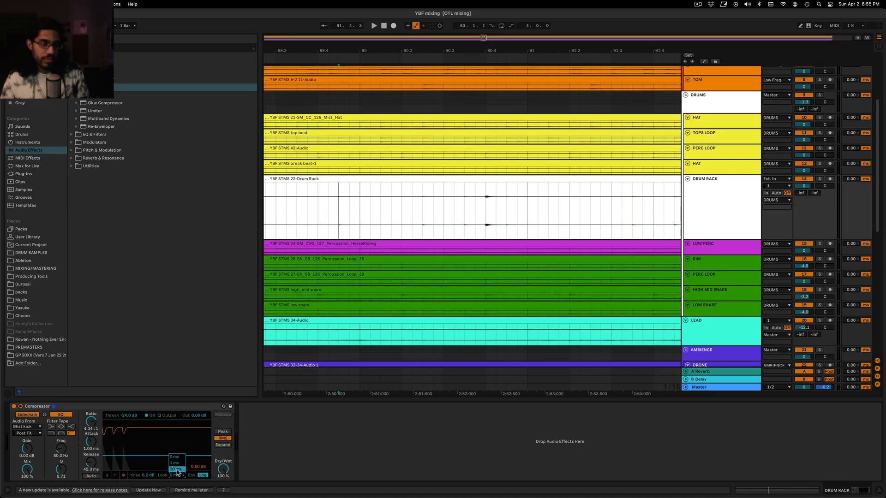
{"action": "left_click", "coordinate": [175, 475]}
{"action": "left_click", "coordinate": [83, 407]}
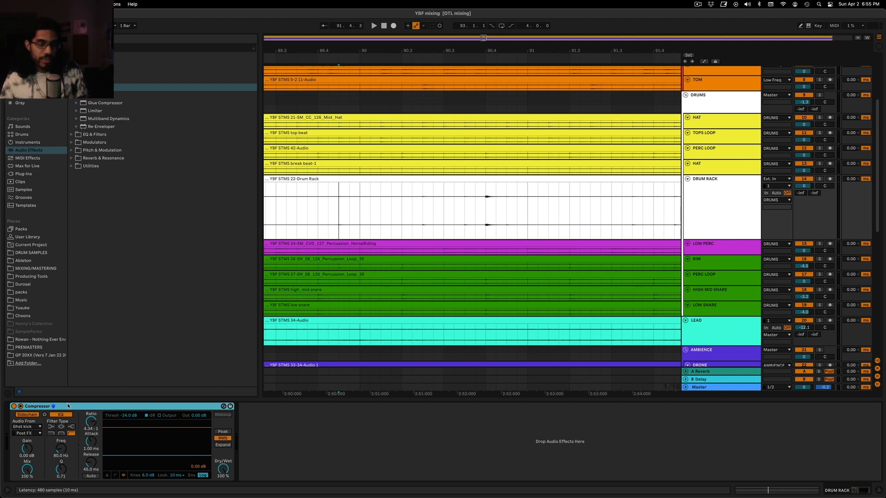
Hide the device area to show the whole song in the arrangement, and reduce the DRUM RACK track's height
{"action": "left_click_drag", "start_coordinate": [402, 400], "coordinate": [415, 497]}
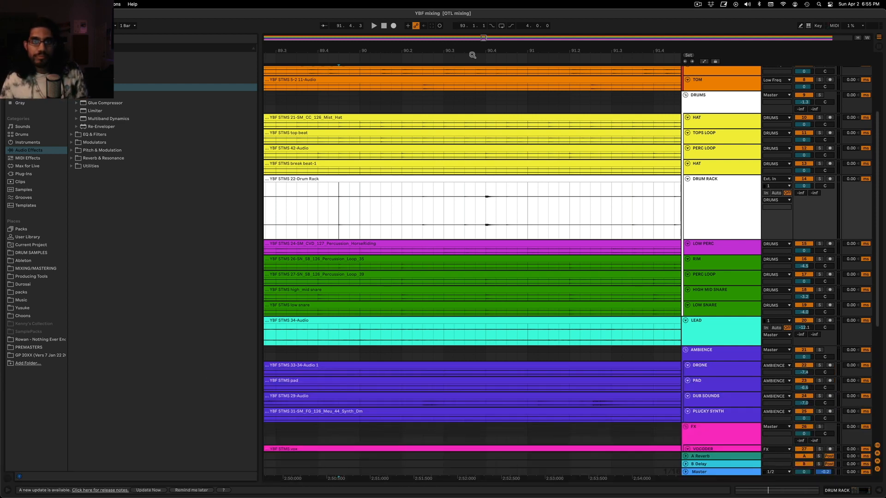
{"action": "left_click_drag", "start_coordinate": [483, 37], "coordinate": [387, 19]}
{"action": "left_click", "coordinate": [734, 219]}
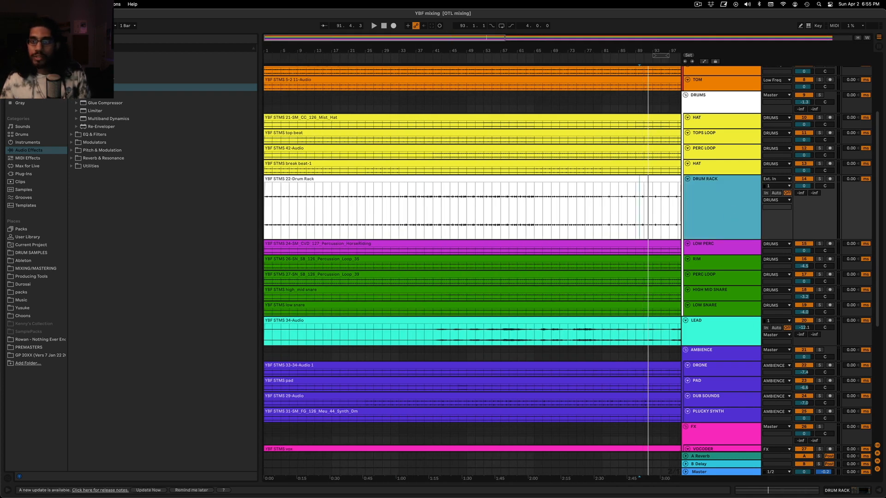
{"action": "double_click", "coordinate": [450, 37]}
{"action": "left_click", "coordinate": [729, 220]}
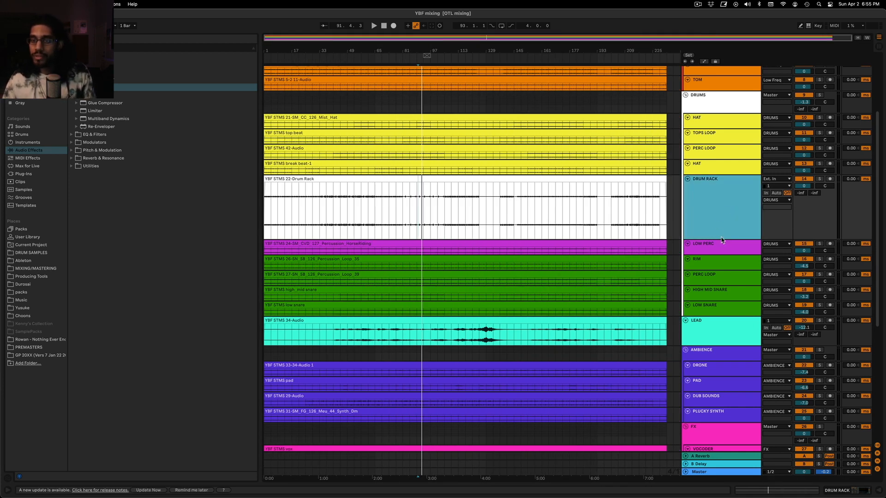
{"action": "left_click_drag", "start_coordinate": [722, 240], "coordinate": [720, 204]}
Audition the full mix from bar 89, briefly soloing the LEAD track before stopping playback
{"action": "left_click", "coordinate": [382, 95]}
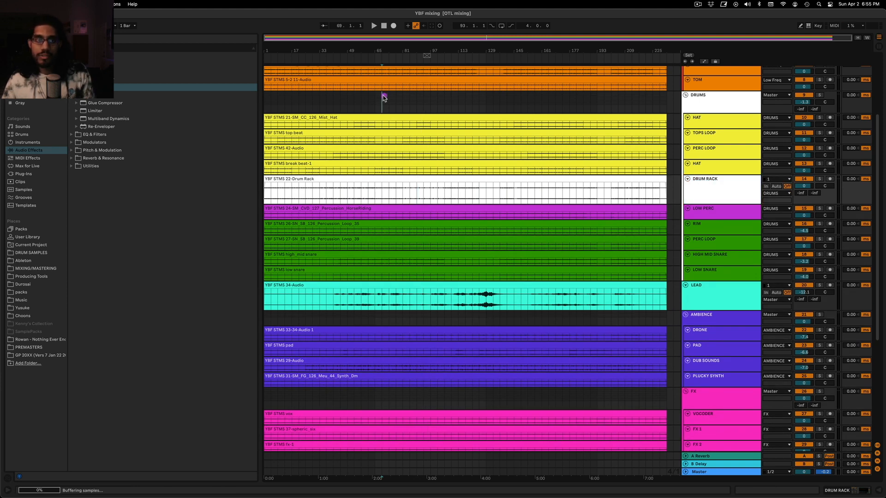
{"action": "left_click", "coordinate": [339, 96]}
{"action": "left_click", "coordinate": [416, 99]}
{"action": "key", "text": "space"}
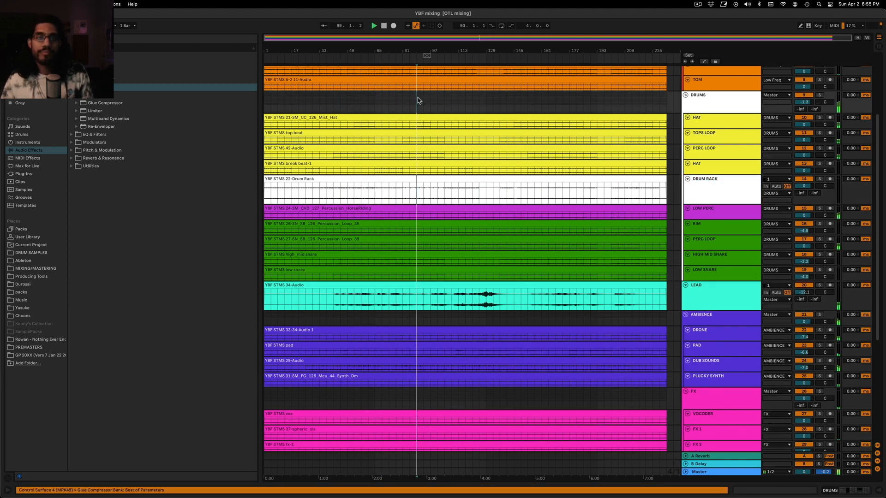
{"action": "scroll", "coordinate": [494, 257], "scroll_direction": "down", "scroll_amount": 5}
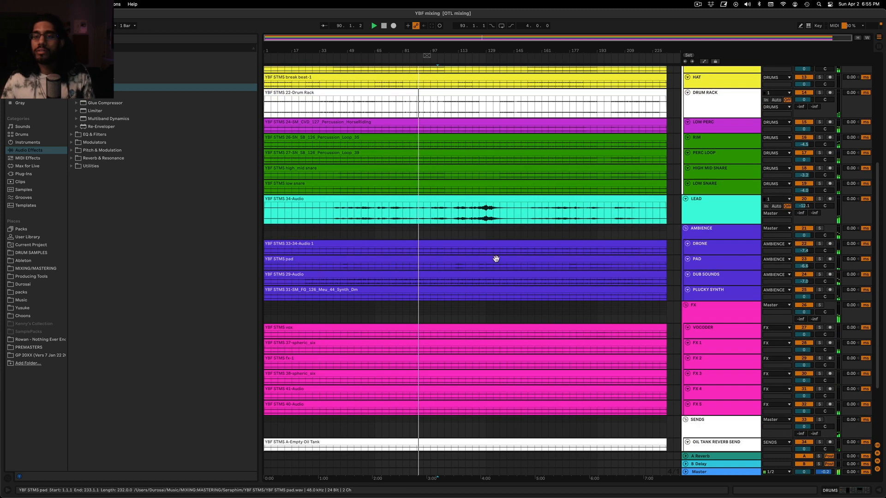
{"action": "left_click", "coordinate": [819, 160]}
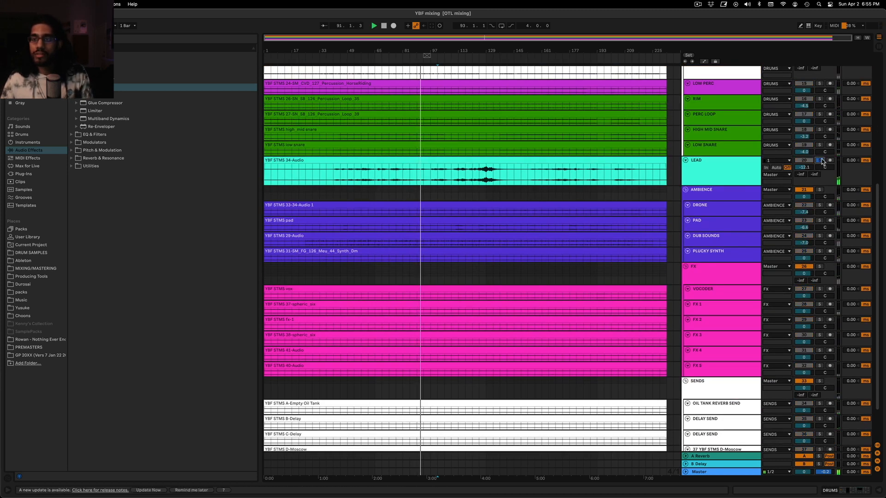
{"action": "key", "text": "space"}
{"action": "left_click", "coordinate": [741, 174]}
{"action": "scroll", "coordinate": [735, 180], "scroll_direction": "up", "scroll_amount": 5}
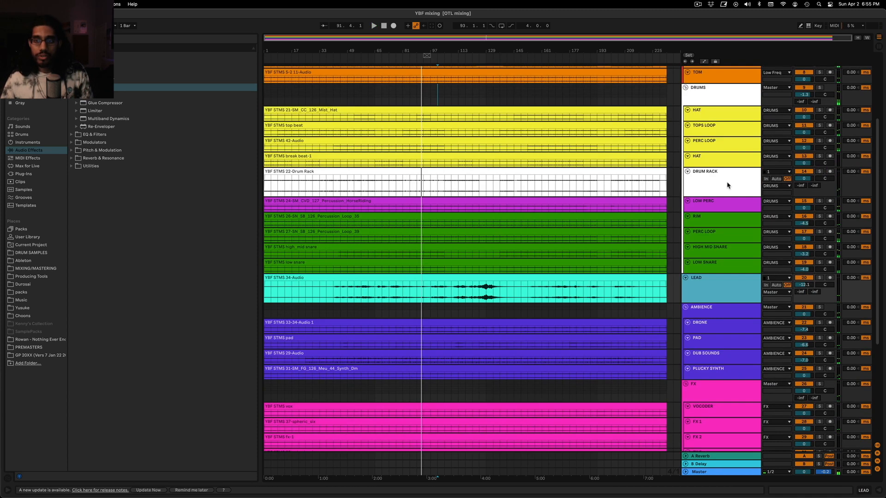
{"action": "left_click", "coordinate": [726, 187]}
{"action": "scroll", "coordinate": [725, 268], "scroll_direction": "down", "scroll_amount": 1}
{"action": "left_click", "coordinate": [726, 271]}
{"action": "left_click", "coordinate": [719, 172]}
{"action": "left_click", "coordinate": [719, 254]}
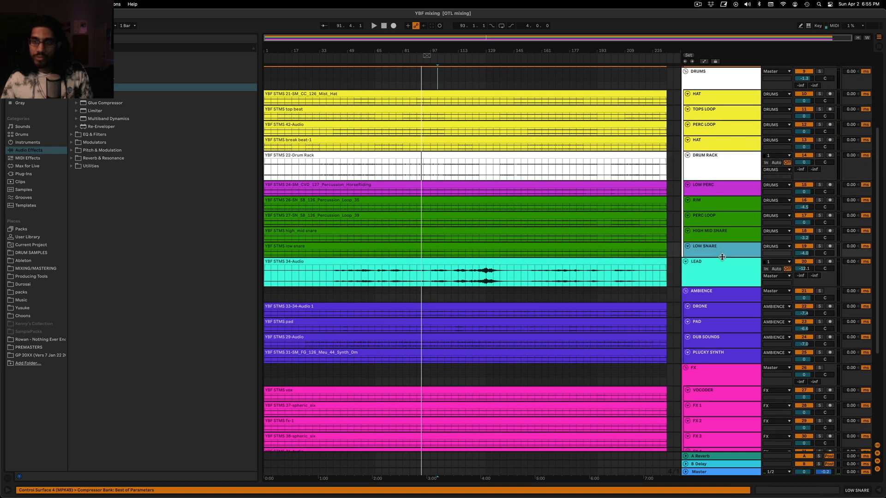
{"action": "left_click", "coordinate": [714, 177]}
{"action": "left_click", "coordinate": [715, 310]}
{"action": "left_click", "coordinate": [712, 266]}
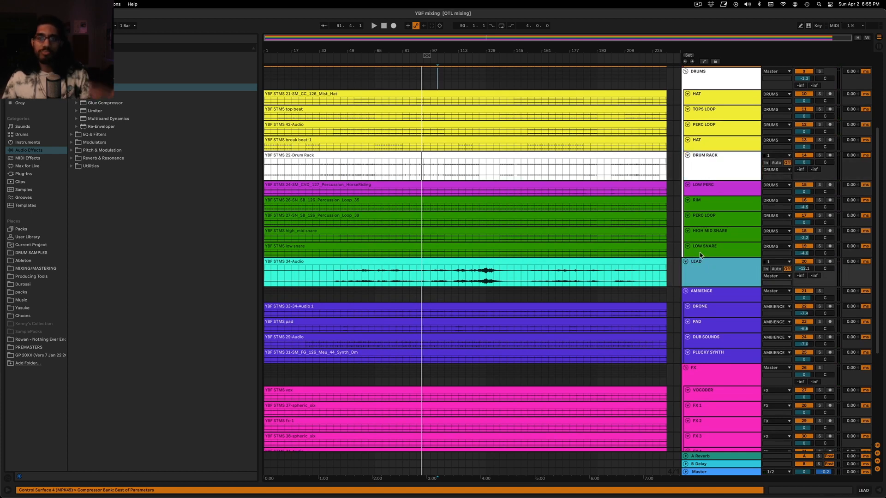
{"action": "scroll", "coordinate": [701, 256], "scroll_direction": "up", "scroll_amount": 1}
{"action": "left_click", "coordinate": [698, 171]}
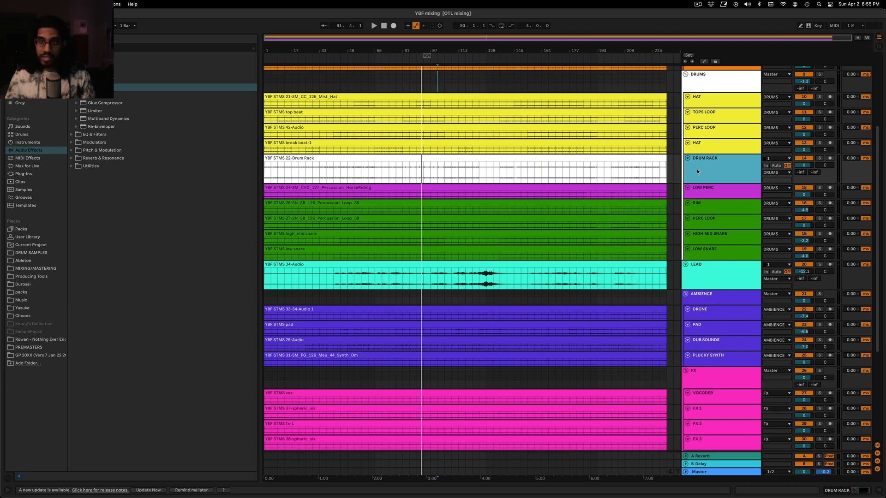
Display the DRUM RACK device chain and copy its sidechained Compressor
{"action": "scroll", "coordinate": [733, 172], "scroll_direction": "up", "scroll_amount": 2}
{"action": "left_click", "coordinate": [739, 121]}
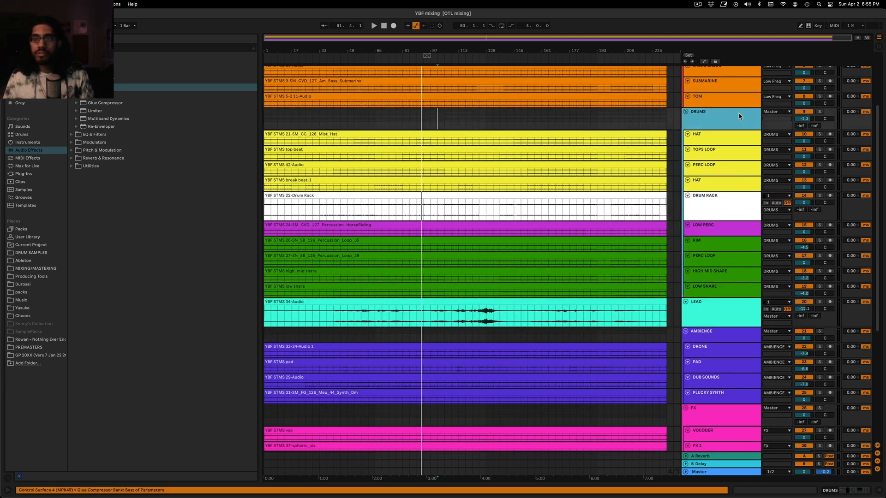
{"action": "scroll", "coordinate": [740, 117], "scroll_direction": "up", "scroll_amount": 2}
{"action": "scroll", "coordinate": [717, 185], "scroll_direction": "down", "scroll_amount": 2}
{"action": "left_click", "coordinate": [717, 197]}
{"action": "double_click", "coordinate": [711, 204]}
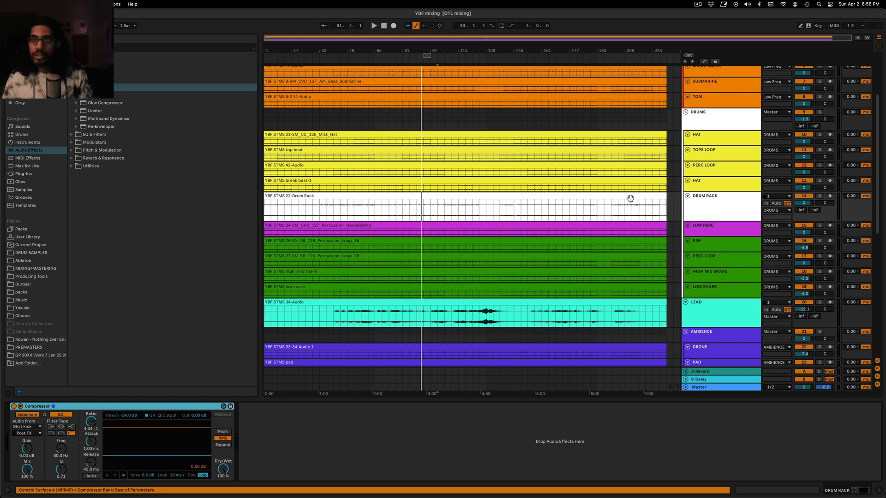
Group the tracks MICRO BASS 1 through SUBMARINE and name the group Bass
{"action": "scroll", "coordinate": [630, 199], "scroll_direction": "up", "scroll_amount": 5}
{"action": "left_click", "coordinate": [724, 123]}
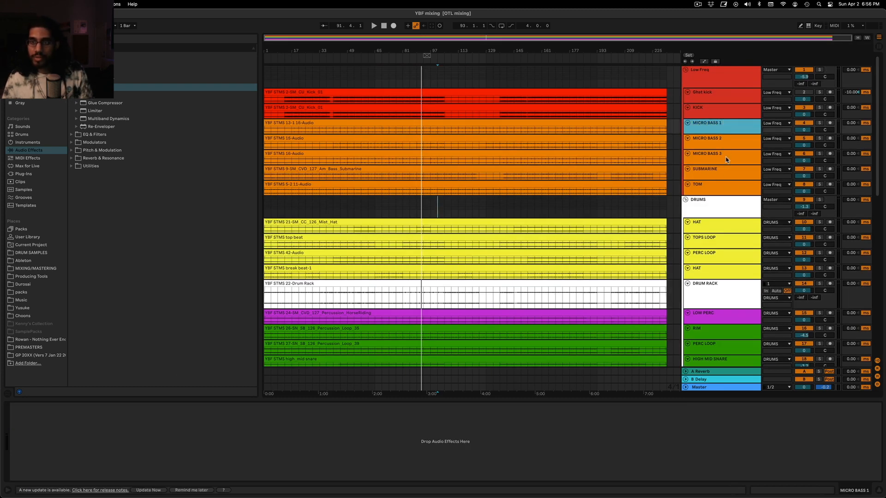
{"action": "left_click", "coordinate": [722, 186], "text": "shift"}
{"action": "left_click", "coordinate": [722, 175], "text": "shift"}
{"action": "key", "text": "super+g"}
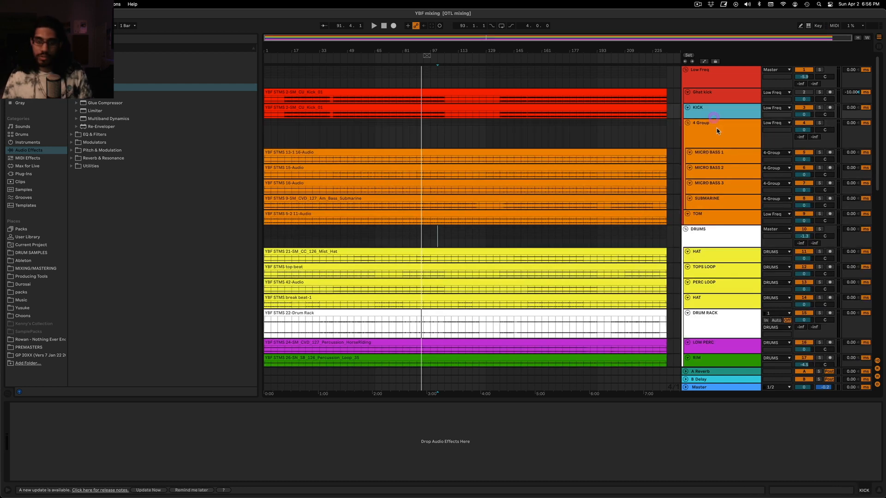
{"action": "key", "text": "super+r"}
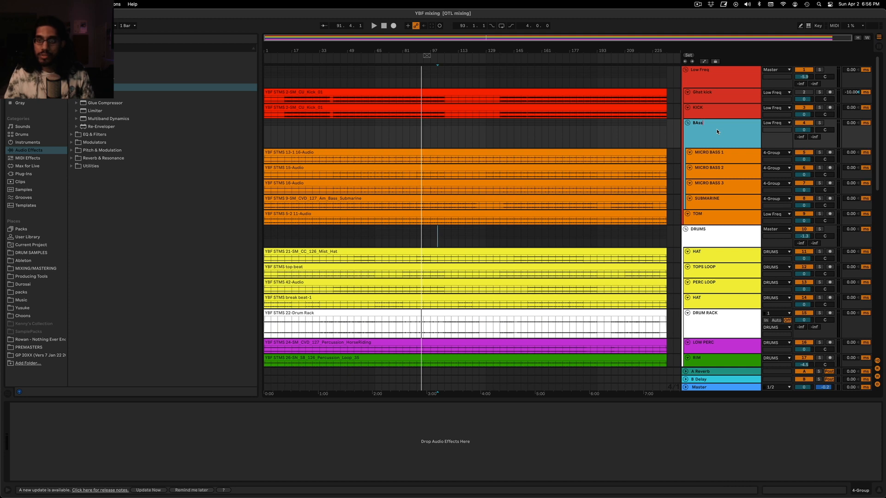
{"action": "type", "text": "ass"}
{"action": "key", "text": "Return"}
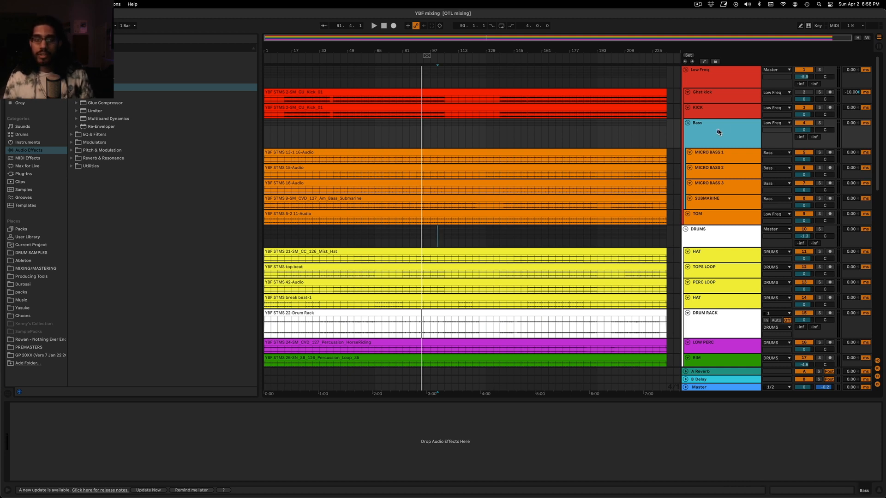
Paste the copied sidechained Compressor onto the Bass group
{"action": "left_click", "coordinate": [278, 391]}
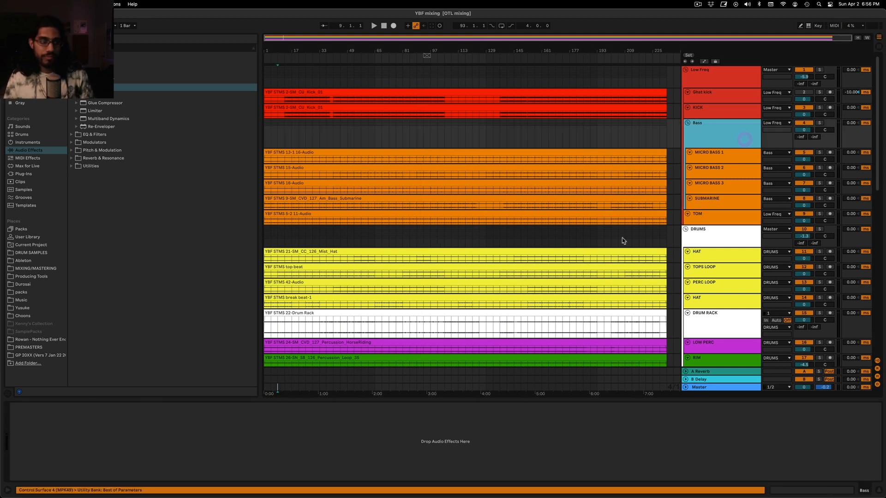
{"action": "left_click", "coordinate": [236, 443]}
{"action": "key", "text": "super+v"}
Play the song from bar 37 with the Bass group soloed to hear its ducking
{"action": "left_click", "coordinate": [324, 126]}
{"action": "key", "text": "space"}
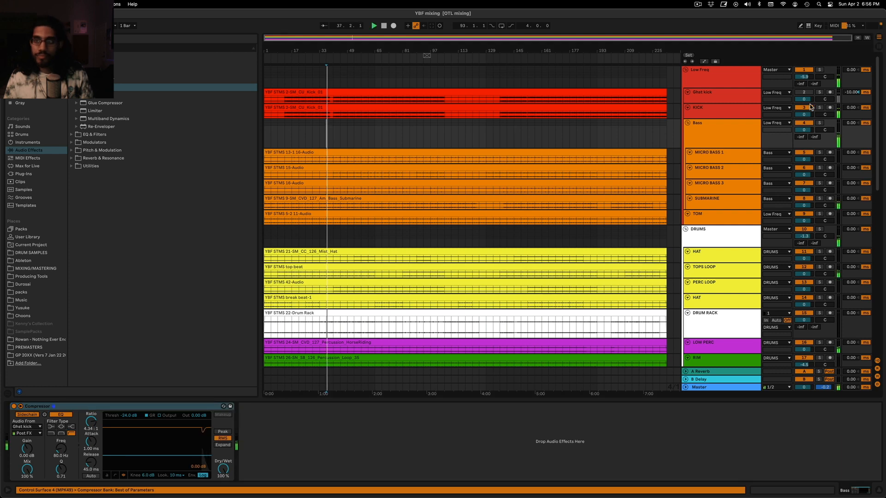
{"action": "left_click", "coordinate": [819, 122]}
{"action": "left_click", "coordinate": [729, 132]}
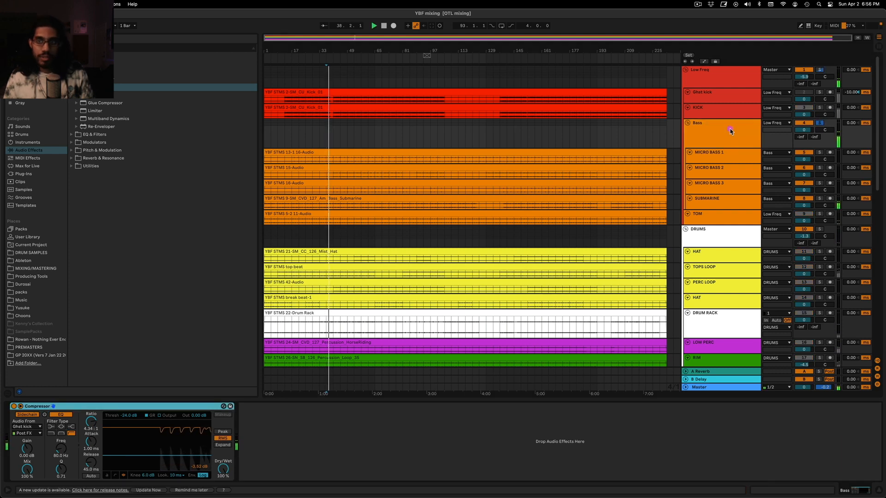
{"action": "left_click", "coordinate": [729, 131]}
{"action": "left_click", "coordinate": [722, 151]}
{"action": "left_click", "coordinate": [724, 142]}
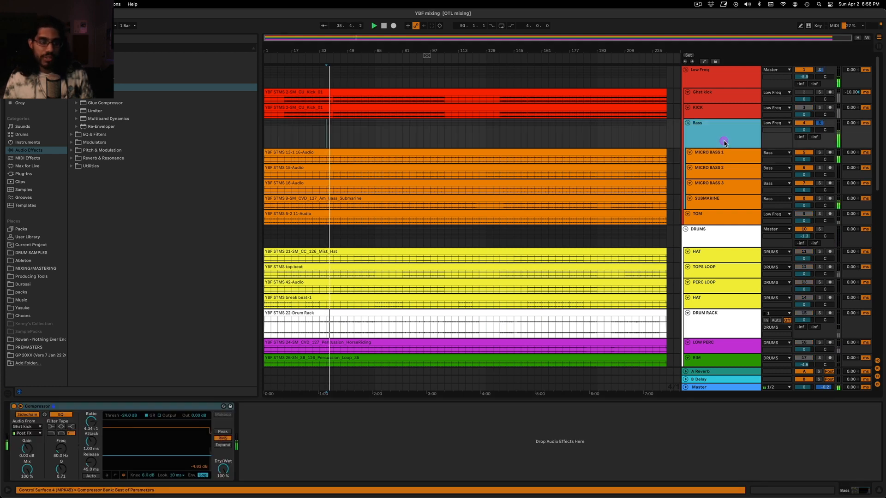
Switch the Bass Compressor to its compact meter view and set the threshold to -24.7 dB during playback
{"action": "left_click", "coordinate": [116, 476]}
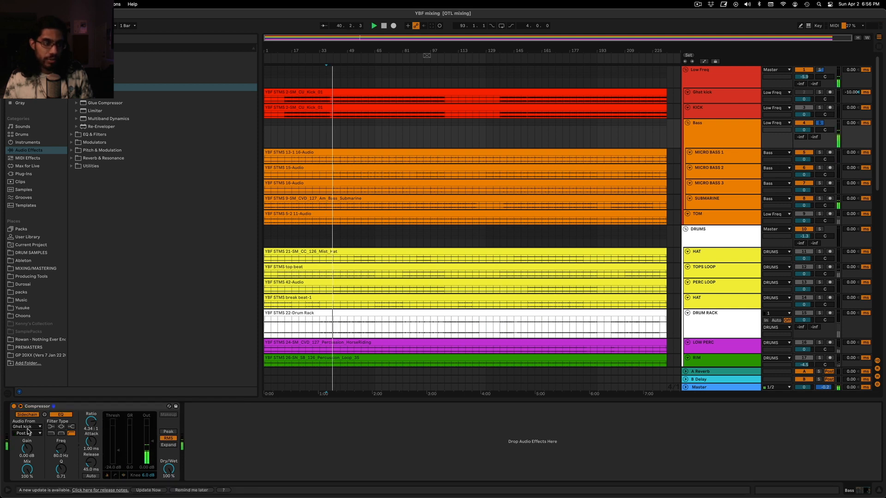
{"action": "left_click", "coordinate": [347, 141]}
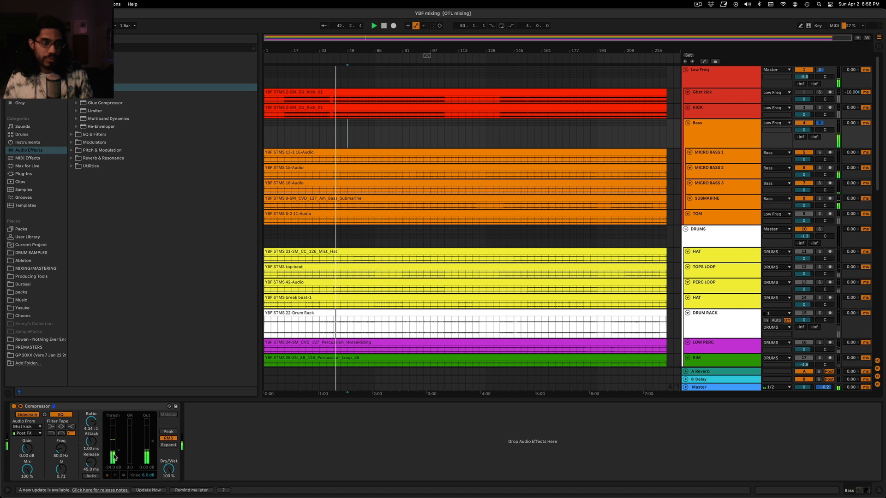
{"action": "left_click_drag", "start_coordinate": [115, 458], "coordinate": [115, 453]}
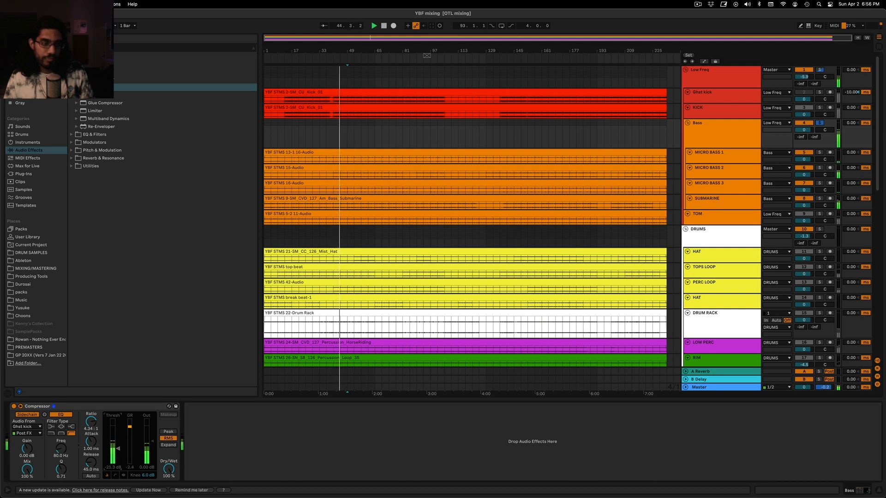
{"action": "left_click_drag", "start_coordinate": [115, 453], "coordinate": [115, 458]}
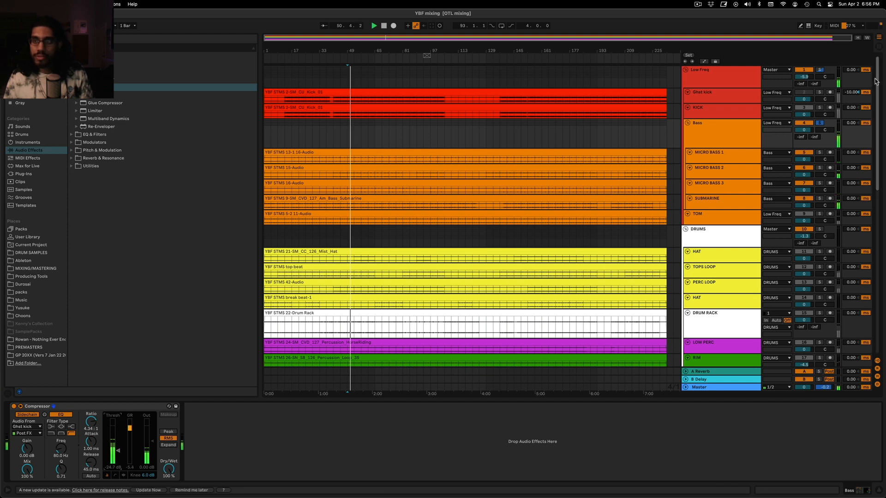
Unsolo the Bass group and audition the full mix from bar 49
{"action": "left_click", "coordinate": [820, 124]}
{"action": "key", "text": "space"}
{"action": "key", "text": "space"}
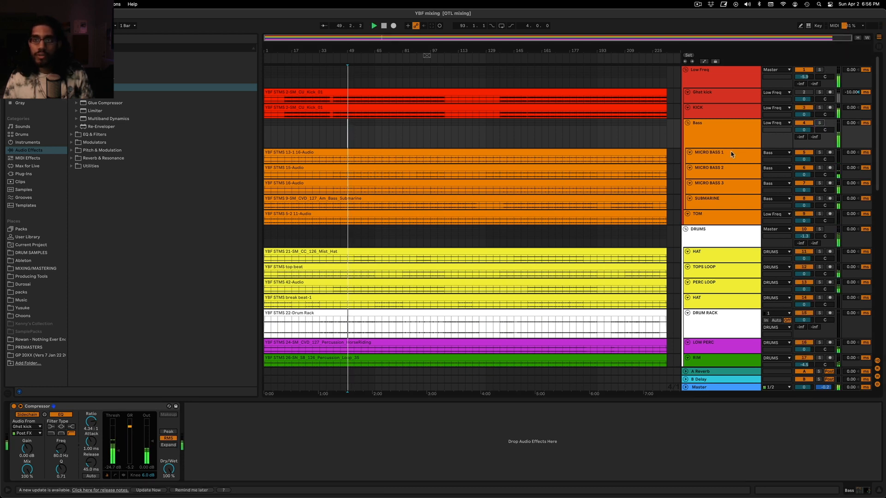
{"action": "key", "text": "space"}
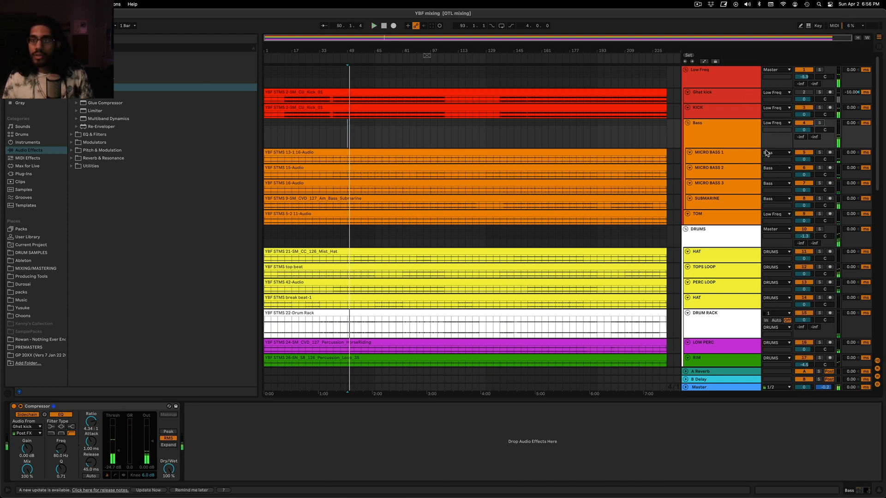
Copy the Bass group's sidechained Compressor onto the LEAD track
{"action": "left_click", "coordinate": [738, 138]}
{"action": "scroll", "coordinate": [735, 138], "scroll_direction": "down", "scroll_amount": 2}
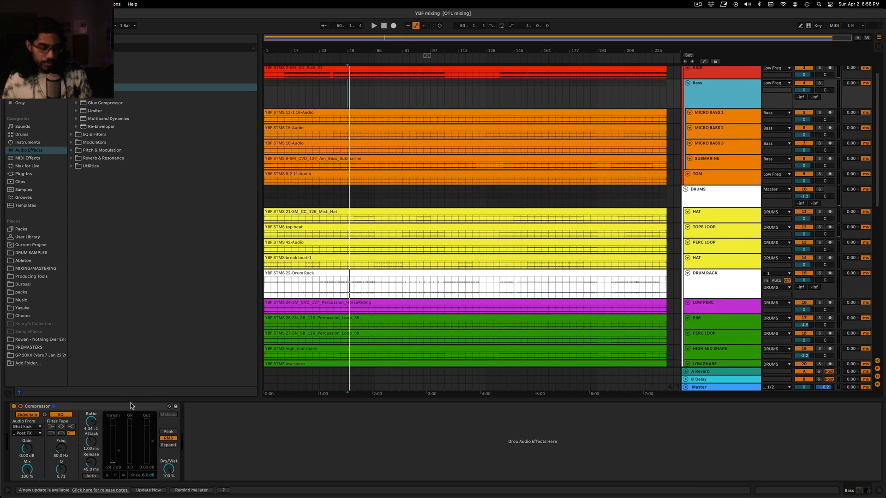
{"action": "scroll", "coordinate": [658, 206], "scroll_direction": "down", "scroll_amount": 10}
{"action": "left_click", "coordinate": [657, 206]}
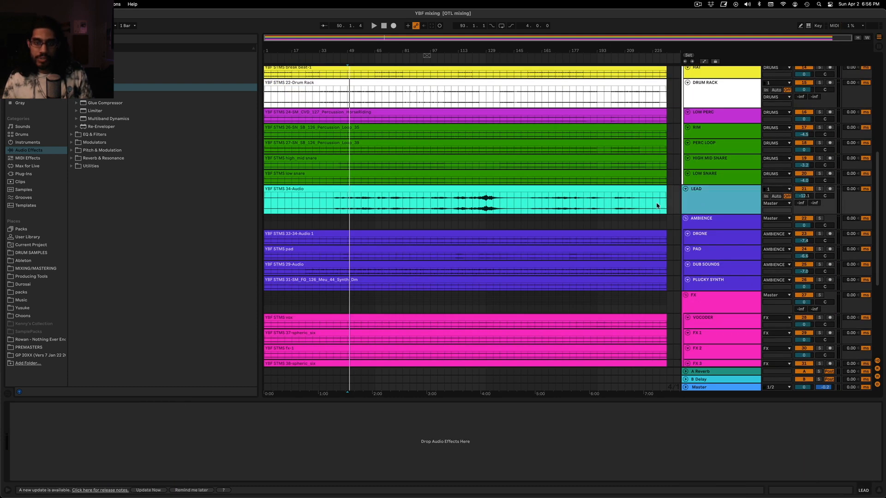
{"action": "left_click", "coordinate": [486, 208]}
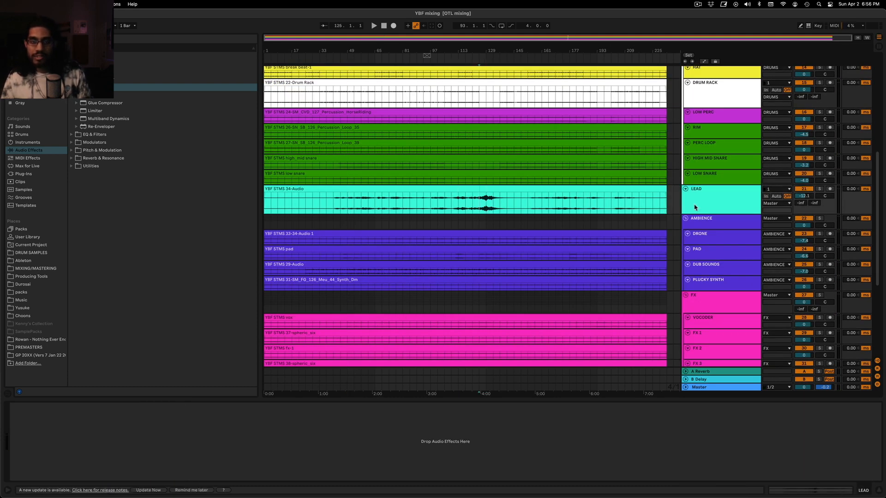
{"action": "left_click", "coordinate": [360, 202]}
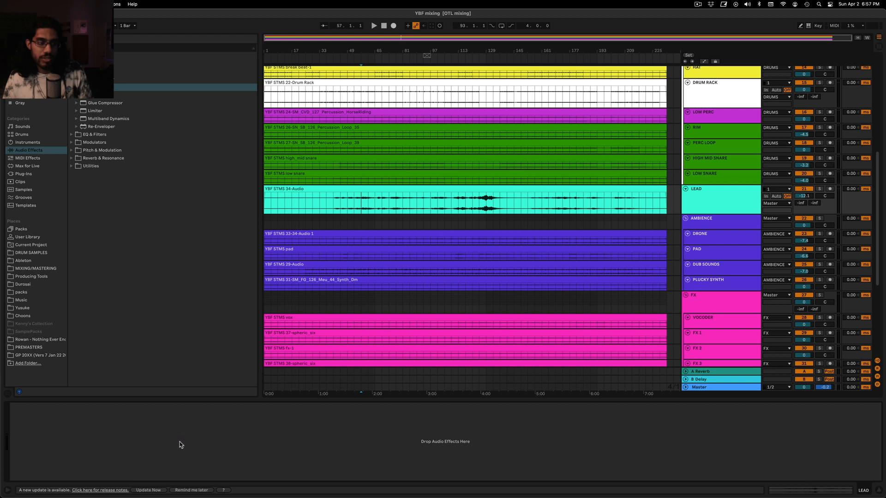
{"action": "key", "text": "super+v"}
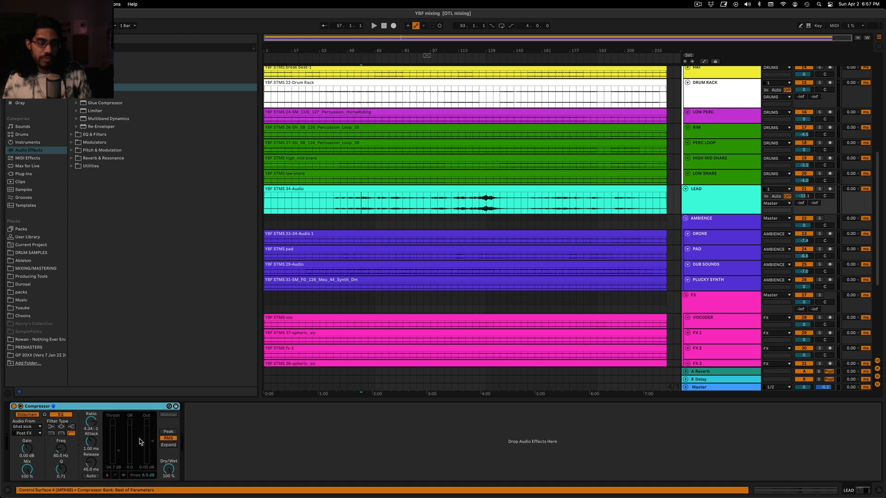
{"action": "left_click", "coordinate": [722, 197]}
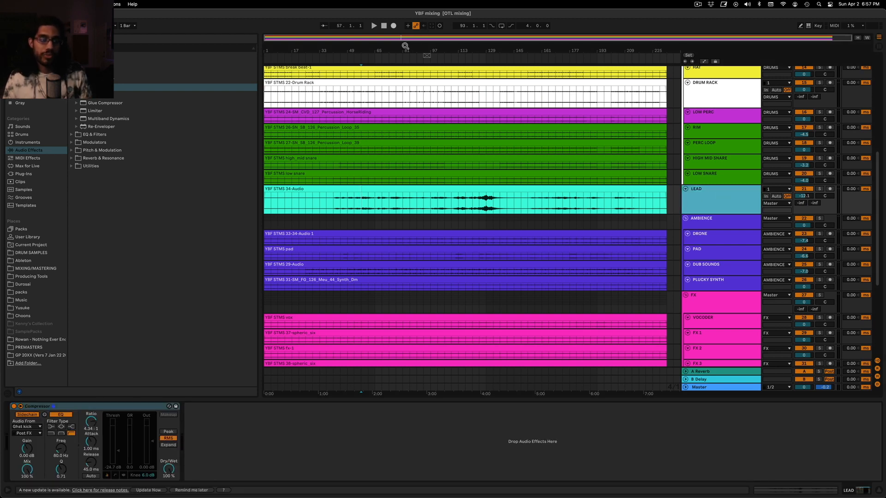
Solo the LEAD track and play it from around bar 59 to hear its ducking
{"action": "left_click_drag", "start_coordinate": [403, 37], "coordinate": [402, 76]}
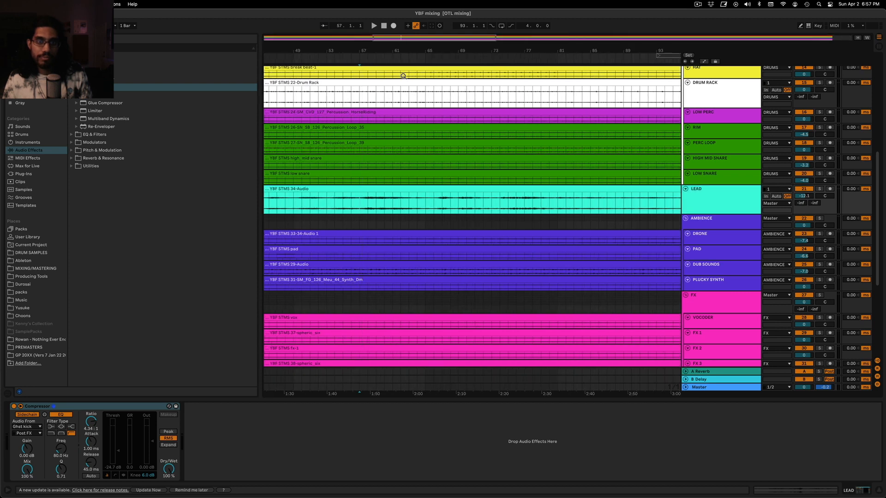
{"action": "left_click", "coordinate": [376, 201]}
{"action": "key", "text": "space"}
{"action": "left_click", "coordinate": [819, 189]}
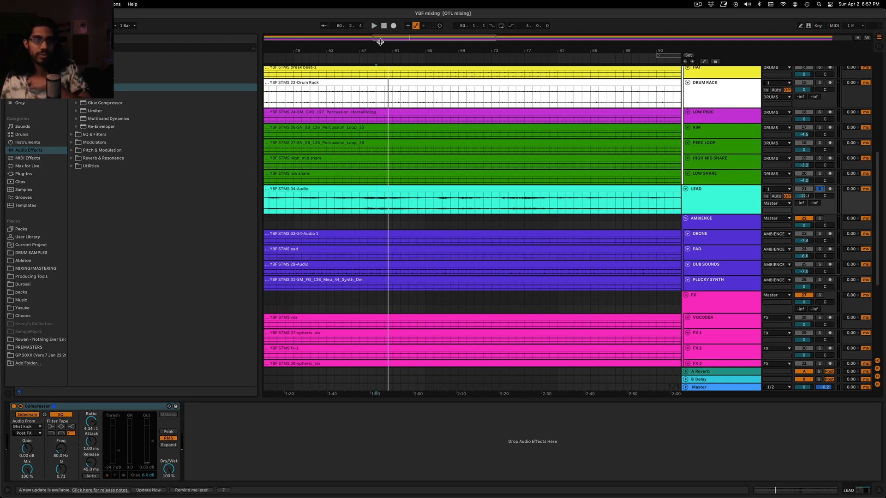
Turn off the sidechain EQ filter in the LEAD track's Compressor
{"action": "left_click_drag", "start_coordinate": [434, 38], "coordinate": [427, 55]}
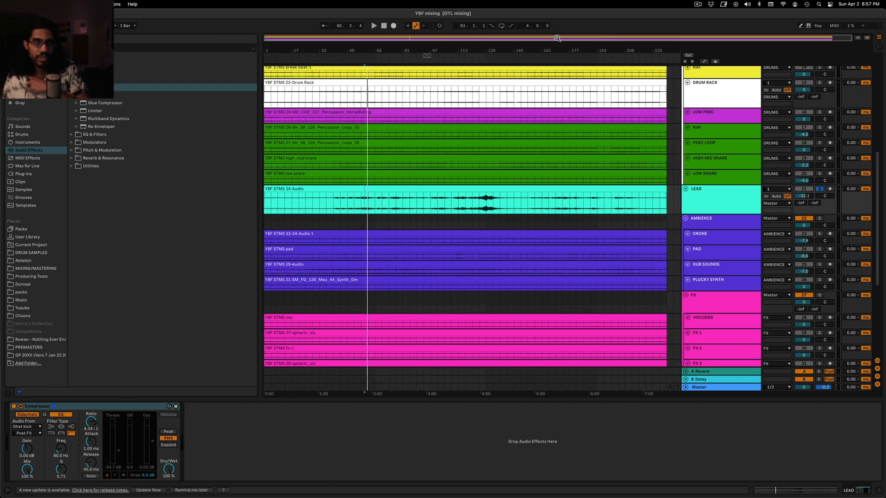
{"action": "left_click_drag", "start_coordinate": [424, 37], "coordinate": [369, 39]}
{"action": "left_click", "coordinate": [60, 415]}
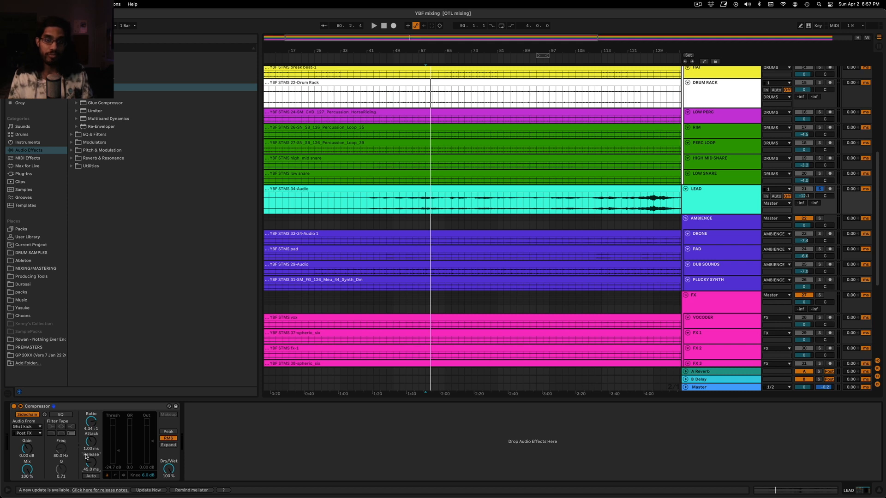
{"action": "left_click", "coordinate": [106, 405]}
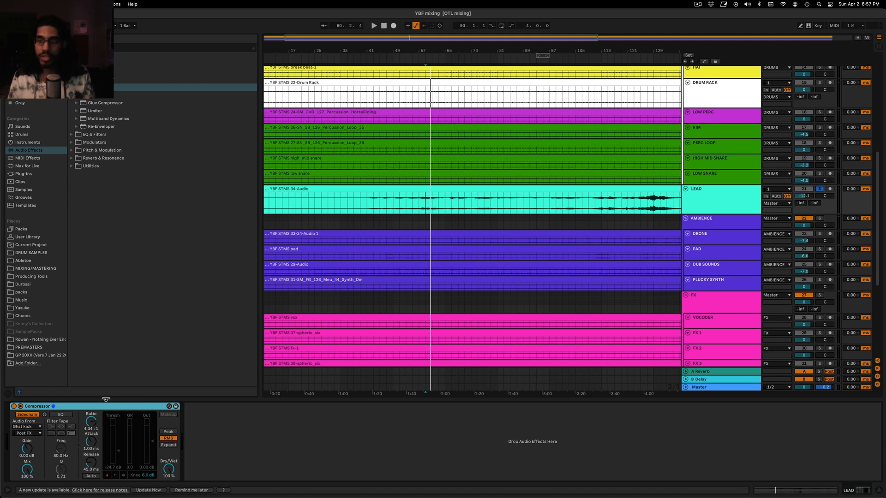
Unsolo LEAD and set its Compressor threshold to -20.7 dB while the full mix plays from bar 59
{"action": "left_click", "coordinate": [422, 213]}
{"action": "key", "text": "space"}
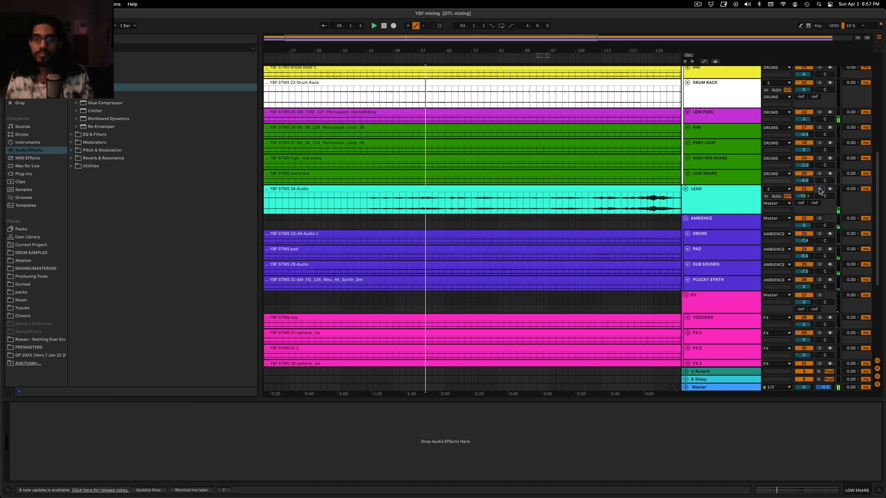
{"action": "left_click", "coordinate": [423, 211]}
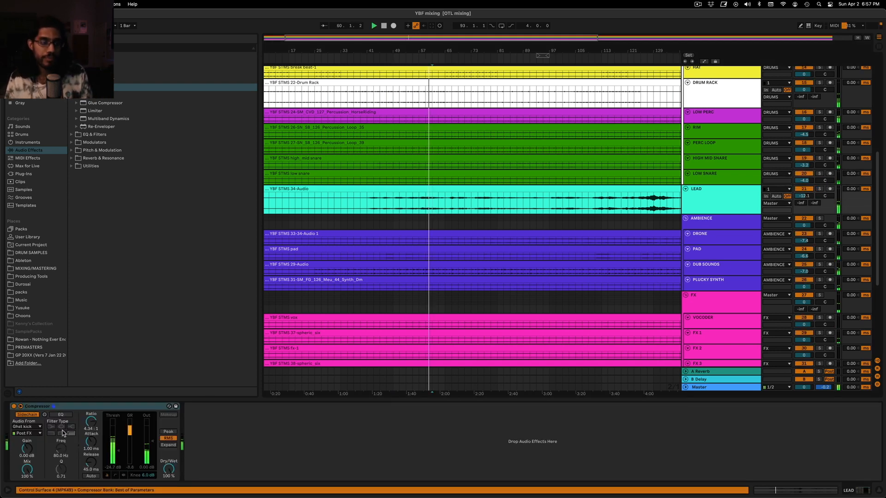
{"action": "left_click_drag", "start_coordinate": [119, 450], "coordinate": [118, 447]}
Turn off the sidechain EQ filter in the Bass group's Compressor and raise its threshold slightly during playback
{"action": "scroll", "coordinate": [540, 255], "scroll_direction": "up", "scroll_amount": 8}
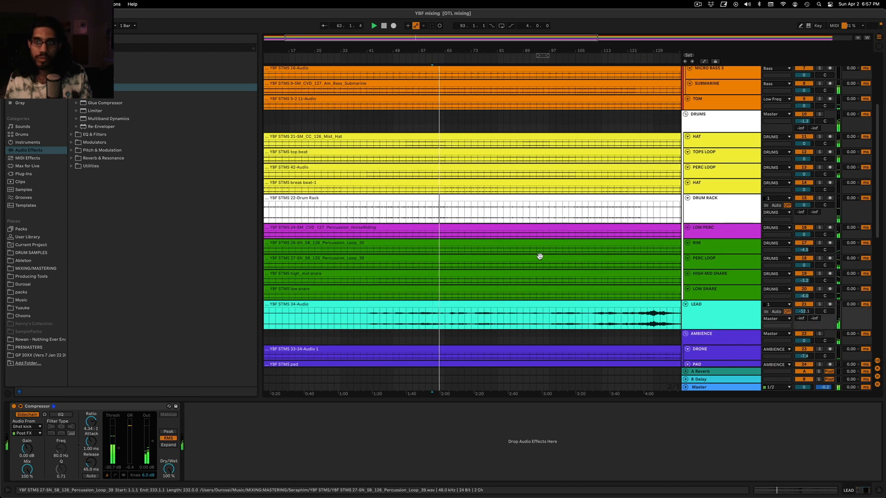
{"action": "left_click", "coordinate": [730, 127]}
{"action": "left_click", "coordinate": [741, 113]}
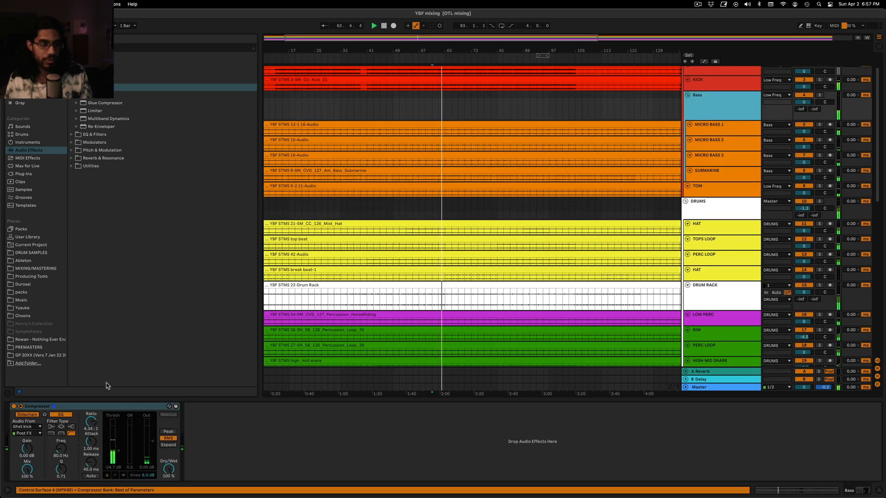
{"action": "left_click", "coordinate": [54, 416]}
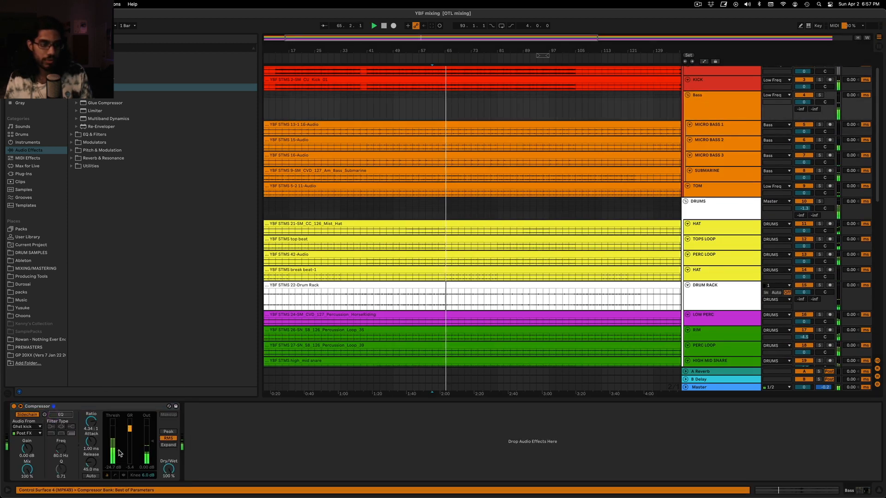
Listen to the full mix while checking the track levels and the KICK and LEAD device chains
{"action": "scroll", "coordinate": [627, 227], "scroll_direction": "down", "scroll_amount": 5}
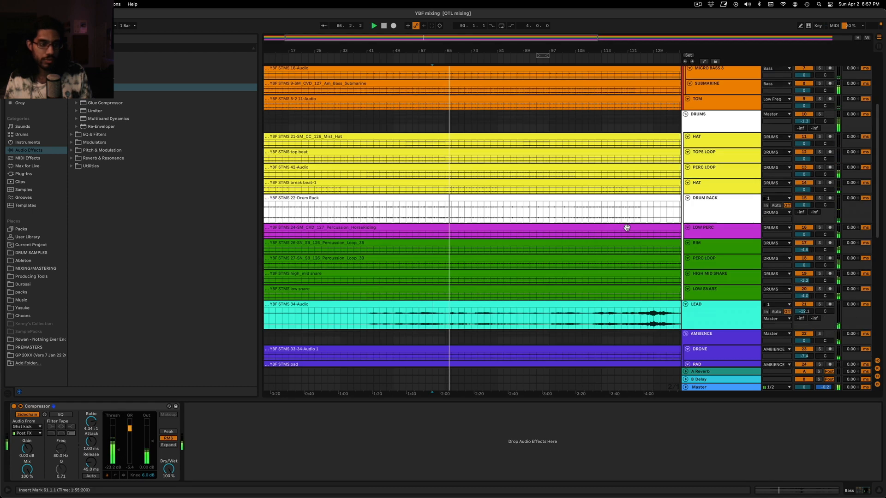
{"action": "scroll", "coordinate": [653, 224], "scroll_direction": "down", "scroll_amount": 4}
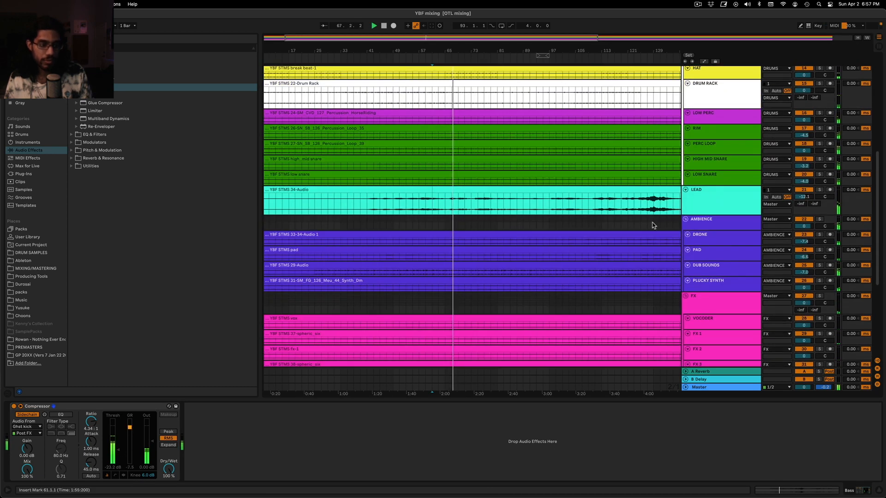
{"action": "scroll", "coordinate": [653, 225], "scroll_direction": "up", "scroll_amount": 10}
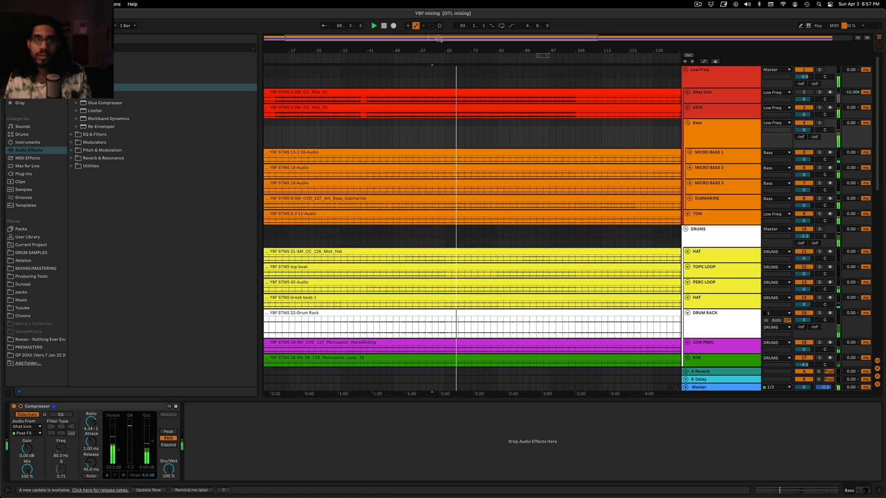
{"action": "left_click_drag", "start_coordinate": [438, 39], "coordinate": [438, 14]}
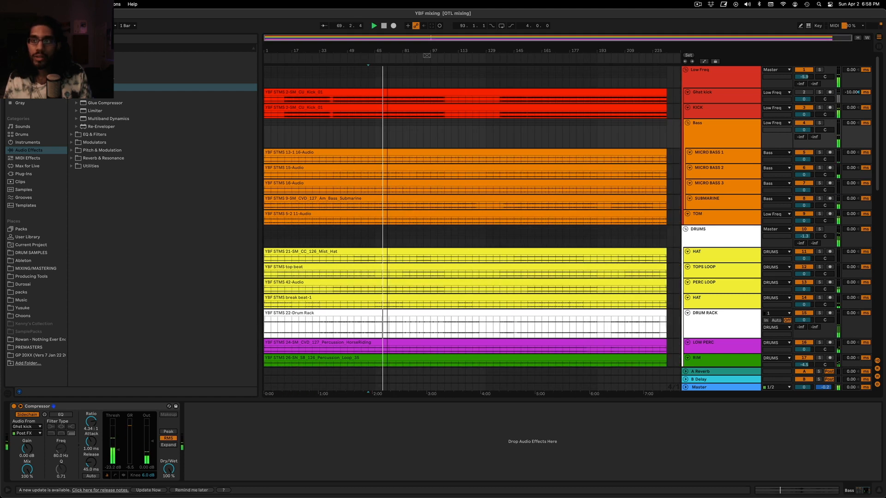
{"action": "left_click", "coordinate": [731, 111]}
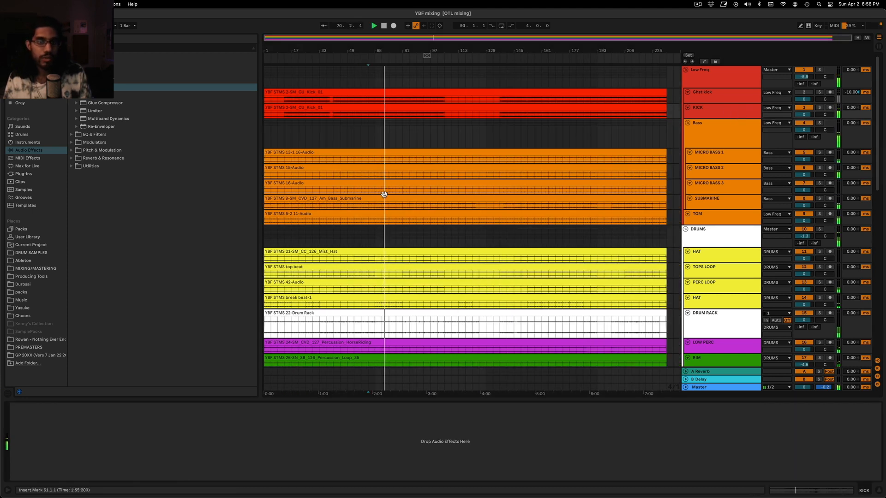
{"action": "scroll", "coordinate": [727, 231], "scroll_direction": "down", "scroll_amount": 6}
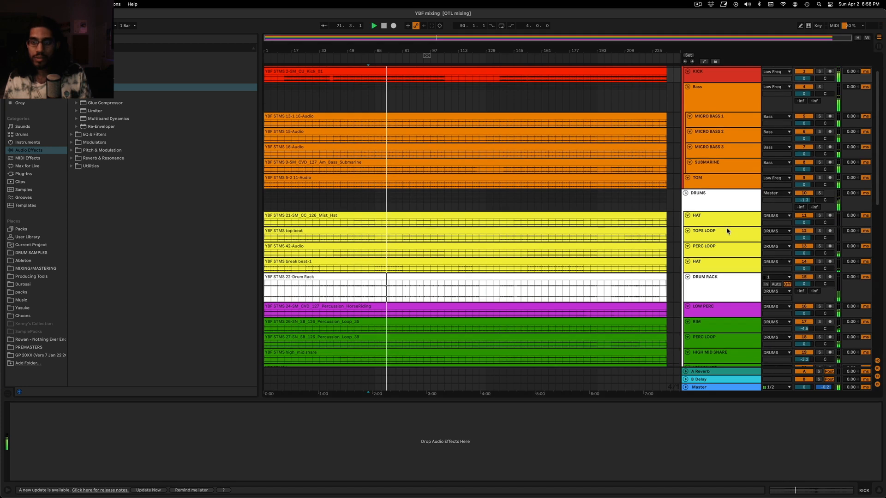
{"action": "scroll", "coordinate": [727, 232], "scroll_direction": "down", "scroll_amount": 5}
{"action": "left_click", "coordinate": [713, 178]}
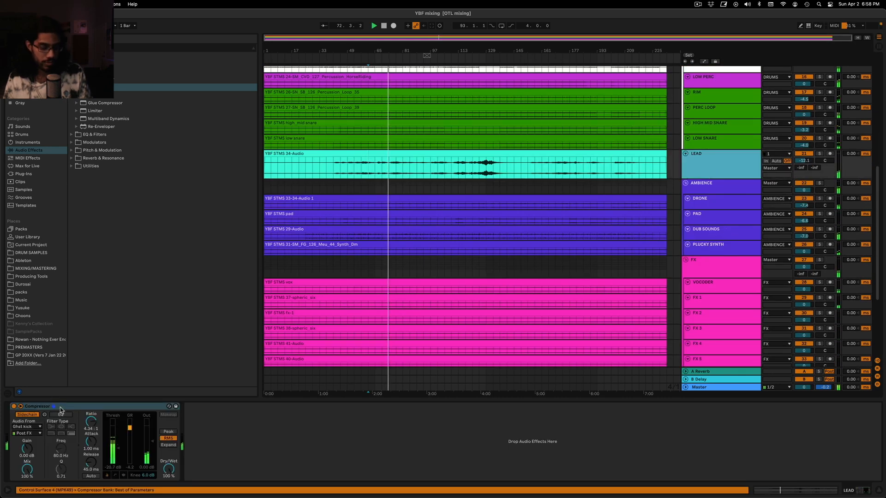
{"action": "scroll", "coordinate": [712, 281], "scroll_direction": "down", "scroll_amount": 3}
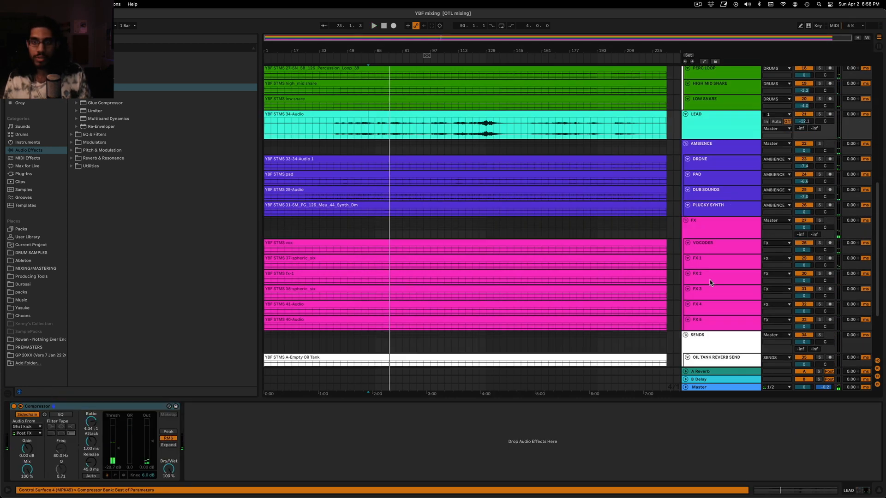
Set the VOCODER track's volume to -6.0 dB
{"action": "left_click", "coordinate": [727, 231]}
{"action": "left_click", "coordinate": [802, 228]}
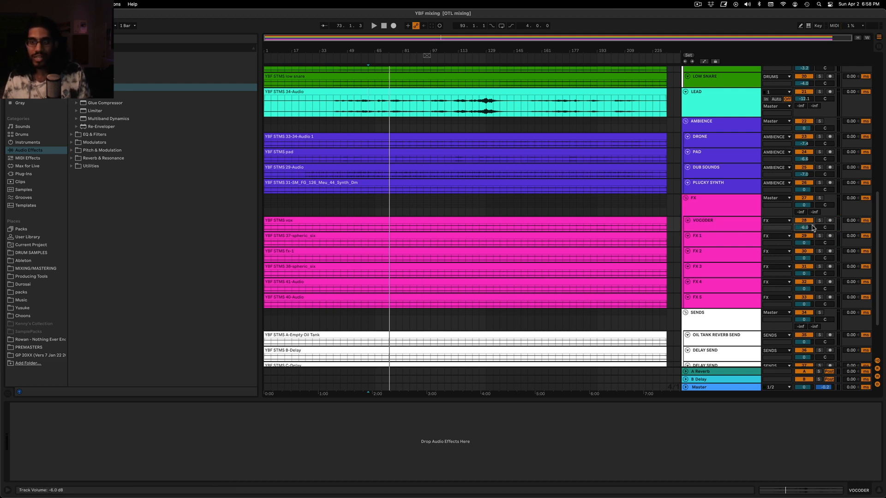
{"action": "left_click", "coordinate": [752, 225]}
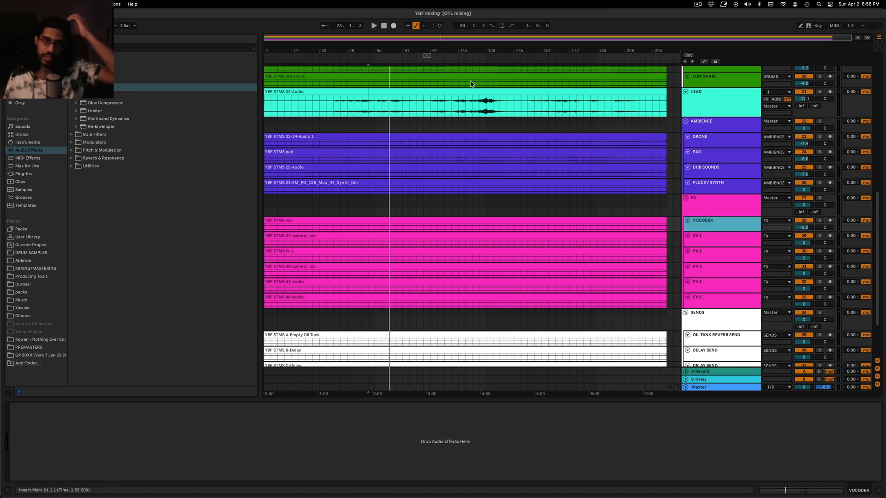
Enlarge the VOCODER lane to inspect its waveform and audition the track soloed from bar 71
{"action": "left_click_drag", "start_coordinate": [438, 36], "coordinate": [438, 50]}
{"action": "left_click", "coordinate": [382, 205]}
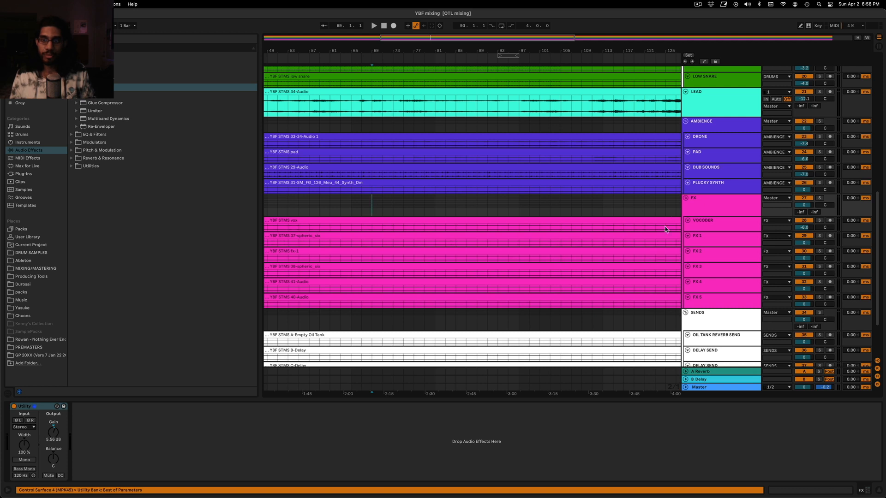
{"action": "left_click", "coordinate": [709, 227]}
{"action": "left_click_drag", "start_coordinate": [709, 231], "coordinate": [687, 266]}
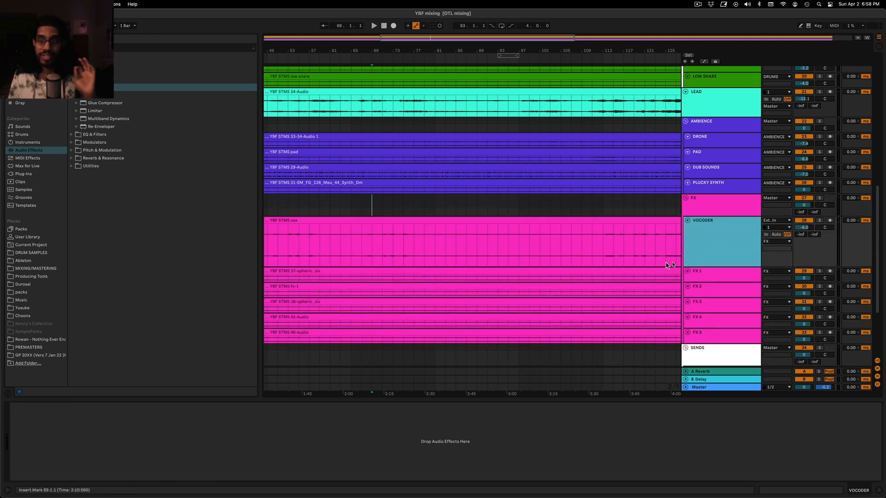
{"action": "left_click", "coordinate": [371, 249]}
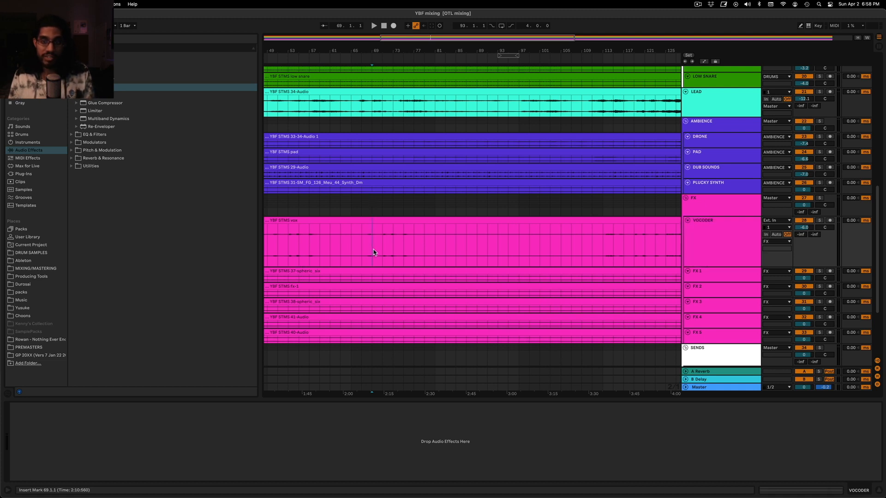
{"action": "key", "text": "space"}
{"action": "left_click", "coordinate": [818, 221]}
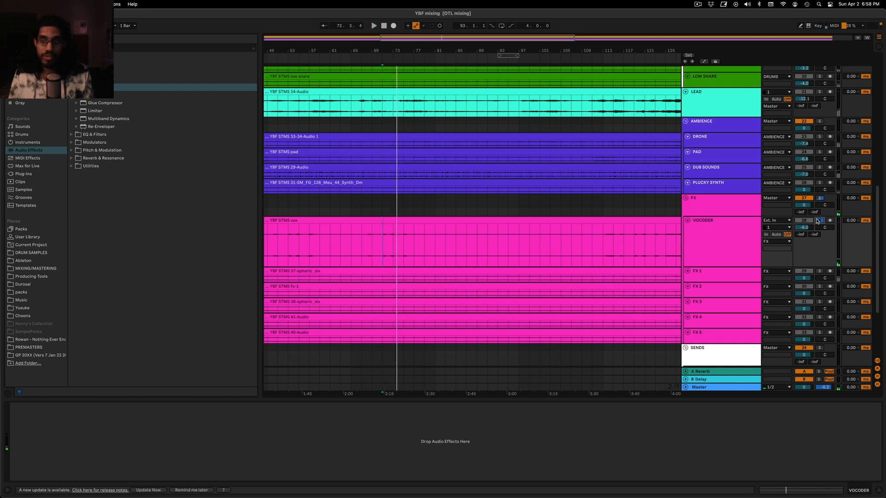
{"action": "key", "text": "space"}
{"action": "left_click", "coordinate": [819, 220]}
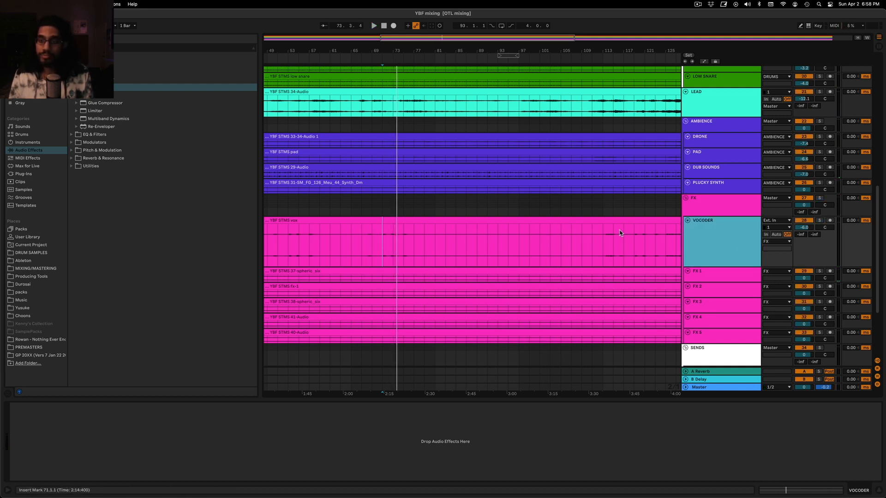
Set the VOCODER volume to -7.0 dB while the full mix plays and shrink its lane again
{"action": "key", "text": "space"}
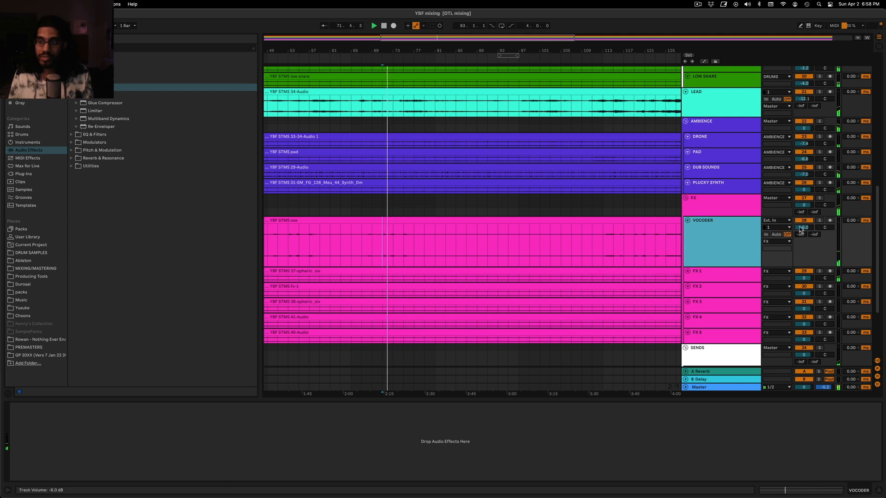
{"action": "left_click_drag", "start_coordinate": [799, 230], "coordinate": [799, 233]}
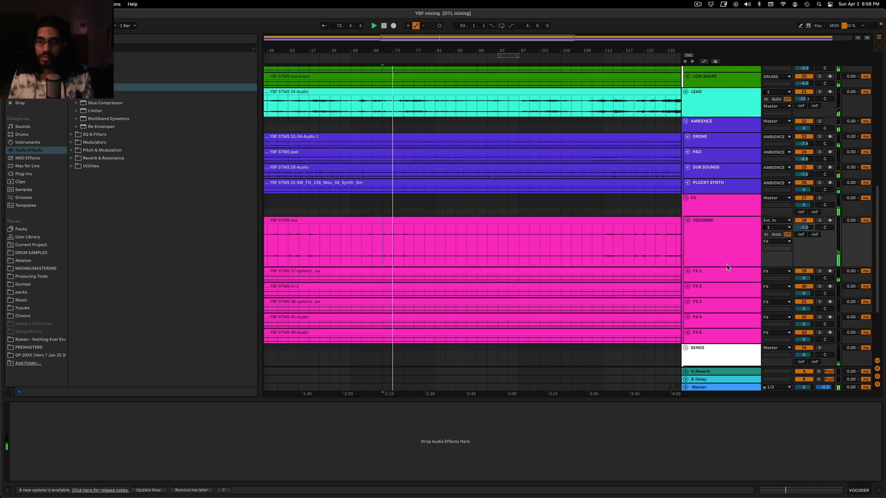
{"action": "left_click_drag", "start_coordinate": [732, 265], "coordinate": [726, 235]}
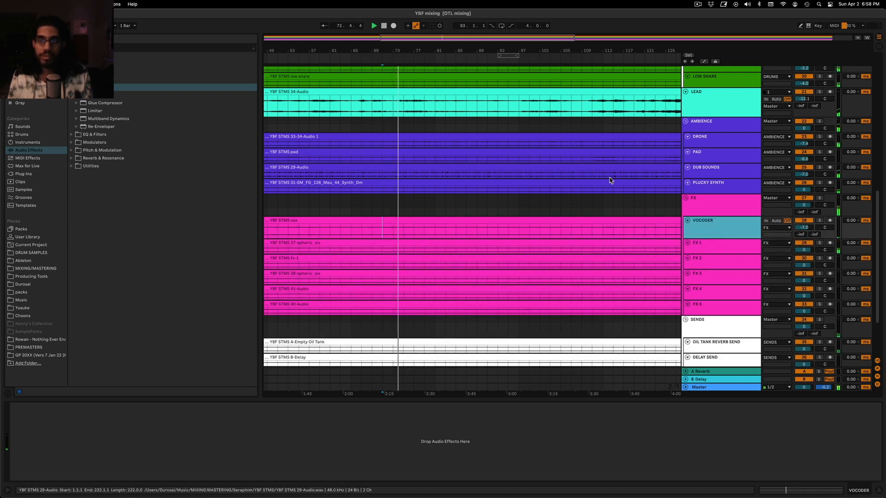
Copy LEAD's sidechained Compressor onto the DRONE track and audition DRONE soloed from bar 71
{"action": "left_click", "coordinate": [704, 126]}
{"action": "left_click", "coordinate": [713, 93]}
{"action": "key", "text": "space"}
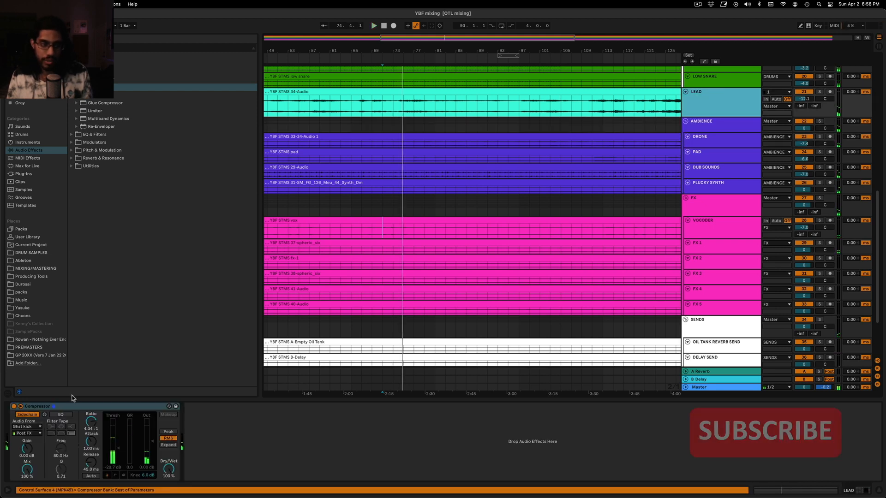
{"action": "left_click", "coordinate": [74, 406]}
{"action": "left_click", "coordinate": [721, 158]}
{"action": "left_click", "coordinate": [728, 143]}
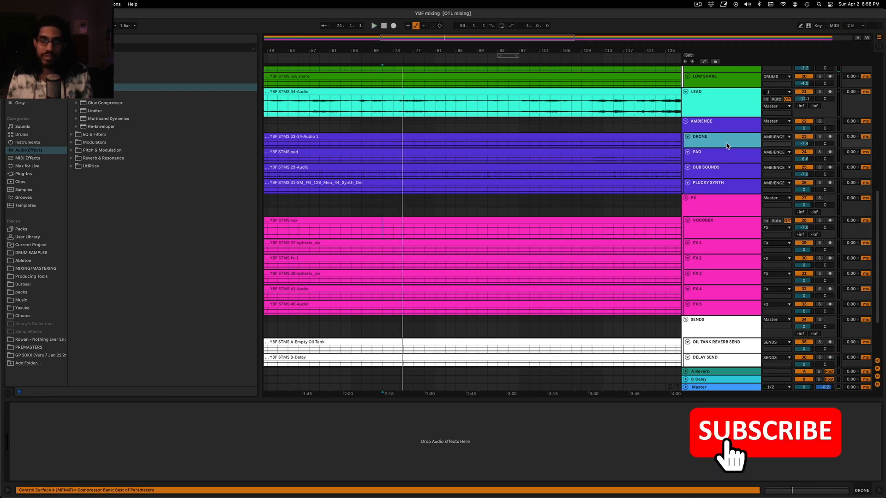
{"action": "left_click", "coordinate": [820, 137]}
{"action": "key", "text": "space"}
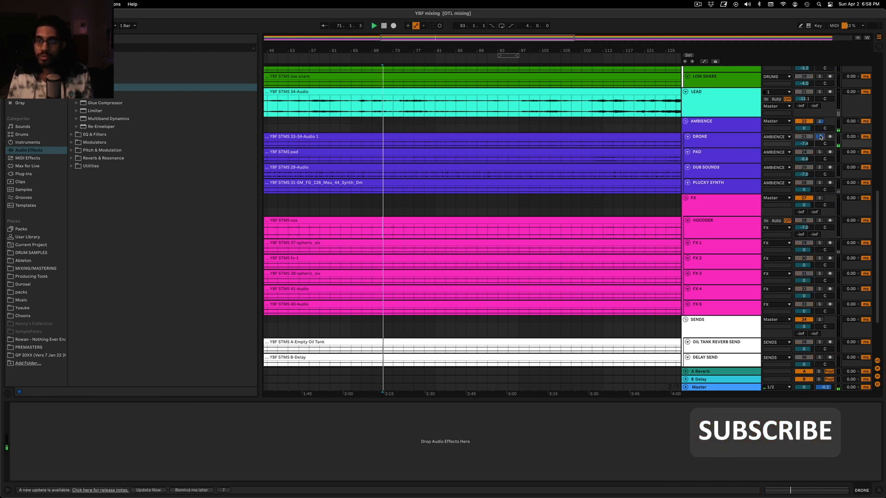
{"action": "key", "text": "super+v"}
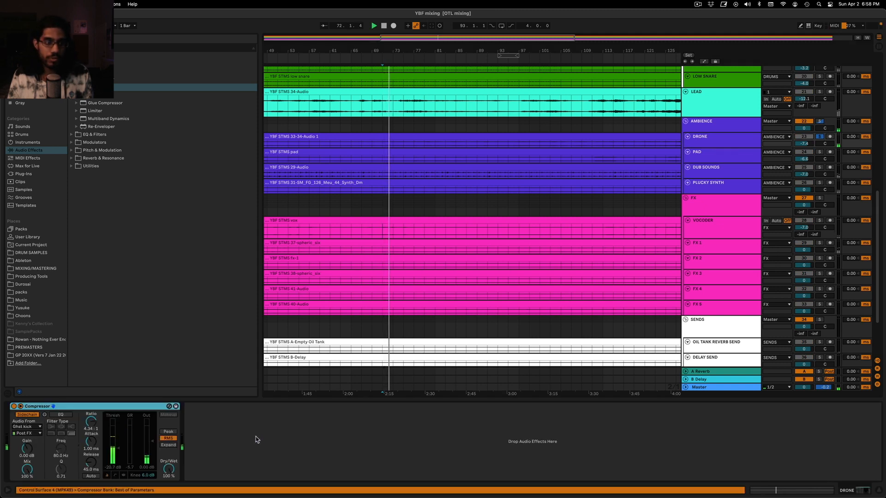
{"action": "left_click", "coordinate": [820, 137]}
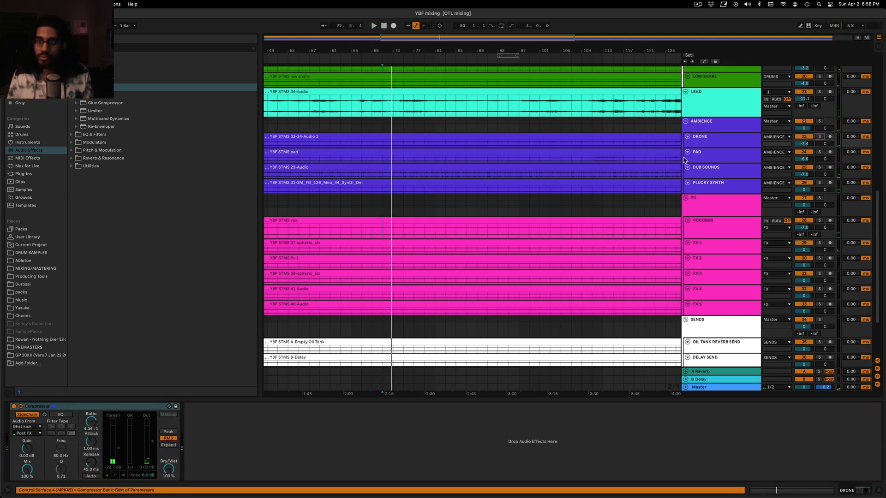
Paste the same sidechained Compressor onto the PAD track and play PAD soloed from bar 81
{"action": "left_click", "coordinate": [685, 158]}
{"action": "left_click", "coordinate": [820, 152]}
{"action": "key", "text": "space"}
{"action": "left_click", "coordinate": [719, 158]}
{"action": "left_click", "coordinate": [352, 439]}
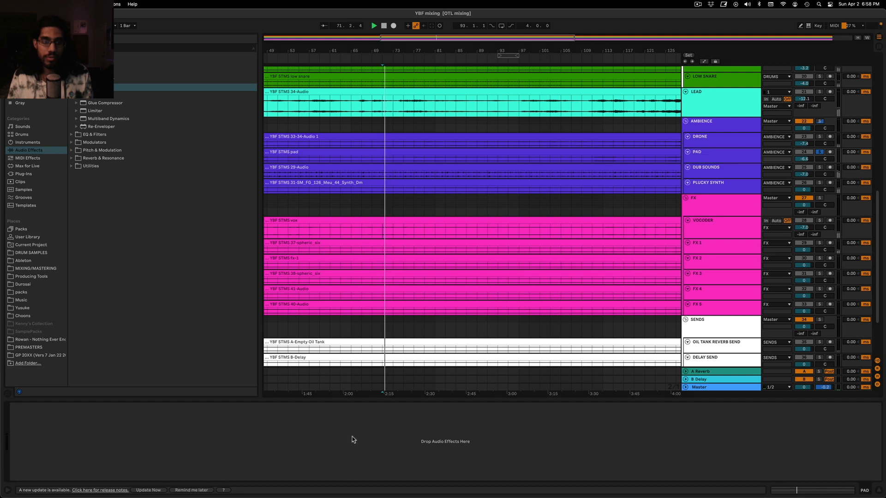
{"action": "key", "text": "super+v"}
{"action": "left_click", "coordinate": [436, 127]}
{"action": "key", "text": "space"}
{"action": "key", "text": "space"}
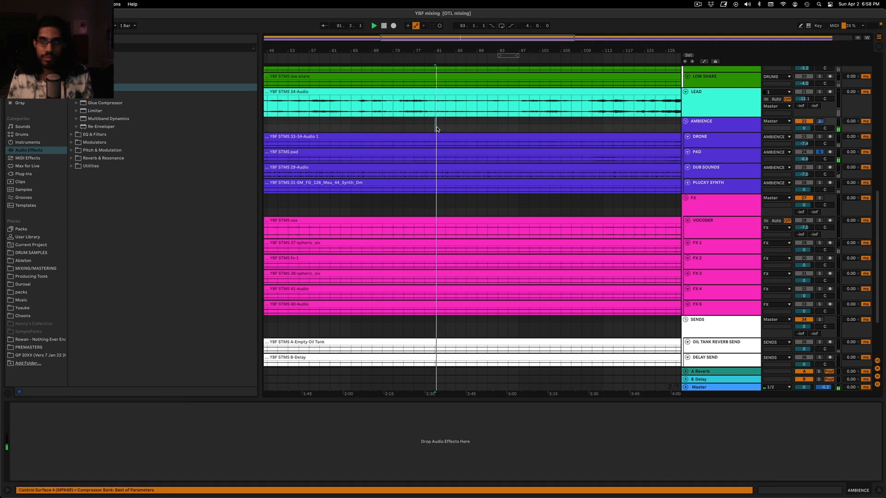
Take the PAD track out of solo and play its sidechained Compressor within the full mix
{"action": "left_click", "coordinate": [716, 158]}
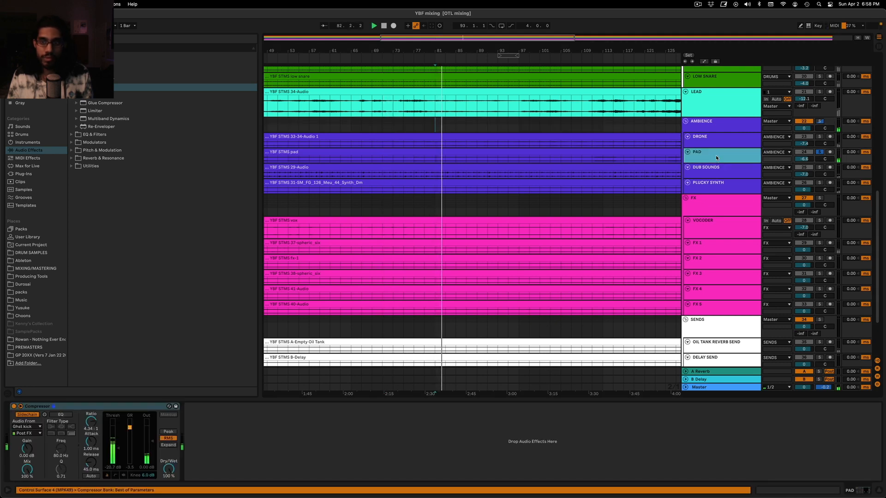
{"action": "left_click", "coordinate": [820, 153]}
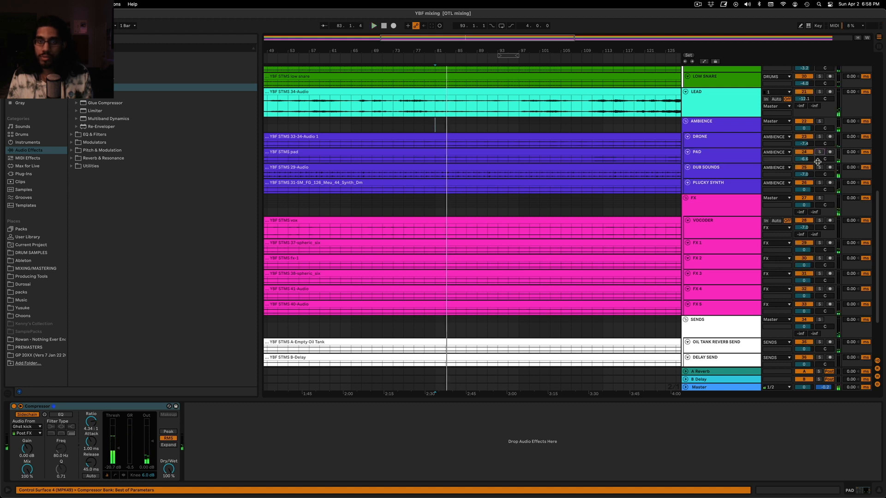
{"action": "key", "text": "space"}
{"action": "key", "text": "space"}
{"action": "left_click", "coordinate": [424, 126]}
{"action": "left_click_drag", "start_coordinate": [453, 41], "coordinate": [453, 19]}
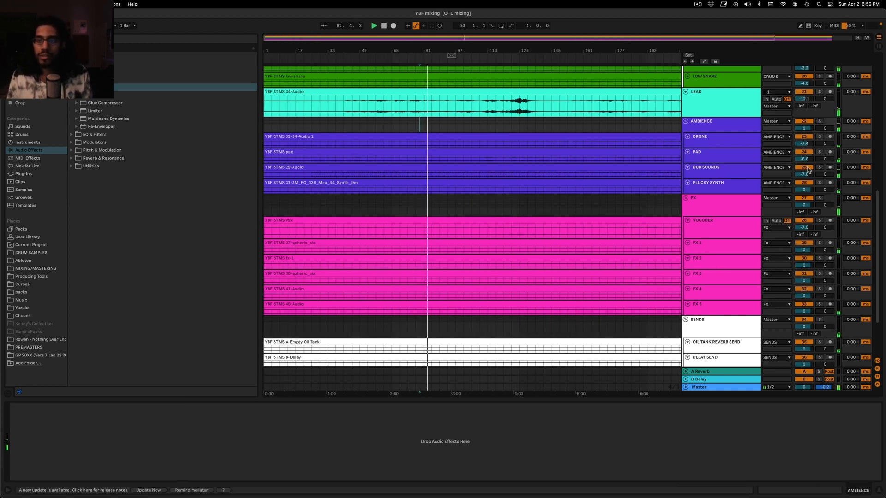
Solo the DUB SOUNDS track and paste the ghost-kick sidechained Compressor onto it
{"action": "left_click", "coordinate": [723, 174]}
{"action": "left_click", "coordinate": [820, 167]}
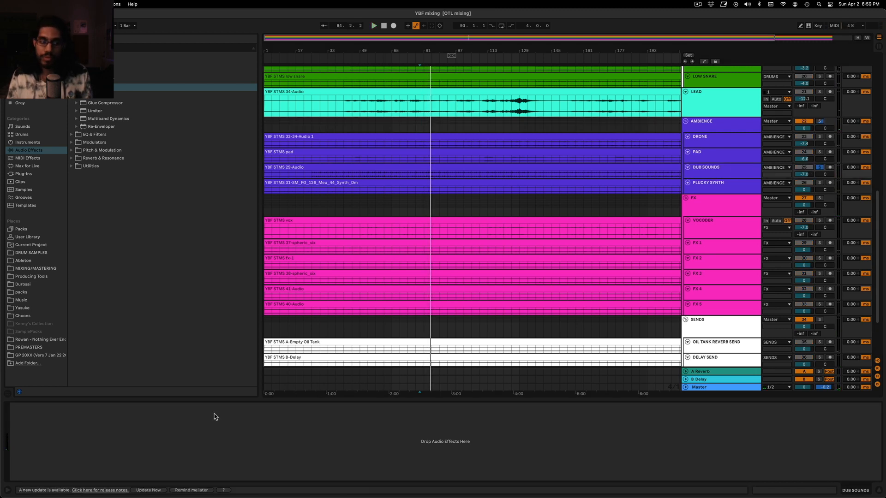
{"action": "key", "text": "super+v"}
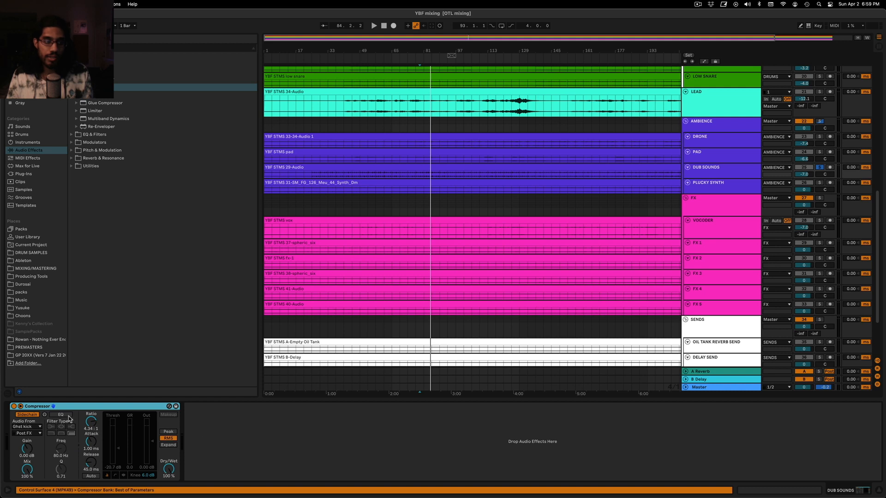
Check the device chains of the AMBIENCE group and its DRONE, PAD, DUB SOUNDS and PLUCKY SYNTH tracks for the Compressor
{"action": "left_click", "coordinate": [732, 119]}
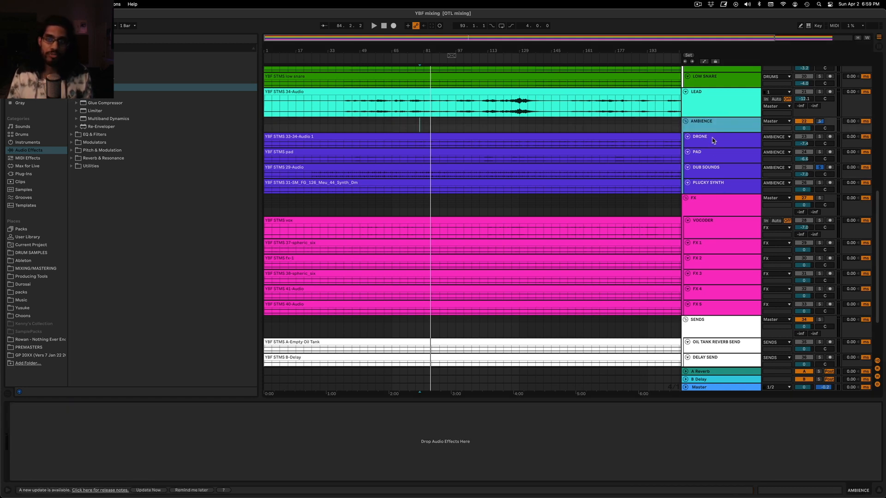
{"action": "left_click", "coordinate": [722, 168]}
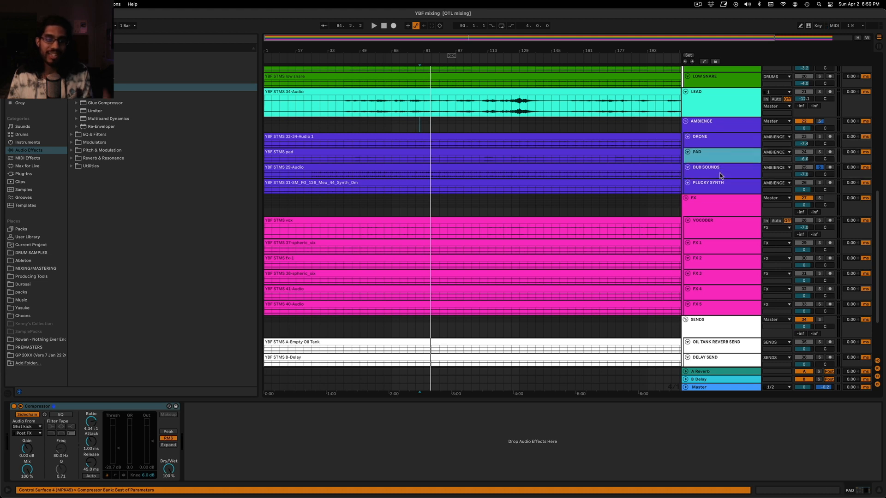
{"action": "left_click", "coordinate": [716, 141]}
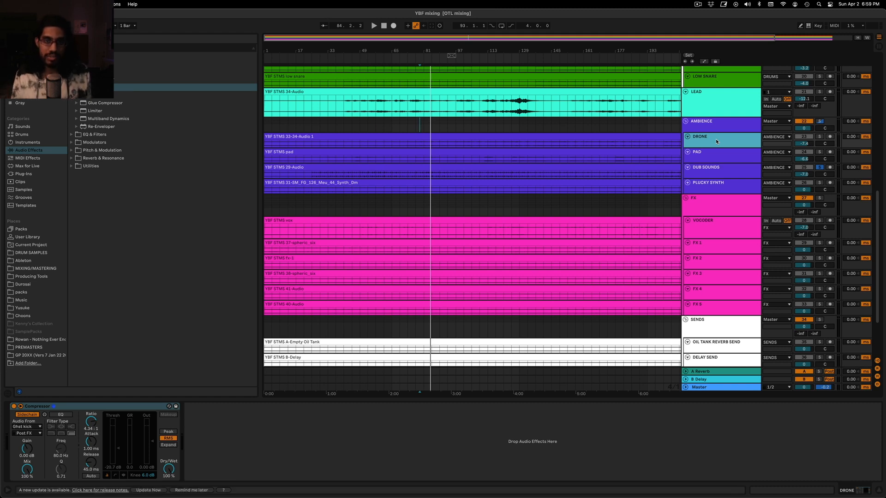
{"action": "left_click", "coordinate": [722, 169]}
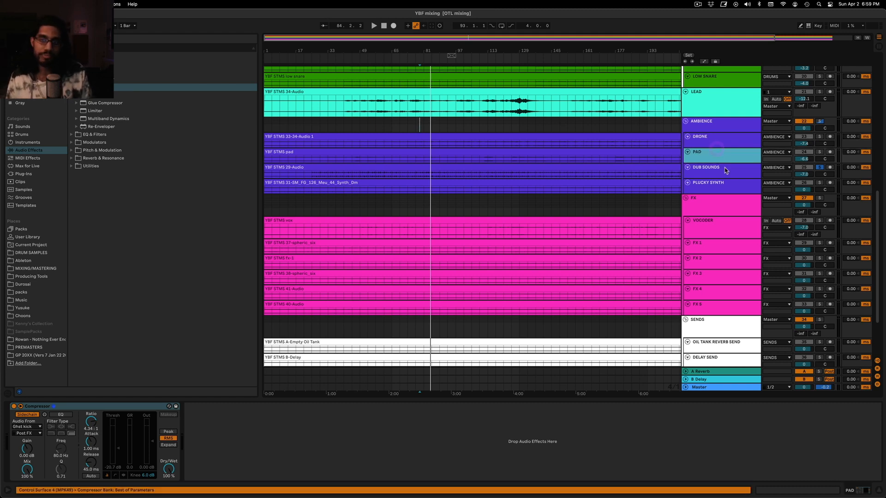
{"action": "left_click", "coordinate": [721, 131]}
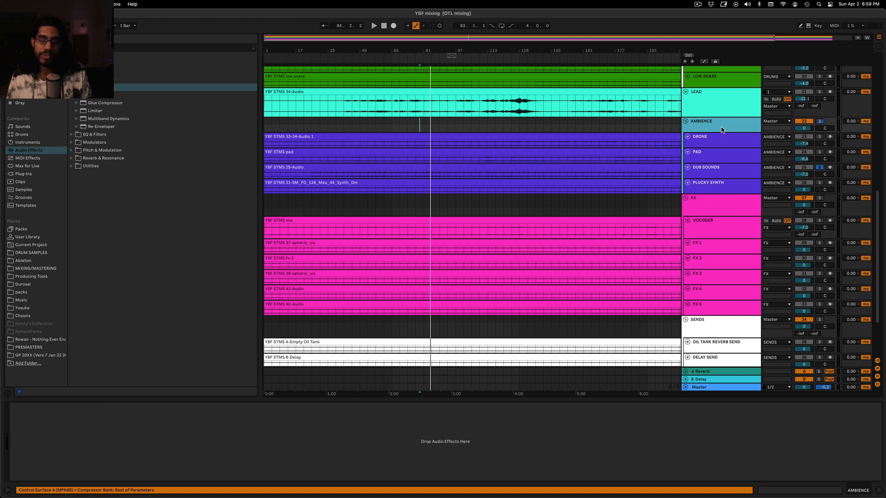
{"action": "left_click", "coordinate": [715, 172]}
{"action": "left_click", "coordinate": [721, 184]}
{"action": "left_click", "coordinate": [725, 170]}
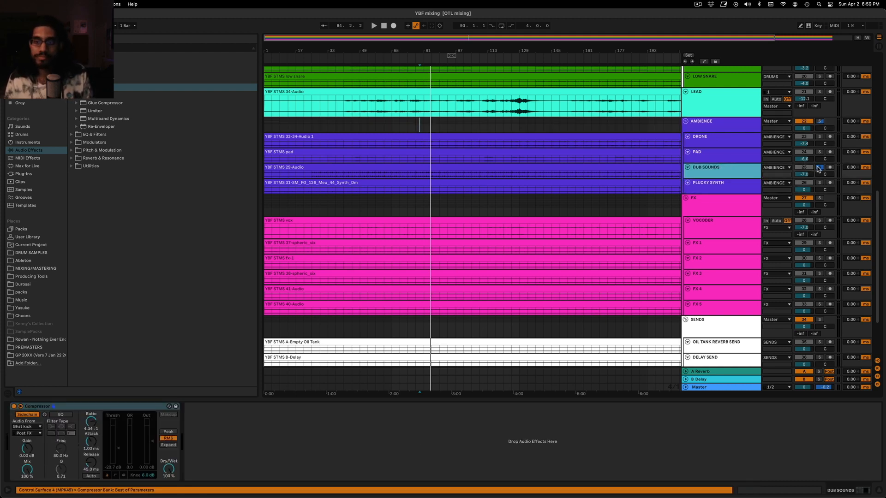
Paste the sidechained Compressor onto PLUCKY SYNTH, set its threshold to -18.7 dB during soloed playback, and return to the full mix
{"action": "left_click", "coordinate": [818, 168]}
{"action": "left_click", "coordinate": [730, 186]}
{"action": "key", "text": "space"}
{"action": "left_click", "coordinate": [819, 183]}
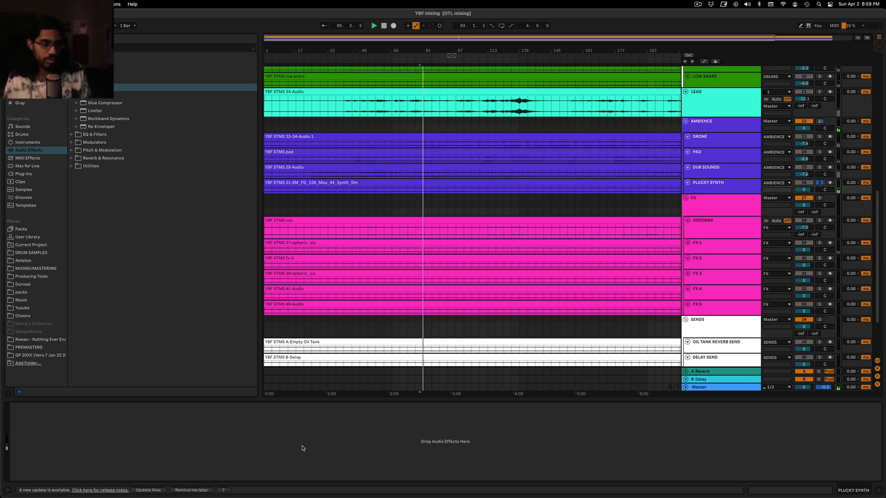
{"action": "key", "text": "super+v"}
{"action": "left_click", "coordinate": [118, 447]}
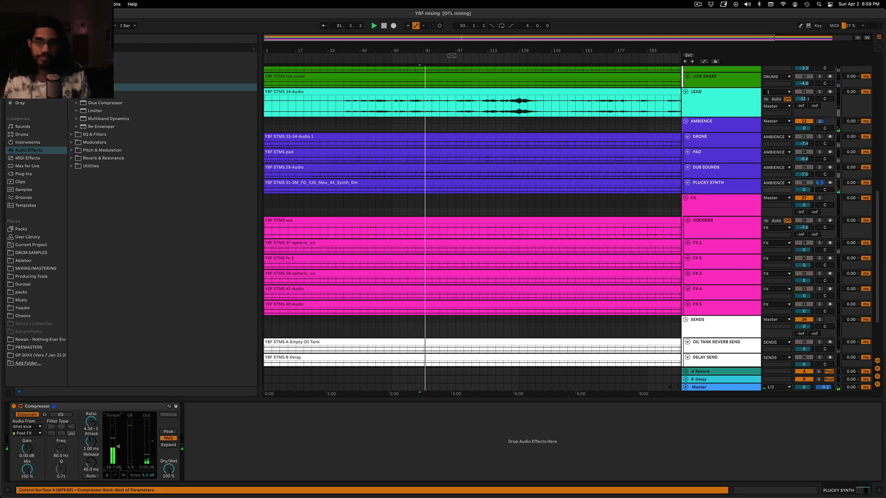
{"action": "left_click", "coordinate": [815, 183]}
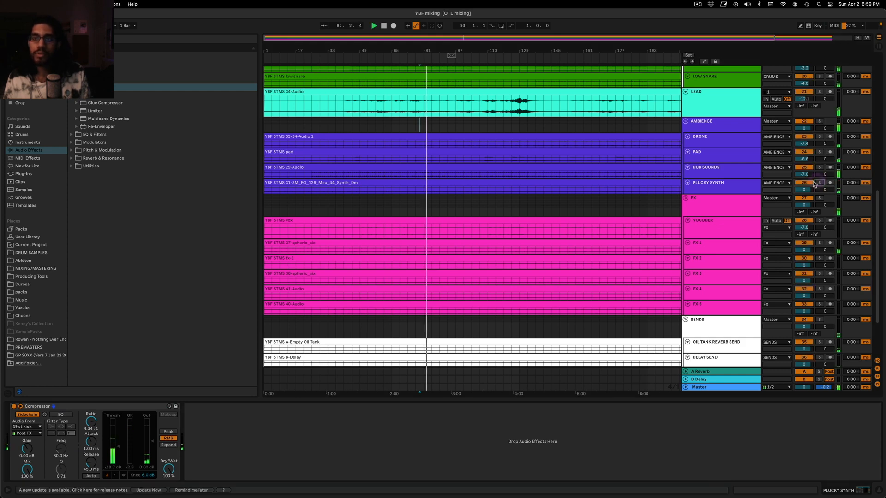
Review the AMBIENCE tracks and PAD's Compressor against the rest of the arrangement while the full mix plays
{"action": "left_click", "coordinate": [701, 122]}
{"action": "scroll", "coordinate": [476, 152], "scroll_direction": "up", "scroll_amount": 1}
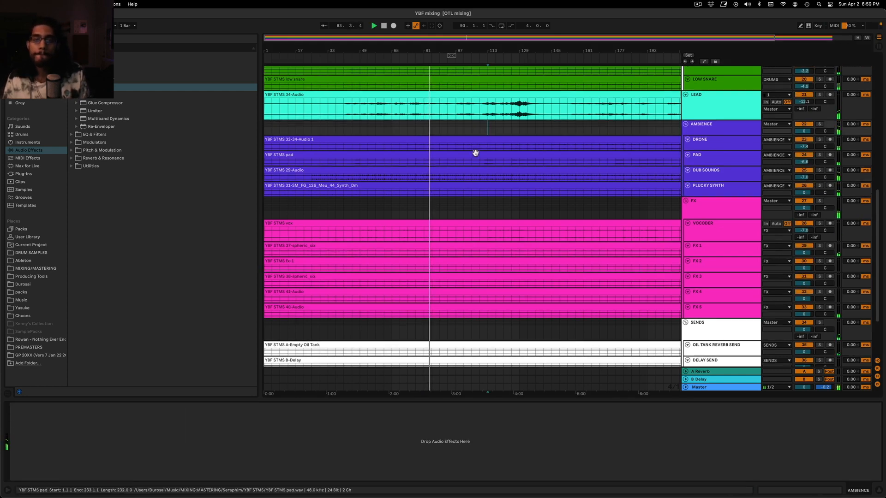
{"action": "scroll", "coordinate": [476, 153], "scroll_direction": "up", "scroll_amount": 3}
{"action": "left_click", "coordinate": [734, 232]}
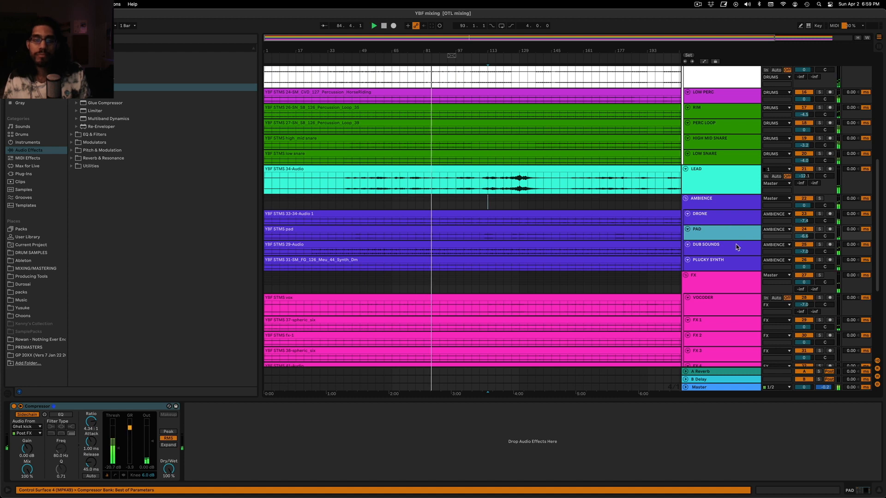
{"action": "scroll", "coordinate": [467, 248], "scroll_direction": "down", "scroll_amount": 6}
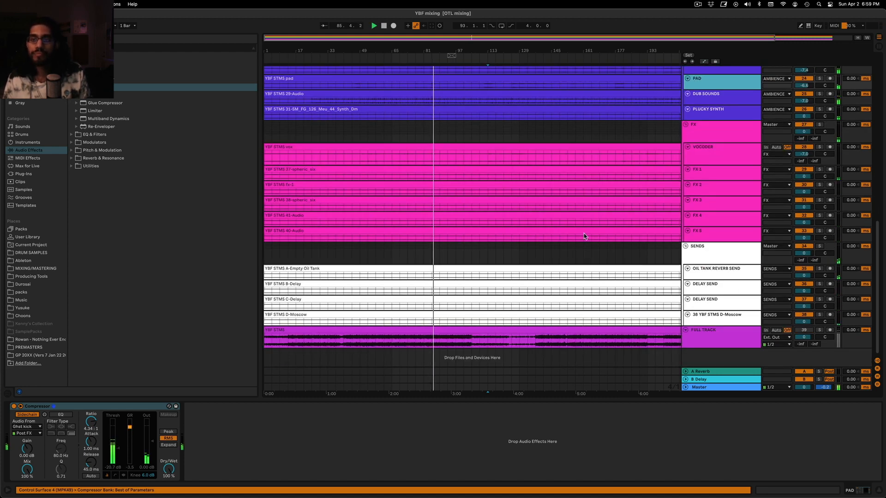
{"action": "scroll", "coordinate": [582, 211], "scroll_direction": "up", "scroll_amount": 13}
{"action": "scroll", "coordinate": [585, 205], "scroll_direction": "down", "scroll_amount": 4}
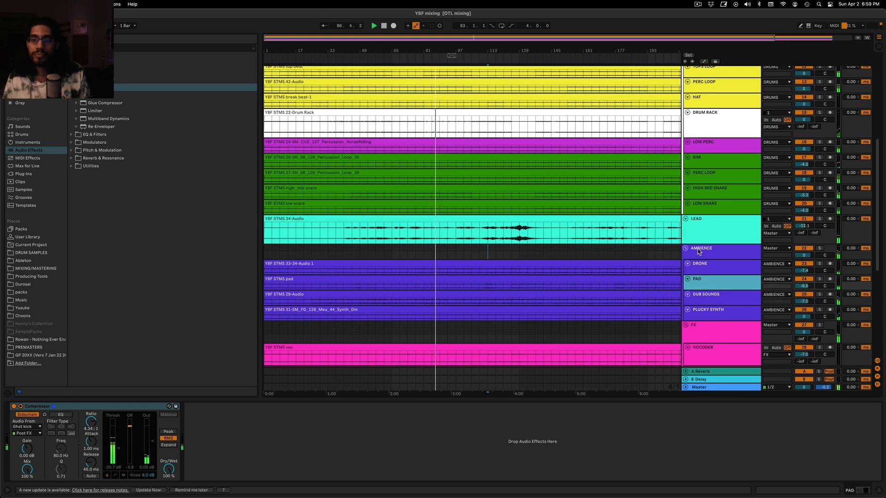
{"action": "scroll", "coordinate": [699, 252], "scroll_direction": "down", "scroll_amount": 5}
Solo the DUB SOUNDS track and place the playback start at bar 81
{"action": "left_click", "coordinate": [820, 179]}
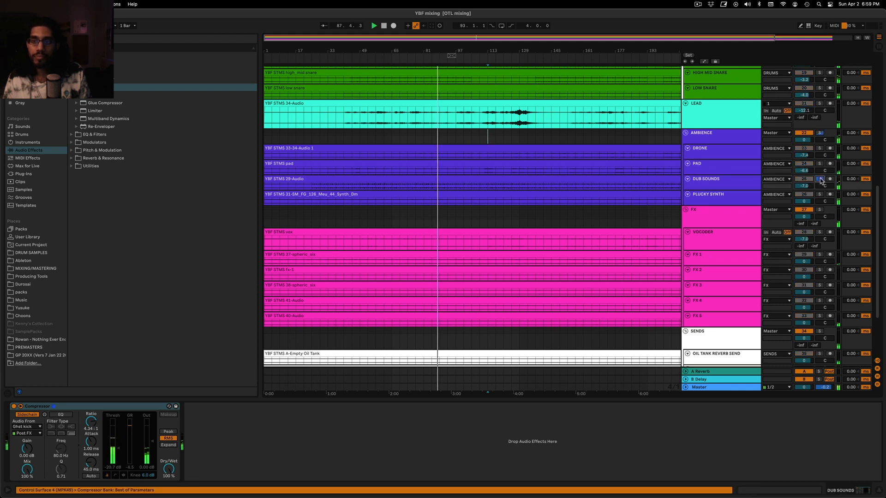
{"action": "left_click", "coordinate": [723, 185]}
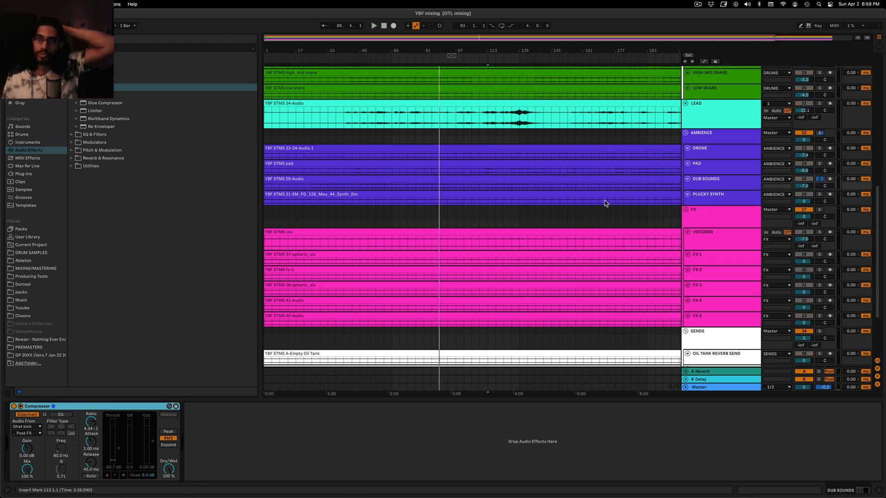
{"action": "scroll", "coordinate": [605, 203], "scroll_direction": "up", "scroll_amount": 14}
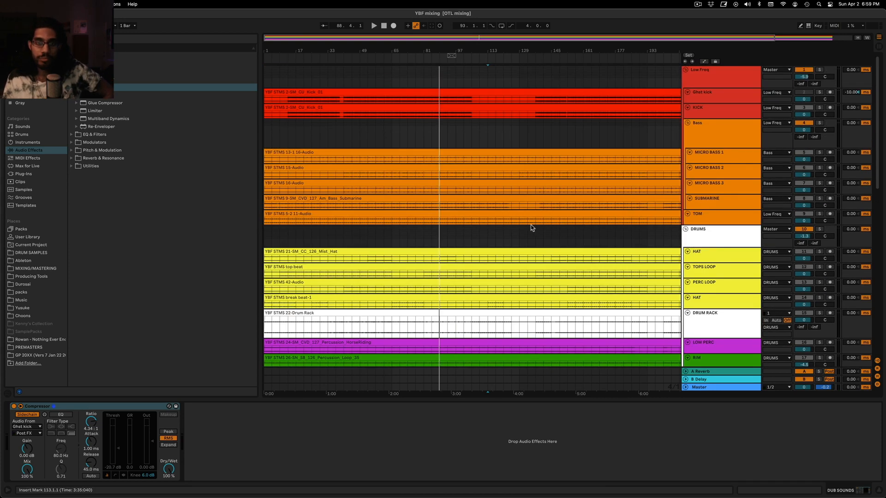
{"action": "scroll", "coordinate": [517, 219], "scroll_direction": "down", "scroll_amount": 10}
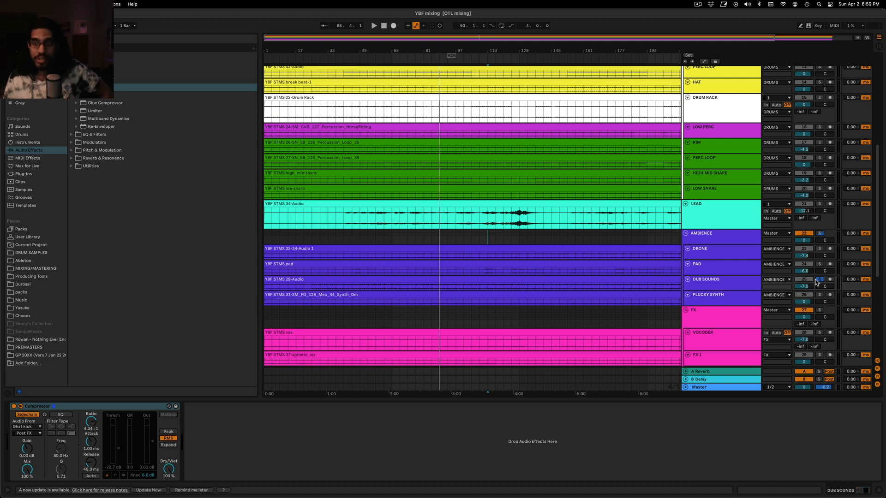
{"action": "left_click", "coordinate": [701, 288]}
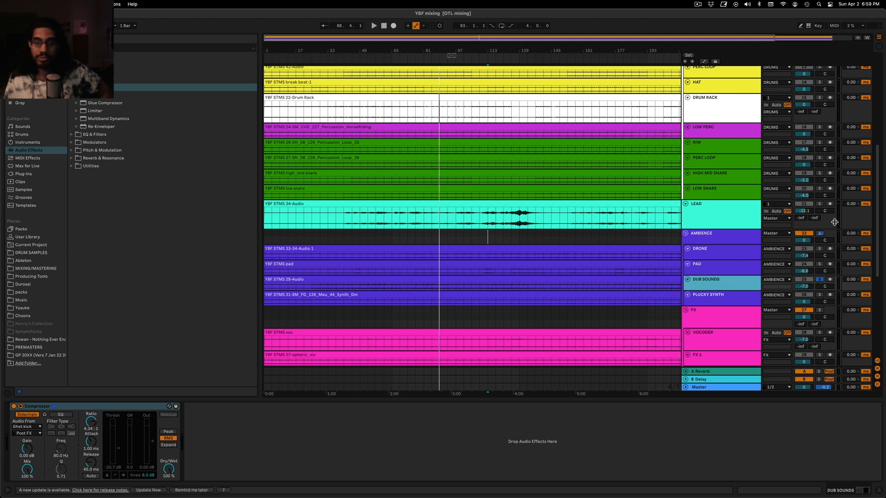
{"action": "left_click", "coordinate": [423, 241]}
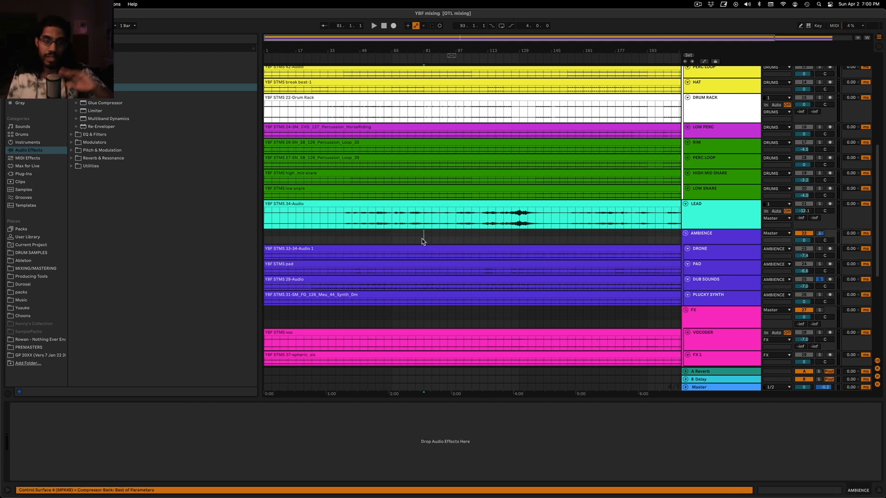
Add an EQ Eight to the DUB SOUNDS track ahead of its Compressor
{"action": "left_click", "coordinate": [718, 287]}
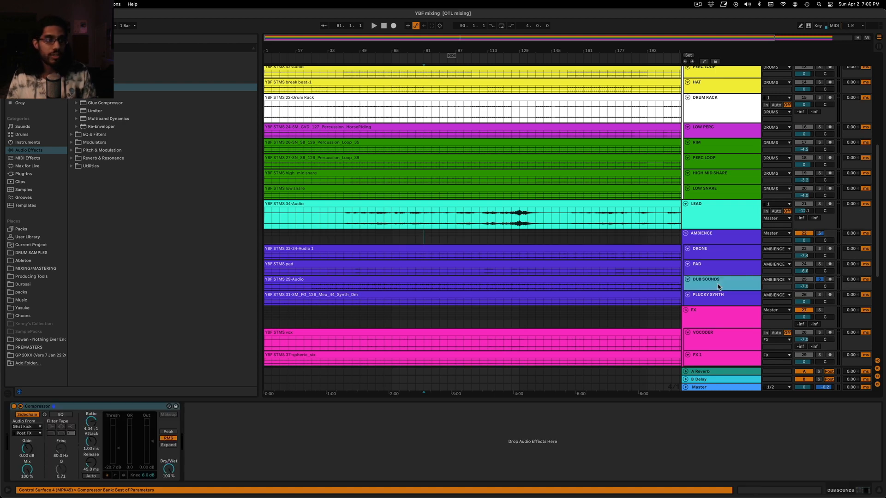
{"action": "left_click", "coordinate": [20, 174]}
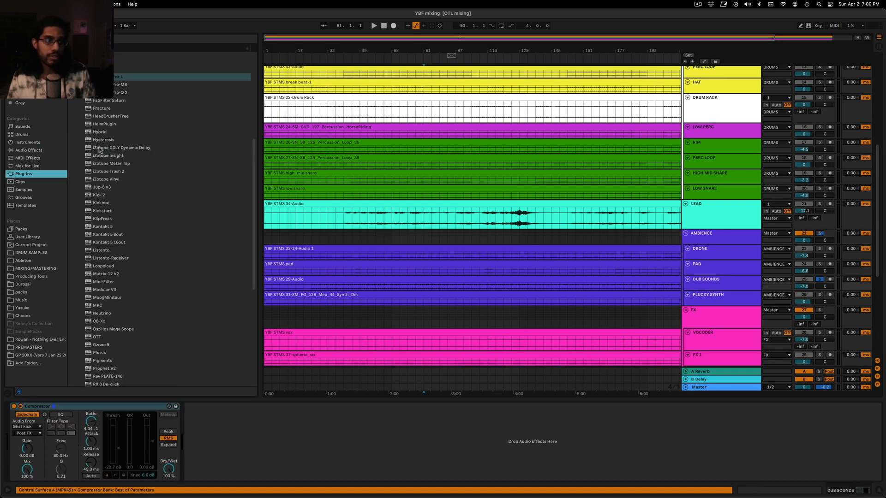
{"action": "scroll", "coordinate": [99, 150], "scroll_direction": "up", "scroll_amount": 5}
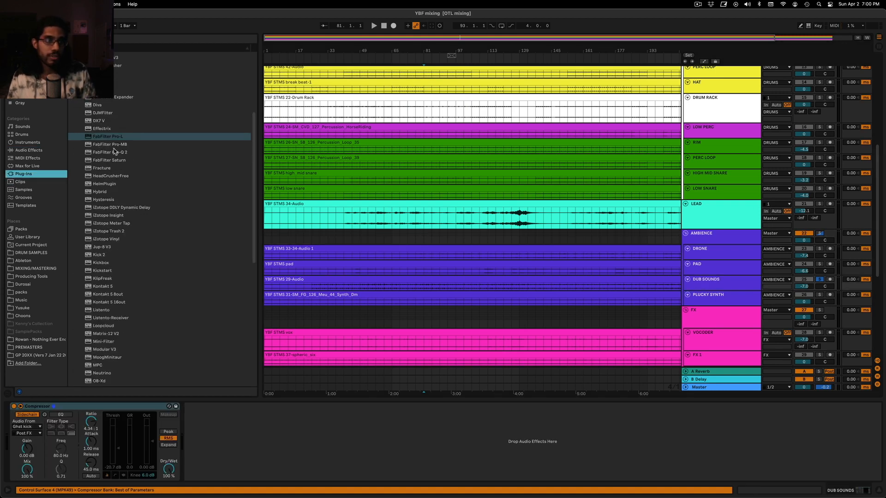
{"action": "left_click", "coordinate": [42, 150]}
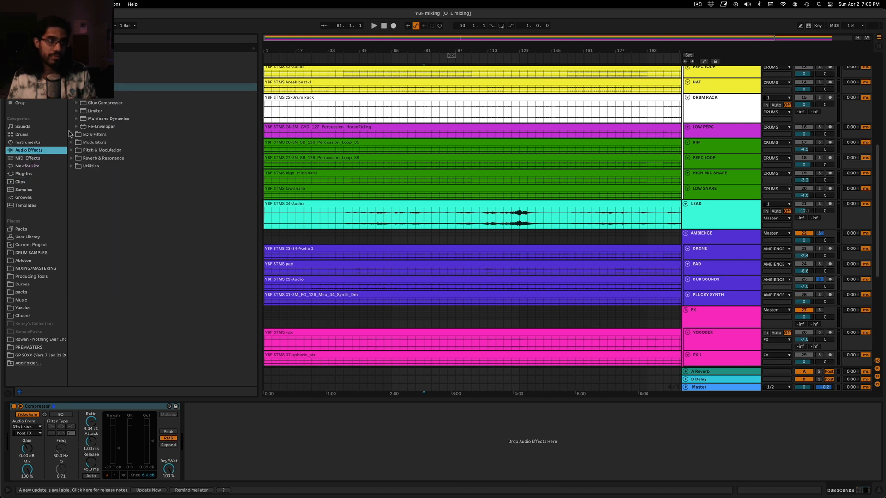
{"action": "left_click", "coordinate": [69, 133]}
{"action": "left_click_drag", "start_coordinate": [84, 105], "coordinate": [24, 436]}
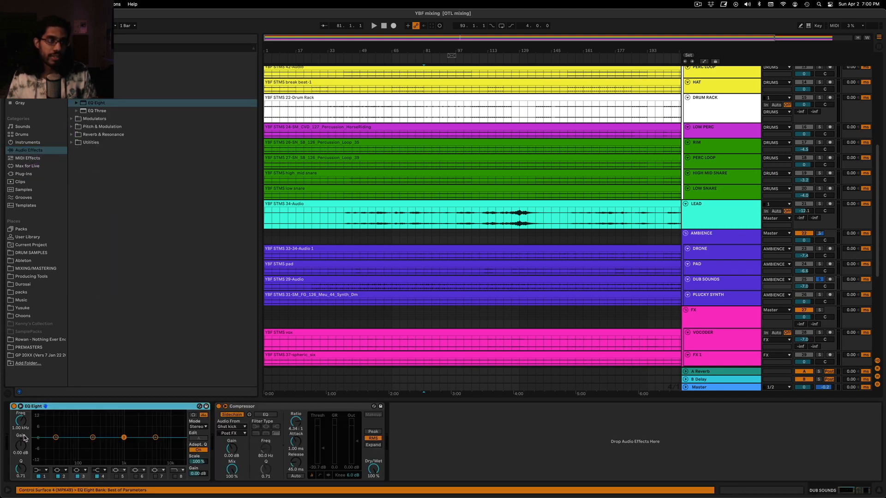
View the Voxengo SPAN spectrum analyzer on the Master track and close its window
{"action": "left_click", "coordinate": [698, 388]}
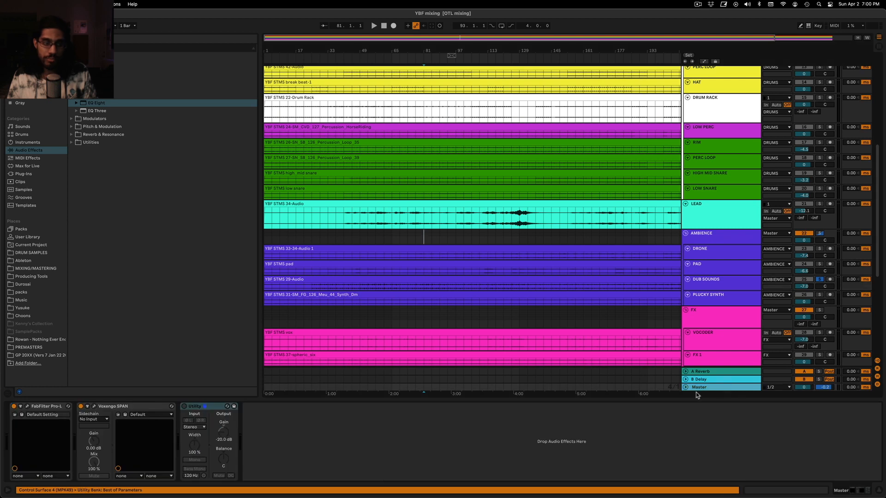
{"action": "left_click", "coordinate": [94, 407]}
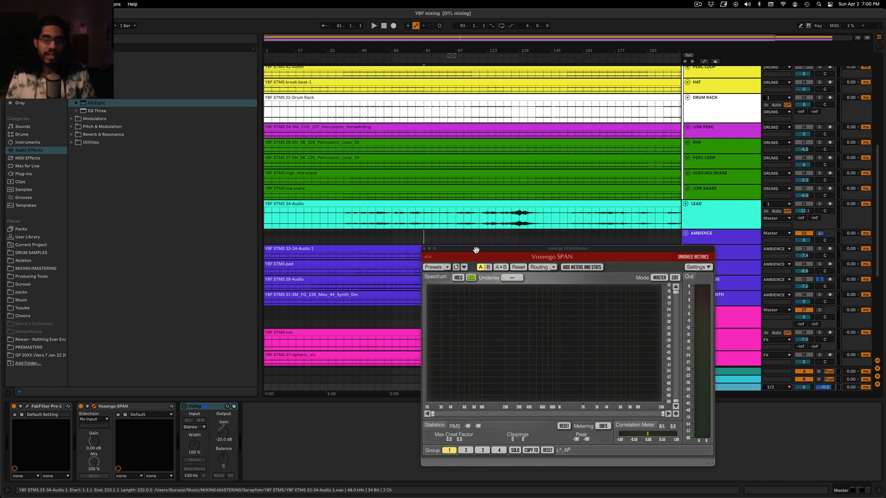
{"action": "left_click_drag", "start_coordinate": [426, 252], "coordinate": [374, 248]}
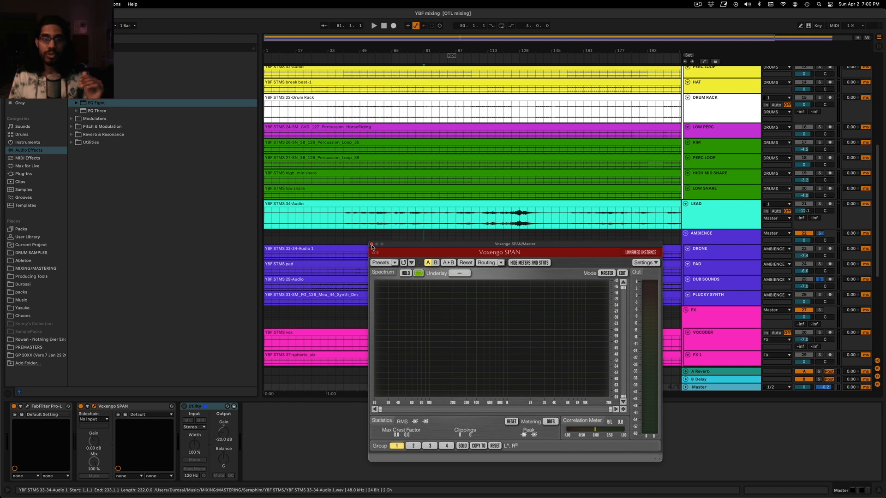
{"action": "left_click", "coordinate": [372, 245]}
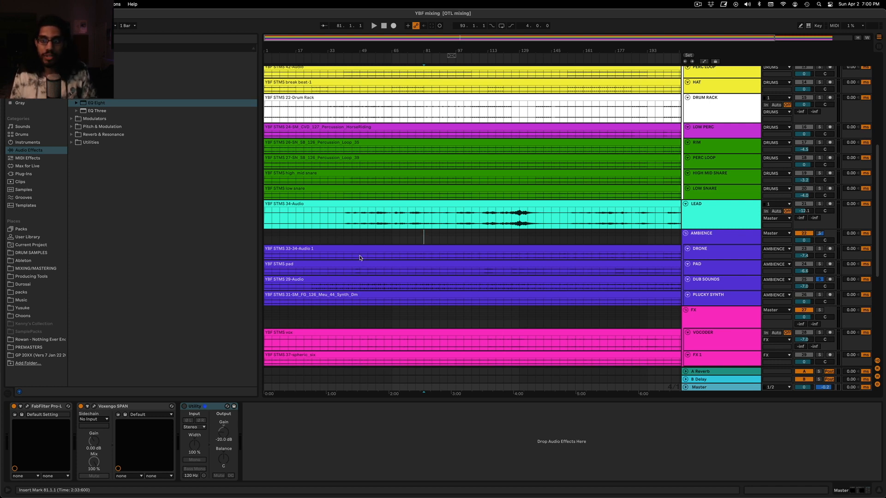
Turn the first band of DUB SOUNDS' EQ Eight into a low-cut filter at 147 Hz while the track plays
{"action": "left_click", "coordinate": [732, 289]}
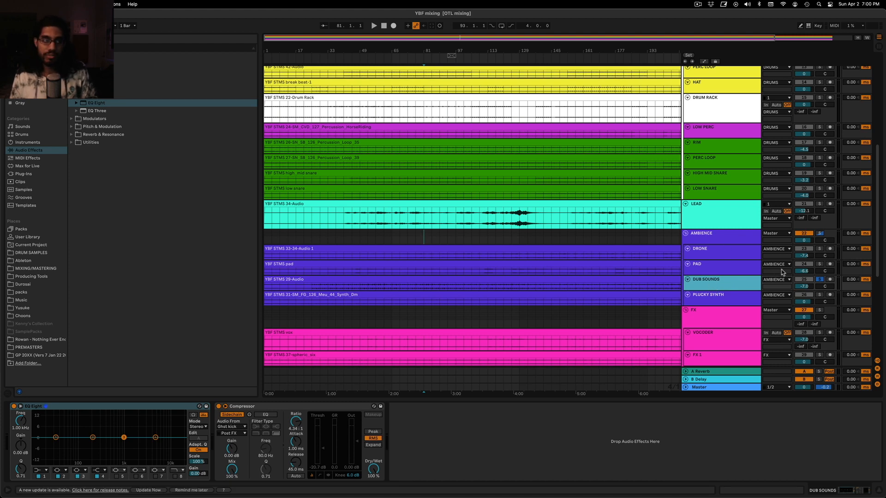
{"action": "key", "text": "space"}
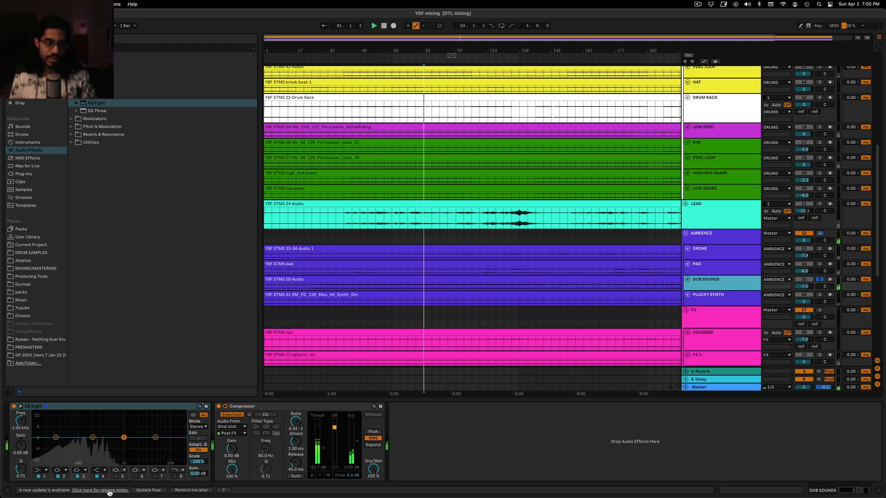
{"action": "left_click", "coordinate": [40, 470]}
{"action": "left_click", "coordinate": [39, 427]}
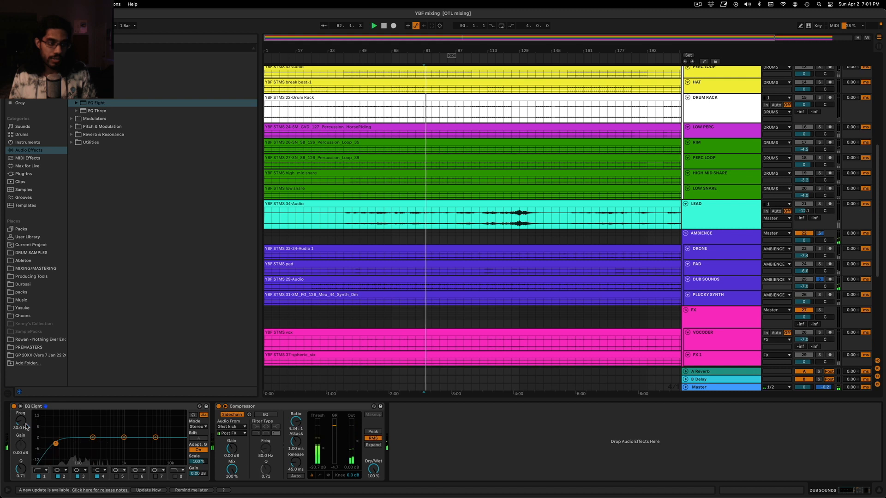
{"action": "left_click_drag", "start_coordinate": [21, 420], "coordinate": [26, 402]}
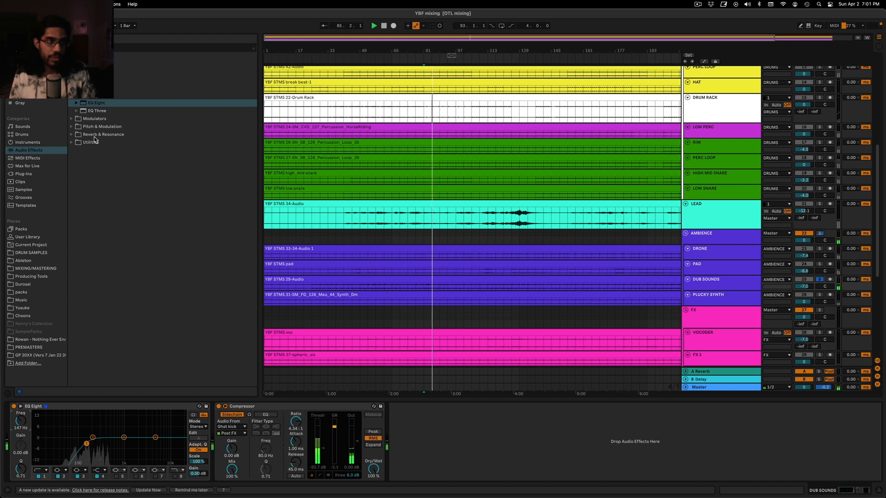
Insert FabFilter Pro-MB between the EQ Eight and the Compressor on DUB SOUNDS
{"action": "left_click", "coordinate": [27, 174]}
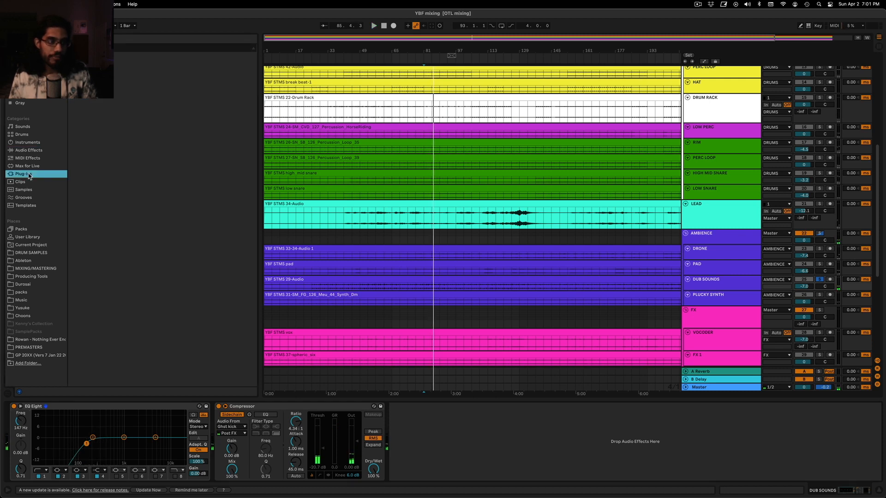
{"action": "left_click_drag", "start_coordinate": [117, 207], "coordinate": [224, 450]}
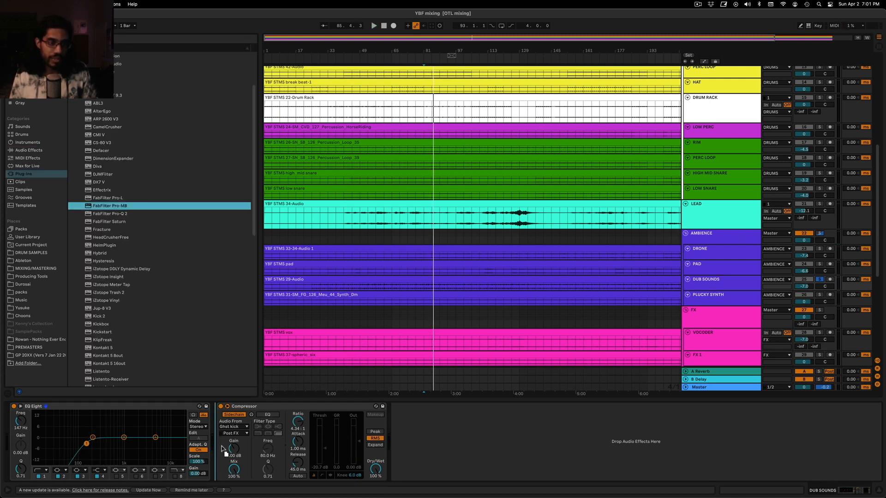
Try an EQ Eight cut of 15 dB at about 297 Hz on DUB SOUNDS during playback, and undo it
{"action": "left_click_drag", "start_coordinate": [126, 445], "coordinate": [126, 443]}
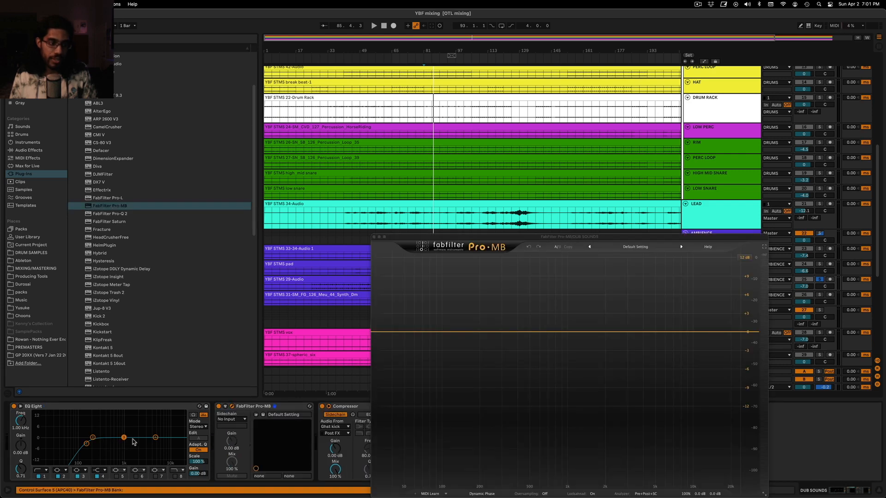
{"action": "key", "text": "space"}
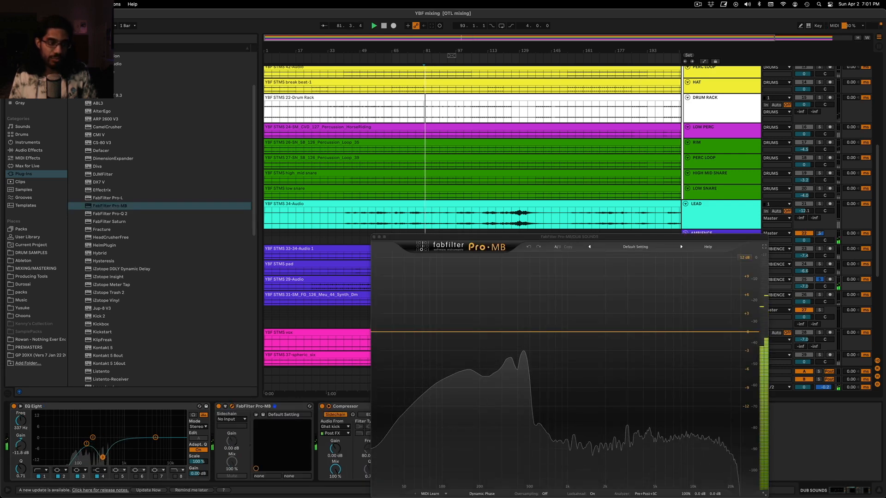
{"action": "left_click_drag", "start_coordinate": [101, 456], "coordinate": [100, 463]}
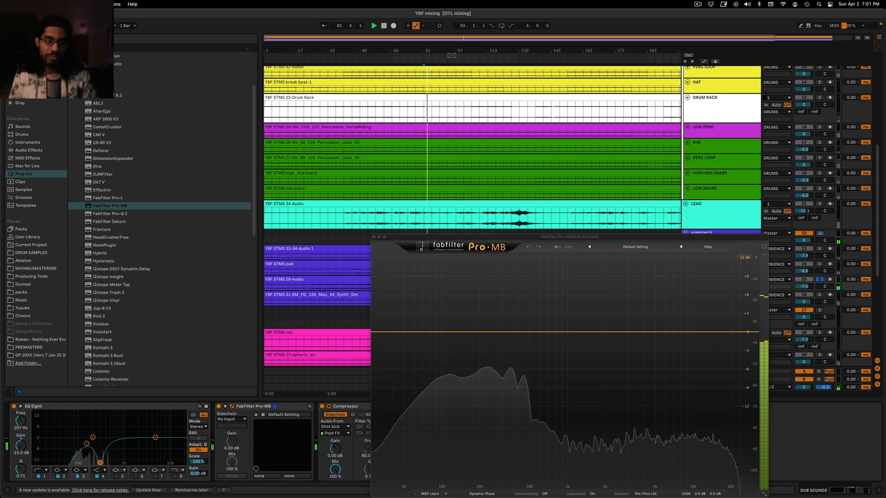
{"action": "key", "text": "super+z"}
{"action": "key", "text": "space"}
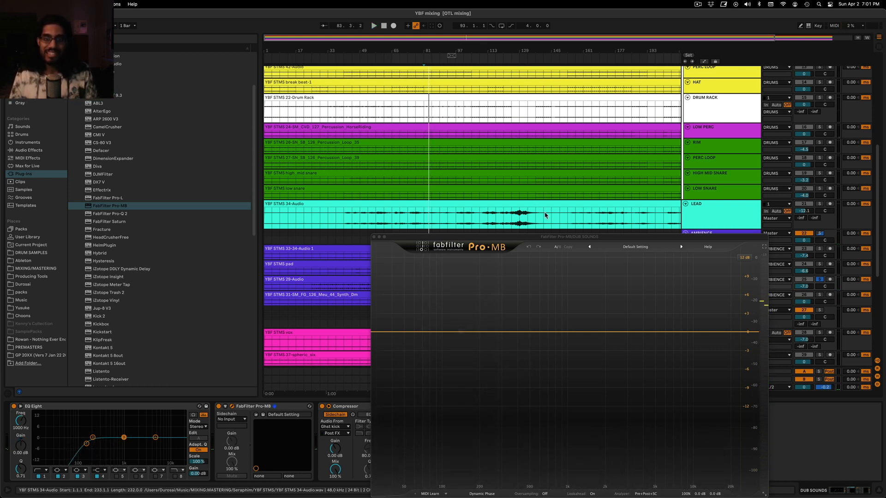
Create a low-mid compression band in Pro-MB and lower its attack
{"action": "left_click_drag", "start_coordinate": [549, 234], "coordinate": [422, 121]}
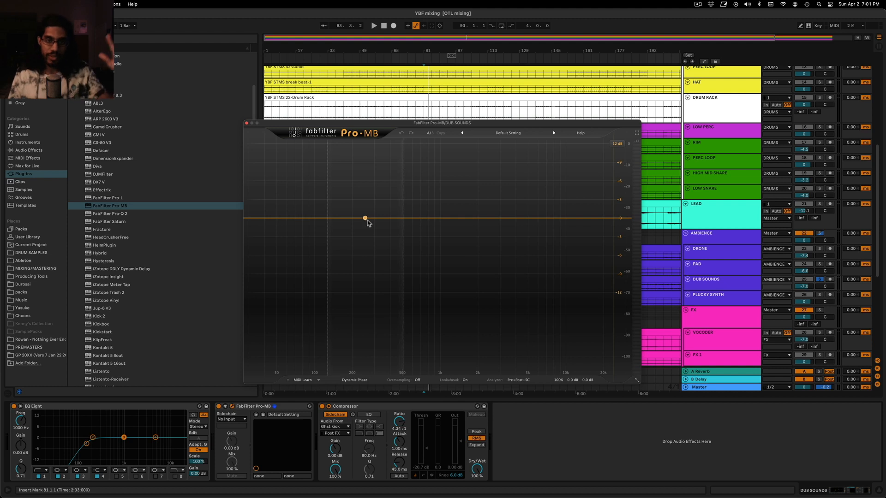
{"action": "left_click", "coordinate": [376, 217]}
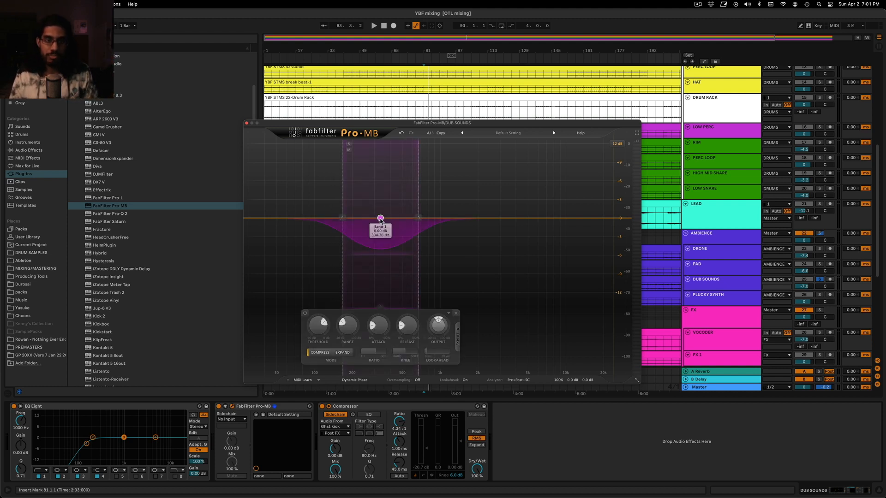
{"action": "left_click_drag", "start_coordinate": [426, 126], "coordinate": [423, 124]}
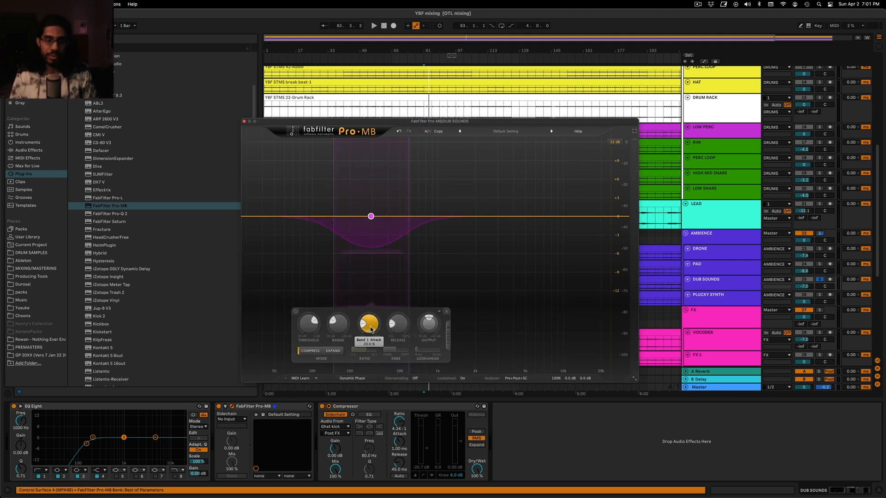
{"action": "left_click_drag", "start_coordinate": [365, 325], "coordinate": [365, 329]}
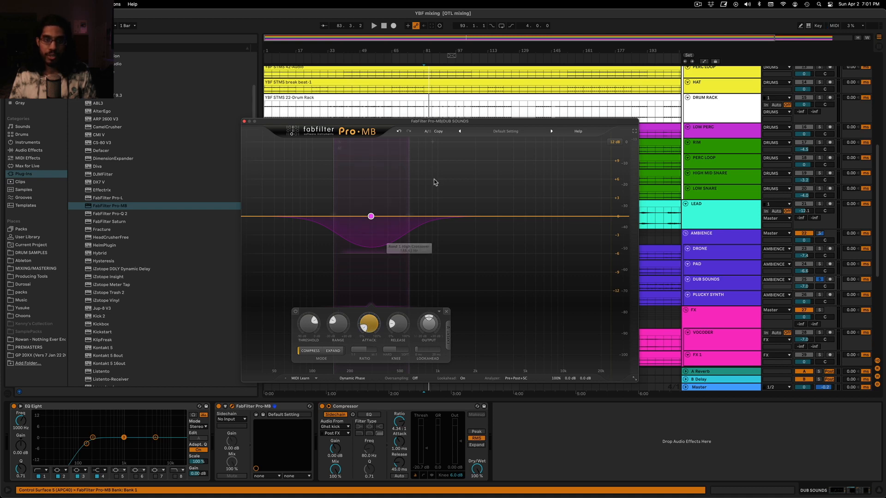
Recentre the Pro-MB band on the low-mid peak of DUB SOUNDS, auditioning the band in solo during playback
{"action": "left_click_drag", "start_coordinate": [461, 124], "coordinate": [464, 303]}
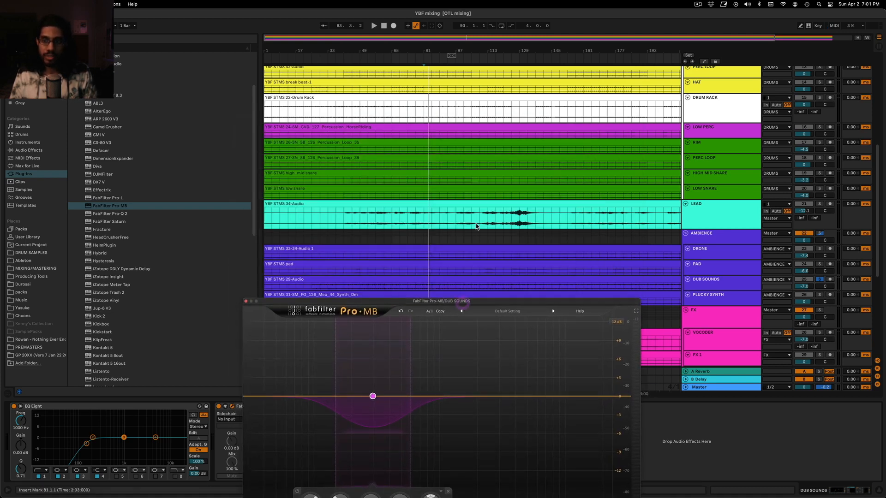
{"action": "scroll", "coordinate": [477, 224], "scroll_direction": "down", "scroll_amount": 5}
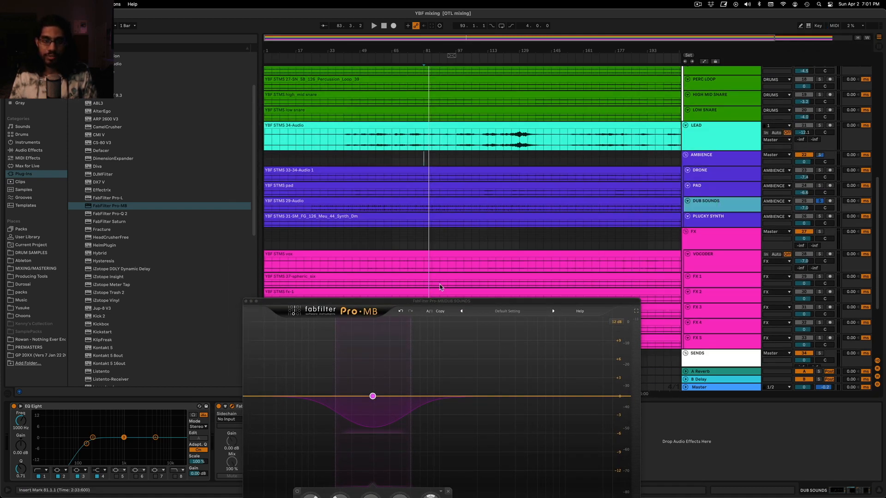
{"action": "key", "text": "space"}
{"action": "left_click_drag", "start_coordinate": [446, 301], "coordinate": [498, 173]}
{"action": "mouse_move", "coordinate": [424, 268]}
{"action": "left_mouse_down"}
{"action": "mouse_move", "coordinate": [442, 269]}
{"action": "mouse_move", "coordinate": [435, 268]}
{"action": "left_mouse_up"}
{"action": "left_click", "coordinate": [403, 194]}
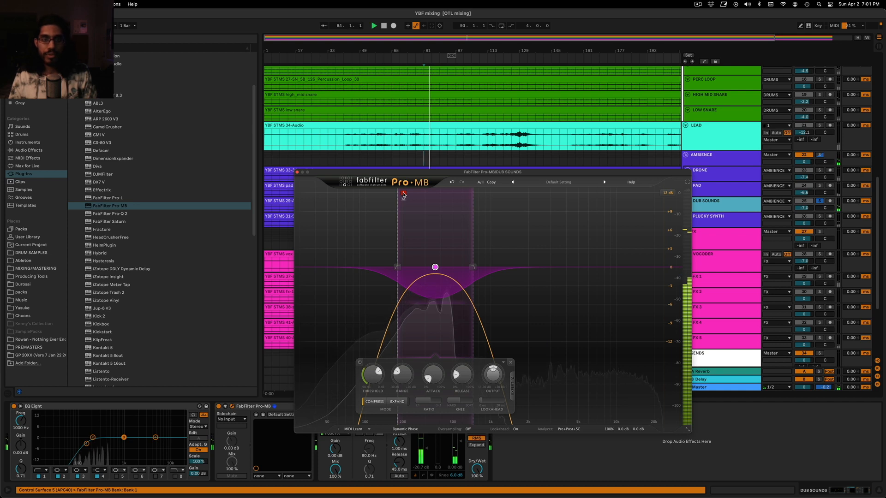
{"action": "left_click", "coordinate": [403, 194]}
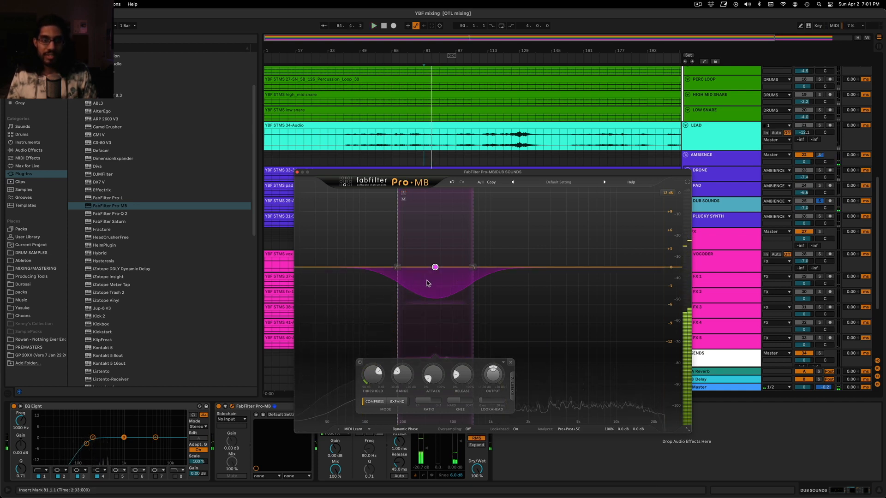
{"action": "left_click_drag", "start_coordinate": [434, 269], "coordinate": [432, 268]}
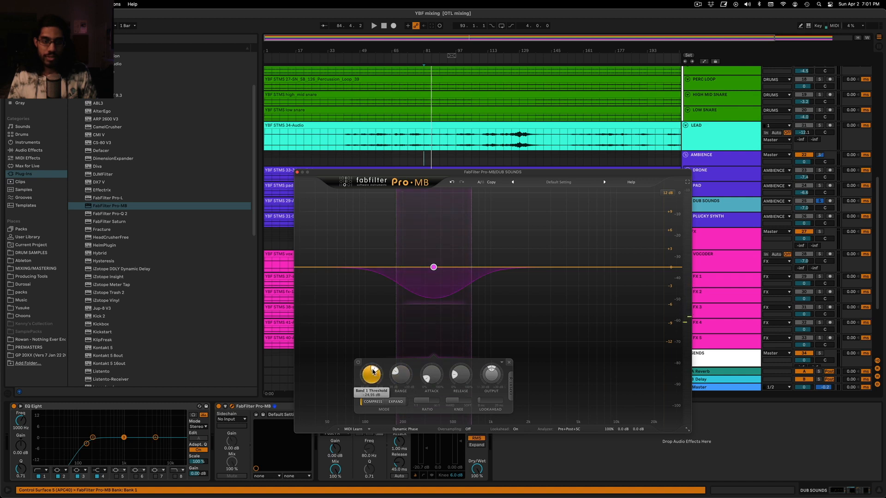
Adjust the Pro-MB band's threshold, range and release for stronger compression during playback, and close the plug-in window
{"action": "key", "text": "space"}
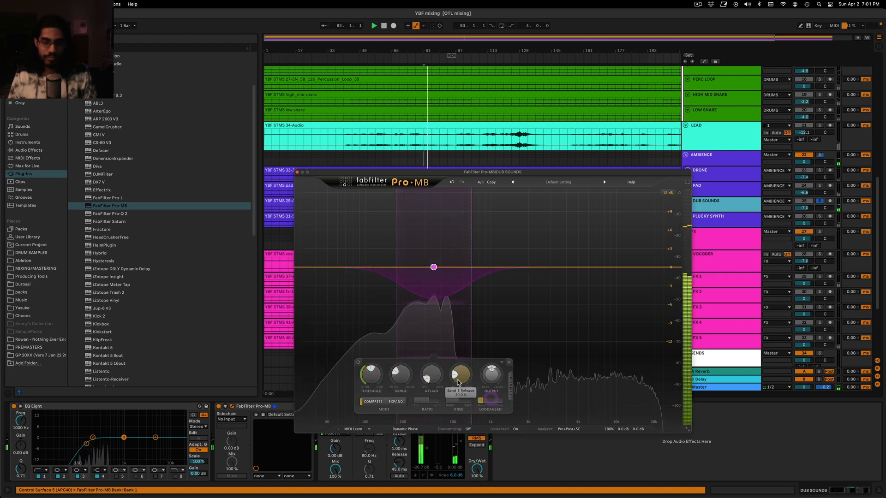
{"action": "left_click_drag", "start_coordinate": [396, 372], "coordinate": [395, 373]}
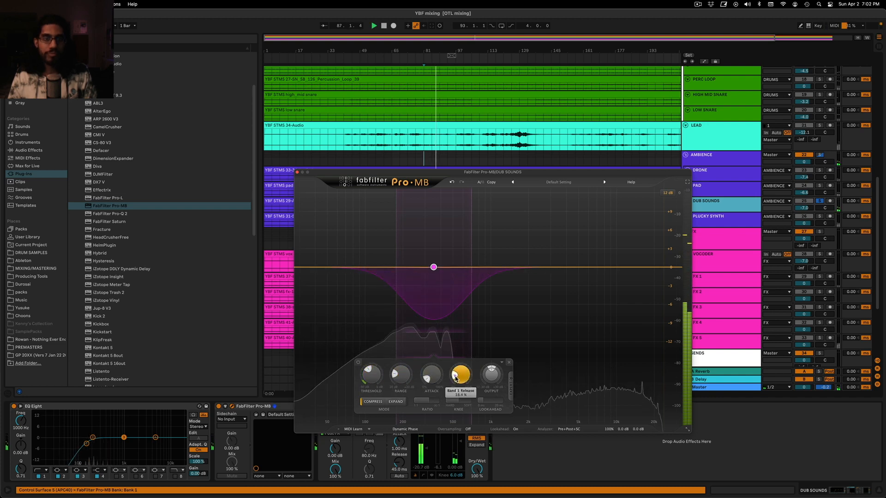
{"action": "left_click", "coordinate": [298, 173]}
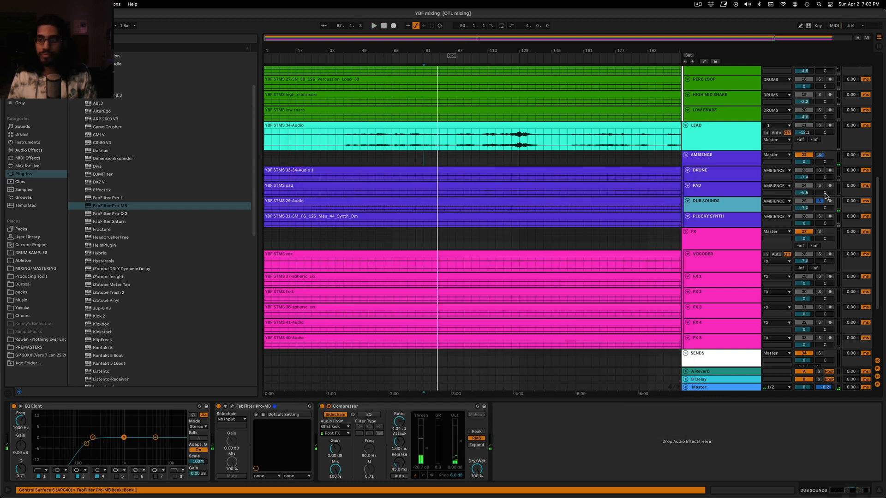
Raise DUB SOUNDS to -5.9 dB and lower DRONE to -16.4 dB while the unsoloed full mix plays
{"action": "left_click_drag", "start_coordinate": [812, 208], "coordinate": [812, 203]}
{"action": "key", "text": "space"}
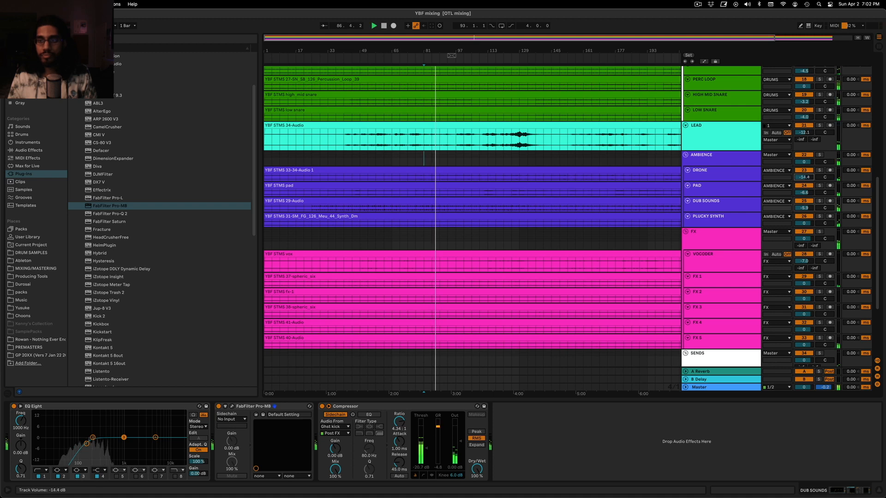
{"action": "left_click_drag", "start_coordinate": [803, 177], "coordinate": [804, 181]}
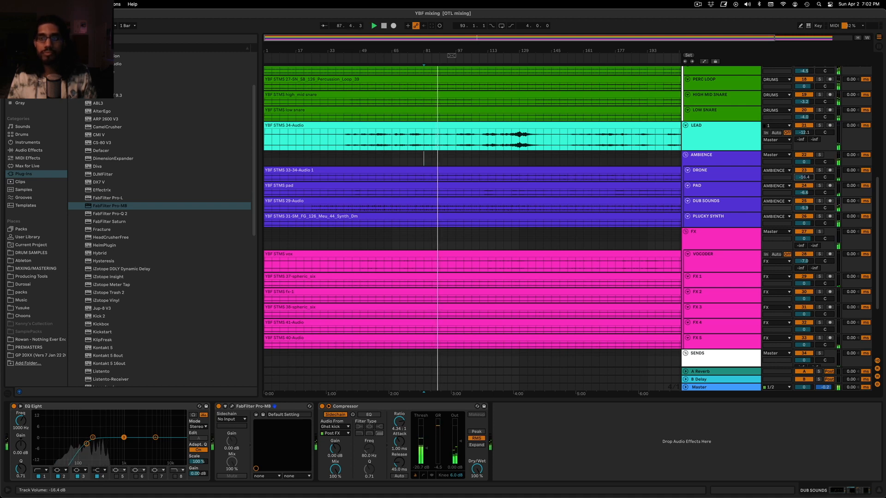
{"action": "scroll", "coordinate": [699, 243], "scroll_direction": "down", "scroll_amount": 5}
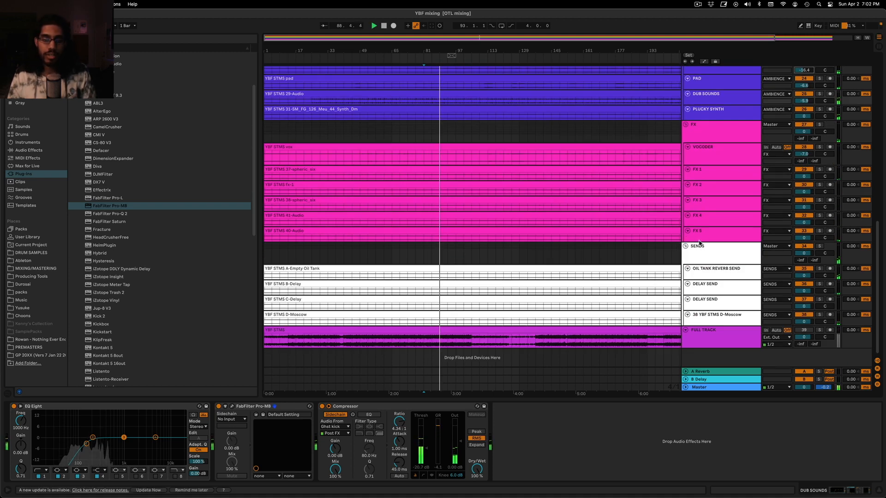
{"action": "key", "text": "space"}
Solo the FULL TRACK reference and play it from bar 93
{"action": "scroll", "coordinate": [390, 234], "scroll_direction": "up", "scroll_amount": 6}
{"action": "scroll", "coordinate": [387, 232], "scroll_direction": "down", "scroll_amount": 4}
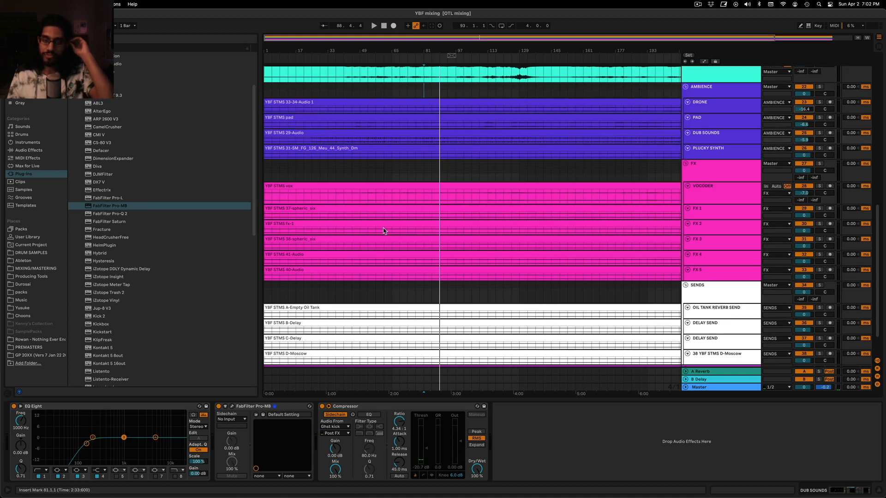
{"action": "scroll", "coordinate": [383, 231], "scroll_direction": "down", "scroll_amount": 2}
{"action": "left_click", "coordinate": [720, 344]}
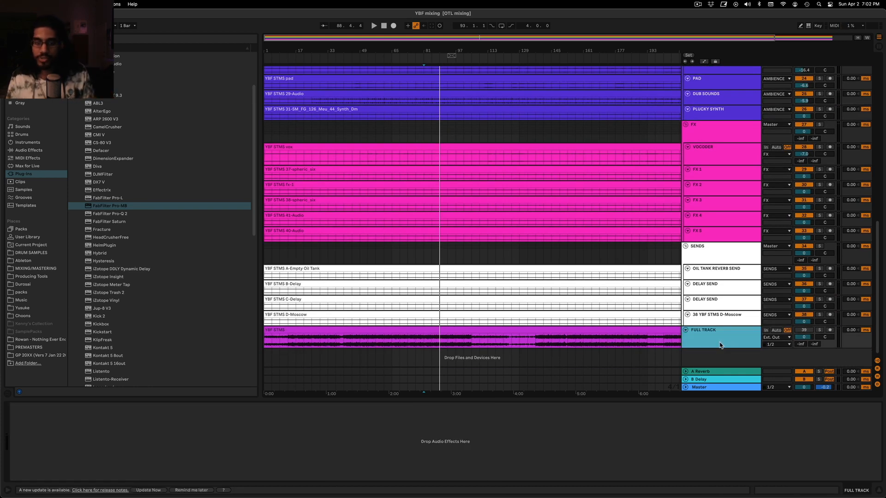
{"action": "left_click", "coordinate": [379, 354]}
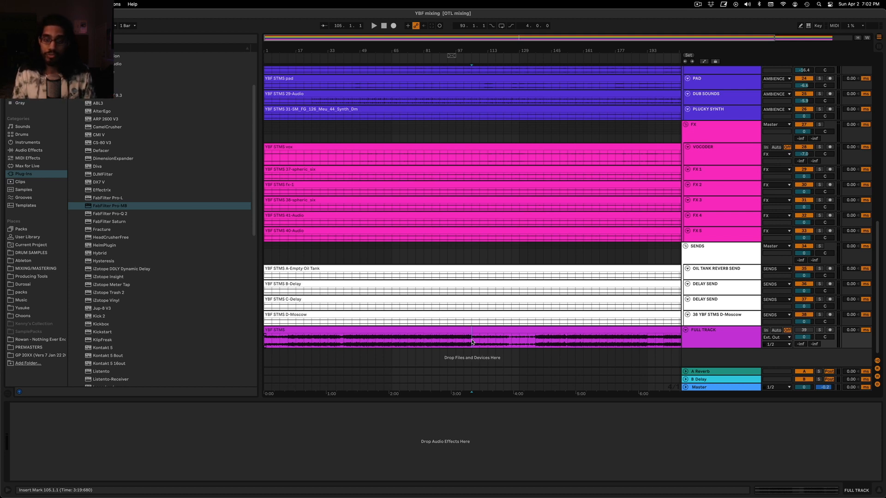
{"action": "left_click", "coordinate": [449, 327]}
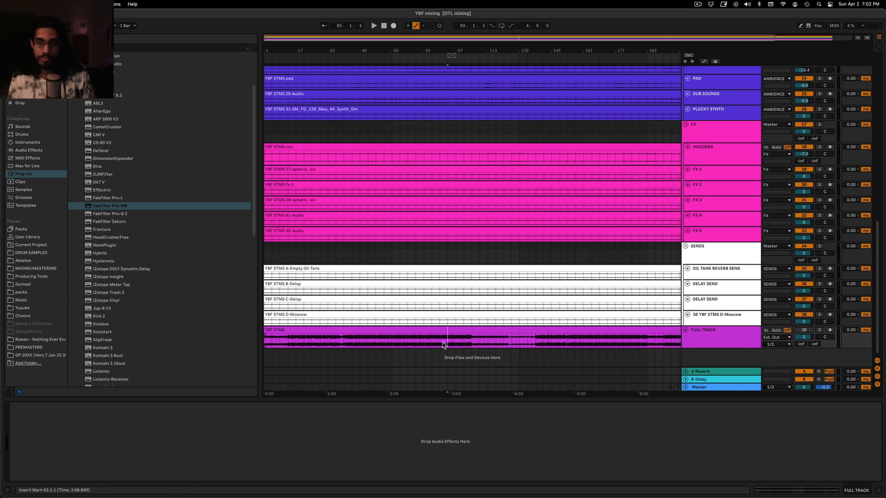
{"action": "key", "text": "space"}
{"action": "left_click", "coordinate": [819, 331]}
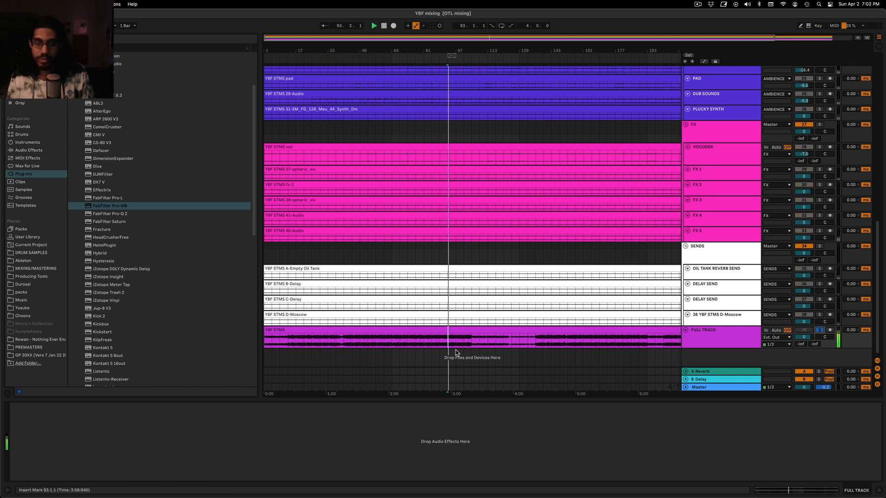
Listen to the soloed FULL TRACK reference at several points of the arrangement, including bar 133
{"action": "left_click", "coordinate": [462, 346]}
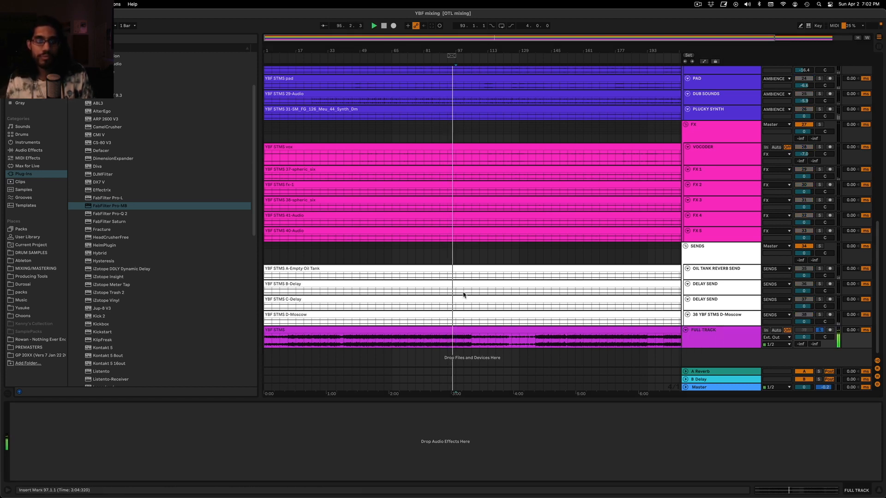
{"action": "left_click", "coordinate": [434, 249]}
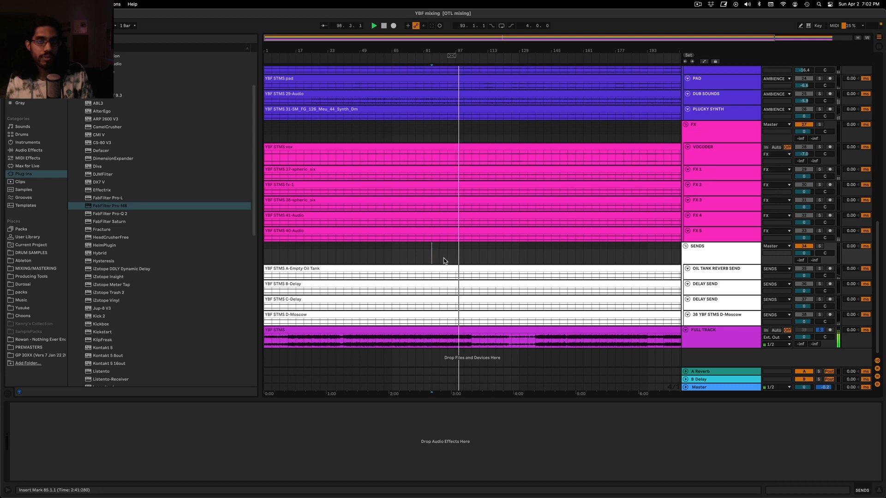
{"action": "scroll", "coordinate": [441, 256], "scroll_direction": "up", "scroll_amount": 5}
{"action": "scroll", "coordinate": [447, 259], "scroll_direction": "down", "scroll_amount": 3}
{"action": "scroll", "coordinate": [445, 261], "scroll_direction": "down", "scroll_amount": 3}
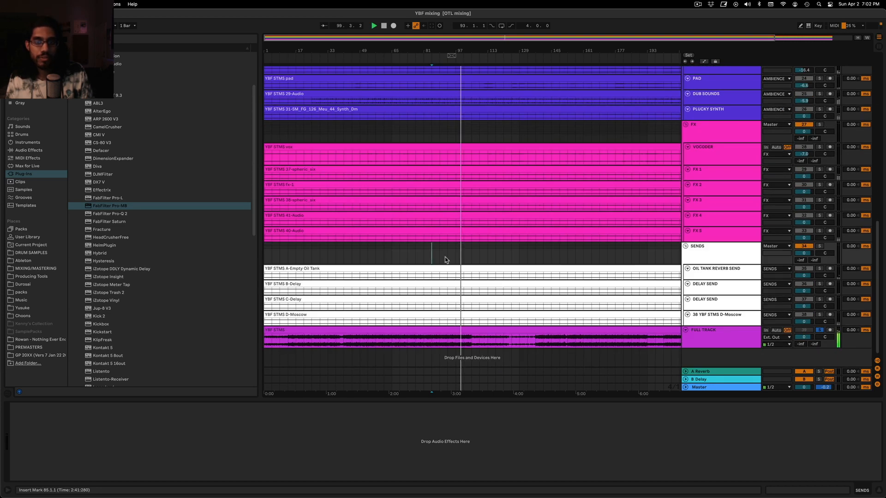
{"action": "left_click", "coordinate": [490, 258]}
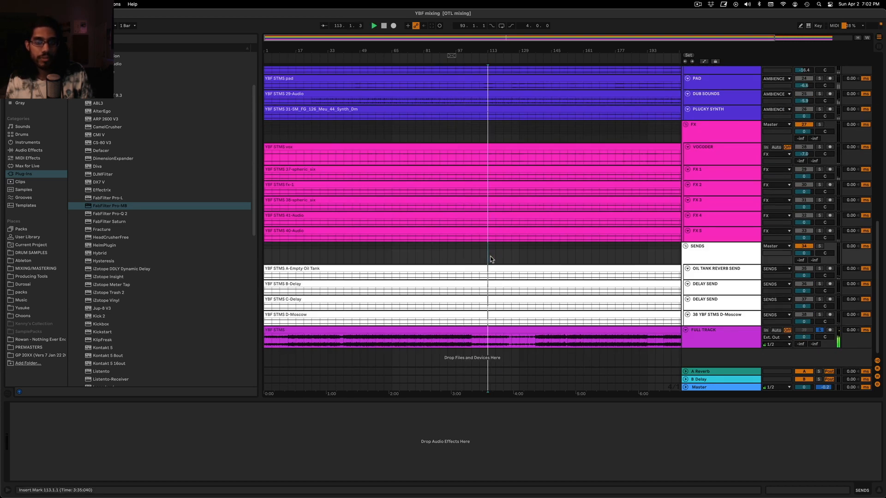
{"action": "left_click", "coordinate": [529, 258]}
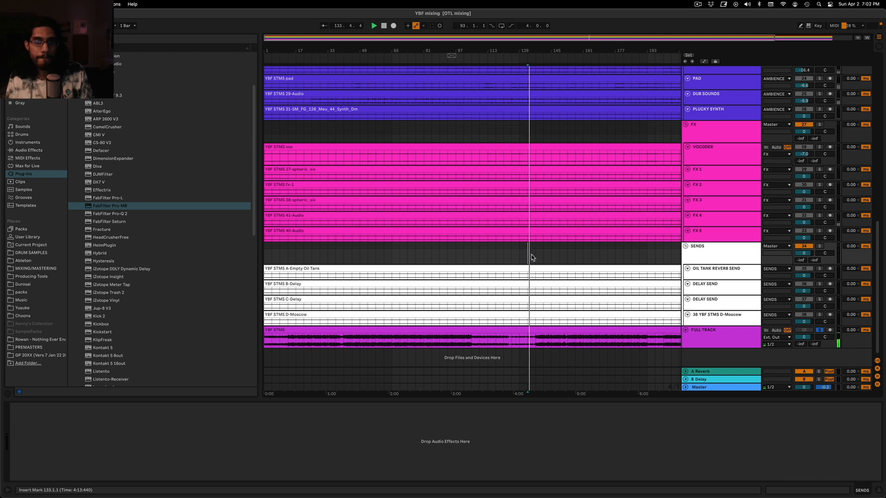
Place the insert marker at bar 137 while listening to the soloed FULL TRACK reference, and stop playback
{"action": "left_click", "coordinate": [532, 257]}
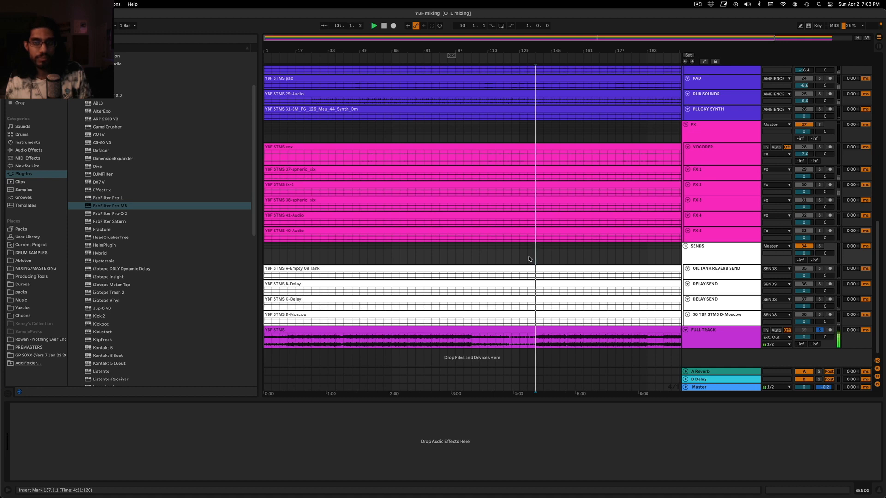
{"action": "scroll", "coordinate": [530, 258], "scroll_direction": "up", "scroll_amount": 5}
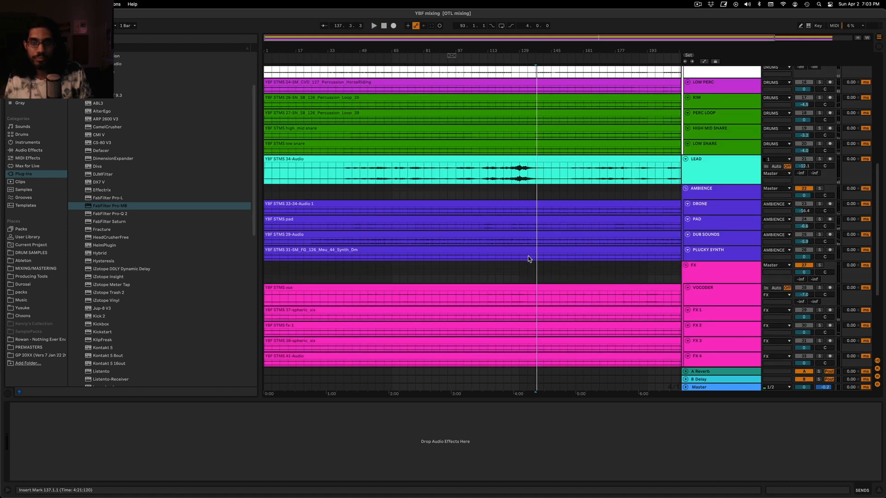
{"action": "key", "text": "space"}
Unsolo the FULL TRACK reference and play the full mix from bar 101
{"action": "left_click", "coordinate": [452, 198]}
{"action": "scroll", "coordinate": [683, 202], "scroll_direction": "up", "scroll_amount": 1}
{"action": "left_click", "coordinate": [720, 200]}
{"action": "left_click", "coordinate": [439, 205]}
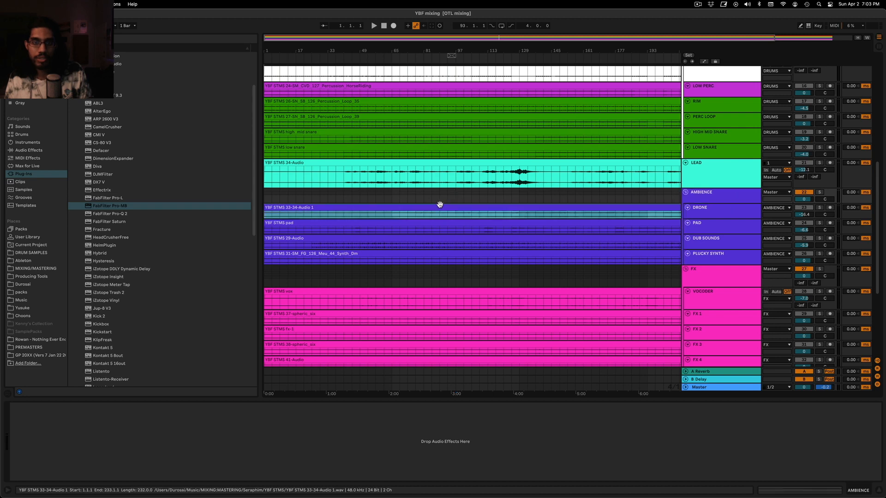
{"action": "scroll", "coordinate": [439, 204], "scroll_direction": "up", "scroll_amount": 1}
{"action": "left_click", "coordinate": [463, 211]}
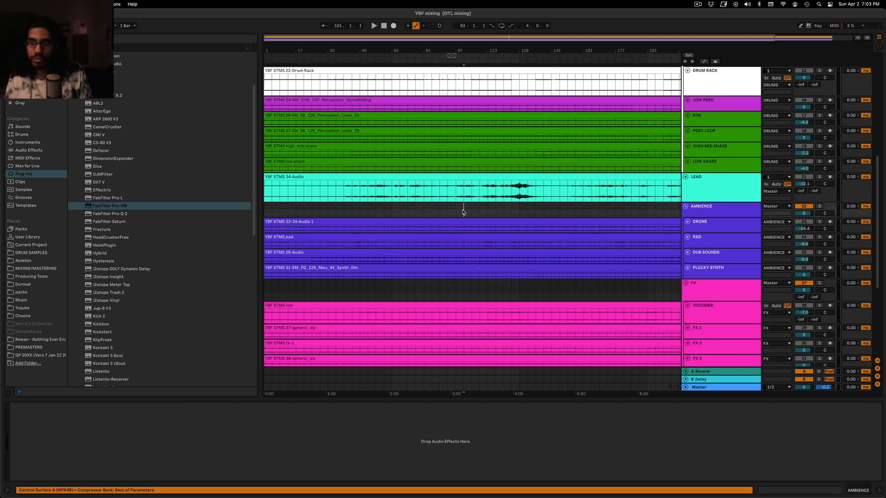
{"action": "key", "text": "space"}
{"action": "scroll", "coordinate": [421, 182], "scroll_direction": "down", "scroll_amount": 6}
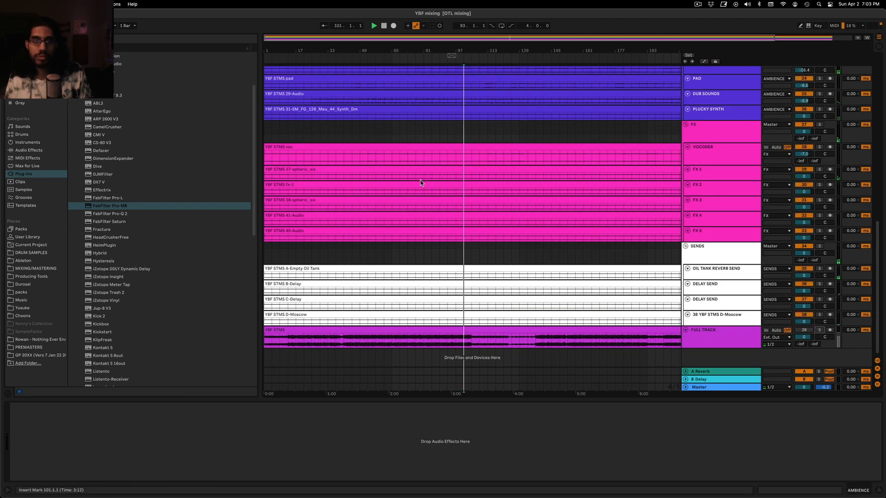
Try a lower track volume on LEAD while it is soloed, and undo the change
{"action": "scroll", "coordinate": [420, 183], "scroll_direction": "up", "scroll_amount": 4}
{"action": "left_click", "coordinate": [821, 134]}
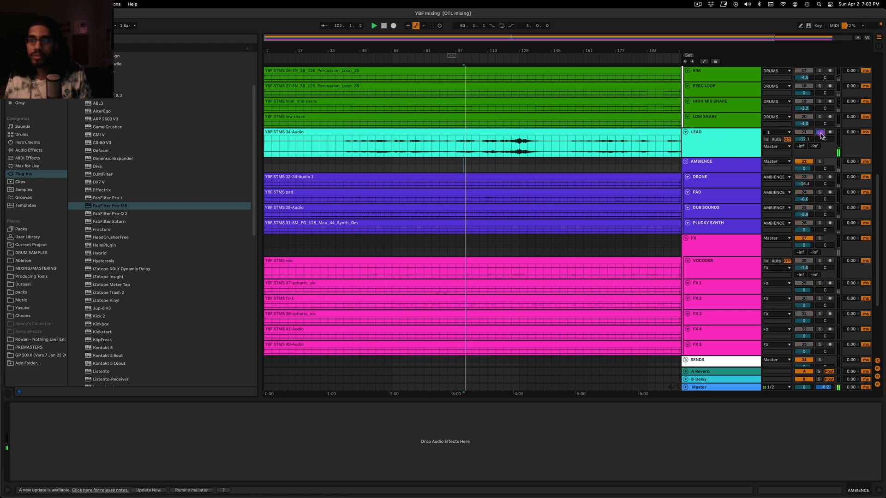
{"action": "left_click_drag", "start_coordinate": [804, 140], "coordinate": [804, 144]}
{"action": "left_click", "coordinate": [819, 133]}
{"action": "key", "text": "space"}
{"action": "key", "text": "space"}
{"action": "key", "text": "super+z"}
Lower the LEAD clip's gain to -6.00 dB and set the track volume to -12.3 dB
{"action": "double_click", "coordinate": [557, 132]}
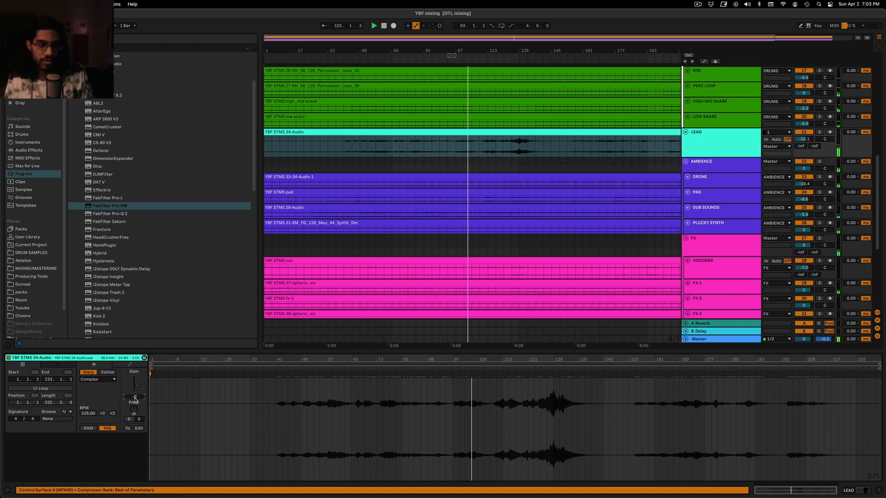
{"action": "left_click_drag", "start_coordinate": [133, 397], "coordinate": [135, 401]}
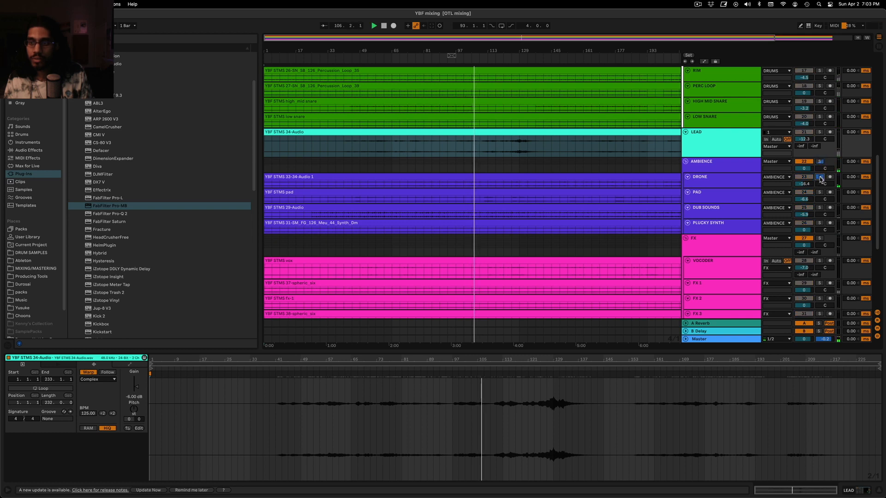
Audition the PAD track in solo, and return to the unsoloed mix from bar 97
{"action": "left_click", "coordinate": [819, 192]}
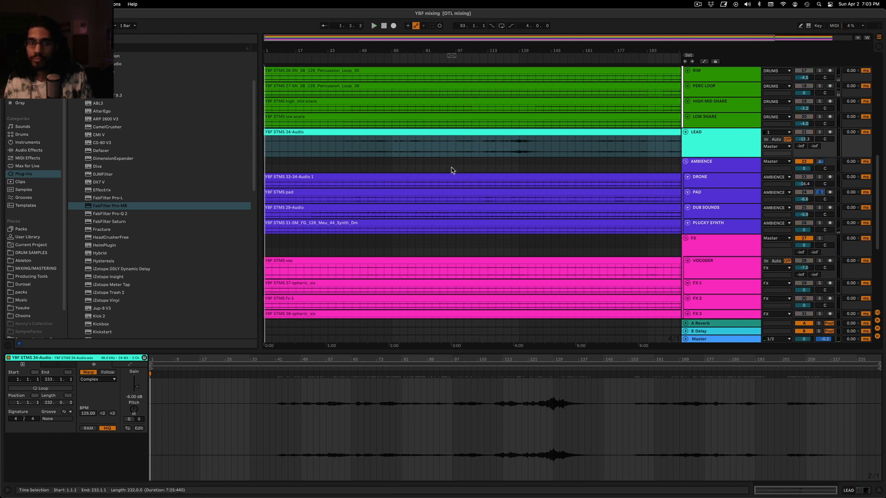
{"action": "left_click", "coordinate": [452, 169]}
{"action": "left_click", "coordinate": [820, 192]}
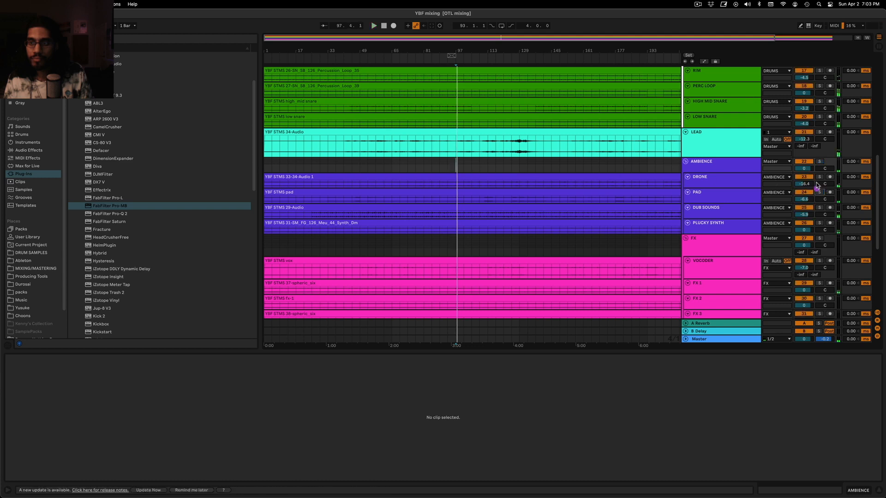
Mute the AMBIENCE group and the LEAD track, and audition the FX group in solo
{"action": "left_click", "coordinate": [807, 163]}
{"action": "left_click", "coordinate": [797, 132]}
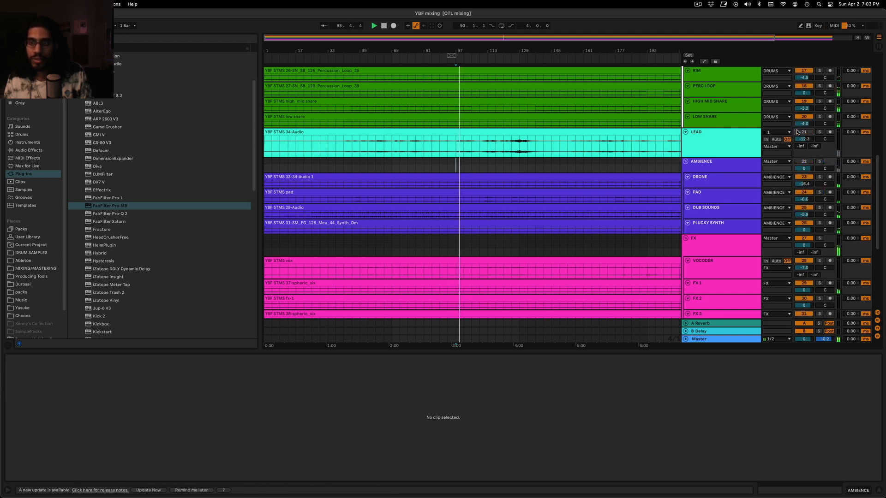
{"action": "scroll", "coordinate": [739, 213], "scroll_direction": "down", "scroll_amount": 4}
{"action": "left_click", "coordinate": [822, 152]}
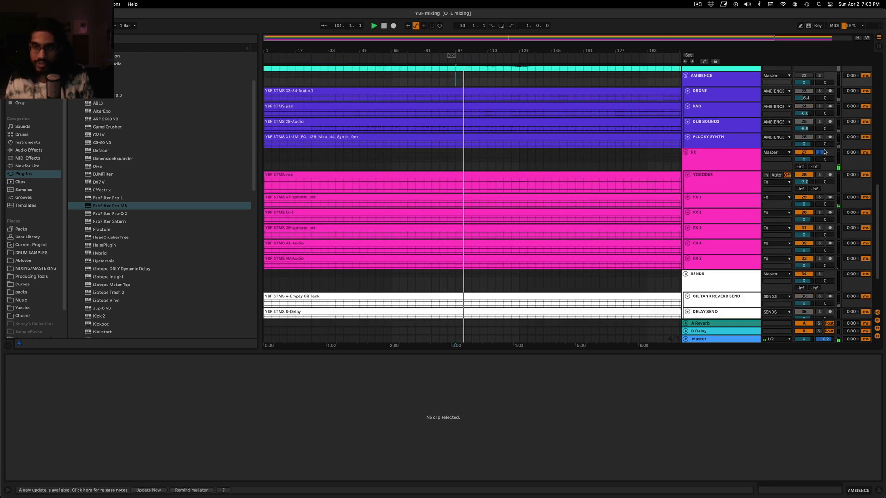
Solo the FX 1 track within the FX group and play it from bar 97
{"action": "left_click", "coordinate": [729, 202]}
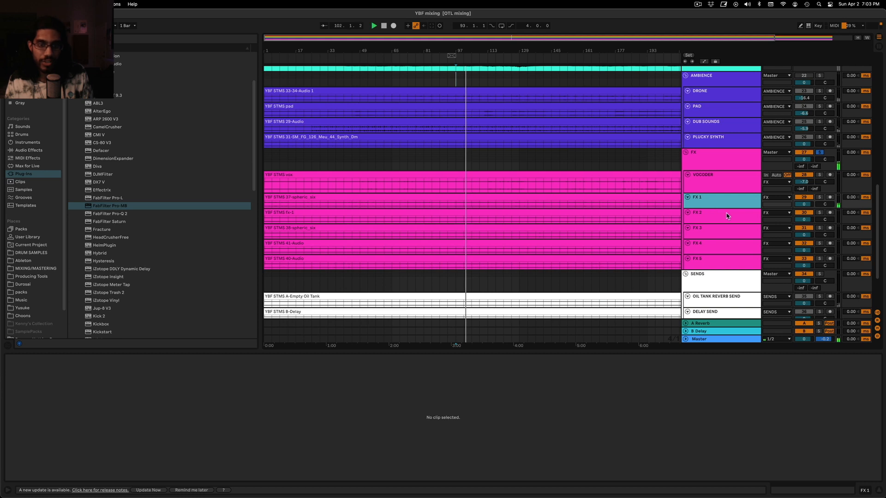
{"action": "key", "text": "space"}
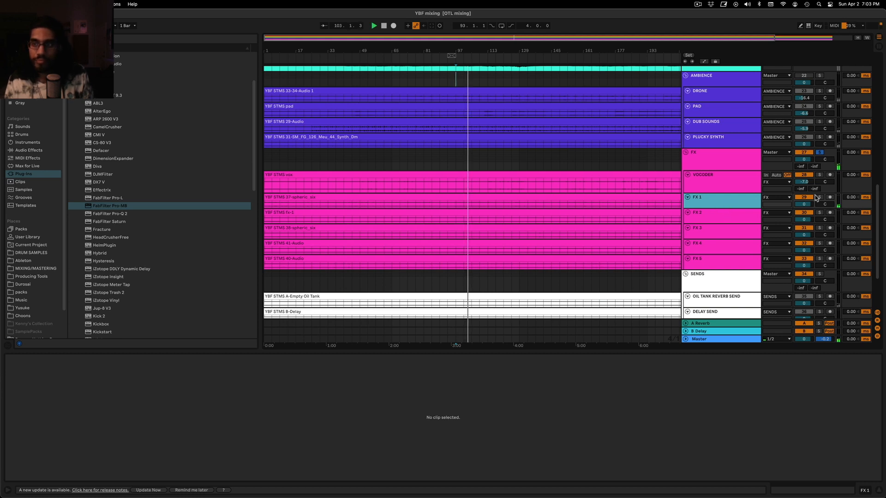
{"action": "left_click", "coordinate": [820, 197]}
{"action": "left_click", "coordinate": [748, 205]}
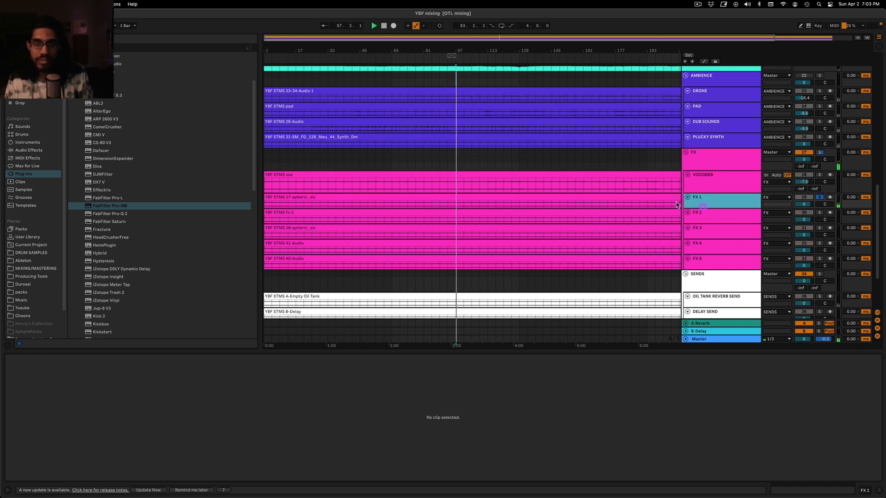
{"action": "key", "text": "space"}
Enlarge the FX 1 track, lower its volume to -14.8 dB and resume playback
{"action": "left_click_drag", "start_coordinate": [747, 207], "coordinate": [748, 270]}
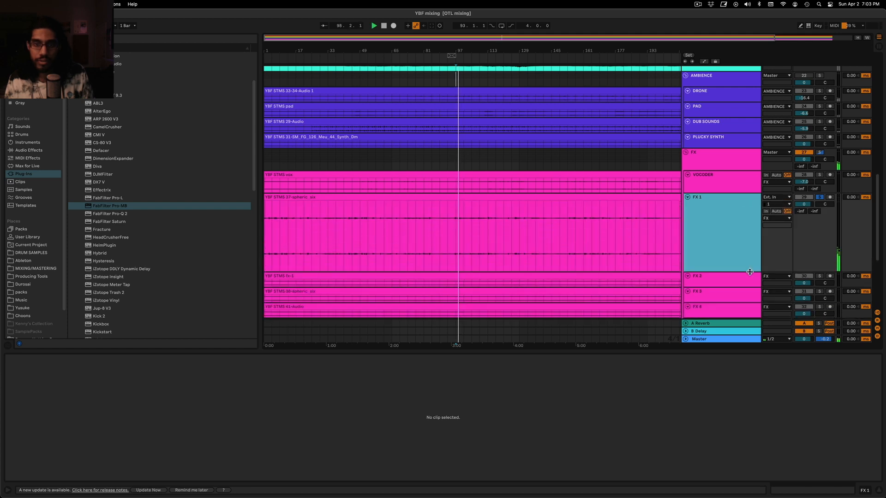
{"action": "scroll", "coordinate": [620, 202], "scroll_direction": "down", "scroll_amount": 3}
{"action": "key", "text": "space"}
{"action": "double_click", "coordinate": [734, 168]}
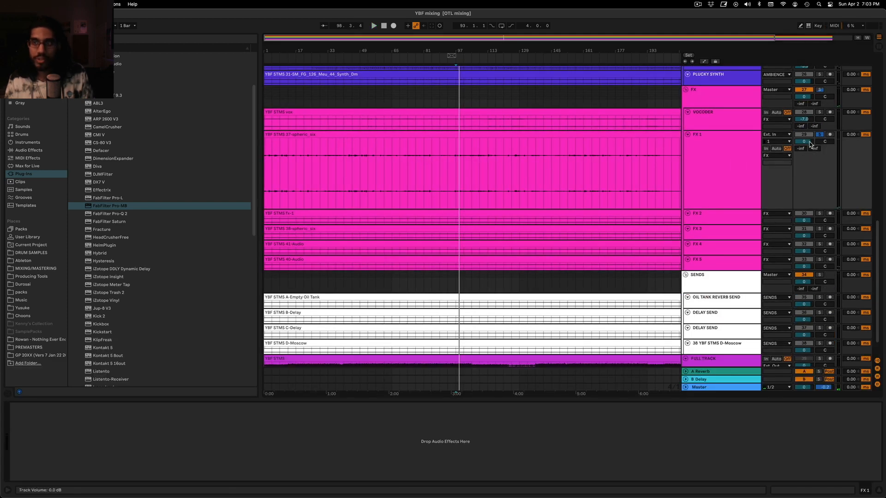
{"action": "left_click_drag", "start_coordinate": [810, 144], "coordinate": [810, 161]}
{"action": "key", "text": "space"}
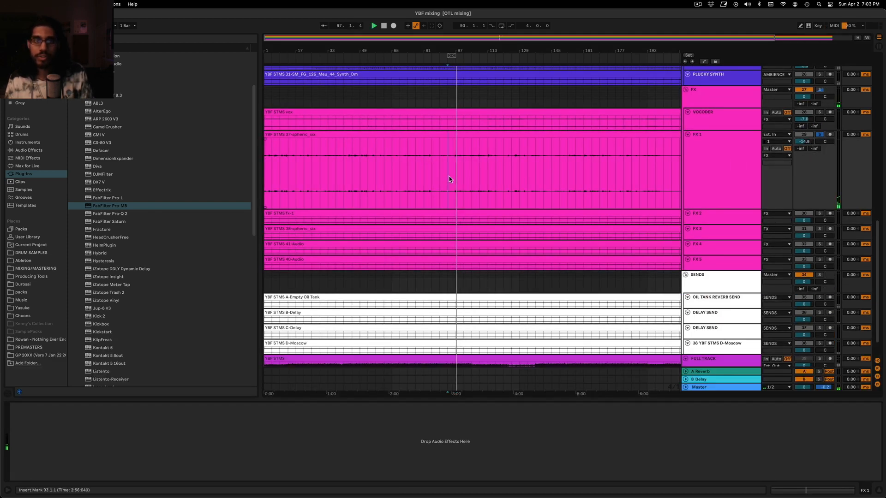
Copy the Ghst kick sidechain Compressor from PLUCKY SYNTH onto FX 1, and play the result from bar 101
{"action": "left_click", "coordinate": [732, 150]}
{"action": "left_click", "coordinate": [716, 115]}
{"action": "left_click", "coordinate": [716, 100]}
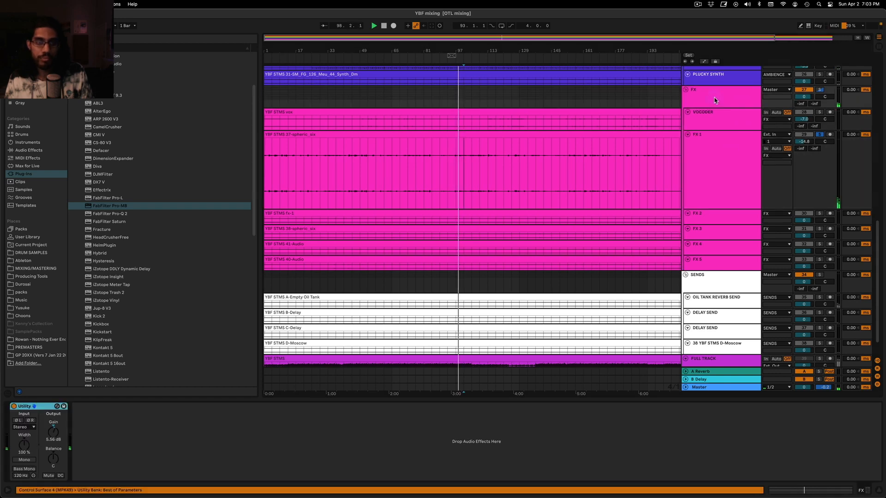
{"action": "scroll", "coordinate": [715, 104], "scroll_direction": "up", "scroll_amount": 5}
{"action": "left_click", "coordinate": [713, 147]}
{"action": "key", "text": "Up"}
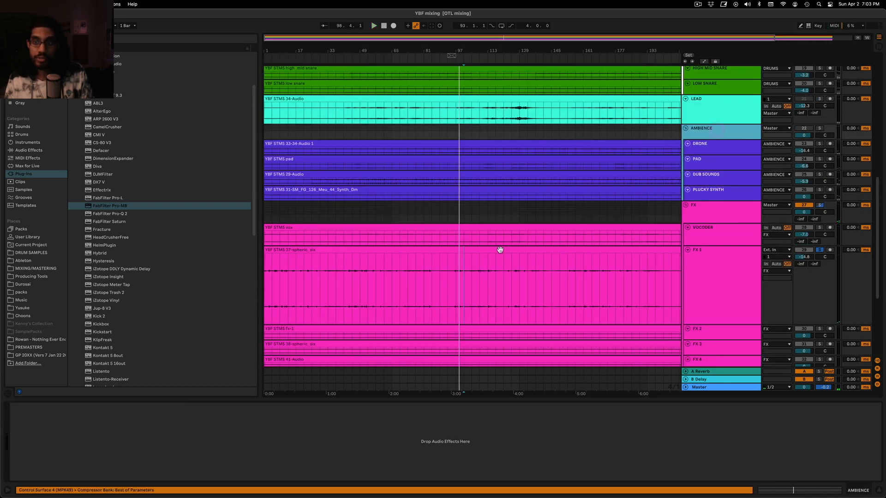
{"action": "left_click", "coordinate": [701, 189]}
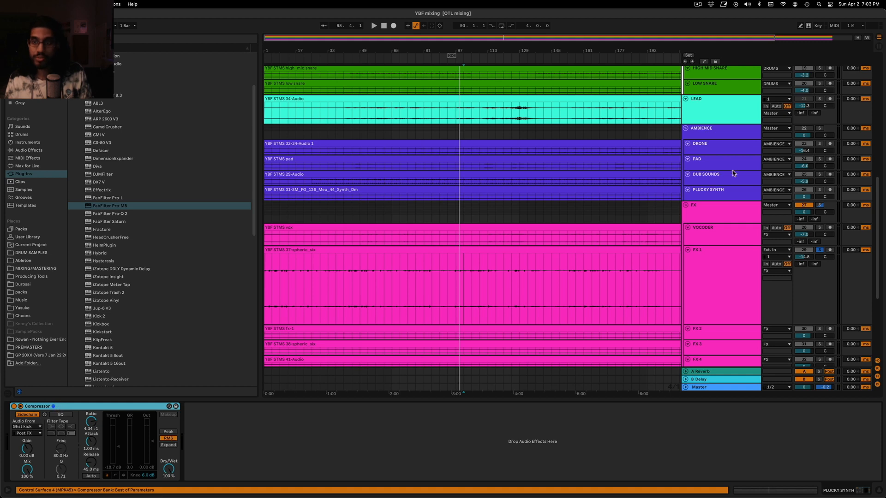
{"action": "scroll", "coordinate": [734, 174], "scroll_direction": "down", "scroll_amount": 4}
{"action": "left_click", "coordinate": [745, 190]}
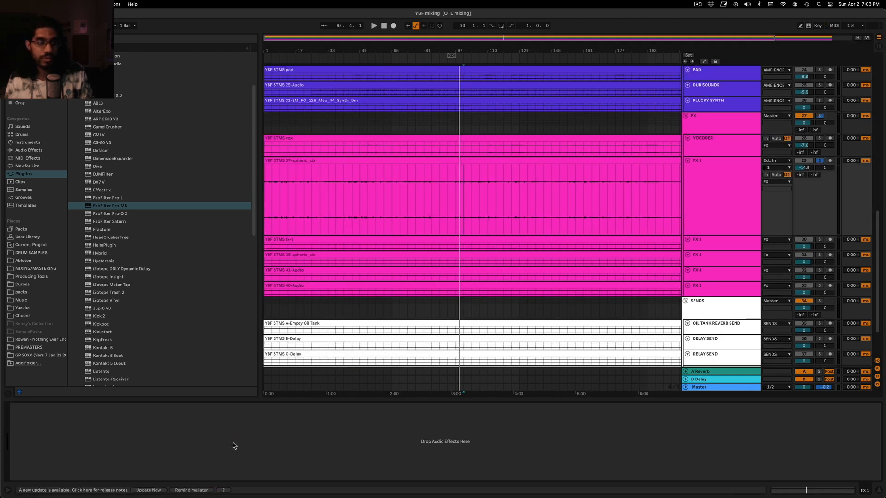
{"action": "key", "text": "super+v"}
{"action": "key", "text": "space"}
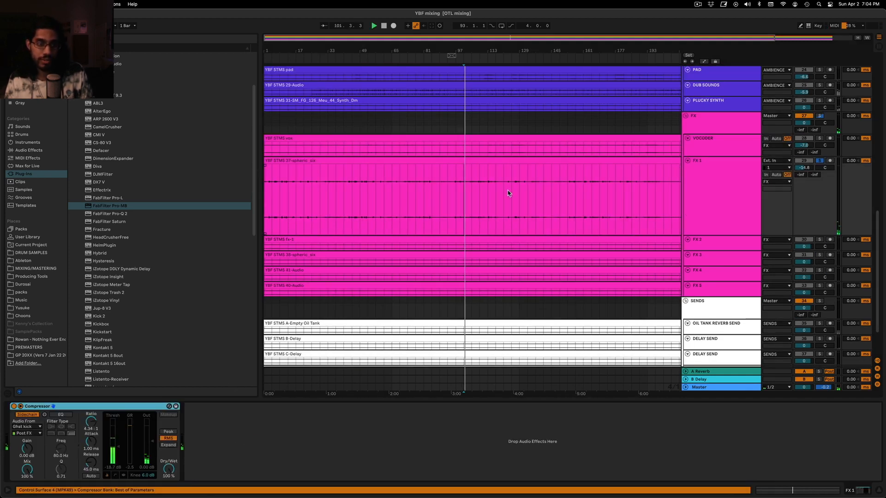
Lower the FX 1 Compressor's threshold to -20.7 dB and set the track volume to -14.2 dB
{"action": "left_click_drag", "start_coordinate": [118, 447], "coordinate": [118, 448]}
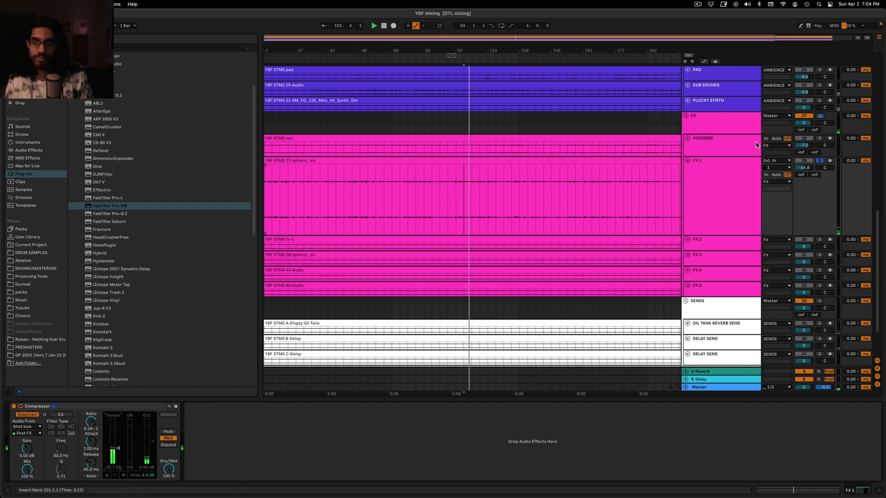
{"action": "left_click_drag", "start_coordinate": [804, 172], "coordinate": [804, 170]}
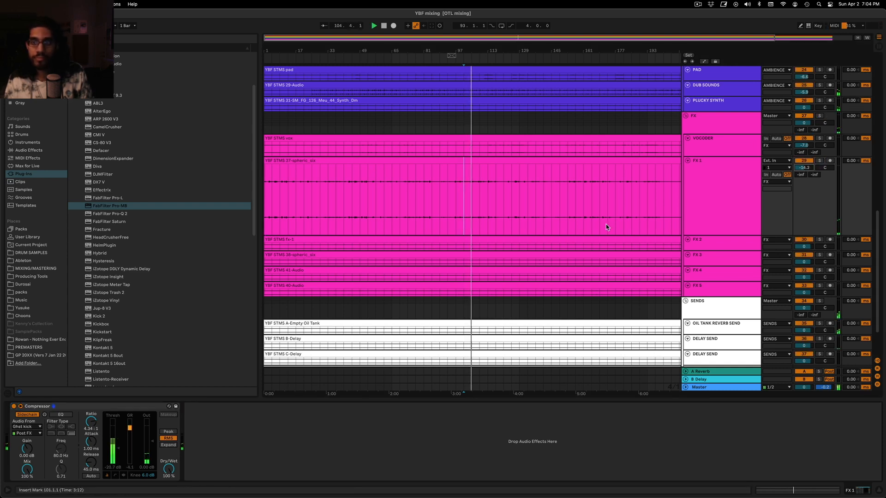
Audition FX 2 briefly in solo, and reset the Utility gain on the FX group to 0.00 dB
{"action": "left_click", "coordinate": [819, 240]}
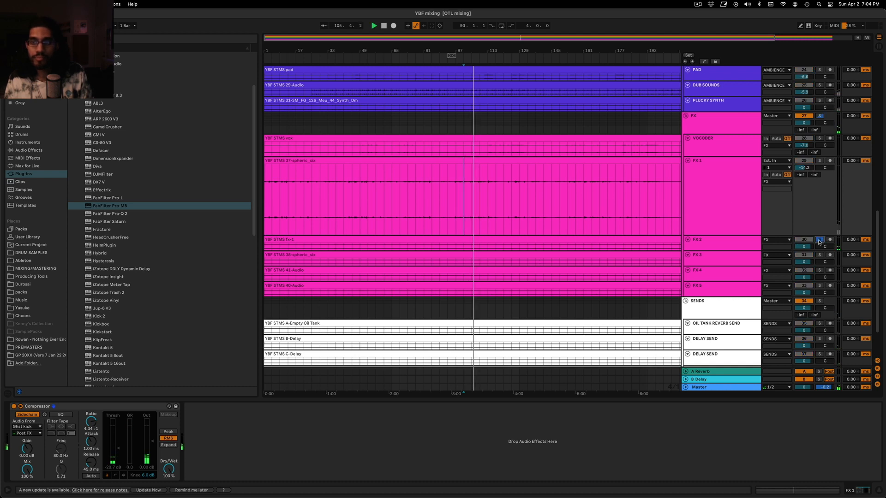
{"action": "left_click", "coordinate": [819, 240]}
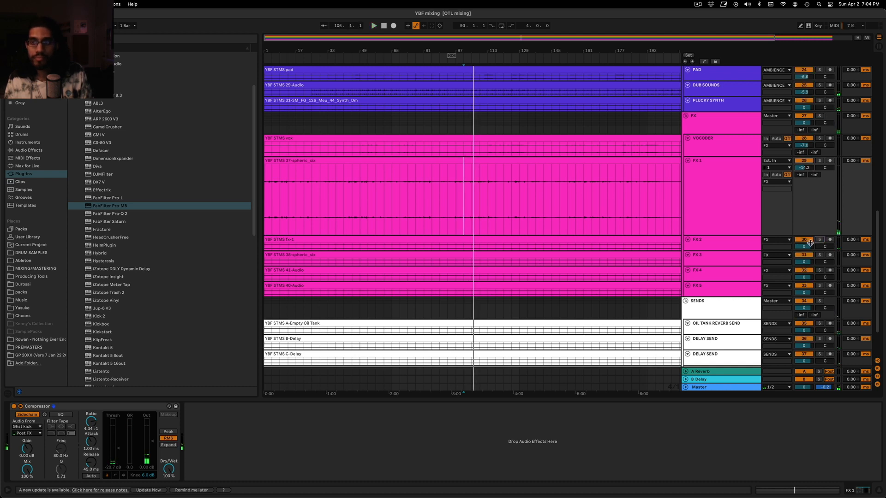
{"action": "left_click", "coordinate": [700, 118]}
{"action": "left_click", "coordinate": [78, 436]}
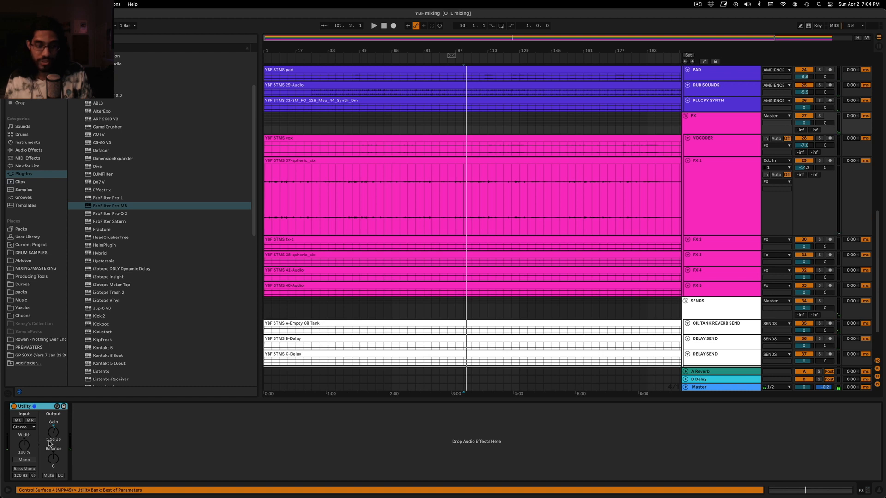
{"action": "double_click", "coordinate": [49, 441]}
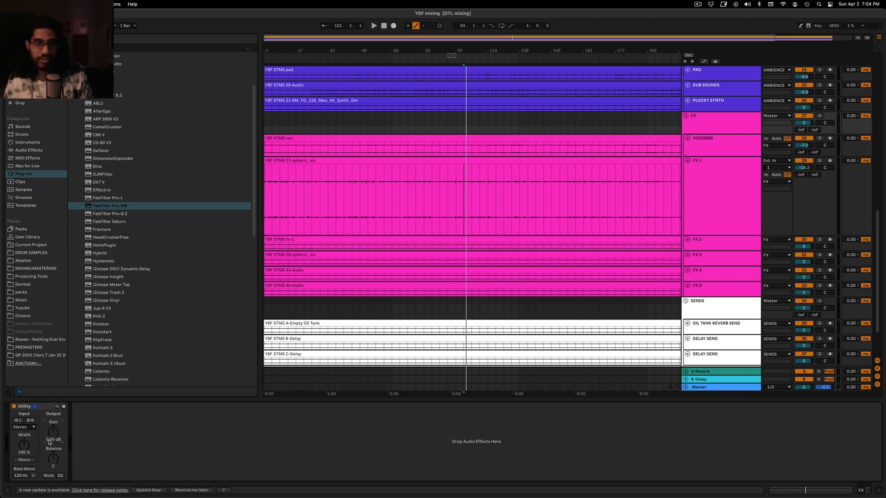
Play the full mix from bar 101, raise FX 1 to -11.5 dB and check its Compressor
{"action": "left_click", "coordinate": [470, 118]}
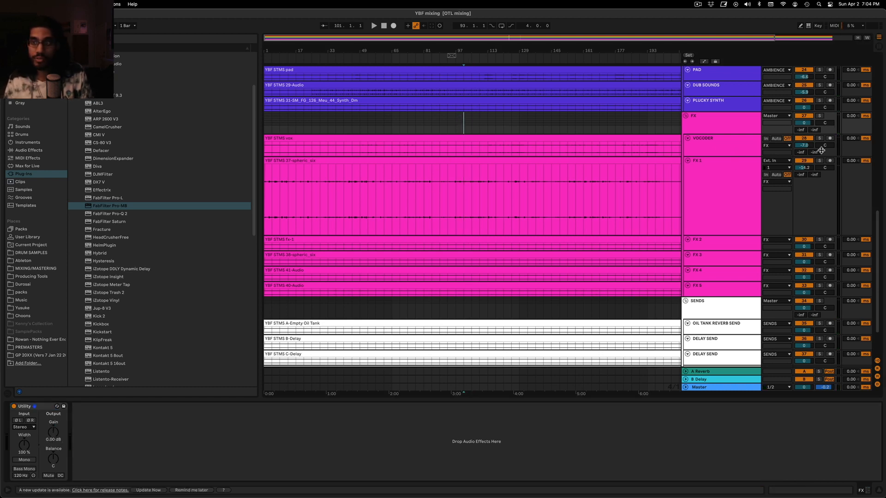
{"action": "key", "text": "space"}
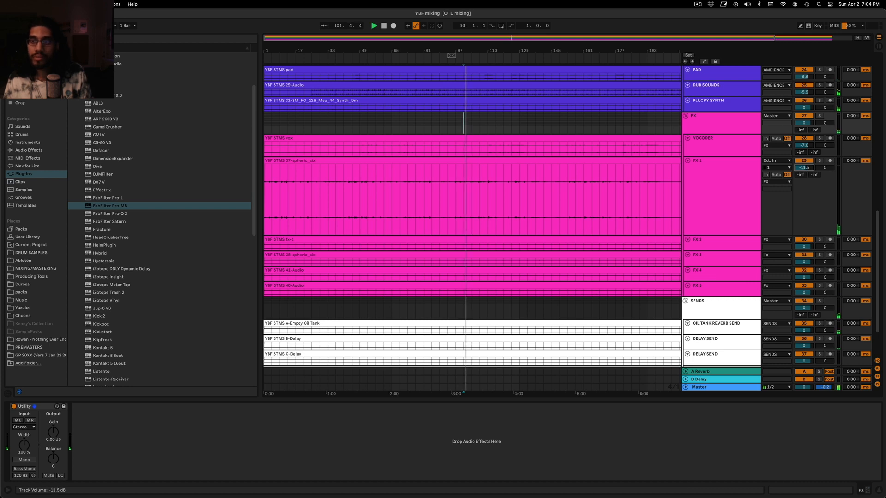
{"action": "left_click", "coordinate": [740, 189]}
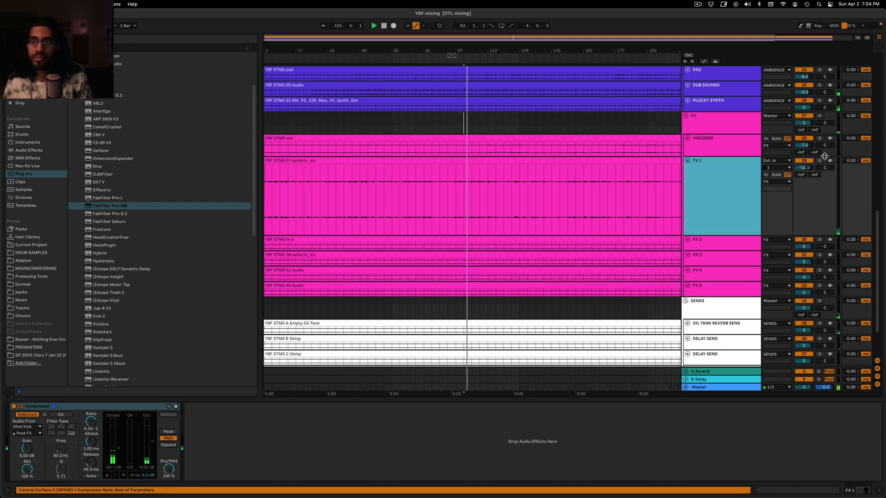
Audition FX 2 in solo, then lower its track volume to -10.0 dB in the full mix
{"action": "left_click", "coordinate": [820, 240]}
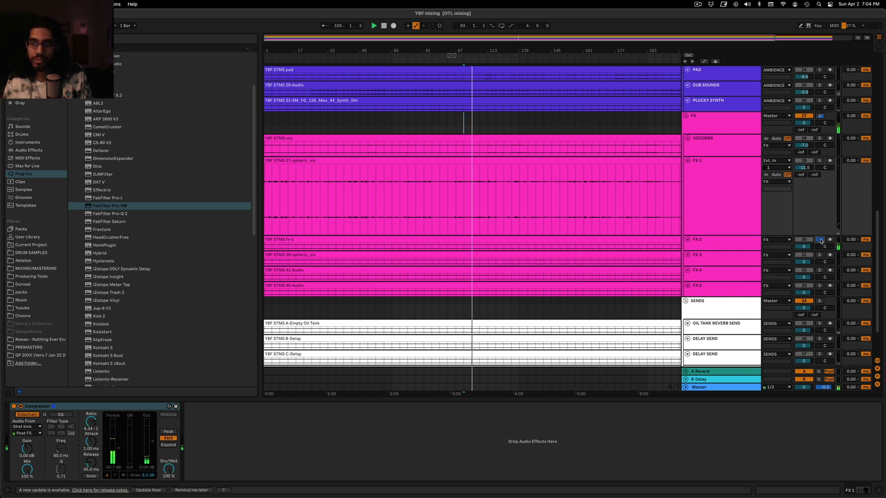
{"action": "left_click", "coordinate": [820, 240]}
{"action": "left_click", "coordinate": [739, 247]}
{"action": "left_click_drag", "start_coordinate": [739, 250], "coordinate": [739, 314]}
{"action": "left_click", "coordinate": [196, 300]}
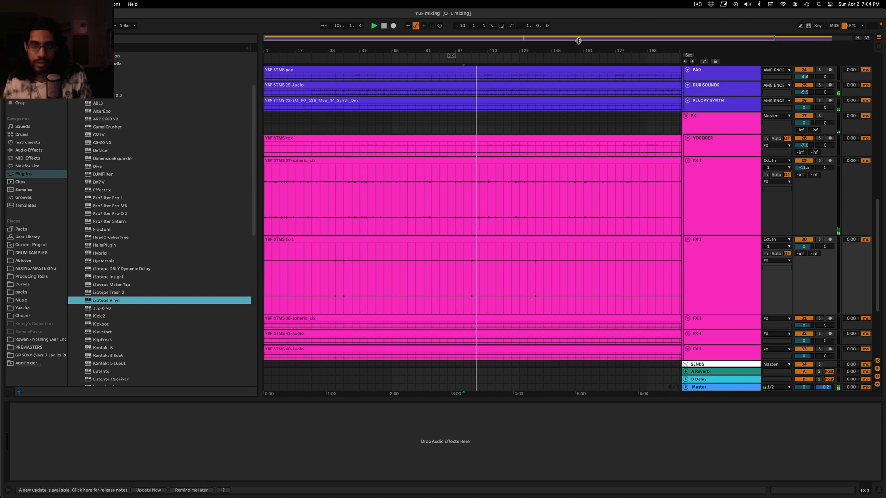
{"action": "left_click", "coordinate": [536, 285]}
{"action": "left_click", "coordinate": [730, 248]}
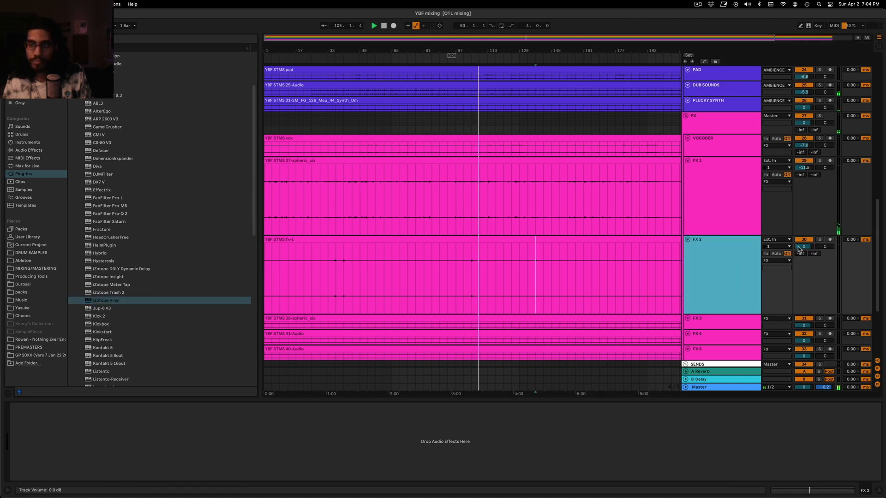
{"action": "left_click_drag", "start_coordinate": [798, 246], "coordinate": [799, 264]}
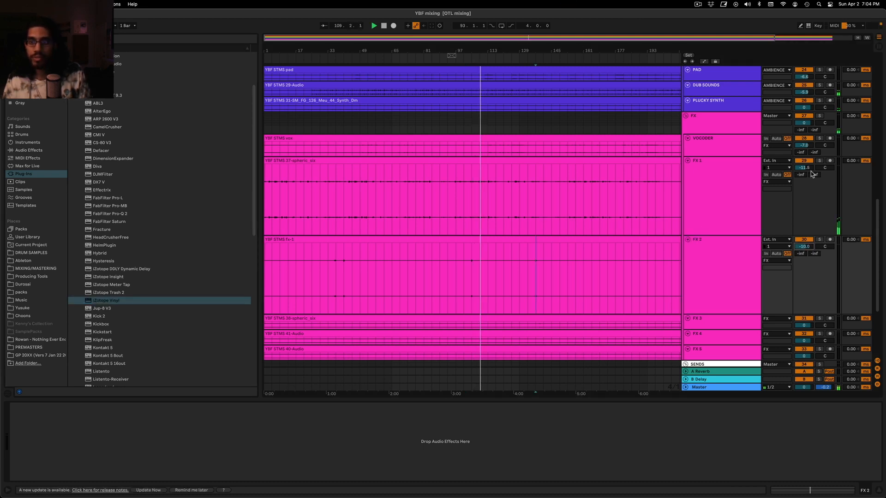
{"action": "left_click_drag", "start_coordinate": [714, 314], "coordinate": [699, 228]}
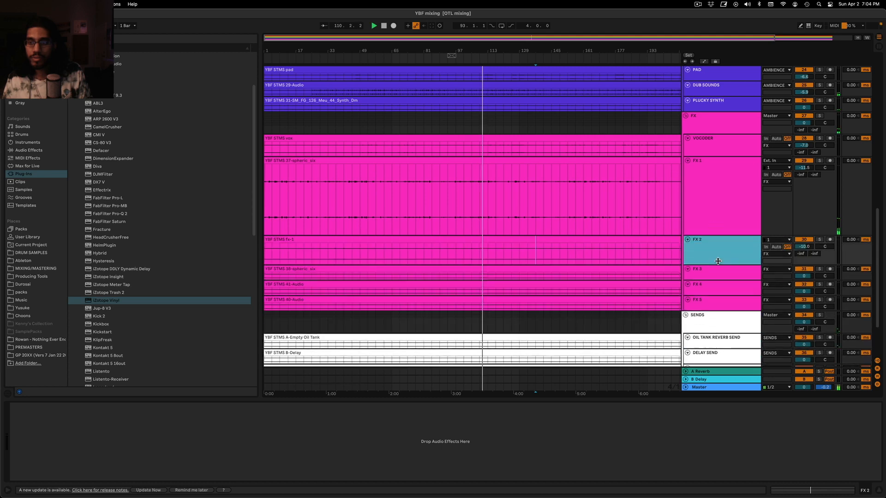
Play the full mix from bar 117 and again from bar 81, checking how LEAD sits against the other tracks
{"action": "left_click", "coordinate": [495, 131]}
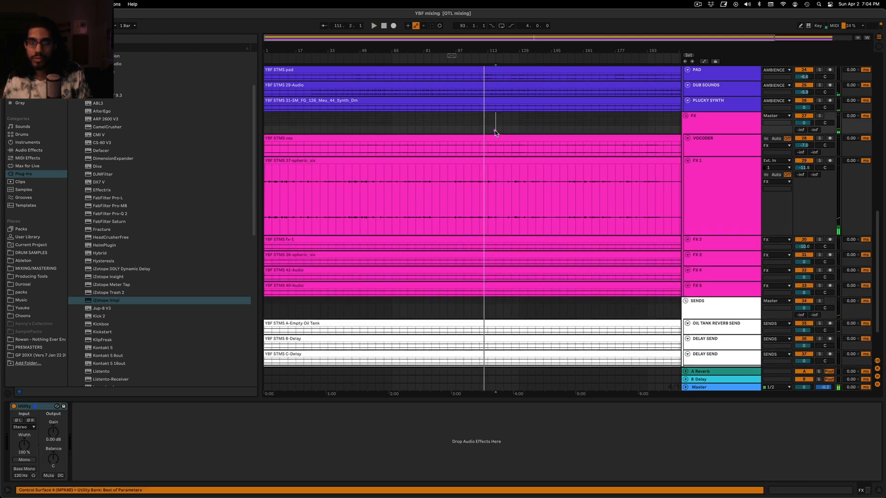
{"action": "scroll", "coordinate": [494, 143], "scroll_direction": "up", "scroll_amount": 10}
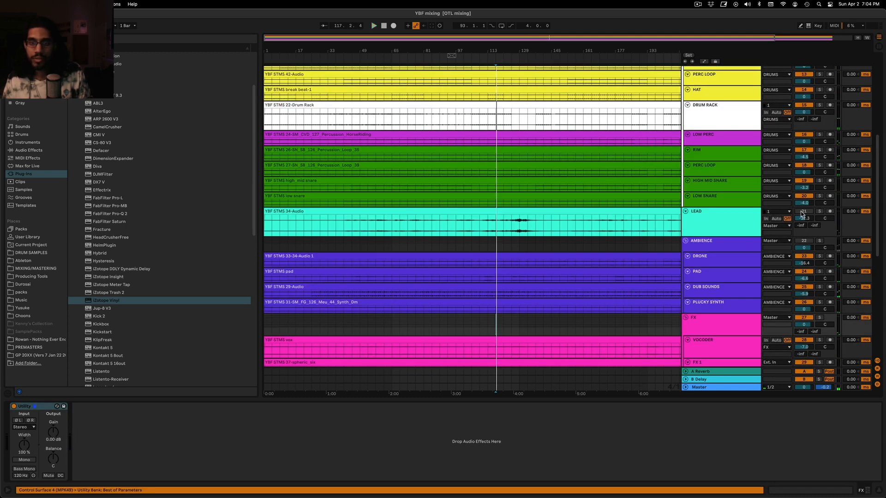
{"action": "left_click", "coordinate": [423, 235]}
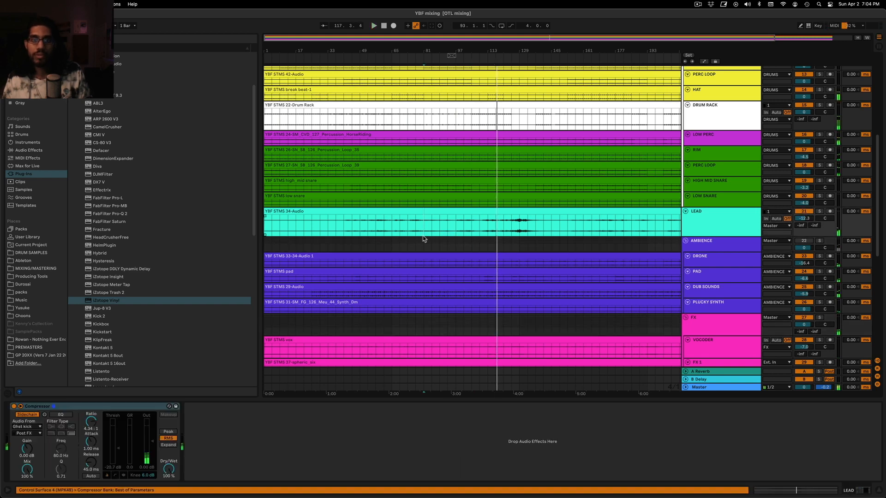
{"action": "left_click", "coordinate": [424, 240]}
{"action": "key", "text": "space"}
{"action": "key", "text": "space"}
{"action": "left_click", "coordinate": [519, 246]}
{"action": "scroll", "coordinate": [635, 224], "scroll_direction": "down", "scroll_amount": 5}
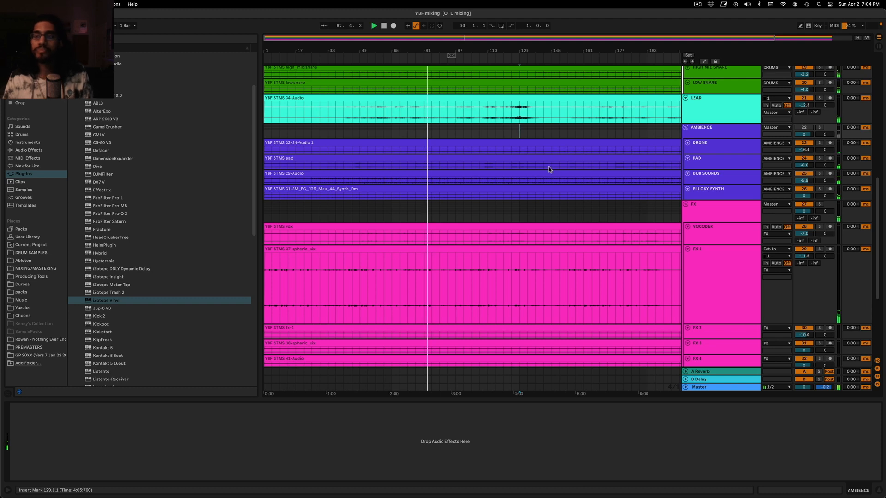
{"action": "scroll", "coordinate": [549, 169], "scroll_direction": "up", "scroll_amount": 2}
{"action": "left_click", "coordinate": [731, 145]}
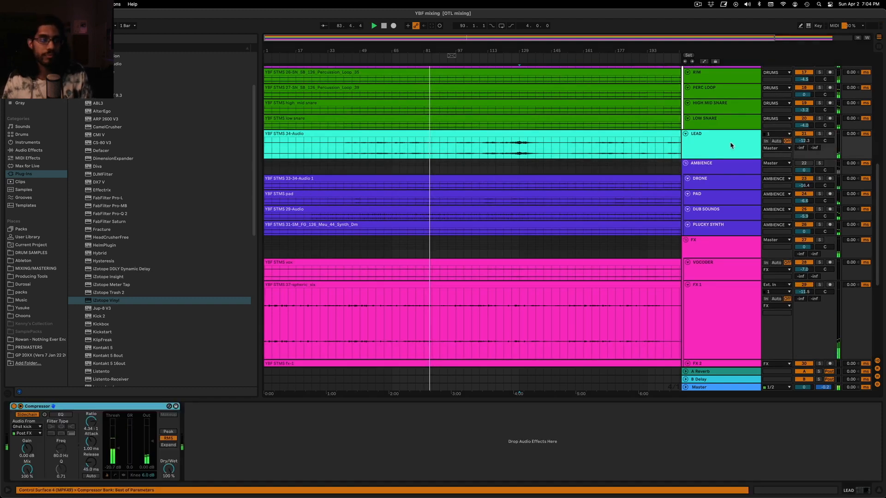
Add EQ Eight after the Compressor on LEAD and make band 1 a low cut at 166 Hz, playing from bar 129
{"action": "left_click", "coordinate": [28, 150]}
{"action": "left_click_drag", "start_coordinate": [96, 102], "coordinate": [260, 429]}
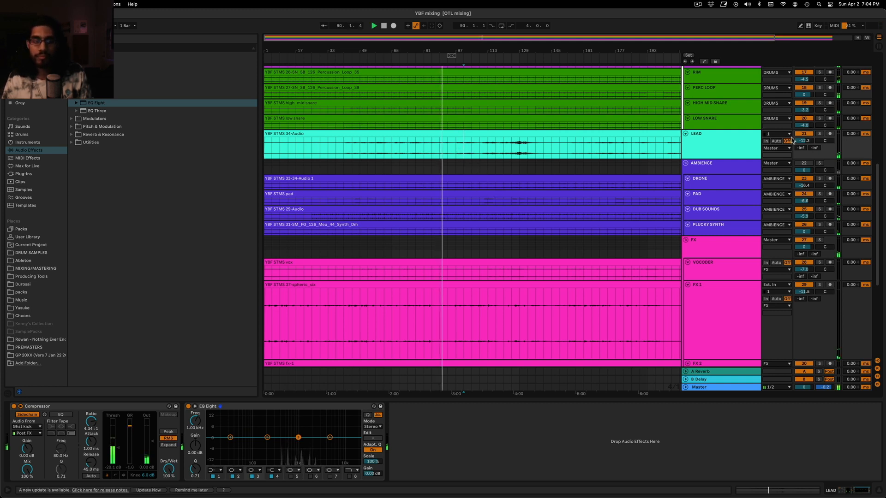
{"action": "left_click", "coordinate": [488, 154]}
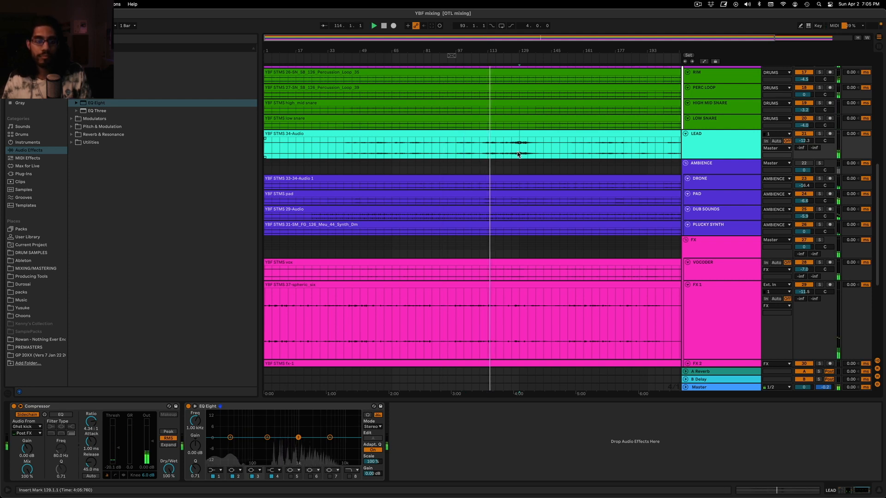
{"action": "left_click", "coordinate": [215, 470]}
{"action": "key", "text": "space"}
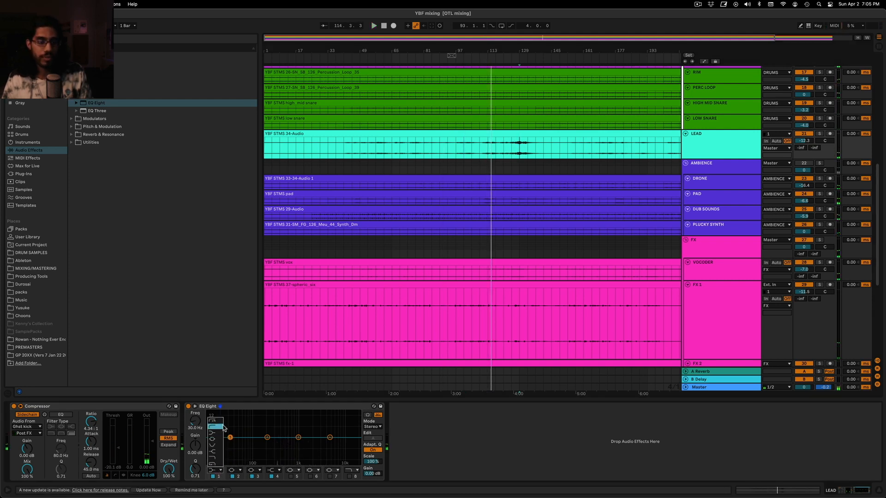
{"action": "left_click", "coordinate": [217, 425]}
{"action": "key", "text": "space"}
{"action": "left_click_drag", "start_coordinate": [197, 422], "coordinate": [197, 401]}
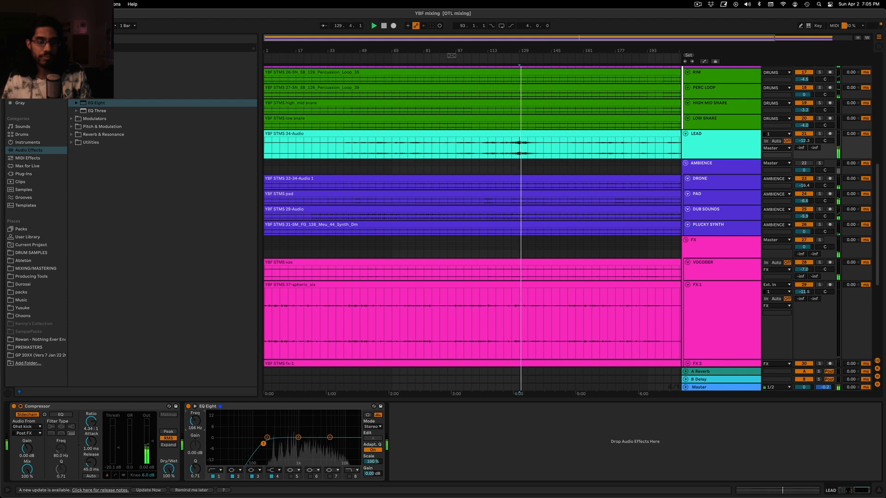
Dip band 3 of the LEAD EQ Eight by 2.60 dB at 2.02 kHz with a Q of 1.19
{"action": "mouse_move", "coordinate": [298, 440]}
{"action": "left_mouse_down"}
{"action": "mouse_move", "coordinate": [312, 421]}
{"action": "mouse_move", "coordinate": [311, 445]}
{"action": "left_mouse_up"}
{"action": "left_click_drag", "start_coordinate": [191, 473], "coordinate": [191, 466]}
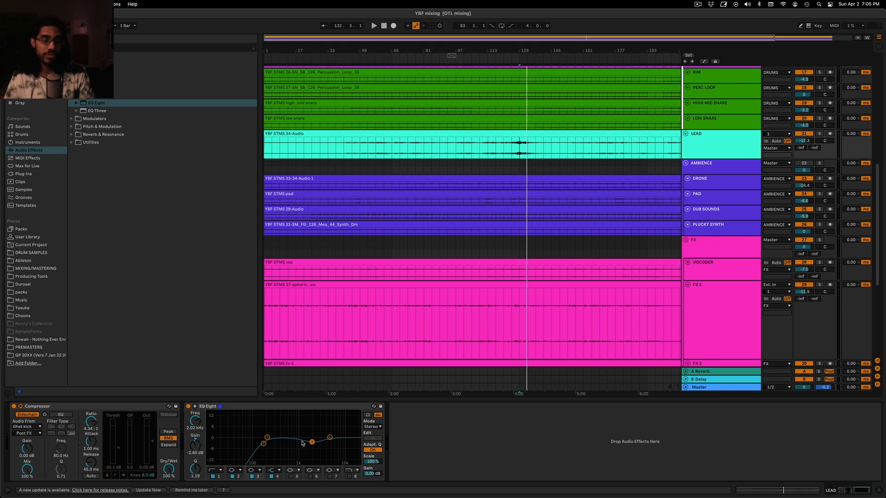
{"action": "left_click", "coordinate": [240, 410]}
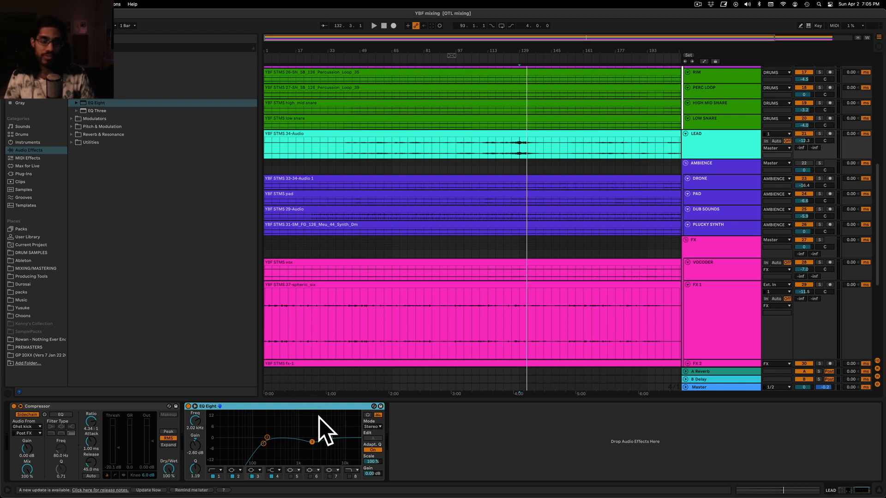
Add FabFilter Pro-MB after the EQ Eight on LEAD, and set the EQ's 2.02 kHz band gain to -2.11 dB
{"action": "left_click", "coordinate": [513, 153]}
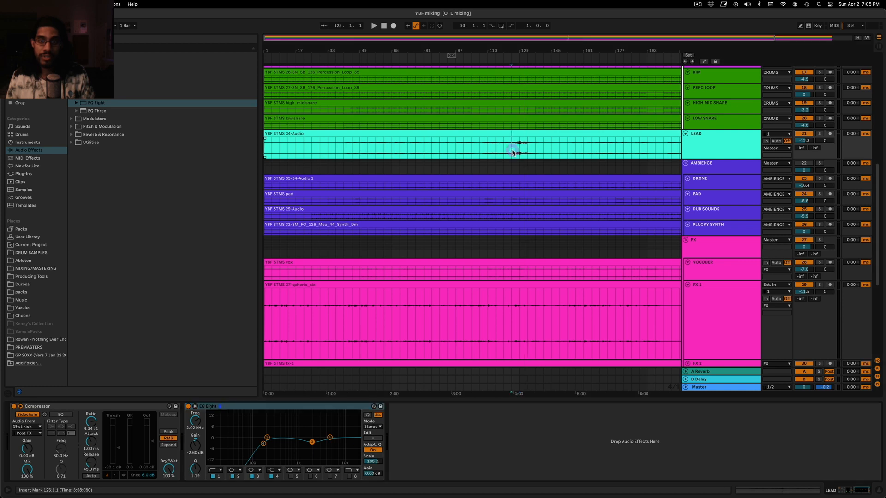
{"action": "left_click", "coordinate": [27, 175]}
{"action": "left_click_drag", "start_coordinate": [116, 207], "coordinate": [500, 457]}
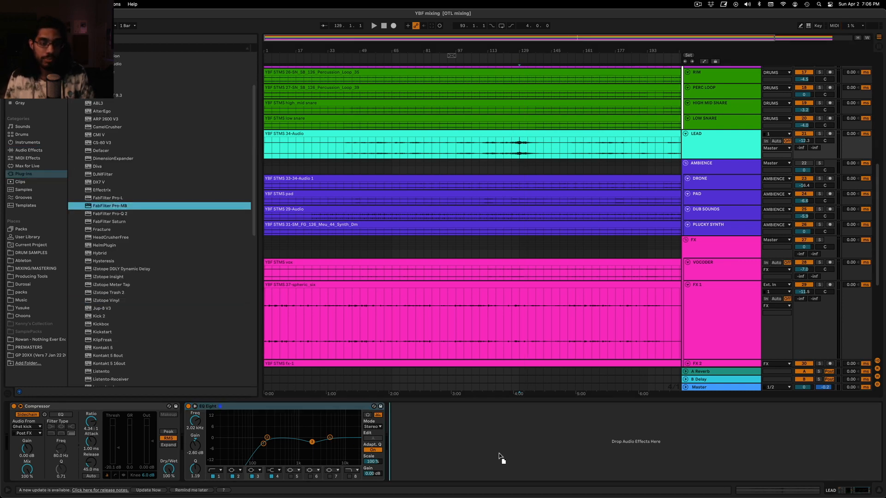
{"action": "left_click_drag", "start_coordinate": [419, 457], "coordinate": [419, 458]}
{"action": "left_click_drag", "start_coordinate": [489, 177], "coordinate": [376, 102]}
{"action": "left_click_drag", "start_coordinate": [314, 444], "coordinate": [314, 441]}
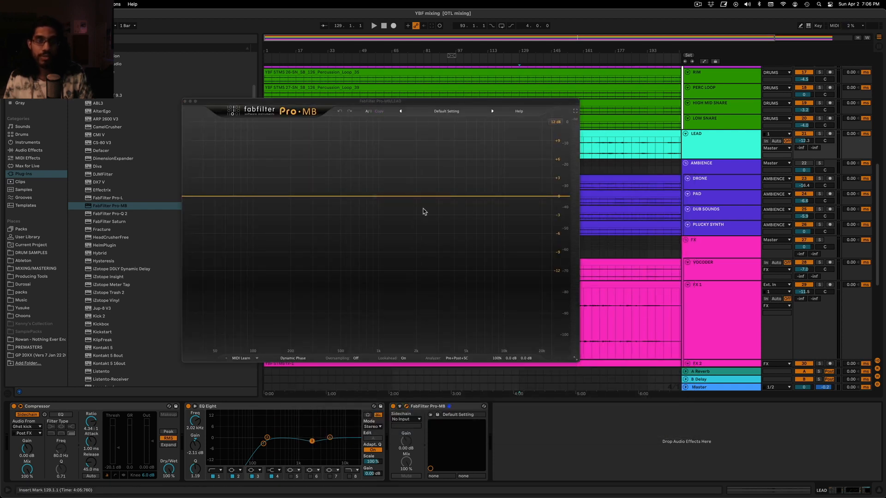
Create a Pro-MB compression band around 2232 Hz on LEAD, adjust its threshold during playback, and close the plug-in window
{"action": "key", "text": "space"}
{"action": "mouse_move", "coordinate": [433, 196]}
{"action": "left_mouse_down"}
{"action": "mouse_move", "coordinate": [414, 199]}
{"action": "mouse_move", "coordinate": [423, 196]}
{"action": "left_mouse_up"}
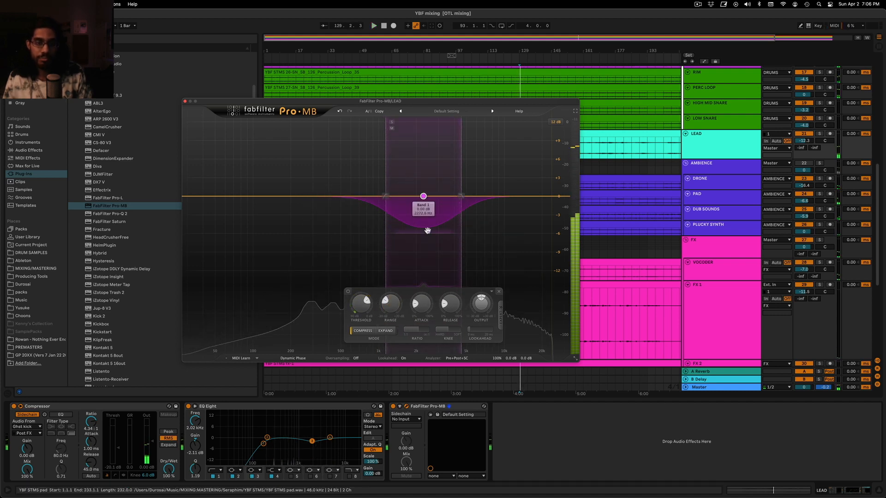
{"action": "key", "text": "space"}
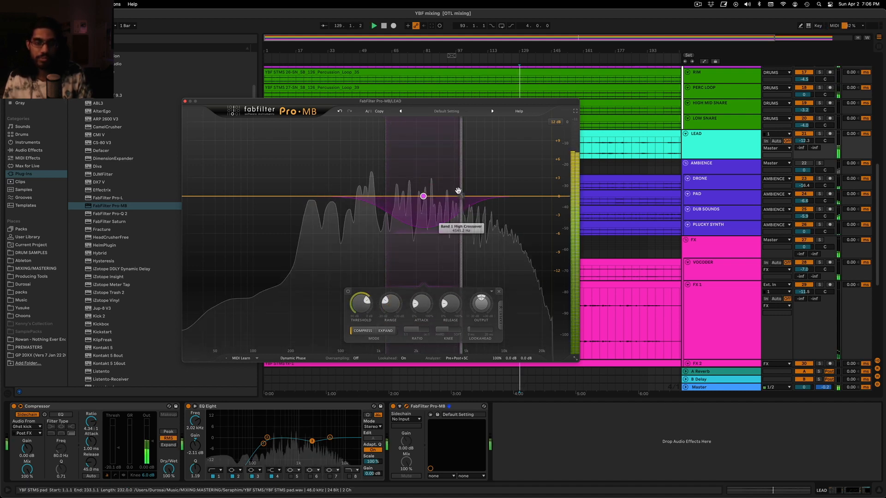
{"action": "left_click_drag", "start_coordinate": [368, 300], "coordinate": [416, 309]}
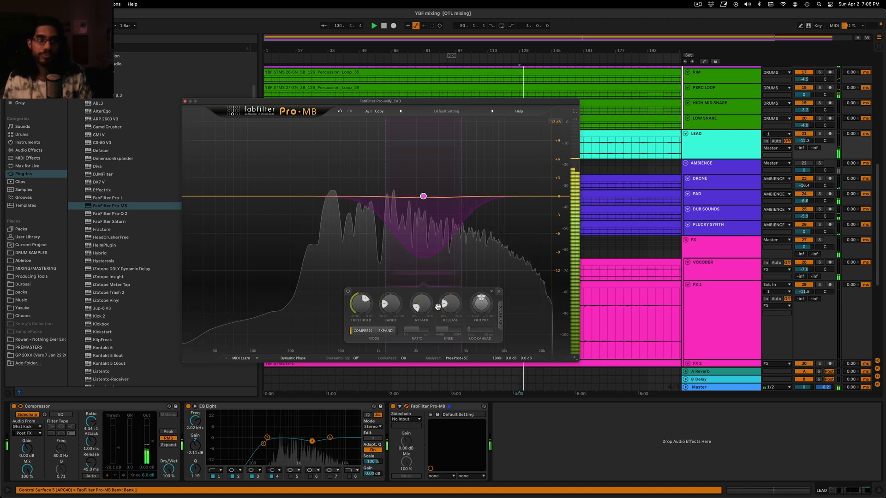
{"action": "left_click", "coordinate": [185, 102]}
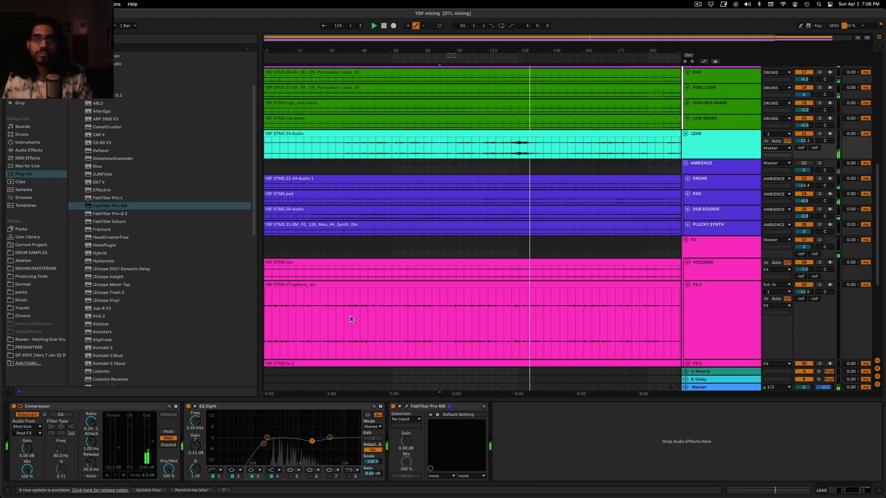
Listen to the full mix across the arrangement, reviewing the Low Freq and DRUMS tracks and replaying from bar 133
{"action": "left_click_drag", "start_coordinate": [560, 37], "coordinate": [559, 14]}
{"action": "left_click", "coordinate": [533, 151]}
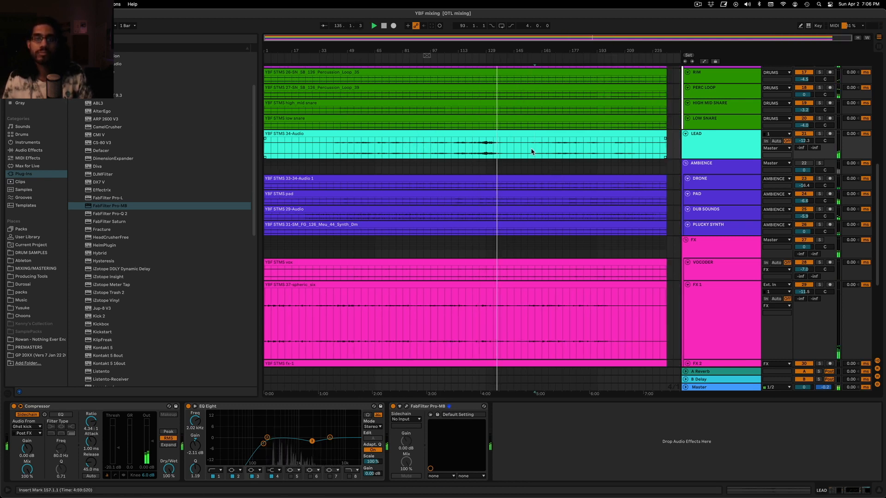
{"action": "scroll", "coordinate": [493, 170], "scroll_direction": "up", "scroll_amount": 10}
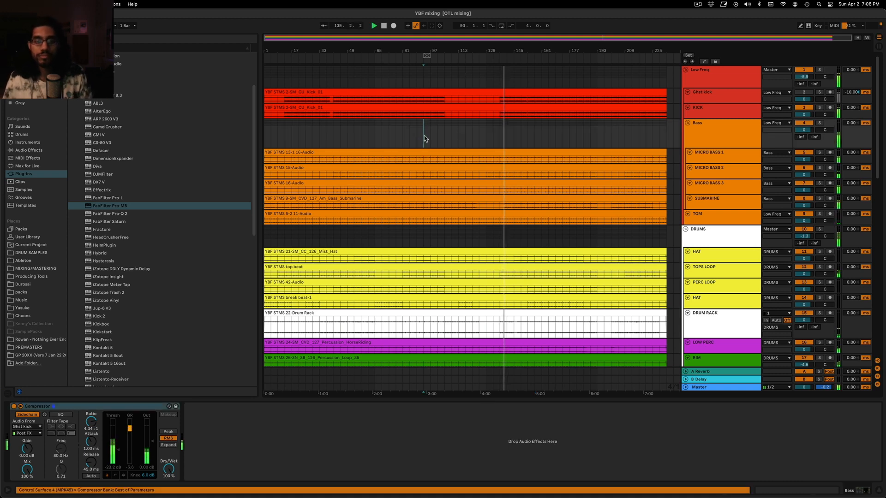
{"action": "scroll", "coordinate": [423, 138], "scroll_direction": "down", "scroll_amount": 6}
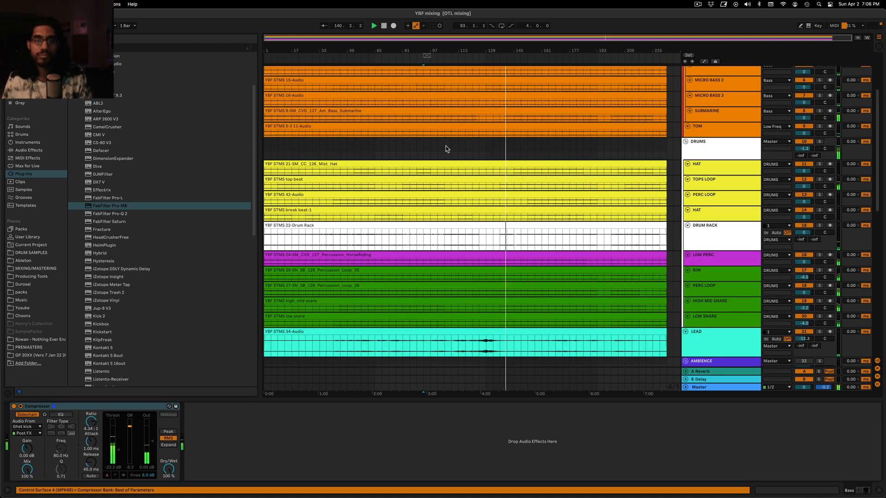
{"action": "scroll", "coordinate": [446, 146], "scroll_direction": "up", "scroll_amount": 6}
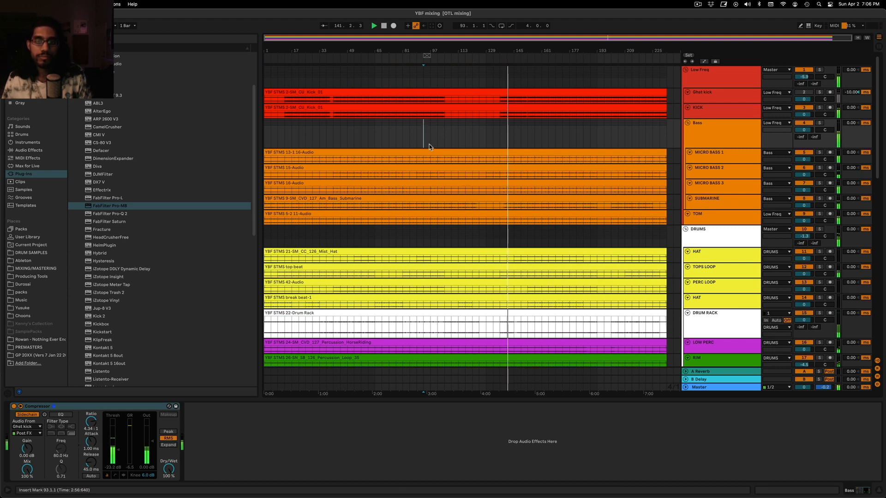
{"action": "scroll", "coordinate": [429, 146], "scroll_direction": "down", "scroll_amount": 6}
{"action": "scroll", "coordinate": [431, 147], "scroll_direction": "up", "scroll_amount": 6}
{"action": "left_click", "coordinate": [495, 134]}
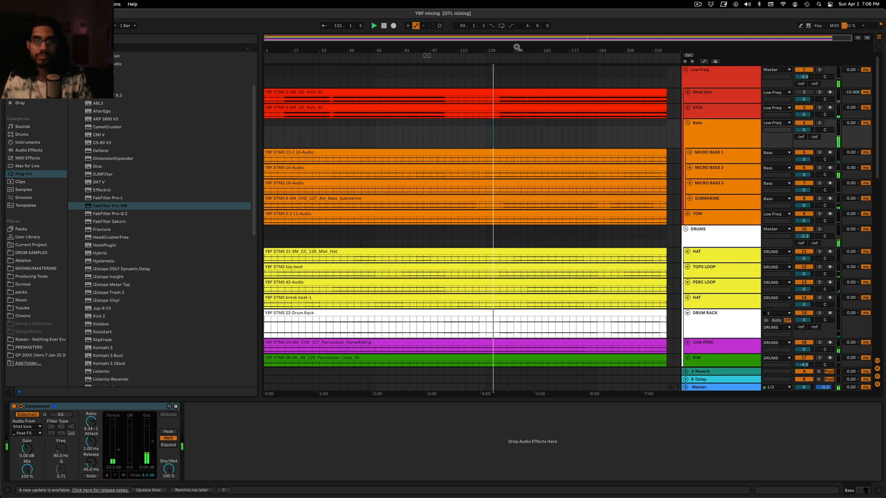
Play the section from bar 137 up close and look over the tracks down to FULL TRACK
{"action": "left_click_drag", "start_coordinate": [600, 36], "coordinate": [596, 83]}
{"action": "left_click", "coordinate": [488, 139]}
{"action": "key", "text": "space"}
{"action": "key", "text": "space"}
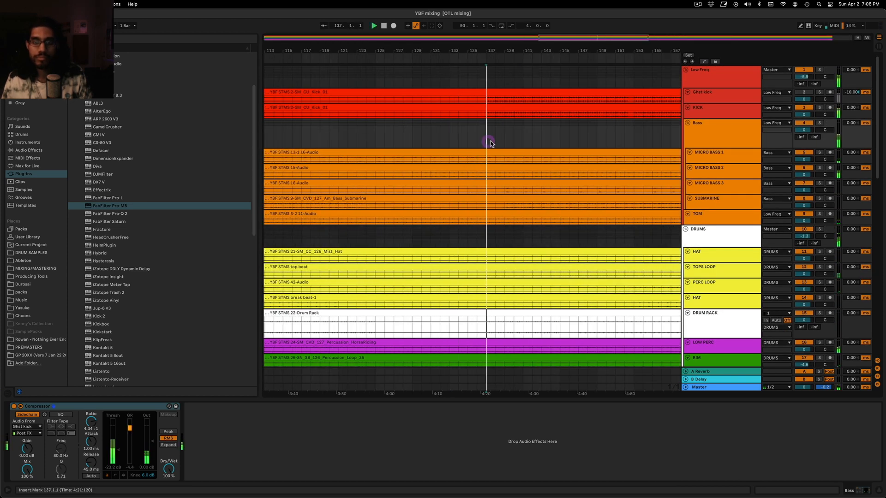
{"action": "scroll", "coordinate": [514, 152], "scroll_direction": "down", "scroll_amount": 10}
{"action": "scroll", "coordinate": [514, 152], "scroll_direction": "down", "scroll_amount": 20}
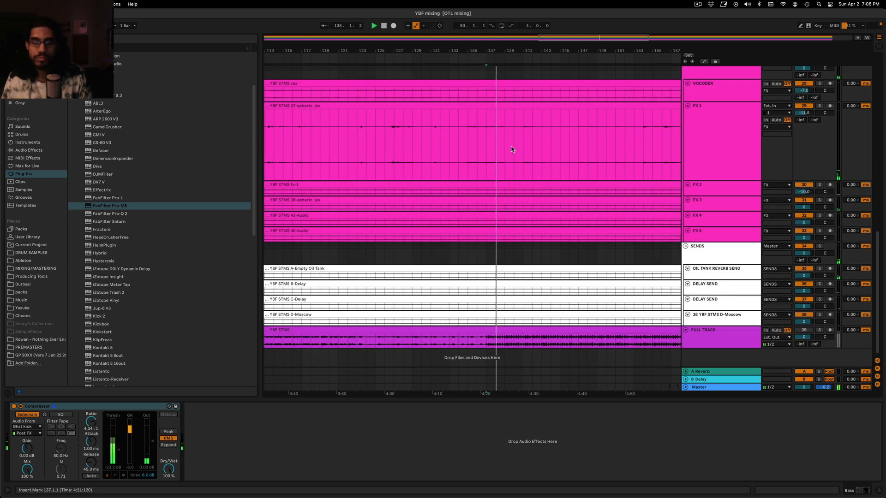
{"action": "scroll", "coordinate": [531, 159], "scroll_direction": "up", "scroll_amount": 20}
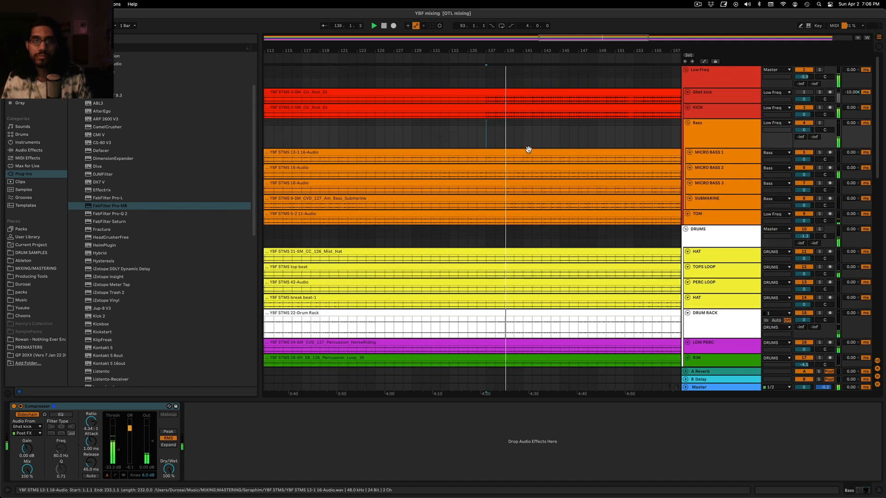
Show the whole arrangement again while listening past bar 141, and stop playback
{"action": "left_click", "coordinate": [519, 145]}
{"action": "left_click_drag", "start_coordinate": [631, 36], "coordinate": [684, 39]}
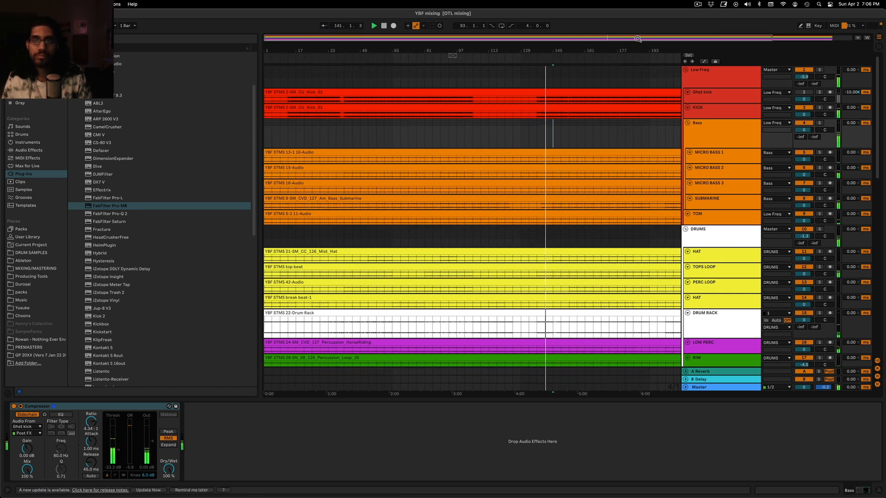
{"action": "left_click_drag", "start_coordinate": [572, 38], "coordinate": [470, 48]}
{"action": "left_click", "coordinate": [506, 130]}
{"action": "left_click_drag", "start_coordinate": [540, 48], "coordinate": [553, 9]}
{"action": "key", "text": "space"}
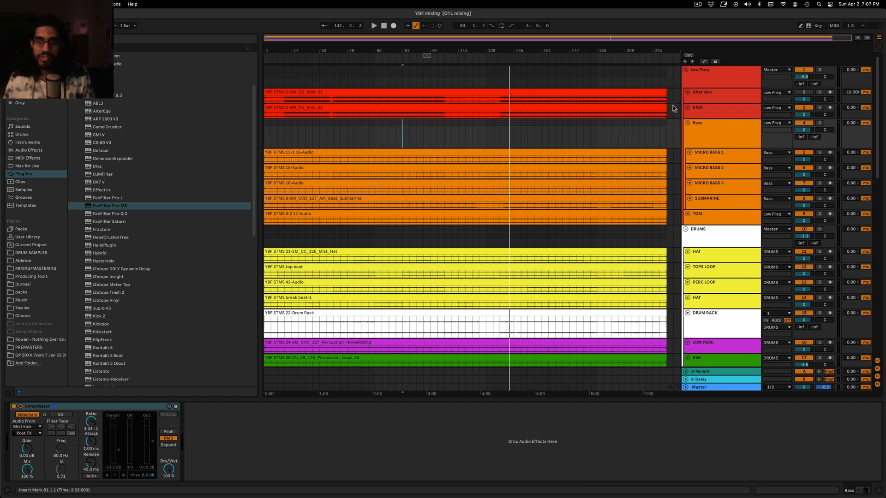
Place the playback start at bar 137 and look over the Bass, KICK and Ghst kick tracks and on to LEAD
{"action": "left_click", "coordinate": [500, 131]}
{"action": "left_click", "coordinate": [735, 130]}
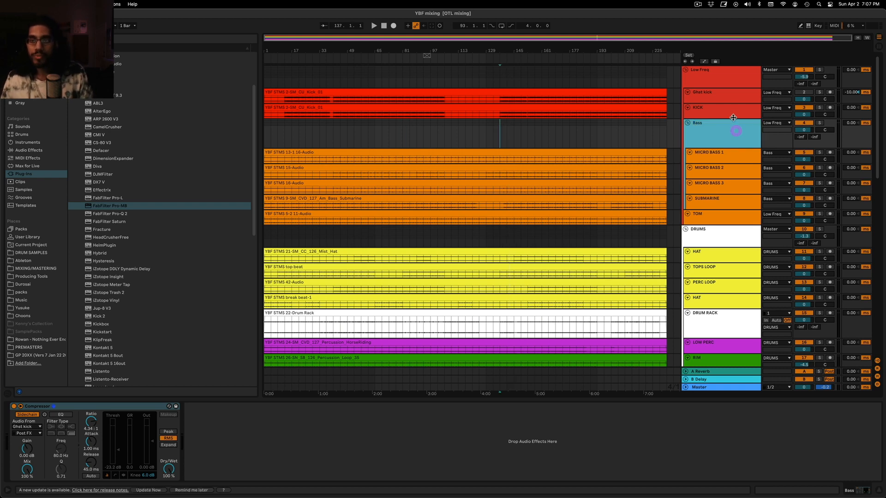
{"action": "left_click", "coordinate": [733, 116]}
{"action": "left_click", "coordinate": [720, 95]}
{"action": "scroll", "coordinate": [678, 195], "scroll_direction": "down", "scroll_amount": 10}
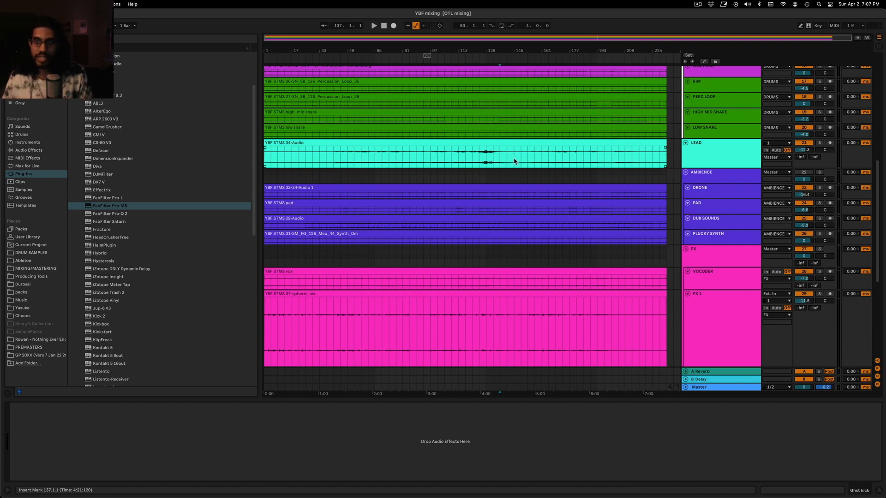
Review the device chains on the Bass group, KICK and the MICRO BASS tracks
{"action": "scroll", "coordinate": [514, 161], "scroll_direction": "up", "scroll_amount": 10}
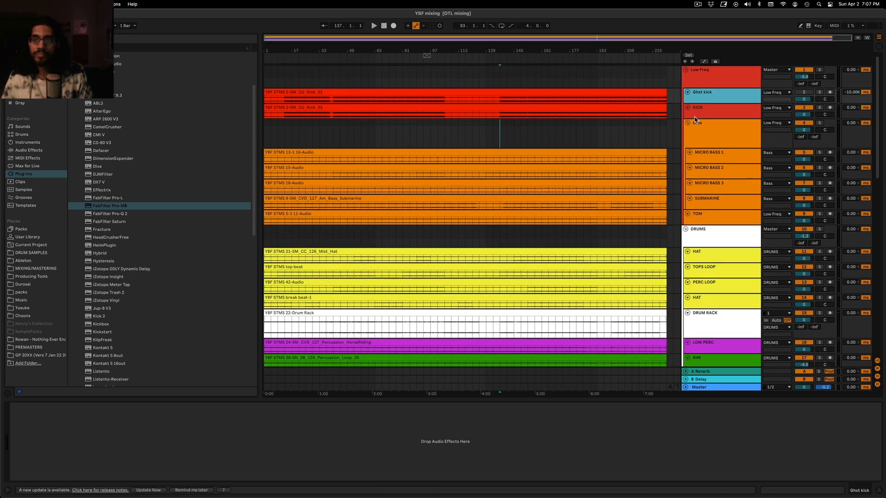
{"action": "left_click", "coordinate": [706, 127]}
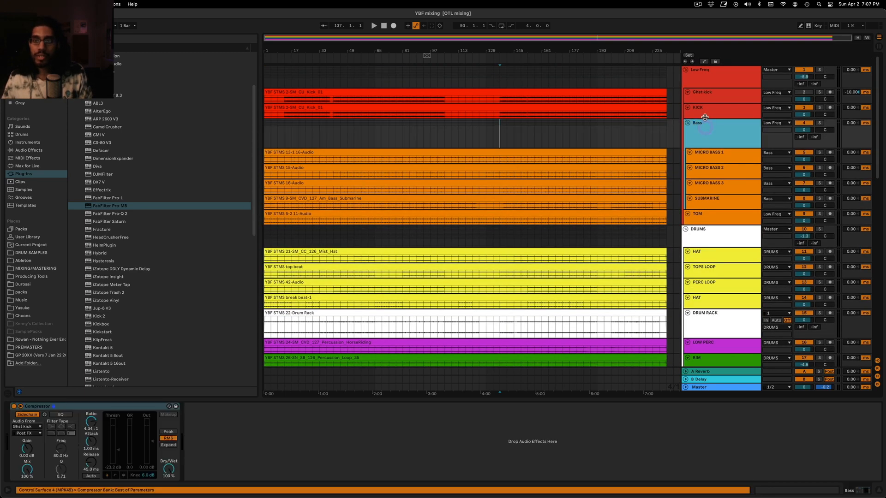
{"action": "left_click", "coordinate": [705, 113]}
{"action": "left_click", "coordinate": [712, 139]}
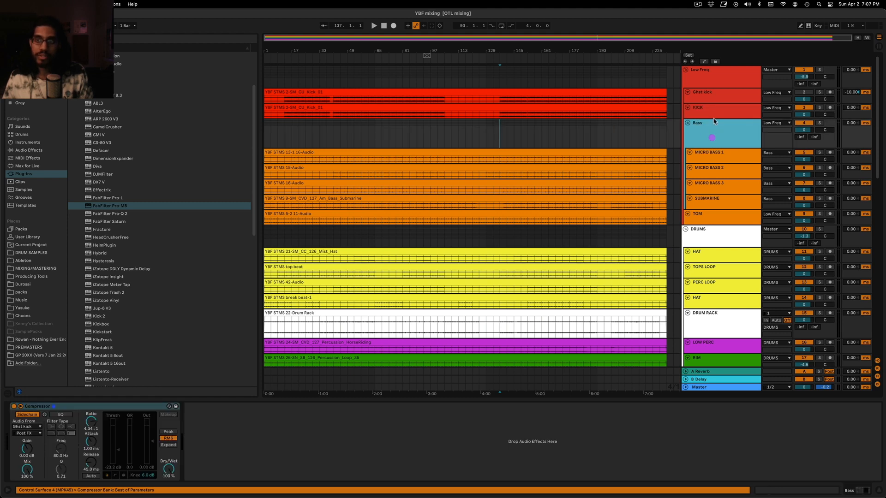
{"action": "left_click", "coordinate": [712, 114]}
{"action": "left_click", "coordinate": [718, 128]}
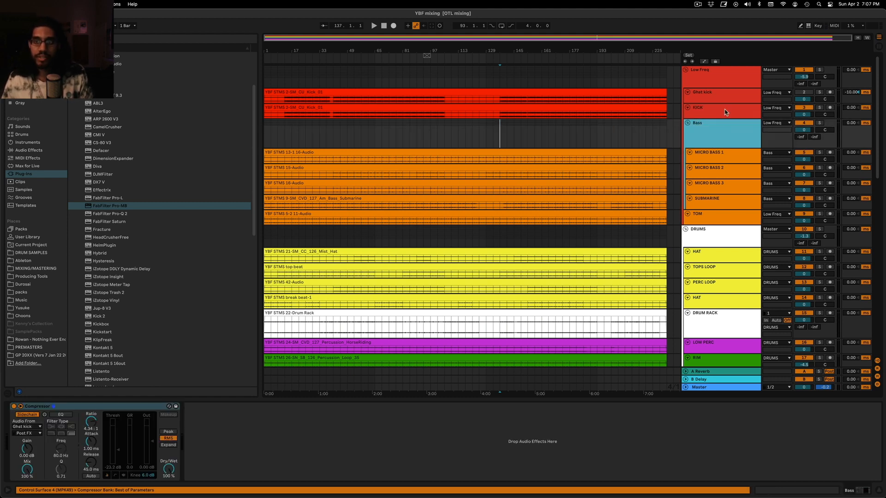
{"action": "left_click", "coordinate": [722, 160]}
{"action": "left_click", "coordinate": [721, 190]}
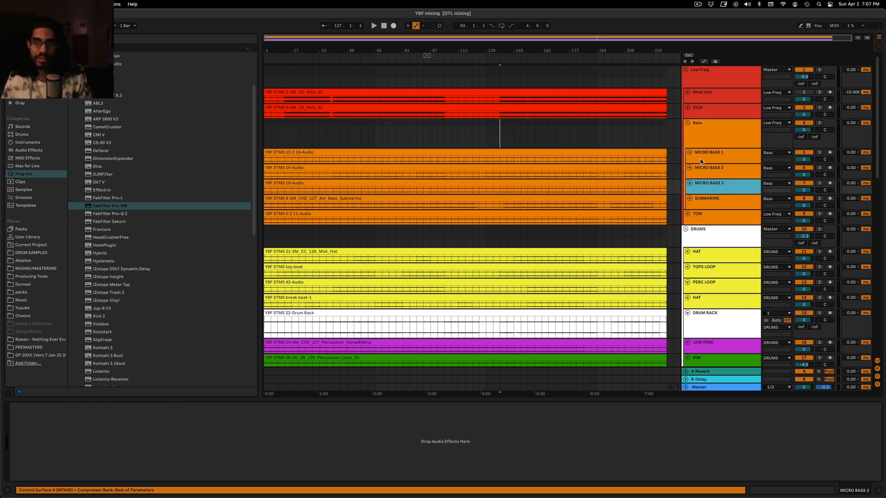
Add an EQ Eight to the KICK track
{"action": "left_click", "coordinate": [727, 109]}
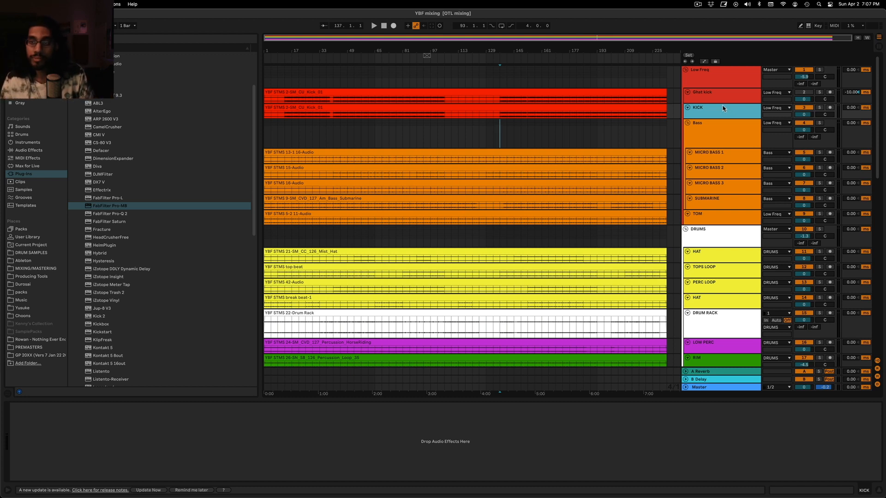
{"action": "left_click", "coordinate": [28, 150]}
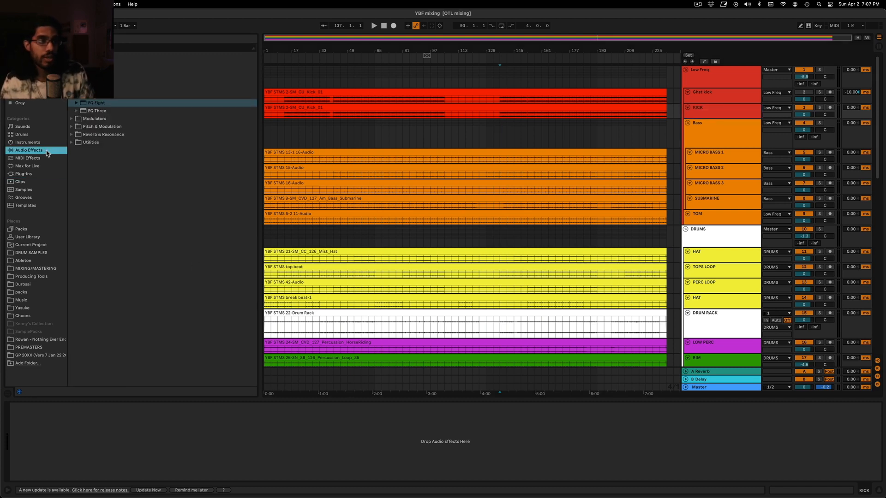
{"action": "left_click", "coordinate": [86, 105]}
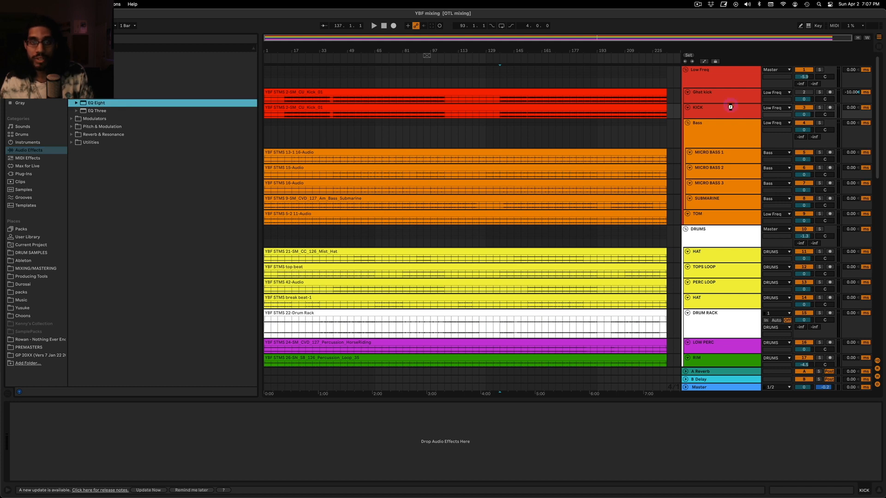
Solo the KICK track and play it from bar 89
{"action": "left_click", "coordinate": [418, 115]}
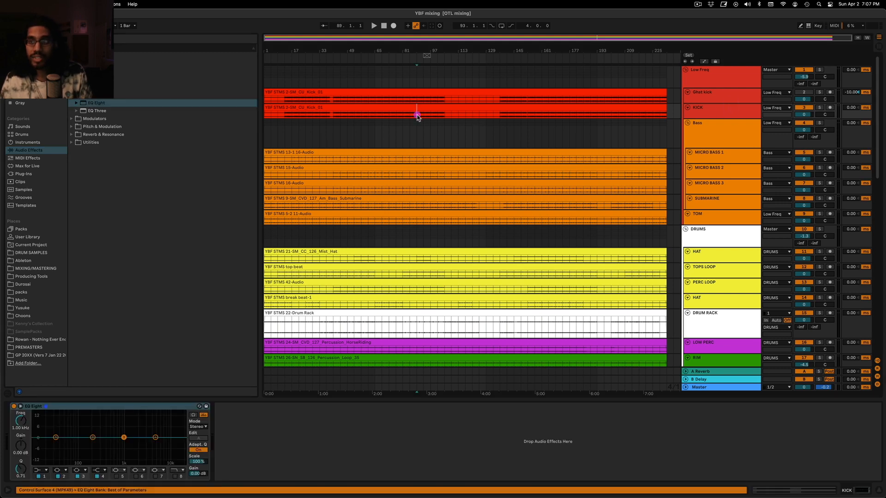
{"action": "left_click", "coordinate": [819, 107]}
{"action": "key", "text": "space"}
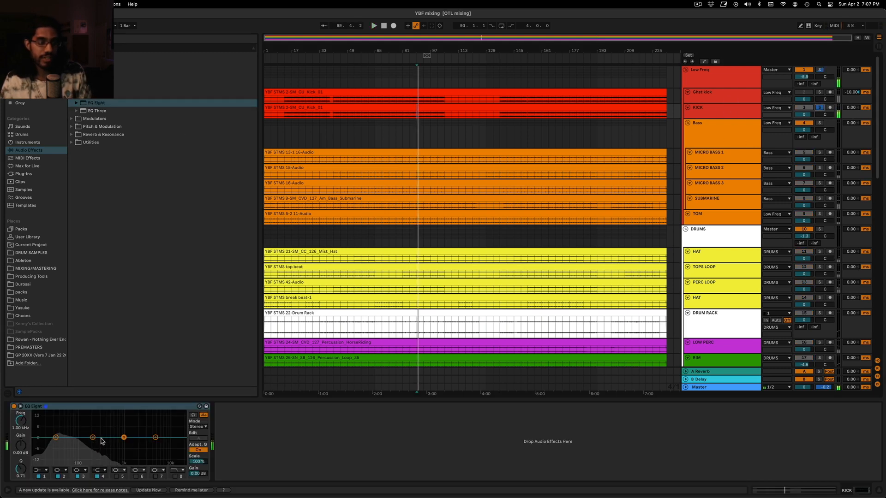
Cut the KICK by 4.83 dB at 147 Hz with EQ band 2 at Q 2.11, comparing it with the band bypassed
{"action": "left_click", "coordinate": [93, 437]}
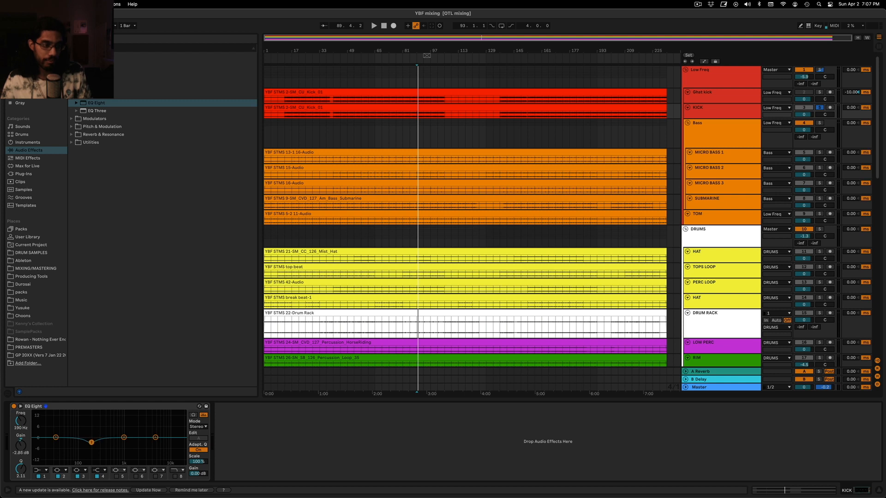
{"action": "key", "text": "space"}
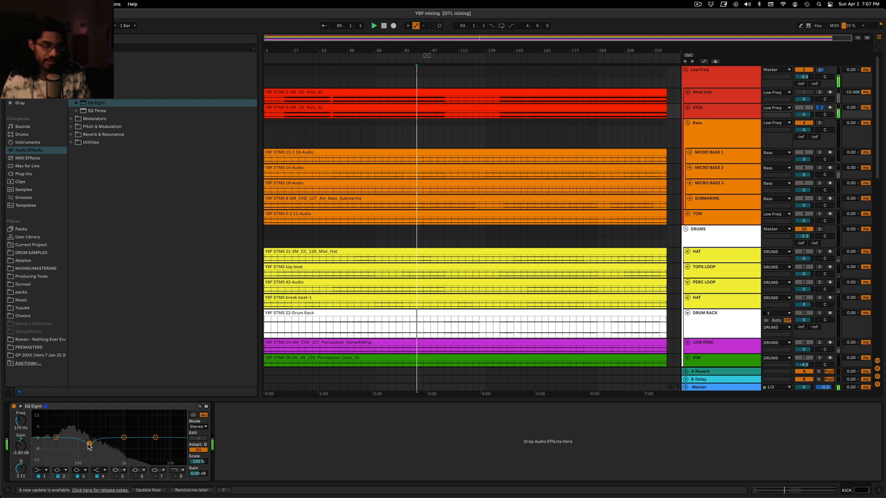
{"action": "left_click_drag", "start_coordinate": [89, 444], "coordinate": [91, 443]}
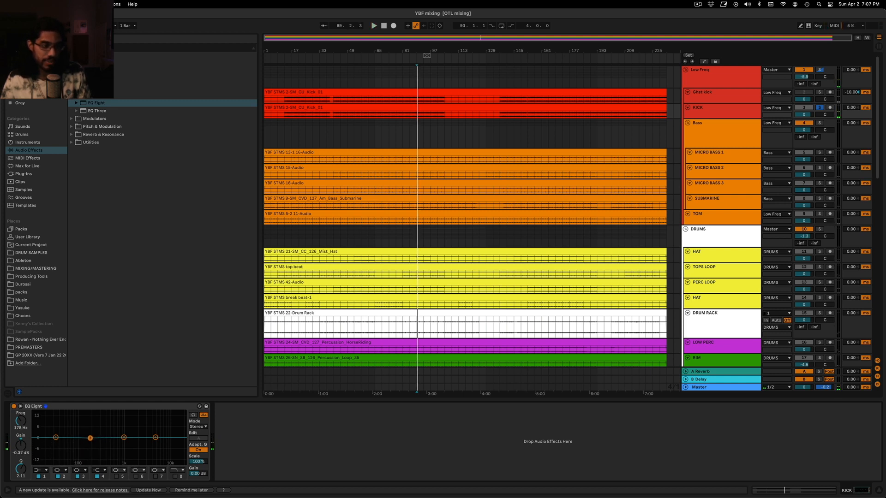
{"action": "key", "text": "space"}
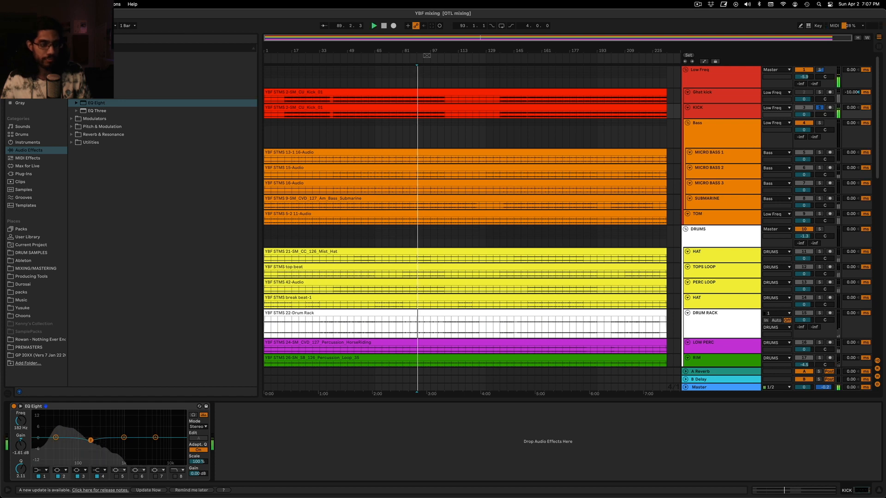
{"action": "left_click_drag", "start_coordinate": [90, 442], "coordinate": [87, 445]}
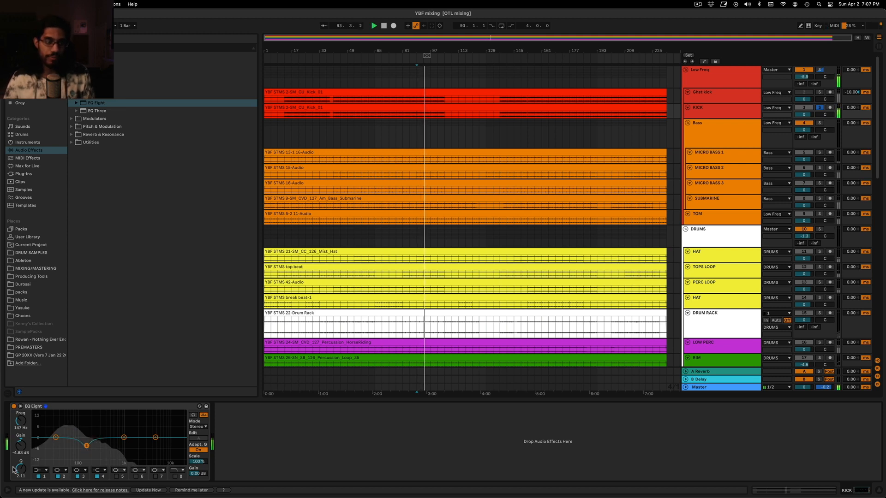
{"action": "left_click", "coordinate": [58, 476]}
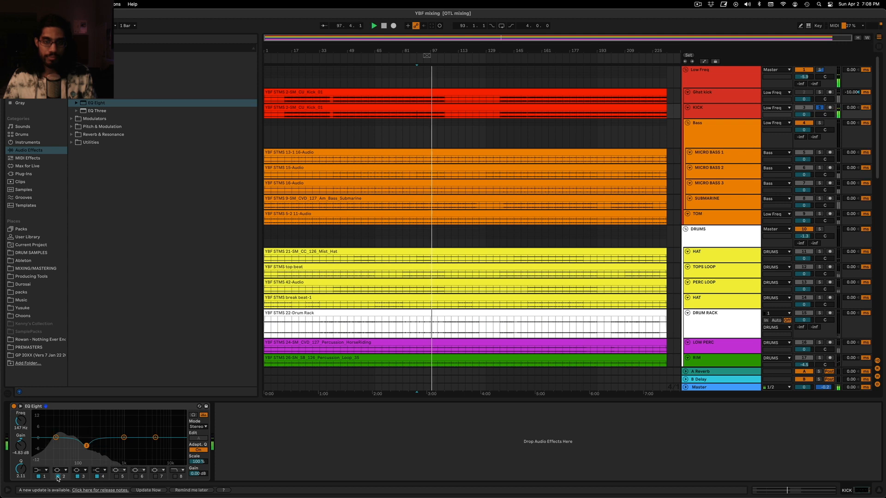
{"action": "left_click", "coordinate": [58, 477]}
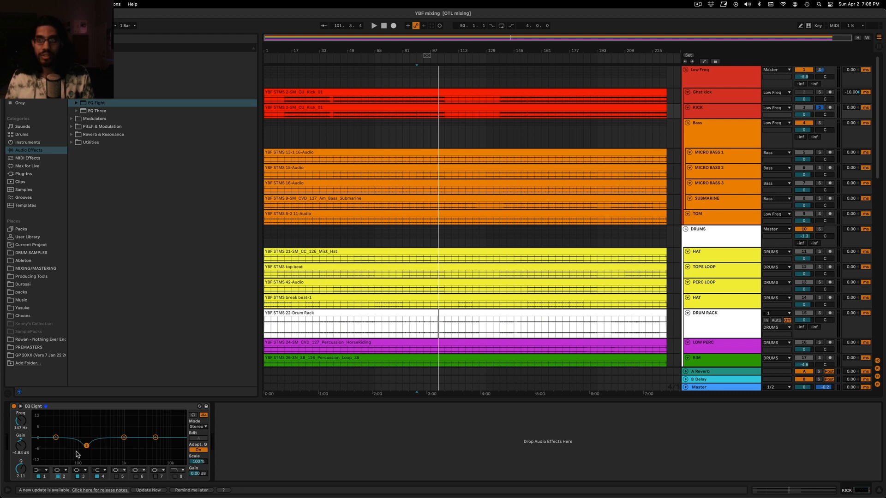
Solo the Bass group in place of KICK and listen from bar 89 with the arrangement shown closer
{"action": "left_click", "coordinate": [727, 123]}
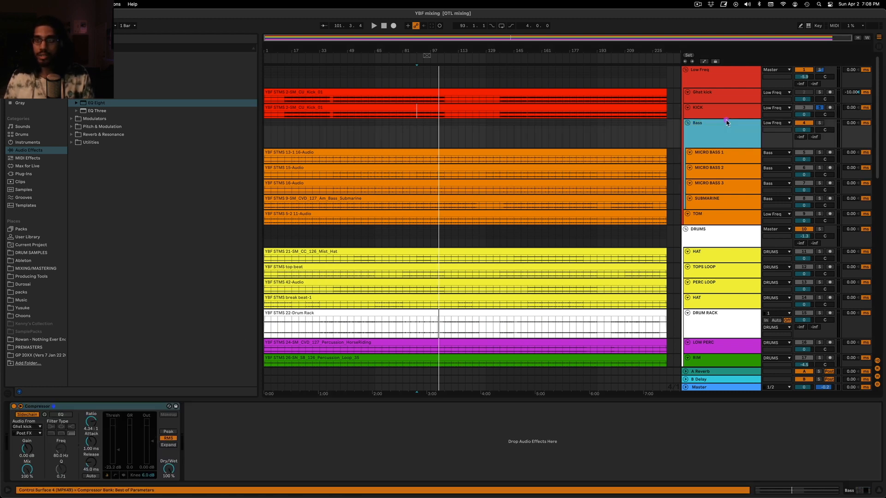
{"action": "left_click", "coordinate": [712, 111]}
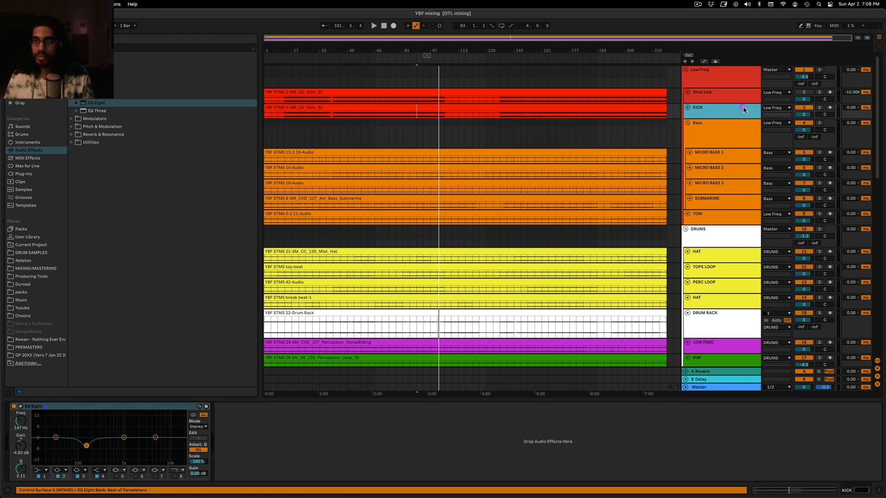
{"action": "left_click", "coordinate": [819, 122]}
{"action": "key", "text": "space"}
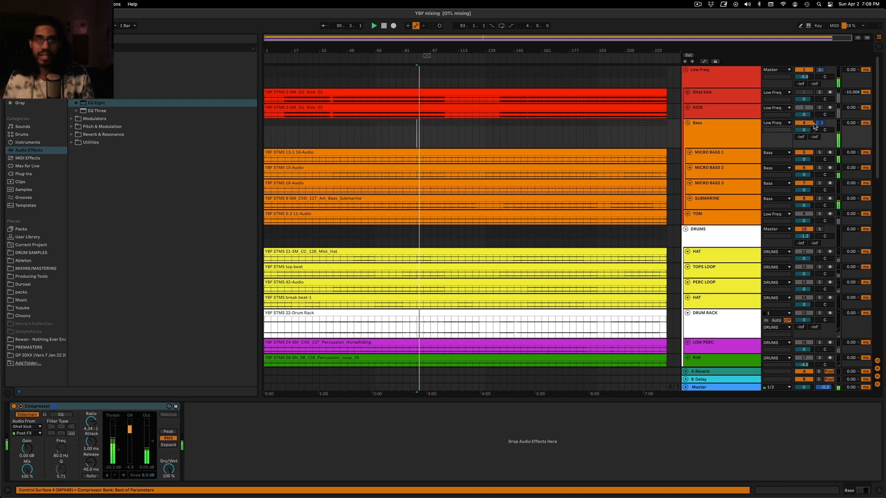
{"action": "left_click", "coordinate": [737, 131]}
{"action": "left_click_drag", "start_coordinate": [480, 40], "coordinate": [481, 60]}
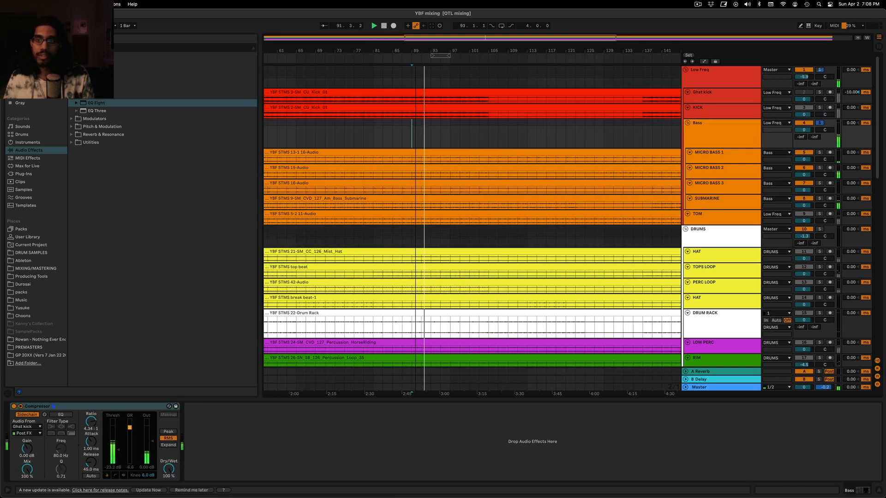
Solo MICRO BASS 1 instead of the whole Bass group and play it from bar 89
{"action": "left_click", "coordinate": [719, 183]}
{"action": "left_click", "coordinate": [728, 157]}
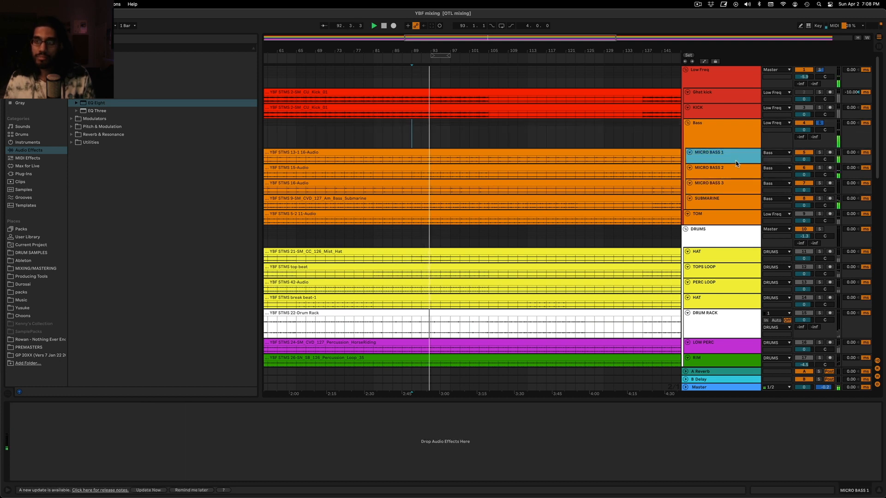
{"action": "key", "text": "space"}
{"action": "left_click", "coordinate": [820, 123]}
{"action": "left_click", "coordinate": [821, 153]}
{"action": "key", "text": "space"}
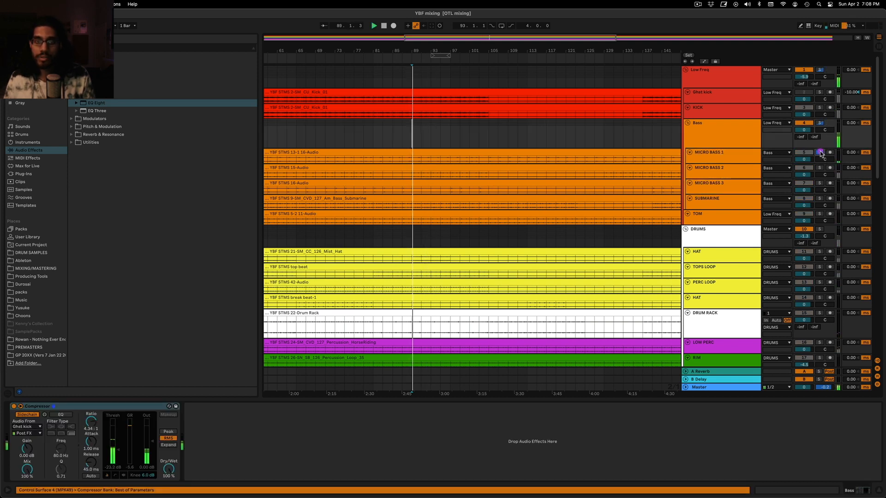
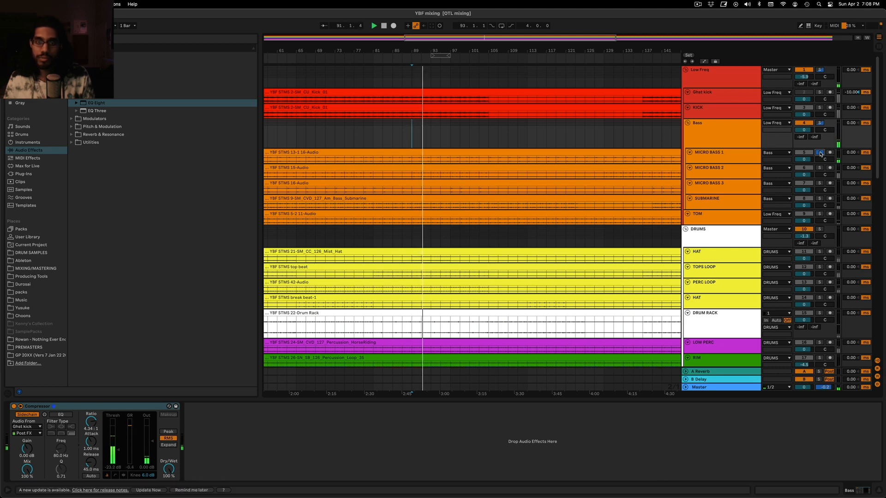
Solo MICRO BASS 2 in place of MICRO BASS 1, play it from bar 89, and make both tracks taller
{"action": "left_click_drag", "start_coordinate": [745, 164], "coordinate": [744, 185]}
{"action": "key", "text": "space"}
{"action": "left_click", "coordinate": [819, 188]}
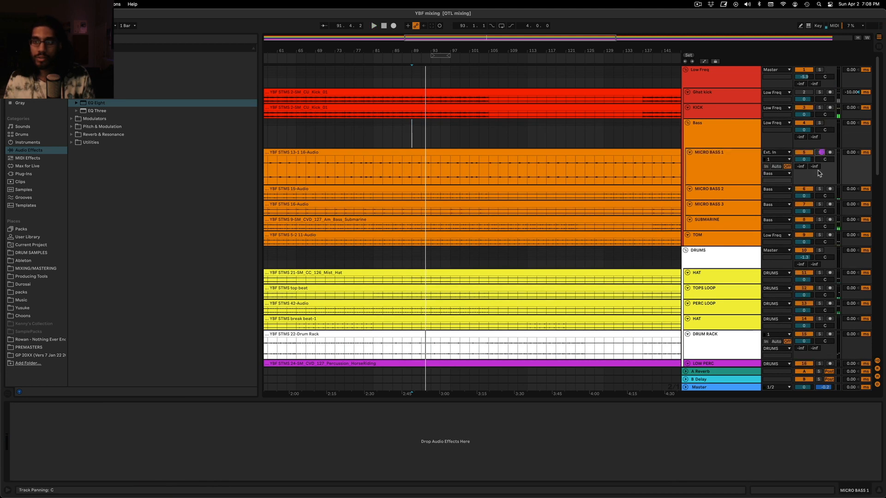
{"action": "key", "text": "space"}
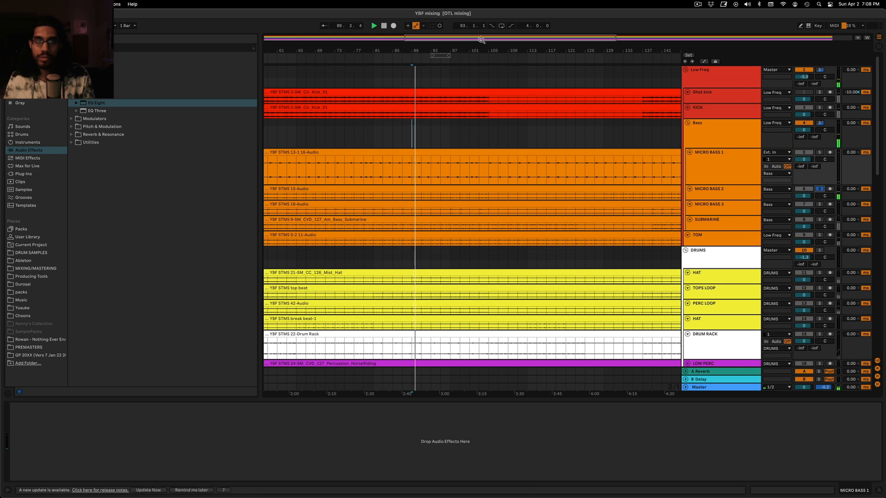
{"action": "left_click_drag", "start_coordinate": [480, 39], "coordinate": [481, 53]}
{"action": "left_click", "coordinate": [715, 134]}
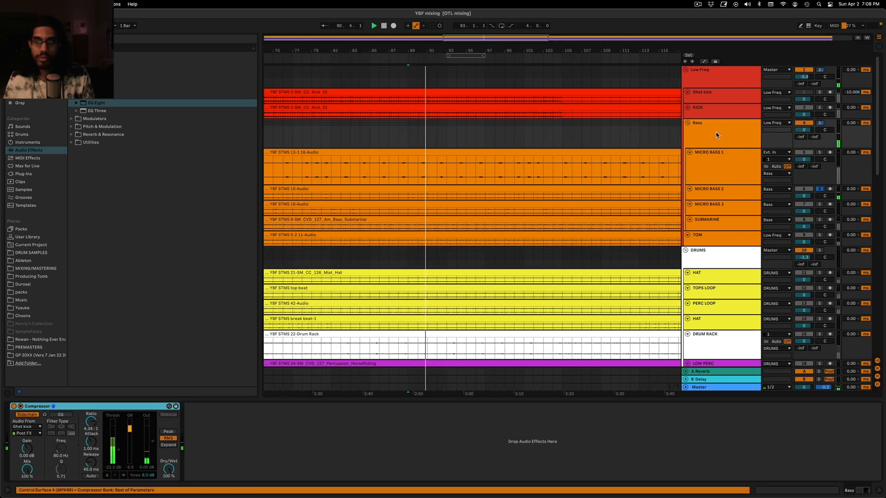
{"action": "left_click_drag", "start_coordinate": [734, 198], "coordinate": [733, 212]}
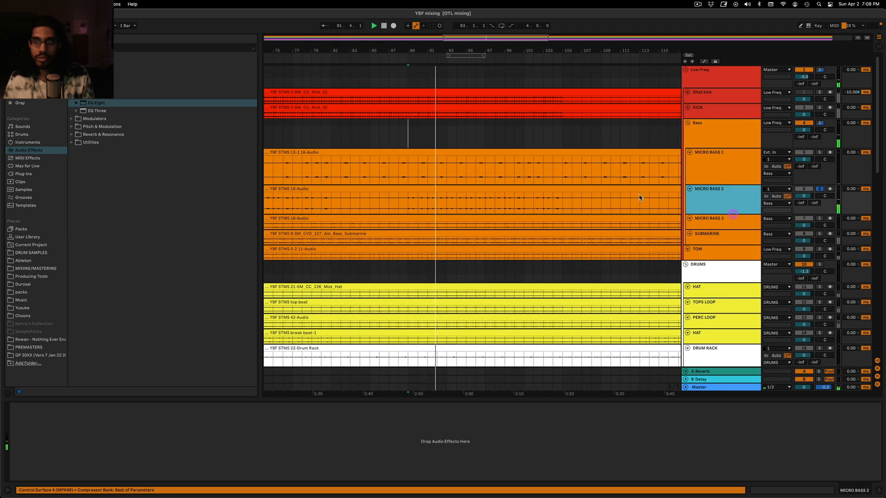
Solo the whole Low Freq group instead of MICRO BASS 2 and play it from bar 89
{"action": "key", "text": "space"}
{"action": "left_click", "coordinate": [819, 188]}
{"action": "left_click", "coordinate": [820, 69]}
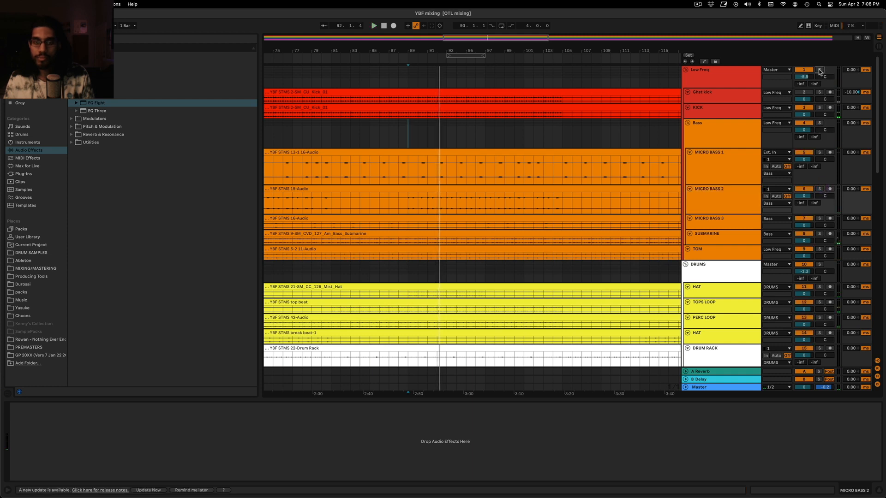
{"action": "key", "text": "space"}
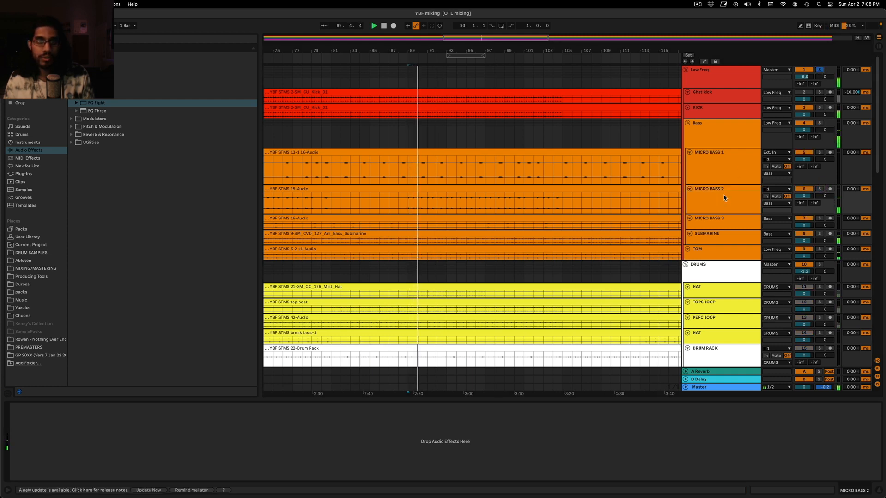
Move the Ghst kick sidechain Compressor off the Bass group onto the MICRO BASS 1 track
{"action": "left_click", "coordinate": [696, 124]}
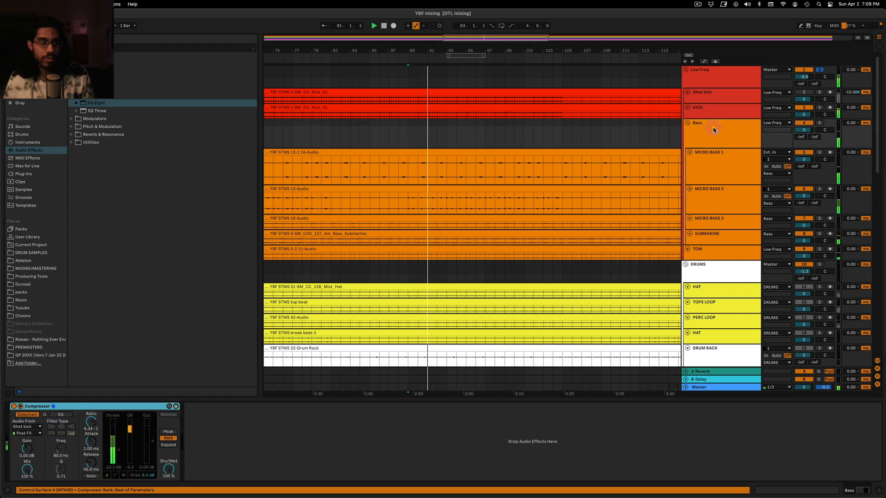
{"action": "key", "text": "space"}
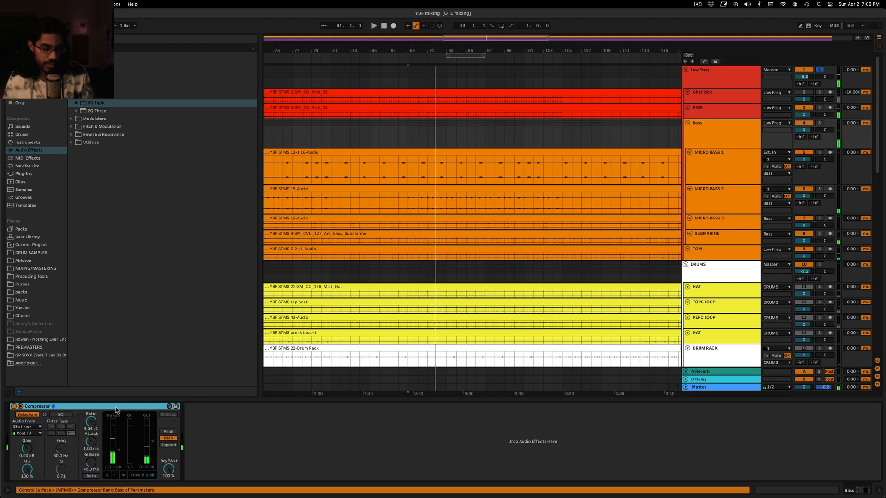
{"action": "key", "text": "Delete"}
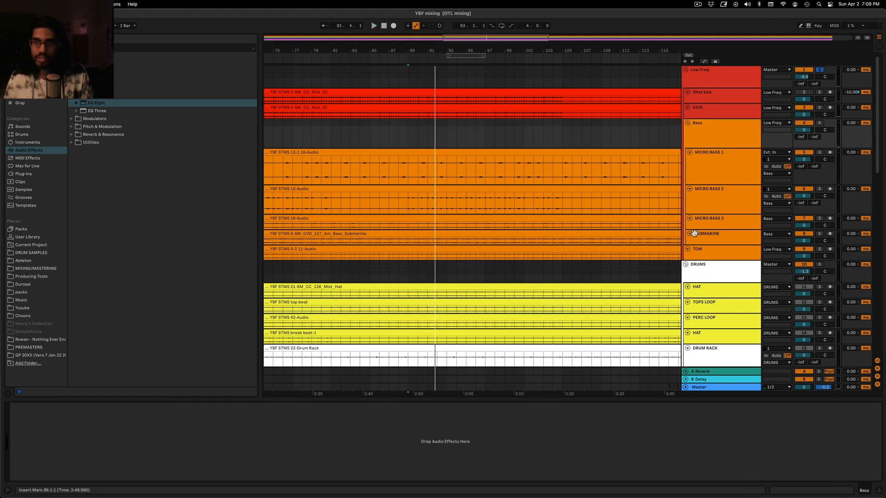
{"action": "left_click", "coordinate": [713, 158]}
{"action": "left_click", "coordinate": [356, 468]}
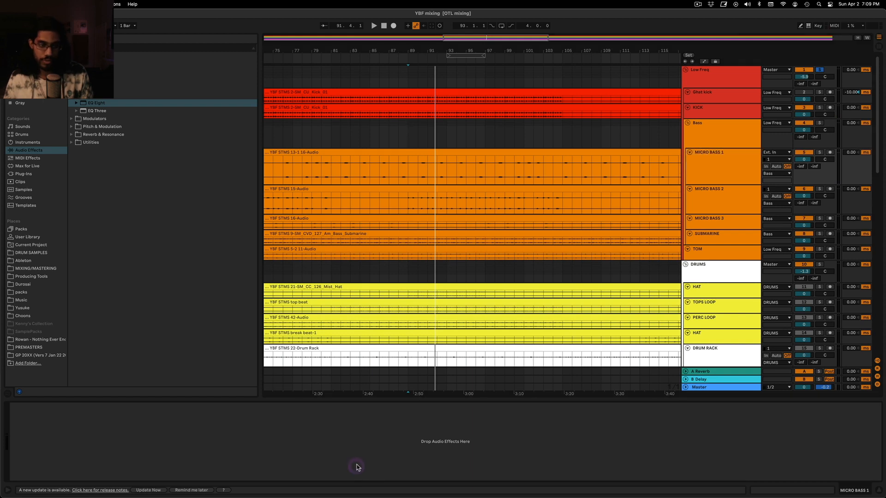
{"action": "key", "text": "ctrl+v"}
Paste the same sidechain Compressor onto MICRO BASS 2, MICRO BASS 3 and SUBMARINE
{"action": "left_click", "coordinate": [728, 198]}
{"action": "left_click", "coordinate": [334, 438]}
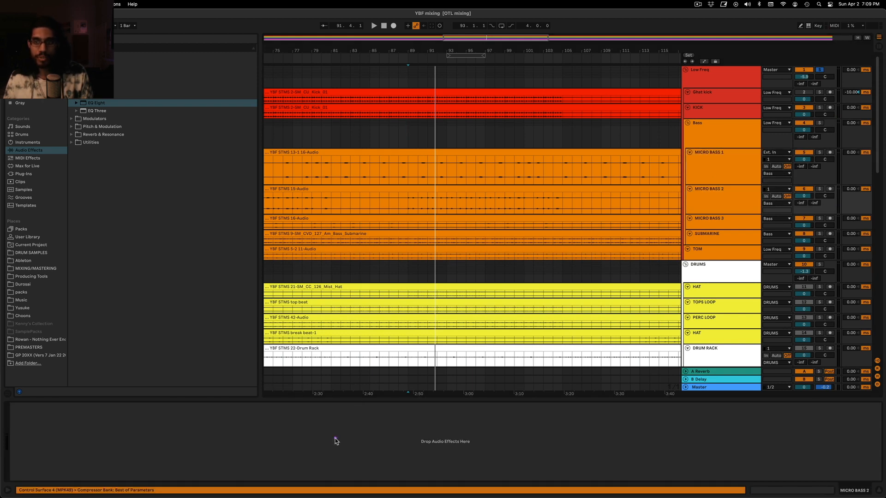
{"action": "key", "text": "ctrl+v"}
{"action": "left_click", "coordinate": [750, 221]}
{"action": "left_click", "coordinate": [434, 442]}
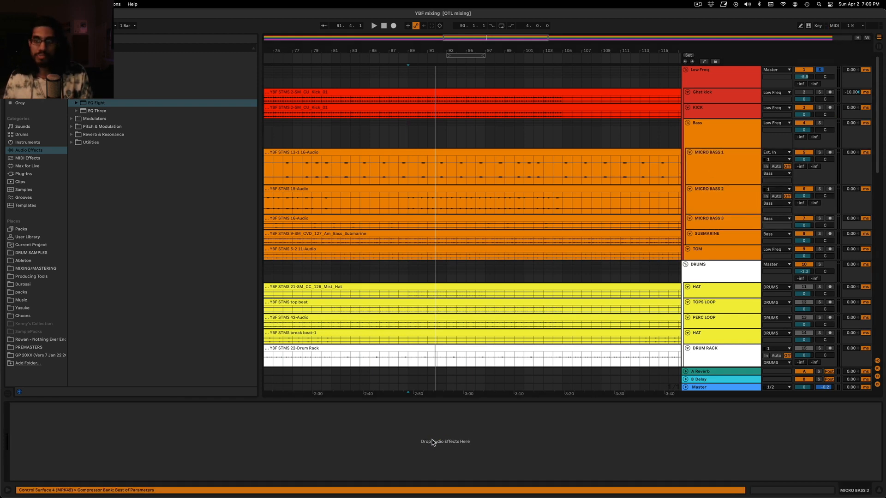
{"action": "key", "text": "ctrl+v"}
{"action": "left_click", "coordinate": [729, 233]}
{"action": "left_click", "coordinate": [449, 460]}
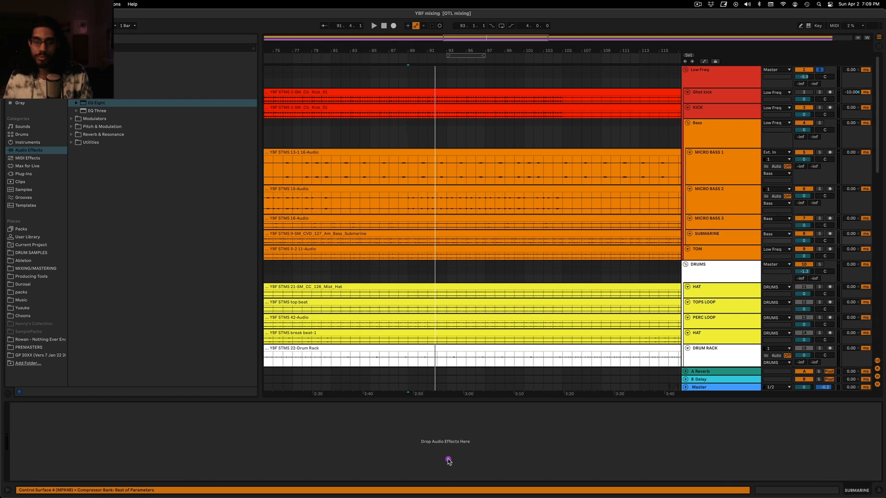
{"action": "key", "text": "ctrl+v"}
Play the soloed Low Freq group from bar 89 with the arrangement shown closer
{"action": "left_click", "coordinate": [447, 128]}
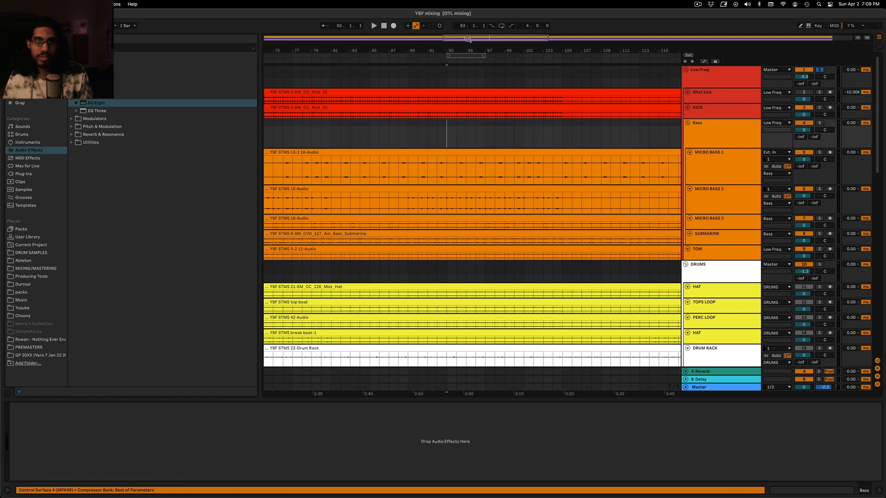
{"action": "left_click_drag", "start_coordinate": [468, 39], "coordinate": [452, 134]}
{"action": "key", "text": "space"}
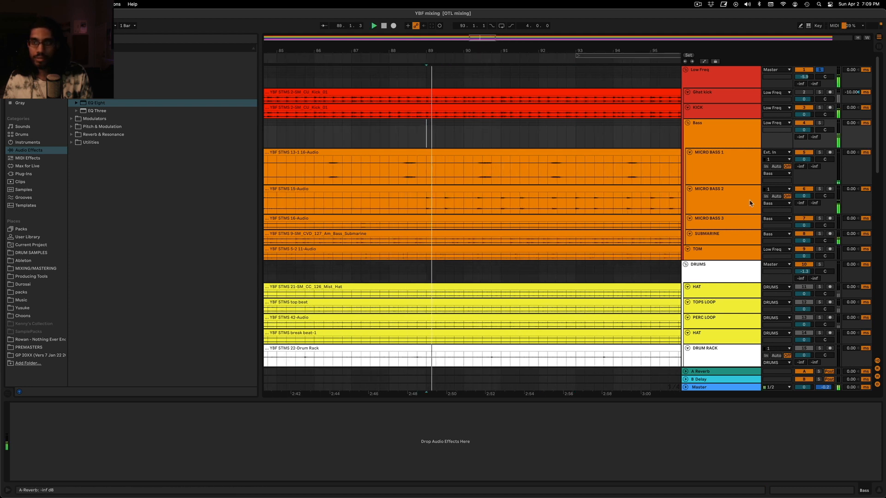
Solo MICRO BASS 2 in place of the Low Freq group and listen to it from bar 89
{"action": "left_click", "coordinate": [806, 189]}
{"action": "key", "text": "space"}
{"action": "key", "text": "space"}
{"action": "left_click", "coordinate": [820, 190]}
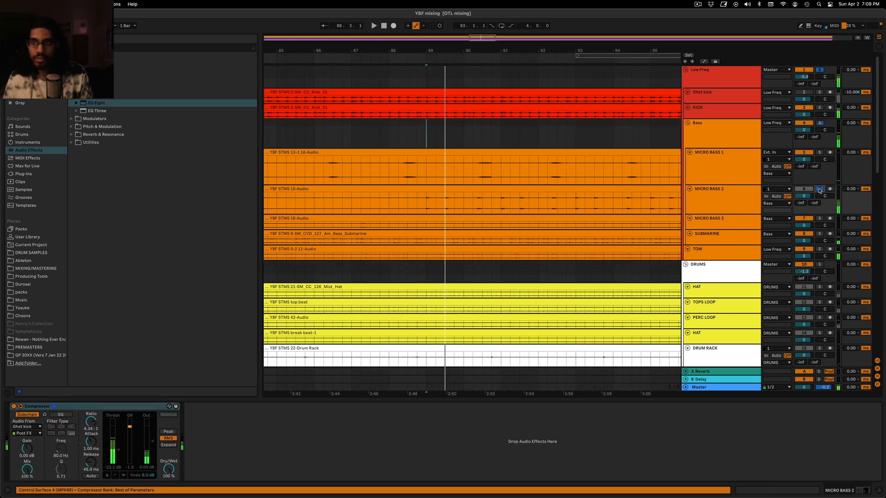
{"action": "key", "text": "space"}
{"action": "left_click", "coordinate": [819, 190]}
{"action": "left_click", "coordinate": [819, 190]}
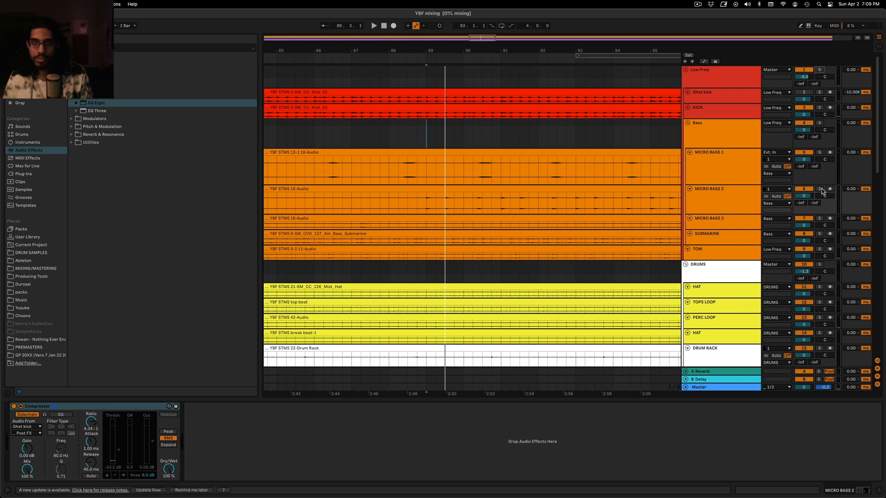
{"action": "key", "text": "space"}
Raise the Compressor threshold on MICRO BASS 2 slightly while replaying the track from bar 89
{"action": "left_click", "coordinate": [730, 194]}
{"action": "left_click", "coordinate": [118, 406]}
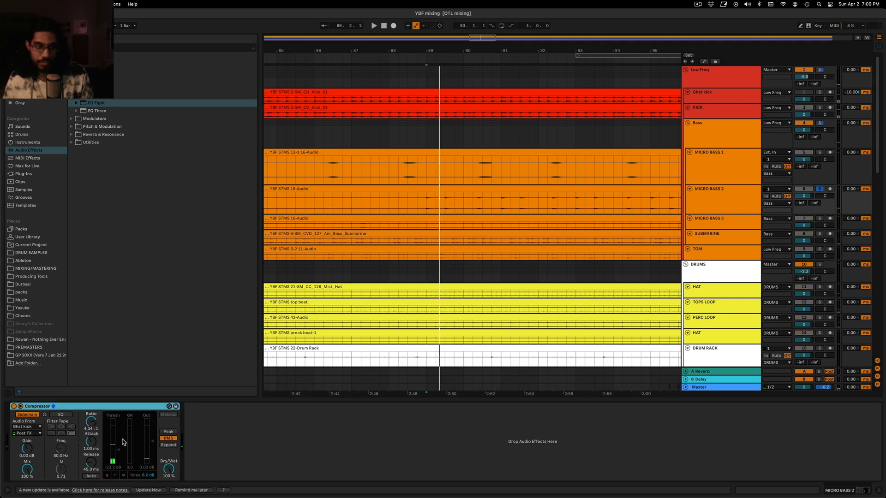
{"action": "key", "text": "space"}
{"action": "left_click_drag", "start_coordinate": [119, 450], "coordinate": [118, 449]}
{"action": "key", "text": "space"}
{"action": "key", "text": "space"}
{"action": "key", "text": "space"}
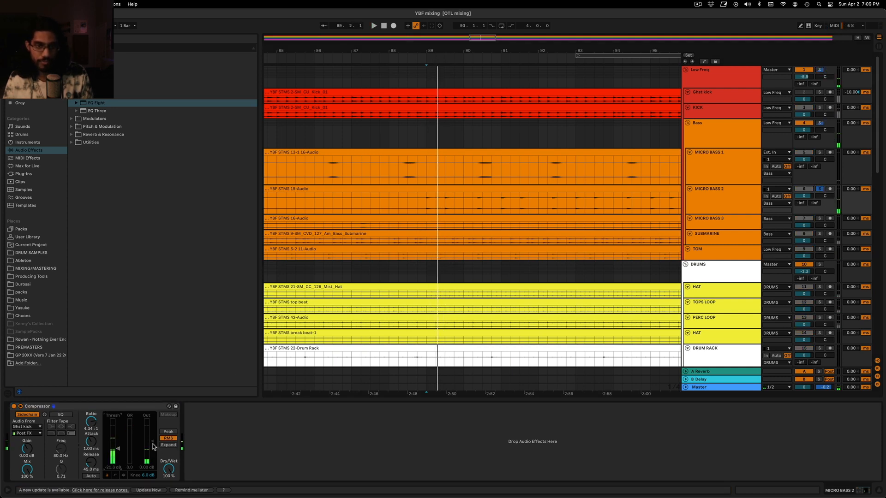
Set the gain of the YBF STMS 15-Audio clip on MICRO BASS 2 to 6 dB
{"action": "double_click", "coordinate": [425, 191]}
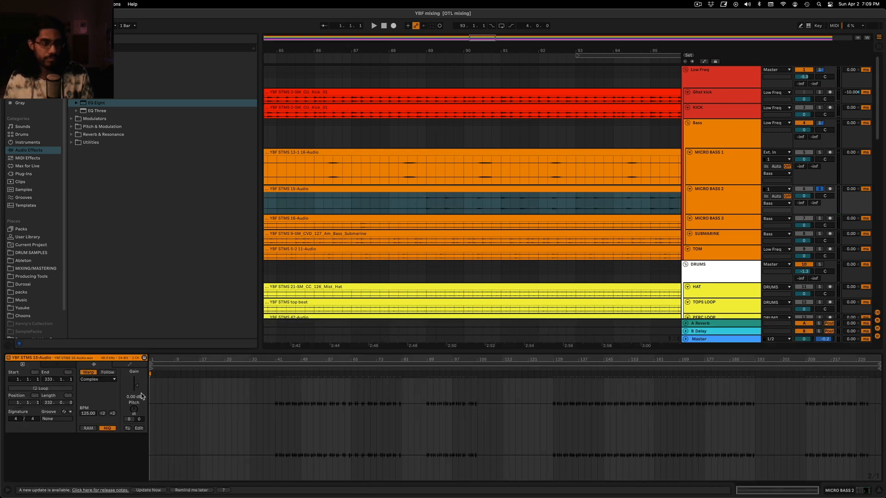
{"action": "left_click", "coordinate": [140, 398]}
{"action": "type", "text": "6"}
{"action": "key", "text": "Return"}
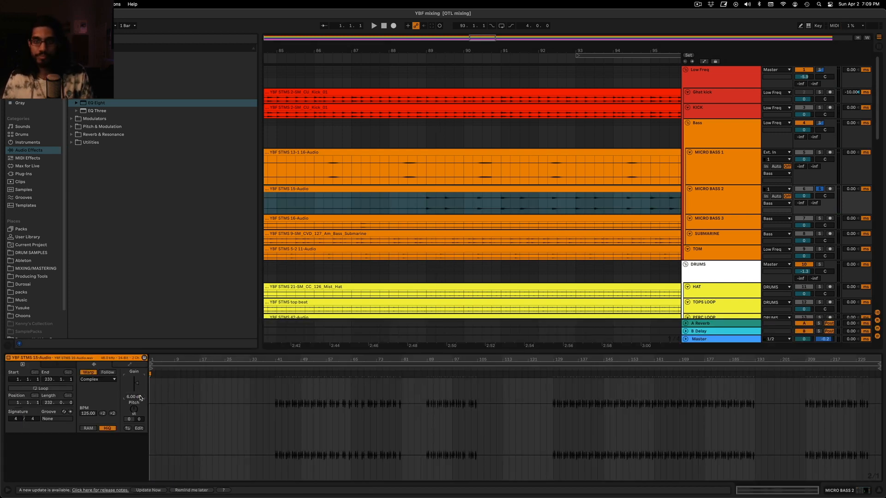
Check the Master and MICRO BASS 2 device chains and play the boosted bass clip from bar 89
{"action": "key", "text": "space"}
{"action": "left_click", "coordinate": [417, 204]}
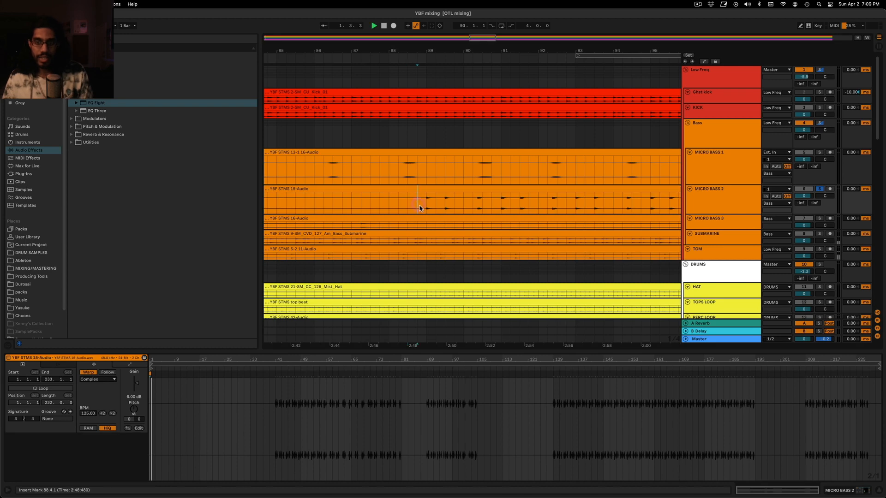
{"action": "left_click", "coordinate": [728, 340]}
{"action": "scroll", "coordinate": [547, 293], "scroll_direction": "down", "scroll_amount": 5}
{"action": "scroll", "coordinate": [472, 183], "scroll_direction": "up", "scroll_amount": 5}
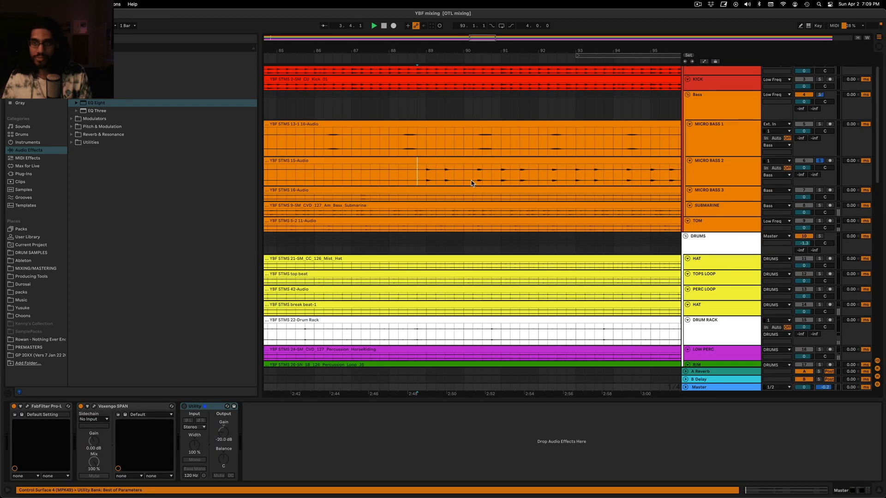
{"action": "left_click", "coordinate": [700, 175]}
{"action": "left_click", "coordinate": [425, 179]}
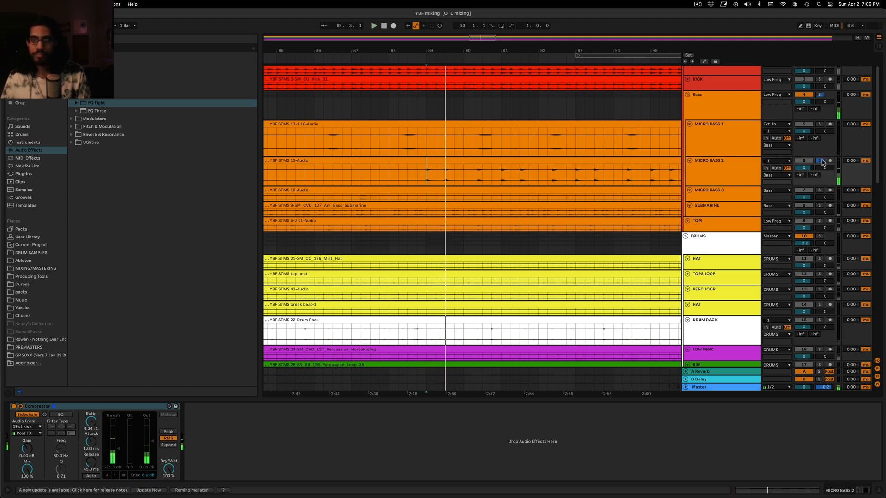
Solo MICRO BASS 3, make the track taller, listen to its note from bar 87, and unsolo it
{"action": "left_click", "coordinate": [821, 190]}
{"action": "key", "text": "space"}
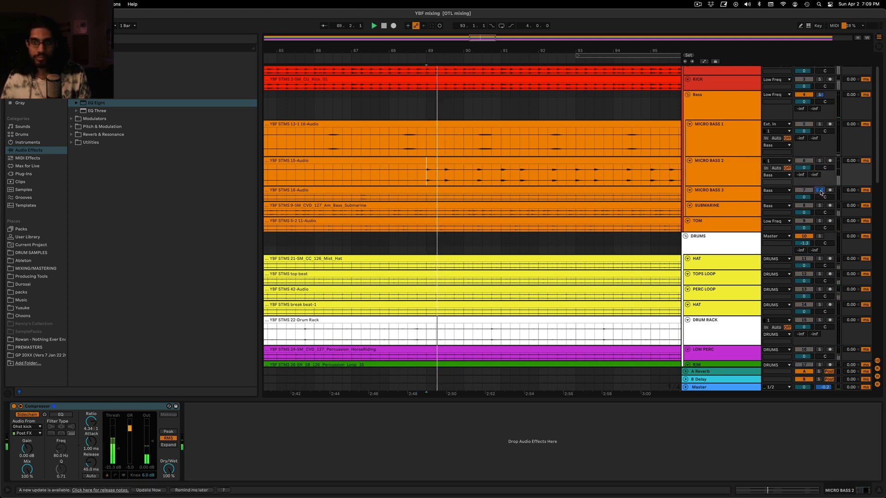
{"action": "left_click_drag", "start_coordinate": [723, 201], "coordinate": [720, 236]}
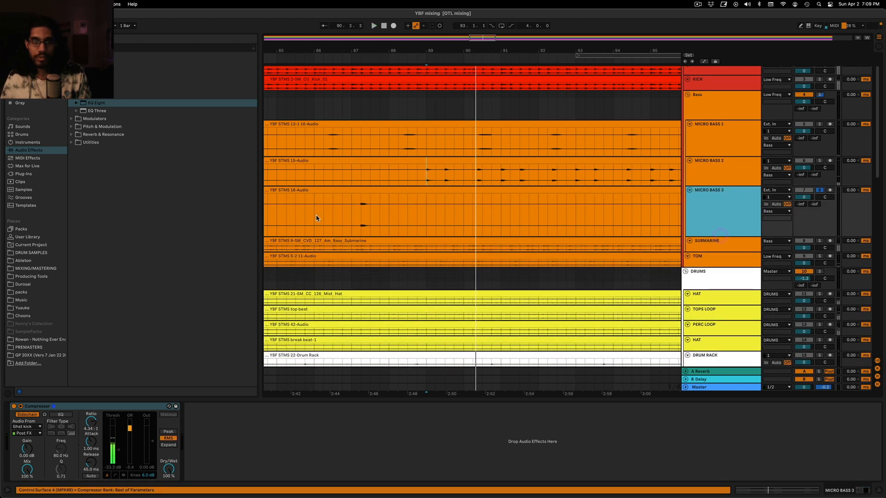
{"action": "left_click", "coordinate": [351, 225]}
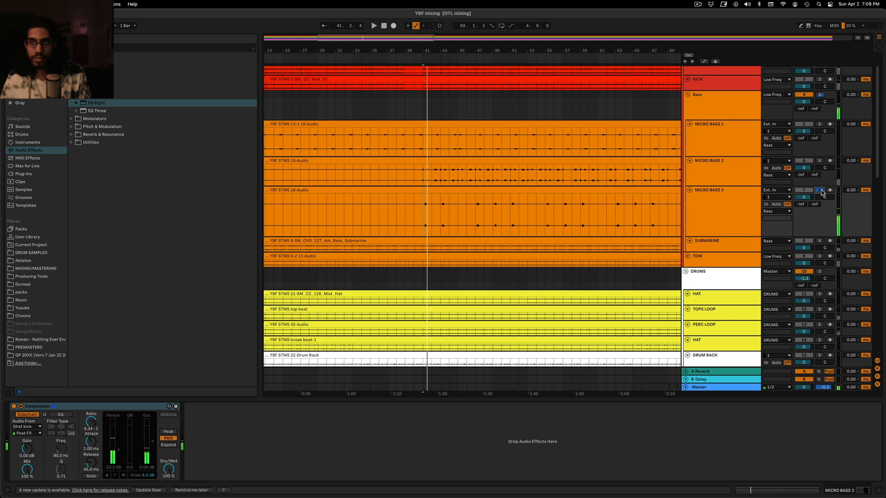
{"action": "left_click", "coordinate": [820, 191]}
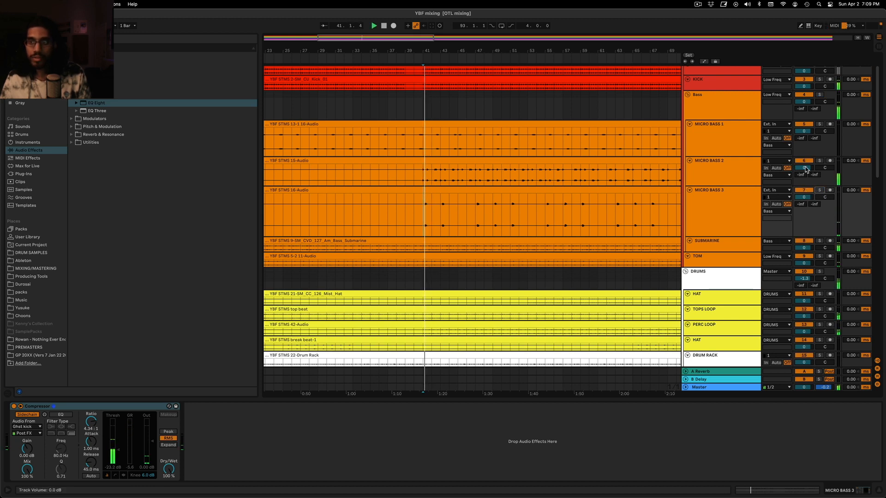
Raise the Compressor output gain on MICRO BASS 3 to 2.97 dB while playing from bar 41
{"action": "left_click", "coordinate": [819, 161]}
{"action": "left_click", "coordinate": [819, 161]}
{"action": "left_click", "coordinate": [740, 210]}
{"action": "left_click_drag", "start_coordinate": [150, 444], "coordinate": [149, 439]}
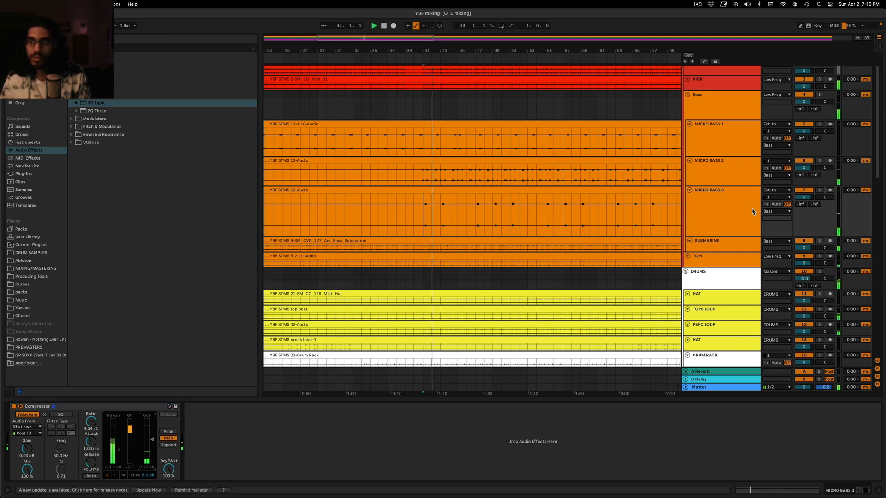
Solo SUBMARINE, make its track taller and listen to it from bar 41
{"action": "left_click", "coordinate": [818, 240]}
{"action": "left_click", "coordinate": [713, 246]}
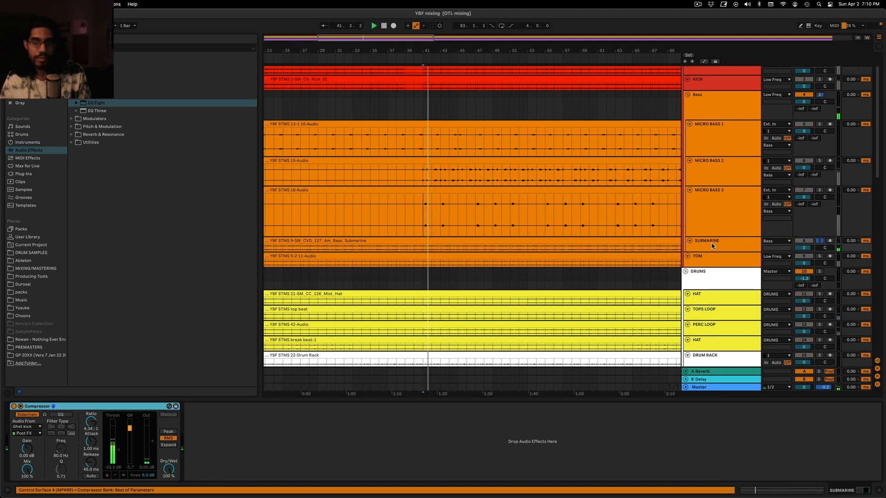
{"action": "left_click_drag", "start_coordinate": [727, 251], "coordinate": [709, 257]}
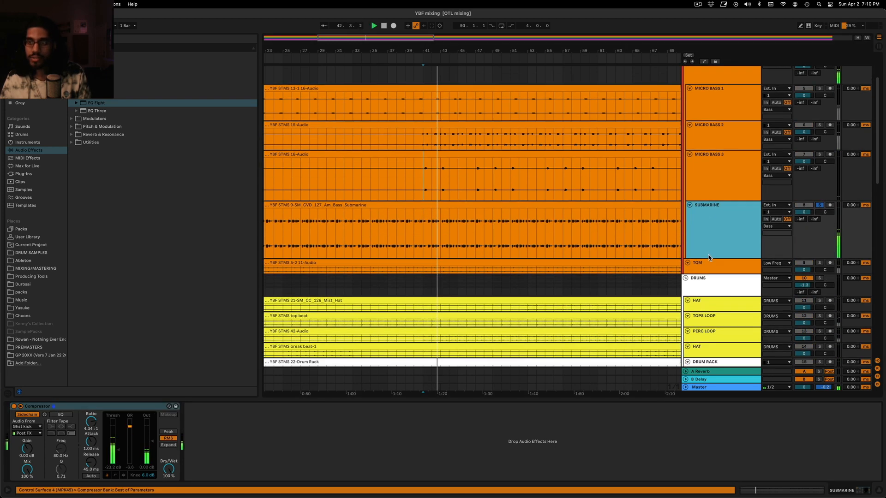
{"action": "scroll", "coordinate": [821, 201], "scroll_direction": "up", "scroll_amount": 2}
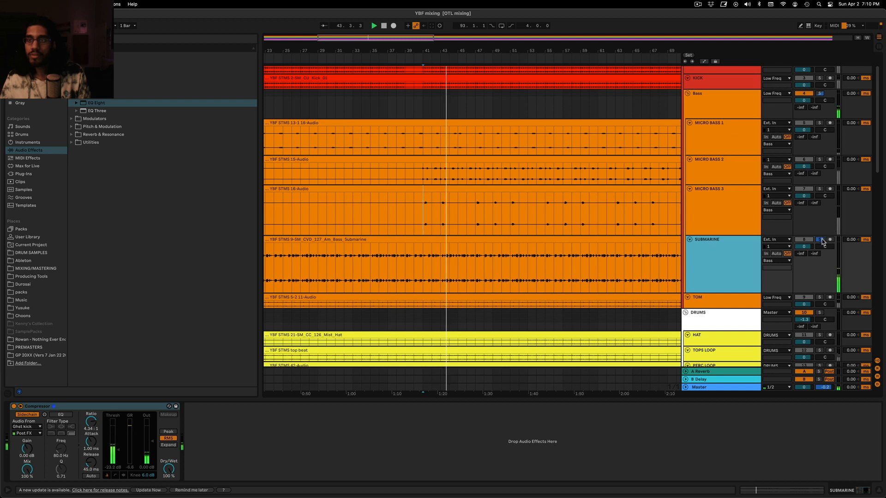
Compare MICRO BASS 1 and SUBMARINE in solo from bar 41, ending with all solos off
{"action": "left_click", "coordinate": [819, 240]}
{"action": "left_click", "coordinate": [819, 122]}
{"action": "key", "text": "space"}
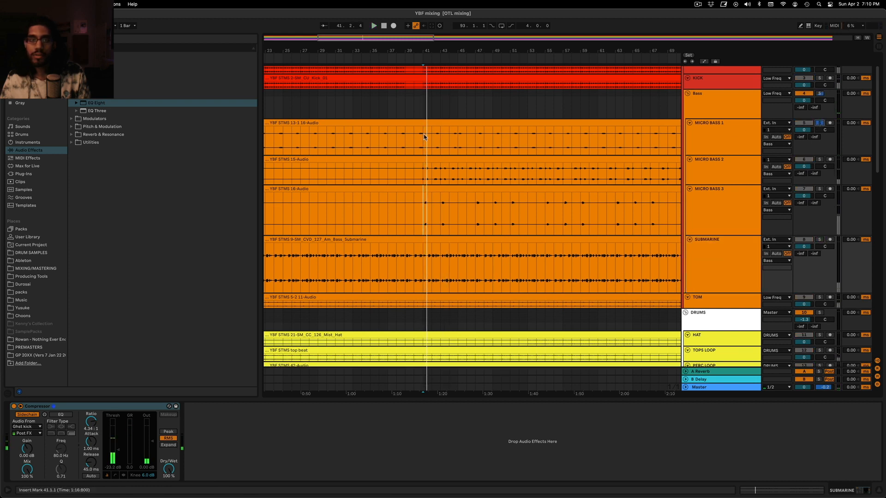
{"action": "left_click", "coordinate": [413, 142]}
{"action": "left_click", "coordinate": [819, 240]}
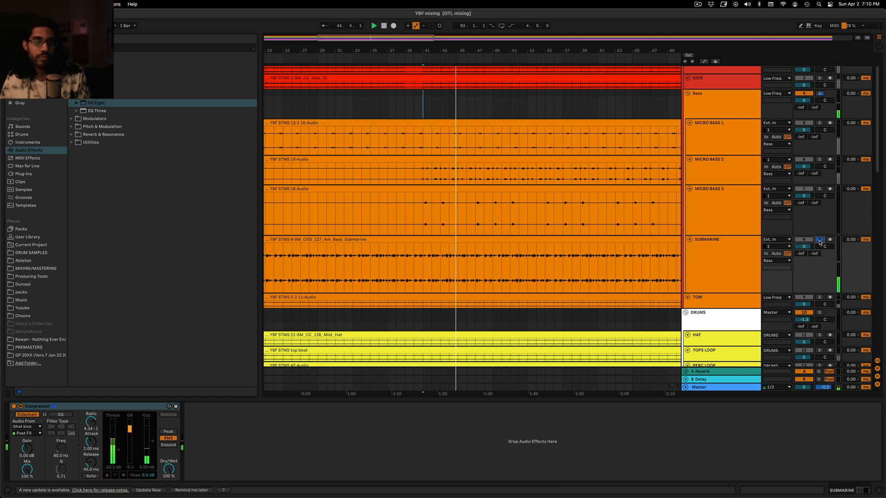
{"action": "left_click", "coordinate": [820, 241]}
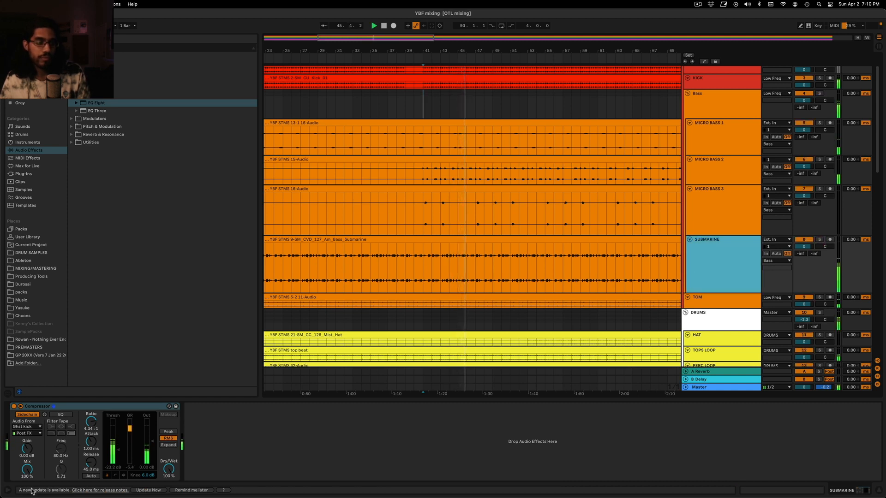
Lower the Compressor threshold on SUBMARINE to -24.7 dB and audition the TOM track in solo during playback
{"action": "left_click_drag", "start_coordinate": [118, 450], "coordinate": [118, 451]}
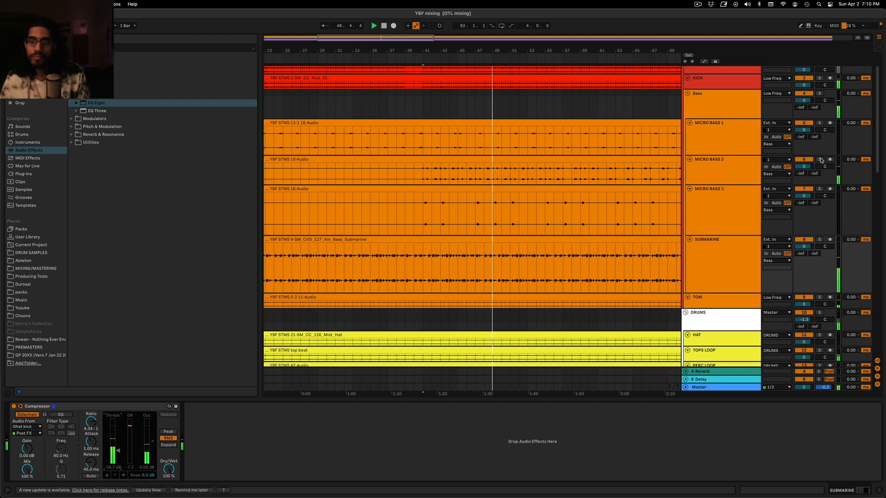
{"action": "left_click", "coordinate": [820, 296]}
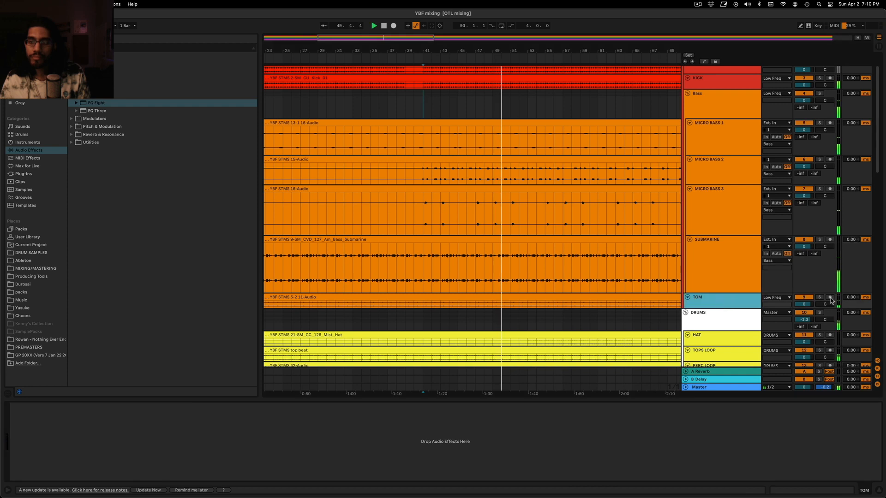
{"action": "scroll", "coordinate": [811, 272], "scroll_direction": "down", "scroll_amount": 2}
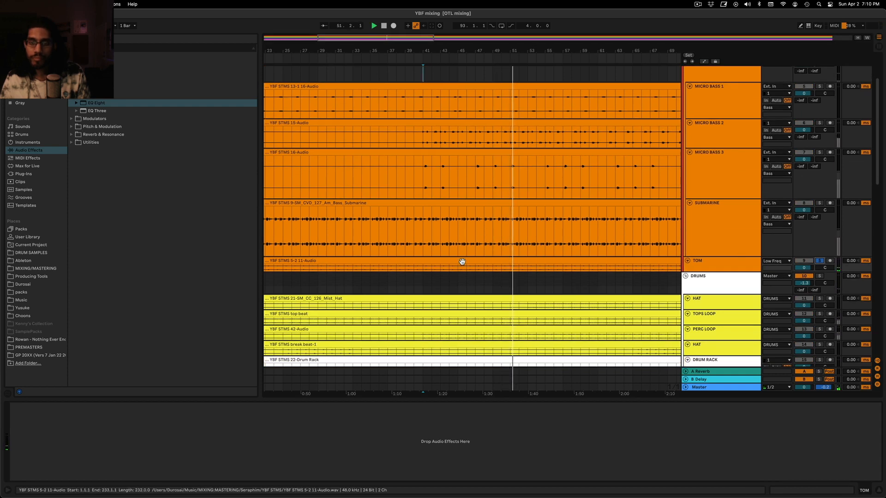
{"action": "left_click", "coordinate": [820, 261]}
Solo LOW PERC, play it from bar 41 and add an EQ Eight to the track
{"action": "scroll", "coordinate": [693, 235], "scroll_direction": "down", "scroll_amount": 6}
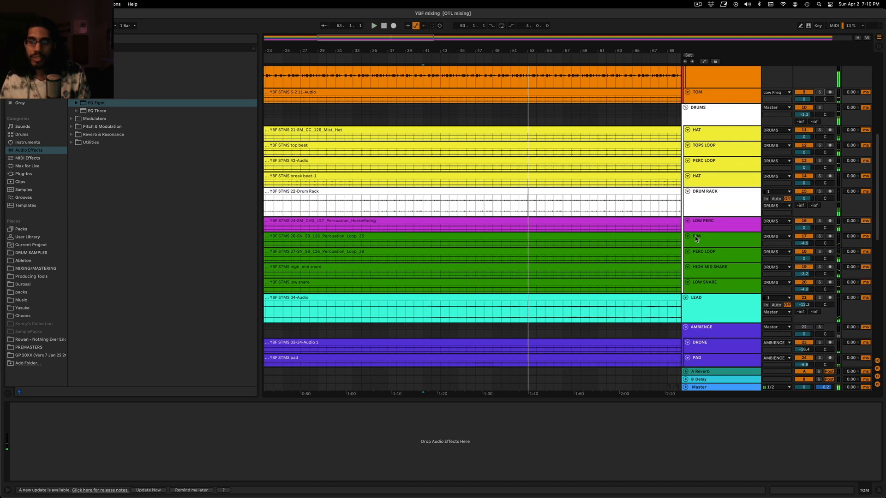
{"action": "left_click", "coordinate": [835, 229]}
{"action": "left_click", "coordinate": [724, 222]}
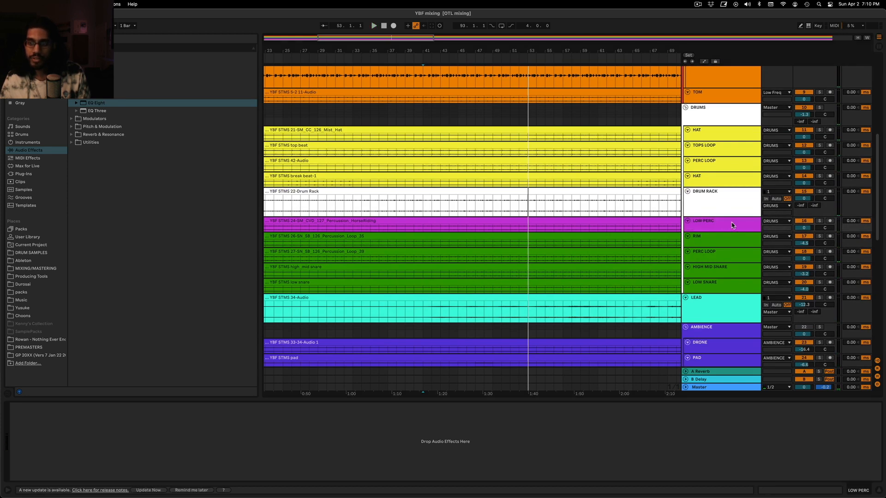
{"action": "left_click", "coordinate": [734, 225]}
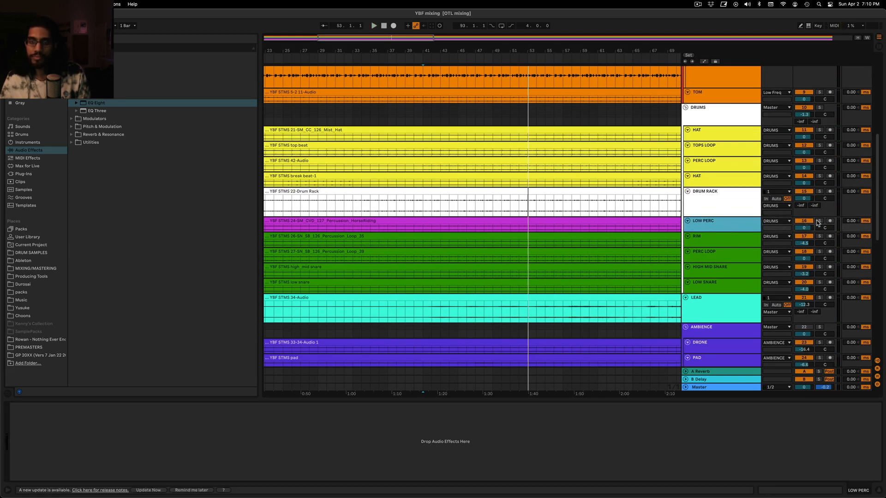
{"action": "left_click", "coordinate": [819, 221]}
{"action": "key", "text": "space"}
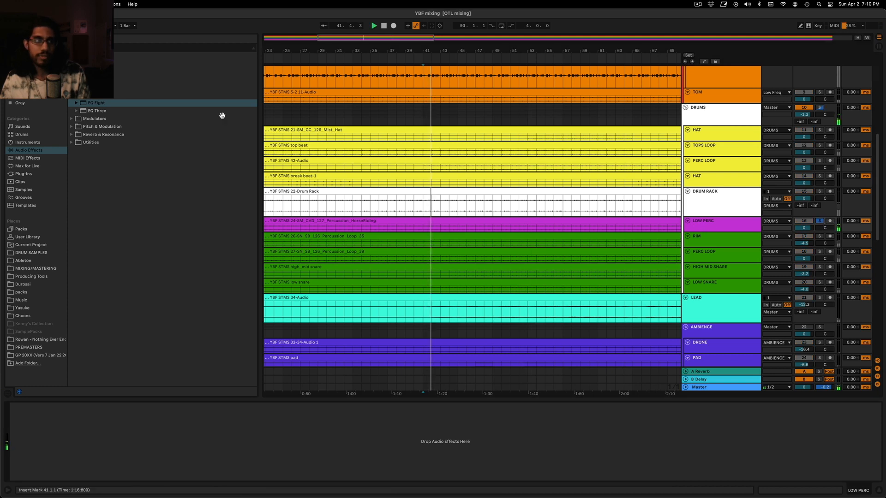
{"action": "left_click_drag", "start_coordinate": [96, 104], "coordinate": [664, 229]}
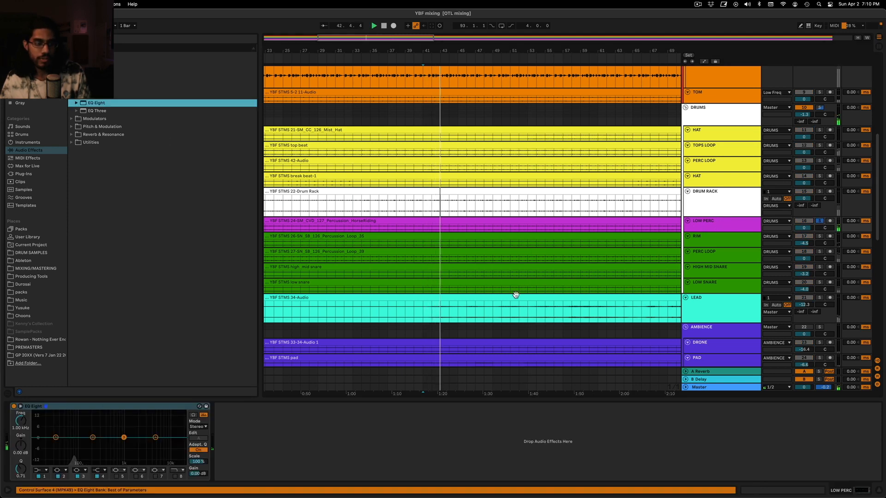
Cut LOW PERC by about 4.9 dB at 174 Hz with EQ Eight band 2, unsolo it and set its volume to 0.5 dB
{"action": "left_click_drag", "start_coordinate": [92, 438], "coordinate": [90, 441]}
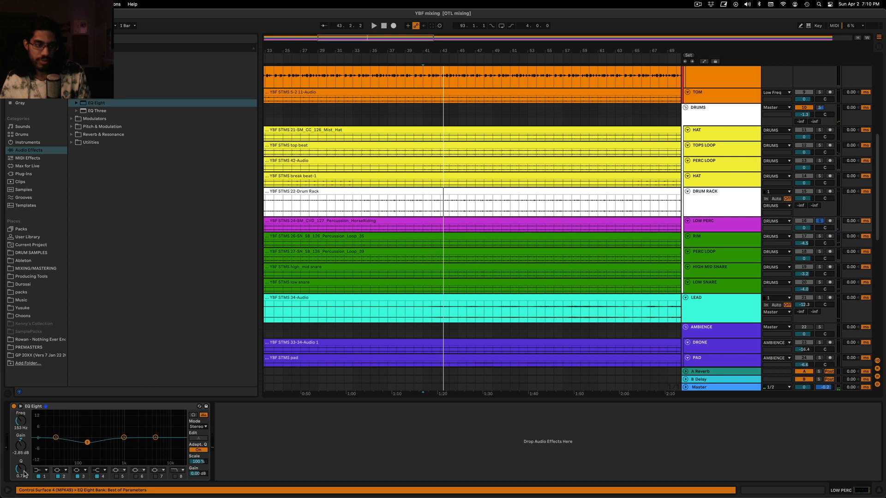
{"action": "key", "text": "space"}
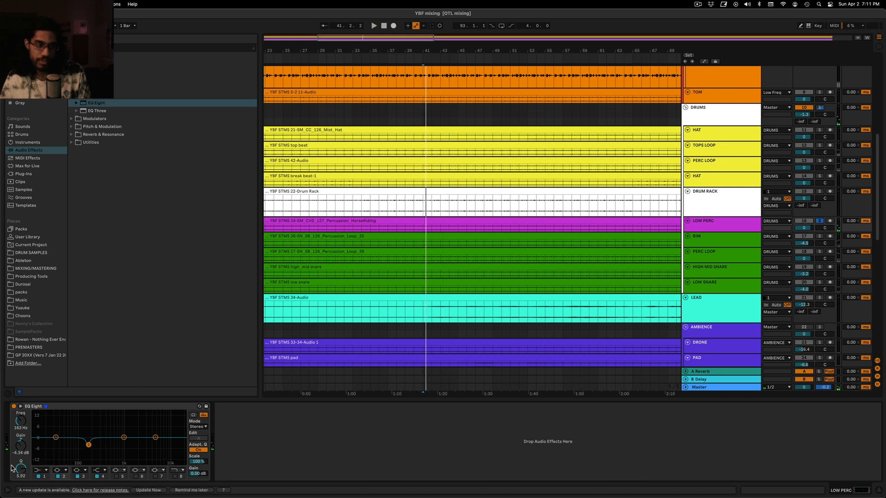
{"action": "key", "text": "space"}
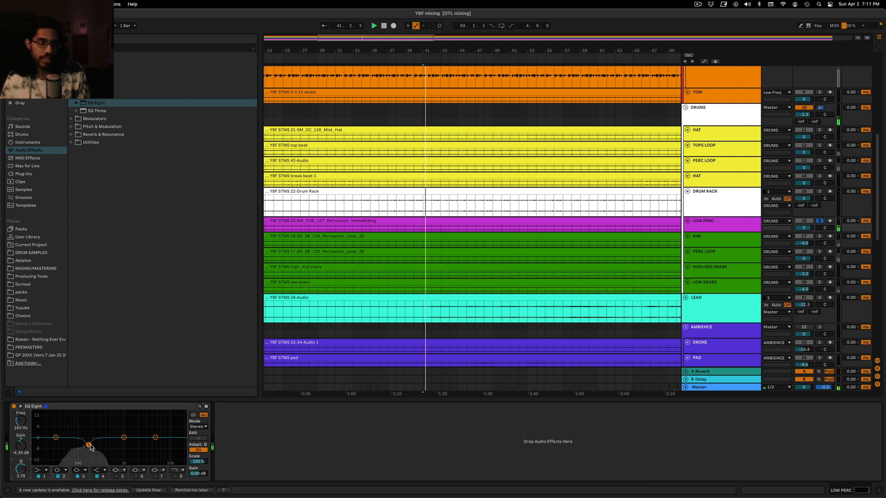
{"action": "left_click_drag", "start_coordinate": [89, 444], "coordinate": [90, 446]}
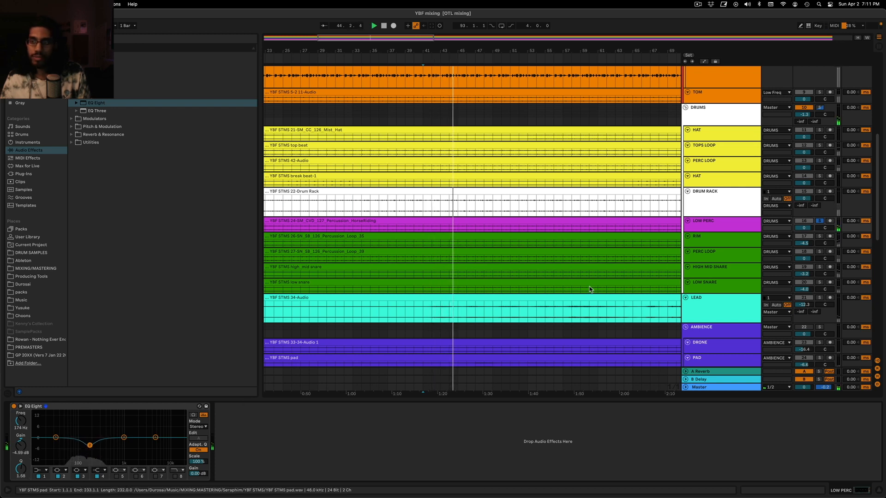
{"action": "left_click", "coordinate": [819, 221]}
{"action": "left_click_drag", "start_coordinate": [804, 228], "coordinate": [804, 226]}
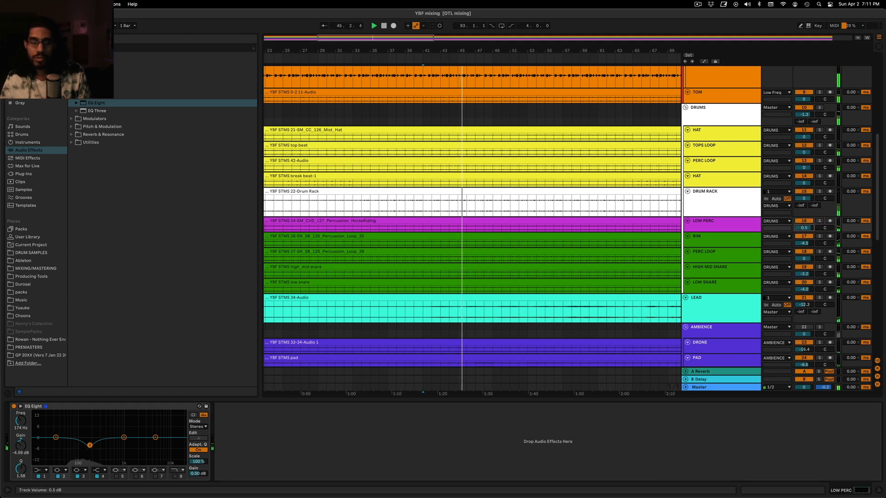
Compare the peak levels of the kick, Bass group and individual bass tracks in the Session View mixer, and return to the arrangement
{"action": "scroll", "coordinate": [702, 225], "scroll_direction": "up", "scroll_amount": 5}
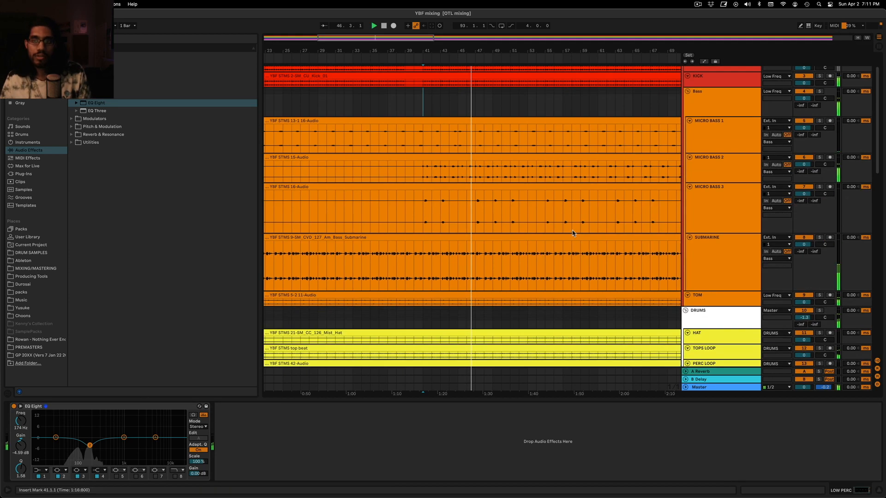
{"action": "left_click", "coordinate": [726, 207]}
{"action": "key", "text": "Tab"}
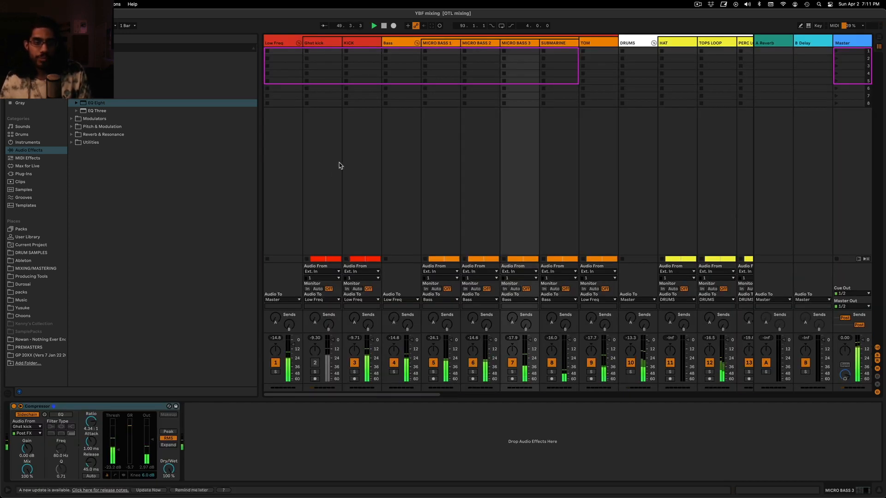
{"action": "key", "text": "space"}
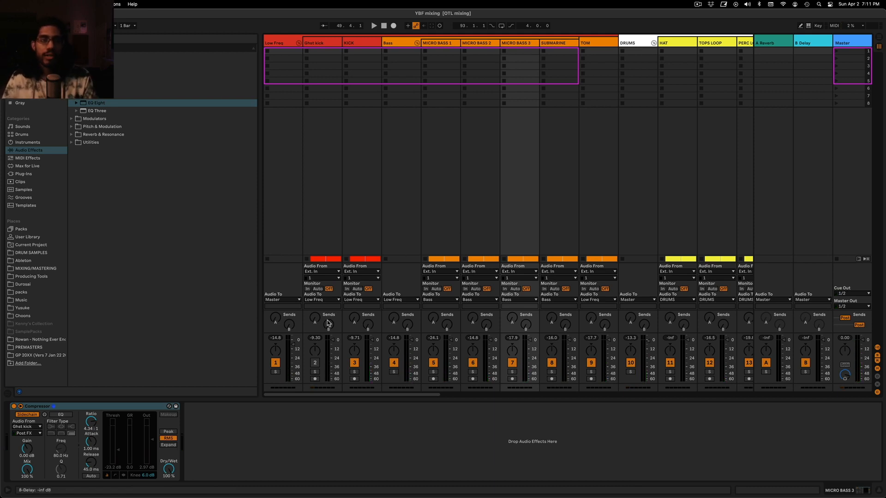
{"action": "left_click", "coordinate": [362, 44]}
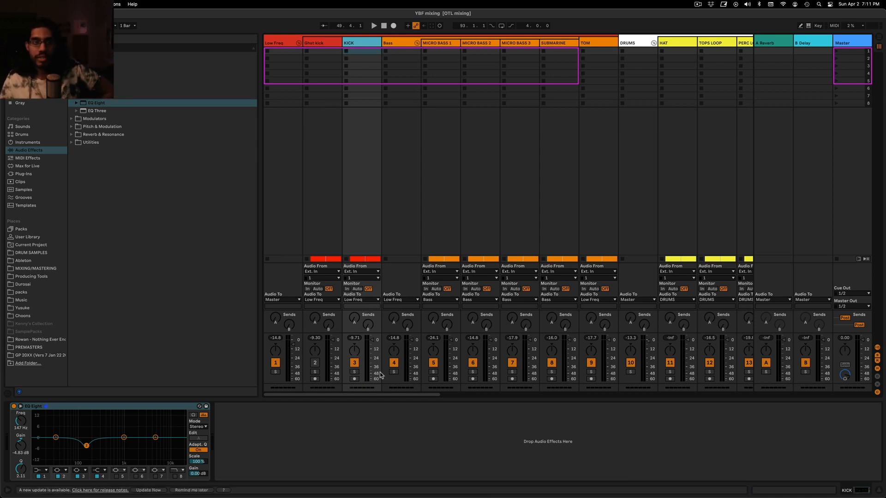
{"action": "left_click", "coordinate": [406, 43]}
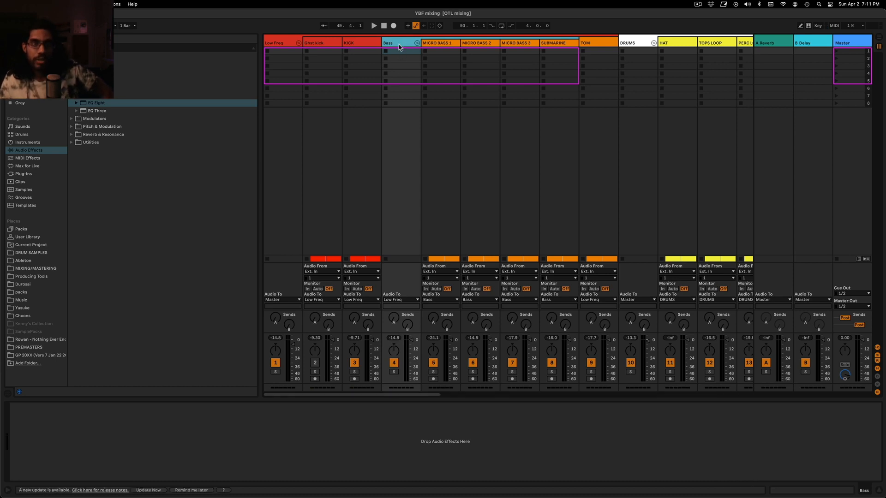
{"action": "left_click", "coordinate": [442, 43]}
{"action": "left_click", "coordinate": [480, 43]}
{"action": "left_click", "coordinate": [439, 46]}
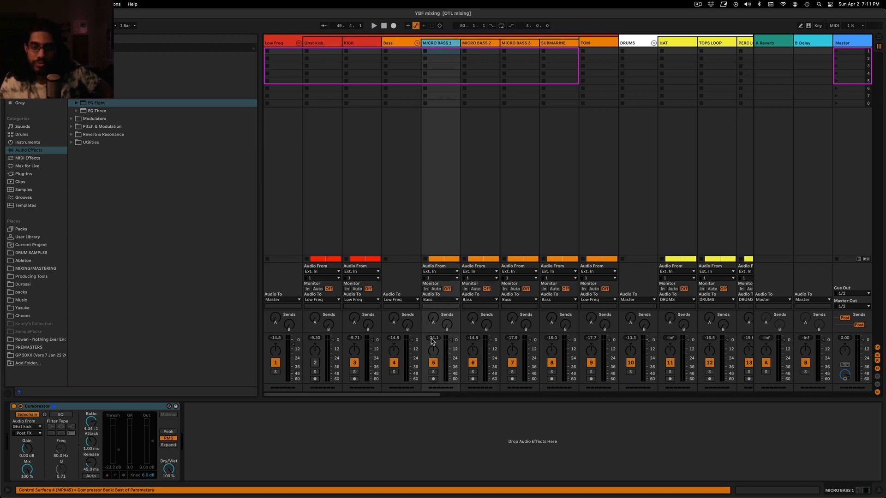
{"action": "left_click", "coordinate": [473, 372]}
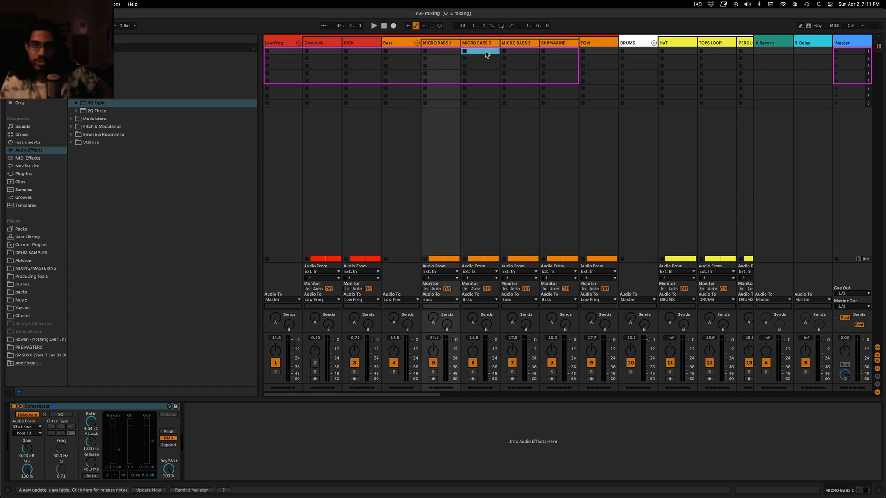
{"action": "left_click", "coordinate": [487, 55]}
{"action": "key", "text": "Tab"}
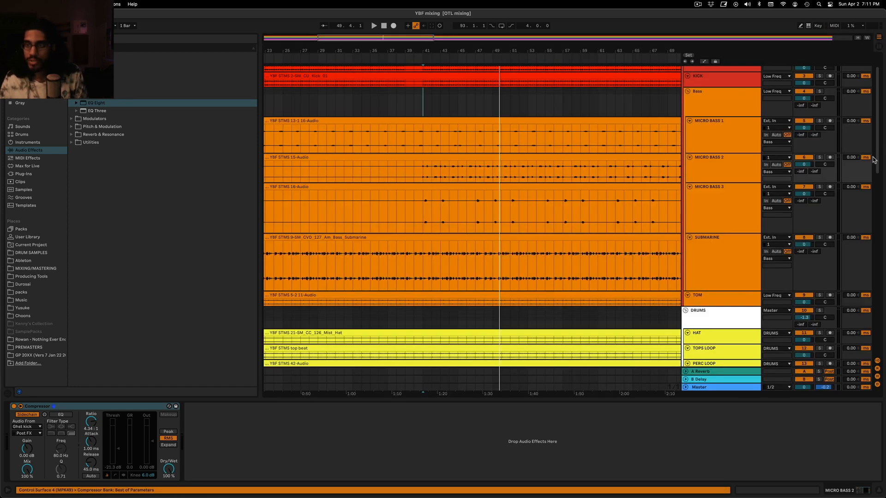
Listen to MICRO BASS 2 in solo from bar 41, then replay the section with the solo off
{"action": "left_click", "coordinate": [821, 157]}
{"action": "key", "text": "space"}
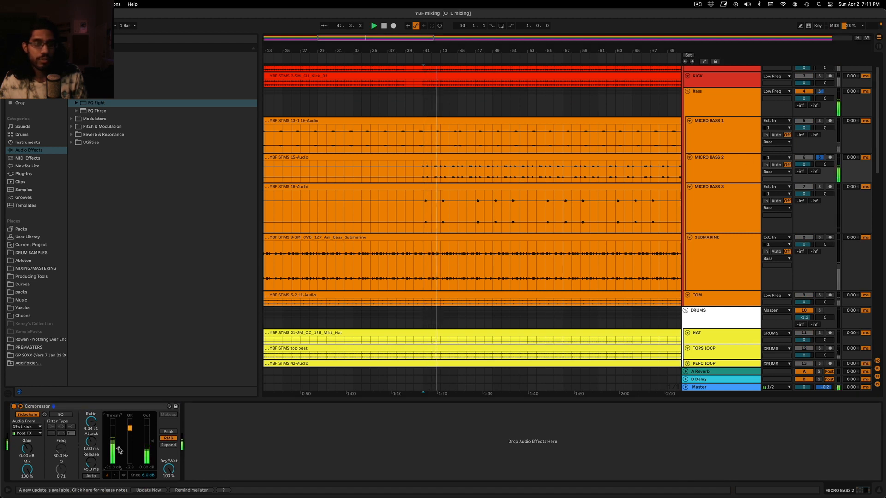
{"action": "left_click", "coordinate": [820, 157]}
{"action": "key", "text": "space"}
{"action": "key", "text": "space"}
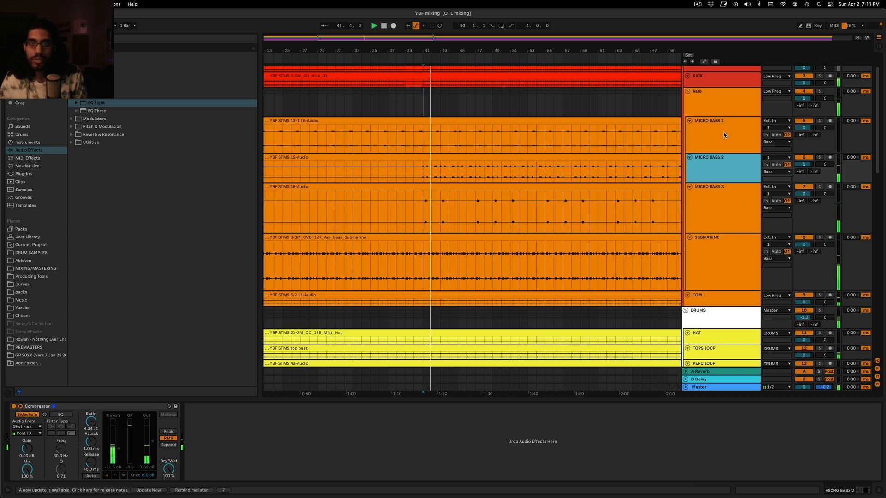
Raise the MICRO BASS 1 clip gain to 6.00 dB and listen to it with the full mix from bar 41
{"action": "left_click", "coordinate": [724, 134]}
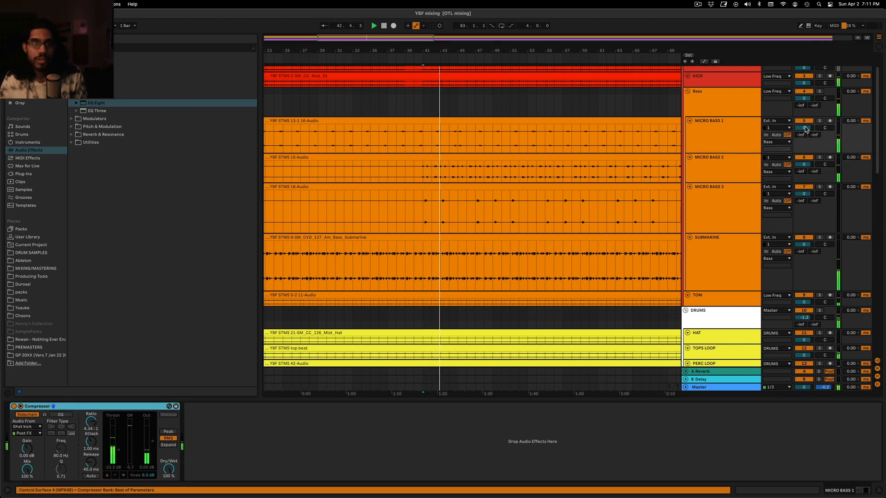
{"action": "key", "text": "space"}
{"action": "double_click", "coordinate": [590, 121]}
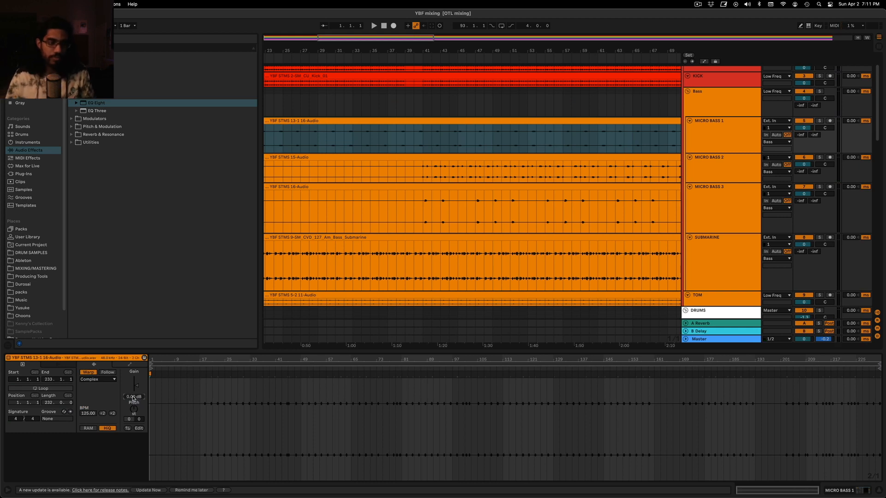
{"action": "left_click", "coordinate": [421, 142]}
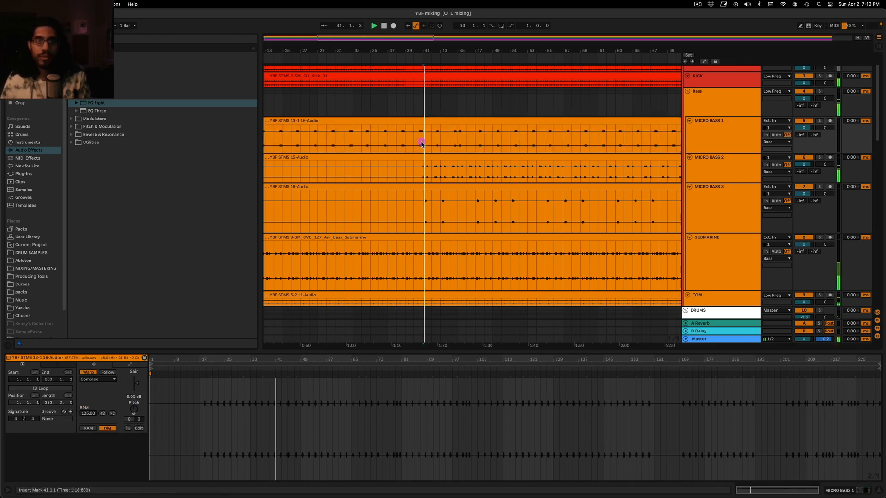
{"action": "key", "text": "space"}
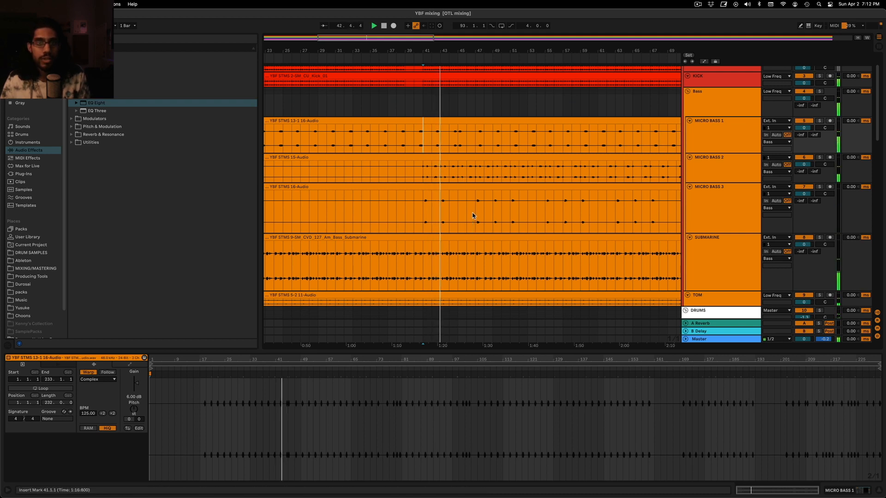
{"action": "left_click", "coordinate": [728, 175]}
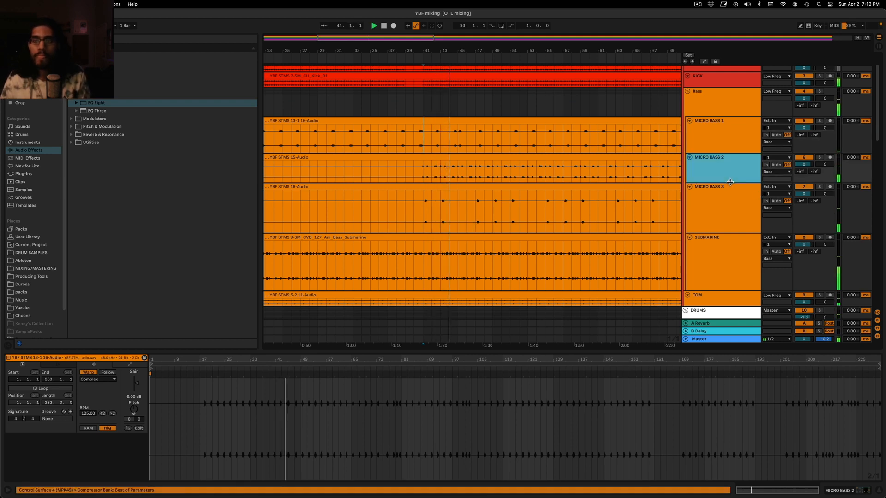
{"action": "scroll", "coordinate": [736, 225], "scroll_direction": "down", "scroll_amount": 2}
{"action": "left_click", "coordinate": [734, 224]}
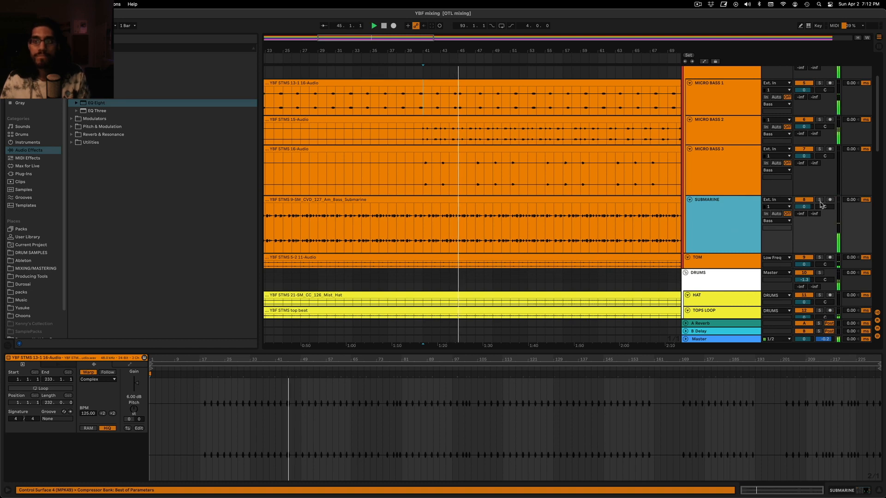
Add a Glue Compressor to the Bass group track
{"action": "left_click", "coordinate": [703, 123]}
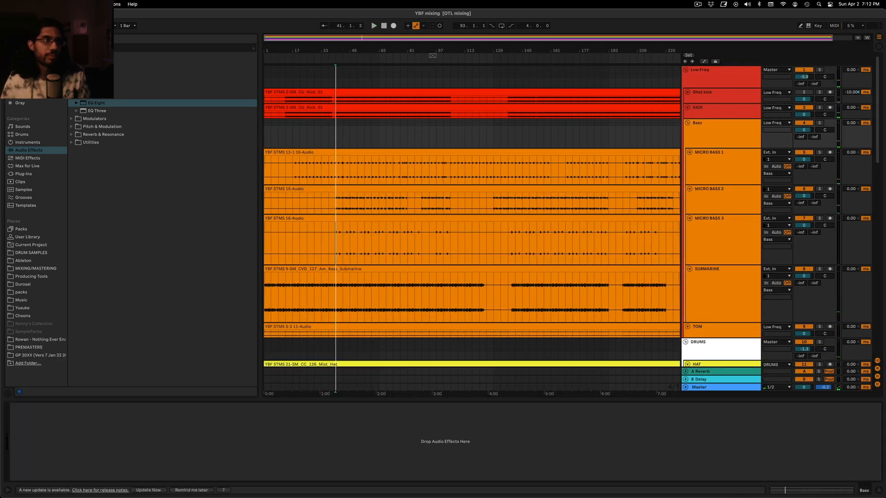
{"action": "left_click", "coordinate": [93, 64]}
{"action": "left_click", "coordinate": [93, 64]}
{"action": "left_click", "coordinate": [92, 79]}
{"action": "left_click", "coordinate": [92, 71]}
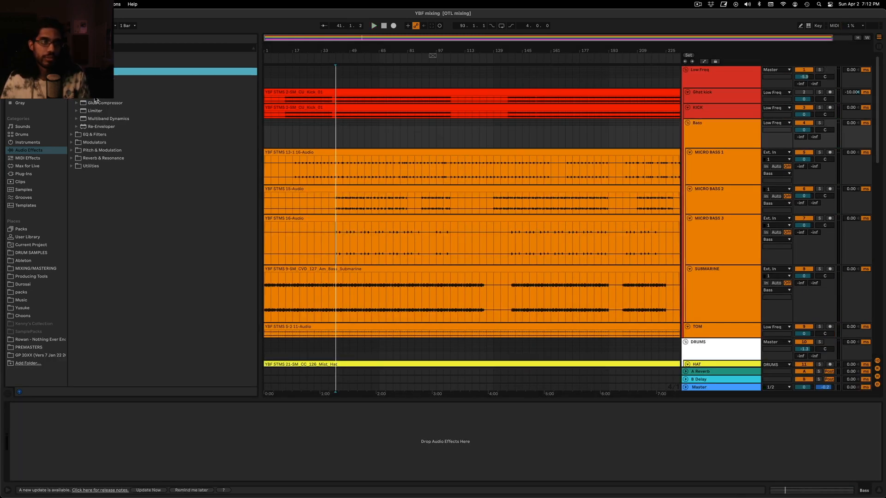
{"action": "left_click_drag", "start_coordinate": [95, 101], "coordinate": [249, 124]}
{"action": "left_click_drag", "start_coordinate": [719, 139], "coordinate": [704, 147]}
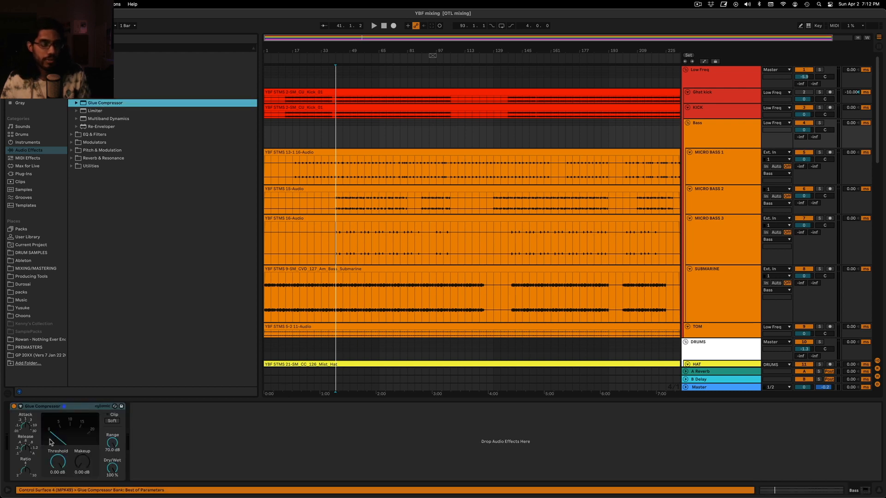
Set the Bass group's Glue Compressor to a threshold of -27.6 dB and makeup gain of 3.02 dB during playback
{"action": "left_click", "coordinate": [25, 426]}
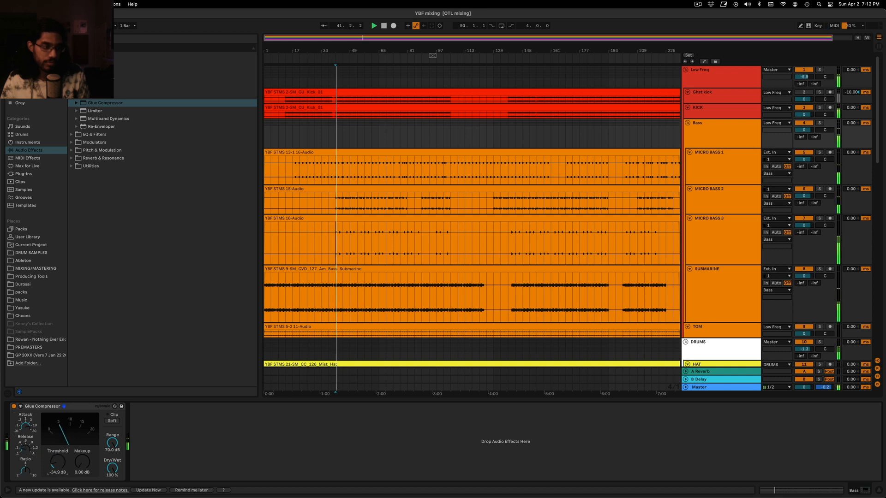
{"action": "left_click_drag", "start_coordinate": [58, 462], "coordinate": [81, 461]}
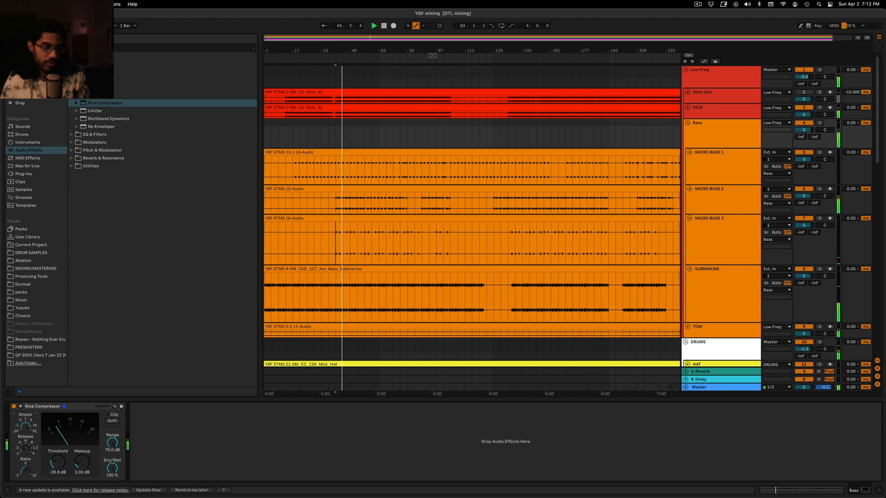
{"action": "left_click_drag", "start_coordinate": [59, 463], "coordinate": [58, 461]}
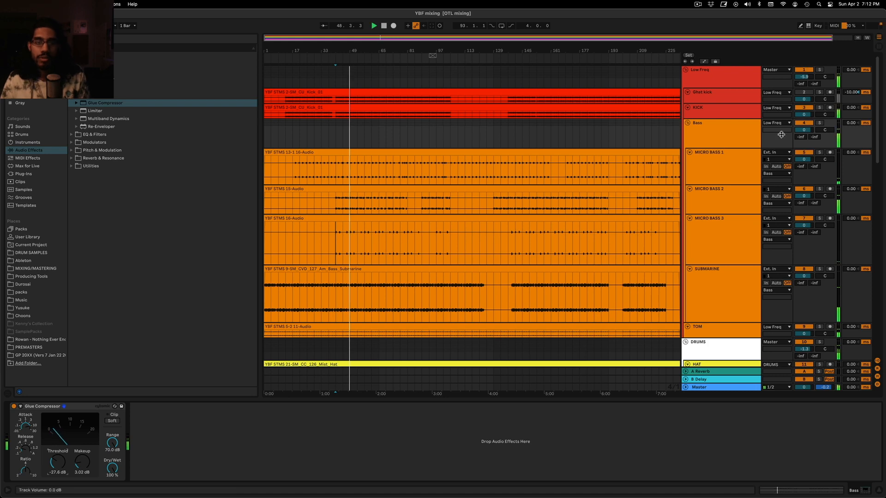
Listen to MICRO BASS 2 in solo during playback, then turn its solo off
{"action": "key", "text": "Tab"}
{"action": "key", "text": "Tab"}
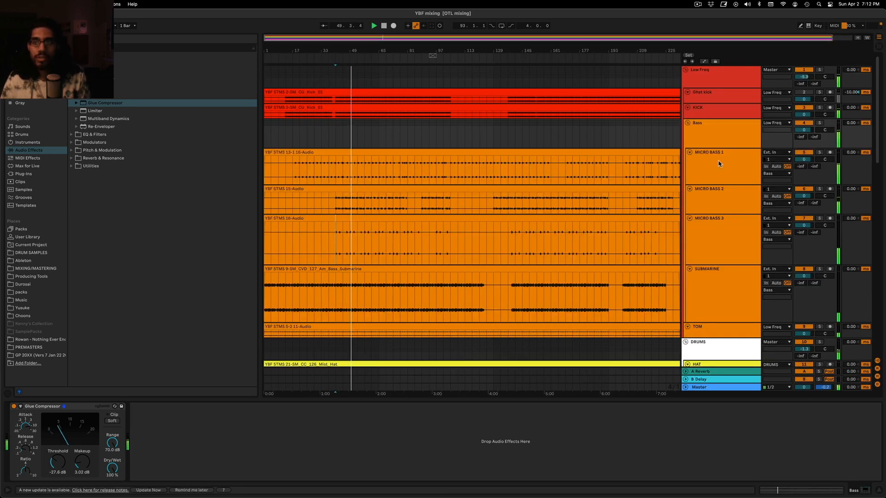
{"action": "left_click", "coordinate": [734, 136]}
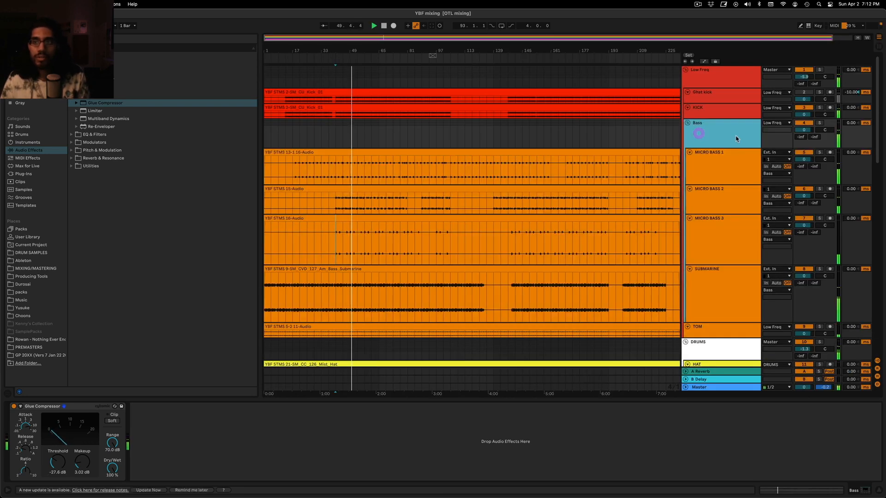
{"action": "left_click", "coordinate": [819, 189]}
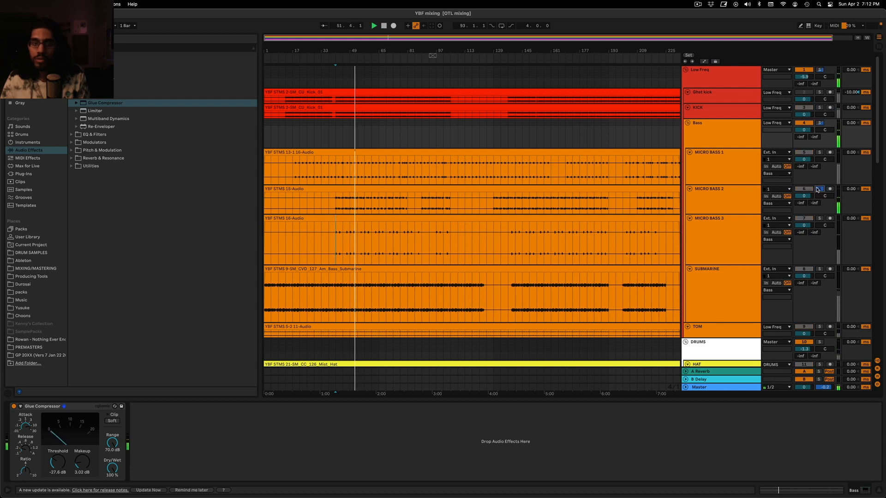
{"action": "key", "text": "Tab"}
{"action": "key", "text": "Tab"}
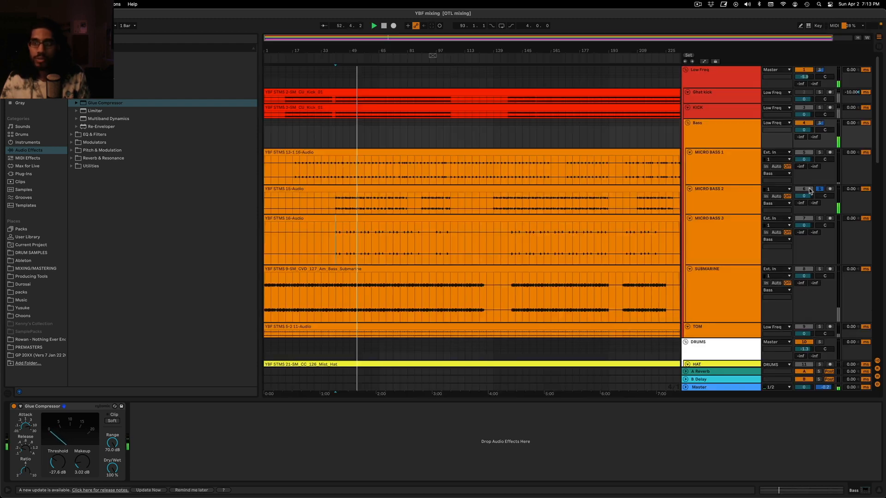
{"action": "left_click", "coordinate": [819, 190]}
Add a Compressor to MICRO BASS 2 and place it before the existing sidechain compressor
{"action": "left_click", "coordinate": [723, 202]}
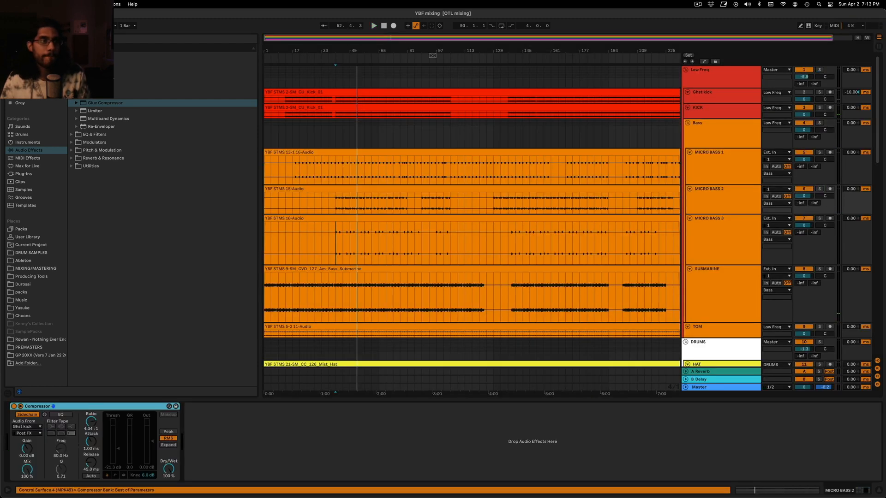
{"action": "left_click", "coordinate": [98, 71]}
{"action": "left_click", "coordinate": [98, 87]}
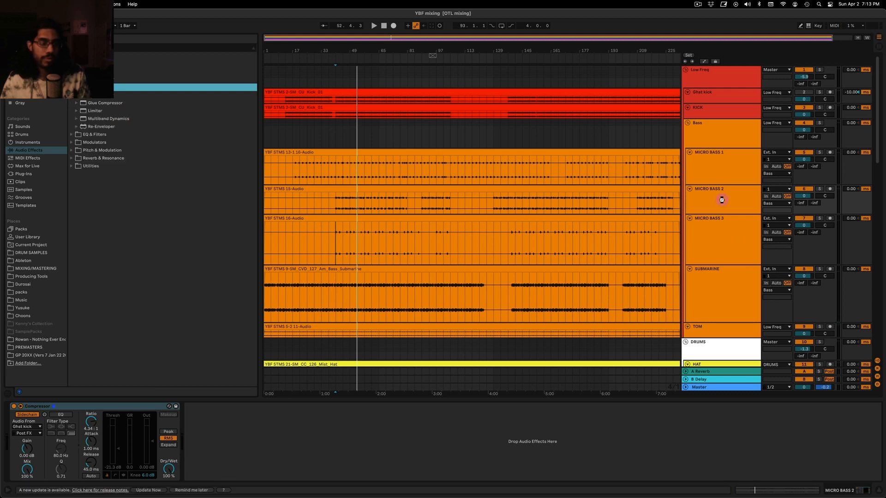
{"action": "key", "text": "Return"}
{"action": "left_click", "coordinate": [228, 407]}
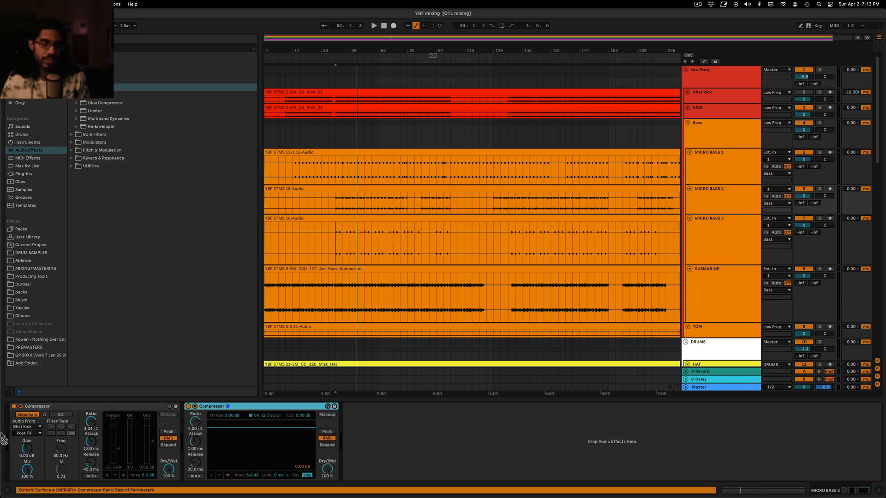
{"action": "left_click_drag", "start_coordinate": [3, 440], "coordinate": [6, 440]}
Set MICRO BASS 2's new compressor to a threshold of -31.0 dB and an attack of 0.73 ms while playing the track in solo
{"action": "left_click", "coordinate": [819, 189]}
{"action": "key", "text": "space"}
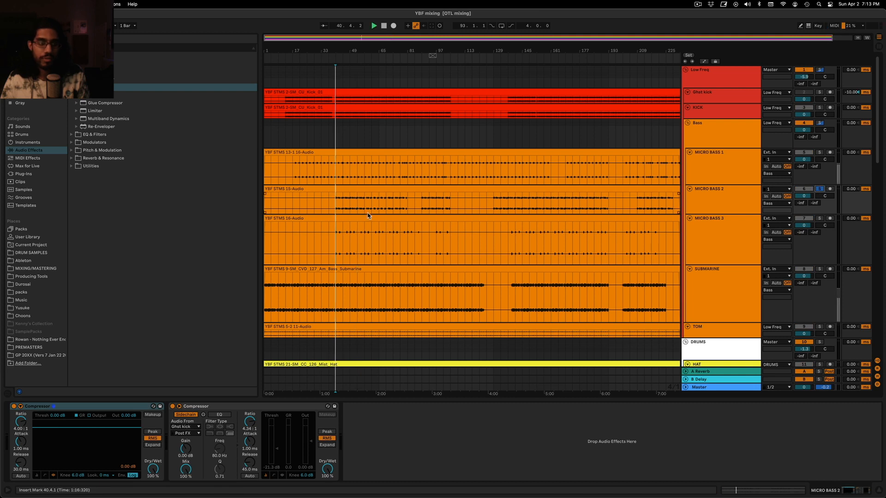
{"action": "left_click", "coordinate": [36, 476]}
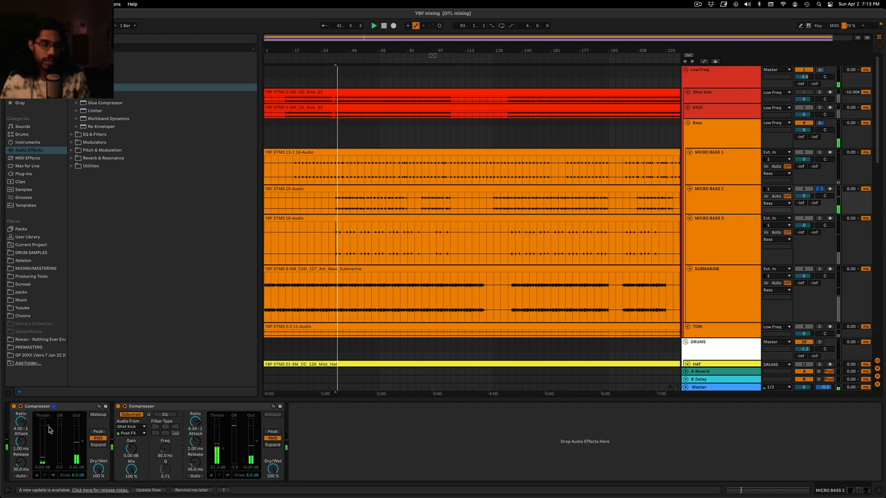
{"action": "left_click_drag", "start_coordinate": [50, 430], "coordinate": [21, 443]}
{"action": "left_click", "coordinate": [51, 476]}
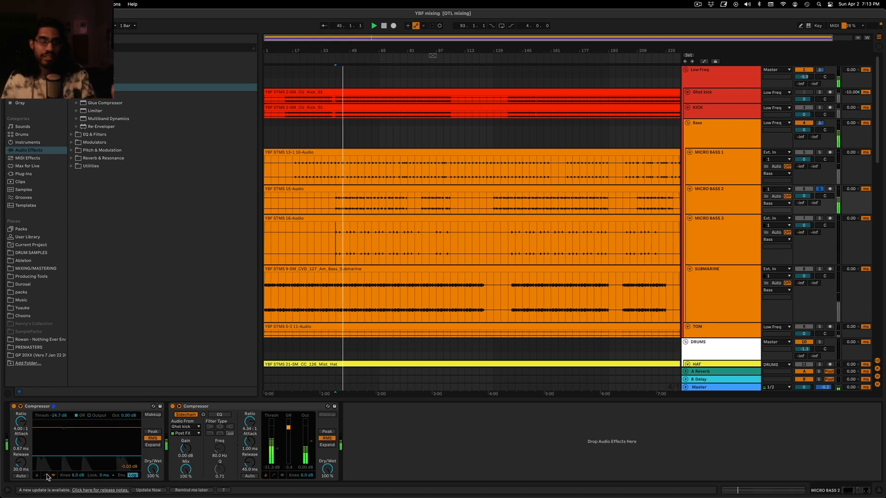
{"action": "left_click", "coordinate": [37, 475]}
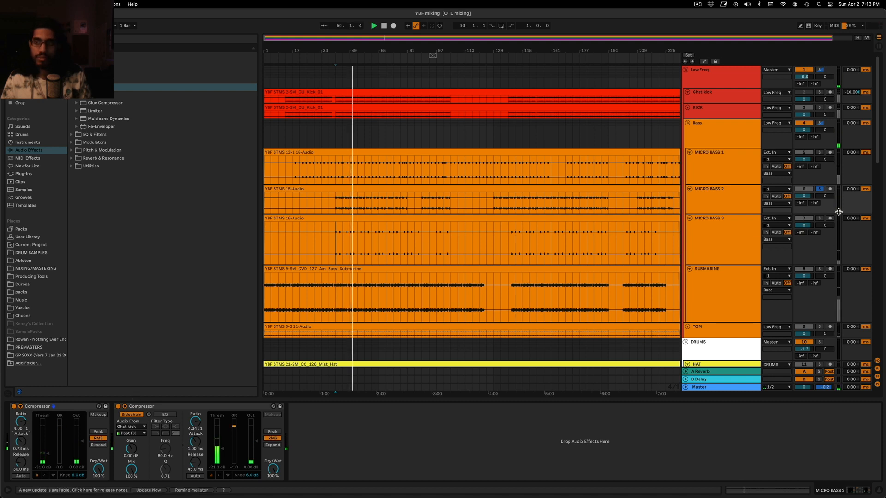
Replay the full mix from 40.4.1 with MICRO BASS 2 unsoloed, checking the effects on the Bass group, KICK and MICRO BASS 1
{"action": "left_click", "coordinate": [819, 189]}
{"action": "key", "text": "space"}
{"action": "key", "text": "space"}
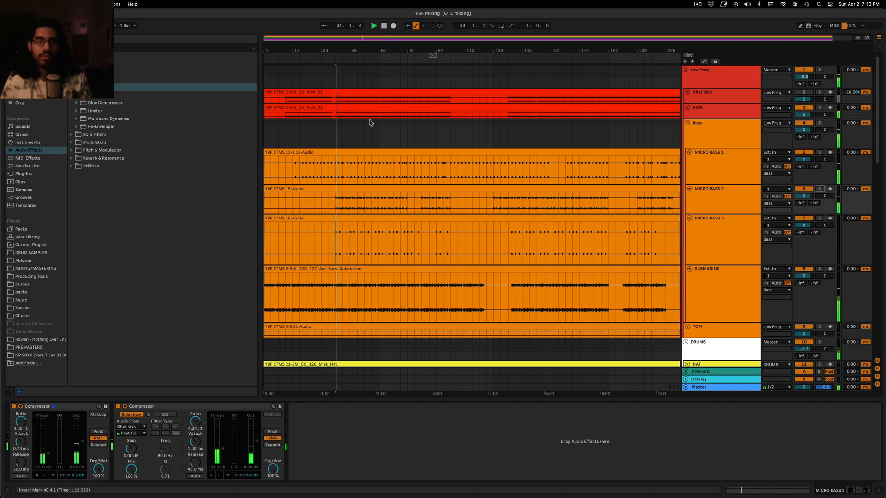
{"action": "left_click", "coordinate": [371, 140]}
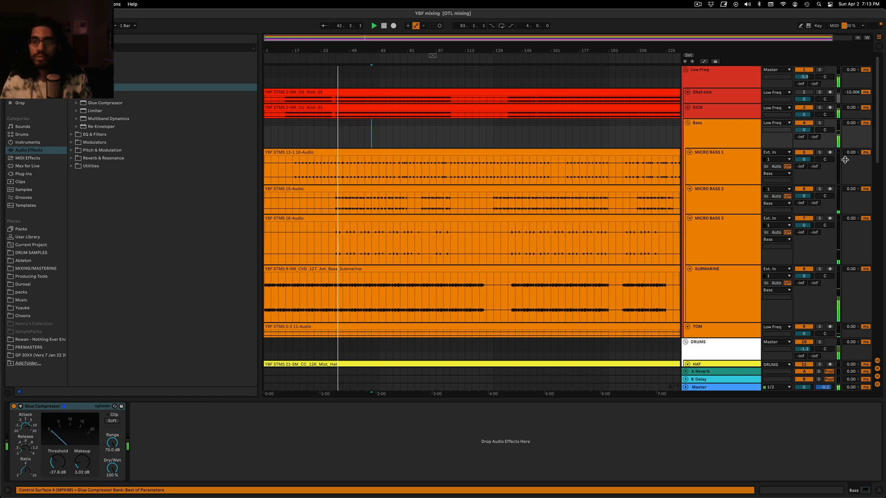
{"action": "left_click", "coordinate": [740, 113]}
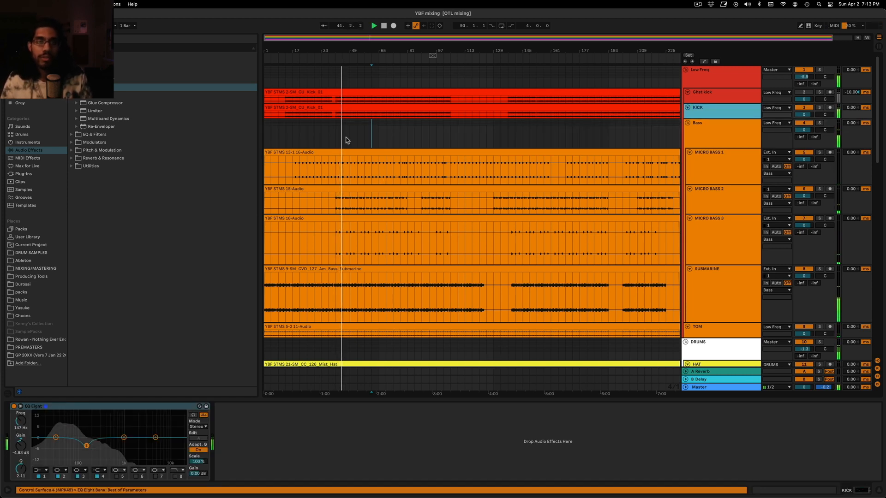
{"action": "left_click", "coordinate": [344, 157]}
{"action": "left_click", "coordinate": [722, 120]}
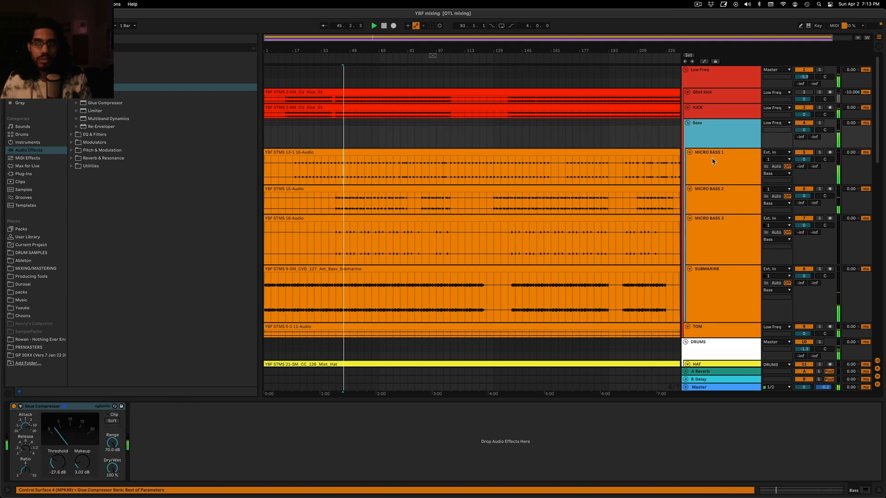
{"action": "left_click", "coordinate": [736, 169]}
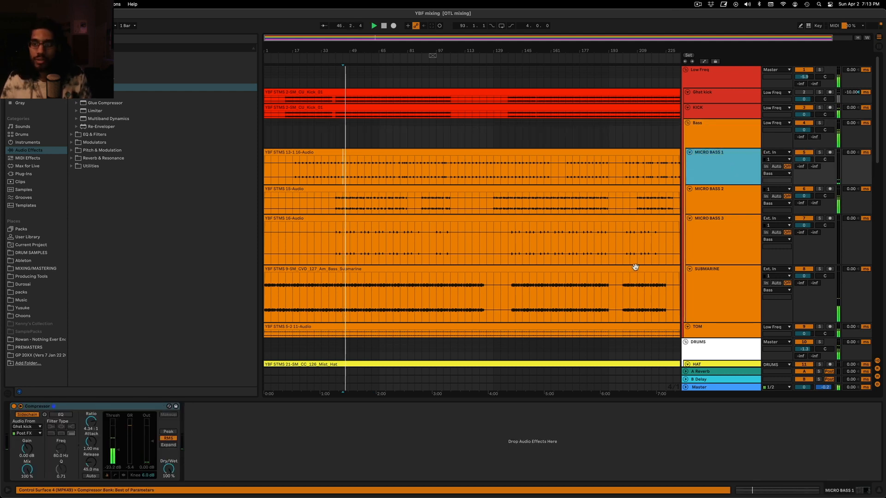
Solo SUBMARINE and add a Compressor before its existing sidechain compressor
{"action": "scroll", "coordinate": [738, 221], "scroll_direction": "down", "scroll_amount": 2}
{"action": "left_click", "coordinate": [698, 249]}
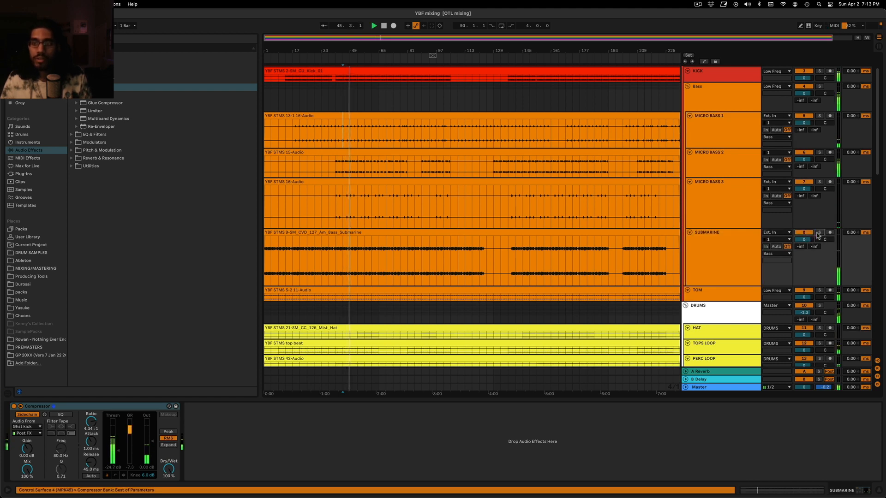
{"action": "left_click", "coordinate": [819, 232]}
{"action": "left_click", "coordinate": [630, 262]}
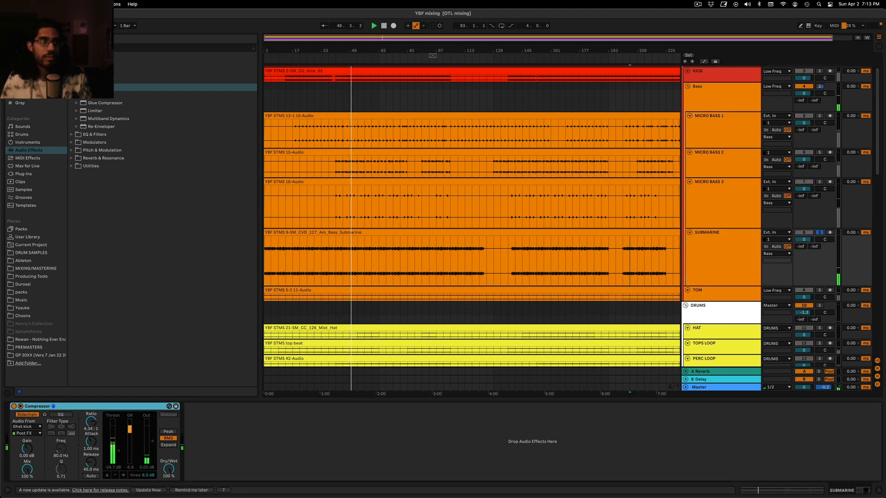
{"action": "left_click", "coordinate": [83, 72]}
{"action": "left_click", "coordinate": [87, 88]}
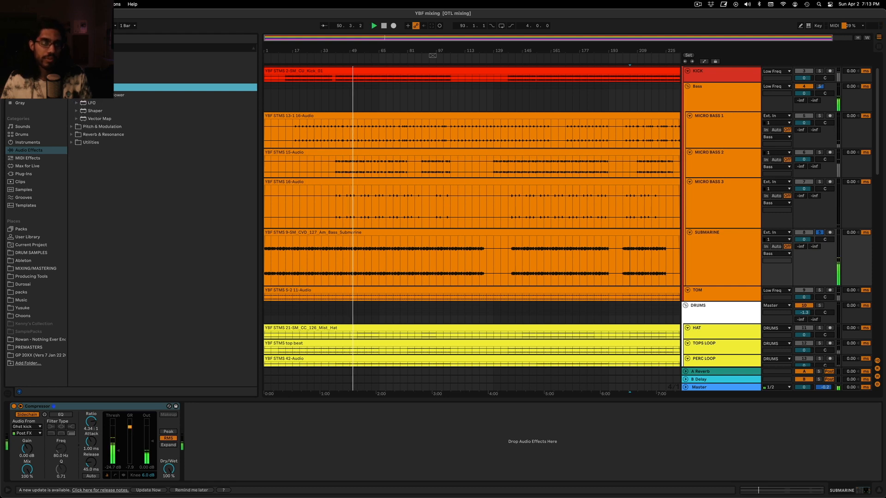
{"action": "left_click", "coordinate": [88, 72]}
{"action": "left_click_drag", "start_coordinate": [97, 87], "coordinate": [503, 247]}
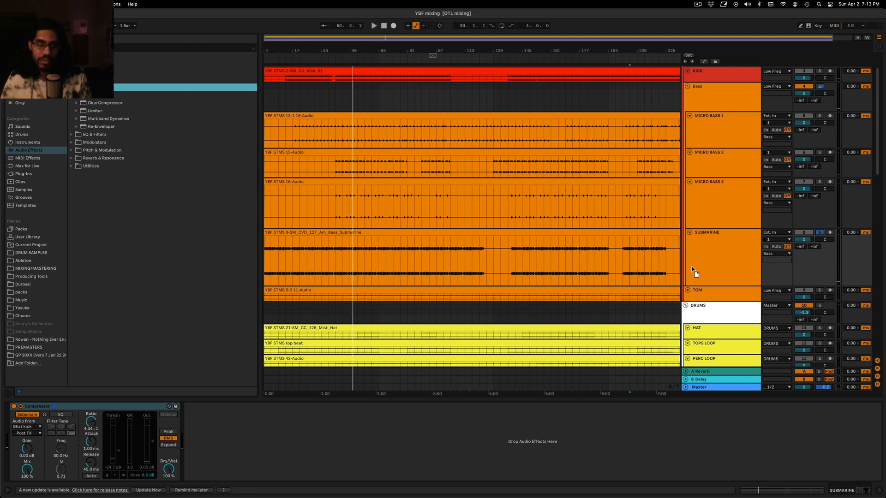
{"action": "left_click_drag", "start_coordinate": [691, 266], "coordinate": [690, 267]}
{"action": "left_click_drag", "start_coordinate": [228, 408], "coordinate": [70, 455]}
Set SUBMARINE's new compressor to a threshold of -29.4 dB and a ratio of 4.34:1 during playback
{"action": "key", "text": "space"}
{"action": "left_click", "coordinate": [37, 476]}
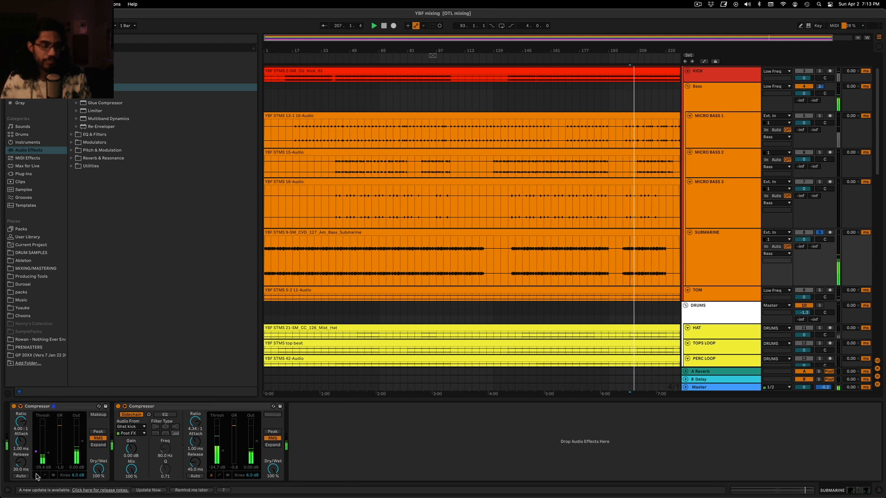
{"action": "left_click_drag", "start_coordinate": [23, 434], "coordinate": [24, 424]}
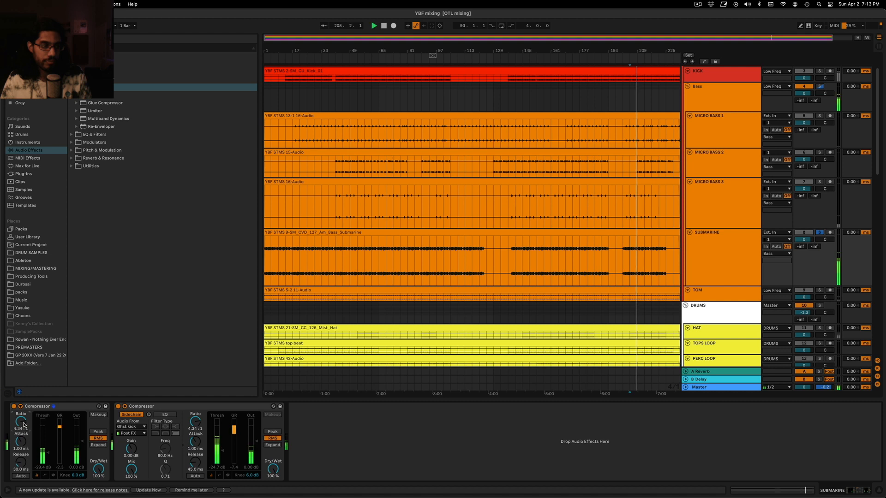
Turn off SUBMARINE's solo and listen to the full mix from bar 145
{"action": "left_click", "coordinate": [819, 233]}
{"action": "left_click", "coordinate": [416, 288]}
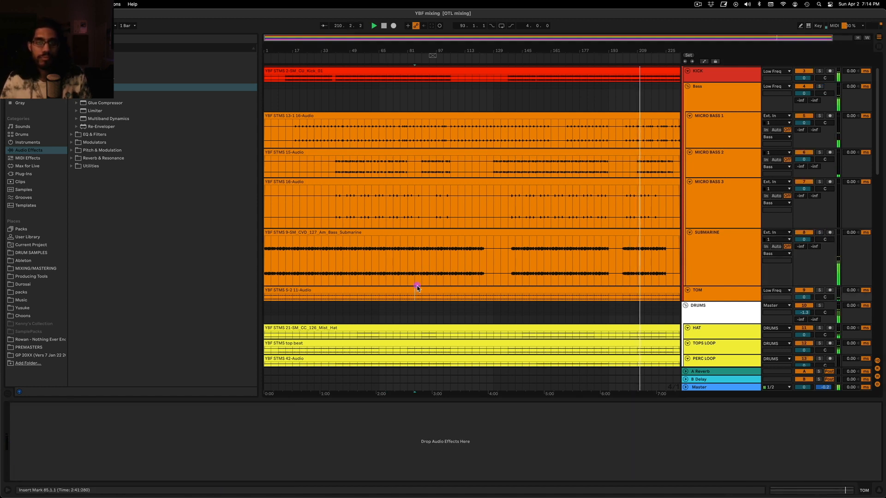
{"action": "left_click", "coordinate": [381, 259]}
{"action": "left_click", "coordinate": [529, 265]}
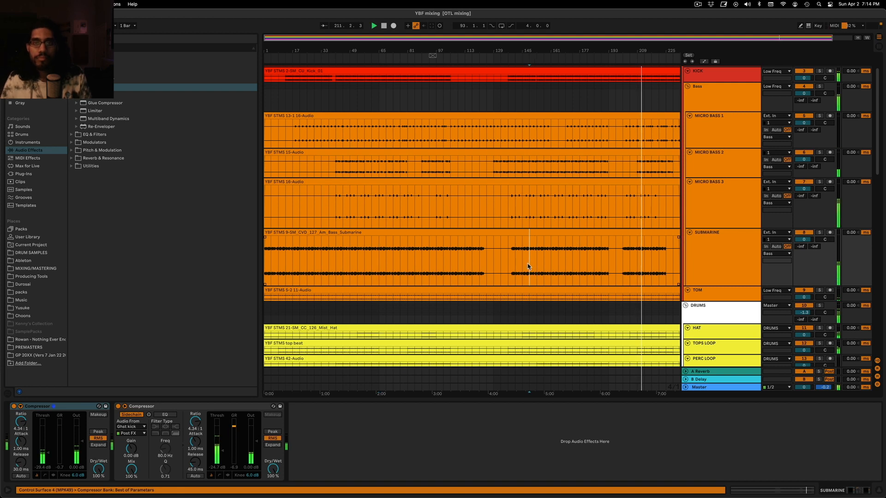
{"action": "left_click", "coordinate": [521, 266]}
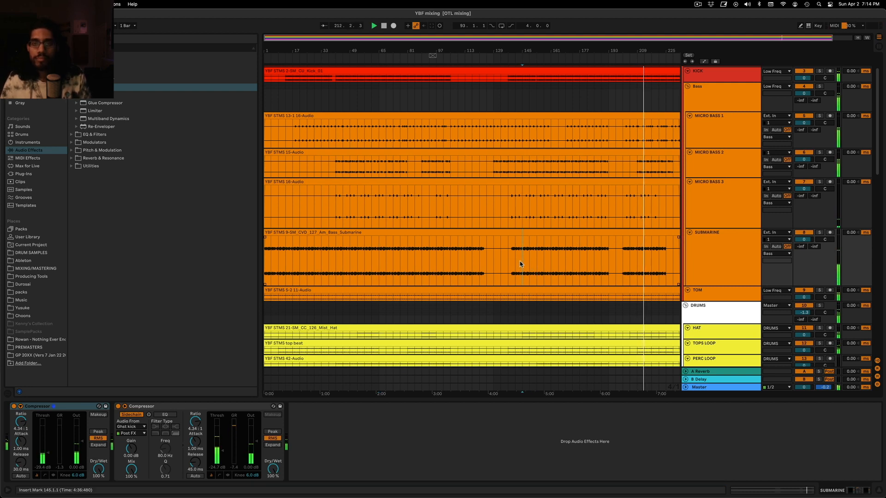
{"action": "key", "text": "space"}
{"action": "key", "text": "space"}
{"action": "left_click", "coordinate": [704, 258]}
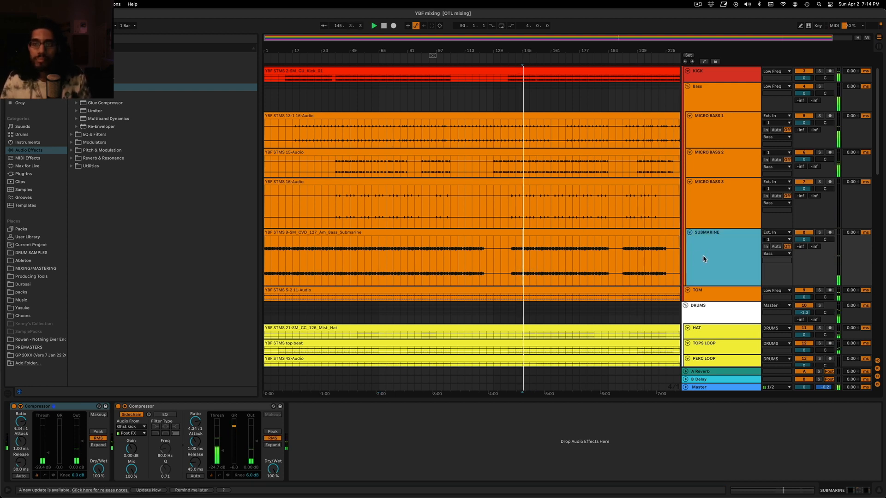
Solo the Low Freq group to hear the kick and basses together
{"action": "scroll", "coordinate": [772, 100], "scroll_direction": "up", "scroll_amount": 2}
{"action": "left_click", "coordinate": [819, 70]}
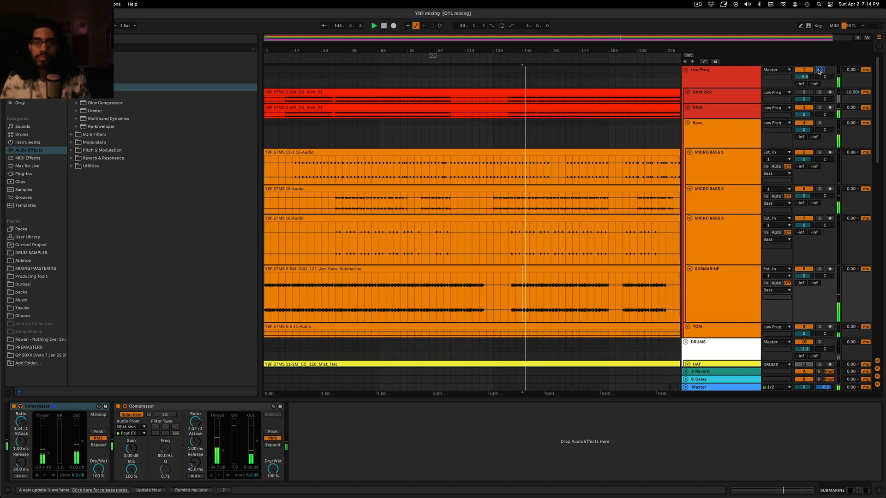
{"action": "left_click", "coordinate": [722, 95]}
Add a Compressor after the EQ Eight on the KICK track and replay from bar 145
{"action": "left_click", "coordinate": [728, 111]}
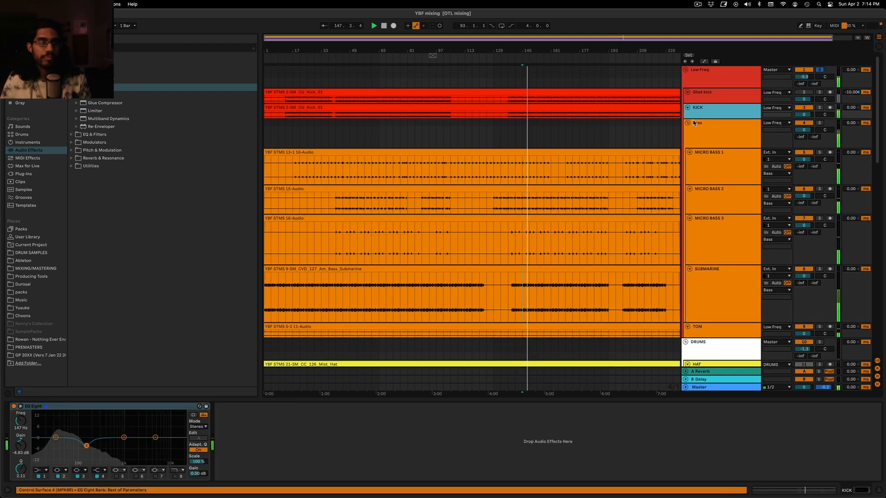
{"action": "key", "text": "space"}
{"action": "left_click", "coordinate": [88, 88]}
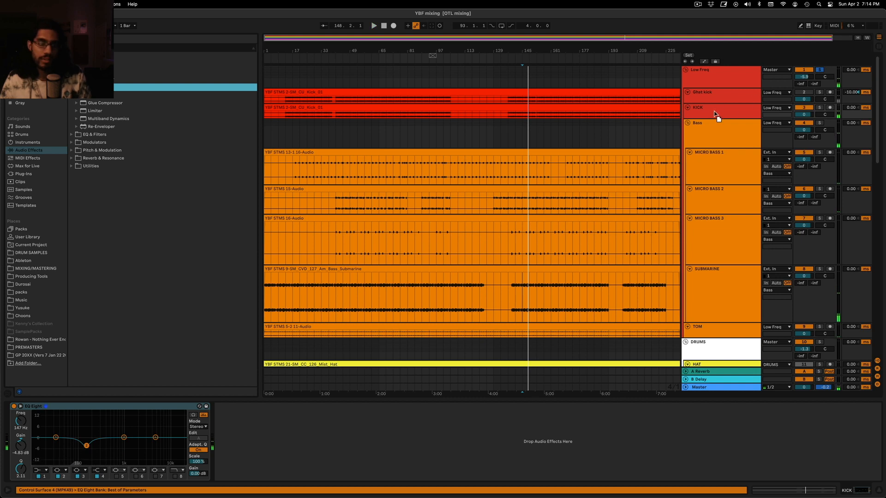
{"action": "key", "text": "Return"}
{"action": "left_click", "coordinate": [241, 475]}
{"action": "key", "text": "space"}
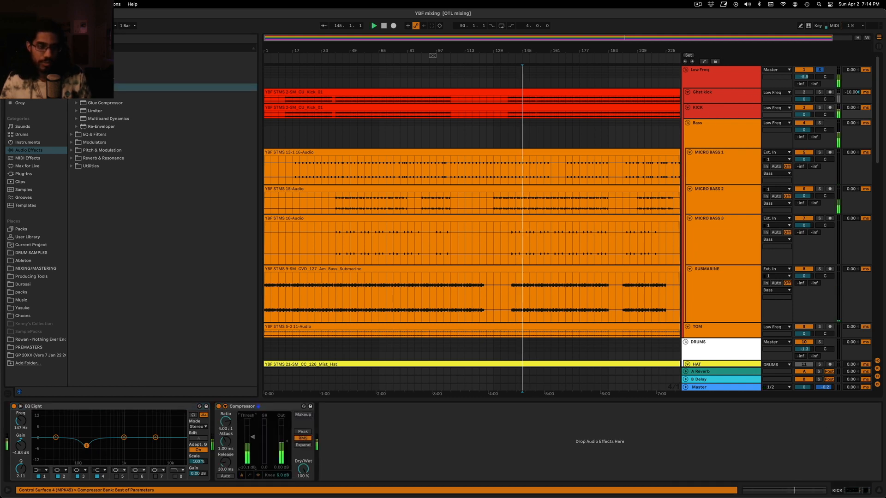
Set the KICK compressor to a threshold of -25.3 dB, an attack of 31.1 ms and a release of 33.9 ms
{"action": "left_click_drag", "start_coordinate": [232, 444], "coordinate": [232, 427]}
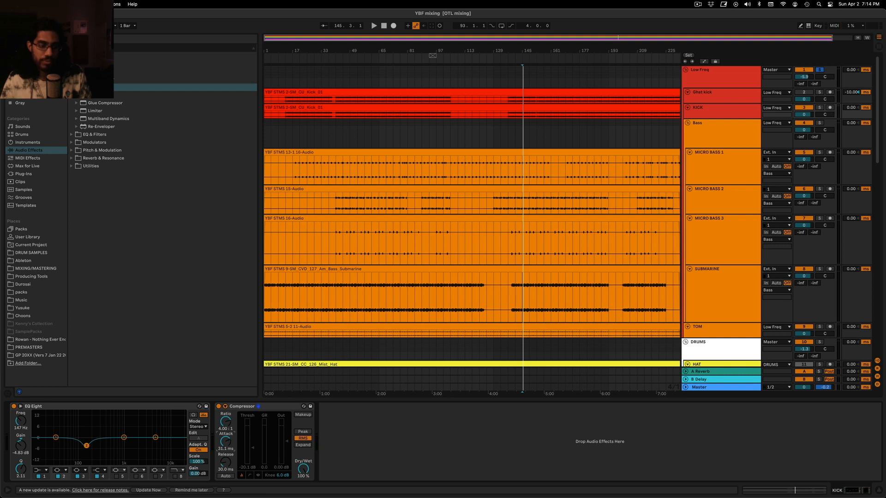
{"action": "key", "text": "space"}
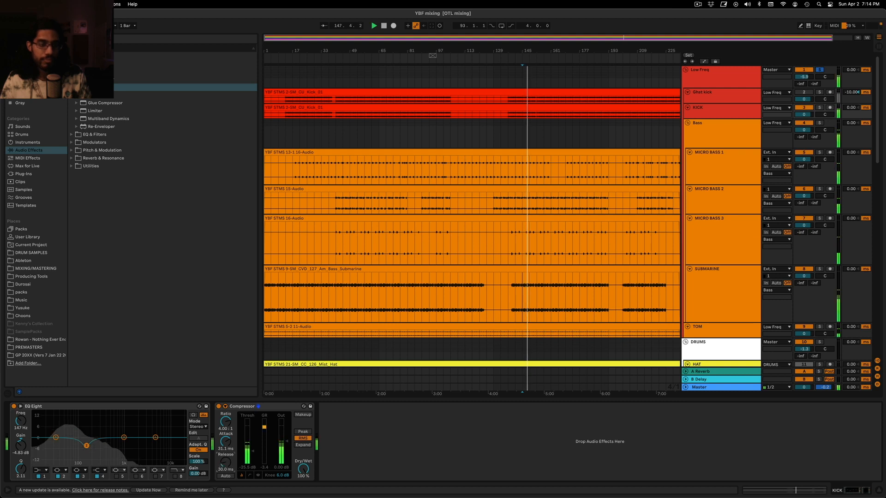
{"action": "key", "text": "space"}
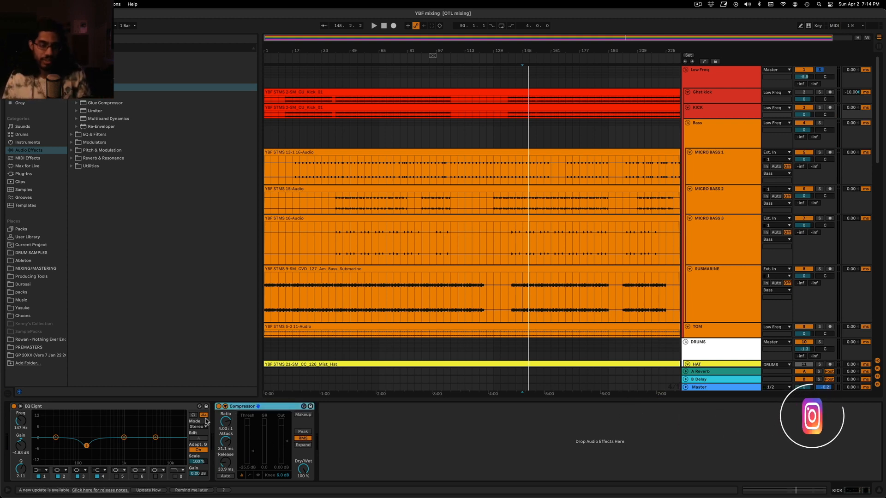
{"action": "left_click", "coordinate": [226, 442]}
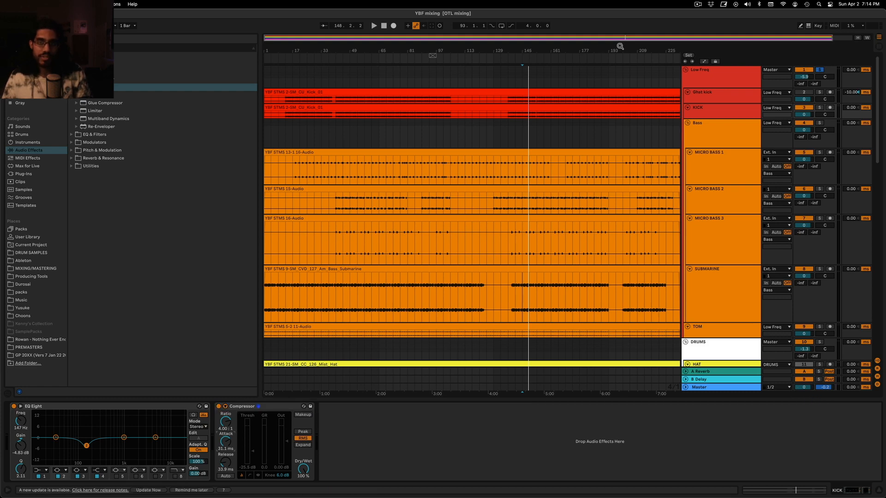
Replay the soloed low end from bar 145, then turn off the Low Freq solo to hear the full mix
{"action": "left_click_drag", "start_coordinate": [523, 51], "coordinate": [571, 88]}
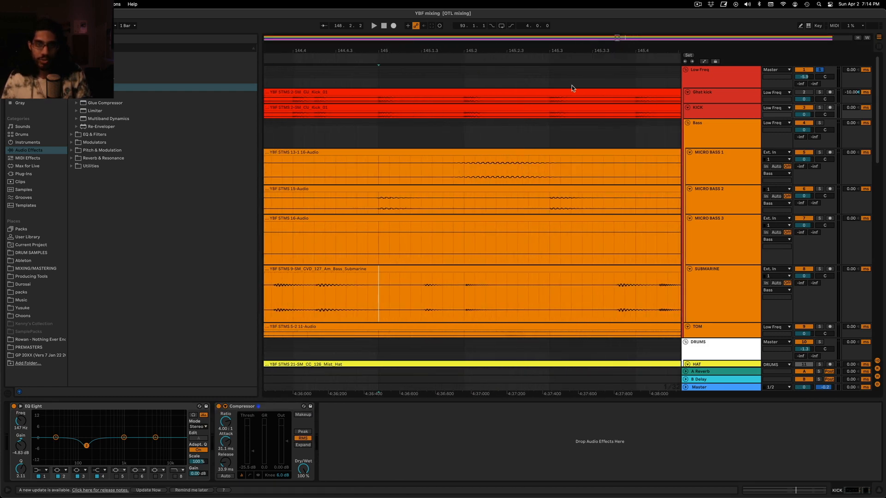
{"action": "left_click", "coordinate": [463, 115]}
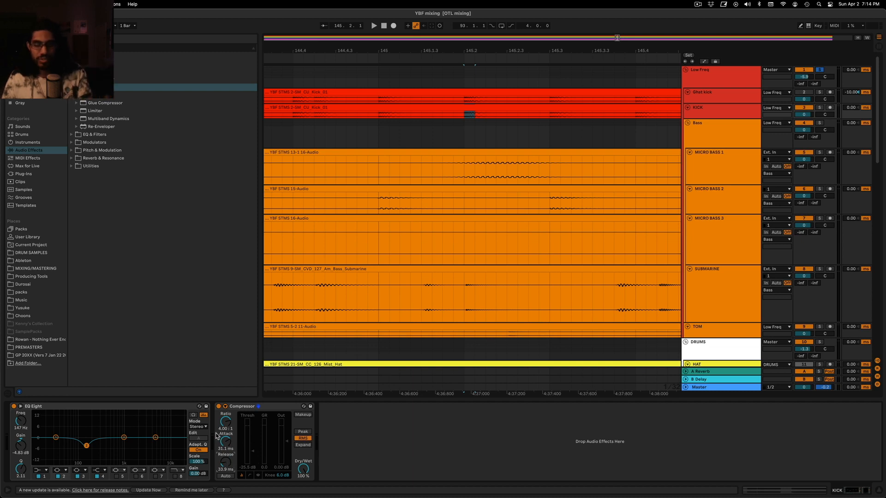
{"action": "left_click", "coordinate": [377, 93]}
{"action": "key", "text": "space"}
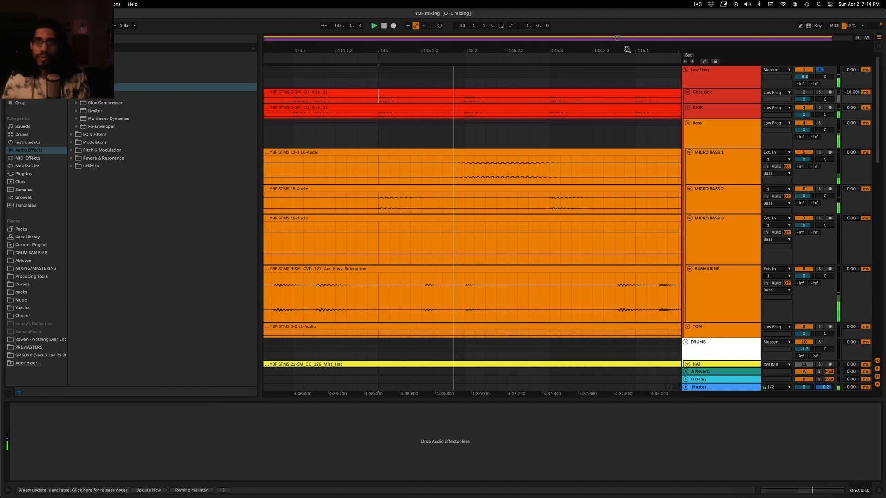
{"action": "double_click", "coordinate": [617, 37]}
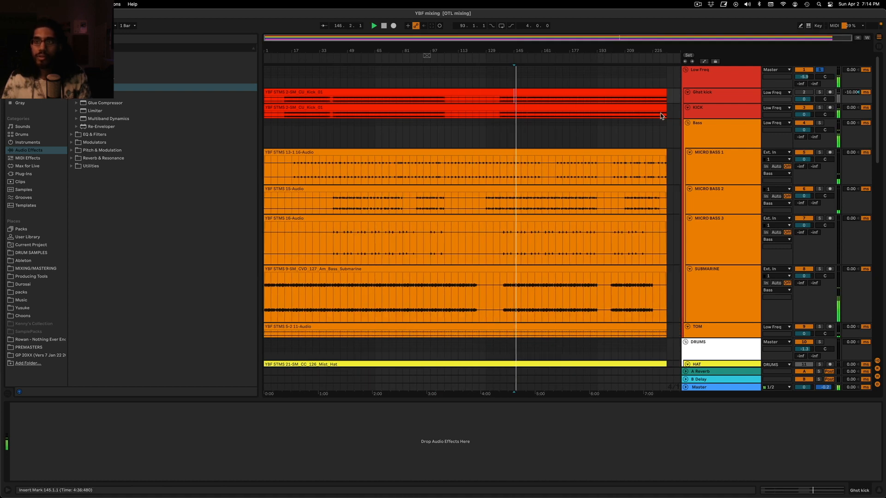
{"action": "left_click", "coordinate": [706, 132]}
{"action": "left_click", "coordinate": [708, 81]}
{"action": "left_click", "coordinate": [820, 69]}
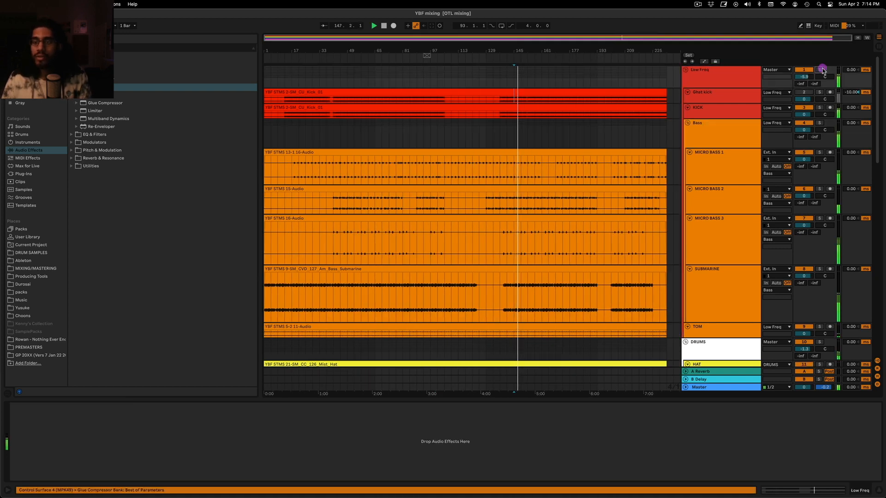
Check the full mix's spectrum in Voxengo SPAN on the Master track and briefly solo the Bass group
{"action": "left_click", "coordinate": [719, 391]}
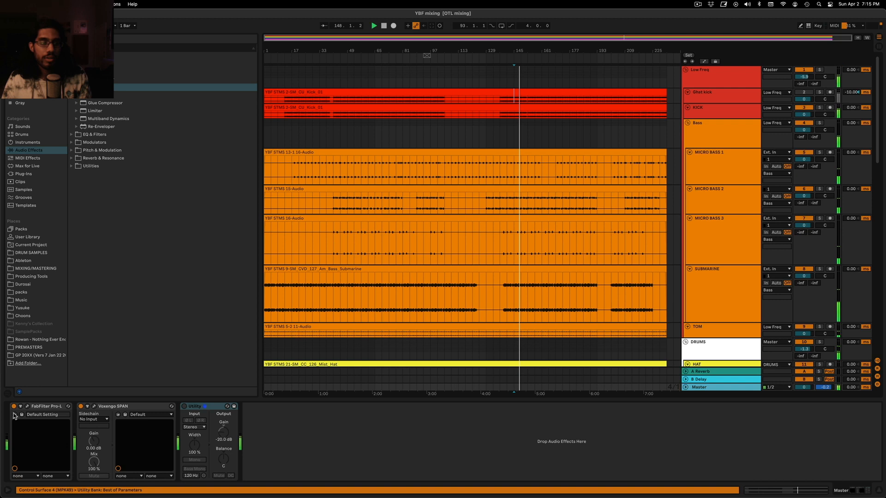
{"action": "left_click", "coordinate": [95, 406]}
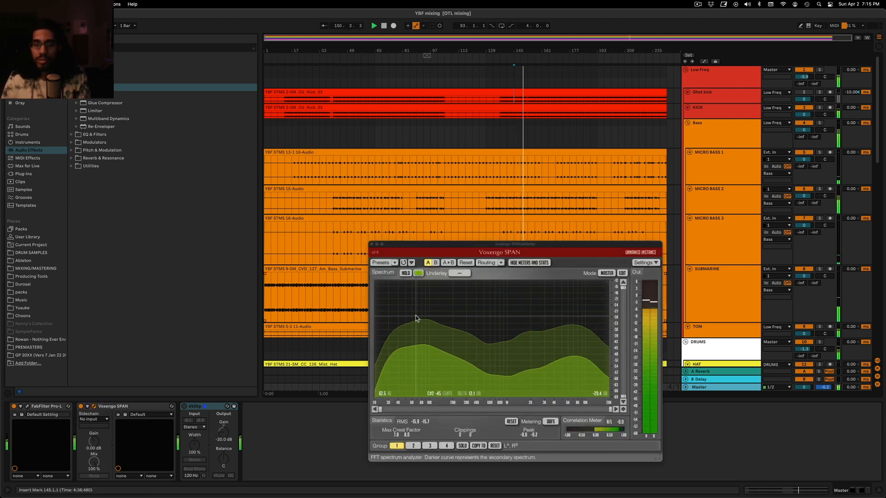
{"action": "left_click", "coordinate": [372, 245]}
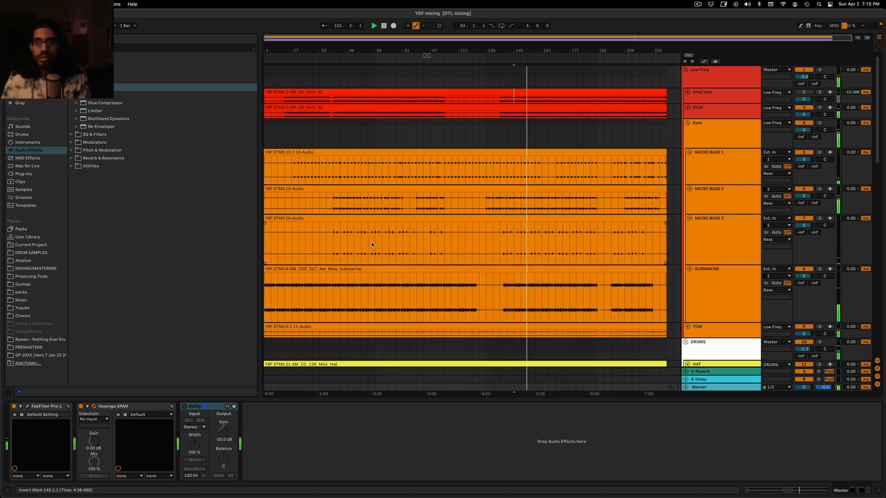
{"action": "scroll", "coordinate": [530, 127], "scroll_direction": "down", "scroll_amount": 3}
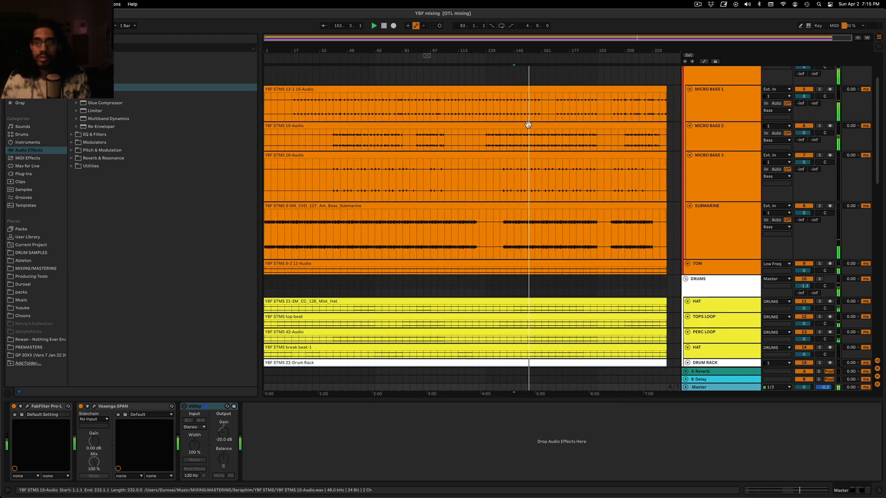
{"action": "scroll", "coordinate": [527, 123], "scroll_direction": "up", "scroll_amount": 3}
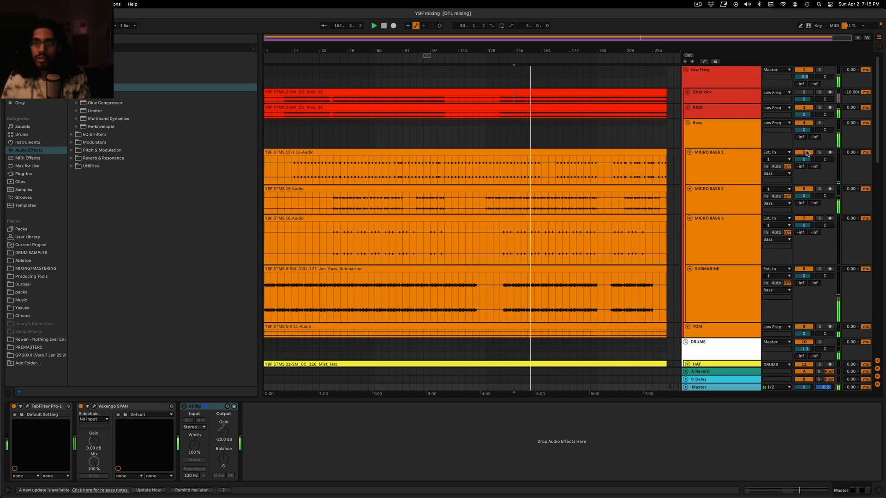
{"action": "left_click", "coordinate": [820, 123]}
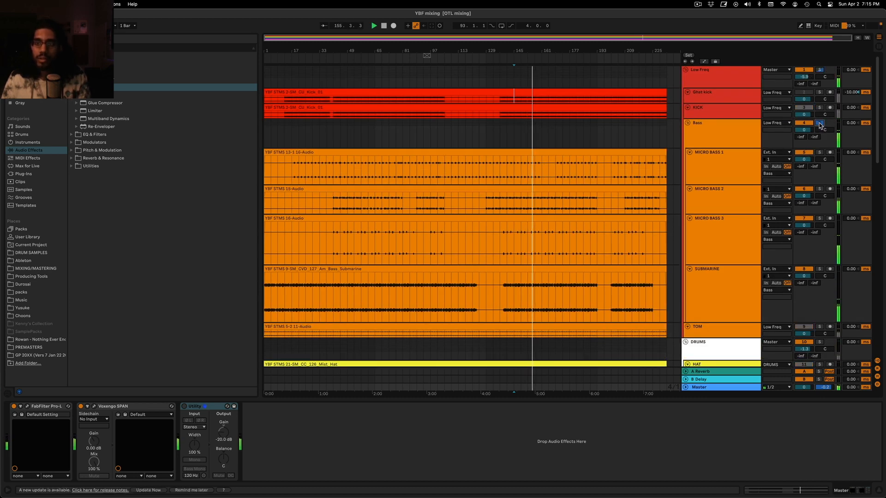
{"action": "left_click", "coordinate": [820, 123]}
Solo the FULL TRACK reference and listen to it from about bar 81, viewing its clip waveform
{"action": "scroll", "coordinate": [780, 258], "scroll_direction": "down", "scroll_amount": 10}
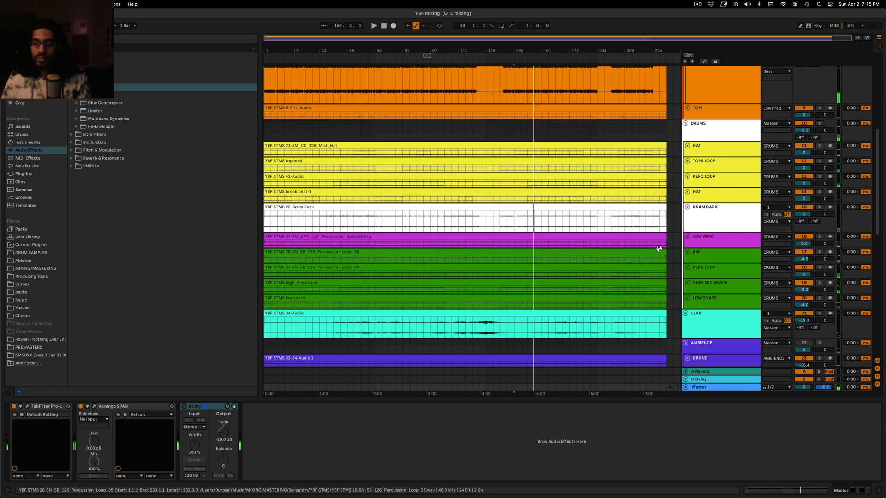
{"action": "scroll", "coordinate": [881, 226], "scroll_direction": "down", "scroll_amount": 5}
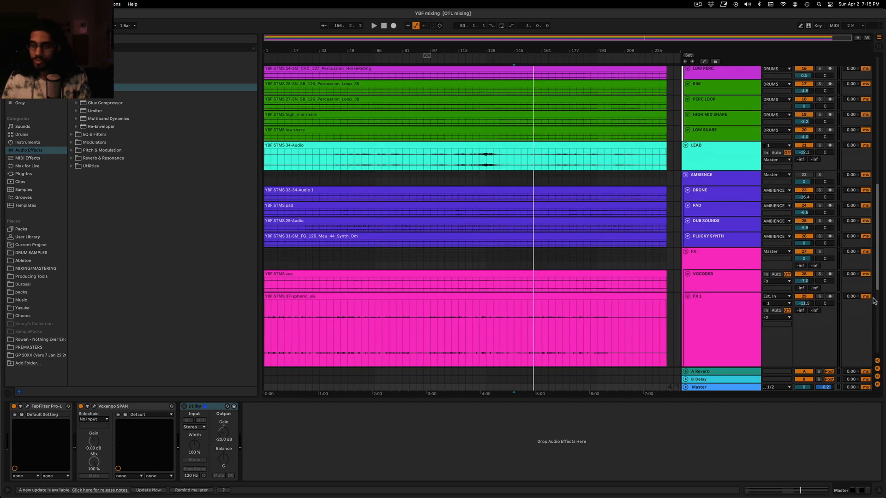
{"action": "left_click", "coordinate": [820, 330]}
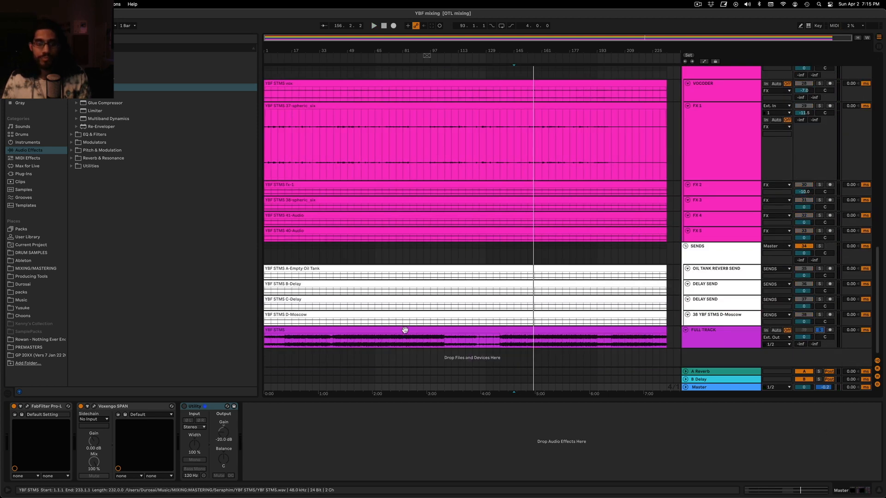
{"action": "left_click", "coordinate": [404, 336]}
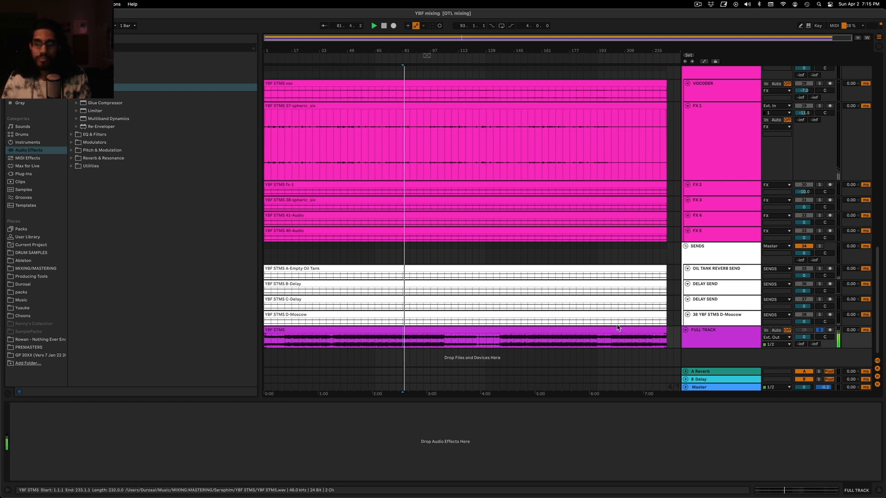
{"action": "double_click", "coordinate": [606, 334]}
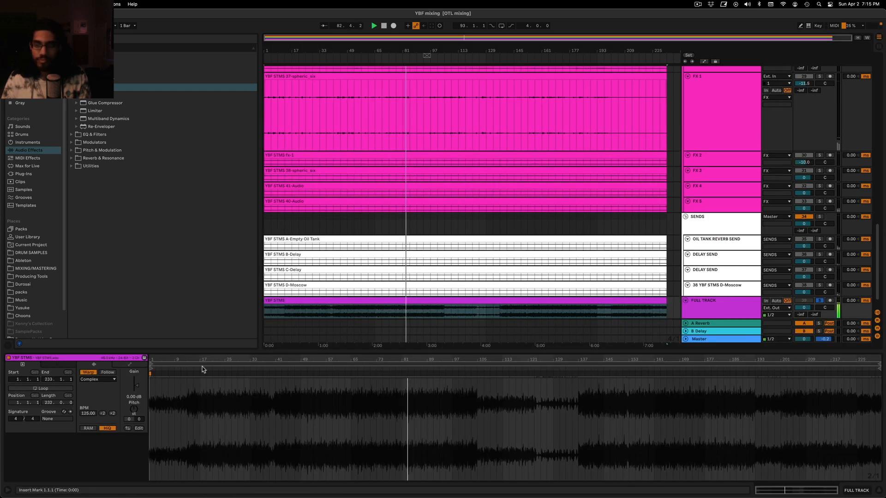
{"action": "double_click", "coordinate": [700, 309]}
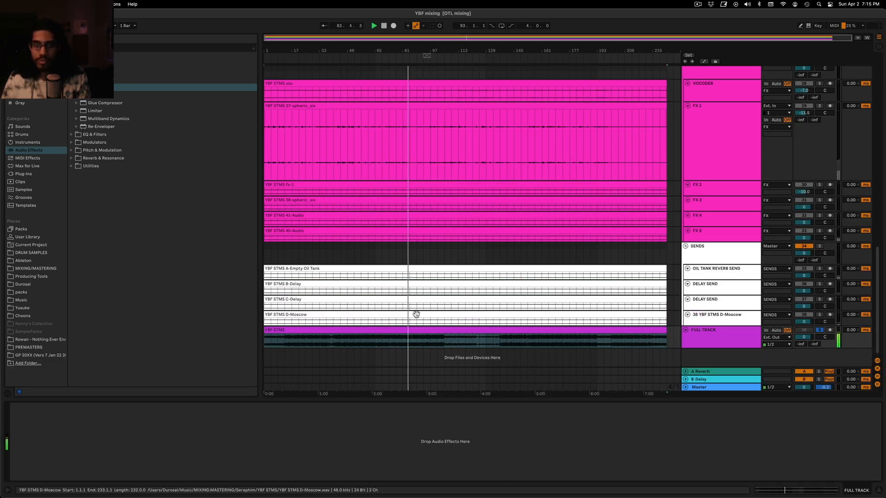
{"action": "key", "text": "Tab"}
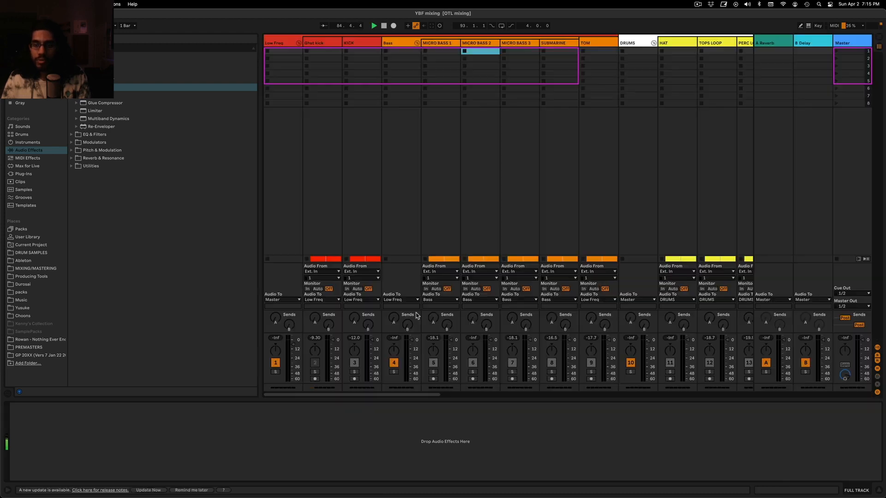
{"action": "key", "text": "Tab"}
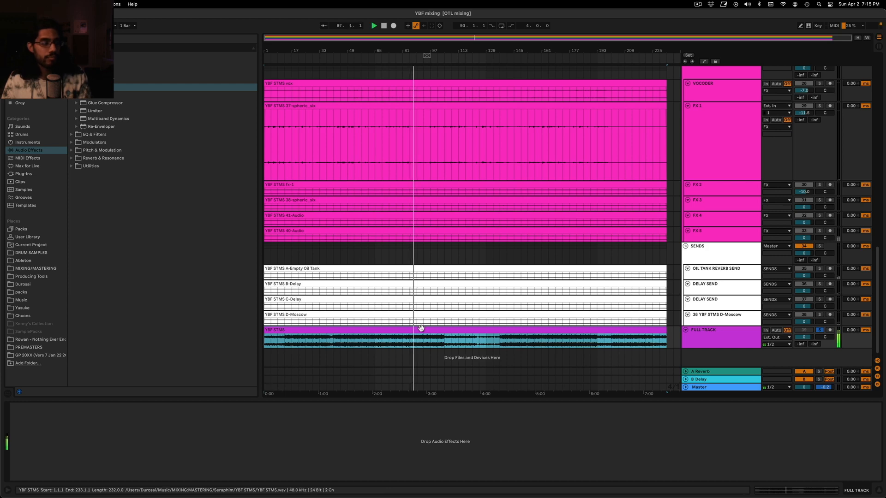
Turn off FULL TRACK's solo and replay the mix from bar 81 for comparison
{"action": "left_click", "coordinate": [820, 331]}
{"action": "scroll", "coordinate": [676, 254], "scroll_direction": "up", "scroll_amount": 20}
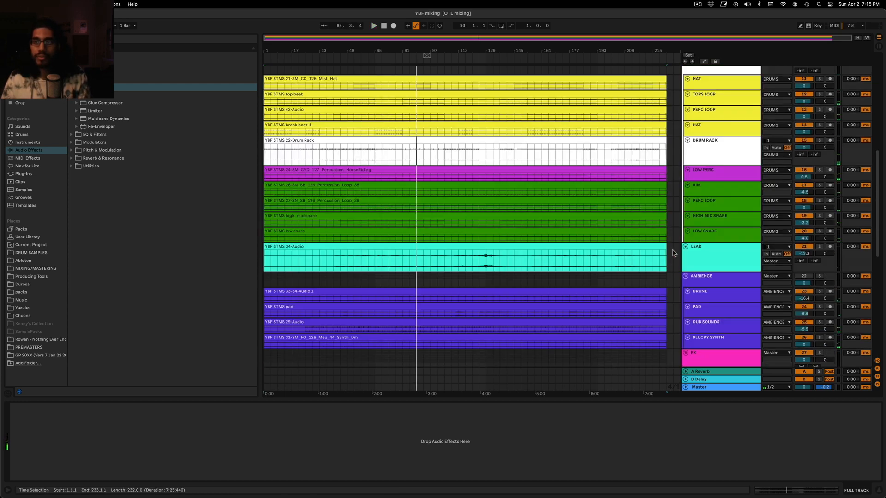
{"action": "key", "text": "space"}
{"action": "key", "text": "space"}
{"action": "left_click", "coordinate": [404, 77]}
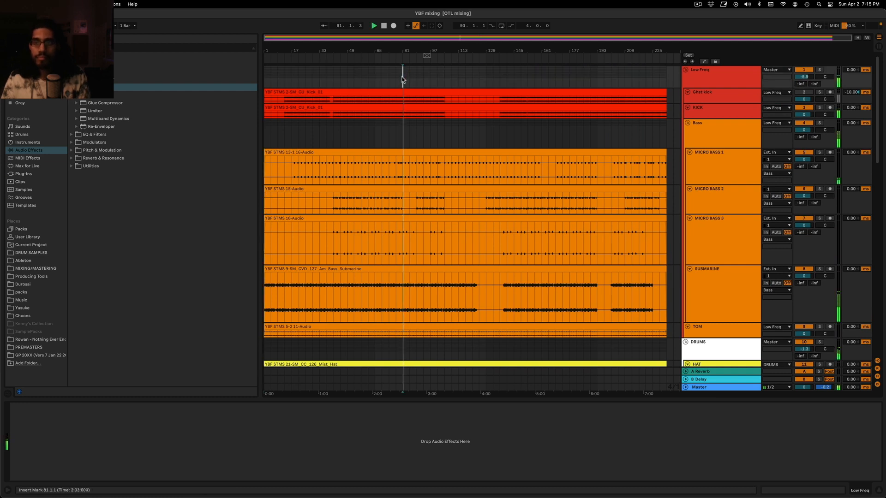
Solo MICRO BASS 1 with its compressor in view and play it from bar 55
{"action": "left_click", "coordinate": [713, 108]}
{"action": "left_click", "coordinate": [727, 162]}
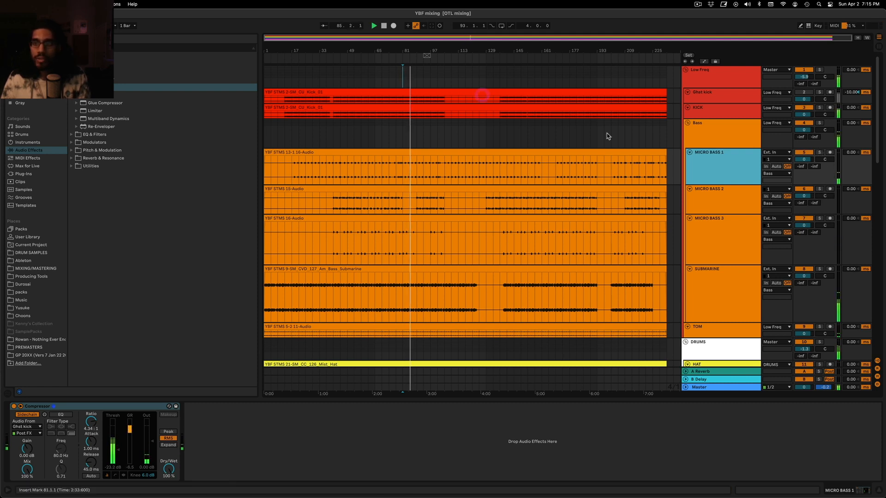
{"action": "key", "text": "space"}
{"action": "left_click", "coordinate": [819, 153]}
{"action": "double_click", "coordinate": [722, 167]}
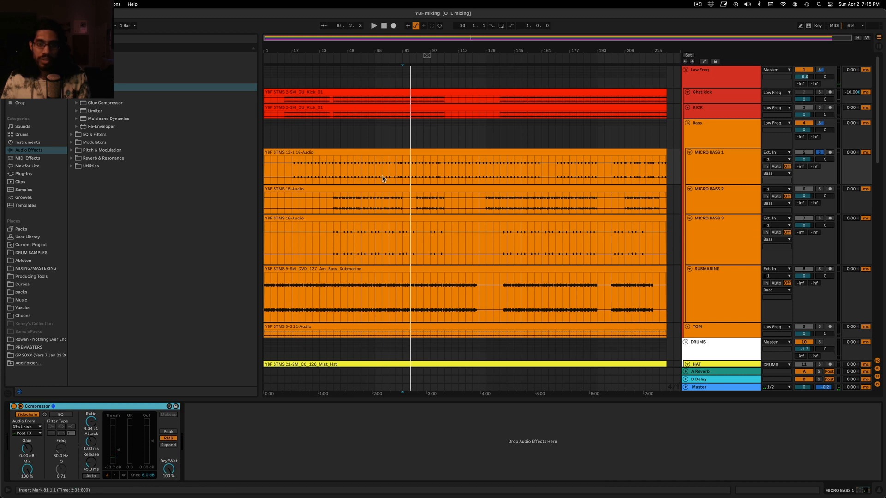
{"action": "left_click", "coordinate": [404, 172]}
{"action": "left_click", "coordinate": [679, 160]}
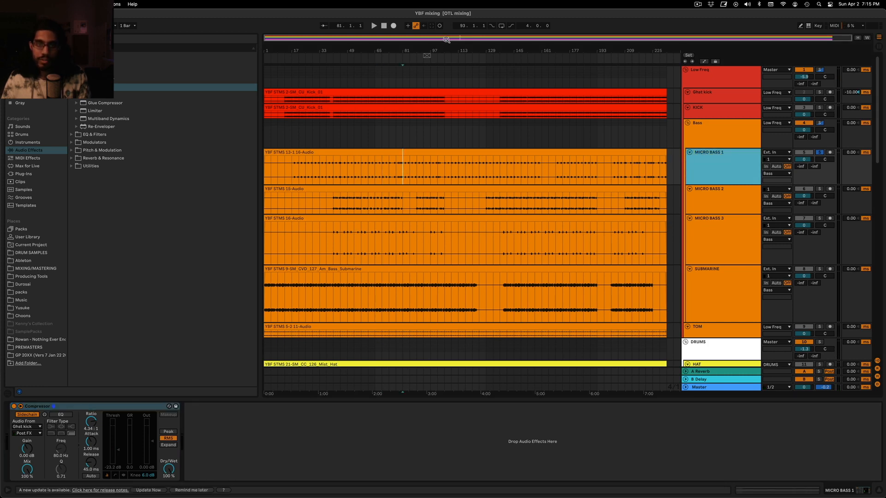
{"action": "left_click_drag", "start_coordinate": [447, 40], "coordinate": [460, 165]}
{"action": "key", "text": "space"}
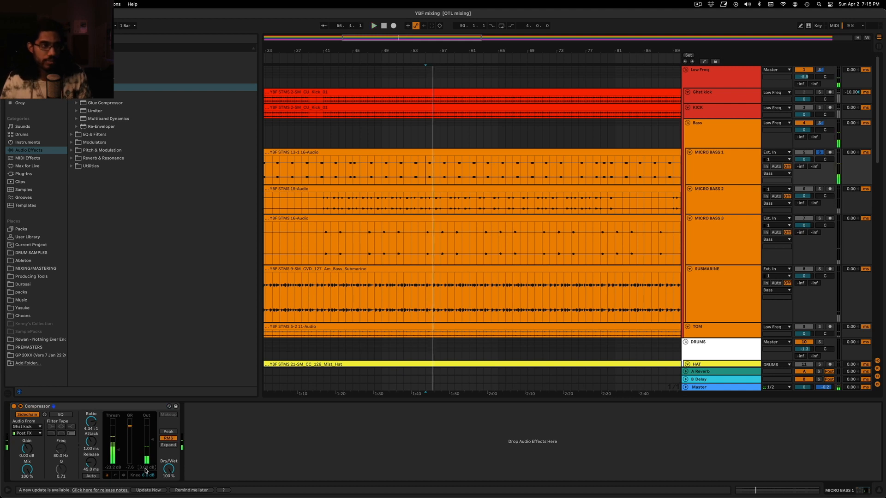
Insert EQ Eight before MICRO BASS 1's compressor, with Adaptive Q off and a low-shelf cut of -4.58 dB at 79.1 Hz
{"action": "left_click", "coordinate": [71, 134]}
{"action": "left_click_drag", "start_coordinate": [97, 102], "coordinate": [74, 446]}
{"action": "left_click", "coordinate": [202, 450]}
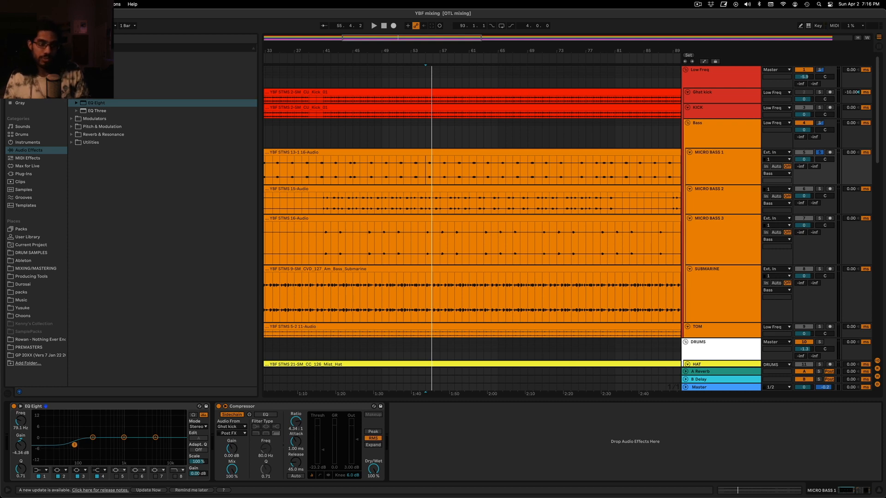
{"action": "key", "text": "space"}
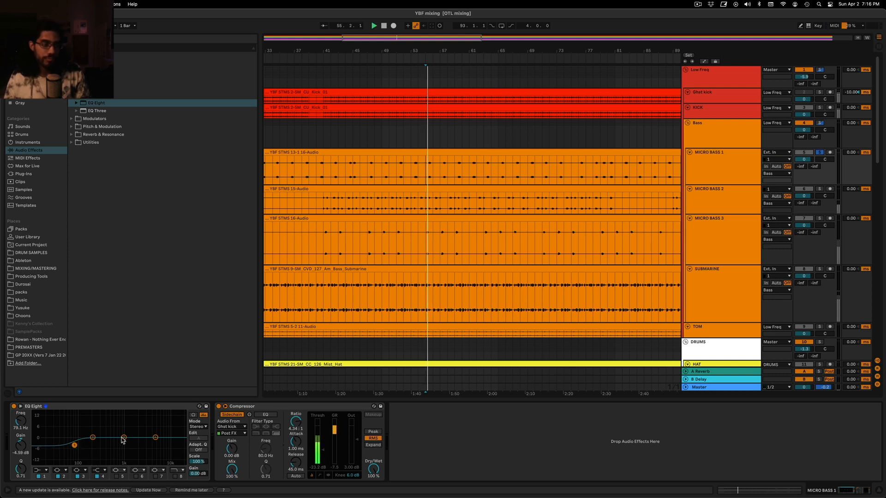
Raise the EQ's high shelf to about 4.34 dB near 367 Hz and deepen the low shelf to -5.58 dB at 82.5 Hz
{"action": "left_click", "coordinate": [156, 438]}
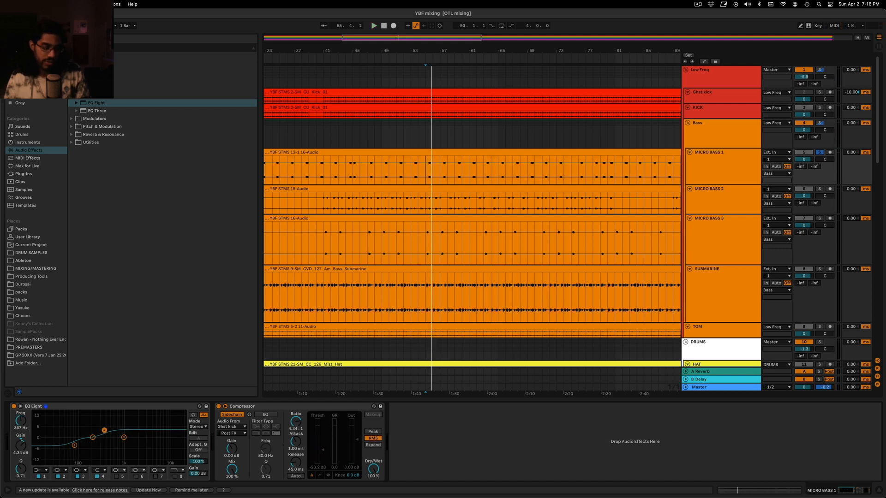
{"action": "left_click_drag", "start_coordinate": [104, 431], "coordinate": [75, 447]}
{"action": "key", "text": "space"}
{"action": "key", "text": "space"}
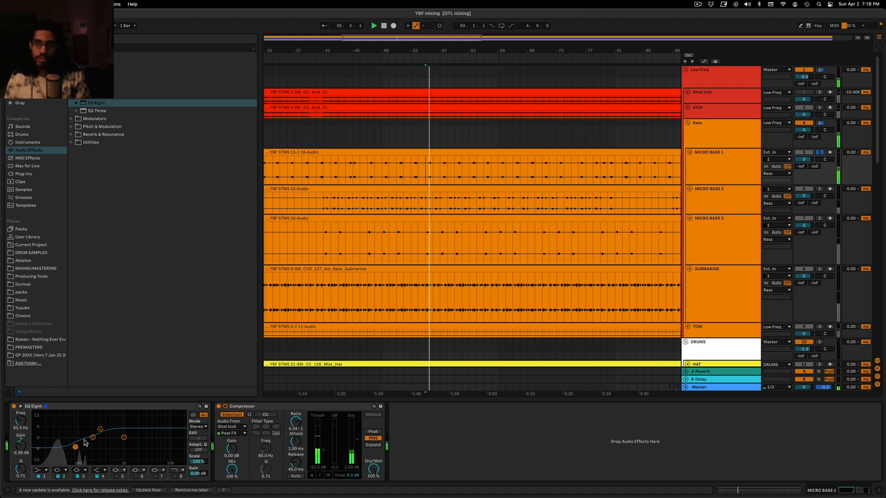
Turn off MICRO BASS 1's solo and set its EQ shelves to -4.34 dB at 79.1 Hz and 5.58 dB at 211 Hz
{"action": "left_click", "coordinate": [819, 152]}
{"action": "key", "text": "space"}
{"action": "key", "text": "space"}
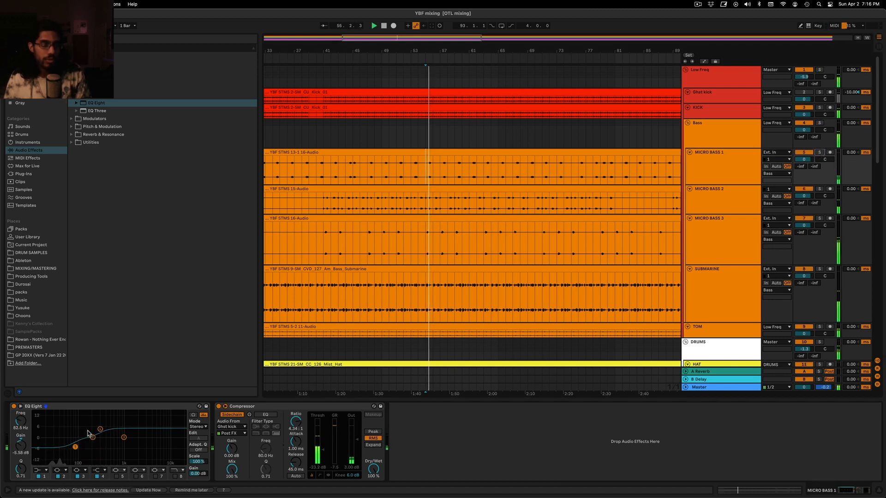
{"action": "left_click_drag", "start_coordinate": [101, 433], "coordinate": [100, 428]}
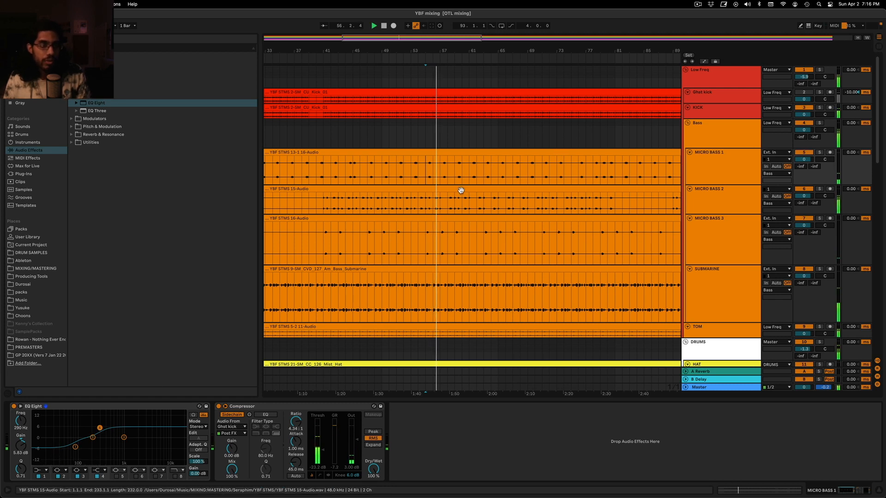
{"action": "left_click_drag", "start_coordinate": [75, 447], "coordinate": [94, 429]}
{"action": "left_click", "coordinate": [99, 428]}
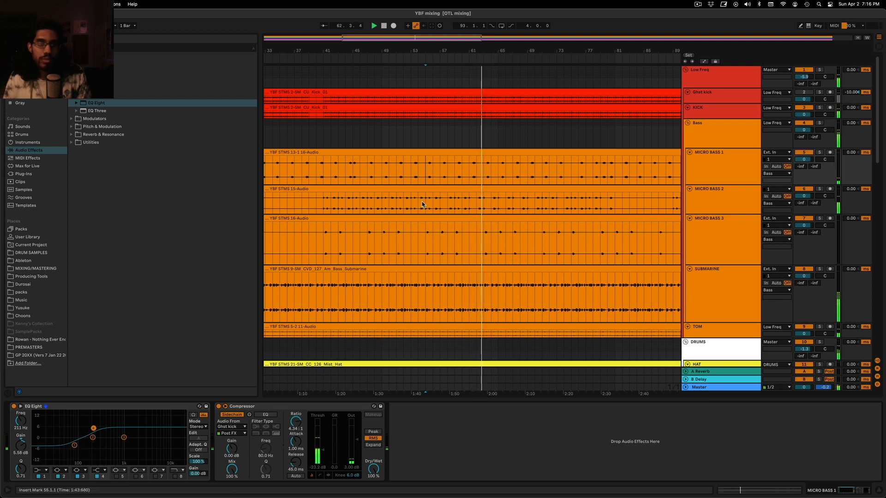
{"action": "left_click", "coordinate": [74, 445]}
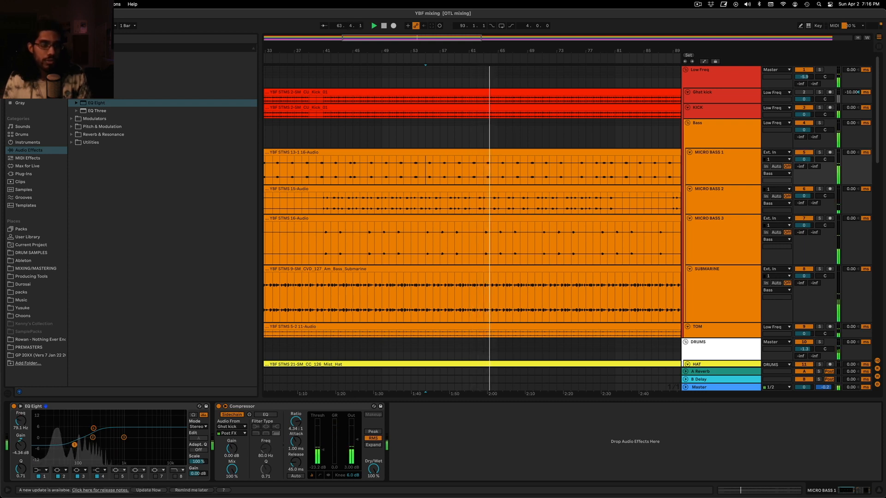
Select the Bass group at bar 65 and look over the bass and drum tracks during playback
{"action": "left_click", "coordinate": [556, 129]}
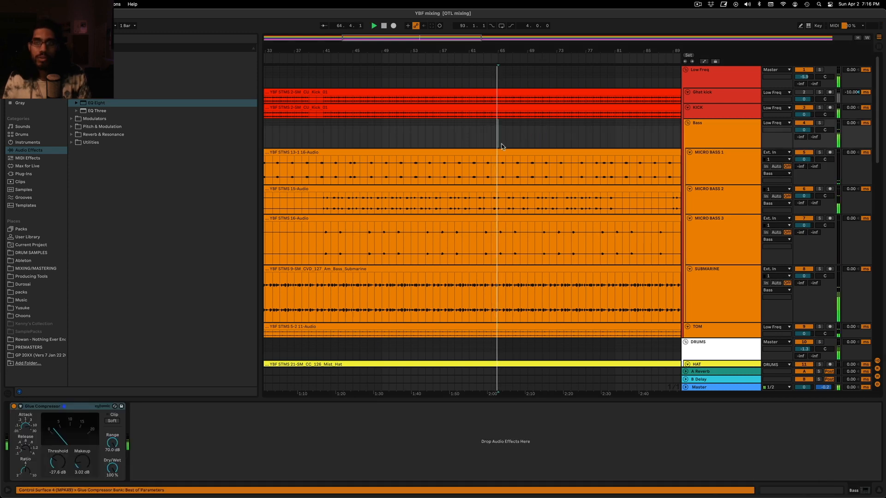
{"action": "left_click", "coordinate": [498, 133]}
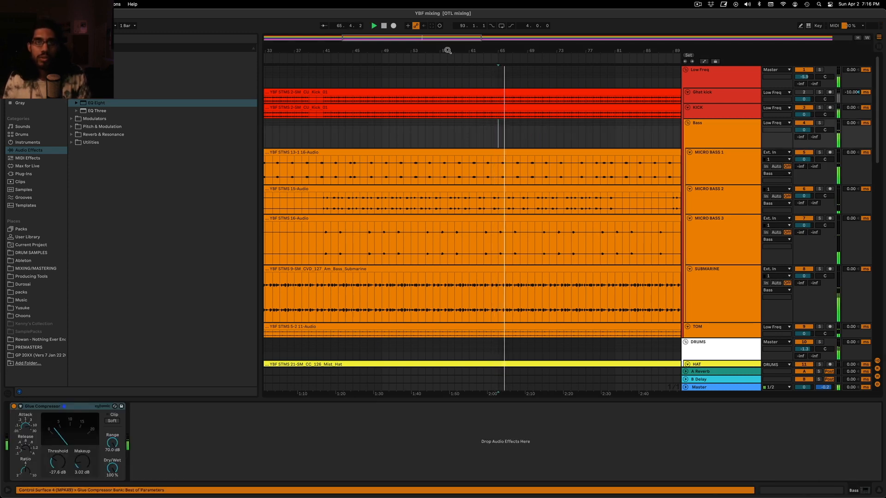
{"action": "left_click_drag", "start_coordinate": [526, 51], "coordinate": [528, 30]}
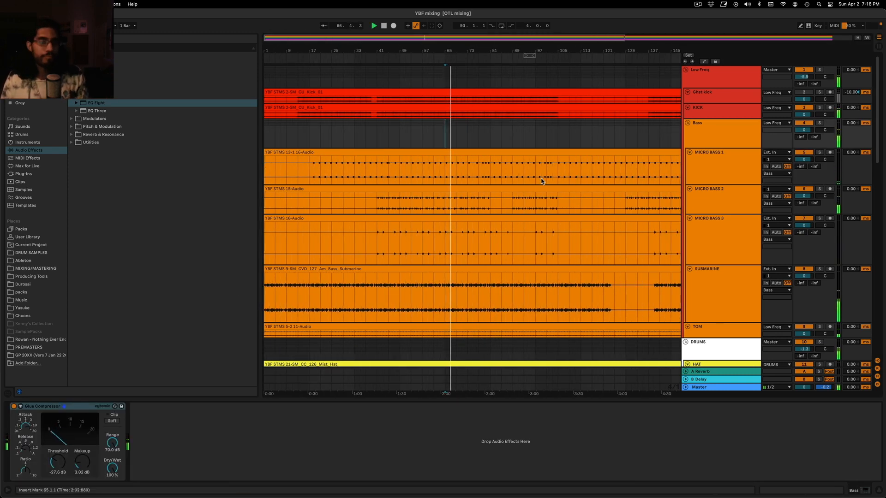
{"action": "scroll", "coordinate": [541, 179], "scroll_direction": "down", "scroll_amount": 5}
{"action": "scroll", "coordinate": [544, 181], "scroll_direction": "up", "scroll_amount": 4}
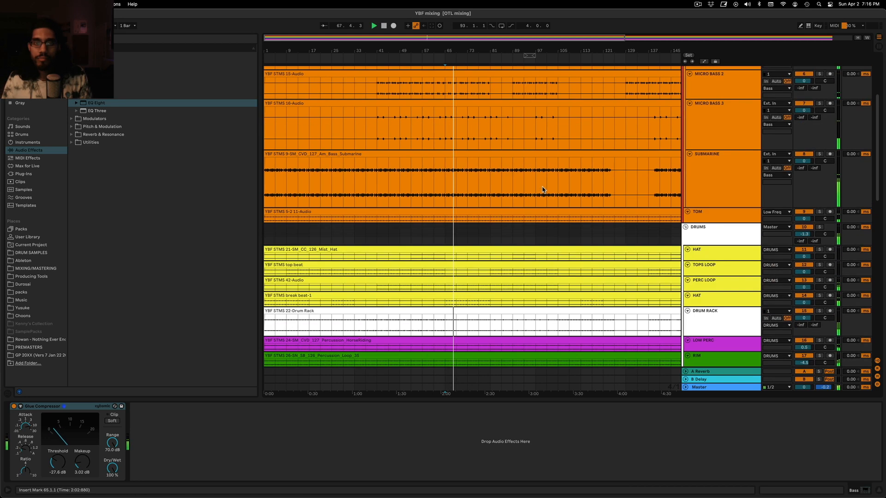
Solo MICRO BASS 3 and play it from bar 67
{"action": "left_click_drag", "start_coordinate": [460, 50], "coordinate": [459, 104]}
{"action": "left_click", "coordinate": [359, 184]}
{"action": "key", "text": "space"}
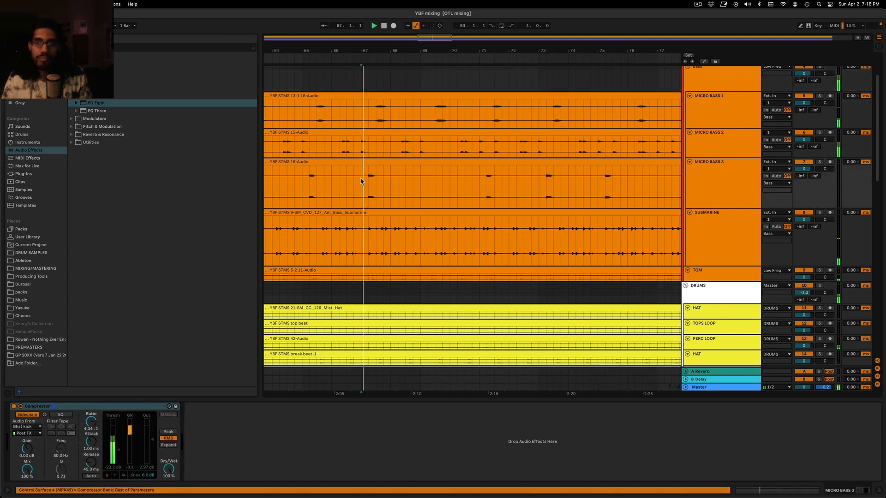
{"action": "left_click", "coordinate": [820, 162]}
{"action": "key", "text": "space"}
{"action": "key", "text": "space"}
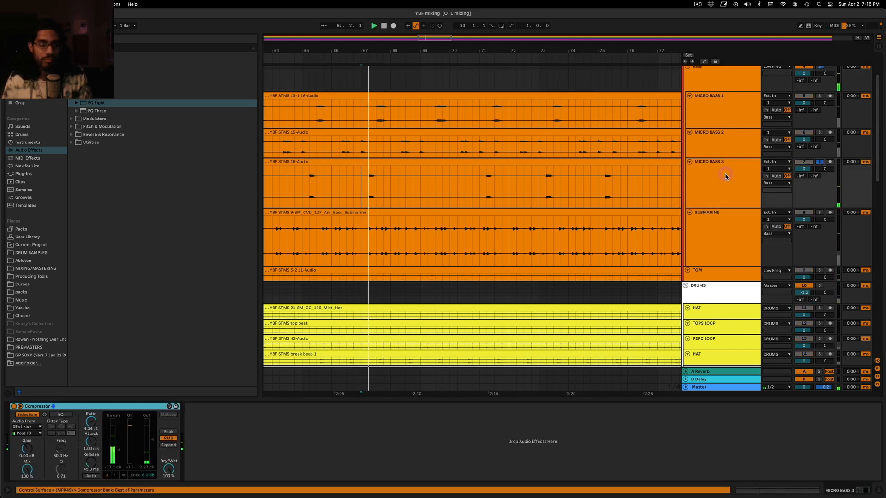
Check MICRO BASS 3's compressor activity display, return it to the compact meters, and insert EQ Eight before that compressor
{"action": "left_click", "coordinate": [123, 476]}
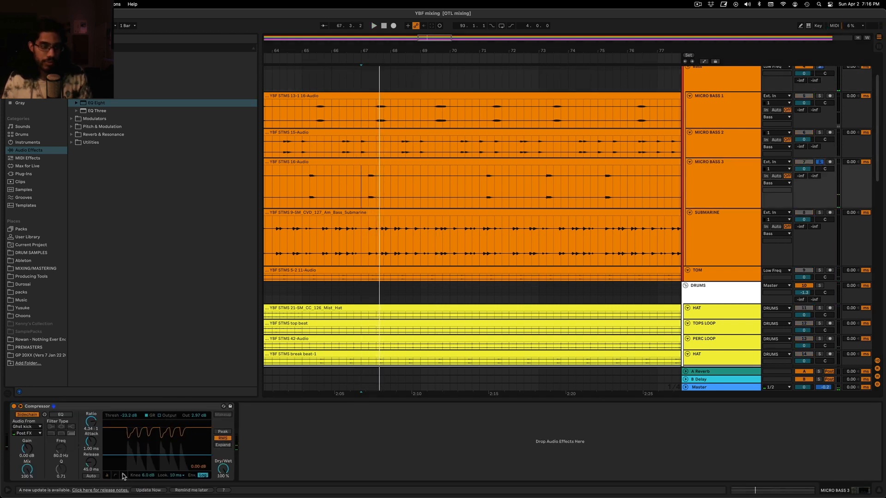
{"action": "left_click", "coordinate": [107, 476]}
{"action": "key", "text": "space"}
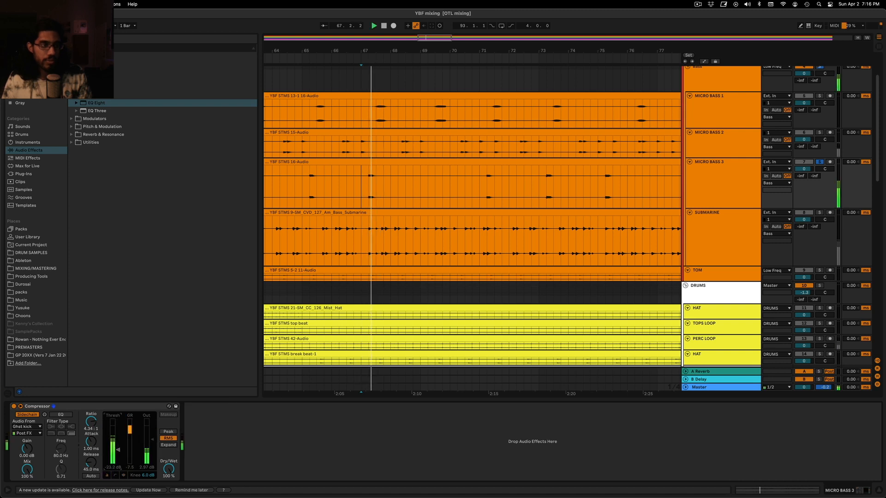
{"action": "left_click_drag", "start_coordinate": [99, 104], "coordinate": [7, 430]}
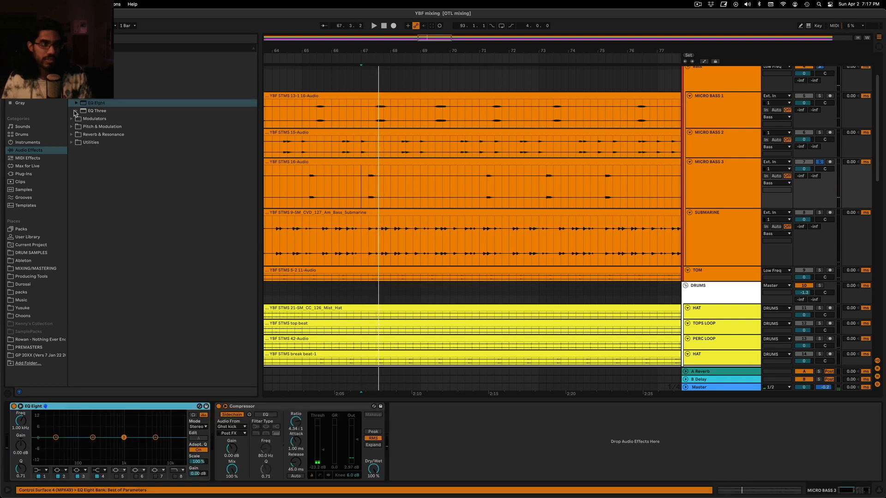
Try a second Compressor between MICRO BASS 3's EQ Eight and sidechain compressor with a -28.6 dB threshold, and delete it
{"action": "left_click", "coordinate": [92, 71]}
{"action": "left_click", "coordinate": [96, 87]}
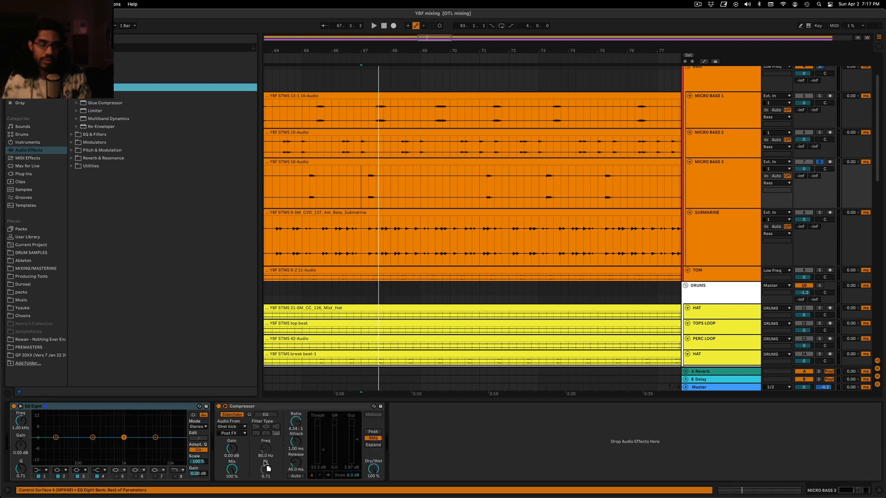
{"action": "left_click_drag", "start_coordinate": [268, 468], "coordinate": [202, 459]}
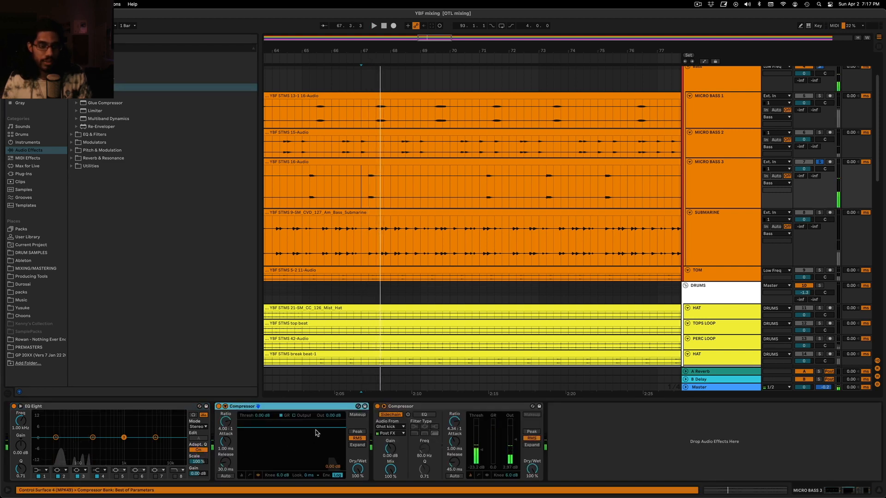
{"action": "left_click_drag", "start_coordinate": [315, 432], "coordinate": [315, 453]}
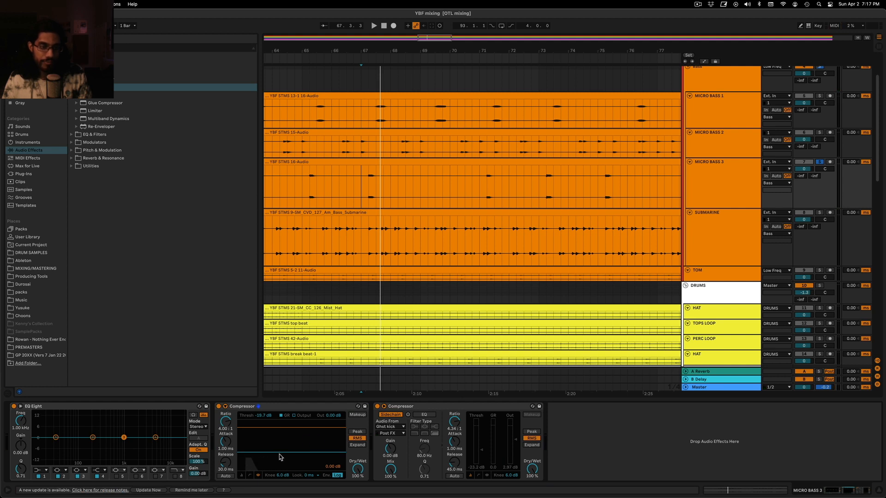
{"action": "left_click_drag", "start_coordinate": [280, 457], "coordinate": [280, 460]}
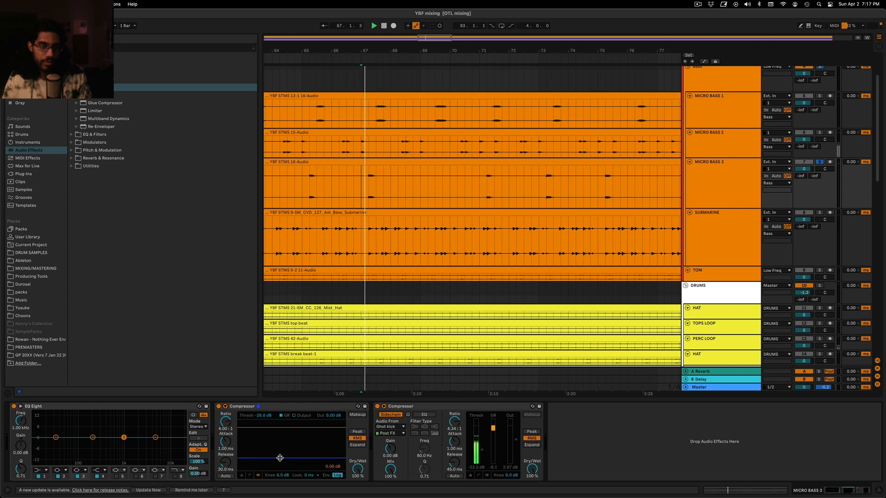
{"action": "left_click", "coordinate": [242, 475]}
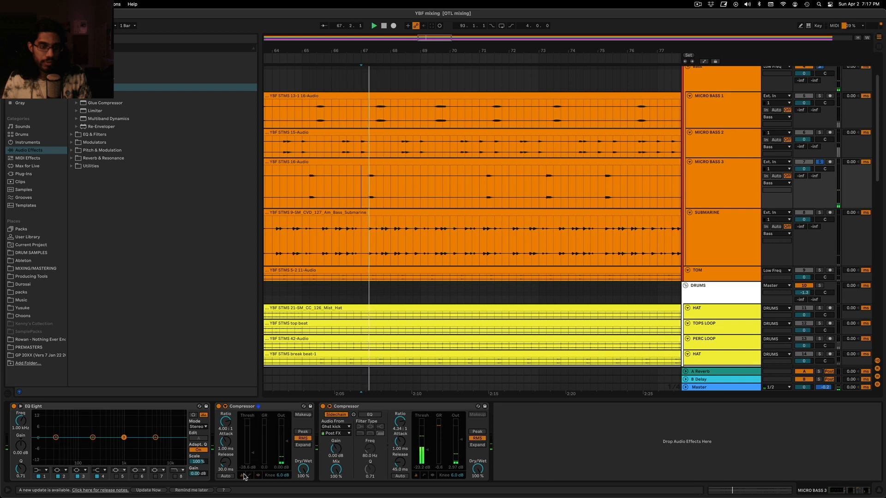
{"action": "left_click", "coordinate": [254, 407]}
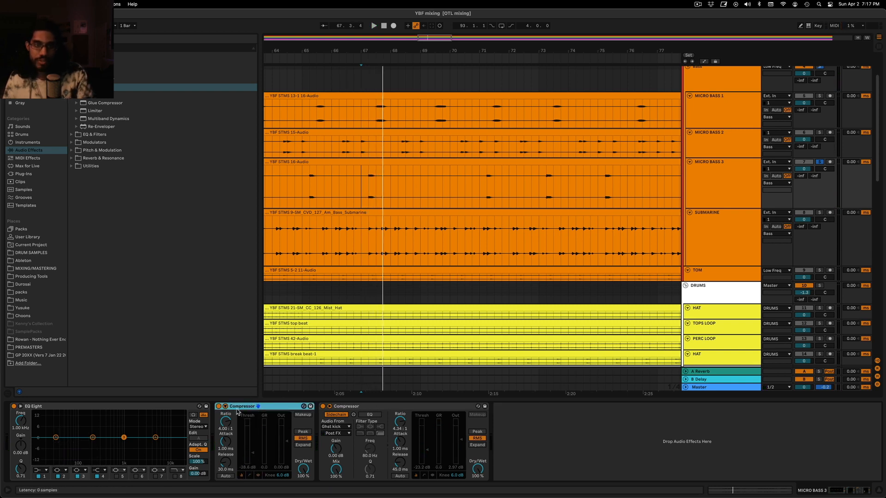
{"action": "key", "text": "Delete"}
Replay MICRO BASS 3 from bar 67, turn off its solo and play it with the full mix
{"action": "key", "text": "space"}
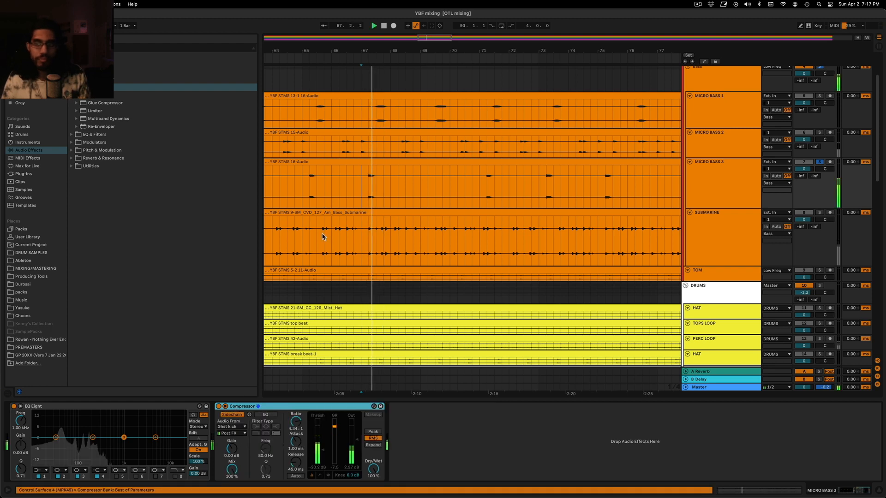
{"action": "key", "text": "space"}
{"action": "left_click", "coordinate": [819, 162]}
{"action": "key", "text": "space"}
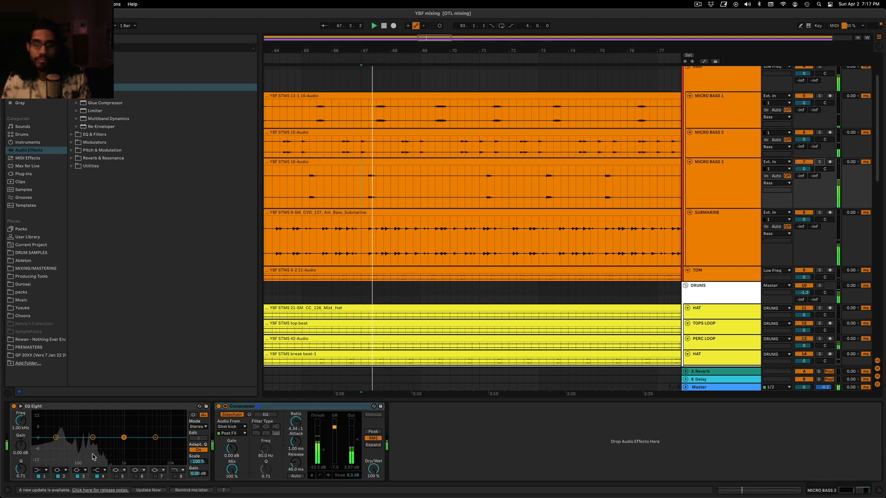
Boost MICRO BASS 3's EQ by 1.61 dB at 391 Hz and raise its compressor output to 4.00 dB
{"action": "key", "text": "space"}
{"action": "key", "text": "space"}
{"action": "left_click_drag", "start_coordinate": [93, 437], "coordinate": [106, 435]}
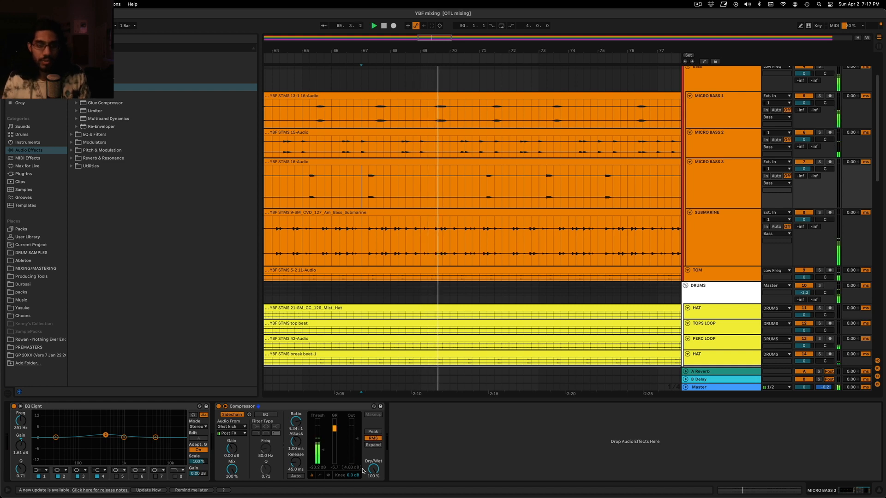
{"action": "left_click", "coordinate": [351, 446]}
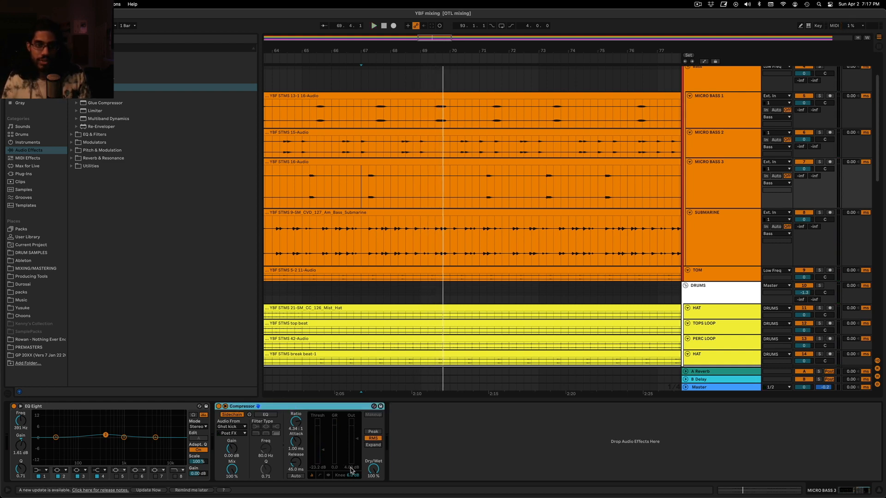
Compare MICRO BASS 3 alone and within the full mix using the Session View mixer meters, and return to the arrangement
{"action": "key", "text": "Tab"}
{"action": "key", "text": "space"}
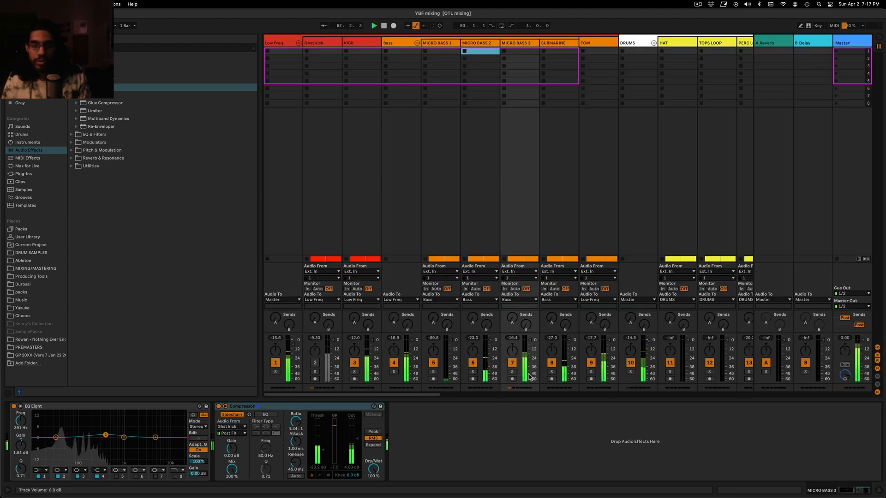
{"action": "left_click", "coordinate": [513, 372]}
{"action": "left_click", "coordinate": [513, 372]}
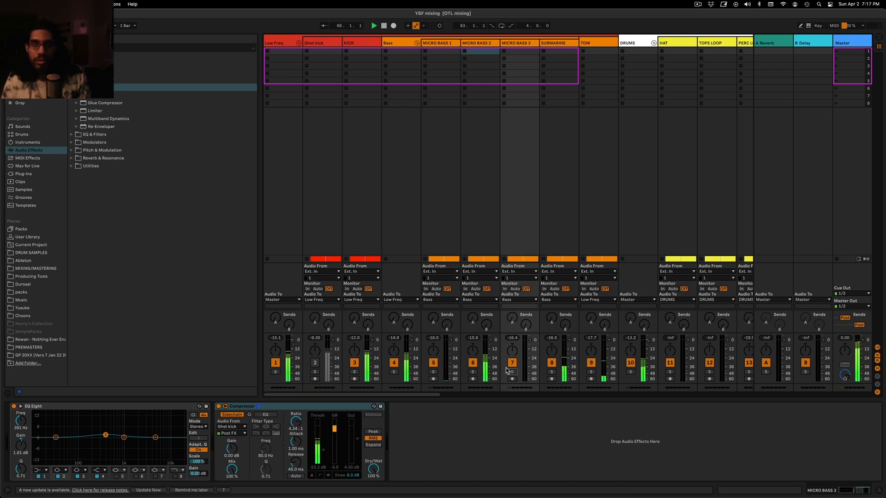
{"action": "key", "text": "Tab"}
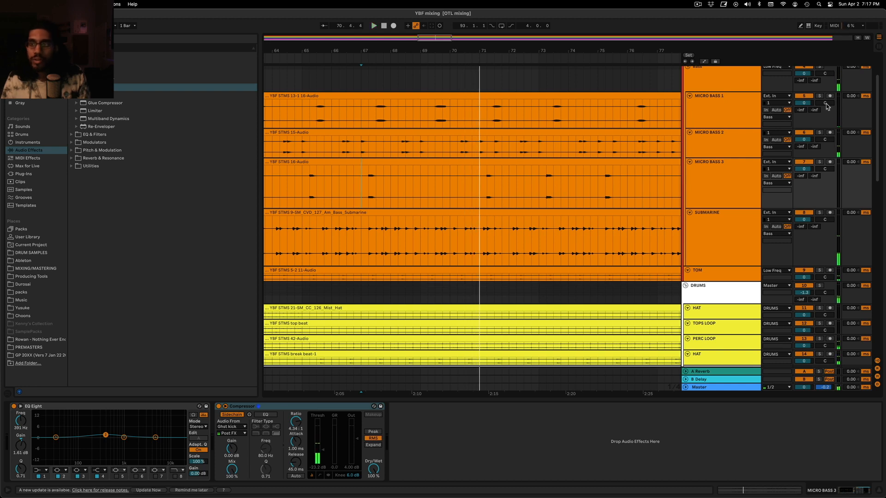
Solo MICRO BASS 2 and SUBMARINE and examine where their hits overlap around bar 70.3
{"action": "left_click", "coordinate": [818, 134]}
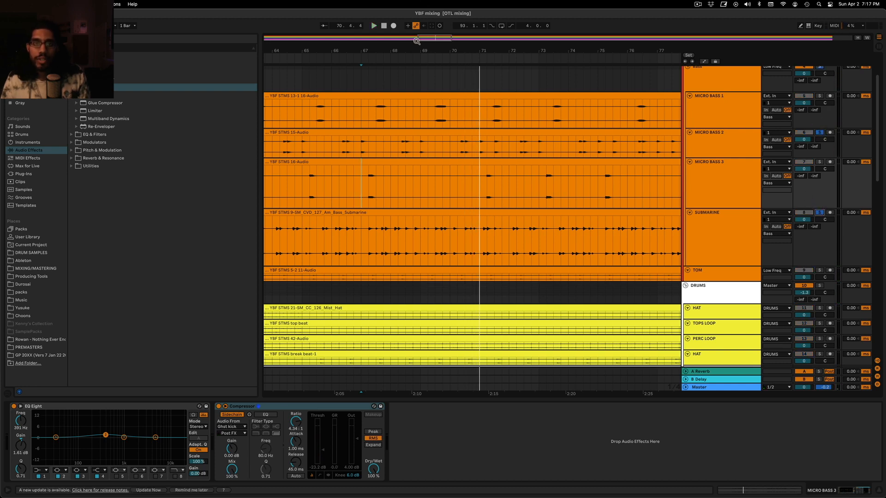
{"action": "left_click_drag", "start_coordinate": [432, 42], "coordinate": [433, 32]}
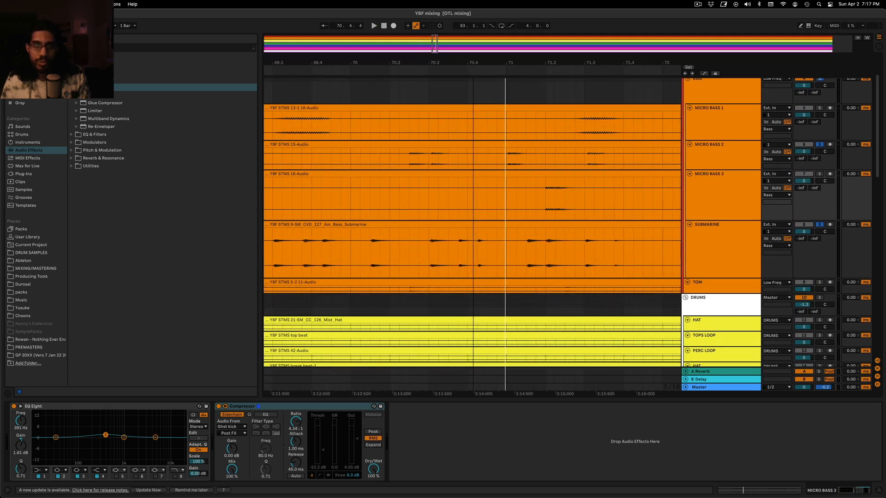
{"action": "left_click_drag", "start_coordinate": [433, 237], "coordinate": [433, 191]}
{"action": "left_click", "coordinate": [430, 202]}
{"action": "left_click_drag", "start_coordinate": [477, 254], "coordinate": [477, 254]}
{"action": "left_click_drag", "start_coordinate": [421, 193], "coordinate": [475, 236]}
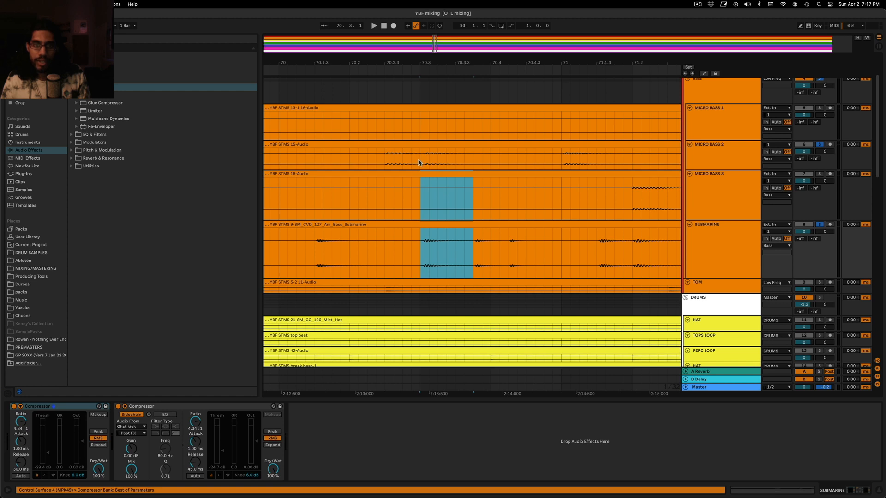
{"action": "left_click_drag", "start_coordinate": [432, 161], "coordinate": [461, 163]}
{"action": "left_click_drag", "start_coordinate": [424, 258], "coordinate": [463, 261]}
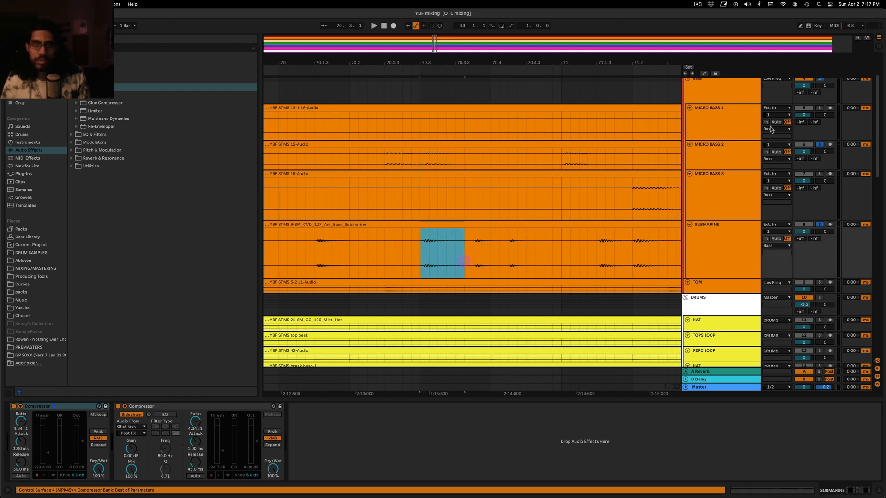
Play the soloed MICRO BASS 2 and SUBMARINE together from about bar 70.1.3 and show the whole arrangement
{"action": "left_click", "coordinate": [317, 155]}
{"action": "key", "text": "space"}
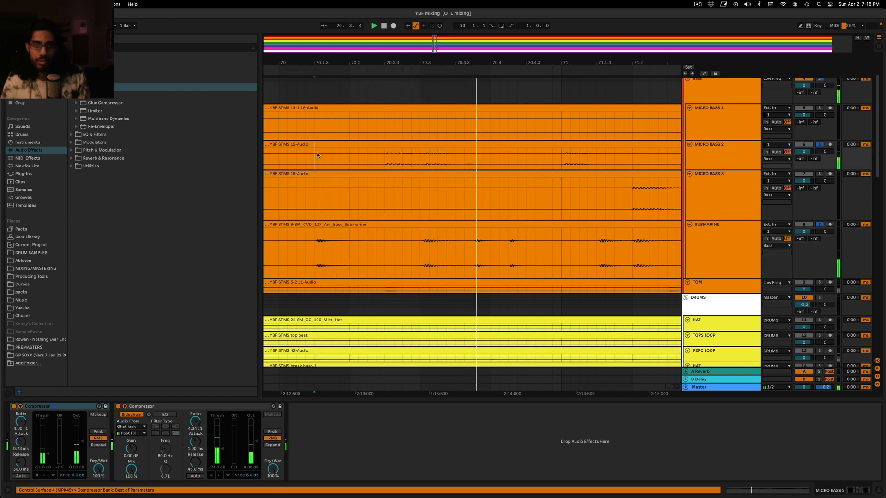
{"action": "key", "text": "space"}
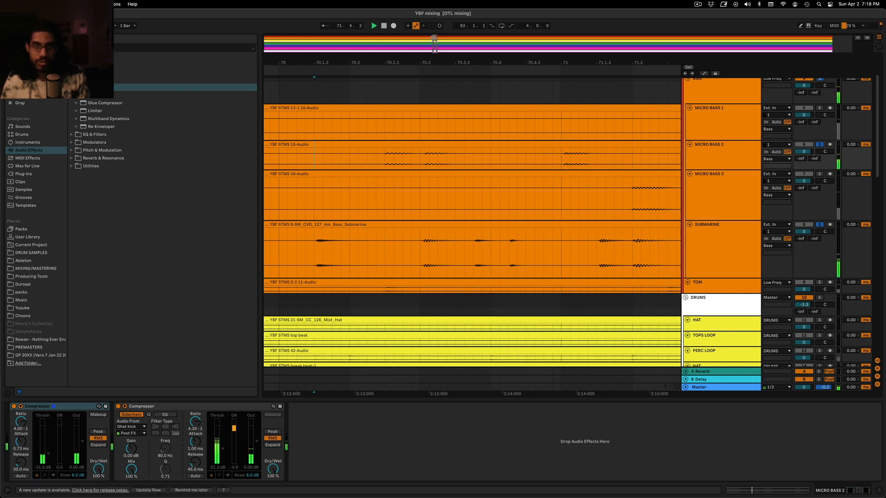
{"action": "left_click_drag", "start_coordinate": [436, 40], "coordinate": [420, 4]}
{"action": "left_click_drag", "start_coordinate": [435, 44], "coordinate": [417, 2]}
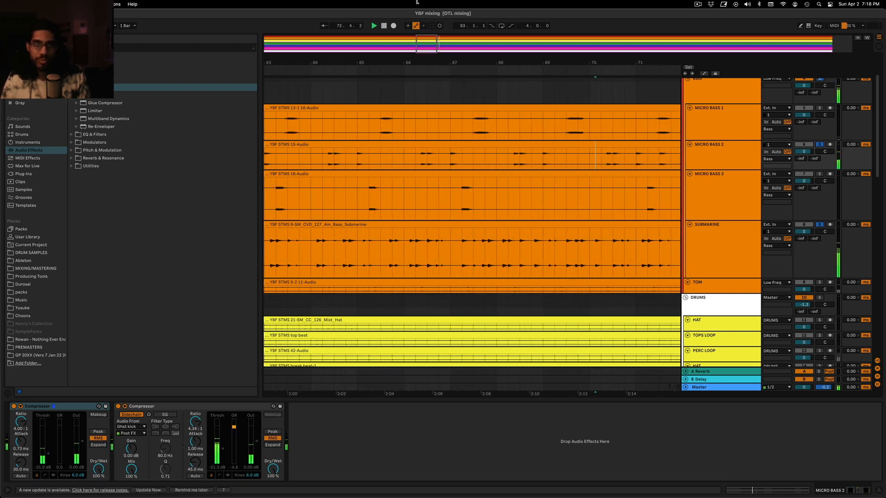
{"action": "left_click_drag", "start_coordinate": [434, 47], "coordinate": [434, 4]}
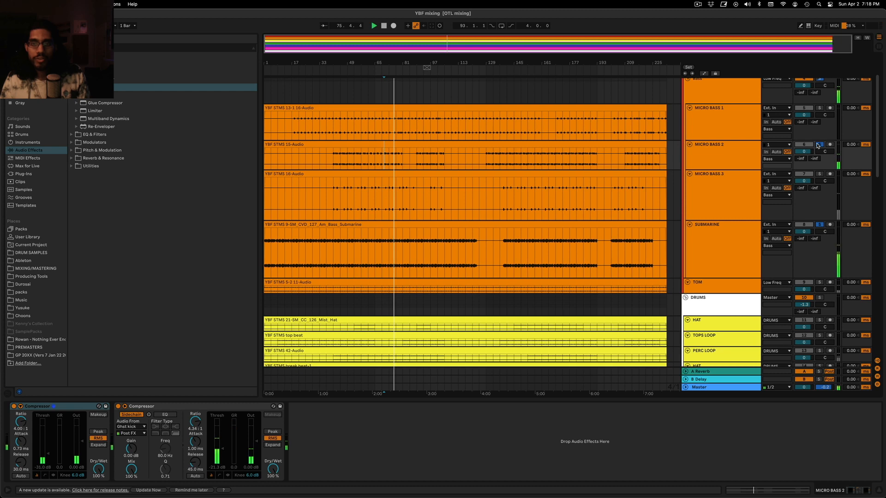
Clear the solos on MICRO BASS 2 and SUBMARINE, and play MICRO BASS 2 alone from bar 77
{"action": "left_click", "coordinate": [819, 225]}
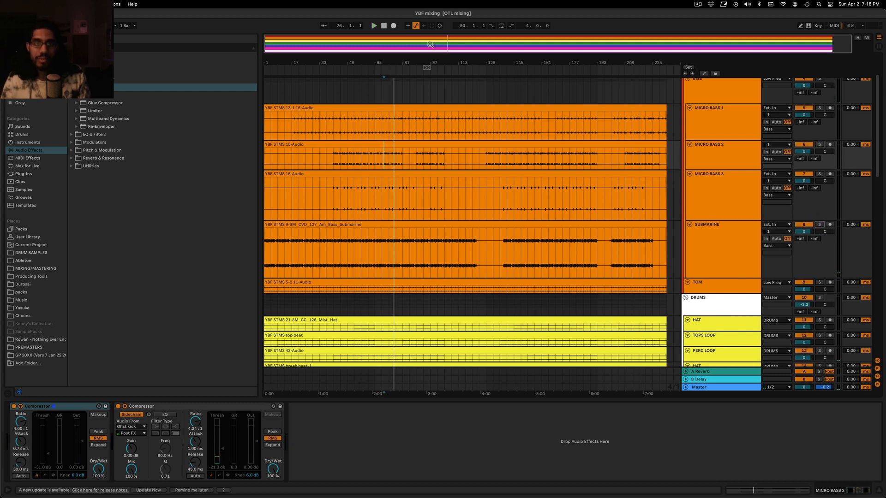
{"action": "left_click_drag", "start_coordinate": [430, 44], "coordinate": [433, 86]}
{"action": "double_click", "coordinate": [429, 49]}
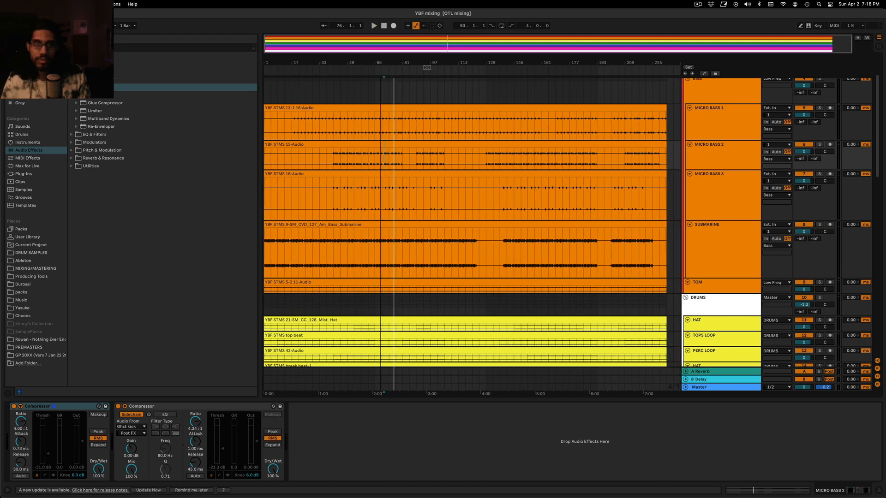
{"action": "left_click", "coordinate": [819, 144]}
{"action": "key", "text": "space"}
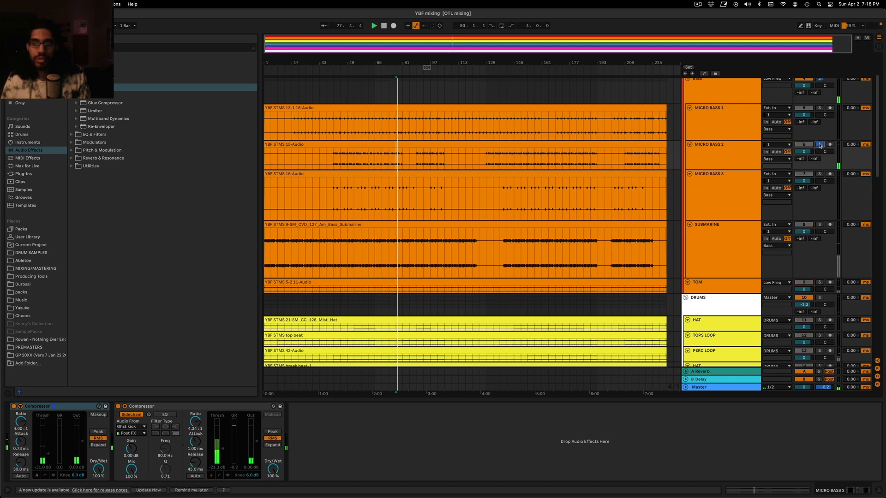
Audition SUBMARINE alone, turn off its solo and mute the track while the rest of the mix plays
{"action": "left_click", "coordinate": [818, 225]}
{"action": "left_click", "coordinate": [718, 251]}
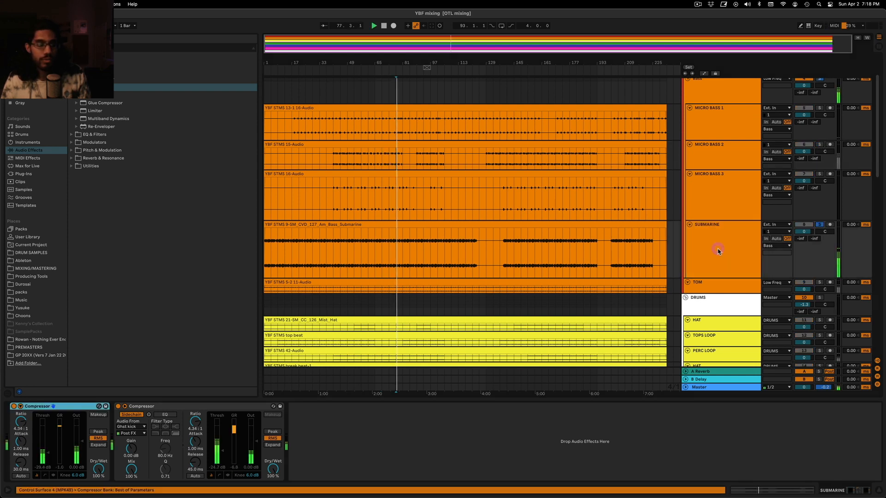
{"action": "left_click", "coordinate": [819, 225]}
{"action": "scroll", "coordinate": [800, 196], "scroll_direction": "up", "scroll_amount": 3}
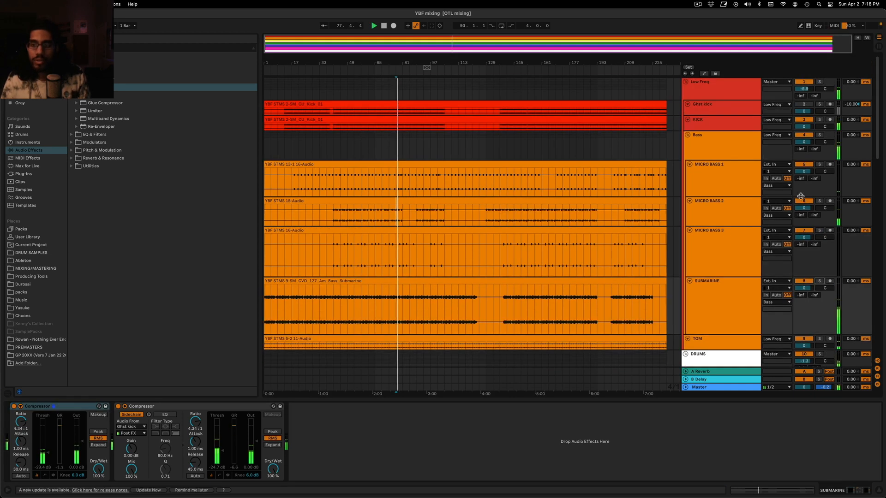
Solo the Low Freq group during playback from bar 77, unmute SUBMARINE and clear the group's solo
{"action": "left_click", "coordinate": [819, 134]}
{"action": "left_click", "coordinate": [819, 134]}
{"action": "key", "text": "space"}
{"action": "key", "text": "space"}
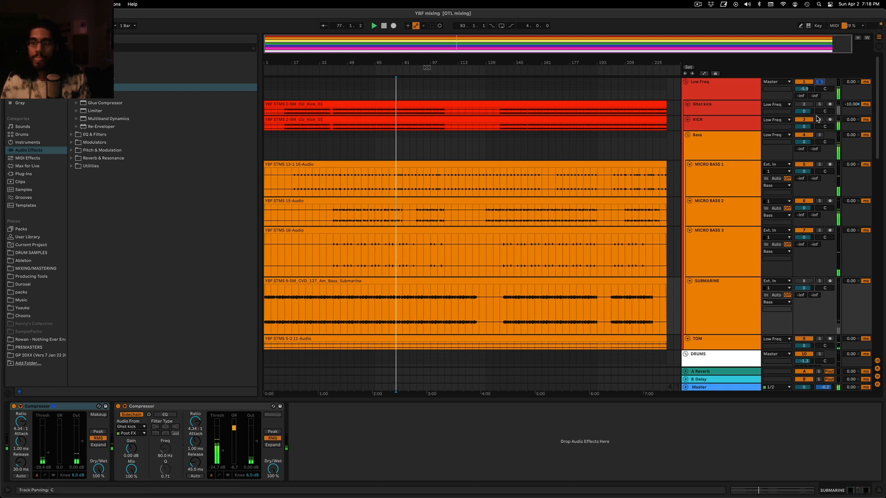
{"action": "left_click", "coordinate": [803, 281]}
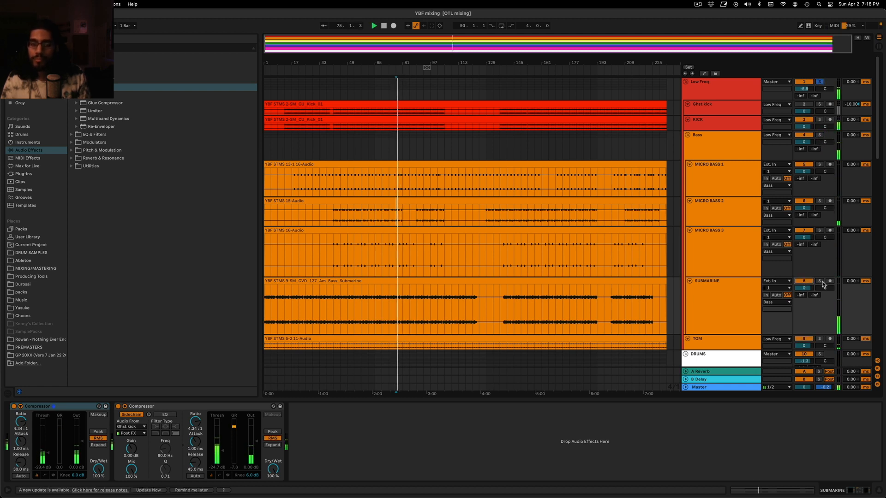
{"action": "left_click", "coordinate": [820, 281]}
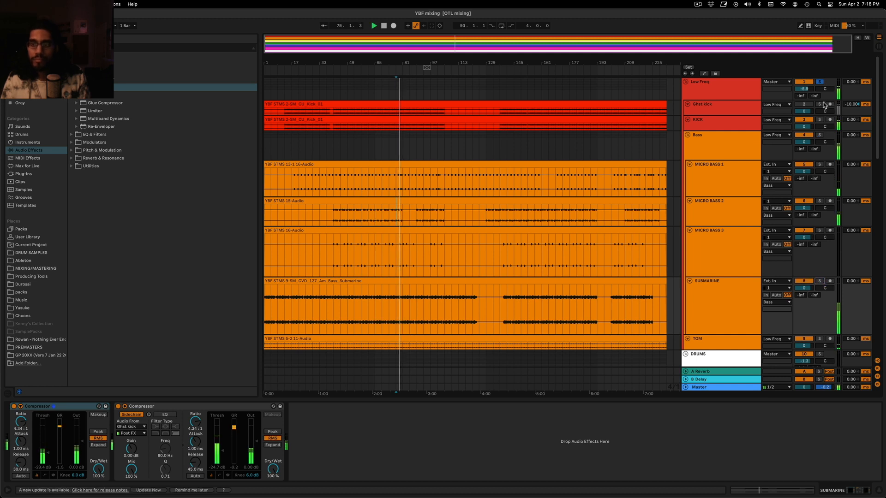
Solo SUBMARINE and insert an EQ Eight in front of its two compressors
{"action": "left_click", "coordinate": [819, 281]}
{"action": "left_click", "coordinate": [724, 291]}
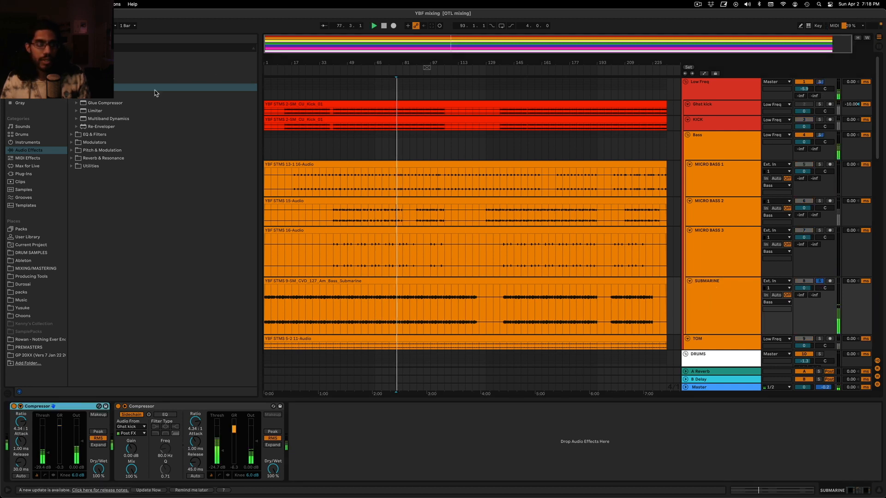
{"action": "left_click", "coordinate": [93, 134]}
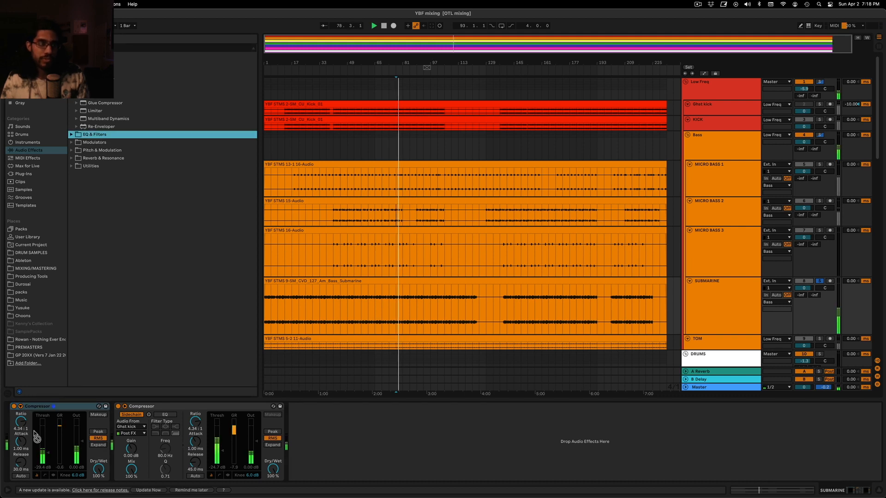
{"action": "left_click", "coordinate": [72, 135]}
{"action": "left_click_drag", "start_coordinate": [96, 103], "coordinate": [11, 441]}
{"action": "scroll", "coordinate": [706, 289], "scroll_direction": "down", "scroll_amount": 1}
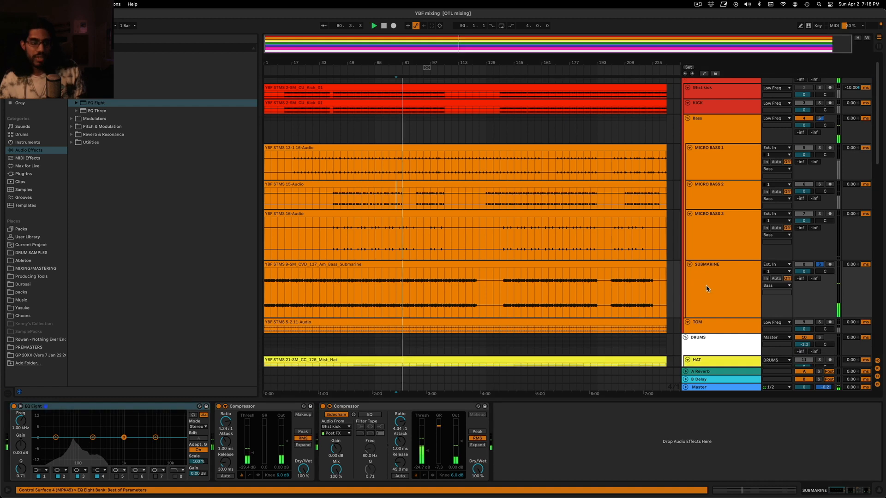
On SUBMARINE's EQ Eight, lower band 1 to -2.80 dB at 84.3 Hz and raise band 3 to 1.36 dB at 539 Hz
{"action": "left_click", "coordinate": [707, 289]}
{"action": "left_click_drag", "start_coordinate": [54, 437], "coordinate": [75, 442]}
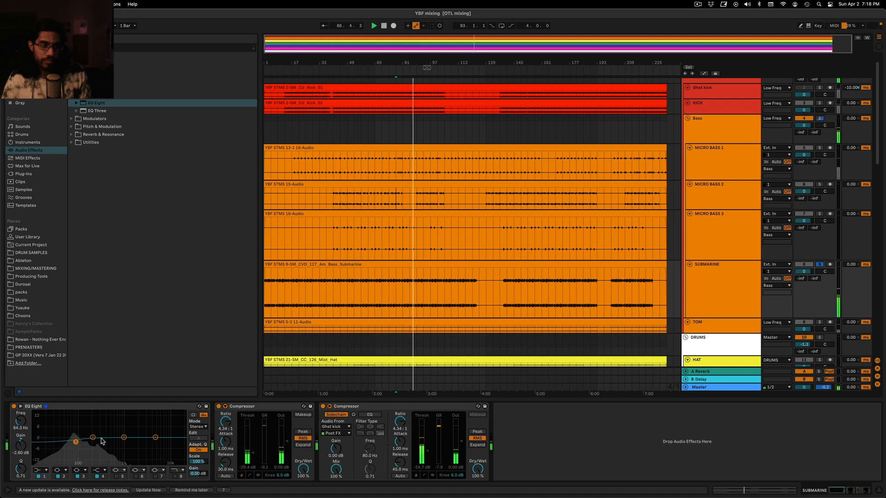
{"action": "left_click_drag", "start_coordinate": [118, 437], "coordinate": [110, 434]}
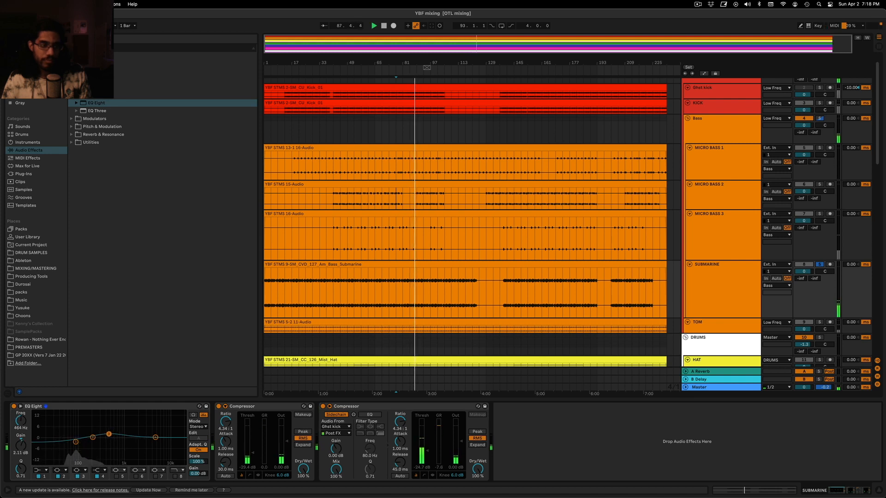
Clear SUBMARINE's solo and replay the full mix from bar 77 with the new EQ
{"action": "key", "text": "space"}
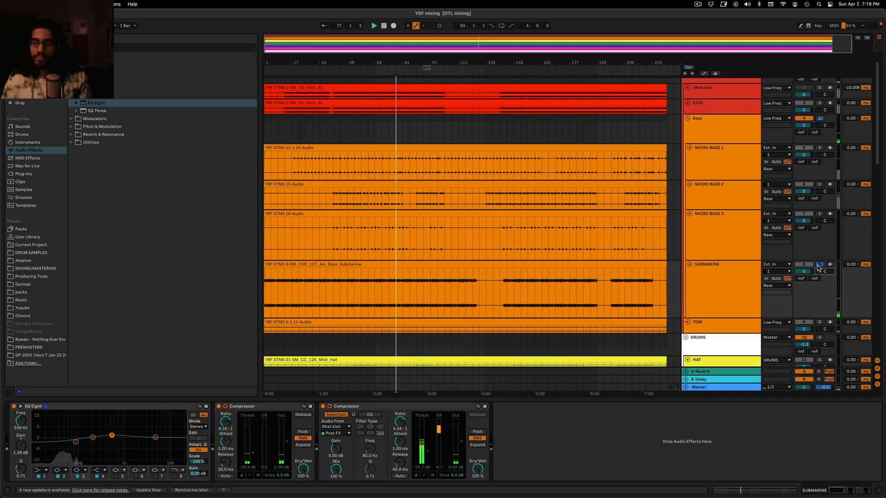
{"action": "left_click", "coordinate": [819, 264]}
{"action": "key", "text": "space"}
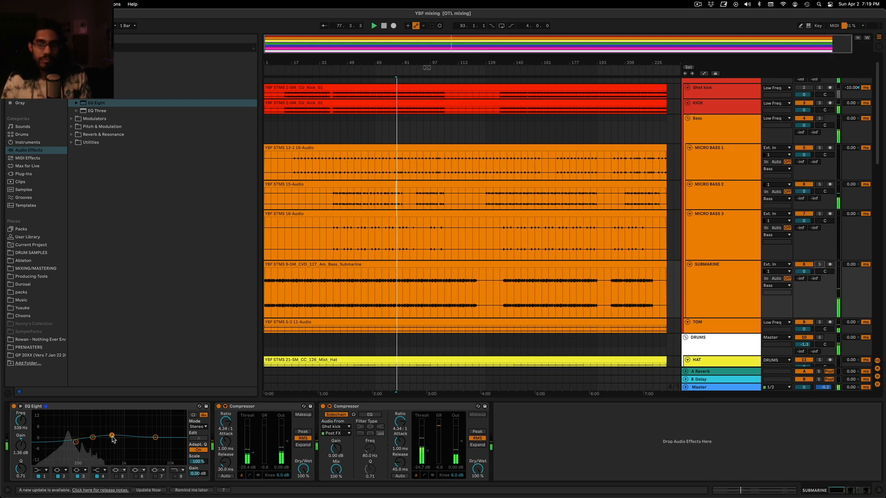
Set the makeup gain of the Bass group's Glue Compressor to 3.65 dB and glance at the mixer view
{"action": "left_click", "coordinate": [703, 134]}
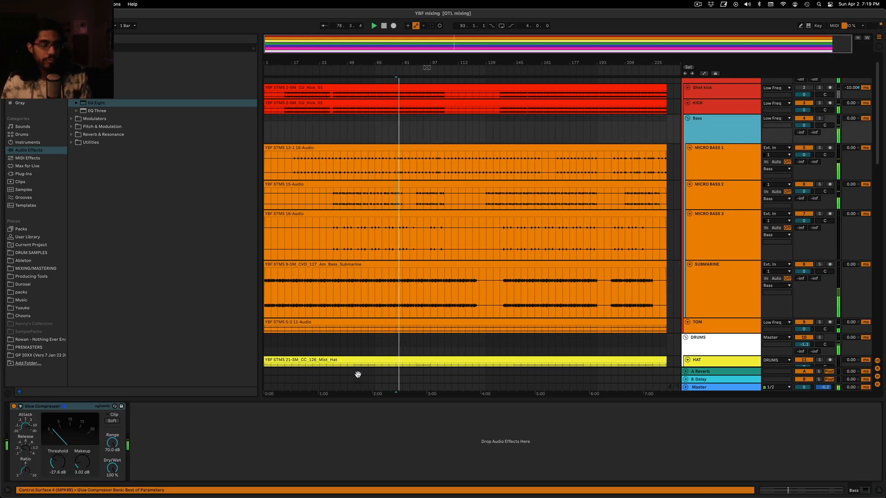
{"action": "left_click_drag", "start_coordinate": [86, 451], "coordinate": [86, 448]}
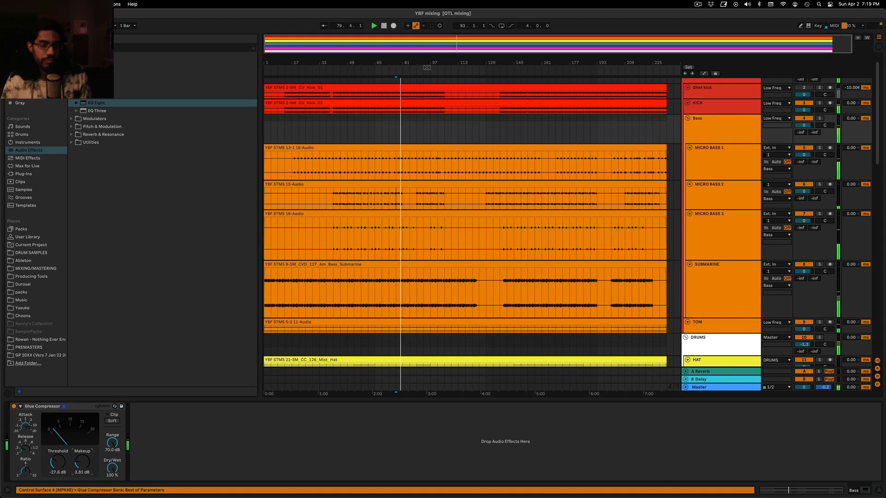
{"action": "key", "text": "Tab"}
{"action": "key", "text": "Tab"}
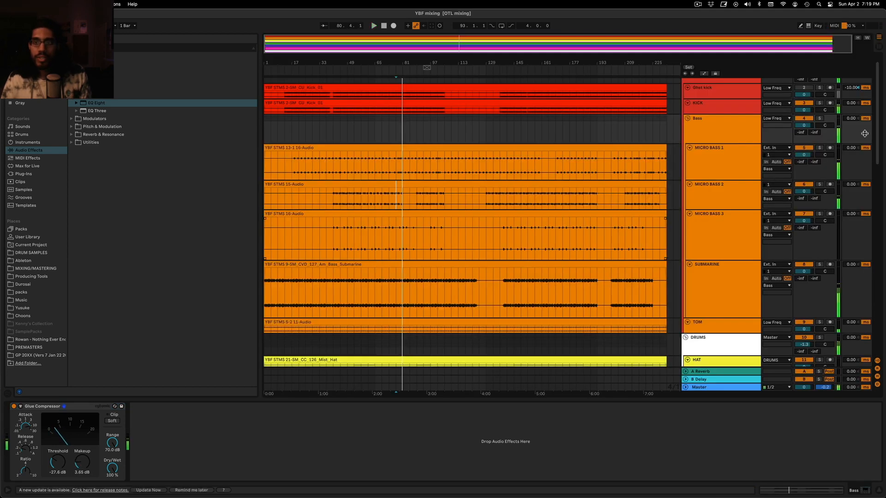
Copy the Ghst kick sidechain Compressor from MICRO BASS 1 to the Bass group, placing it after the Glue Compressor
{"action": "left_click", "coordinate": [699, 169]}
{"action": "left_click", "coordinate": [274, 406]}
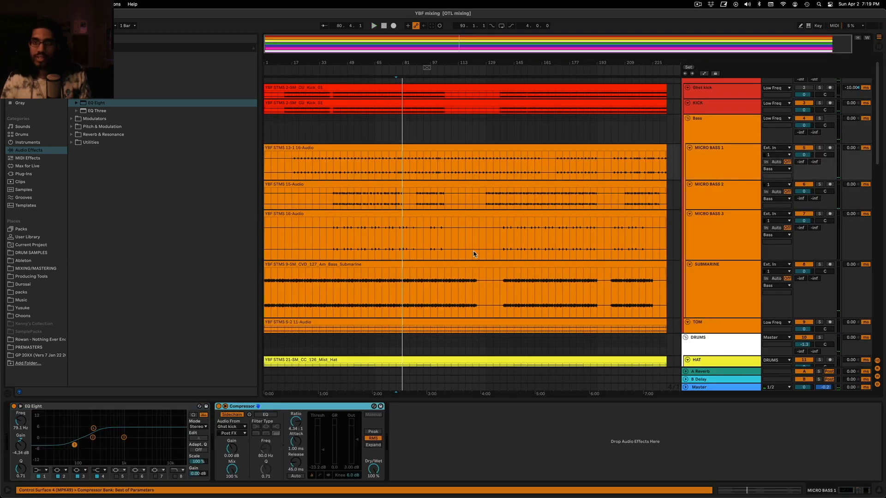
{"action": "left_click", "coordinate": [706, 130]}
{"action": "left_click", "coordinate": [194, 431]}
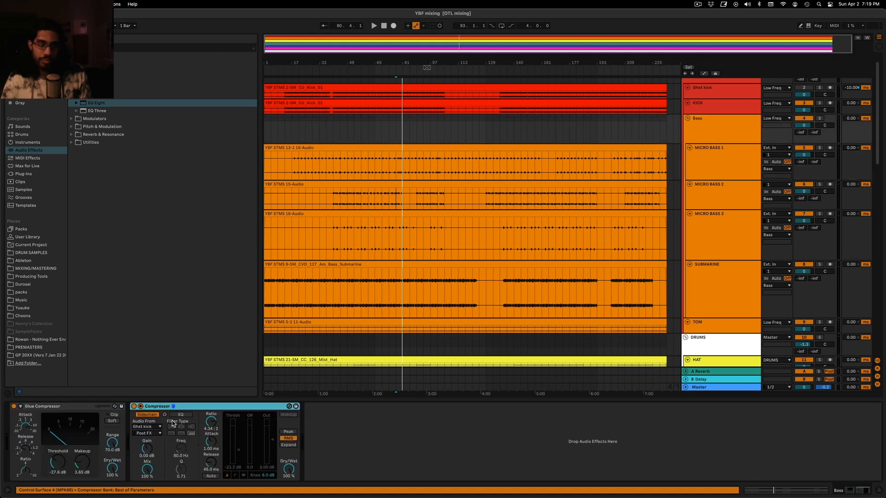
{"action": "left_click", "coordinate": [140, 406]}
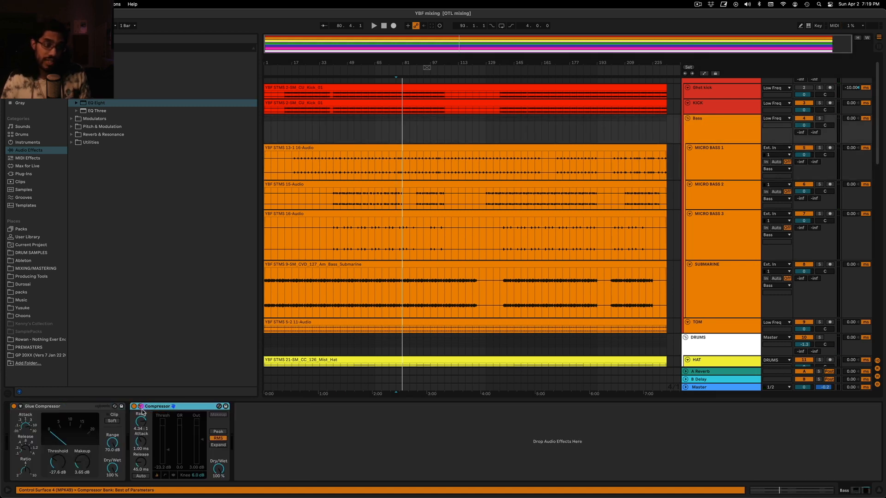
{"action": "left_click", "coordinate": [141, 407]}
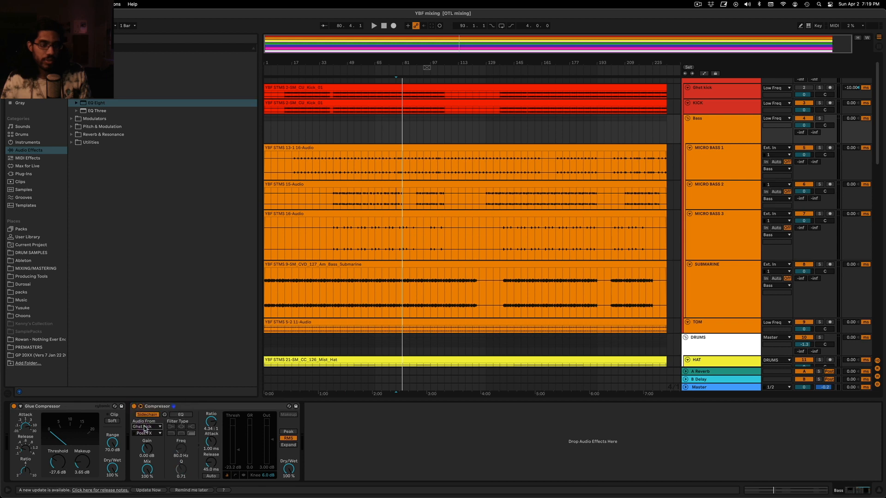
Play the mix and raise the threshold of the Bass group's sidechain Compressor to -17.5 dB
{"action": "key", "text": "space"}
{"action": "left_click", "coordinate": [728, 130]}
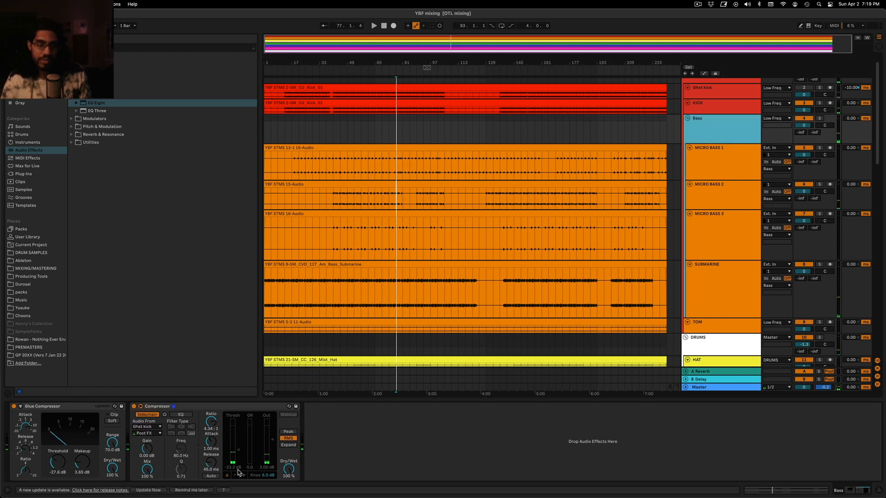
{"action": "key", "text": "space"}
{"action": "left_click_drag", "start_coordinate": [237, 450], "coordinate": [236, 444]}
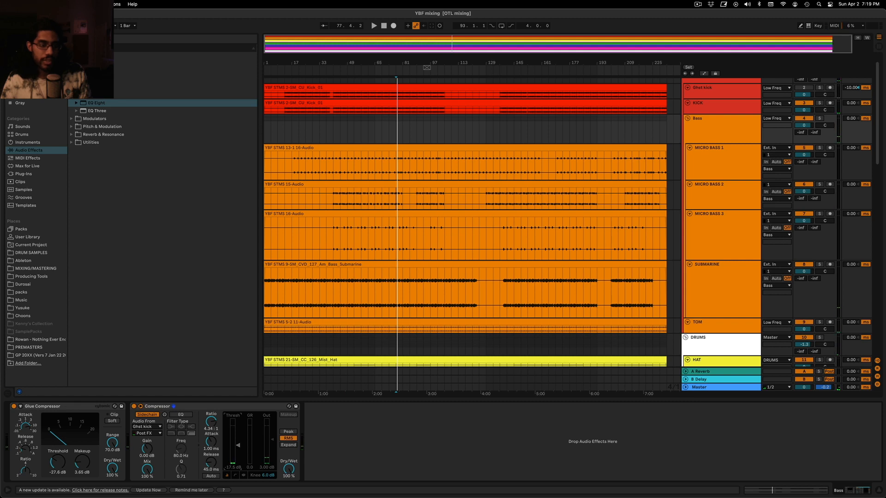
{"action": "left_click", "coordinate": [63, 407]}
{"action": "left_click", "coordinate": [180, 412]}
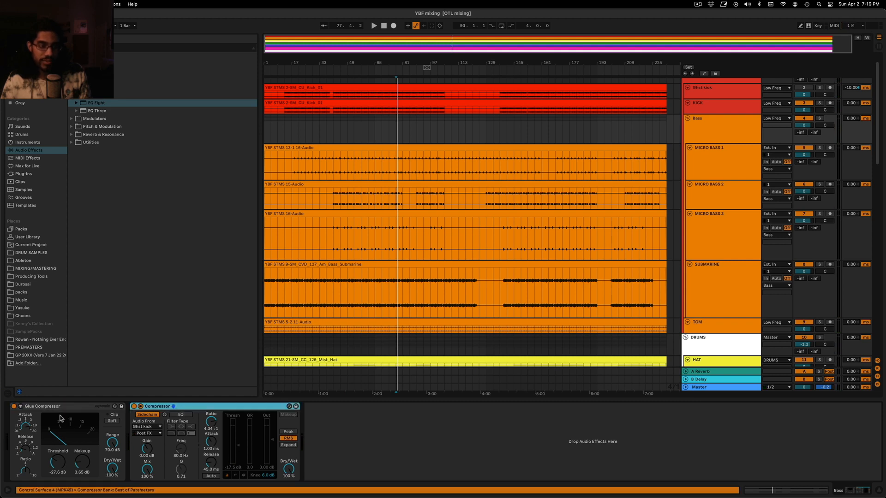
Reset the output gain of the Bass group's sidechain Compressor to 0.00 dB while the mix plays
{"action": "key", "text": "space"}
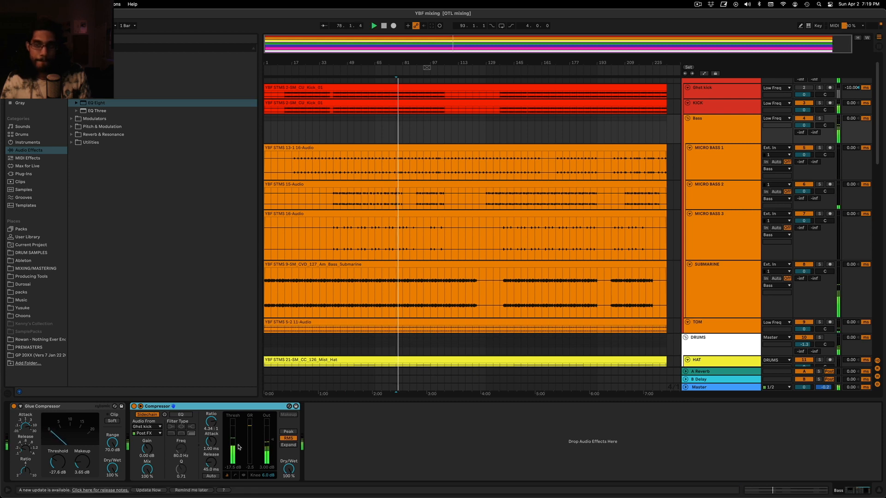
{"action": "left_click", "coordinate": [264, 468]}
{"action": "key", "text": "space"}
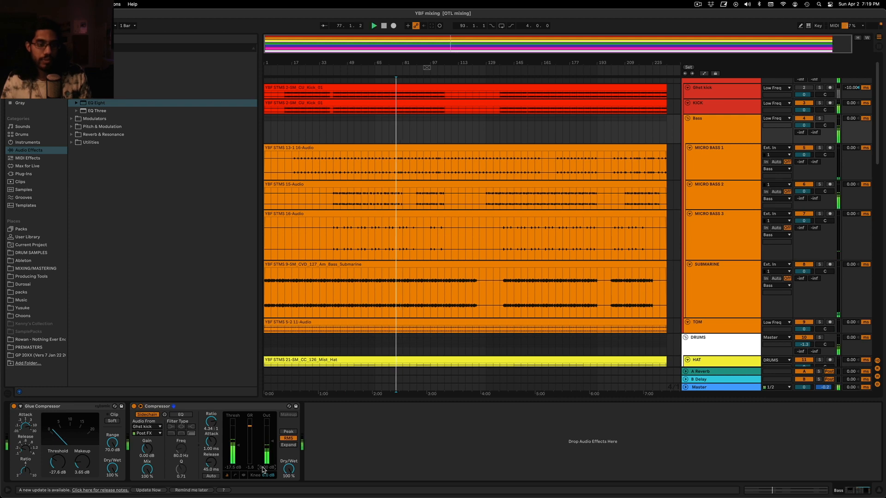
{"action": "key", "text": "Delete"}
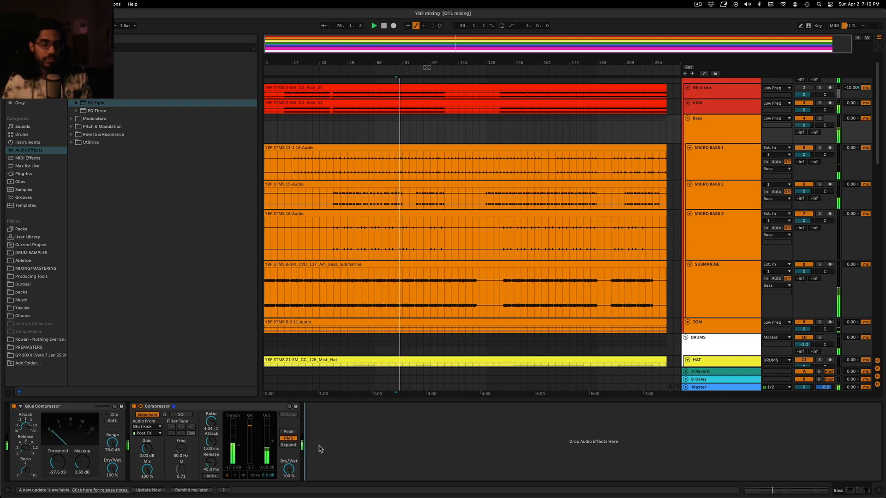
Set the playback start to bar 97, select KICK and reset its peak level reading in the mixer before stopping playback
{"action": "left_click", "coordinate": [428, 118]}
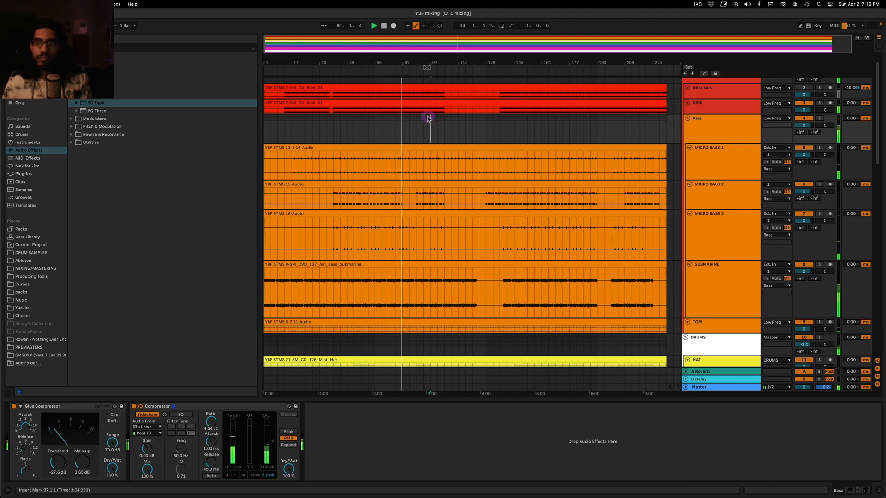
{"action": "left_click", "coordinate": [715, 105]}
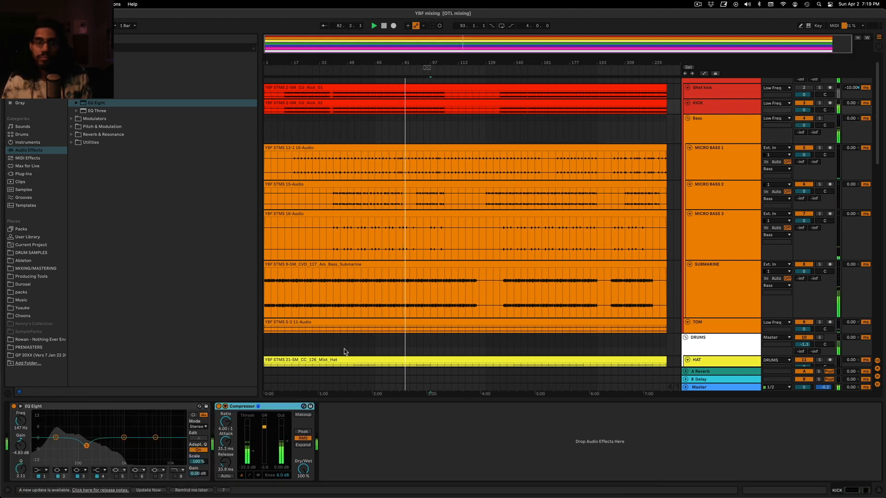
{"action": "key", "text": "Tab"}
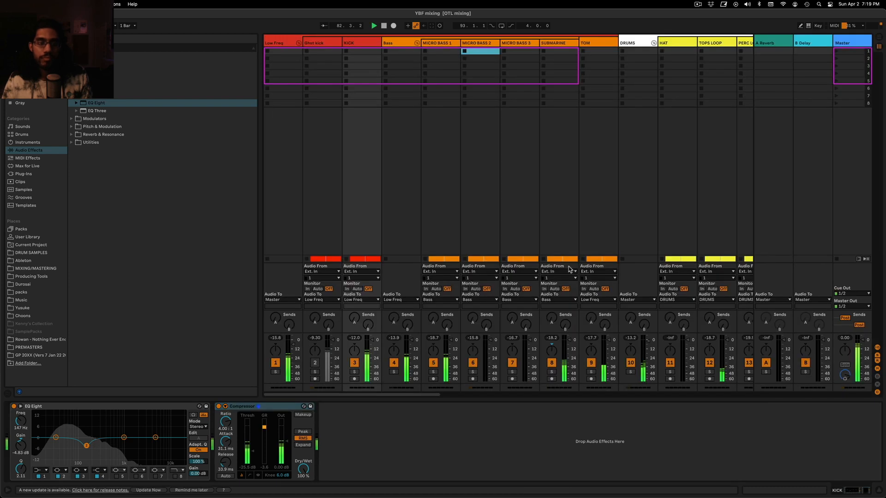
{"action": "left_click", "coordinate": [355, 338]}
{"action": "key", "text": "space"}
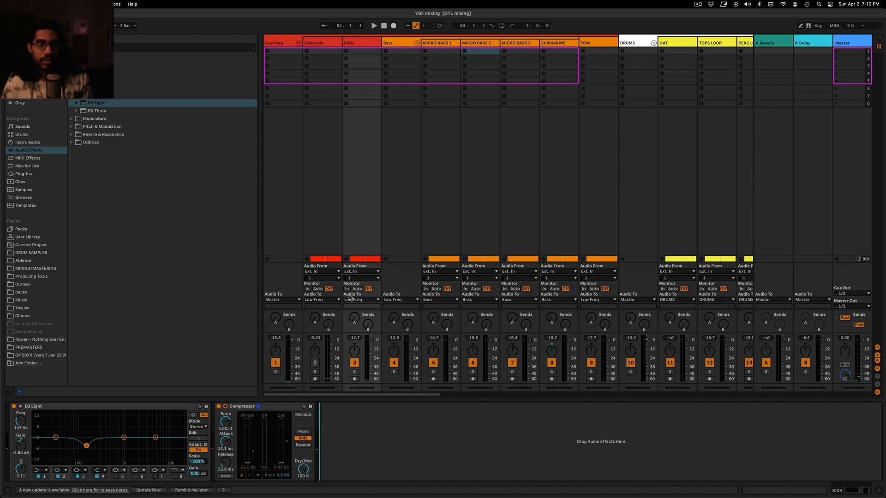
Raise the output gain of KICK's Compressor and play from bar 97 to check its peak level in the mixer
{"action": "left_click", "coordinate": [362, 49]}
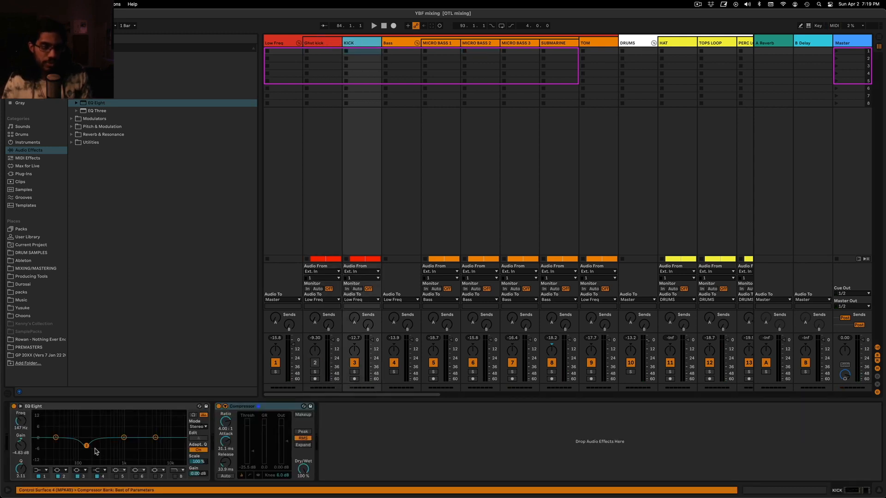
{"action": "left_click", "coordinate": [259, 404]}
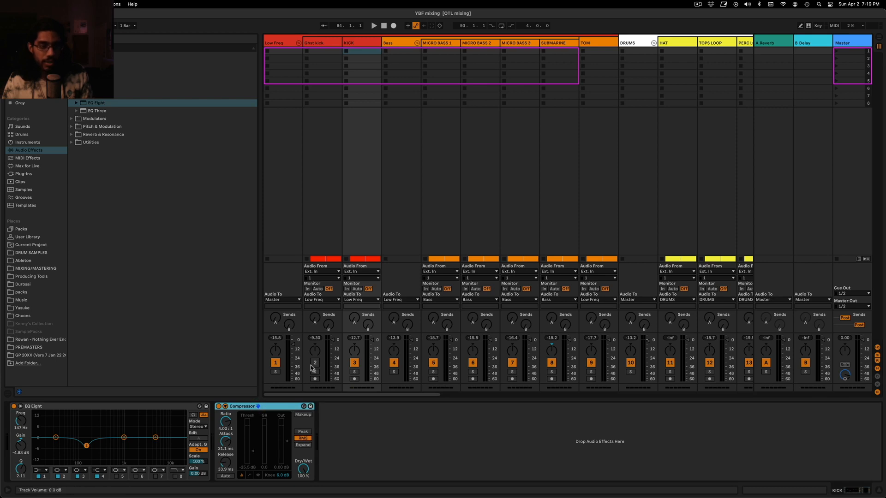
{"action": "left_click", "coordinate": [278, 467]}
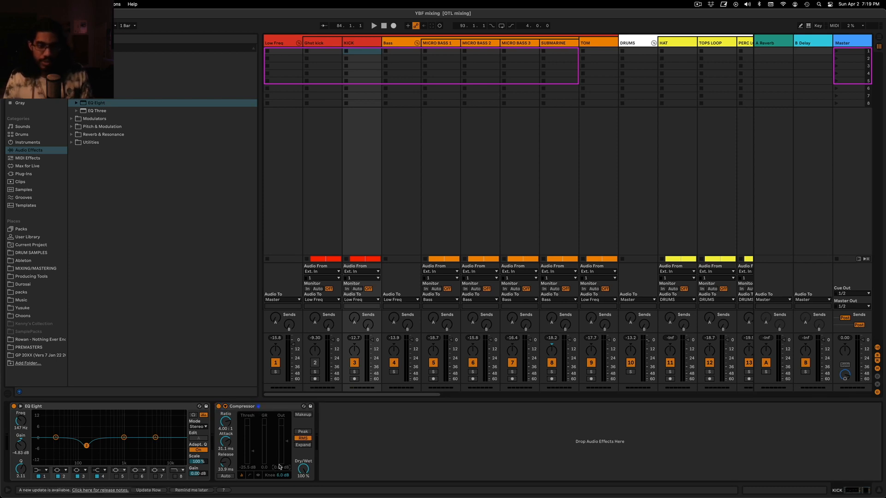
{"action": "key", "text": "space"}
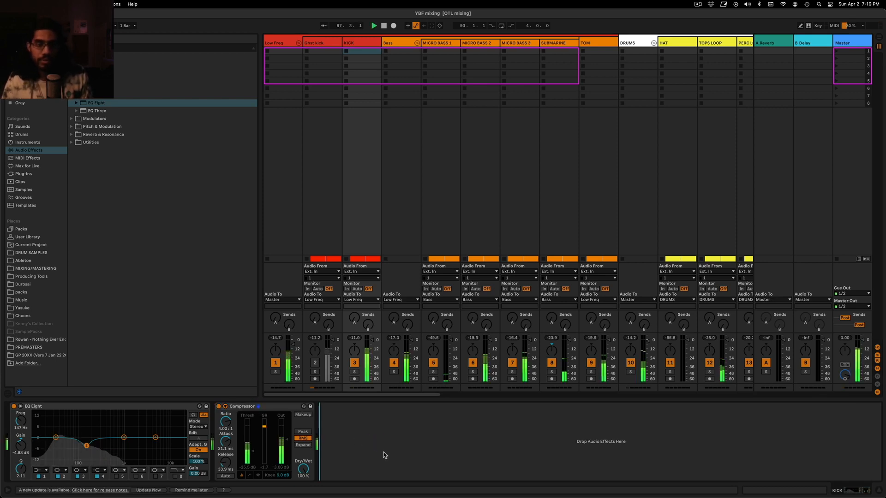
{"action": "key", "text": "Tab"}
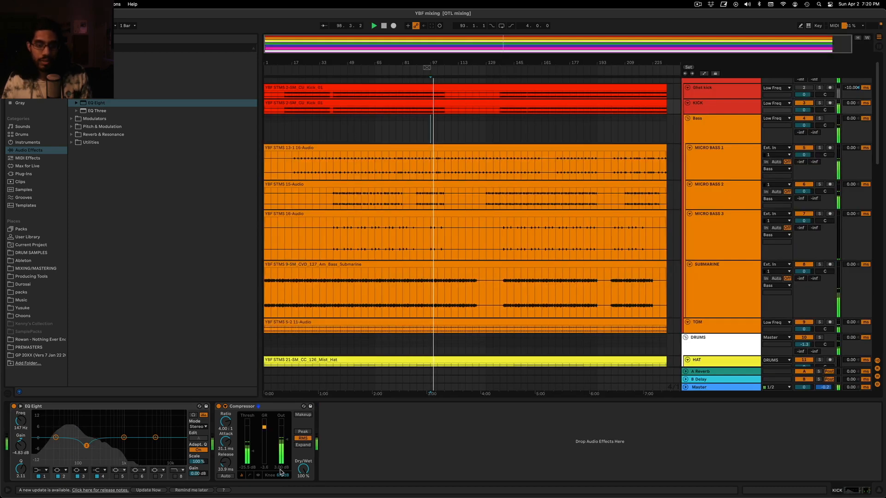
{"action": "key", "text": "Tab"}
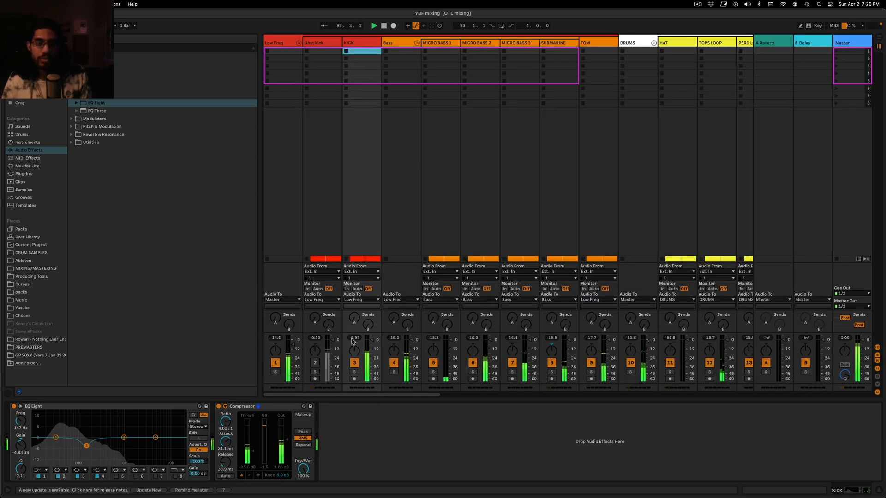
Return to the arrangement and open Voxengo SPAN on the Master track to examine the mix's spectrum
{"action": "key", "text": "Tab"}
{"action": "left_click", "coordinate": [716, 389]}
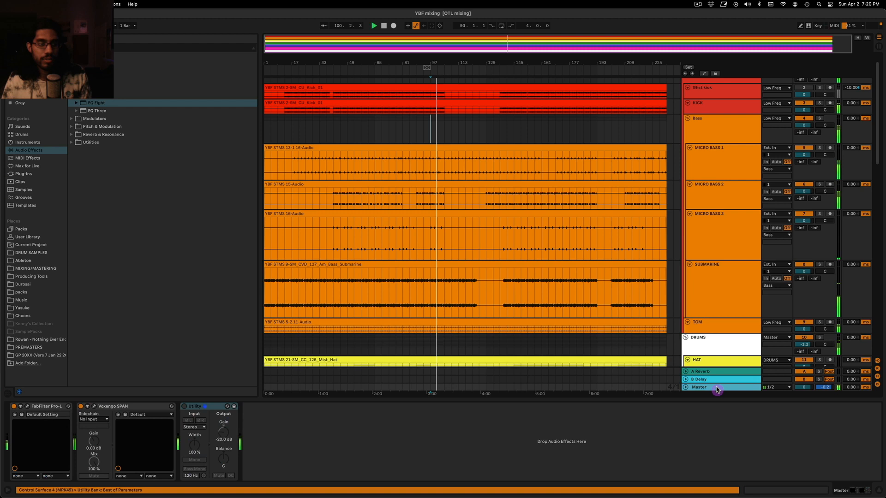
{"action": "left_click", "coordinate": [94, 406]}
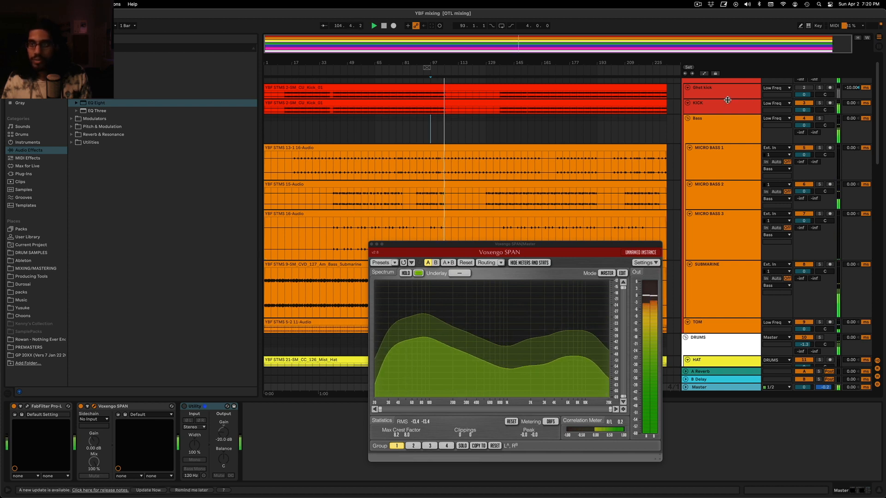
Play the mix from bar 85 and open FabFilter Pro-L on the Master track, placing its window clear of SPAN
{"action": "scroll", "coordinate": [796, 92], "scroll_direction": "up", "scroll_amount": 1}
{"action": "left_click", "coordinate": [407, 84]}
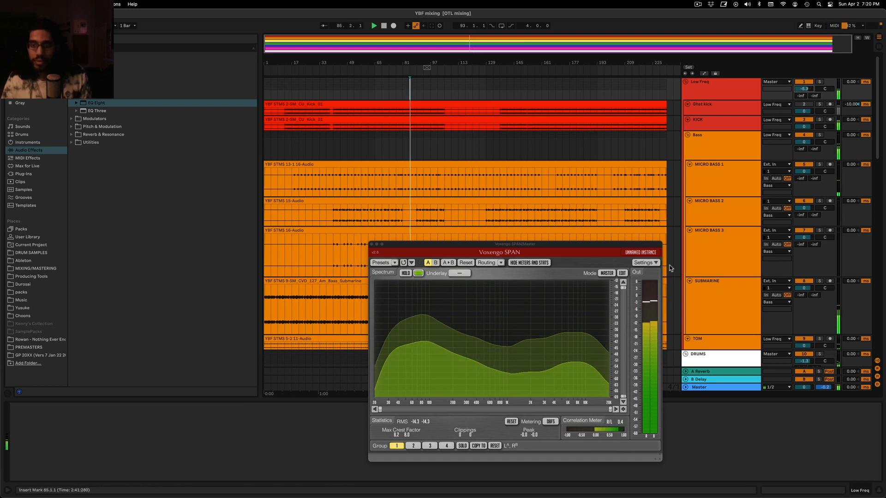
{"action": "left_click", "coordinate": [704, 388]}
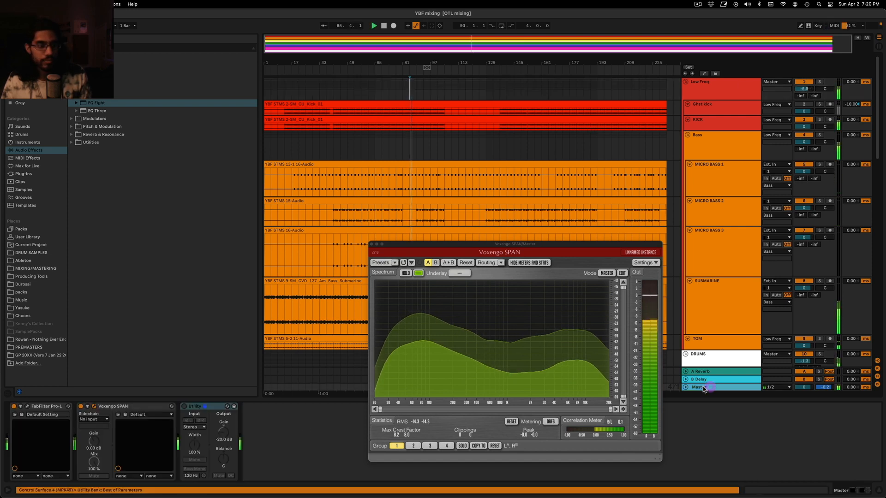
{"action": "left_click", "coordinate": [22, 408]}
{"action": "left_click_drag", "start_coordinate": [316, 131], "coordinate": [241, 145]}
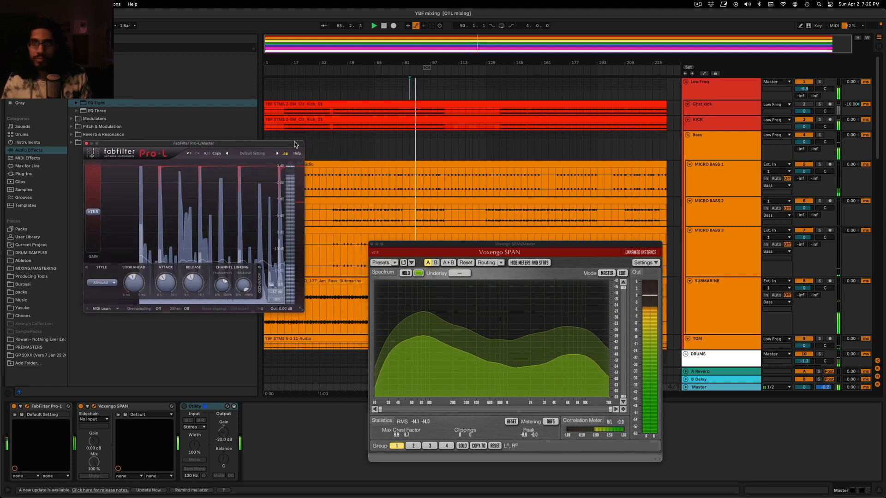
Solo the Low Freq group briefly to check its limiting in Pro-L, and close both plug-in windows
{"action": "left_click", "coordinate": [819, 82]}
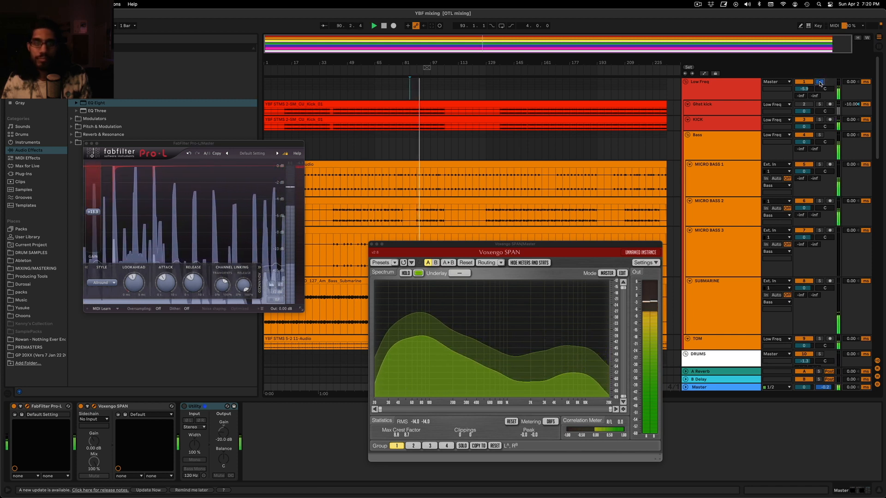
{"action": "left_click", "coordinate": [819, 82]}
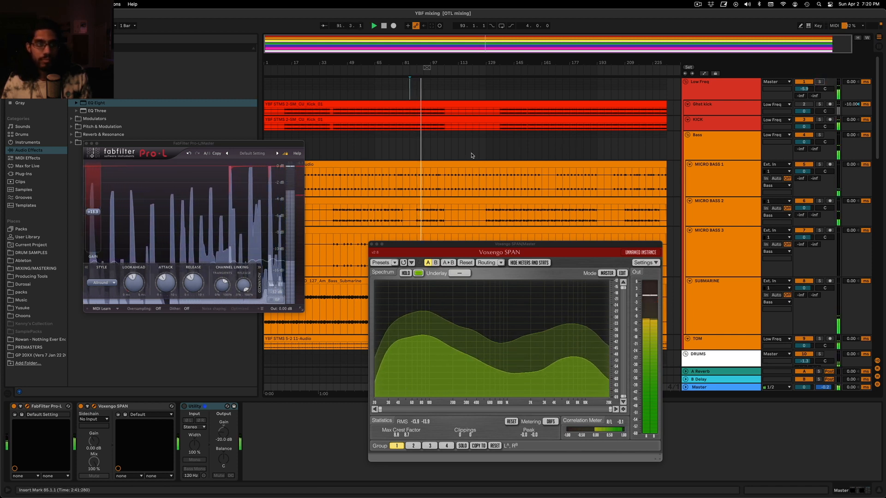
{"action": "left_click", "coordinate": [87, 144]}
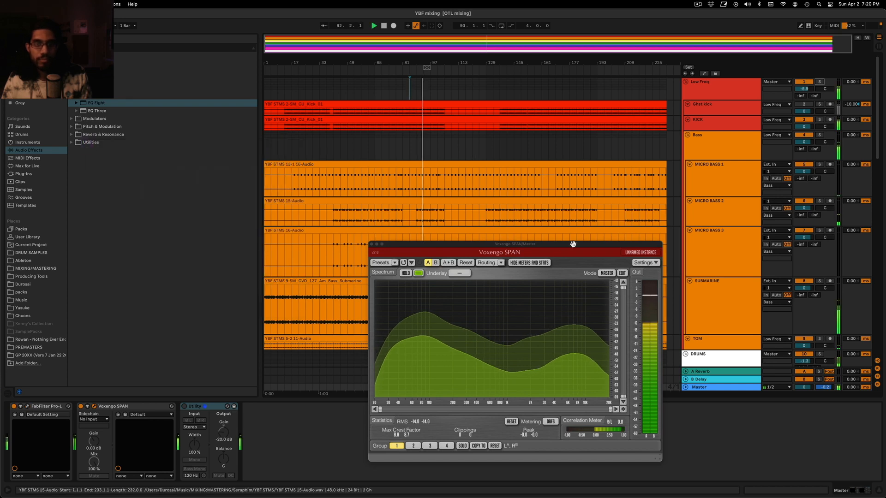
{"action": "left_click", "coordinate": [372, 245]}
Reopen Voxengo SPAN on the Master track and play the mix to examine its low end, moving the analyzer aside
{"action": "left_click", "coordinate": [438, 145]}
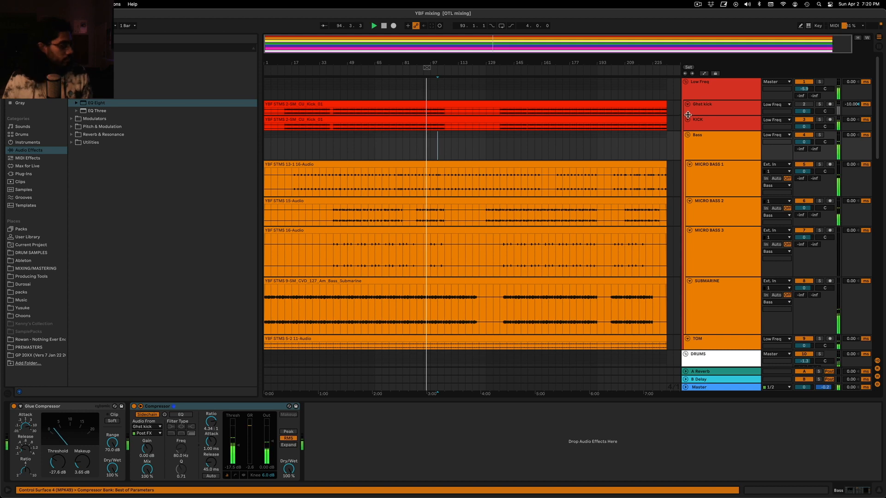
{"action": "left_click", "coordinate": [723, 87]}
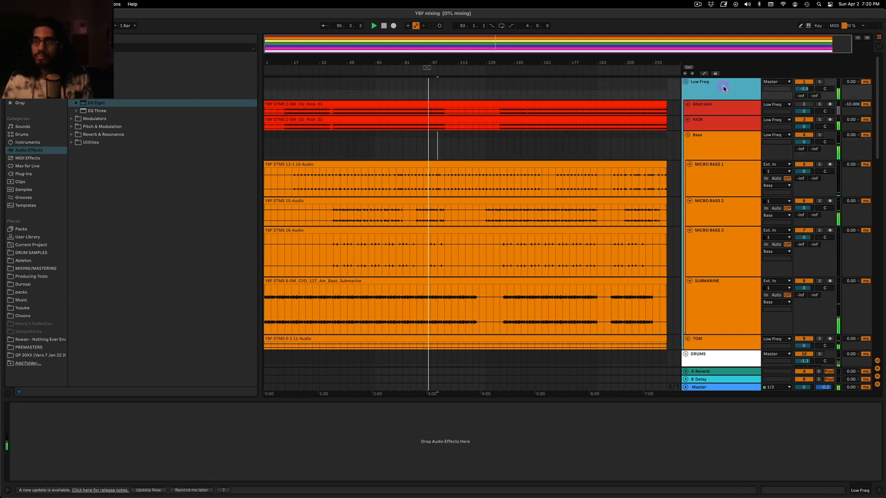
{"action": "left_click", "coordinate": [722, 387]}
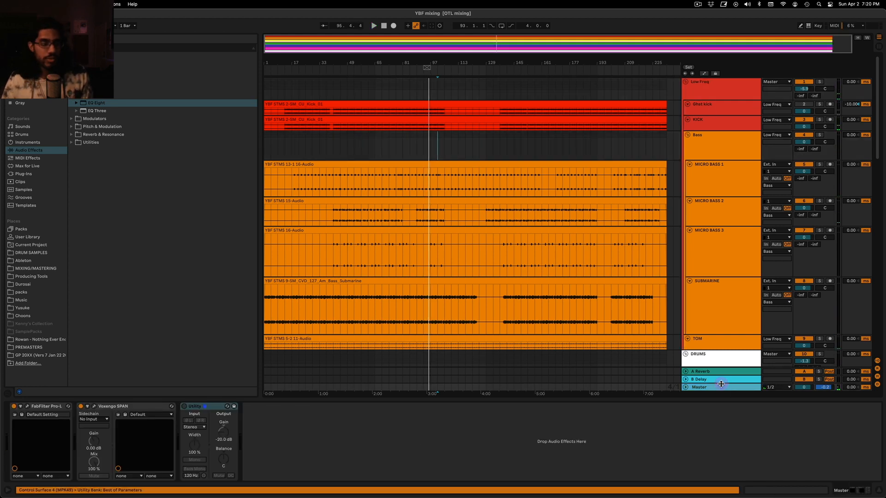
{"action": "left_click", "coordinate": [92, 407]}
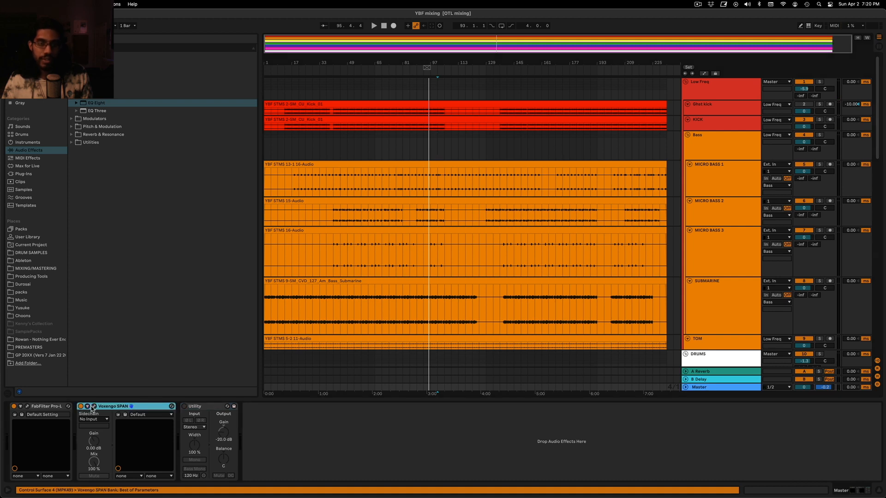
{"action": "key", "text": "space"}
{"action": "left_click", "coordinate": [409, 138]}
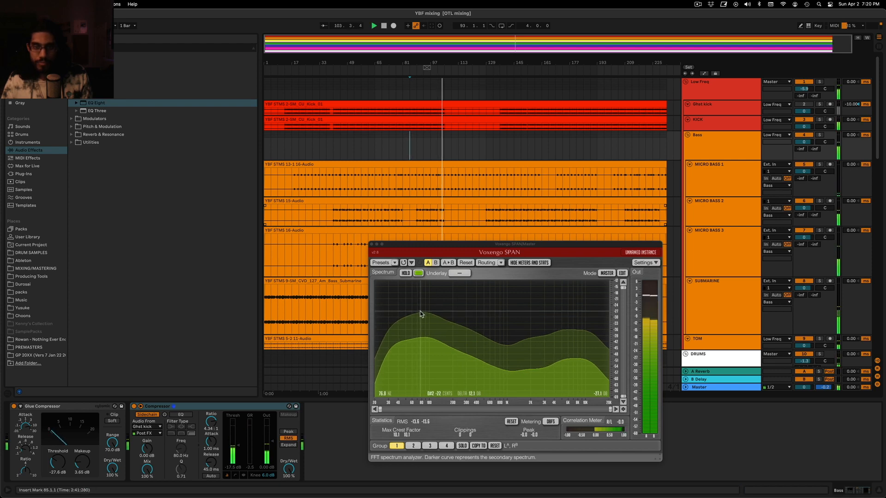
{"action": "left_click", "coordinate": [747, 87]}
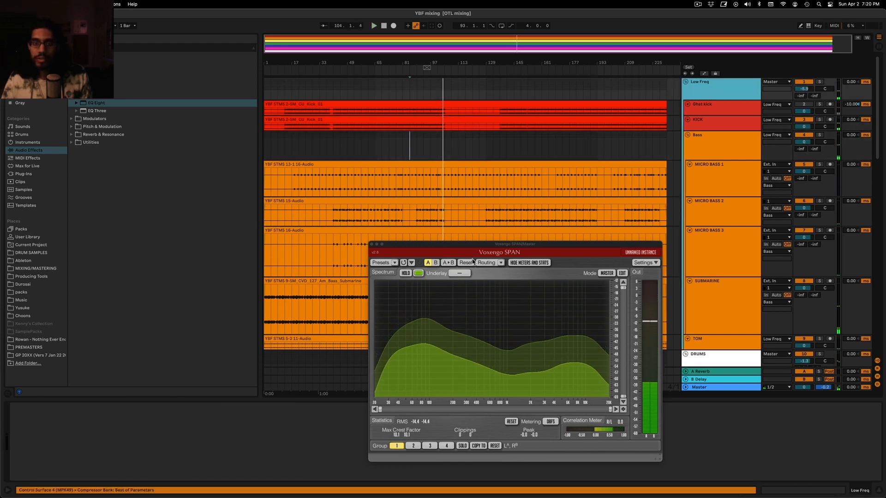
{"action": "left_click_drag", "start_coordinate": [515, 244], "coordinate": [357, 247]}
Lower the volumes of HIGH MID SNARE and LOW SNARE together to -7.0 dB and -7.8 dB
{"action": "scroll", "coordinate": [706, 206], "scroll_direction": "down", "scroll_amount": 5}
{"action": "scroll", "coordinate": [706, 205], "scroll_direction": "down", "scroll_amount": 5}
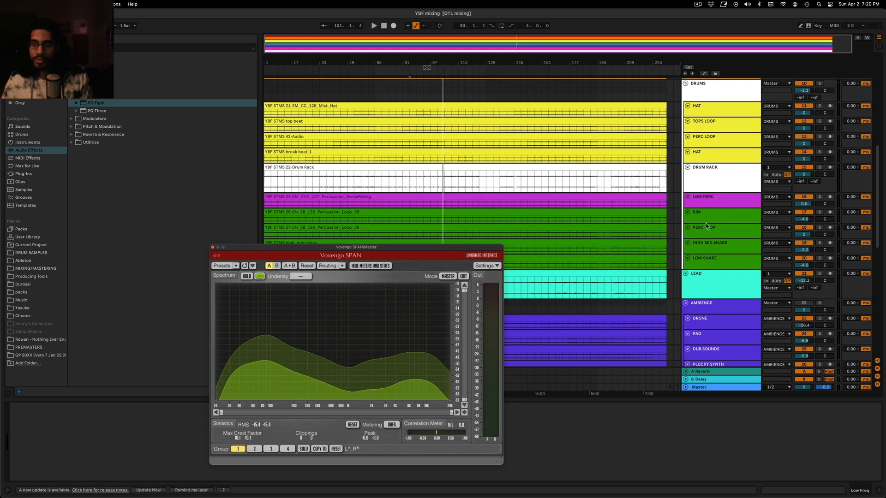
{"action": "left_click", "coordinate": [728, 172]}
{"action": "left_click", "coordinate": [729, 161], "text": "shift"}
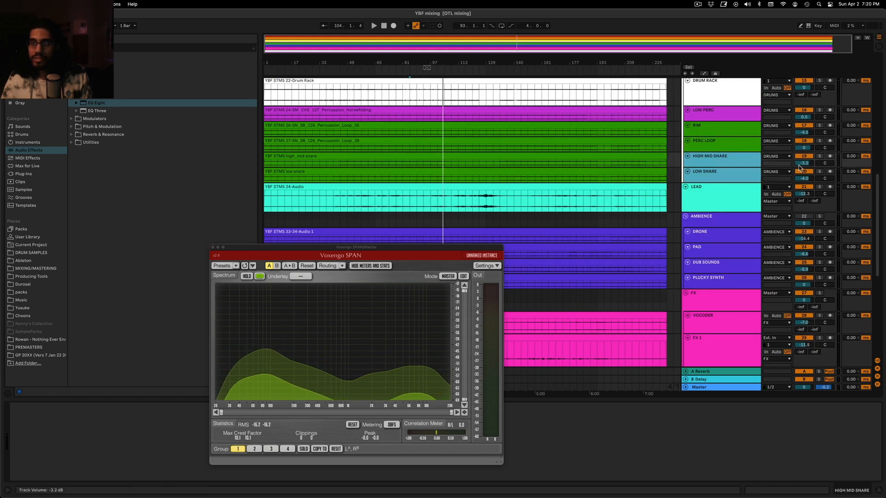
{"action": "left_click_drag", "start_coordinate": [804, 163], "coordinate": [804, 170]}
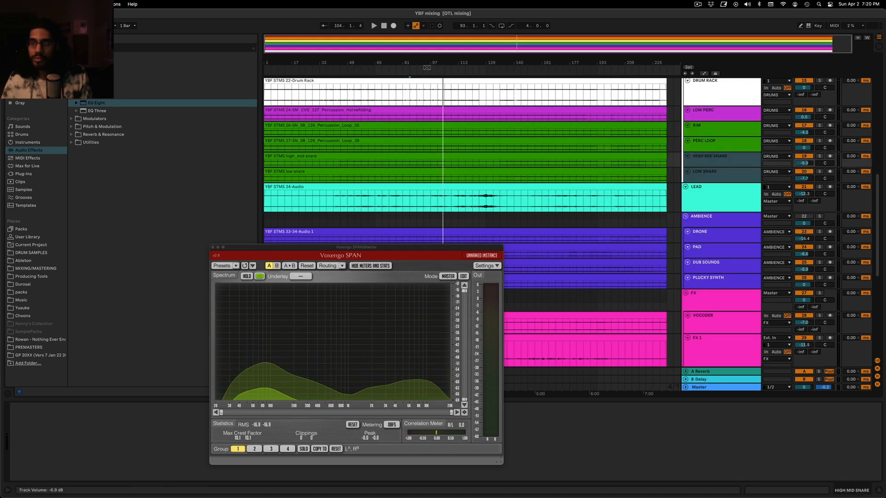
{"action": "left_click_drag", "start_coordinate": [804, 163], "coordinate": [804, 163]}
{"action": "left_click", "coordinate": [715, 188]}
{"action": "left_click", "coordinate": [716, 174]}
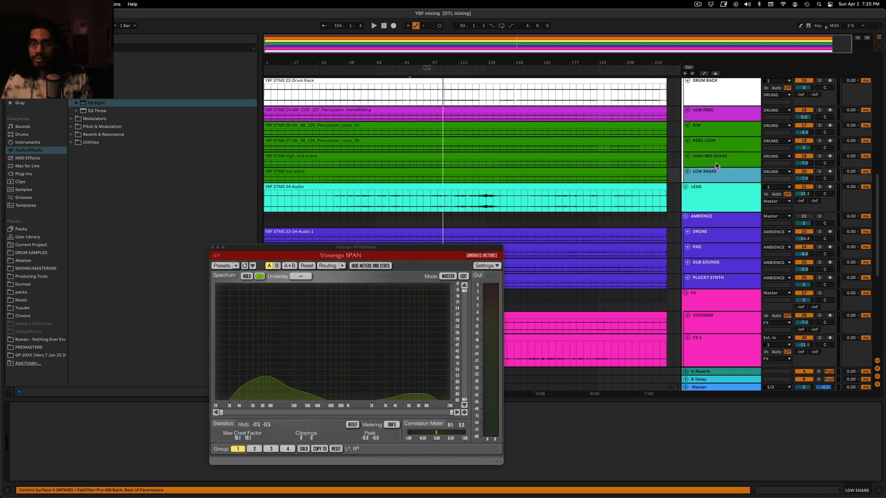
{"action": "left_click", "coordinate": [718, 161]}
Lower RIM's volume to about -8.1 dB, soloing it briefly, and restart playback from bar 85
{"action": "key", "text": "space"}
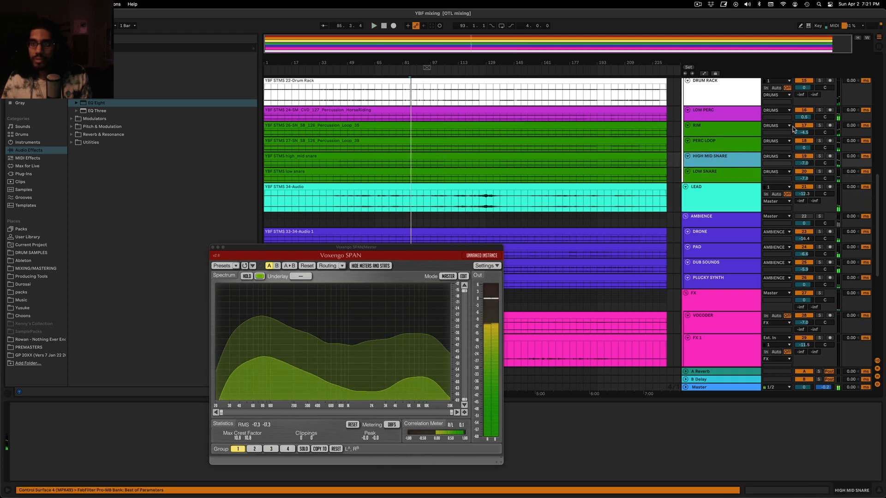
{"action": "left_click", "coordinate": [819, 125]}
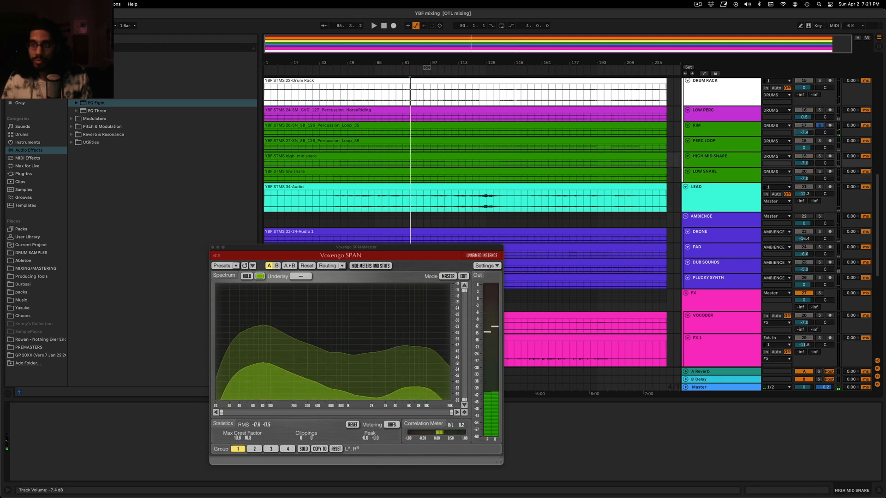
{"action": "left_click", "coordinate": [819, 126]}
{"action": "key", "text": "space"}
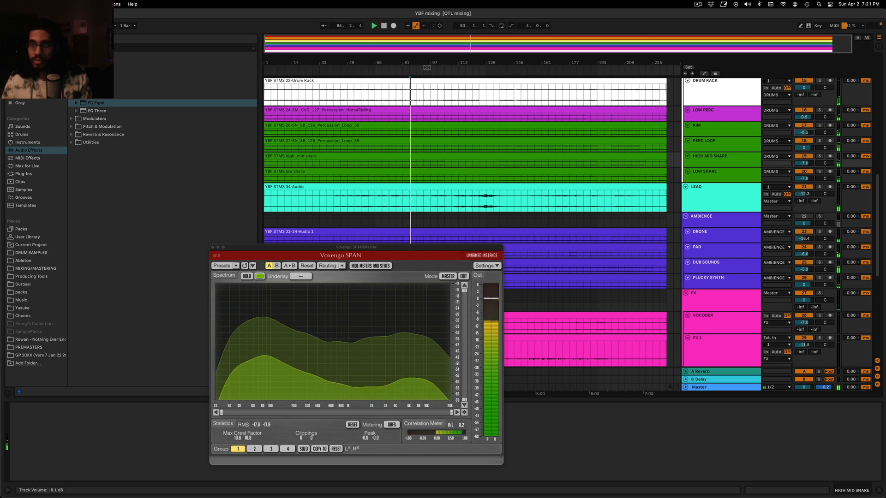
Set the Low Freq group's volume to -10.0 dB and play from bar 85
{"action": "scroll", "coordinate": [768, 154], "scroll_direction": "up", "scroll_amount": 3}
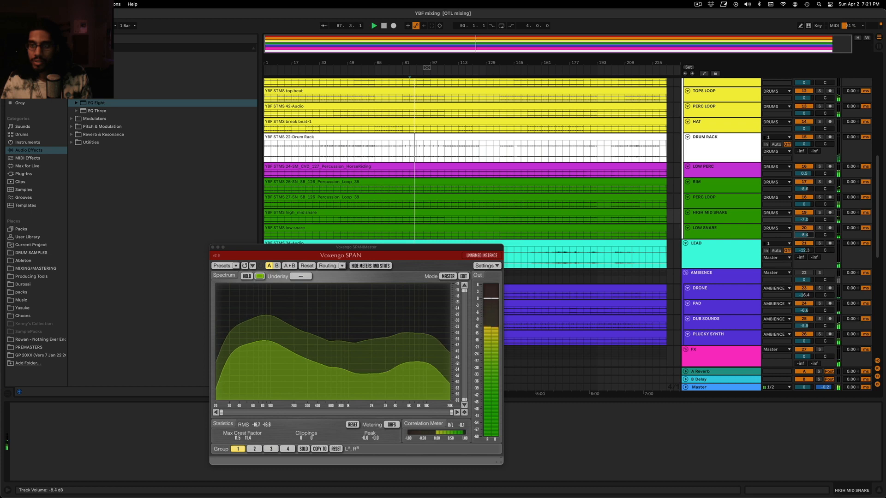
{"action": "scroll", "coordinate": [705, 139], "scroll_direction": "up", "scroll_amount": 15}
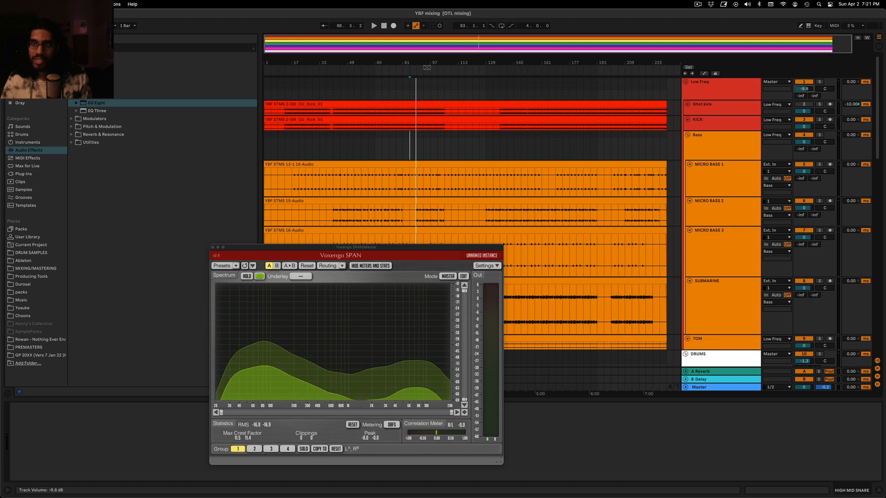
{"action": "left_click_drag", "start_coordinate": [803, 88], "coordinate": [803, 90]}
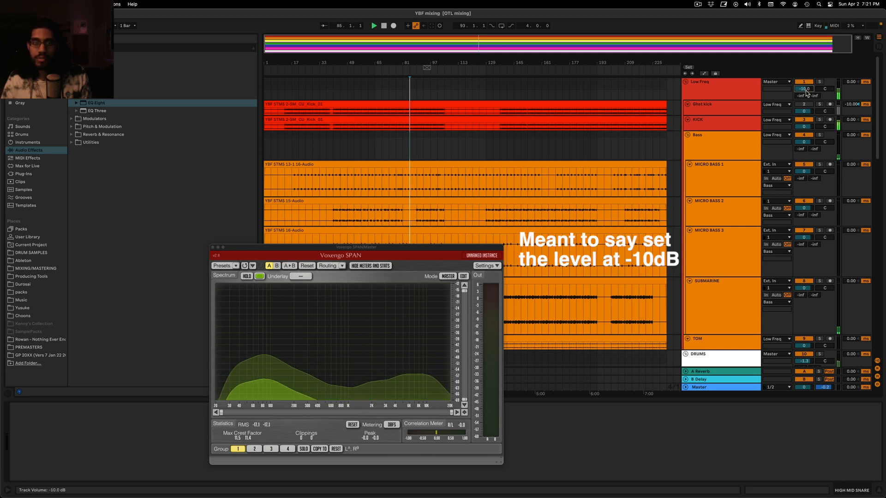
Open FabFilter Pro-L on the Master track beside SPAN to check the limiting of the rebalanced mix
{"action": "left_click", "coordinate": [703, 388]}
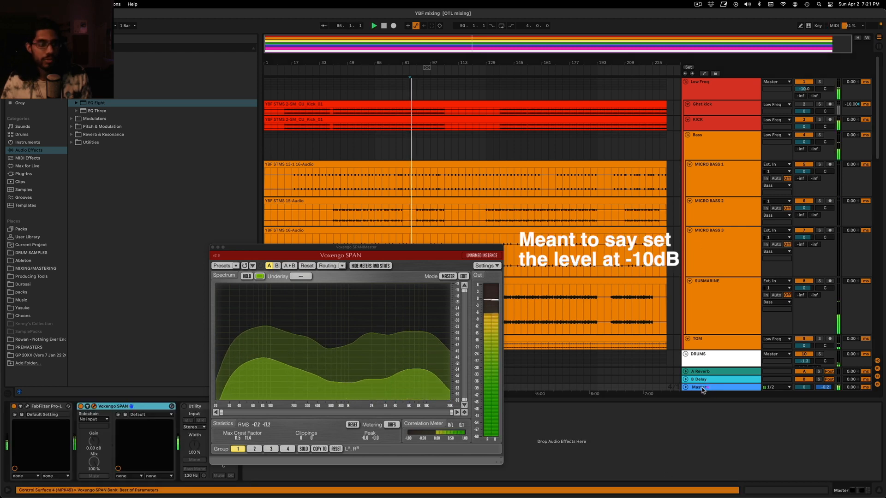
{"action": "left_click", "coordinate": [19, 407]}
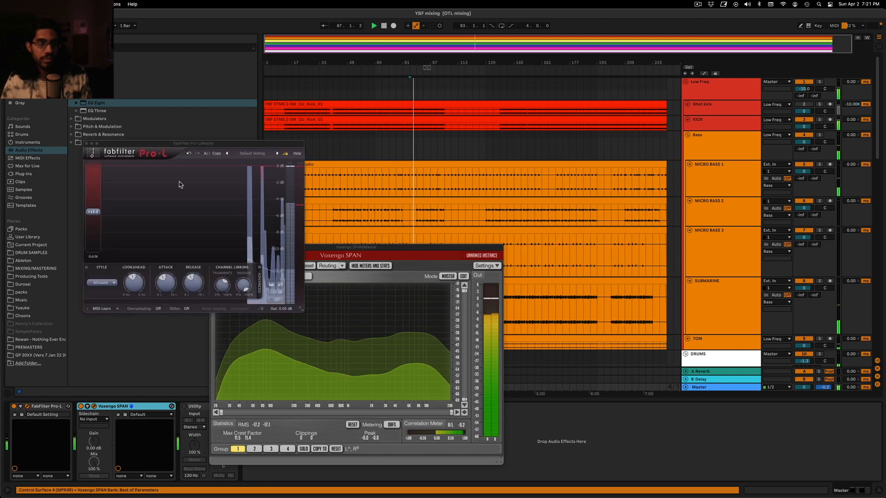
{"action": "left_click_drag", "start_coordinate": [376, 247], "coordinate": [532, 286]}
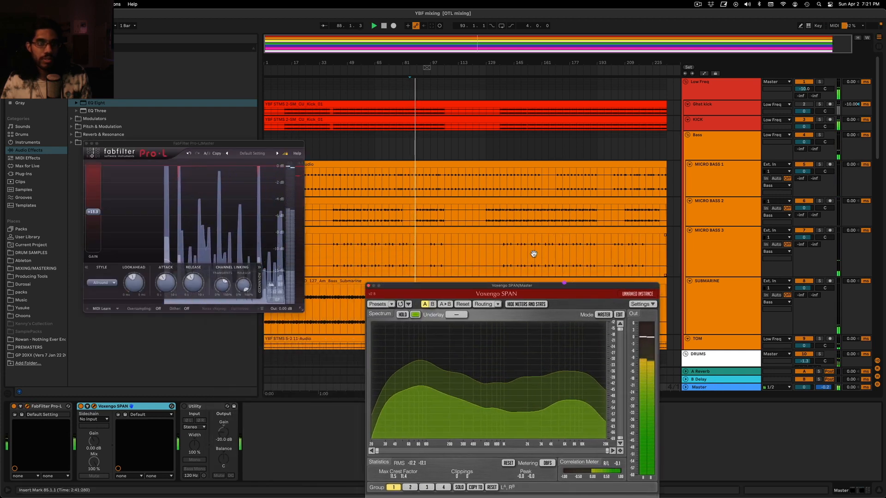
{"action": "scroll", "coordinate": [431, 202], "scroll_direction": "down", "scroll_amount": 5}
{"action": "key", "text": "space"}
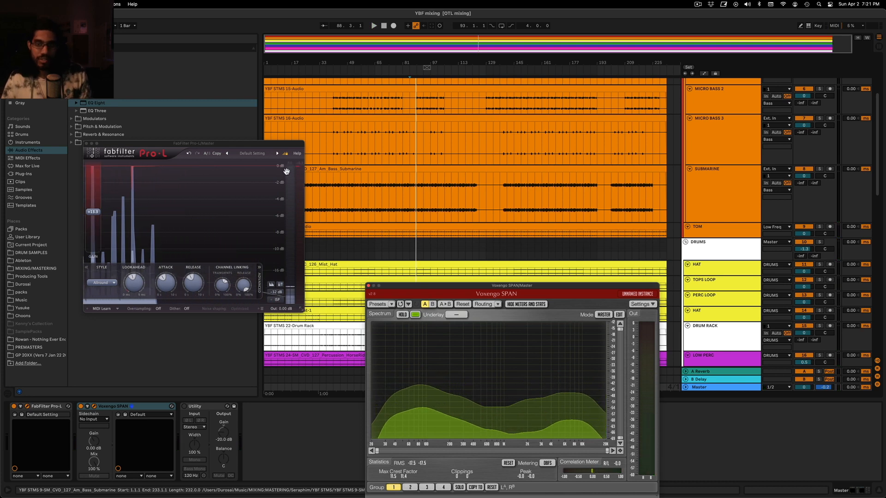
Solo the DRUMS group and play from bar 77 to check how its tracks hit the limiter
{"action": "scroll", "coordinate": [452, 193], "scroll_direction": "down", "scroll_amount": 3}
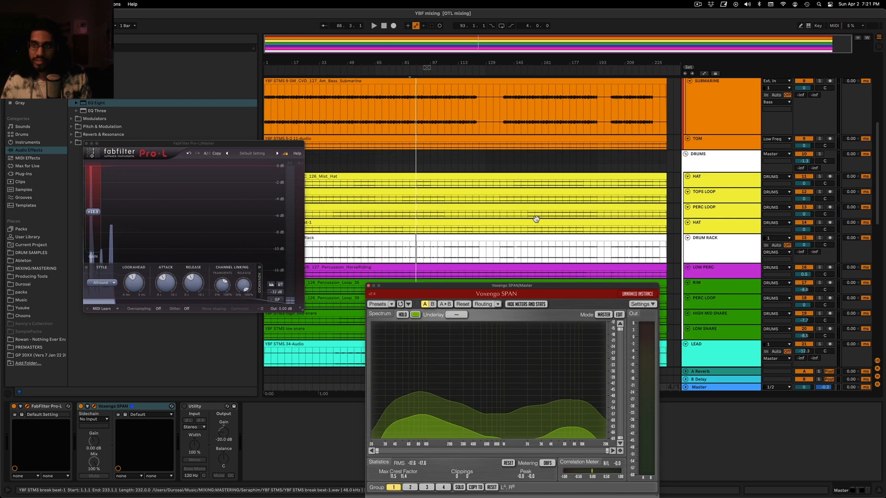
{"action": "left_click", "coordinate": [820, 154]}
{"action": "left_click", "coordinate": [396, 159]}
{"action": "key", "text": "space"}
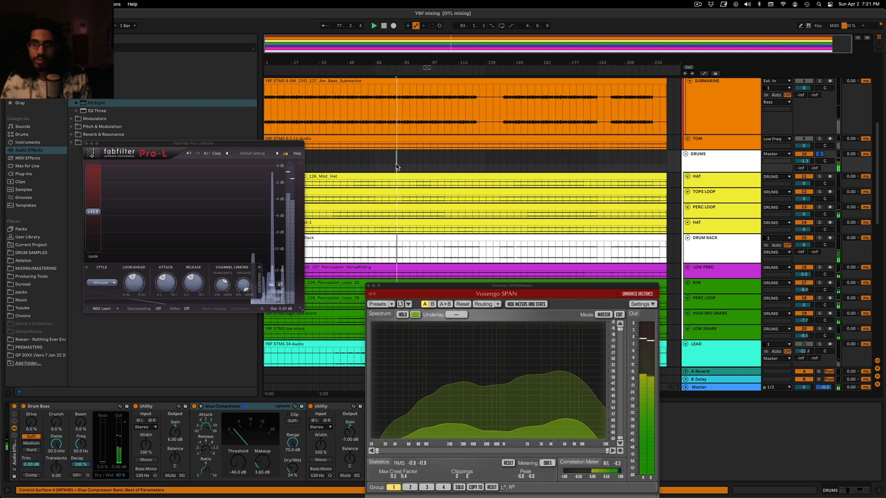
{"action": "scroll", "coordinate": [600, 193], "scroll_direction": "down", "scroll_amount": 3}
{"action": "scroll", "coordinate": [818, 201], "scroll_direction": "down", "scroll_amount": 1}
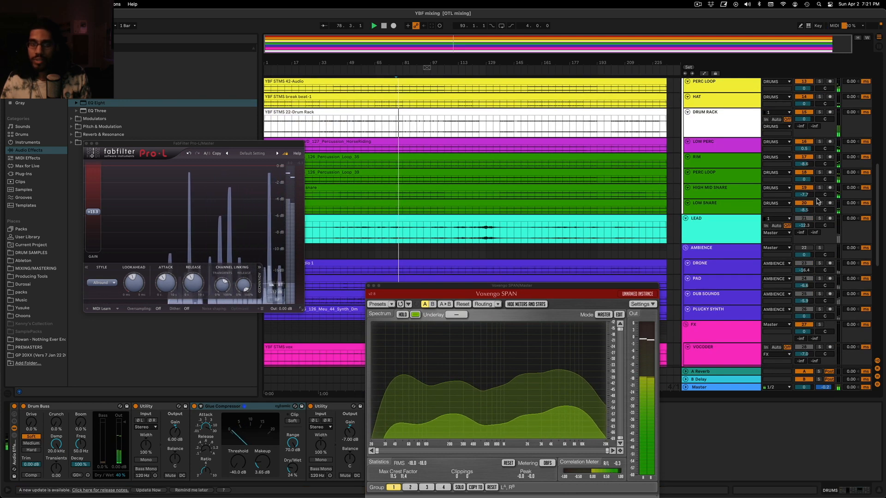
{"action": "key", "text": "space"}
{"action": "key", "text": "space"}
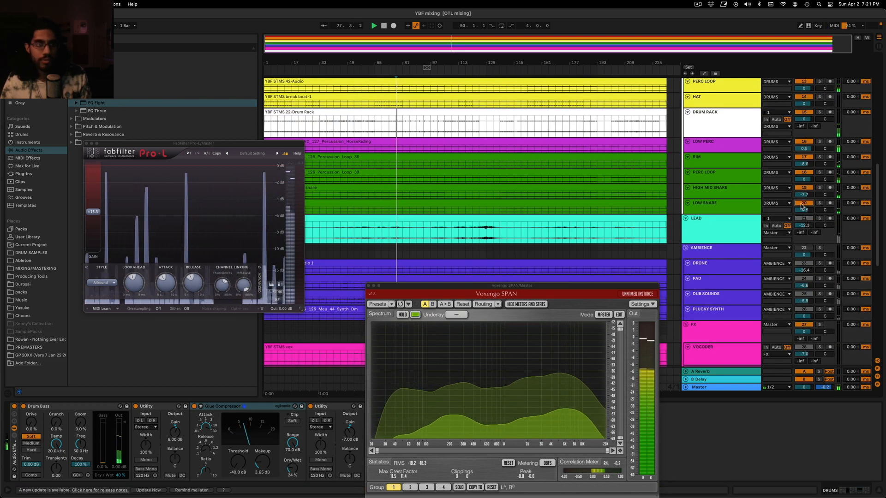
Solo PERC LOOP alone instead of the DRUMS group, listen to it from bar 77 and select its track
{"action": "left_click", "coordinate": [803, 173]}
{"action": "left_click", "coordinate": [820, 173]}
{"action": "key", "text": "space"}
{"action": "key", "text": "space"}
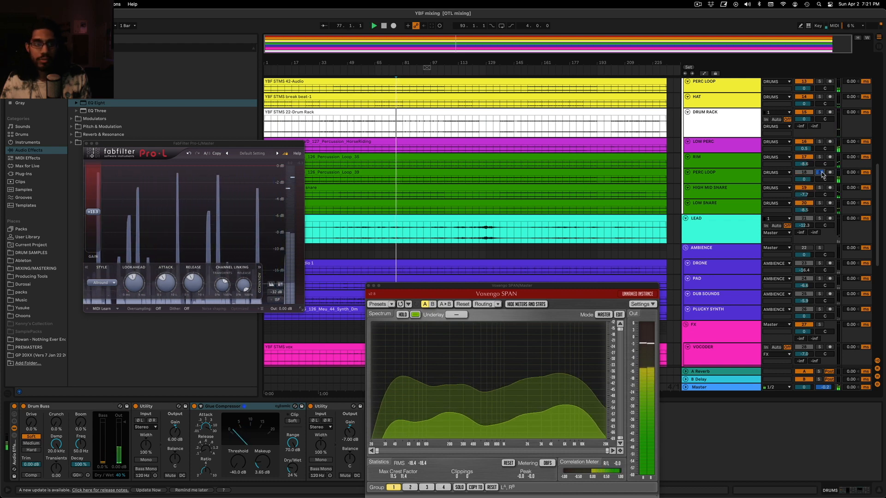
{"action": "scroll", "coordinate": [817, 120], "scroll_direction": "up", "scroll_amount": 3}
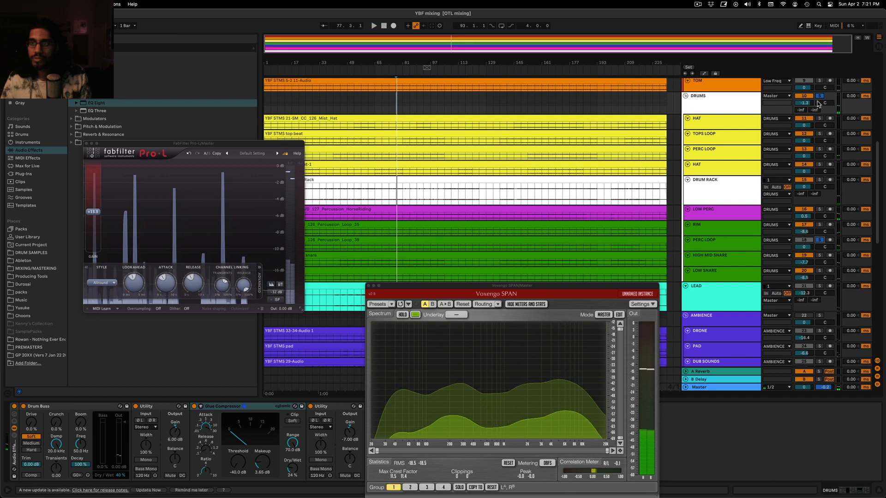
{"action": "key", "text": "space"}
{"action": "left_click", "coordinate": [709, 245]}
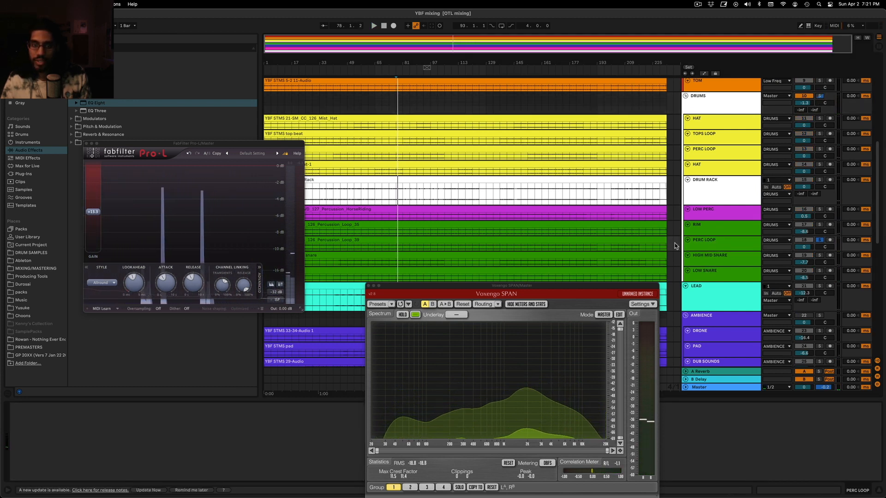
Close the Voxengo SPAN window and move FabFilter Pro-L clear of the audio effects list
{"action": "left_click", "coordinate": [369, 285]}
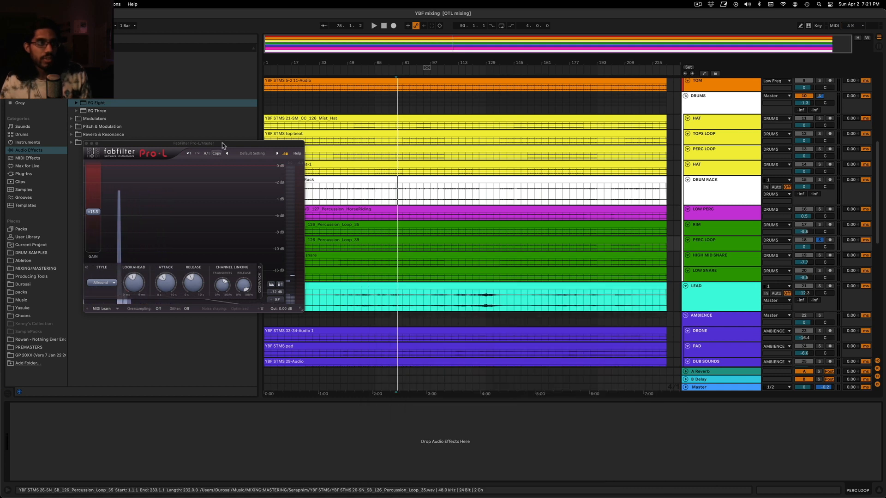
{"action": "left_click_drag", "start_coordinate": [222, 145], "coordinate": [210, 306]}
{"action": "left_click", "coordinate": [92, 56]}
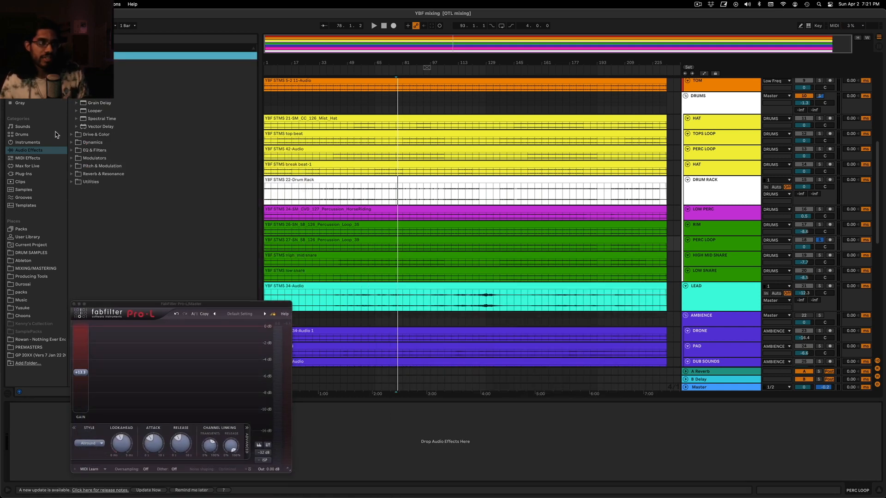
{"action": "left_click", "coordinate": [27, 142]}
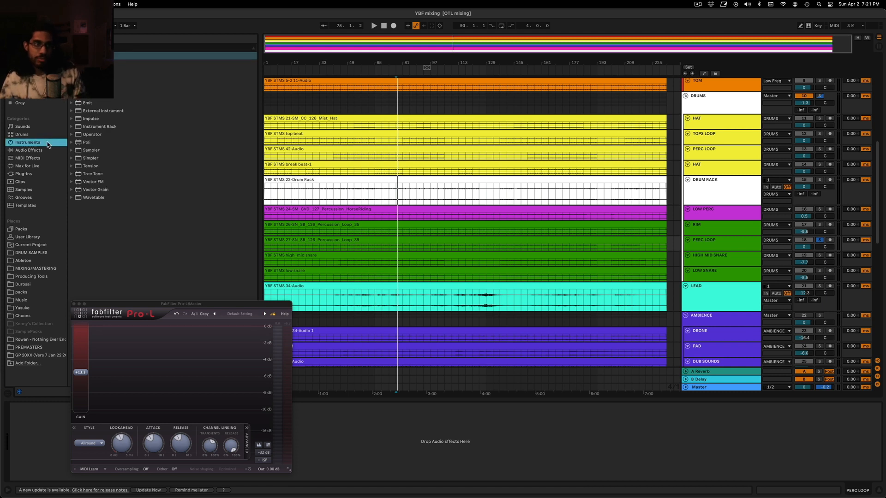
{"action": "left_click", "coordinate": [29, 150]}
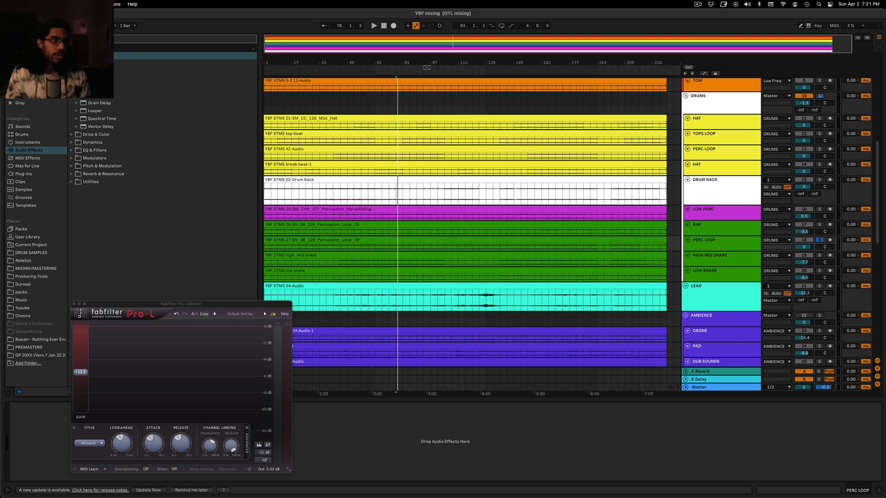
{"action": "key", "text": "super+f"}
{"action": "type", "text": "pro"}
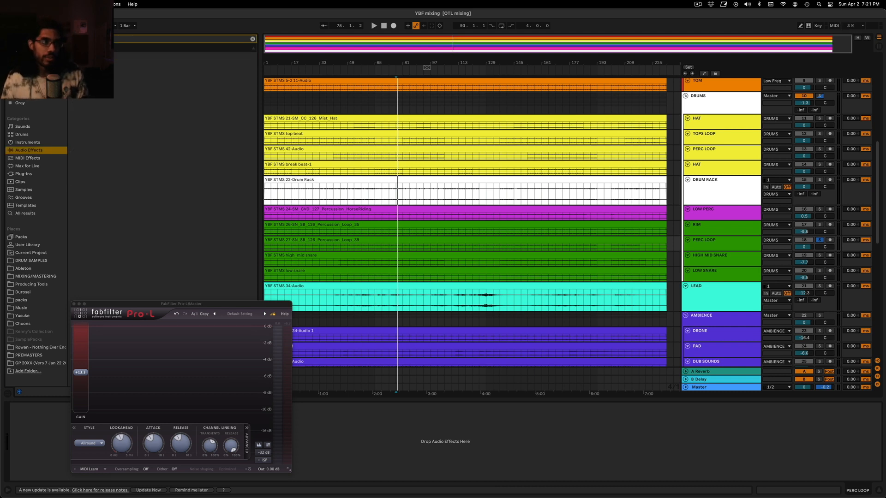
{"action": "key", "text": "Escape"}
Add a Color Limiter to the PERC LOOP track and set its ceiling to -26 dB while the loop plays
{"action": "left_click_drag", "start_coordinate": [98, 79], "coordinate": [663, 281]}
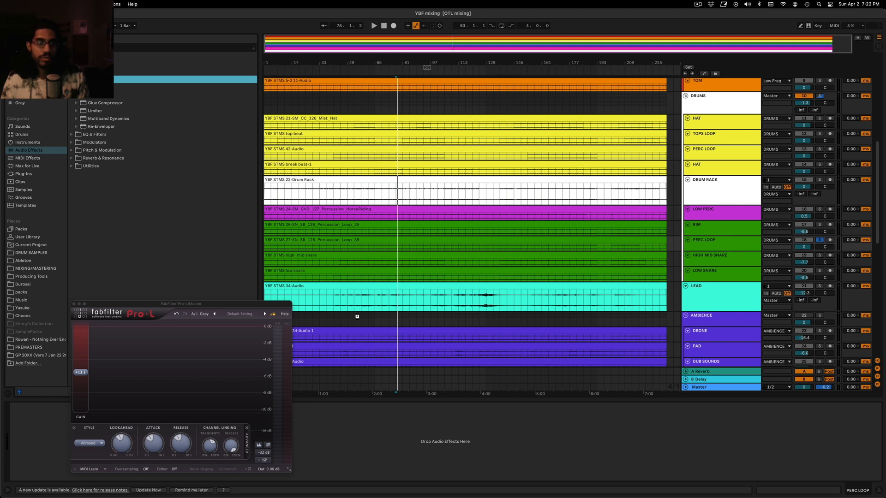
{"action": "key", "text": "space"}
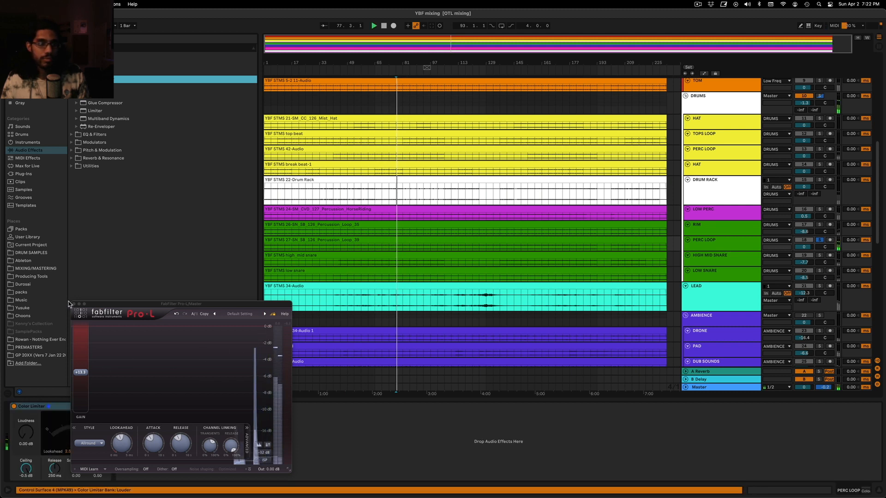
{"action": "left_click", "coordinate": [75, 304]}
{"action": "left_click_drag", "start_coordinate": [19, 471], "coordinate": [19, 496]}
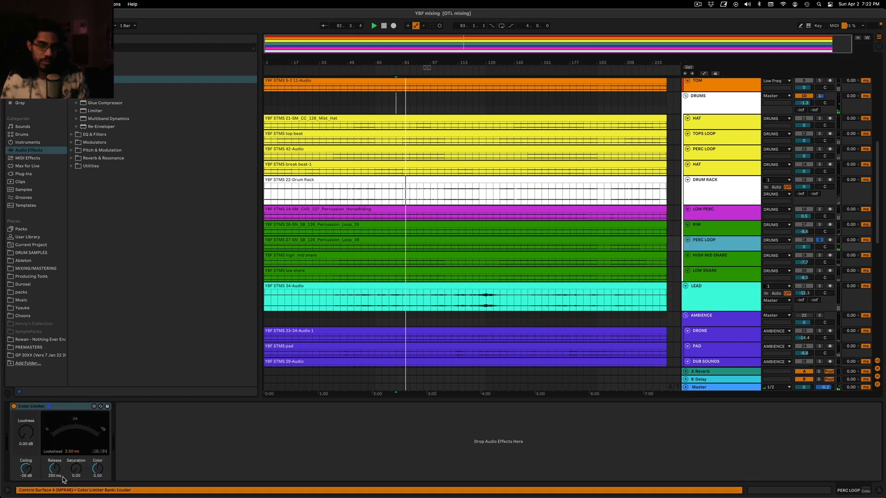
Unsolo PERC LOOP and play the full mix from bar 77 with only the Master track's FabFilter Pro-L window open
{"action": "left_click", "coordinate": [819, 240]}
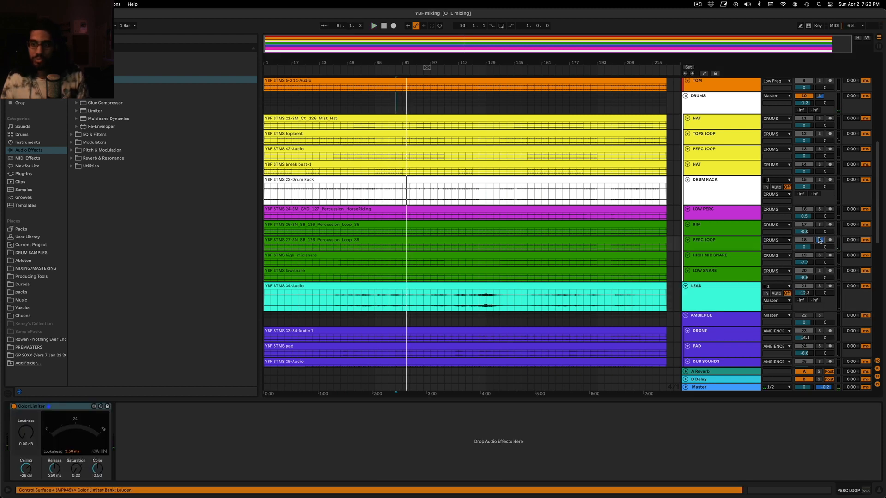
{"action": "key", "text": "space"}
{"action": "left_click", "coordinate": [708, 387]}
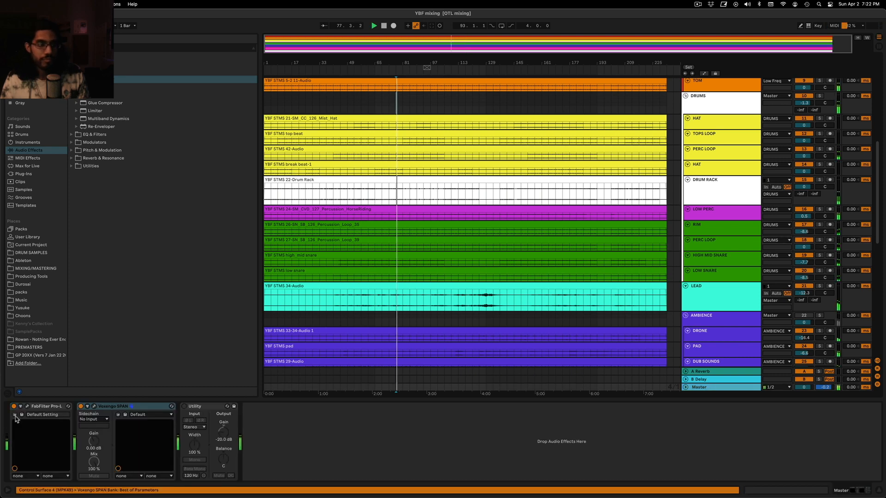
{"action": "left_click", "coordinate": [88, 407]}
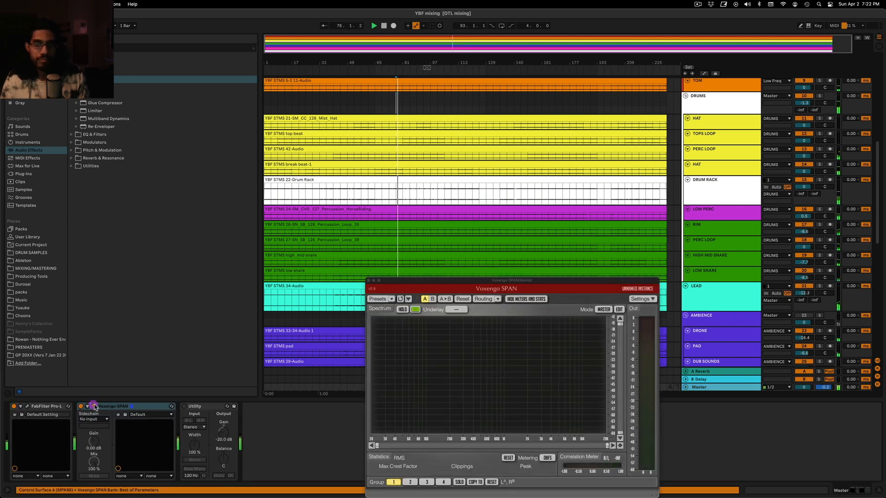
{"action": "left_click", "coordinate": [27, 406]}
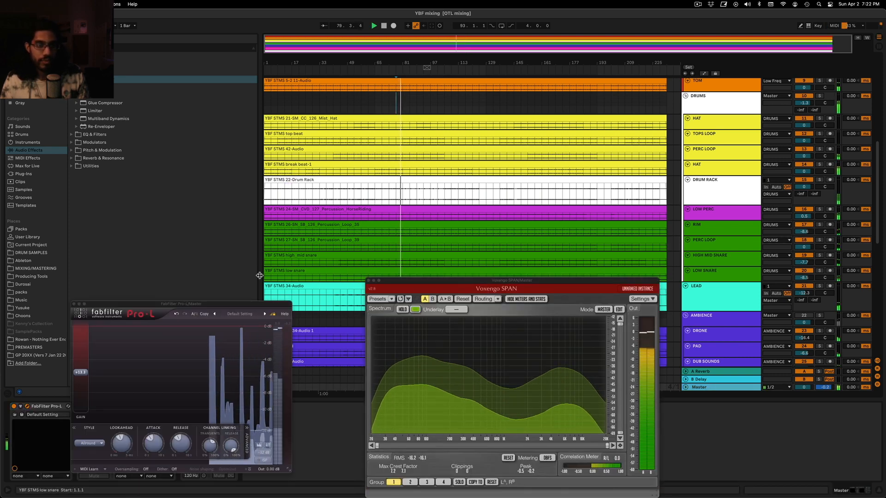
{"action": "left_click_drag", "start_coordinate": [247, 302], "coordinate": [260, 161]}
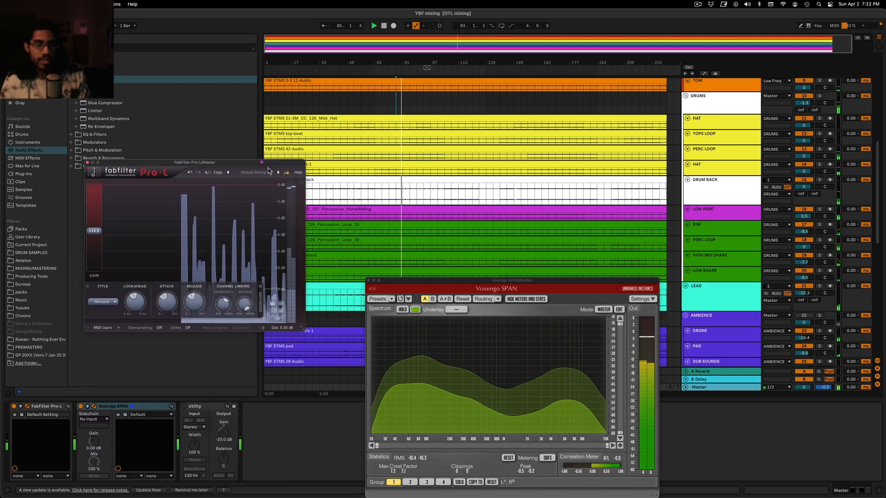
{"action": "left_click", "coordinate": [368, 280]}
Mute the HIGH MID SNARE and LOW SNARE tracks while the mix plays through the limiter
{"action": "left_click", "coordinate": [726, 259]}
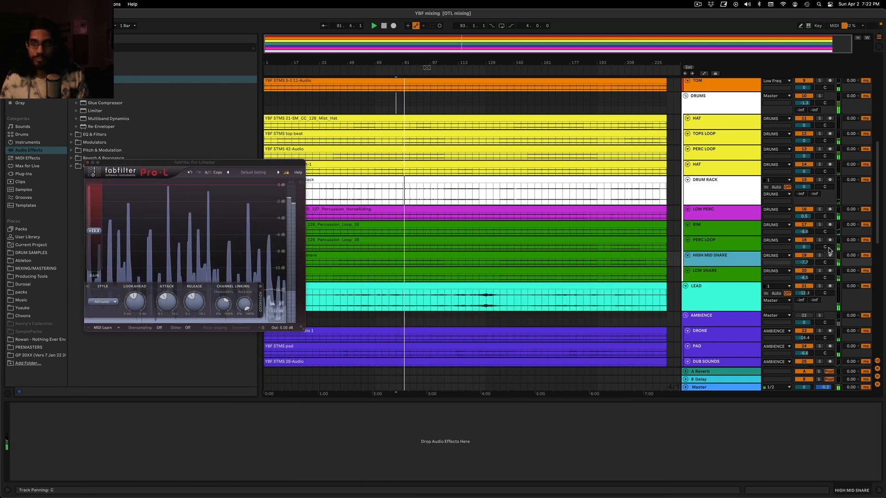
{"action": "left_click", "coordinate": [804, 255]}
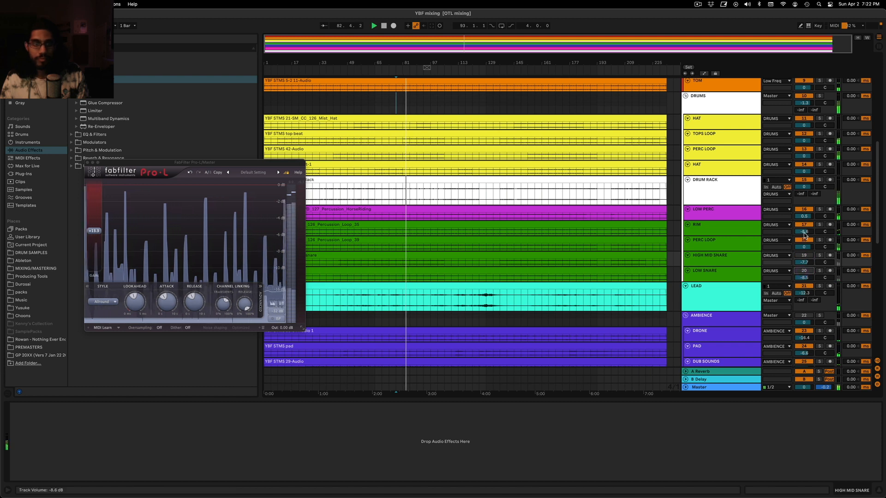
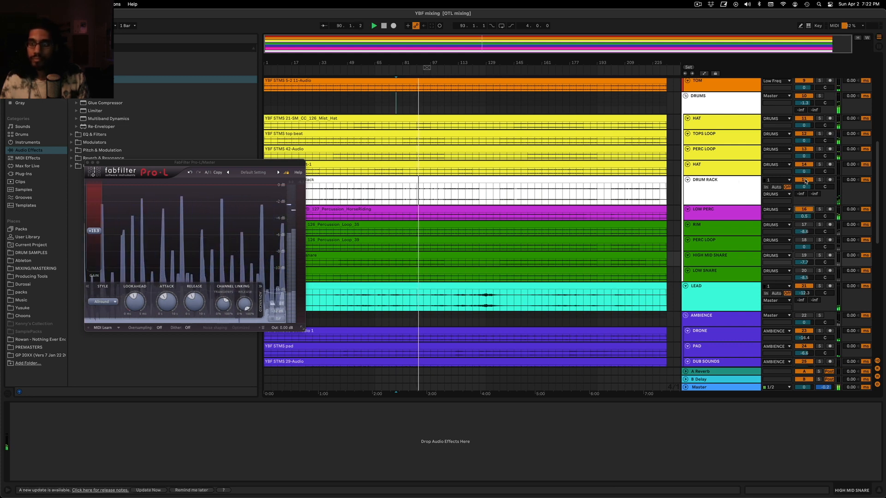
Play the mix from bar 77 and inspect the device chains of the first HAT track and the DRUMS group
{"action": "scroll", "coordinate": [803, 186], "scroll_direction": "down", "scroll_amount": 4}
{"action": "scroll", "coordinate": [798, 205], "scroll_direction": "up", "scroll_amount": 15}
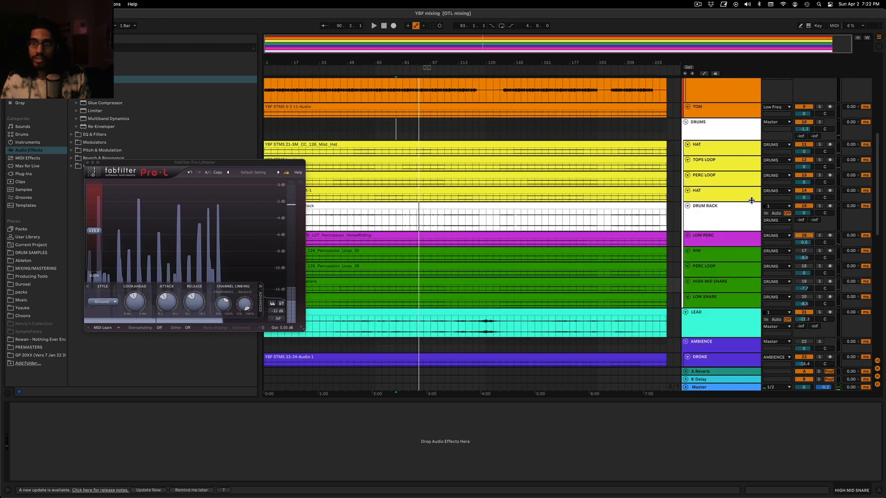
{"action": "scroll", "coordinate": [724, 200], "scroll_direction": "down", "scroll_amount": 6}
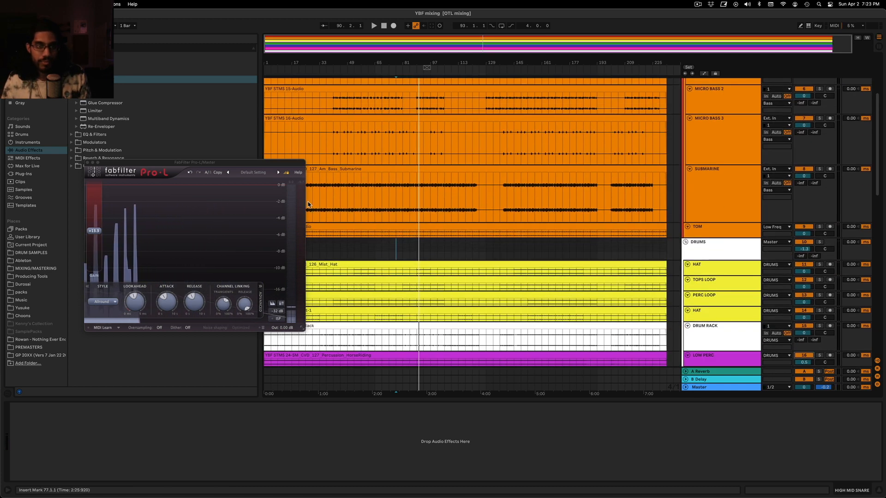
{"action": "scroll", "coordinate": [713, 327], "scroll_direction": "down", "scroll_amount": 2}
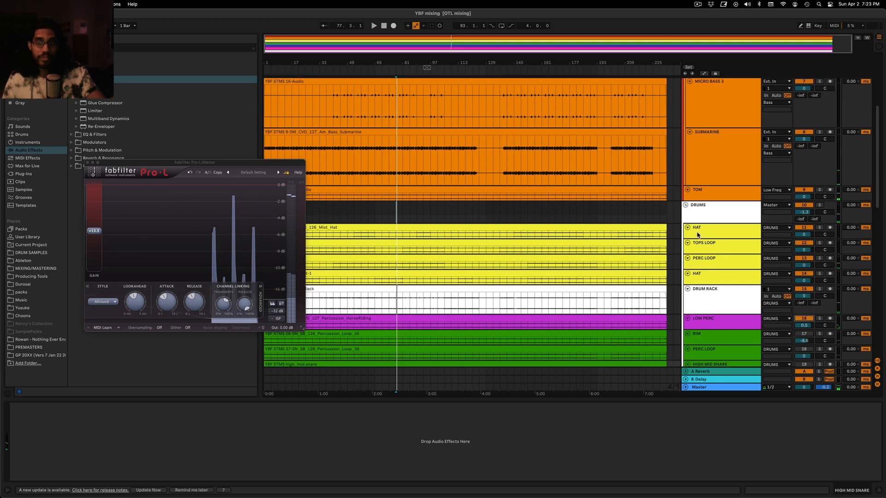
{"action": "left_click", "coordinate": [698, 231]}
{"action": "left_click", "coordinate": [707, 210]}
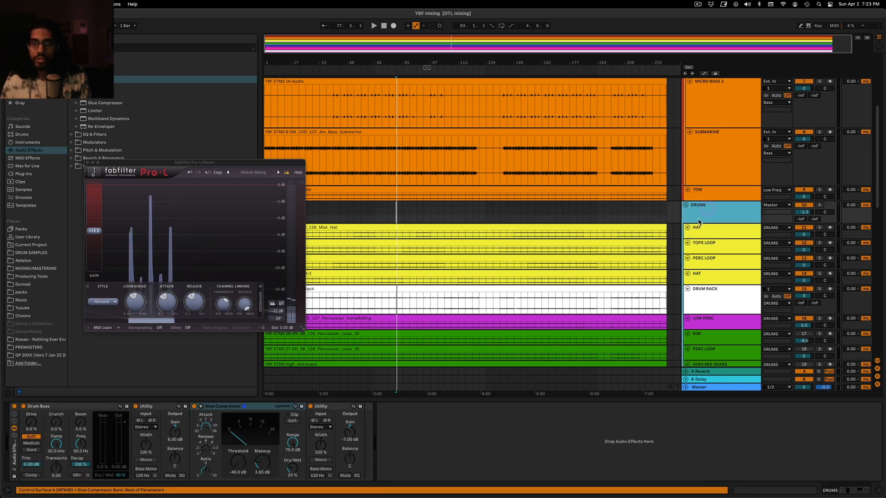
{"action": "left_click", "coordinate": [697, 230]}
{"action": "scroll", "coordinate": [762, 231], "scroll_direction": "down", "scroll_amount": 1}
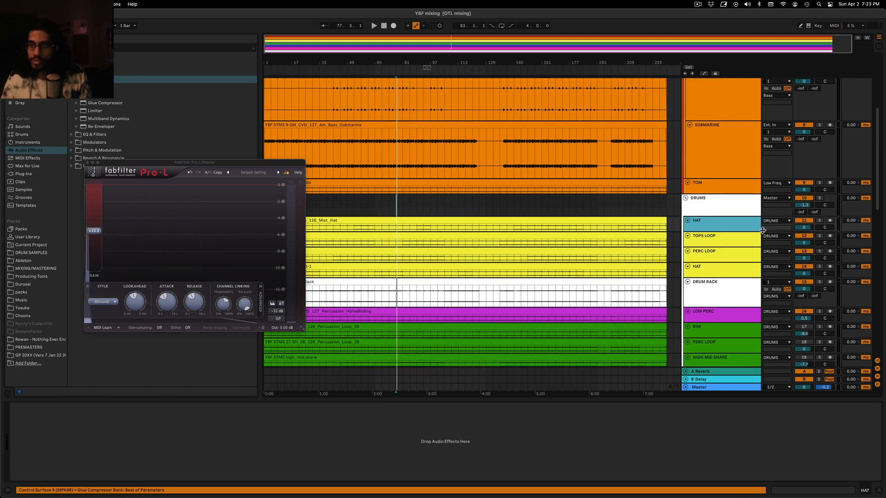
Solo the yellow PERC LOOP track and play it through the Master track's FabFilter Pro-L
{"action": "key", "text": "space"}
{"action": "left_click", "coordinate": [819, 251]}
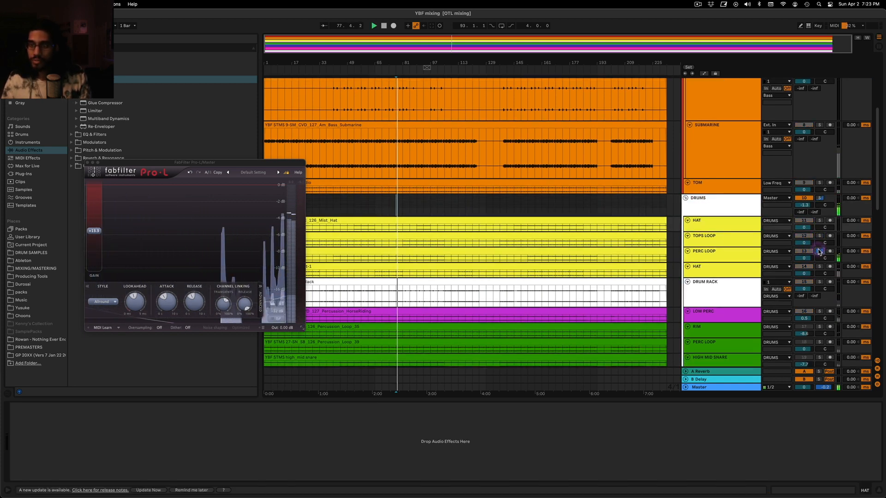
{"action": "left_click", "coordinate": [707, 253]}
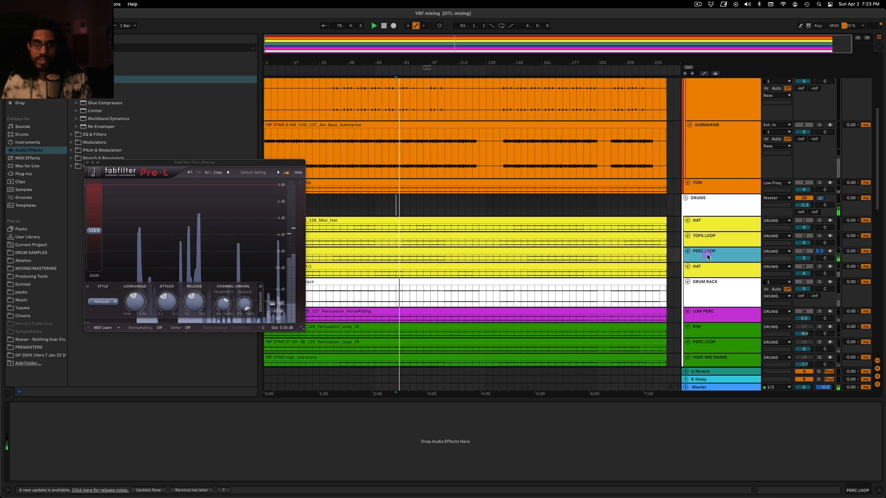
{"action": "scroll", "coordinate": [707, 257], "scroll_direction": "down", "scroll_amount": 5}
{"action": "key", "text": "space"}
{"action": "left_click", "coordinate": [698, 200]}
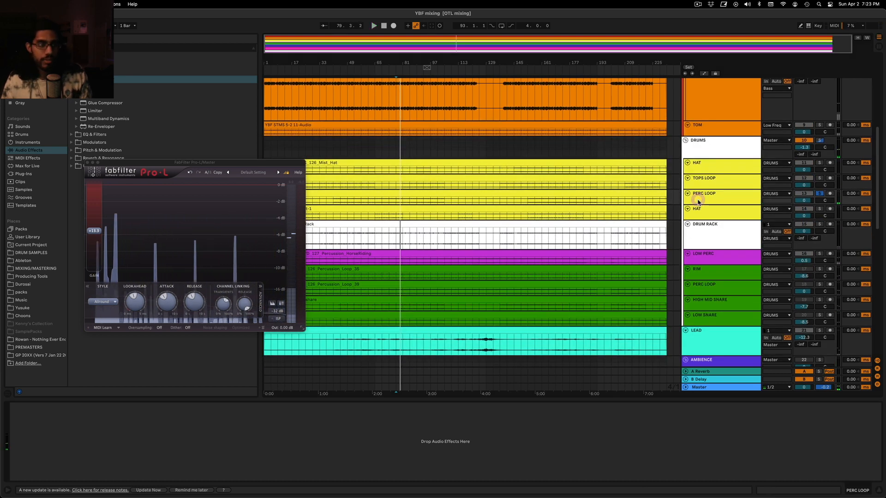
Move the FabFilter Pro-L window clear of the effects list and add an EQ Eight to the TOPS LOOP track
{"action": "left_click_drag", "start_coordinate": [132, 163], "coordinate": [133, 208]}
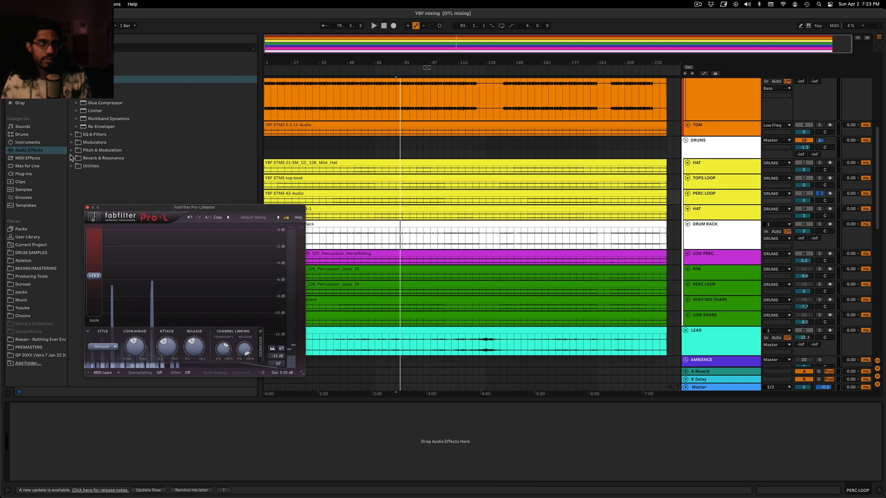
{"action": "left_click", "coordinate": [71, 135]}
{"action": "key", "text": "Down"}
{"action": "key", "text": "Down"}
{"action": "key", "text": "Down"}
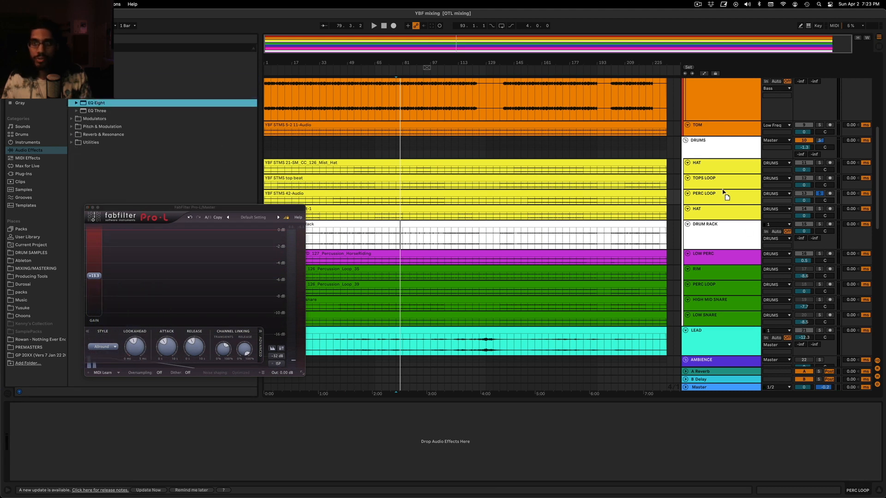
{"action": "left_click_drag", "start_coordinate": [723, 191], "coordinate": [723, 192]}
Move the EQ Eight from the TOPS LOOP track to the yellow PERC LOOP track
{"action": "left_click", "coordinate": [720, 185]}
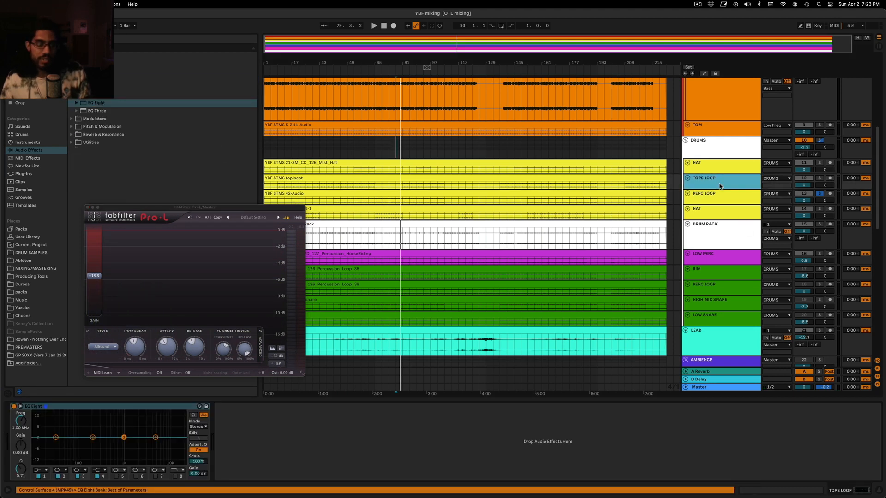
{"action": "left_click", "coordinate": [81, 410]}
{"action": "key", "text": "super+x"}
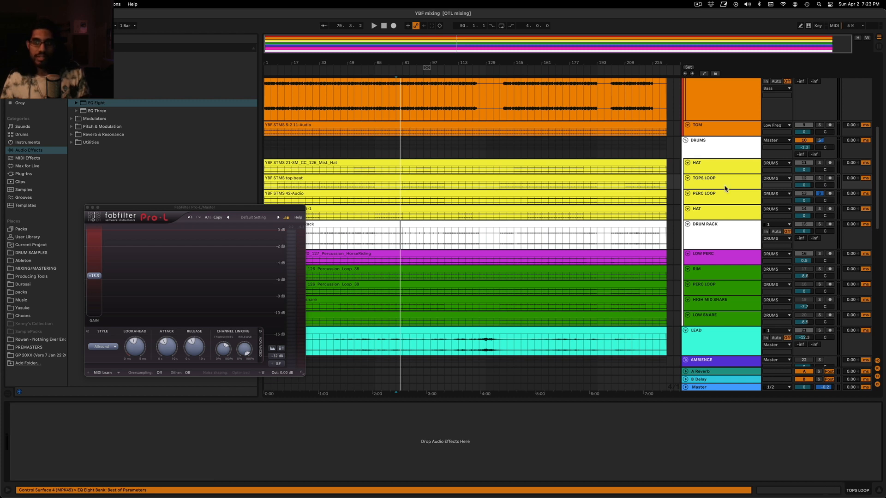
{"action": "left_click", "coordinate": [723, 201]}
{"action": "left_click", "coordinate": [104, 468]}
{"action": "key", "text": "super+v"}
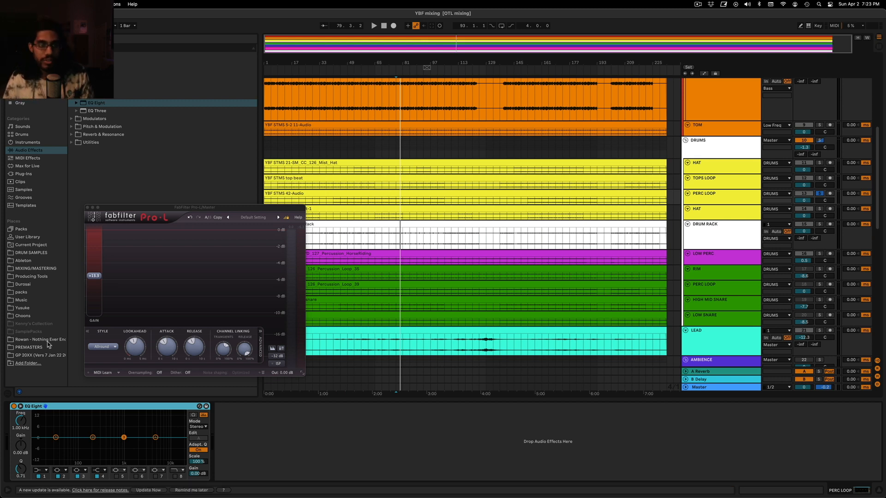
Cut PERC LOOP by 7.31 dB at 323 Hz with a Q of 1.79 in EQ Eight while the loop plays
{"action": "left_click_drag", "start_coordinate": [190, 210], "coordinate": [169, 157]}
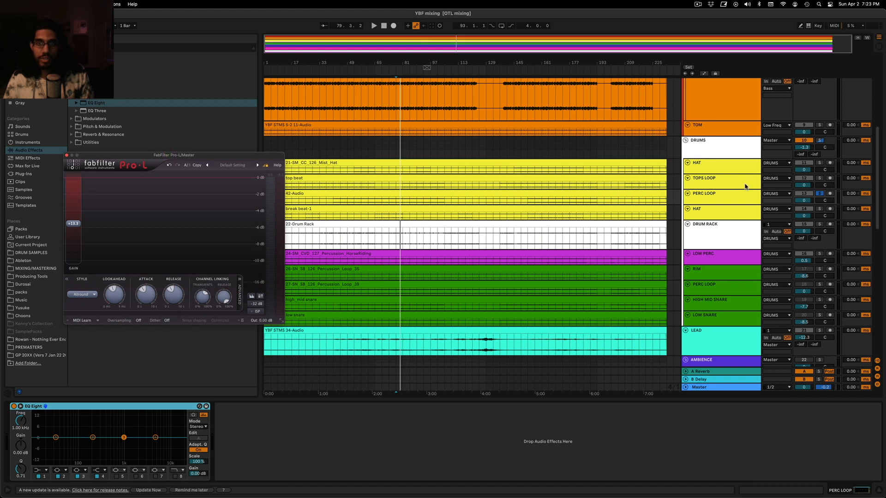
{"action": "key", "text": "space"}
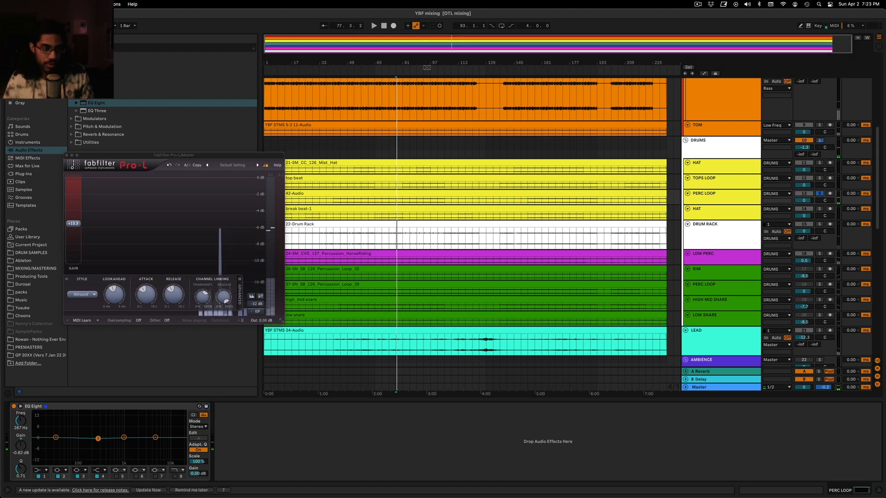
{"action": "left_click_drag", "start_coordinate": [98, 439], "coordinate": [100, 446]}
{"action": "left_click_drag", "start_coordinate": [21, 469], "coordinate": [21, 442]}
{"action": "key", "text": "space"}
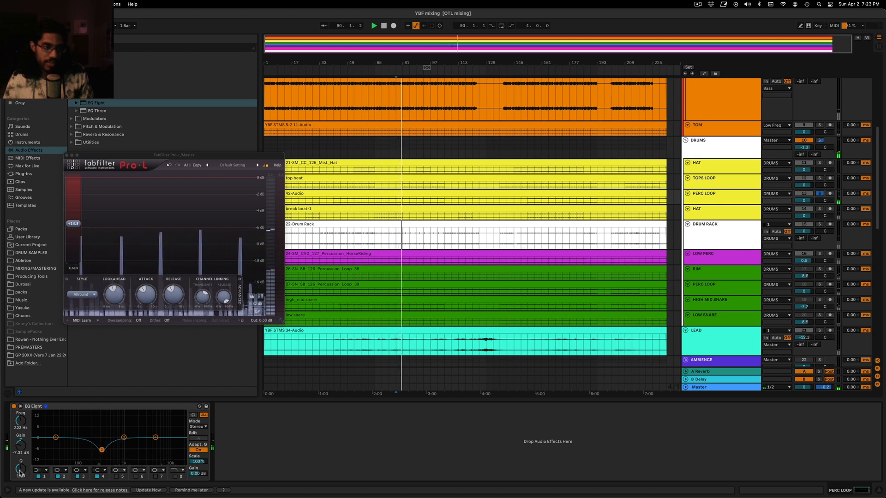
{"action": "left_click_drag", "start_coordinate": [19, 473], "coordinate": [20, 465]}
{"action": "key", "text": "space"}
Close FabFilter Pro-L and add a Color Limiter after PERC LOOP's EQ Eight with its ceiling at -26 dB
{"action": "left_click", "coordinate": [67, 155]}
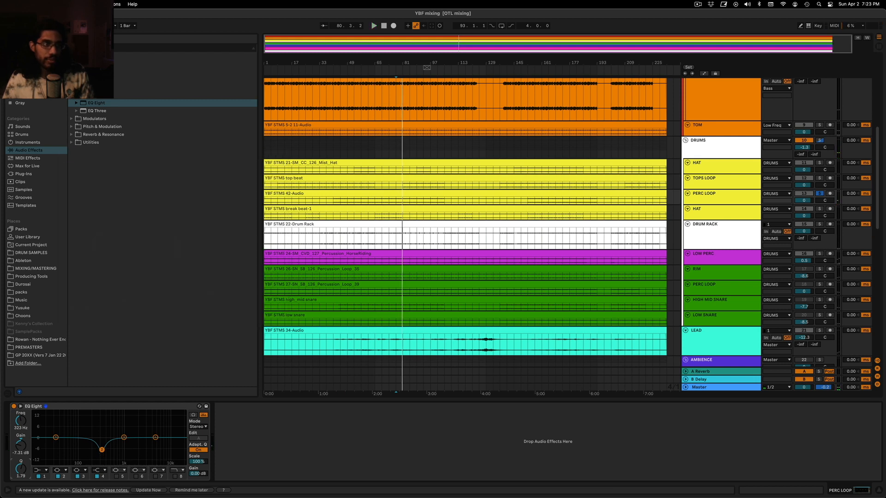
{"action": "left_click", "coordinate": [83, 72]}
{"action": "left_click_drag", "start_coordinate": [92, 80], "coordinate": [260, 463]}
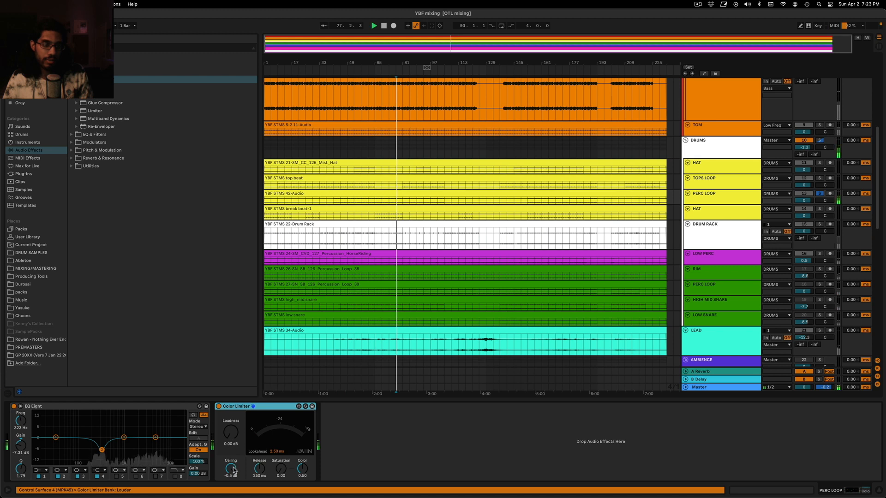
{"action": "left_click_drag", "start_coordinate": [234, 471], "coordinate": [234, 486]}
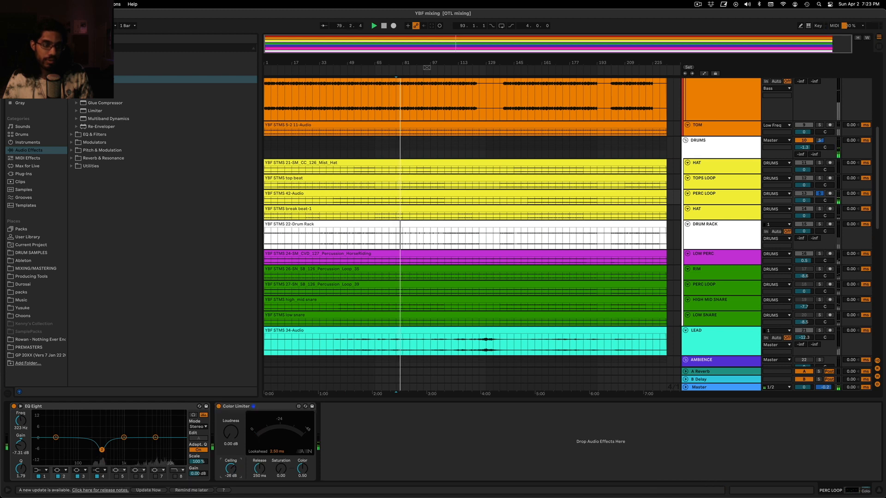
{"action": "mouse_move", "coordinate": [231, 468]}
{"action": "left_mouse_down"}
{"action": "mouse_move", "coordinate": [229, 448]}
{"action": "mouse_move", "coordinate": [230, 474]}
{"action": "left_mouse_up"}
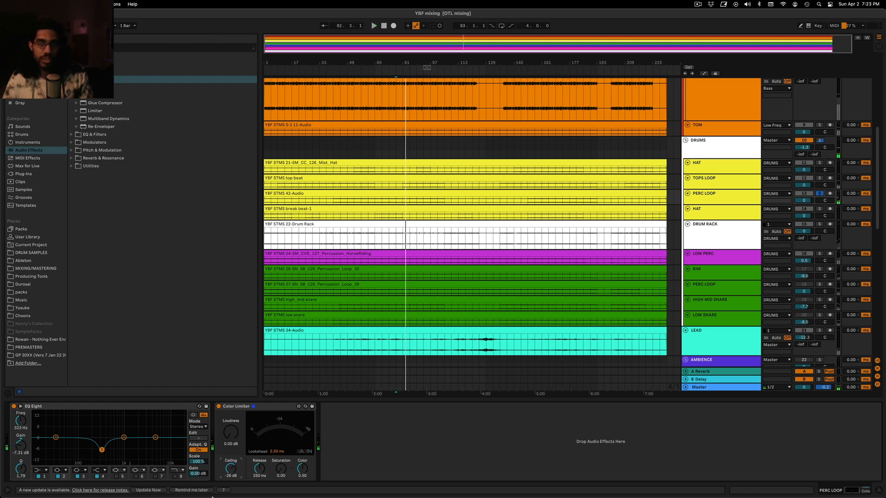
Unsolo the PERC LOOP track and play the full mix from bar 85
{"action": "left_click", "coordinate": [411, 142]}
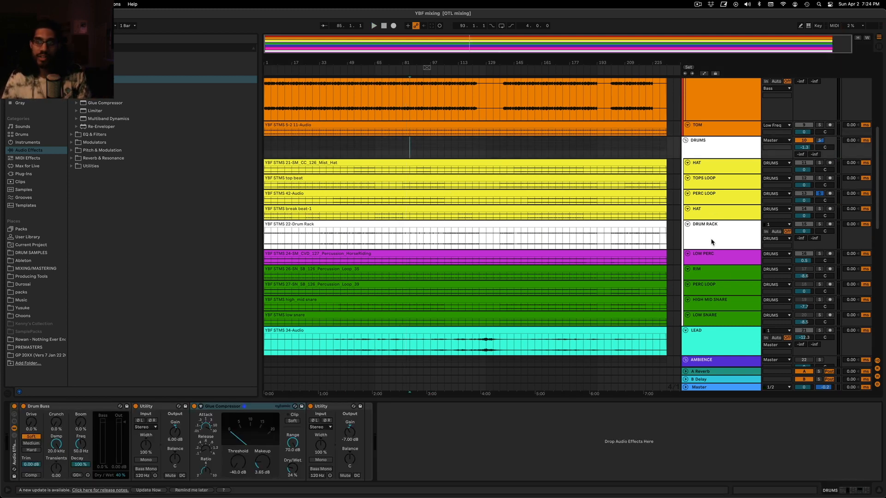
{"action": "left_click", "coordinate": [706, 197]}
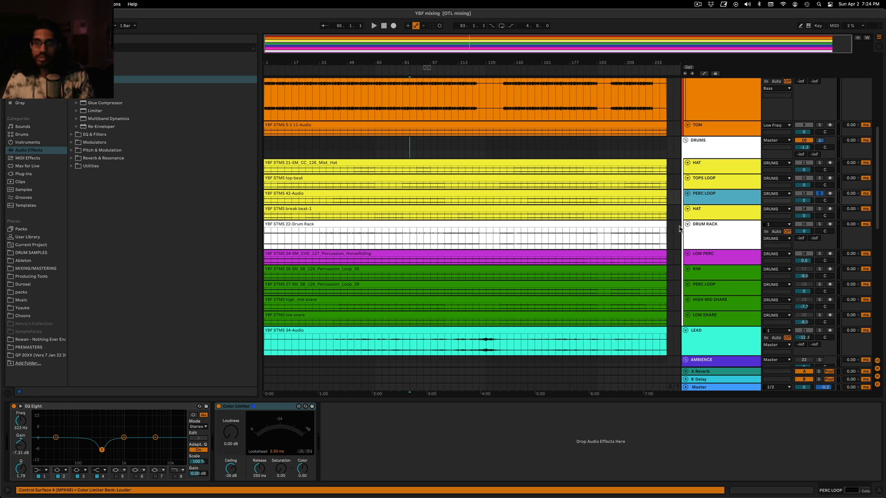
{"action": "left_click", "coordinate": [714, 171]}
{"action": "left_click", "coordinate": [820, 194]}
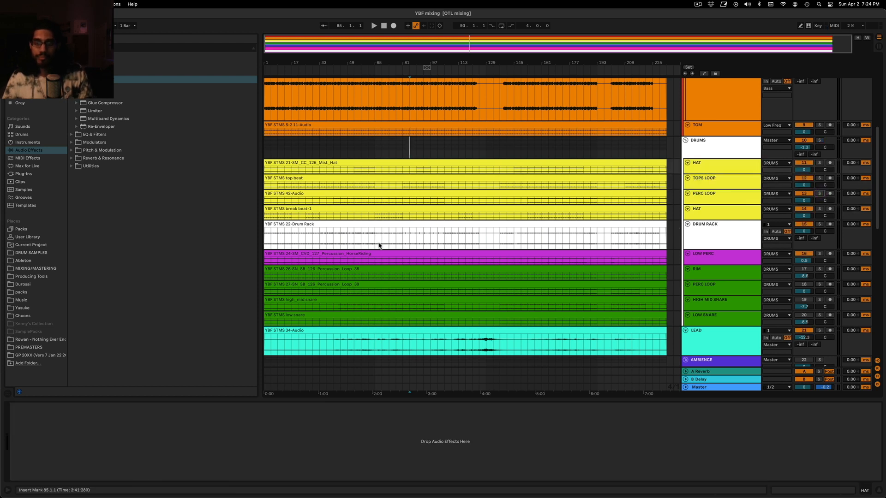
{"action": "key", "text": "space"}
Open FabFilter Pro-L on the Master track and raise its gain to +17.7 dB while the mix plays
{"action": "left_click", "coordinate": [733, 389]}
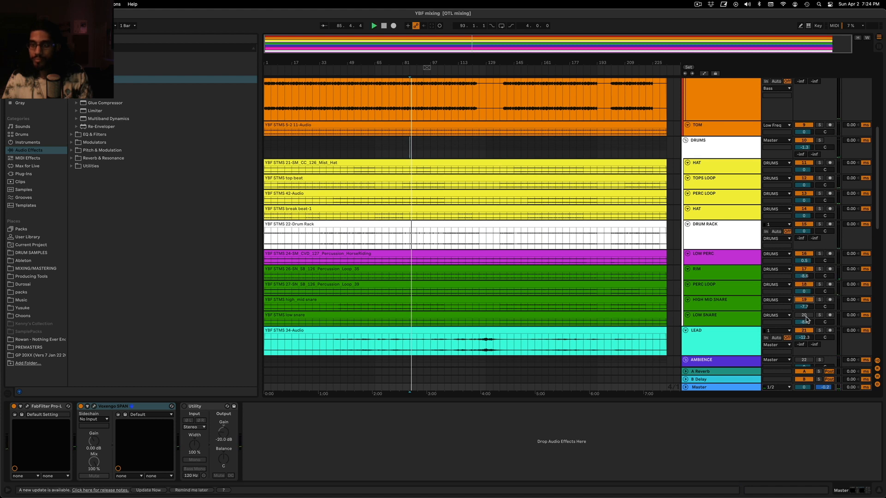
{"action": "key", "text": "space"}
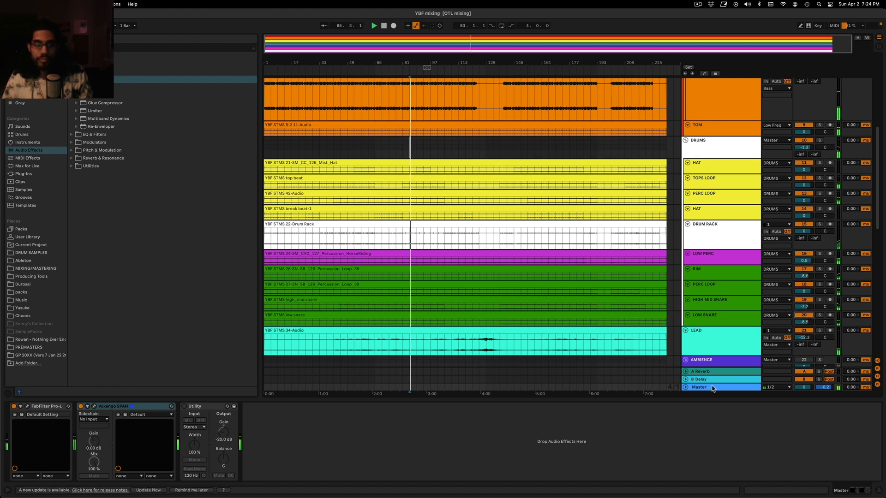
{"action": "left_click", "coordinate": [27, 407]}
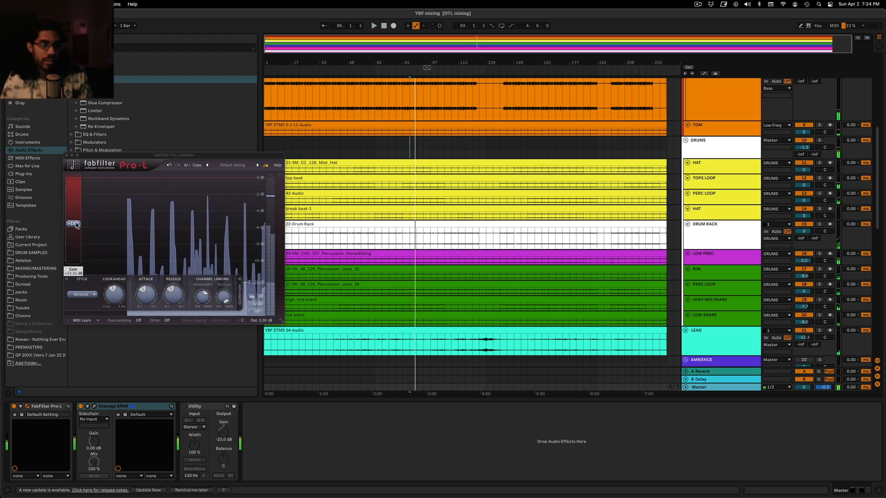
{"action": "left_click_drag", "start_coordinate": [79, 224], "coordinate": [86, 212]}
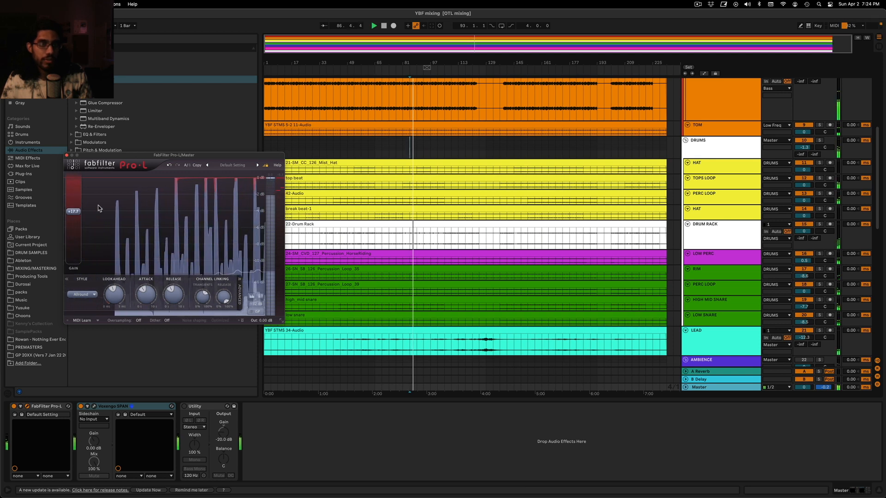
{"action": "left_click", "coordinate": [319, 148]}
{"action": "left_click_drag", "start_coordinate": [269, 154], "coordinate": [329, 160]}
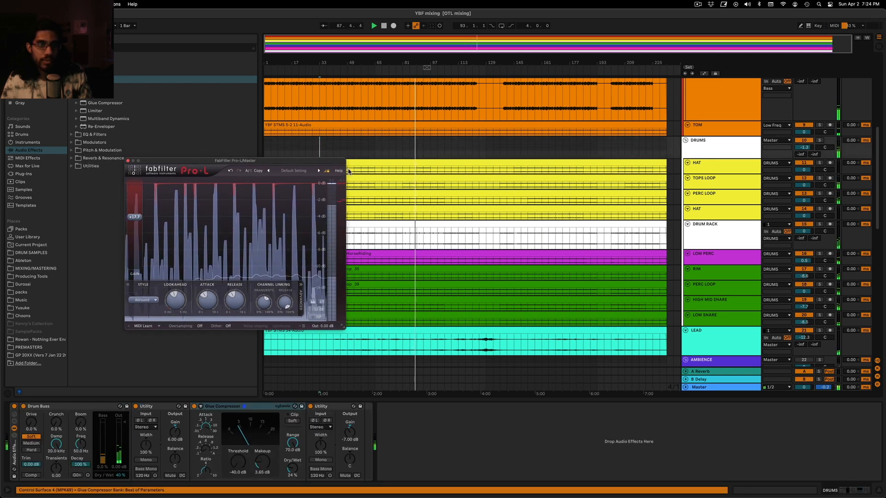
{"action": "left_click", "coordinate": [416, 148]}
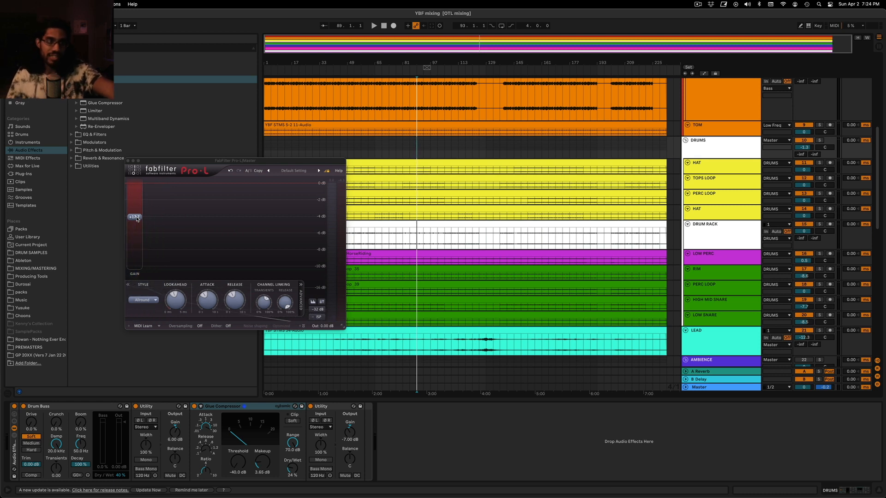
Lower the Pro-L gain to +14.7 dB, play the mix from bar 93 and bring the gain up to +16.6 dB
{"action": "left_click_drag", "start_coordinate": [137, 219], "coordinate": [139, 225]}
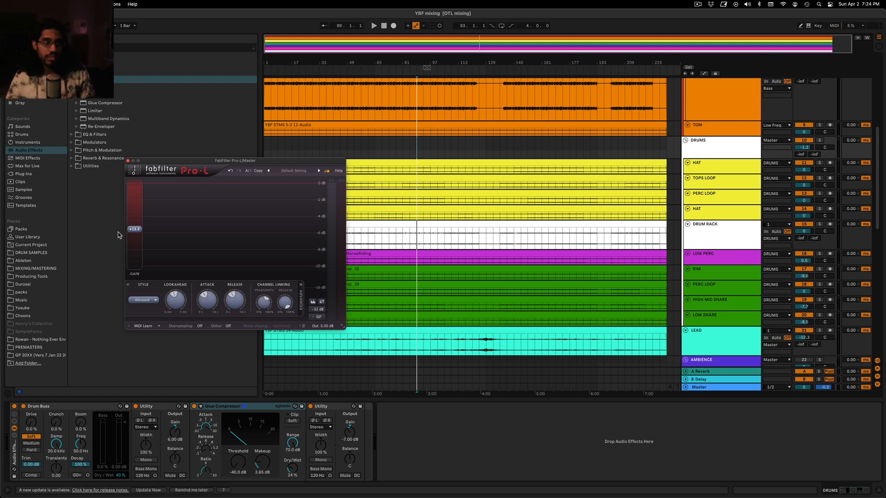
{"action": "left_click", "coordinate": [424, 146]}
{"action": "key", "text": "space"}
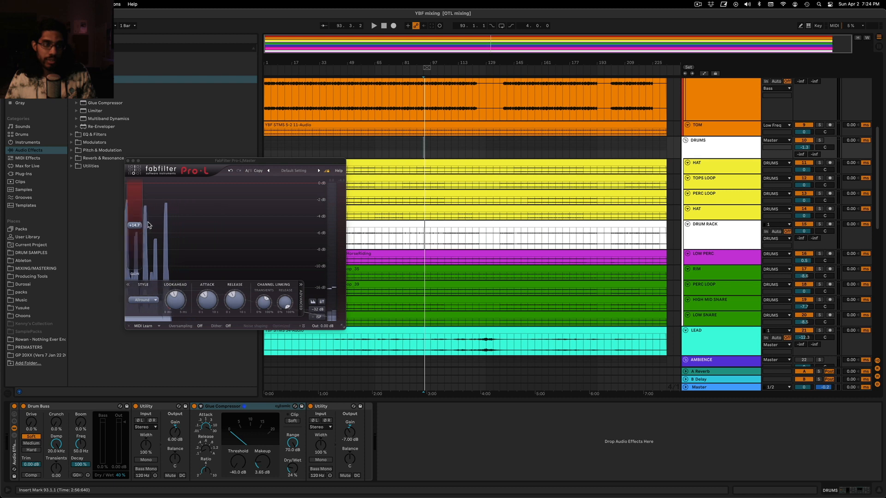
{"action": "left_click_drag", "start_coordinate": [135, 225], "coordinate": [147, 221]}
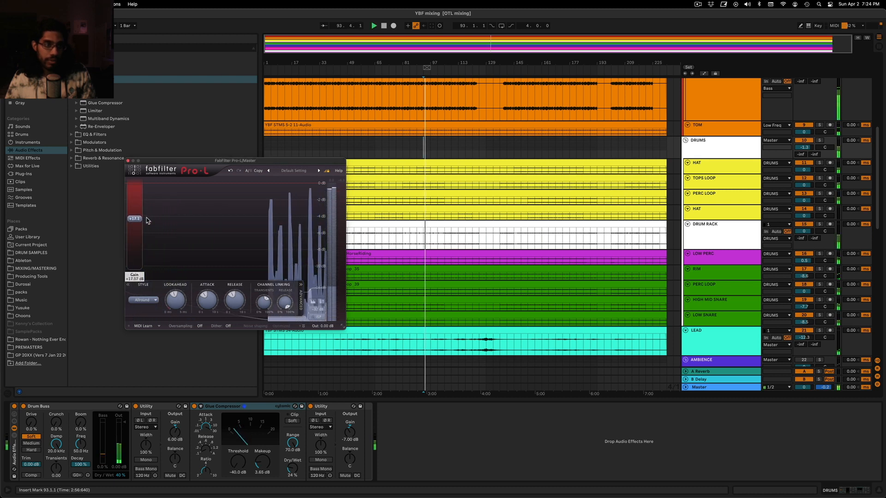
Close the Master track's plug-in windows and save the set
{"action": "left_click", "coordinate": [438, 146]}
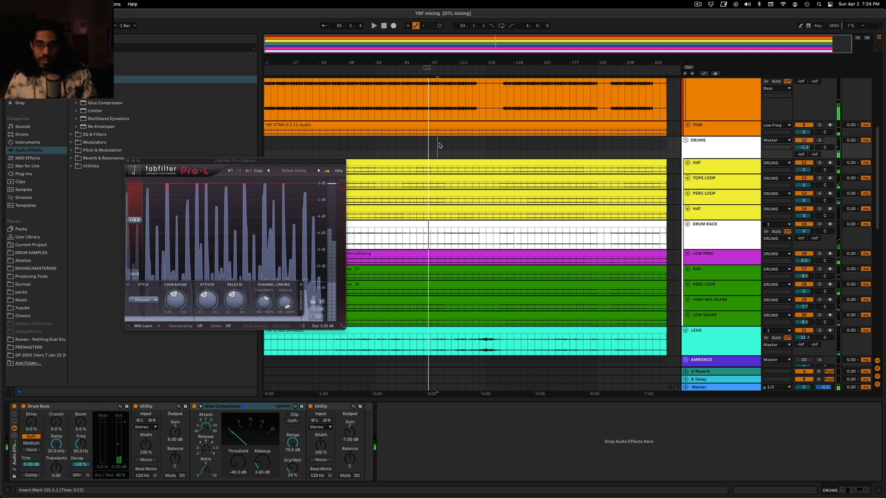
{"action": "left_click", "coordinate": [729, 381]}
{"action": "left_click", "coordinate": [729, 387]}
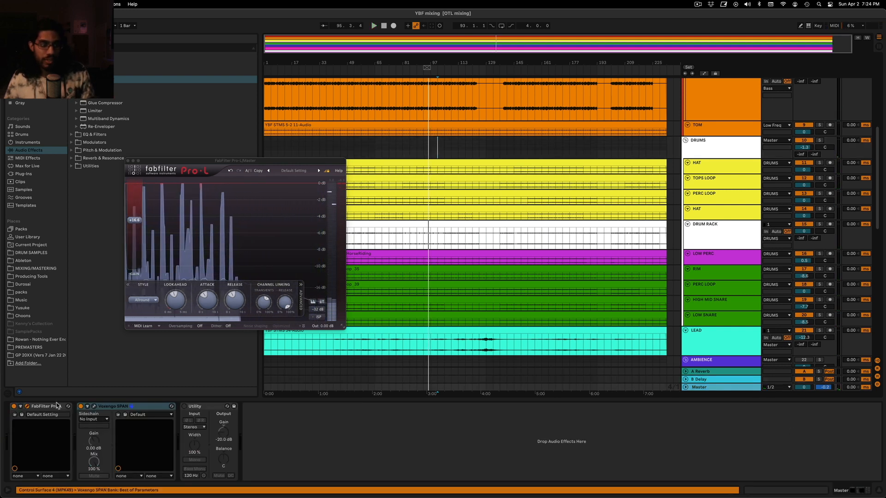
{"action": "left_click", "coordinate": [94, 406]}
{"action": "key", "text": "ctrl+s"}
{"action": "left_click", "coordinate": [446, 149]}
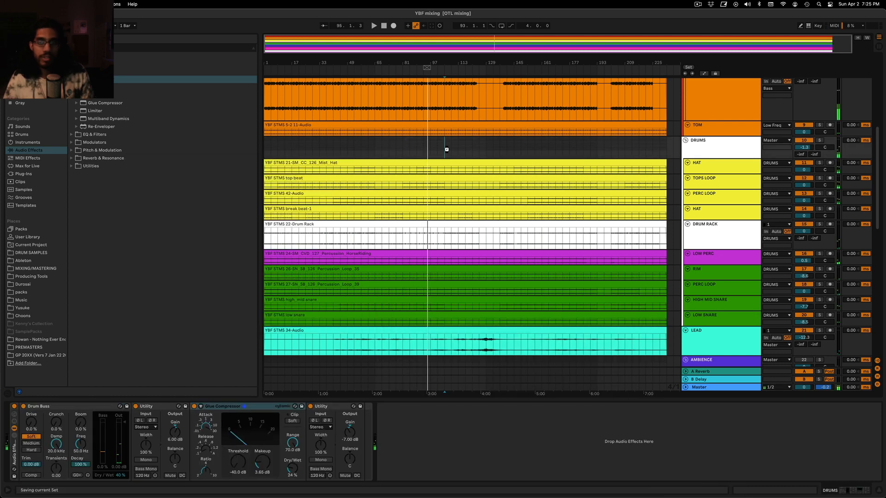
Reactivate the AMBIENCE group and play the full mix from bar 109
{"action": "scroll", "coordinate": [473, 172], "scroll_direction": "down", "scroll_amount": 10}
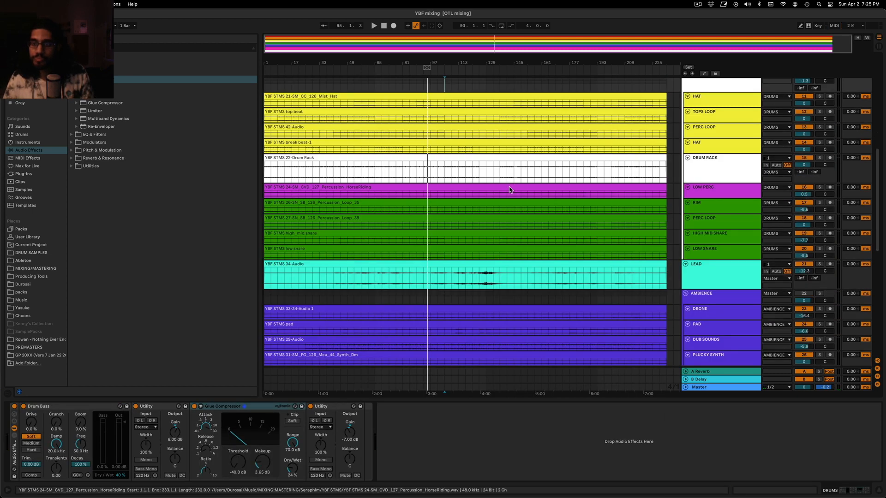
{"action": "scroll", "coordinate": [501, 188], "scroll_direction": "down", "scroll_amount": 2}
{"action": "scroll", "coordinate": [554, 173], "scroll_direction": "up", "scroll_amount": 6}
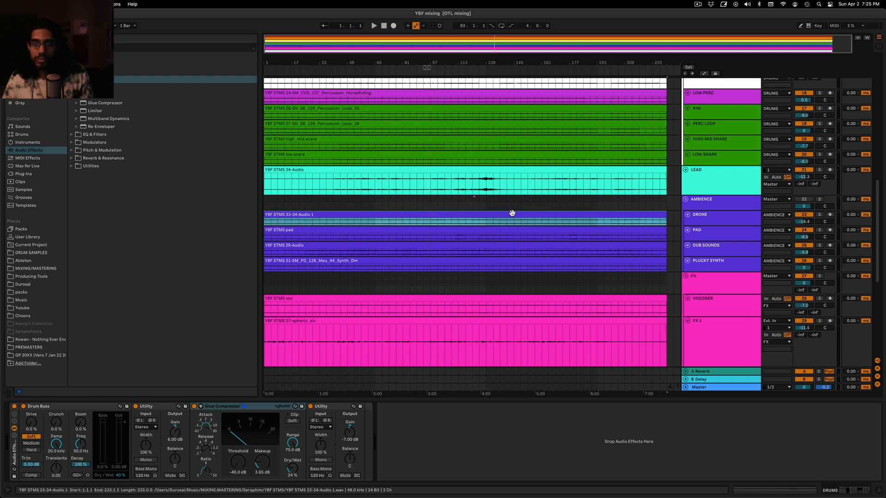
{"action": "left_click", "coordinate": [450, 207]}
{"action": "scroll", "coordinate": [462, 203], "scroll_direction": "up", "scroll_amount": 5}
{"action": "scroll", "coordinate": [465, 202], "scroll_direction": "down", "scroll_amount": 5}
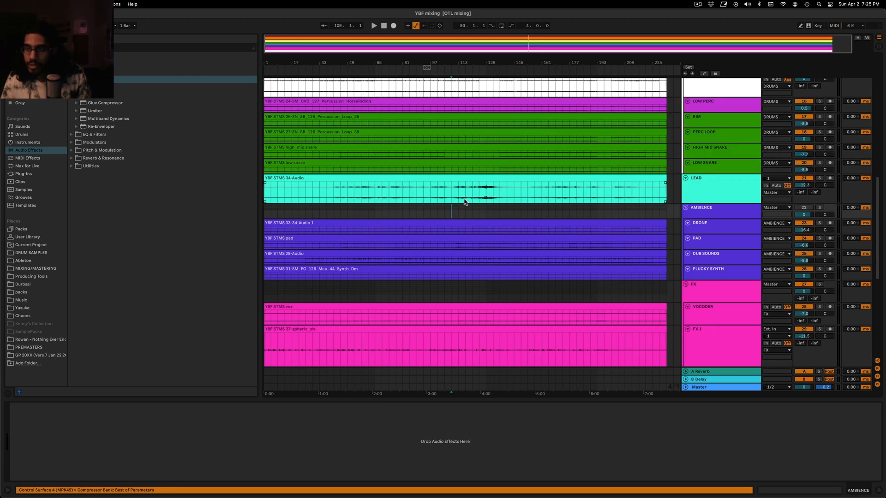
{"action": "left_click", "coordinate": [728, 212]}
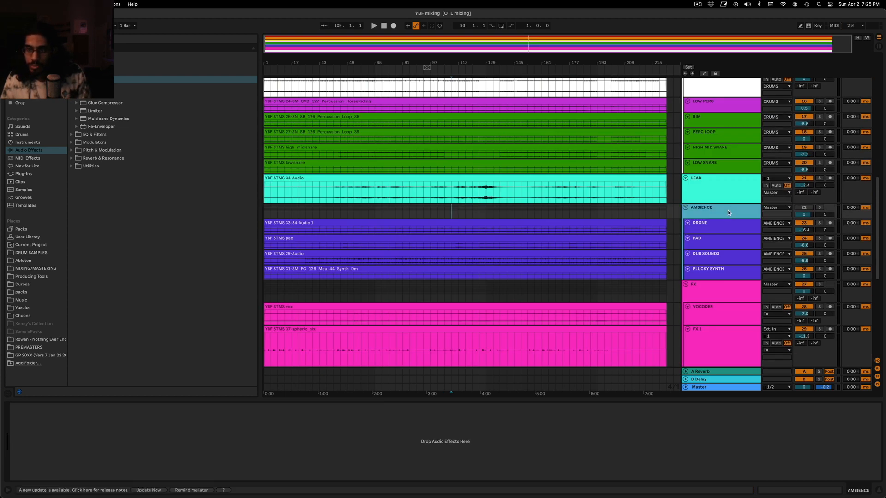
{"action": "left_click", "coordinate": [808, 208]}
{"action": "key", "text": "space"}
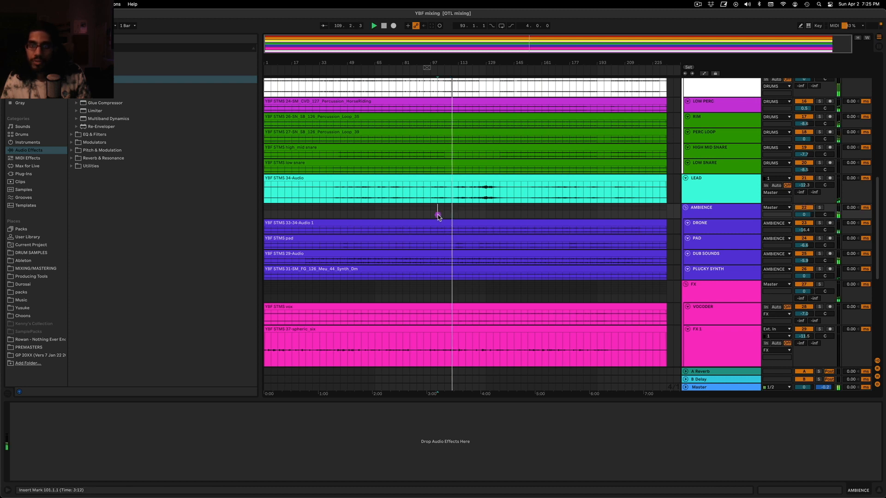
Play the mix from bar 69 and lower the AMBIENCE group's volume to -7.0 dB
{"action": "left_click", "coordinate": [388, 208]}
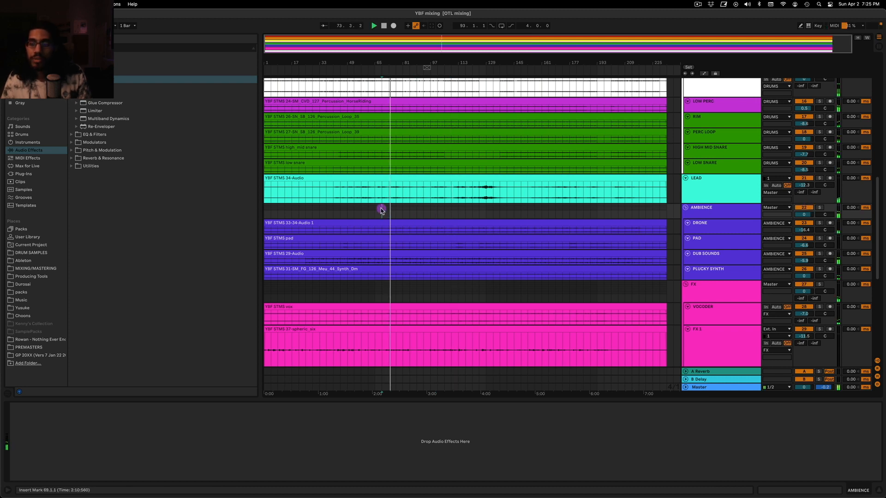
{"action": "left_click", "coordinate": [819, 207]}
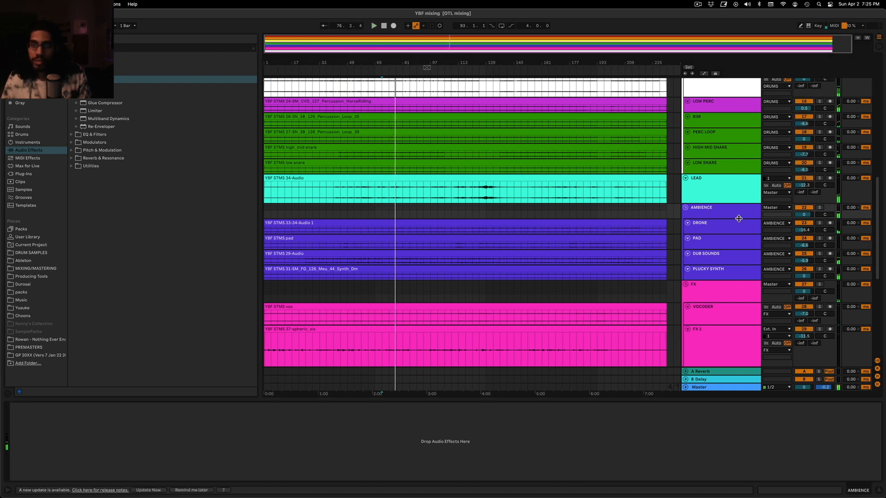
{"action": "key", "text": "space"}
{"action": "left_click_drag", "start_coordinate": [805, 219], "coordinate": [805, 226]}
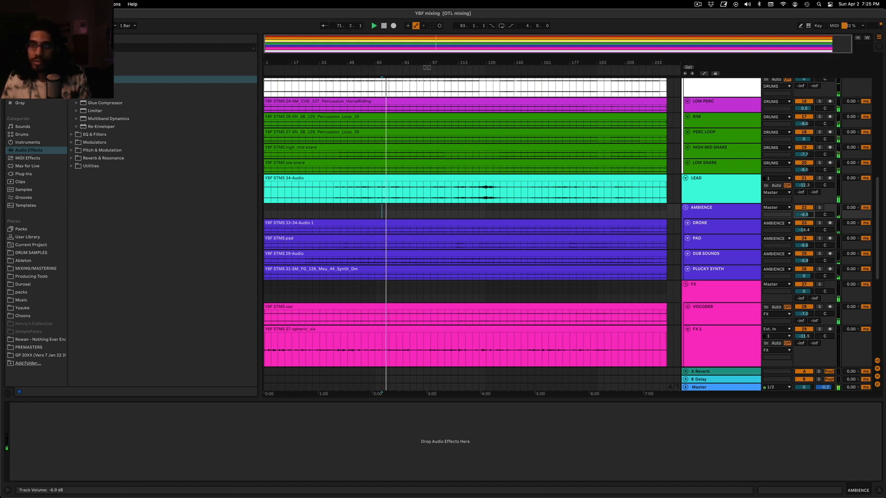
Solo the AMBIENCE group and play it on its own from bar 69
{"action": "left_click", "coordinate": [823, 208]}
{"action": "left_click", "coordinate": [747, 217]}
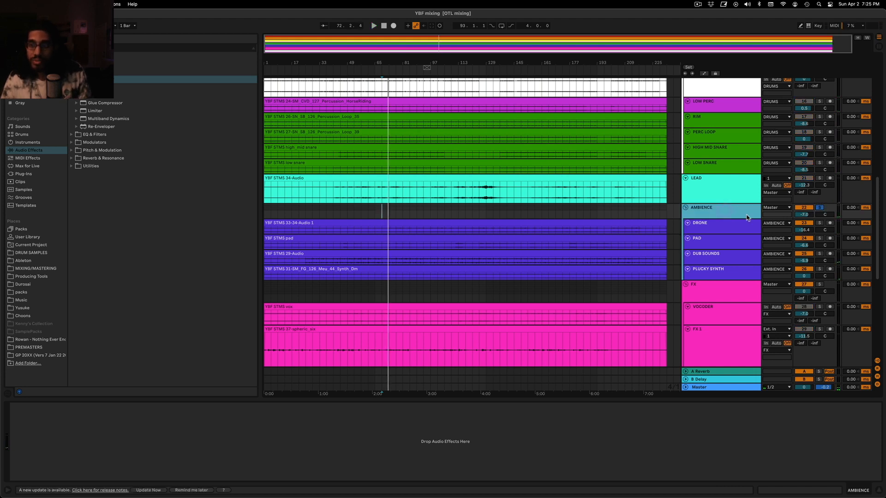
{"action": "key", "text": "space"}
Unsolo the AMBIENCE group and set its volume to -6.8 dB while the full mix plays
{"action": "left_click", "coordinate": [818, 208]}
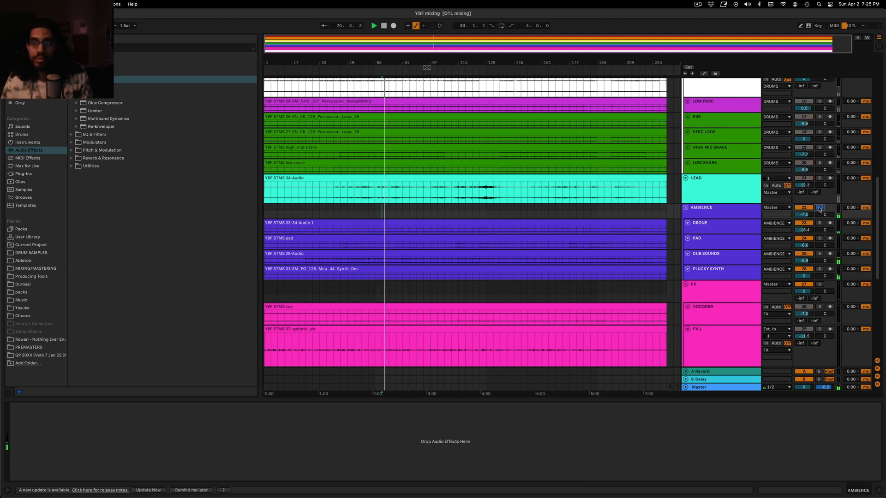
{"action": "left_click", "coordinate": [818, 208]}
{"action": "left_click_drag", "start_coordinate": [804, 214], "coordinate": [804, 216]}
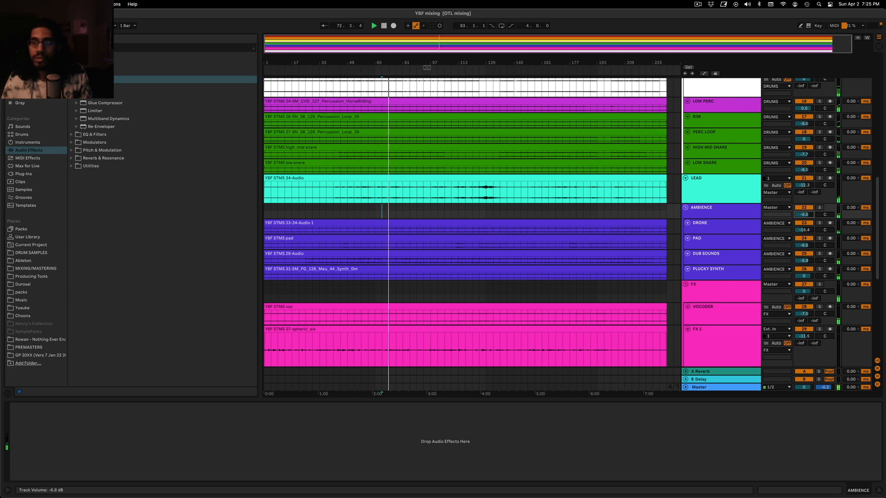
{"action": "left_click_drag", "start_coordinate": [804, 215], "coordinate": [804, 215]}
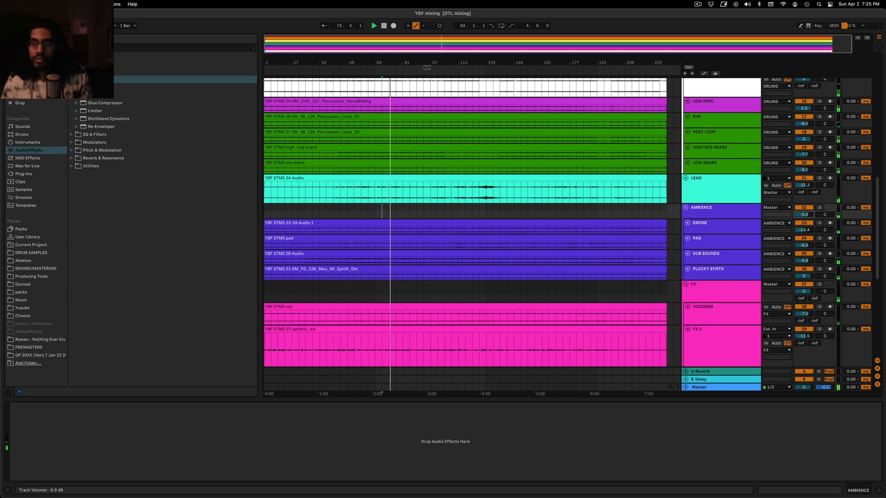
Hide the device and info views and narrow the browser to give the arrangement more room
{"action": "left_click", "coordinate": [876, 491]}
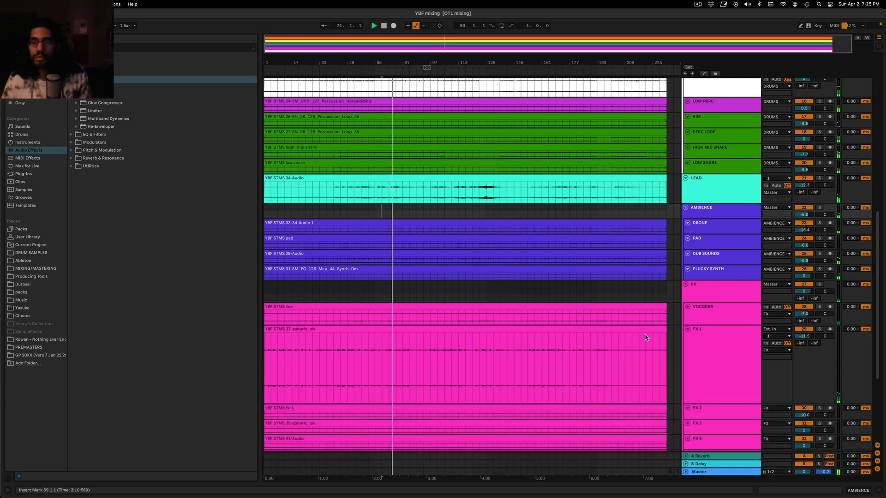
{"action": "scroll", "coordinate": [644, 337], "scroll_direction": "down", "scroll_amount": 5}
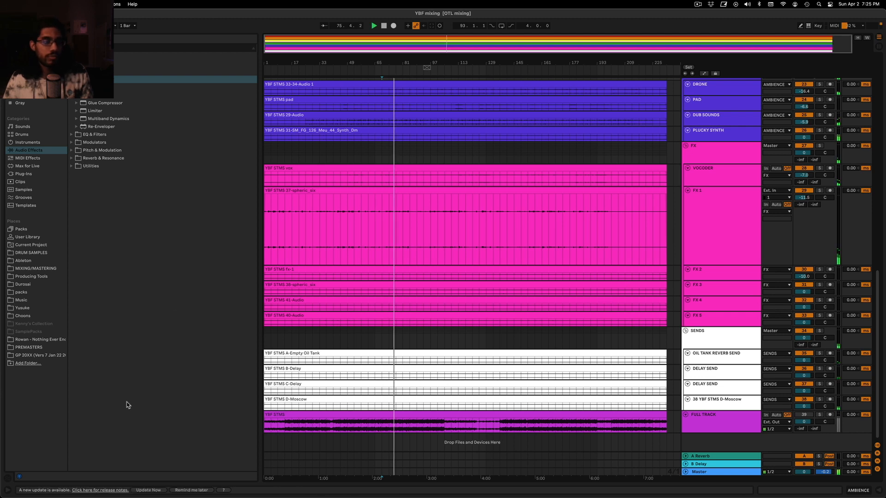
{"action": "left_click", "coordinate": [7, 491]}
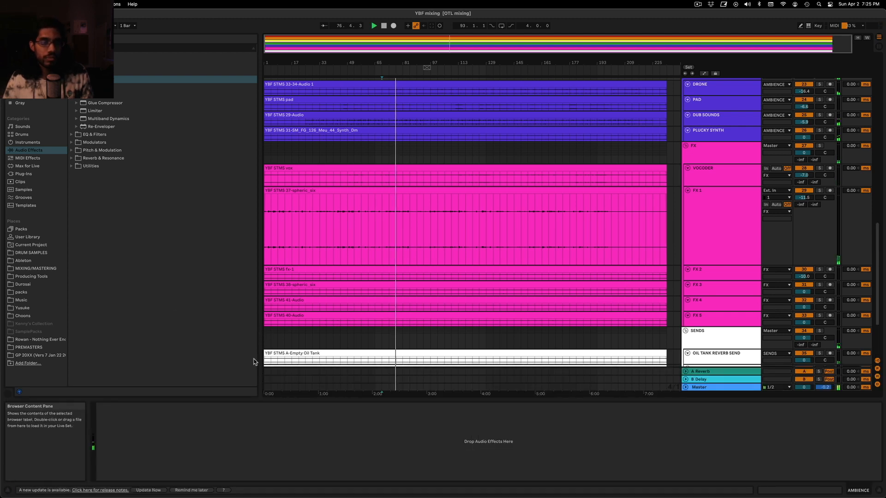
{"action": "left_click_drag", "start_coordinate": [308, 400], "coordinate": [416, 441]}
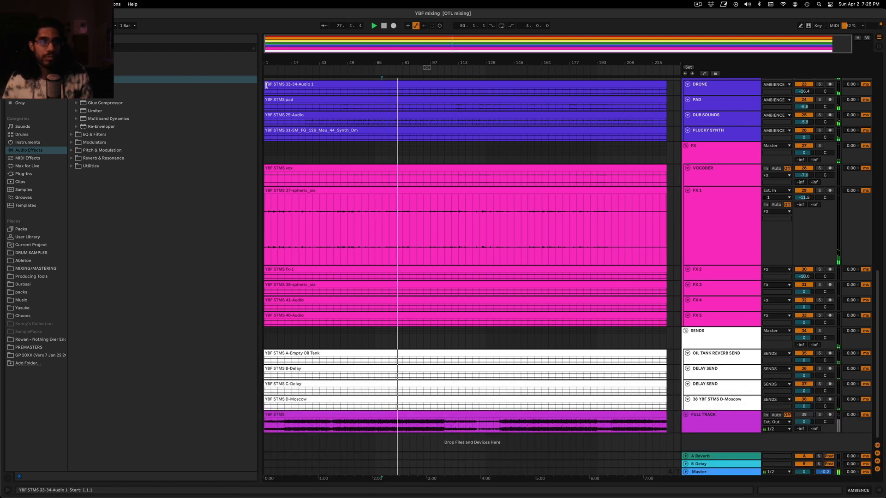
{"action": "left_click_drag", "start_coordinate": [259, 87], "coordinate": [158, 87]}
{"action": "scroll", "coordinate": [267, 115], "scroll_direction": "up", "scroll_amount": 15}
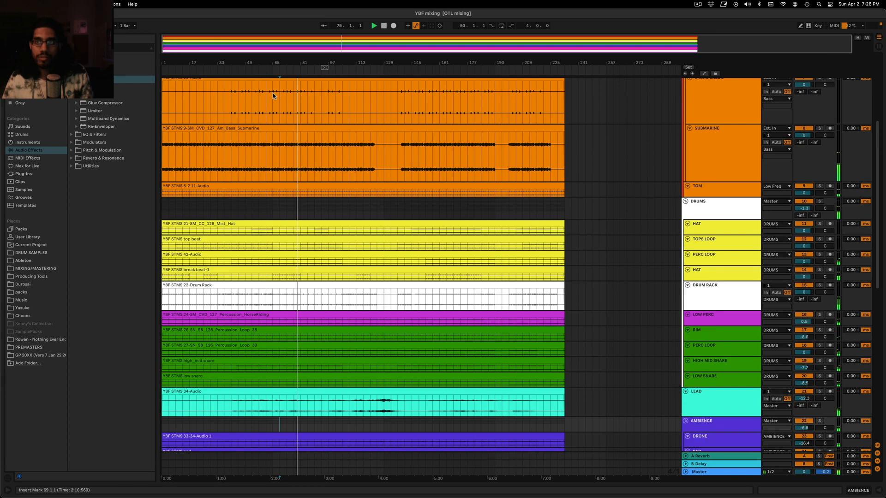
{"action": "scroll", "coordinate": [449, 139], "scroll_direction": "up", "scroll_amount": 5}
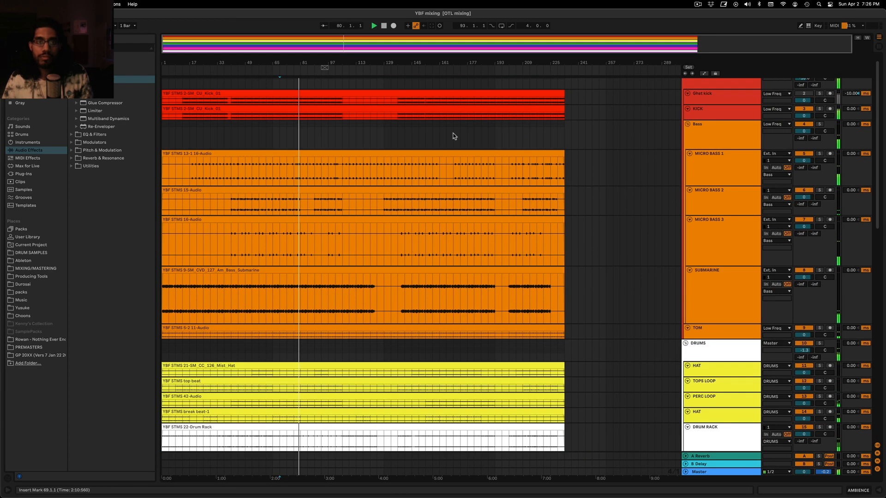
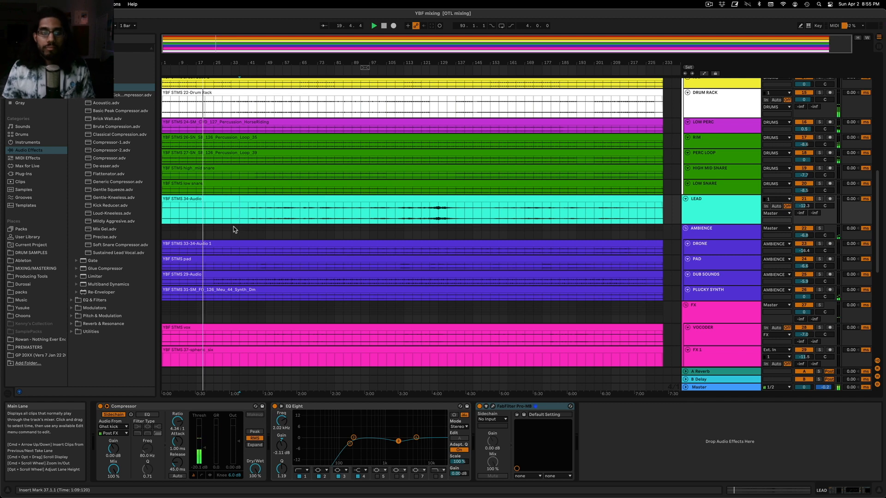
Audition the mix from successive points in the arrangement, including bars 41, 81 and 109
{"action": "left_click_drag", "start_coordinate": [239, 211], "coordinate": [246, 216]}
{"action": "left_click", "coordinate": [246, 215]}
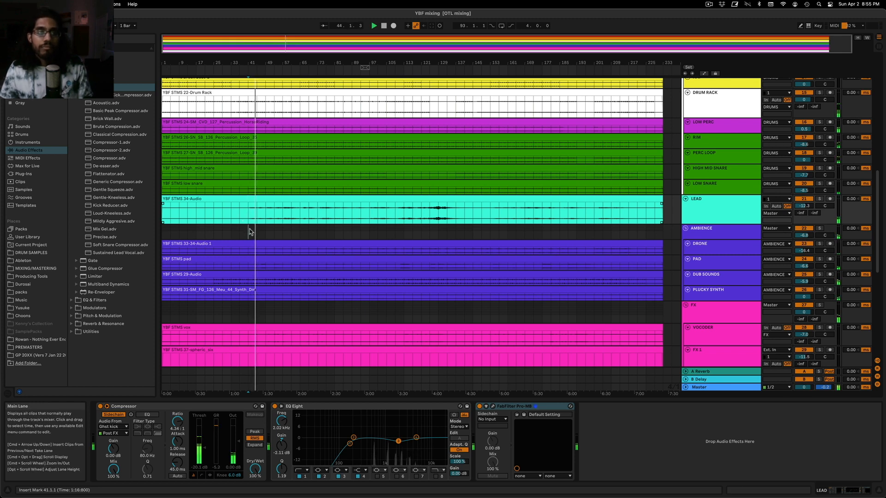
{"action": "left_click", "coordinate": [253, 231]}
{"action": "left_click", "coordinate": [302, 226]}
{"action": "left_click", "coordinate": [343, 234]}
{"action": "left_click", "coordinate": [334, 235]}
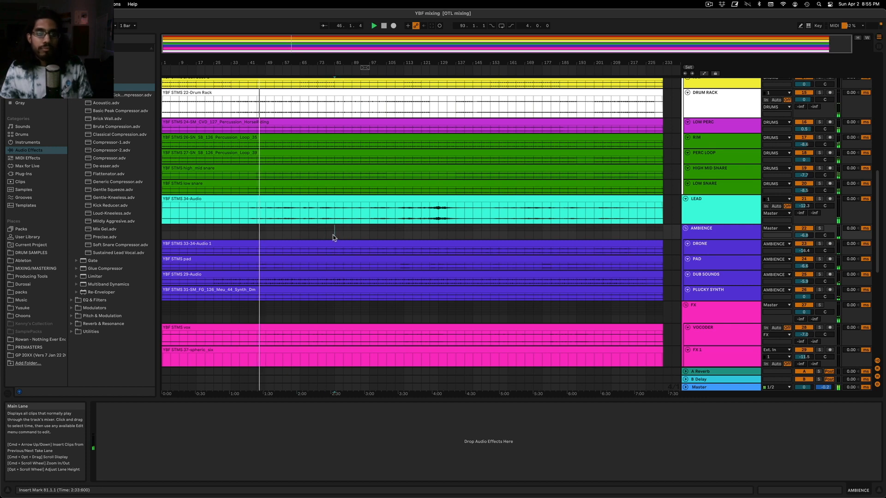
{"action": "key", "text": "space"}
{"action": "key", "text": "space"}
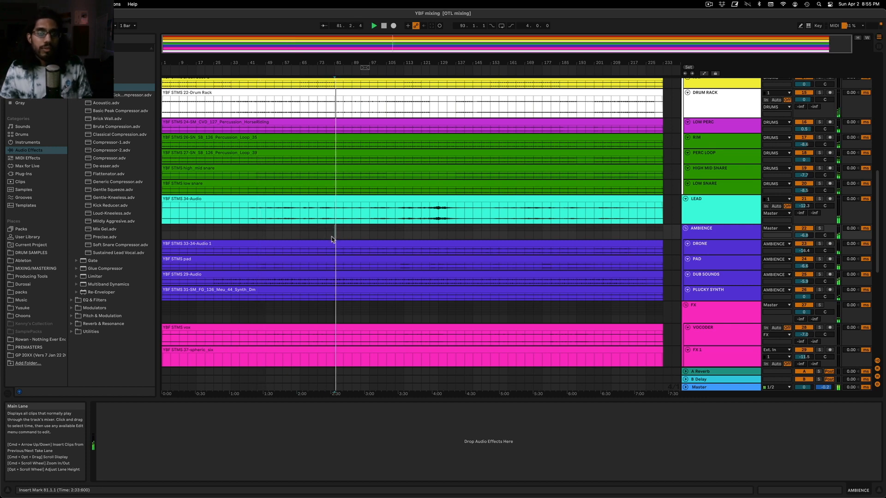
{"action": "scroll", "coordinate": [407, 273], "scroll_direction": "up", "scroll_amount": 5}
{"action": "scroll", "coordinate": [407, 274], "scroll_direction": "down", "scroll_amount": 5}
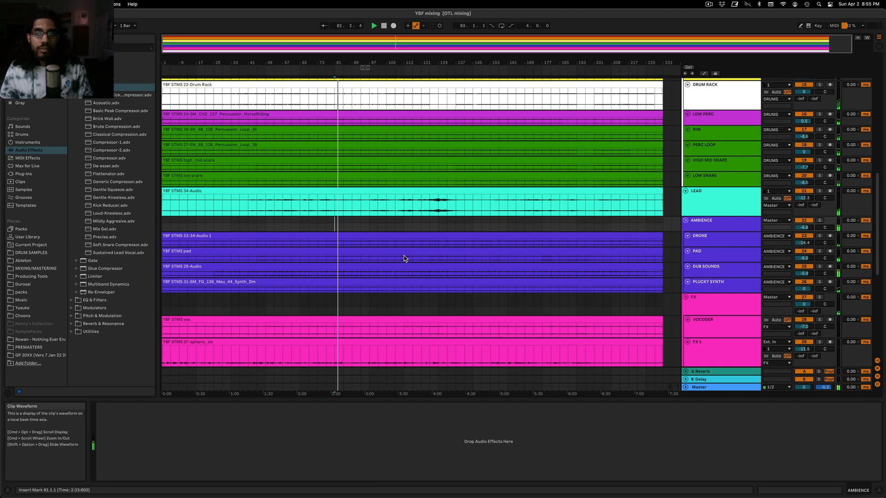
{"action": "left_click", "coordinate": [393, 226]}
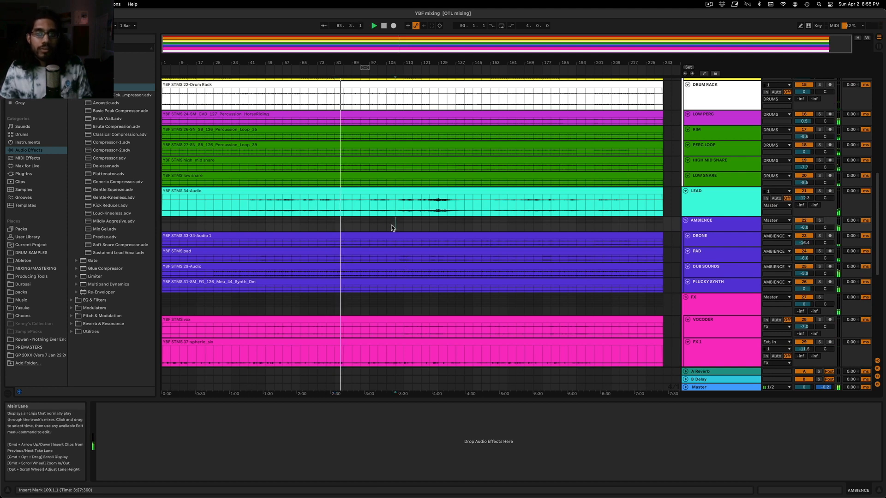
Change the color of the LEAD track and its audio clip to orange
{"action": "left_click", "coordinate": [745, 197]}
{"action": "right_click", "coordinate": [722, 201]}
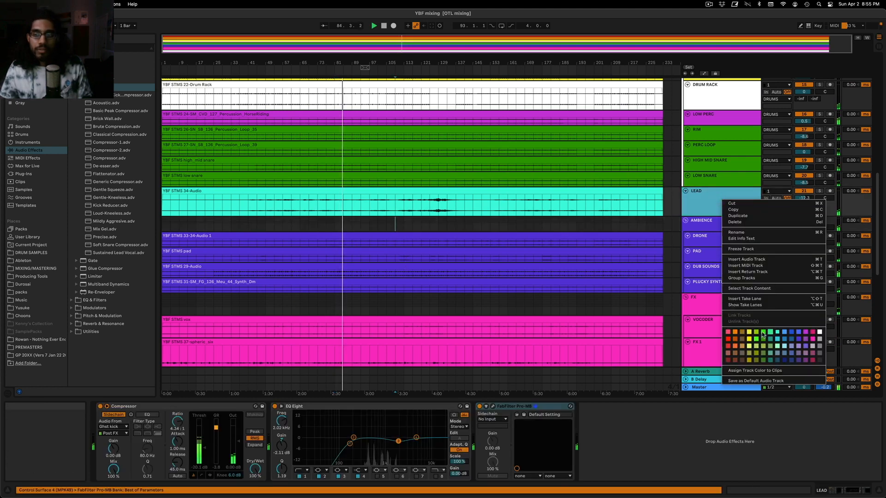
{"action": "left_click", "coordinate": [735, 333]}
{"action": "right_click", "coordinate": [594, 190]}
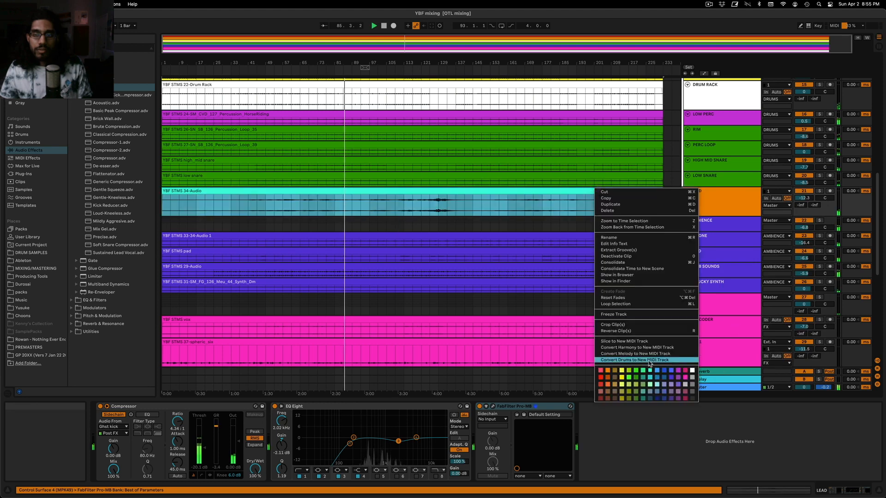
{"action": "left_click", "coordinate": [607, 373]}
{"action": "left_click", "coordinate": [402, 206]}
{"action": "right_click", "coordinate": [406, 189]}
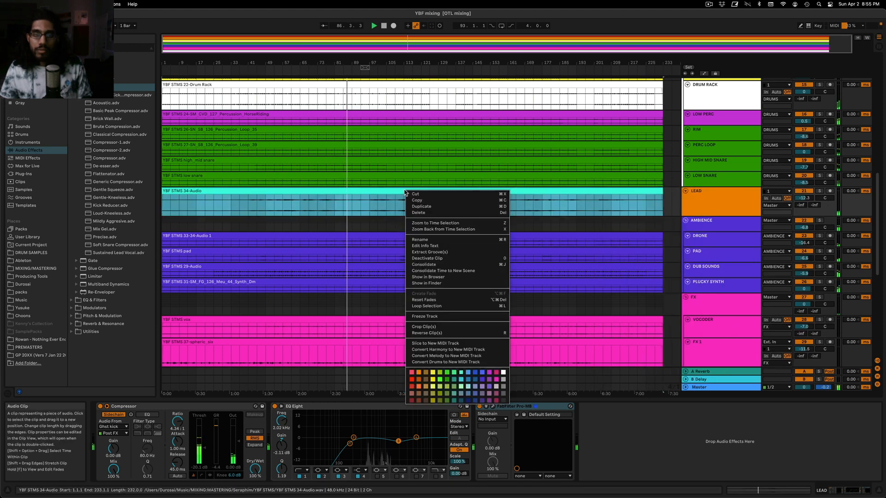
{"action": "left_click", "coordinate": [418, 373]}
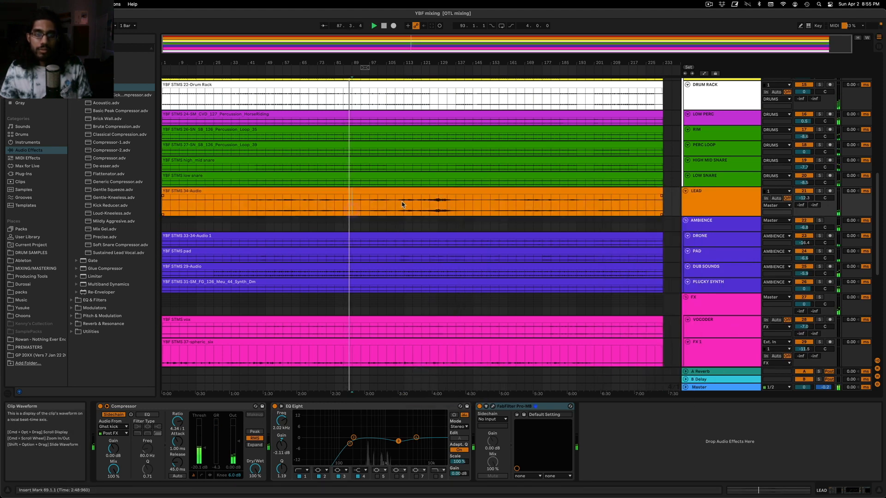
Audition the mix from bar 101 and from bar 125 of the arrangement
{"action": "left_click", "coordinate": [382, 193]}
{"action": "key", "text": "space"}
{"action": "key", "text": "space"}
{"action": "left_click", "coordinate": [375, 208]}
{"action": "key", "text": "space"}
{"action": "key", "text": "space"}
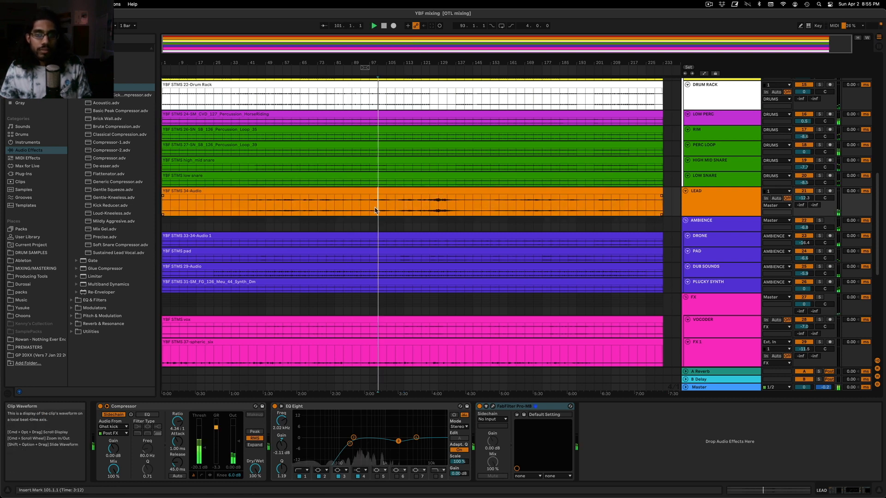
{"action": "key", "text": "space"}
{"action": "key", "text": "space"}
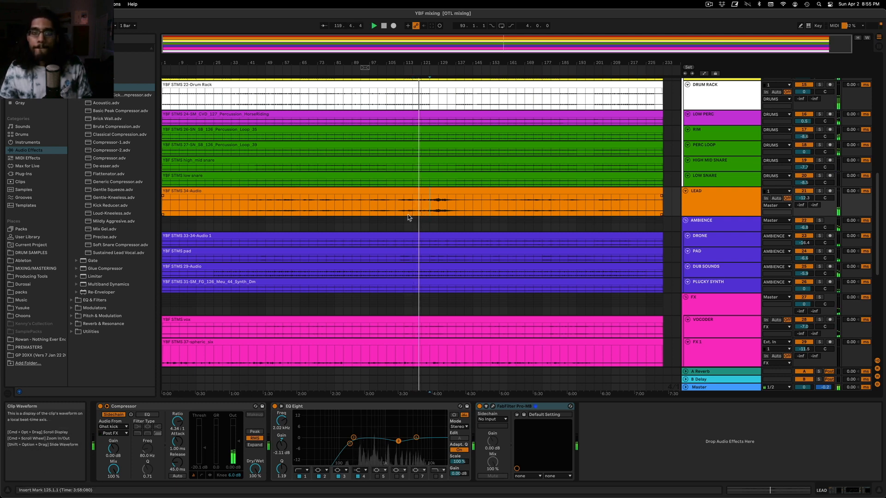
Look over the FX and SENDS tracks and check the Session View mixer levels before returning to the arrangement
{"action": "scroll", "coordinate": [513, 248], "scroll_direction": "down", "scroll_amount": 2}
{"action": "scroll", "coordinate": [509, 240], "scroll_direction": "down", "scroll_amount": 4}
{"action": "scroll", "coordinate": [507, 239], "scroll_direction": "down", "scroll_amount": 2}
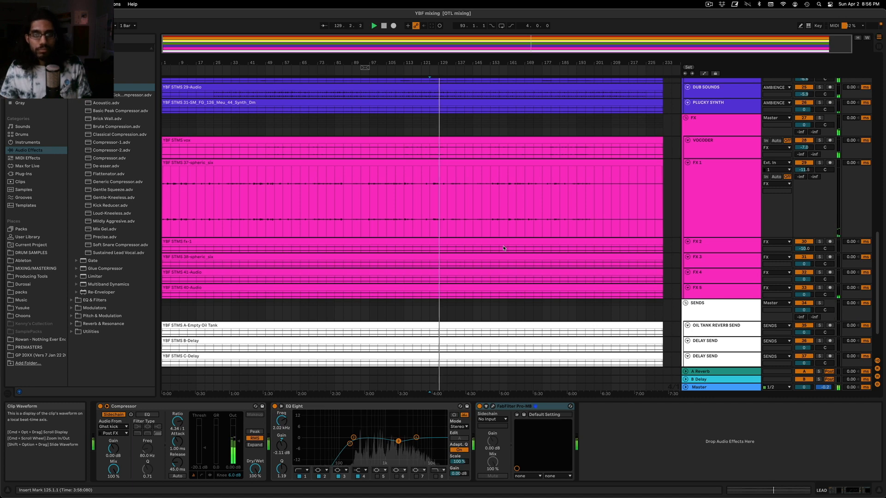
{"action": "key", "text": "Tab"}
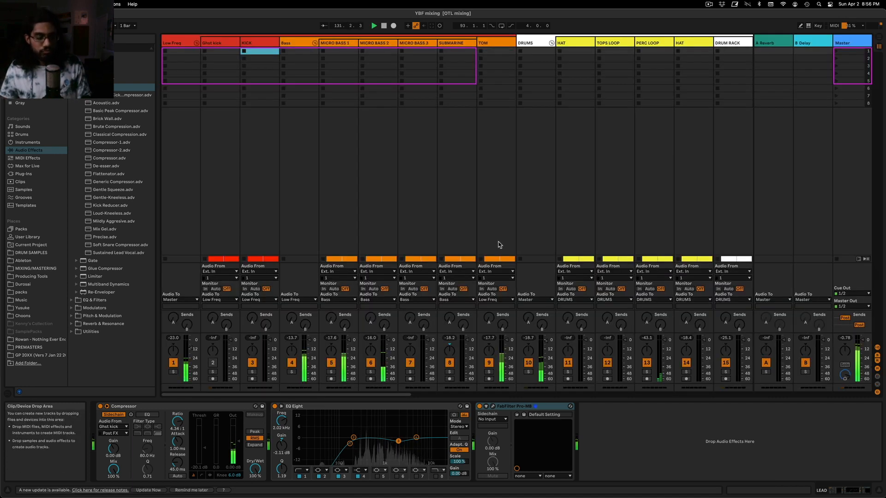
{"action": "key", "text": "Tab"}
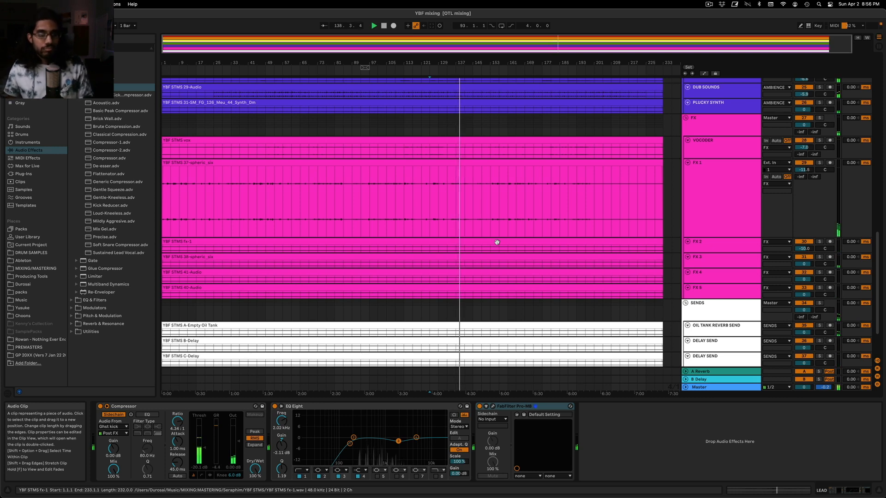
{"action": "scroll", "coordinate": [497, 242], "scroll_direction": "up", "scroll_amount": 10}
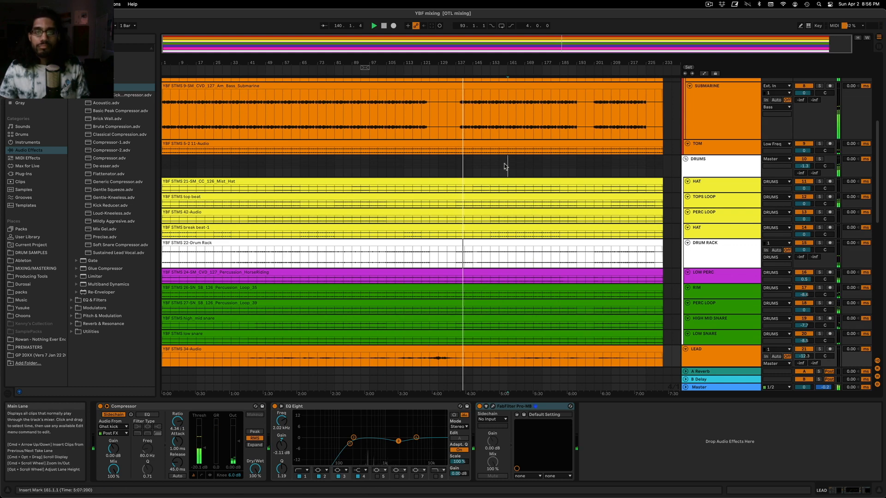
Show the Master track's device chain and review the bass, drum, ambience and FX tracks in the arrangement
{"action": "left_click", "coordinate": [505, 166]}
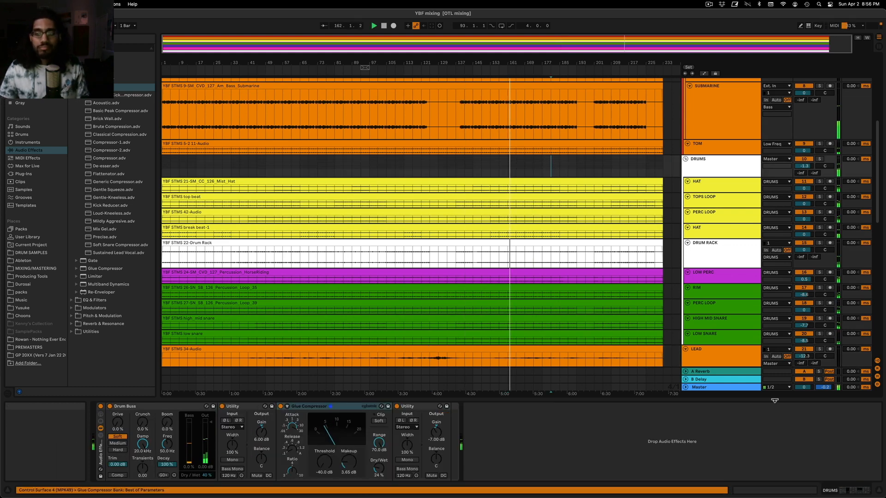
{"action": "left_click", "coordinate": [751, 387]}
{"action": "scroll", "coordinate": [531, 198], "scroll_direction": "up", "scroll_amount": 5}
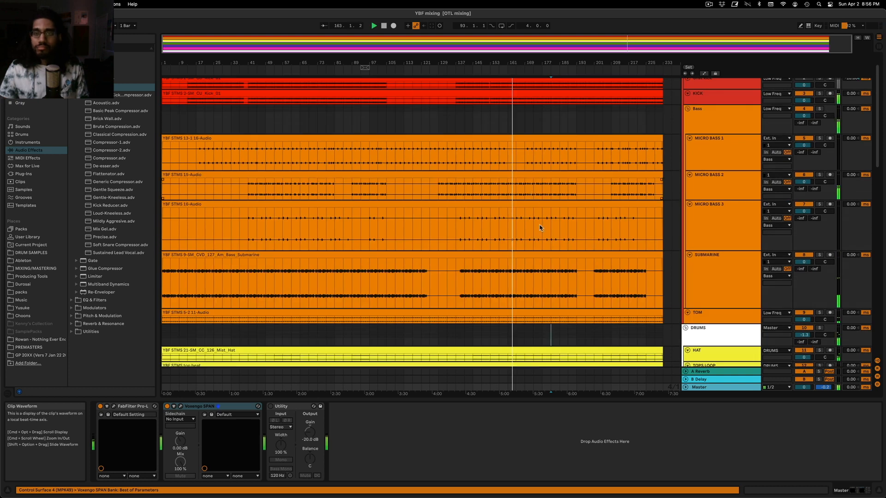
{"action": "scroll", "coordinate": [549, 246], "scroll_direction": "down", "scroll_amount": 5}
{"action": "scroll", "coordinate": [549, 246], "scroll_direction": "down", "scroll_amount": 5}
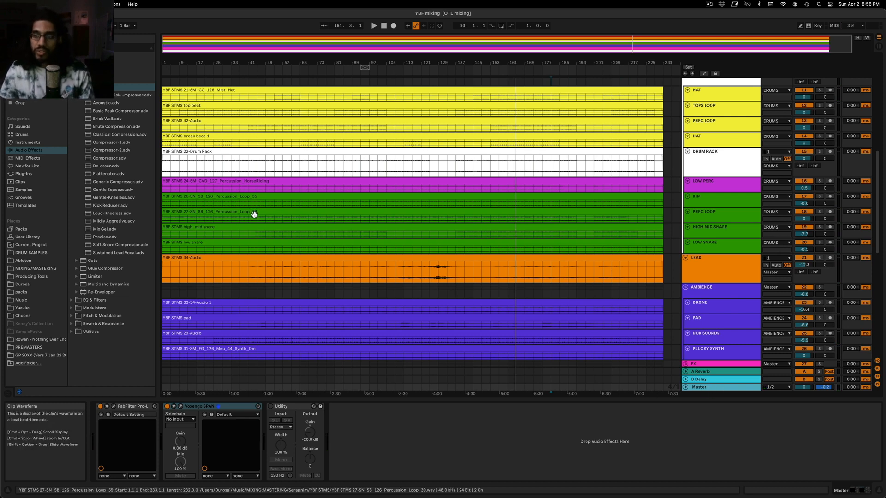
{"action": "scroll", "coordinate": [271, 251], "scroll_direction": "down", "scroll_amount": 5}
{"action": "scroll", "coordinate": [271, 252], "scroll_direction": "down", "scroll_amount": 4}
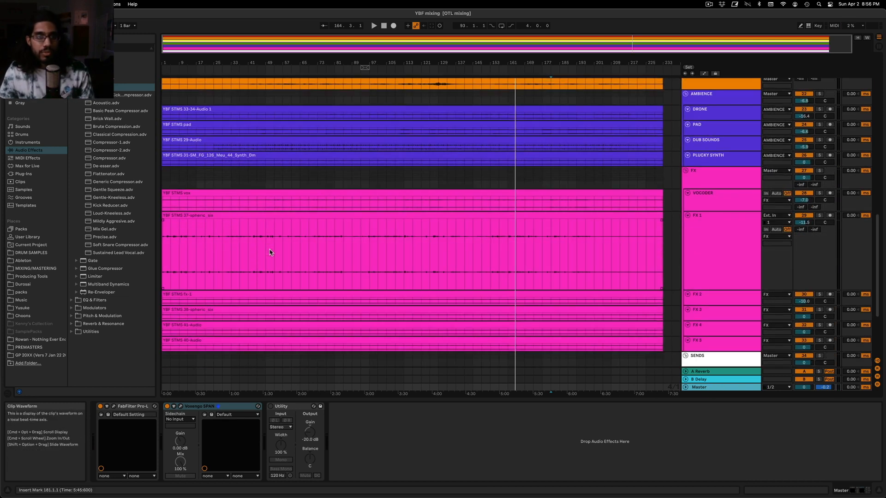
{"action": "scroll", "coordinate": [248, 226], "scroll_direction": "up", "scroll_amount": 2}
{"action": "scroll", "coordinate": [248, 225], "scroll_direction": "down", "scroll_amount": 2}
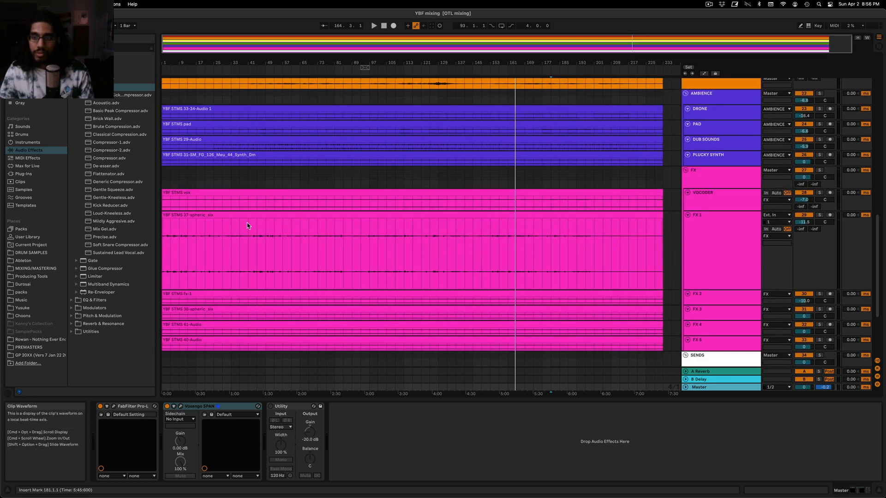
Add a second Compressor to the FX 1 track, placed before its existing sidechain Compressor
{"action": "left_click", "coordinate": [734, 280]}
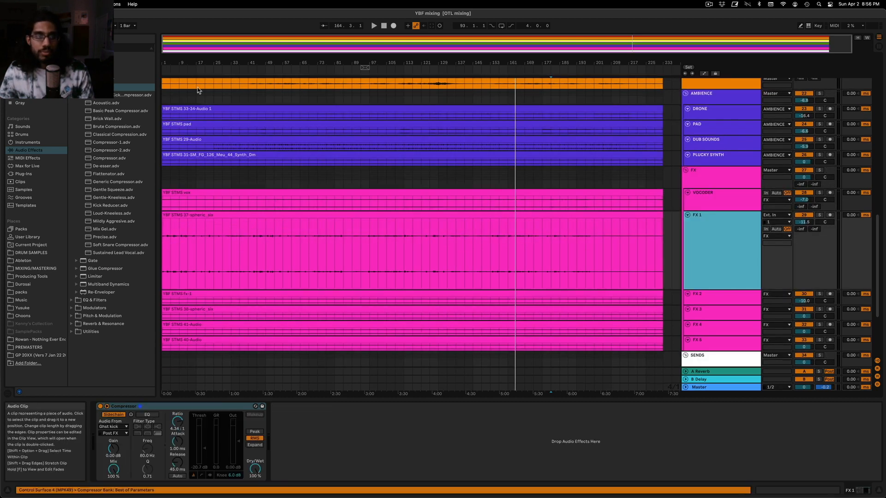
{"action": "left_click_drag", "start_coordinate": [174, 49], "coordinate": [174, 56]}
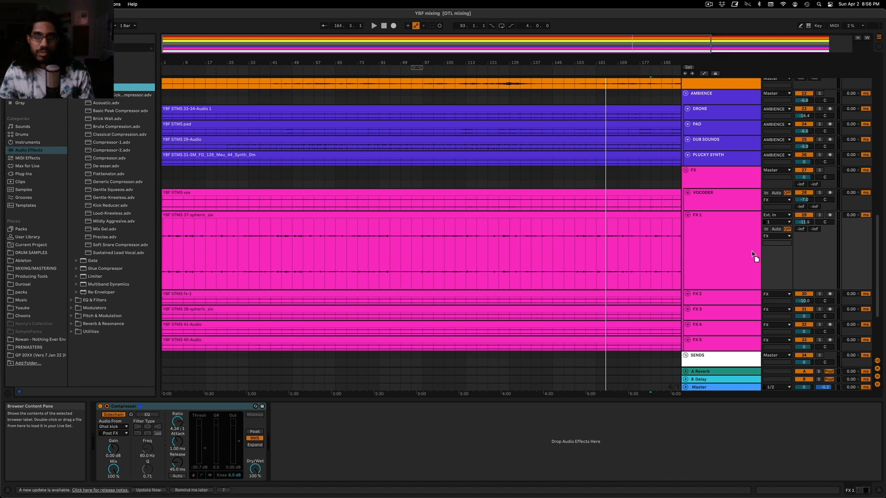
{"action": "left_click", "coordinate": [703, 246]}
{"action": "left_click_drag", "start_coordinate": [305, 407], "coordinate": [114, 447]}
Open the FX 1 track's clip in an enlarged clip view and set its gain to 12 dB
{"action": "left_click", "coordinate": [176, 245]}
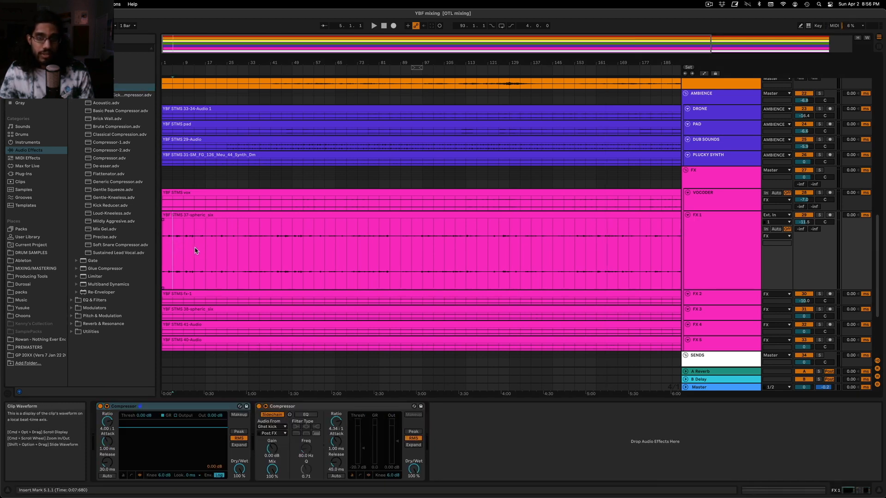
{"action": "left_click", "coordinate": [303, 216]}
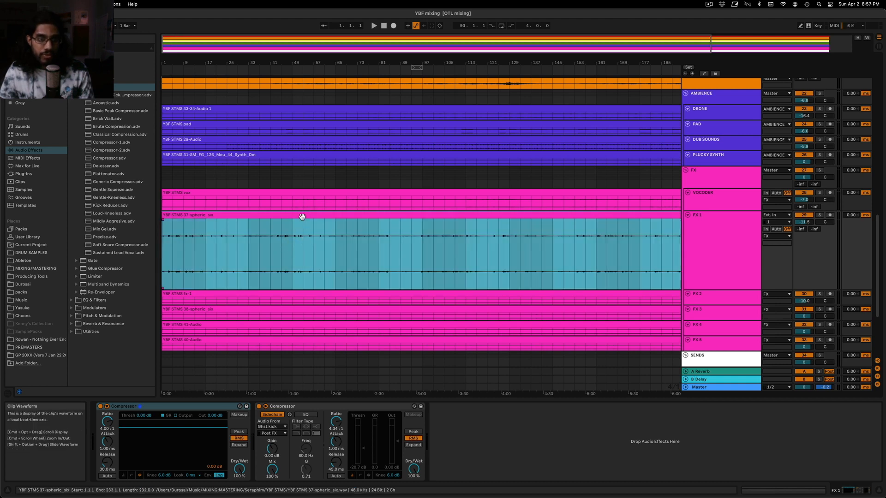
{"action": "double_click", "coordinate": [300, 218]}
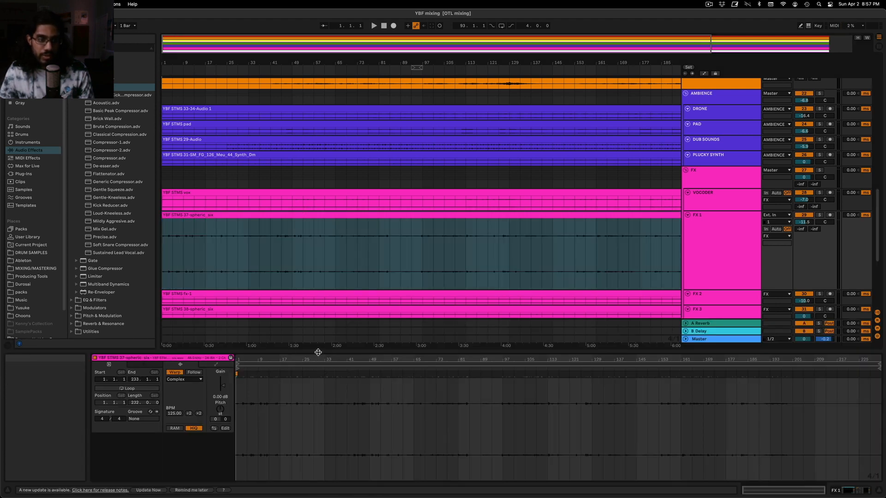
{"action": "left_click_drag", "start_coordinate": [318, 353], "coordinate": [316, 253]}
{"action": "type", "text": "12"}
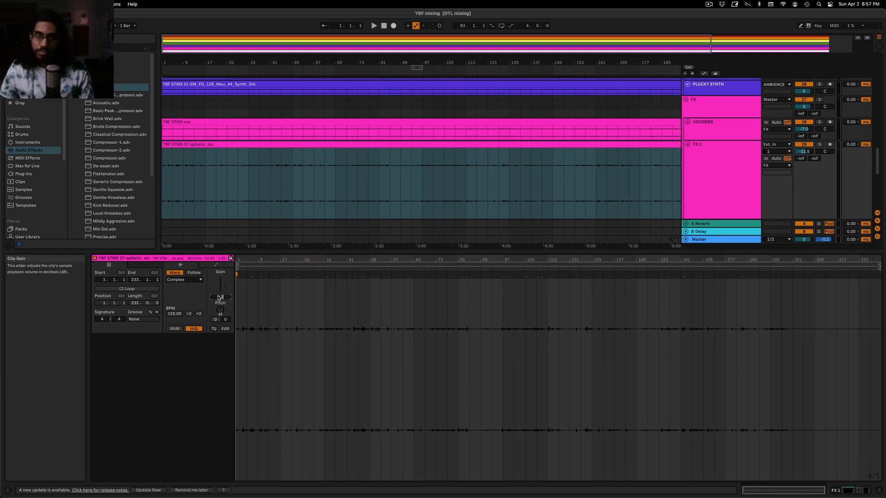
{"action": "key", "text": "Return"}
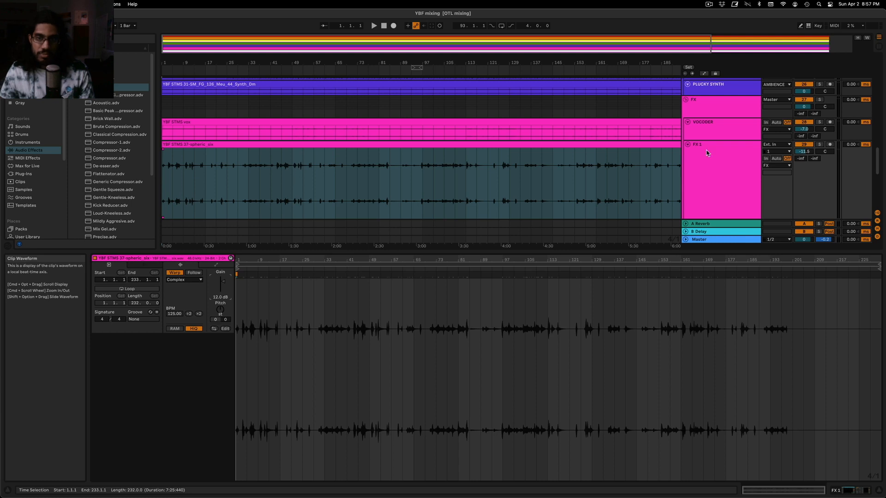
Lower the FX 1 track volume to -23.2 dB and set the first Compressor's threshold to -30.3 dB while listening
{"action": "left_click", "coordinate": [734, 175]}
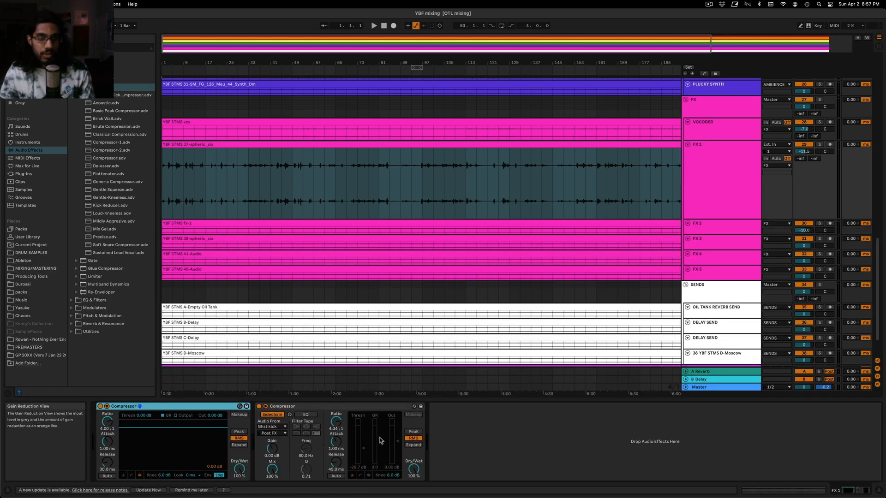
{"action": "left_click_drag", "start_coordinate": [804, 151], "coordinate": [804, 159]}
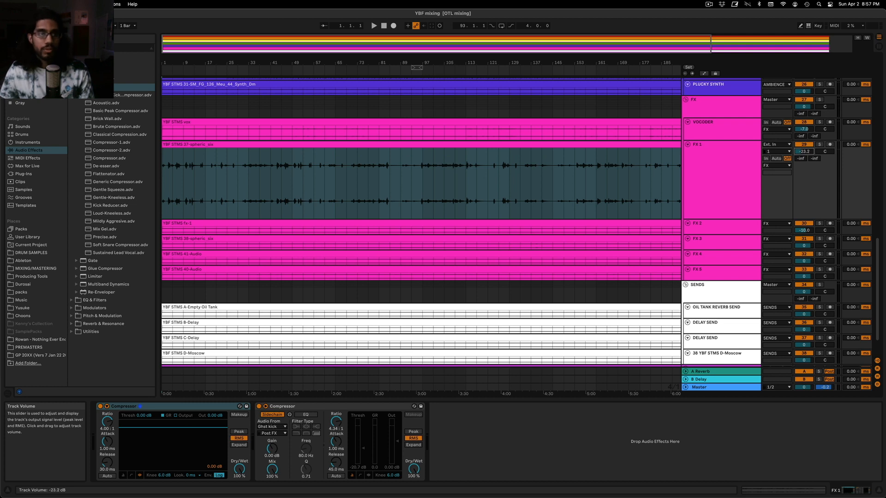
{"action": "left_click", "coordinate": [186, 198]}
{"action": "key", "text": "space"}
{"action": "left_click_drag", "start_coordinate": [165, 434], "coordinate": [157, 457]}
{"action": "key", "text": "space"}
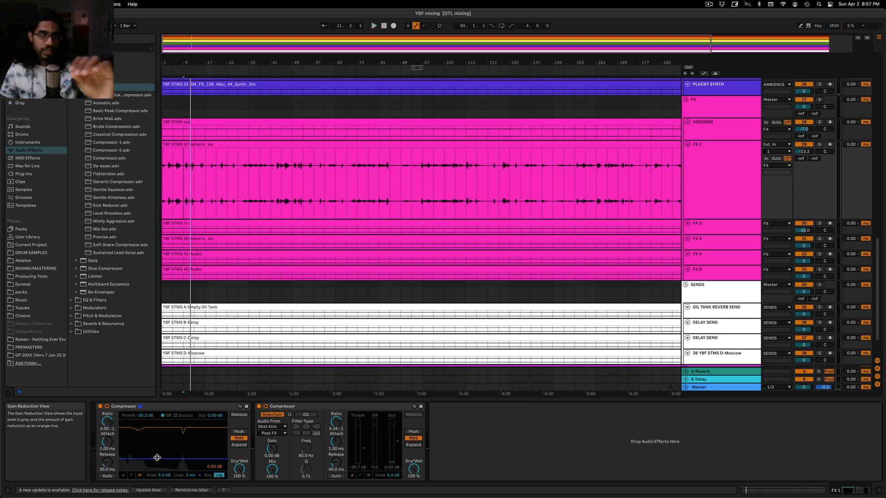
Switch the first Compressor to its meter view and set the FX 1 track volume to -20.0 dB during playback
{"action": "left_click", "coordinate": [123, 476]}
{"action": "key", "text": "space"}
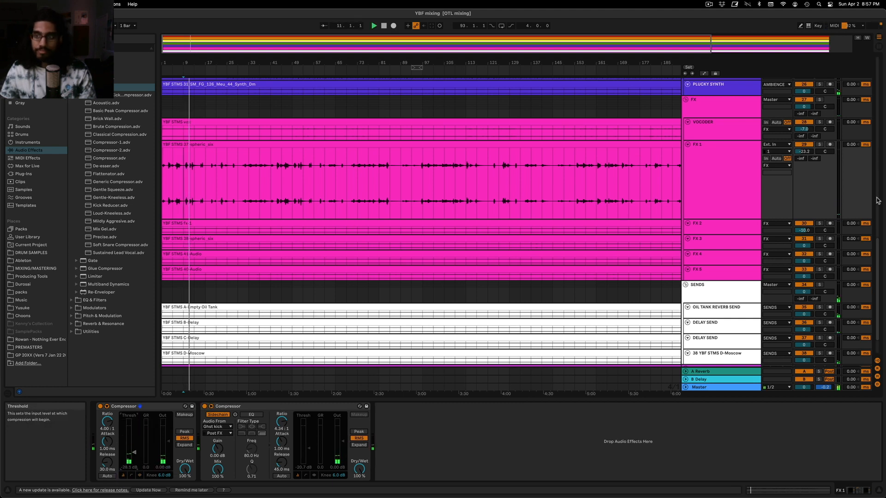
{"action": "left_click_drag", "start_coordinate": [804, 151], "coordinate": [804, 151]}
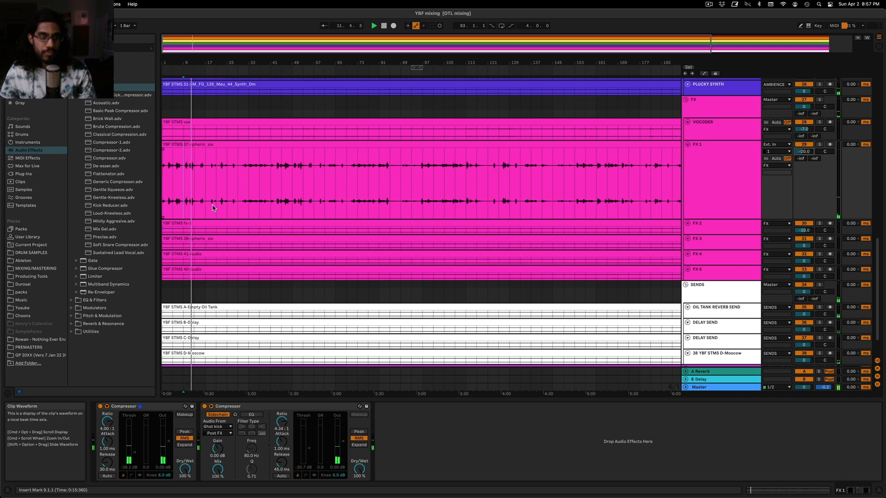
Set the first Compressor's threshold to -31.0 dB and release to 63.2 ms, and audition it from bar 37
{"action": "left_click_drag", "start_coordinate": [133, 452], "coordinate": [134, 455]}
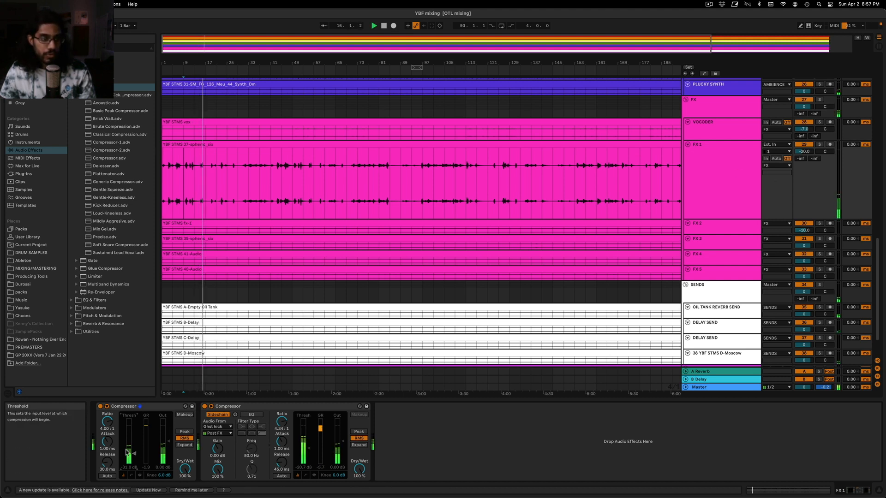
{"action": "left_click_drag", "start_coordinate": [108, 463], "coordinate": [113, 465]}
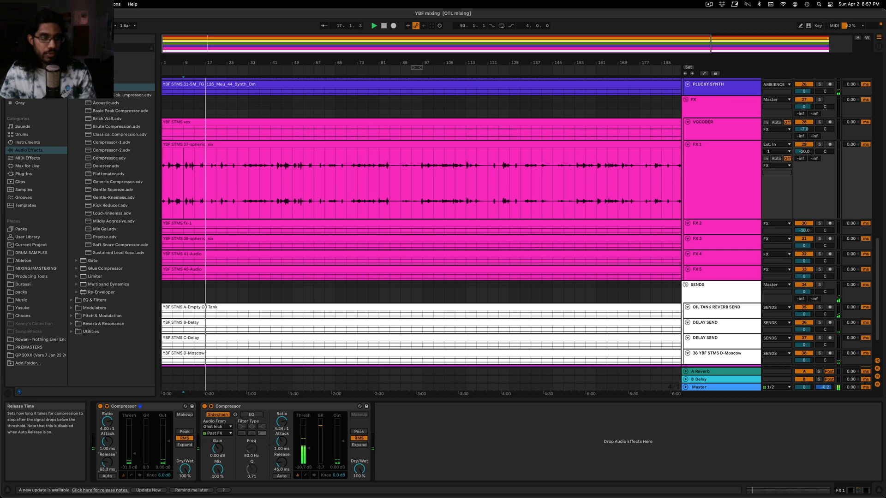
{"action": "left_click", "coordinate": [254, 184]}
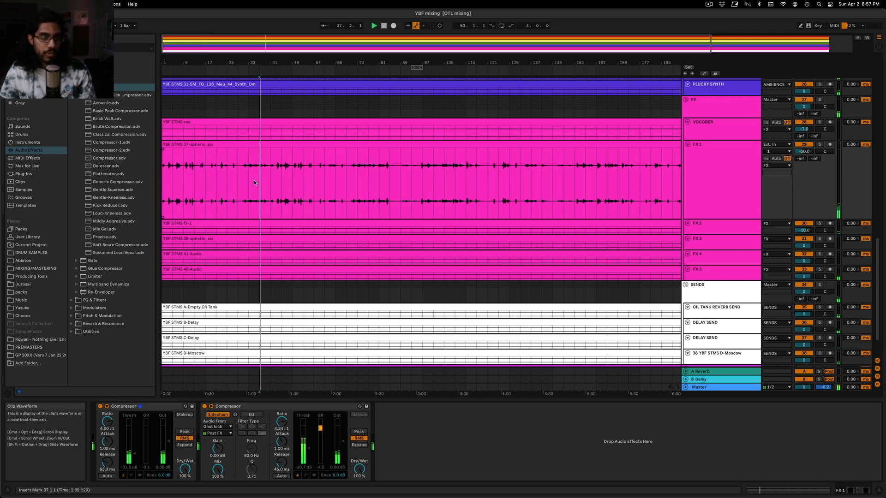
Audition FX 1 from bar 41, set its first Compressor's ratio to 5.57:1 and threshold to -30.0 dB, and collapse the track
{"action": "left_click", "coordinate": [275, 184]}
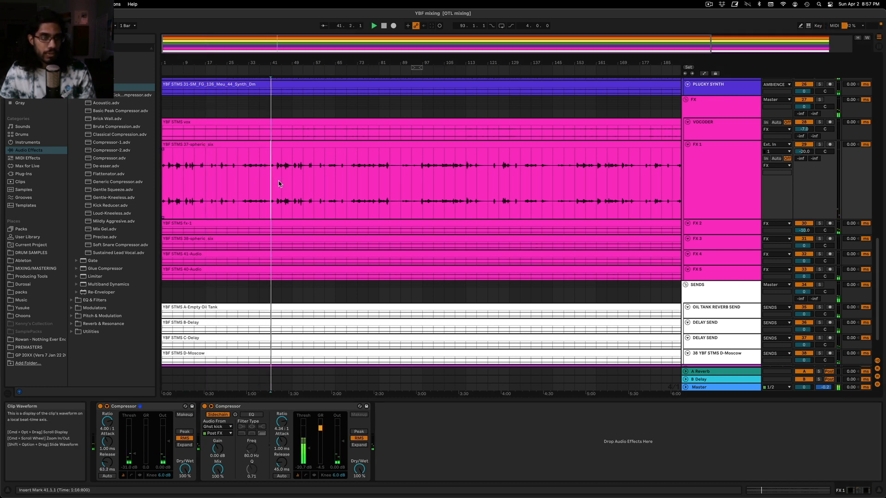
{"action": "left_click_drag", "start_coordinate": [108, 423], "coordinate": [108, 416]}
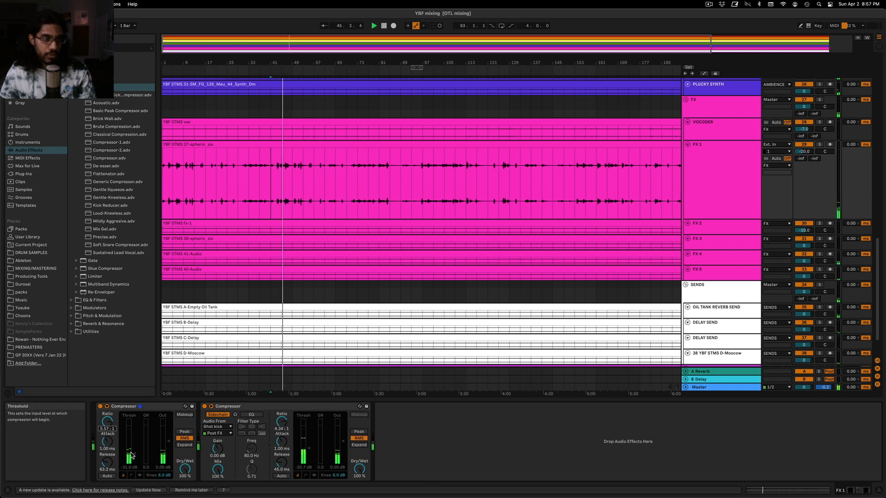
{"action": "left_click_drag", "start_coordinate": [135, 454], "coordinate": [134, 452]}
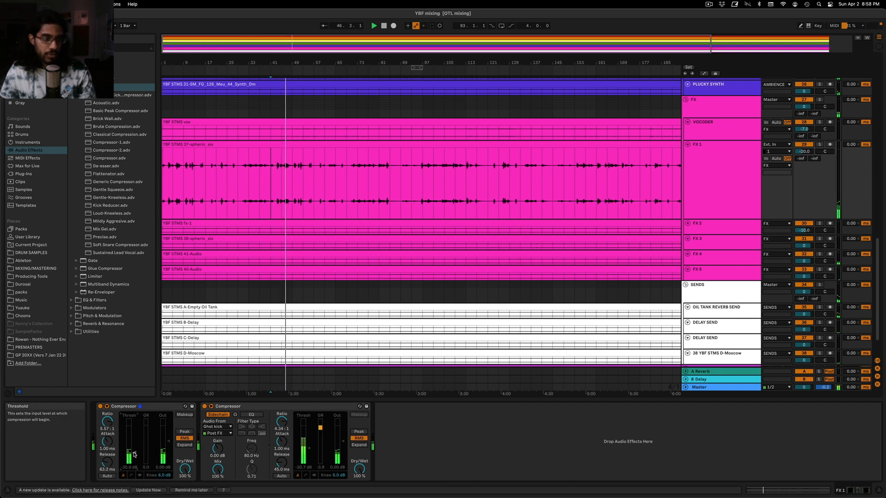
{"action": "left_click", "coordinate": [687, 145]}
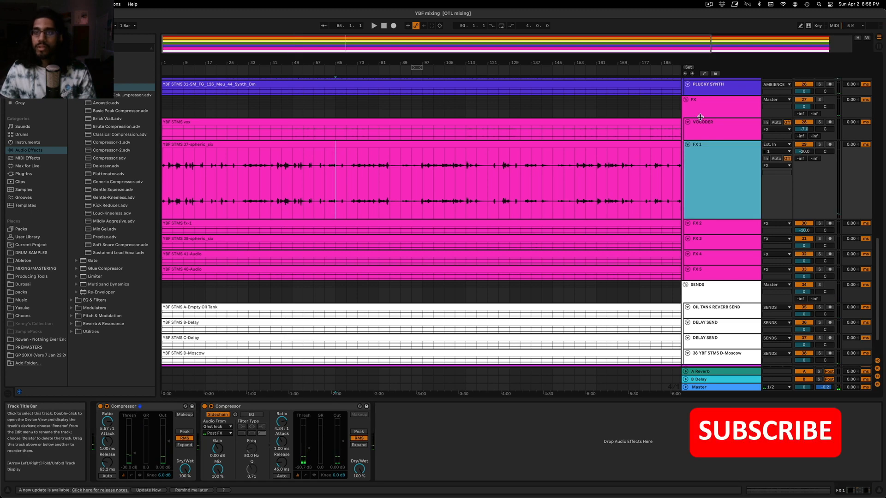
Look over the bass, drum and ambience tracks and check the device chain of the HAT track at the start of the DRUMS group
{"action": "scroll", "coordinate": [523, 83], "scroll_direction": "up", "scroll_amount": 15}
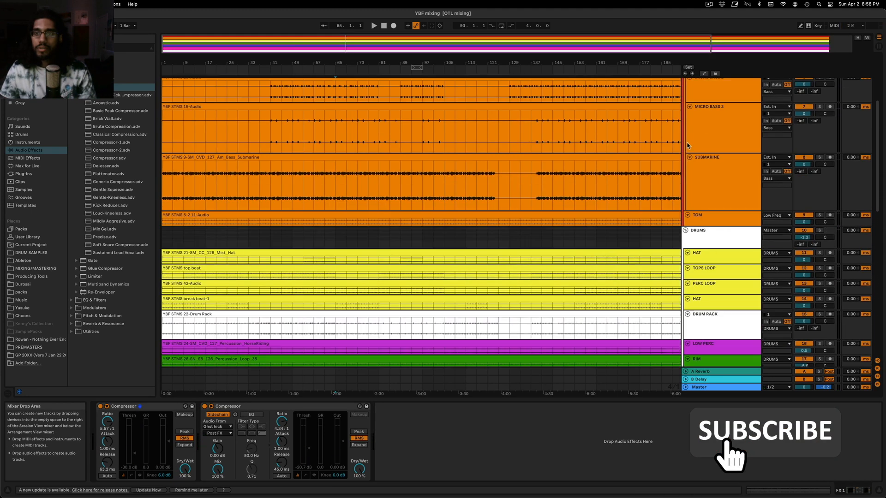
{"action": "scroll", "coordinate": [425, 156], "scroll_direction": "down", "scroll_amount": 3}
{"action": "scroll", "coordinate": [425, 155], "scroll_direction": "up", "scroll_amount": 2}
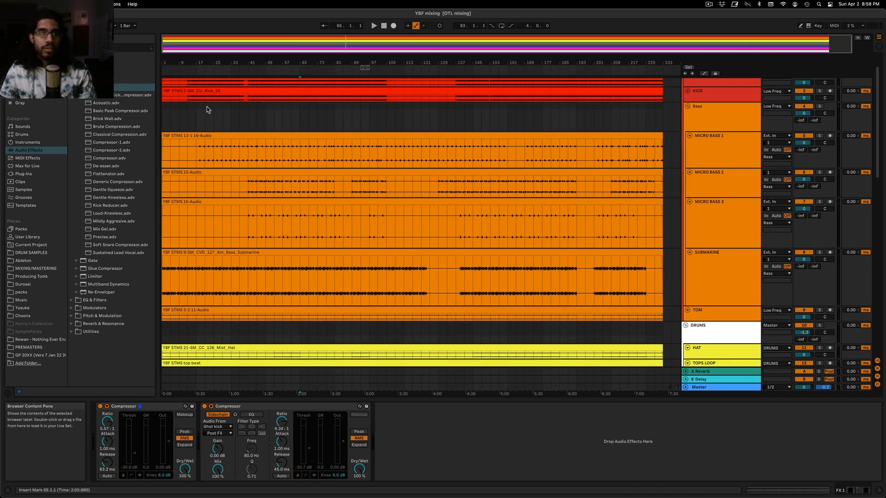
{"action": "left_click", "coordinate": [253, 113]}
{"action": "scroll", "coordinate": [300, 144], "scroll_direction": "down", "scroll_amount": 8}
{"action": "left_click", "coordinate": [718, 153]}
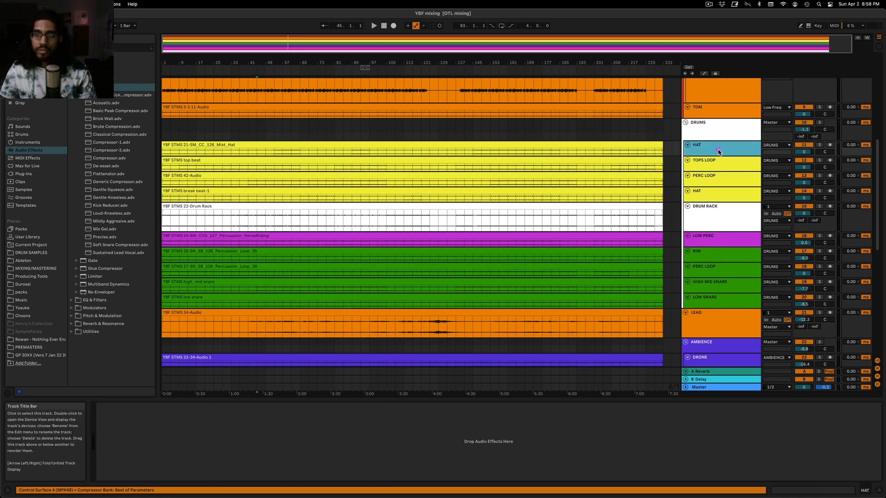
{"action": "left_click", "coordinate": [723, 138]}
{"action": "left_click", "coordinate": [725, 155]}
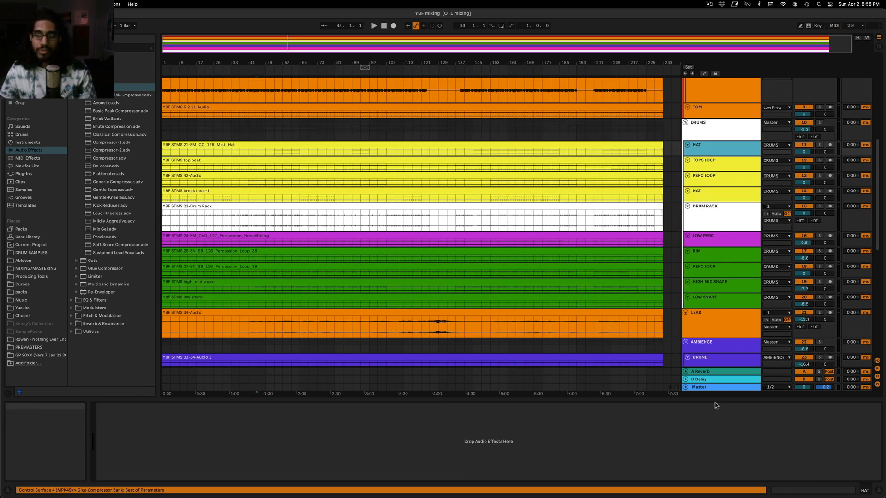
Solo the OIL TANK REVERB SEND track, play it from bar 97, and lower its volume to -7.2 dB
{"action": "left_click", "coordinate": [720, 372]}
{"action": "scroll", "coordinate": [726, 352], "scroll_direction": "down", "scroll_amount": 8}
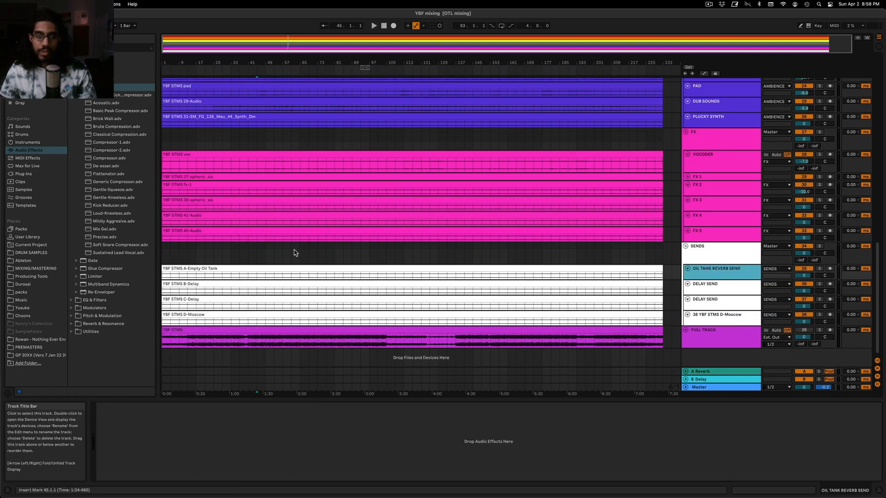
{"action": "left_click", "coordinate": [395, 253]}
{"action": "left_click", "coordinate": [820, 269]}
{"action": "key", "text": "space"}
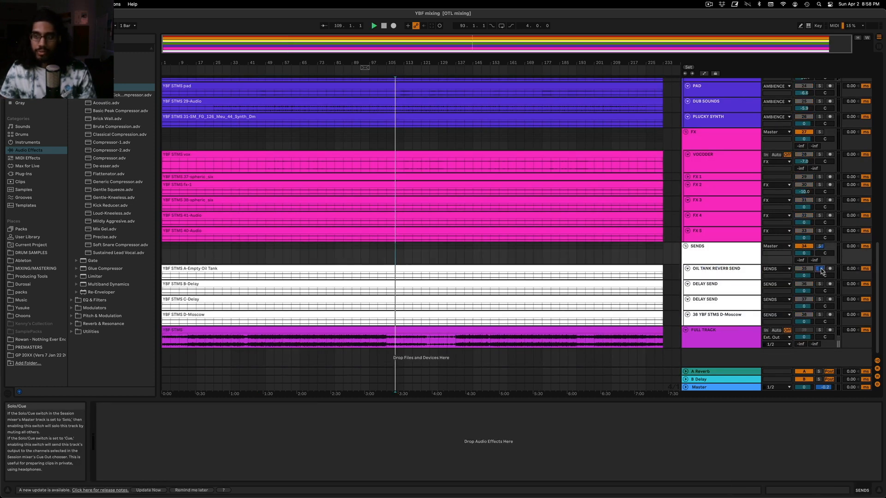
{"action": "left_click", "coordinate": [370, 262]}
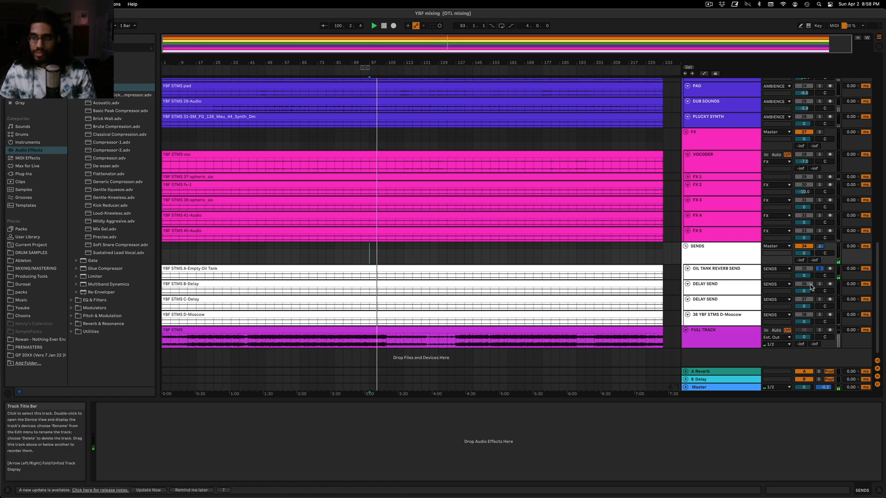
{"action": "left_click_drag", "start_coordinate": [812, 274], "coordinate": [809, 278]}
Play the full mix unsoloed from bar 97 and set the OIL TANK REVERB SEND volume to -6.4 dB
{"action": "scroll", "coordinate": [722, 240], "scroll_direction": "up", "scroll_amount": 10}
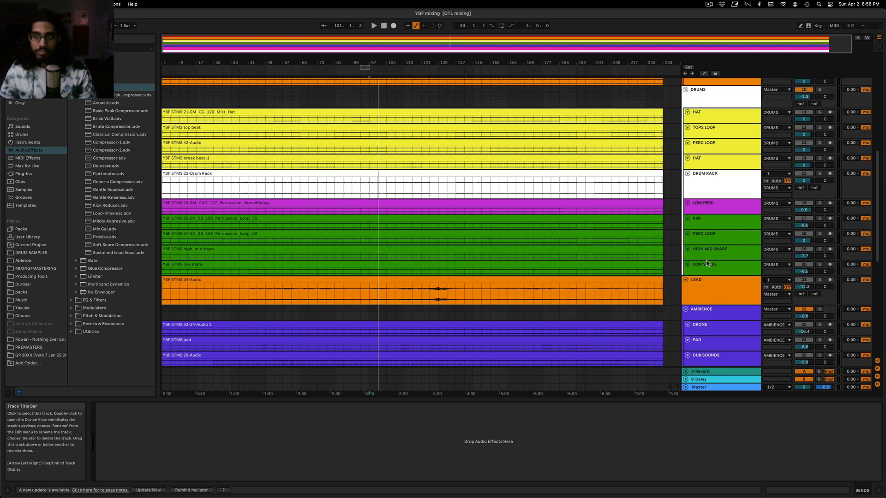
{"action": "scroll", "coordinate": [736, 280], "scroll_direction": "down", "scroll_amount": 6}
{"action": "scroll", "coordinate": [743, 277], "scroll_direction": "down", "scroll_amount": 3}
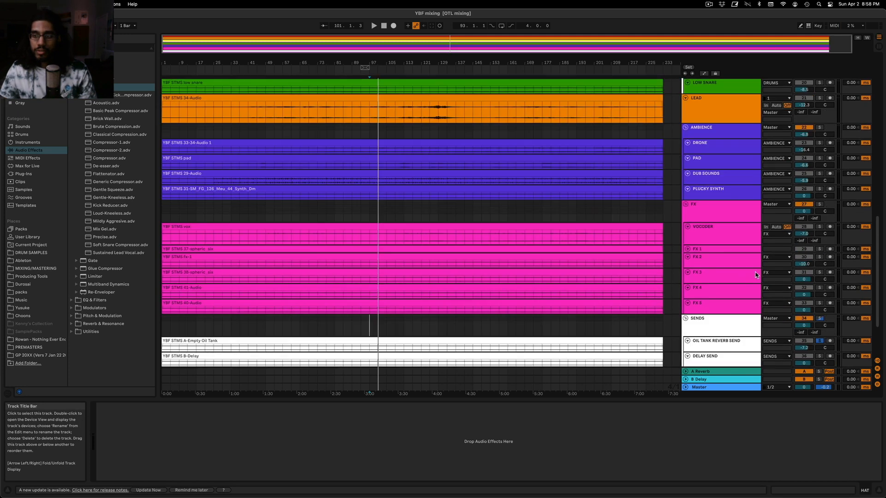
{"action": "scroll", "coordinate": [825, 340], "scroll_direction": "down", "scroll_amount": 3}
{"action": "key", "text": "space"}
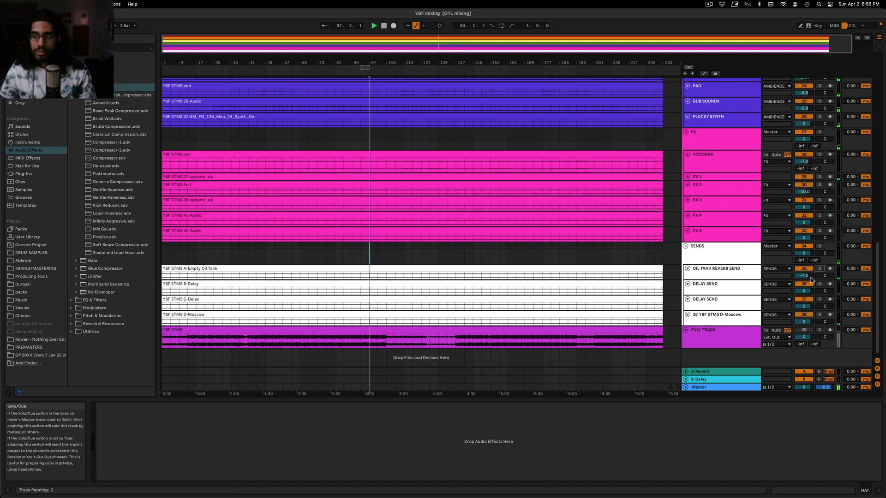
{"action": "left_click_drag", "start_coordinate": [805, 277], "coordinate": [805, 274]}
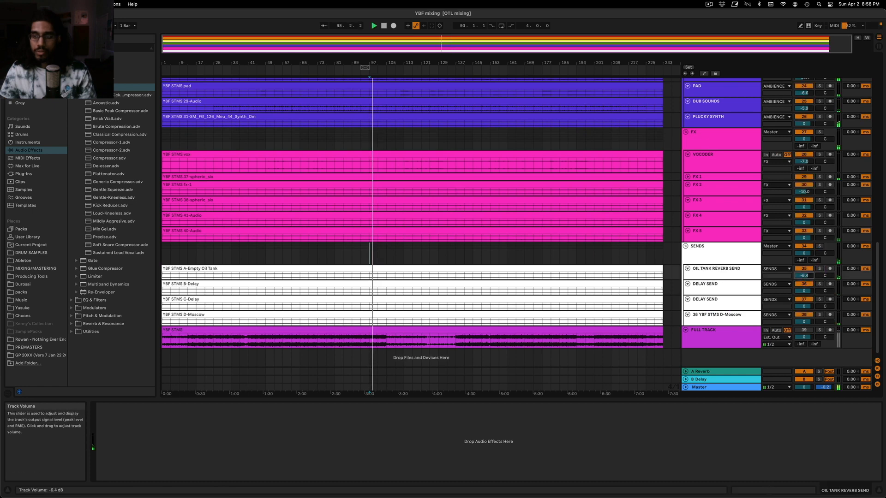
Stop playback and add the ValhallaVintageVerb plug-in to the HAT track, moving its window clear of the track headers
{"action": "scroll", "coordinate": [714, 217], "scroll_direction": "up", "scroll_amount": 15}
{"action": "left_click", "coordinate": [713, 217]}
{"action": "left_click", "coordinate": [720, 203]}
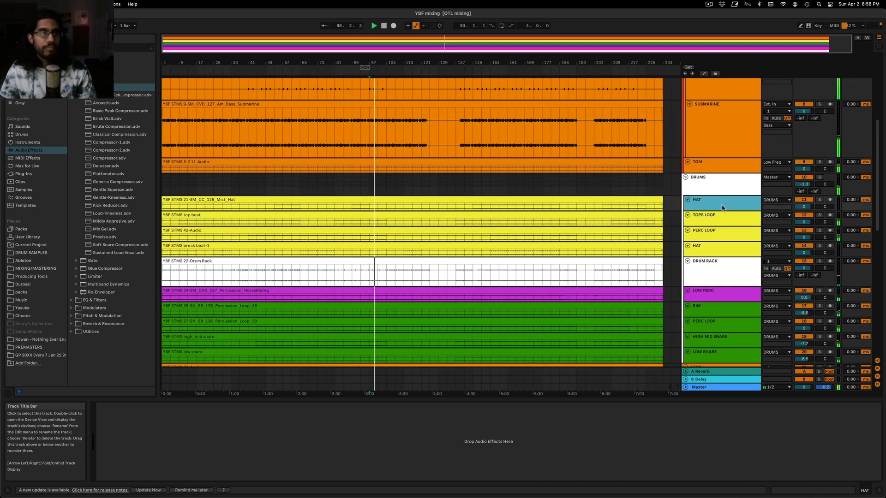
{"action": "key", "text": "space"}
{"action": "left_click", "coordinate": [22, 174]}
{"action": "scroll", "coordinate": [83, 274], "scroll_direction": "down", "scroll_amount": 6}
{"action": "scroll", "coordinate": [81, 274], "scroll_direction": "down", "scroll_amount": 8}
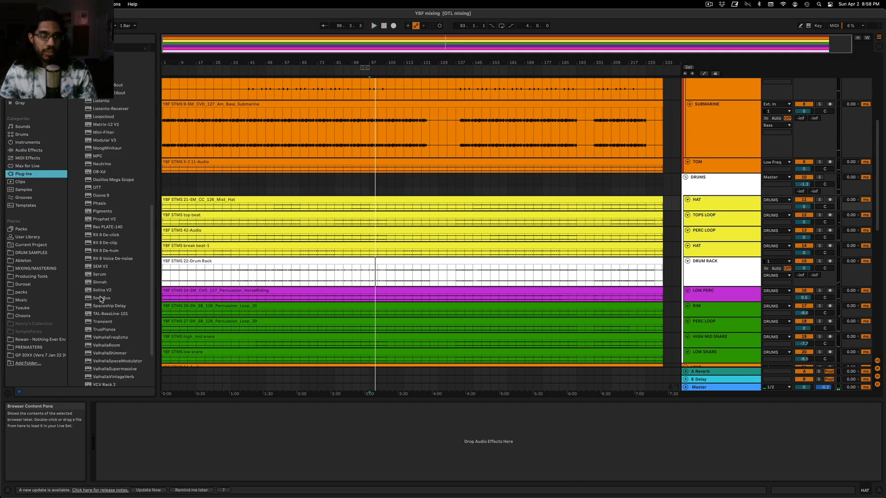
{"action": "left_click_drag", "start_coordinate": [120, 313], "coordinate": [638, 165]}
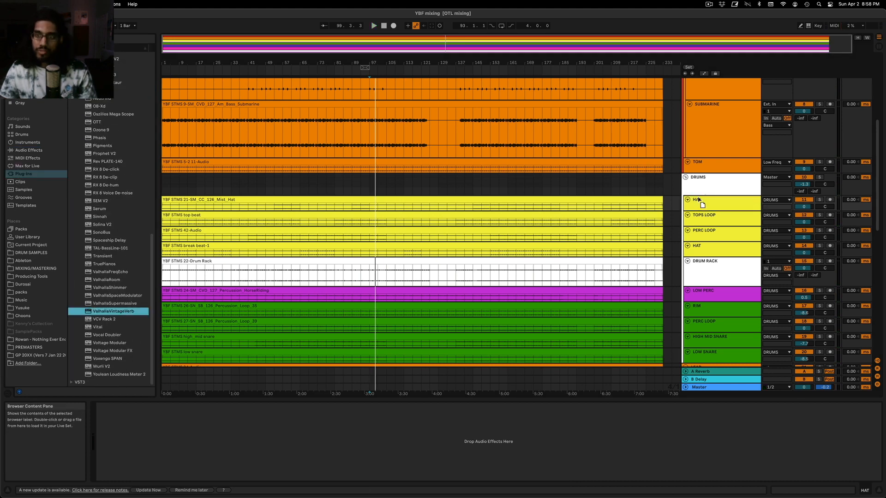
{"action": "left_click_drag", "start_coordinate": [697, 197], "coordinate": [697, 198]}
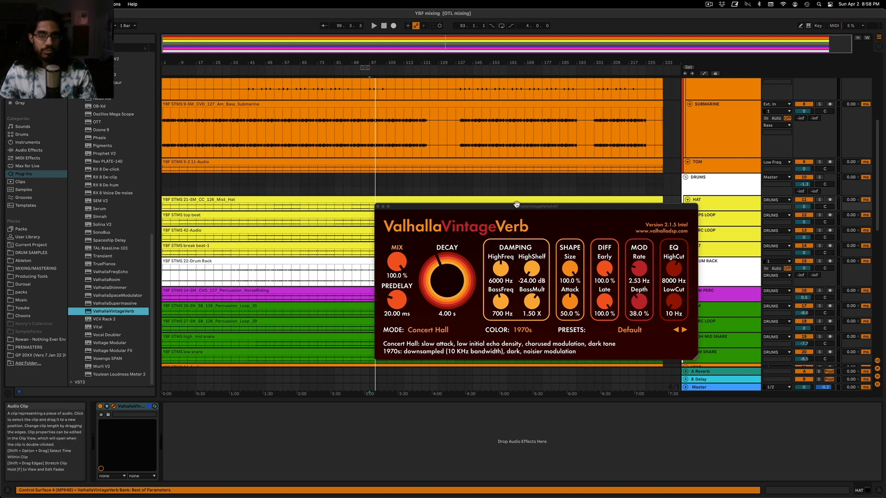
{"action": "left_click_drag", "start_coordinate": [516, 206], "coordinate": [456, 139]}
Load the Large Wood Room preset in the HAT track's ValhallaVintageVerb
{"action": "left_click", "coordinate": [584, 258]}
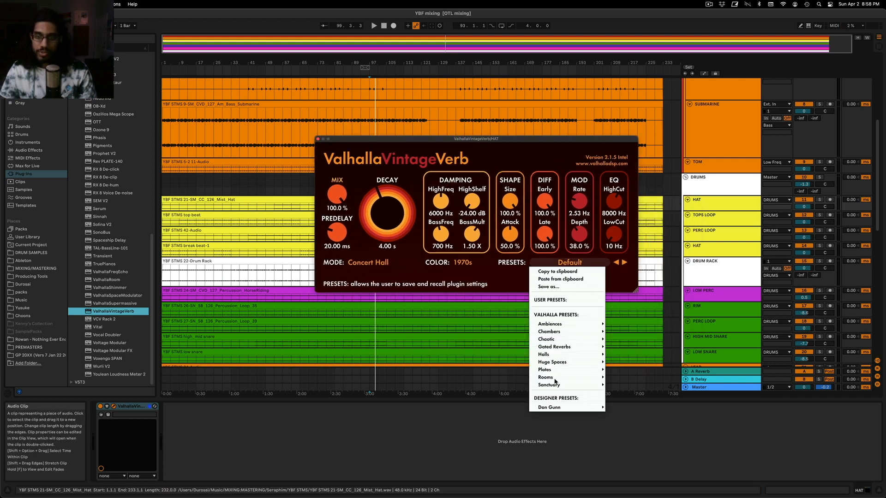
{"action": "mouse_move", "coordinate": [554, 374]}
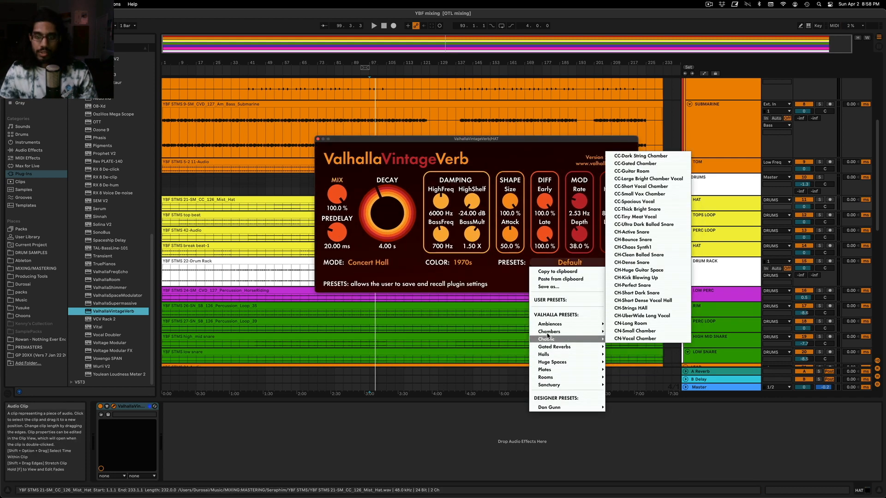
{"action": "mouse_move", "coordinate": [546, 332]}
{"action": "left_click", "coordinate": [658, 342]}
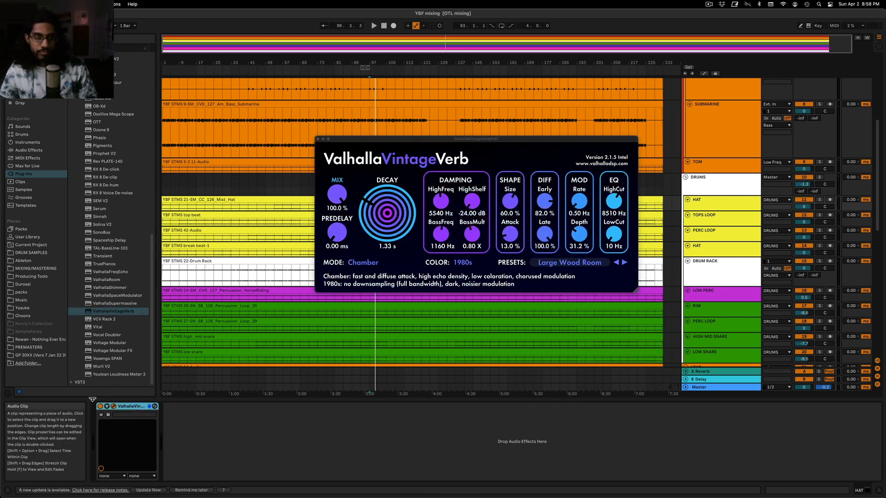
Group the reverb into an Audio Effect Rack, add an empty dry chain, and place the reverb chain below it
{"action": "left_click", "coordinate": [102, 439]}
{"action": "left_click", "coordinate": [102, 439]}
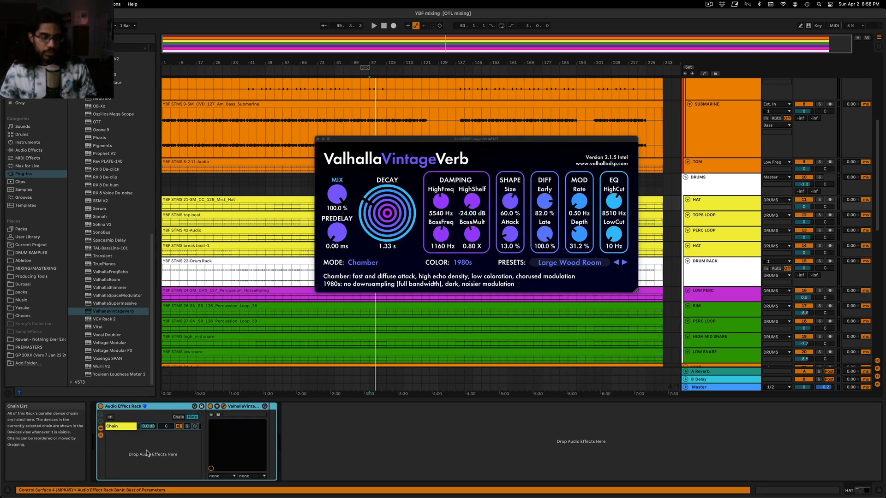
{"action": "right_click", "coordinate": [146, 454]}
{"action": "left_click", "coordinate": [162, 466]}
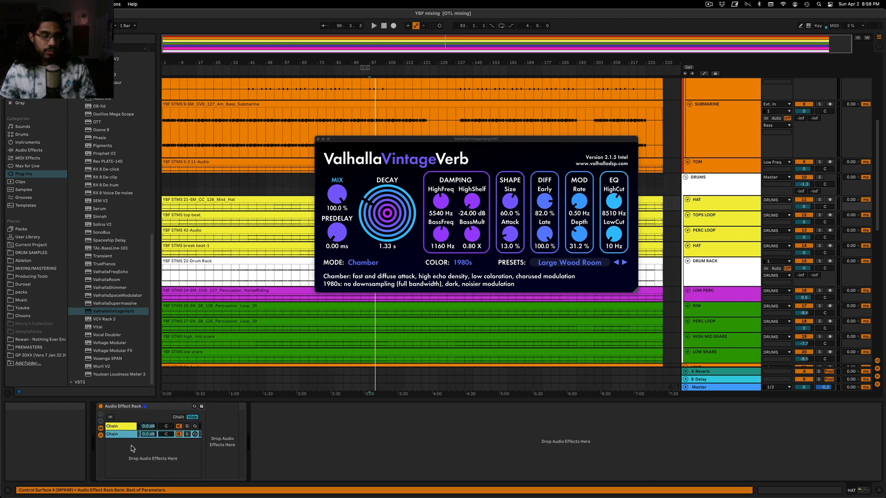
{"action": "left_click_drag", "start_coordinate": [129, 428], "coordinate": [124, 442]}
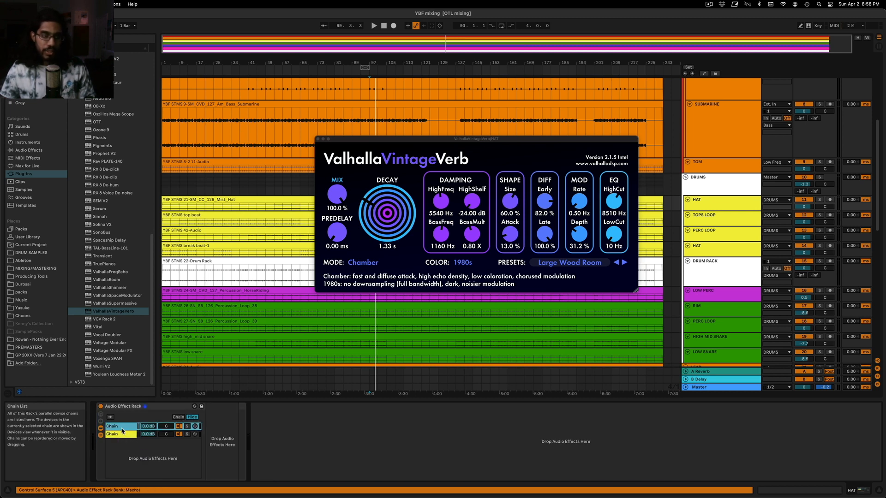
{"action": "left_click", "coordinate": [122, 434]}
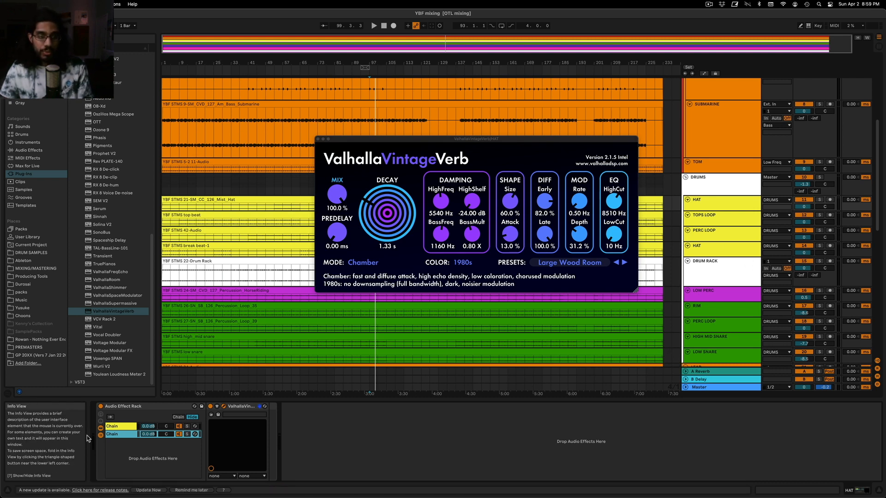
Compare the rack's dry and reverb chains, trying the reverb's mix at 51.5% before restoring it to 100%
{"action": "left_click", "coordinate": [114, 427]}
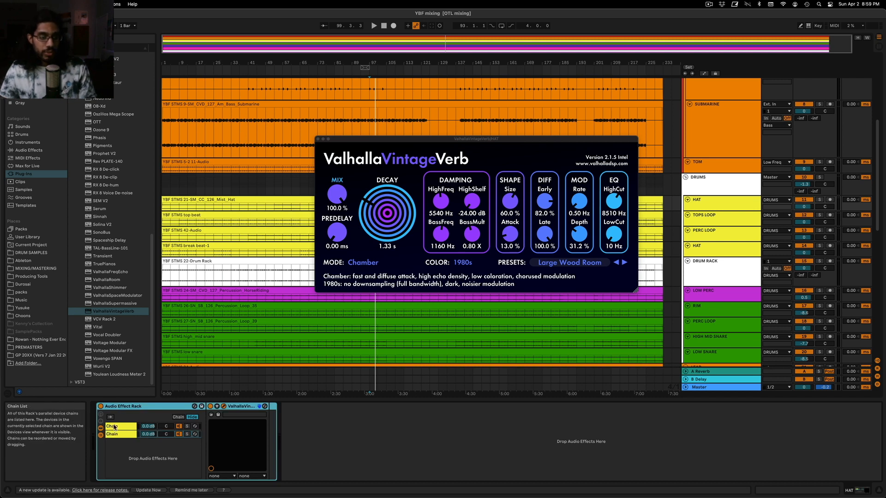
{"action": "left_click", "coordinate": [114, 427]}
{"action": "left_click", "coordinate": [115, 435]}
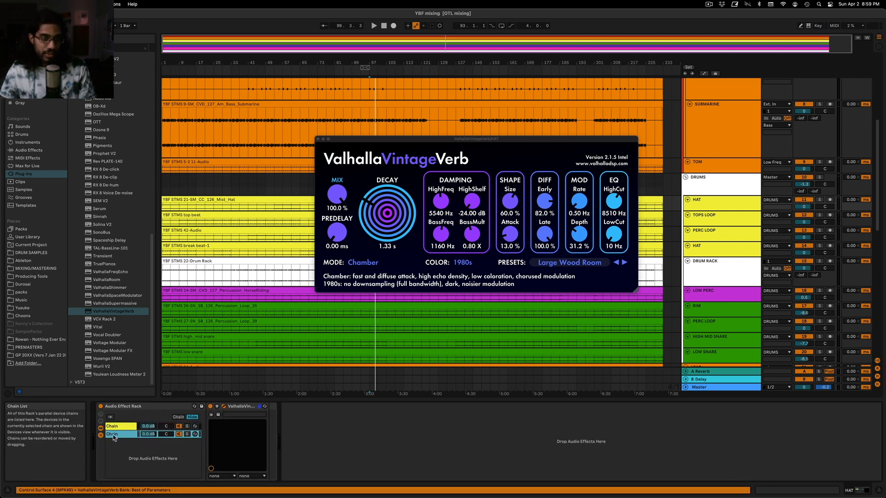
{"action": "left_click", "coordinate": [341, 164]}
{"action": "left_click_drag", "start_coordinate": [336, 194], "coordinate": [333, 198]}
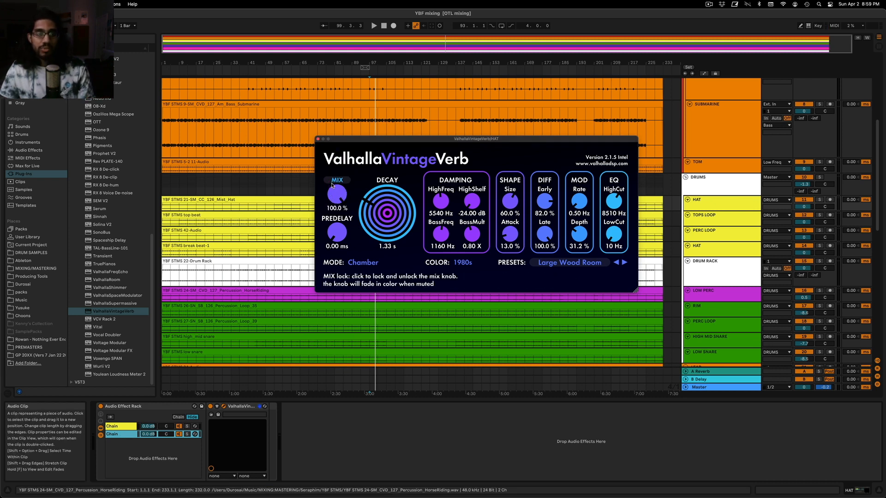
{"action": "left_click_drag", "start_coordinate": [336, 194], "coordinate": [337, 243]}
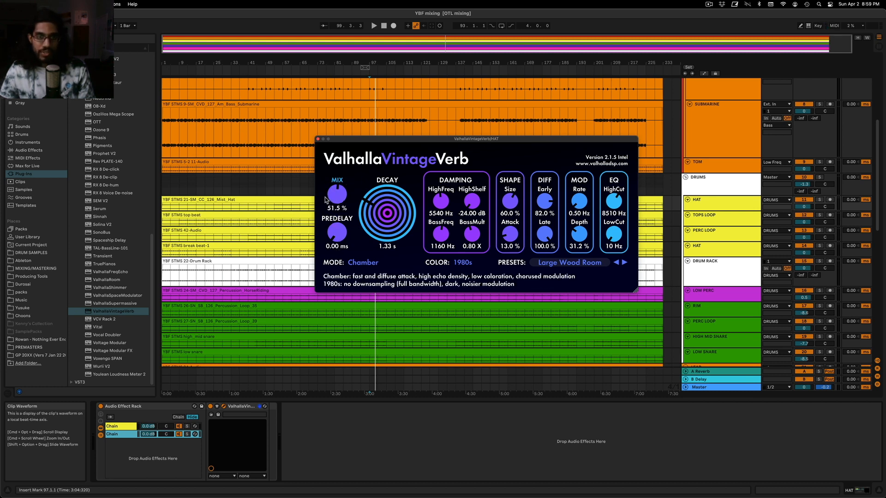
{"action": "left_click", "coordinate": [118, 426]}
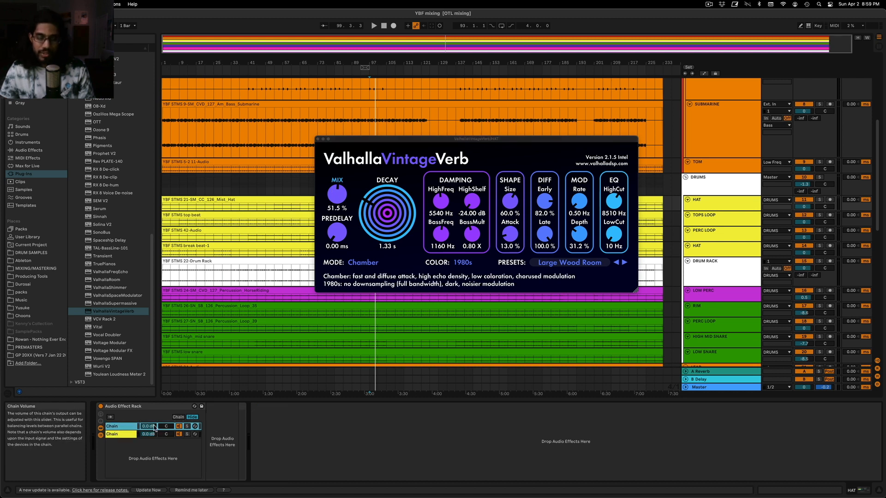
{"action": "left_click", "coordinate": [119, 435]}
{"action": "left_click_drag", "start_coordinate": [337, 194], "coordinate": [295, 3]}
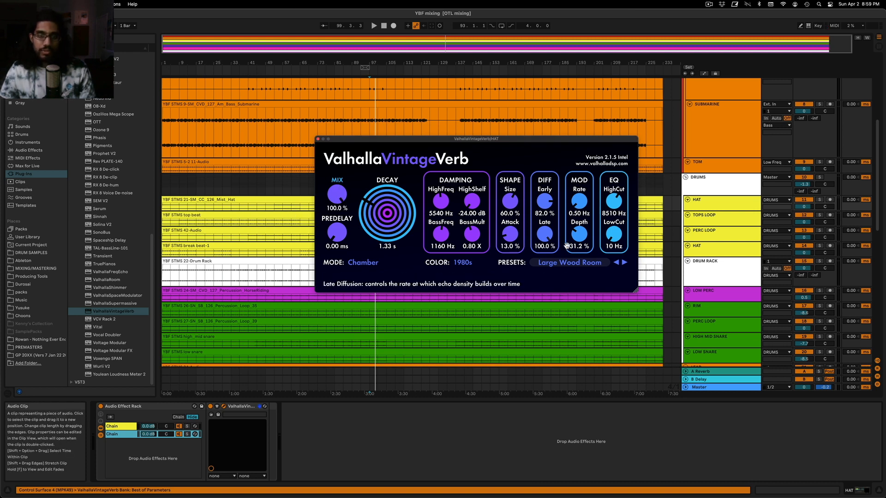
Set the reverb's decay to 0.84 s and low cut to 360 Hz, and lower the reverb chain's volume during playback
{"action": "left_click_drag", "start_coordinate": [386, 212], "coordinate": [387, 210]}
{"action": "left_click_drag", "start_coordinate": [612, 234], "coordinate": [611, 216]}
{"action": "left_click", "coordinate": [148, 434]}
{"action": "key", "text": "space"}
{"action": "left_click_drag", "start_coordinate": [148, 434], "coordinate": [148, 439]}
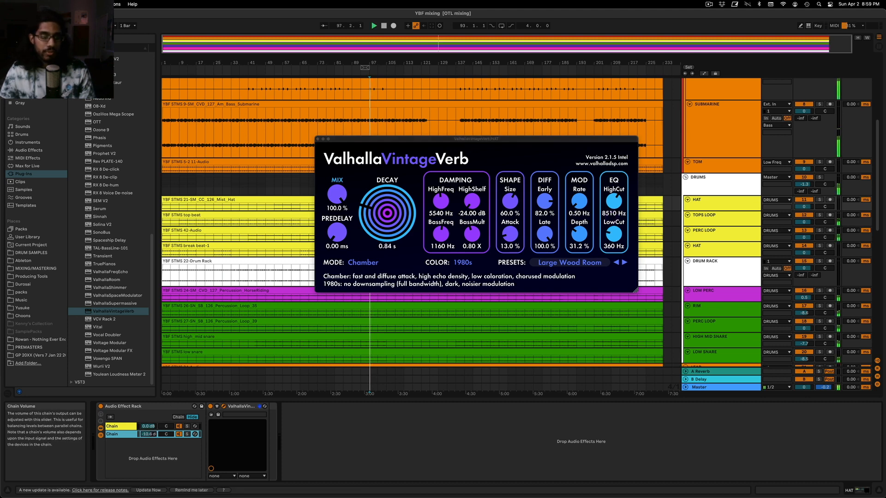
Solo the HAT track within the DRUMS group during playback and bring up its effect rack
{"action": "left_click", "coordinate": [820, 177]}
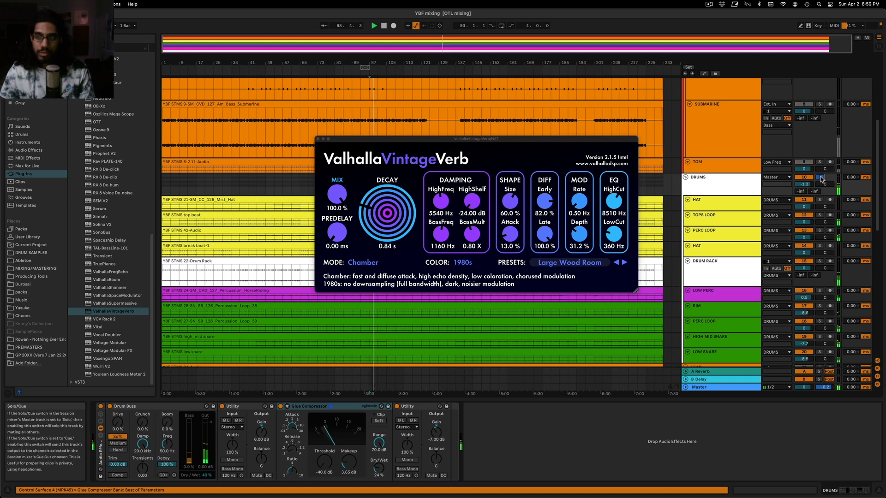
{"action": "left_click", "coordinate": [820, 200]}
{"action": "left_click", "coordinate": [730, 209]}
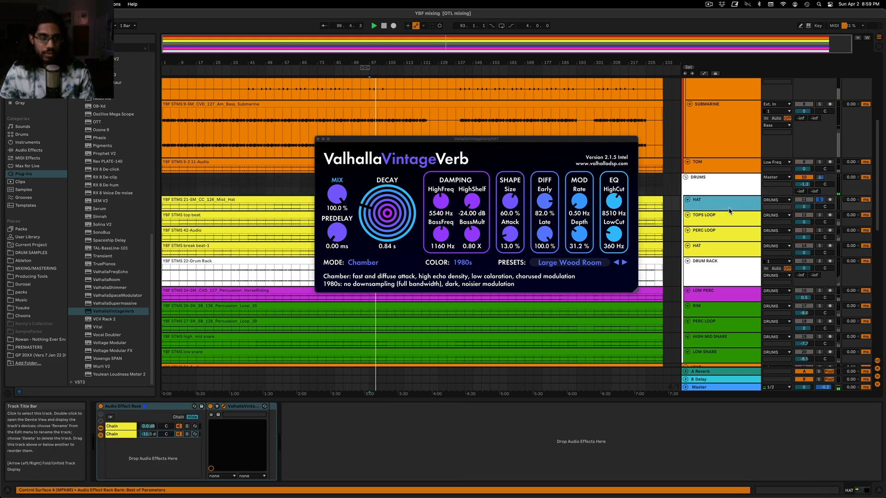
Play the soloed HAT from about bar 61 and set its rack's reverb chain volume to about -16.5 dB
{"action": "left_click", "coordinate": [292, 205]}
{"action": "key", "text": "space"}
{"action": "key", "text": "space"}
{"action": "left_click", "coordinate": [734, 184]}
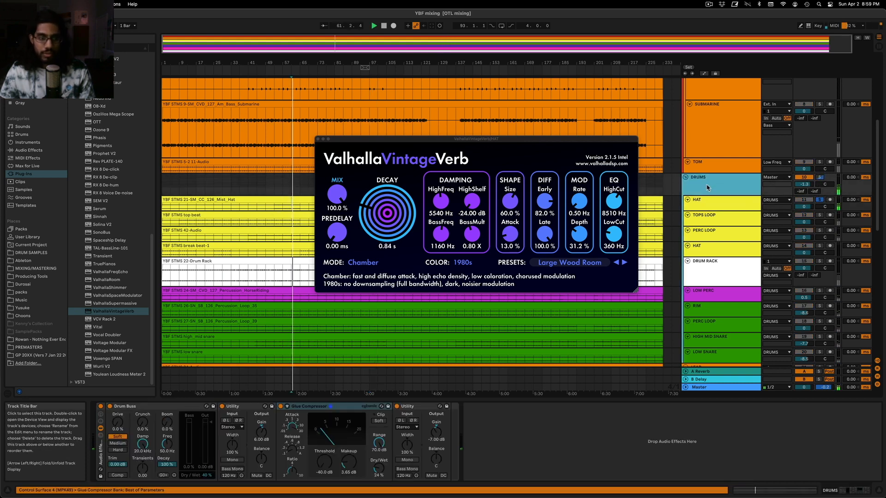
{"action": "left_click", "coordinate": [739, 206]}
{"action": "left_click_drag", "start_coordinate": [148, 434], "coordinate": [149, 444]}
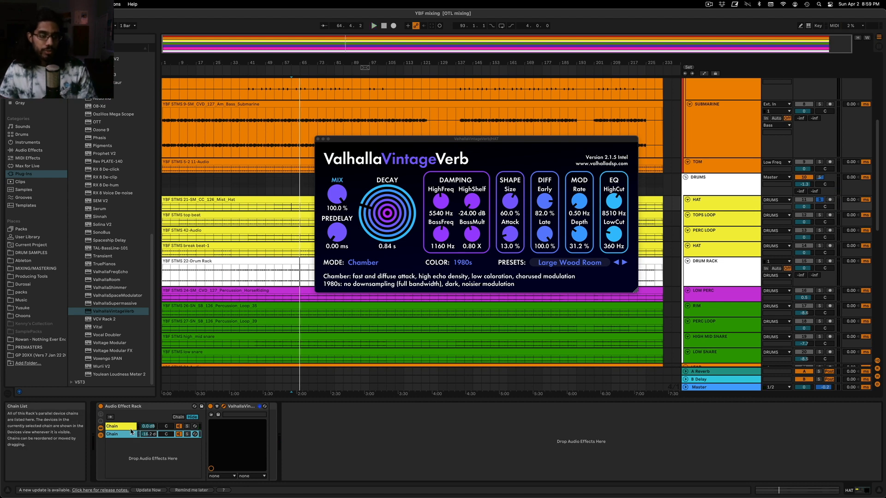
{"action": "left_click_drag", "start_coordinate": [149, 436], "coordinate": [149, 428]}
{"action": "key", "text": "space"}
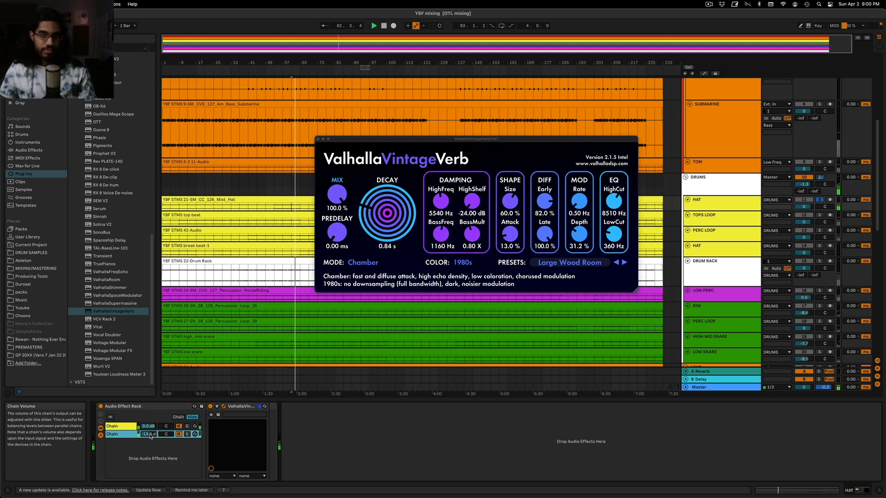
{"action": "left_click_drag", "start_coordinate": [149, 434], "coordinate": [150, 437]}
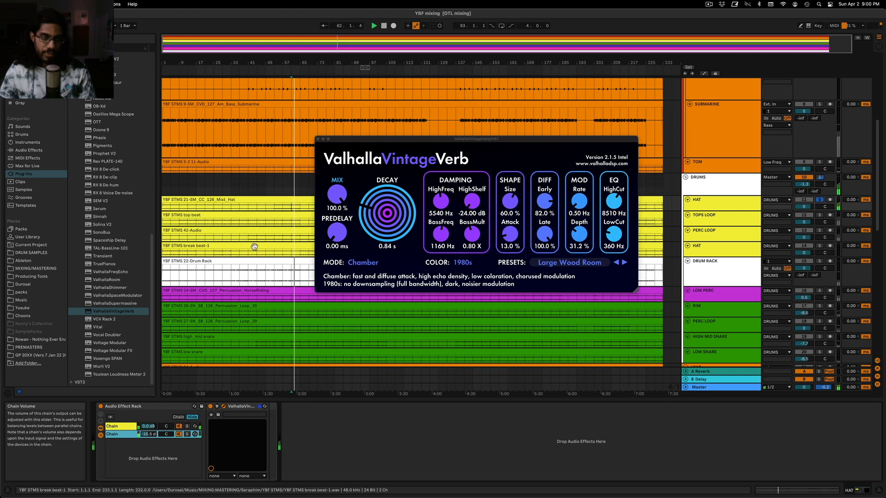
{"action": "key", "text": "space"}
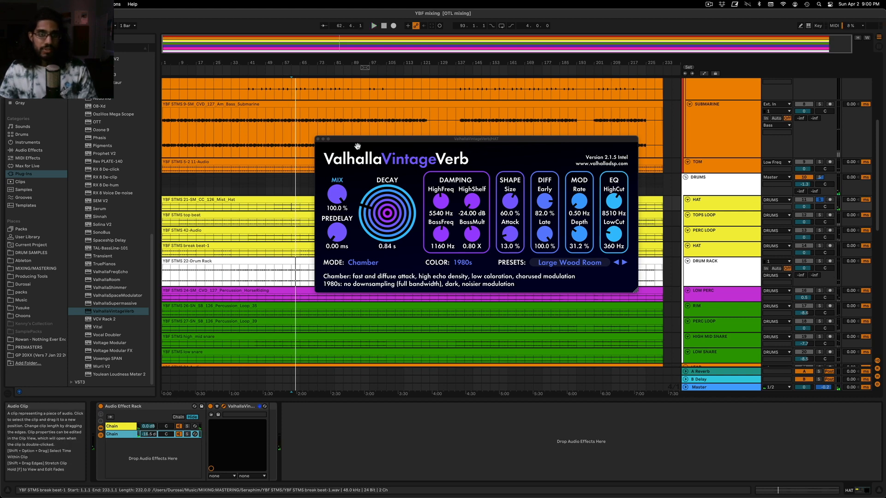
Close the reverb plug-in window and play the full mix with HAT unsoloed, keeping its effect rack selected
{"action": "left_click_drag", "start_coordinate": [361, 139], "coordinate": [369, 330]}
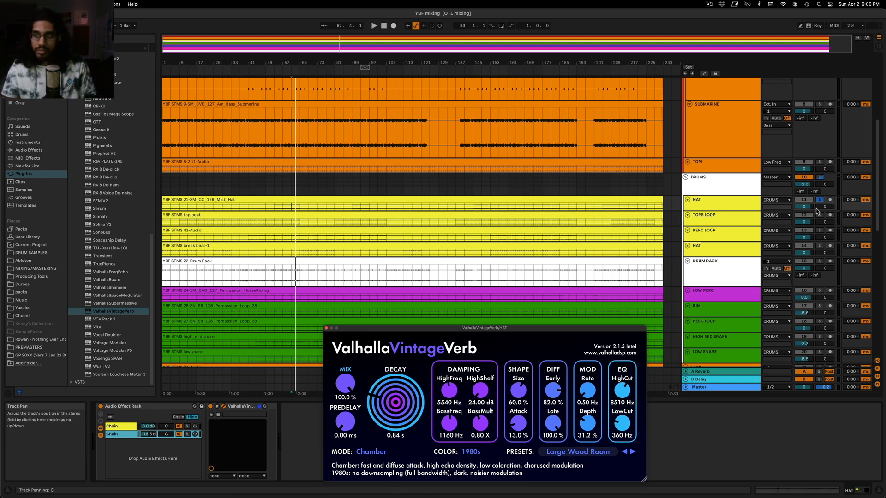
{"action": "left_click_drag", "start_coordinate": [438, 330], "coordinate": [438, 315]}
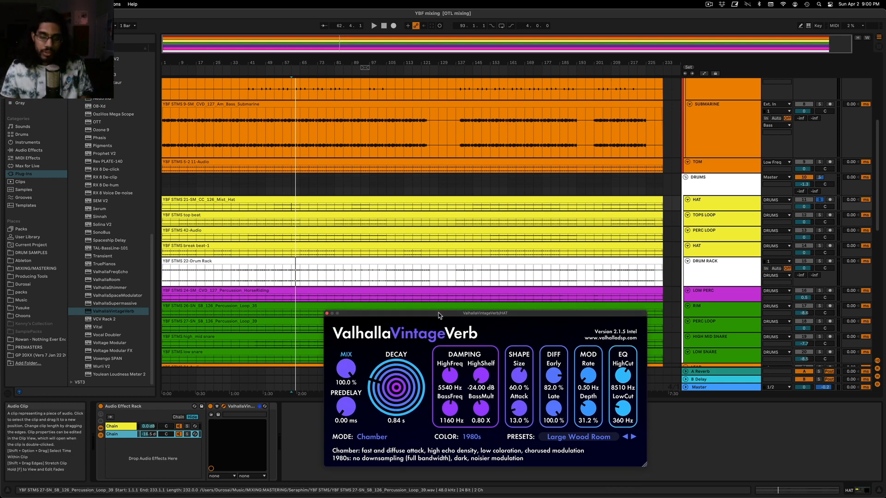
{"action": "left_click", "coordinate": [327, 314]}
{"action": "key", "text": "space"}
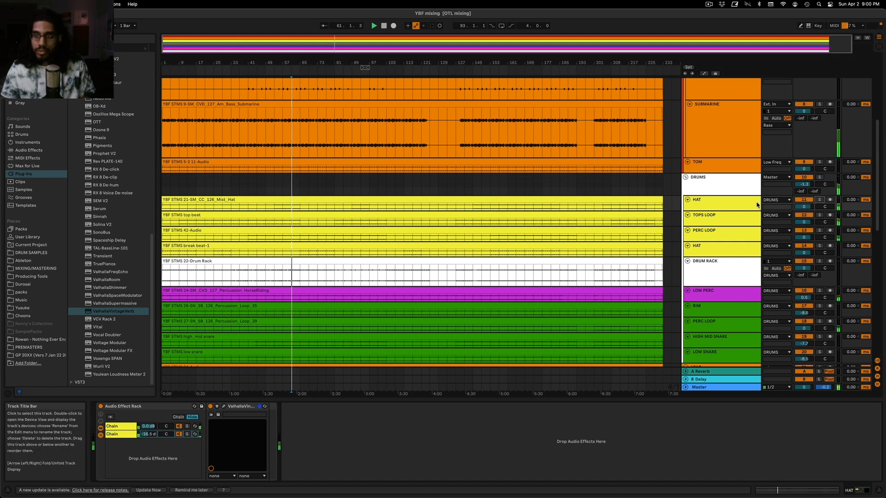
{"action": "left_click", "coordinate": [757, 205]}
{"action": "left_click", "coordinate": [131, 406]}
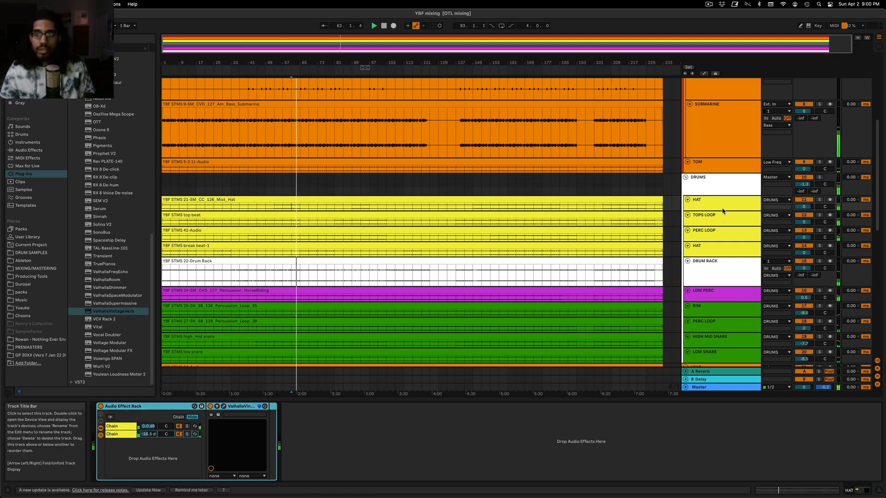
Audition the TOPS LOOP track in solo and add an EQ Eight to it
{"action": "left_click", "coordinate": [723, 205]}
{"action": "left_click", "coordinate": [820, 215]}
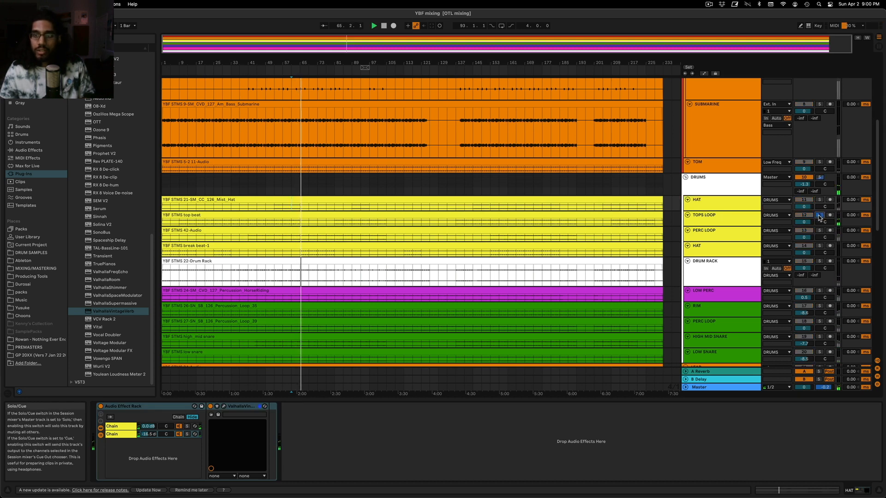
{"action": "left_click", "coordinate": [819, 216]}
{"action": "left_click", "coordinate": [32, 150]}
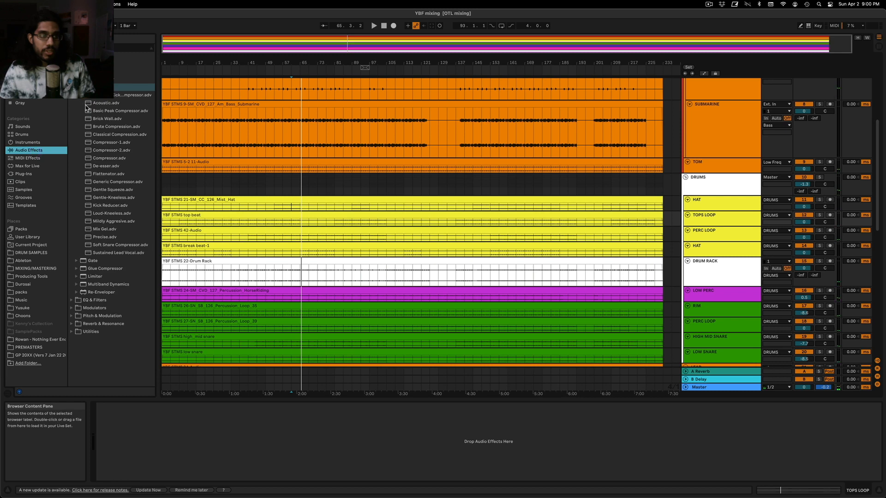
{"action": "left_click", "coordinate": [71, 72]}
{"action": "left_click", "coordinate": [71, 80]}
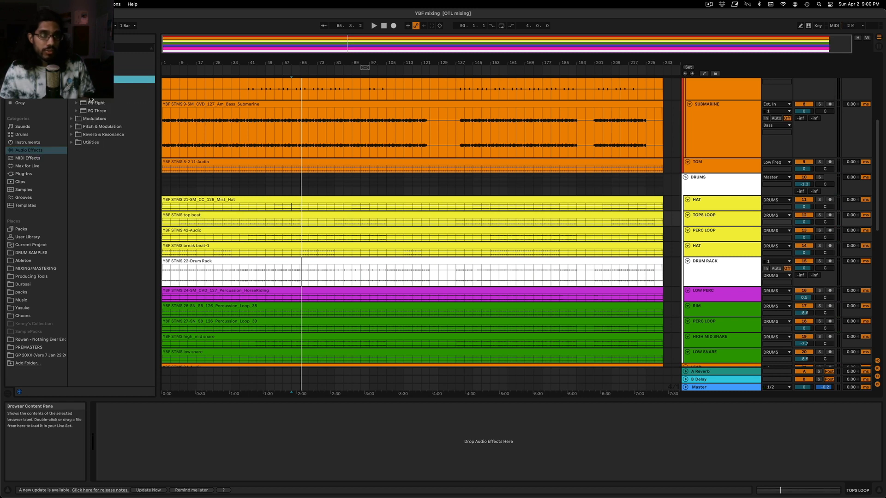
{"action": "left_click_drag", "start_coordinate": [92, 102], "coordinate": [760, 280]}
{"action": "left_click_drag", "start_coordinate": [716, 219], "coordinate": [715, 218]}
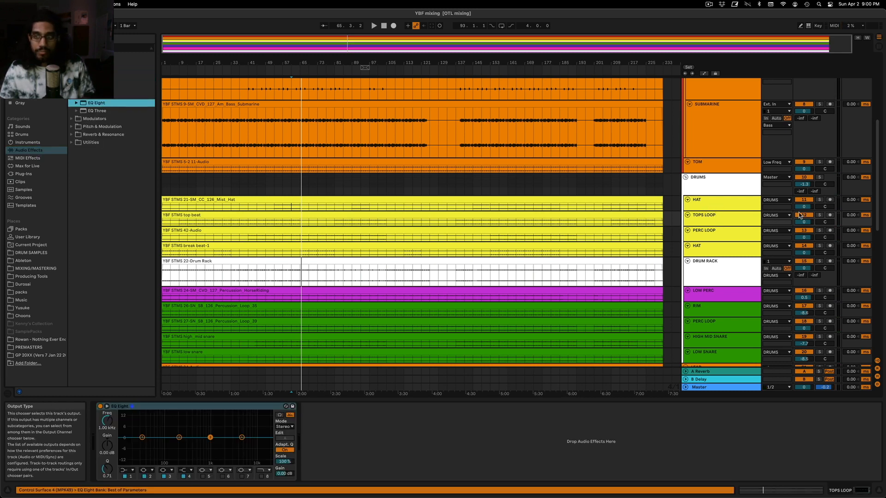
On TOPS LOOP's EQ Eight, make band 1 a low cut at about 23 Hz and band 2 a low shelf during solo playback
{"action": "key", "text": "space"}
{"action": "left_click", "coordinate": [127, 470]}
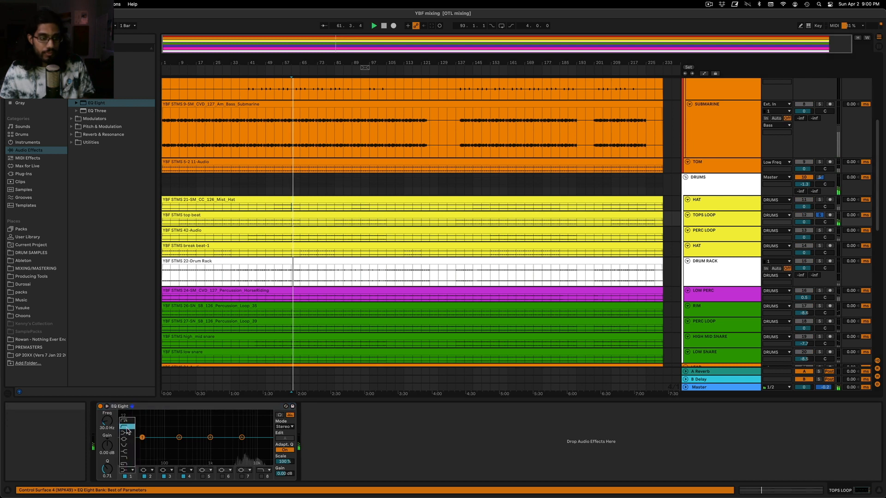
{"action": "left_click", "coordinate": [127, 427]}
{"action": "mouse_move", "coordinate": [142, 444]}
{"action": "left_mouse_down"}
{"action": "mouse_move", "coordinate": [168, 443]}
{"action": "mouse_move", "coordinate": [156, 444]}
{"action": "left_mouse_up"}
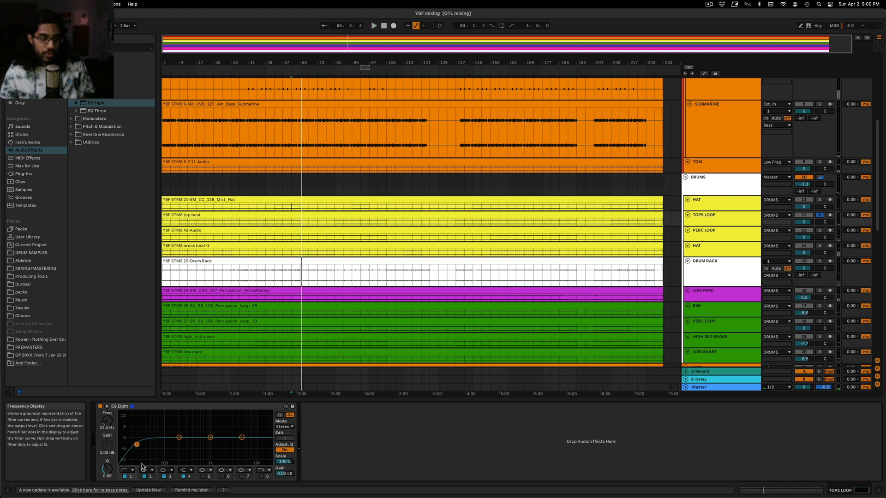
{"action": "left_click", "coordinate": [147, 470]}
{"action": "left_click", "coordinate": [146, 434]}
{"action": "key", "text": "space"}
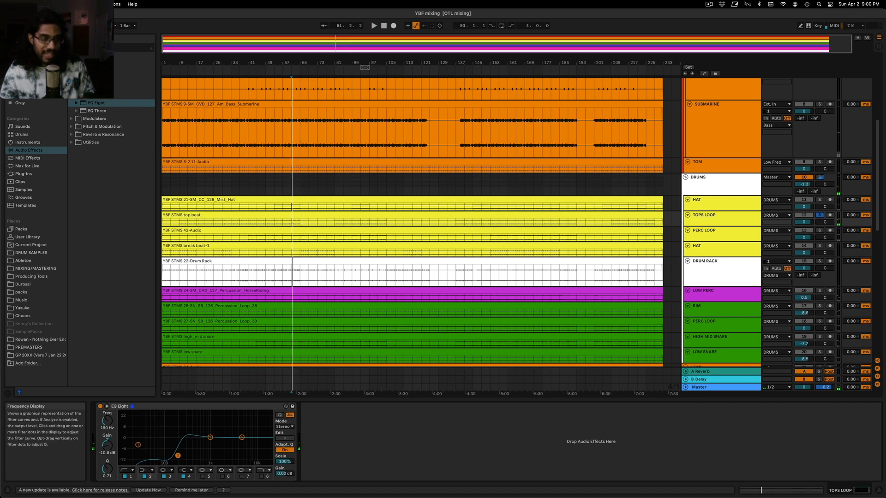
Turn off the EQ's Adaptive Q and set the band 2 low shelf to about 278 Hz and -14.3 dB
{"action": "left_click", "coordinate": [289, 450]}
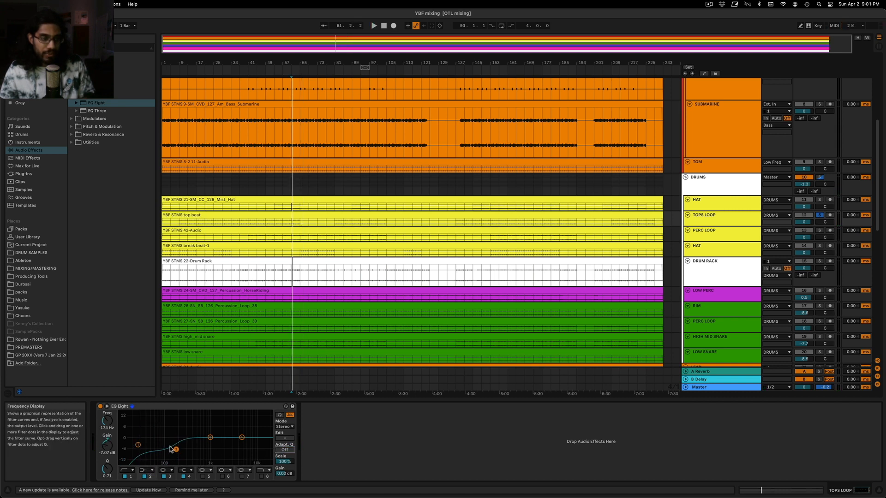
{"action": "left_click", "coordinate": [285, 450]}
{"action": "left_click", "coordinate": [284, 451]}
{"action": "key", "text": "space"}
{"action": "left_click_drag", "start_coordinate": [178, 457], "coordinate": [187, 463]}
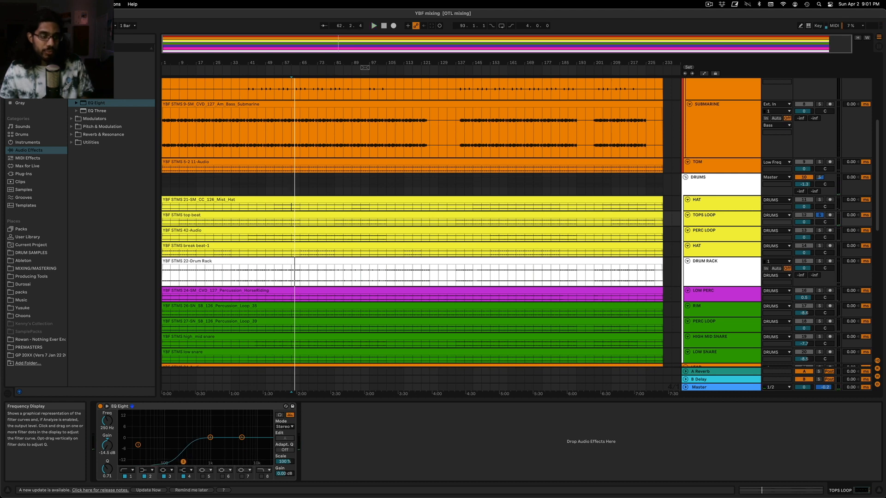
{"action": "left_click_drag", "start_coordinate": [188, 462], "coordinate": [185, 462]}
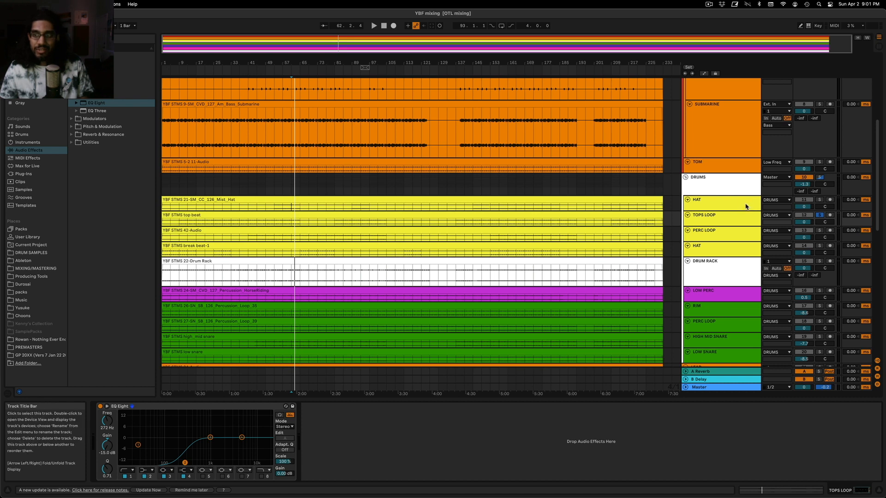
Listen to the TOPS LOOP, PERC LOOP and lower HAT tracks in solo and within the full mix
{"action": "left_click", "coordinate": [820, 215]}
{"action": "key", "text": "space"}
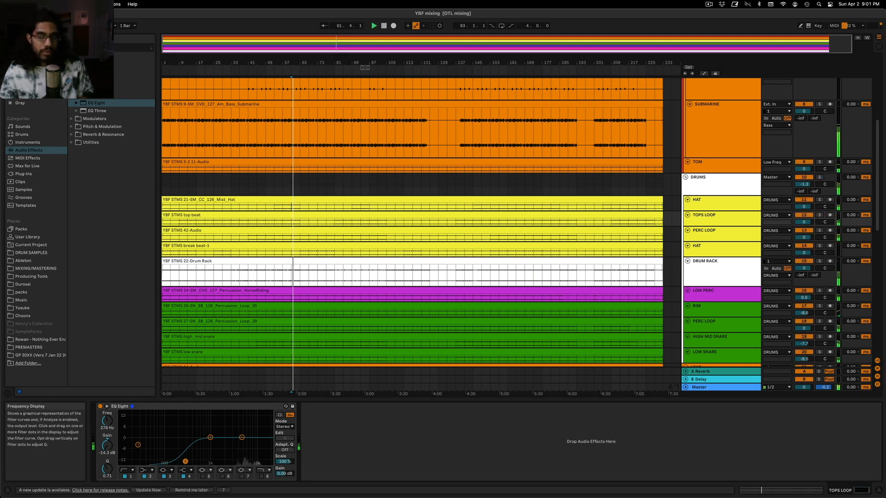
{"action": "left_click", "coordinate": [819, 215]}
{"action": "left_click", "coordinate": [820, 215]}
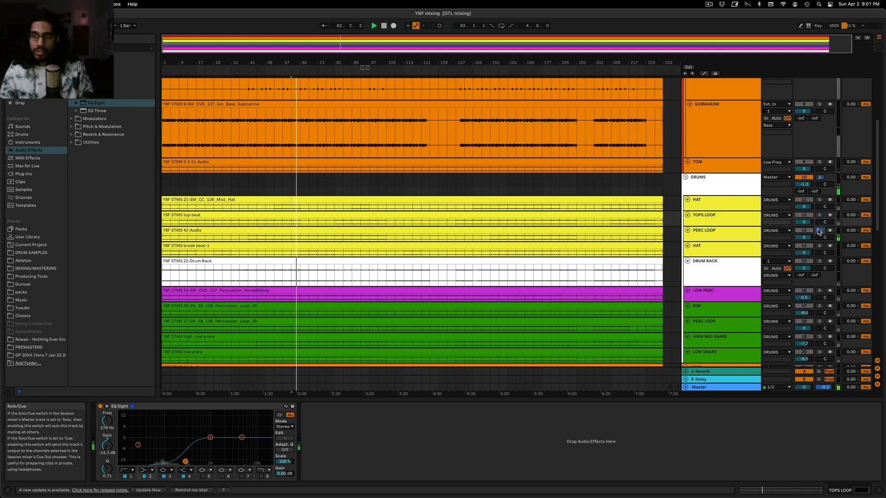
{"action": "key", "text": "space"}
{"action": "key", "text": "space"}
{"action": "left_click", "coordinate": [820, 245]}
{"action": "left_click", "coordinate": [818, 245]}
{"action": "key", "text": "space"}
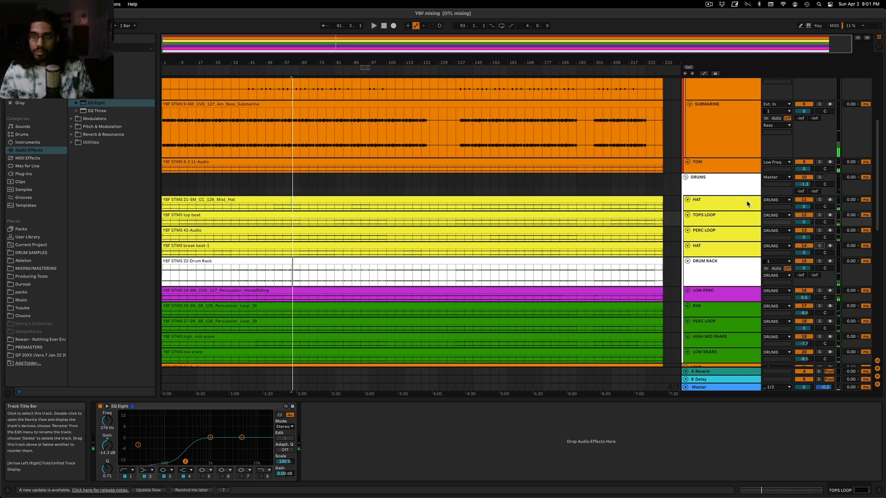
Group the upper HAT, TOPS LOOP, PERC LOOP and lower HAT tracks inside the DRUMS group
{"action": "left_click", "coordinate": [746, 202]}
{"action": "left_click", "coordinate": [739, 217], "text": "shift"}
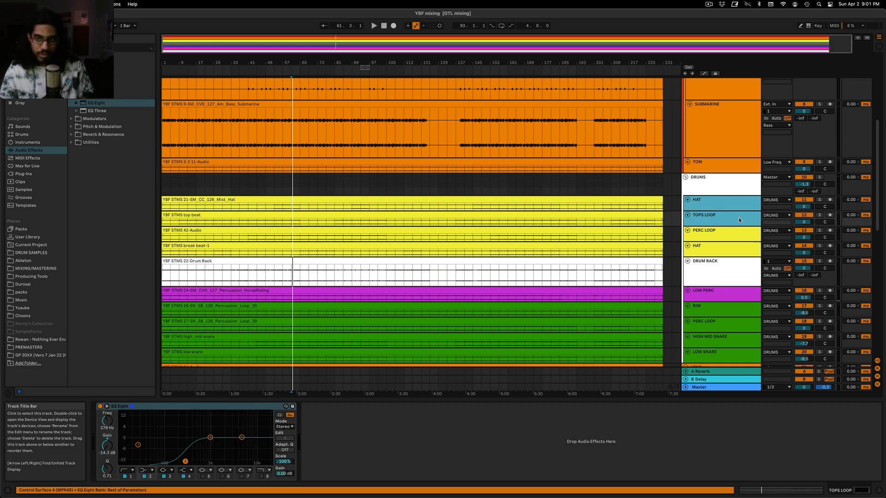
{"action": "left_click", "coordinate": [710, 187]}
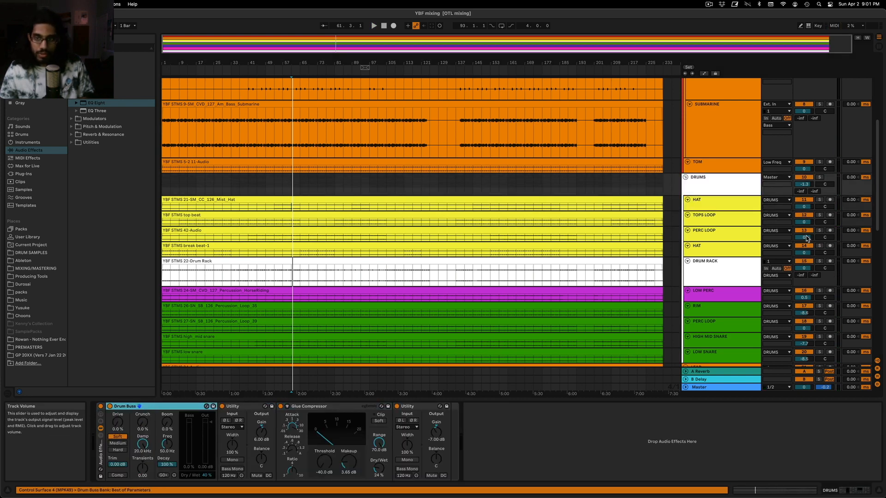
{"action": "left_click", "coordinate": [727, 209]}
{"action": "left_click", "coordinate": [718, 255], "text": "shift"}
{"action": "key", "text": "super+g"}
Move the reverb Audio Effect Rack from the upper HAT track onto the new 11 Group
{"action": "left_click", "coordinate": [713, 246]}
{"action": "left_click", "coordinate": [713, 230]}
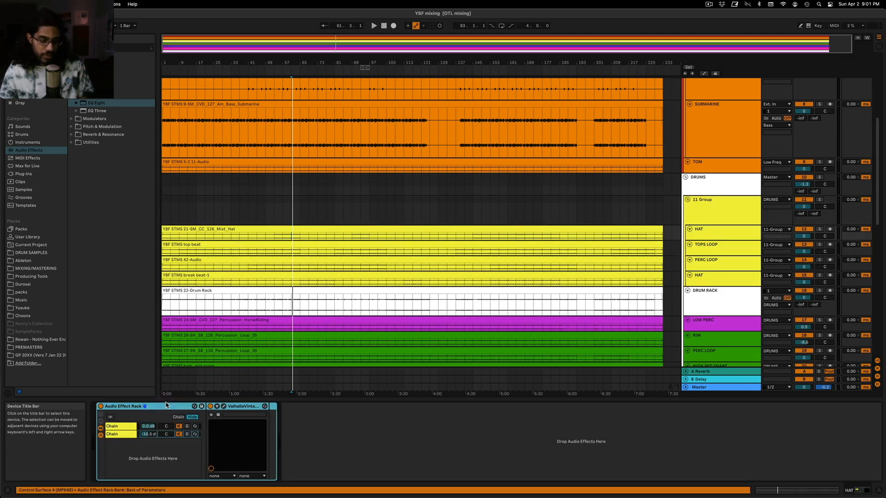
{"action": "left_click", "coordinate": [722, 219]}
{"action": "left_click", "coordinate": [232, 428]}
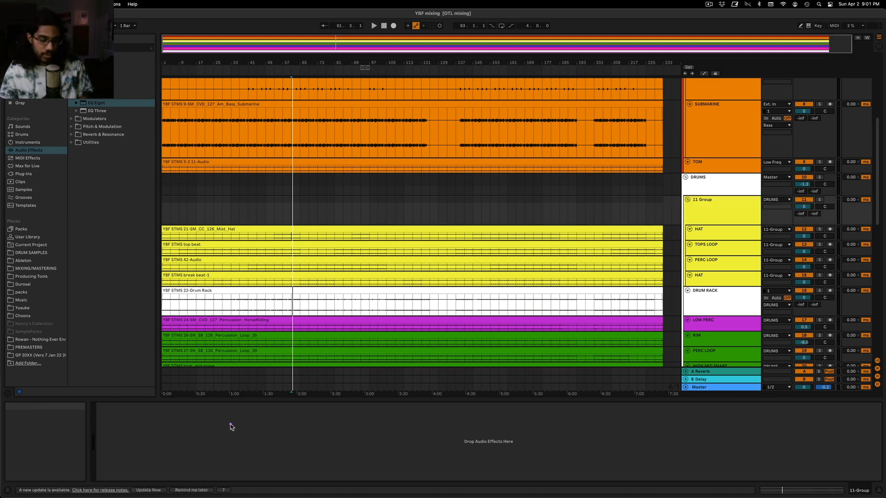
{"action": "key", "text": "super+v"}
Solo the 11 Group during playback, lower its reverb chain volume to about -18 dB, and return to the full mix
{"action": "key", "text": "space"}
{"action": "left_click", "coordinate": [820, 201]}
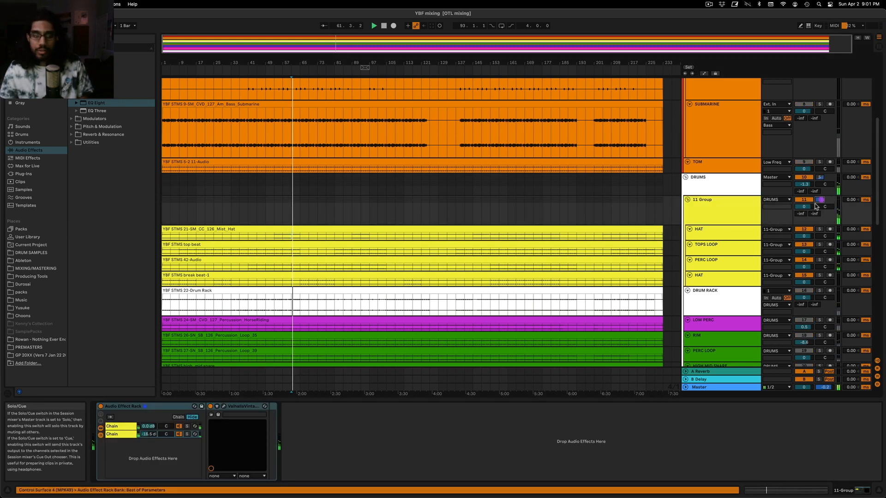
{"action": "left_click", "coordinate": [152, 435]}
{"action": "left_click_drag", "start_coordinate": [152, 435], "coordinate": [151, 437]}
{"action": "left_click", "coordinate": [820, 200]}
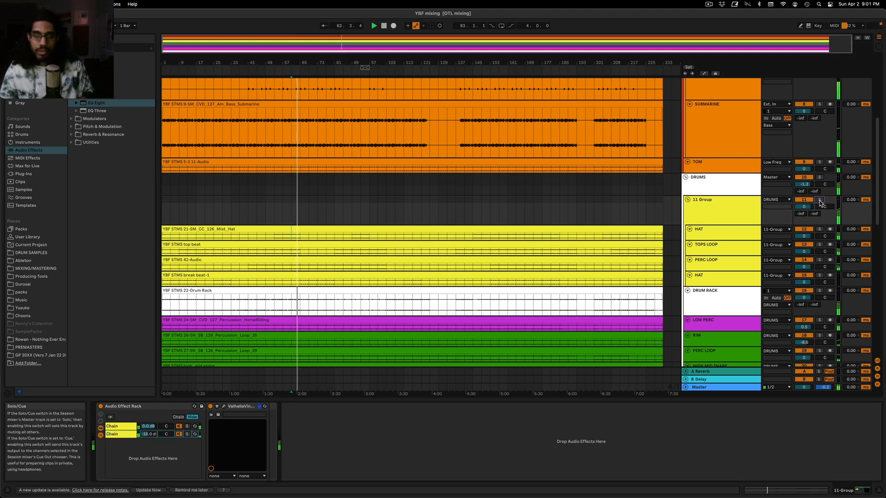
Examine the device chains on the HAT track, 11 Group, A Reverb return and DRUMS group
{"action": "left_click", "coordinate": [333, 224]}
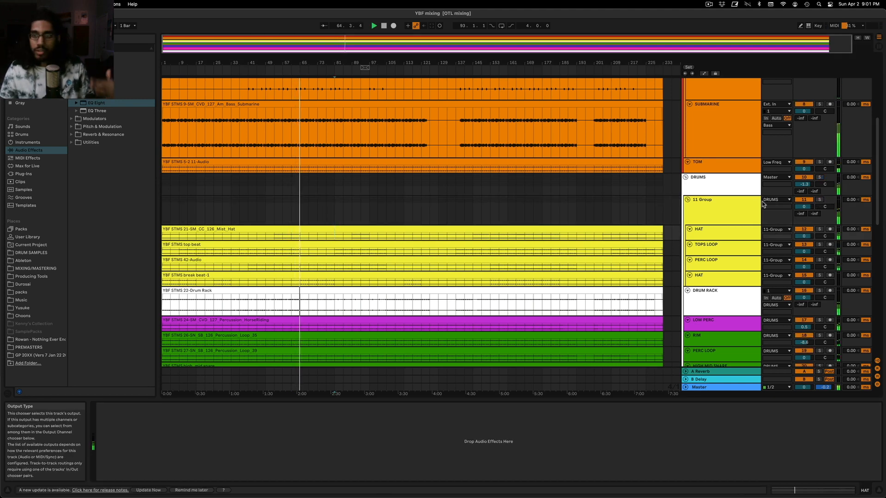
{"action": "left_click", "coordinate": [707, 194]}
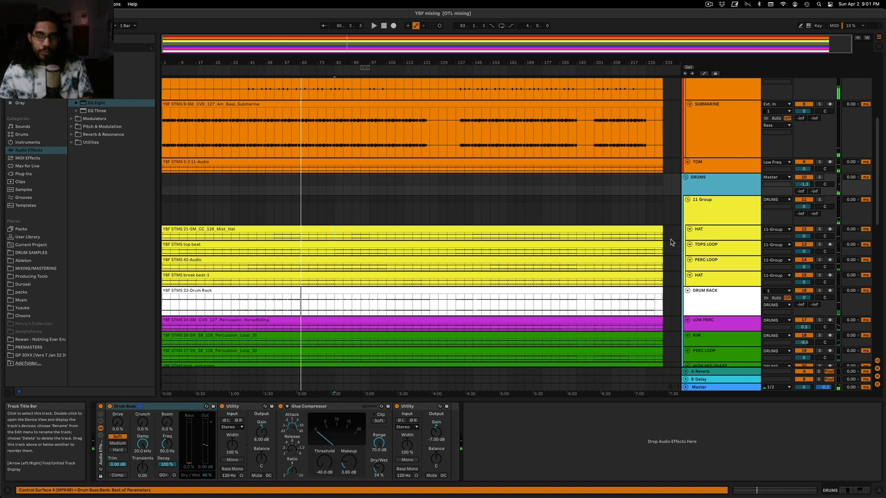
{"action": "left_click", "coordinate": [704, 221]}
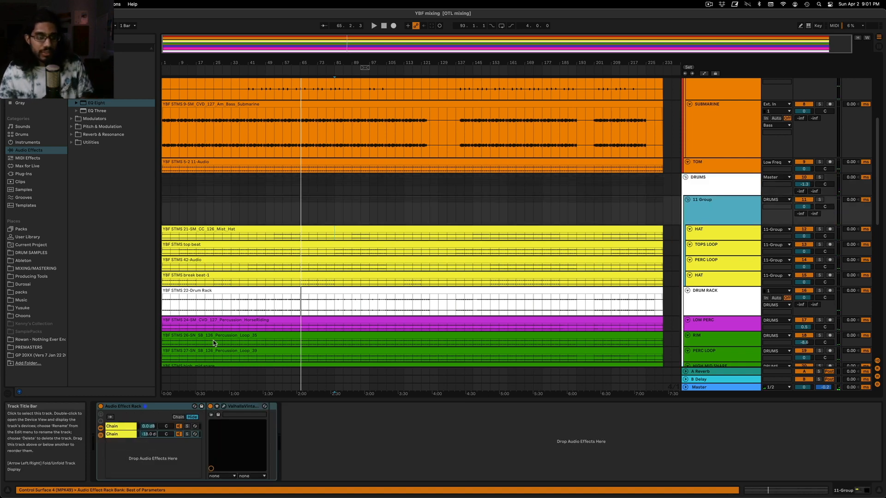
{"action": "left_click", "coordinate": [160, 408]}
{"action": "left_click", "coordinate": [736, 220]}
{"action": "left_click", "coordinate": [724, 372]}
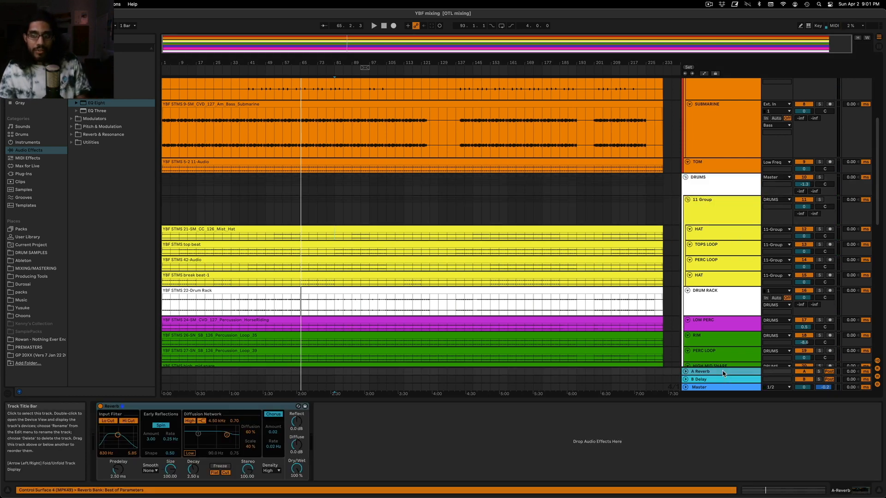
{"action": "left_click", "coordinate": [707, 209]}
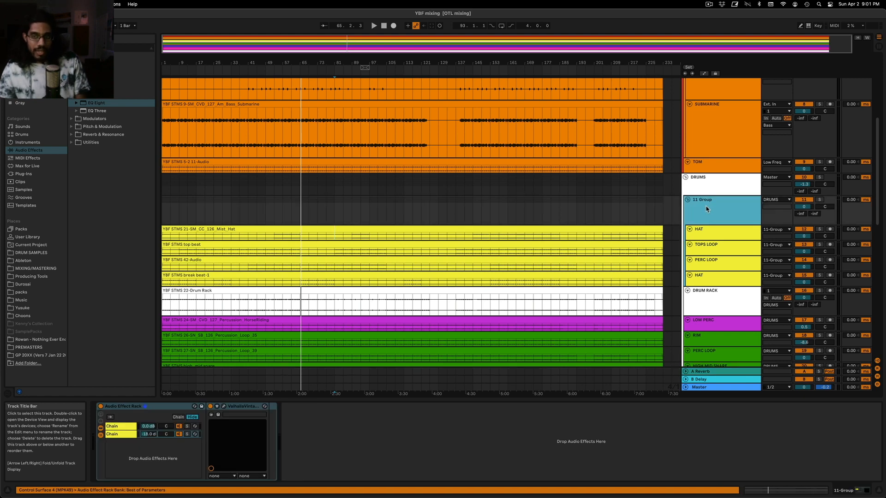
{"action": "left_click", "coordinate": [715, 187]}
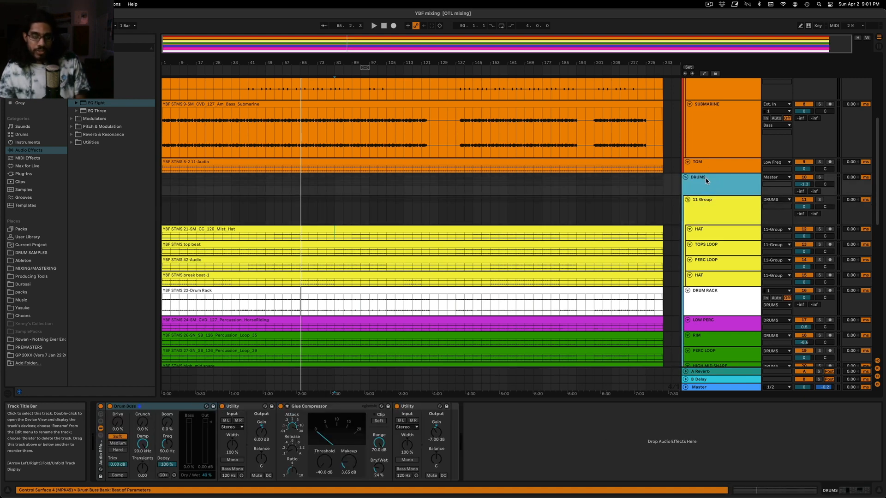
{"action": "double_click", "coordinate": [707, 181]}
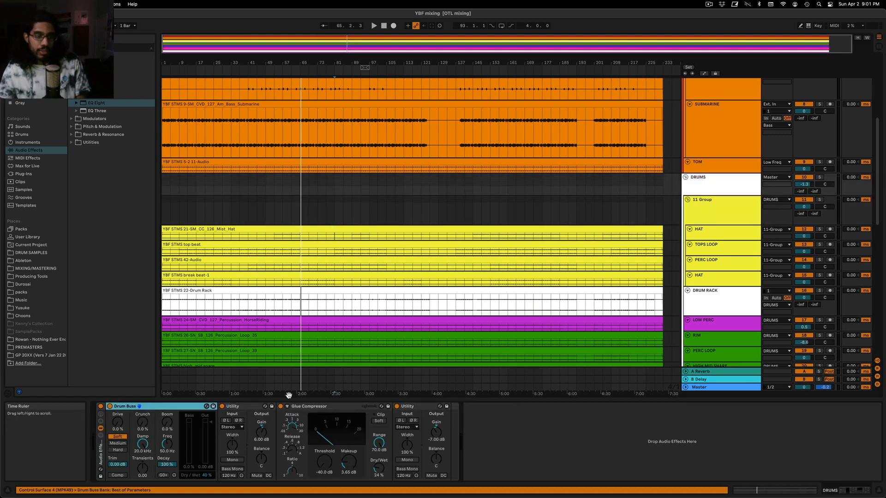
Compare the DRUMS group's Glue Compressor, the A Reverb return's Reverb and the 11 Group's Audio Effect Rack
{"action": "left_click", "coordinate": [305, 407]}
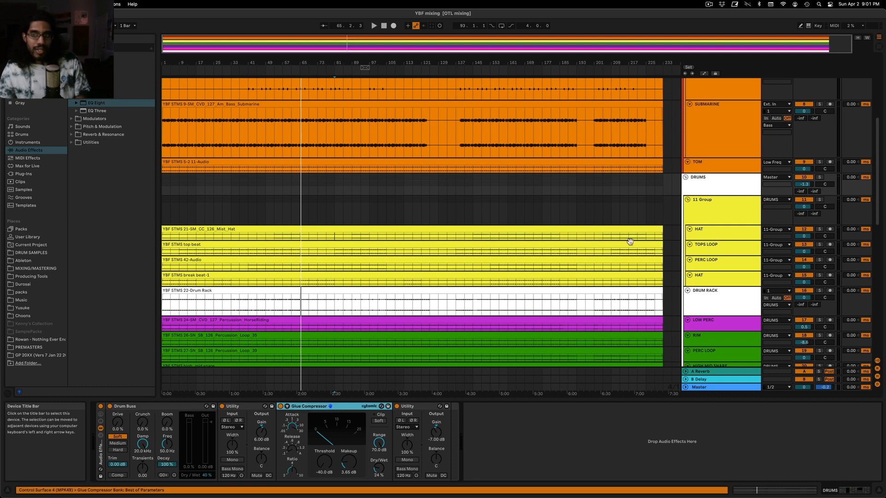
{"action": "left_click", "coordinate": [703, 371]}
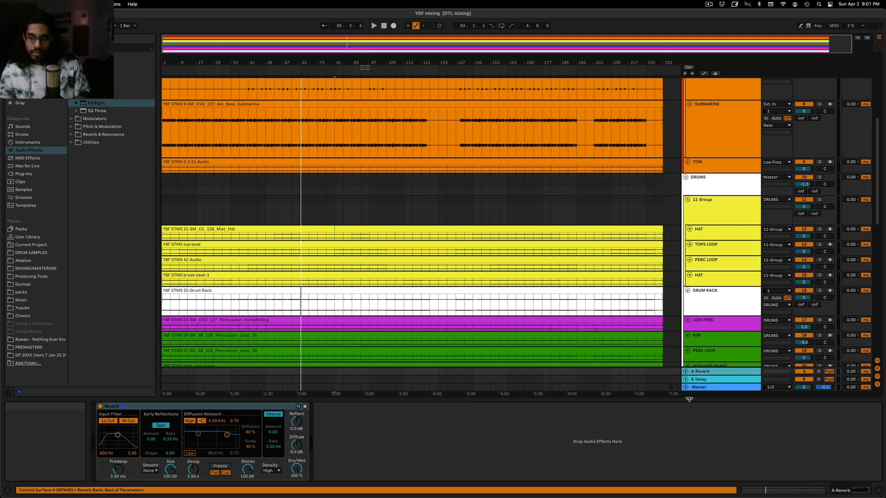
{"action": "left_click", "coordinate": [699, 374]}
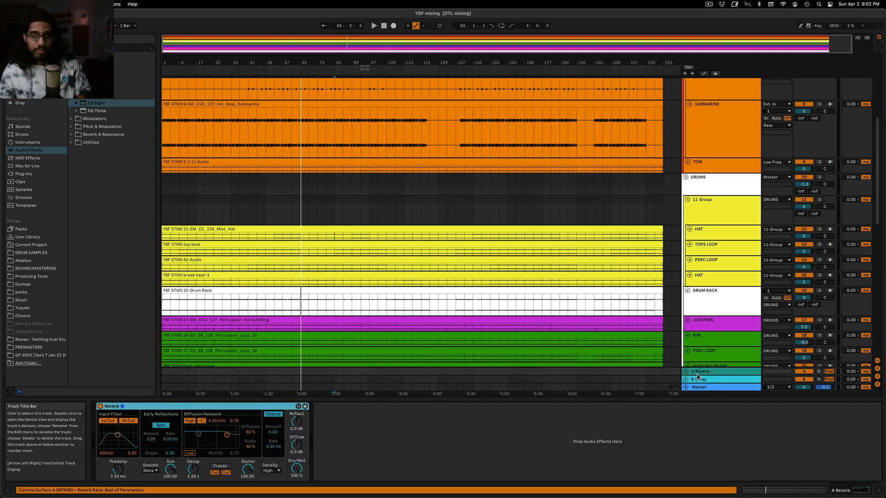
{"action": "left_click", "coordinate": [396, 451]}
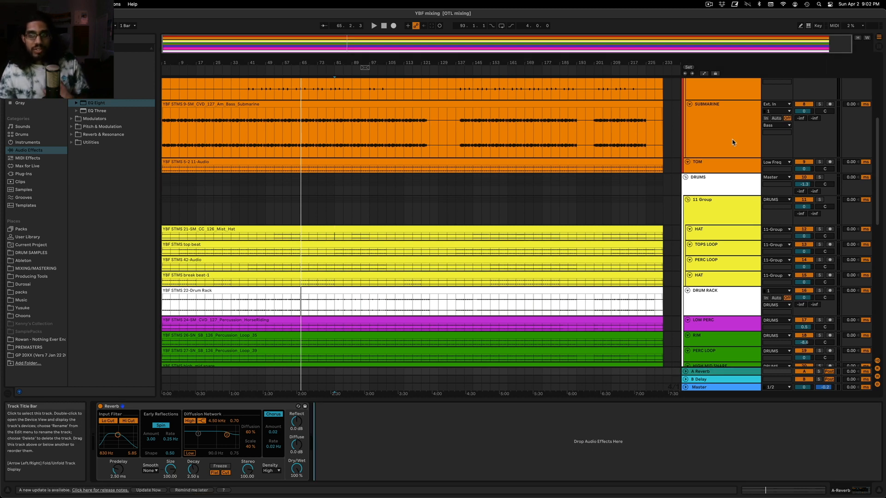
{"action": "left_click", "coordinate": [712, 213]}
{"action": "left_click", "coordinate": [716, 246]}
{"action": "left_click", "coordinate": [716, 233]}
{"action": "left_click", "coordinate": [714, 215]}
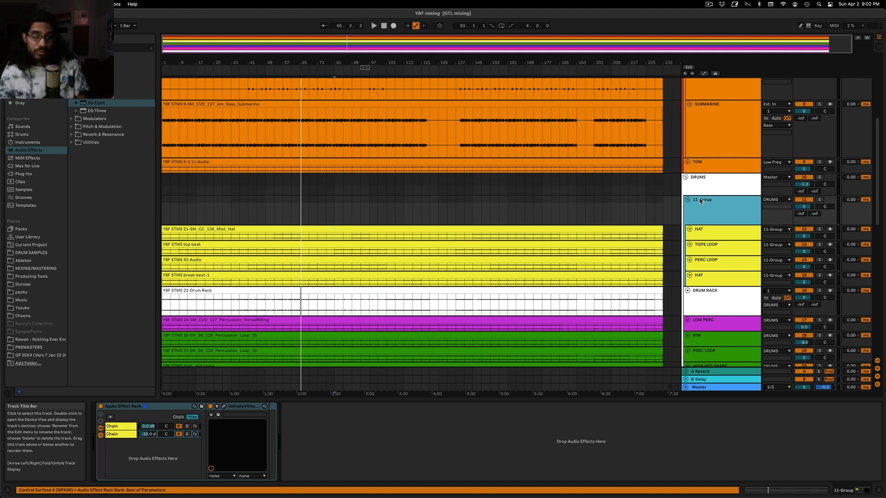
Play the drums section, audition the DRUM RACK track soloed and in the full mix, and show the 11 Group's rack
{"action": "left_click", "coordinate": [283, 192]}
{"action": "key", "text": "space"}
{"action": "left_click_drag", "start_coordinate": [339, 66], "coordinate": [358, 195]}
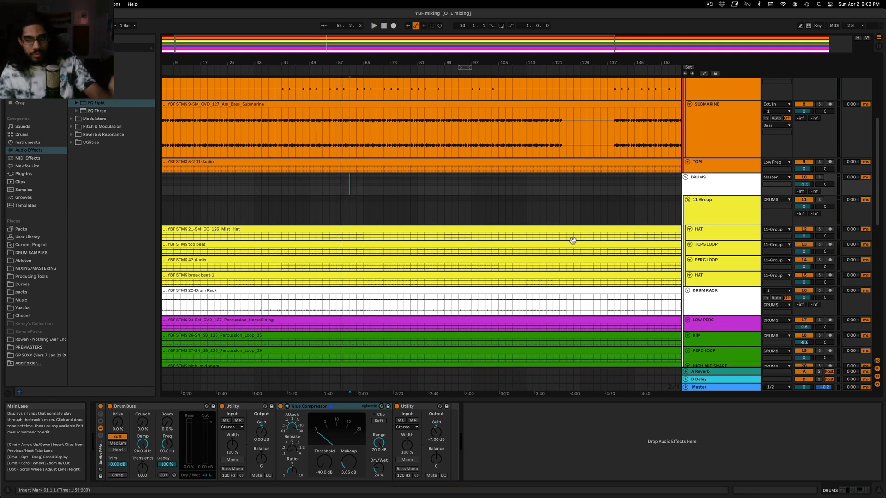
{"action": "left_click", "coordinate": [722, 374]}
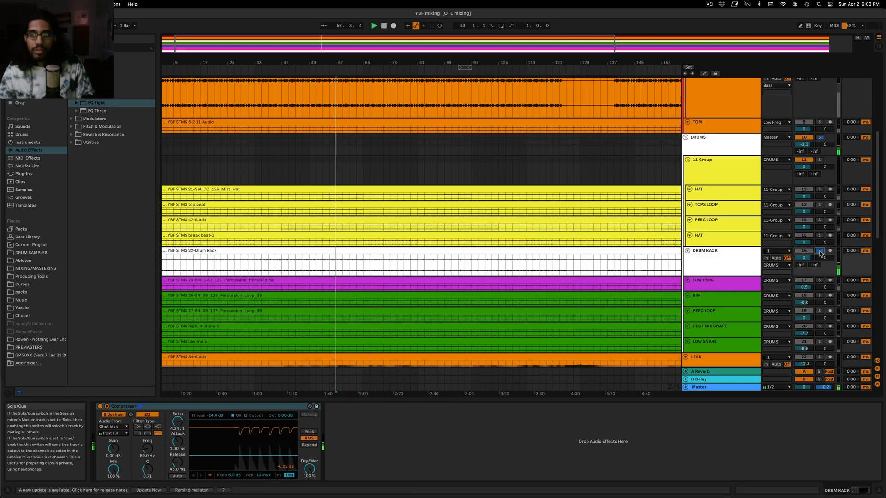
{"action": "left_click", "coordinate": [819, 252]}
{"action": "left_click", "coordinate": [745, 258]}
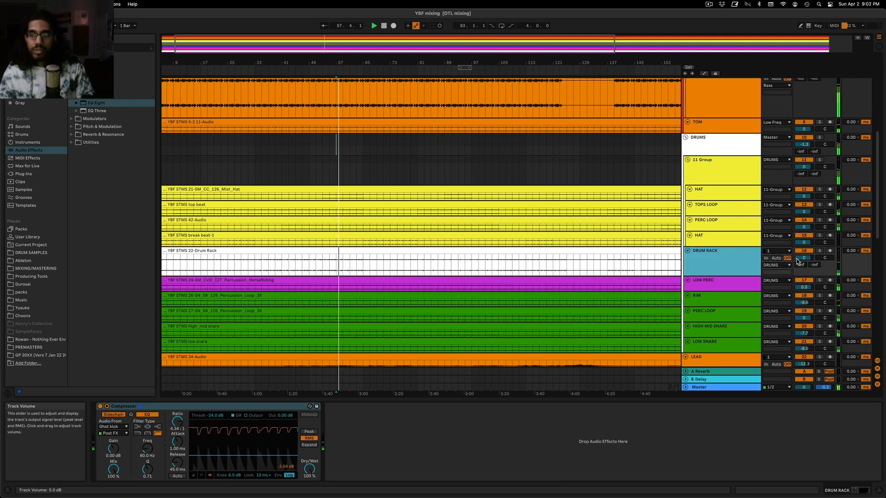
{"action": "left_click", "coordinate": [797, 259]}
{"action": "left_click", "coordinate": [725, 177]}
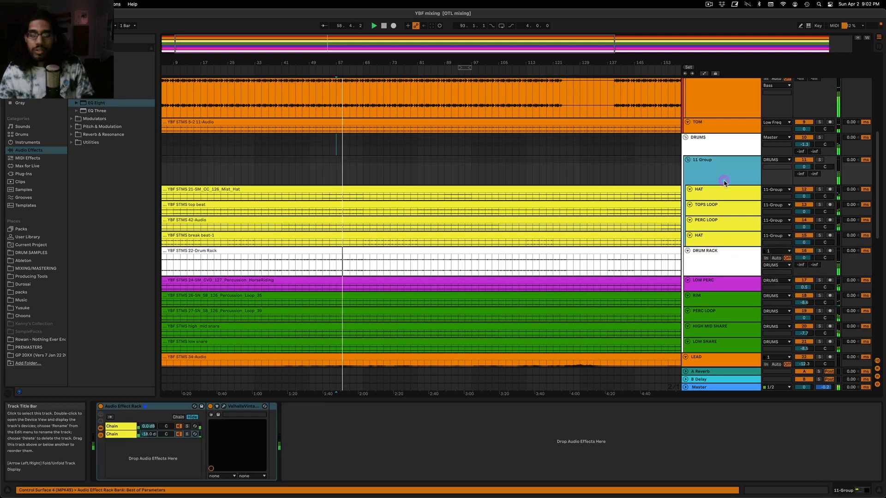
Check the master's frequency spectrum in Voxengo SPAN, then replay the section to hear the 11 Group in the full mix
{"action": "left_click", "coordinate": [721, 388]}
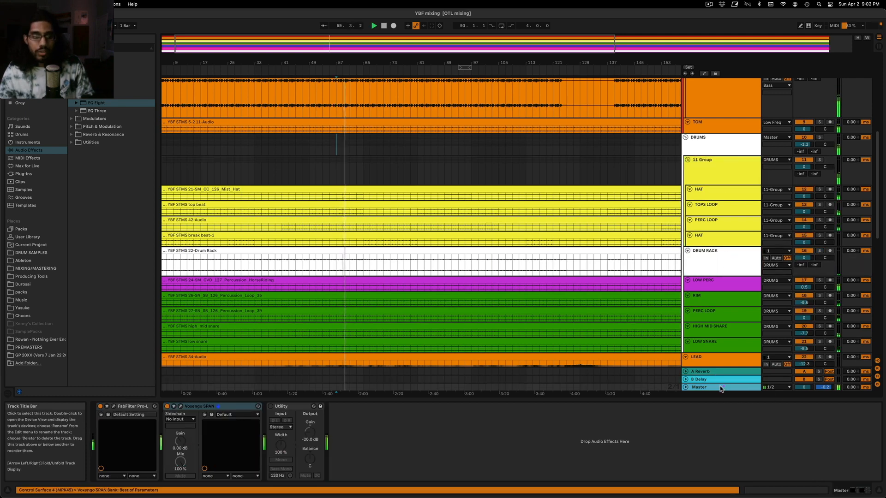
{"action": "left_click", "coordinate": [181, 406]}
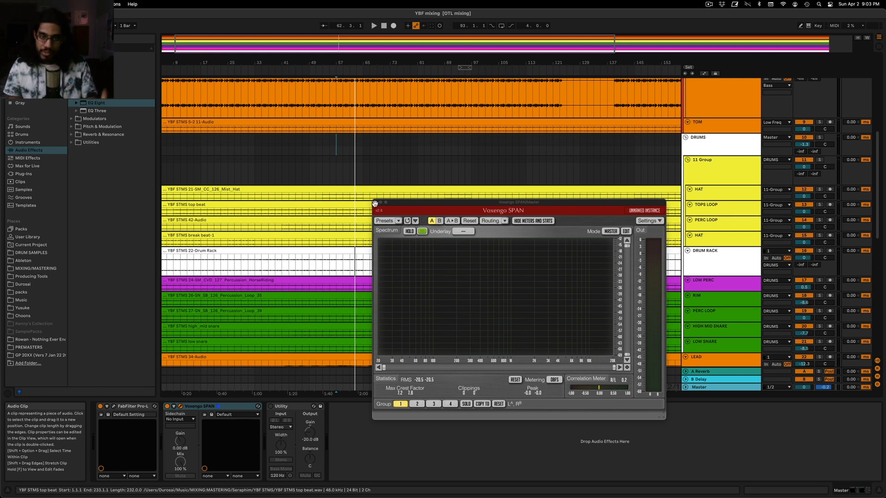
{"action": "left_click", "coordinate": [341, 173]}
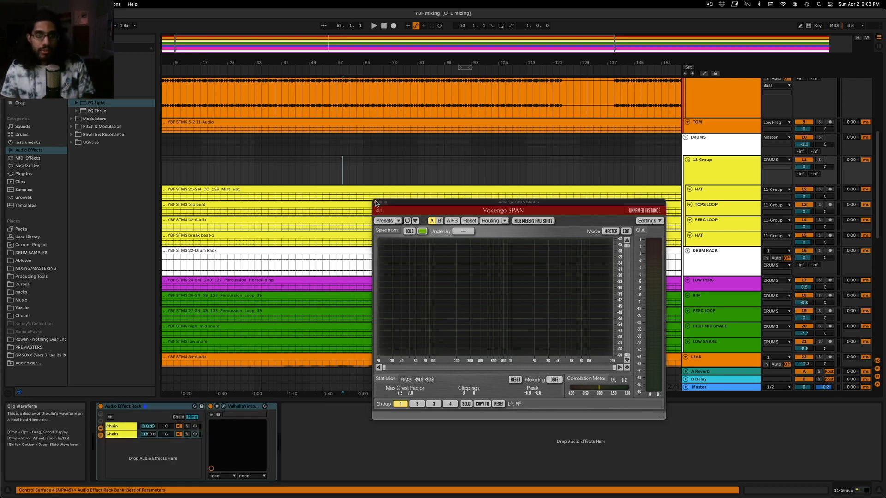
{"action": "key", "text": "space"}
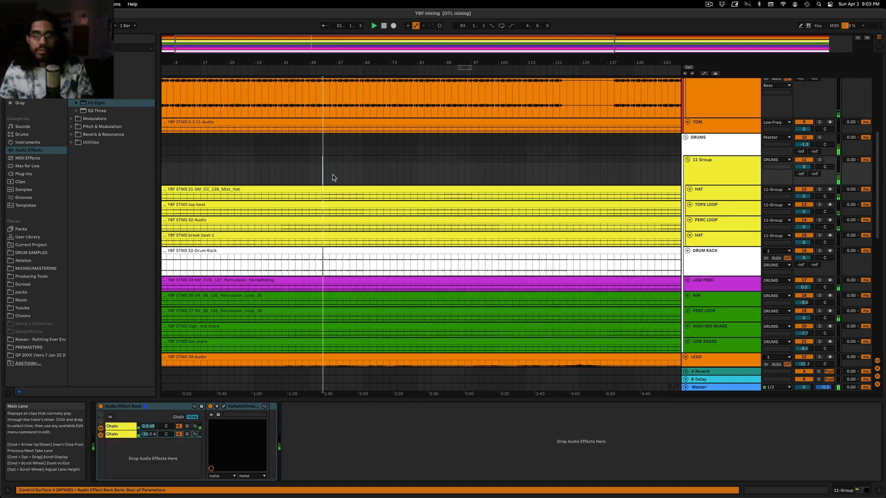
{"action": "left_click", "coordinate": [349, 171]}
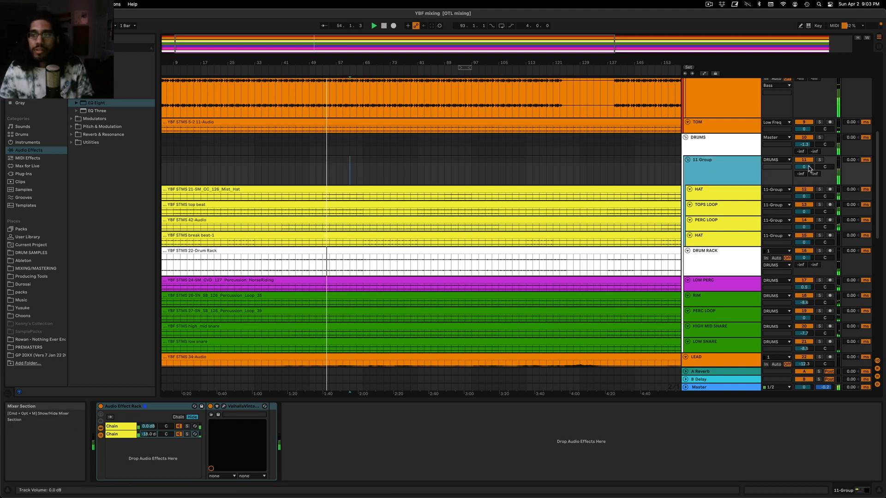
{"action": "left_click", "coordinate": [820, 160]}
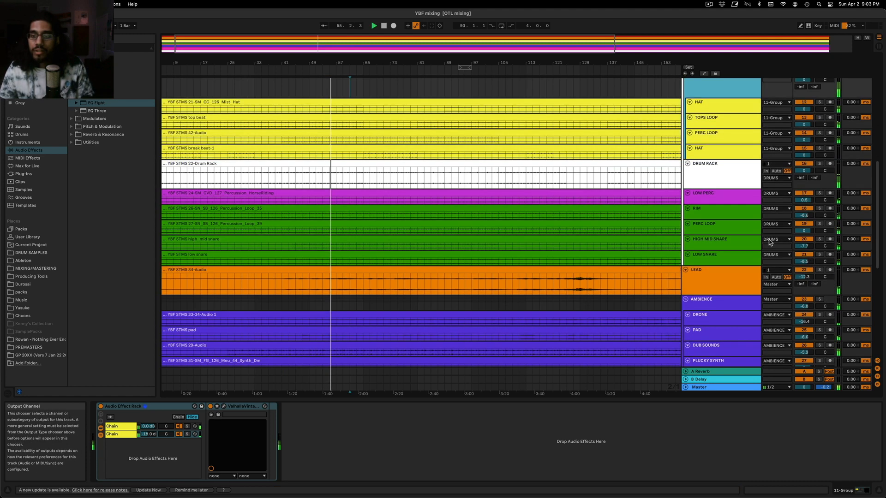
Raise the HIGH MID SNARE track volume to -4.3 dB and check it soloed against the full mix
{"action": "scroll", "coordinate": [821, 207], "scroll_direction": "down", "scroll_amount": 4}
{"action": "left_click_drag", "start_coordinate": [804, 246], "coordinate": [804, 243]}
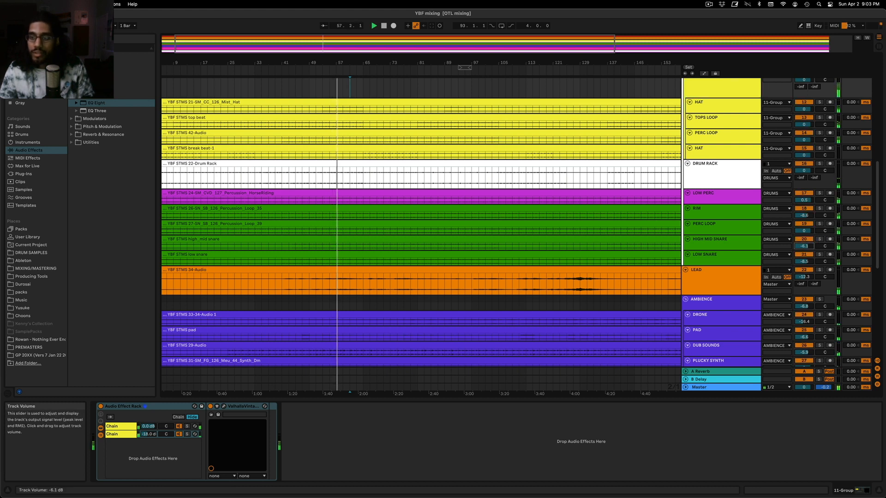
{"action": "left_click", "coordinate": [706, 387]}
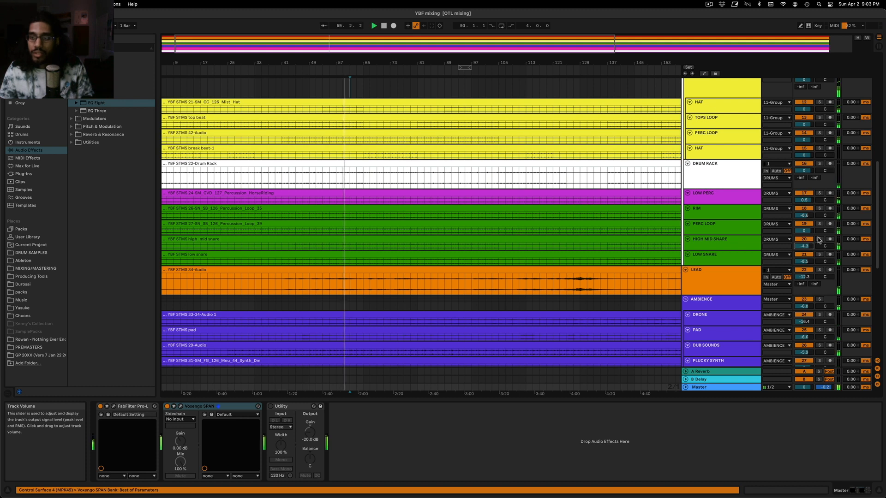
{"action": "left_click", "coordinate": [819, 224]}
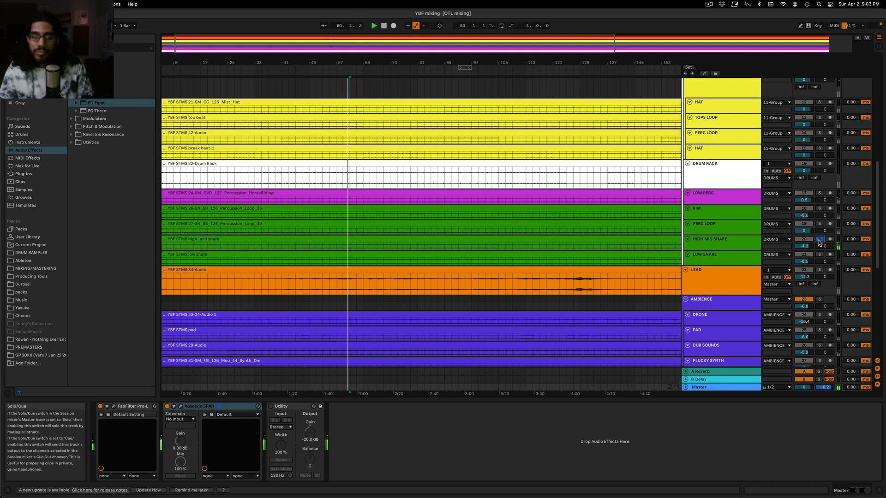
{"action": "left_click", "coordinate": [819, 240]}
{"action": "left_click", "coordinate": [729, 241]}
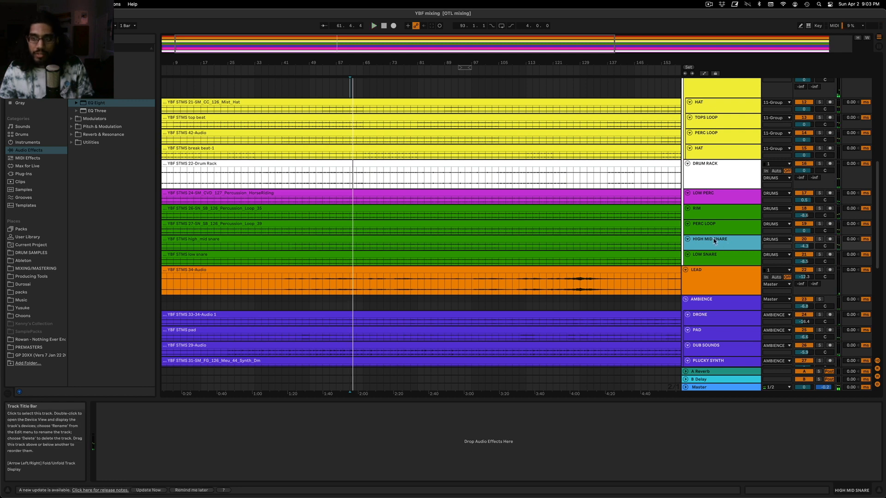
Check the master's limiting in FabFilter Pro-L and its spectrum in Voxengo SPAN during playback
{"action": "left_click", "coordinate": [697, 387]}
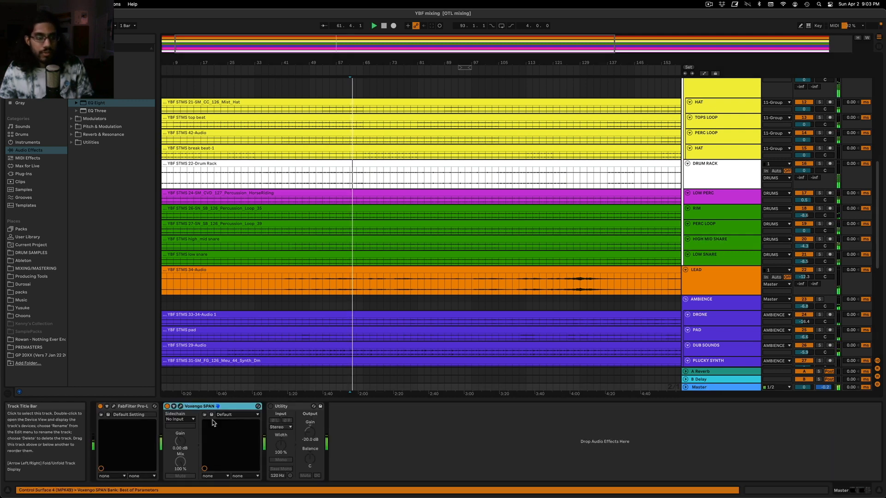
{"action": "left_click", "coordinate": [113, 406]}
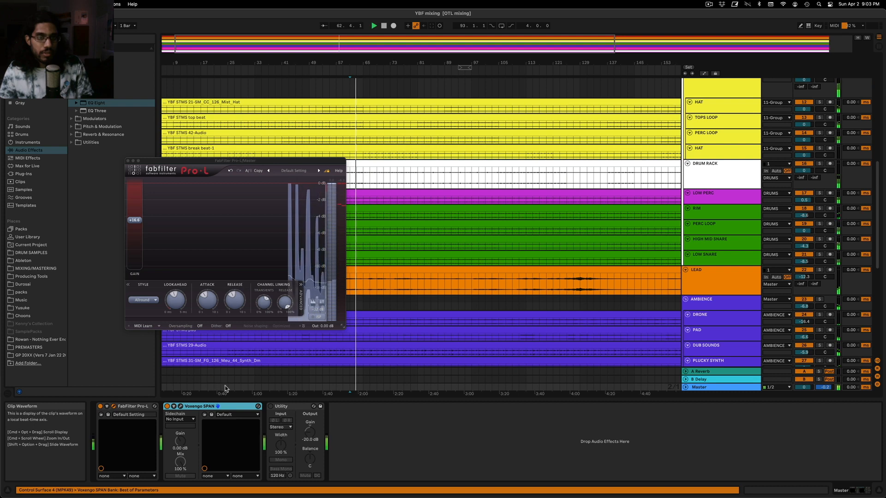
{"action": "left_click", "coordinate": [180, 406]}
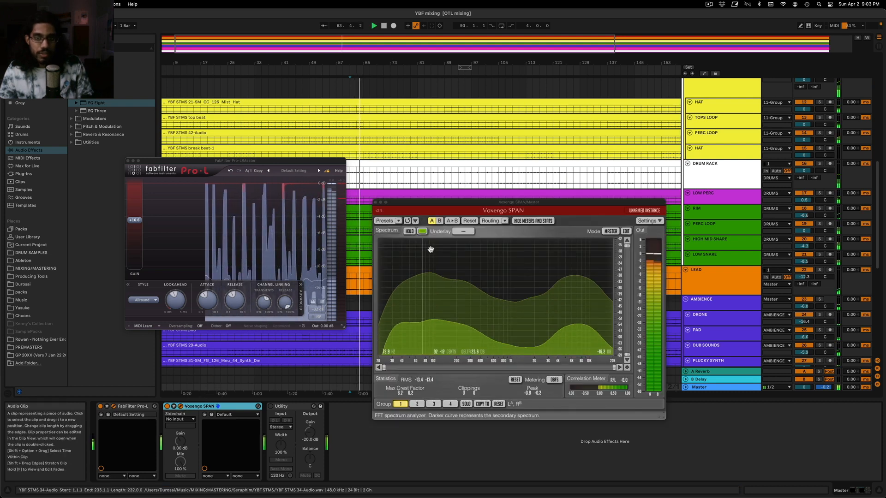
{"action": "left_click", "coordinate": [381, 203]}
Audition the LOW SNARE track soloed, lower its volume to -7.4 dB, and close the FabFilter Pro-L window
{"action": "left_click", "coordinate": [819, 254]}
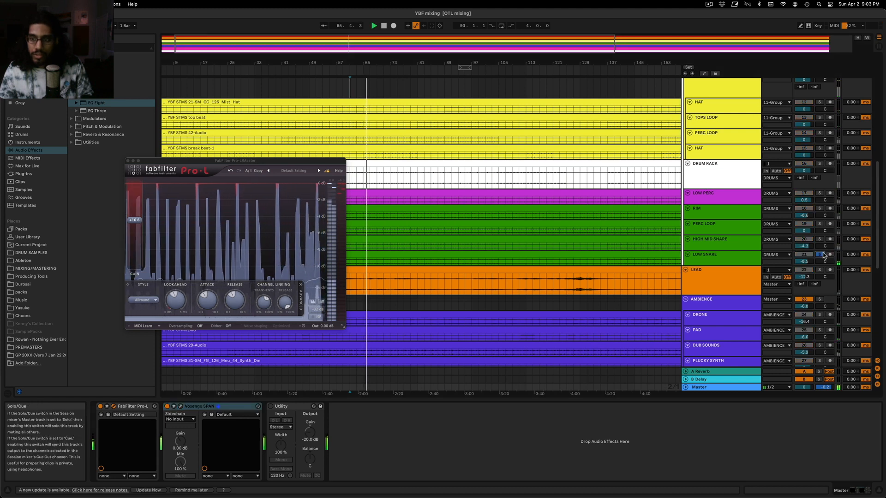
{"action": "left_click", "coordinate": [820, 254]}
{"action": "left_click_drag", "start_coordinate": [805, 261], "coordinate": [805, 265]}
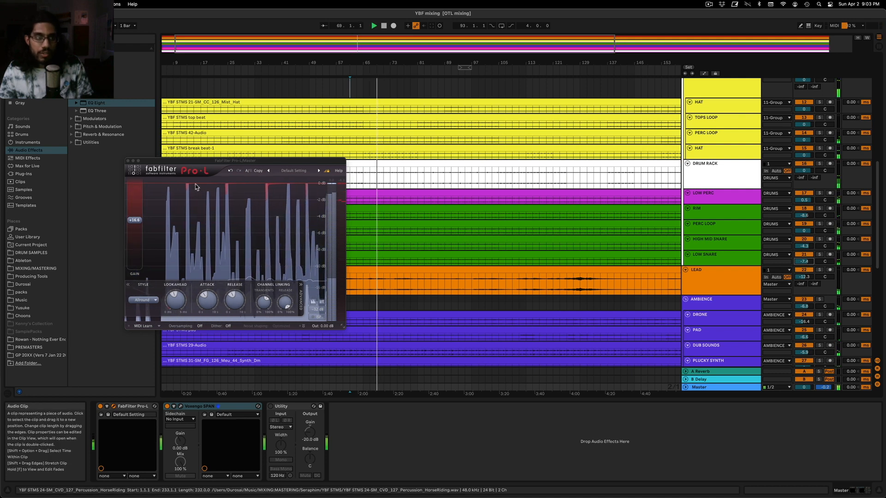
{"action": "left_click", "coordinate": [127, 161]}
Look over the LEAD track's device chain and set the playback start on the AMBIENCE group lane
{"action": "scroll", "coordinate": [741, 267], "scroll_direction": "down", "scroll_amount": 2}
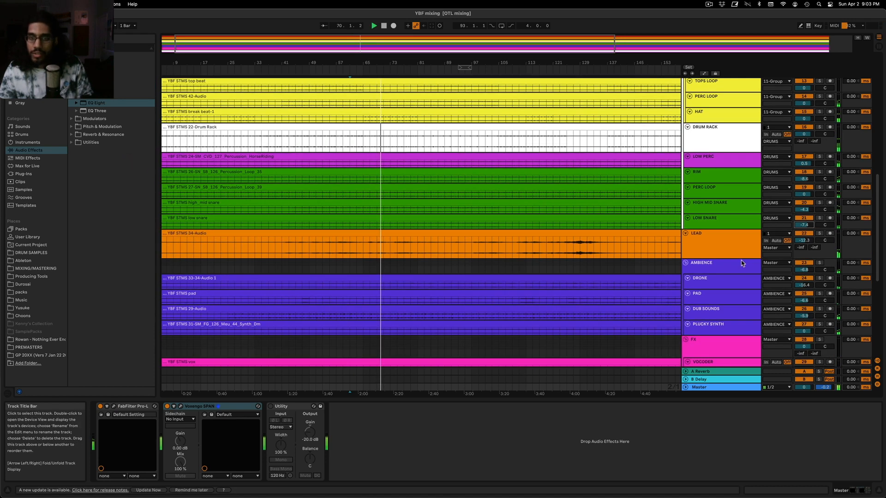
{"action": "left_click", "coordinate": [313, 251]}
{"action": "scroll", "coordinate": [395, 245], "scroll_direction": "down", "scroll_amount": 5}
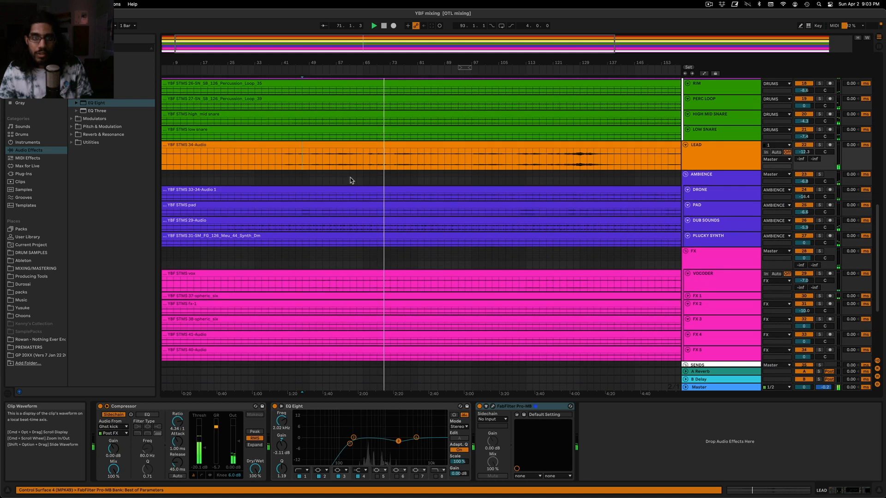
{"action": "left_click", "coordinate": [351, 181]}
{"action": "scroll", "coordinate": [369, 185], "scroll_direction": "up", "scroll_amount": 8}
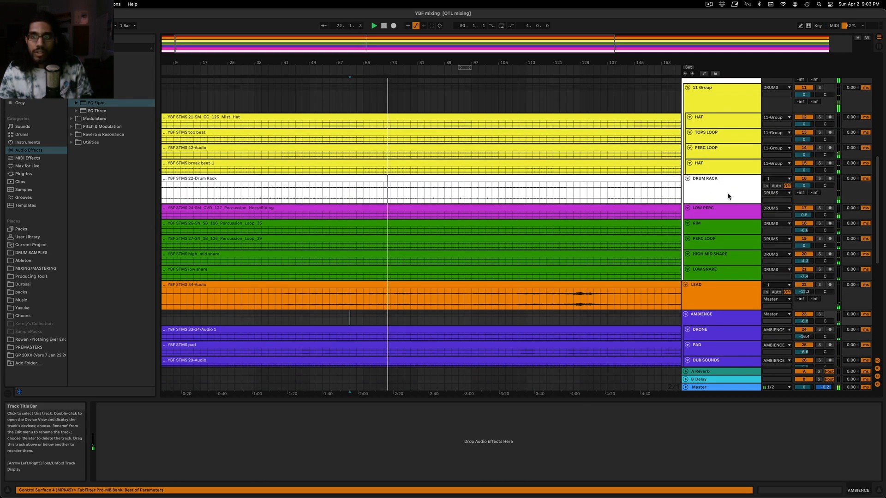
Solo the LOW PERC track, restart playback to hear it, and show its device chain
{"action": "scroll", "coordinate": [727, 196], "scroll_direction": "up", "scroll_amount": 5}
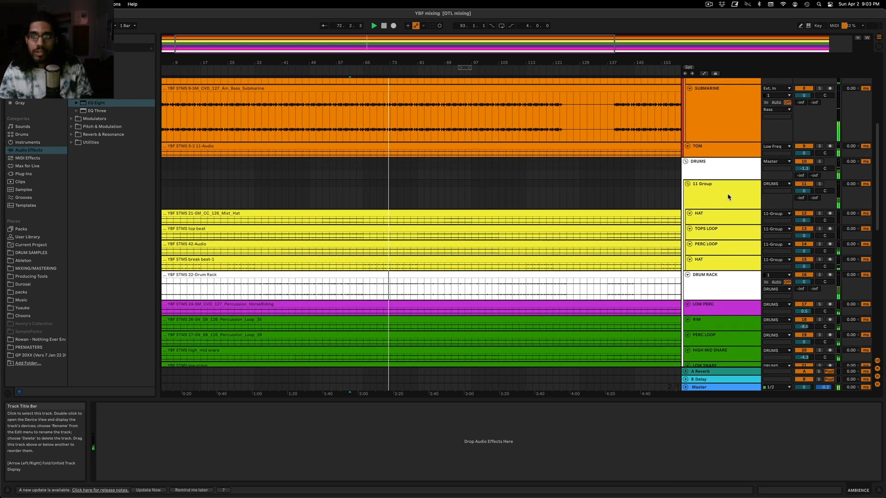
{"action": "left_click", "coordinate": [819, 306]}
{"action": "key", "text": "space"}
{"action": "key", "text": "space"}
{"action": "left_click", "coordinate": [717, 305]}
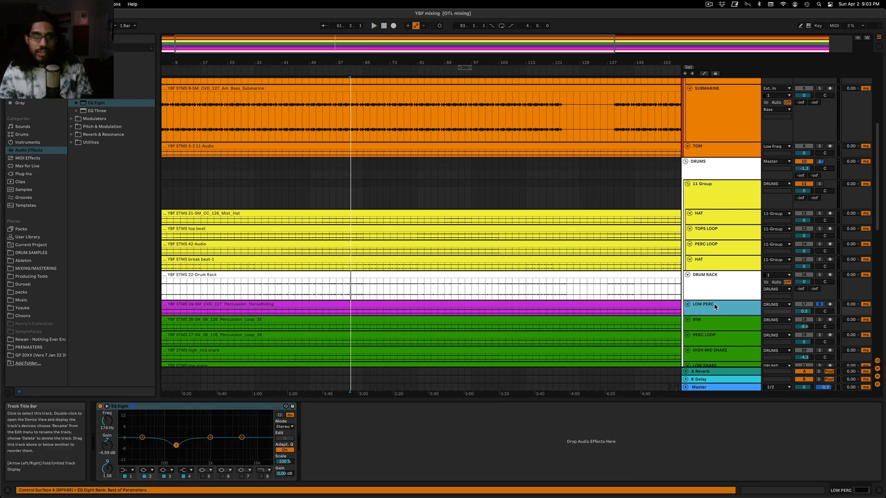
Copy MICRO BASS 3's sidechain Compressor onto LOW PERC after its EQ Eight, and lower the compressor's threshold during playback
{"action": "scroll", "coordinate": [716, 258], "scroll_direction": "up", "scroll_amount": 5}
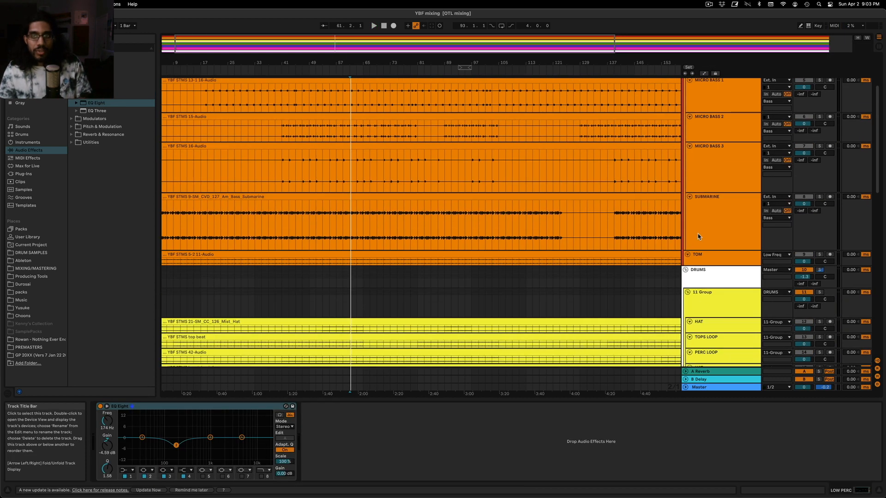
{"action": "left_click", "coordinate": [718, 189]}
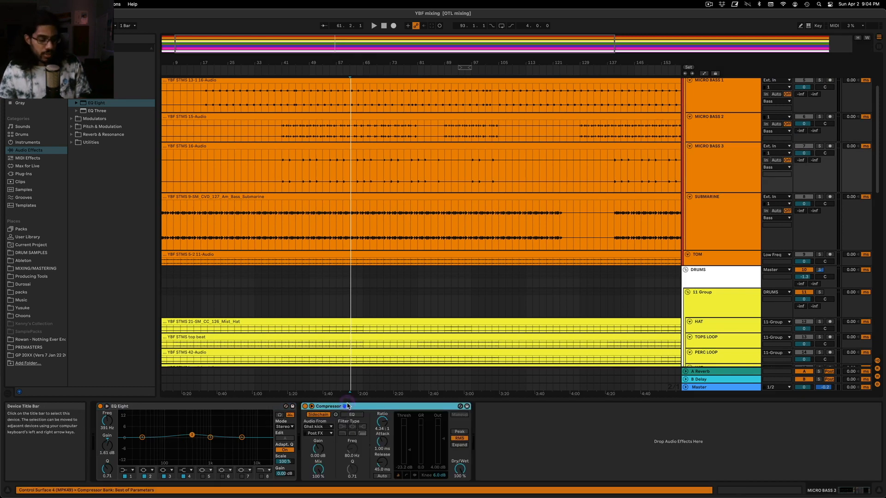
{"action": "scroll", "coordinate": [479, 342], "scroll_direction": "down", "scroll_amount": 5}
{"action": "scroll", "coordinate": [479, 342], "scroll_direction": "down", "scroll_amount": 3}
{"action": "left_click", "coordinate": [708, 216]}
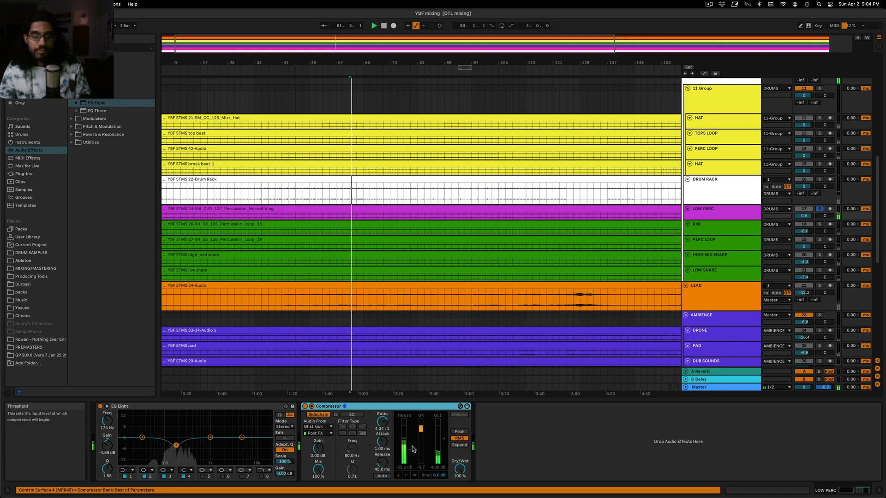
{"action": "left_click_drag", "start_coordinate": [409, 450], "coordinate": [409, 453]}
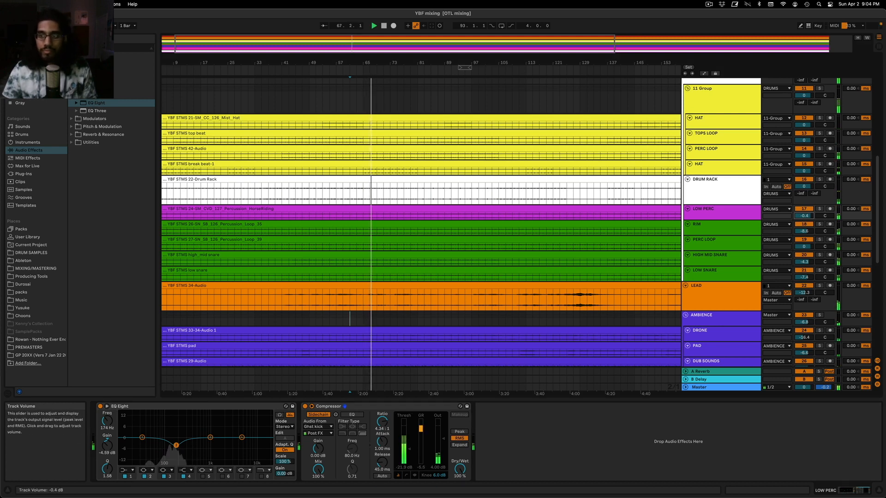
Lower the LOW PERC track volume to about -1.1 dB and raise the LEAD track volume to -11.7 dB
{"action": "left_click_drag", "start_coordinate": [803, 216], "coordinate": [802, 220]}
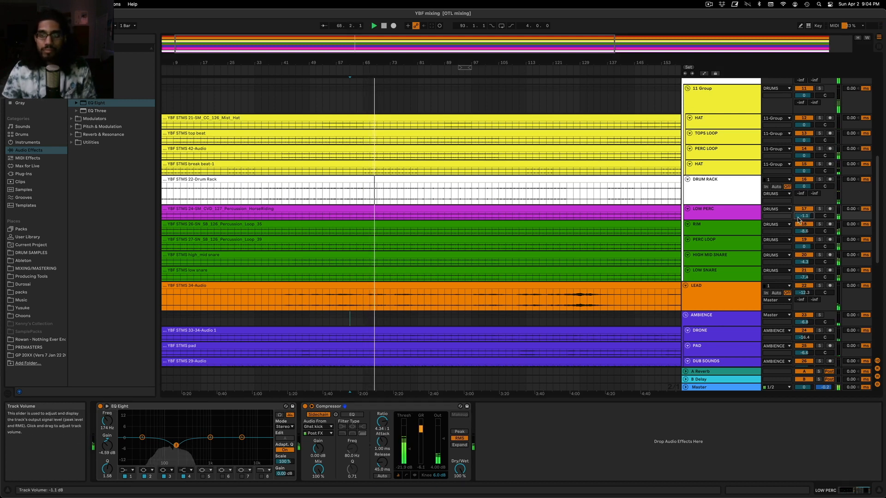
{"action": "scroll", "coordinate": [801, 221], "scroll_direction": "down", "scroll_amount": 5}
{"action": "scroll", "coordinate": [796, 157], "scroll_direction": "down", "scroll_amount": 1}
{"action": "left_click_drag", "start_coordinate": [802, 148], "coordinate": [803, 141]}
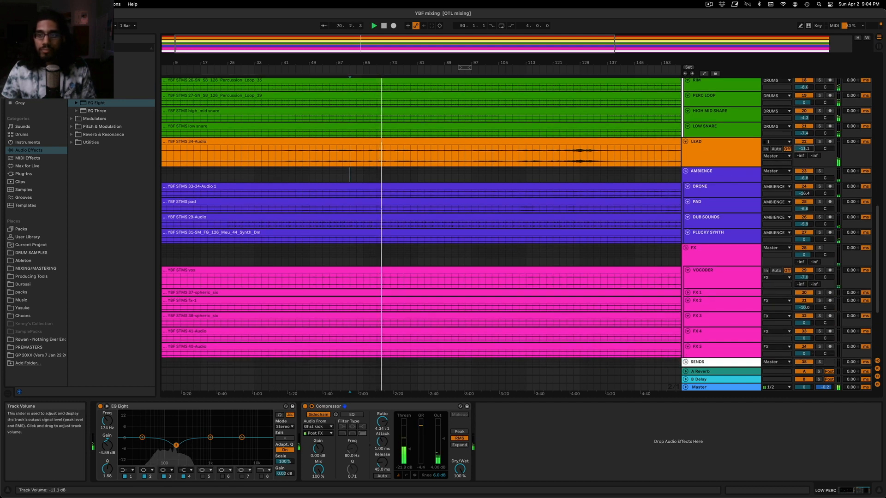
Solo the AMBIENCE group, DRONE, PAD and DUB SOUNDS in turn during playback, raising the DRONE volume to -12.7 dB
{"action": "left_click", "coordinate": [819, 171]}
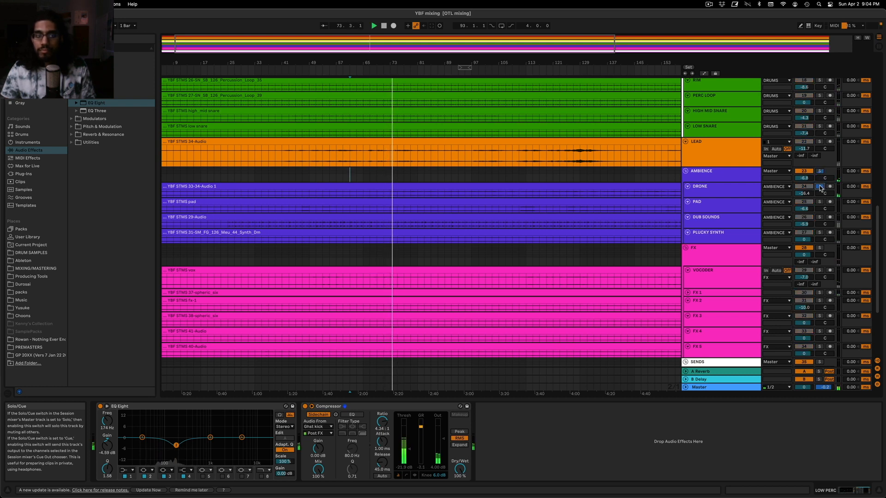
{"action": "left_click_drag", "start_coordinate": [804, 193], "coordinate": [804, 195]}
{"action": "left_click", "coordinate": [819, 202]}
{"action": "left_click", "coordinate": [820, 217]}
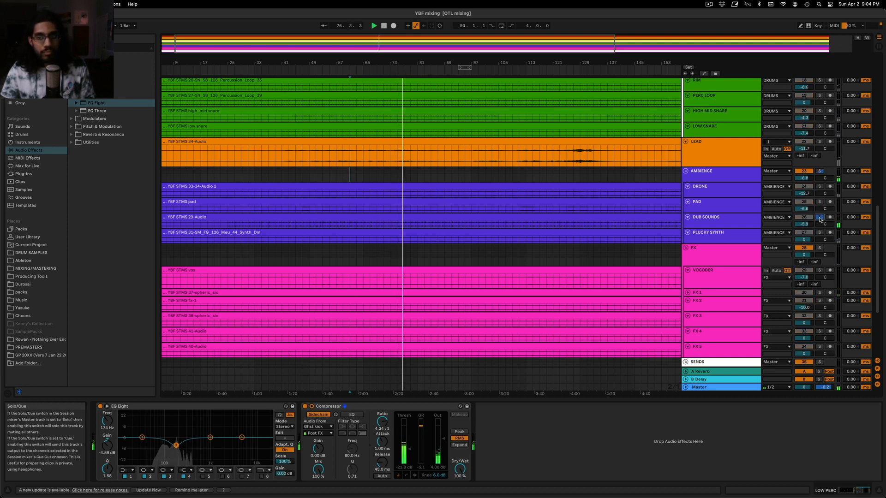
Show the FX group's device chain and solo the FX 1 track to listen to it
{"action": "scroll", "coordinate": [685, 224], "scroll_direction": "down", "scroll_amount": 3}
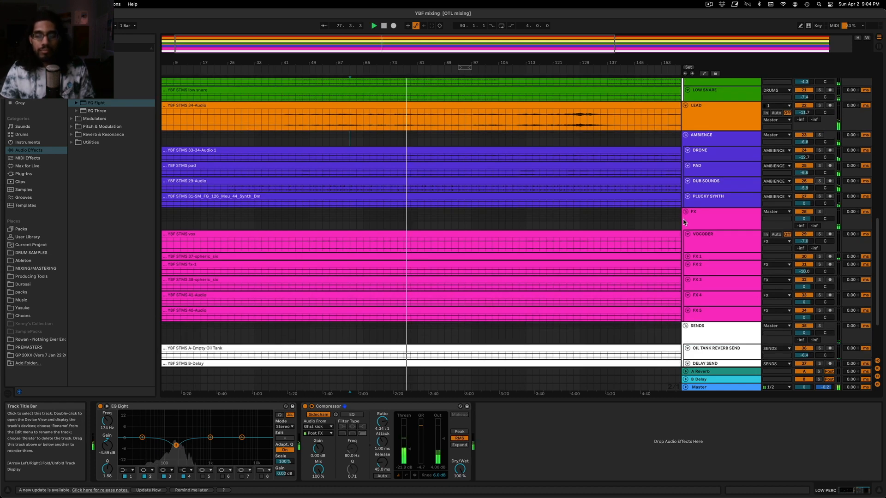
{"action": "left_click", "coordinate": [715, 225]}
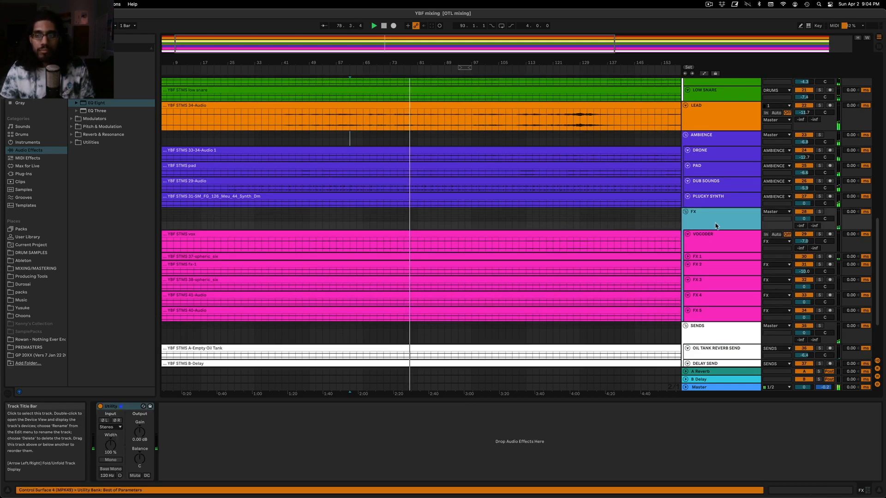
{"action": "left_click", "coordinate": [819, 256]}
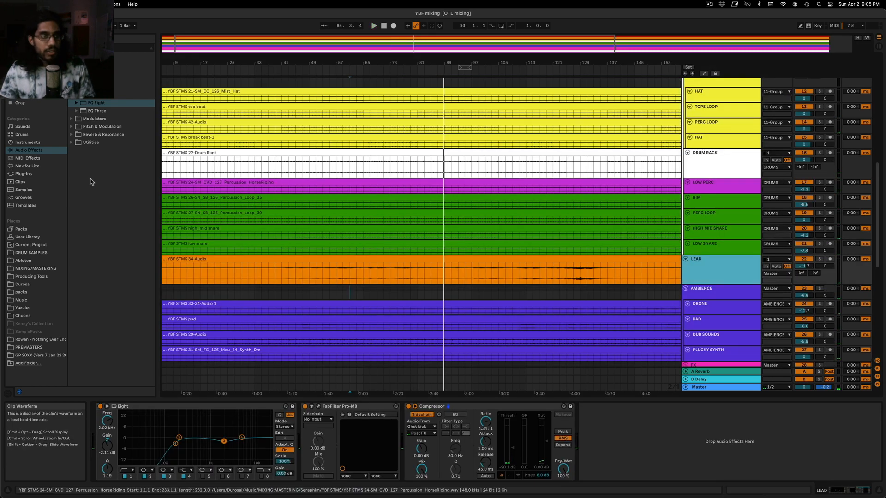
Add a Utility after the Compressor on the LEAD track and enlarge the track's lane
{"action": "left_click", "coordinate": [71, 142]}
{"action": "left_click_drag", "start_coordinate": [96, 174], "coordinate": [706, 438]}
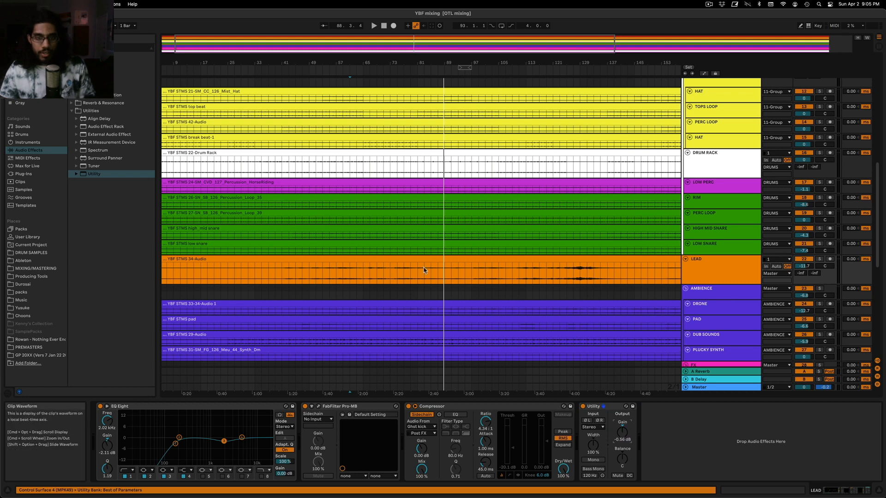
{"action": "left_click_drag", "start_coordinate": [695, 285], "coordinate": [691, 343]}
{"action": "scroll", "coordinate": [421, 306], "scroll_direction": "down", "scroll_amount": 1}
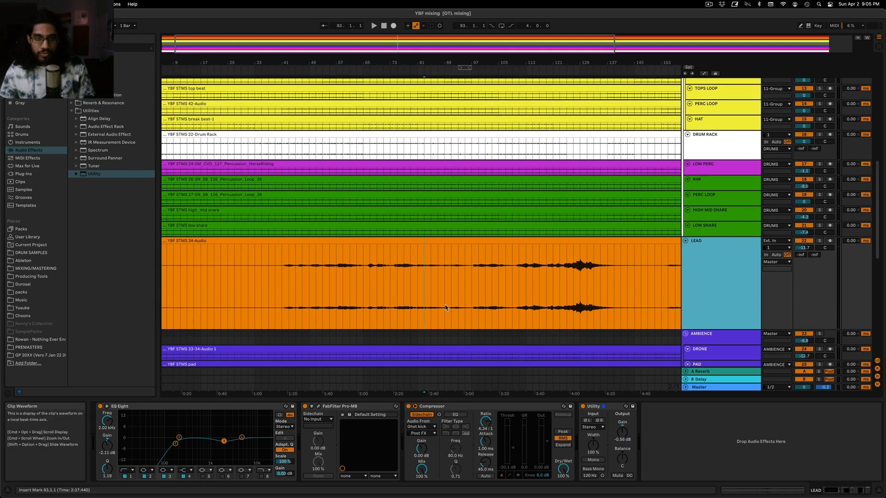
Solo the LEAD track, play its quiet passage from bar 83, and place the insert mark at bar 89
{"action": "left_click_drag", "start_coordinate": [423, 277], "coordinate": [467, 285]}
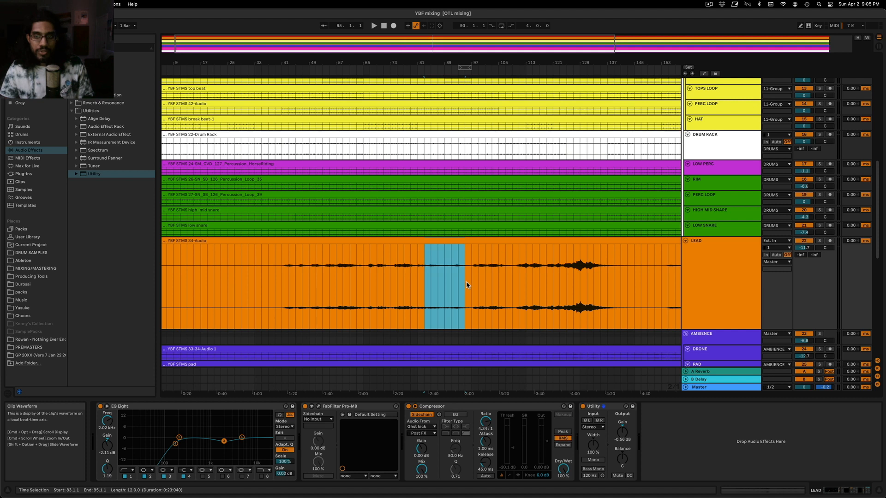
{"action": "left_click", "coordinate": [819, 241]}
{"action": "key", "text": "space"}
{"action": "left_click", "coordinate": [443, 294]}
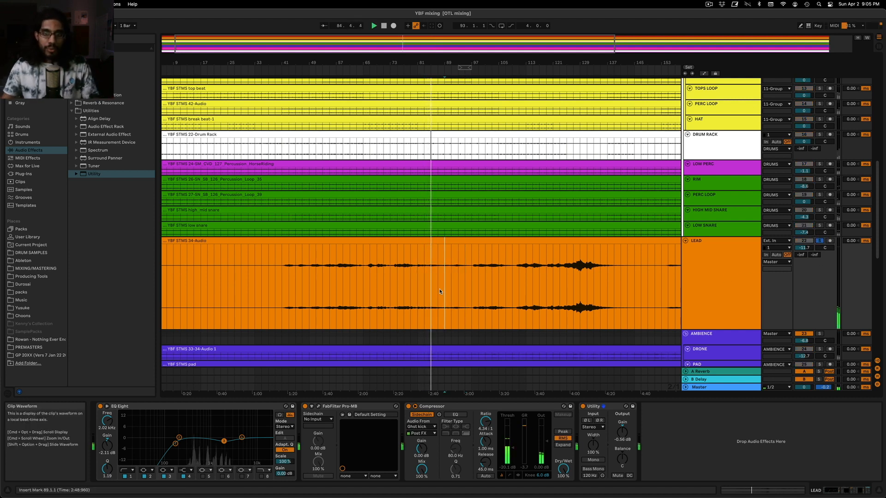
Show the automation lanes and set the LEAD track's Utility Gain breakpoint near bar 83 to 3 dB
{"action": "key", "text": "a"}
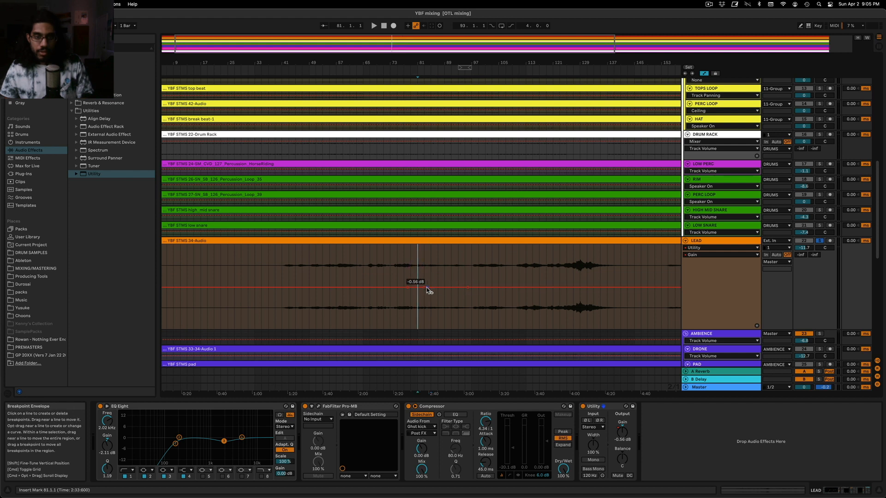
{"action": "right_click", "coordinate": [418, 288]}
{"action": "left_click", "coordinate": [432, 291]}
{"action": "type", "text": "3"}
{"action": "key", "text": "Return"}
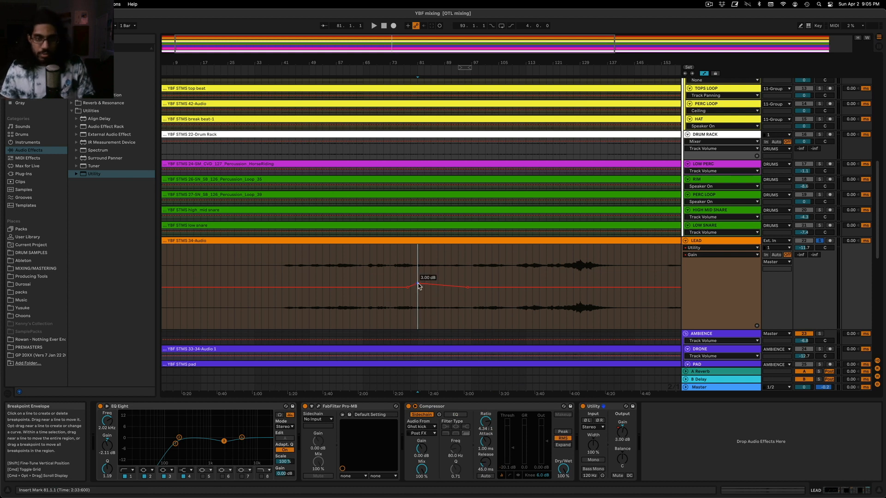
Set the LEAD Utility Gain breakpoints to 3 dB near bar 96 and 0 dB near bar 97, ending the boost
{"action": "right_click", "coordinate": [467, 289]}
{"action": "left_click", "coordinate": [481, 293]}
{"action": "type", "text": "3"}
{"action": "key", "text": "Return"}
{"action": "right_click", "coordinate": [473, 283]}
{"action": "left_click", "coordinate": [486, 288]}
{"action": "type", "text": "0"}
{"action": "key", "text": "Return"}
Play the boosted LEAD passage, unsolo the track, and listen in the full mix from bar 75 and about bar 79
{"action": "left_click", "coordinate": [420, 269]}
{"action": "key", "text": "space"}
{"action": "left_click", "coordinate": [819, 240]}
{"action": "left_click", "coordinate": [396, 264]}
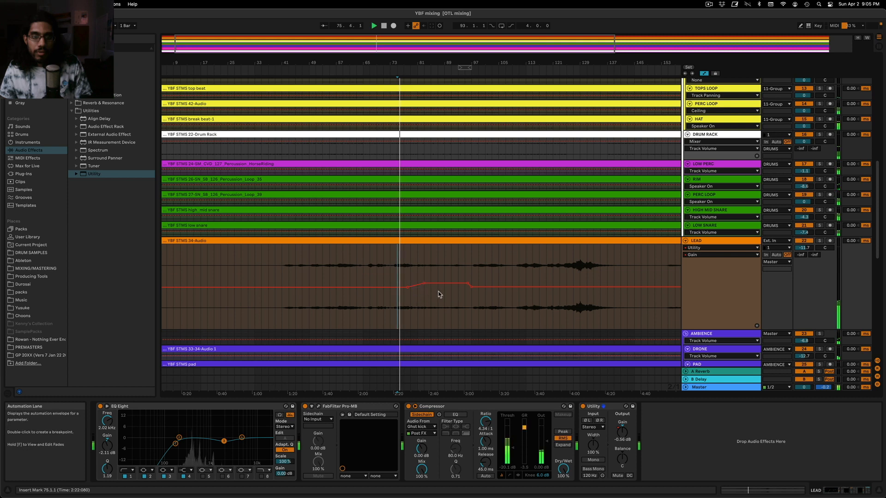
{"action": "left_click", "coordinate": [413, 272]}
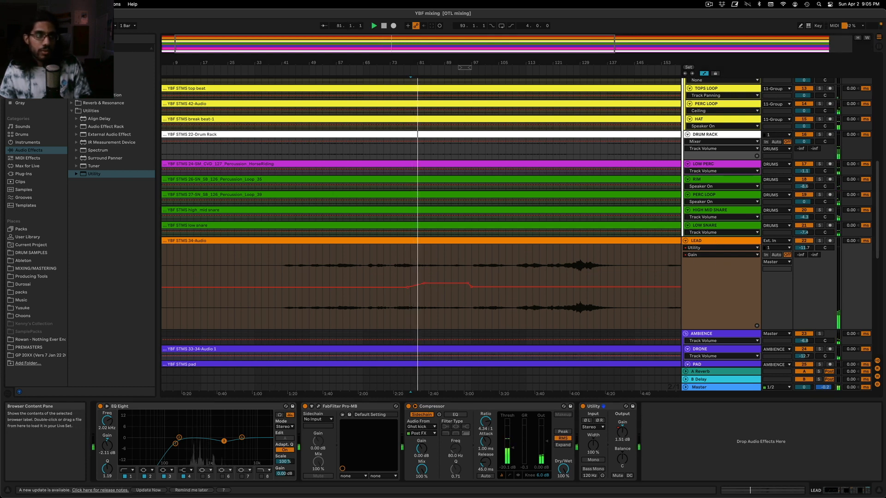
Add an EQ Eight between the Compressor and the Utility on the LEAD track
{"action": "left_click", "coordinate": [88, 72]}
{"action": "left_click_drag", "start_coordinate": [102, 87], "coordinate": [293, 342]}
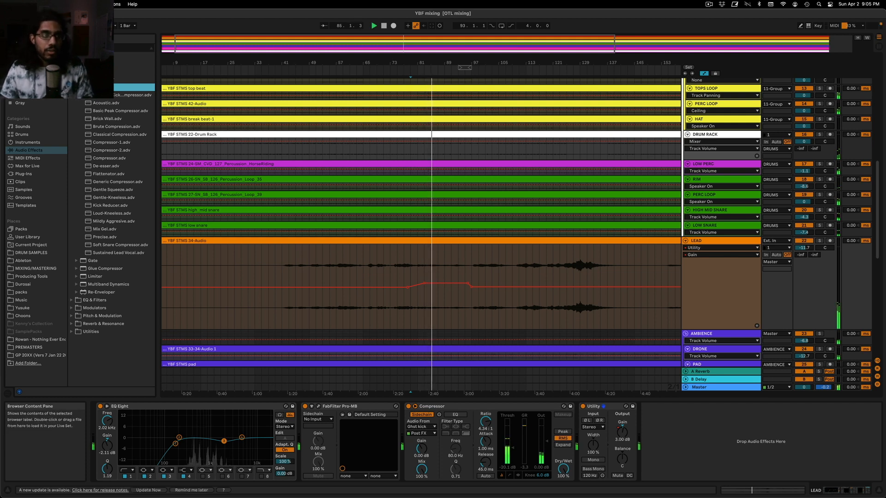
{"action": "scroll", "coordinate": [111, 184], "scroll_direction": "down", "scroll_amount": 10}
{"action": "left_click", "coordinate": [72, 79]}
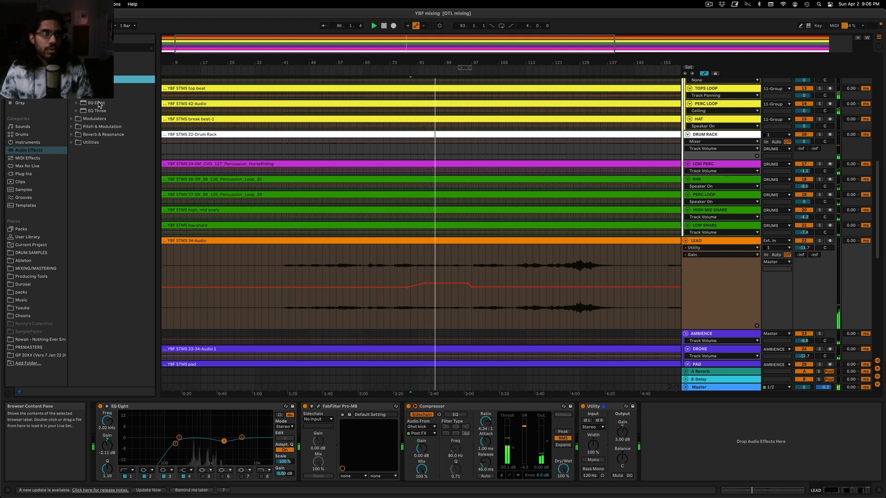
{"action": "left_click_drag", "start_coordinate": [98, 103], "coordinate": [540, 423]}
{"action": "left_click_drag", "start_coordinate": [595, 450], "coordinate": [594, 448]}
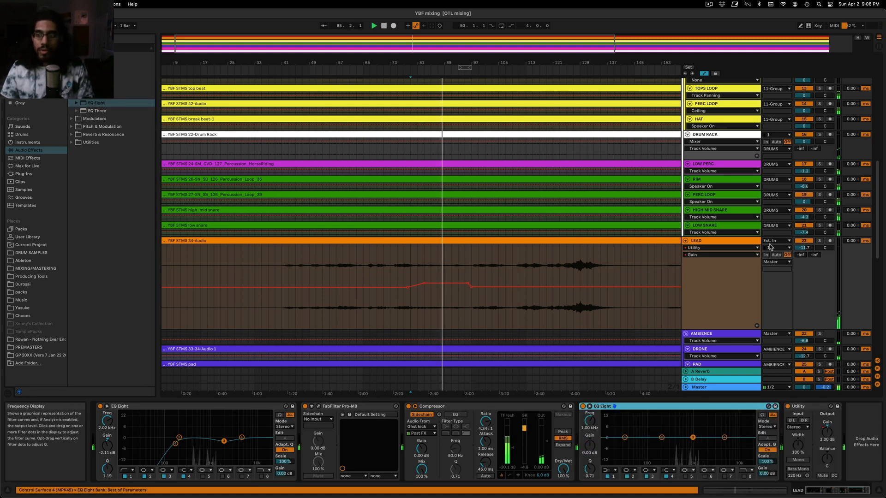
Solo the LEAD track and replay the boosted passage from bar 87 and around bar 84, comparing it with the full mix
{"action": "scroll", "coordinate": [456, 259], "scroll_direction": "down", "scroll_amount": 5}
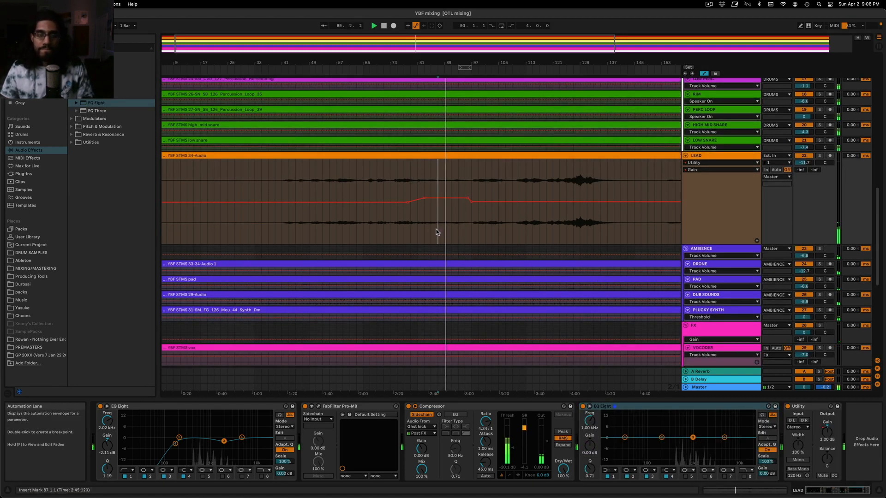
{"action": "key", "text": "space"}
{"action": "left_click", "coordinate": [819, 156]}
{"action": "key", "text": "space"}
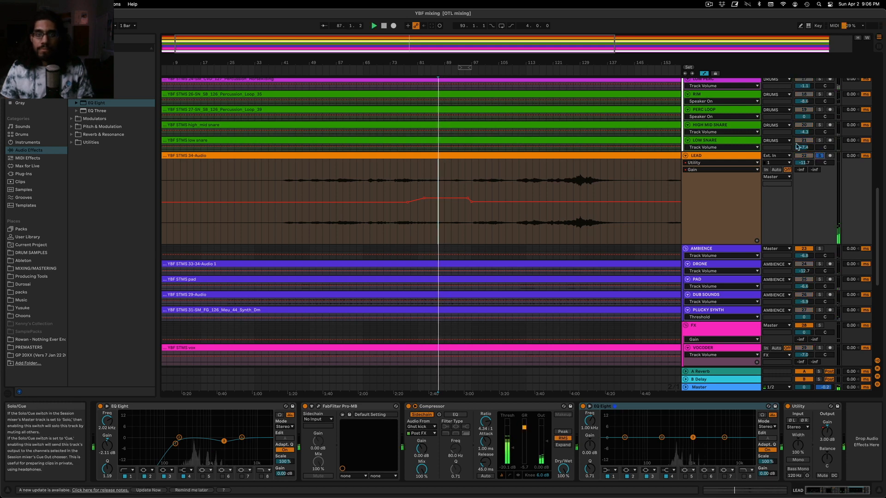
{"action": "left_click_drag", "start_coordinate": [428, 38], "coordinate": [433, 54]}
{"action": "left_click", "coordinate": [435, 174]}
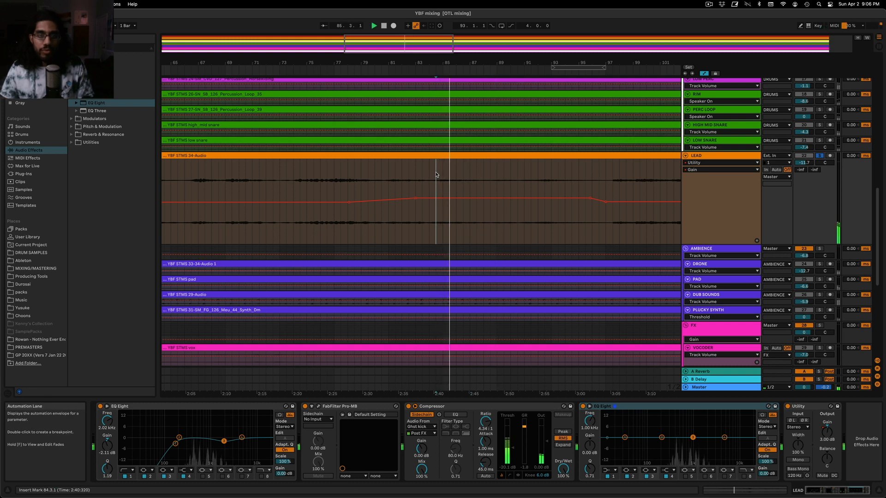
{"action": "key", "text": "space"}
{"action": "mouse_move", "coordinate": [452, 48]}
{"action": "left_mouse_down"}
{"action": "mouse_move", "coordinate": [516, 29]}
{"action": "mouse_move", "coordinate": [533, 38]}
{"action": "mouse_move", "coordinate": [449, 45]}
{"action": "mouse_move", "coordinate": [457, 46]}
{"action": "left_mouse_up"}
{"action": "left_click", "coordinate": [483, 177]}
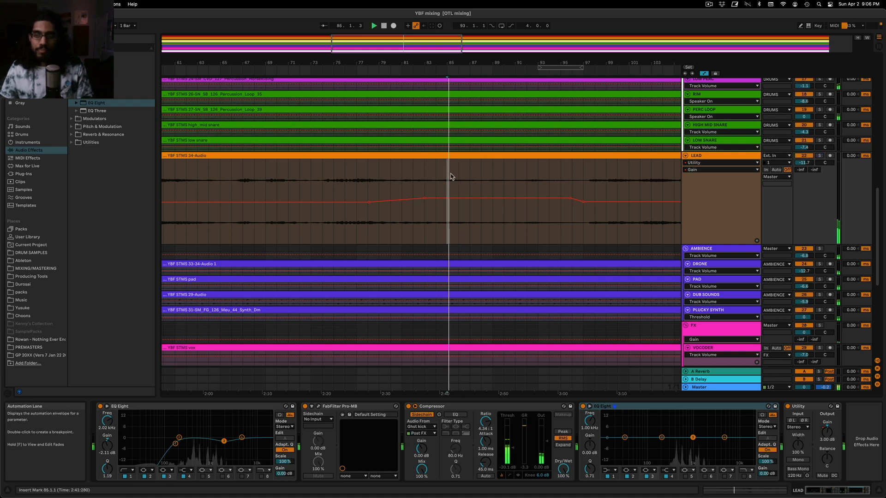
Look over the FX and SENDS tracks, and solo the AMBIENCE group to hear it from around bar 86
{"action": "scroll", "coordinate": [520, 200], "scroll_direction": "down", "scroll_amount": 3}
{"action": "scroll", "coordinate": [486, 201], "scroll_direction": "down", "scroll_amount": 5}
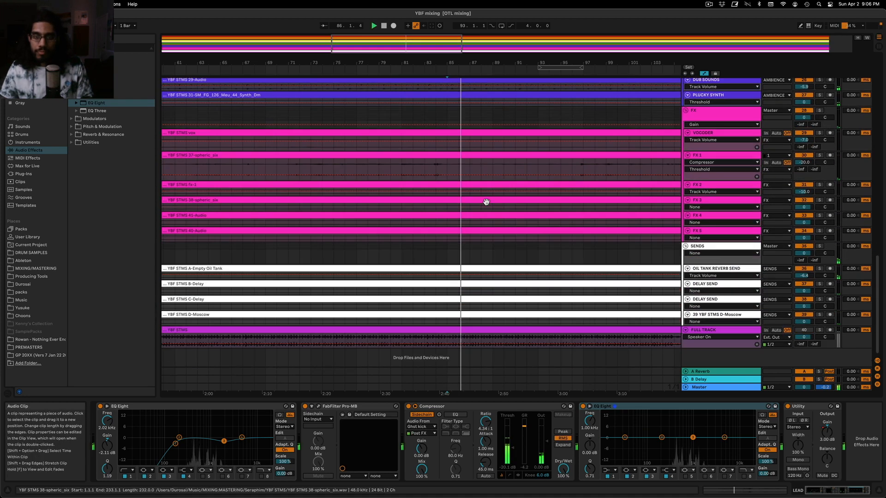
{"action": "scroll", "coordinate": [484, 201], "scroll_direction": "up", "scroll_amount": 5}
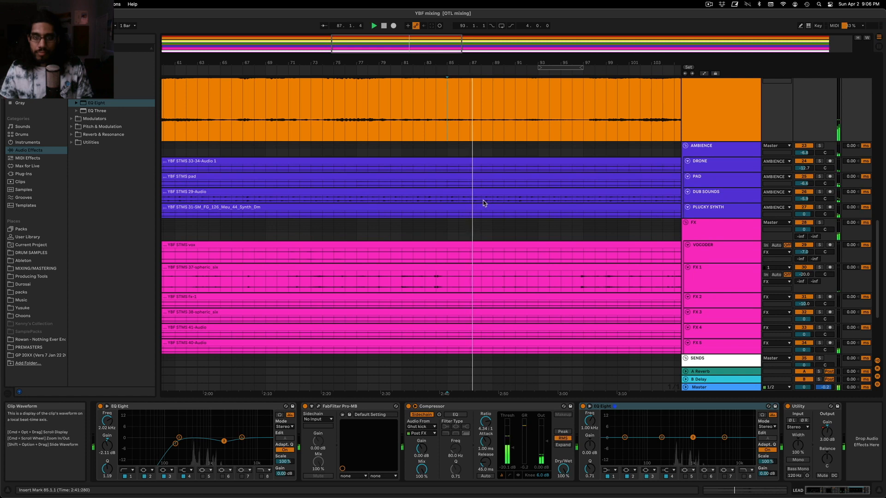
{"action": "left_click", "coordinate": [820, 146]}
{"action": "key", "text": "space"}
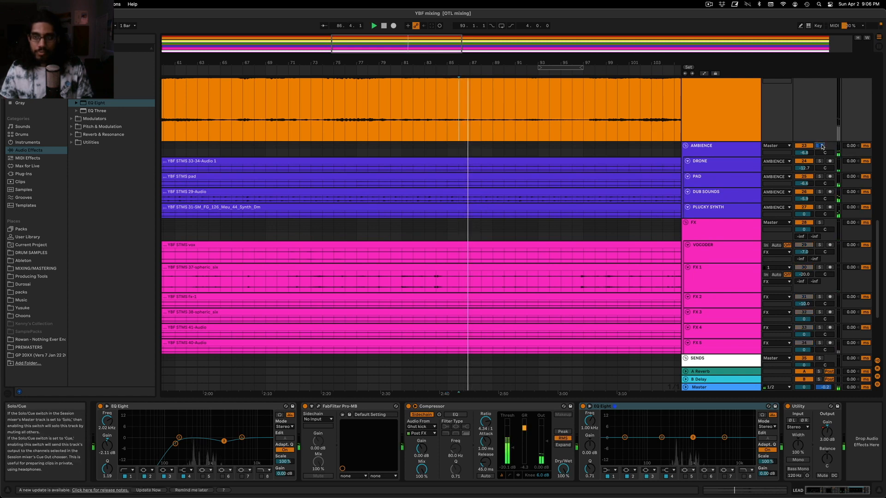
Look through the bass, drum and ambience tracks, solo the FX group to hear it, and unsolo it
{"action": "scroll", "coordinate": [790, 155], "scroll_direction": "up", "scroll_amount": 3}
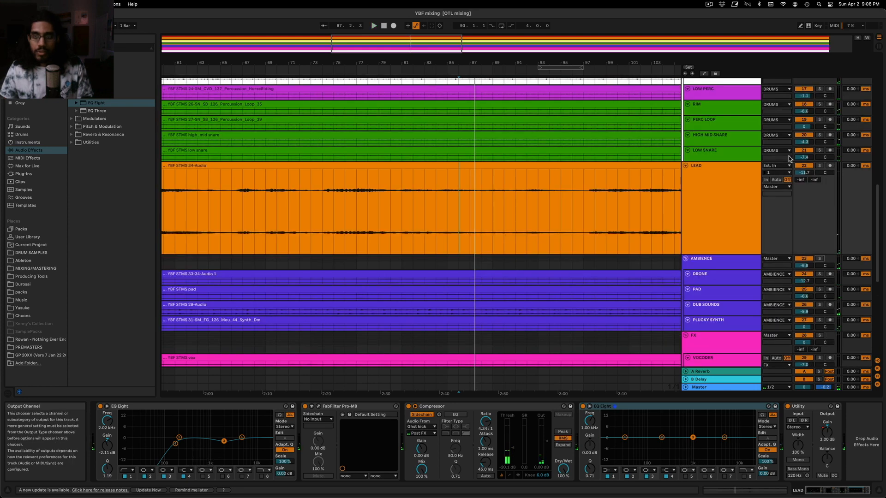
{"action": "scroll", "coordinate": [788, 156], "scroll_direction": "up", "scroll_amount": 5}
{"action": "scroll", "coordinate": [788, 156], "scroll_direction": "up", "scroll_amount": 5}
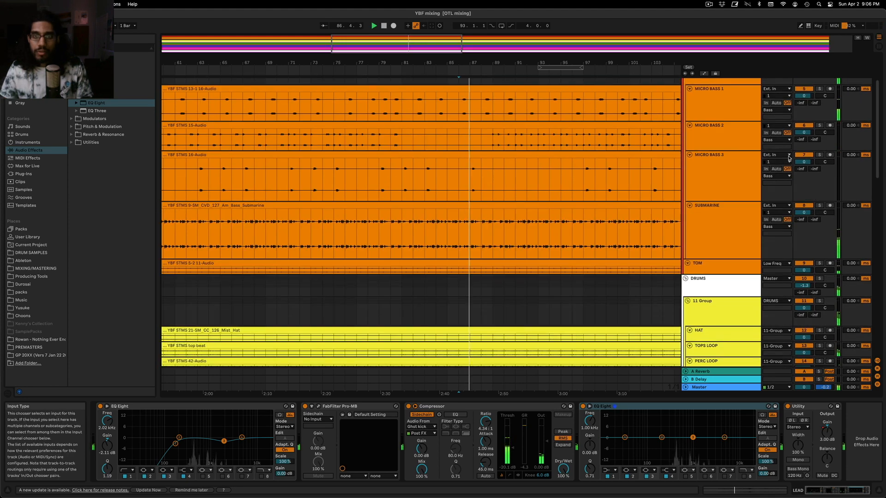
{"action": "scroll", "coordinate": [767, 188], "scroll_direction": "up", "scroll_amount": 3}
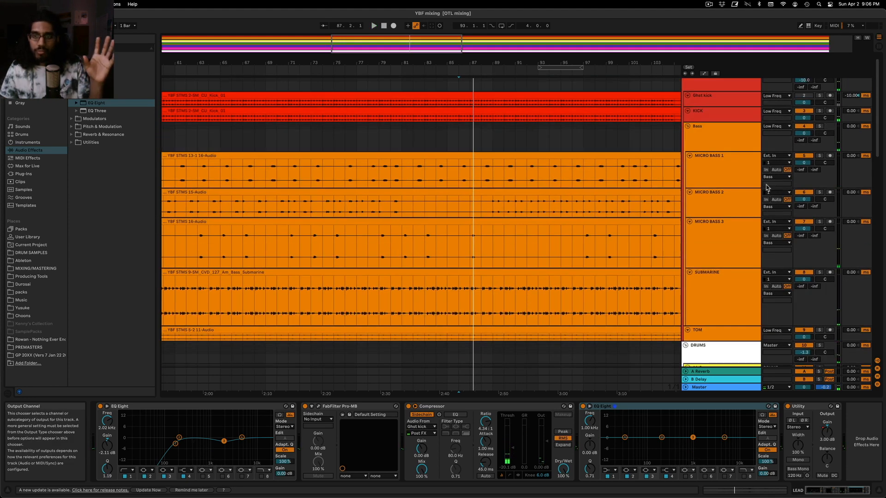
{"action": "scroll", "coordinate": [767, 187], "scroll_direction": "down", "scroll_amount": 12}
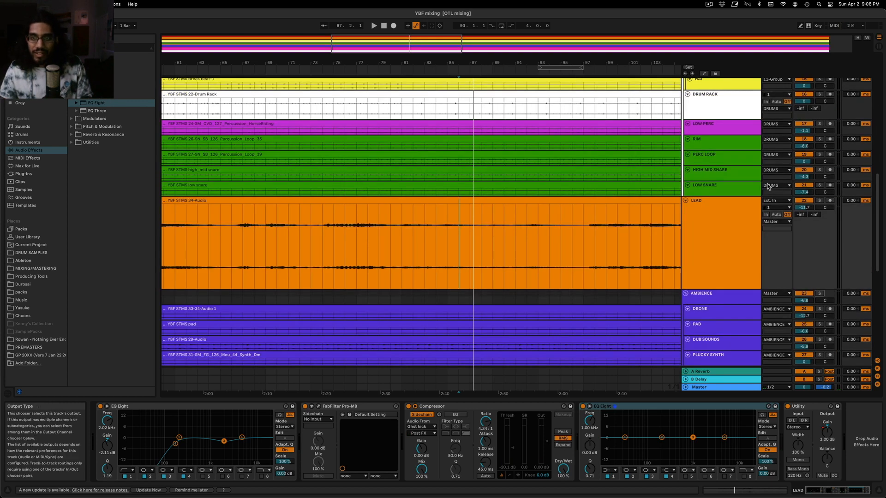
{"action": "scroll", "coordinate": [760, 158], "scroll_direction": "down", "scroll_amount": 5}
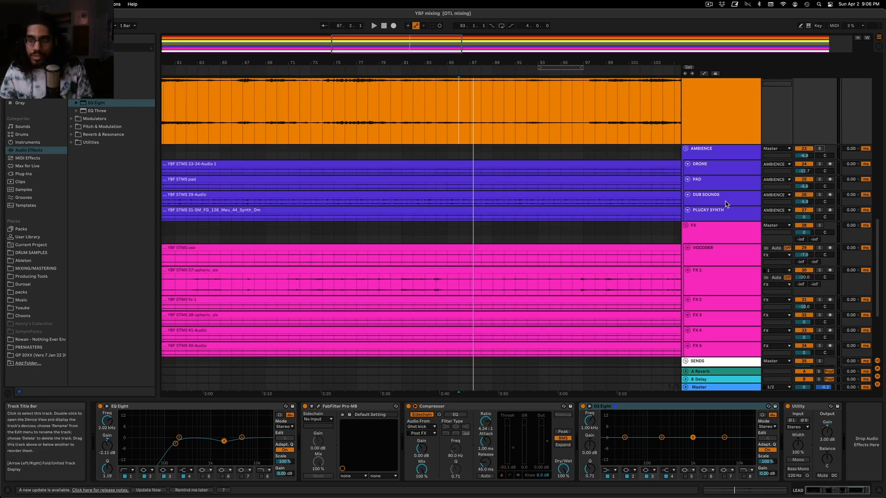
{"action": "scroll", "coordinate": [726, 203], "scroll_direction": "down", "scroll_amount": 4}
{"action": "left_click", "coordinate": [820, 113]}
{"action": "key", "text": "space"}
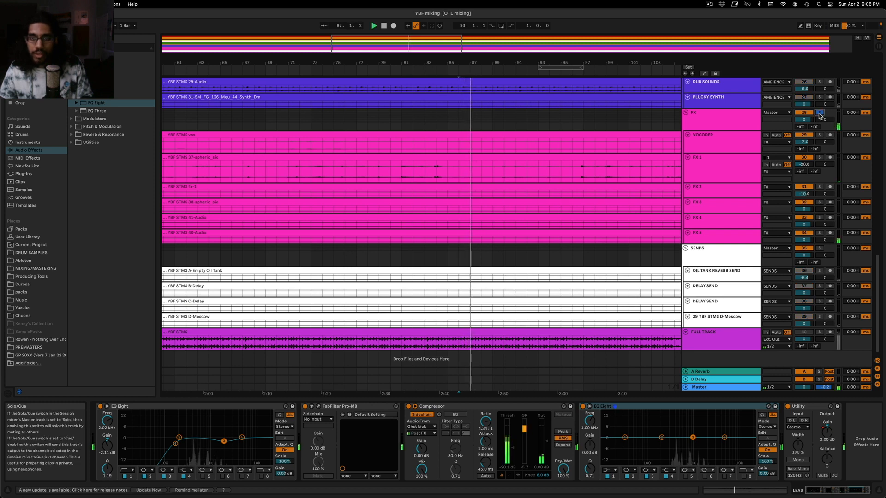
{"action": "left_click", "coordinate": [819, 113]}
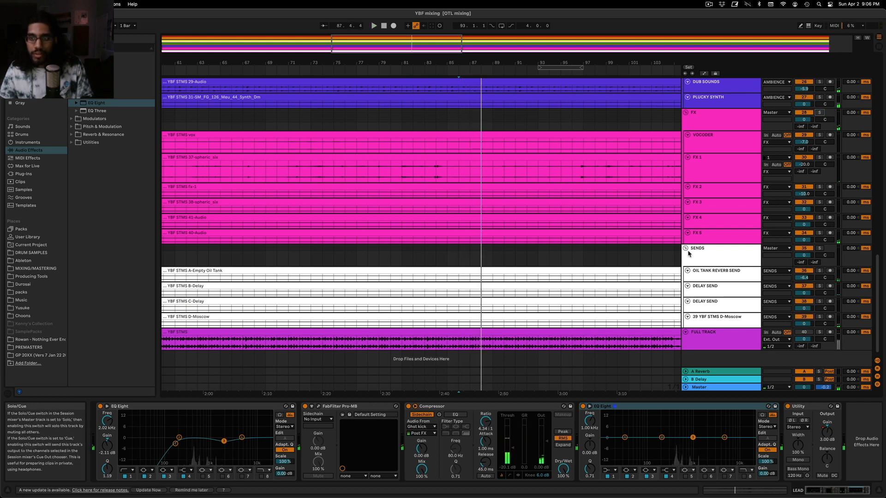
Enlarge the FX 5 track's lane and add an EQ Eight to the track
{"action": "left_click_drag", "start_coordinate": [704, 244], "coordinate": [706, 307]}
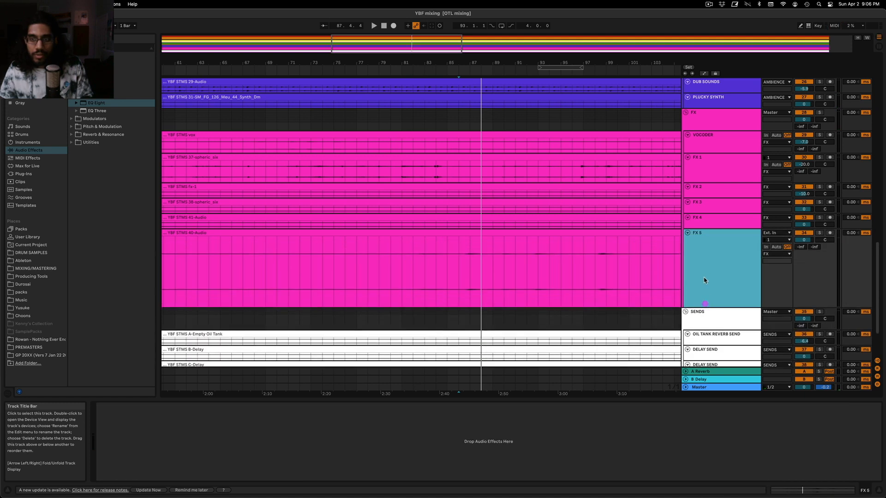
{"action": "left_click_drag", "start_coordinate": [88, 104], "coordinate": [159, 141]}
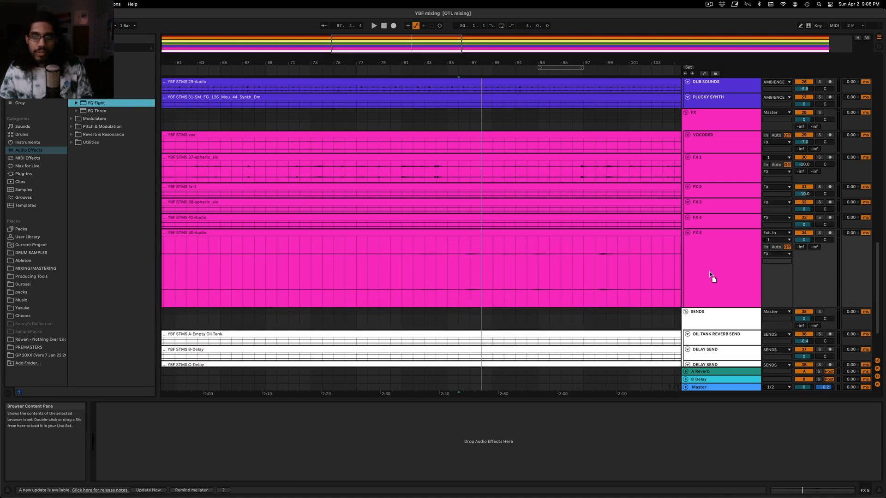
{"action": "left_click_drag", "start_coordinate": [710, 274], "coordinate": [709, 273]}
Solo FX 5 during playback and set an EQ Eight cut of about -6.3 dB at 791 Hz with a Q of 1.46
{"action": "left_click_drag", "start_coordinate": [181, 440], "coordinate": [185, 446]}
{"action": "key", "text": "space"}
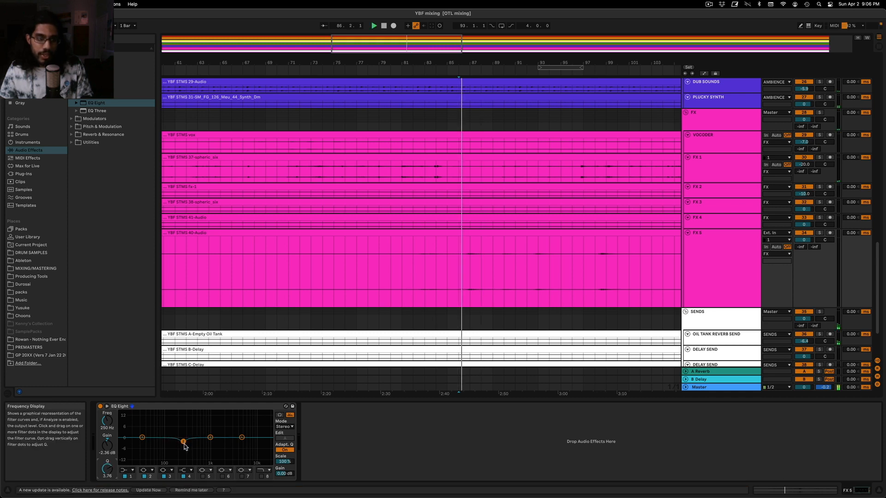
{"action": "left_click", "coordinate": [820, 232]}
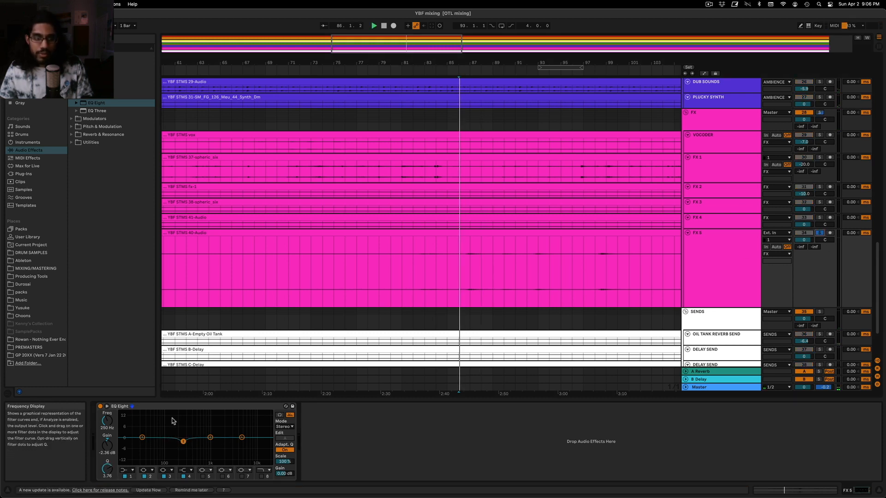
{"action": "left_click_drag", "start_coordinate": [184, 443], "coordinate": [208, 451]}
{"action": "key", "text": "space"}
{"action": "key", "text": "space"}
{"action": "left_click_drag", "start_coordinate": [107, 469], "coordinate": [107, 482]}
{"action": "left_click_drag", "start_coordinate": [208, 450], "coordinate": [205, 448]}
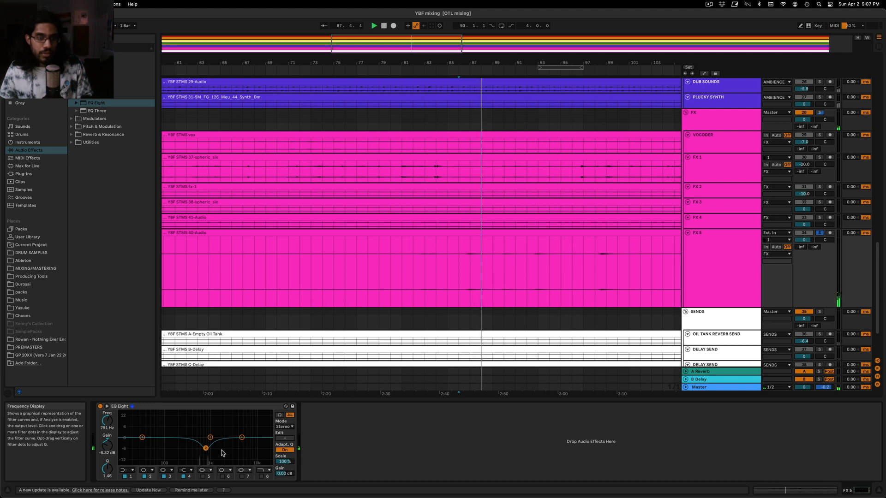
Replace the EQ Eight on the FX 5 track with the FabFilter Pro-MB plug-in
{"action": "left_click", "coordinate": [151, 407]}
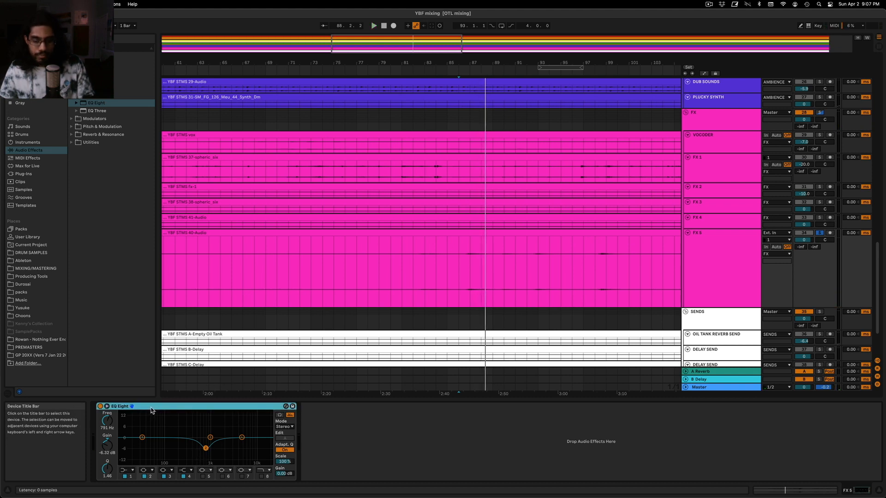
{"action": "key", "text": "Delete"}
{"action": "left_click", "coordinate": [21, 179]}
{"action": "left_click", "coordinate": [23, 174]}
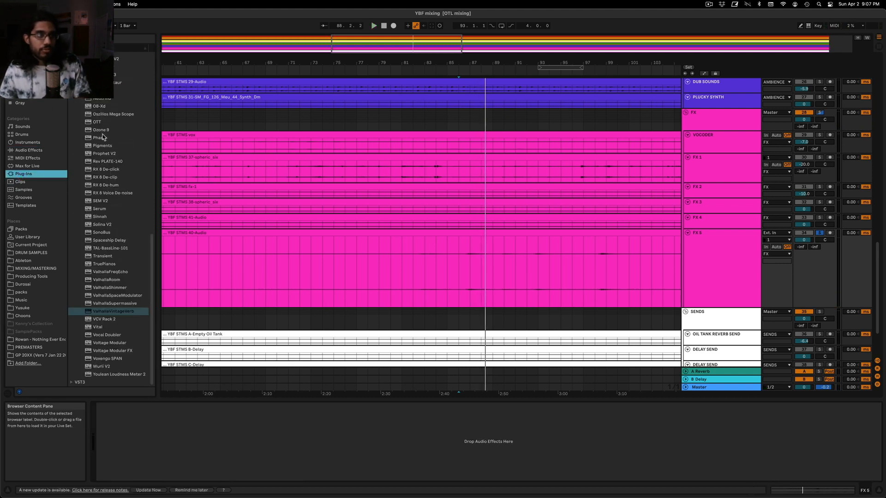
{"action": "scroll", "coordinate": [122, 253], "scroll_direction": "up", "scroll_amount": 10}
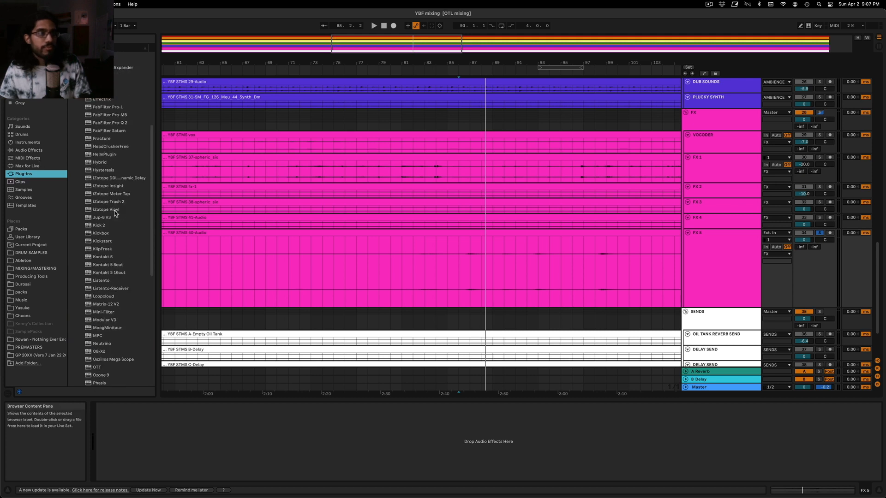
{"action": "left_click_drag", "start_coordinate": [109, 115], "coordinate": [744, 263]}
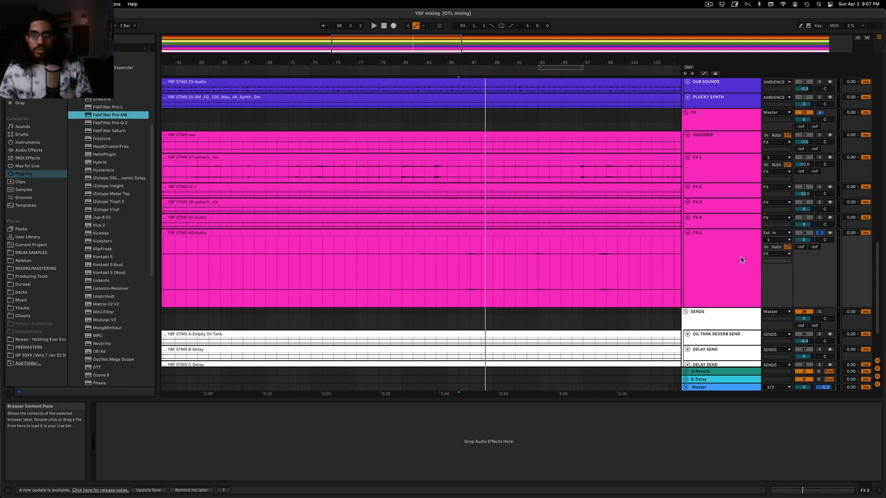
Add a Pro-MB compression band around 800 Hz on FX 5, adjusting its threshold and attack and setting its range to about -13.2 dB during playback
{"action": "left_click_drag", "start_coordinate": [494, 206], "coordinate": [425, 172]}
{"action": "left_click", "coordinate": [490, 266]}
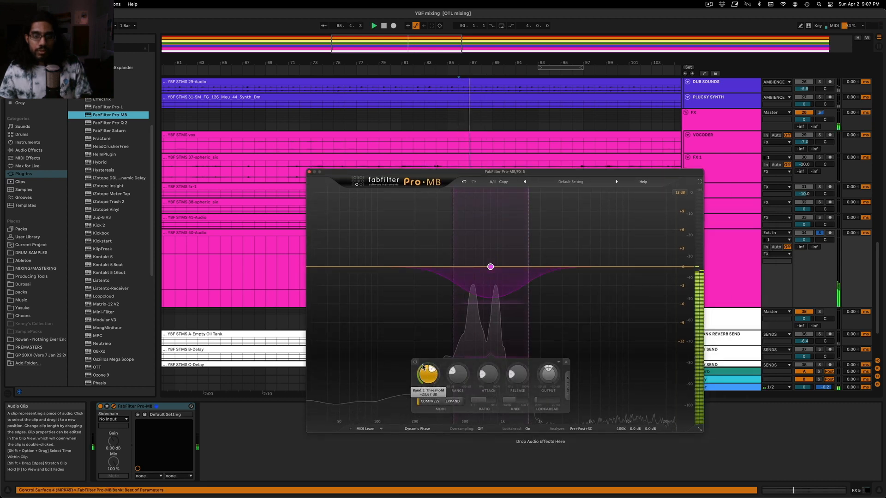
{"action": "key", "text": "space"}
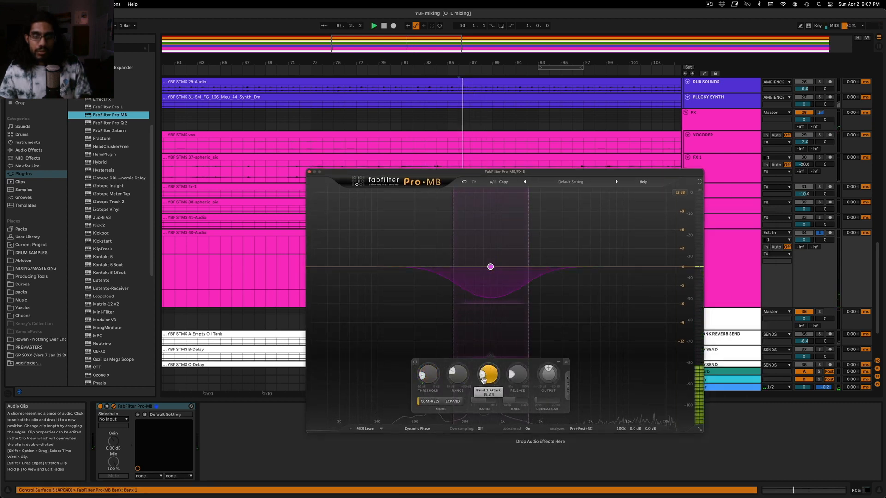
{"action": "left_click_drag", "start_coordinate": [457, 368], "coordinate": [455, 372]}
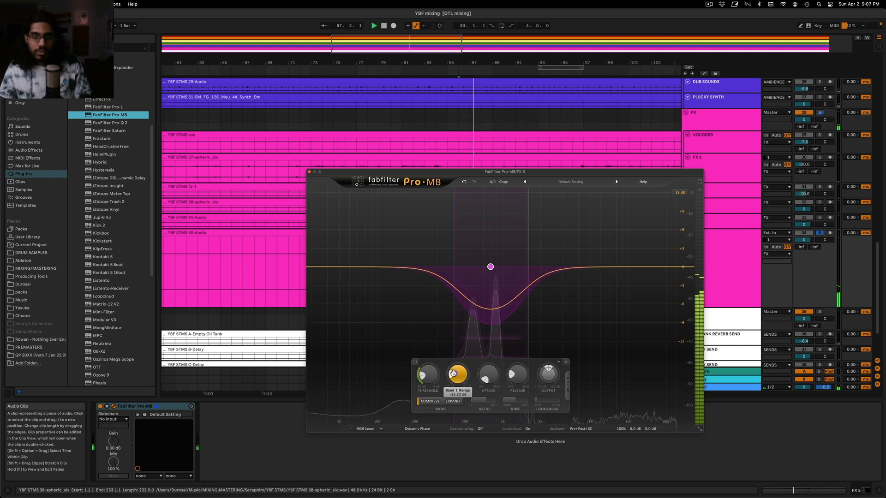
{"action": "key", "text": "space"}
{"action": "key", "text": "space"}
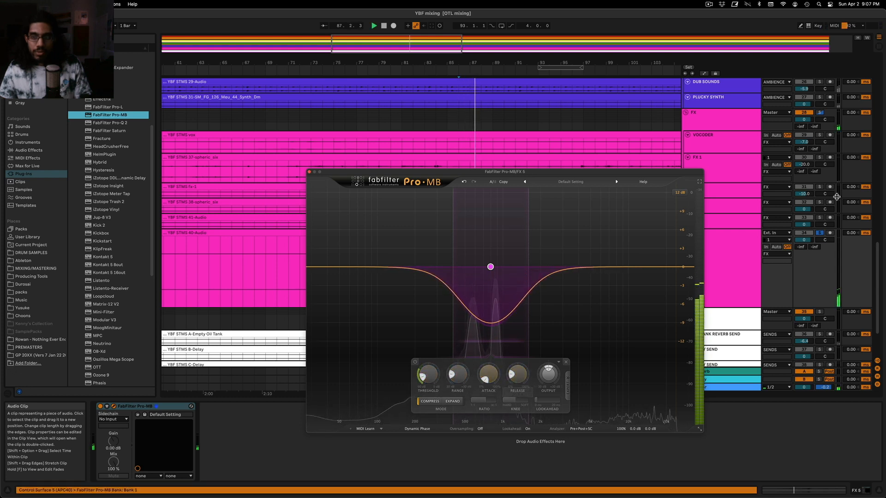
Unsolo FX 5, fine-tune the band's threshold against the full mix, lower the track volume to -1.8 dB, and close Pro-MB
{"action": "left_click", "coordinate": [820, 233]}
{"action": "key", "text": "space"}
{"action": "key", "text": "space"}
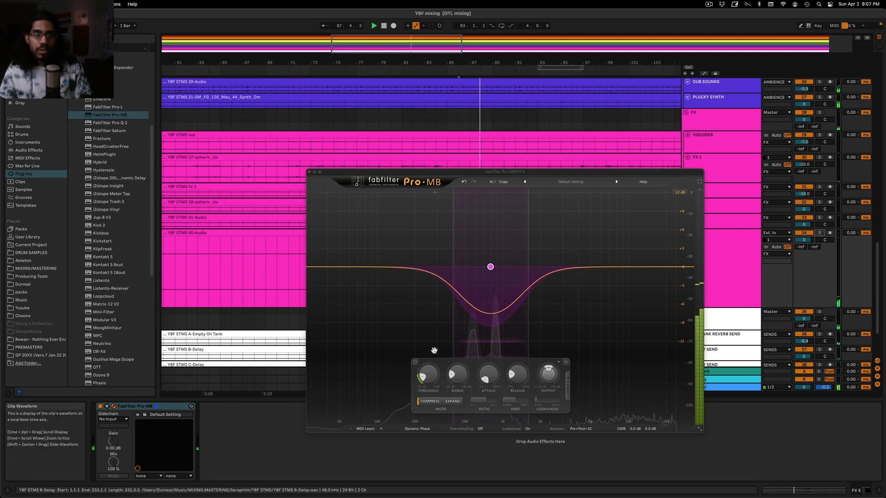
{"action": "key", "text": "space"}
{"action": "key", "text": "space"}
{"action": "left_click_drag", "start_coordinate": [423, 380], "coordinate": [422, 378]}
{"action": "left_click_drag", "start_coordinate": [804, 240], "coordinate": [804, 242]}
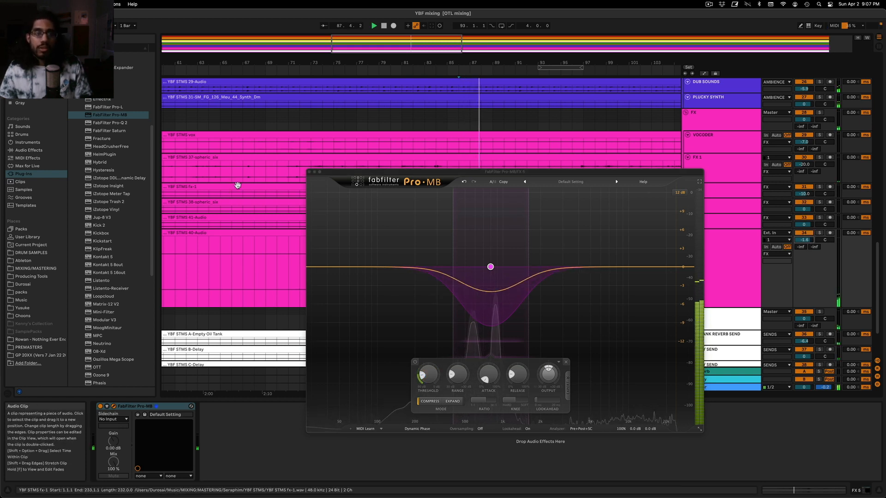
{"action": "left_click", "coordinate": [310, 172]}
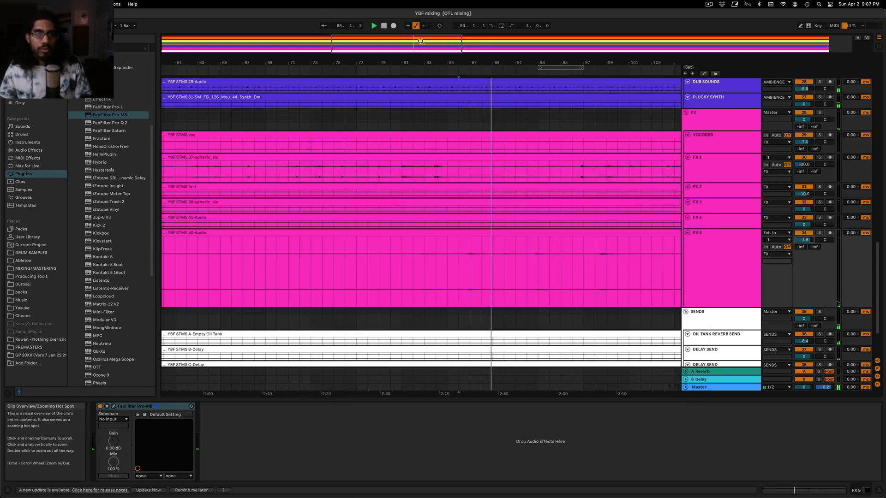
Show the automation lanes and set the LEAD track's Utility gain breakpoint near bar 85 to 4 dB
{"action": "key", "text": "w"}
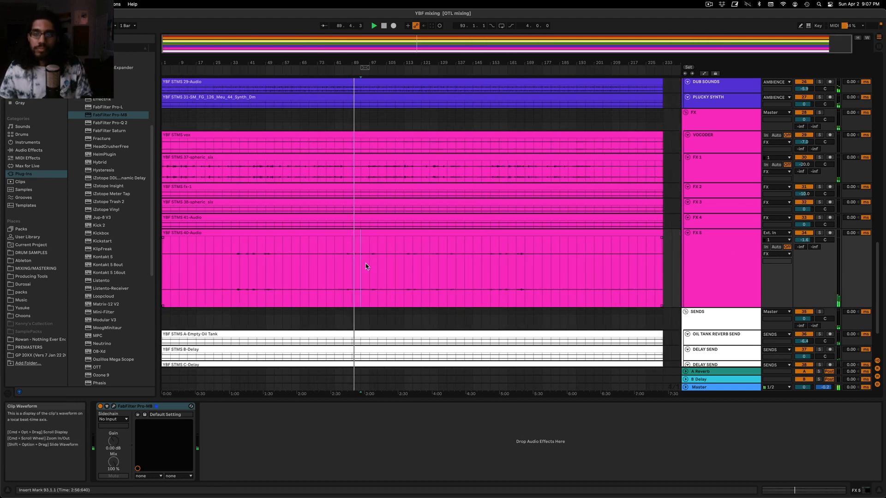
{"action": "scroll", "coordinate": [436, 231], "scroll_direction": "up", "scroll_amount": 5}
{"action": "scroll", "coordinate": [362, 189], "scroll_direction": "up", "scroll_amount": 4}
{"action": "scroll", "coordinate": [360, 185], "scroll_direction": "down", "scroll_amount": 3}
{"action": "key", "text": "a"}
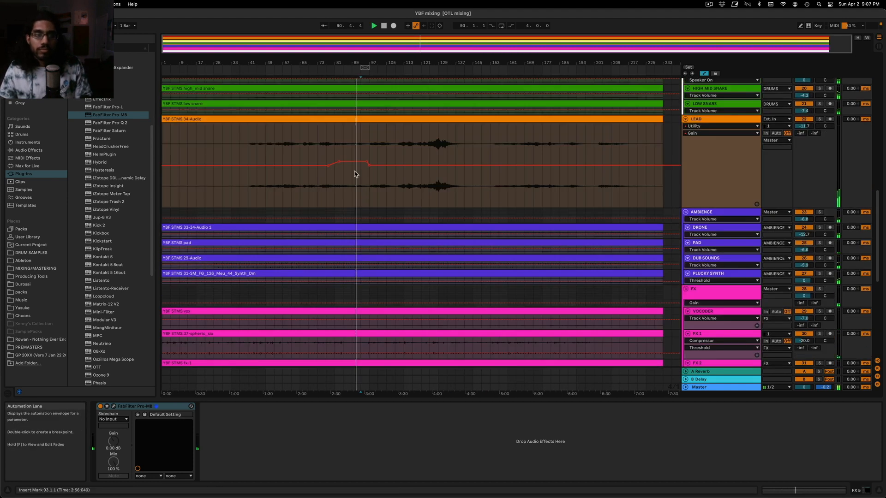
{"action": "left_click", "coordinate": [342, 161]}
{"action": "right_click", "coordinate": [342, 160]}
{"action": "left_click", "coordinate": [346, 166]}
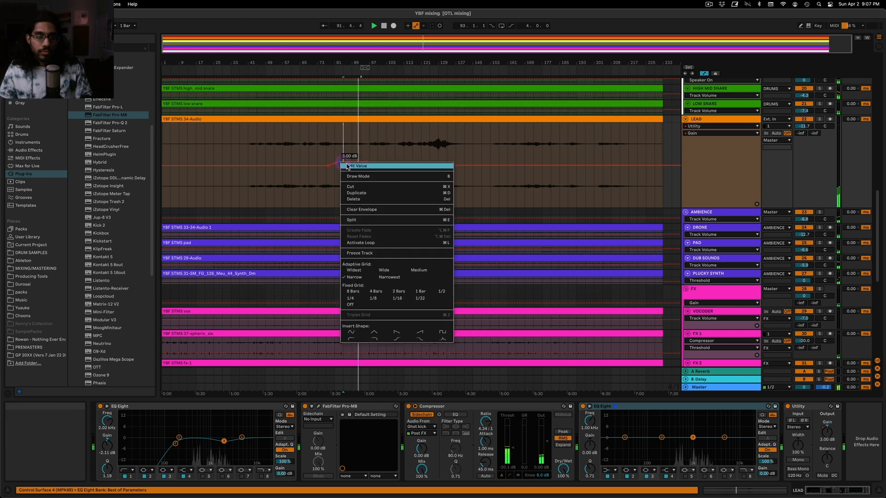
{"action": "type", "text": "4"}
{"action": "key", "text": "Return"}
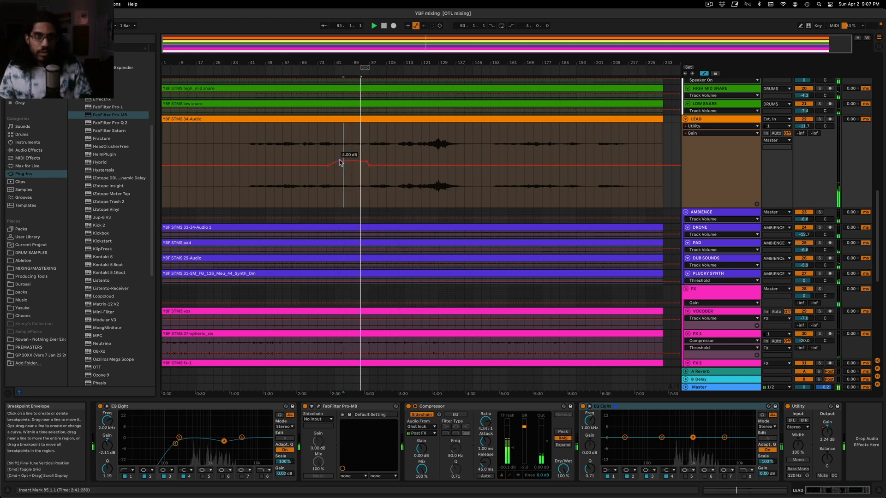
Raise the LEAD Utility gain breakpoint just before bar 97 to about 5 dB, and place the playback start at bar 101
{"action": "right_click", "coordinate": [367, 161]}
{"action": "left_click", "coordinate": [370, 167]}
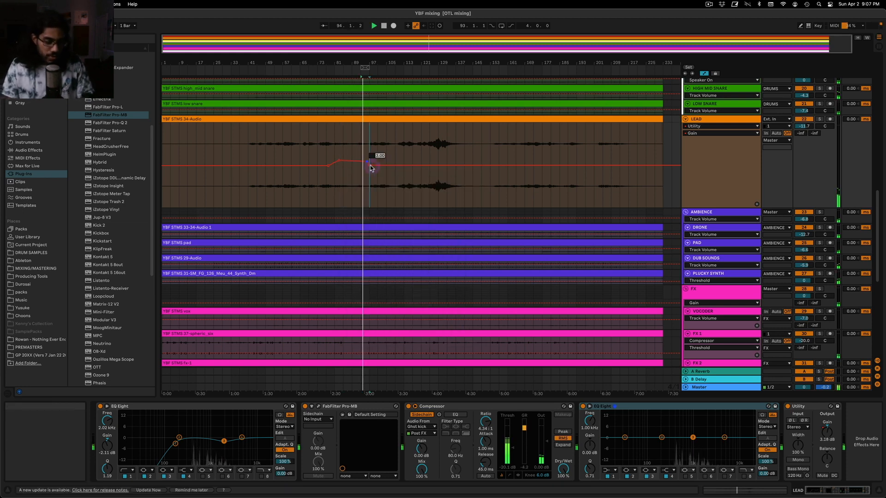
{"action": "type", "text": "4"}
{"action": "key", "text": "Return"}
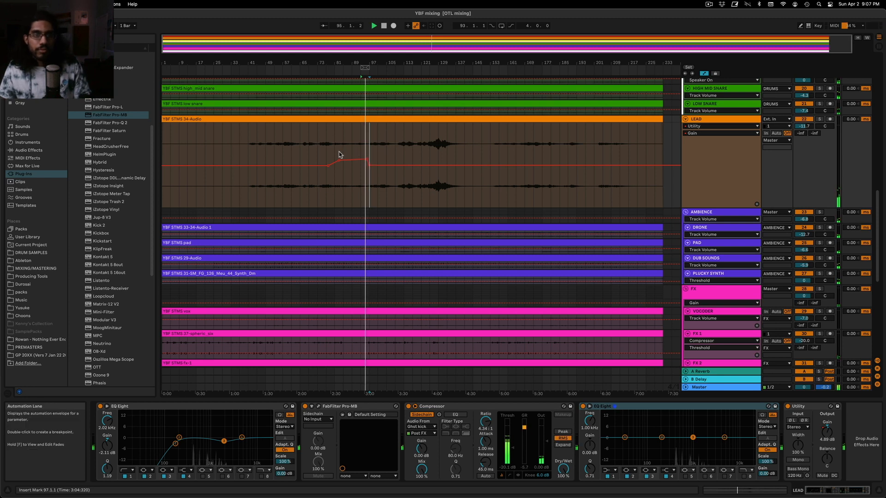
{"action": "right_click", "coordinate": [370, 165]}
{"action": "left_click", "coordinate": [375, 172]}
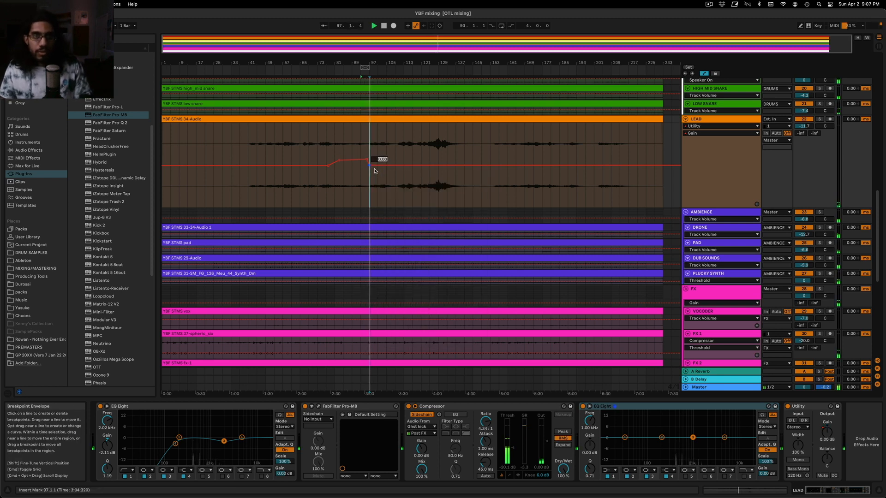
{"action": "left_click", "coordinate": [386, 157]}
{"action": "left_click", "coordinate": [378, 153]}
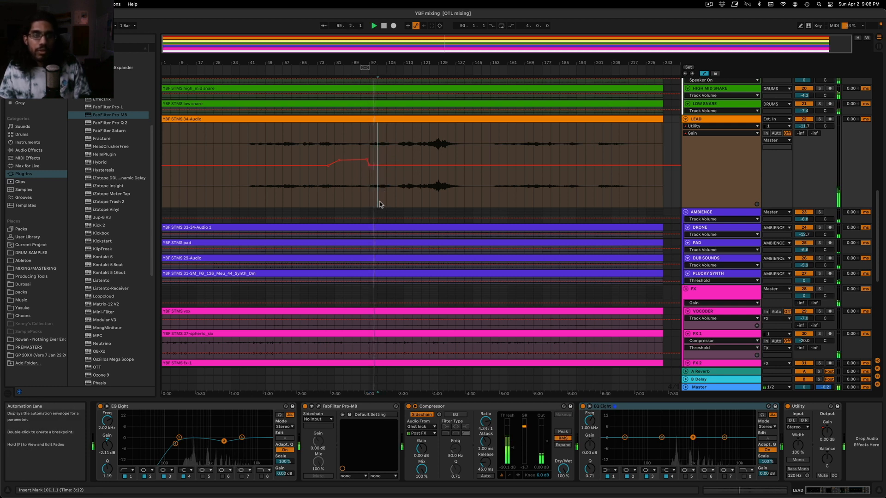
Open Voxengo SPAN from the Master track and set the LEAD Utility gain breakpoint at bar 97 to 2 dB
{"action": "left_click", "coordinate": [742, 390]}
{"action": "left_click", "coordinate": [181, 407]}
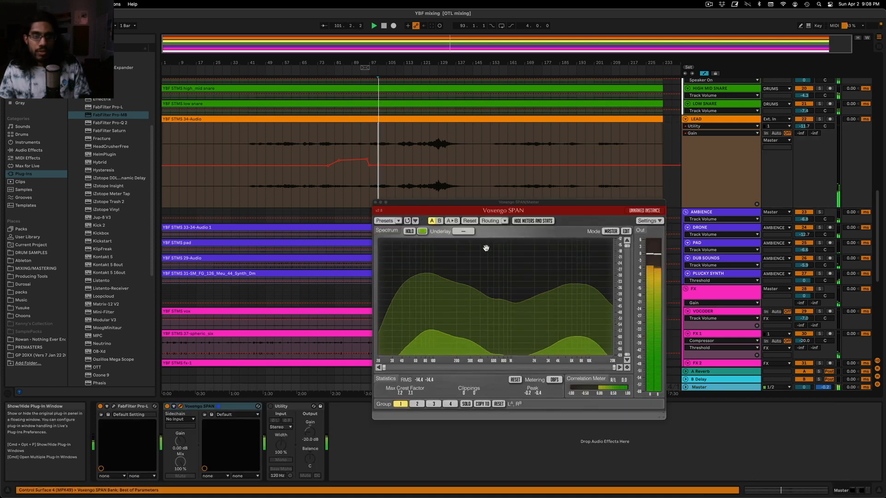
{"action": "right_click", "coordinate": [369, 168]}
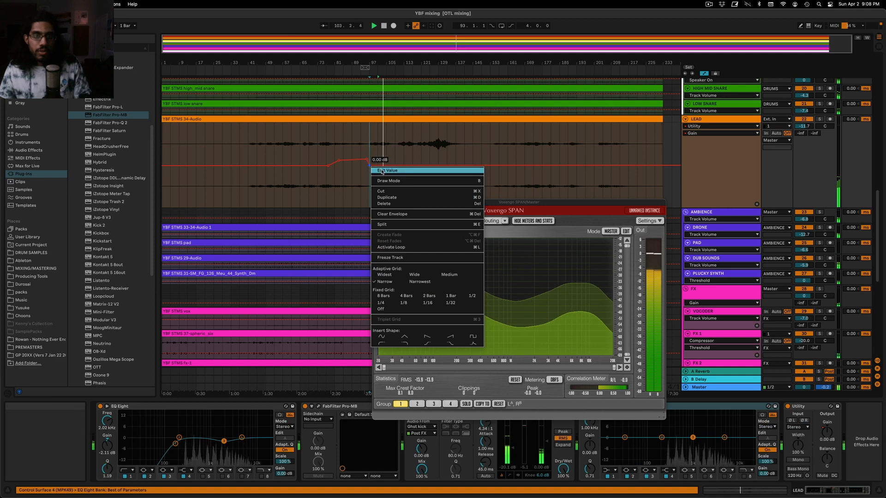
{"action": "left_click", "coordinate": [382, 171]}
{"action": "type", "text": "2"}
{"action": "key", "text": "Return"}
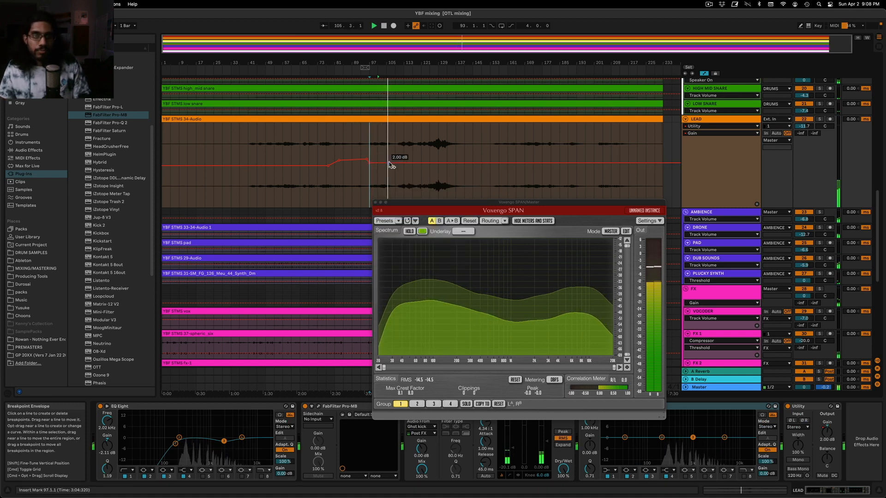
Play the mix from bars 101 and 111, briefly soloing LEAD to judge its level
{"action": "left_click", "coordinate": [378, 75]}
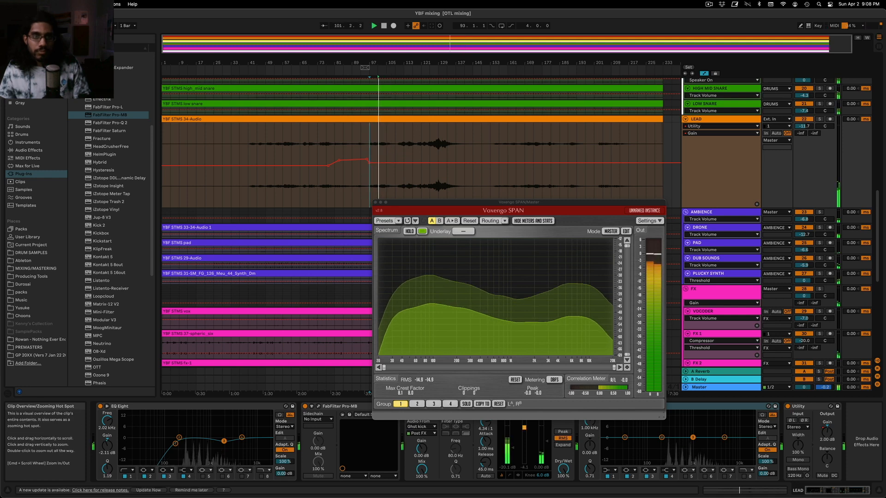
{"action": "left_click_drag", "start_coordinate": [446, 49], "coordinate": [447, 73]}
{"action": "left_click", "coordinate": [413, 146]}
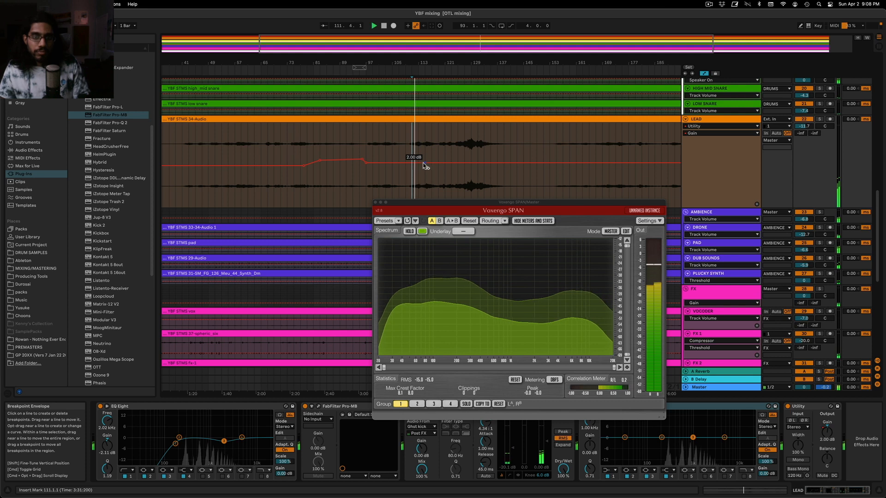
{"action": "left_click", "coordinate": [819, 119]}
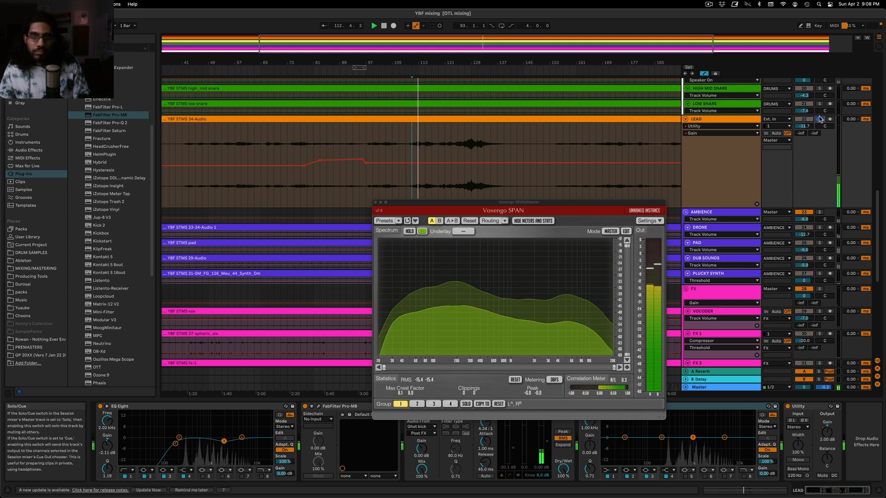
{"action": "left_click", "coordinate": [819, 119]}
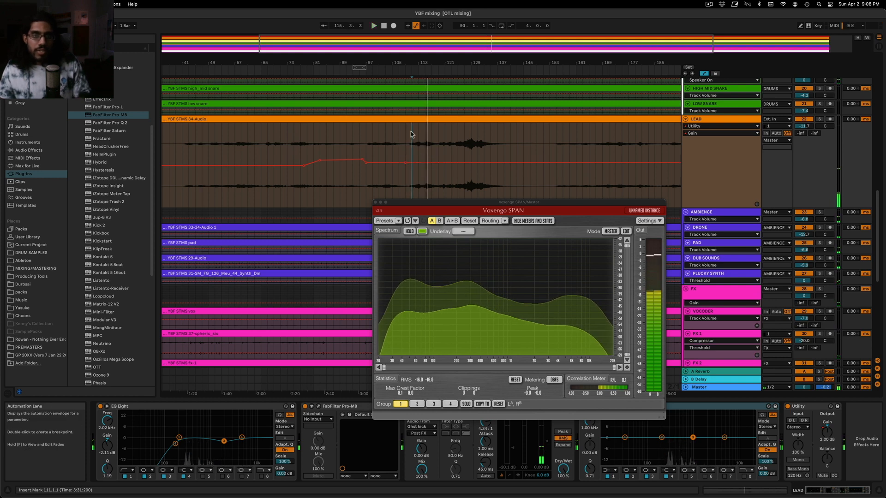
Check the extent of the LEAD section from bar 111 to 137, and restart playback from bar 111
{"action": "left_click_drag", "start_coordinate": [408, 148], "coordinate": [488, 147]}
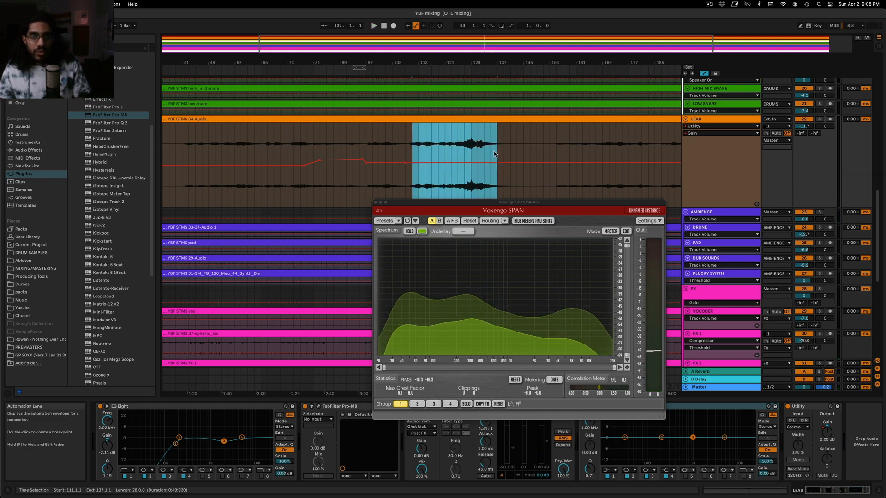
{"action": "left_click", "coordinate": [483, 148]}
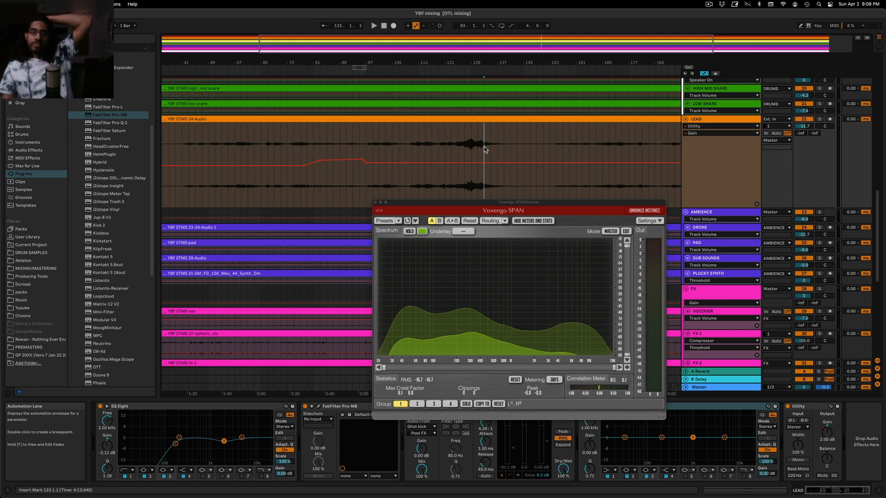
{"action": "left_click", "coordinate": [404, 149]}
{"action": "left_click", "coordinate": [412, 149]}
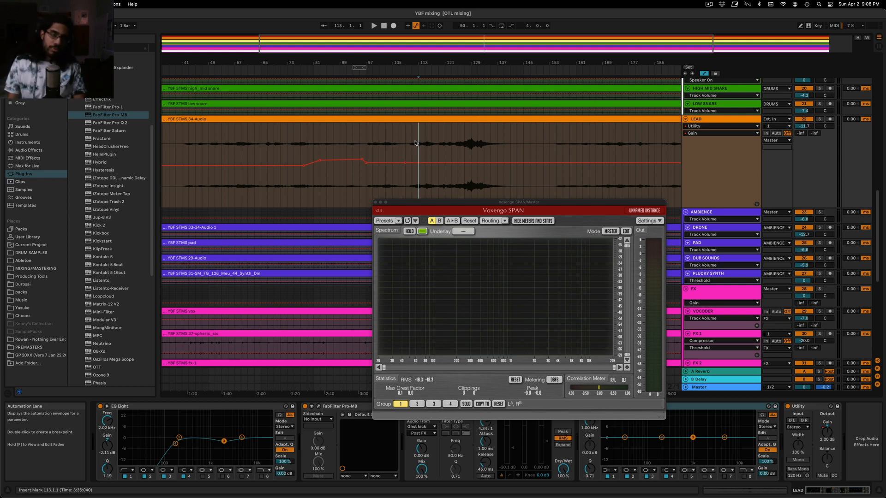
{"action": "left_click", "coordinate": [414, 146]}
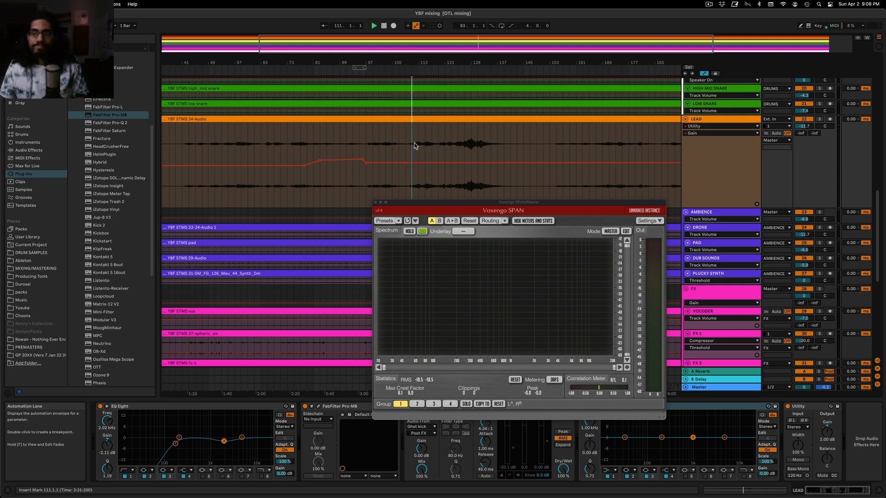
{"action": "key", "text": "space"}
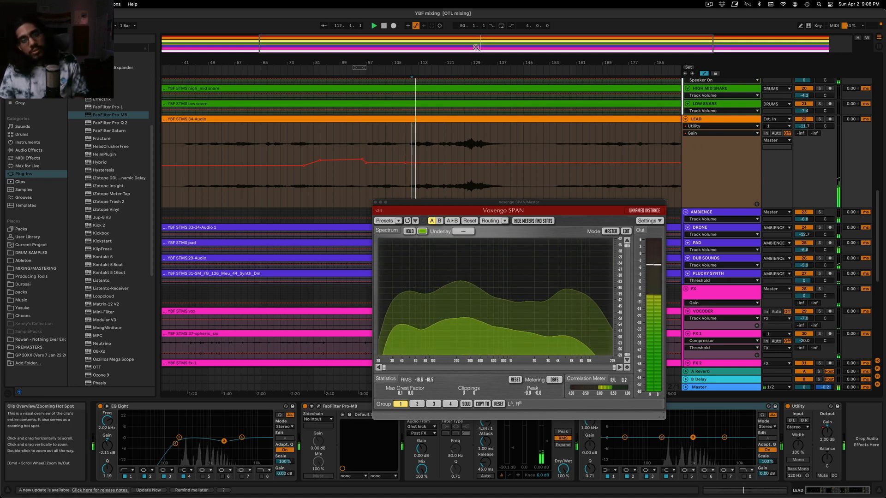
Shift the SPAN window off the lanes and raise the LEAD Utility gain to about 3.6 dB around bars 121 to 123
{"action": "left_click_drag", "start_coordinate": [420, 62], "coordinate": [462, 100]}
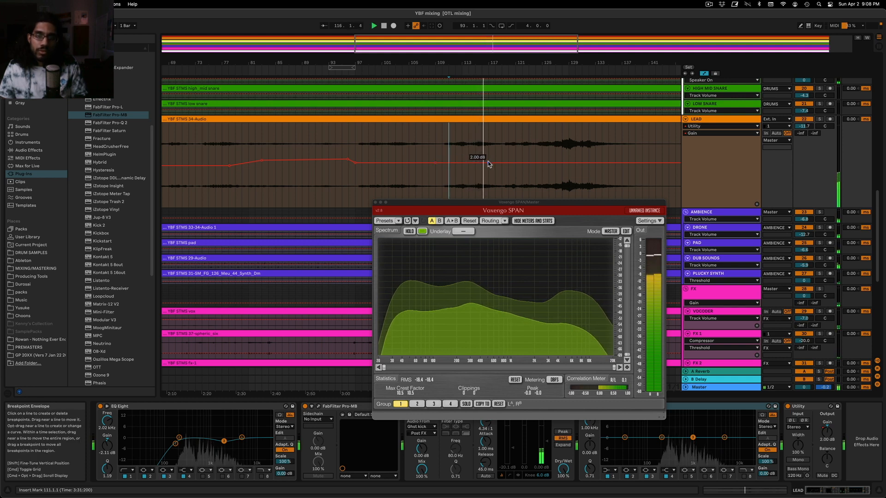
{"action": "left_click_drag", "start_coordinate": [419, 202], "coordinate": [138, 260]}
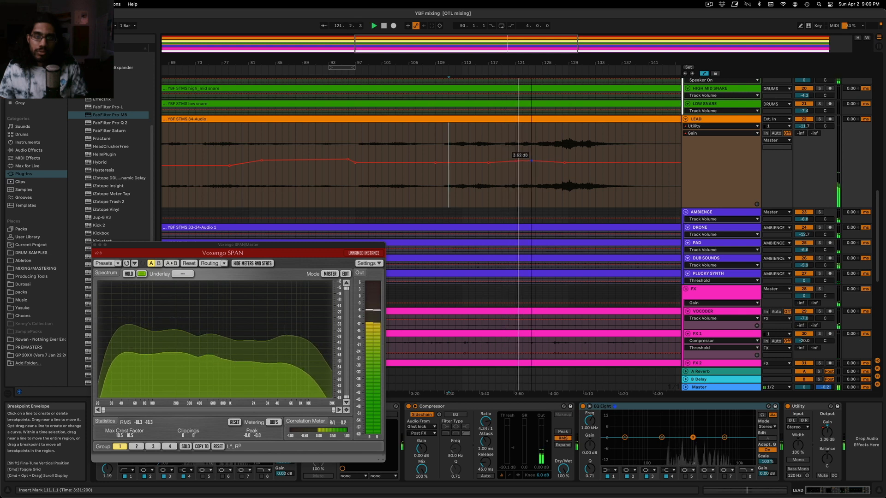
{"action": "left_click", "coordinate": [530, 161]}
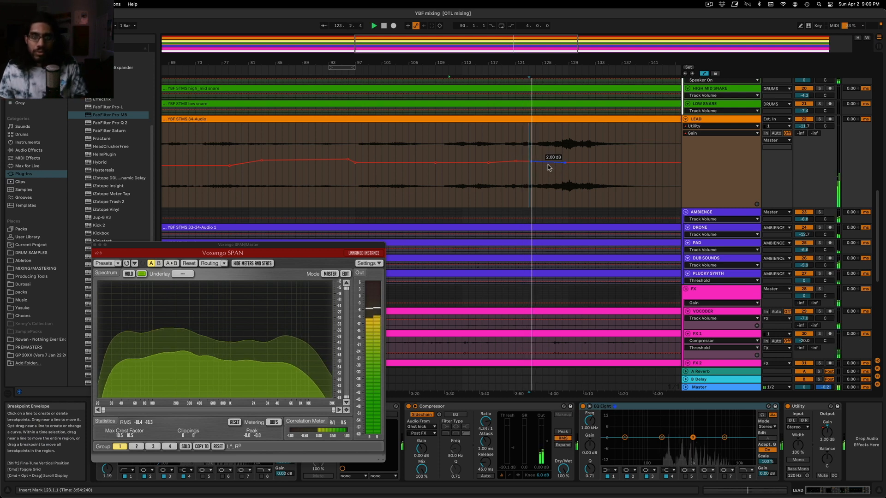
Set the LEAD Utility gain breakpoint around bar 129 to 0 dB
{"action": "right_click", "coordinate": [566, 164]}
{"action": "left_click", "coordinate": [568, 168]}
{"action": "type", "text": "00"}
{"action": "key", "text": "Return"}
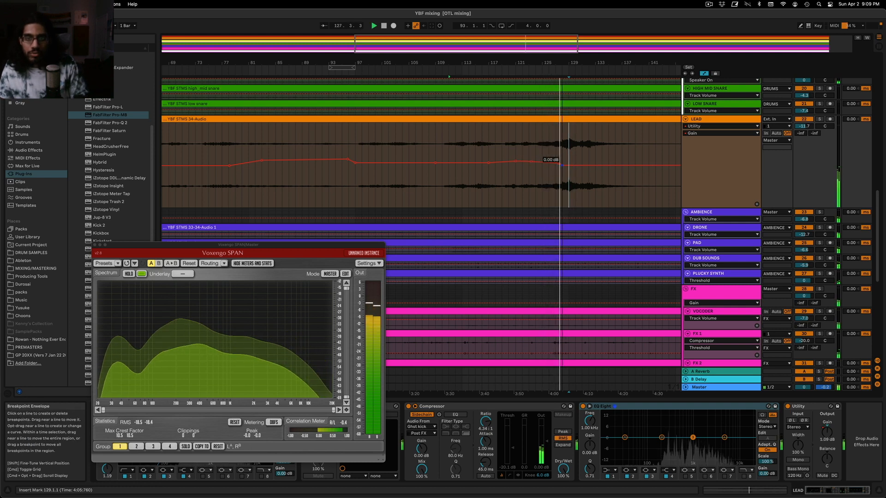
Try a value of 1 dB on the LEAD Utility gain breakpoint around bar 129, and undo it
{"action": "right_click", "coordinate": [566, 166]}
{"action": "left_click", "coordinate": [569, 170]}
{"action": "type", "text": "1"}
{"action": "key", "text": "Return"}
{"action": "key", "text": "super+z"}
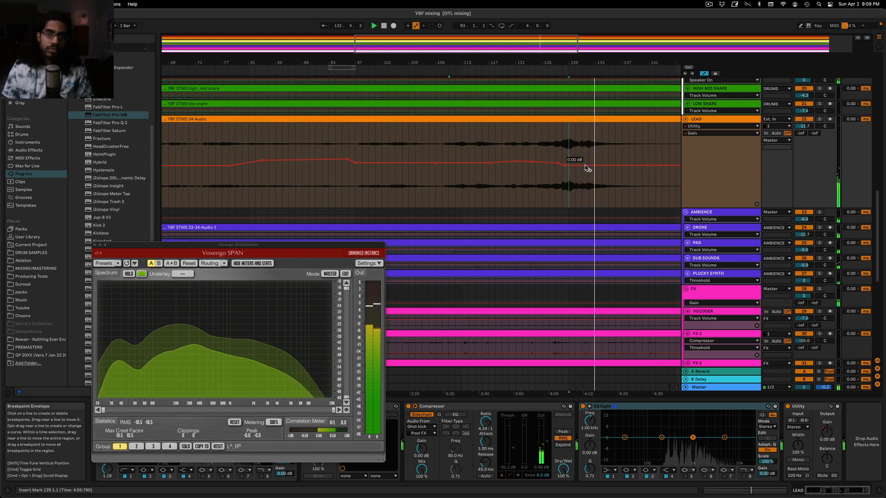
Close the SPAN window and lower the LEAD Utility gain automation to about -1.7 dB around bar 137
{"action": "left_click", "coordinate": [705, 120]}
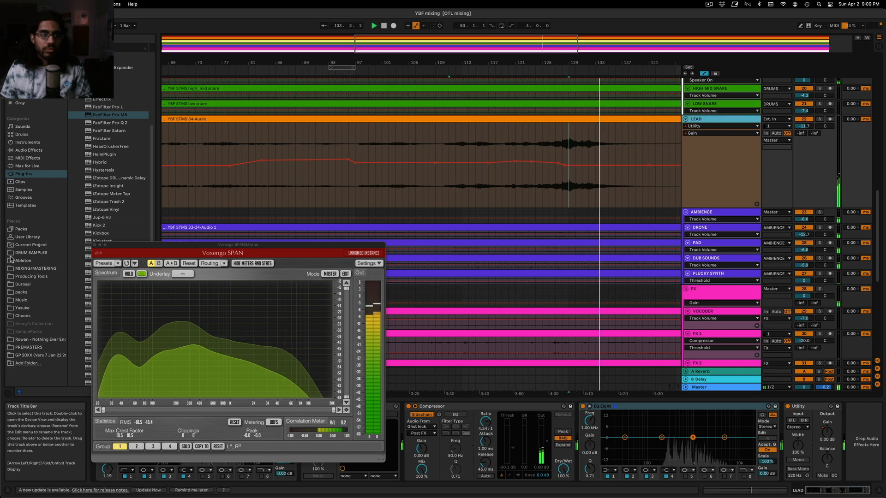
{"action": "left_click", "coordinate": [95, 245]}
{"action": "left_click", "coordinate": [569, 174]}
{"action": "key", "text": "minus"}
{"action": "key", "text": "minus"}
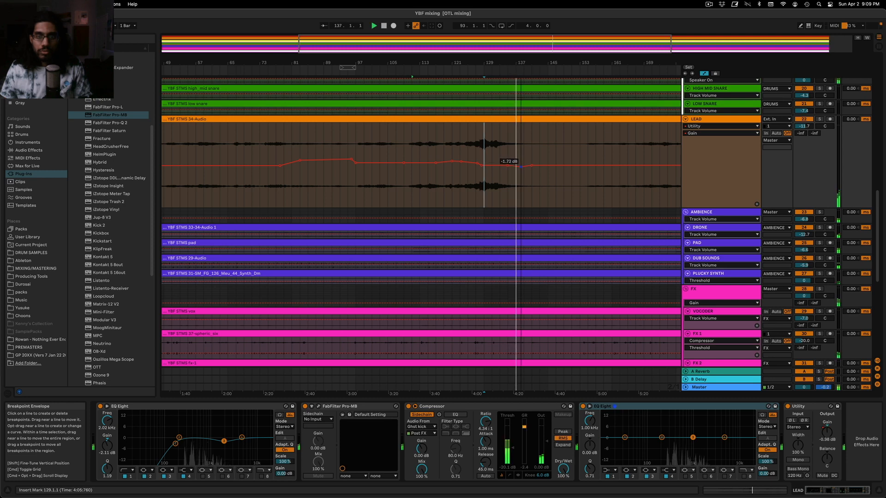
{"action": "key", "text": "space"}
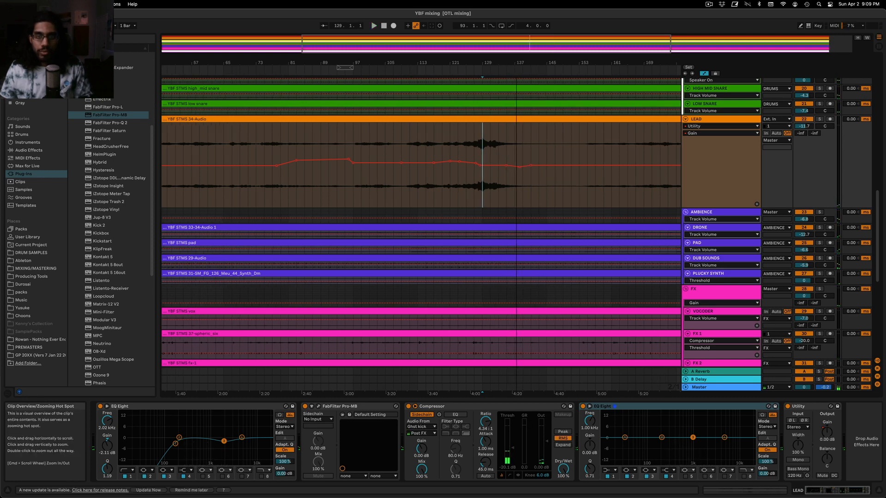
Play the mix from around bar 130 to judge how the LEAD fades out
{"action": "left_click_drag", "start_coordinate": [553, 44], "coordinate": [554, 69]}
{"action": "left_click", "coordinate": [428, 143]}
{"action": "key", "text": "space"}
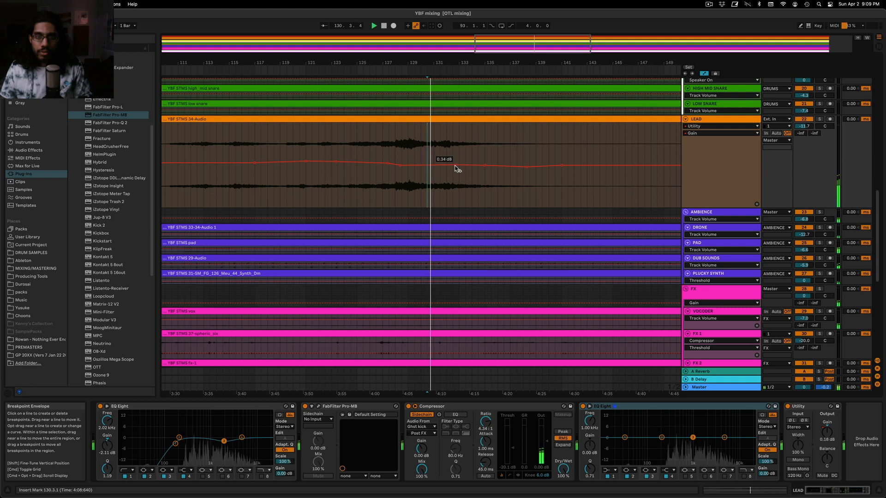
{"action": "key", "text": "space"}
{"action": "key", "text": "space"}
{"action": "key", "text": "space"}
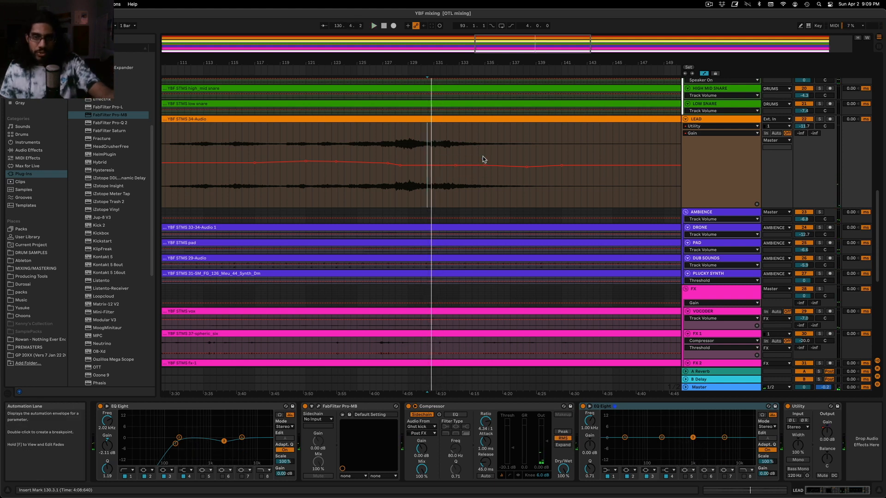
{"action": "key", "text": "space"}
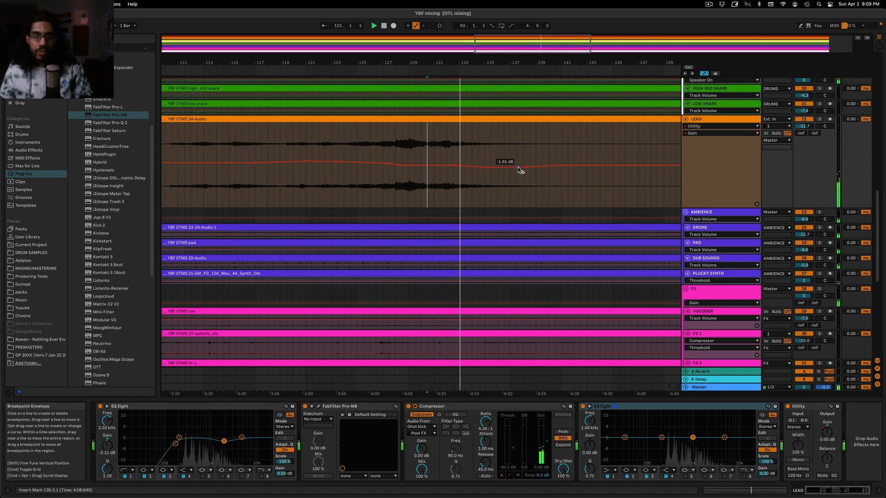
Shape the LEAD Utility gain automation into a curved fade from about bar 134 down to a deep dip near bar 140
{"action": "left_click_drag", "start_coordinate": [527, 167], "coordinate": [509, 175]}
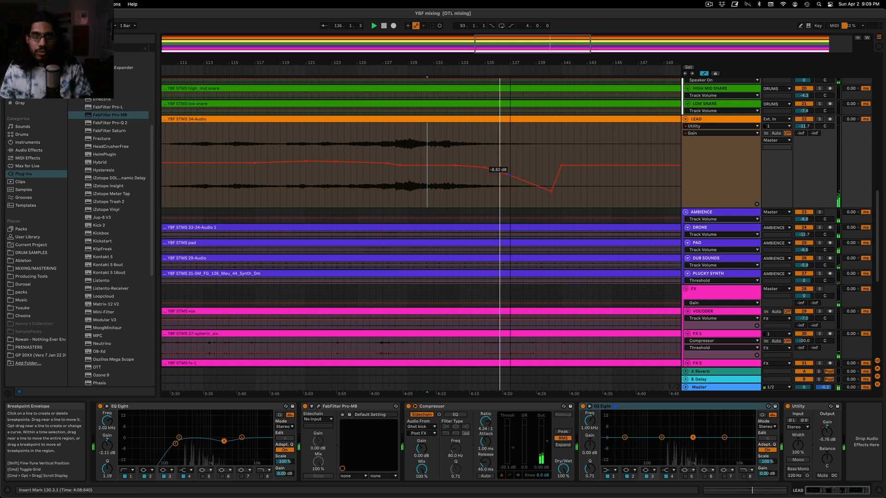
{"action": "left_click", "coordinate": [508, 172]}
{"action": "left_click_drag", "start_coordinate": [510, 176], "coordinate": [508, 169], "text": "alt"}
{"action": "mouse_move", "coordinate": [548, 46]}
{"action": "left_mouse_down"}
{"action": "mouse_move", "coordinate": [547, 21]}
{"action": "mouse_move", "coordinate": [537, 18]}
{"action": "left_mouse_up"}
{"action": "left_click", "coordinate": [473, 138]}
{"action": "left_click", "coordinate": [440, 139]}
{"action": "left_click_drag", "start_coordinate": [597, 41], "coordinate": [530, 65]}
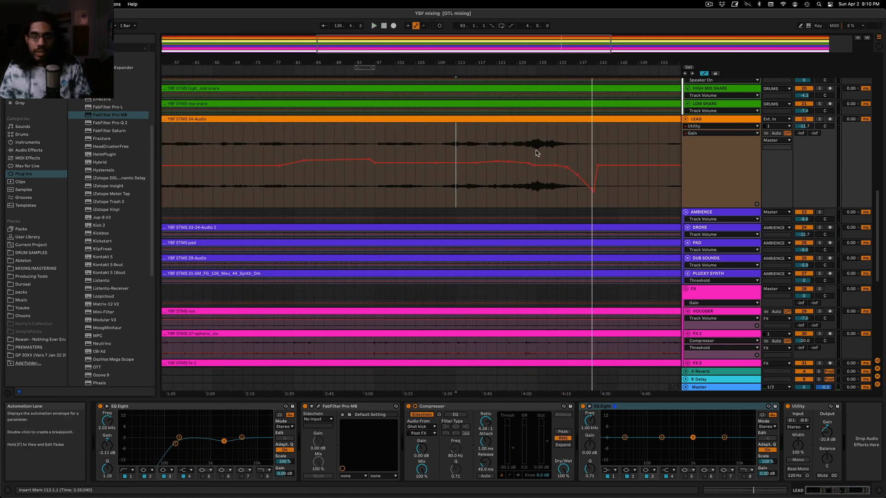
Try cutting band 3 of LEAD's second EQ Eight around 323 Hz during playback, and bring its gain back to about 0 dB
{"action": "left_click", "coordinate": [611, 444]}
{"action": "left_click", "coordinate": [507, 148]}
{"action": "key", "text": "space"}
{"action": "key", "text": "space"}
{"action": "left_click_drag", "start_coordinate": [691, 438], "coordinate": [681, 441]}
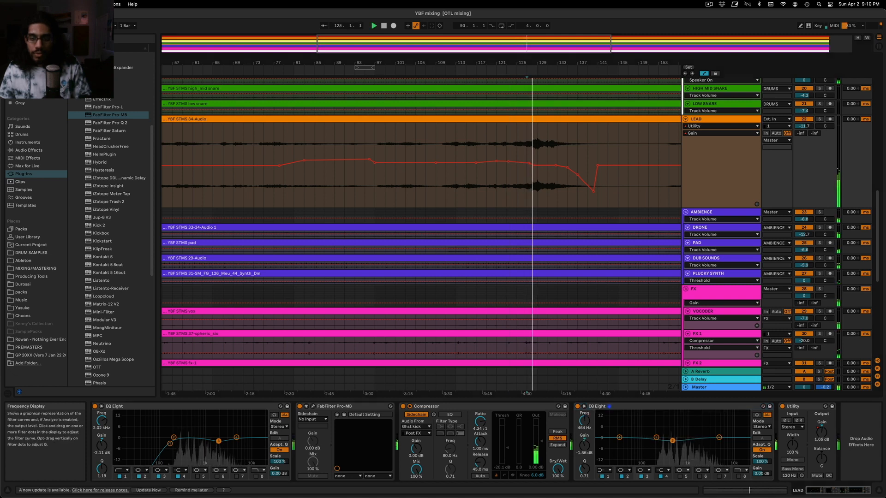
{"action": "left_click_drag", "start_coordinate": [584, 469], "coordinate": [584, 459]}
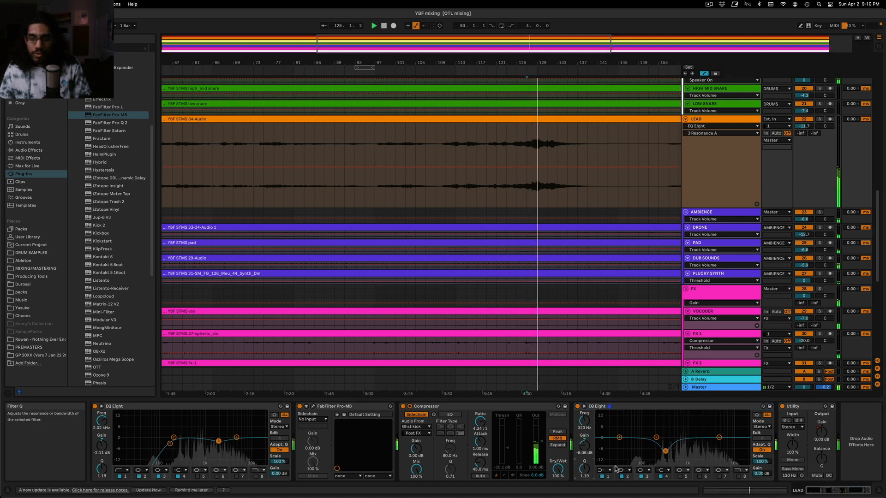
{"action": "left_click_drag", "start_coordinate": [664, 442], "coordinate": [664, 438]}
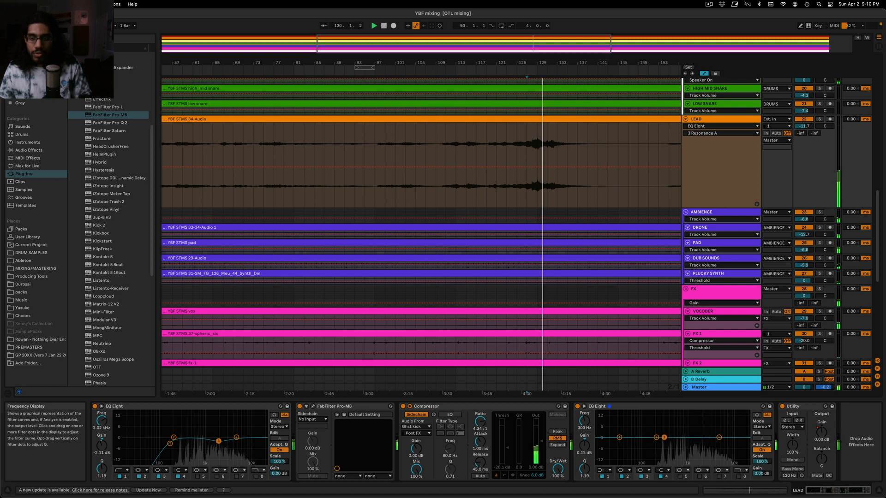
Try a cut of about -7.8 dB at 323 Hz in LEAD's second EQ Eight, replaying from bars 127 and 123
{"action": "key", "text": "space"}
{"action": "key", "text": "space"}
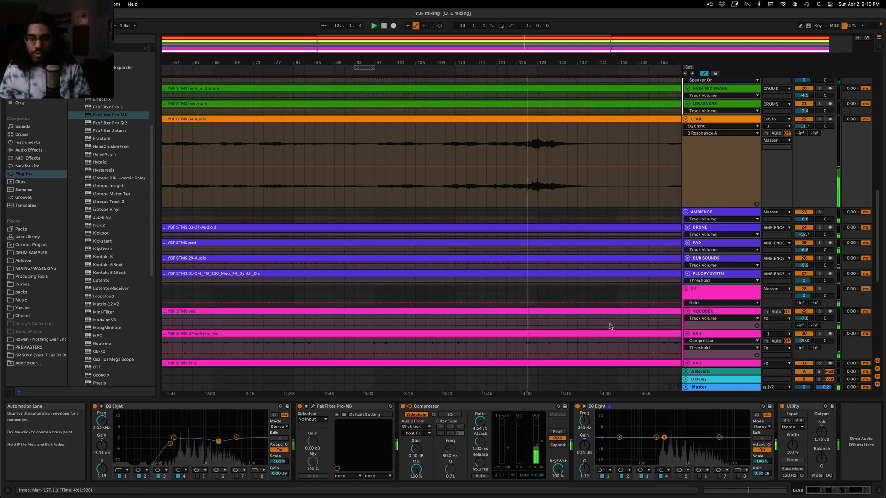
{"action": "left_click_drag", "start_coordinate": [664, 437], "coordinate": [667, 459]}
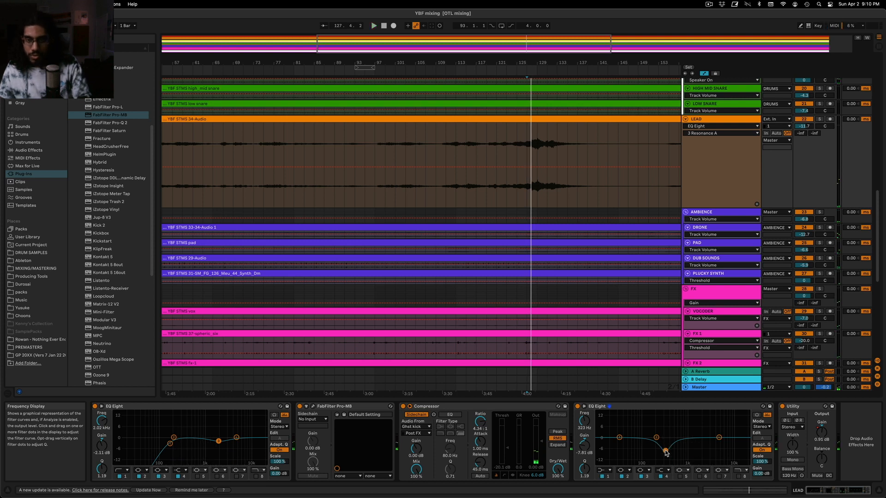
{"action": "left_click", "coordinate": [511, 198]}
{"action": "key", "text": "space"}
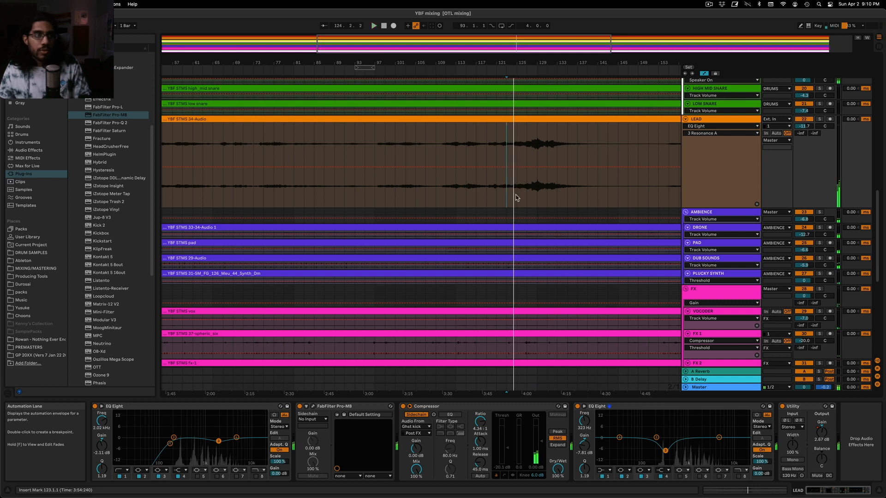
Replace LEAD's second EQ Eight with another FabFilter Pro-MB, placed directly before the Compressor
{"action": "key", "text": "space"}
{"action": "mouse_move", "coordinate": [112, 115]}
{"action": "left_mouse_down"}
{"action": "mouse_move", "coordinate": [516, 402]}
{"action": "mouse_move", "coordinate": [509, 382]}
{"action": "mouse_move", "coordinate": [104, 116]}
{"action": "left_mouse_up"}
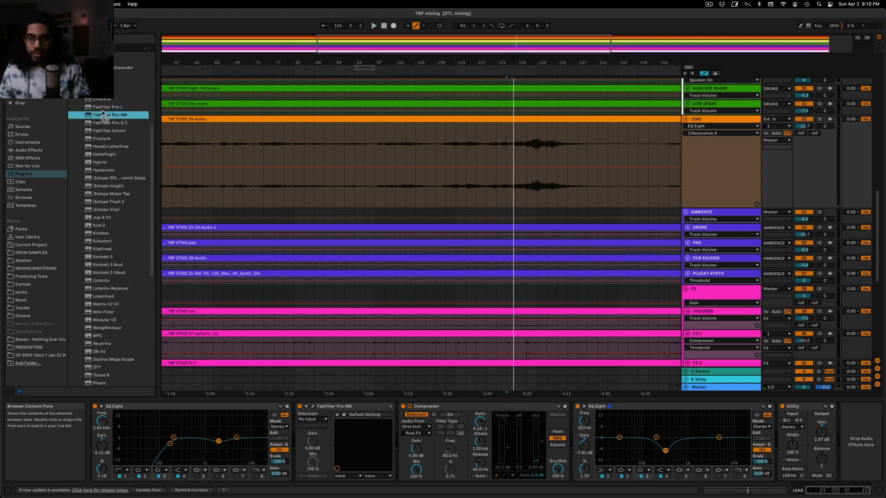
{"action": "left_click", "coordinate": [685, 407]}
{"action": "key", "text": "Delete"}
{"action": "left_click_drag", "start_coordinate": [120, 118], "coordinate": [522, 439]}
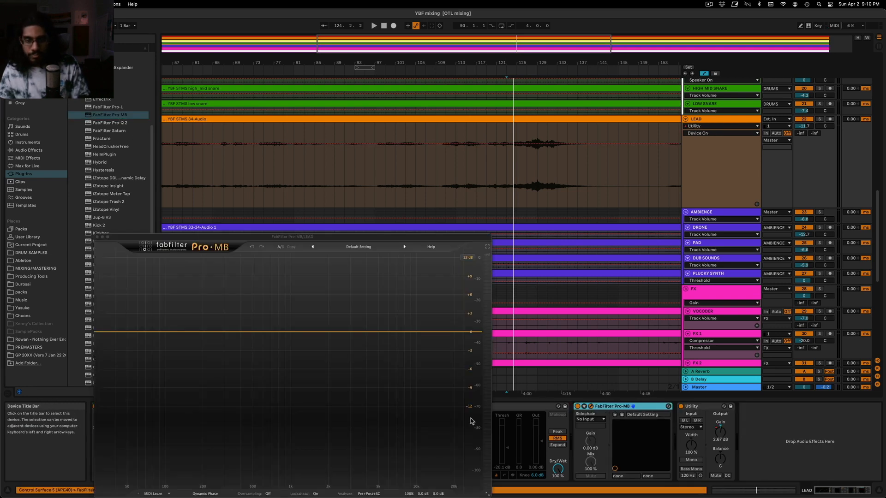
{"action": "left_click_drag", "start_coordinate": [347, 234], "coordinate": [426, 69]}
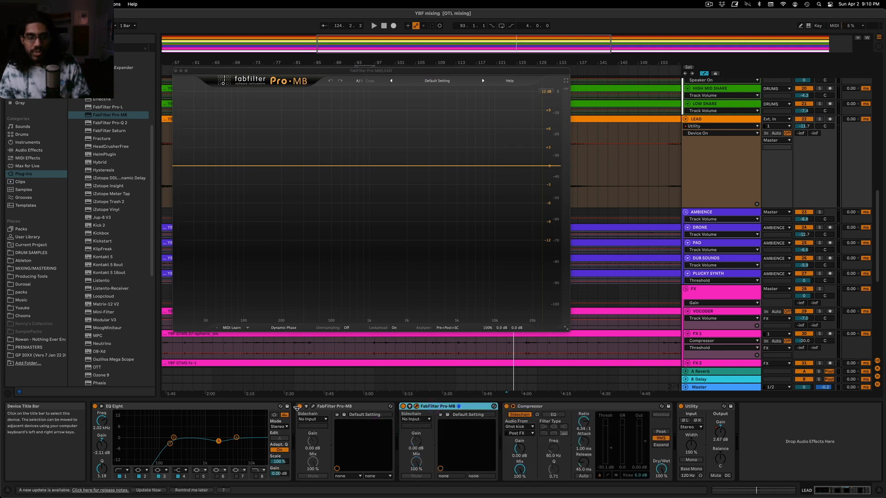
{"action": "left_click", "coordinate": [458, 410]}
Create a low compression band in the new Pro-MB, spanning from the lowest frequencies up to about 1.2 kHz
{"action": "left_click", "coordinate": [294, 167]}
{"action": "key", "text": "space"}
{"action": "left_click_drag", "start_coordinate": [331, 167], "coordinate": [379, 167]}
{"action": "left_click_drag", "start_coordinate": [257, 171], "coordinate": [152, 174]}
{"action": "key", "text": "space"}
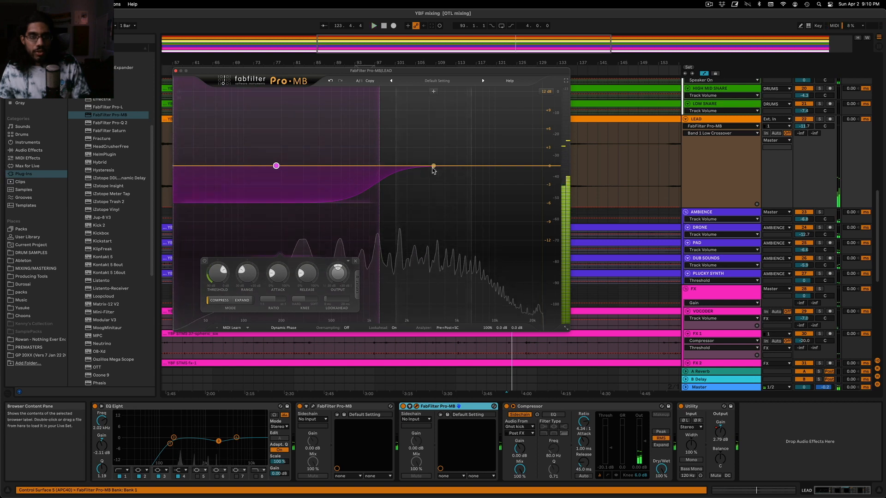
{"action": "mouse_move", "coordinate": [379, 183]}
{"action": "left_mouse_down"}
{"action": "mouse_move", "coordinate": [391, 180]}
{"action": "mouse_move", "coordinate": [383, 167]}
{"action": "left_mouse_up"}
Lower the Pro-MB low band's threshold during playback until it lightly compresses, and move the plug-in window below the LEAD waveform
{"action": "key", "text": "space"}
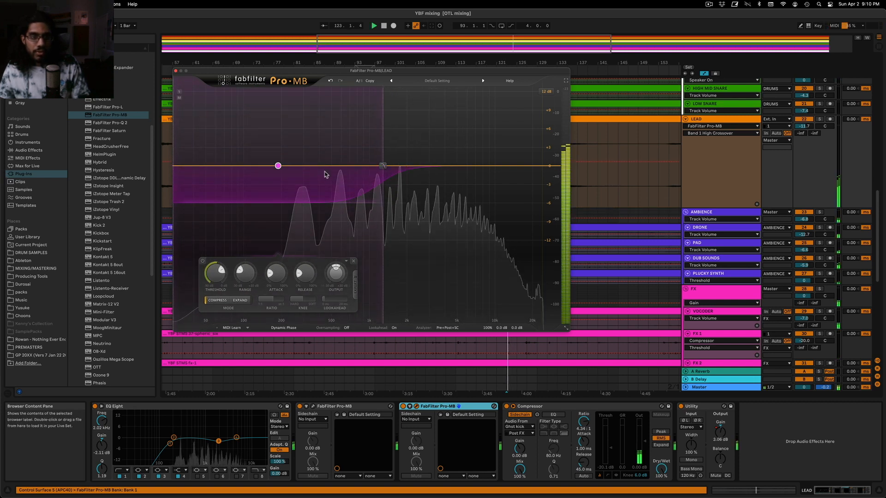
{"action": "left_click_drag", "start_coordinate": [221, 272], "coordinate": [218, 271]}
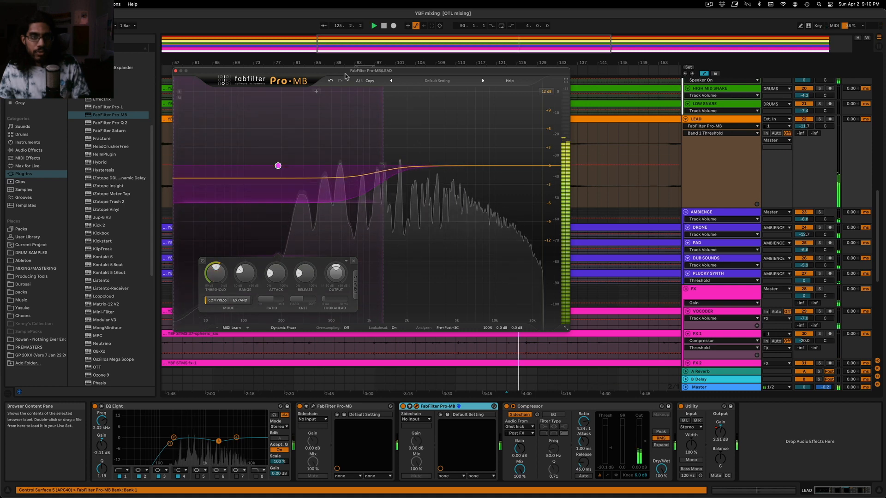
{"action": "left_click_drag", "start_coordinate": [369, 71], "coordinate": [356, 194]}
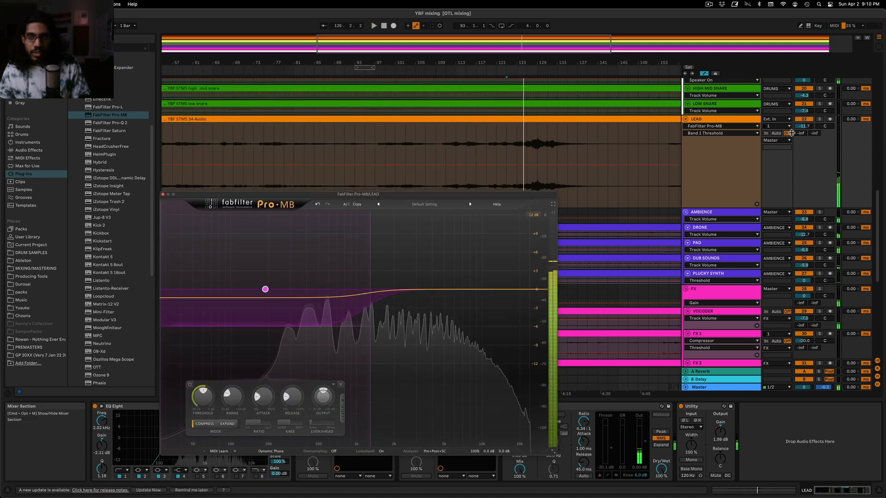
{"action": "key", "text": "space"}
Close the Pro-MB window, duplicate the LEAD track and delete the audio clip from the duplicate with envelopes locked
{"action": "left_click", "coordinate": [730, 120]}
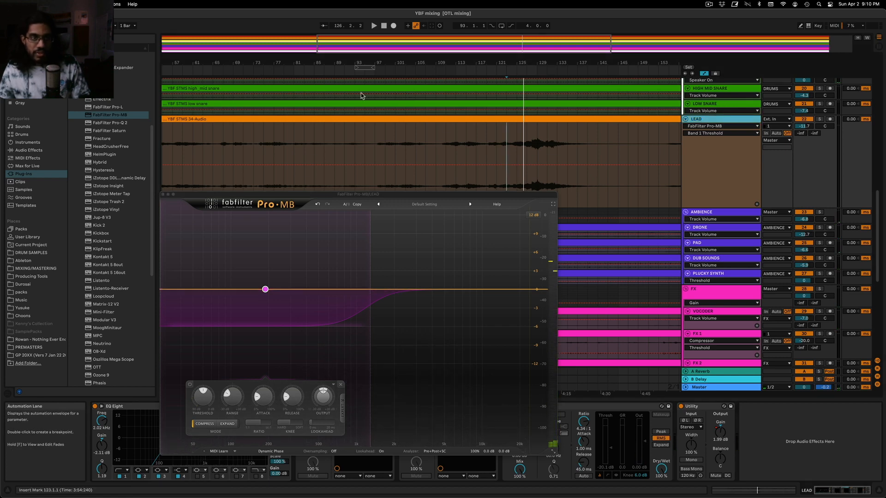
{"action": "left_click", "coordinate": [163, 195]}
{"action": "key", "text": "w"}
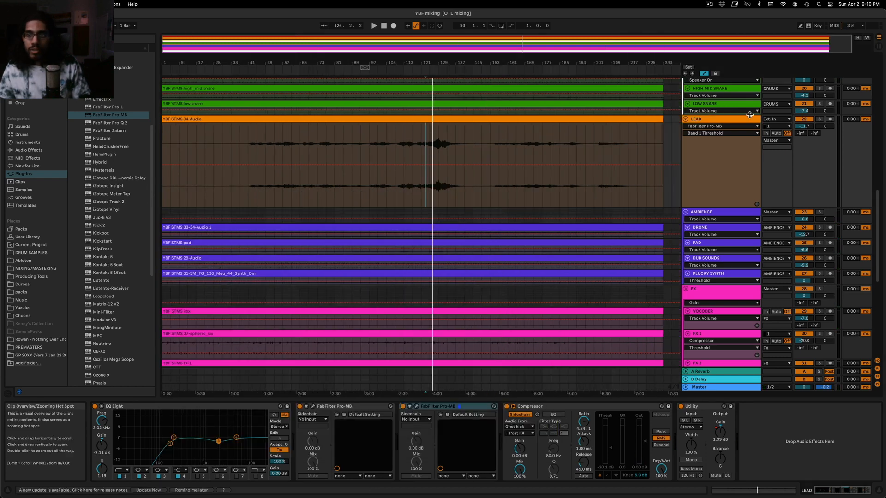
{"action": "key", "text": "super+d"}
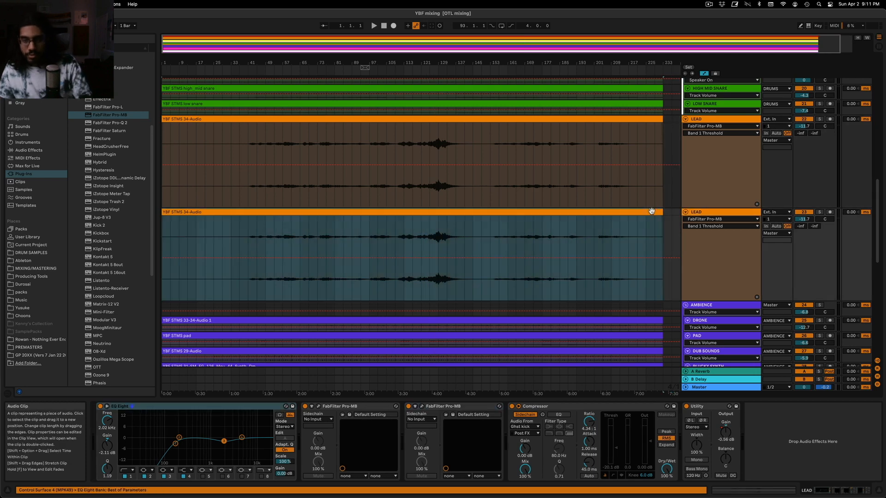
{"action": "key", "text": "Delete"}
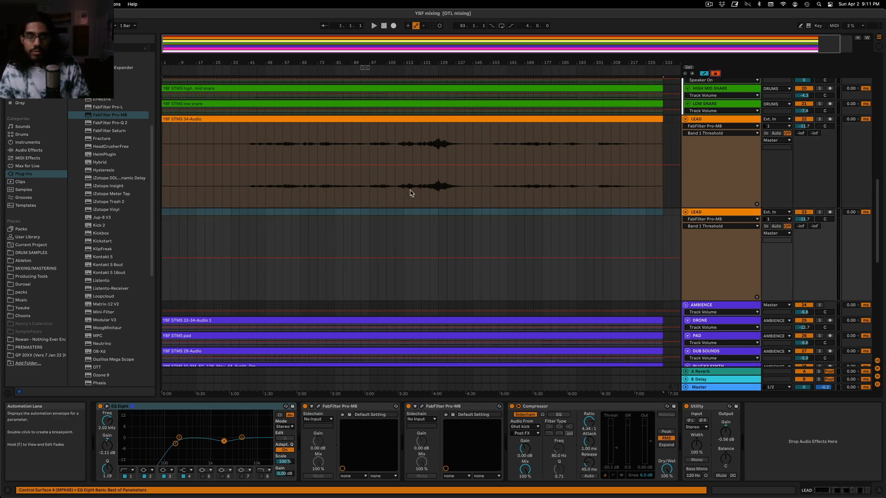
Move the LEAD audio from about bar 117 to 141 down to the duplicate LEAD track, and play the transition into it
{"action": "left_click_drag", "start_coordinate": [408, 193], "coordinate": [476, 194]}
{"action": "left_click_drag", "start_coordinate": [451, 116], "coordinate": [452, 226]}
{"action": "left_click", "coordinate": [404, 179]}
{"action": "key", "text": "space"}
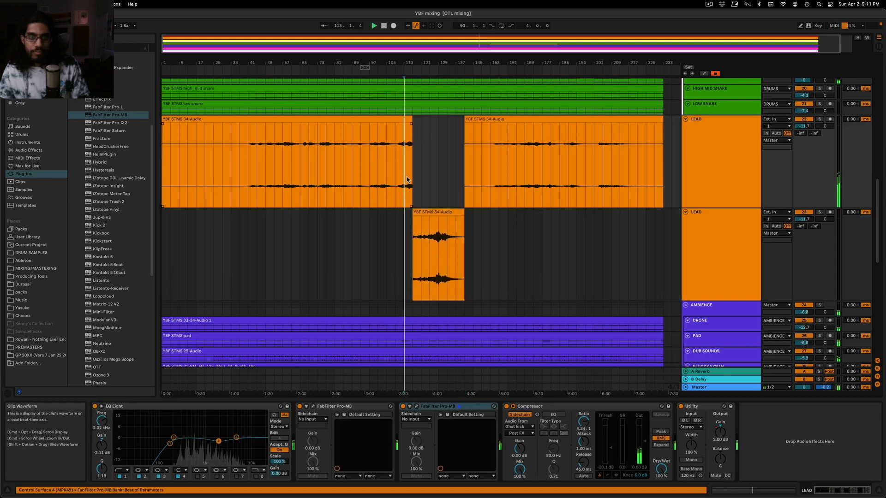
{"action": "left_click_drag", "start_coordinate": [410, 59], "coordinate": [469, 57]}
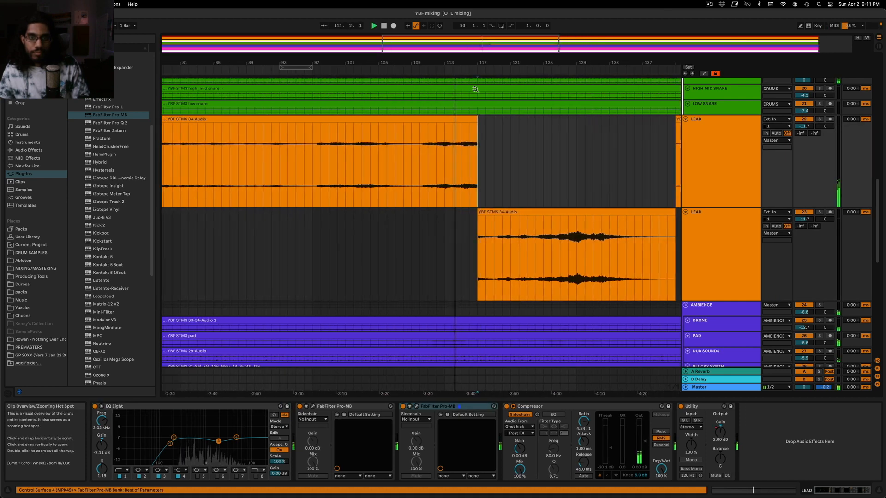
Extend the duplicate LEAD clip's start back to bar 115, trim the original clip to end there, and replay from bar 114
{"action": "left_click_drag", "start_coordinate": [478, 215], "coordinate": [460, 216]}
{"action": "left_click_drag", "start_coordinate": [476, 126], "coordinate": [457, 126]}
{"action": "left_click", "coordinate": [455, 159]}
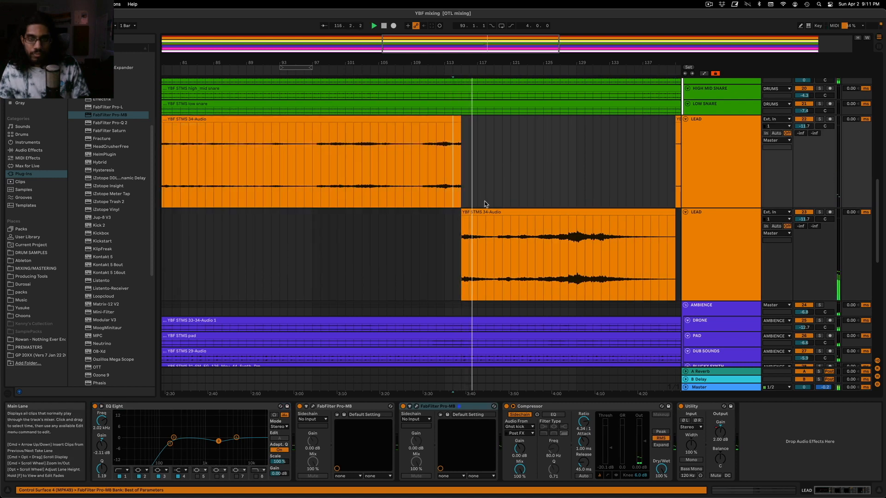
Delete the second FabFilter Pro-MB from the original LEAD track, keeping it on the duplicate
{"action": "left_click", "coordinate": [484, 211]}
{"action": "left_click_drag", "start_coordinate": [385, 61], "coordinate": [385, 41]}
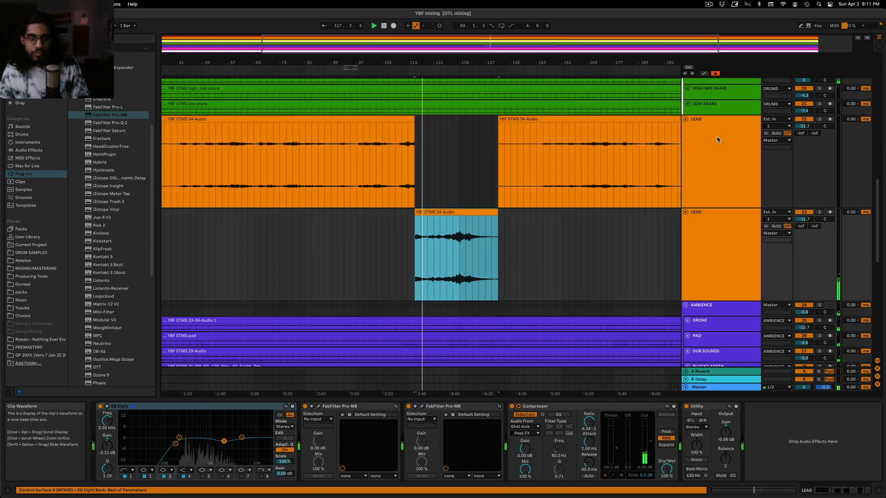
{"action": "left_click", "coordinate": [426, 407]}
{"action": "left_click", "coordinate": [437, 406]}
{"action": "key", "text": "Delete"}
{"action": "left_click", "coordinate": [719, 263]}
{"action": "left_click", "coordinate": [468, 406]}
Play from about bar 113 to hear the transition from the original LEAD track to the duplicate
{"action": "left_click", "coordinate": [417, 270]}
{"action": "key", "text": "space"}
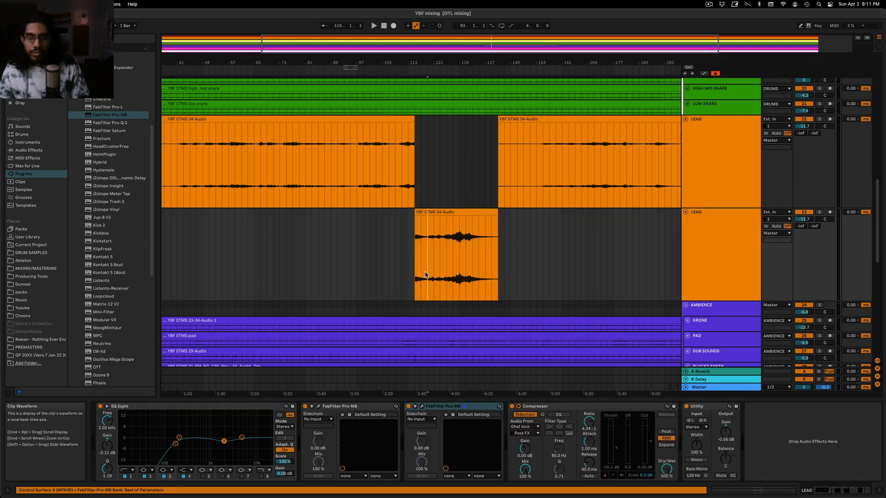
{"action": "left_click", "coordinate": [408, 186]}
{"action": "key", "text": "space"}
{"action": "key", "text": "space"}
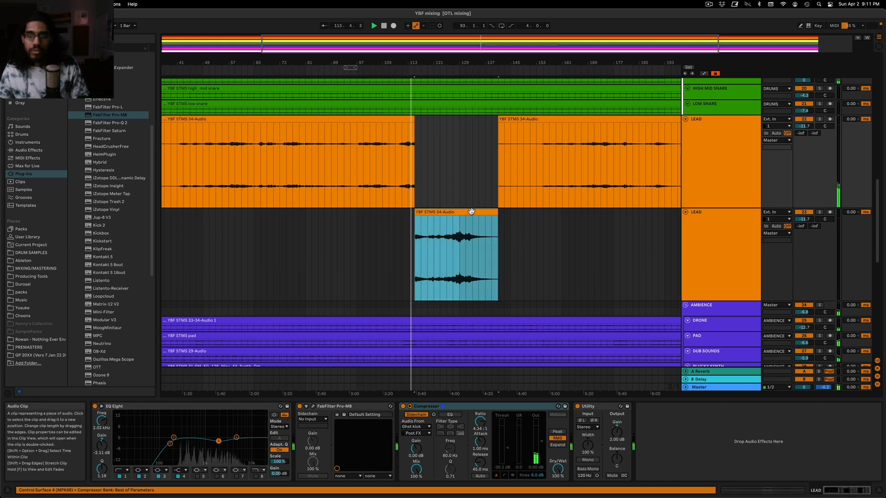
In the duplicate LEAD's second Pro-MB, lower the low band's upper crossover slightly and increase its range to about -10 dB
{"action": "left_click", "coordinate": [742, 246]}
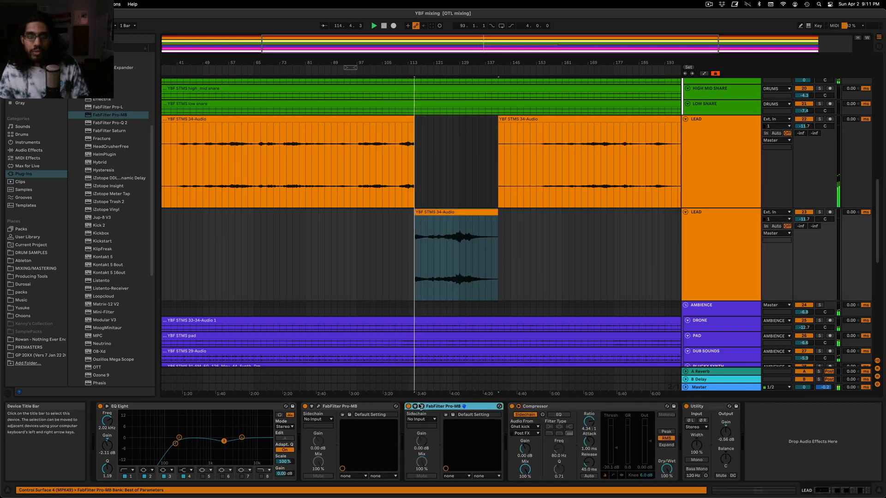
{"action": "left_click", "coordinate": [421, 406]}
{"action": "left_click_drag", "start_coordinate": [411, 194], "coordinate": [448, 129]}
{"action": "left_click", "coordinate": [400, 226]}
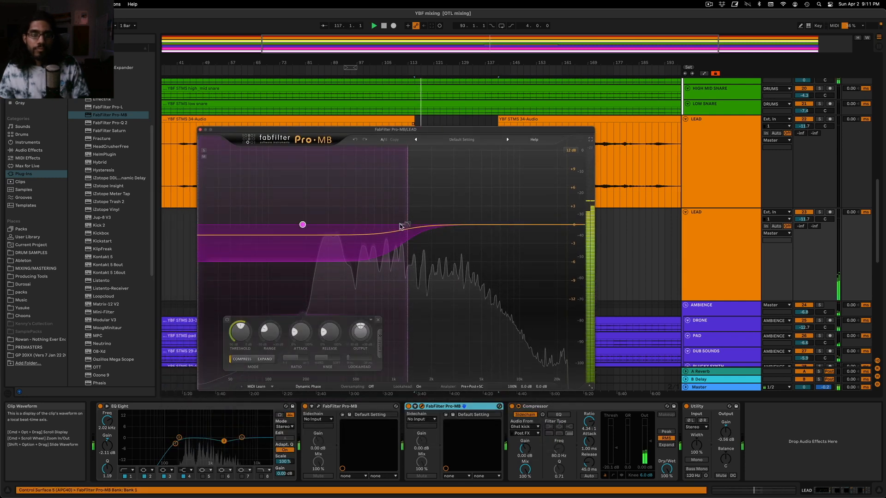
{"action": "left_click_drag", "start_coordinate": [410, 227], "coordinate": [404, 227]}
{"action": "left_click_drag", "start_coordinate": [266, 338], "coordinate": [263, 335]}
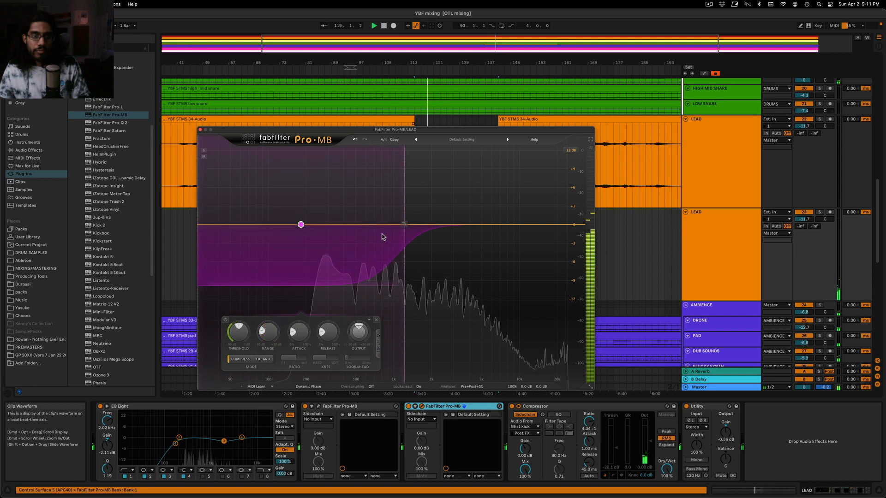
Raise the low band's upper crossover slightly in the duplicate LEAD's second Pro-MB and close the plug-in window
{"action": "mouse_move", "coordinate": [264, 333]}
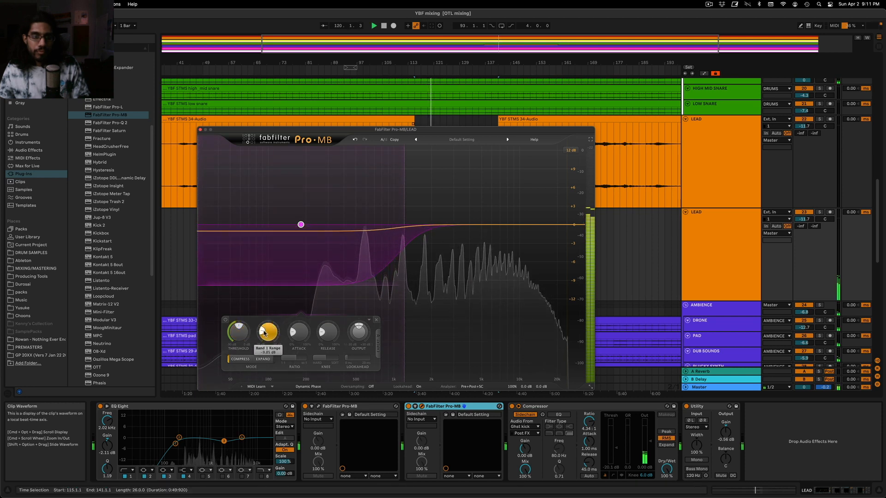
{"action": "mouse_move", "coordinate": [405, 225]}
{"action": "left_mouse_down"}
{"action": "mouse_move", "coordinate": [396, 226]}
{"action": "mouse_move", "coordinate": [437, 229]}
{"action": "mouse_move", "coordinate": [407, 236]}
{"action": "left_mouse_up"}
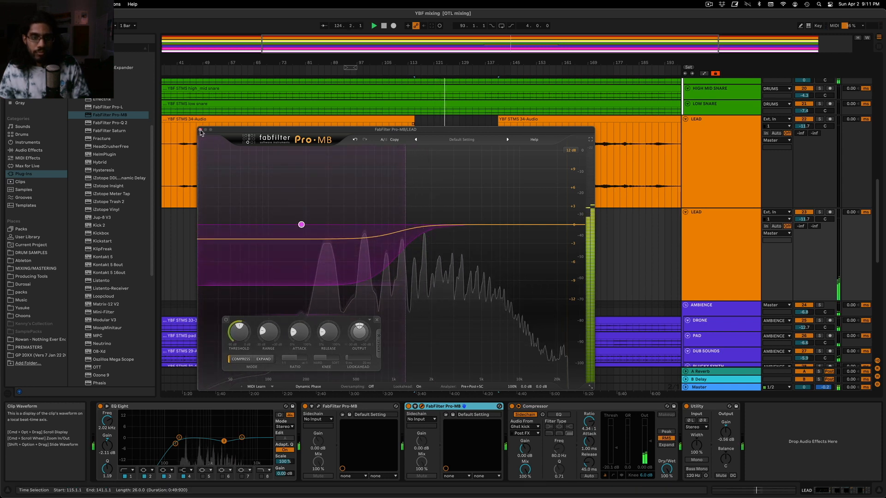
{"action": "left_click", "coordinate": [201, 129]}
Show the automation lanes and display the Utility device's automation on the duplicate LEAD track
{"action": "key", "text": "a"}
{"action": "left_click", "coordinate": [721, 219]}
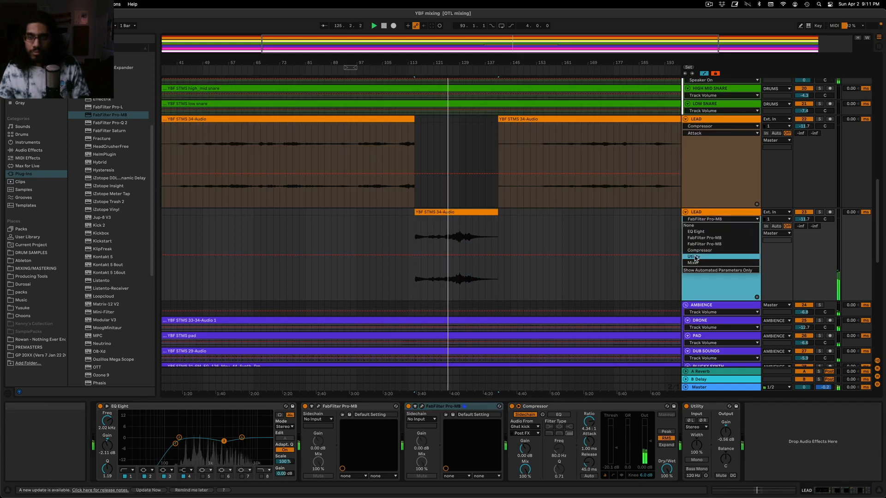
{"action": "left_click", "coordinate": [705, 256]}
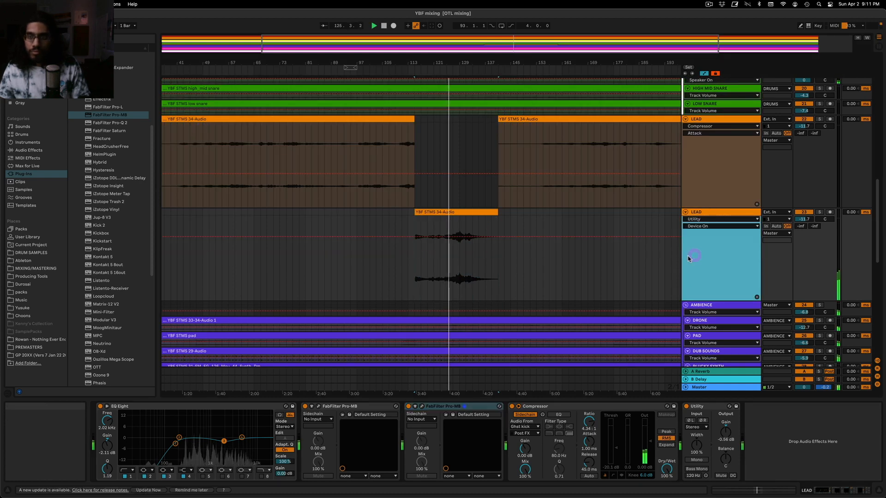
{"action": "left_click", "coordinate": [453, 212]}
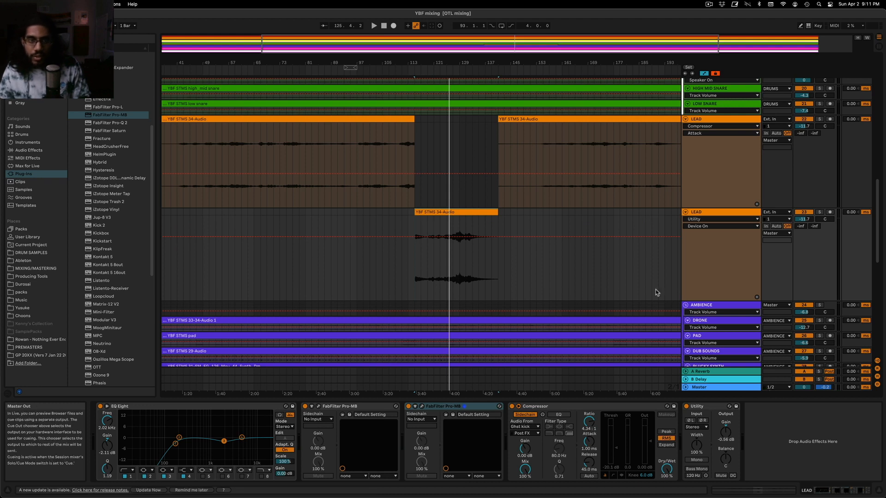
Replace the duplicate LEAD track's Utility with a copy of the Utility from the original LEAD track
{"action": "left_click", "coordinate": [724, 120]}
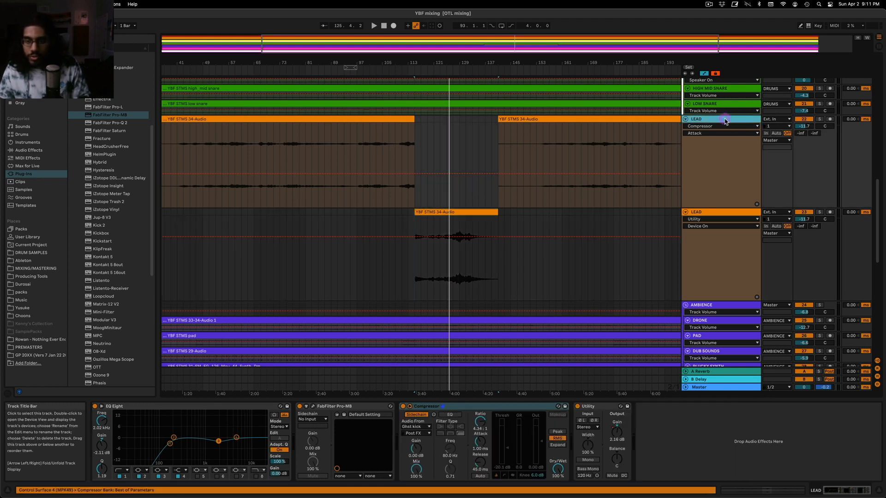
{"action": "left_click", "coordinate": [612, 408]}
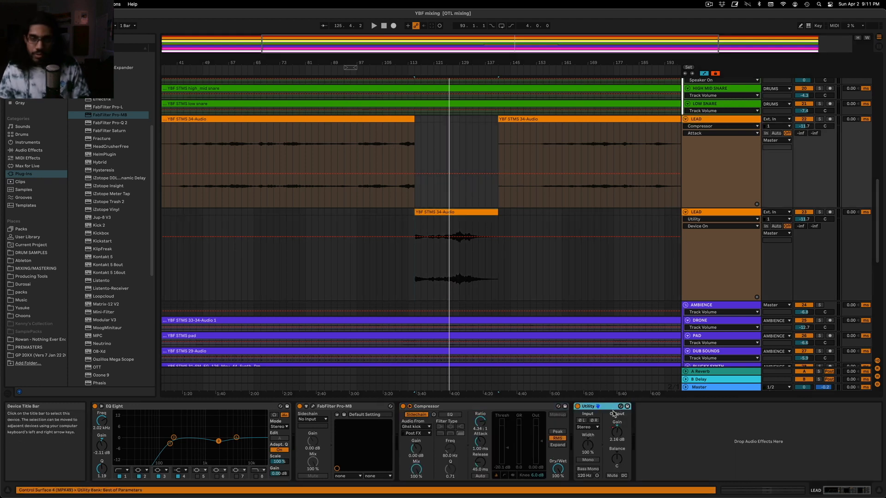
{"action": "left_click", "coordinate": [724, 211]}
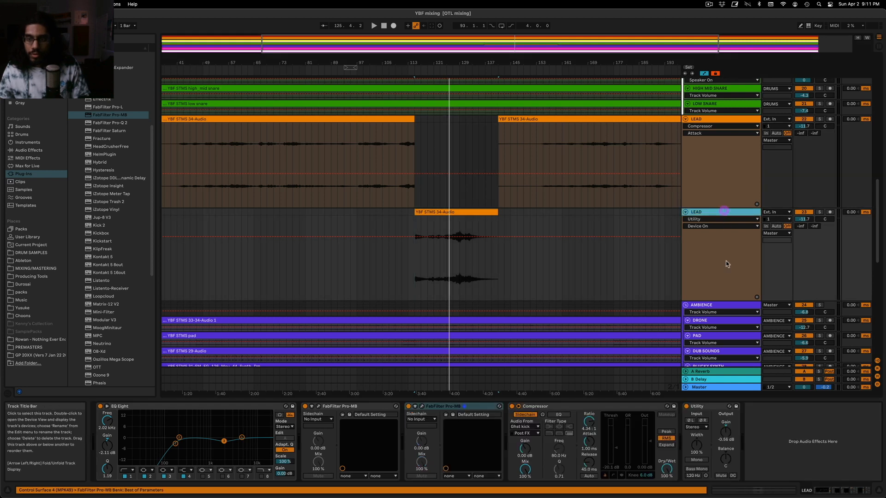
{"action": "left_click", "coordinate": [794, 458]}
{"action": "key", "text": "super+v"}
{"action": "left_click", "coordinate": [705, 406]}
{"action": "key", "text": "Delete"}
Play the duplicate LEAD from bar 123, check its second Pro-MB's low-band compression, and browse the audio effects
{"action": "left_click", "coordinate": [433, 276]}
{"action": "key", "text": "space"}
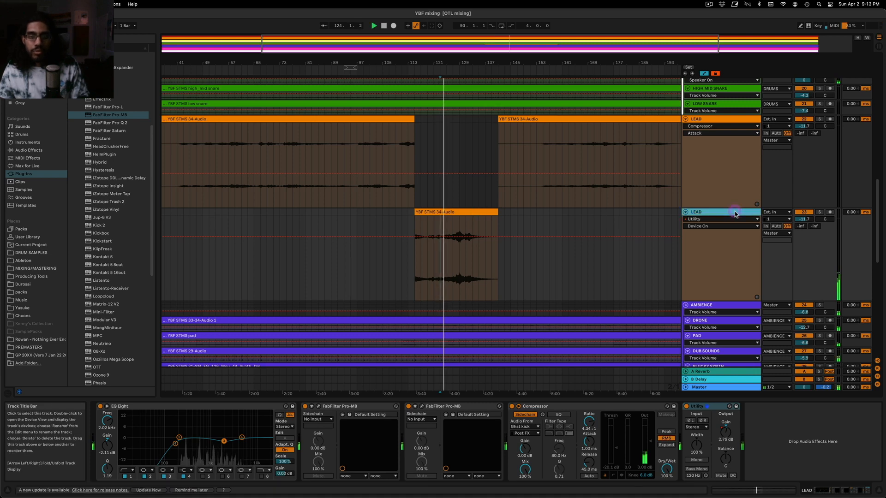
{"action": "left_click", "coordinate": [421, 407]}
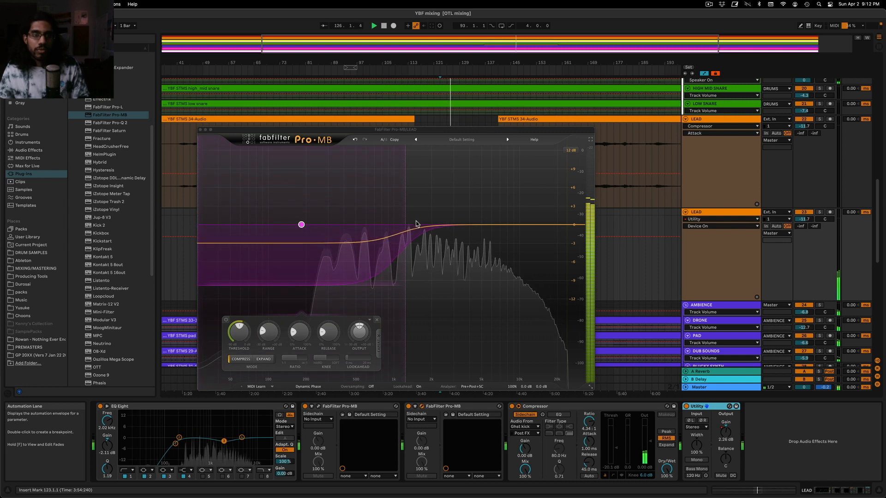
{"action": "left_click", "coordinate": [201, 130]}
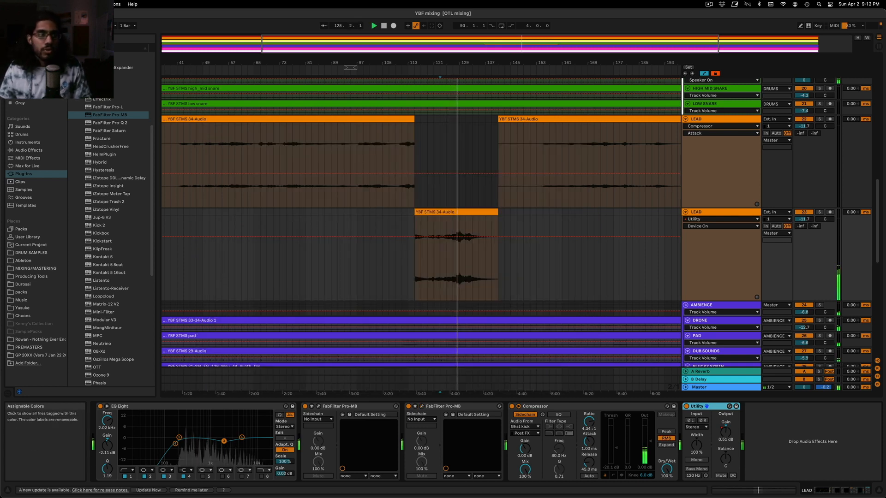
{"action": "left_click", "coordinate": [28, 150]}
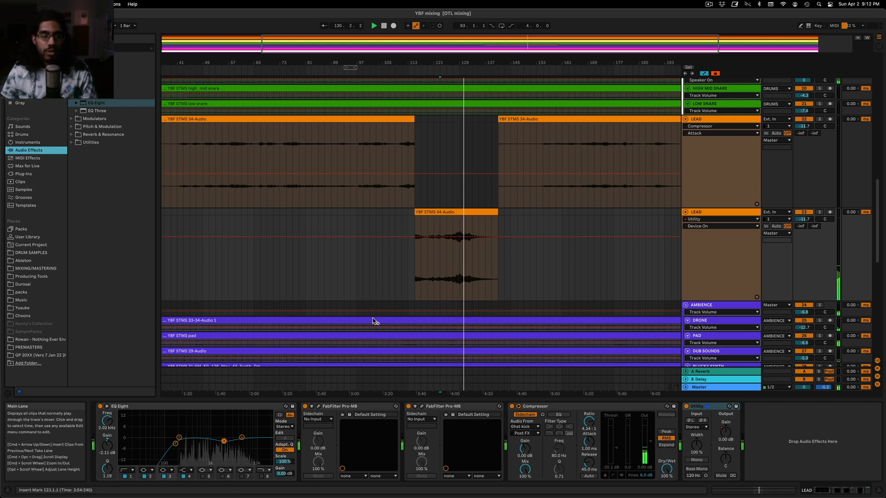
Boost the duplicate LEAD's highest EQ Eight band to about 5.3 dB at 8.08 kHz while auditioning from bar 128
{"action": "left_click", "coordinate": [446, 274]}
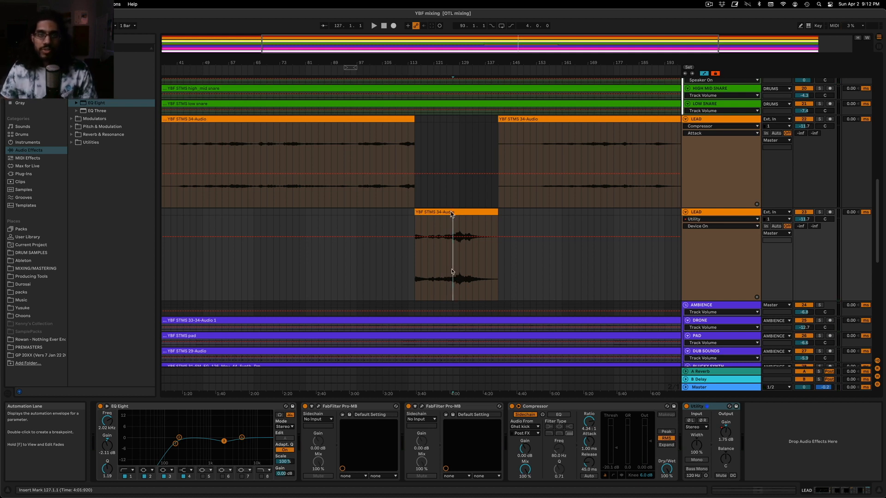
{"action": "left_click_drag", "start_coordinate": [512, 47], "coordinate": [484, 249]}
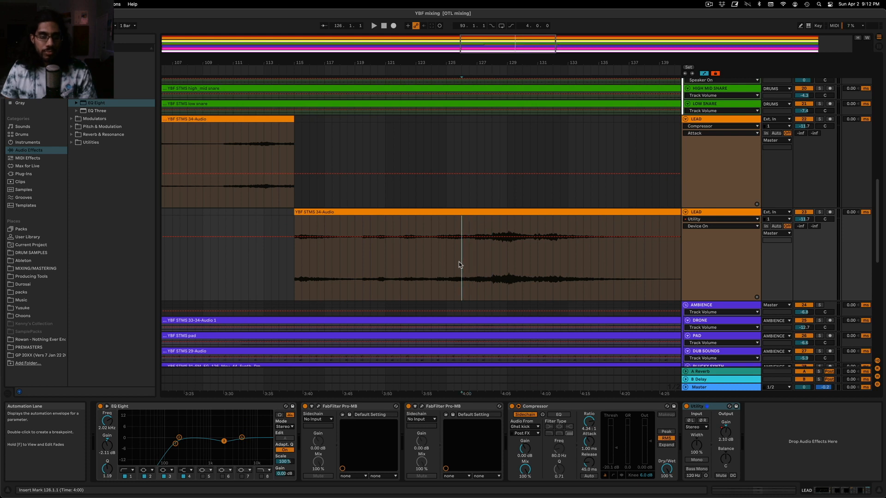
{"action": "left_click_drag", "start_coordinate": [241, 438], "coordinate": [250, 429]}
{"action": "key", "text": "space"}
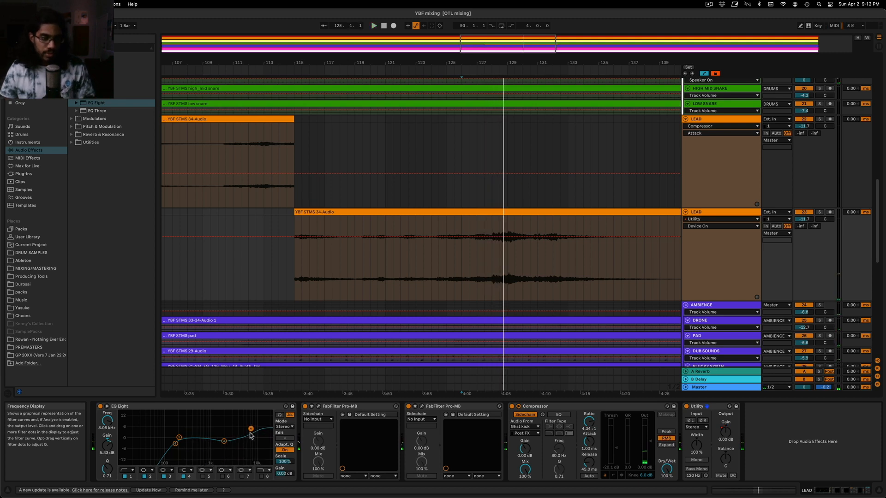
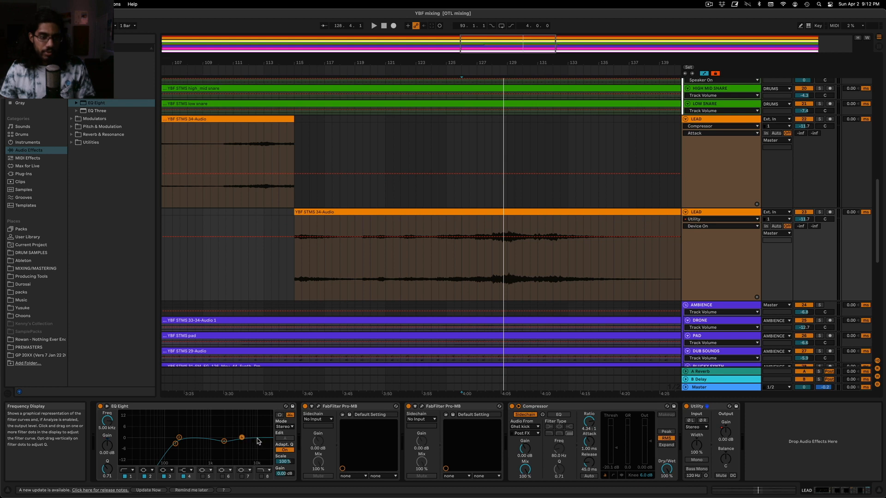
Undo the recent edits on the duplicate LEAD track, then boost EQ Eight's highest band to about 4.09 dB at 8.43 kHz while auditioning
{"action": "key", "text": "super+z"}
{"action": "key", "text": "super+z"}
{"action": "key", "text": "super+z"}
{"action": "key", "text": "super+z"}
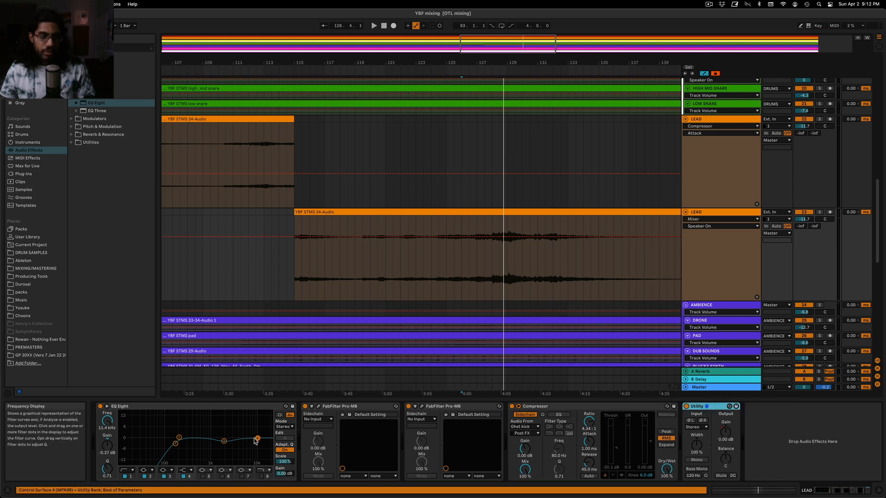
{"action": "key", "text": "space"}
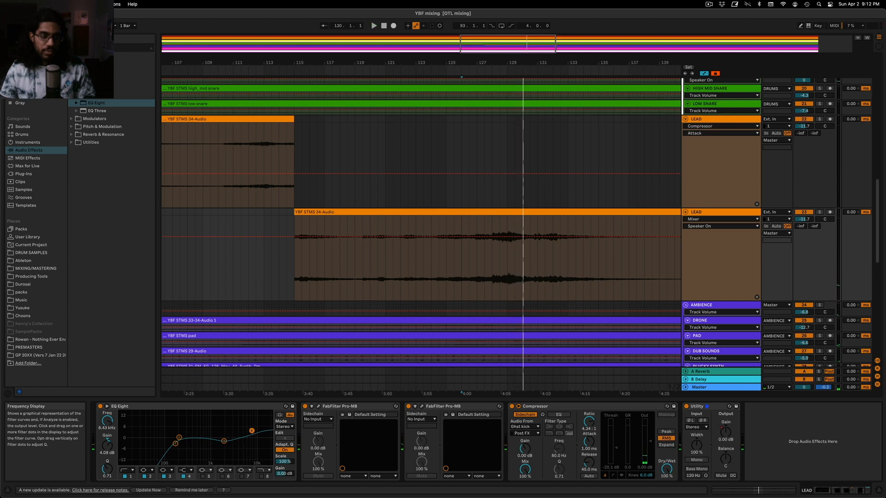
{"action": "key", "text": "space"}
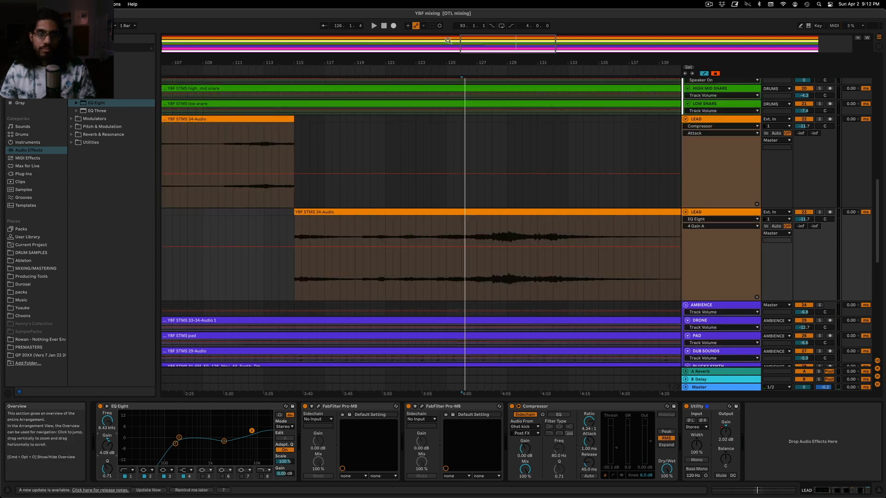
Automate the duplicate LEAD's EQ Eight band 4 gain at 0 dB until about bar 127.3, rising to 4.09 dB, and play it from bar 127
{"action": "left_click", "coordinate": [480, 272]}
{"action": "left_click", "coordinate": [491, 247]}
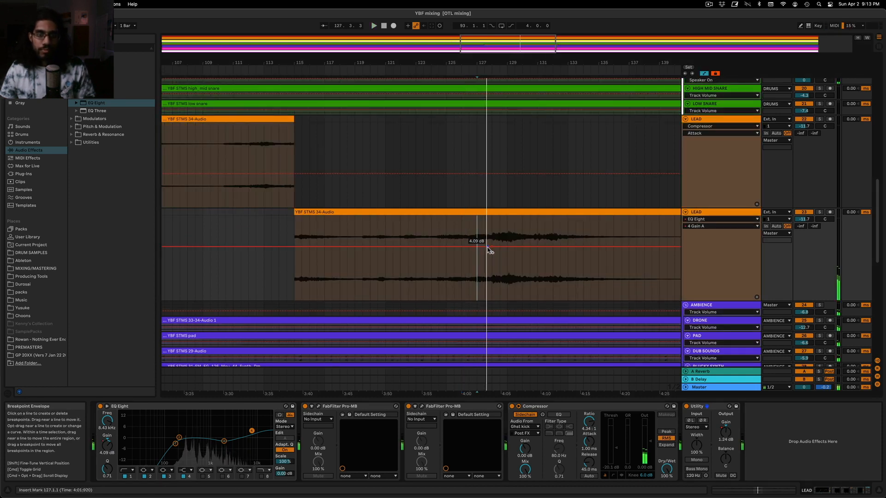
{"action": "right_click", "coordinate": [491, 248]}
{"action": "left_click", "coordinate": [492, 249]}
{"action": "type", "text": "0"}
{"action": "key", "text": "Return"}
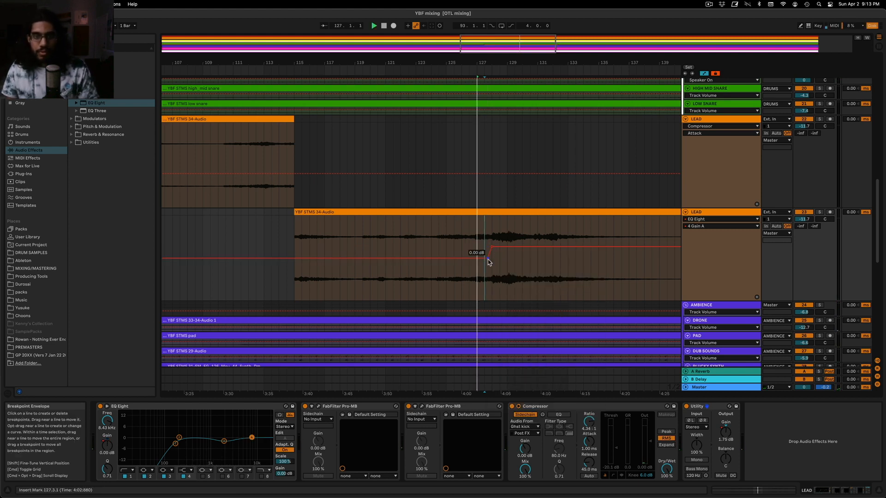
{"action": "key", "text": "space"}
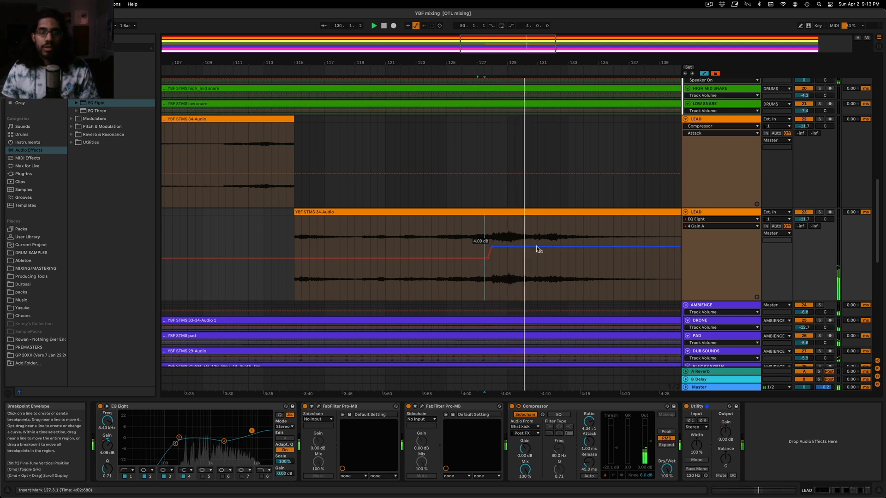
Add band 4 gain breakpoints after the loud peak, easing down near bar 132 and returning to 0 dB at bar 134
{"action": "left_click", "coordinate": [553, 248]}
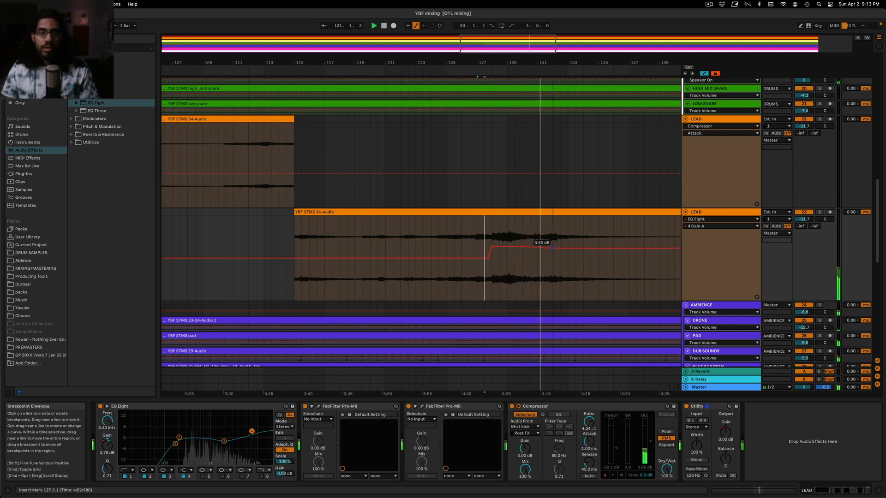
{"action": "left_click_drag", "start_coordinate": [583, 248], "coordinate": [583, 259]}
{"action": "right_click", "coordinate": [583, 259]}
{"action": "left_click", "coordinate": [594, 266]}
{"action": "type", "text": "0.00 dB"}
{"action": "key", "text": "Return"}
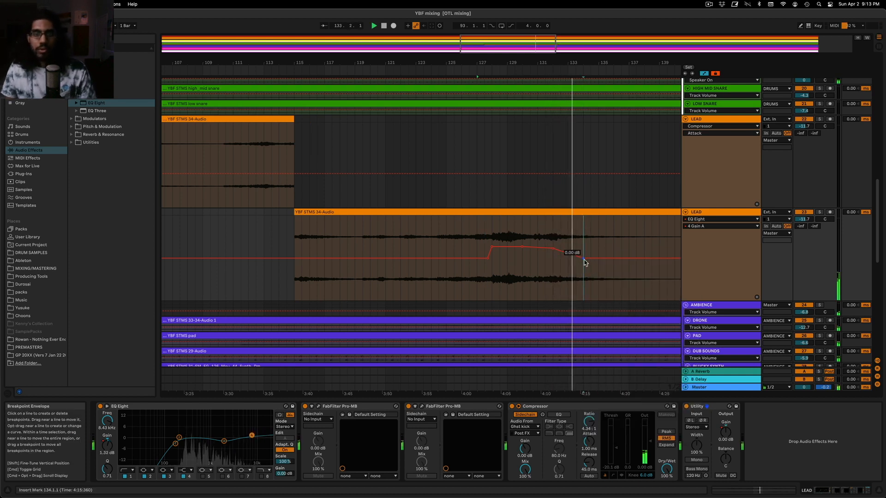
Look through the AMBIENCE, FX and SENDS tracks during playback, then return to the duplicate LEAD track and its device chain
{"action": "scroll", "coordinate": [624, 247], "scroll_direction": "down", "scroll_amount": 5}
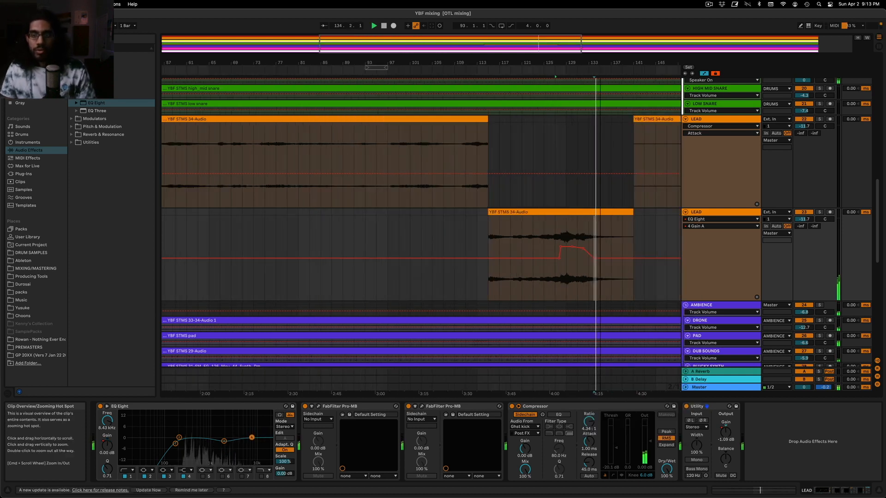
{"action": "scroll", "coordinate": [628, 246], "scroll_direction": "down", "scroll_amount": 3}
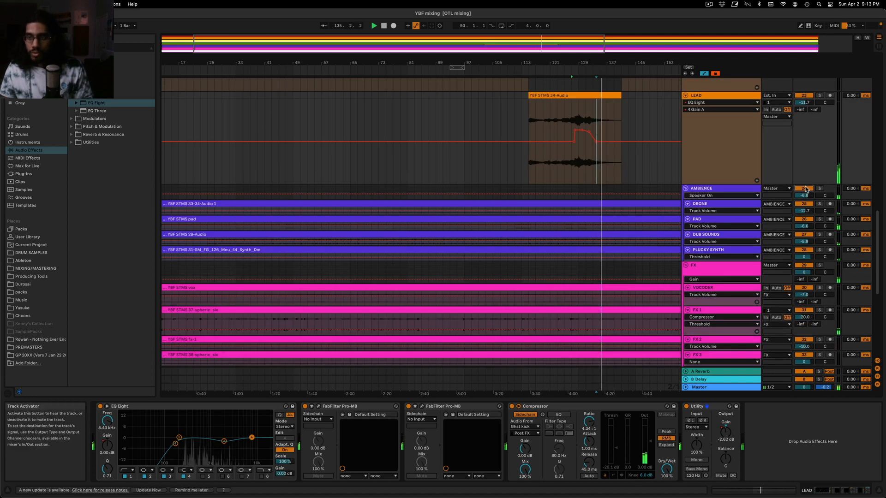
{"action": "scroll", "coordinate": [805, 188], "scroll_direction": "down", "scroll_amount": 8}
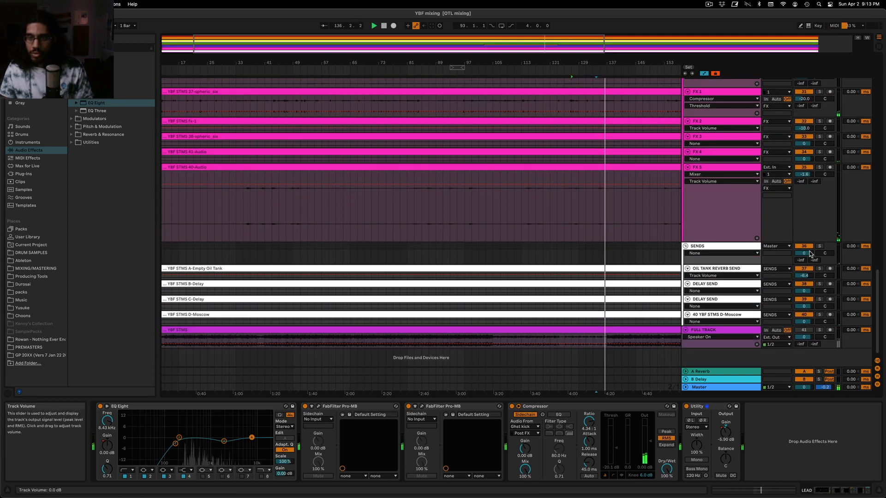
{"action": "scroll", "coordinate": [812, 236], "scroll_direction": "up", "scroll_amount": 4}
{"action": "scroll", "coordinate": [811, 226], "scroll_direction": "up", "scroll_amount": 6}
{"action": "scroll", "coordinate": [809, 194], "scroll_direction": "down", "scroll_amount": 3}
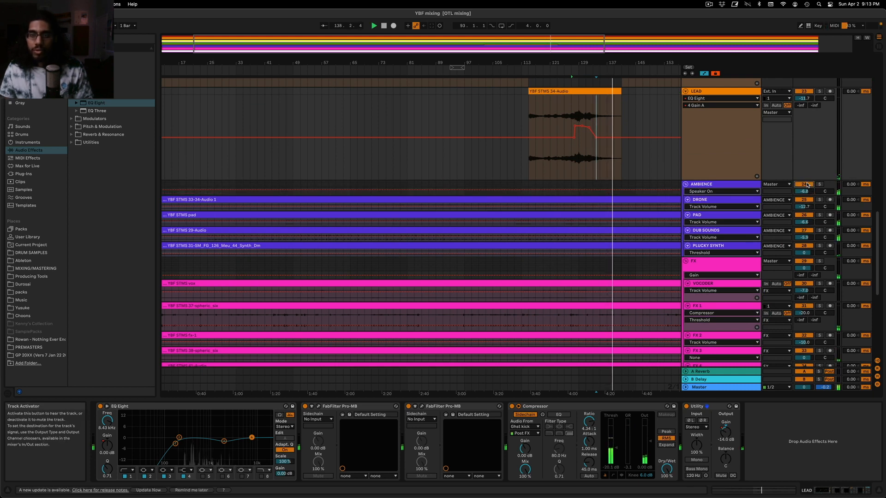
{"action": "left_click", "coordinate": [531, 166]}
{"action": "key", "text": "space"}
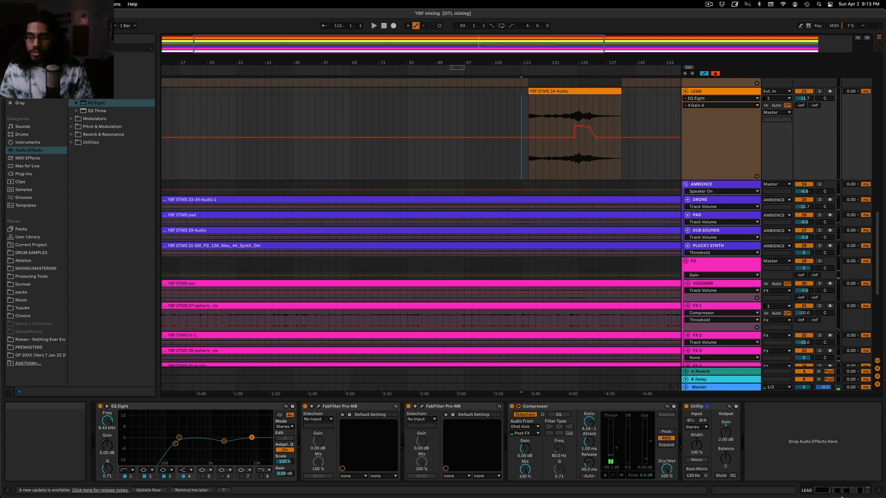
{"action": "left_click", "coordinate": [877, 491]}
{"action": "scroll", "coordinate": [655, 280], "scroll_direction": "up", "scroll_amount": 3}
{"action": "scroll", "coordinate": [619, 282], "scroll_direction": "right", "scroll_amount": 2}
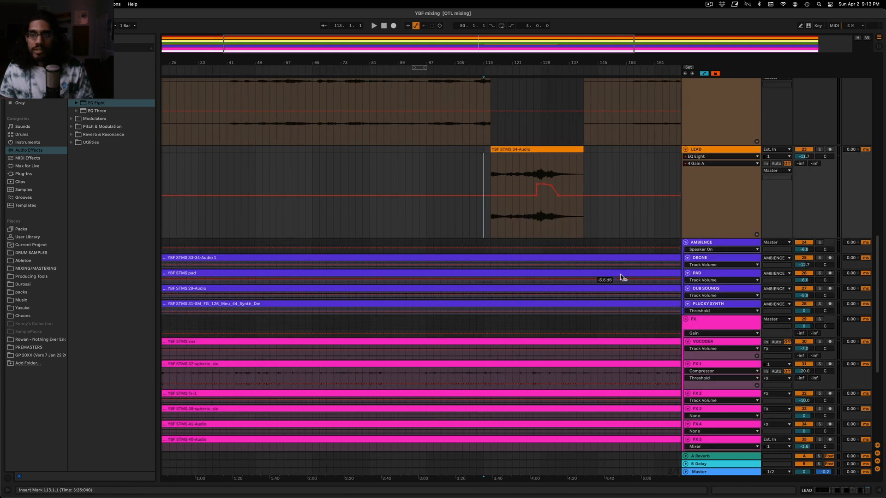
{"action": "double_click", "coordinate": [731, 150]}
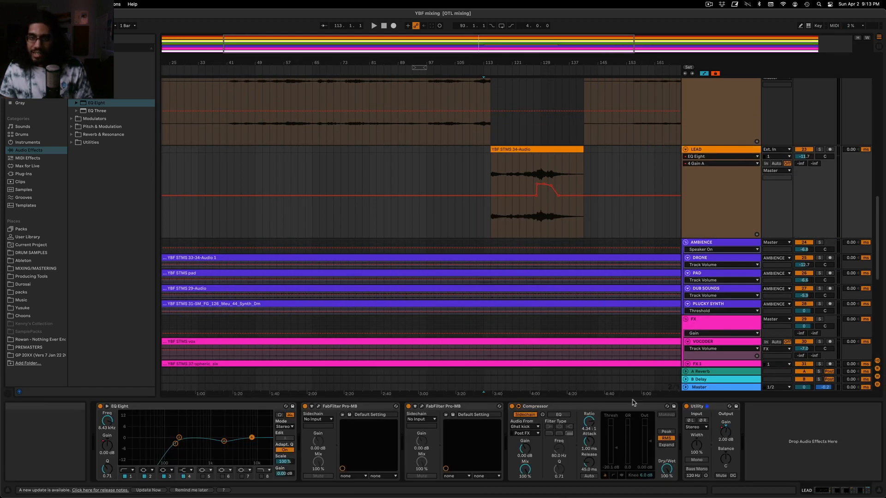
Solo the duplicate LEAD track and audition it from bar 127 while checking the send tracks
{"action": "left_click", "coordinate": [533, 229]}
{"action": "scroll", "coordinate": [533, 229], "scroll_direction": "down", "scroll_amount": 1}
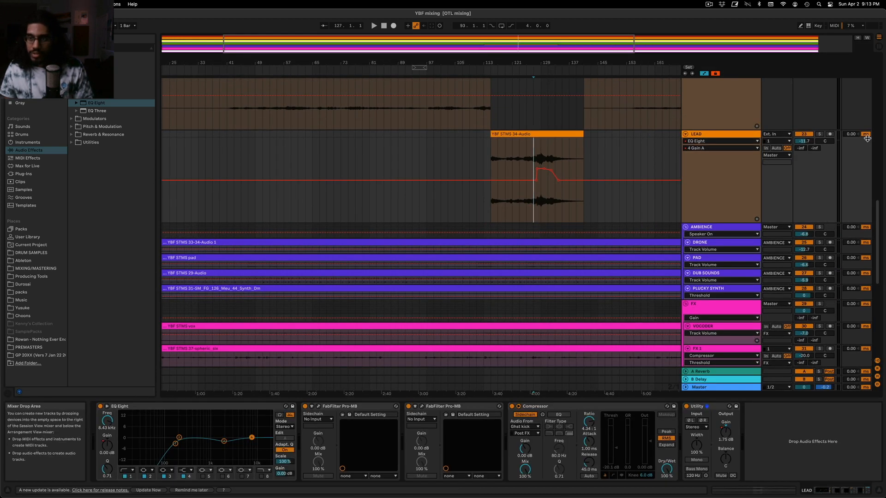
{"action": "left_click", "coordinate": [819, 134]}
{"action": "key", "text": "space"}
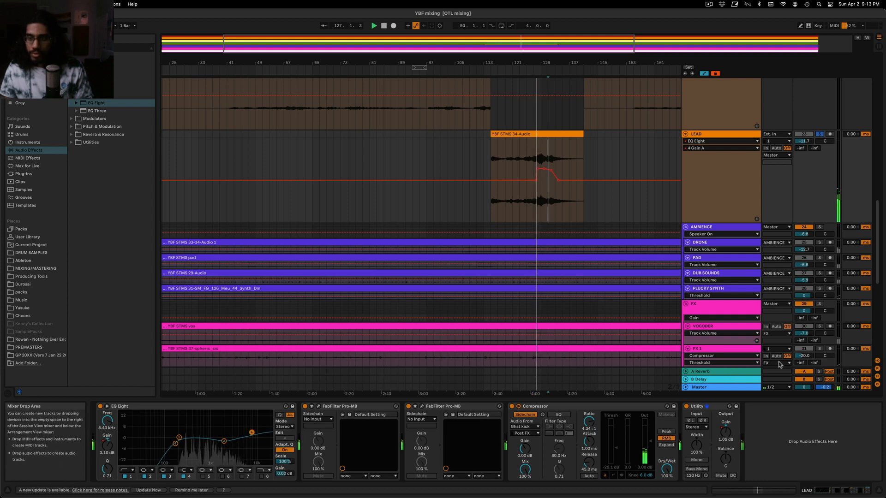
{"action": "scroll", "coordinate": [795, 368], "scroll_direction": "down", "scroll_amount": 15}
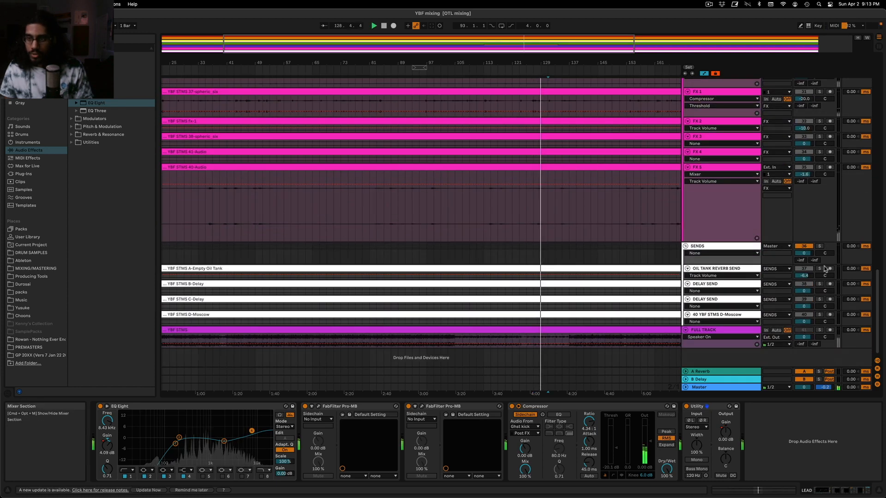
{"action": "scroll", "coordinate": [825, 268], "scroll_direction": "up", "scroll_amount": 15}
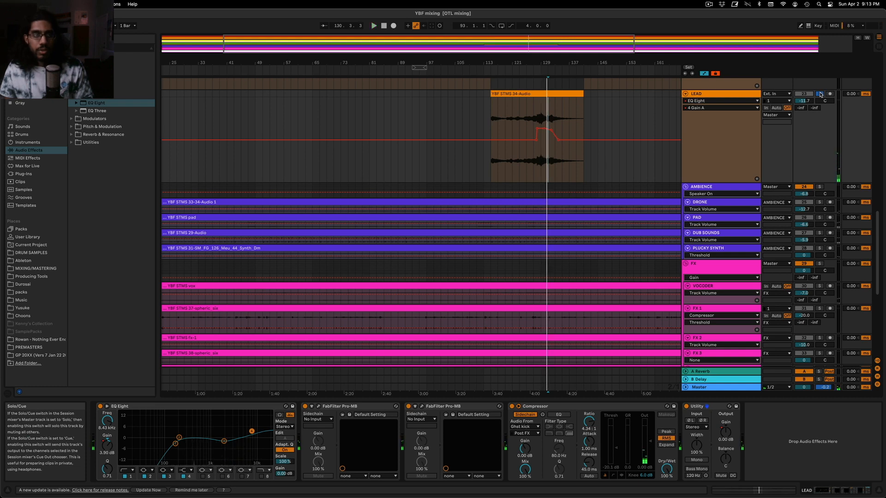
Add the ValhallaVintageVerb plug-in after the Utility on the duplicate LEAD track
{"action": "left_click", "coordinate": [23, 174]}
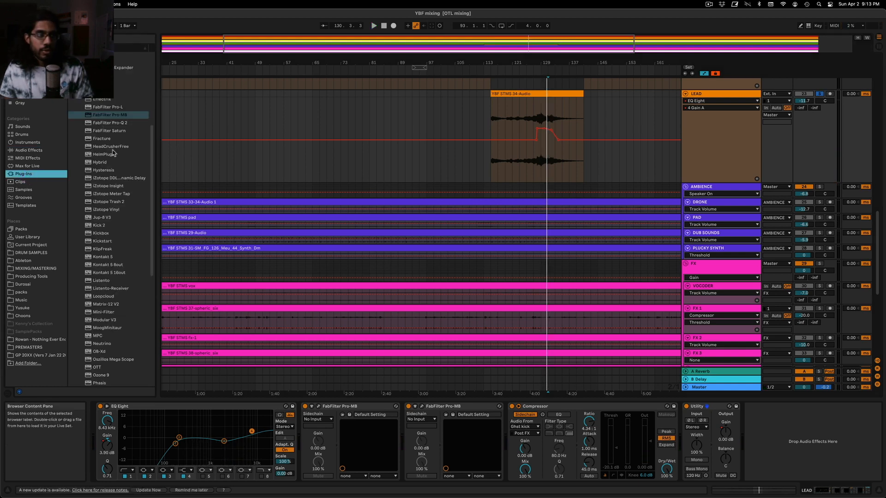
{"action": "scroll", "coordinate": [124, 194], "scroll_direction": "down", "scroll_amount": 6}
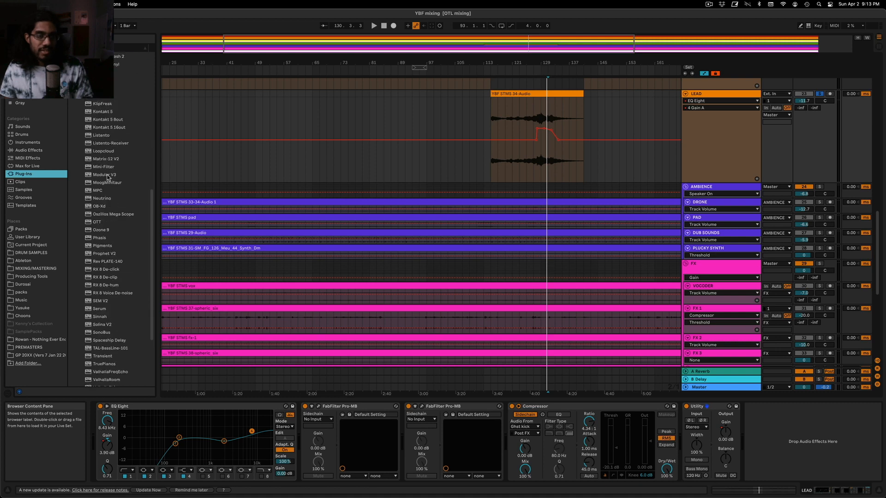
{"action": "scroll", "coordinate": [107, 180], "scroll_direction": "down", "scroll_amount": 4}
{"action": "left_click_drag", "start_coordinate": [131, 310], "coordinate": [764, 419]}
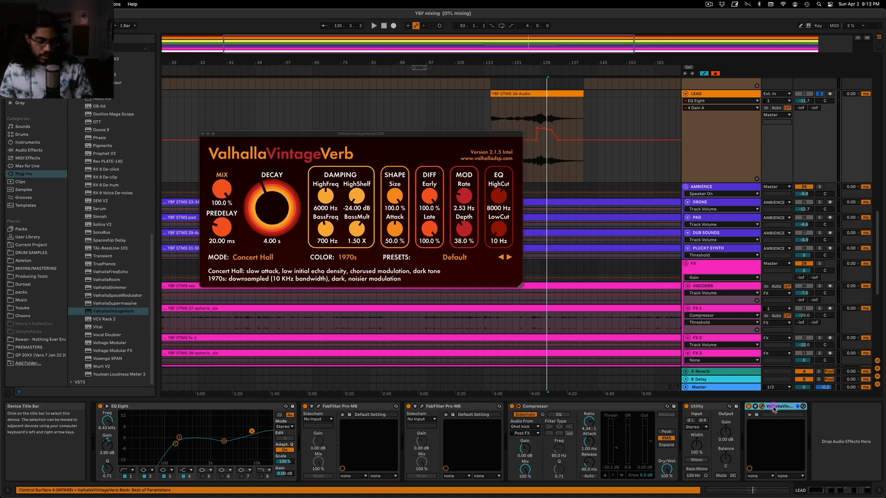
Group the reverb into an Audio Effect Rack and create an empty dry chain, placing the reverb chain below it
{"action": "key", "text": "ctrl+g"}
{"action": "left_click", "coordinate": [749, 430]}
{"action": "right_click", "coordinate": [771, 446]}
{"action": "left_click", "coordinate": [785, 463]}
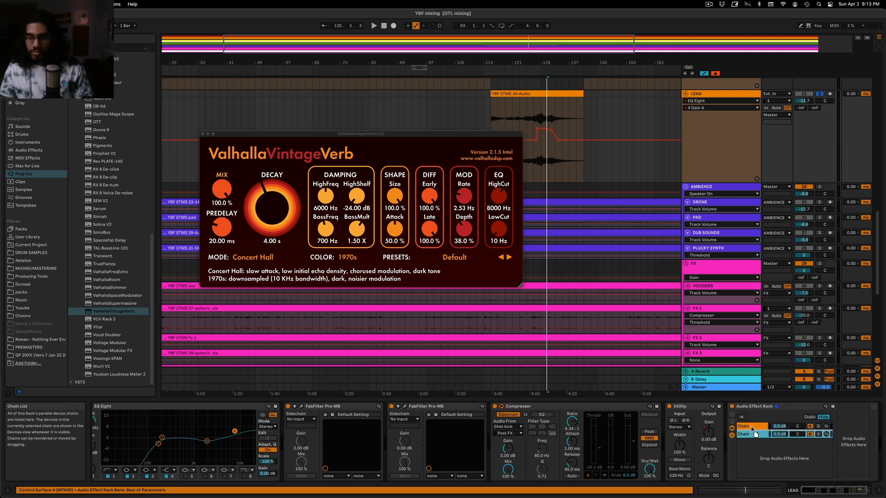
{"action": "left_click", "coordinate": [752, 427]}
{"action": "left_click", "coordinate": [753, 435]}
{"action": "scroll", "coordinate": [753, 445], "scroll_direction": "right", "scroll_amount": 3}
{"action": "left_click", "coordinate": [715, 427]}
{"action": "left_click", "coordinate": [713, 435]}
{"action": "left_click_drag", "start_coordinate": [714, 438], "coordinate": [716, 439]}
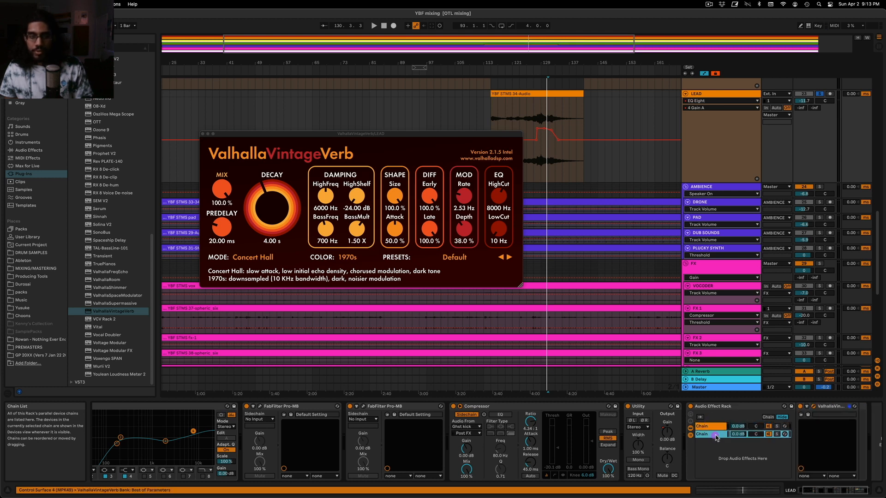
Load the Very Nice Hall preset from the Halls category in ValhallaVintageVerb
{"action": "left_click", "coordinate": [463, 260]}
{"action": "left_click", "coordinate": [462, 260]}
{"action": "mouse_move", "coordinate": [452, 349]}
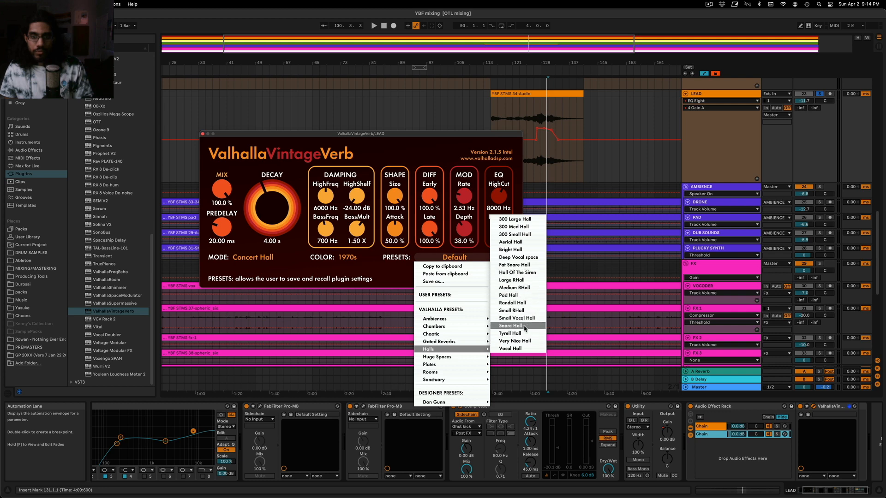
{"action": "left_click", "coordinate": [516, 341]}
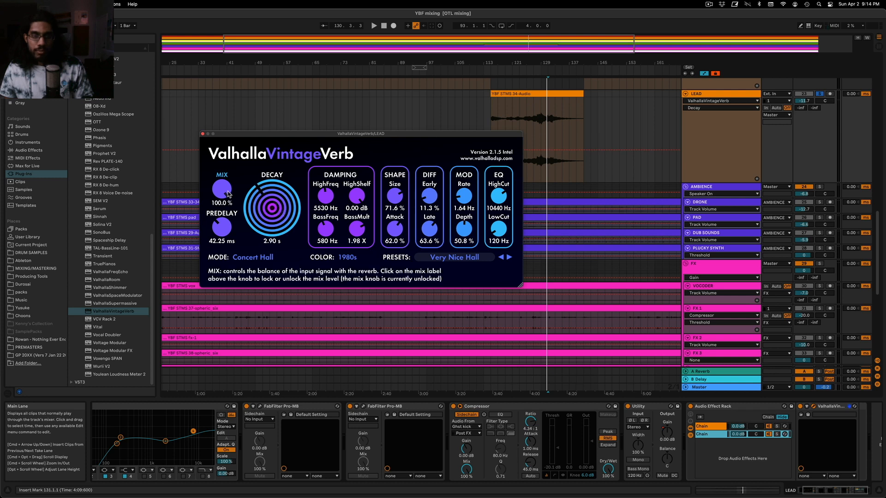
Audition the dry and reverb chains together, lower the reverb chain's volume to -inf dB, and close the reverb window
{"action": "left_click", "coordinate": [709, 434]}
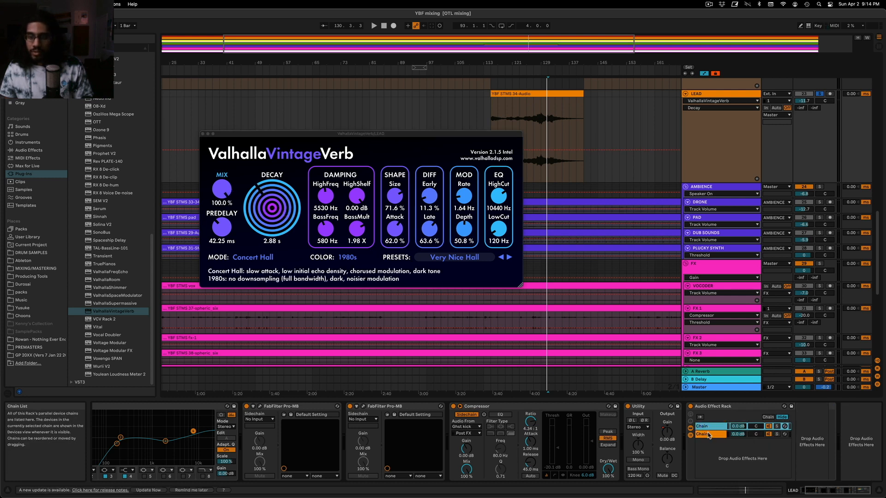
{"action": "left_click", "coordinate": [708, 428]}
{"action": "left_click", "coordinate": [726, 435]}
{"action": "key", "text": "space"}
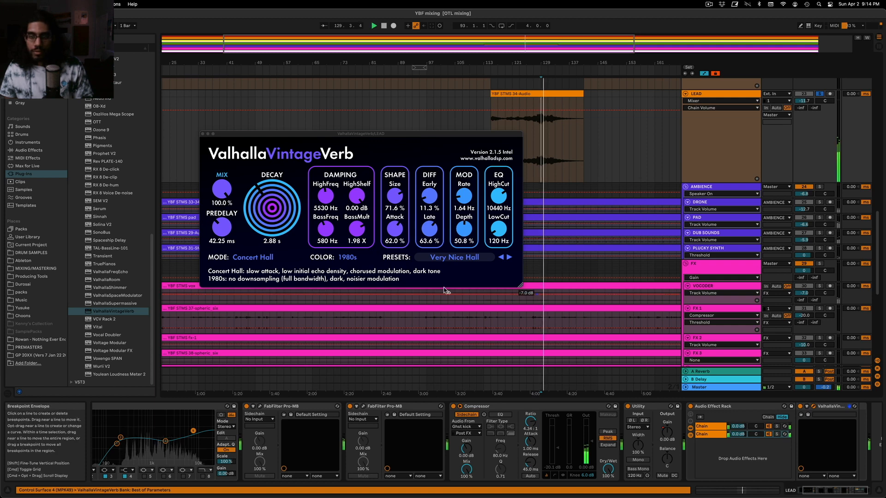
{"action": "left_click_drag", "start_coordinate": [738, 434], "coordinate": [738, 466]}
{"action": "key", "text": "space"}
{"action": "left_click", "coordinate": [203, 134]}
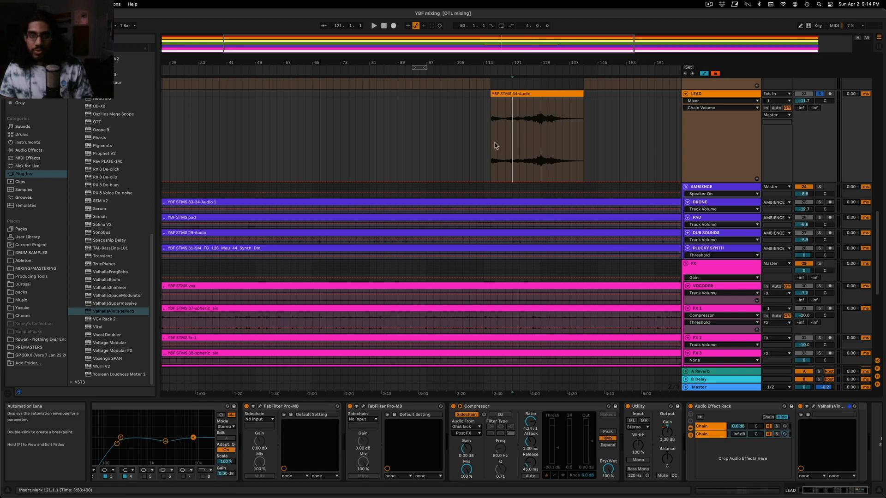
Compare the original LEAD's bars 41 to 113 with the duplicate LEAD's loud section and the reverb chain's volume lane
{"action": "left_click_drag", "start_coordinate": [500, 146], "coordinate": [584, 152]}
{"action": "left_click", "coordinate": [469, 140]}
{"action": "scroll", "coordinate": [471, 140], "scroll_direction": "up", "scroll_amount": 2}
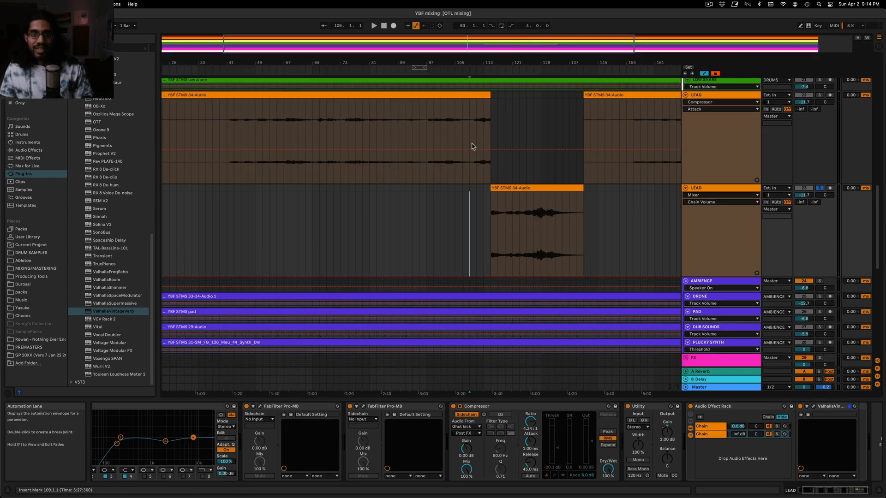
{"action": "left_click", "coordinate": [737, 434]}
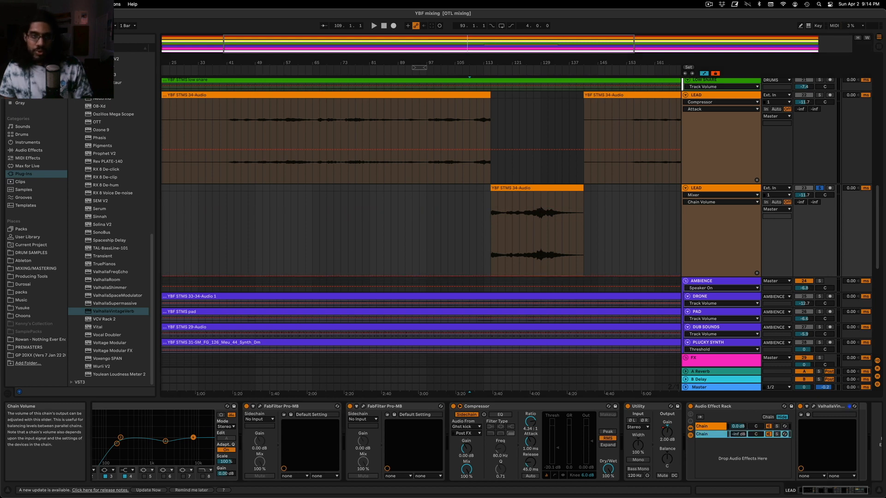
{"action": "left_click_drag", "start_coordinate": [459, 45], "coordinate": [480, 37]}
{"action": "left_click", "coordinate": [429, 124]}
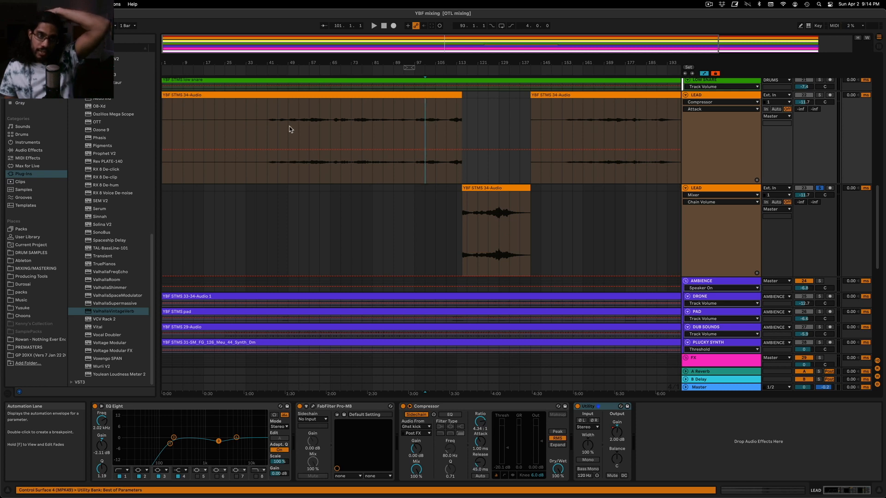
{"action": "left_click_drag", "start_coordinate": [266, 124], "coordinate": [467, 130]}
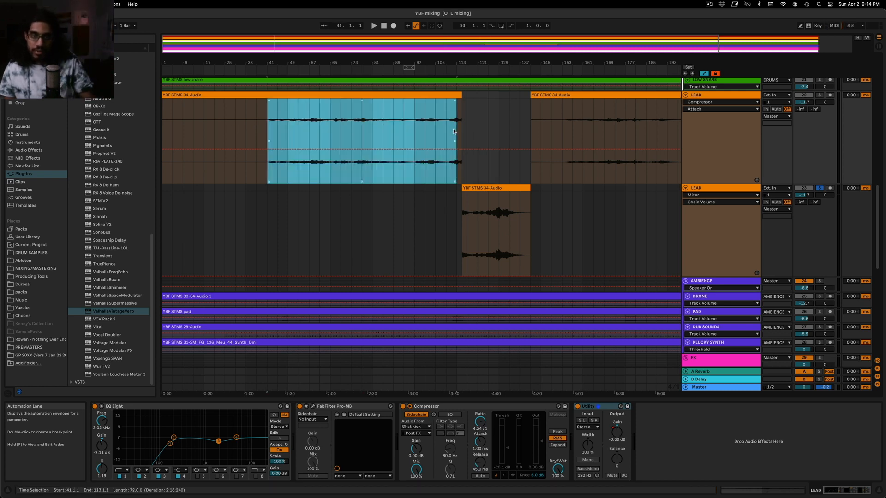
{"action": "scroll", "coordinate": [455, 133], "scroll_direction": "down", "scroll_amount": 2}
{"action": "scroll", "coordinate": [453, 140], "scroll_direction": "up", "scroll_amount": 2}
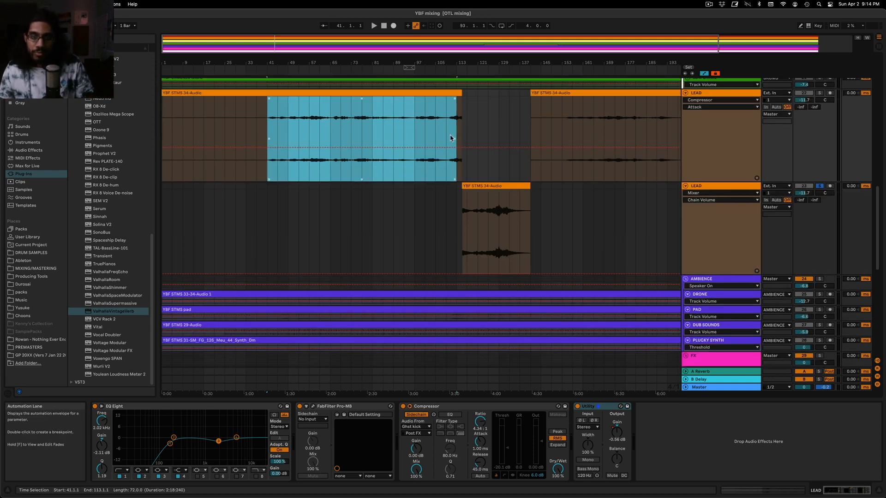
{"action": "left_click", "coordinate": [497, 193]}
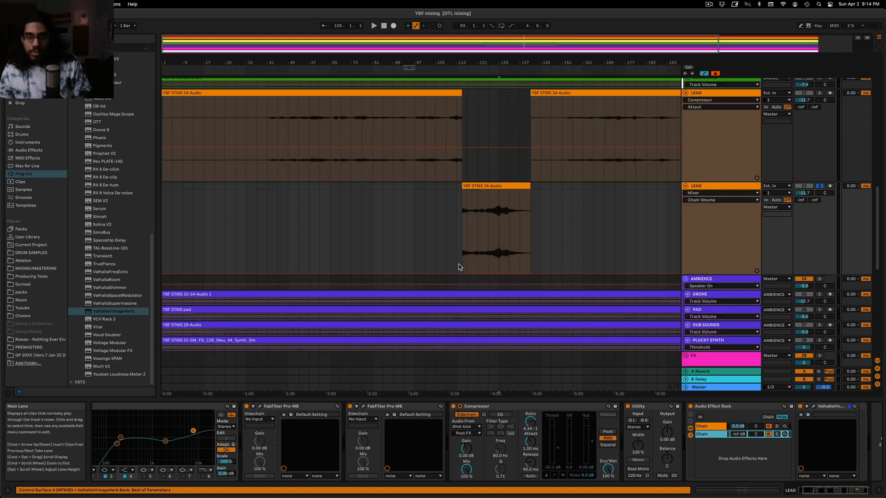
Automate the reverb chain's volume to ramp up from the start of the duplicate LEAD clip to about bar 129, and audition the transition
{"action": "left_click_drag", "start_coordinate": [484, 245], "coordinate": [498, 228]}
{"action": "left_click", "coordinate": [458, 223]}
{"action": "key", "text": "space"}
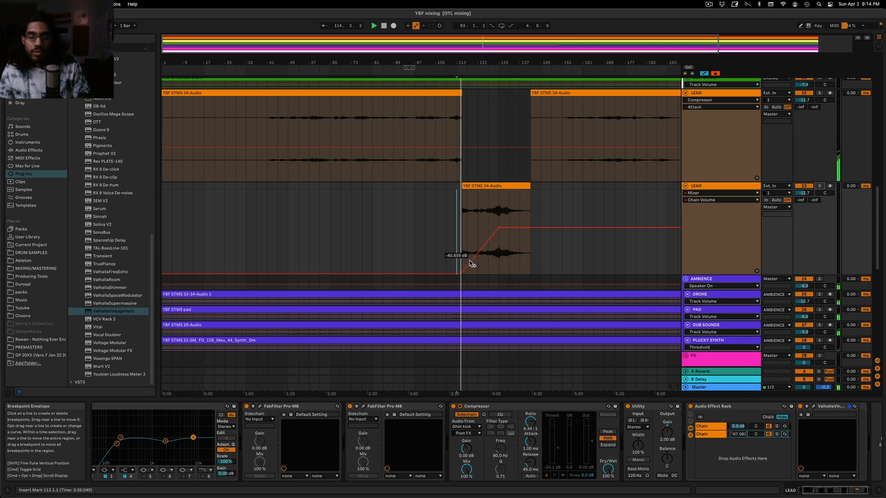
Group the two LEAD tracks, move the Audio Effect Rack onto the group, and show its reverb chain volume automation
{"action": "left_click", "coordinate": [703, 94]}
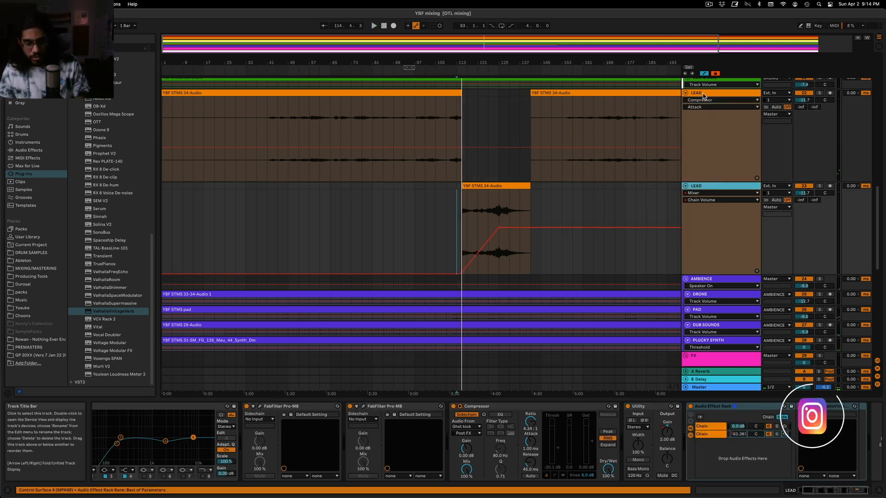
{"action": "key", "text": "super+g"}
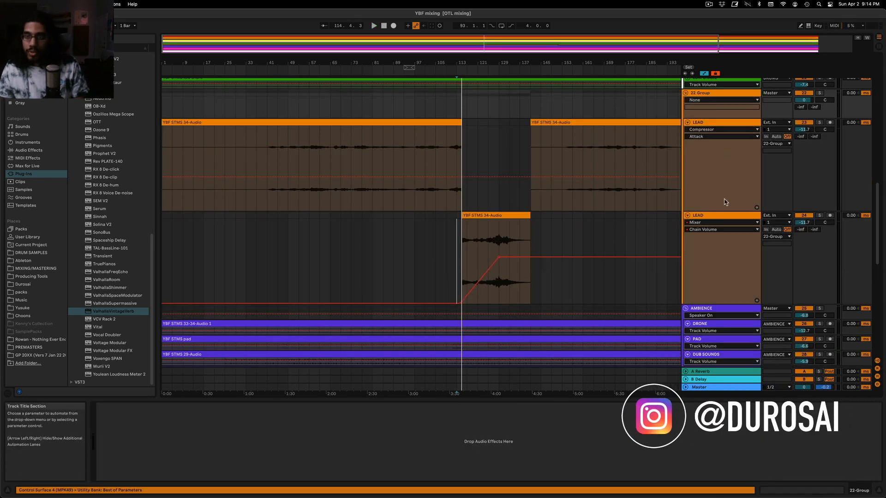
{"action": "left_click", "coordinate": [723, 216]}
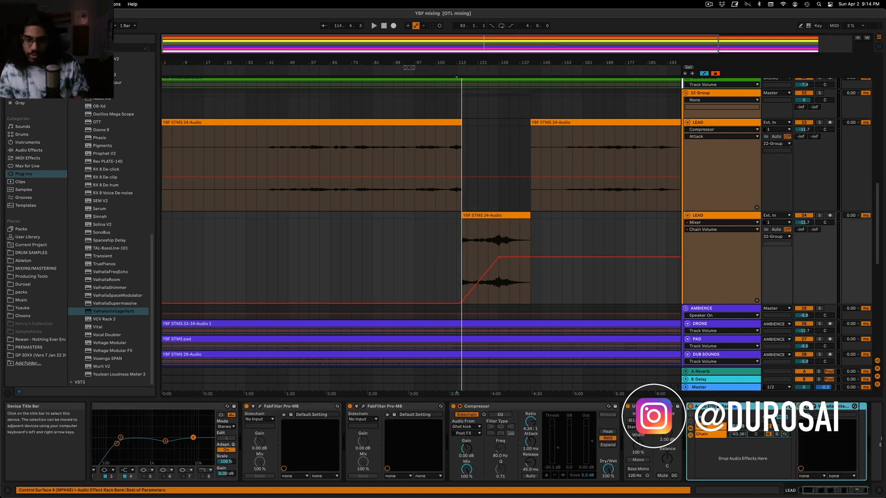
{"action": "left_click", "coordinate": [727, 97]}
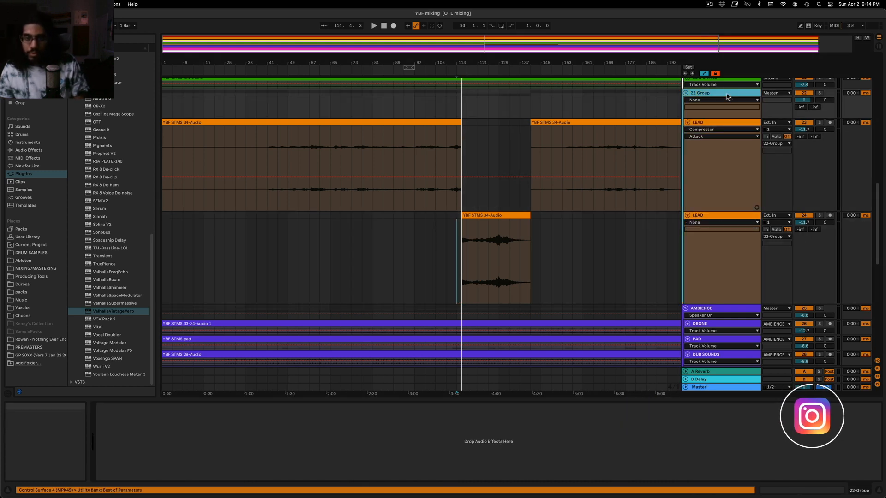
{"action": "left_click", "coordinate": [455, 204]}
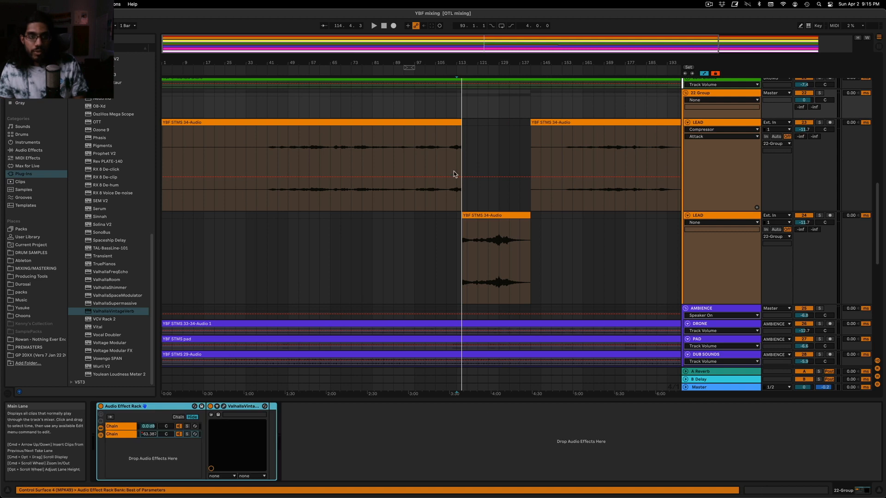
{"action": "left_click", "coordinate": [153, 436]}
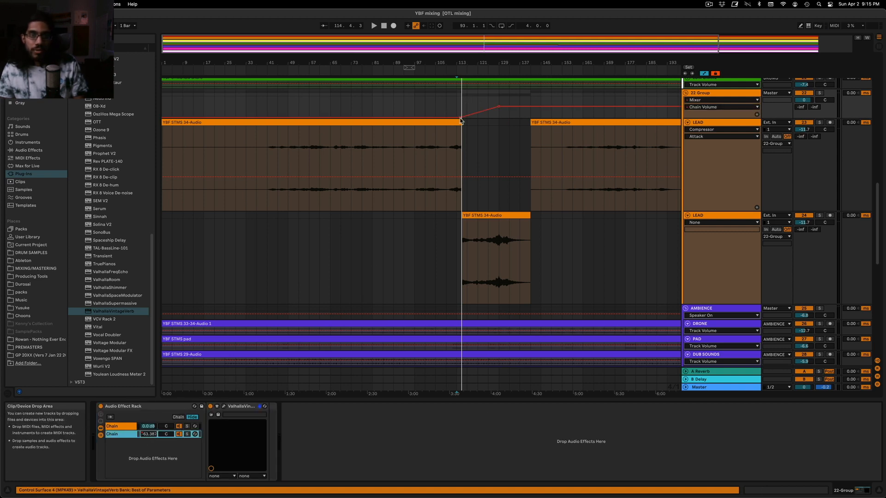
Start the group's reverb volume ramp earlier, at about bar 97, enlarge the lane, and shape the rise with breakpoints around bars 105 and 110
{"action": "left_click_drag", "start_coordinate": [460, 118], "coordinate": [414, 117]}
{"action": "key", "text": "space"}
{"action": "left_click", "coordinate": [425, 112]}
{"action": "key", "text": "space"}
{"action": "key", "text": "space"}
{"action": "left_click_drag", "start_coordinate": [720, 119], "coordinate": [721, 174]}
{"action": "left_click", "coordinate": [436, 162]}
{"action": "scroll", "coordinate": [443, 159], "scroll_direction": "up", "scroll_amount": 3}
{"action": "left_click_drag", "start_coordinate": [424, 166], "coordinate": [441, 151]}
Set ValhallaVintageVerb's LowCut to 340 Hz and close its window
{"action": "left_click", "coordinate": [224, 407]}
{"action": "left_click_drag", "start_coordinate": [498, 229], "coordinate": [498, 203]}
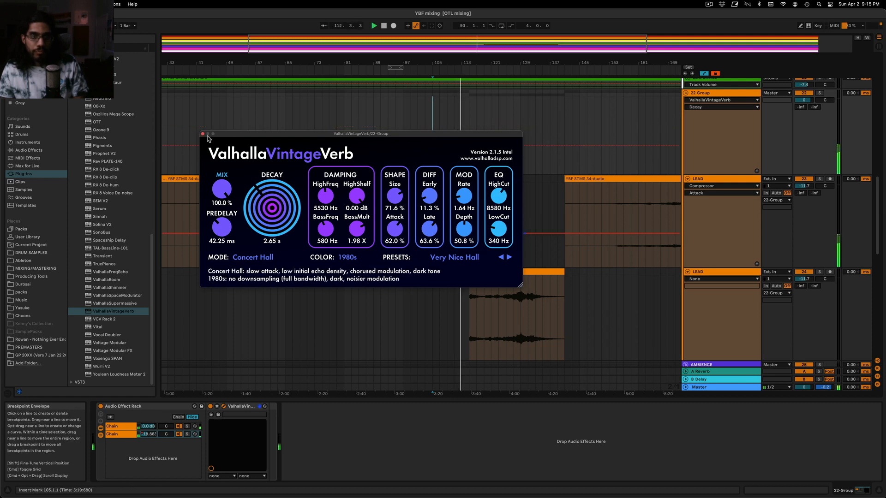
{"action": "left_click", "coordinate": [210, 135]}
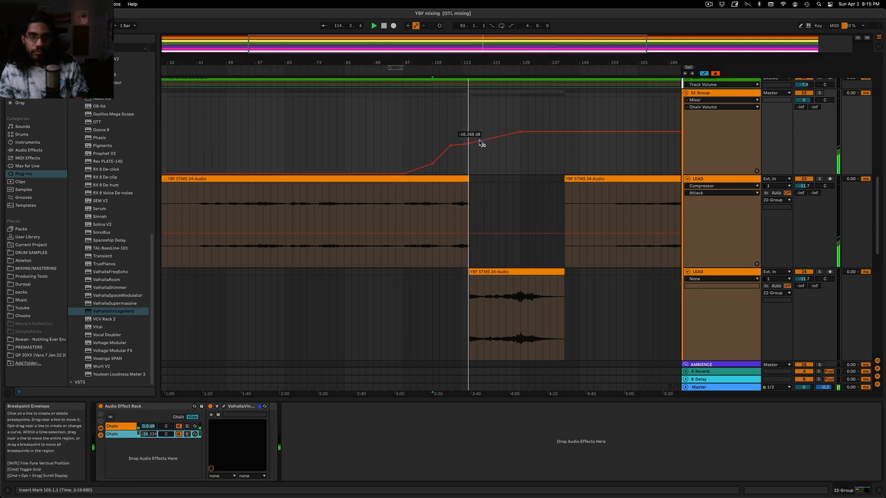
Add a reverb volume breakpoint near bar 117, and move the boundary between the original and duplicate LEAD clips to bar 111
{"action": "left_click_drag", "start_coordinate": [475, 143], "coordinate": [476, 145]}
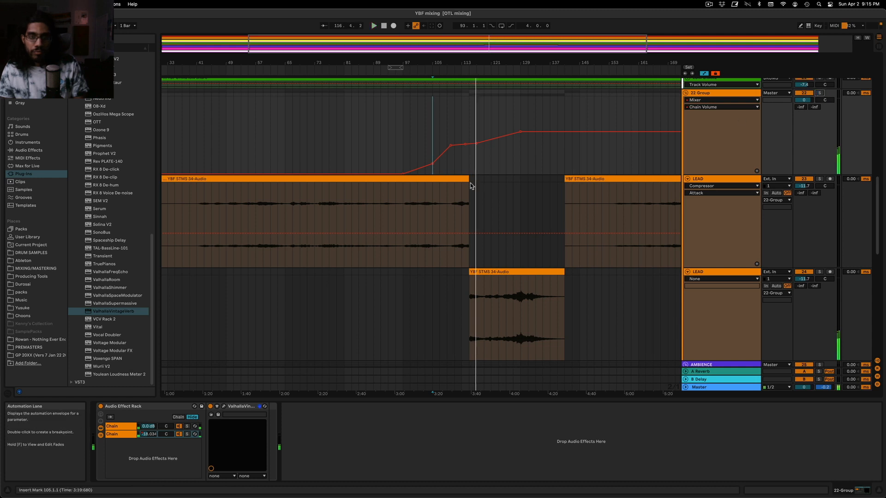
{"action": "left_click_drag", "start_coordinate": [469, 271], "coordinate": [454, 273]}
{"action": "left_click_drag", "start_coordinate": [468, 179], "coordinate": [455, 179]}
{"action": "left_click", "coordinate": [455, 170]}
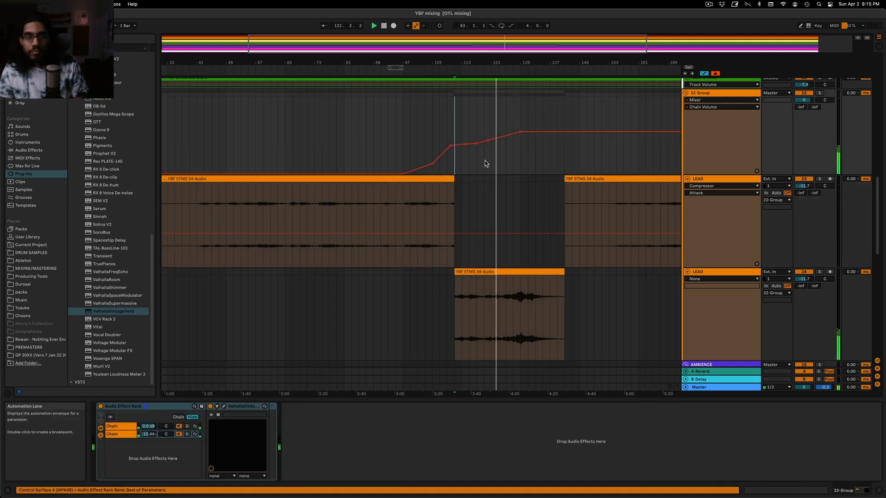
Shape the reverb chain's volume with extra breakpoints so it swells to a peak around bar 128 of the loud section
{"action": "left_click", "coordinate": [488, 140]}
{"action": "left_click_drag", "start_coordinate": [535, 50], "coordinate": [536, 78]}
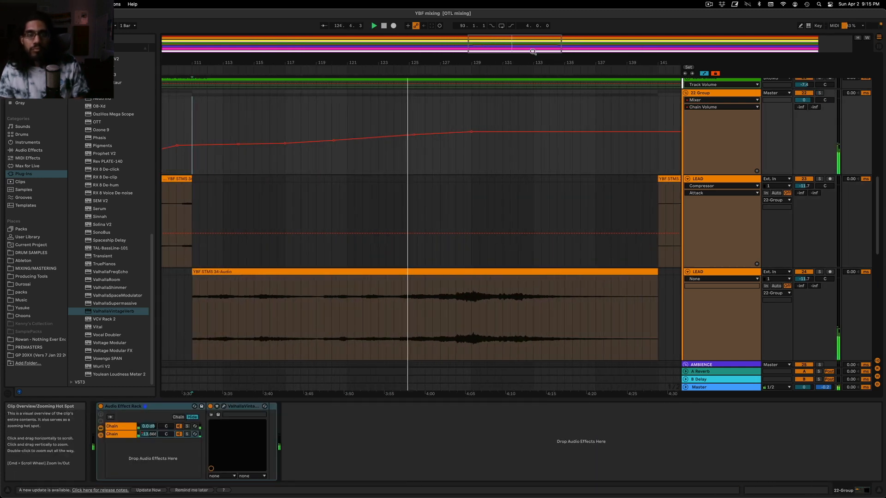
{"action": "left_click_drag", "start_coordinate": [446, 133], "coordinate": [456, 130]}
{"action": "left_click_drag", "start_coordinate": [511, 132], "coordinate": [520, 132]}
{"action": "left_click", "coordinate": [486, 131]}
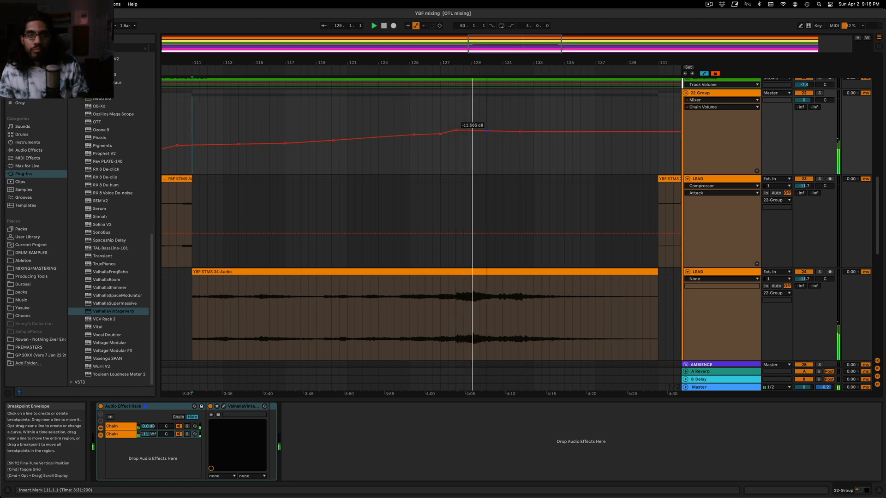
Compare the loud section with the group's Audio Effect Rack bypassed and active, and show the reverb chain volume lane again
{"action": "left_click", "coordinate": [101, 407]}
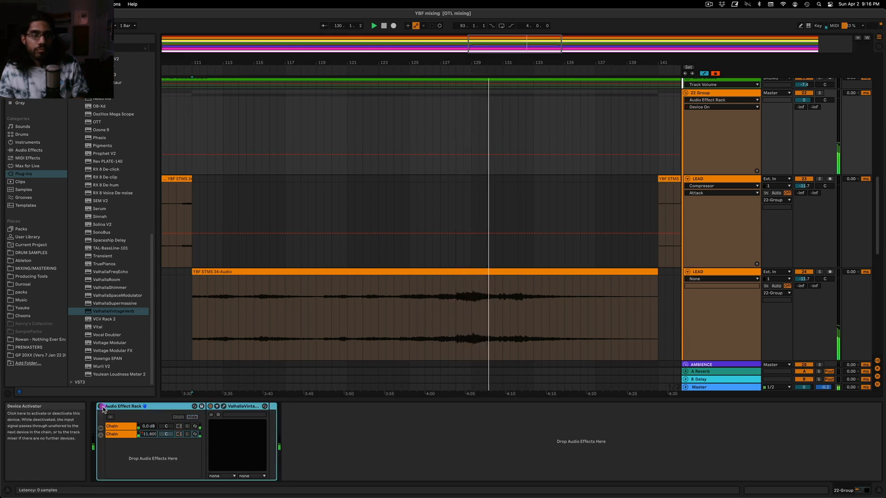
{"action": "left_click", "coordinate": [101, 407]}
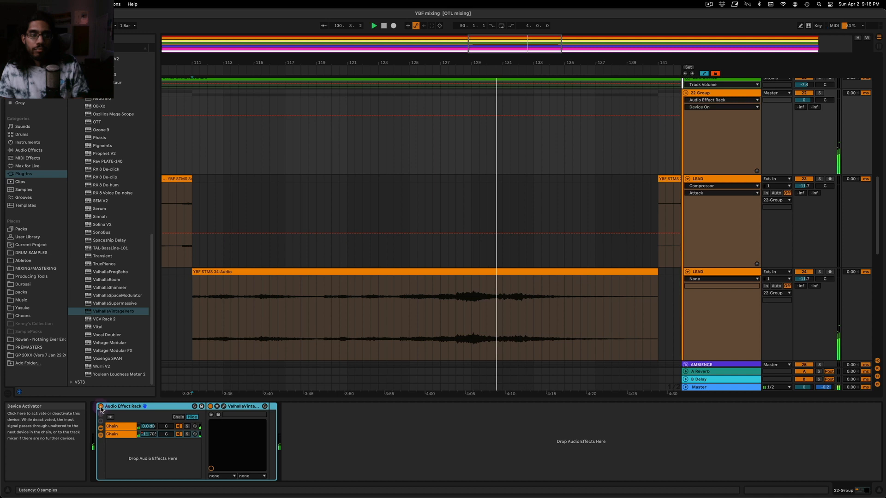
{"action": "left_click", "coordinate": [146, 434]}
Fade the reverb chain's volume down to silence by about bar 138 and stop playback
{"action": "left_click", "coordinate": [545, 132]}
{"action": "left_click_drag", "start_coordinate": [538, 132], "coordinate": [611, 174]}
{"action": "left_click_drag", "start_coordinate": [535, 44], "coordinate": [700, 43]}
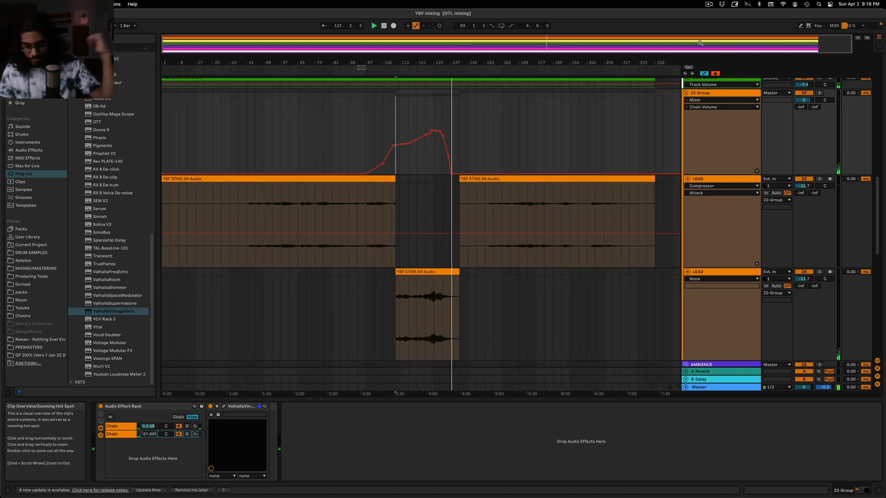
{"action": "key", "text": "space"}
Add a second Compressor to the duplicate LEAD track, between the existing Compressor and the Utility
{"action": "left_click_drag", "start_coordinate": [534, 43], "coordinate": [503, 44]}
{"action": "left_click", "coordinate": [726, 285]}
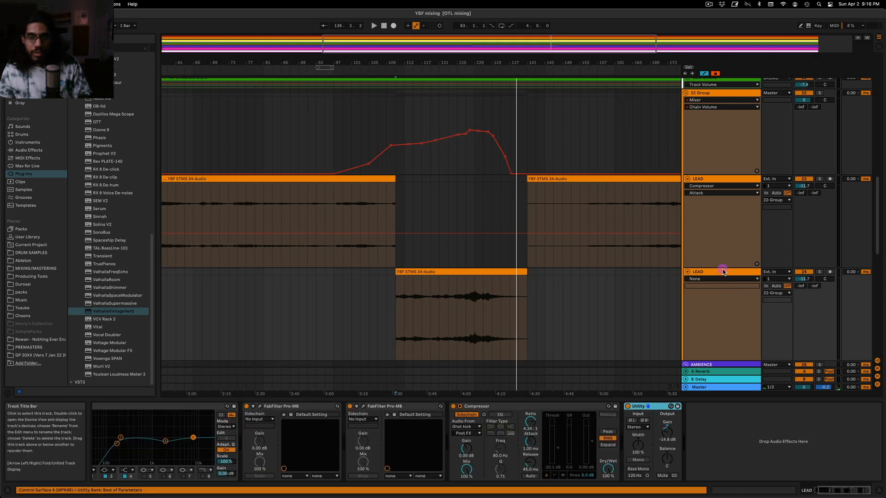
{"action": "scroll", "coordinate": [415, 295], "scroll_direction": "down", "scroll_amount": 3}
{"action": "left_click", "coordinate": [34, 149]}
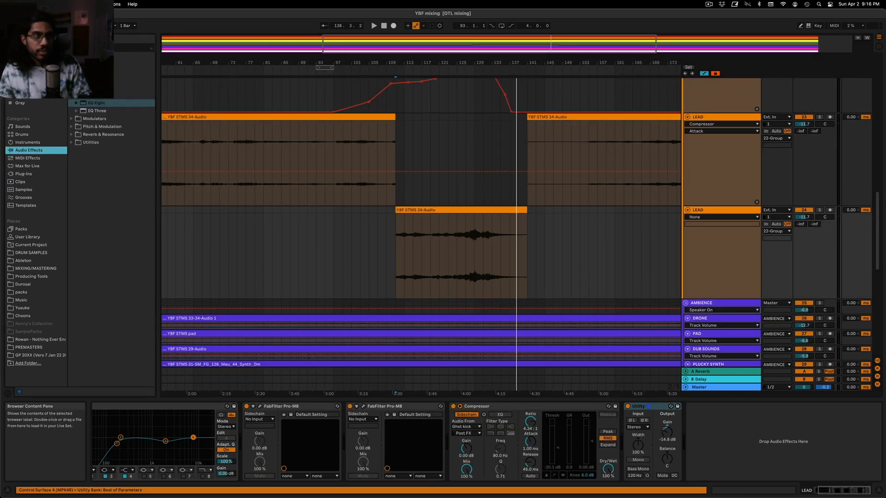
{"action": "left_click", "coordinate": [95, 71]}
{"action": "left_click", "coordinate": [100, 87]}
{"action": "left_click_drag", "start_coordinate": [579, 444], "coordinate": [641, 444]}
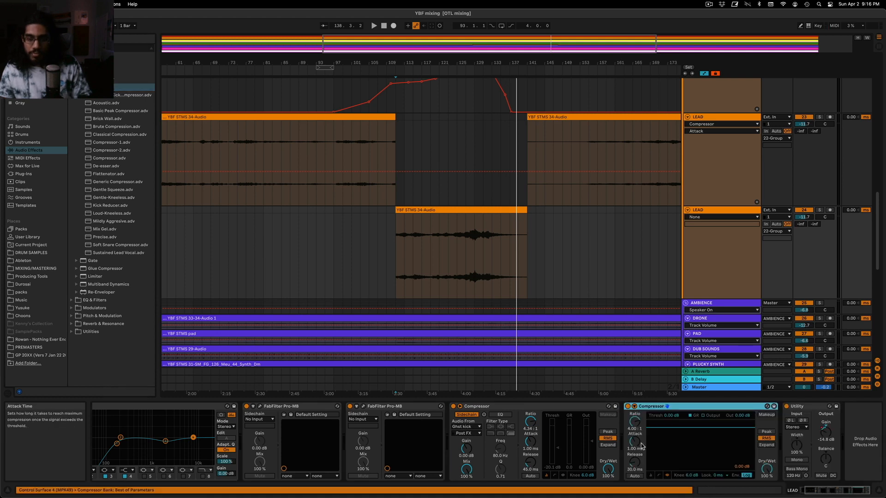
Switch the new Compressor to its compact view, lower its threshold, and set a 4.50:1 ratio and 68.4 ms release while playing the loud section
{"action": "left_click", "coordinate": [474, 262]}
{"action": "left_click", "coordinate": [715, 210]}
{"action": "left_click", "coordinate": [466, 253]}
{"action": "left_click", "coordinate": [651, 475]}
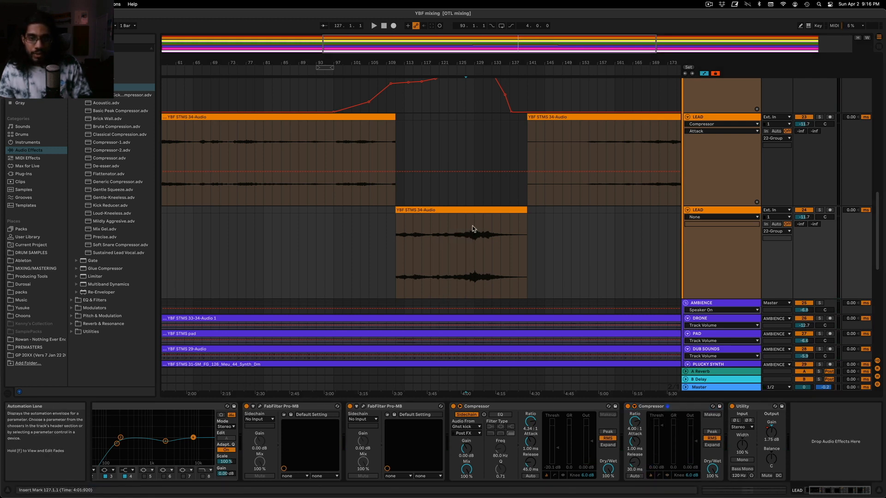
{"action": "left_click", "coordinate": [730, 210]}
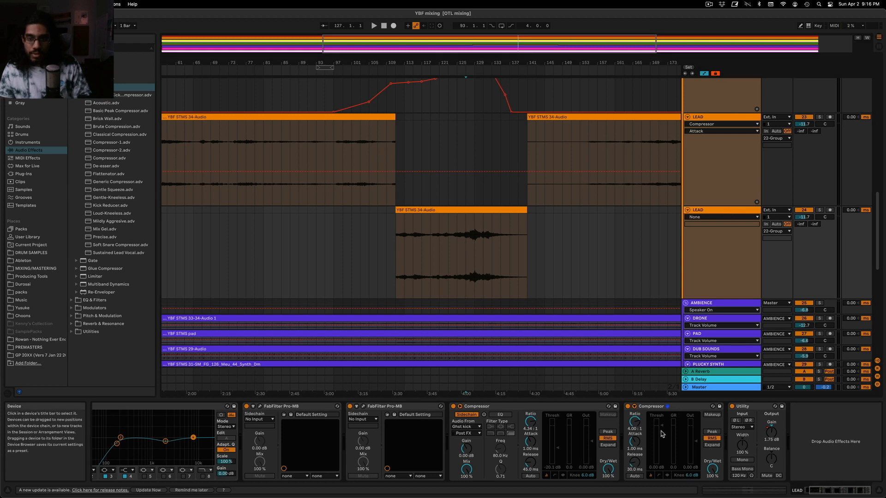
{"action": "left_click_drag", "start_coordinate": [662, 426], "coordinate": [661, 449]}
{"action": "key", "text": "space"}
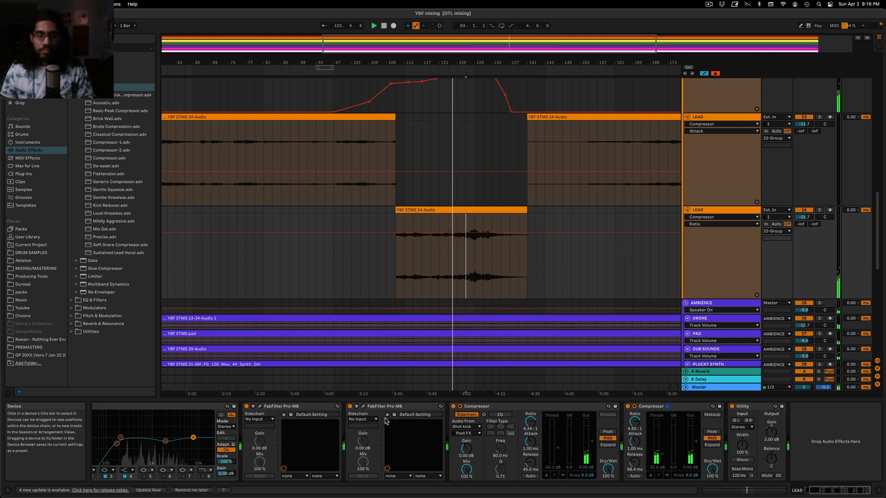
Check the first FabFilter Pro-MB's band activity during the loud LEAD section and close its window
{"action": "left_click", "coordinate": [259, 406]}
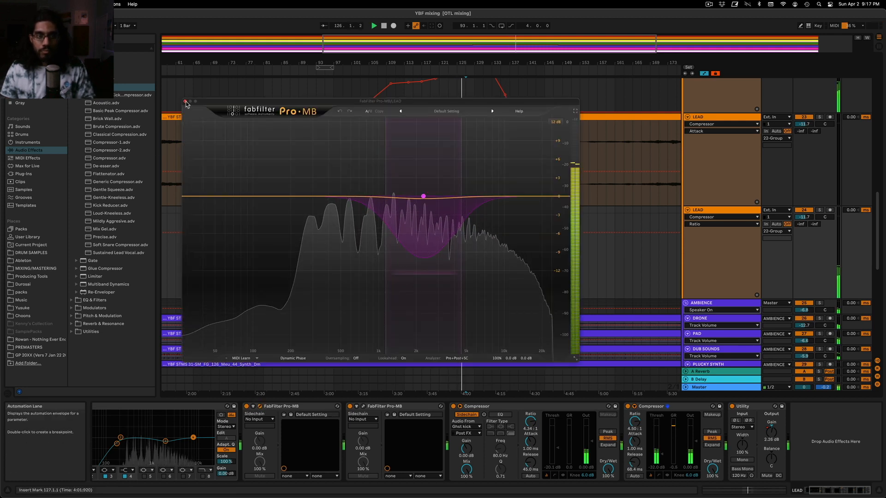
{"action": "left_click_drag", "start_coordinate": [356, 100], "coordinate": [388, 176]}
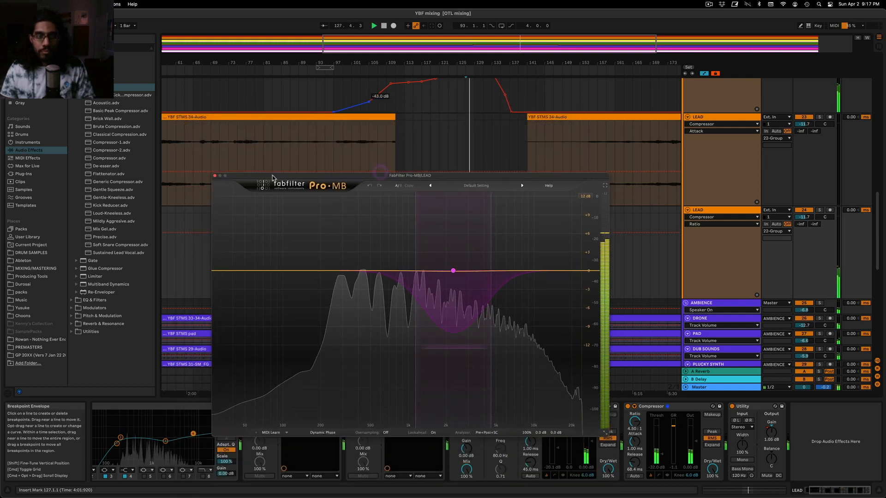
{"action": "left_click", "coordinate": [215, 176]}
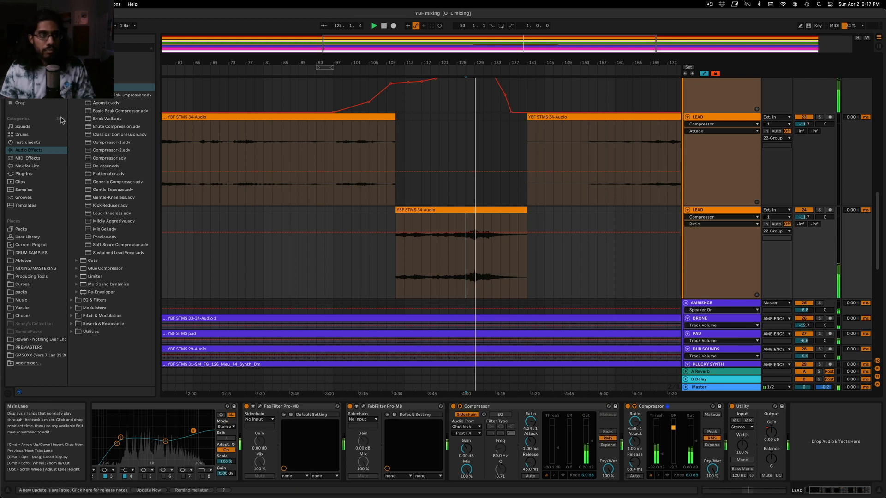
Audition the AMBIENCE group in solo around the loud LEAD section, look through its tracks, and unsolo it
{"action": "left_click", "coordinate": [72, 71]}
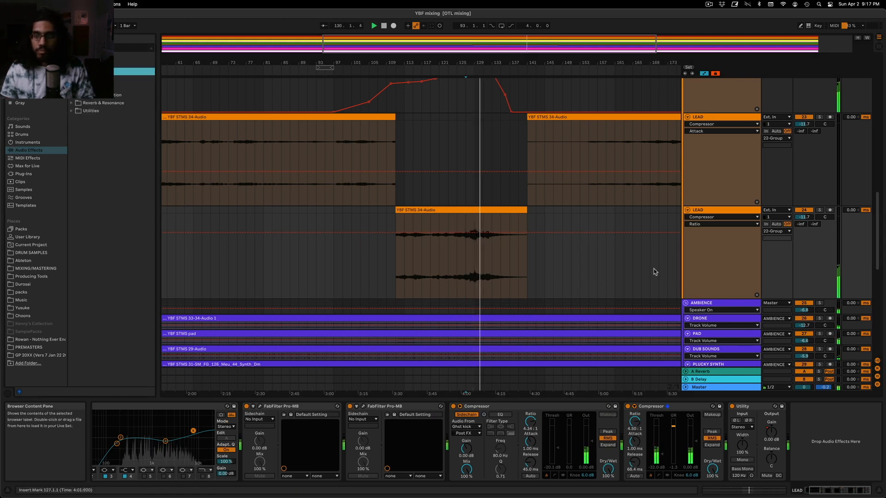
{"action": "left_click", "coordinate": [802, 304]}
{"action": "left_click", "coordinate": [820, 304]}
{"action": "key", "text": "space"}
{"action": "key", "text": "space"}
{"action": "scroll", "coordinate": [459, 273], "scroll_direction": "down", "scroll_amount": 5}
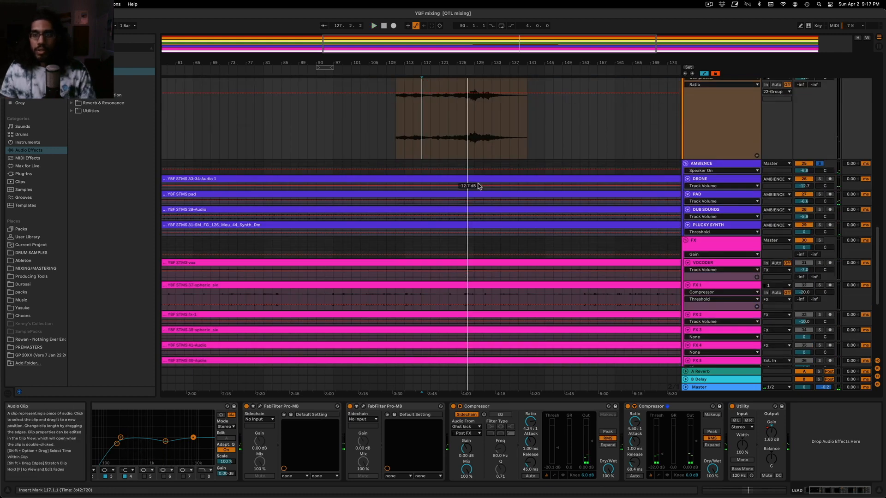
{"action": "scroll", "coordinate": [480, 184], "scroll_direction": "up", "scroll_amount": 1}
{"action": "scroll", "coordinate": [405, 198], "scroll_direction": "up", "scroll_amount": 3}
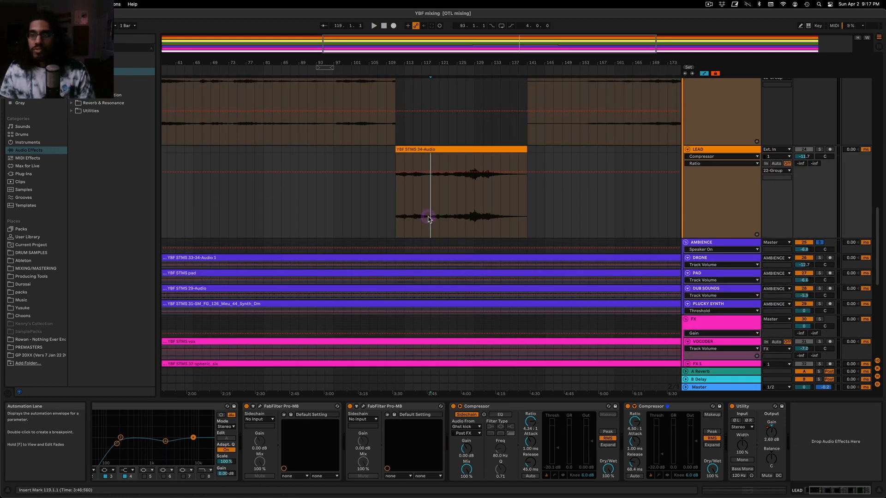
{"action": "left_click", "coordinate": [743, 265]}
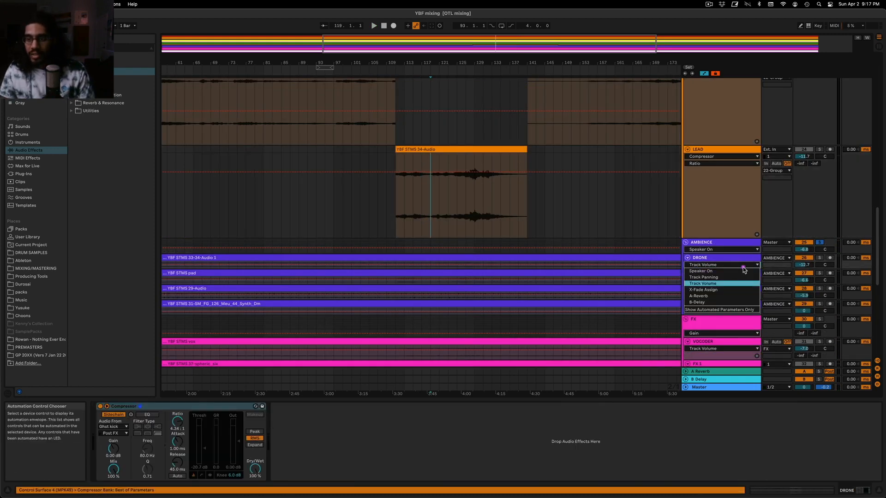
{"action": "left_click", "coordinate": [820, 243]}
{"action": "left_click", "coordinate": [820, 242]}
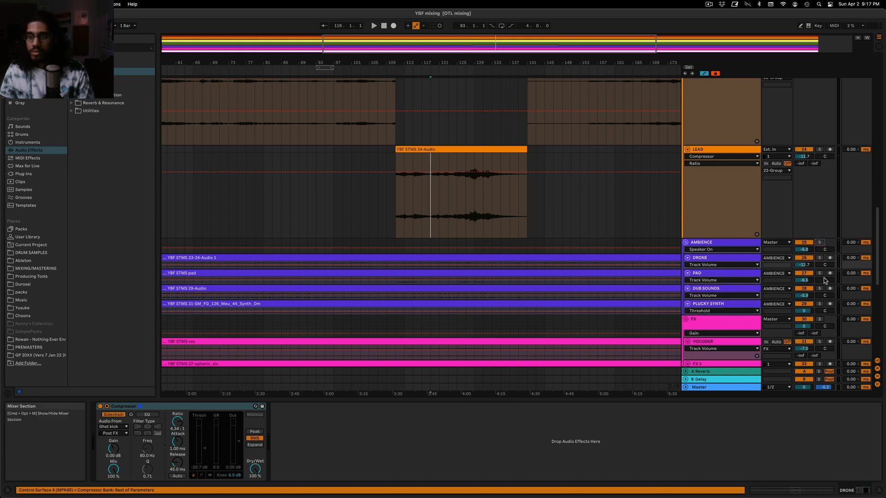
Enlarge the PAD track's lane and play it in solo from bar 127
{"action": "left_click_drag", "start_coordinate": [748, 283], "coordinate": [748, 296]}
{"action": "scroll", "coordinate": [617, 257], "scroll_direction": "down", "scroll_amount": 4}
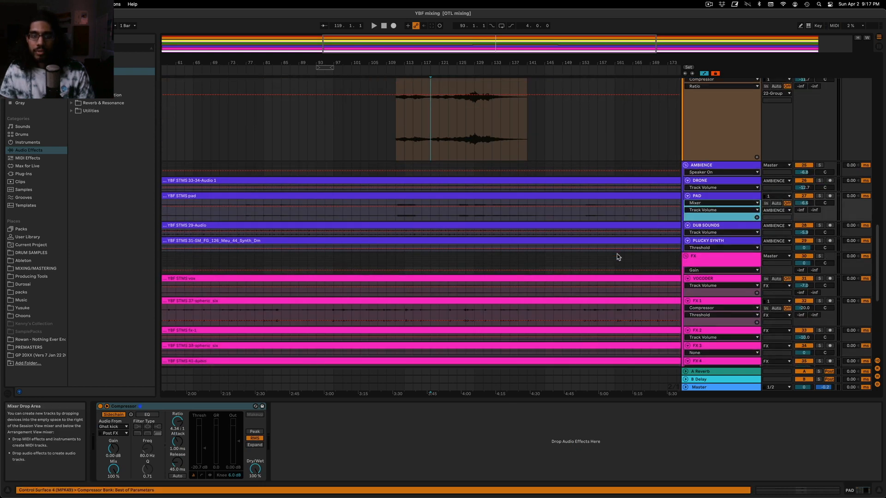
{"action": "left_click", "coordinate": [464, 219]}
{"action": "left_click", "coordinate": [819, 196]}
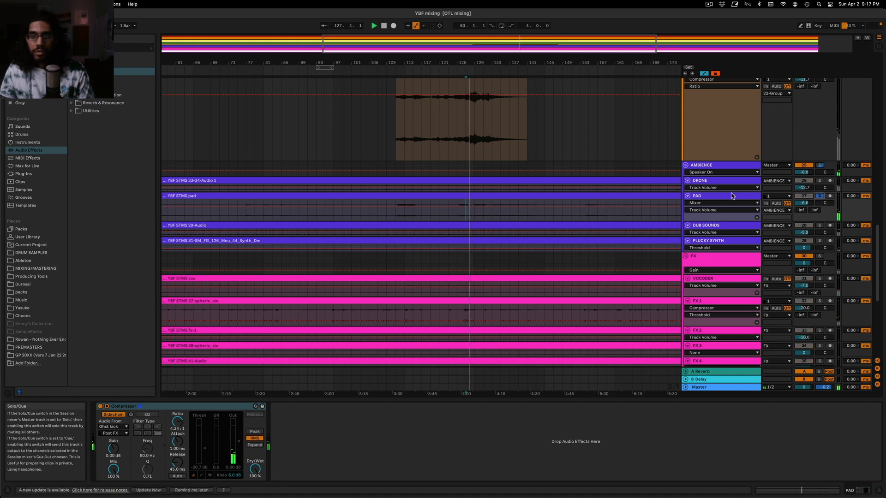
Add an EQ Eight to the PAD track and dip it by about 2.85 dB around 206 Hz while playing
{"action": "left_click", "coordinate": [72, 79]}
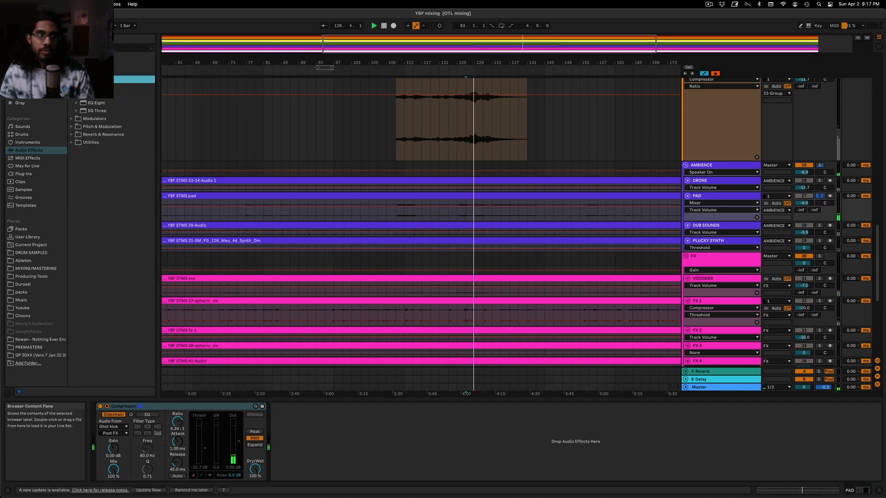
{"action": "left_click", "coordinate": [89, 104]}
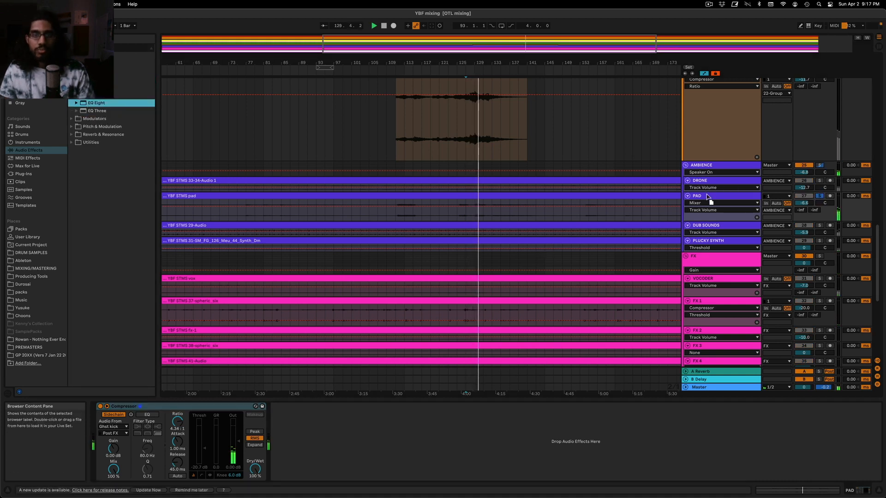
{"action": "left_click_drag", "start_coordinate": [353, 437], "coordinate": [353, 439]}
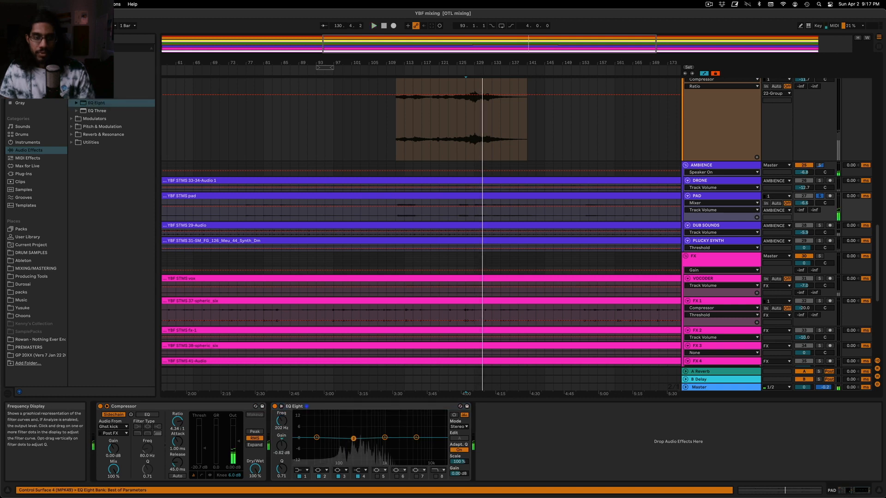
{"action": "key", "text": "space"}
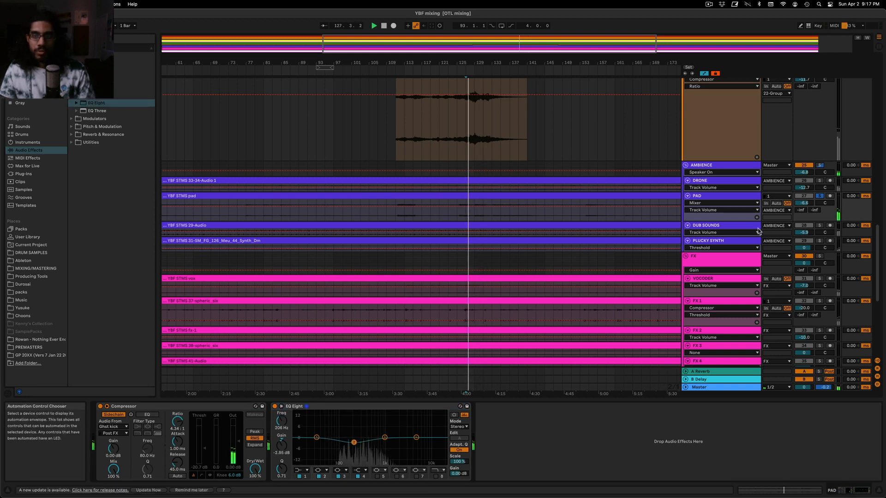
Enlarge the PAD track's lane and reset the gain of band 2 in its EQ Eight
{"action": "left_click_drag", "start_coordinate": [749, 219], "coordinate": [748, 247]}
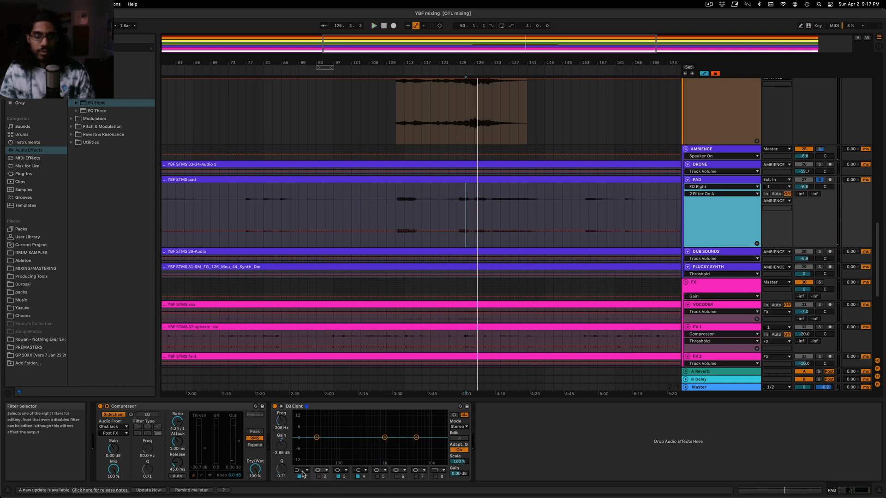
{"action": "left_click", "coordinate": [324, 478]}
{"action": "left_click", "coordinate": [323, 470]}
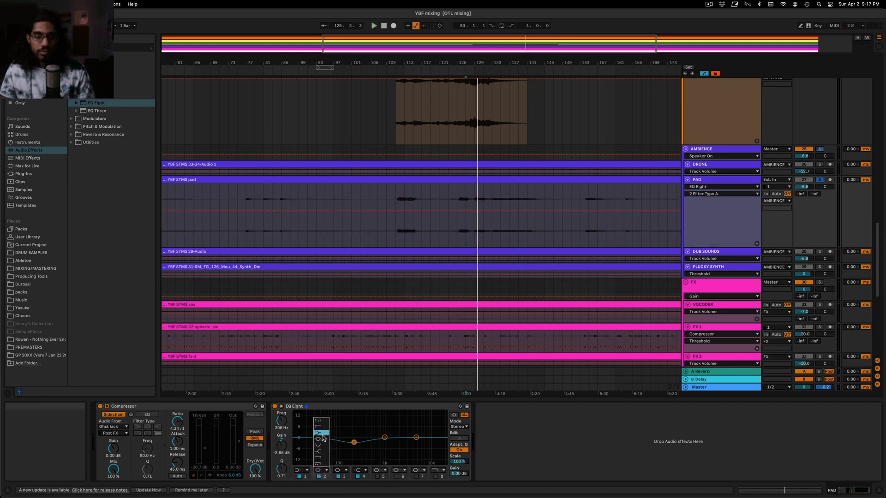
{"action": "left_click", "coordinate": [326, 479]}
{"action": "double_click", "coordinate": [285, 454]}
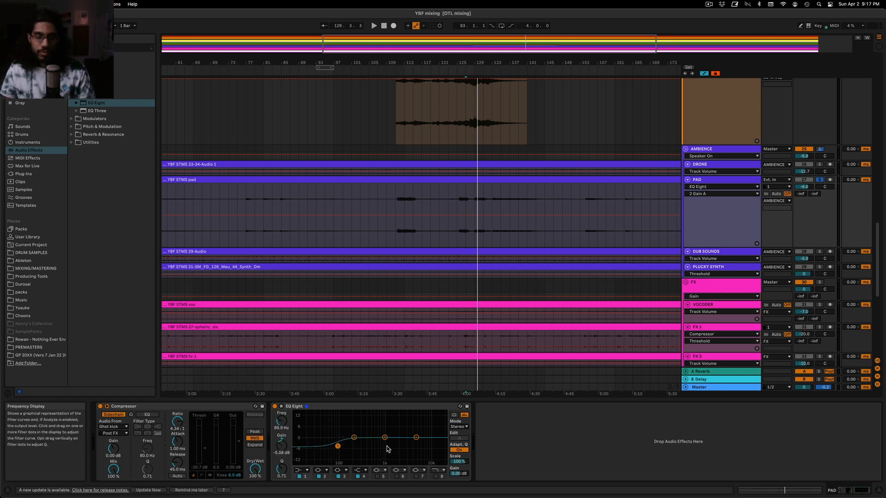
Turn off Adaptive Q and set the PAD EQ's low-shelf band 1 to about 367 Hz and -8.06 dB during playback
{"action": "left_click", "coordinate": [460, 450]}
{"action": "key", "text": "space"}
{"action": "left_click_drag", "start_coordinate": [337, 446], "coordinate": [364, 451]}
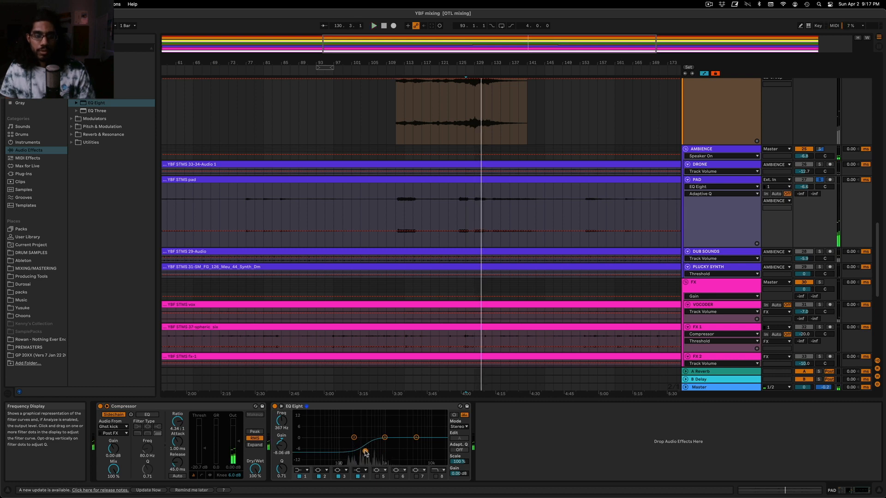
Automate PAD's EQ band 1 gain from 0 dB just before bar 125 down to about -5.49 dB, reaching -8.06 dB at bar 129
{"action": "left_click", "coordinate": [275, 448]}
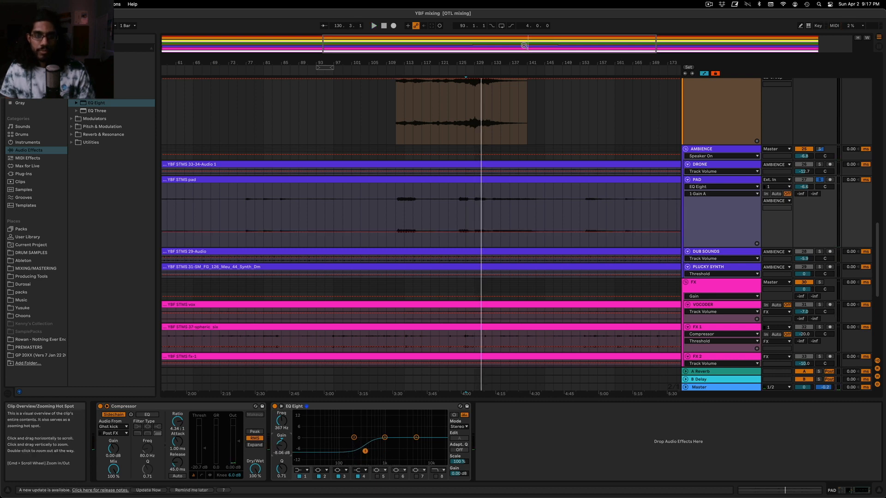
{"action": "left_click_drag", "start_coordinate": [524, 43], "coordinate": [523, 83]}
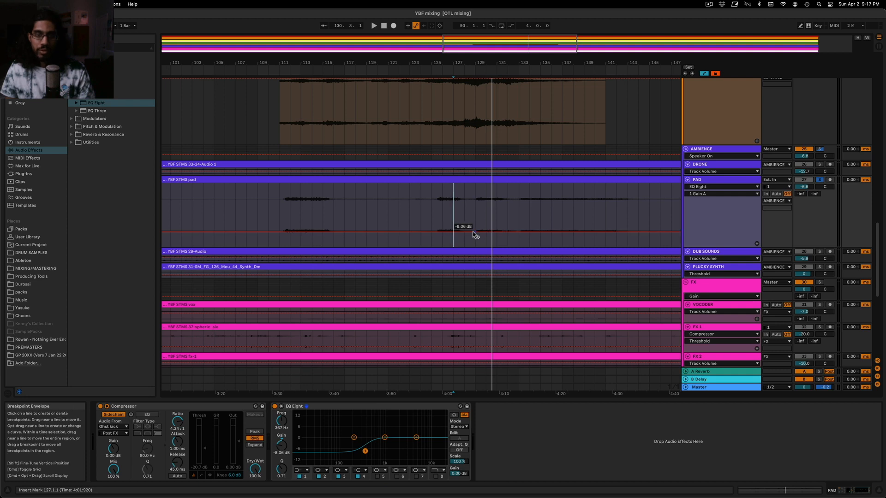
{"action": "left_click", "coordinate": [470, 231]}
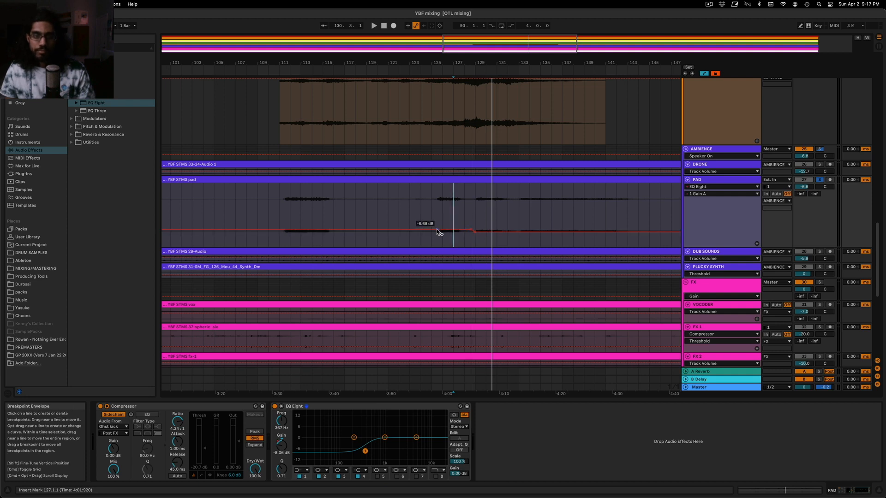
{"action": "left_click_drag", "start_coordinate": [471, 230], "coordinate": [460, 230]}
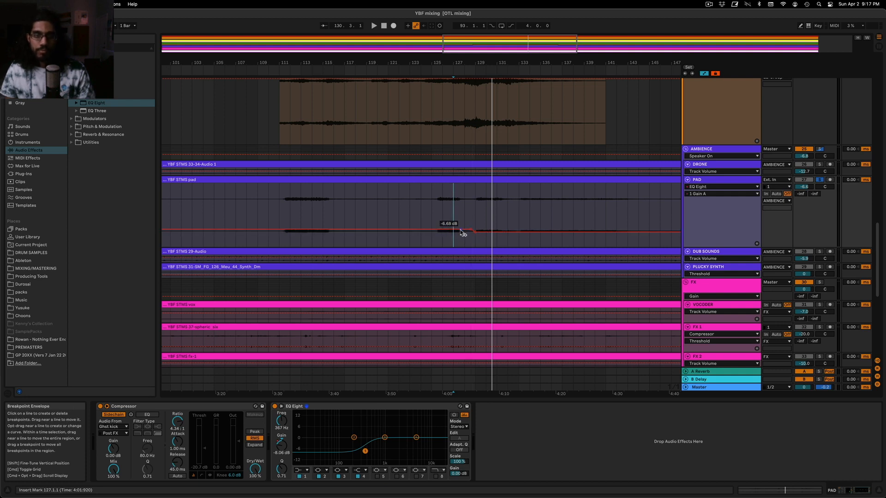
{"action": "right_click", "coordinate": [425, 229]}
{"action": "left_click", "coordinate": [433, 233]}
{"action": "type", "text": "0"}
{"action": "key", "text": "Return"}
Play from bar 129, unsolo the PAD track, and set its band 1 gain automation there to about -7.27 dB
{"action": "left_click", "coordinate": [476, 211]}
{"action": "key", "text": "space"}
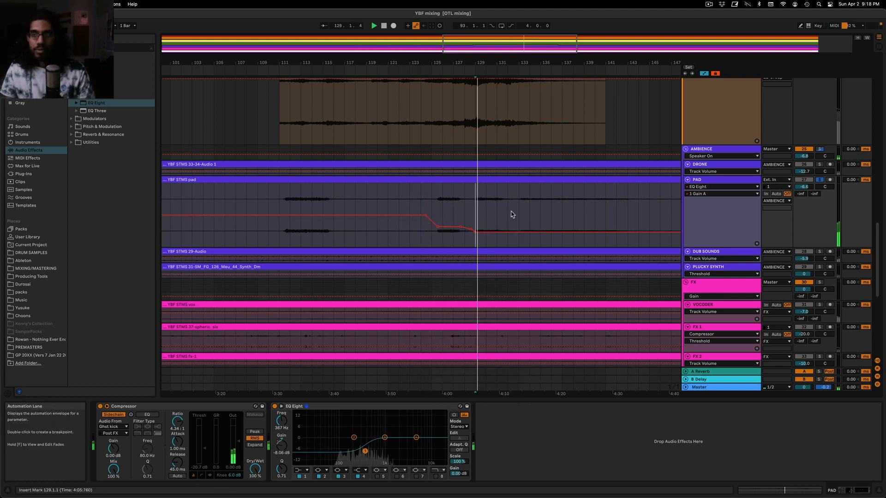
{"action": "left_click", "coordinate": [820, 180]}
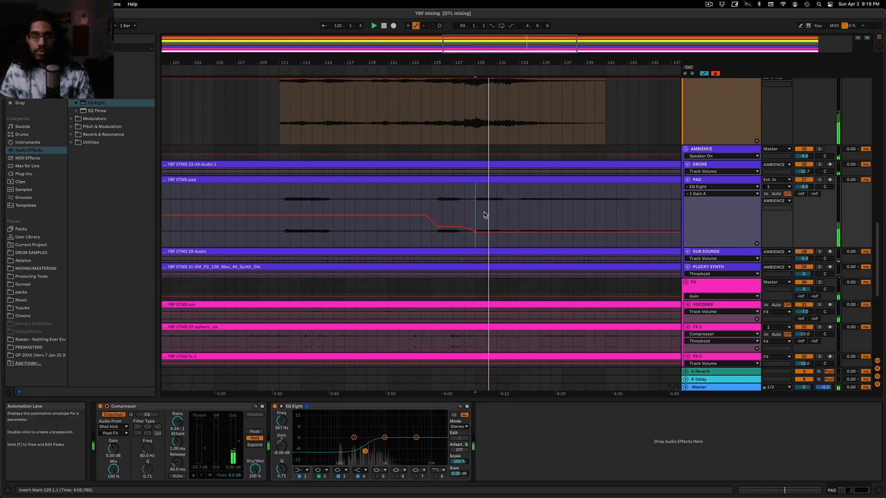
{"action": "left_click_drag", "start_coordinate": [476, 232], "coordinate": [476, 229]}
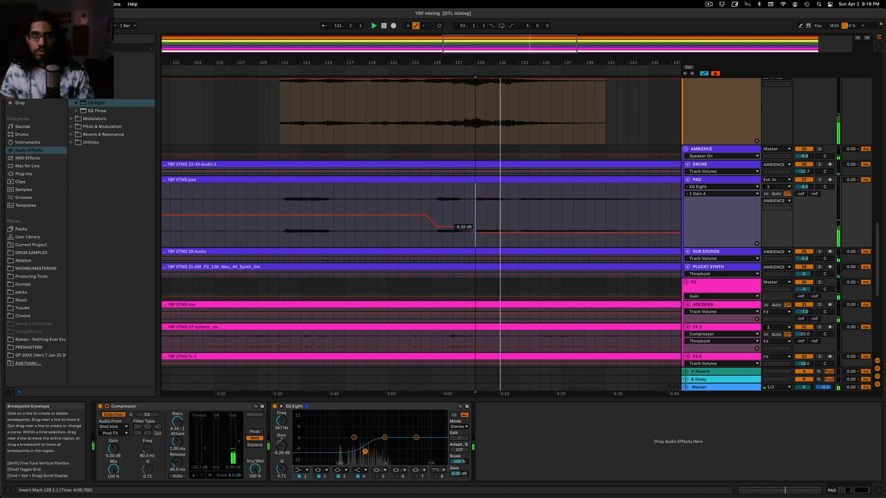
{"action": "left_click", "coordinate": [475, 233]}
{"action": "key", "text": "space"}
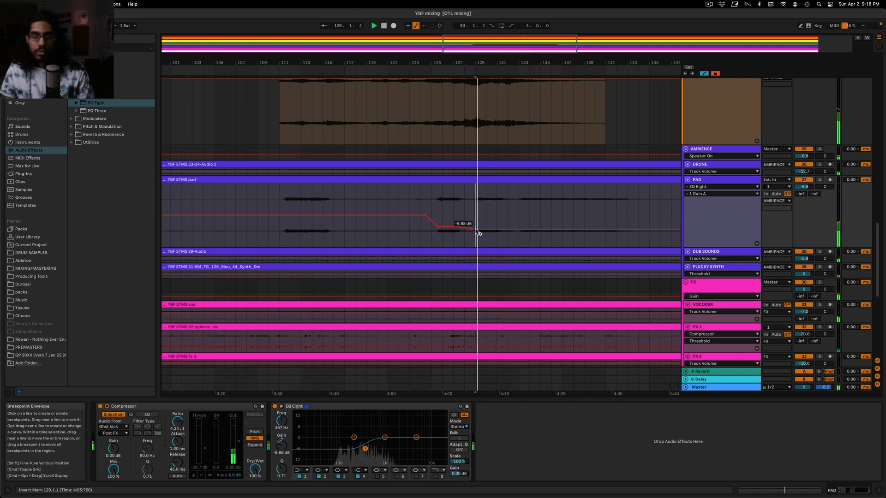
{"action": "left_click_drag", "start_coordinate": [475, 230], "coordinate": [476, 231]}
Lower PAD's band 1 gain automation to about -8.45 dB around bar 135 and compare the track with and without its processing
{"action": "left_click", "coordinate": [275, 406]}
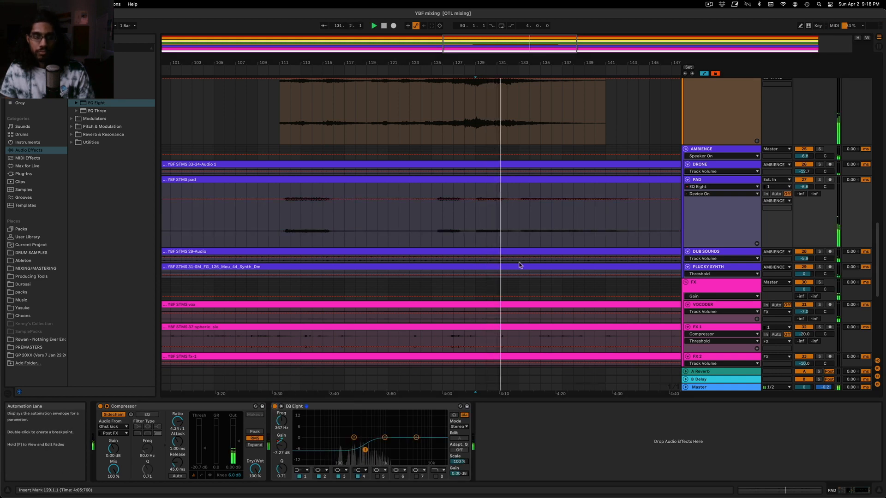
{"action": "left_click", "coordinate": [280, 449]}
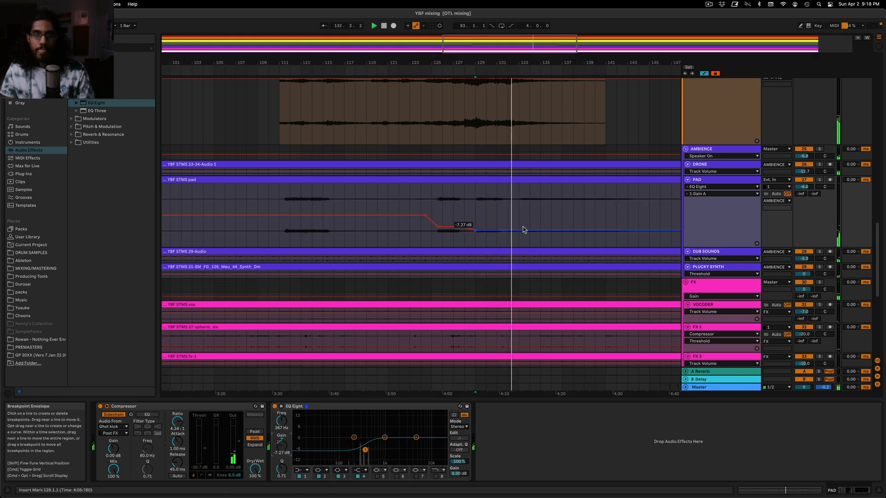
{"action": "left_click_drag", "start_coordinate": [537, 230], "coordinate": [539, 233]}
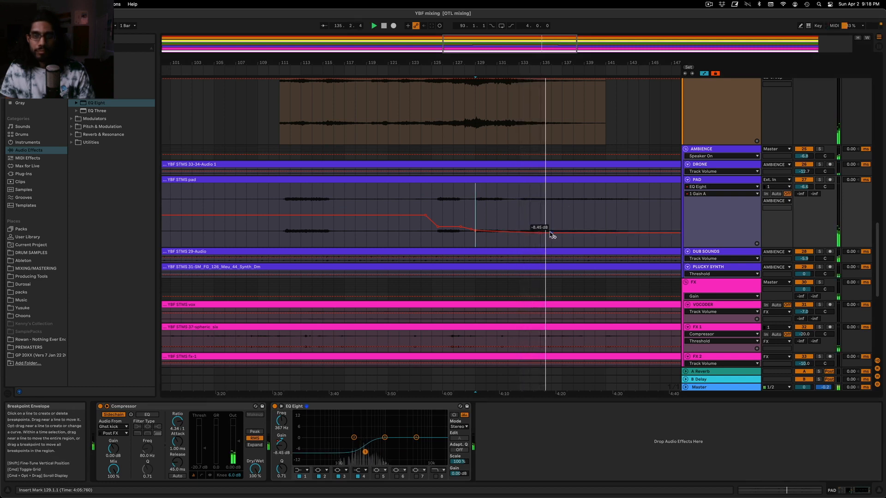
{"action": "left_click", "coordinate": [804, 180]}
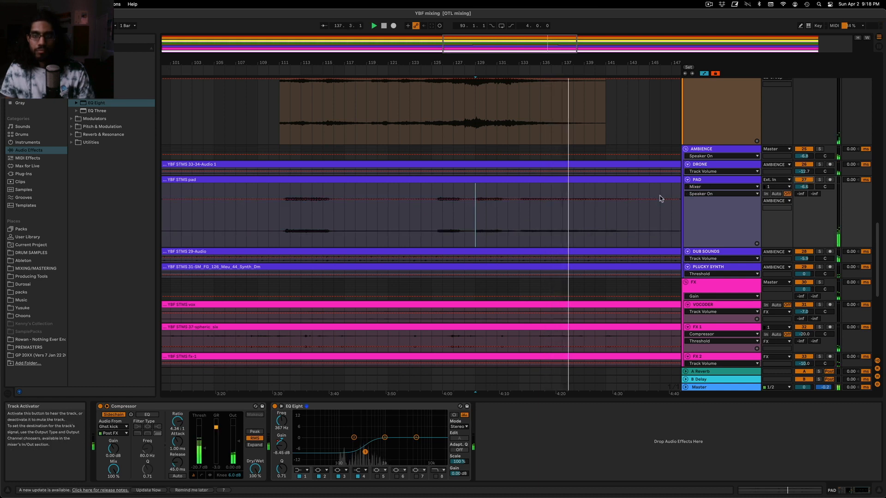
Stop playback, shrink the PAD track's lane, and enlarge the DRONE track's lane
{"action": "scroll", "coordinate": [586, 222], "scroll_direction": "down", "scroll_amount": 5}
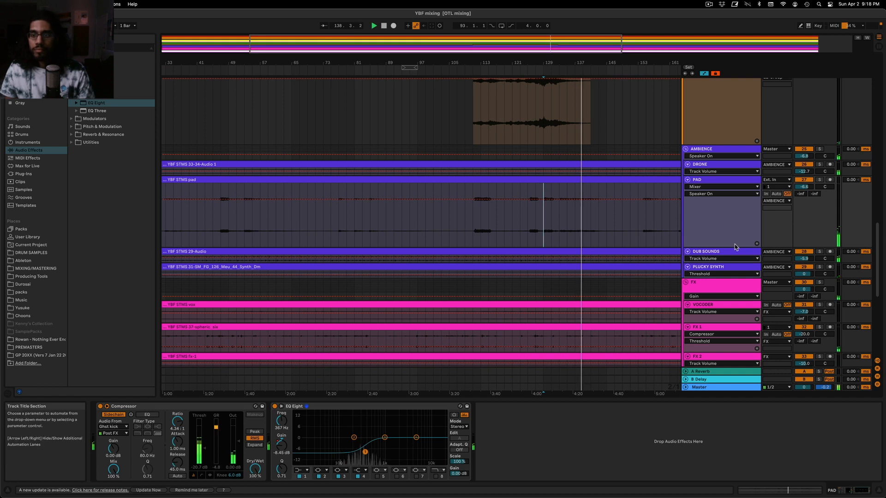
{"action": "key", "text": "space"}
{"action": "left_click_drag", "start_coordinate": [735, 246], "coordinate": [726, 205]}
{"action": "left_click", "coordinate": [710, 172]}
{"action": "left_click", "coordinate": [712, 187]}
{"action": "left_click", "coordinate": [711, 166]}
{"action": "left_click", "coordinate": [712, 172]}
{"action": "left_click", "coordinate": [712, 184]}
{"action": "left_click_drag", "start_coordinate": [712, 174], "coordinate": [711, 209]}
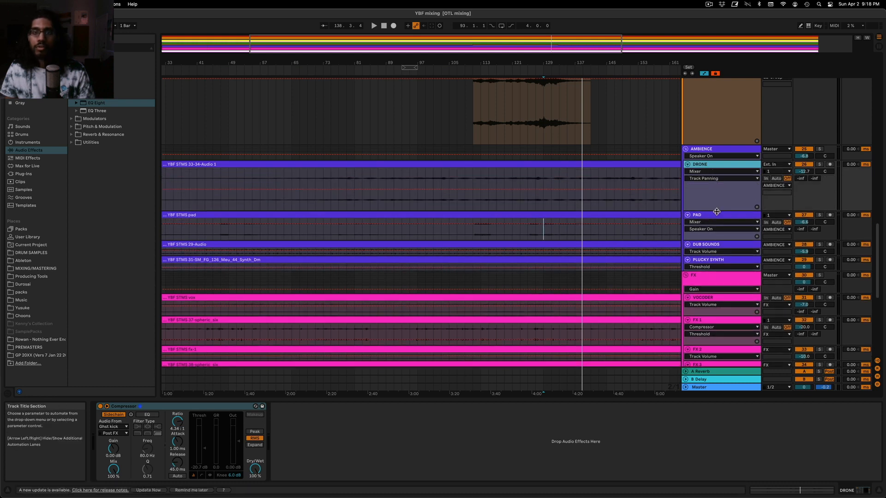
Play the DRONE track in solo from bar 121 and check its device chain against the PAD's
{"action": "left_click", "coordinate": [511, 188]}
{"action": "left_click", "coordinate": [819, 164]}
{"action": "key", "text": "space"}
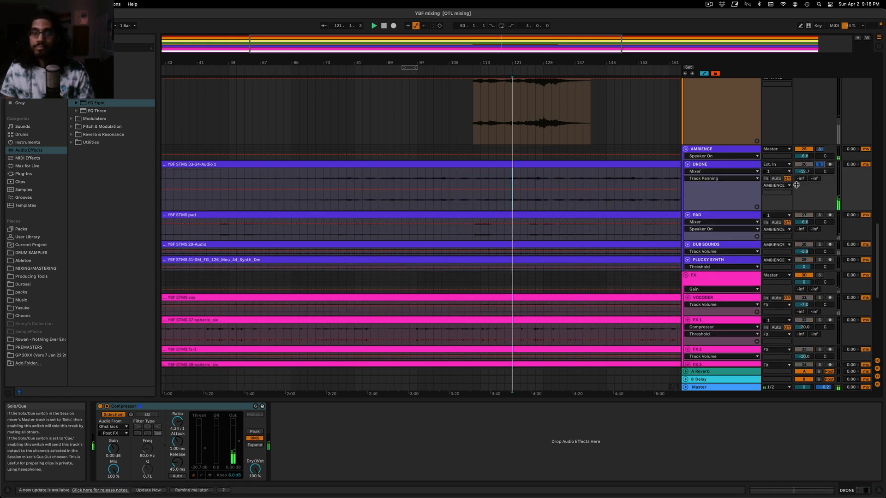
{"action": "left_click", "coordinate": [522, 181]}
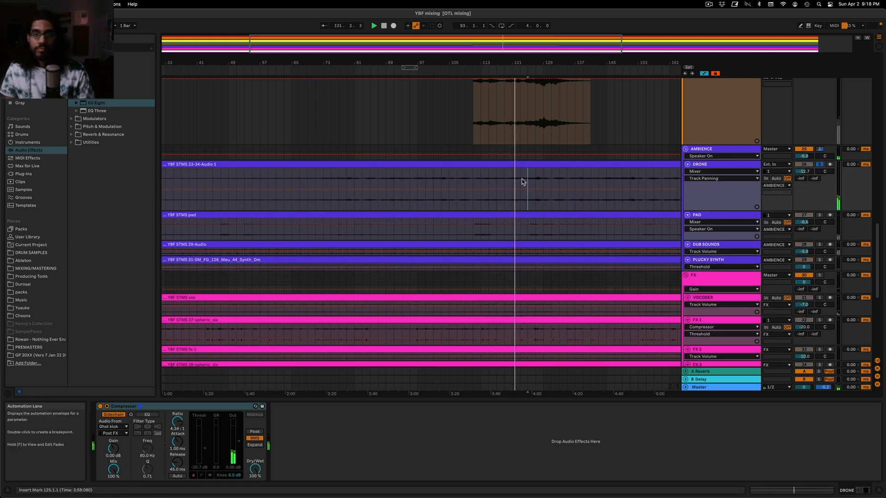
{"action": "left_click", "coordinate": [724, 165]}
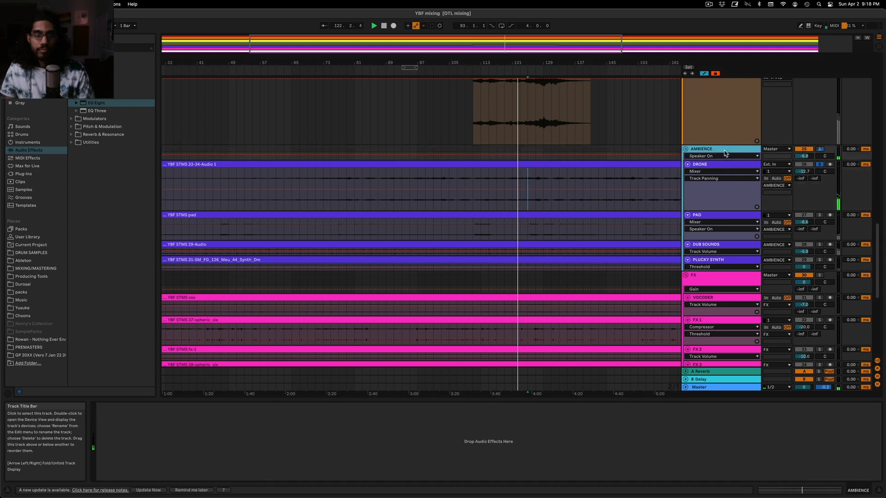
{"action": "left_click", "coordinate": [719, 215]}
{"action": "left_click", "coordinate": [712, 165]}
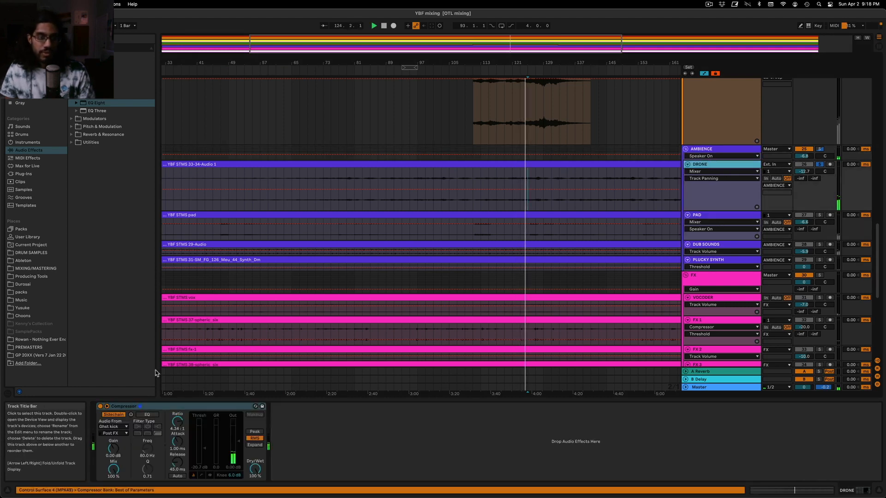
Duplicate bars 89 to 105 of the Ghst kick track twice to fill bars 105 to 137
{"action": "scroll", "coordinate": [485, 200], "scroll_direction": "up", "scroll_amount": 10}
{"action": "scroll", "coordinate": [473, 197], "scroll_direction": "up", "scroll_amount": 10}
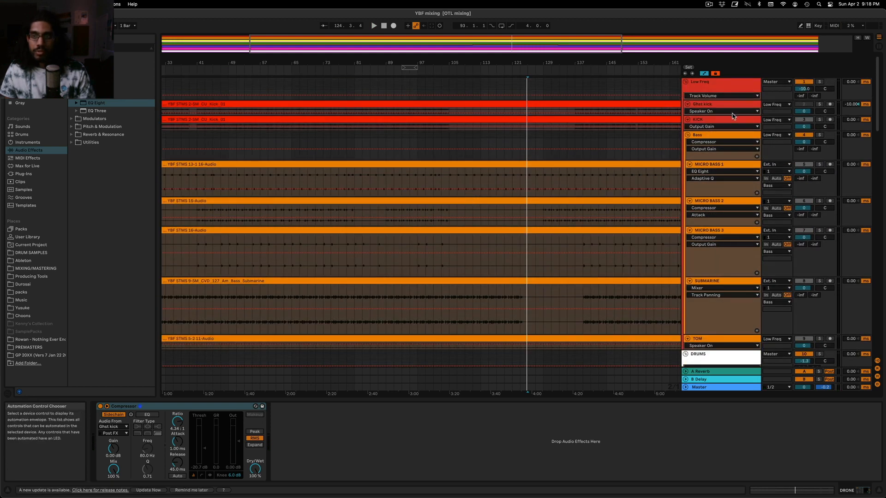
{"action": "left_click", "coordinate": [734, 115]}
{"action": "left_click", "coordinate": [454, 139]}
{"action": "left_click_drag", "start_coordinate": [454, 138], "coordinate": [391, 134]}
{"action": "left_click", "coordinate": [454, 137]}
{"action": "key", "text": "a"}
{"action": "key", "text": "super+d"}
{"action": "key", "text": "super+d"}
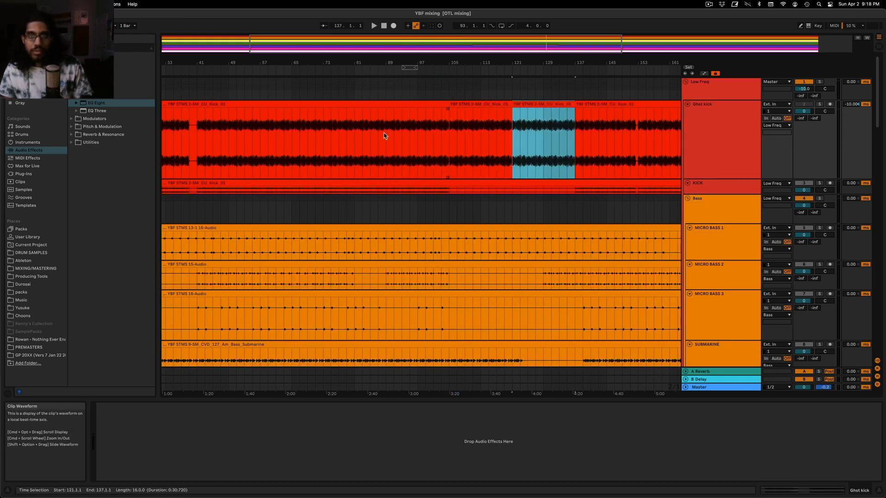
Play the full mix from bar 109 and review the LEAD, AMBIENCE and low-frequency tracks with the added ghost kick
{"action": "left_click_drag", "start_coordinate": [559, 44], "coordinate": [559, 23]}
{"action": "left_click", "coordinate": [391, 88]}
{"action": "key", "text": "space"}
{"action": "scroll", "coordinate": [807, 239], "scroll_direction": "down", "scroll_amount": 10}
{"action": "scroll", "coordinate": [807, 239], "scroll_direction": "down", "scroll_amount": 10}
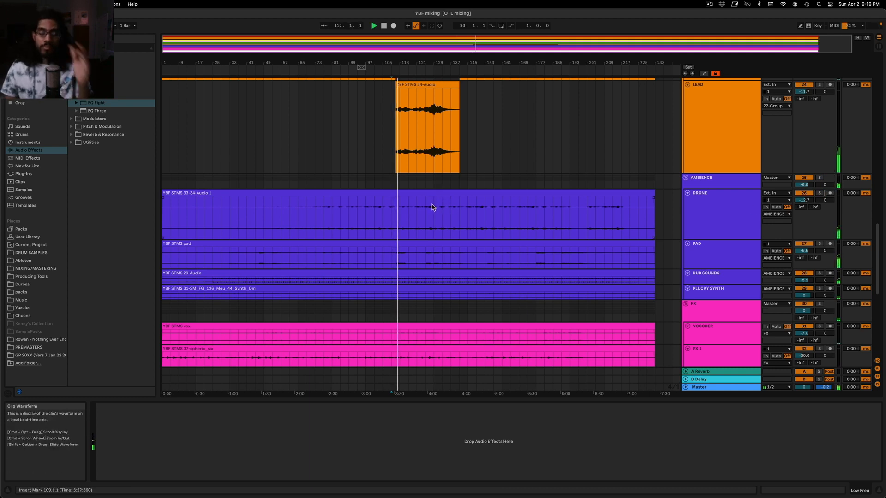
{"action": "left_click", "coordinate": [411, 143]}
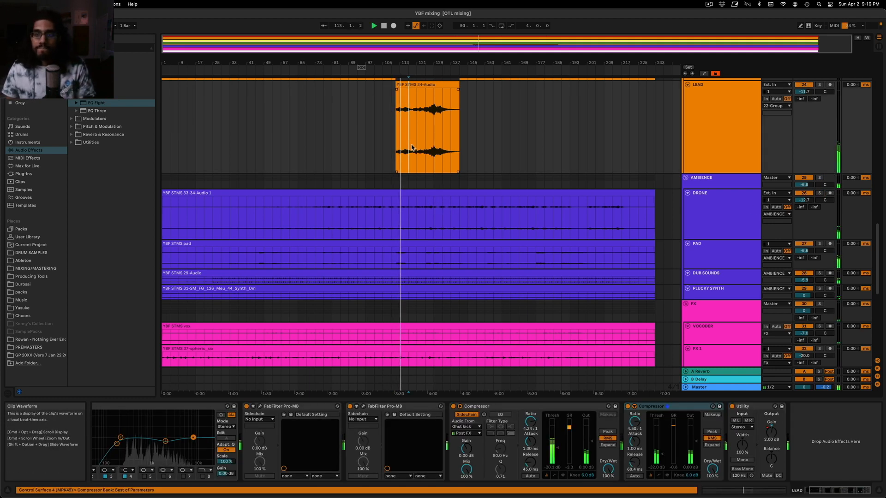
{"action": "scroll", "coordinate": [426, 141], "scroll_direction": "up", "scroll_amount": 3}
{"action": "double_click", "coordinate": [737, 181]}
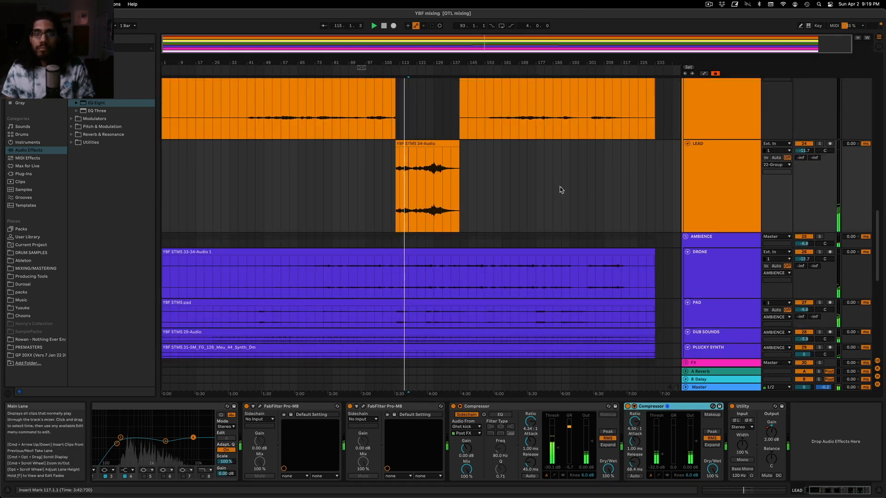
{"action": "scroll", "coordinate": [501, 171], "scroll_direction": "up", "scroll_amount": 10}
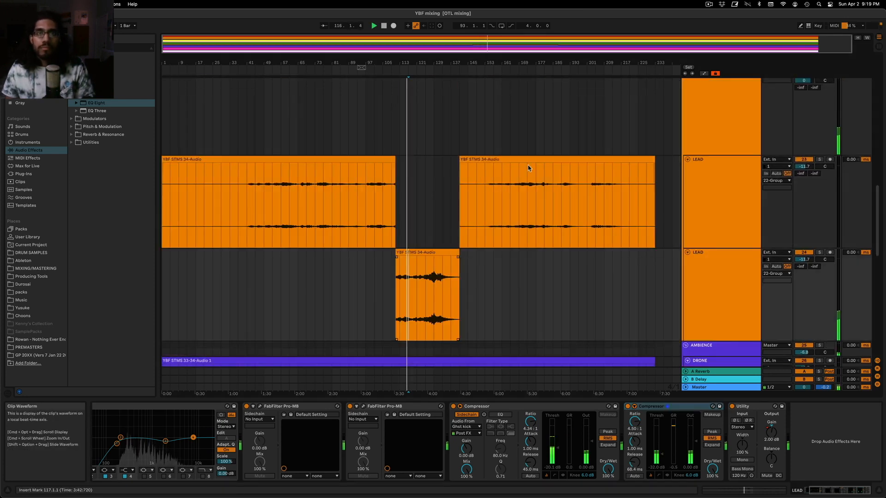
{"action": "scroll", "coordinate": [545, 164], "scroll_direction": "up", "scroll_amount": 3}
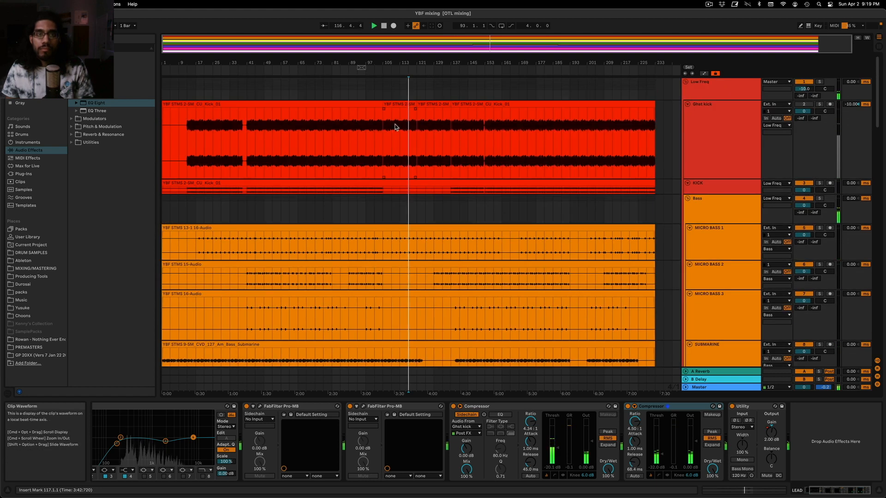
Inspect the duplicated Ghst kick clip at bars 121 to 137 in its clip view and select the copy at bar 105
{"action": "left_click", "coordinate": [393, 103]}
{"action": "left_click", "coordinate": [431, 104], "text": "shift"}
{"action": "double_click", "coordinate": [431, 105]}
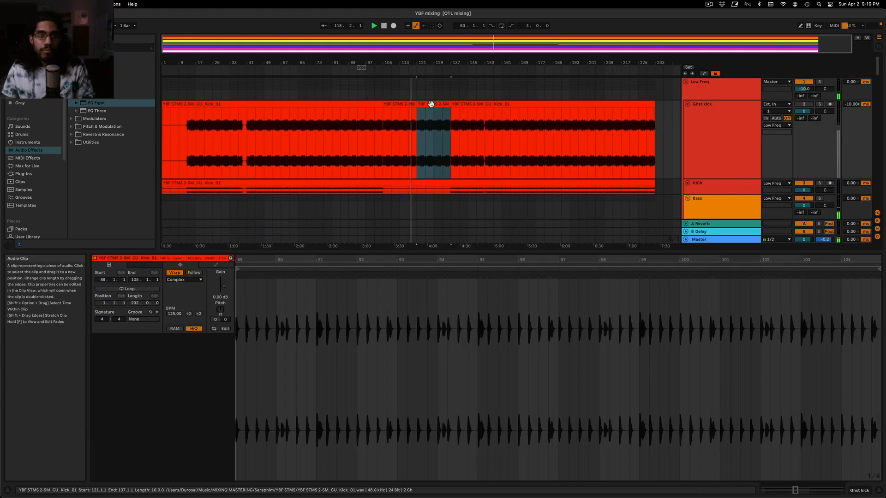
{"action": "left_click", "coordinate": [392, 105]}
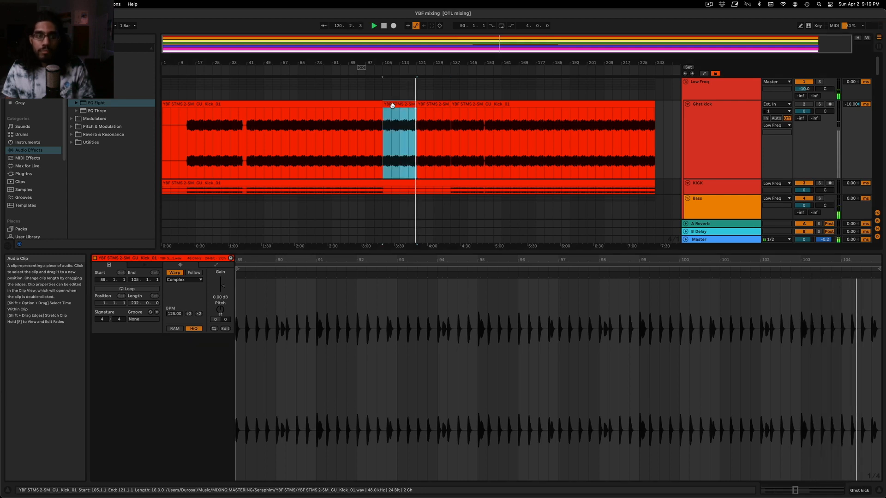
Lower the clip gain of both duplicated Ghst kick clips at bars 105 to 137 to -4.27 dB
{"action": "left_click", "coordinate": [439, 106], "text": "shift"}
{"action": "key", "text": "space"}
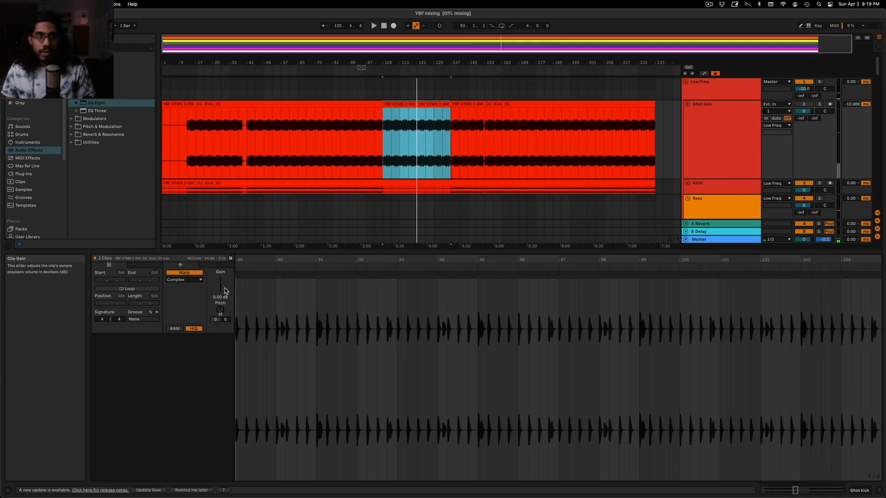
{"action": "left_click", "coordinate": [224, 287]}
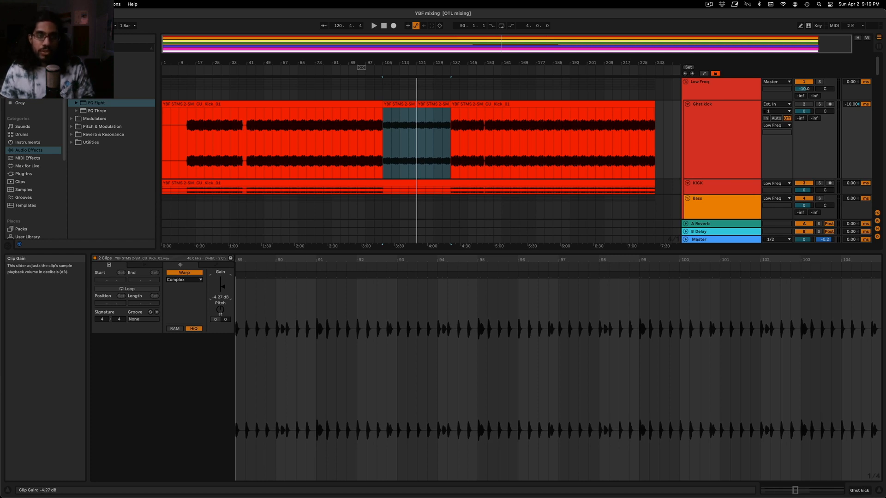
Play the mix from bar 113 and review the MICRO BASS 1 and LEAD device chains against the quieter ghost kick
{"action": "left_click", "coordinate": [399, 94]}
{"action": "key", "text": "space"}
{"action": "scroll", "coordinate": [400, 97], "scroll_direction": "down", "scroll_amount": 5}
{"action": "left_click", "coordinate": [726, 121]}
{"action": "left_click", "coordinate": [726, 96]}
{"action": "double_click", "coordinate": [726, 134]}
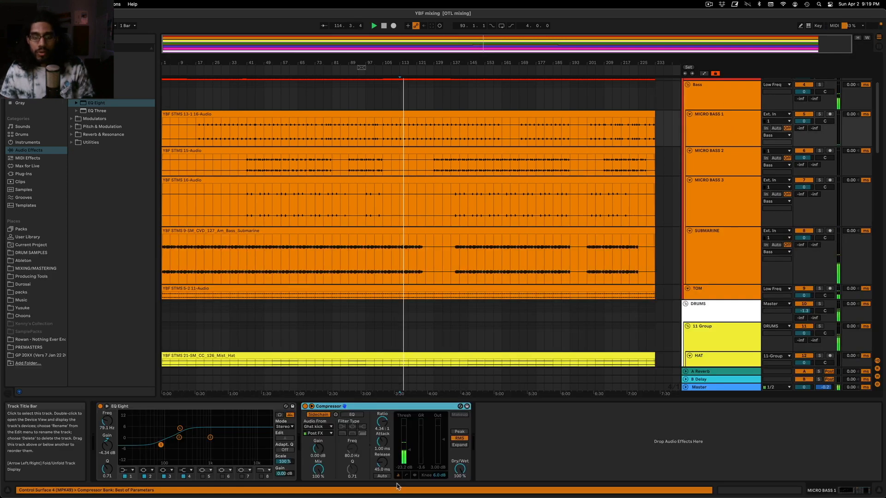
{"action": "scroll", "coordinate": [479, 173], "scroll_direction": "up", "scroll_amount": 4}
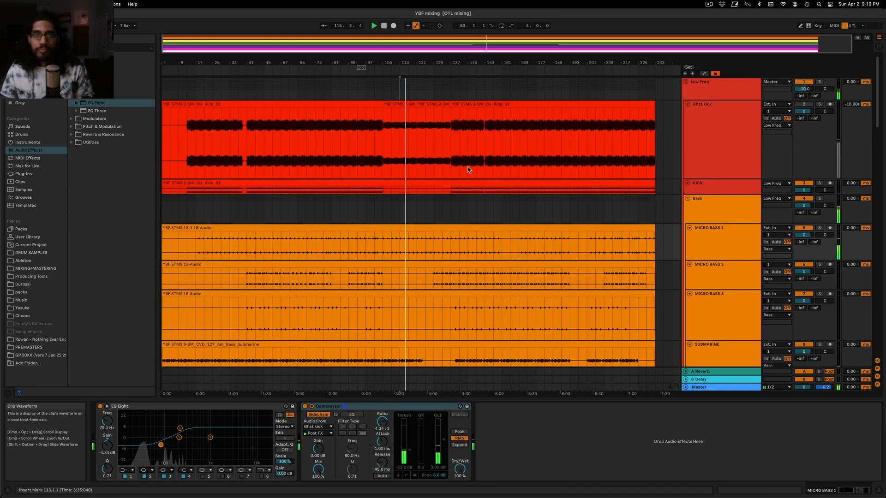
{"action": "left_click", "coordinate": [422, 151]}
{"action": "scroll", "coordinate": [417, 206], "scroll_direction": "down", "scroll_amount": 15}
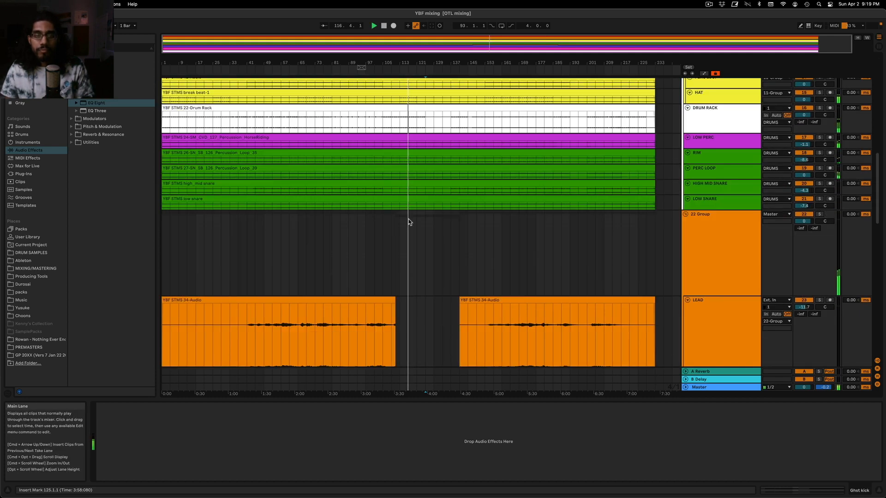
{"action": "scroll", "coordinate": [426, 183], "scroll_direction": "down", "scroll_amount": 8}
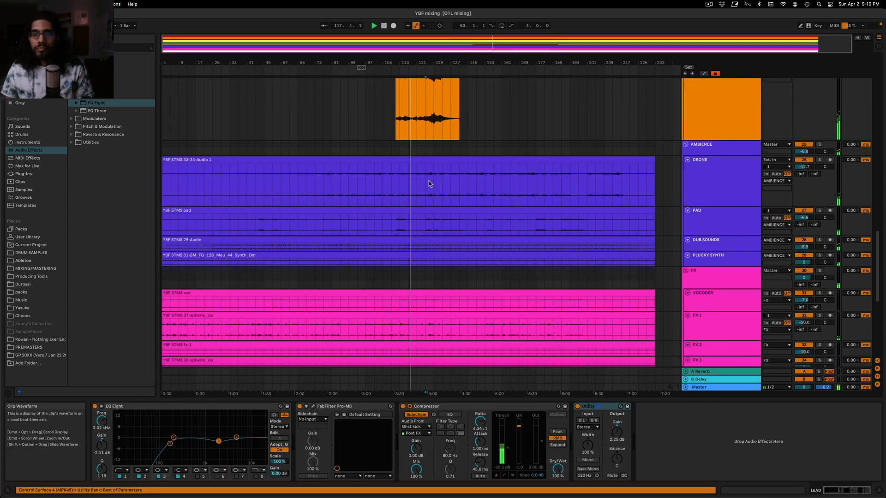
{"action": "scroll", "coordinate": [420, 184], "scroll_direction": "up", "scroll_amount": 4}
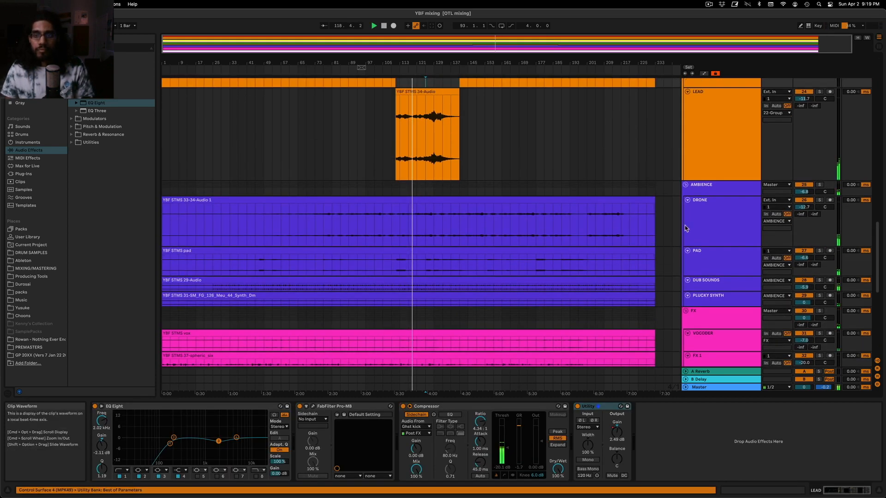
Audition DUB SOUNDS in solo, enlarge its track and move its EQ low cut to 170 Hz
{"action": "left_click", "coordinate": [712, 229]}
{"action": "left_click", "coordinate": [820, 280]}
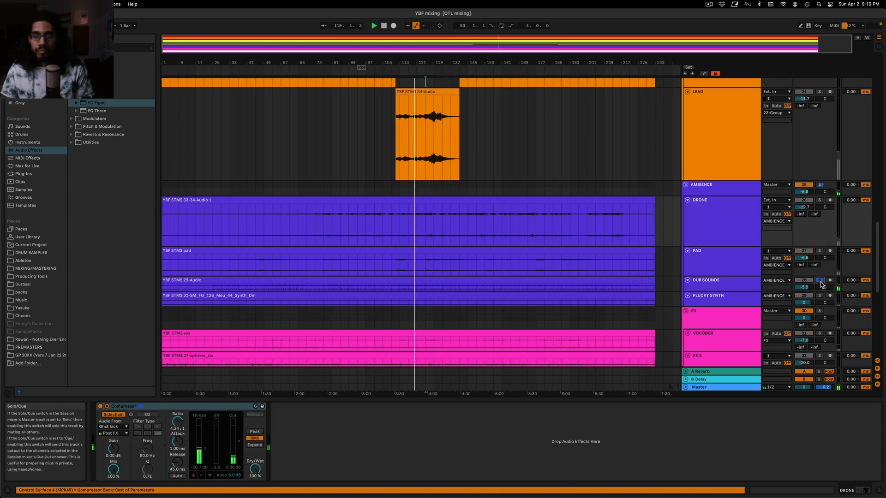
{"action": "left_click", "coordinate": [820, 281]}
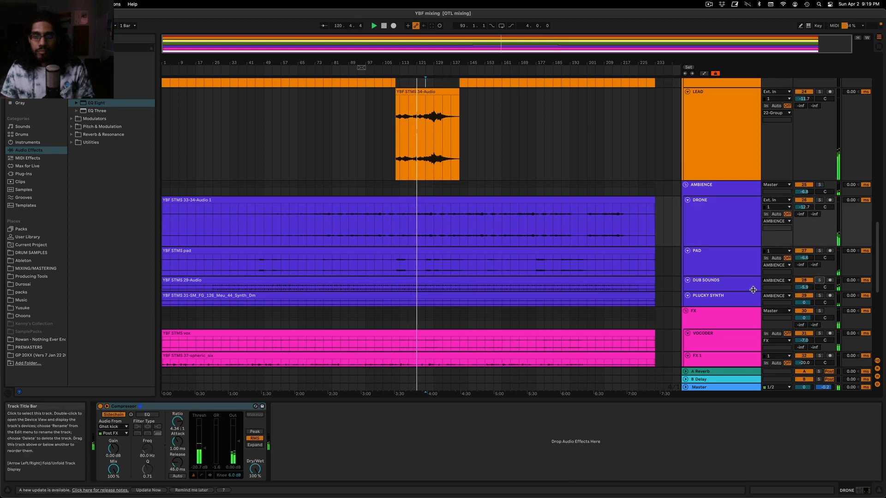
{"action": "left_click_drag", "start_coordinate": [752, 291], "coordinate": [752, 306]}
{"action": "scroll", "coordinate": [600, 231], "scroll_direction": "down", "scroll_amount": 3}
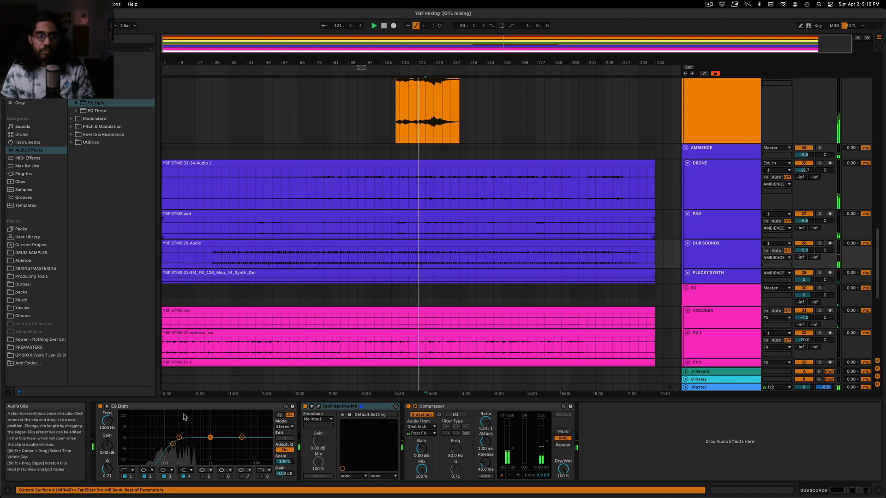
{"action": "left_click_drag", "start_coordinate": [173, 444], "coordinate": [175, 444]}
{"action": "scroll", "coordinate": [461, 247], "scroll_direction": "down", "scroll_amount": 3}
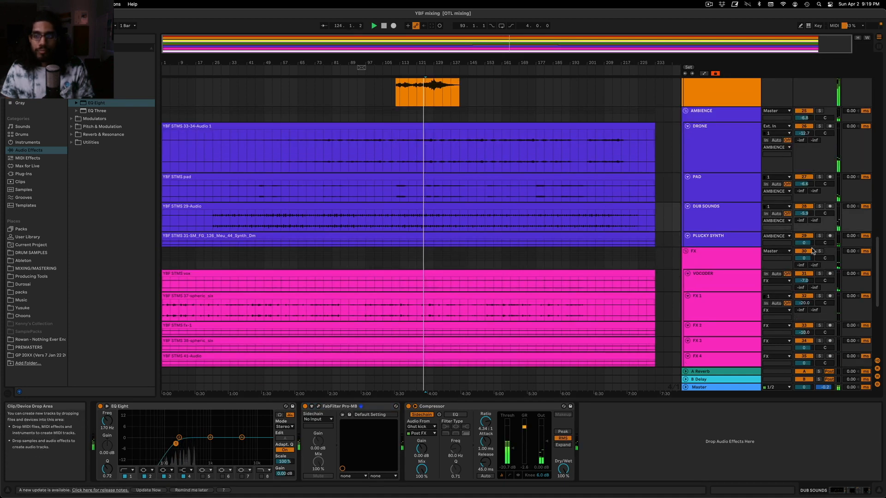
Audition the PLUCKY SYNTH track in solo, and return to the full mix
{"action": "left_click", "coordinate": [819, 236]}
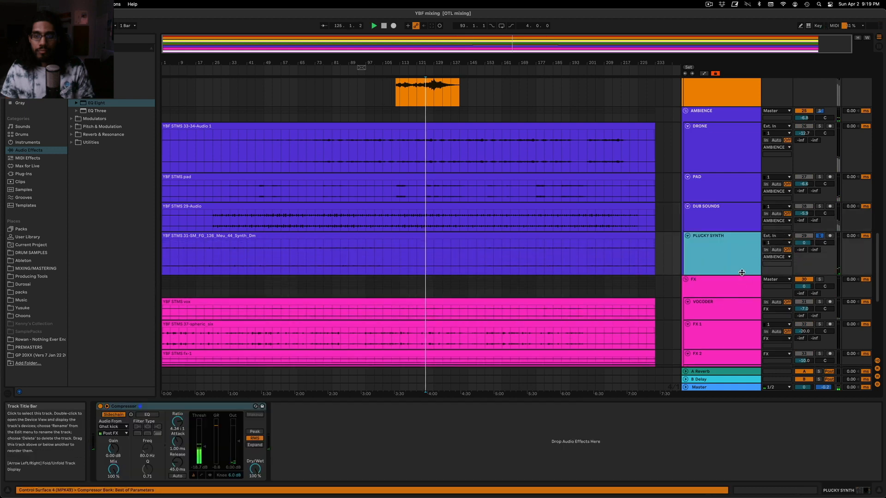
{"action": "left_click", "coordinate": [819, 236]}
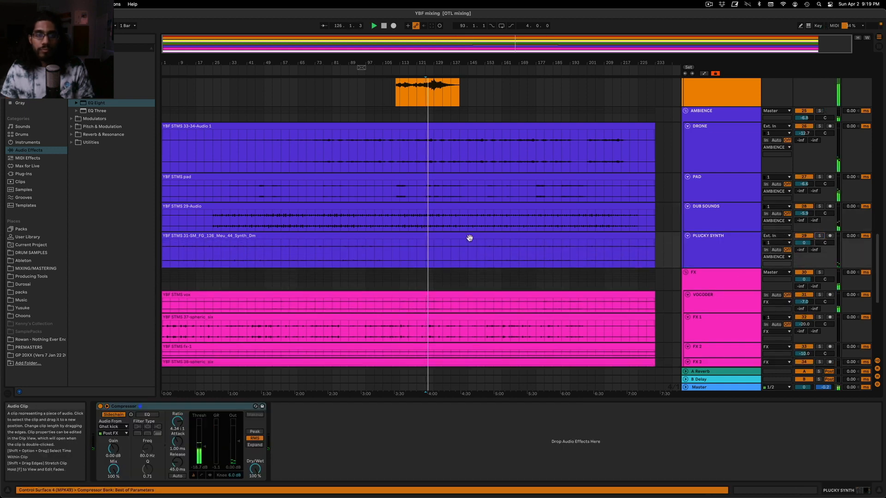
{"action": "scroll", "coordinate": [506, 244], "scroll_direction": "up", "scroll_amount": 5}
{"action": "scroll", "coordinate": [502, 232], "scroll_direction": "down", "scroll_amount": 8}
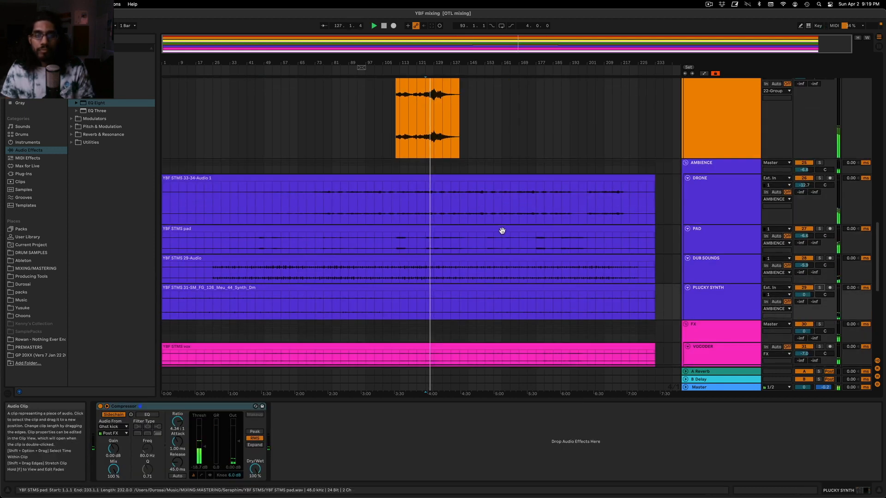
{"action": "scroll", "coordinate": [501, 234], "scroll_direction": "up", "scroll_amount": 4}
Solo the DRONE track, insert EQ Eight ahead of its Compressor and make the first band a low cut
{"action": "left_click", "coordinate": [718, 139]}
{"action": "left_click", "coordinate": [822, 121]}
{"action": "left_click", "coordinate": [820, 120]}
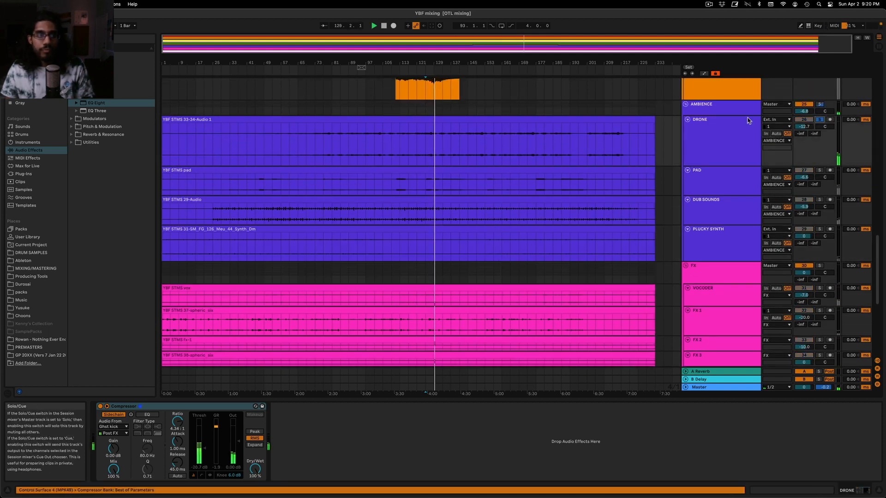
{"action": "left_click_drag", "start_coordinate": [96, 103], "coordinate": [130, 468]}
{"action": "left_click", "coordinate": [130, 470]}
{"action": "left_click", "coordinate": [124, 421]}
{"action": "left_click", "coordinate": [128, 470]}
{"action": "left_click", "coordinate": [122, 428]}
{"action": "key", "text": "space"}
Position the DRONE's low cut, dip another band by 2.85 dB at 230 Hz and take the track out of solo
{"action": "left_click_drag", "start_coordinate": [142, 444], "coordinate": [167, 444]}
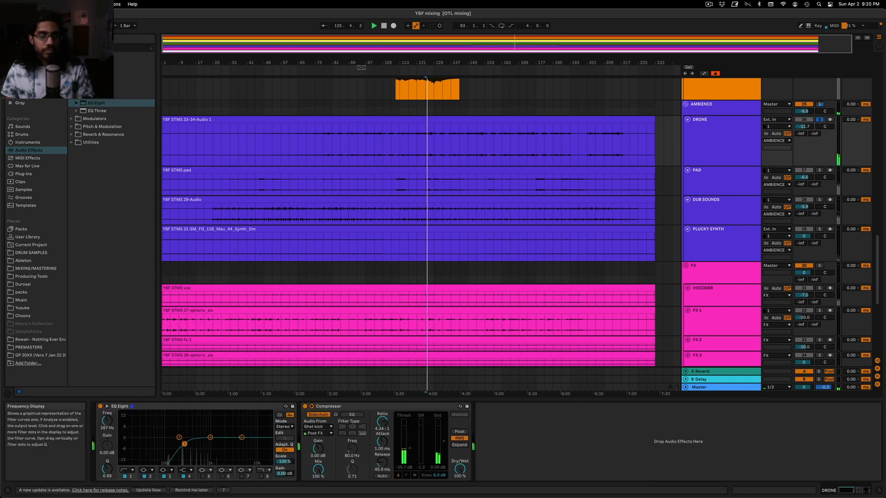
{"action": "left_click_drag", "start_coordinate": [180, 447], "coordinate": [182, 444]}
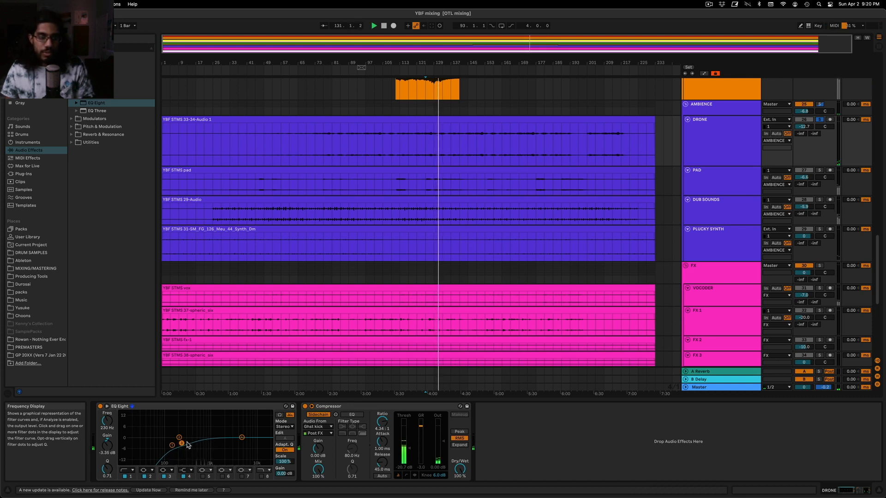
{"action": "left_click_drag", "start_coordinate": [182, 443], "coordinate": [182, 443]}
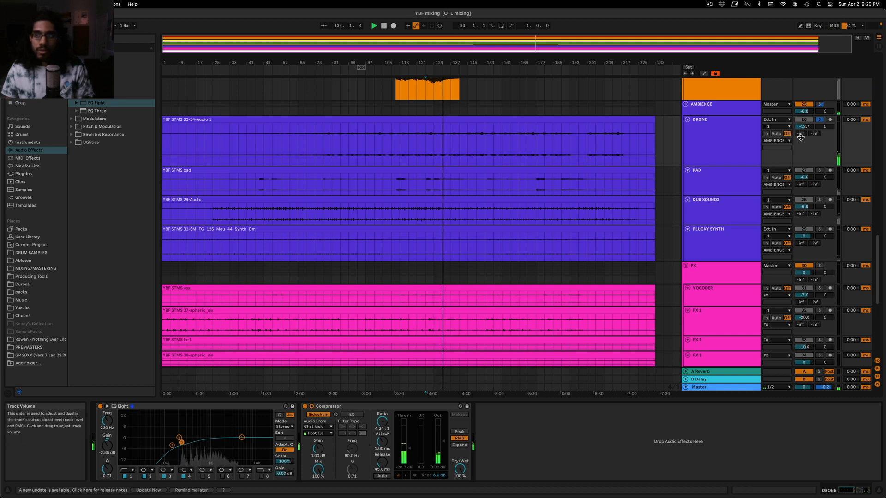
{"action": "left_click", "coordinate": [818, 121]}
Add a Utility device at the end of the DRONE's chain and play the full mix from bar 129
{"action": "scroll", "coordinate": [441, 169], "scroll_direction": "up", "scroll_amount": 3}
{"action": "left_click_drag", "start_coordinate": [440, 63], "coordinate": [440, 104]}
{"action": "left_click", "coordinate": [72, 142]}
{"action": "left_click_drag", "start_coordinate": [85, 176], "coordinate": [513, 435]}
{"action": "key", "text": "space"}
{"action": "left_click", "coordinate": [421, 171]}
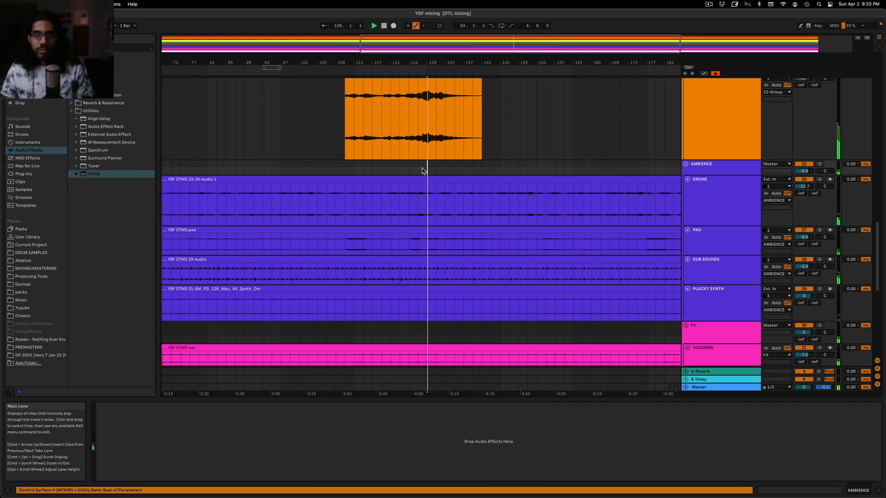
Automate the DRONE's Utility gain down to -2.92 dB around bar 137
{"action": "left_click", "coordinate": [729, 218]}
{"action": "key", "text": "a"}
{"action": "key", "text": "a"}
{"action": "key", "text": "a"}
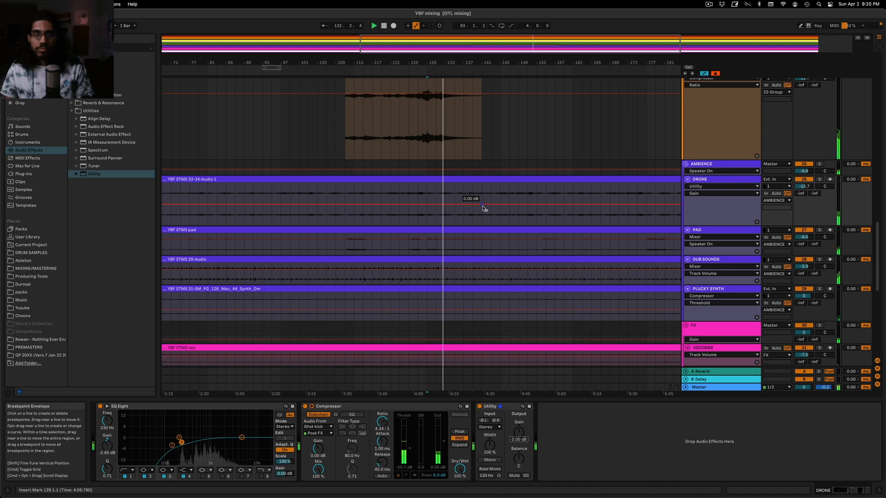
{"action": "left_click_drag", "start_coordinate": [464, 205], "coordinate": [466, 206]}
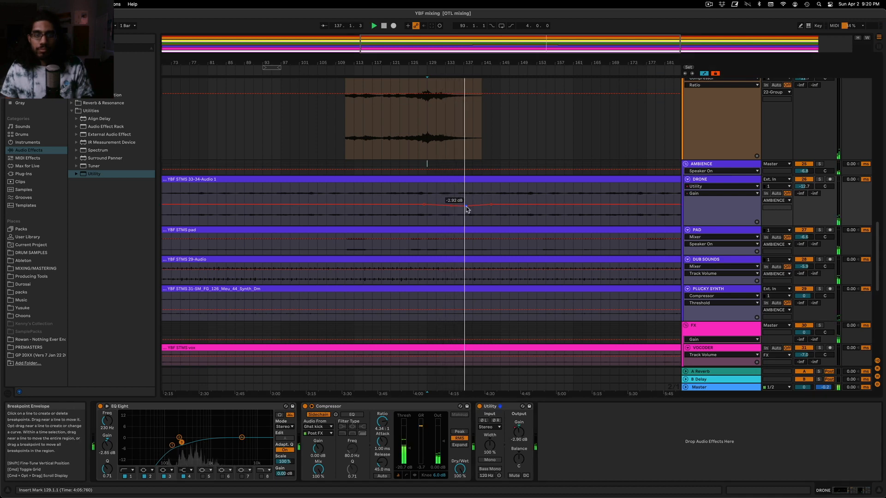
{"action": "key", "text": "a"}
Examine the LEAD, drum and SUBMARINE tracks around bars 136 to 139 to compare where the parts change
{"action": "scroll", "coordinate": [493, 236], "scroll_direction": "up", "scroll_amount": 4}
{"action": "scroll", "coordinate": [493, 236], "scroll_direction": "up", "scroll_amount": 5}
{"action": "scroll", "coordinate": [480, 236], "scroll_direction": "up", "scroll_amount": 5}
{"action": "key", "text": "minus"}
{"action": "scroll", "coordinate": [484, 194], "scroll_direction": "down", "scroll_amount": 18}
{"action": "left_click_drag", "start_coordinate": [543, 41], "coordinate": [543, 88]}
{"action": "left_click", "coordinate": [445, 141]}
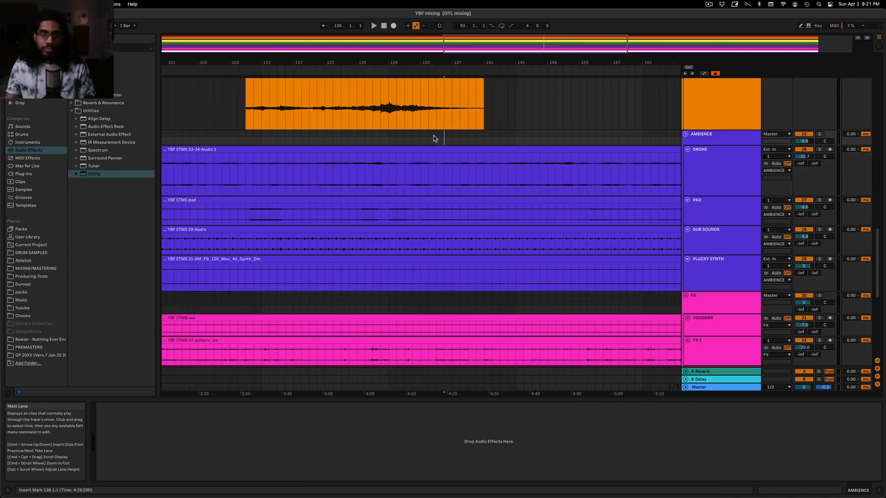
{"action": "scroll", "coordinate": [433, 138], "scroll_direction": "up", "scroll_amount": 5}
{"action": "left_click", "coordinate": [467, 146]}
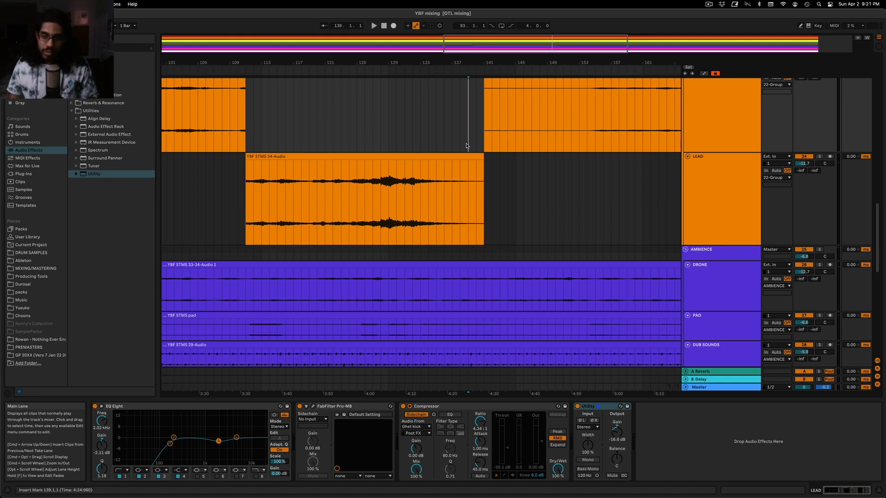
{"action": "left_click", "coordinate": [452, 137]}
{"action": "scroll", "coordinate": [445, 123], "scroll_direction": "up", "scroll_amount": 10}
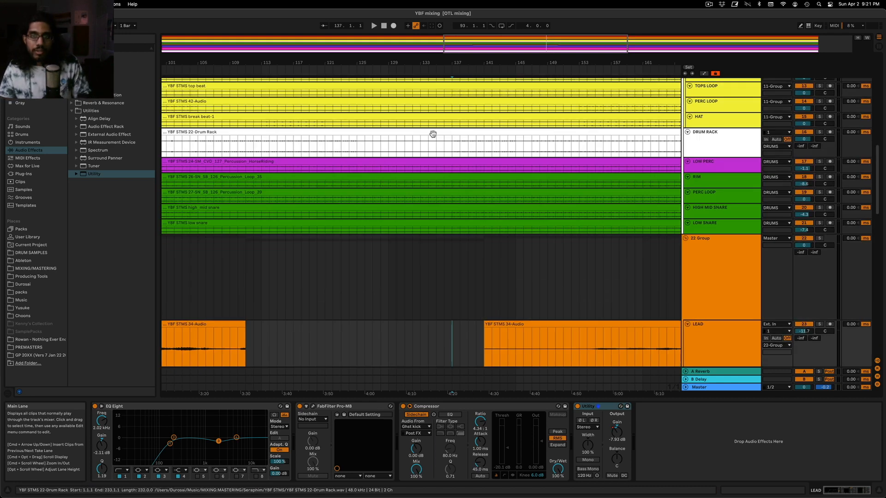
{"action": "key", "text": "w"}
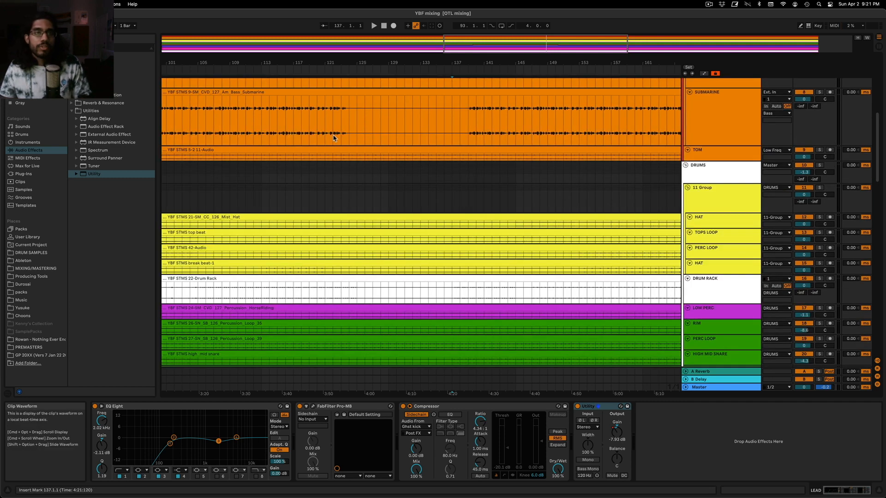
{"action": "scroll", "coordinate": [372, 168], "scroll_direction": "up", "scroll_amount": 10}
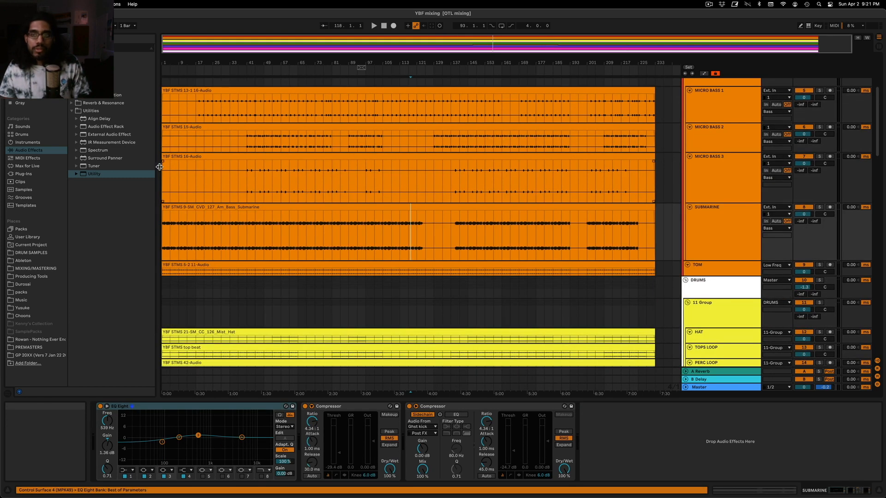
Play the mix from bar 157 and check the device chain of the 11 Group within DRUMS
{"action": "left_click", "coordinate": [494, 90]}
{"action": "key", "text": "space"}
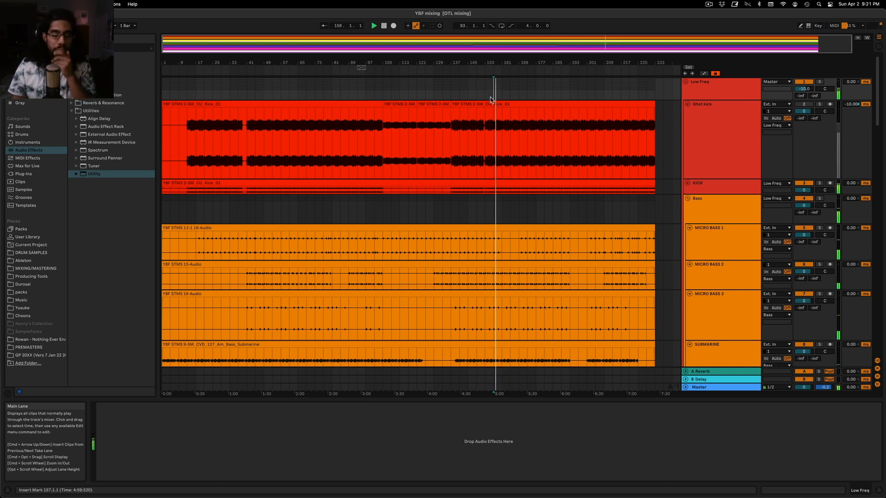
{"action": "scroll", "coordinate": [545, 193], "scroll_direction": "down", "scroll_amount": 15}
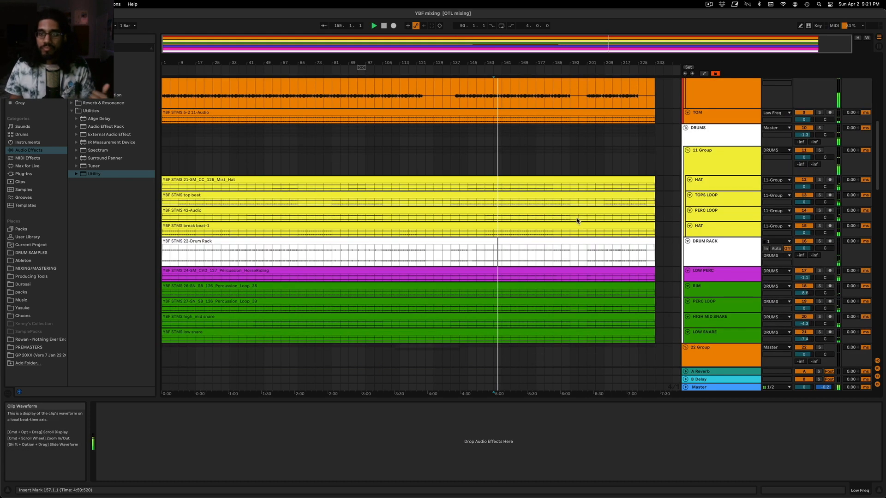
{"action": "left_click", "coordinate": [726, 166]}
{"action": "left_click", "coordinate": [719, 185]}
{"action": "left_click", "coordinate": [718, 196]}
{"action": "left_click", "coordinate": [723, 181]}
{"action": "left_click", "coordinate": [720, 172]}
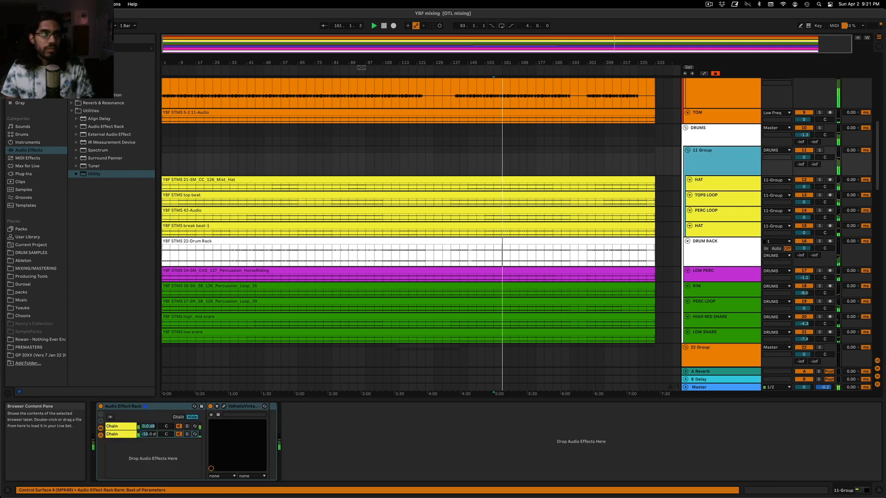
Insert EQ Eight ahead of the 11 Group's Audio Effect Rack and enable its Oversampling
{"action": "left_click", "coordinate": [98, 71]}
{"action": "left_click", "coordinate": [98, 72]}
{"action": "left_click", "coordinate": [98, 79]}
{"action": "left_click_drag", "start_coordinate": [99, 102], "coordinate": [97, 439]}
{"action": "key", "text": "space"}
{"action": "right_click", "coordinate": [136, 407]}
{"action": "left_click", "coordinate": [153, 399]}
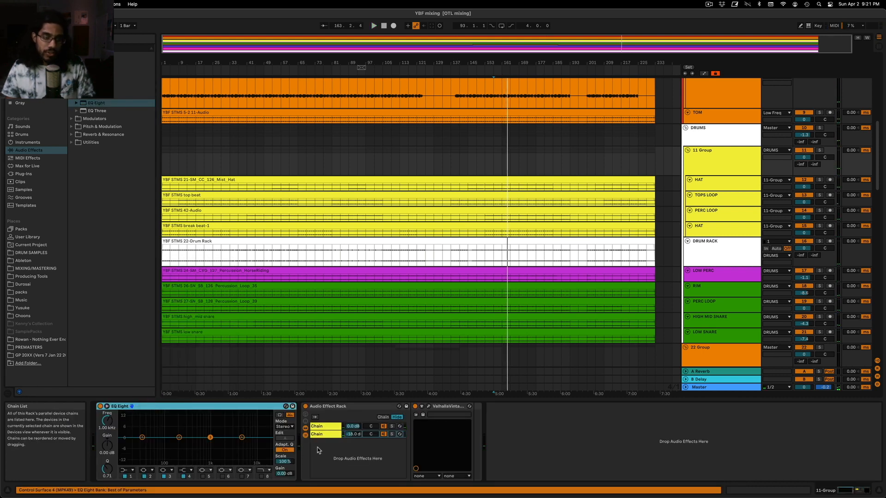
Choose the filter type and a Q of 0.46 for the 11 Group EQ's 5 kHz band, and verify the Oversampling option
{"action": "left_click", "coordinate": [242, 437]}
{"action": "left_click", "coordinate": [191, 470]}
{"action": "left_click", "coordinate": [183, 451]}
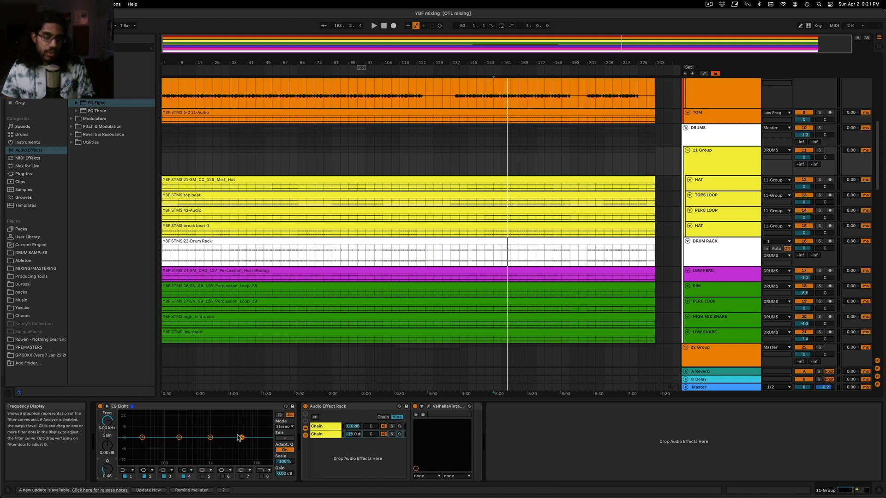
{"action": "right_click", "coordinate": [219, 407]}
{"action": "left_click", "coordinate": [206, 408]}
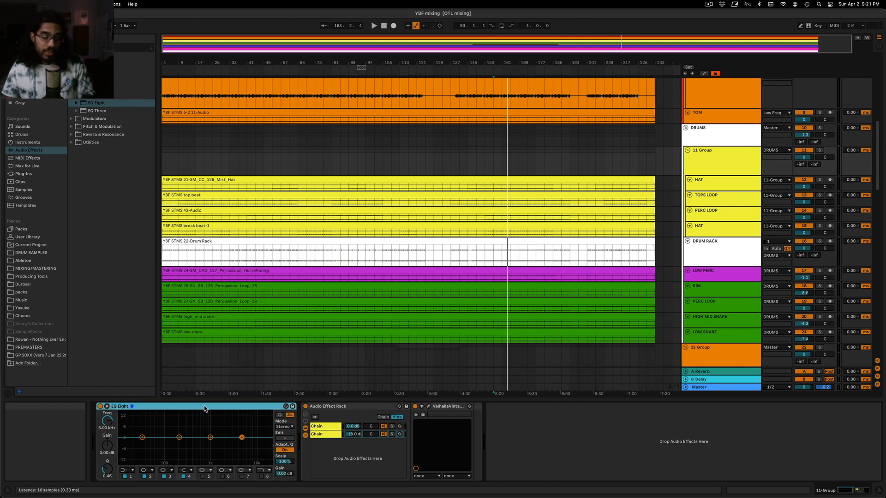
{"action": "right_click", "coordinate": [204, 408]}
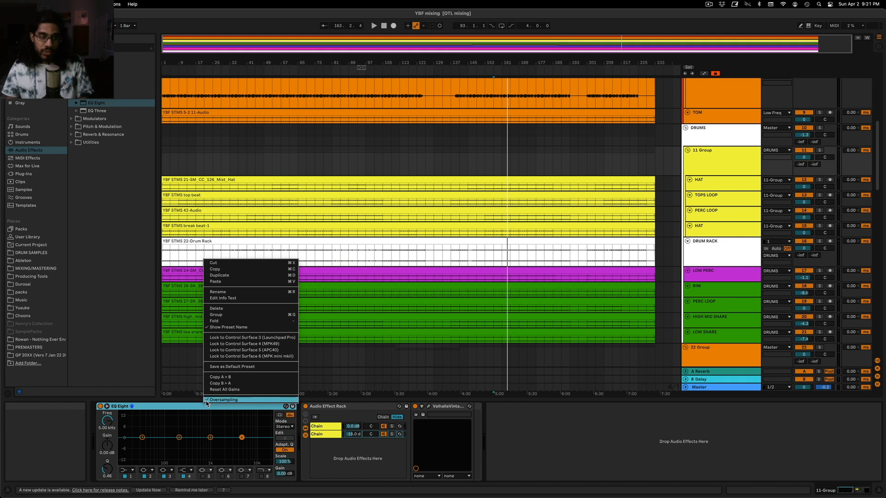
{"action": "left_click", "coordinate": [167, 409]}
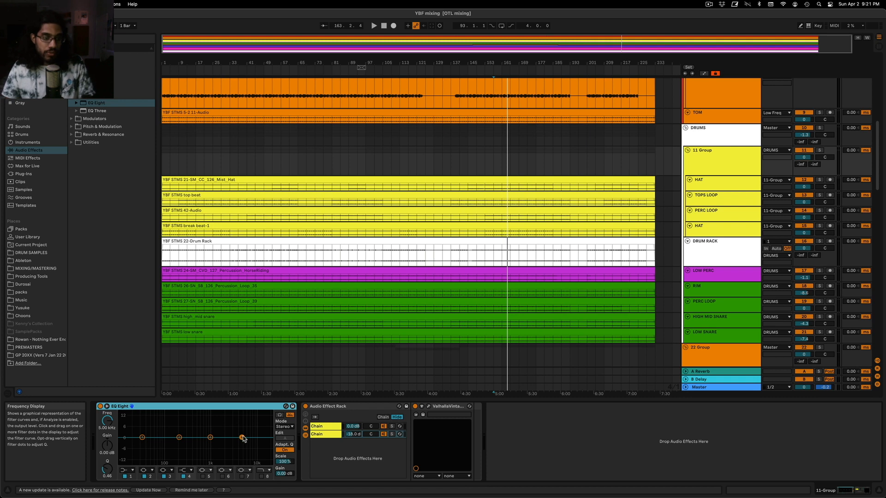
Play the mix and move the 11 Group EQ's high band to -2.11 dB at 6.61 kHz
{"action": "key", "text": "space"}
{"action": "left_click_drag", "start_coordinate": [243, 438], "coordinate": [248, 441]}
{"action": "left_click", "coordinate": [714, 169]}
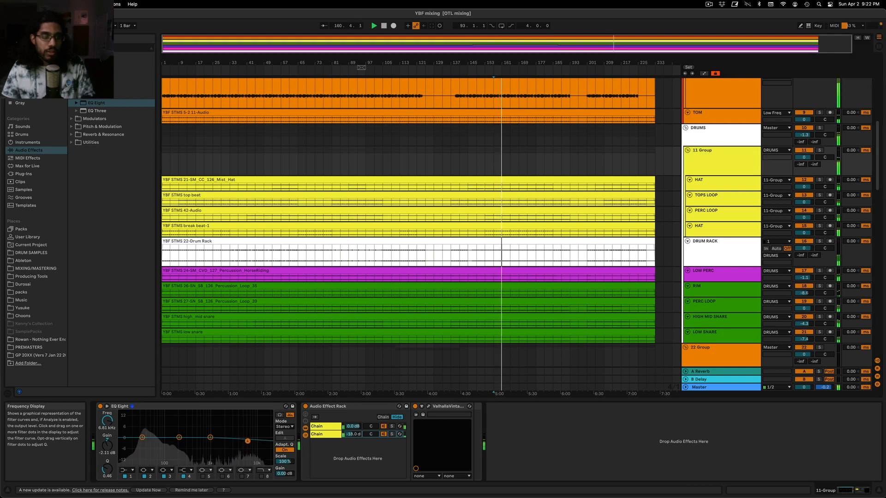
Bypass and re-enable the 11 Group's EQ Eight during playback to compare its effect
{"action": "left_click", "coordinate": [99, 406]}
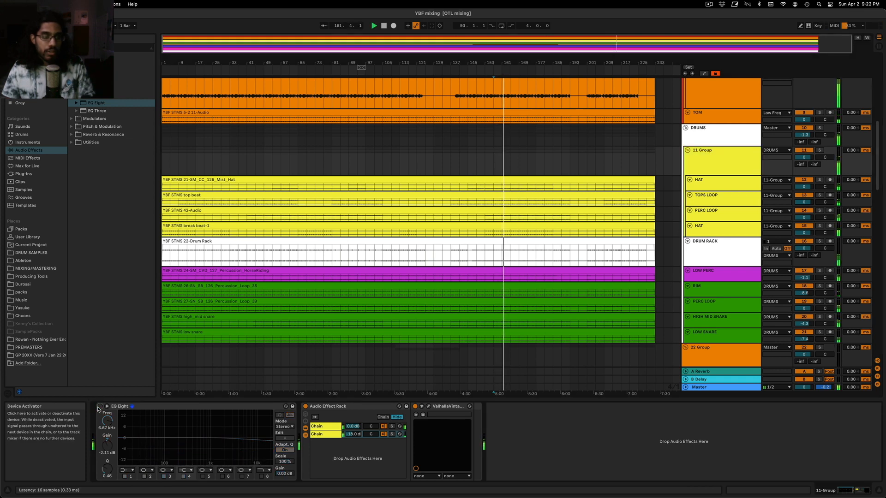
{"action": "left_click", "coordinate": [100, 406]}
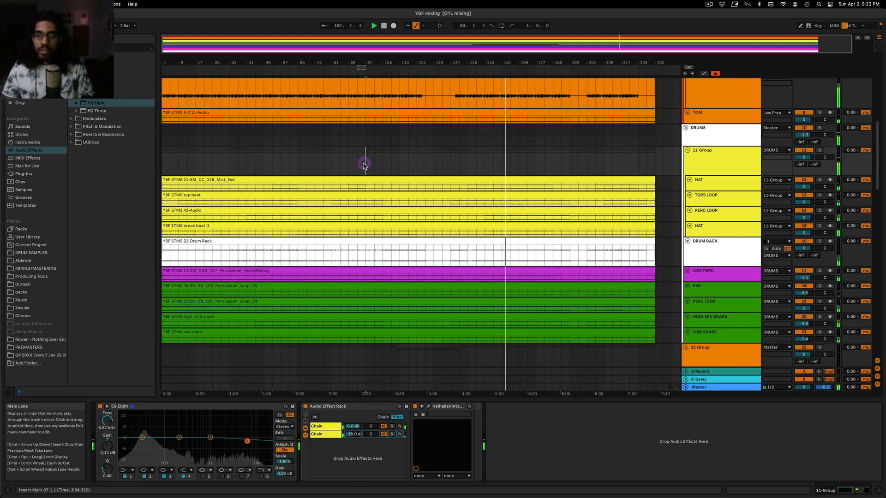
Check the Master's limiting in FabFilter Pro-L and its spectrum in Voxengo SPAN during playback, and close both plug-in windows
{"action": "left_click", "coordinate": [348, 387]}
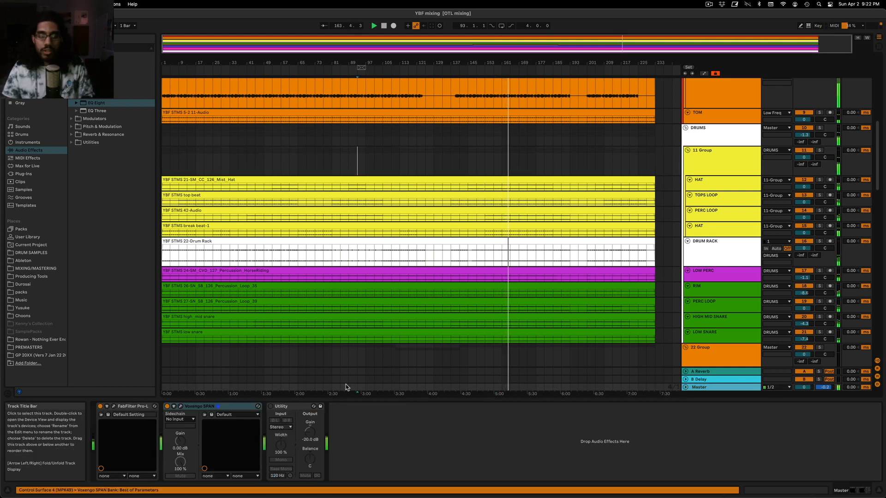
{"action": "left_click", "coordinate": [115, 406]}
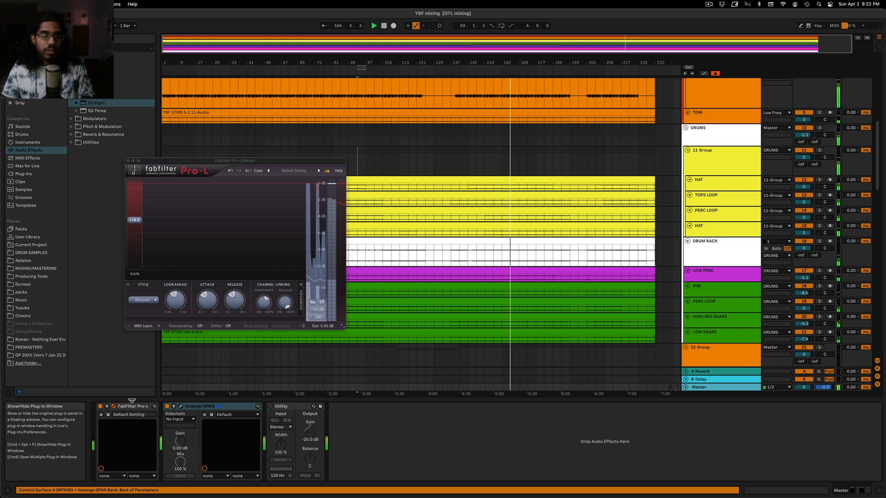
{"action": "left_click", "coordinate": [180, 406]}
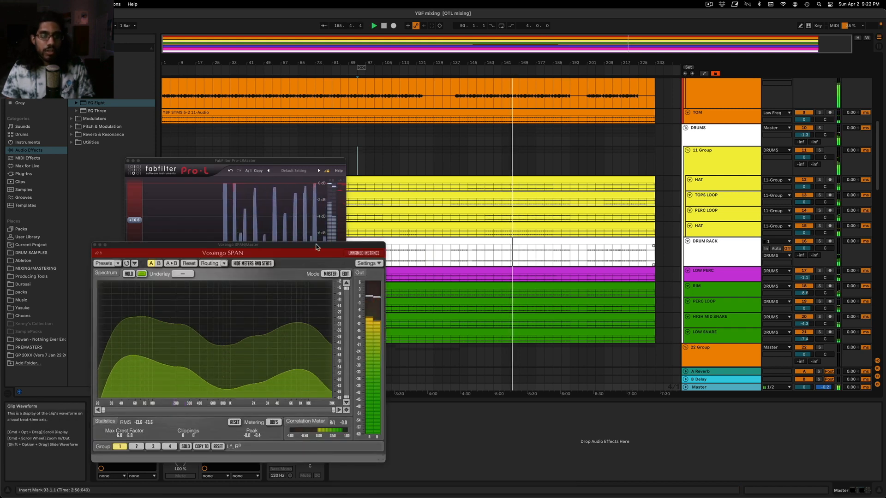
{"action": "left_click_drag", "start_coordinate": [317, 248], "coordinate": [393, 186]}
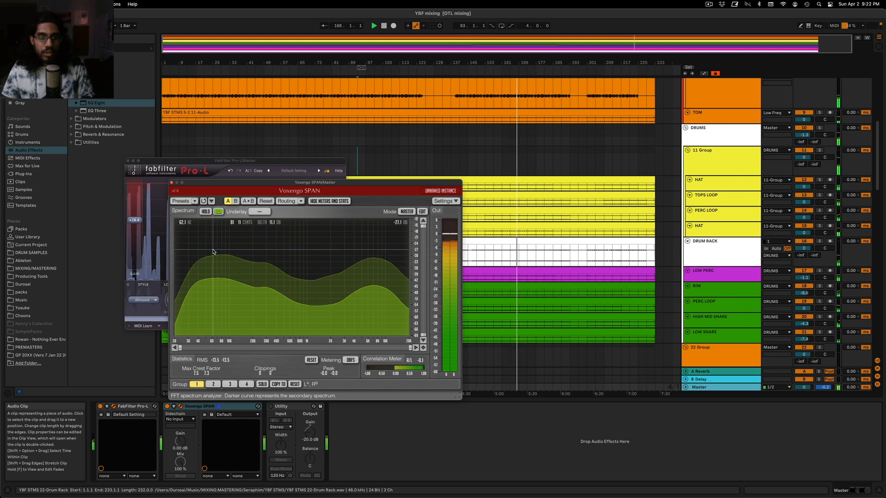
{"action": "left_click", "coordinate": [172, 183]}
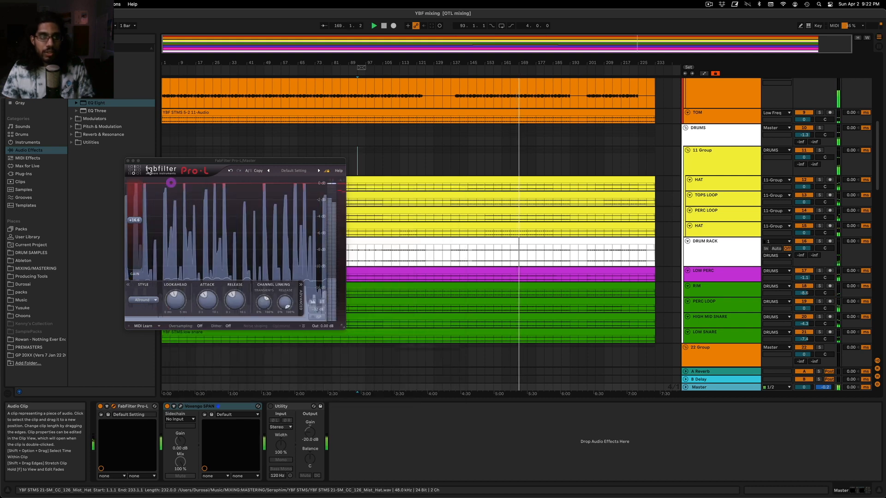
{"action": "left_click", "coordinate": [127, 161]}
Expand the KICK track's lane and reduce the Ghst kick track's height to match it
{"action": "scroll", "coordinate": [531, 214], "scroll_direction": "up", "scroll_amount": 10}
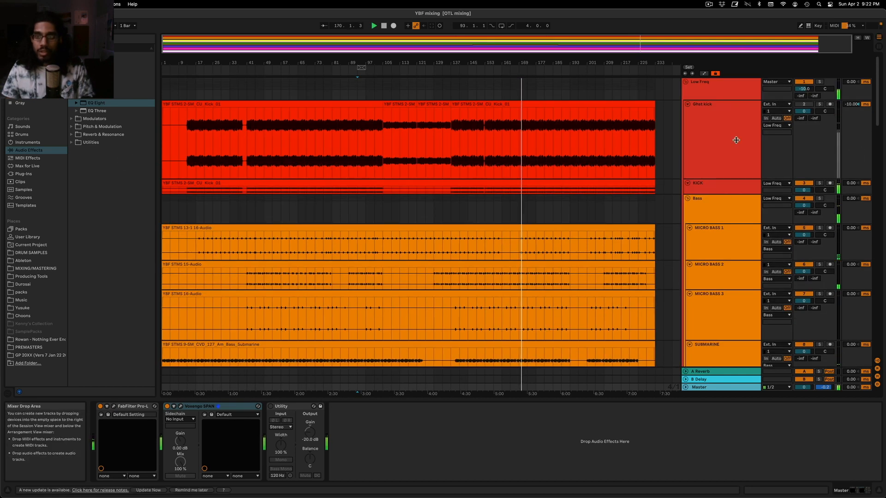
{"action": "left_click", "coordinate": [723, 189]}
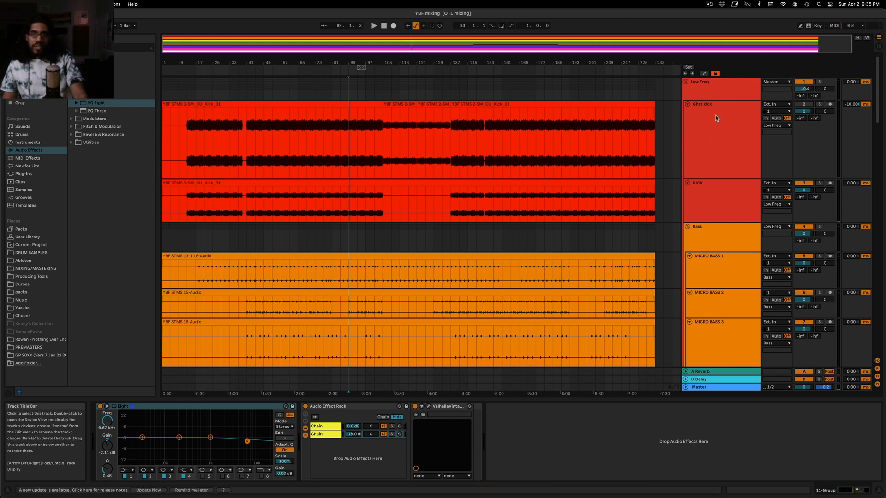
{"action": "left_click", "coordinate": [733, 94]}
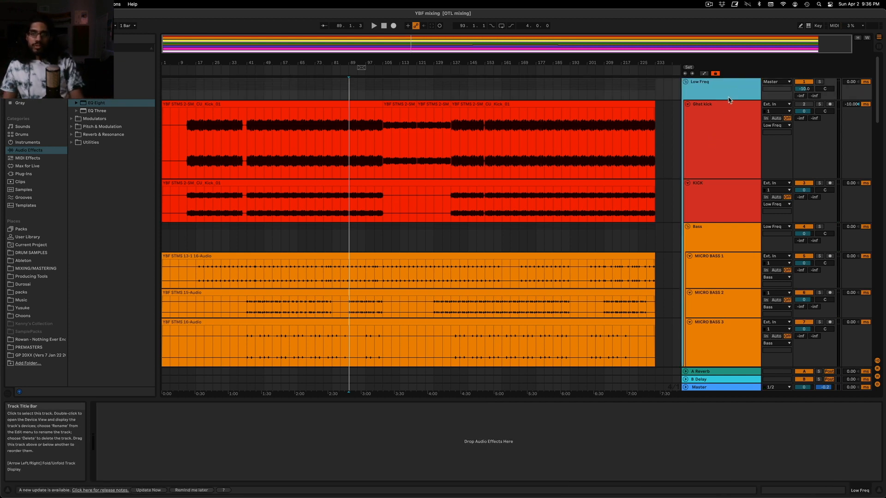
{"action": "left_click", "coordinate": [720, 188]}
{"action": "left_click_drag", "start_coordinate": [728, 176], "coordinate": [735, 140]}
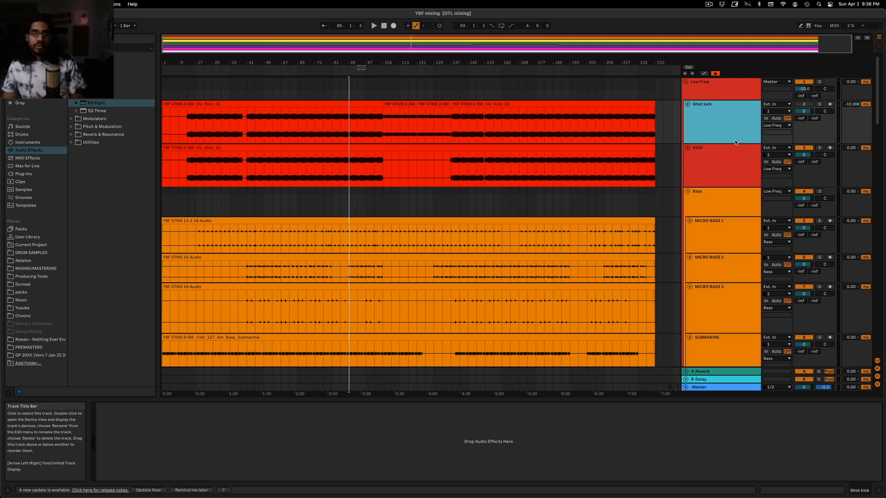
Look over the low-frequency and drum tracks and play the mix from bar 61
{"action": "scroll", "coordinate": [715, 231], "scroll_direction": "down", "scroll_amount": 8}
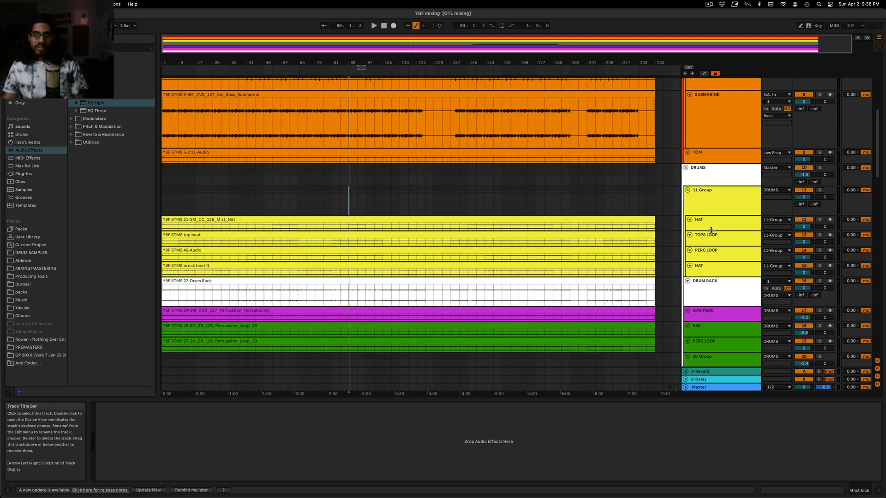
{"action": "scroll", "coordinate": [700, 189], "scroll_direction": "up", "scroll_amount": 8}
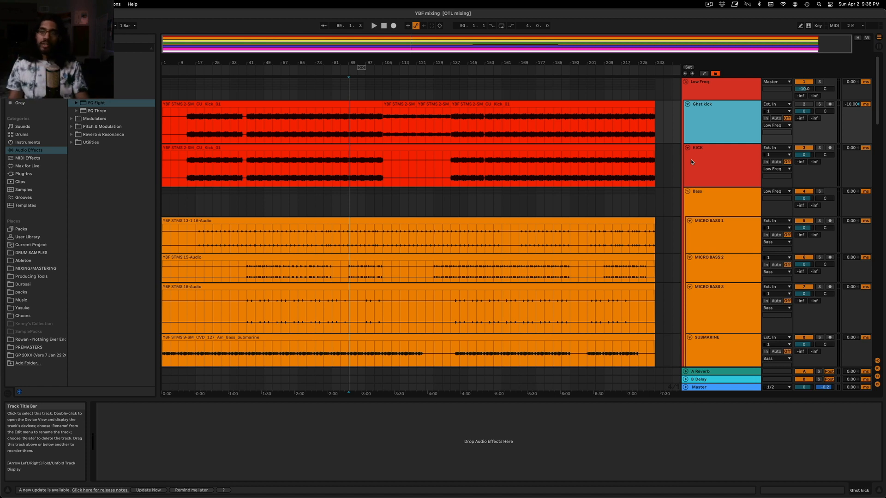
{"action": "left_click", "coordinate": [728, 121]}
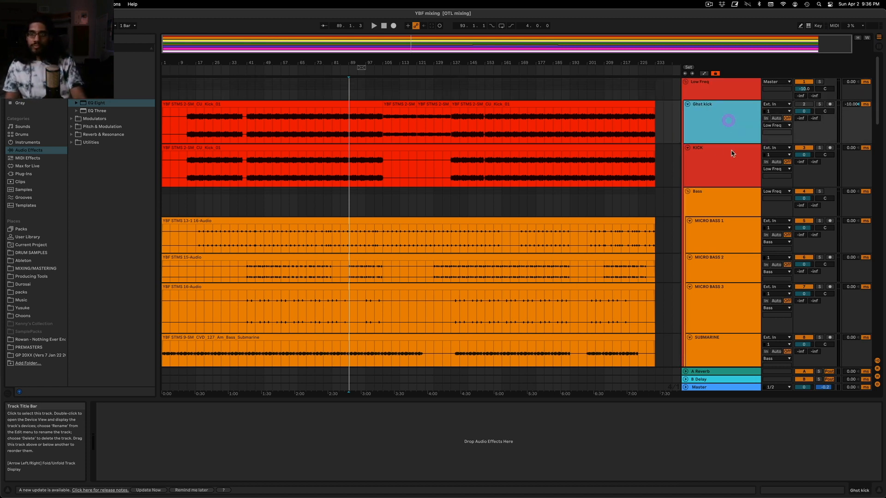
{"action": "left_click", "coordinate": [731, 163]}
{"action": "left_click", "coordinate": [277, 102]}
{"action": "left_click", "coordinate": [287, 96]}
{"action": "key", "text": "space"}
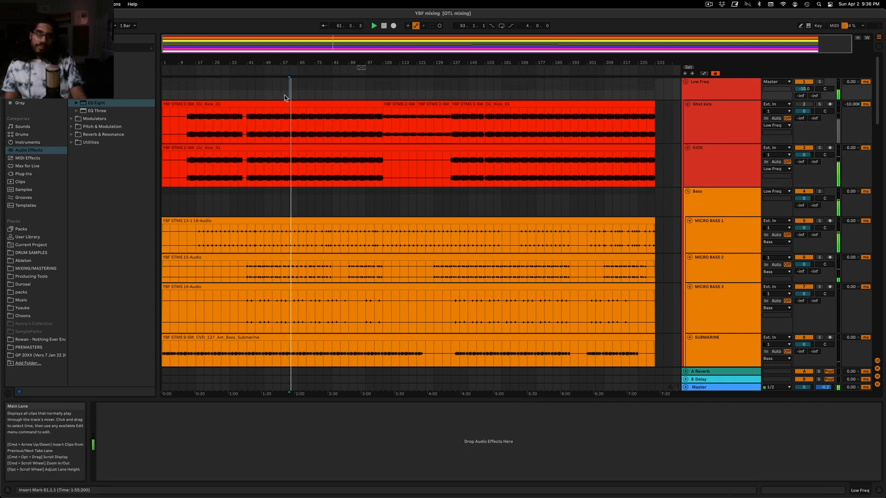
{"action": "left_click", "coordinate": [315, 95]}
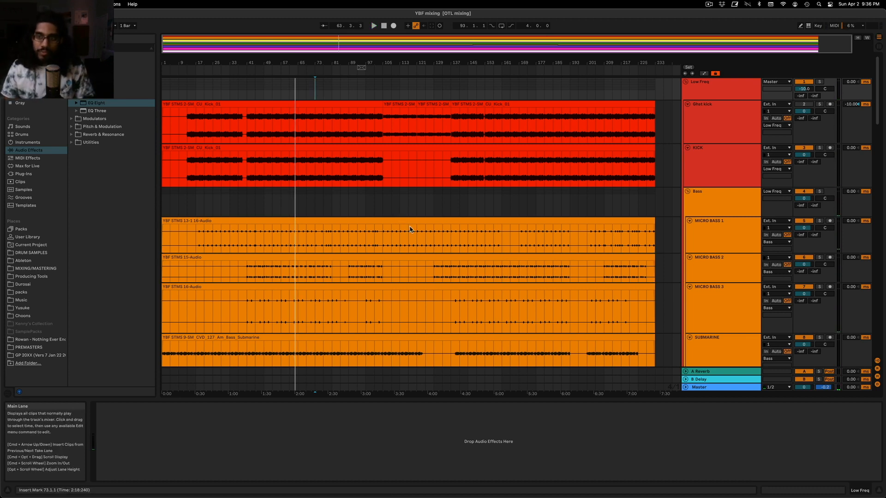
Review the bass tracks, place the insert marker at bar 81 and show the KICK track's devices
{"action": "scroll", "coordinate": [404, 228], "scroll_direction": "down", "scroll_amount": 5}
{"action": "scroll", "coordinate": [410, 232], "scroll_direction": "up", "scroll_amount": 2}
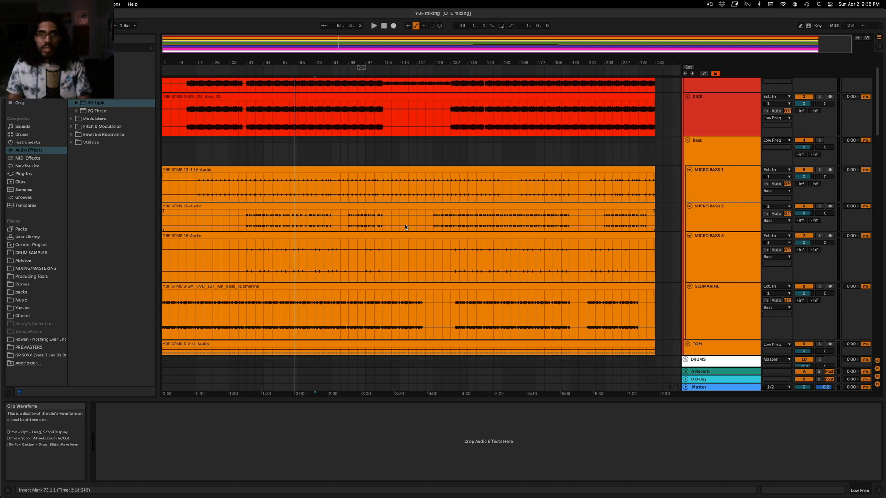
{"action": "scroll", "coordinate": [405, 224], "scroll_direction": "up", "scroll_amount": 3}
{"action": "left_click", "coordinate": [331, 91]}
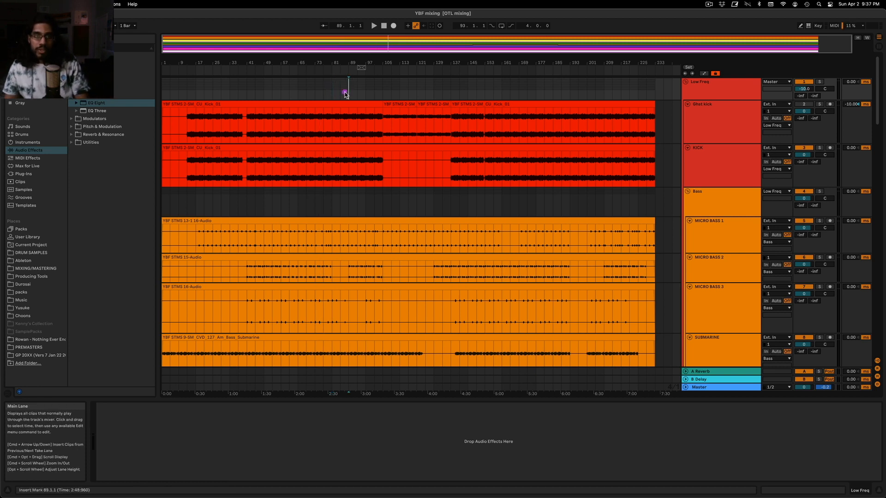
{"action": "left_click", "coordinate": [718, 167]}
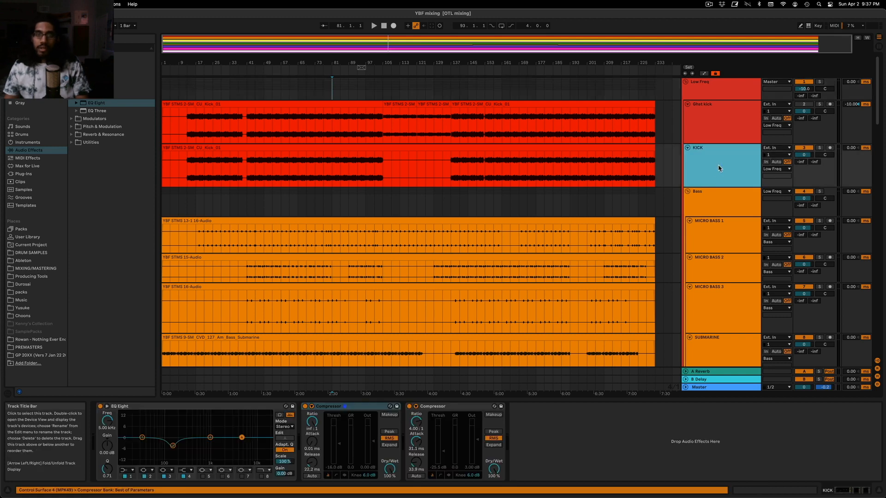
Solo the break beat HAT track in the 11 Group, insert EQ Eight on it and play from bar 69
{"action": "scroll", "coordinate": [676, 259], "scroll_direction": "down", "scroll_amount": 10}
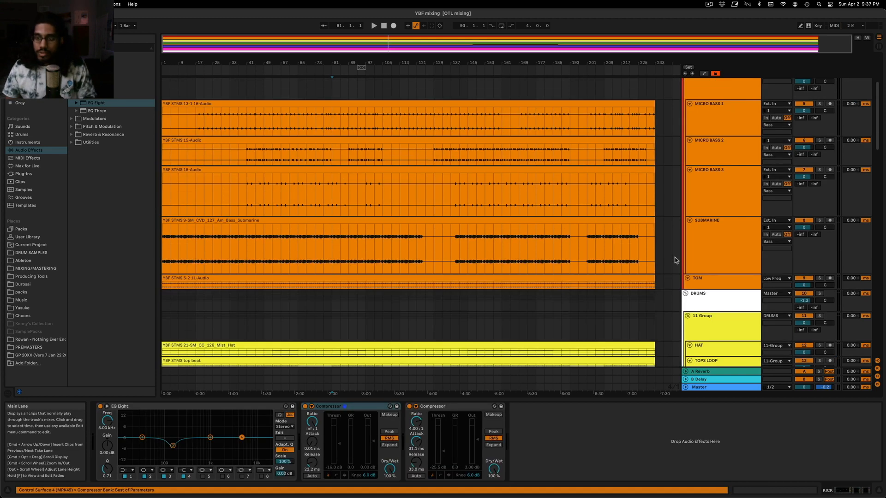
{"action": "left_click", "coordinate": [696, 204]}
{"action": "left_click", "coordinate": [304, 207]}
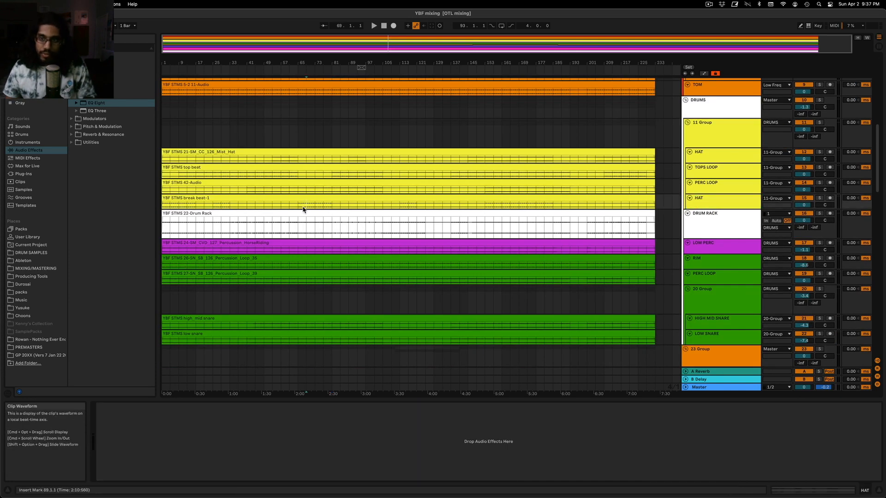
{"action": "left_click", "coordinate": [819, 198]}
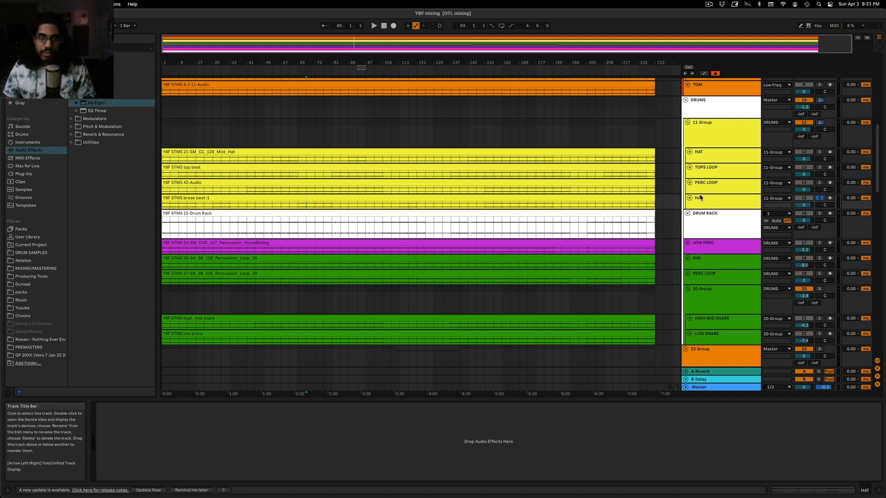
{"action": "left_click", "coordinate": [307, 133]}
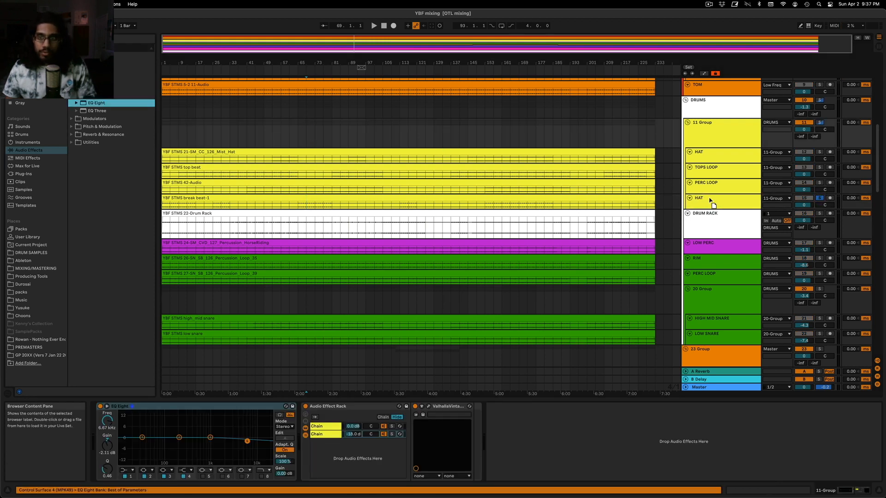
{"action": "left_click", "coordinate": [323, 134]}
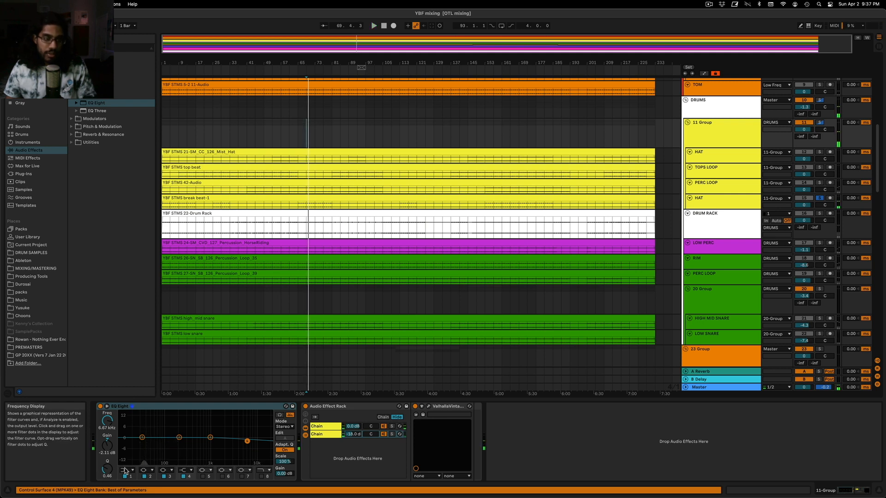
{"action": "left_click_drag", "start_coordinate": [142, 437], "coordinate": [155, 461]}
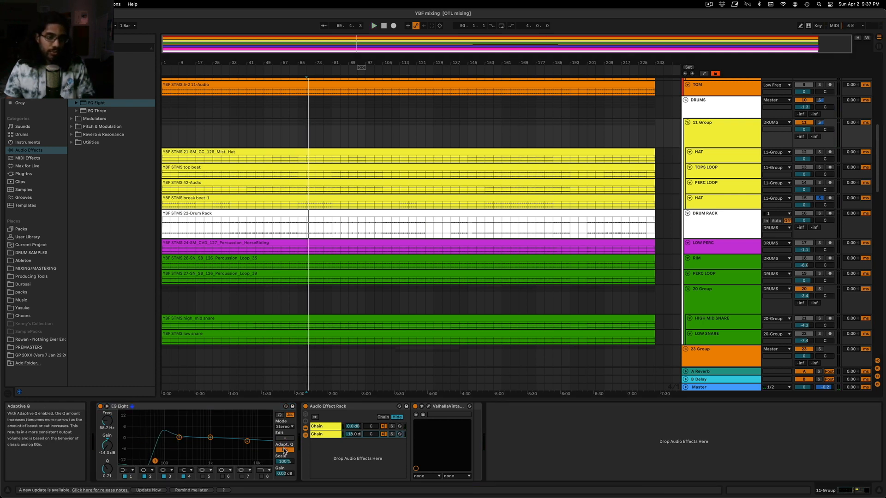
{"action": "left_click", "coordinate": [730, 199]}
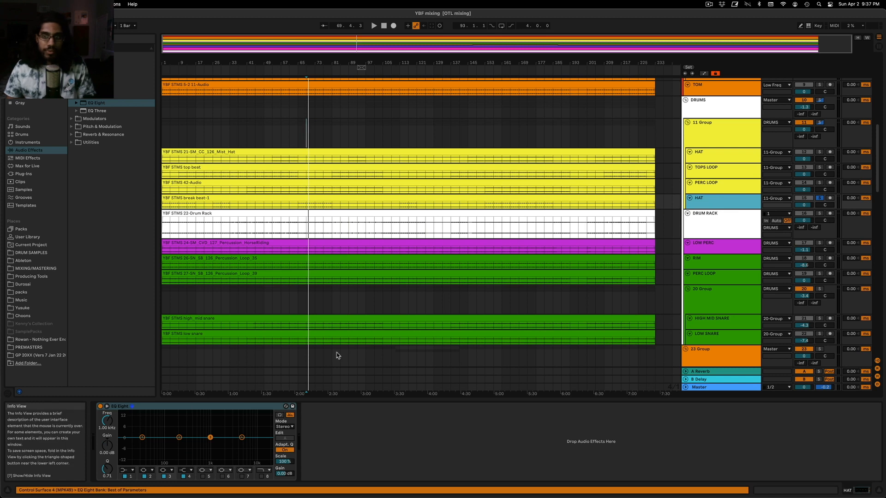
{"action": "left_click", "coordinate": [714, 144]}
{"action": "left_click", "coordinate": [189, 408]}
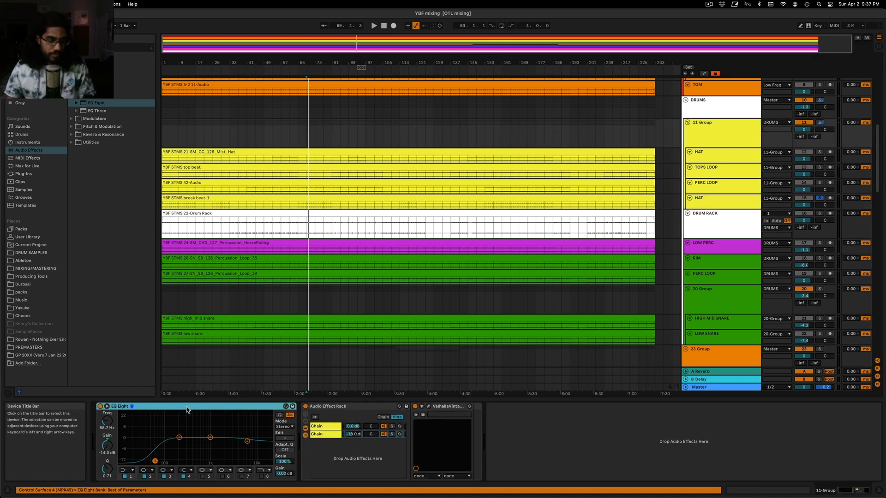
Apply a low cut at 182 Hz in the break beat HAT's EQ Eight and turn off Adaptive Q
{"action": "left_click", "coordinate": [729, 197]}
{"action": "left_click_drag", "start_coordinate": [142, 437], "coordinate": [152, 456]}
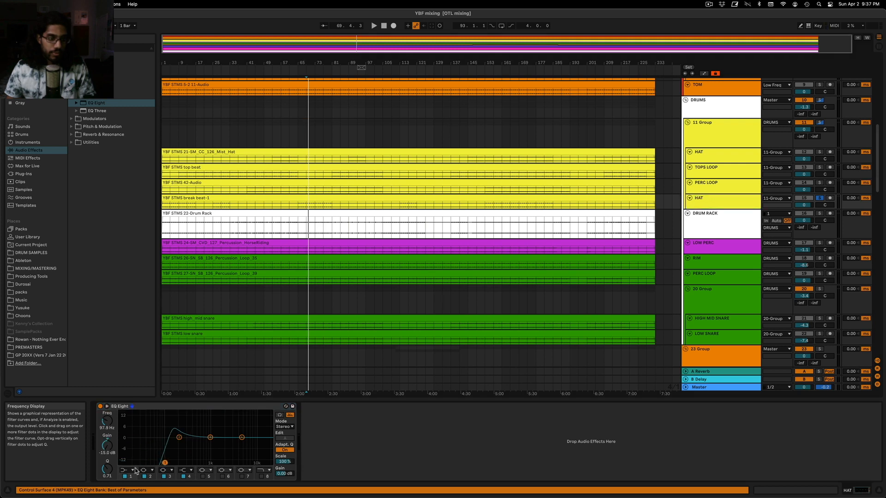
{"action": "left_click", "coordinate": [285, 450]}
{"action": "left_click_drag", "start_coordinate": [165, 464], "coordinate": [174, 463]}
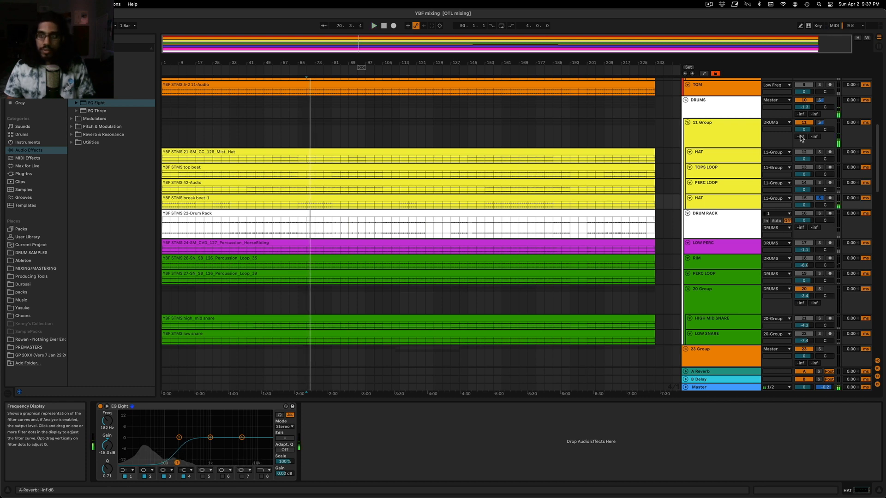
Unsolo the break beat HAT, set its volume to -0.8 dB and listen to it in the full mix
{"action": "left_click", "coordinate": [819, 198]}
{"action": "key", "text": "space"}
{"action": "key", "text": "space"}
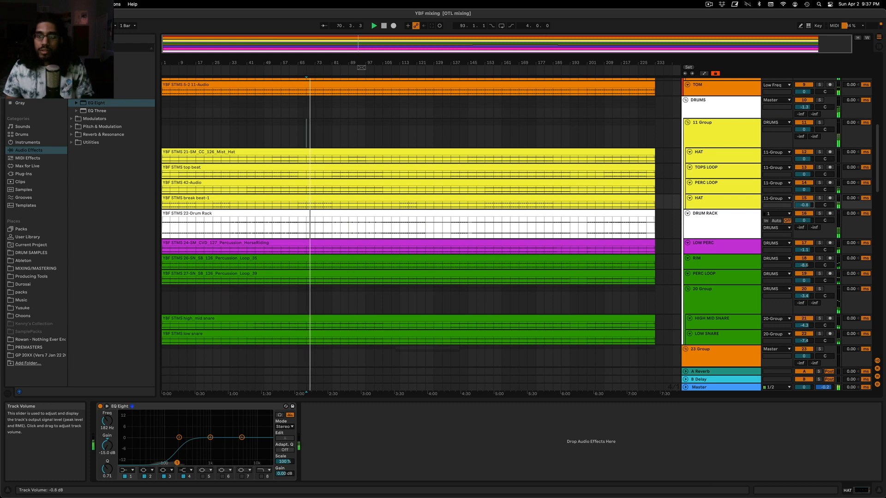
{"action": "scroll", "coordinate": [707, 212], "scroll_direction": "up", "scroll_amount": 6}
{"action": "key", "text": "space"}
Return to the low-frequency tracks and inspect the KICK track's EQ and compressors
{"action": "scroll", "coordinate": [714, 168], "scroll_direction": "up", "scroll_amount": 1}
{"action": "left_click", "coordinate": [716, 163]}
{"action": "scroll", "coordinate": [716, 169], "scroll_direction": "up", "scroll_amount": 5}
{"action": "left_click", "coordinate": [716, 132]}
{"action": "scroll", "coordinate": [716, 152], "scroll_direction": "up", "scroll_amount": 2}
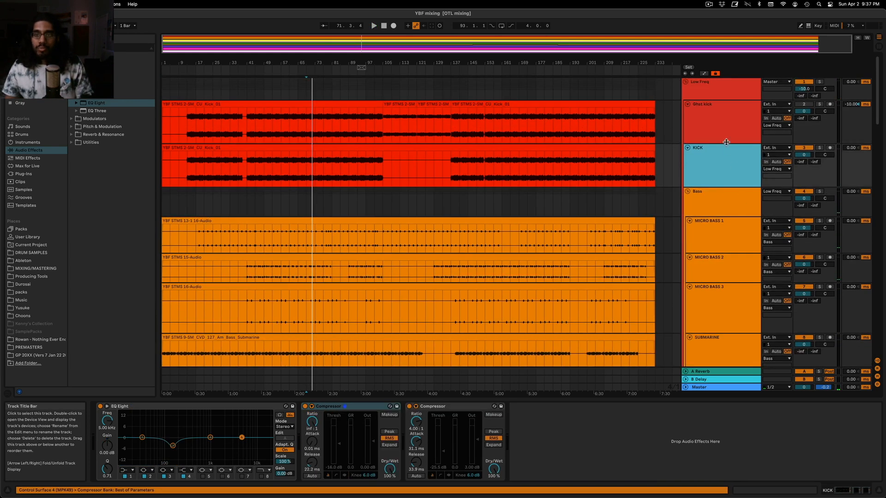
Open Voxengo SPAN on the Master and play the mix to watch its spectrum
{"action": "left_click", "coordinate": [706, 388]}
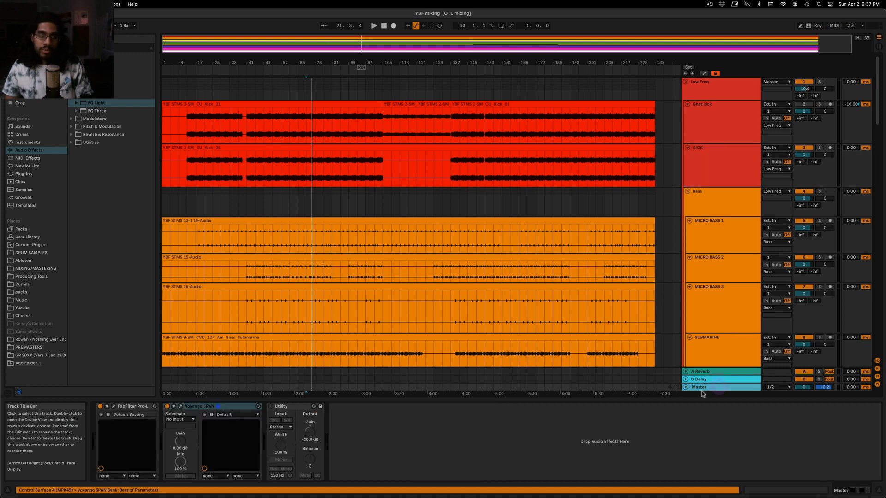
{"action": "left_click", "coordinate": [180, 407]}
{"action": "key", "text": "space"}
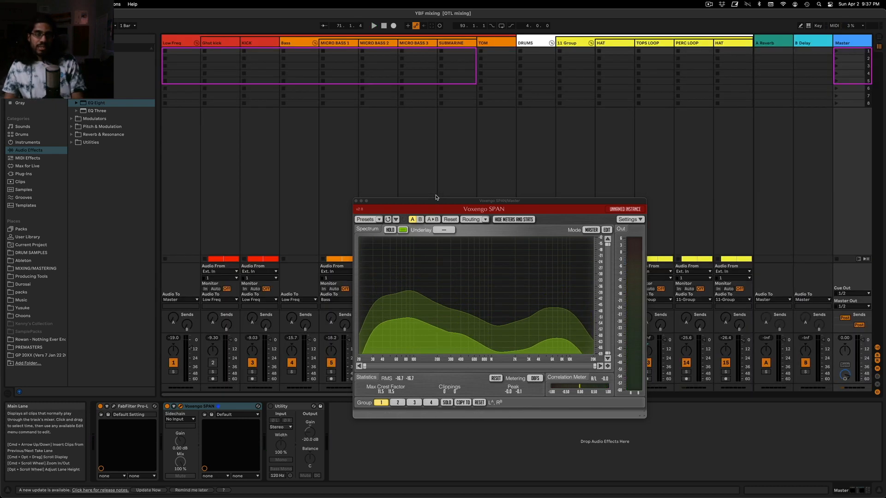
Move the SPAN window aside in Session View, select the KICK track and return to Arrangement View
{"action": "key", "text": "Tab"}
{"action": "left_click_drag", "start_coordinate": [441, 200], "coordinate": [598, 179]}
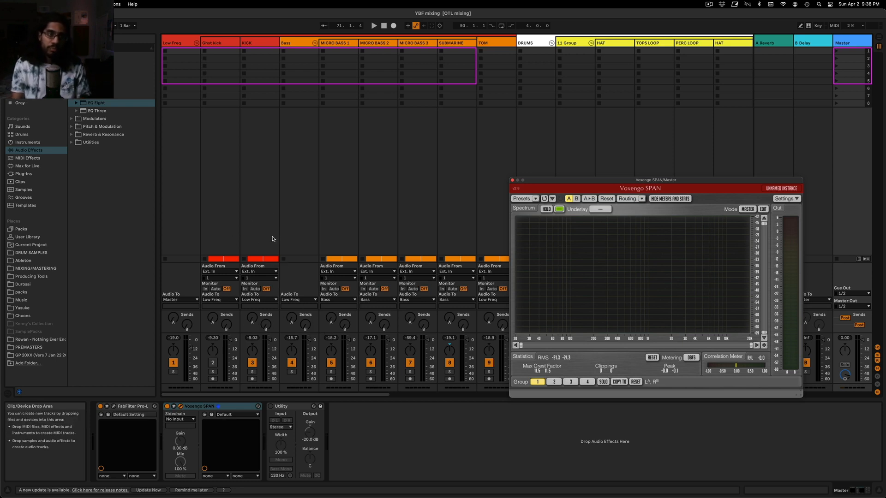
{"action": "left_click", "coordinate": [257, 43]}
{"action": "key", "text": "Tab"}
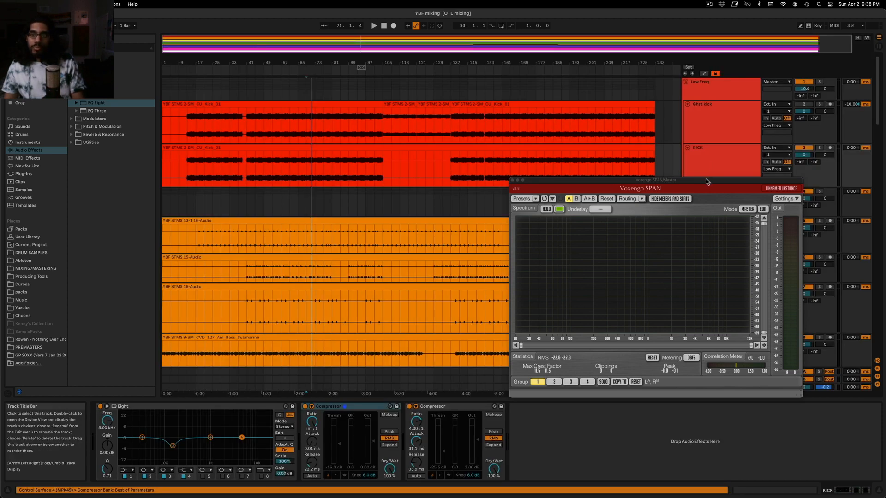
Move the SPAN window off the mixer controls and set the KICK track's volume to -3 dB
{"action": "left_click_drag", "start_coordinate": [706, 181], "coordinate": [549, 198]}
{"action": "left_click_drag", "start_coordinate": [804, 155], "coordinate": [804, 157]}
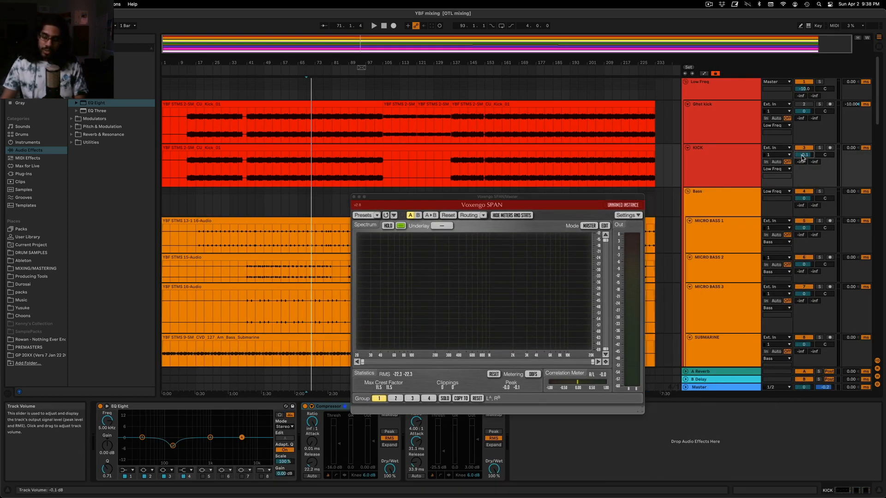
{"action": "type", "text": "-3"}
{"action": "key", "text": "Return"}
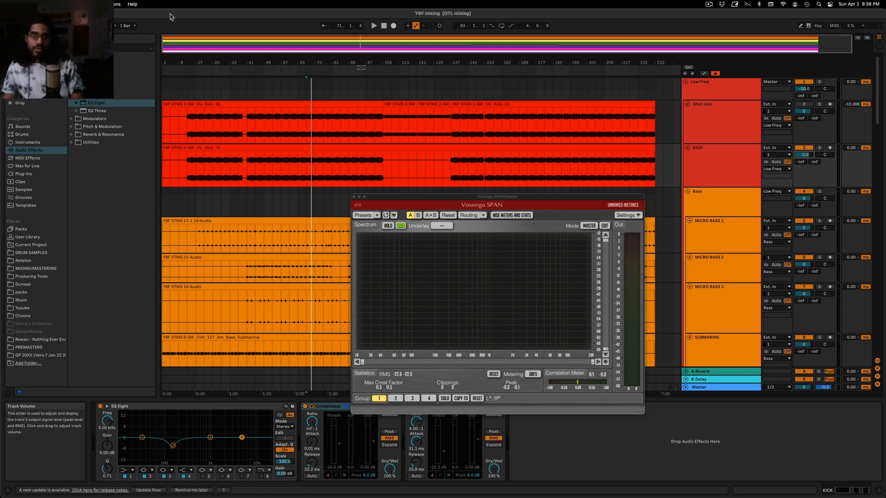
Play the mix from bar 65, watch the master spectrum in SPAN and close the analyzer window
{"action": "left_click", "coordinate": [289, 104]}
{"action": "key", "text": "space"}
{"action": "left_click", "coordinate": [298, 95]}
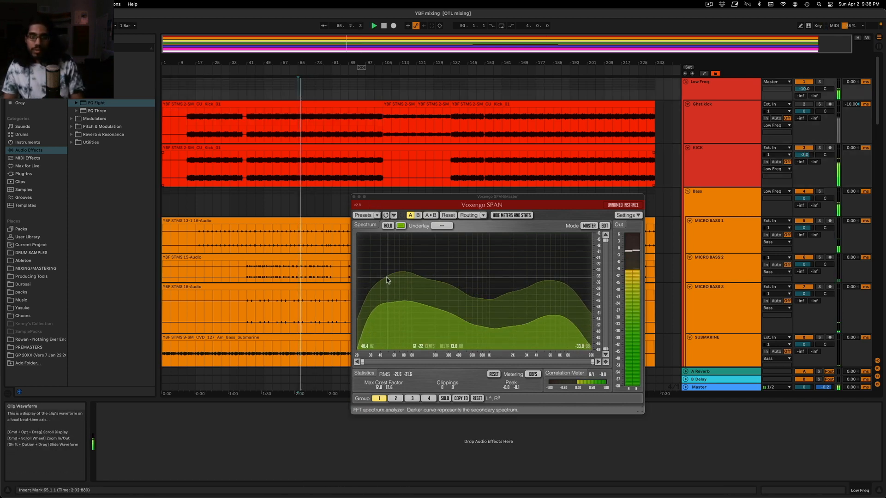
{"action": "left_click", "coordinate": [354, 197]}
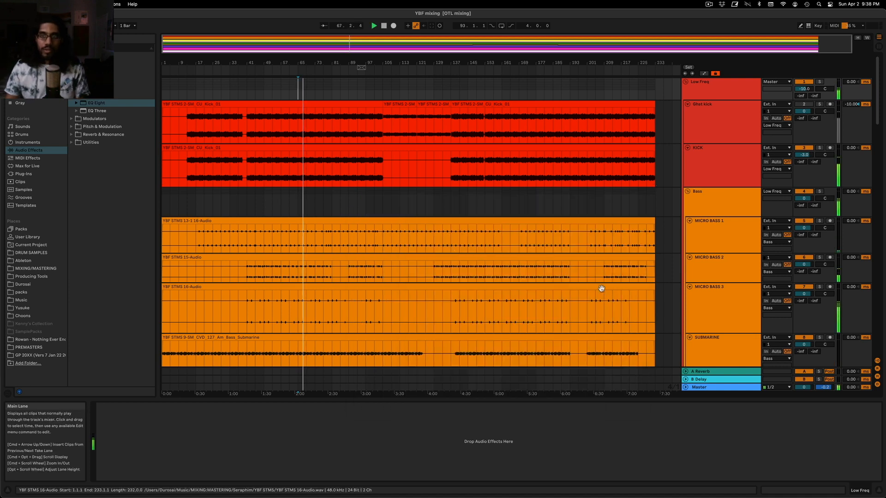
Open FabFilter Pro-L on the Master and set its gain to about +18.3 dB during playback
{"action": "left_click", "coordinate": [718, 387]}
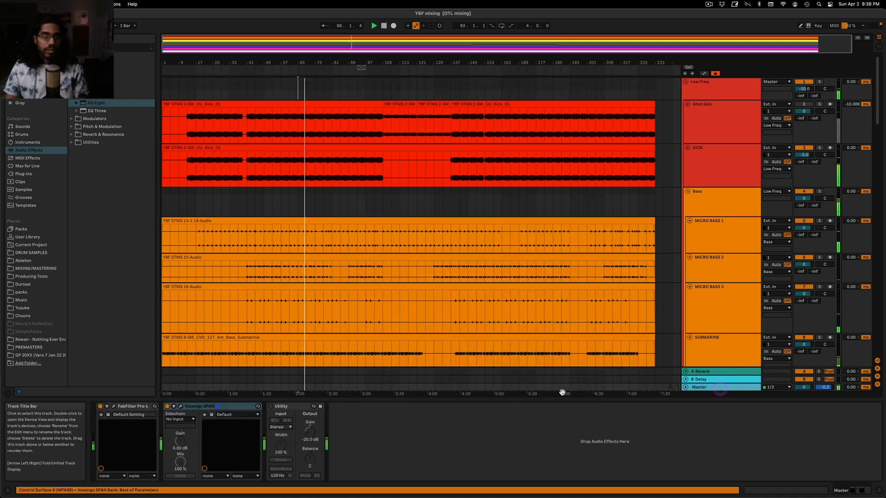
{"action": "left_click", "coordinate": [114, 407]}
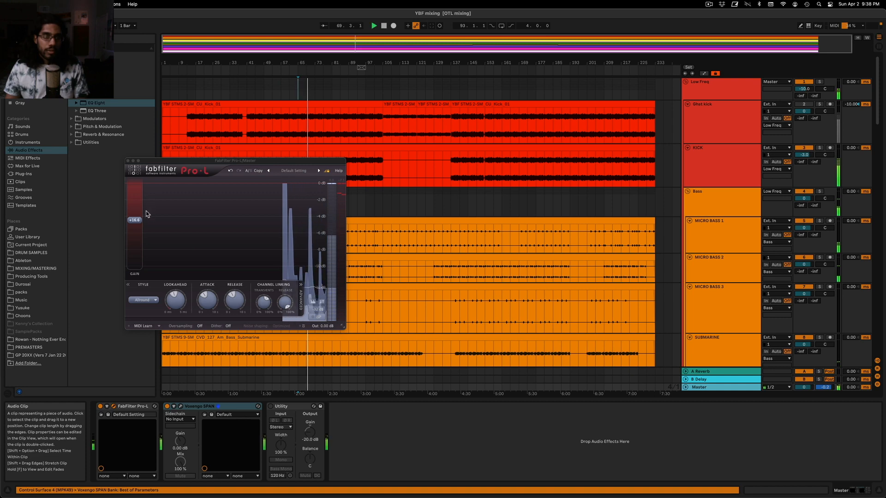
{"action": "left_click_drag", "start_coordinate": [136, 224], "coordinate": [142, 215]}
Lower the 20 Group snare bus to -4.1 dB, solo it and play it briefly
{"action": "scroll", "coordinate": [475, 200], "scroll_direction": "down", "scroll_amount": 6}
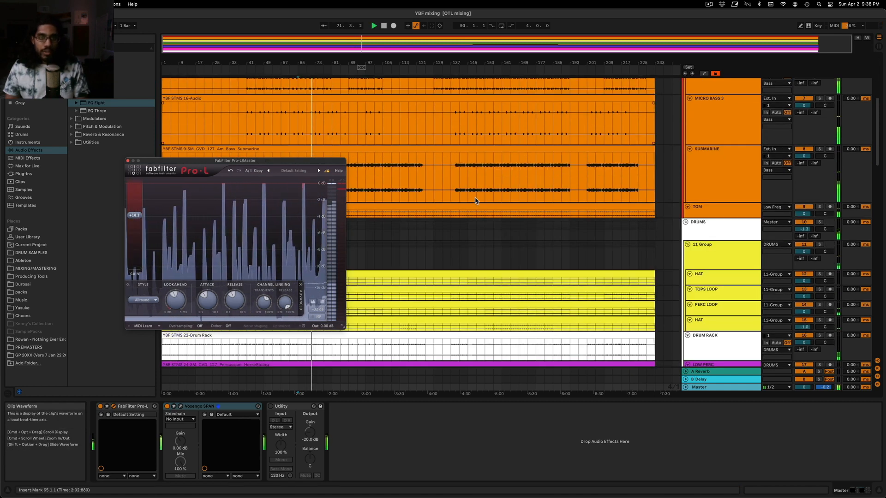
{"action": "scroll", "coordinate": [475, 200], "scroll_direction": "down", "scroll_amount": 8}
{"action": "left_click", "coordinate": [728, 222]}
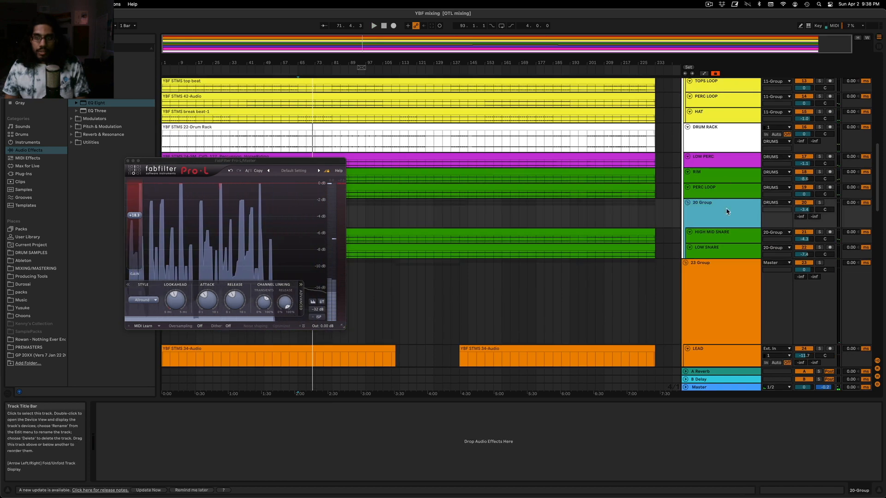
{"action": "left_click_drag", "start_coordinate": [804, 209], "coordinate": [804, 214]}
{"action": "left_click", "coordinate": [820, 203]}
{"action": "key", "text": "space"}
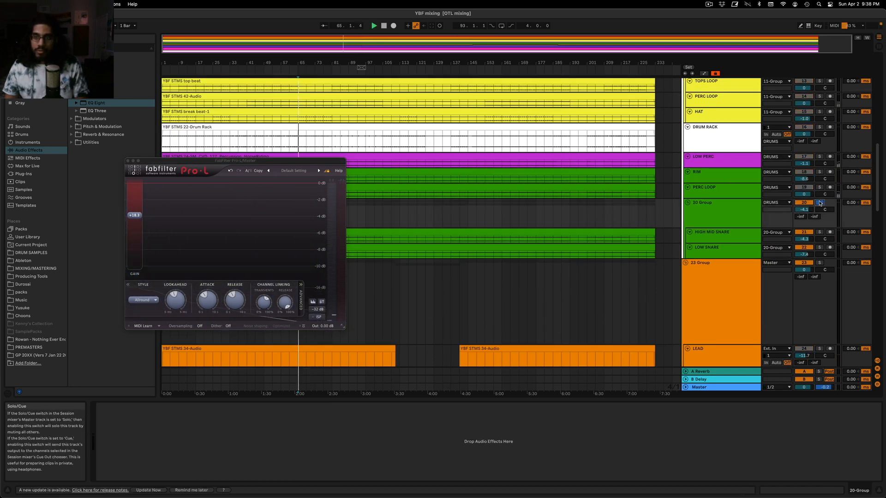
{"action": "key", "text": "space"}
Close the Pro-L window and load the FabFilter Pro-MB plug-in onto the 20 Group
{"action": "left_click", "coordinate": [713, 237]}
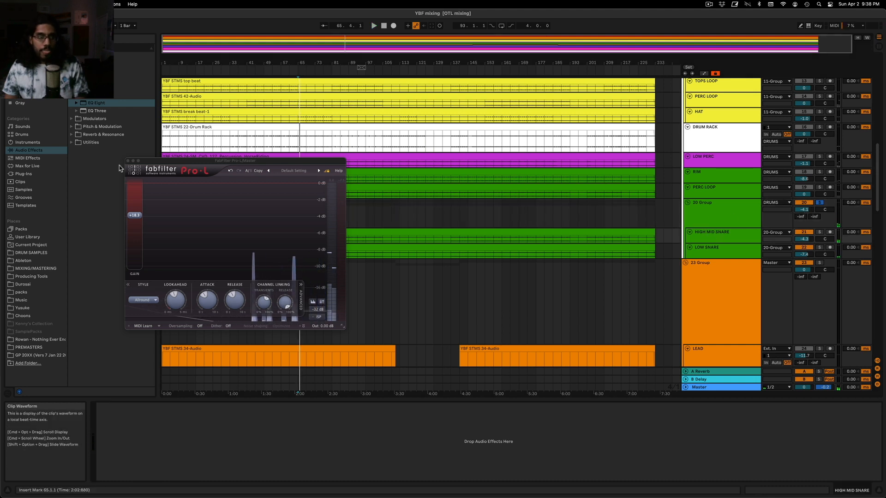
{"action": "left_click", "coordinate": [128, 161]}
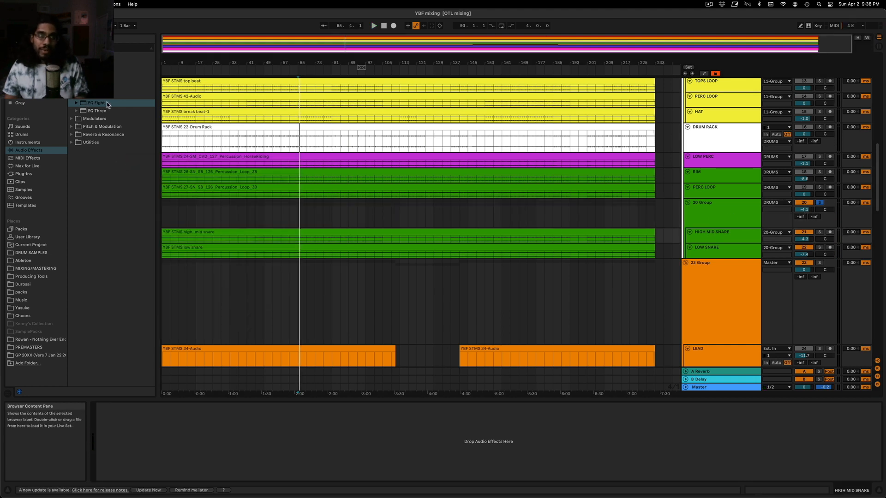
{"action": "left_click", "coordinate": [85, 71]}
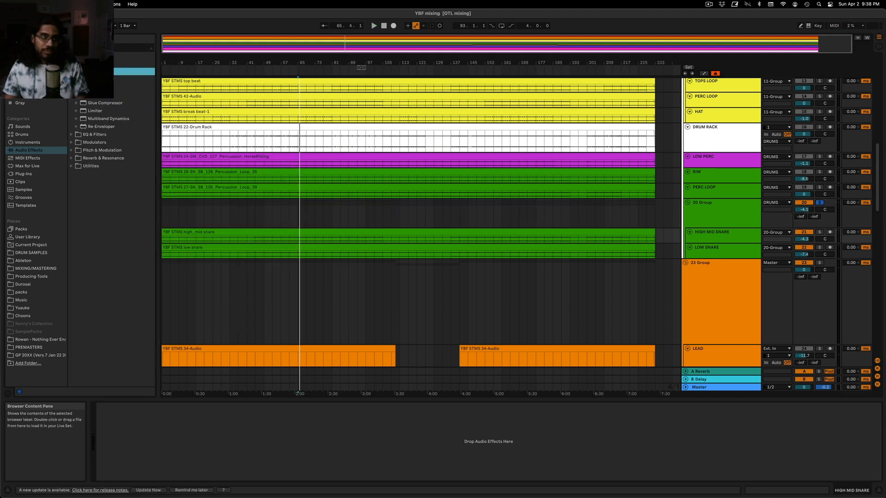
{"action": "left_click", "coordinate": [24, 174]}
{"action": "left_click_drag", "start_coordinate": [124, 277], "coordinate": [581, 253]}
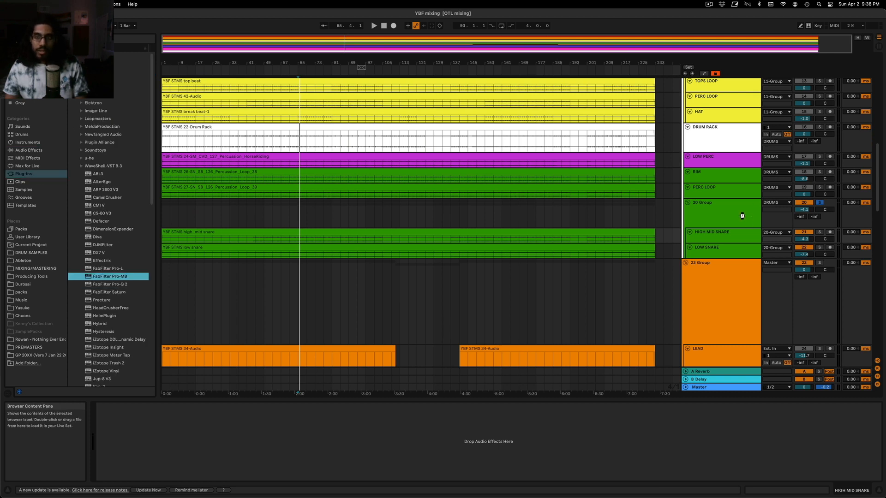
{"action": "left_click_drag", "start_coordinate": [745, 220], "coordinate": [745, 221]}
Play the snares and create a Pro-MB compression band from the lowest frequencies up to about 1 kHz
{"action": "key", "text": "space"}
{"action": "left_click", "coordinate": [255, 259]}
{"action": "left_click_drag", "start_coordinate": [224, 260], "coordinate": [130, 265]}
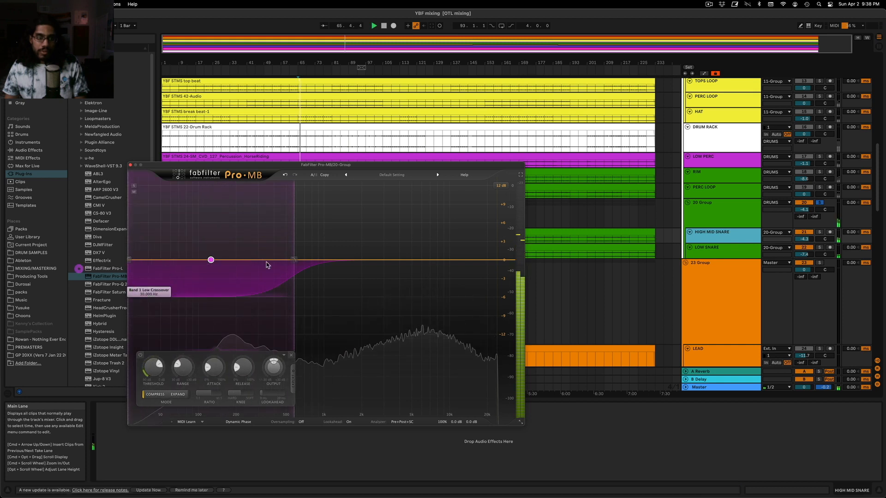
{"action": "left_click_drag", "start_coordinate": [294, 260], "coordinate": [320, 260]}
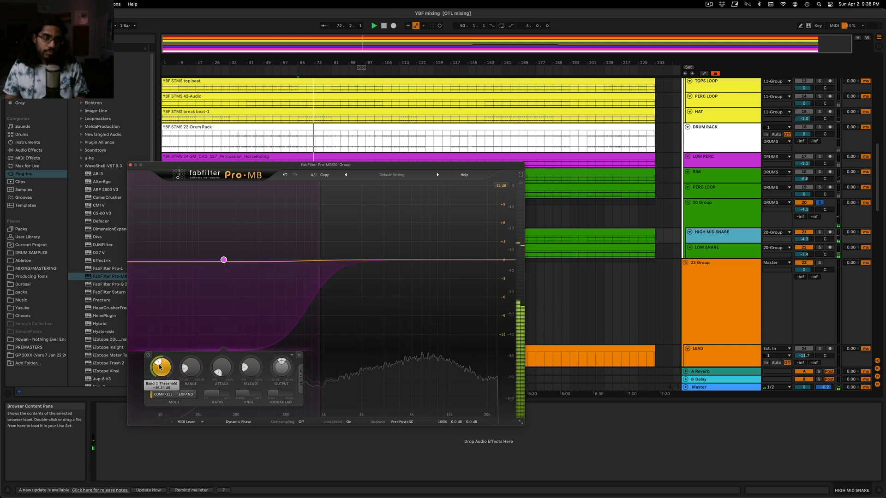
Unsolo the 20 Group, audition PERC LOOP and RIM, set them to -0.5 dB and -9.1 dB, and close Pro-MB
{"action": "left_click", "coordinate": [819, 203]}
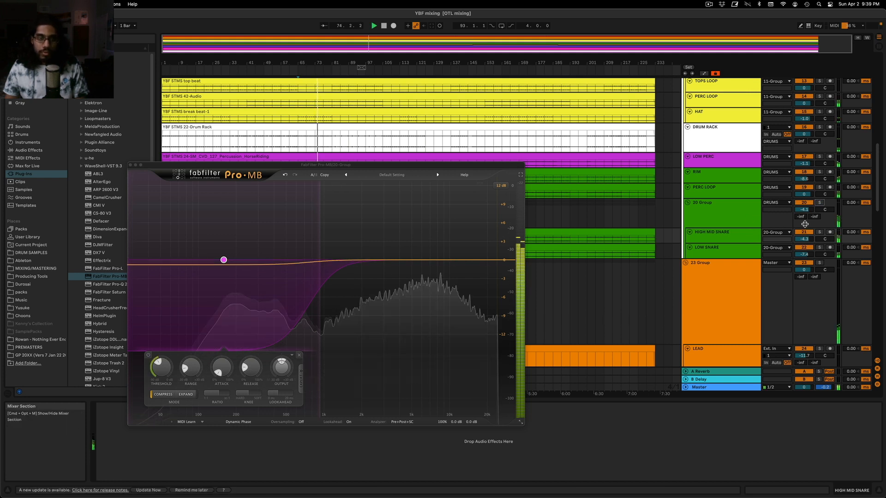
{"action": "left_click", "coordinate": [820, 172]}
{"action": "left_click", "coordinate": [820, 173]}
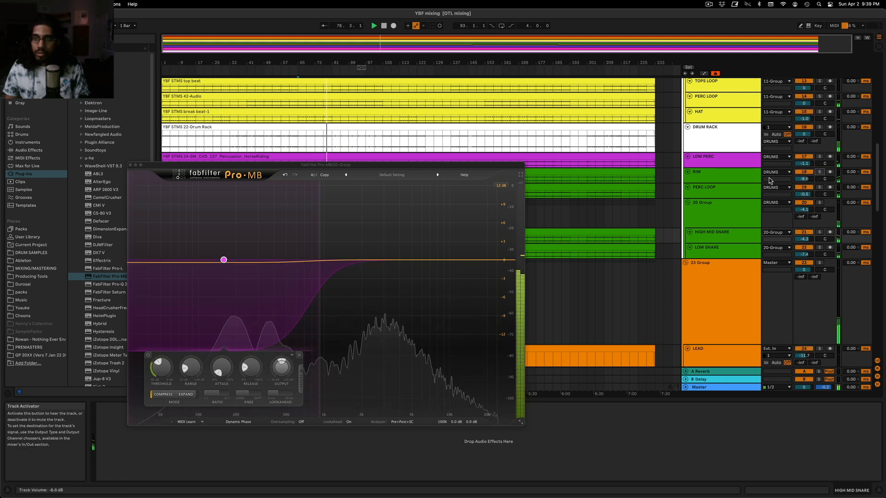
{"action": "left_click_drag", "start_coordinate": [804, 179], "coordinate": [804, 181]}
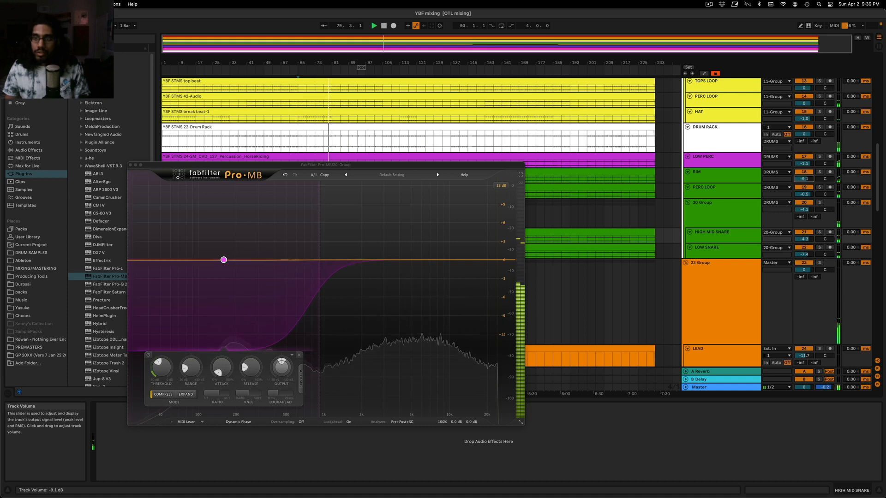
{"action": "left_click", "coordinate": [130, 165]}
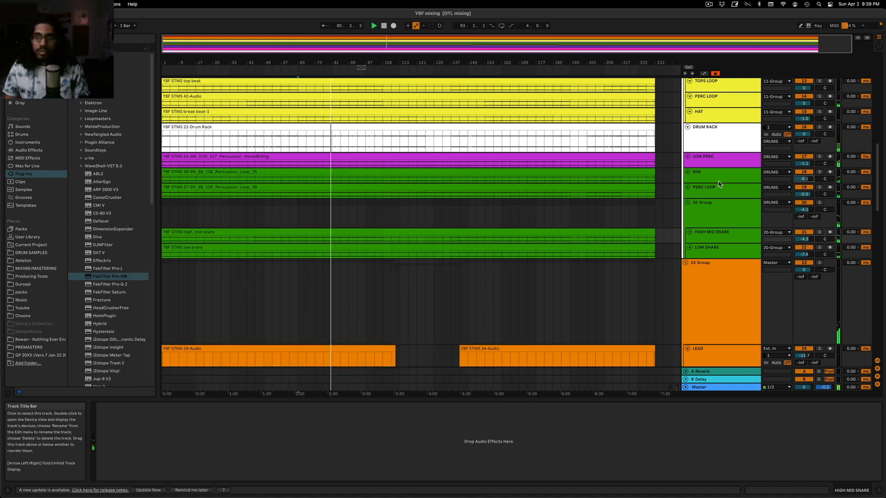
Show the PERC LOOP track's Color Limiter and unfold the track to a taller height
{"action": "left_click", "coordinate": [723, 196]}
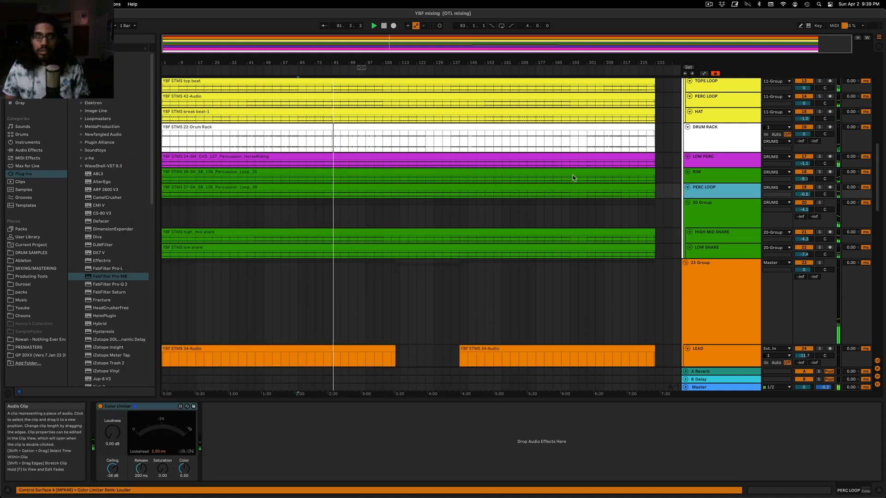
{"action": "left_click", "coordinate": [733, 194]}
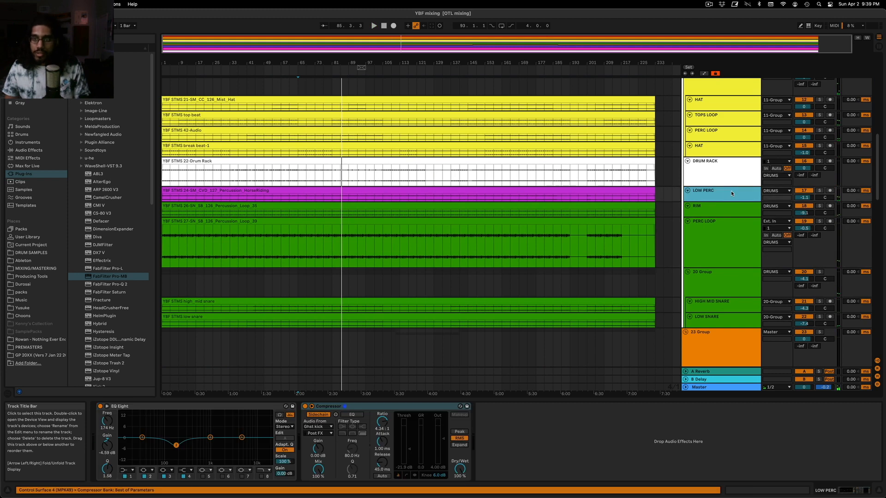
{"action": "scroll", "coordinate": [731, 194], "scroll_direction": "up", "scroll_amount": 2}
Solo the DRUM RACK track and play it from bar 85 while watching its sidechain compressor
{"action": "left_click", "coordinate": [731, 206]}
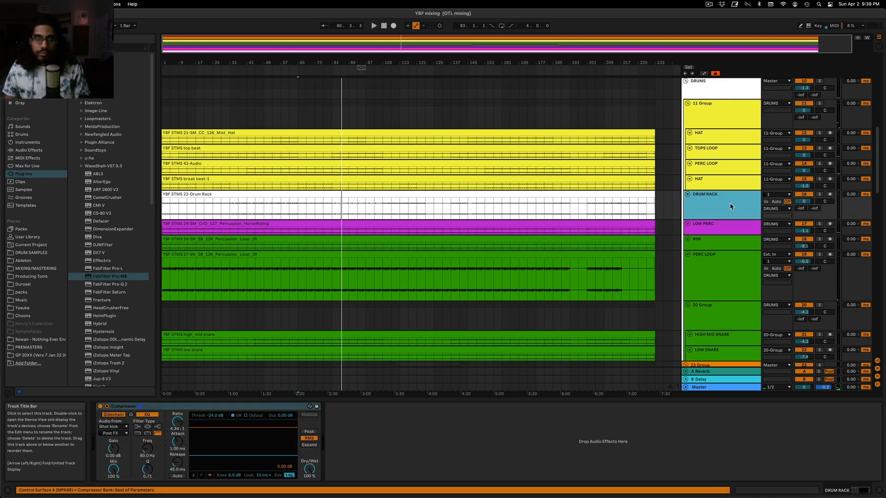
{"action": "left_click", "coordinate": [333, 216]}
{"action": "left_click", "coordinate": [715, 210]}
{"action": "double_click", "coordinate": [715, 210]}
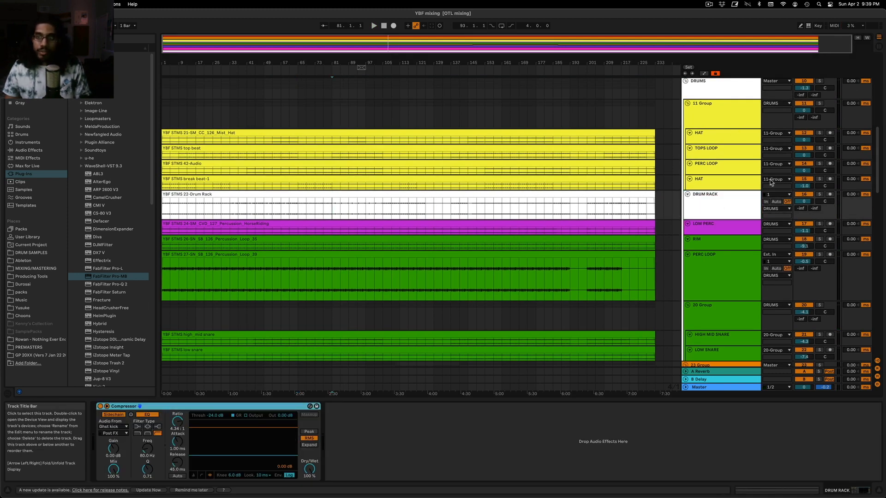
{"action": "left_click", "coordinate": [820, 195]}
{"action": "scroll", "coordinate": [350, 272], "scroll_direction": "up", "scroll_amount": 5}
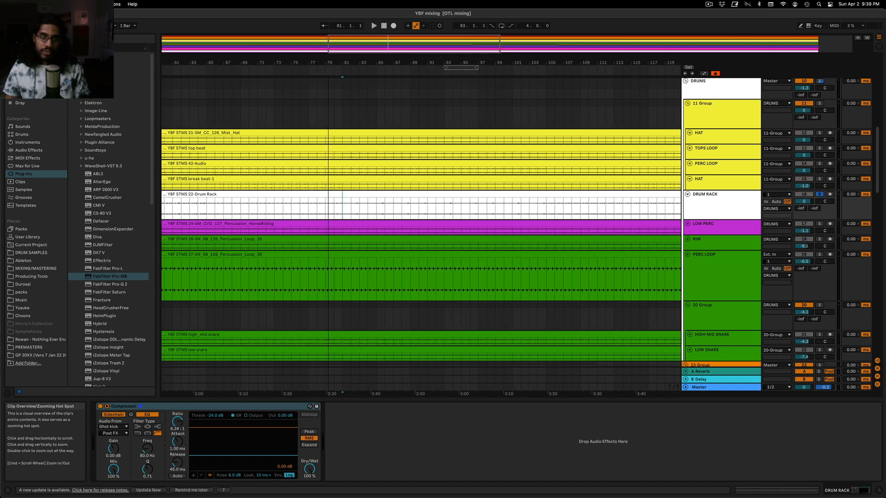
{"action": "left_click", "coordinate": [331, 214]}
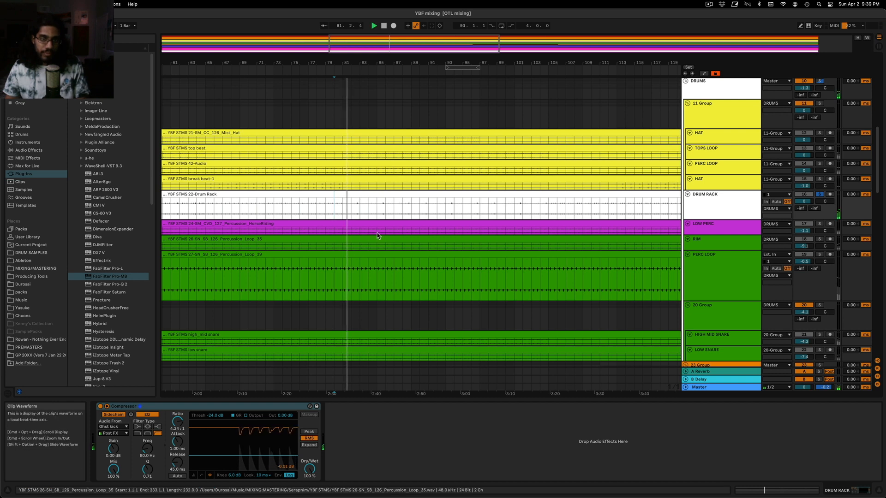
{"action": "left_click", "coordinate": [377, 209]}
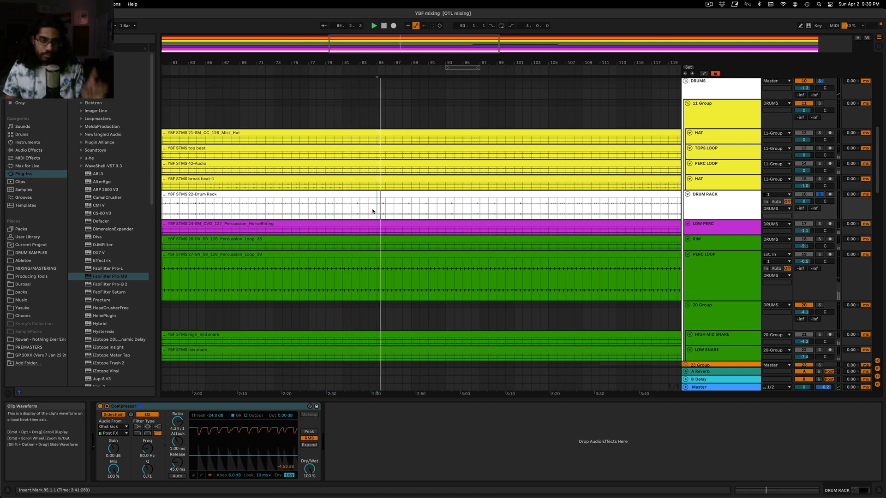
Switch the DRUM RACK compressor to its compact view, set the threshold to about -31 dB and compare in the full mix
{"action": "left_click", "coordinate": [193, 475]}
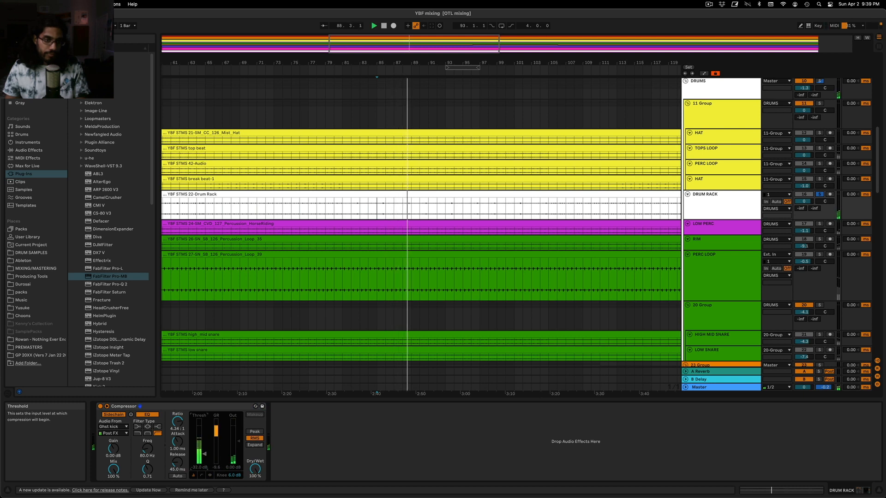
{"action": "key", "text": "space"}
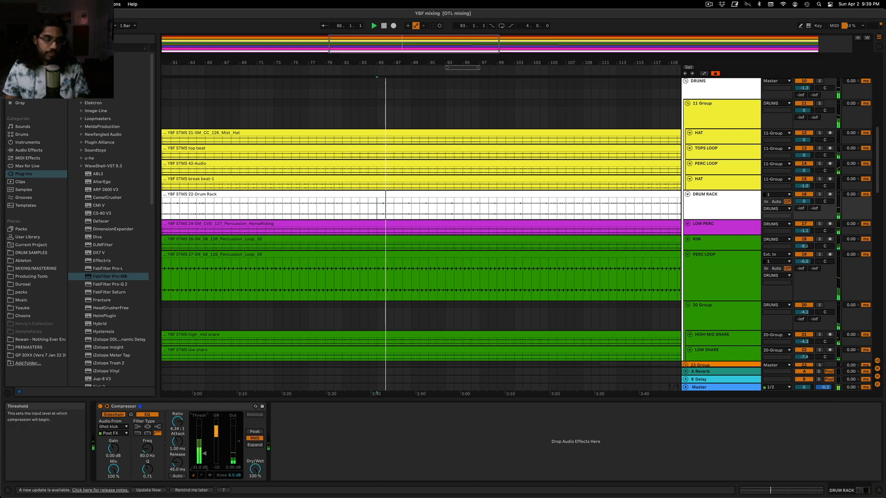
{"action": "key", "text": "space"}
{"action": "key", "text": "space"}
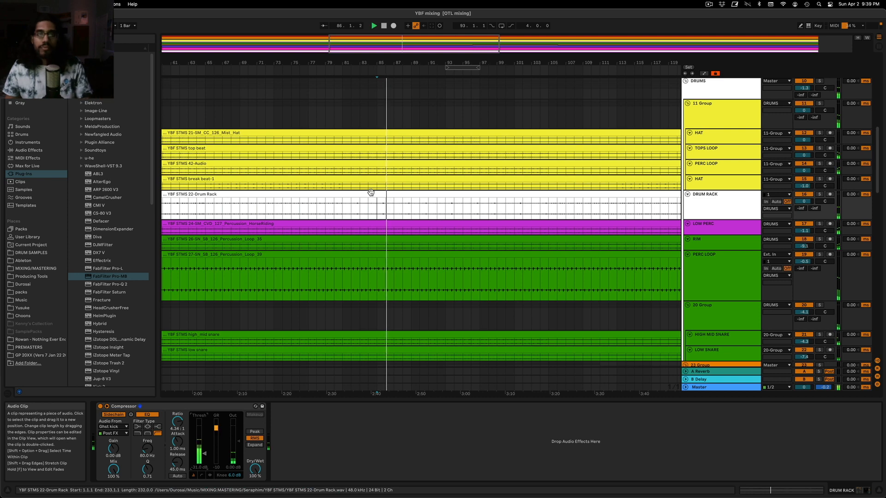
Play the full arrangement from bar 79 and check the device chains of the KICK and Master tracks
{"action": "left_click", "coordinate": [417, 92]}
{"action": "left_click", "coordinate": [332, 89]}
{"action": "key", "text": "space"}
{"action": "double_click", "coordinate": [376, 57]}
{"action": "scroll", "coordinate": [379, 184], "scroll_direction": "up", "scroll_amount": 10}
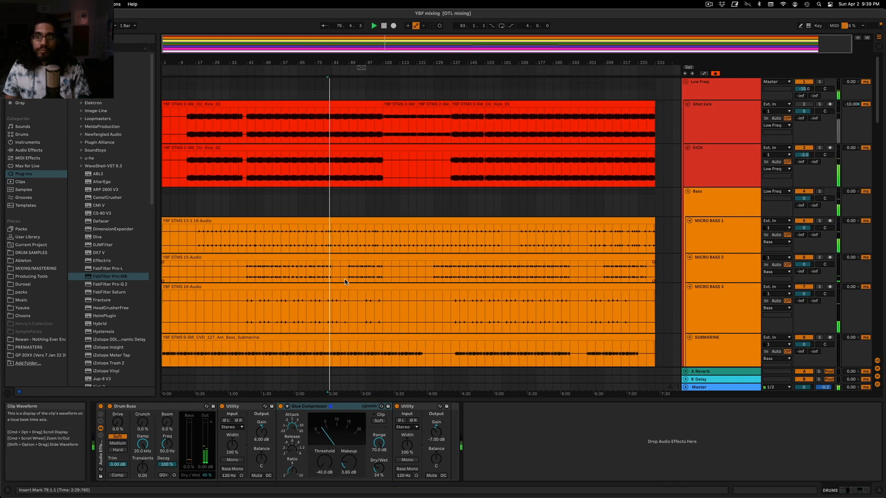
{"action": "left_click", "coordinate": [716, 171]}
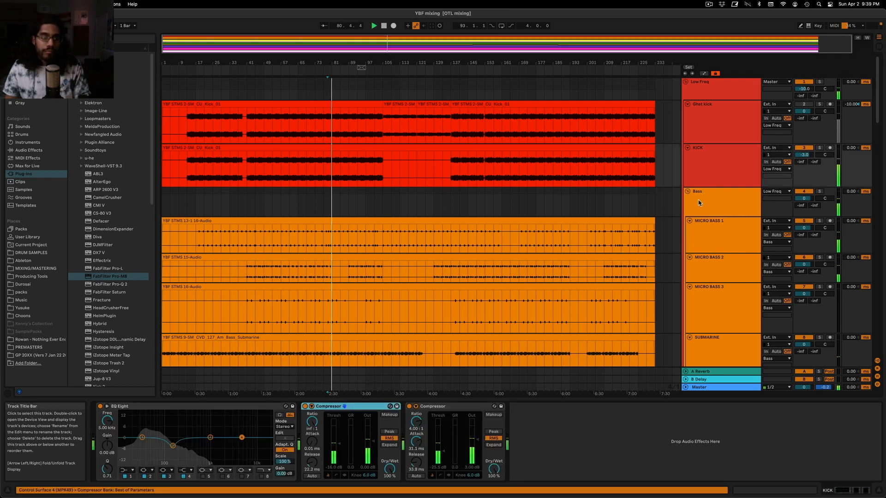
{"action": "left_click", "coordinate": [728, 387]}
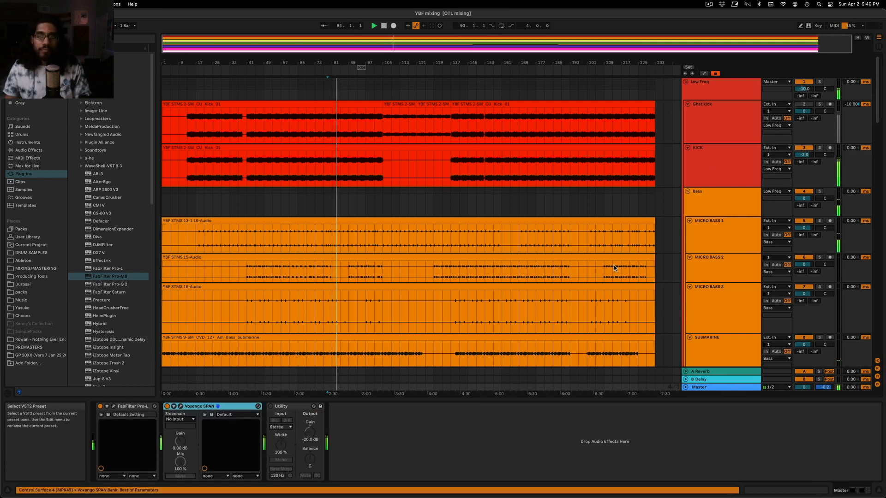
Solo the PERC LOOP track and add a Compressor after its Color Limiter
{"action": "scroll", "coordinate": [612, 272], "scroll_direction": "down", "scroll_amount": 10}
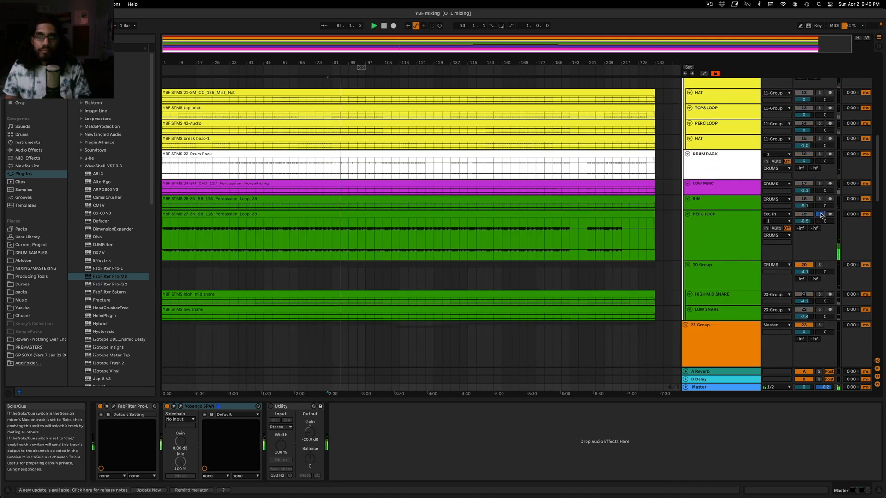
{"action": "left_click", "coordinate": [731, 231]}
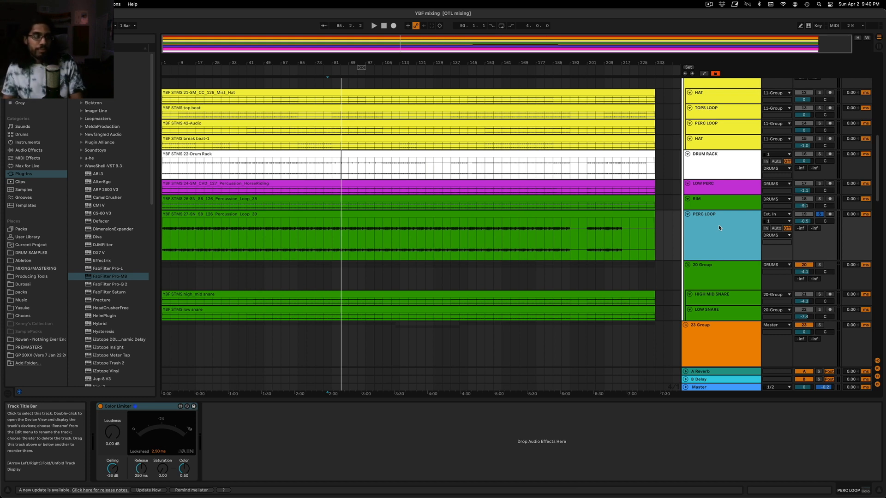
{"action": "left_click", "coordinate": [41, 151]}
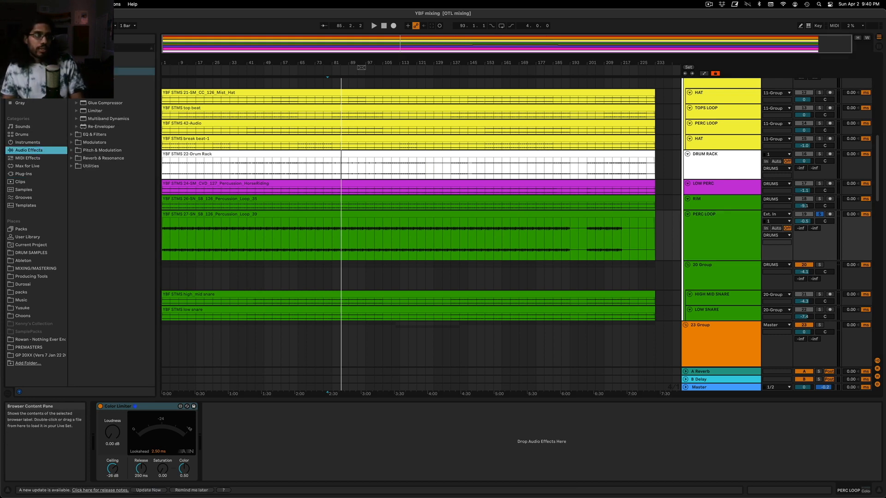
{"action": "left_click_drag", "start_coordinate": [98, 87], "coordinate": [238, 383]}
{"action": "left_click_drag", "start_coordinate": [262, 433], "coordinate": [264, 434]}
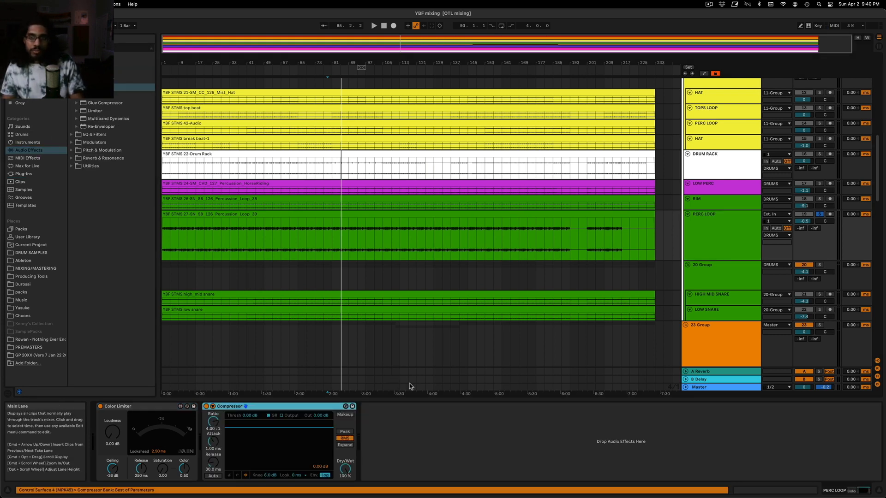
Switch the PERC LOOP compressor to its compact view, sidechain it from Ghst kick and lower its threshold during playback
{"action": "left_click", "coordinate": [705, 234]}
{"action": "left_click", "coordinate": [229, 476]}
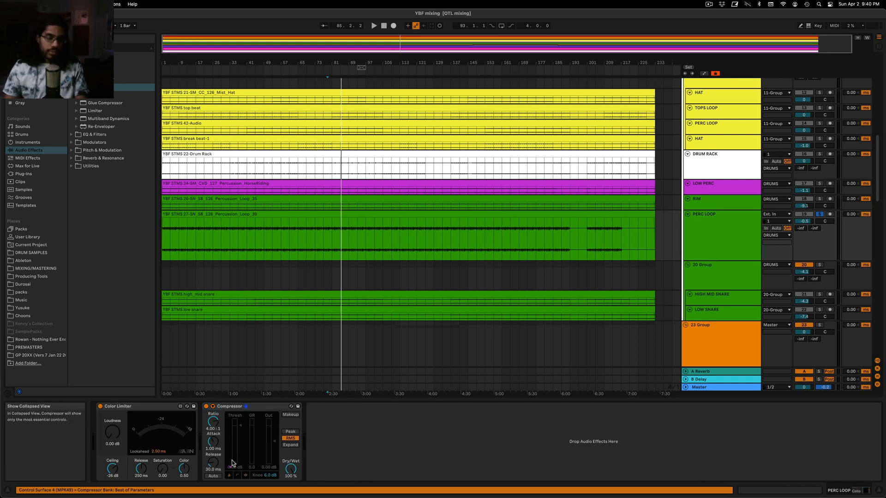
{"action": "left_click", "coordinate": [213, 406]}
{"action": "left_click", "coordinate": [219, 426]}
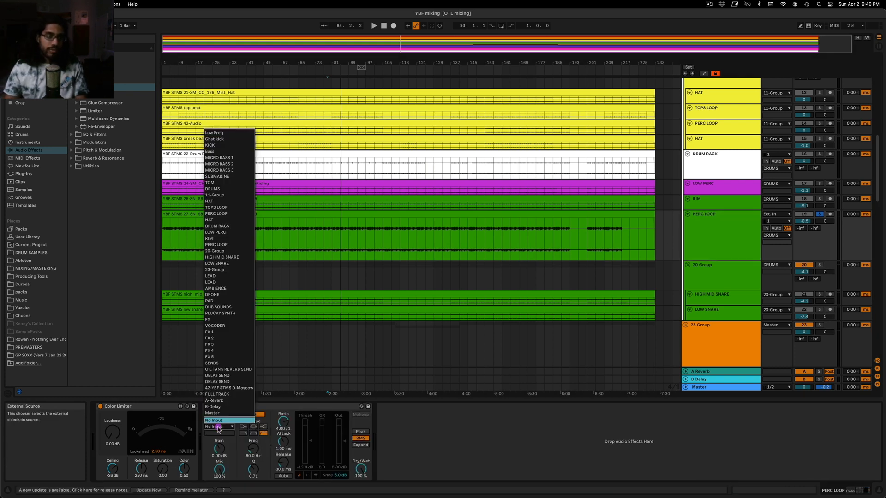
{"action": "left_click", "coordinate": [227, 139]}
{"action": "key", "text": "space"}
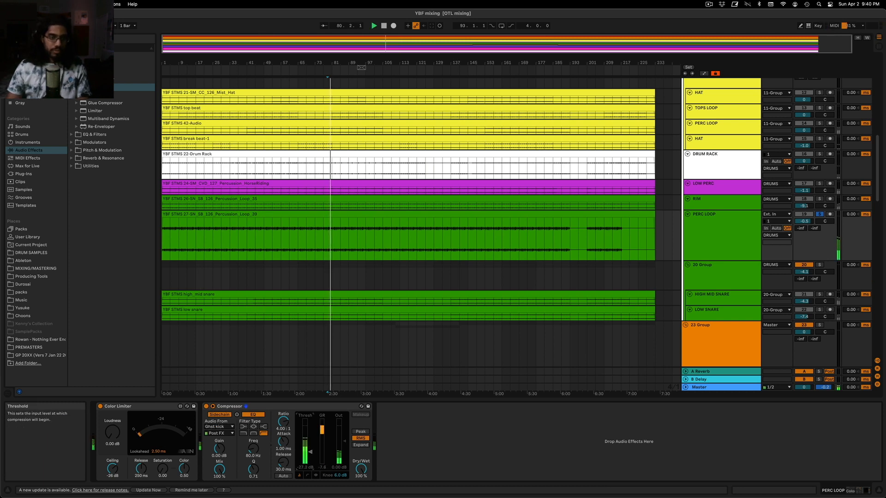
Insert an EQ Eight before the PERC LOOP compressor, cut about 2.85 dB at 316 Hz and play the full mix
{"action": "left_click", "coordinate": [71, 134]}
{"action": "mouse_move", "coordinate": [98, 106]}
{"action": "left_mouse_down"}
{"action": "mouse_move", "coordinate": [223, 468]}
{"action": "mouse_move", "coordinate": [213, 456]}
{"action": "left_mouse_up"}
{"action": "key", "text": "space"}
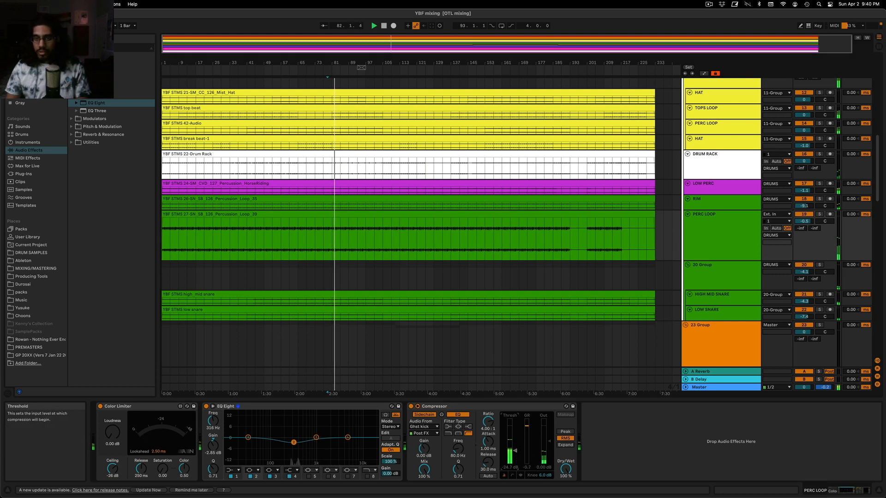
Set the LOW PERC track's volume to -1.4 dB and recheck the PERC LOOP device chain in the mix
{"action": "left_click", "coordinate": [742, 187]}
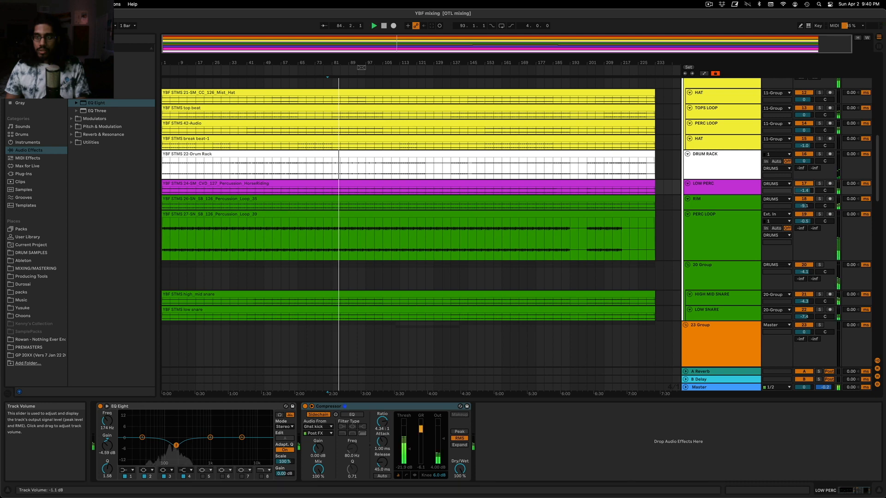
{"action": "left_click", "coordinate": [696, 254]}
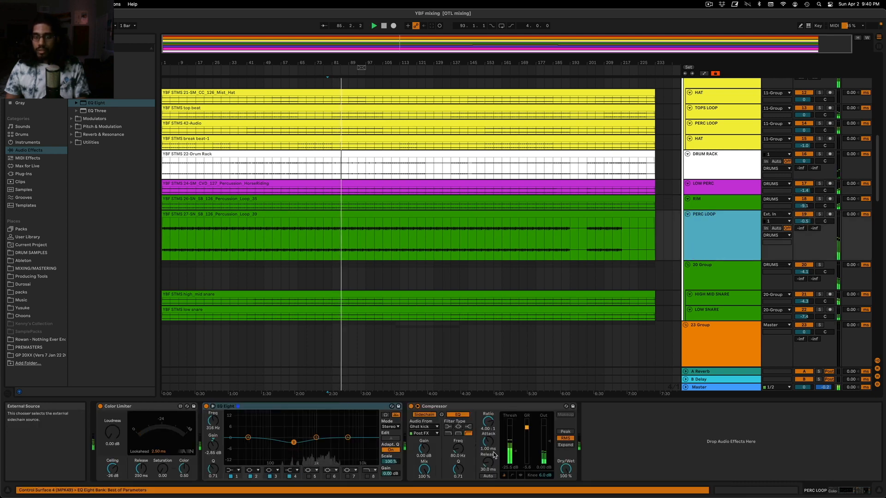
{"action": "scroll", "coordinate": [746, 221], "scroll_direction": "down", "scroll_amount": 5}
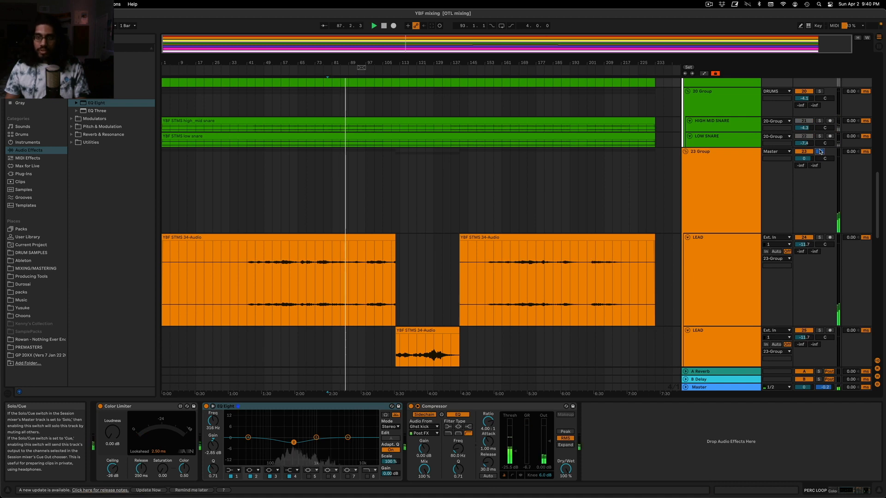
On the first LEAD track, set the compressor threshold to about -20 dB and the Utility gain to about 4.72 dB
{"action": "scroll", "coordinate": [692, 263], "scroll_direction": "down", "scroll_amount": 2}
{"action": "left_click", "coordinate": [714, 243]}
{"action": "left_click", "coordinate": [714, 243]}
{"action": "left_click_drag", "start_coordinate": [507, 448], "coordinate": [507, 449]}
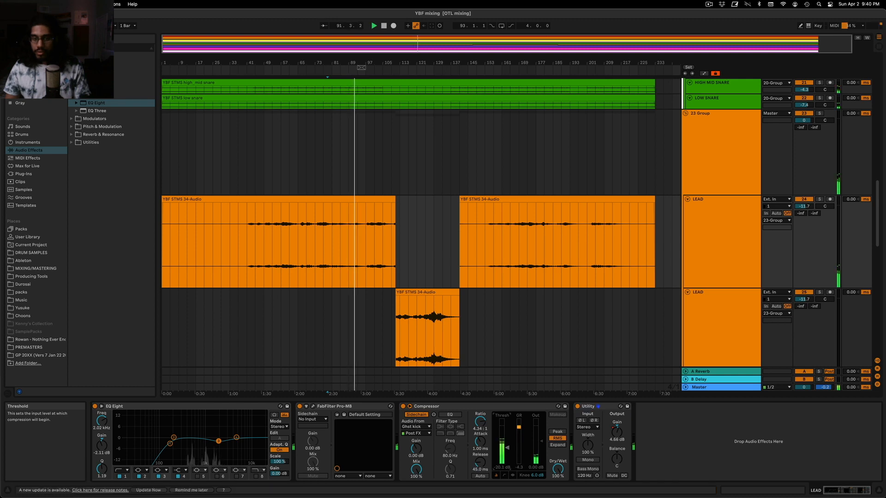
{"action": "scroll", "coordinate": [531, 357], "scroll_direction": "down", "scroll_amount": 5}
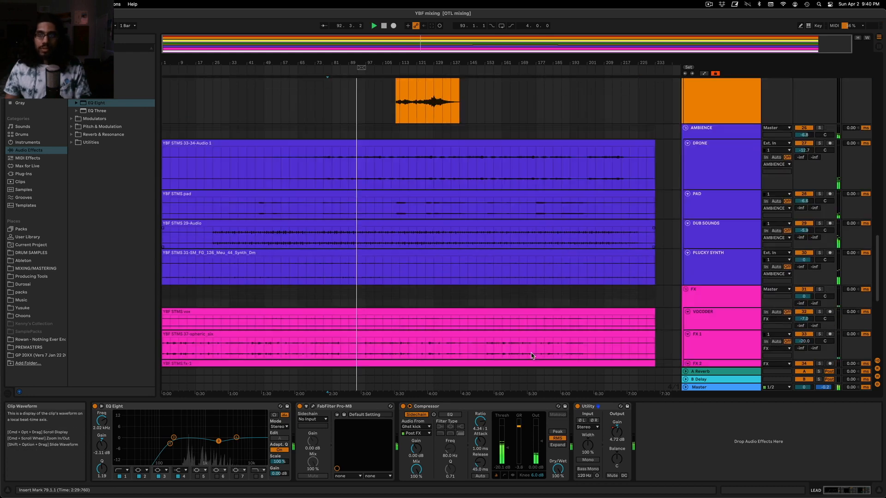
Open Voxengo SPAN on the Master track, examine the spectrum of the playing mix and close it
{"action": "left_click", "coordinate": [723, 388]}
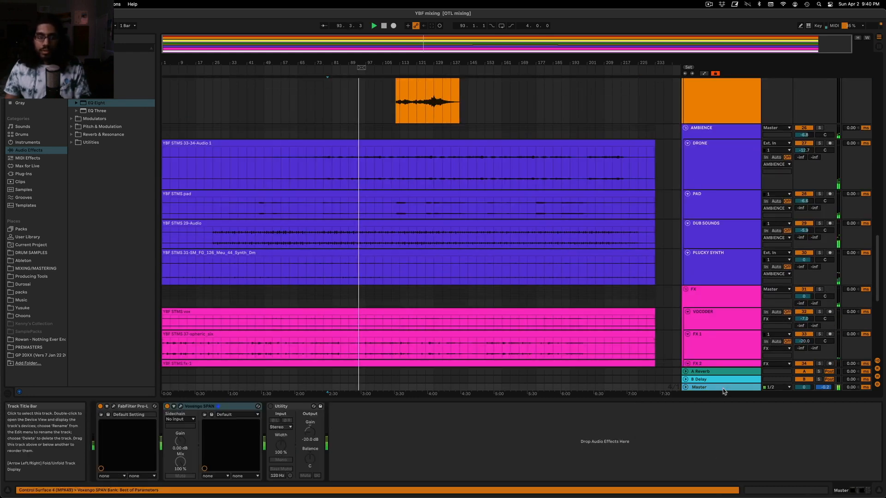
{"action": "left_click", "coordinate": [180, 406]}
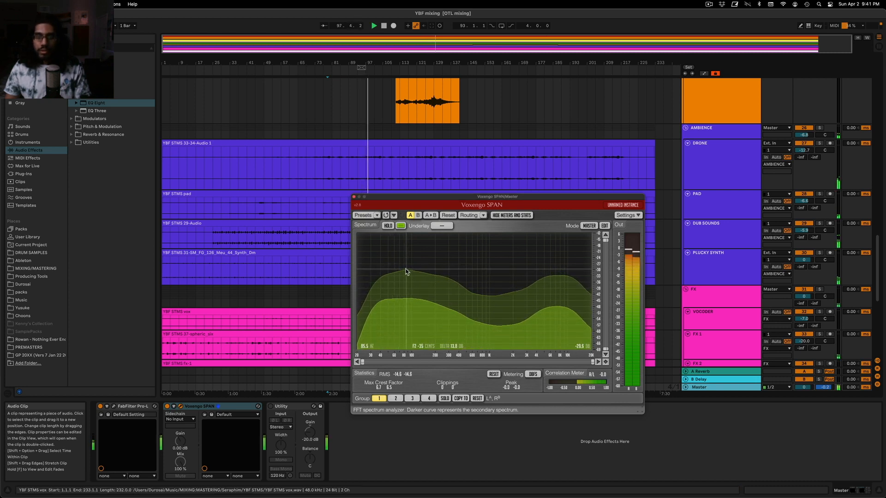
{"action": "left_click", "coordinate": [354, 198]}
Solo the 11 Group and play it from bar 85
{"action": "scroll", "coordinate": [359, 201], "scroll_direction": "up", "scroll_amount": 15}
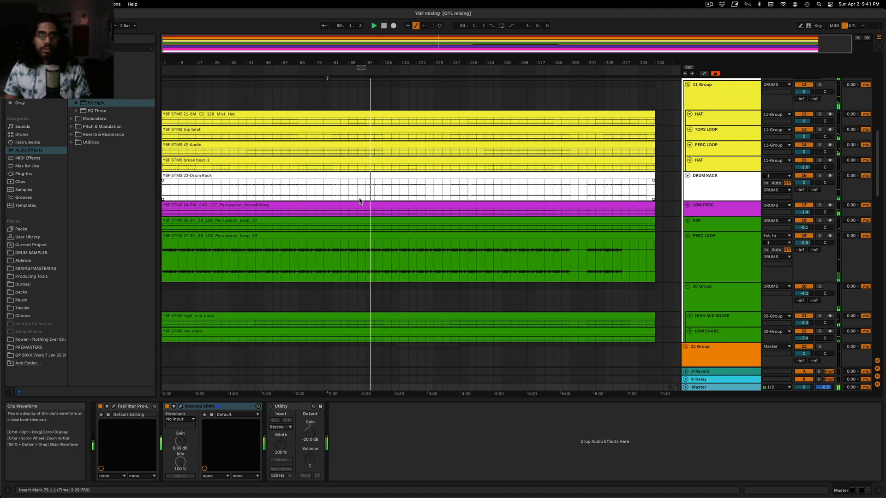
{"action": "left_click_drag", "start_coordinate": [403, 47], "coordinate": [427, 111]}
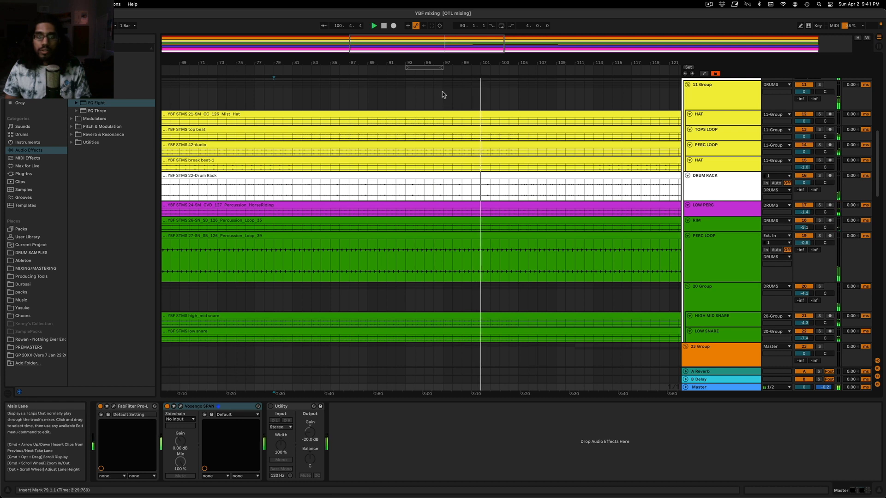
{"action": "left_click", "coordinate": [396, 94]}
{"action": "left_click", "coordinate": [820, 114]}
{"action": "left_click", "coordinate": [819, 85]}
{"action": "left_click", "coordinate": [331, 95]}
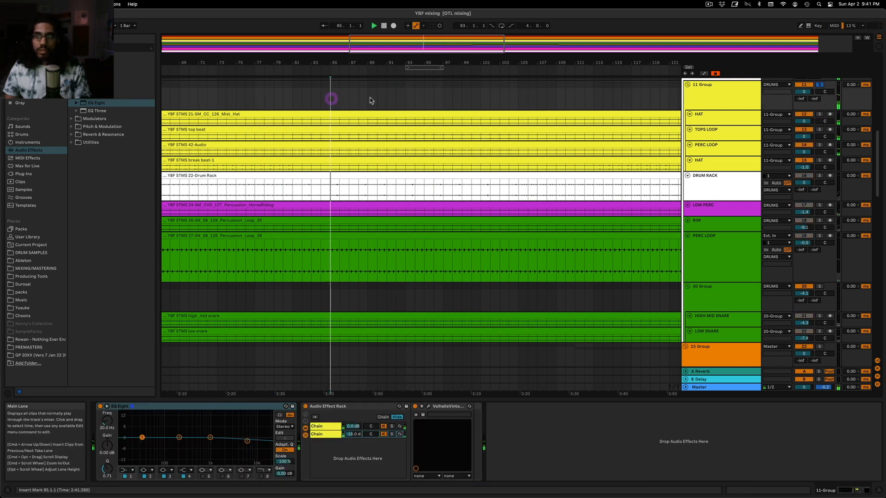
Solo the Mist_Hat HAT track within the 11 Group, enlarge its lane and move the playback position to bar 89
{"action": "left_click", "coordinate": [820, 114]}
{"action": "left_click", "coordinate": [401, 104]}
{"action": "left_click", "coordinate": [716, 118]}
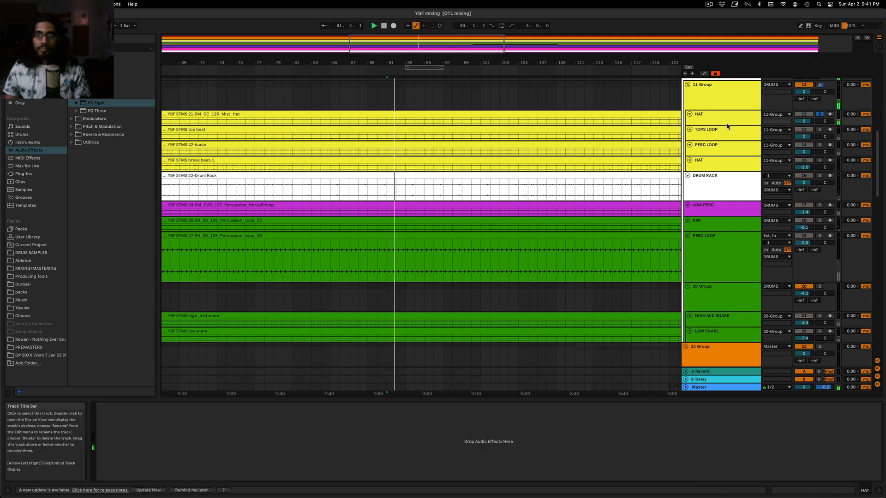
{"action": "left_click_drag", "start_coordinate": [728, 125], "coordinate": [728, 134]}
{"action": "left_click", "coordinate": [377, 98]}
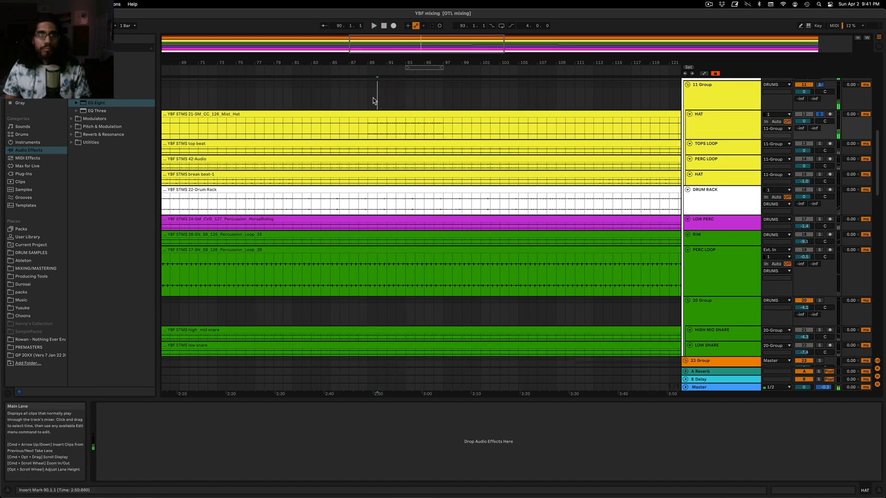
{"action": "left_click_drag", "start_coordinate": [408, 48], "coordinate": [408, 14]}
{"action": "left_click", "coordinate": [273, 98]}
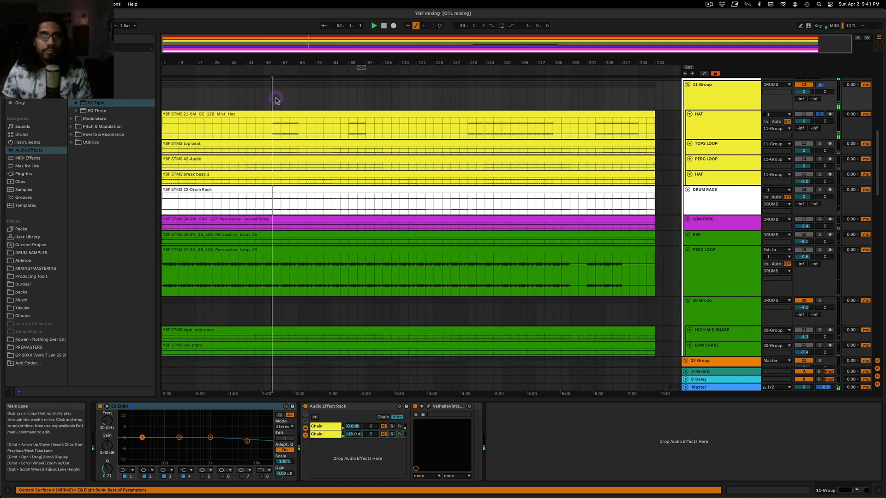
{"action": "left_click", "coordinate": [678, 124]}
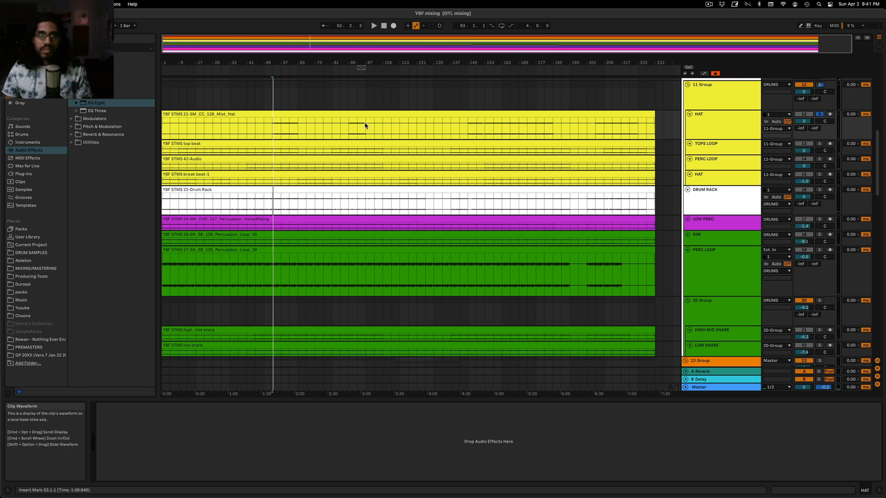
{"action": "left_click", "coordinate": [349, 95]}
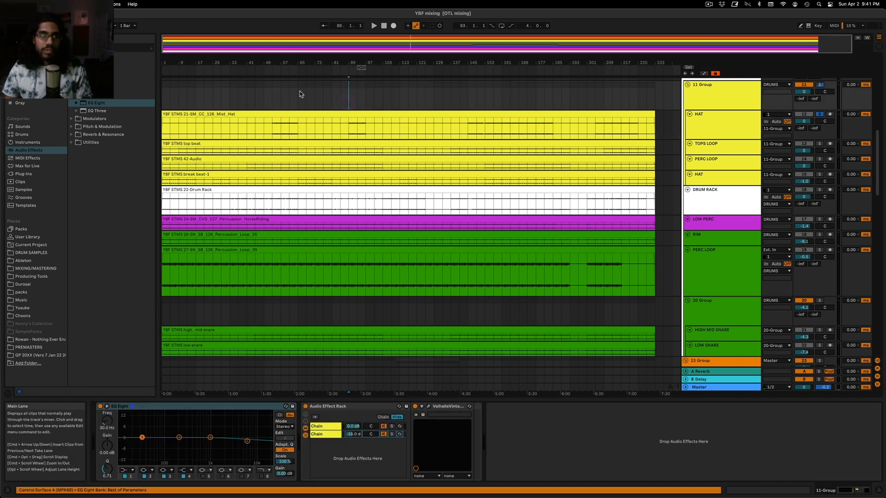
Add an EQ Eight to the HAT track and cut about 4.34 dB at 4.45 kHz with a Q of 1.94
{"action": "left_click", "coordinate": [707, 128]}
{"action": "left_click_drag", "start_coordinate": [210, 437], "coordinate": [239, 445]}
{"action": "right_click", "coordinate": [248, 407]}
{"action": "left_click", "coordinate": [252, 402]}
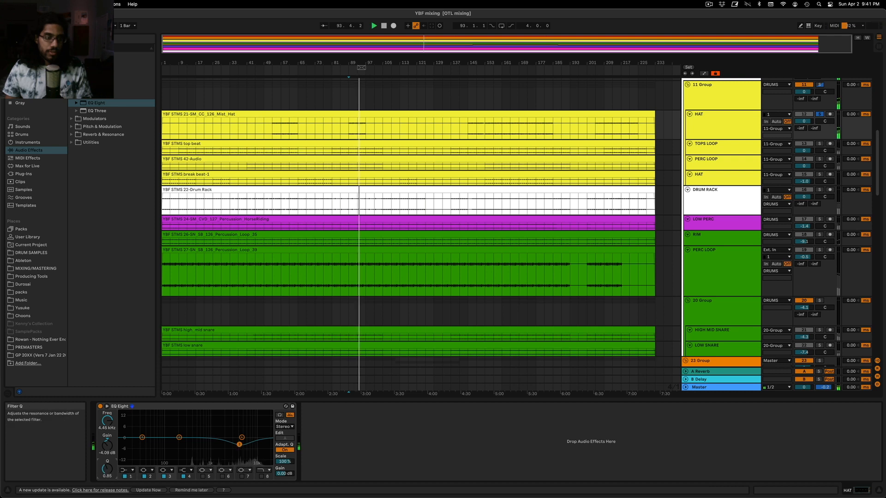
{"action": "mouse_move", "coordinate": [239, 445]}
{"action": "left_mouse_down"}
{"action": "mouse_move", "coordinate": [250, 447]}
{"action": "mouse_move", "coordinate": [239, 445]}
{"action": "left_mouse_up"}
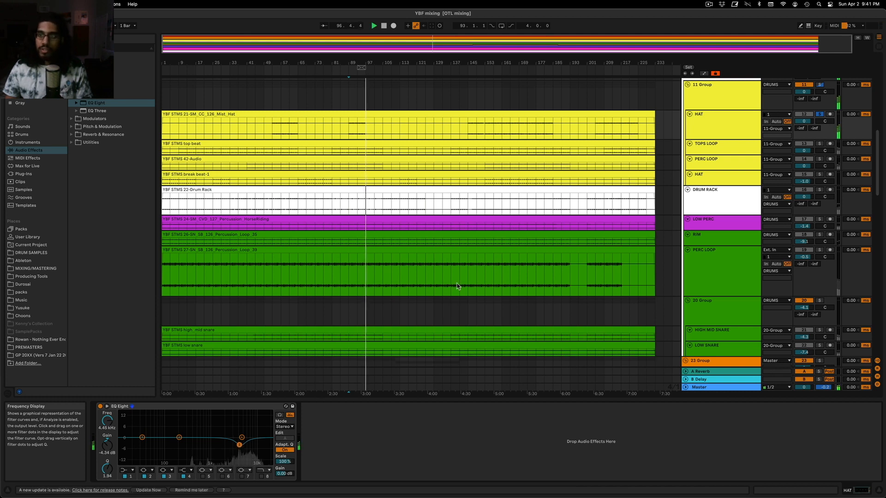
Set the HAT track's volume to -2.5 dB and pan it to 10R, comparing it muted and unmuted in the full mix
{"action": "left_click_drag", "start_coordinate": [809, 121], "coordinate": [805, 123]}
{"action": "key", "text": "space"}
{"action": "key", "text": "space"}
{"action": "left_click", "coordinate": [819, 115]}
{"action": "left_click", "coordinate": [809, 115]}
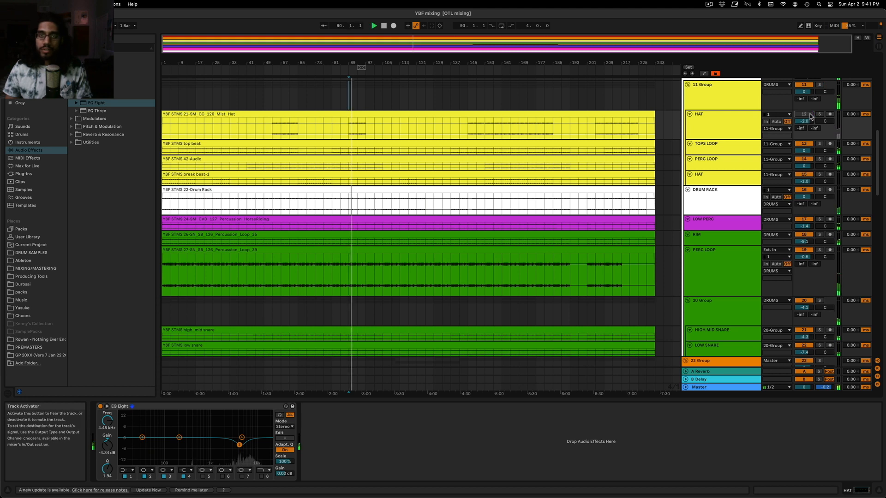
{"action": "left_click", "coordinate": [810, 116]}
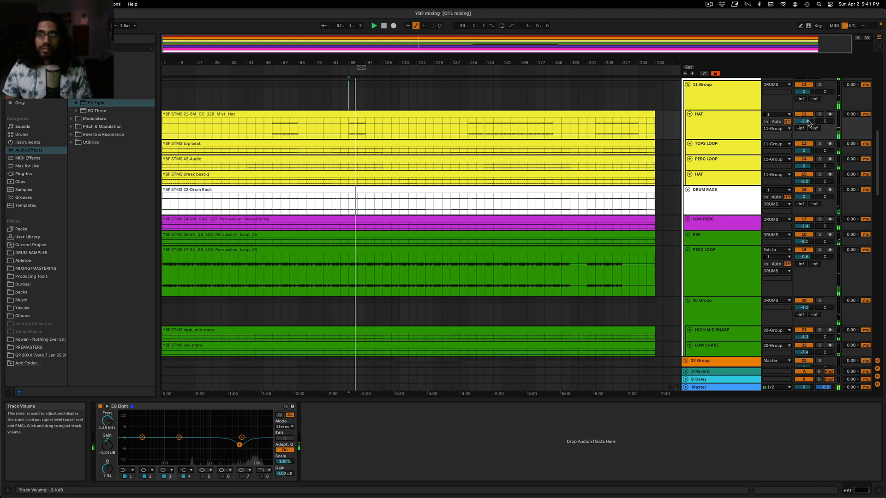
{"action": "left_click", "coordinate": [820, 115]}
{"action": "left_click_drag", "start_coordinate": [821, 119], "coordinate": [822, 117]}
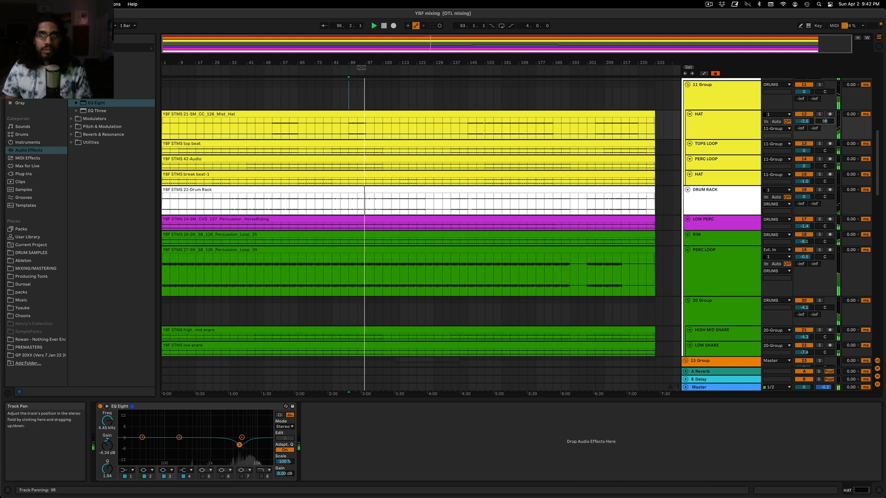
Solo the TOPS LOOP track, try to add another EQ Eight and play from bar 89 to check its EQ
{"action": "left_click", "coordinate": [819, 144]}
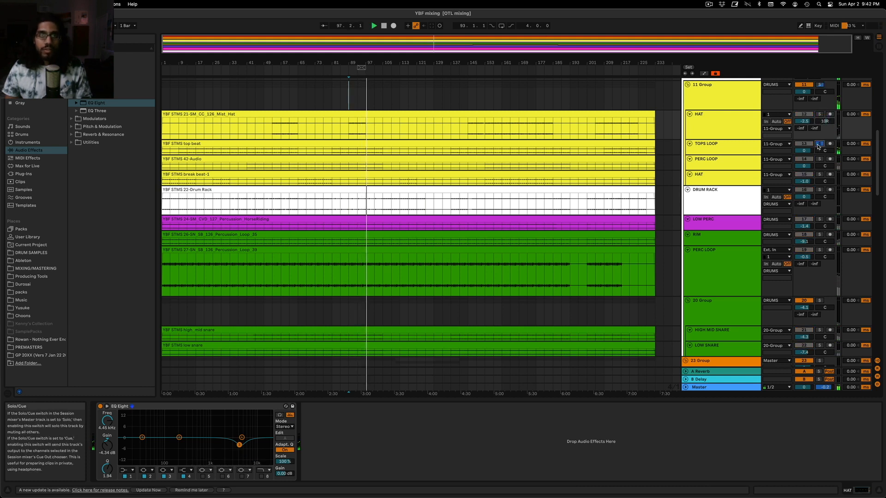
{"action": "left_click", "coordinate": [717, 148]}
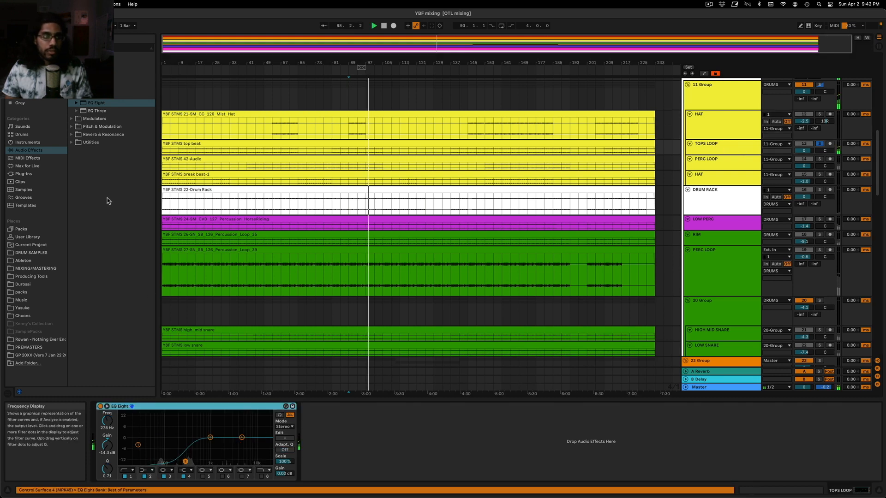
{"action": "left_click_drag", "start_coordinate": [92, 104], "coordinate": [245, 317]}
{"action": "key", "text": "space"}
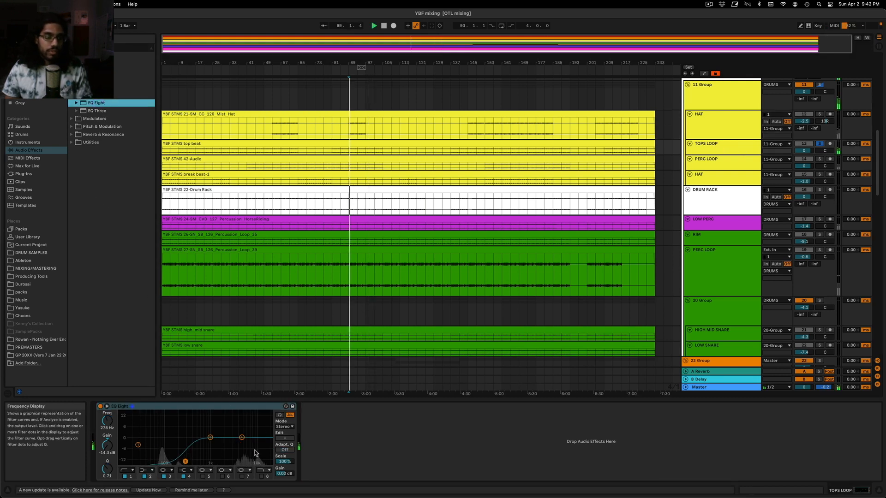
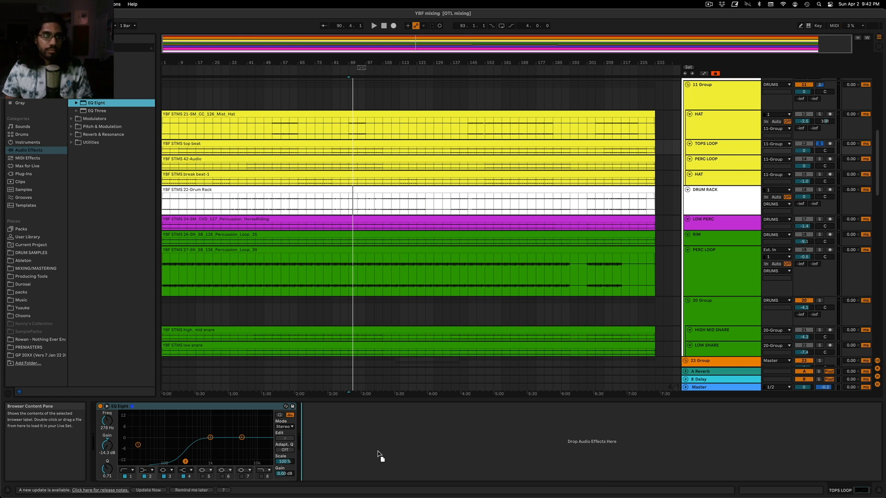
Try a Compressor after the EQ Eight on the TOPS LOOP track with a threshold of -51.7 dB, and delete it
{"action": "left_click", "coordinate": [91, 64]}
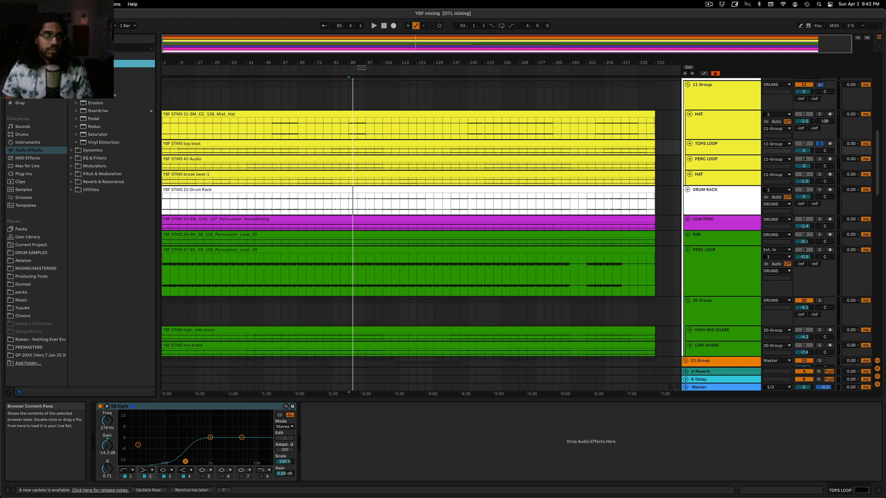
{"action": "scroll", "coordinate": [111, 148], "scroll_direction": "down", "scroll_amount": 5}
{"action": "scroll", "coordinate": [111, 139], "scroll_direction": "up", "scroll_amount": 4}
{"action": "mouse_move", "coordinate": [133, 88]}
{"action": "left_mouse_down"}
{"action": "mouse_move", "coordinate": [411, 476]}
{"action": "mouse_move", "coordinate": [406, 470]}
{"action": "left_mouse_up"}
{"action": "key", "text": "space"}
{"action": "left_click_drag", "start_coordinate": [378, 428], "coordinate": [378, 463]}
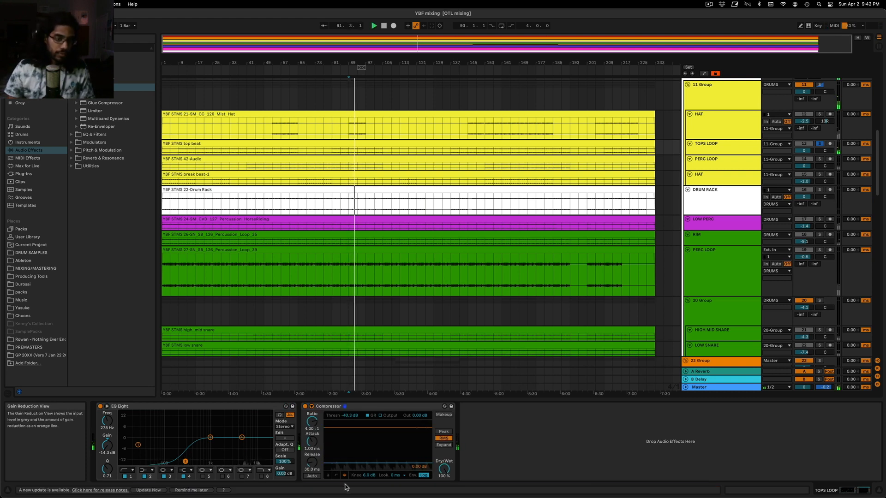
{"action": "left_click", "coordinate": [312, 407]}
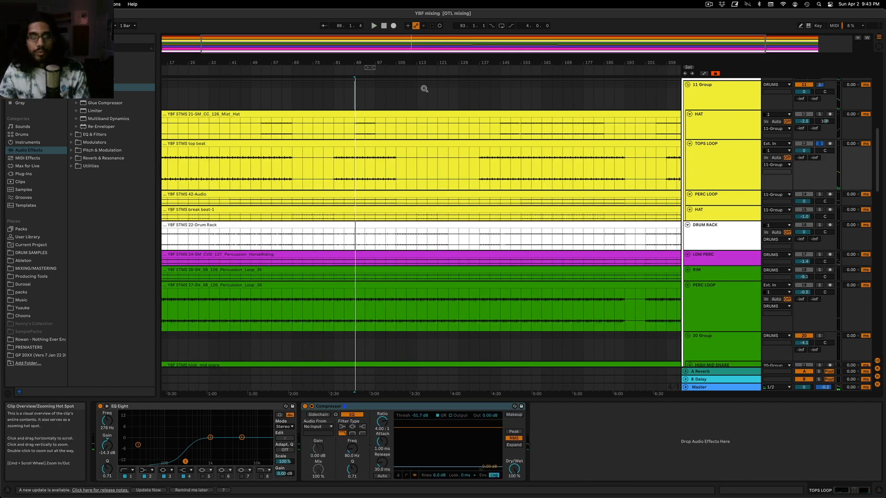
{"action": "key", "text": "space"}
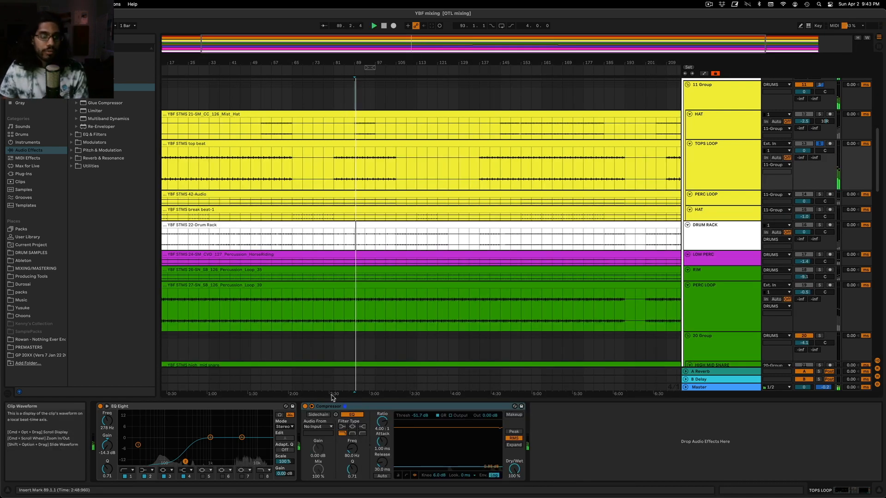
{"action": "key", "text": "space"}
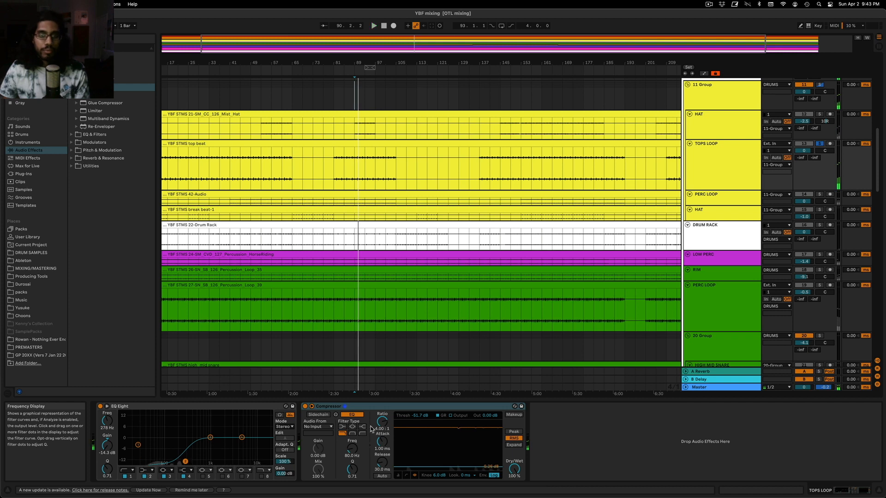
{"action": "left_click", "coordinate": [400, 407]}
{"action": "key", "text": "Delete"}
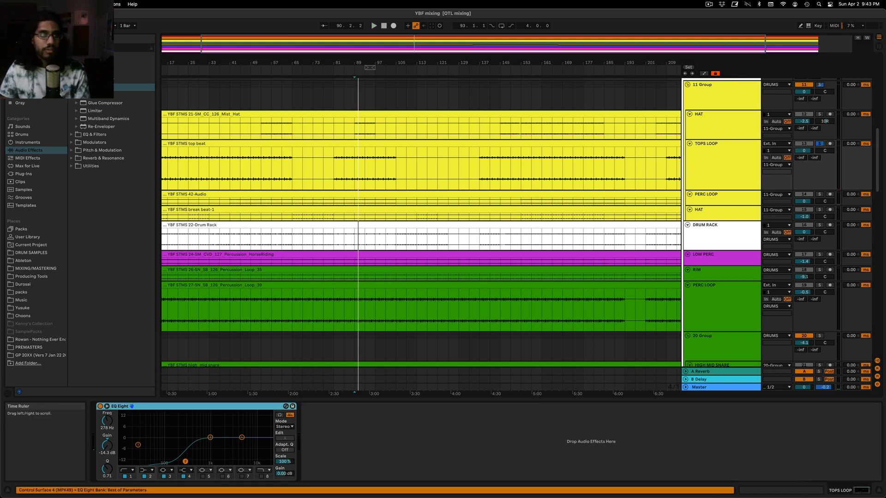
Add a second EQ Eight to the TOPS LOOP track, dipping the lows near 100 Hz and cutting 3.60 dB at 4.35 kHz
{"action": "left_click", "coordinate": [94, 135]}
{"action": "left_click", "coordinate": [71, 135]}
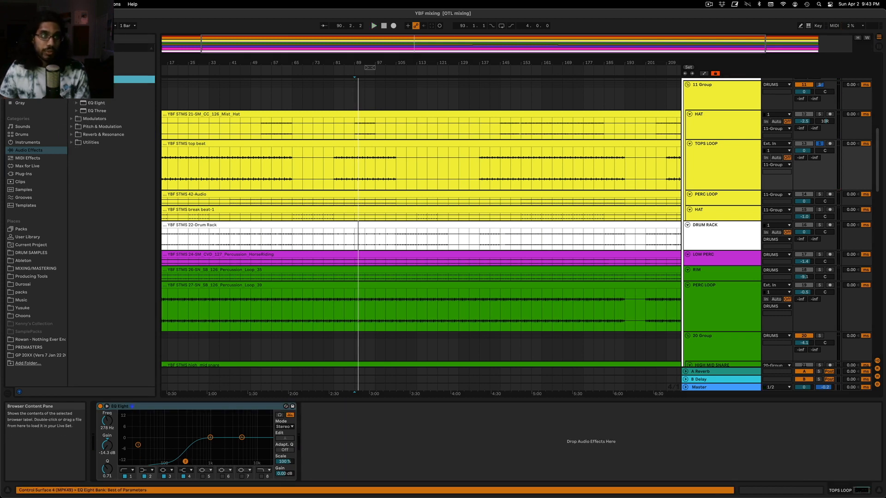
{"action": "left_click_drag", "start_coordinate": [106, 102], "coordinate": [428, 443]}
{"action": "left_click_drag", "start_coordinate": [492, 428], "coordinate": [443, 444]}
{"action": "key", "text": "space"}
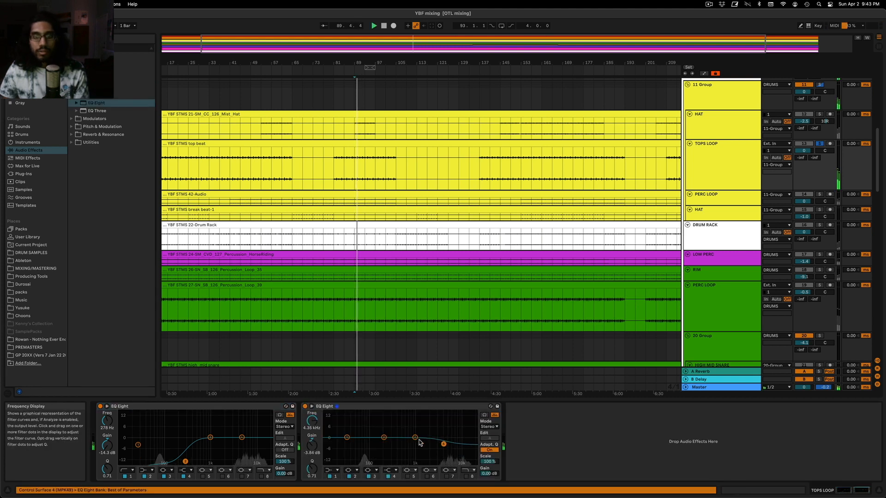
{"action": "left_click_drag", "start_coordinate": [384, 438], "coordinate": [366, 444]}
{"action": "left_click_drag", "start_coordinate": [443, 444], "coordinate": [443, 444]}
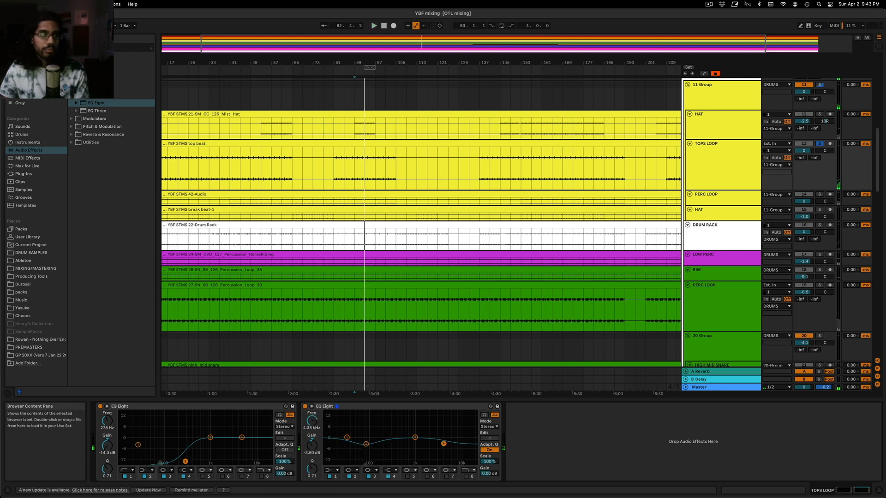
Stop playback and add a Color Limiter after the second EQ Eight on the TOPS LOOP track
{"action": "key", "text": "space"}
{"action": "left_click", "coordinate": [71, 72]}
{"action": "left_click_drag", "start_coordinate": [99, 87], "coordinate": [522, 429]}
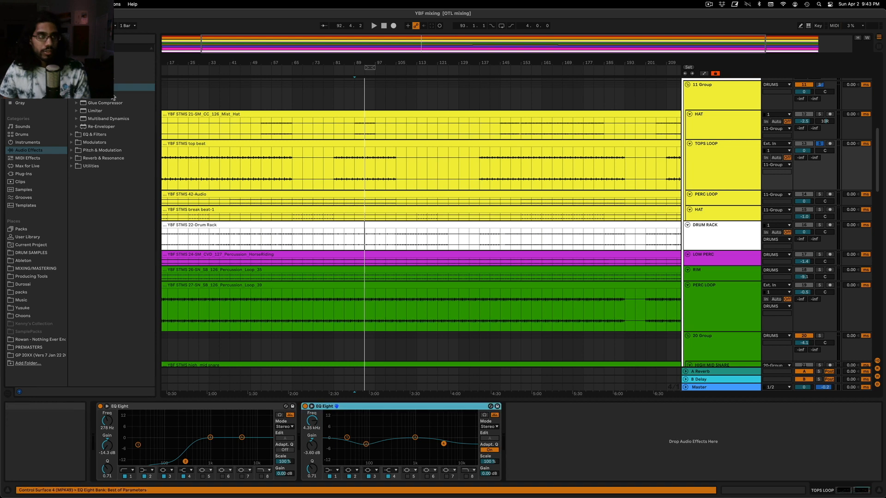
{"action": "left_click", "coordinate": [71, 63]}
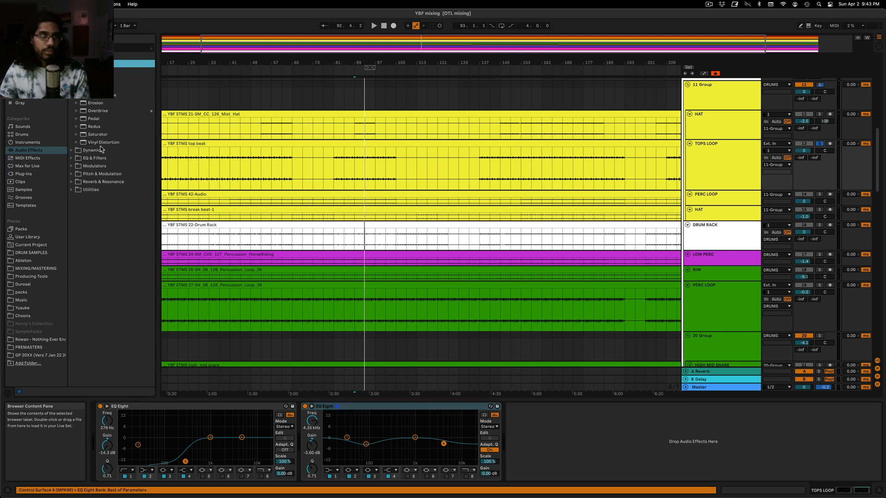
{"action": "left_click", "coordinate": [83, 64]}
{"action": "left_click", "coordinate": [83, 71]}
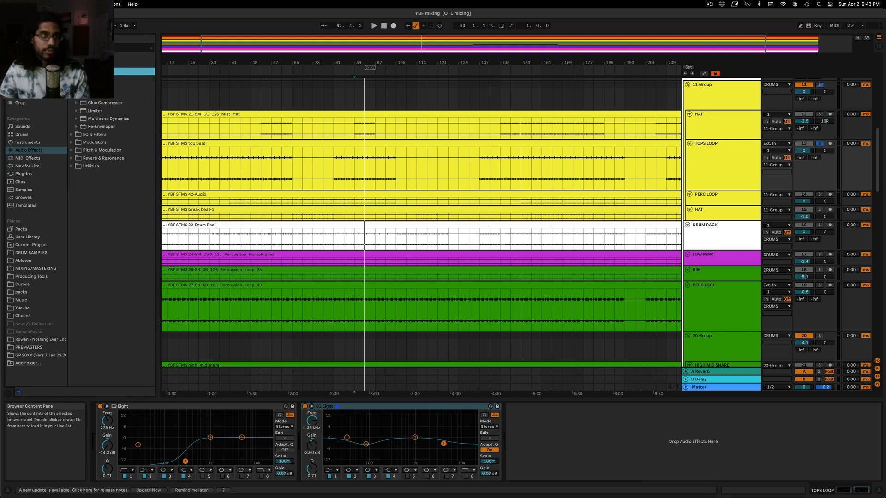
{"action": "left_click", "coordinate": [83, 71]}
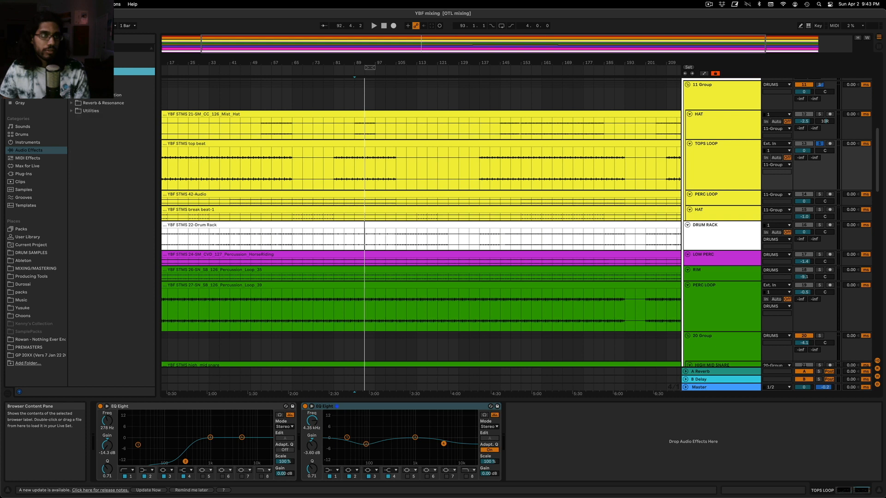
{"action": "left_click", "coordinate": [83, 72]}
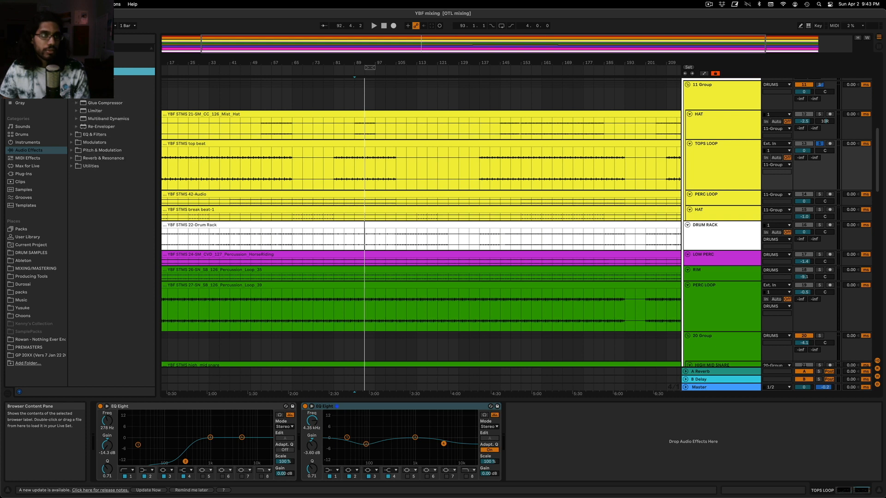
{"action": "left_click_drag", "start_coordinate": [92, 80], "coordinate": [560, 430]}
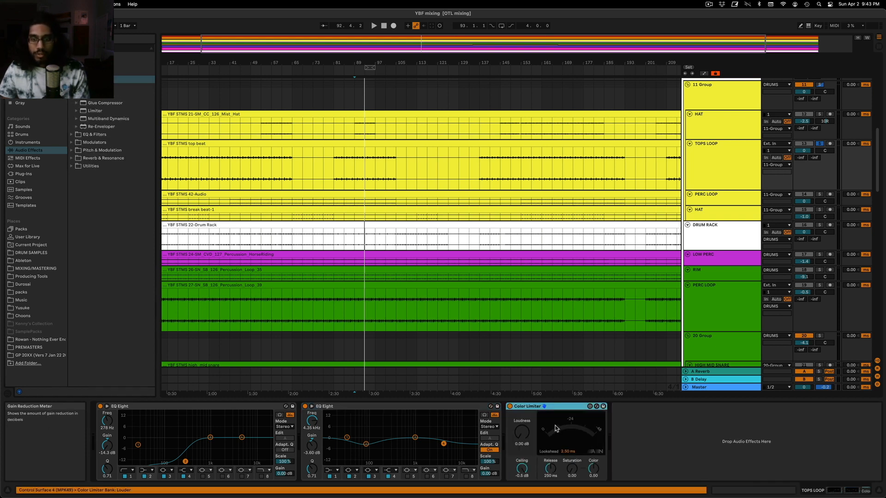
Set the Color Limiter's ceiling to -26 dB, auditioning the TOPS LOOP with the limiter bypassed and active
{"action": "key", "text": "space"}
{"action": "mouse_move", "coordinate": [521, 469]}
{"action": "left_mouse_down"}
{"action": "mouse_move", "coordinate": [522, 492]}
{"action": "mouse_move", "coordinate": [522, 464]}
{"action": "mouse_move", "coordinate": [522, 473]}
{"action": "left_mouse_up"}
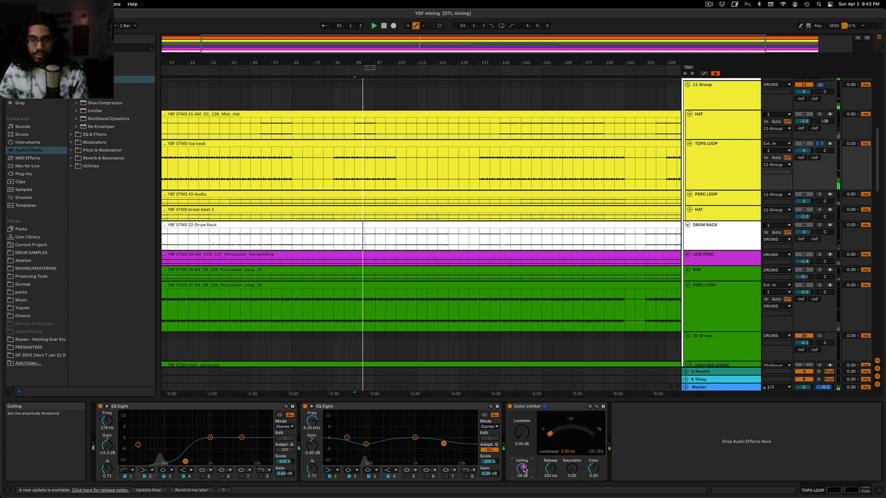
{"action": "left_click", "coordinate": [509, 407]}
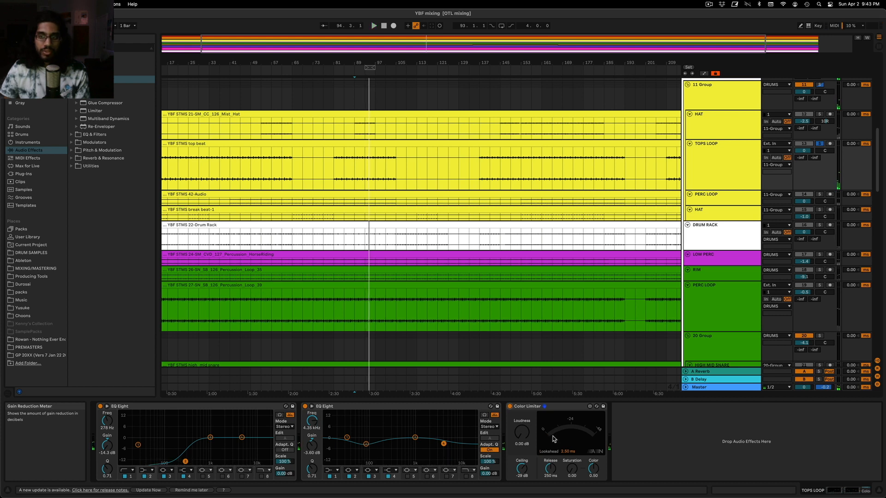
{"action": "key", "text": "space"}
{"action": "left_click", "coordinate": [522, 472]}
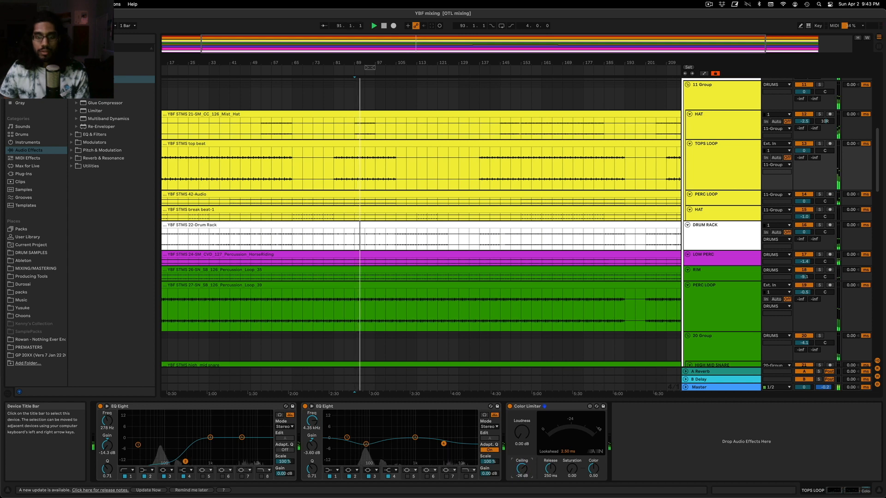
Set the high band of the TOPS LOOP's second EQ Eight to -2.11 dB at 4.54 kHz while the full mix plays
{"action": "left_click", "coordinate": [704, 189]}
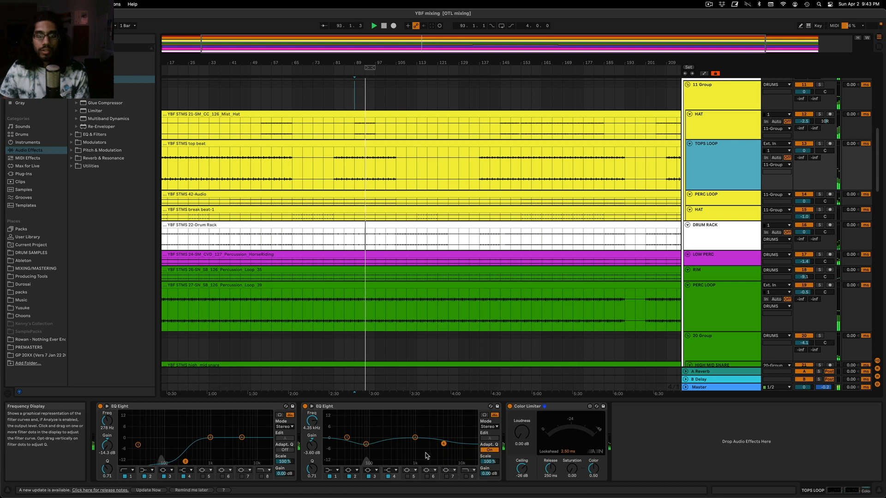
{"action": "left_click_drag", "start_coordinate": [444, 443], "coordinate": [444, 440]}
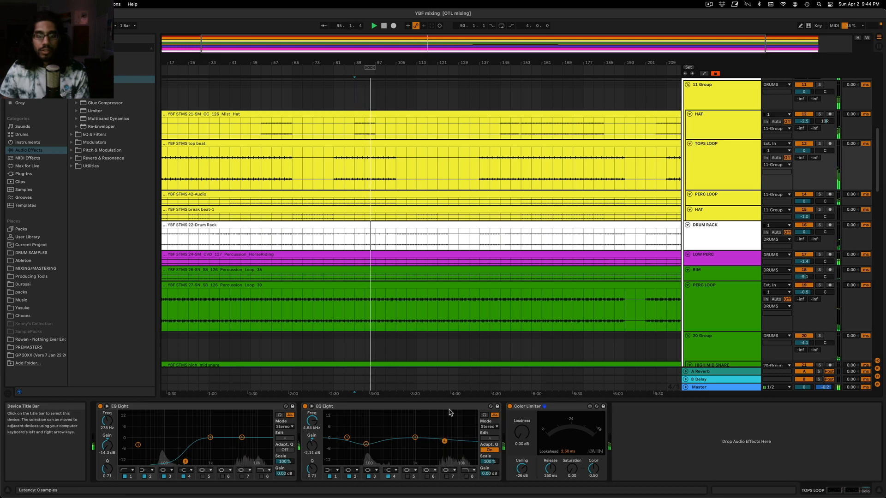
{"action": "right_click", "coordinate": [449, 406]}
{"action": "left_click", "coordinate": [451, 407]}
Solo the TOPS LOOP, cut 2.85 dB at 284 Hz with a Q of 1.87 in its second EQ, compare the band bypassed, and unsolo
{"action": "left_click", "coordinate": [819, 143]}
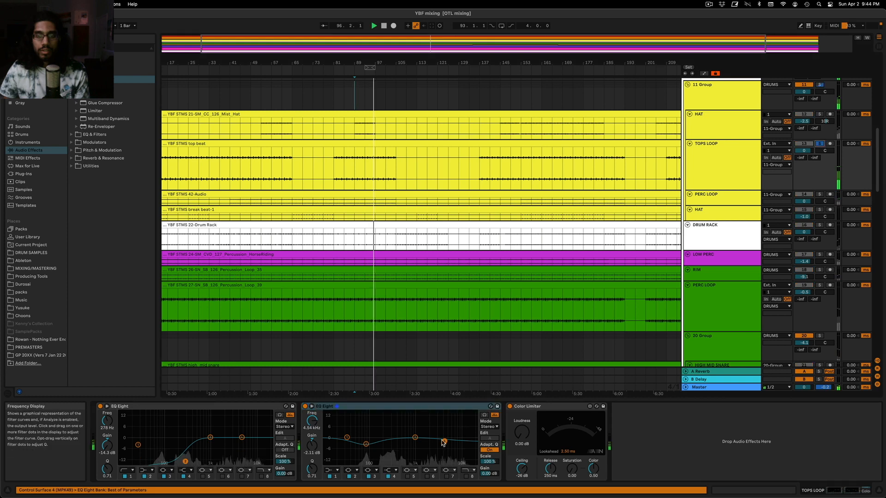
{"action": "left_click_drag", "start_coordinate": [444, 441], "coordinate": [413, 441]}
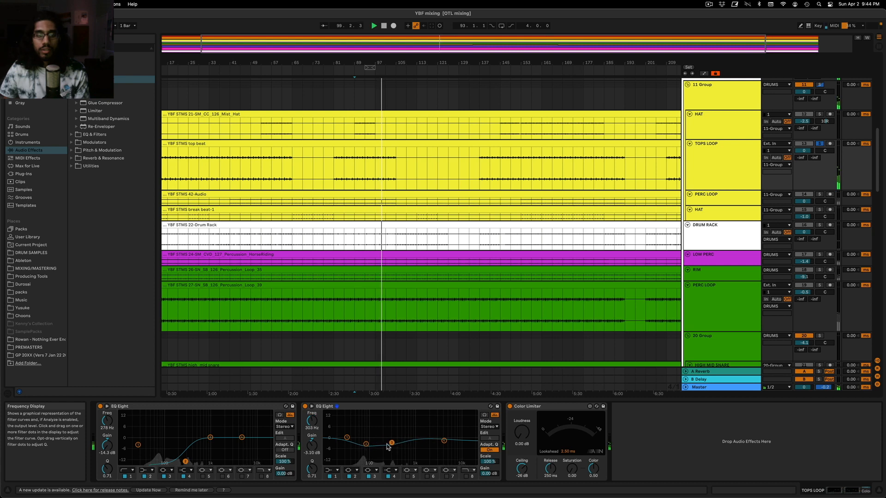
{"action": "left_click_drag", "start_coordinate": [312, 469], "coordinate": [312, 461]}
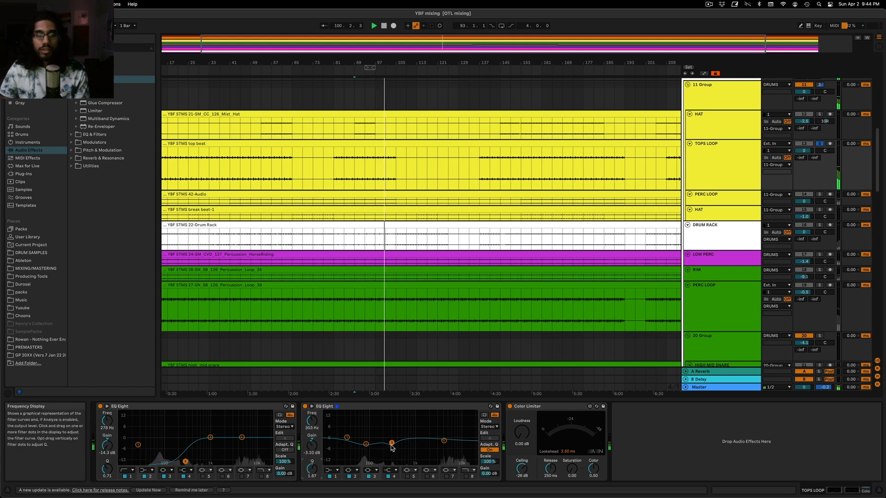
{"action": "left_click_drag", "start_coordinate": [390, 444], "coordinate": [389, 444]}
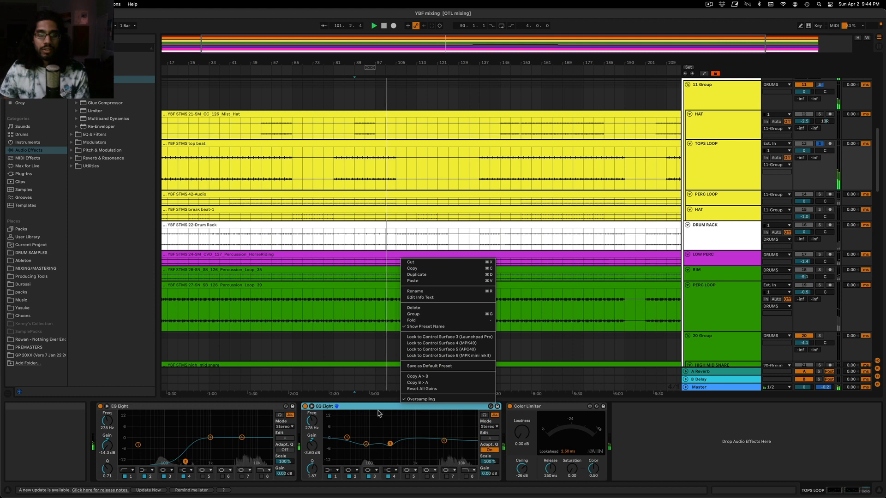
{"action": "left_click", "coordinate": [378, 413]}
{"action": "left_click", "coordinate": [369, 476]}
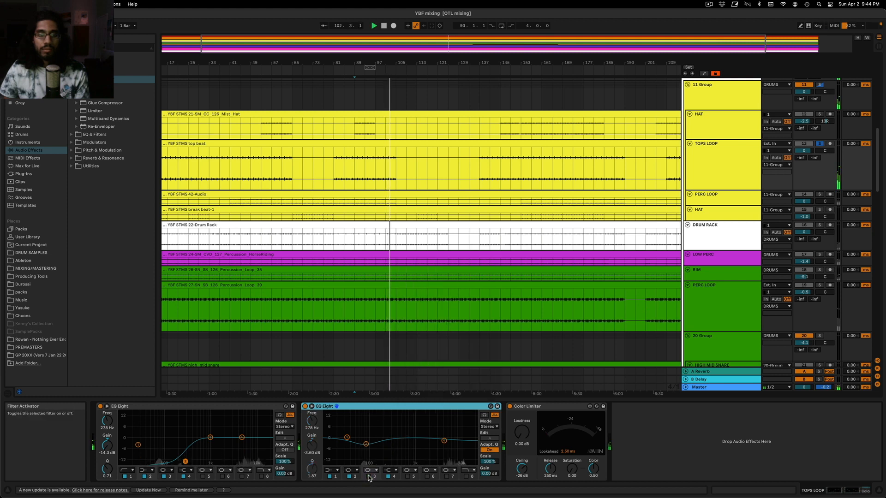
{"action": "left_click", "coordinate": [369, 476]}
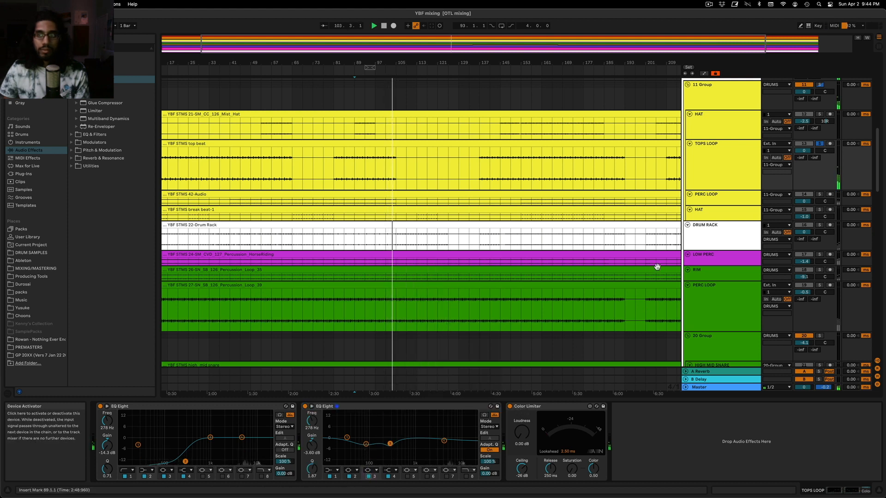
{"action": "left_click", "coordinate": [818, 144]}
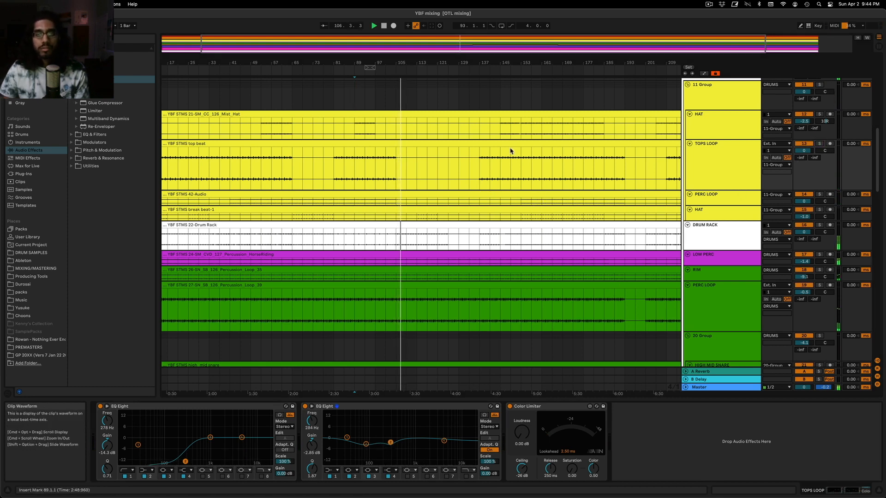
Play the mix from bar 141, check the TOPS LOOP soloed, and set its high EQ band to -1.86 dB at 6.96 kHz
{"action": "left_click", "coordinate": [488, 162]}
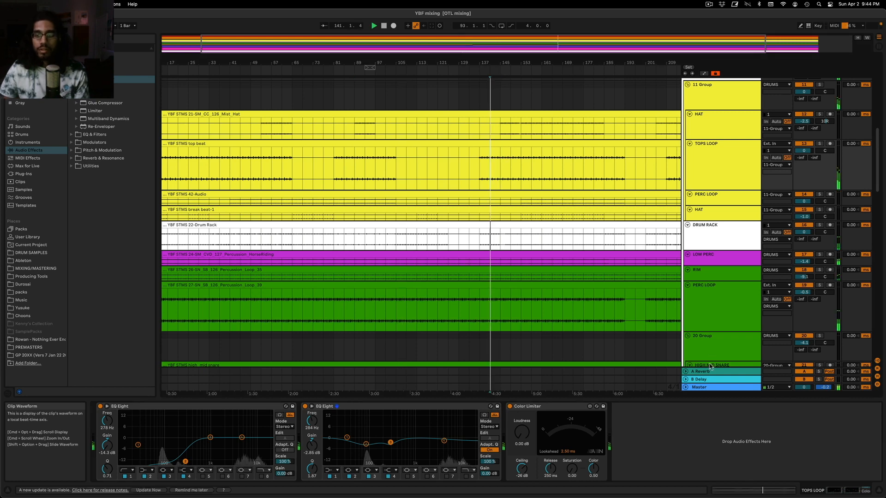
{"action": "left_click", "coordinate": [730, 389]}
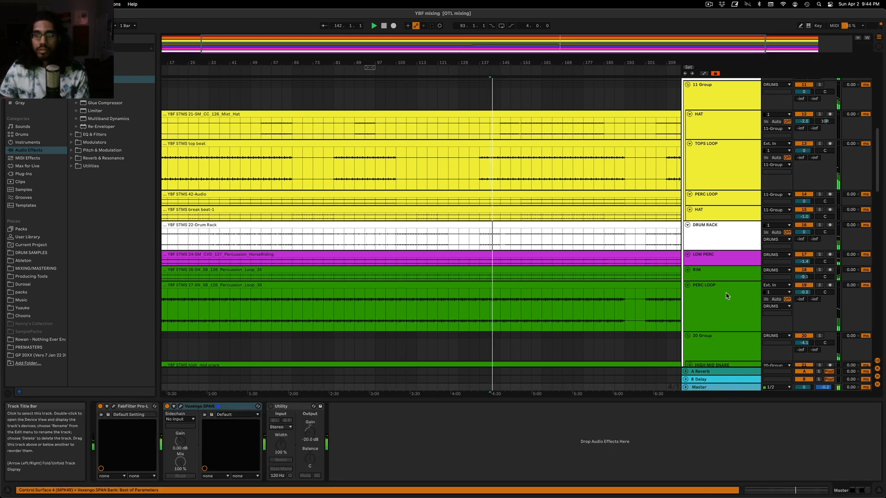
{"action": "left_click", "coordinate": [706, 159]}
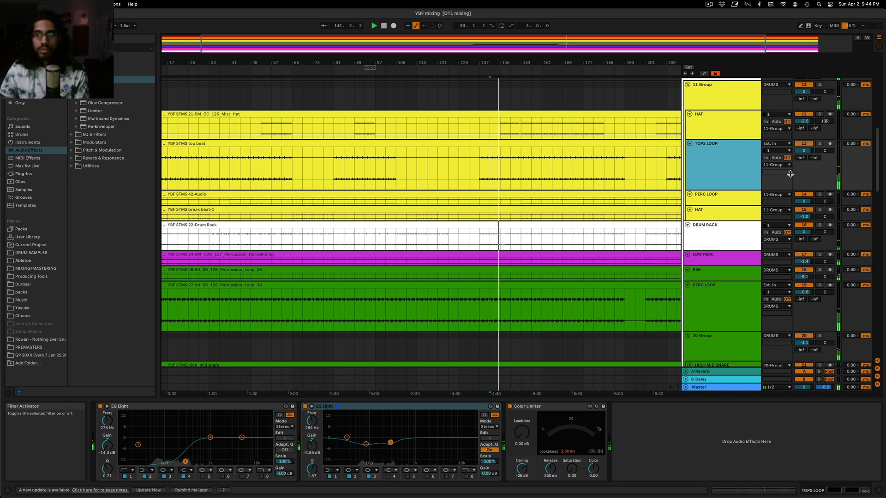
{"action": "left_click", "coordinate": [819, 144]}
{"action": "left_click", "coordinate": [819, 144]}
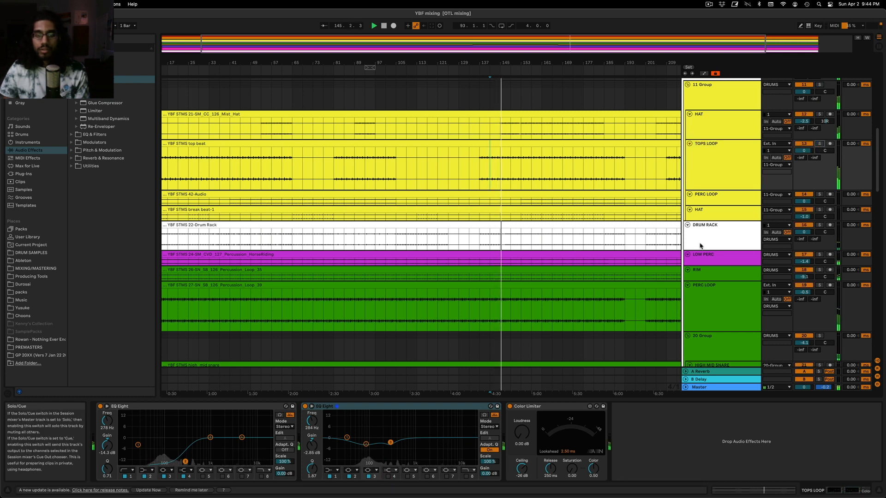
{"action": "left_click", "coordinate": [389, 477]}
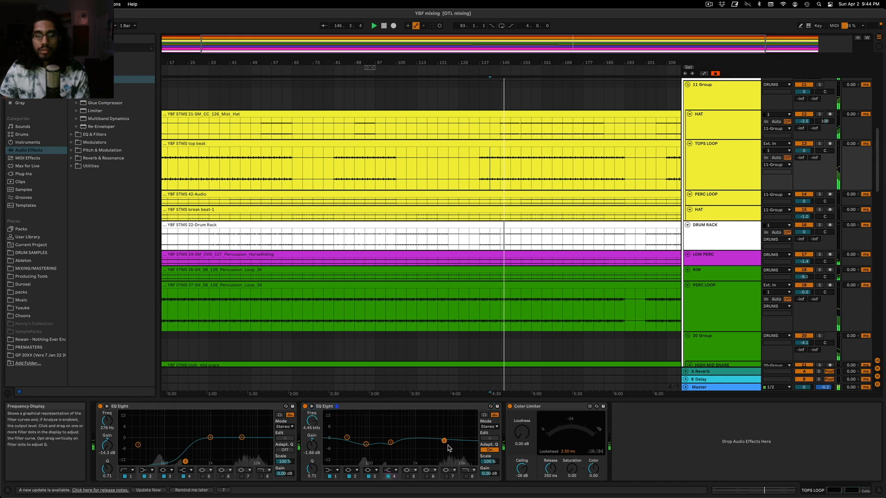
{"action": "left_click_drag", "start_coordinate": [444, 441], "coordinate": [452, 442]}
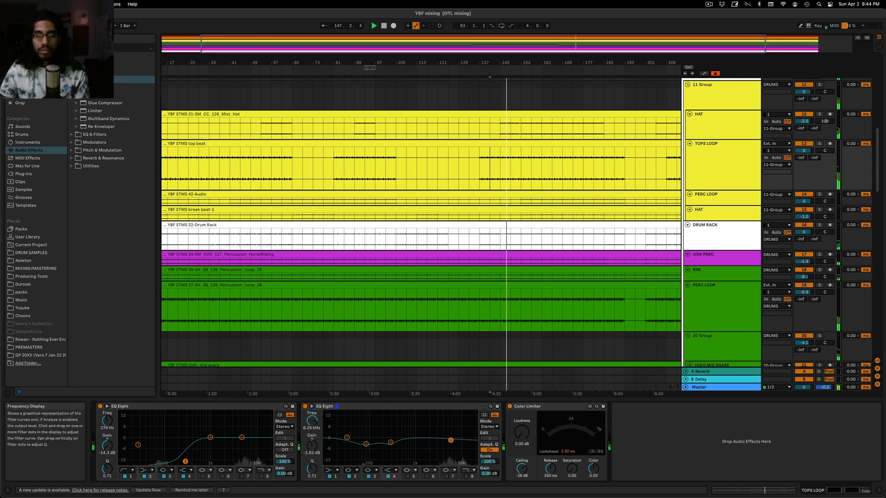
Check the mix's frequency balance in the Master track's Voxengo SPAN analyzer, close it and return to the bass tracks
{"action": "right_click", "coordinate": [722, 388]}
{"action": "key", "text": "Escape"}
{"action": "left_click", "coordinate": [181, 407]}
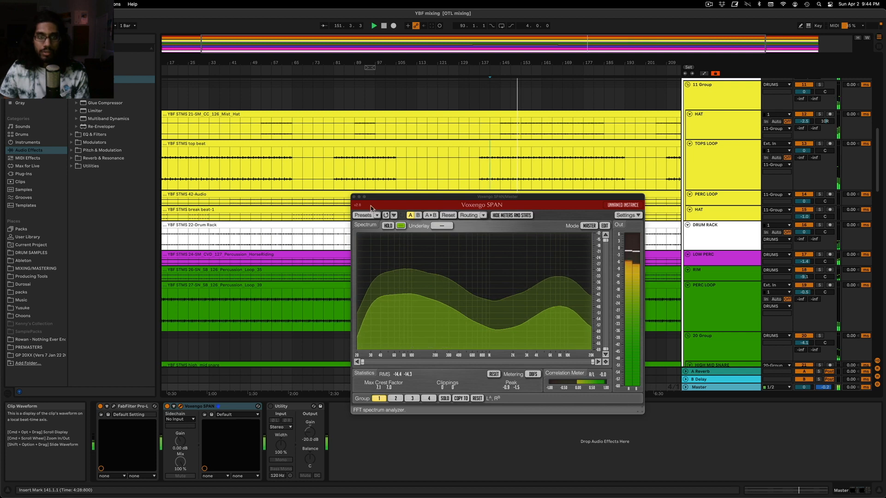
{"action": "left_click", "coordinate": [354, 196]}
{"action": "scroll", "coordinate": [572, 173], "scroll_direction": "up", "scroll_amount": 6}
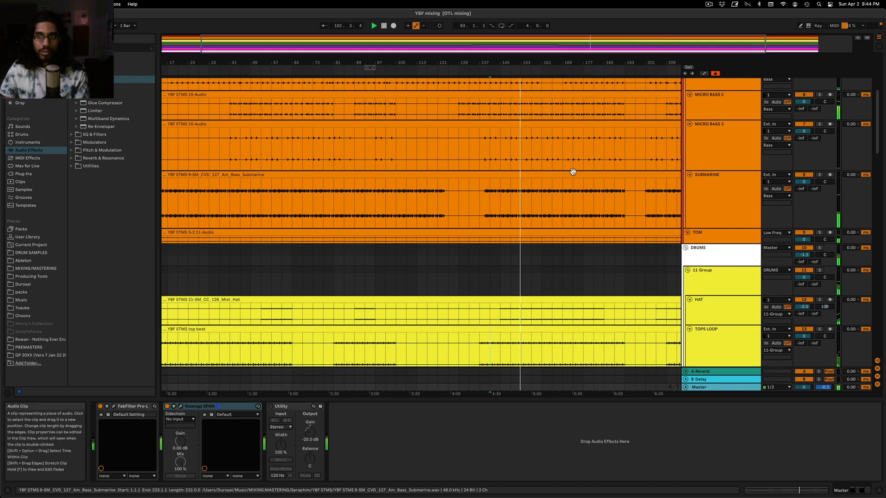
Look at the KICK's devices, check the mix's low end in the Master's Voxengo SPAN analyzer and close the analyzer
{"action": "scroll", "coordinate": [572, 171], "scroll_direction": "up", "scroll_amount": 5}
{"action": "left_click", "coordinate": [710, 174]}
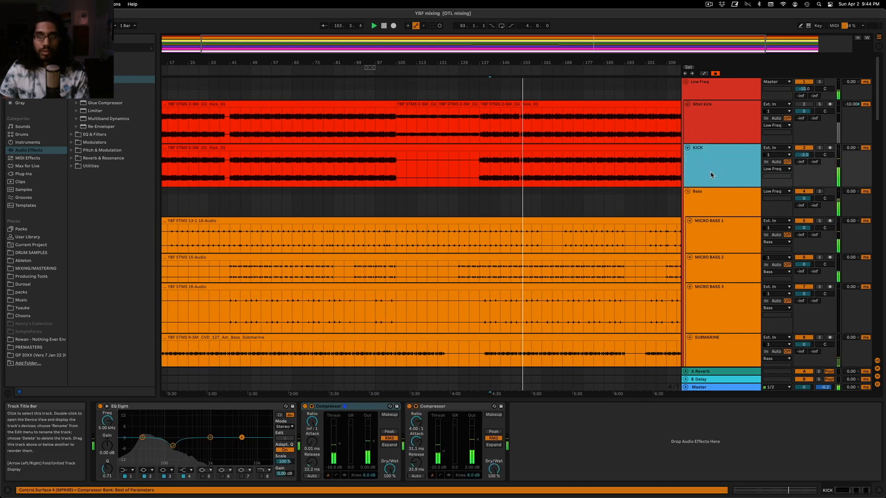
{"action": "left_click", "coordinate": [719, 387]}
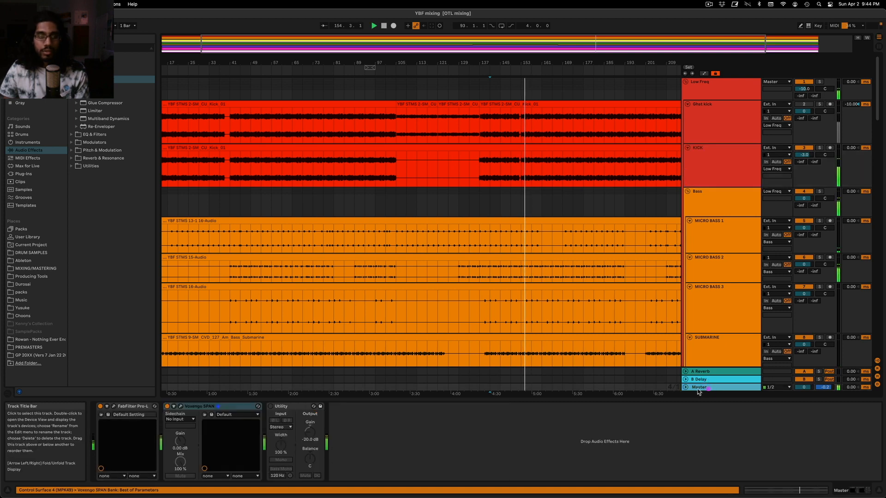
{"action": "left_click", "coordinate": [181, 406]}
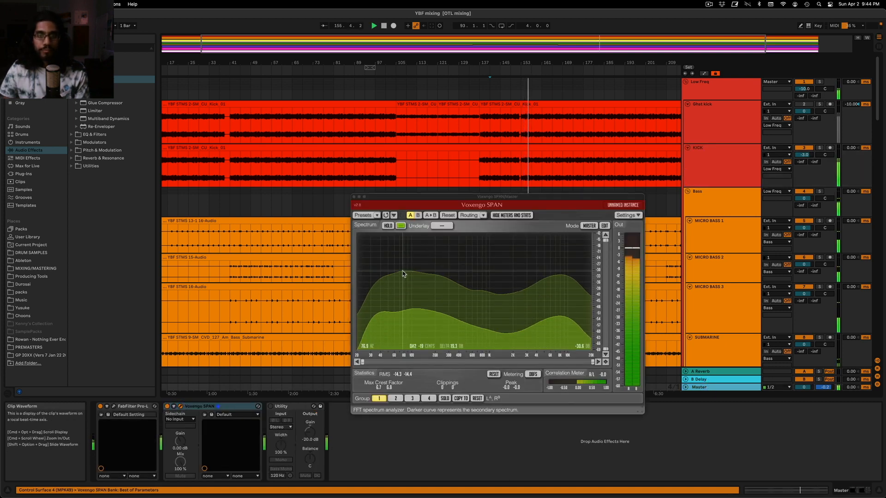
{"action": "left_click", "coordinate": [354, 196]}
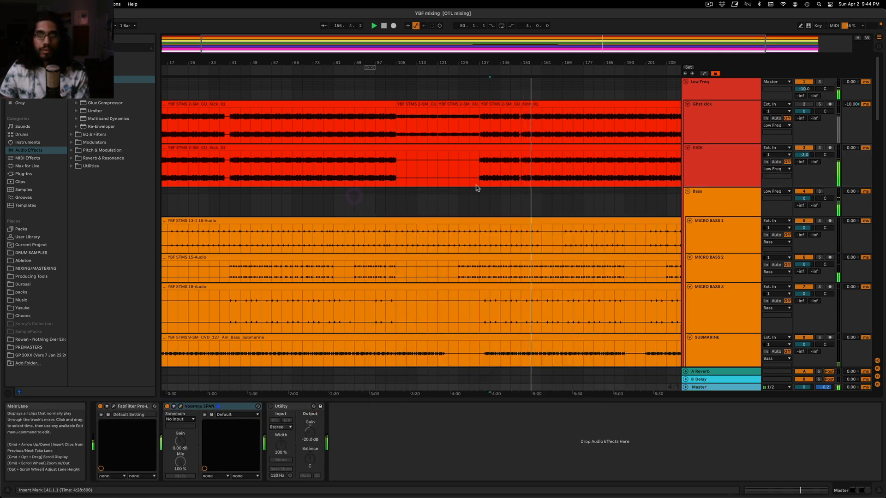
Raise the KICK volume to -1.0 dB while monitoring the Master's FabFilter Pro-L limiter from bar 73, and close the limiter window
{"action": "left_click", "coordinate": [701, 164]}
{"action": "left_click_drag", "start_coordinate": [803, 155], "coordinate": [804, 154]}
{"action": "key", "text": "space"}
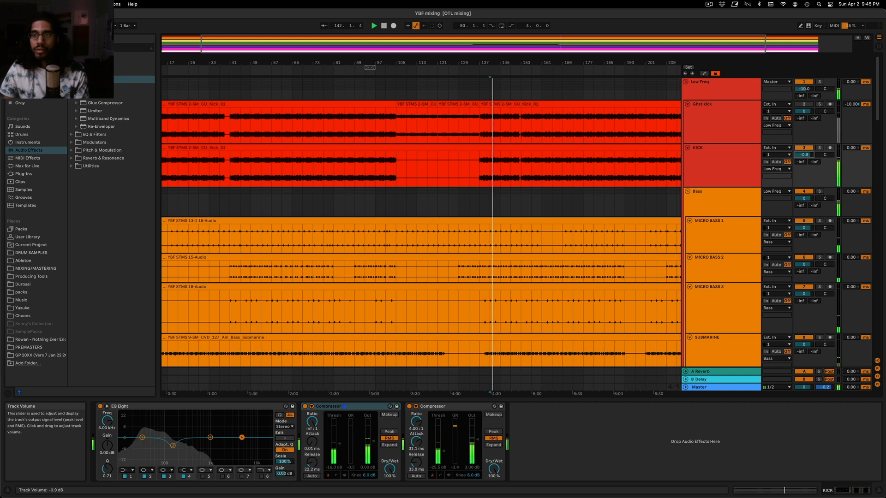
{"action": "left_click", "coordinate": [701, 387]}
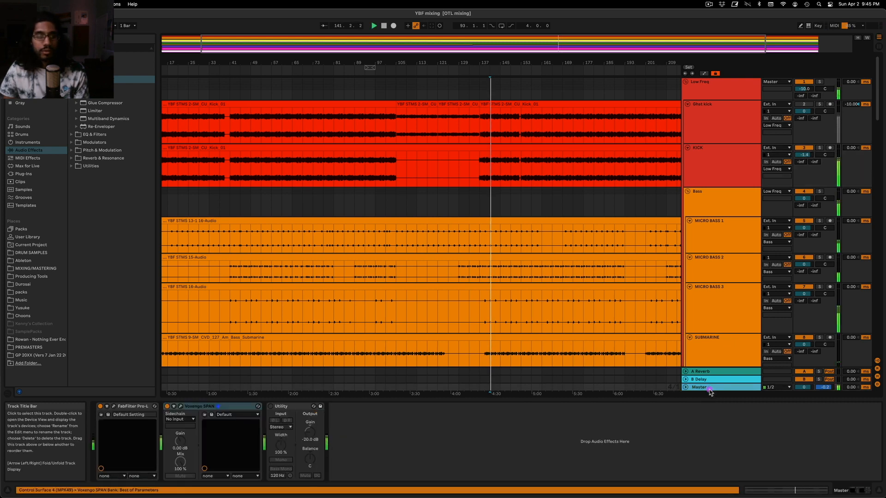
{"action": "left_click", "coordinate": [115, 406]}
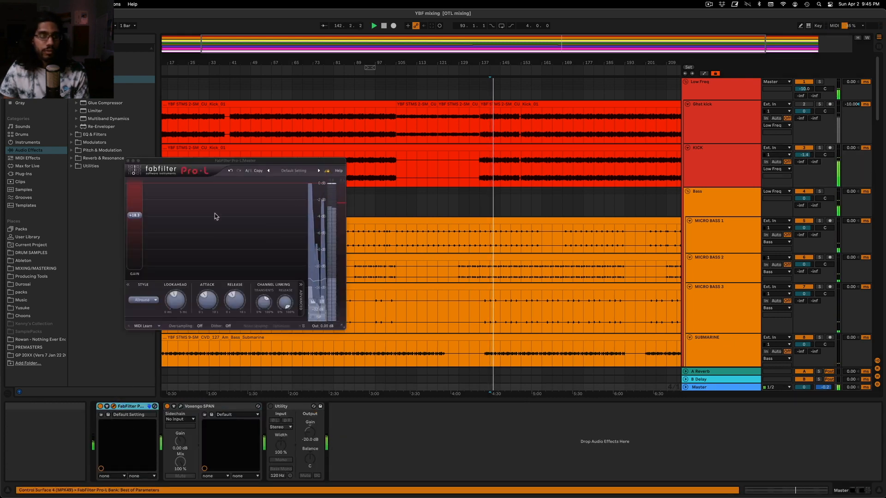
{"action": "left_click", "coordinate": [314, 88]}
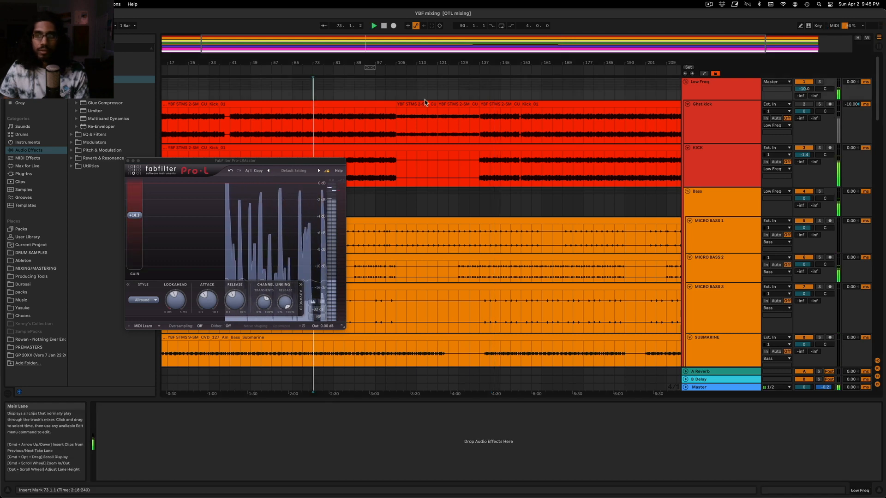
{"action": "left_click", "coordinate": [748, 173]}
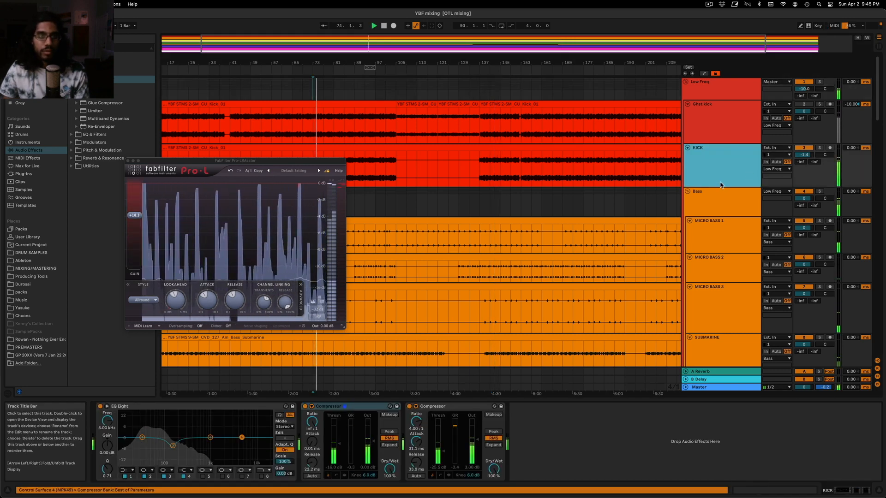
{"action": "left_click_drag", "start_coordinate": [809, 159], "coordinate": [808, 157]}
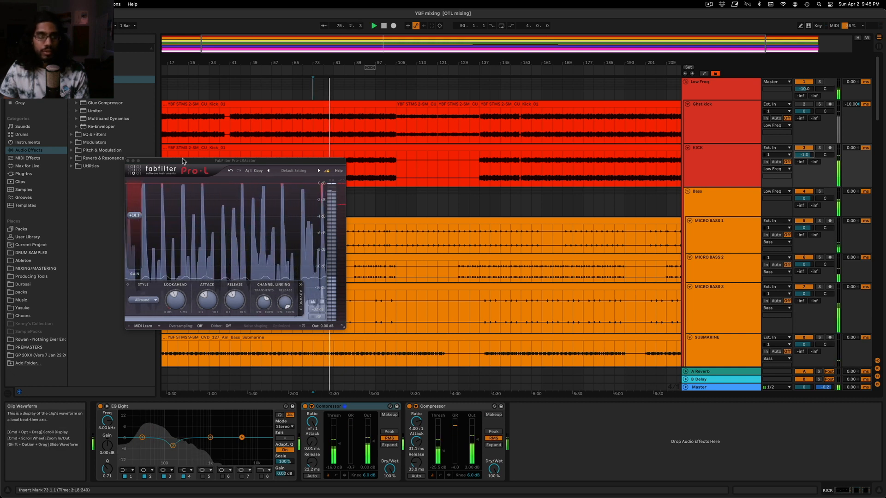
{"action": "left_click", "coordinate": [128, 161]}
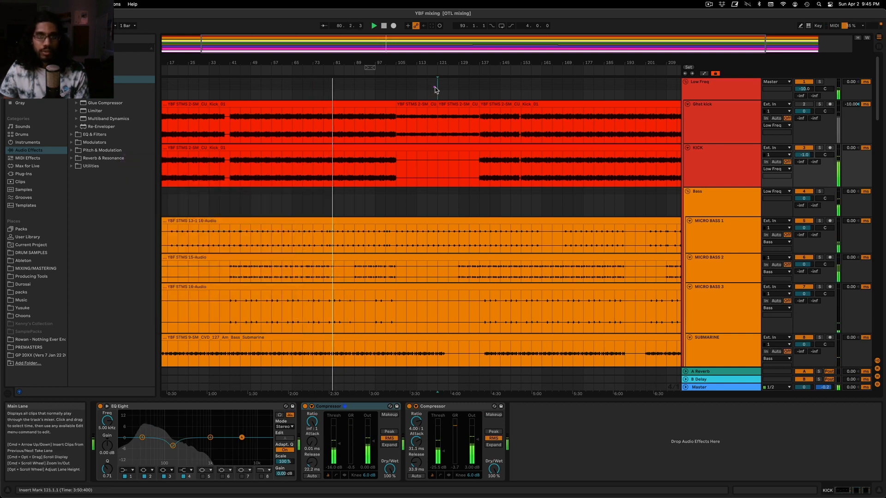
Play the mix from bar 145, recheck its spectrum in the Master's Voxengo SPAN, and close the analyzer
{"action": "left_click", "coordinate": [499, 90]}
{"action": "key", "text": "w"}
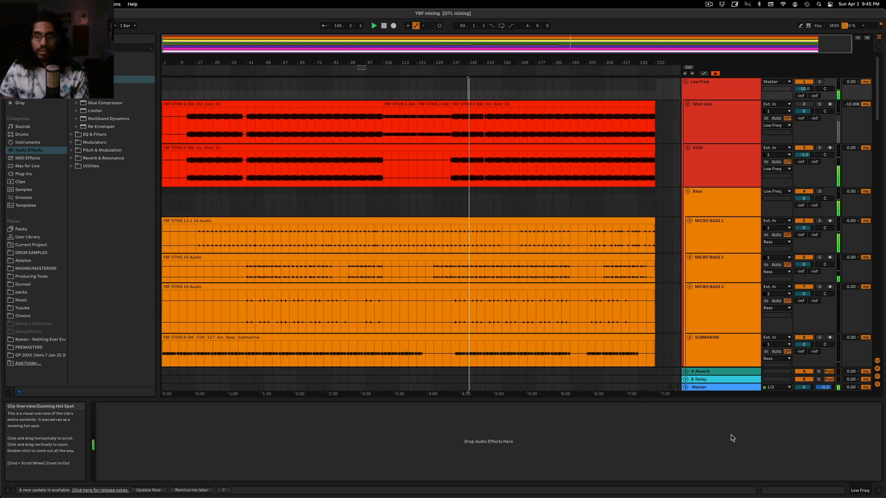
{"action": "left_click", "coordinate": [706, 387]}
{"action": "left_click", "coordinate": [181, 408]}
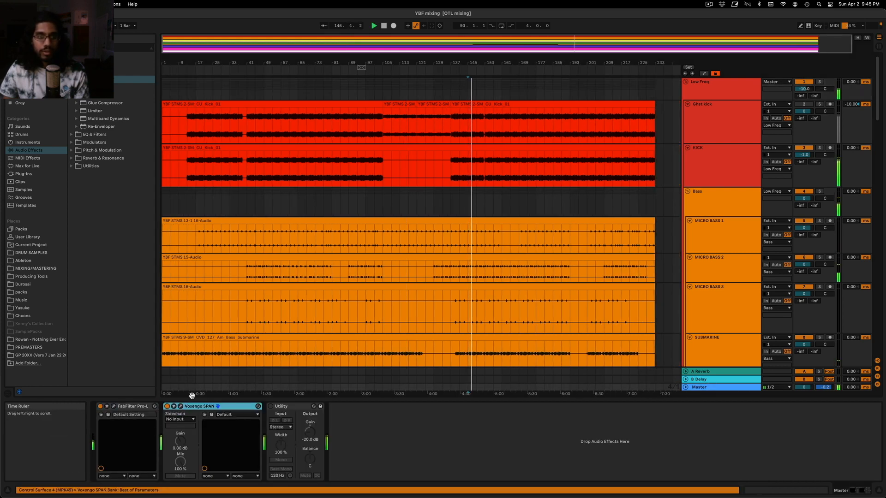
{"action": "left_click", "coordinate": [180, 407]}
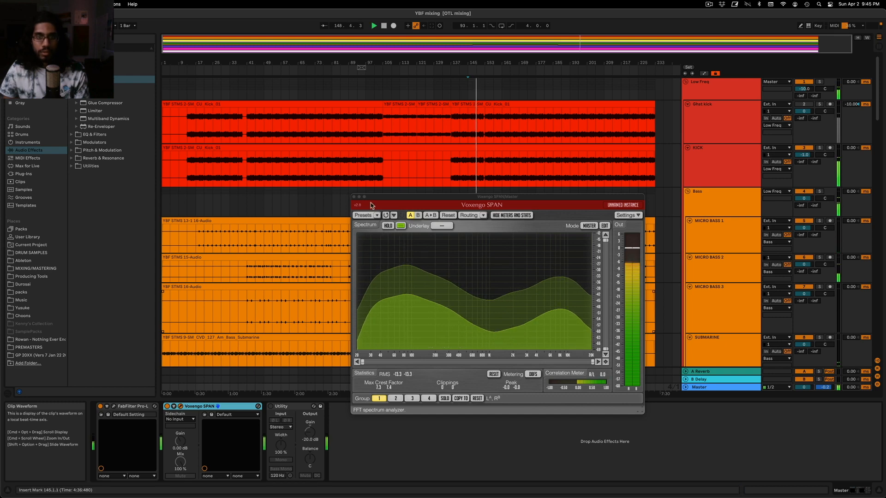
{"action": "left_click", "coordinate": [354, 197]}
Solo the FULL TRACK reference below the SENDS group and play it from bar 141
{"action": "scroll", "coordinate": [438, 238], "scroll_direction": "down", "scroll_amount": 10}
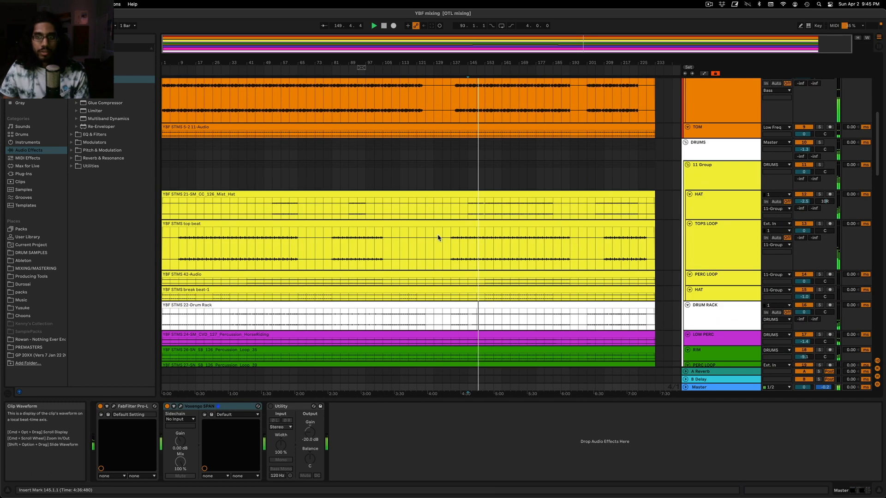
{"action": "scroll", "coordinate": [439, 237], "scroll_direction": "down", "scroll_amount": 12}
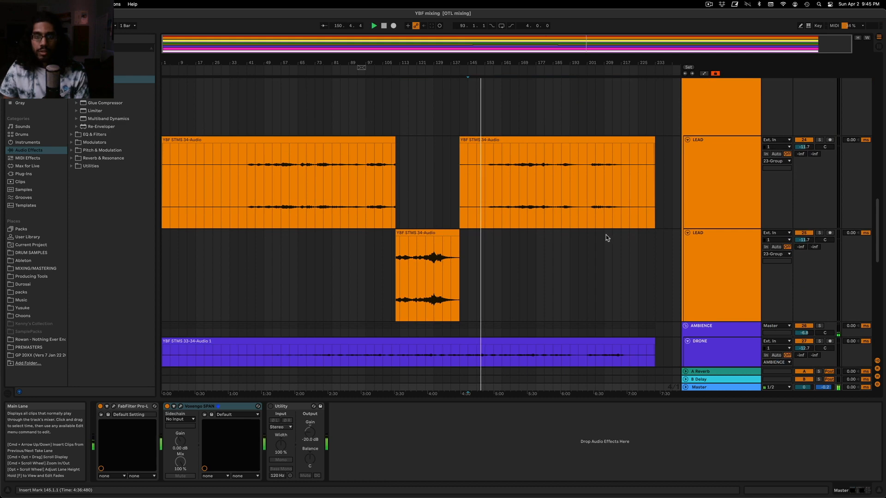
{"action": "scroll", "coordinate": [605, 238], "scroll_direction": "down", "scroll_amount": 5}
{"action": "left_click", "coordinate": [824, 205]}
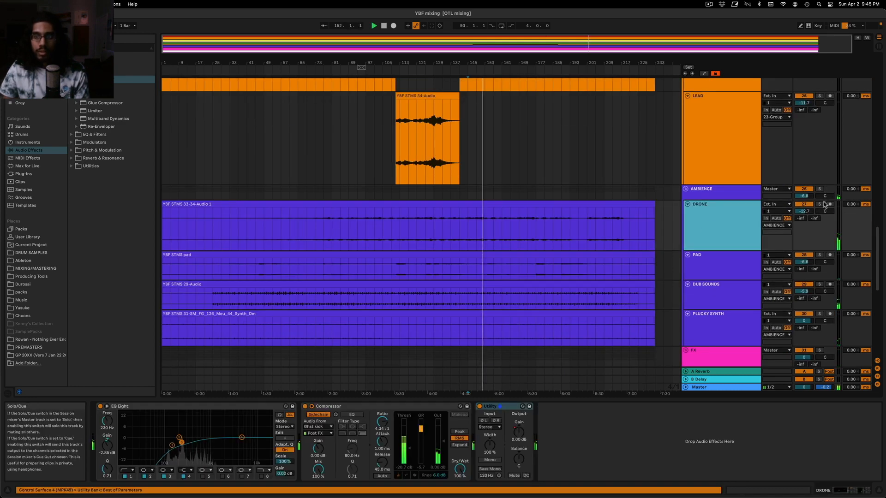
{"action": "scroll", "coordinate": [551, 306], "scroll_direction": "down", "scroll_amount": 4}
{"action": "scroll", "coordinate": [551, 305], "scroll_direction": "down", "scroll_amount": 5}
{"action": "left_click", "coordinate": [723, 340]}
{"action": "left_click", "coordinate": [466, 340]}
{"action": "key", "text": "space"}
{"action": "left_click", "coordinate": [821, 330]}
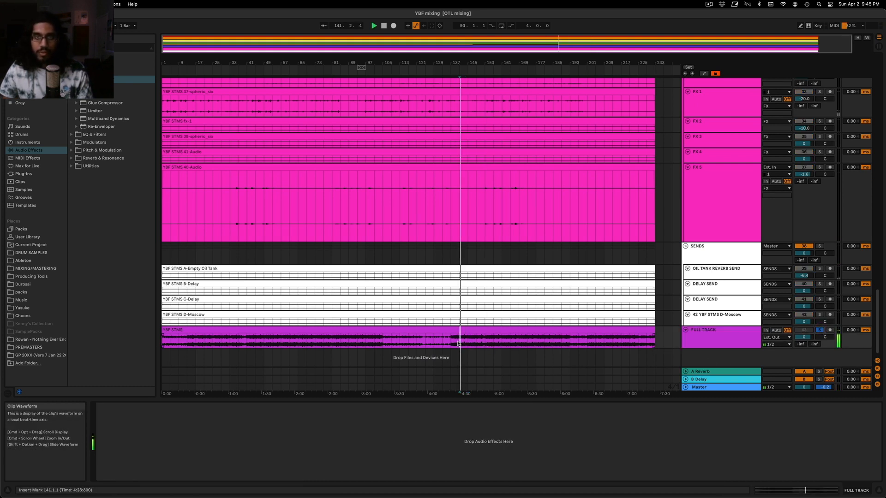
Replay the FULL TRACK from bars 139 and 137, unsolo it, and play the stem mix from bar 137 for comparison
{"action": "left_click_drag", "start_coordinate": [570, 42], "coordinate": [570, 65]}
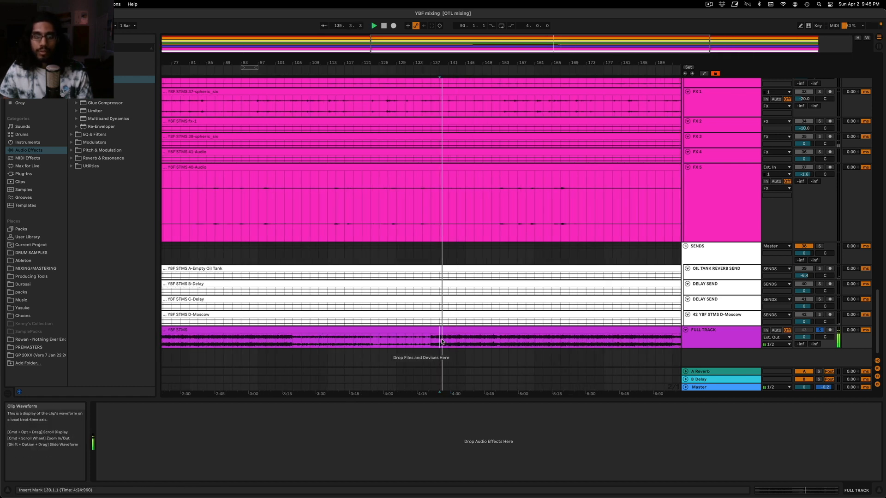
{"action": "left_click", "coordinate": [433, 344]}
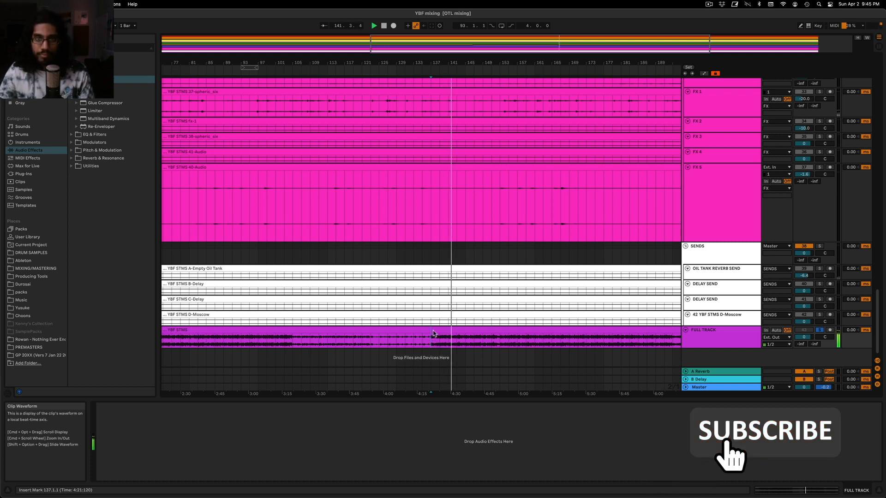
{"action": "scroll", "coordinate": [456, 304], "scroll_direction": "up", "scroll_amount": 4}
{"action": "scroll", "coordinate": [468, 242], "scroll_direction": "down", "scroll_amount": 4}
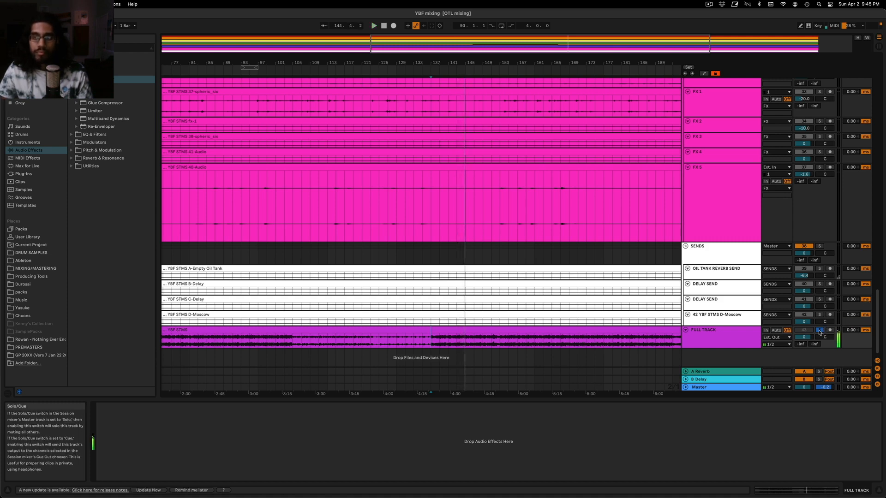
{"action": "left_click", "coordinate": [432, 208]}
{"action": "scroll", "coordinate": [508, 211], "scroll_direction": "up", "scroll_amount": 5}
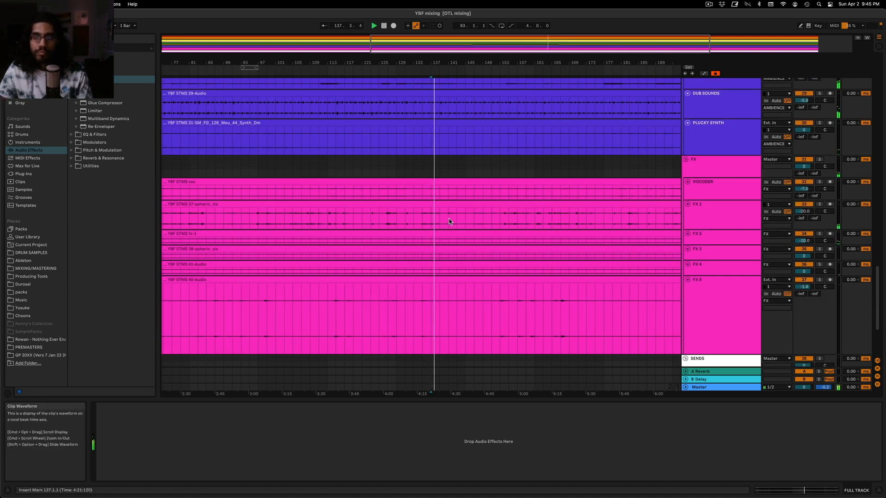
Inspect the FX 1 track's compressors, audition the track soloed from bar 137, and unsolo it
{"action": "left_click", "coordinate": [690, 205]}
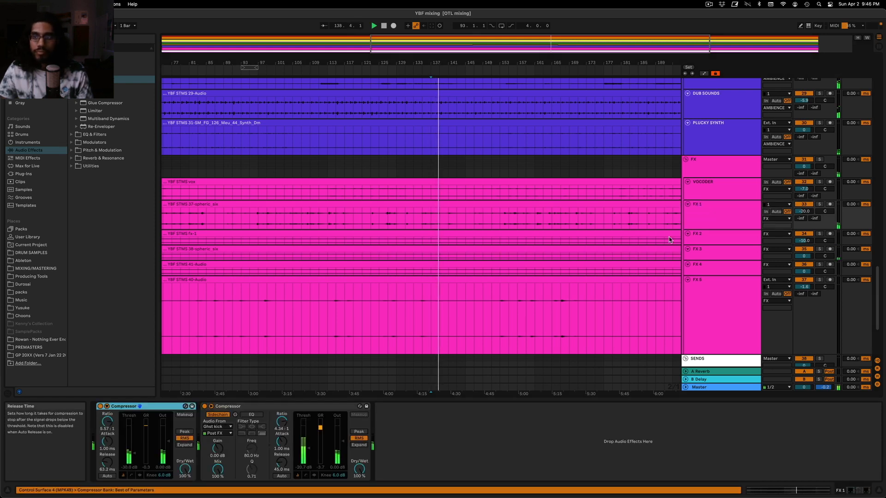
{"action": "left_click", "coordinate": [820, 204]}
{"action": "key", "text": "space"}
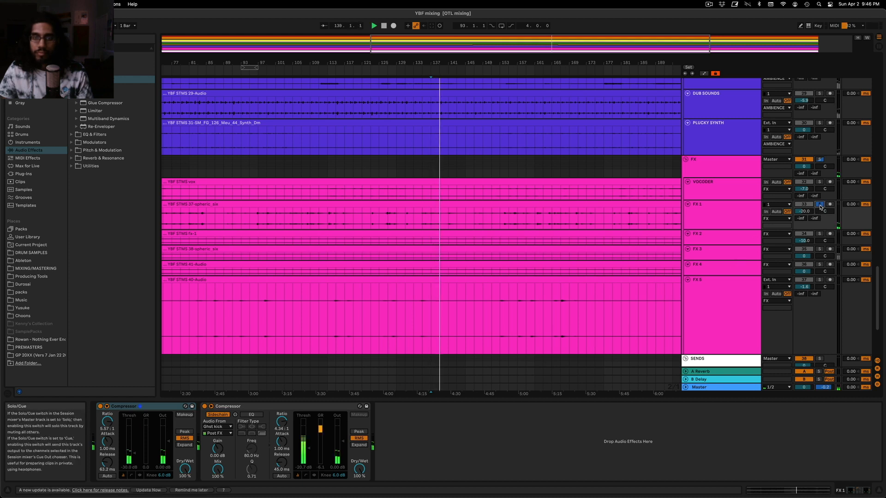
{"action": "key", "text": "space"}
{"action": "key", "text": "space"}
Enlarge the FX 3 track, solo it and audition its short sound around bar 139
{"action": "left_click_drag", "start_coordinate": [745, 260], "coordinate": [744, 301]}
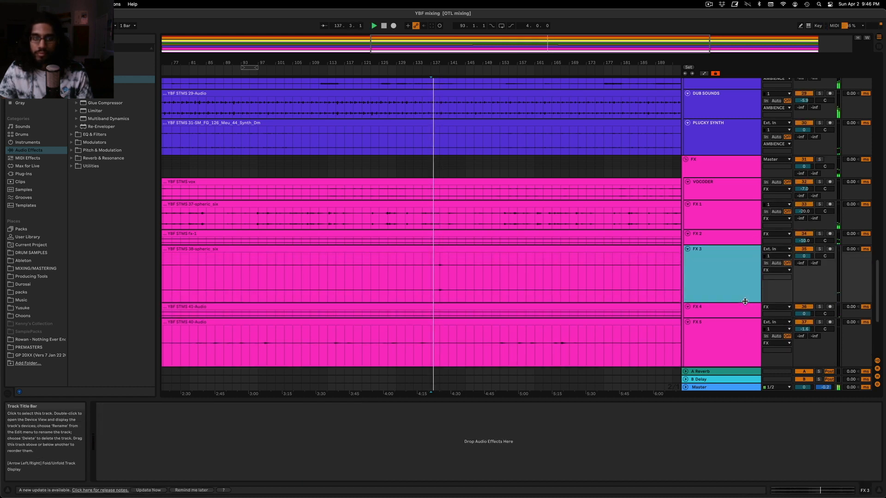
{"action": "left_click_drag", "start_coordinate": [483, 44], "coordinate": [558, 58]}
{"action": "left_click", "coordinate": [818, 249]}
{"action": "left_click", "coordinate": [379, 285]}
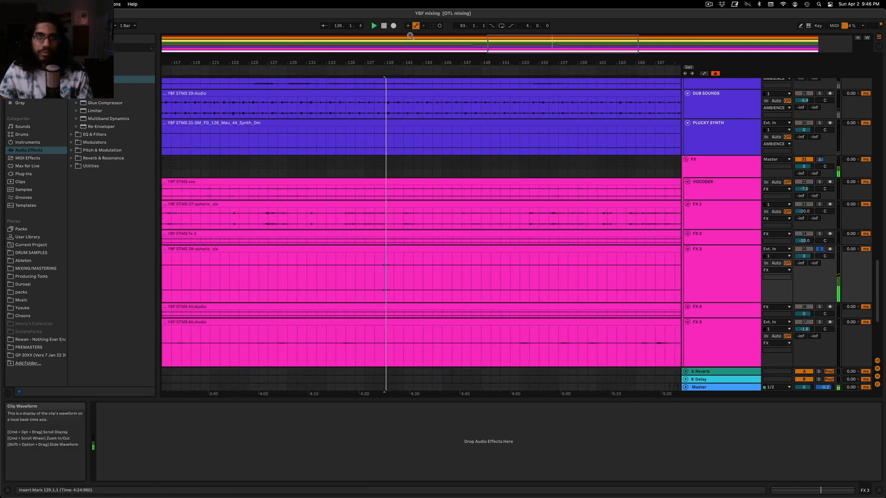
{"action": "left_click_drag", "start_coordinate": [381, 63], "coordinate": [496, 218]}
{"action": "key", "text": "space"}
{"action": "left_click", "coordinate": [536, 283]}
{"action": "key", "text": "space"}
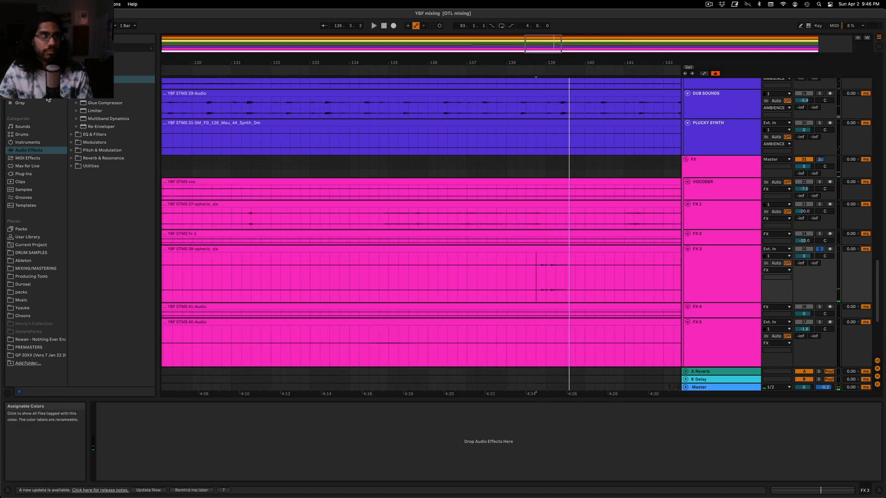
Add an EQ Eight to FX 3 and set band 1 as a low cut at 267 Hz with a Q of 0.75
{"action": "left_click", "coordinate": [70, 141]}
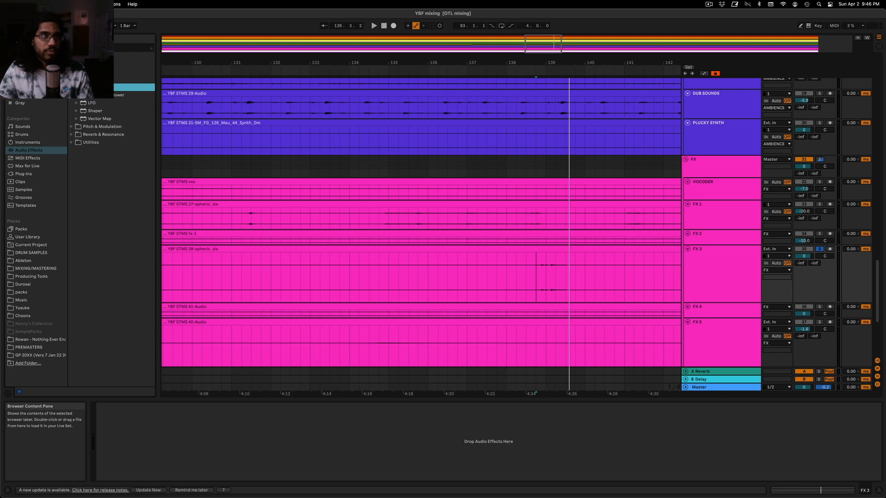
{"action": "left_click", "coordinate": [92, 102]}
{"action": "left_click_drag", "start_coordinate": [692, 262], "coordinate": [691, 263]}
{"action": "key", "text": "space"}
{"action": "left_click", "coordinate": [128, 470]}
{"action": "left_click", "coordinate": [135, 434]}
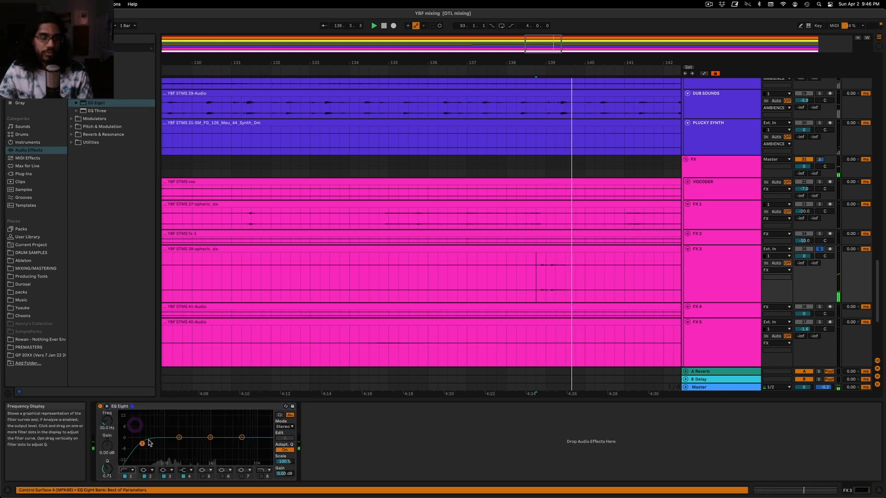
{"action": "left_click_drag", "start_coordinate": [143, 446], "coordinate": [185, 444]}
{"action": "key", "text": "space"}
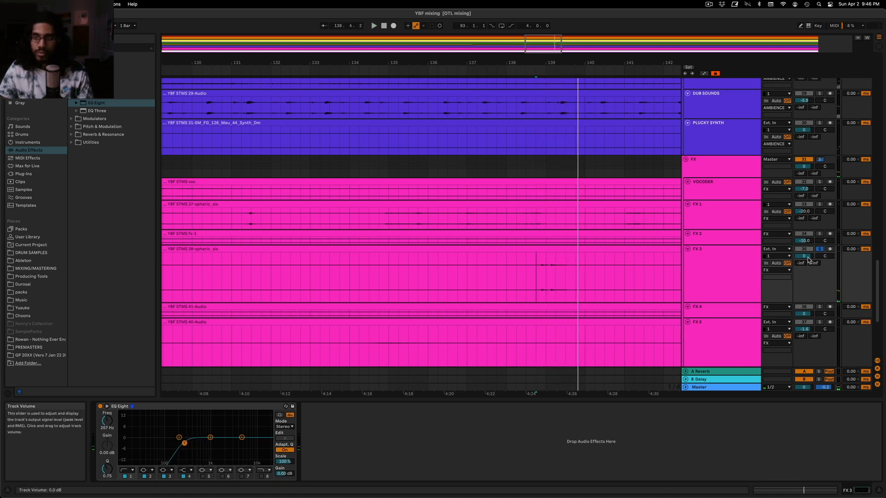
Unsolo FX 3 and lower its volume to -5.0 dB while the full mix plays
{"action": "left_click", "coordinate": [820, 249]}
{"action": "key", "text": "space"}
{"action": "left_click_drag", "start_coordinate": [809, 256], "coordinate": [810, 260]}
Set the FX 1 volume to -17.1 dB, comparing the track soloed and within the full mix from bar 137
{"action": "left_click", "coordinate": [704, 210]}
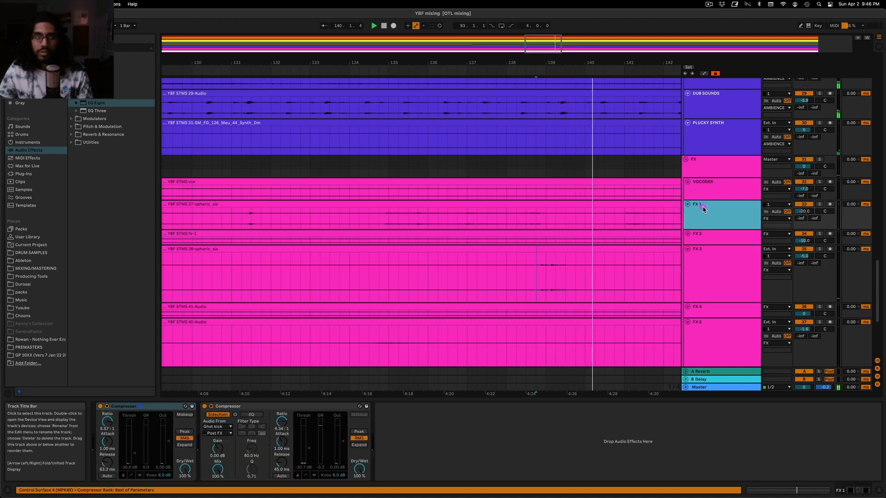
{"action": "double_click", "coordinate": [550, 33]}
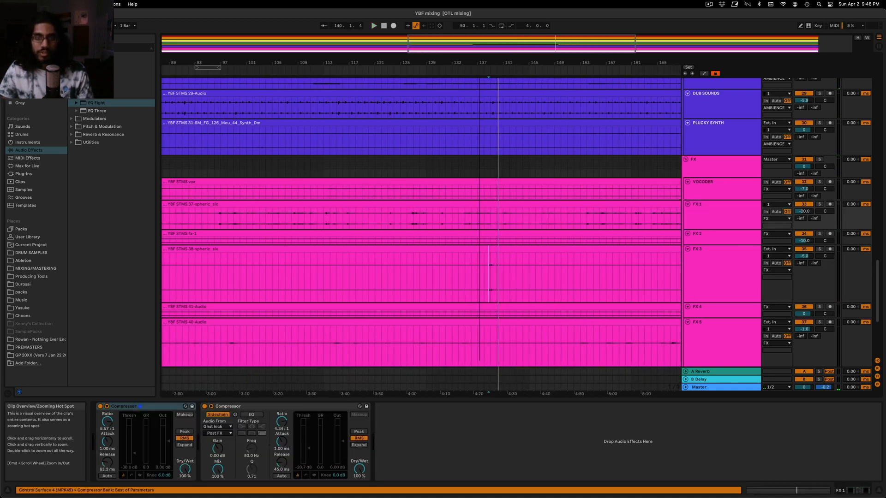
{"action": "key", "text": "space"}
{"action": "left_click", "coordinate": [819, 204]}
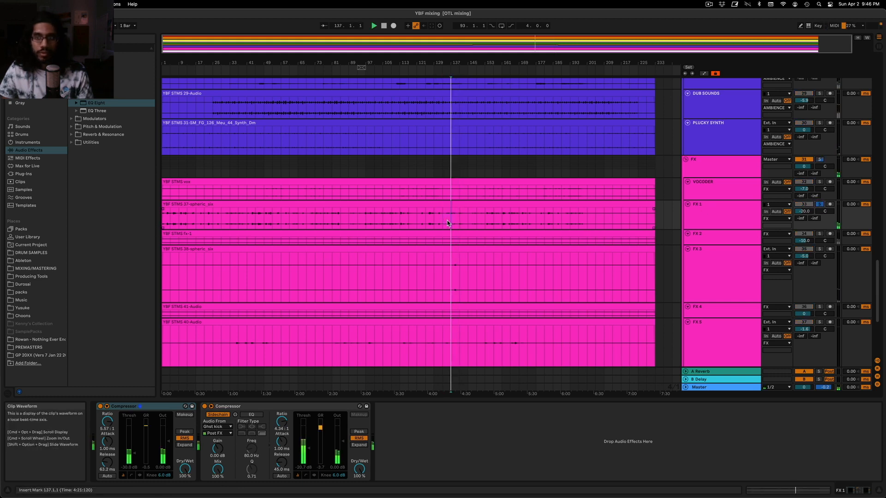
{"action": "left_click", "coordinate": [818, 204]}
{"action": "left_click_drag", "start_coordinate": [803, 211], "coordinate": [803, 211]}
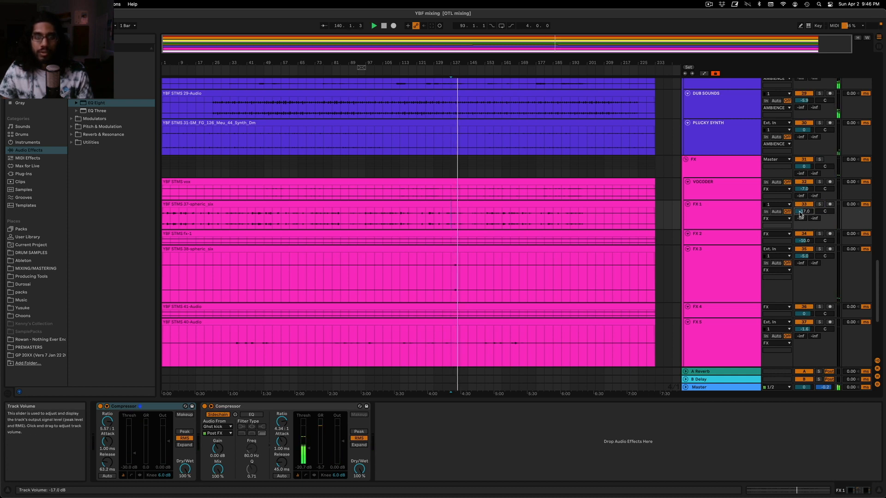
{"action": "left_click_drag", "start_coordinate": [803, 211], "coordinate": [803, 211]}
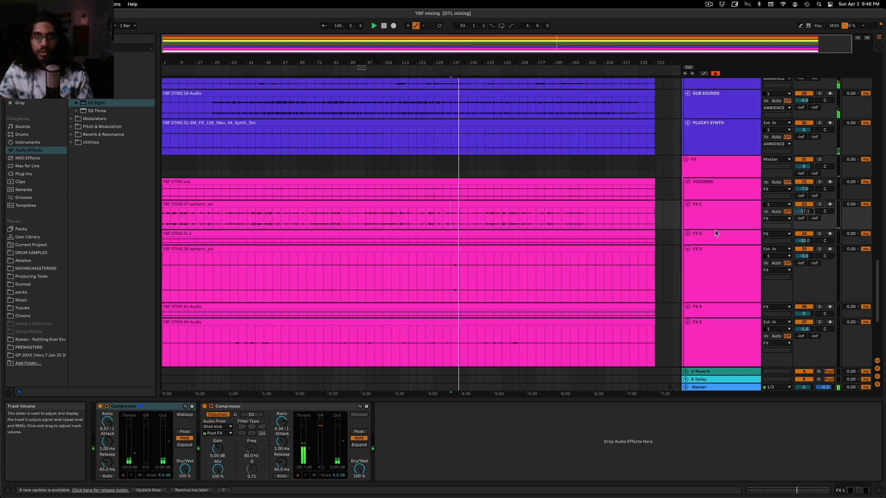
Raise the VOCODER track's volume to -6.5 dB and select the FX group
{"action": "left_click", "coordinate": [734, 192]}
{"action": "scroll", "coordinate": [726, 208], "scroll_direction": "up", "scroll_amount": 3}
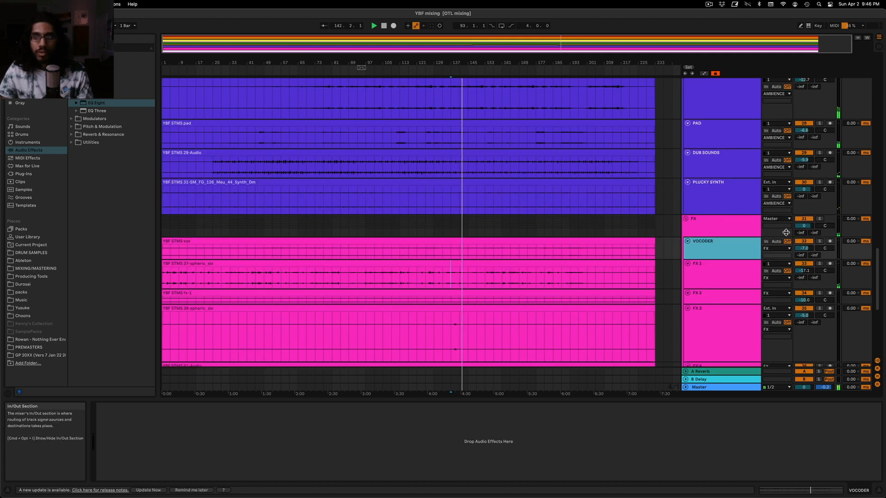
{"action": "left_click", "coordinate": [734, 222]}
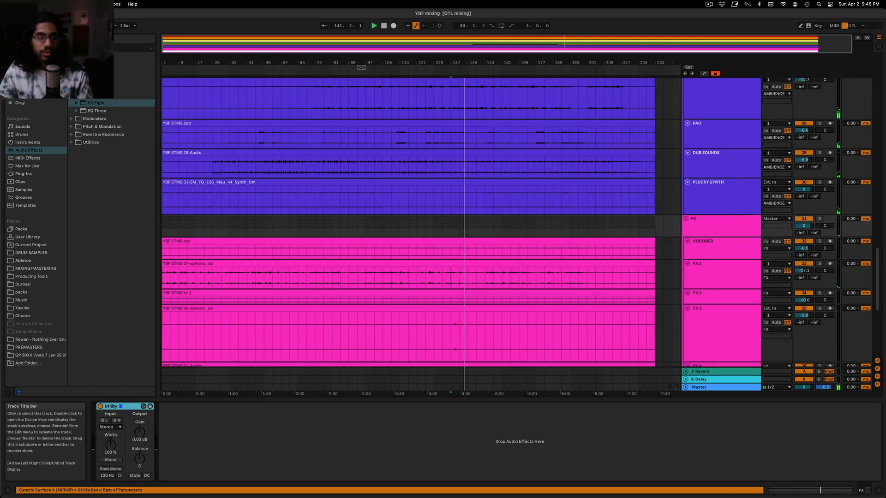
Select the DRONE track, check it in solo and show the automation lanes with its Utility gain envelope
{"action": "scroll", "coordinate": [734, 221], "scroll_direction": "up", "scroll_amount": 3}
{"action": "left_click", "coordinate": [727, 146]}
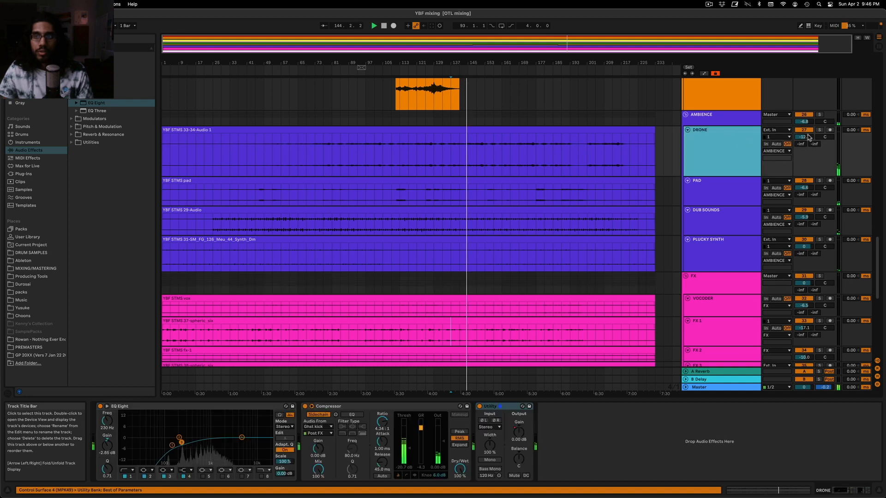
{"action": "left_click", "coordinate": [820, 130]}
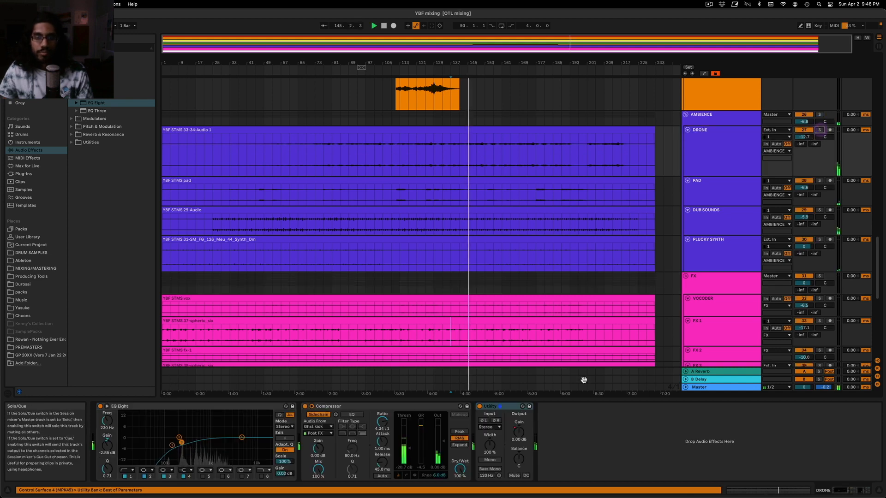
{"action": "key", "text": "a"}
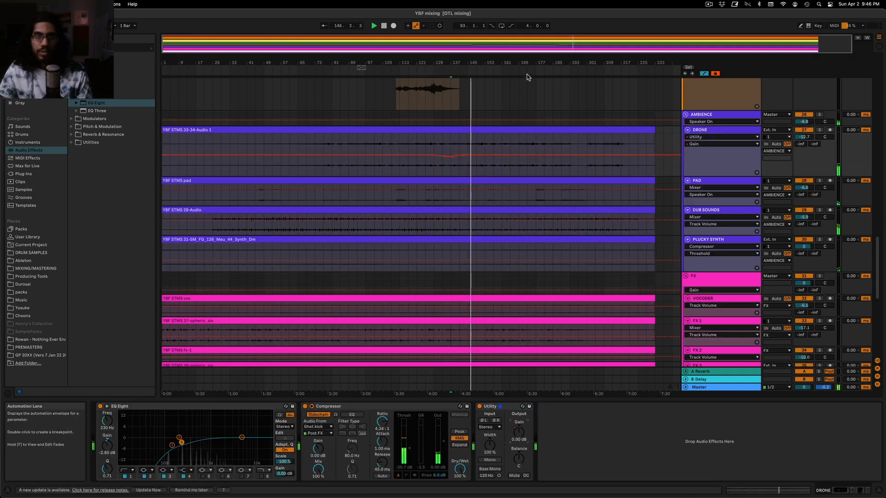
Set the DRONE Utility gain automation breakpoint near bar 143 to 2.5 dB
{"action": "scroll", "coordinate": [475, 120], "scroll_direction": "up", "scroll_amount": 5}
{"action": "key", "text": "space"}
{"action": "key", "text": "space"}
{"action": "left_click", "coordinate": [436, 140]}
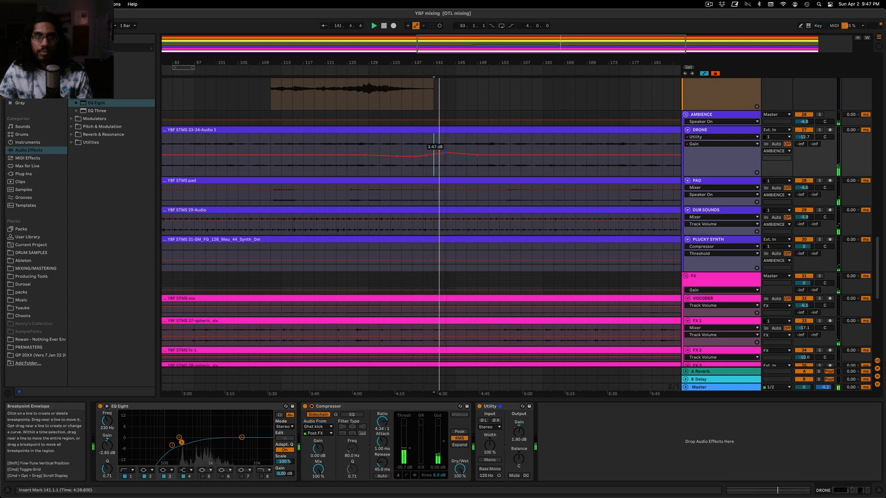
{"action": "right_click", "coordinate": [448, 154]}
{"action": "left_click", "coordinate": [448, 159]}
{"action": "type", "text": "2"}
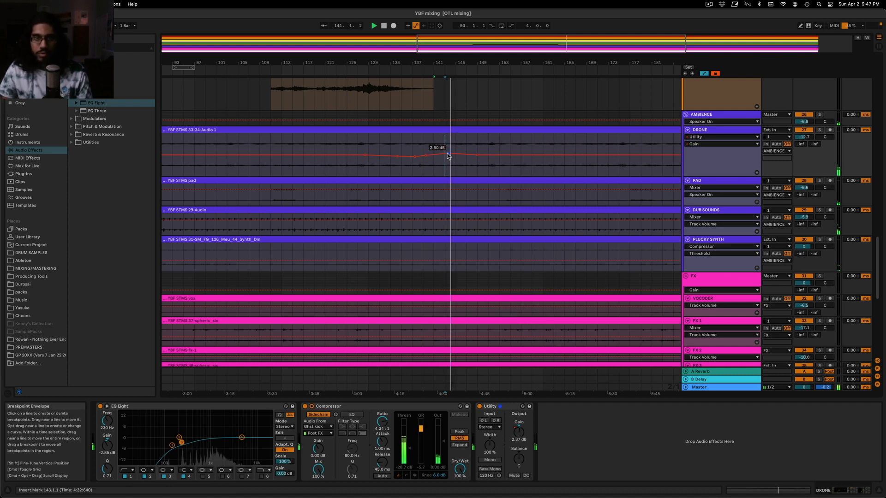
Set the DRONE Utility gain automation breakpoint near bar 149 to 3 dB
{"action": "right_click", "coordinate": [477, 158]}
{"action": "left_click", "coordinate": [478, 160]}
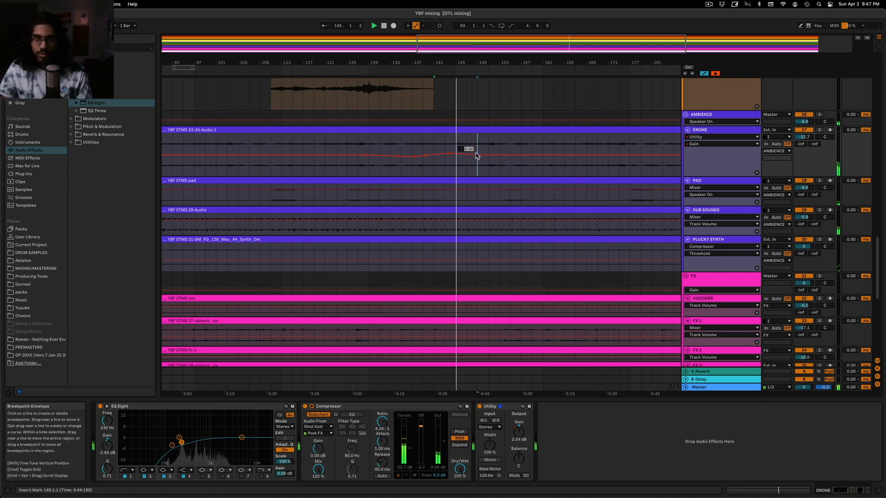
{"action": "type", "text": "3"}
{"action": "key", "text": "Return"}
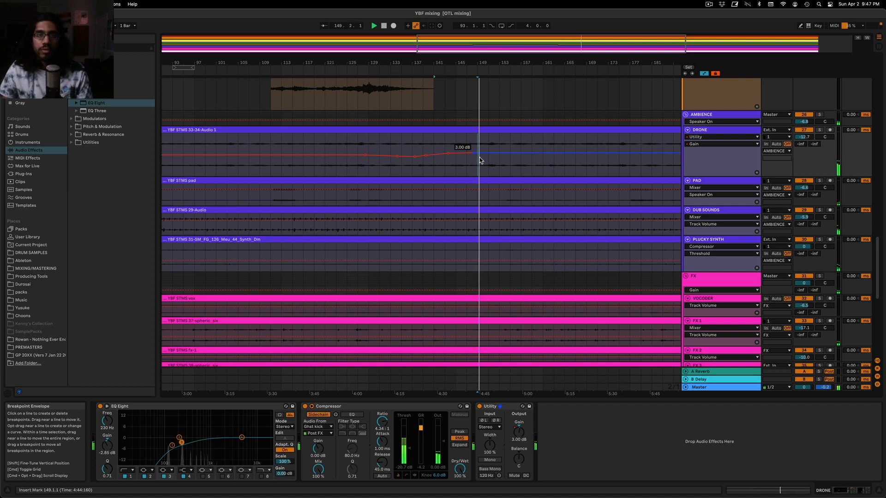
Hold the DRONE gain automation at 3 dB until about bar 153 and bring it back to 0 dB at about bar 159
{"action": "left_click_drag", "start_coordinate": [574, 51], "coordinate": [574, 35]}
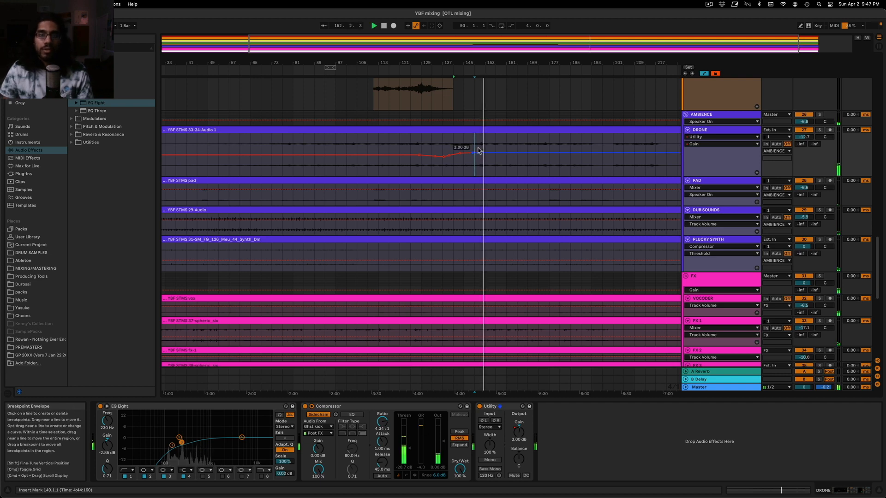
{"action": "left_click_drag", "start_coordinate": [576, 44], "coordinate": [576, 46]}
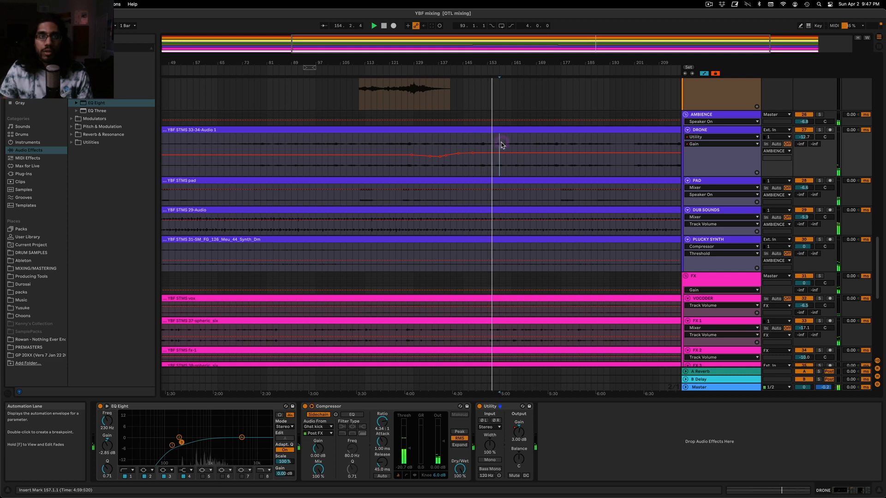
{"action": "left_click_drag", "start_coordinate": [600, 41], "coordinate": [600, 47]}
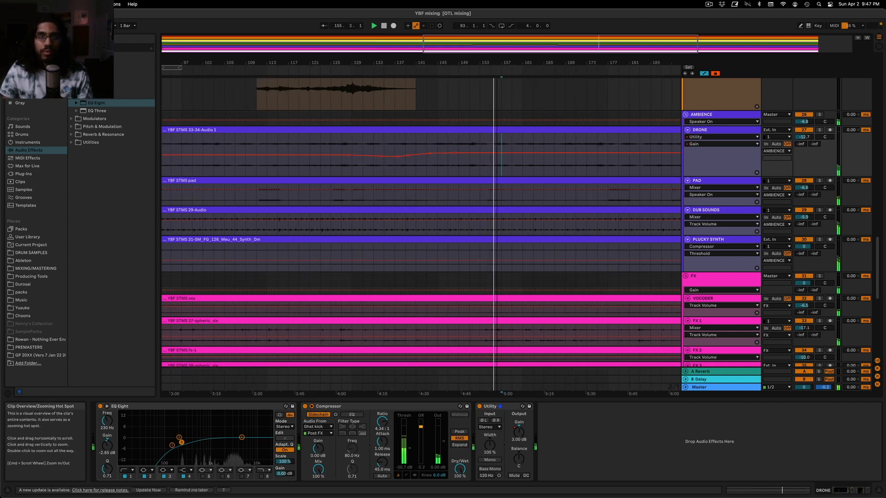
{"action": "left_click", "coordinate": [487, 153]}
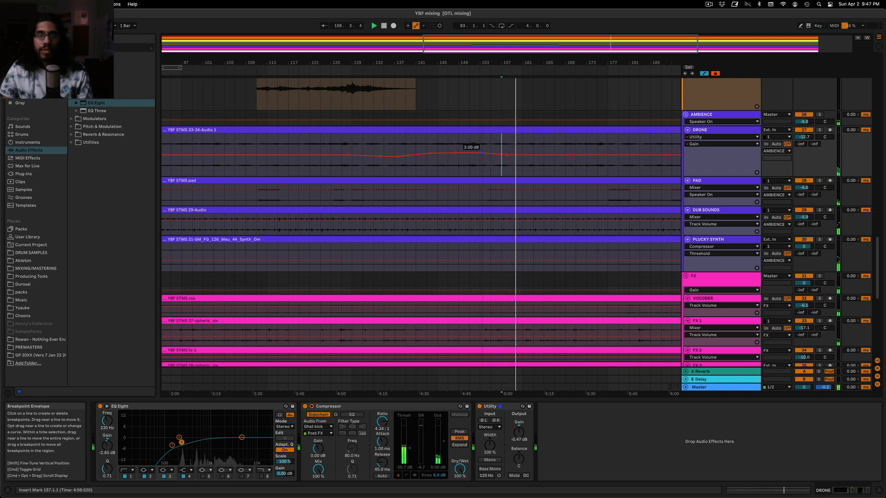
{"action": "key", "text": "space"}
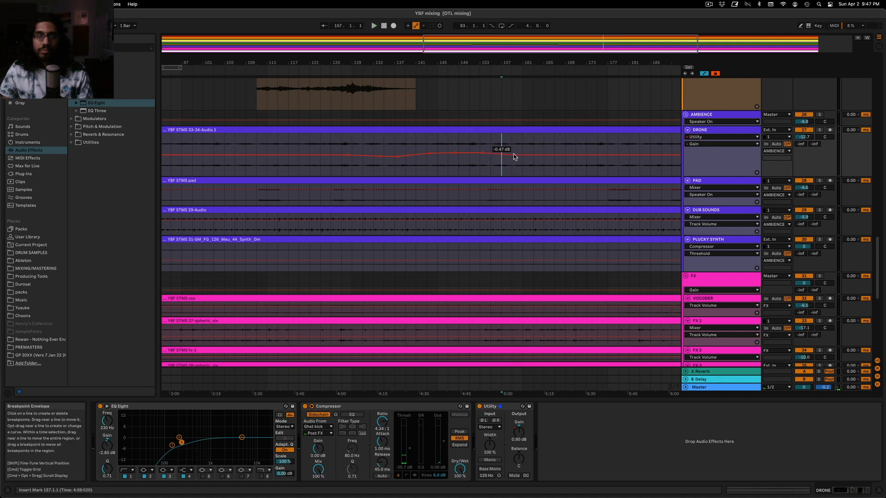
{"action": "right_click", "coordinate": [513, 156]}
{"action": "left_click", "coordinate": [517, 159]}
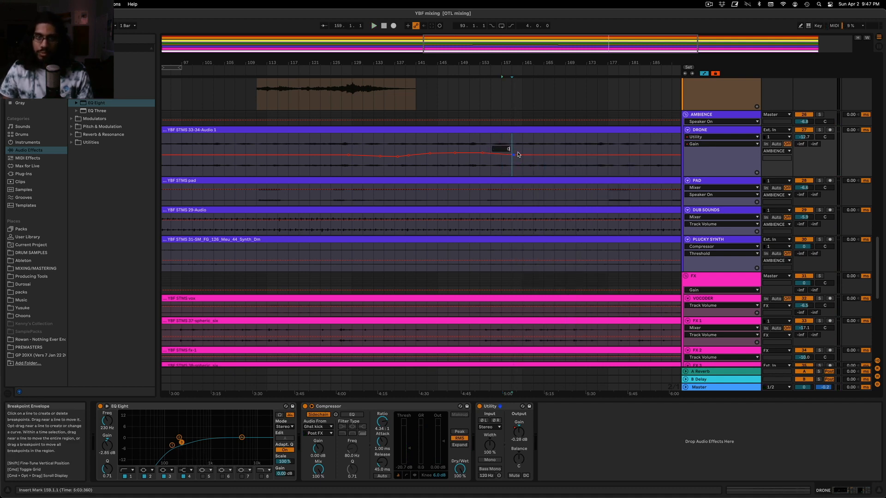
Select the LEAD clip that starts at bar 141 and play the full mix from bar 153
{"action": "scroll", "coordinate": [517, 157], "scroll_direction": "up", "scroll_amount": 5}
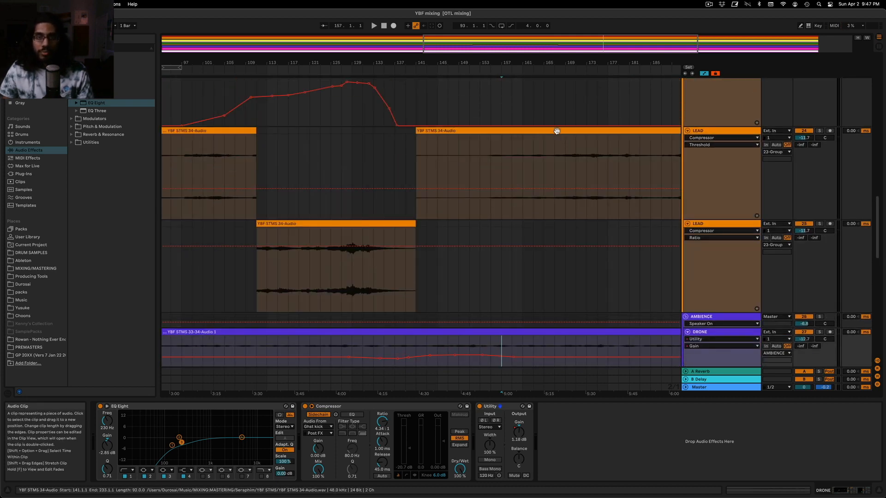
{"action": "left_click", "coordinate": [558, 131]}
{"action": "double_click", "coordinate": [624, 45]}
{"action": "left_click", "coordinate": [485, 162]}
{"action": "scroll", "coordinate": [487, 148], "scroll_direction": "down", "scroll_amount": 5}
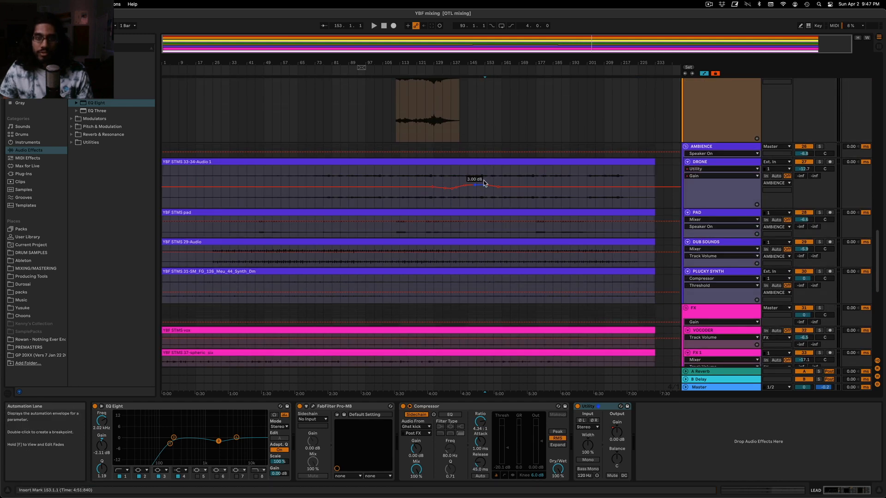
{"action": "key", "text": "space"}
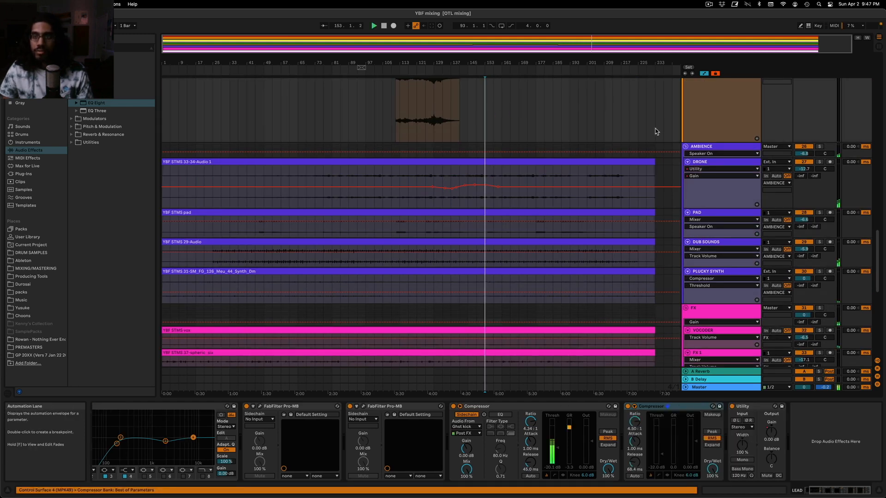
Hide the automation lanes and examine the device chains of the Bass group and KICK track while the mix plays
{"action": "scroll", "coordinate": [562, 192], "scroll_direction": "up", "scroll_amount": 5}
{"action": "scroll", "coordinate": [568, 180], "scroll_direction": "up", "scroll_amount": 10}
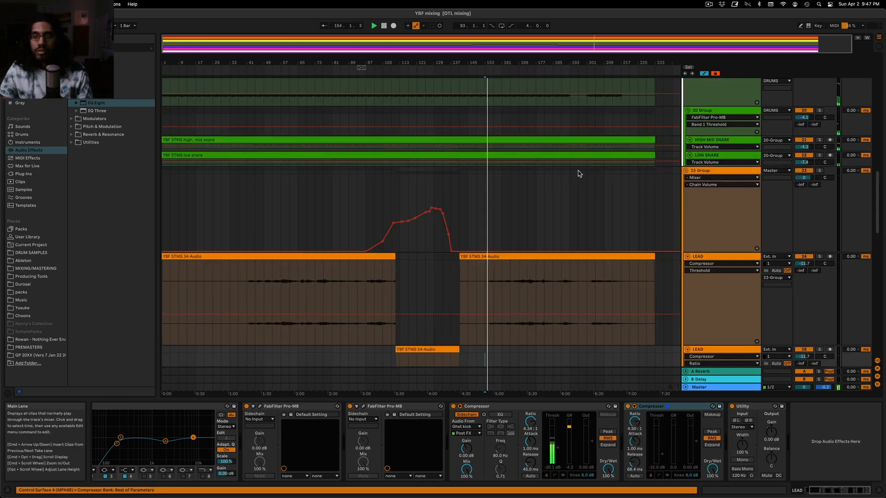
{"action": "scroll", "coordinate": [572, 166], "scroll_direction": "up", "scroll_amount": 8}
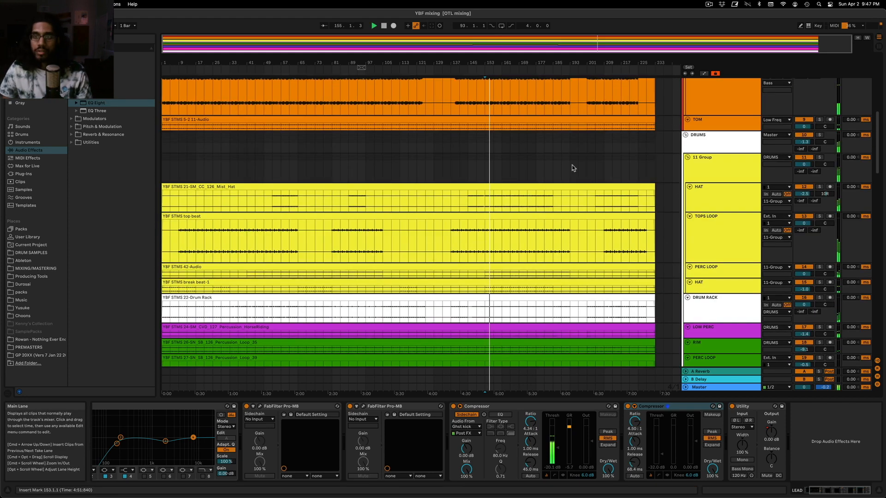
{"action": "left_click", "coordinate": [710, 126]}
{"action": "scroll", "coordinate": [709, 128], "scroll_direction": "up", "scroll_amount": 3}
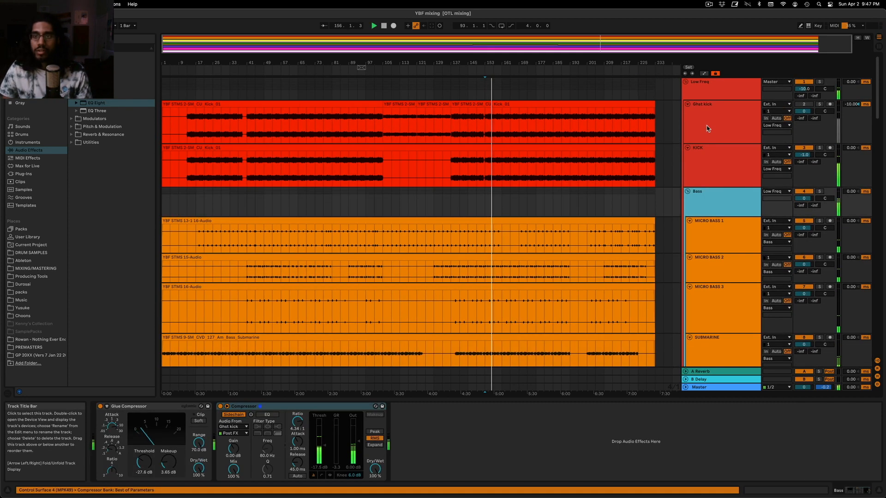
{"action": "left_click", "coordinate": [714, 157]}
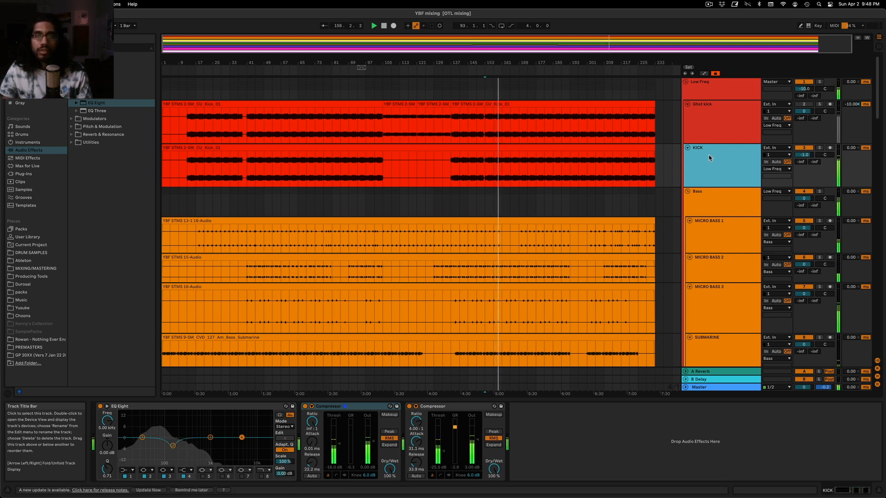
{"action": "left_click", "coordinate": [626, 45]}
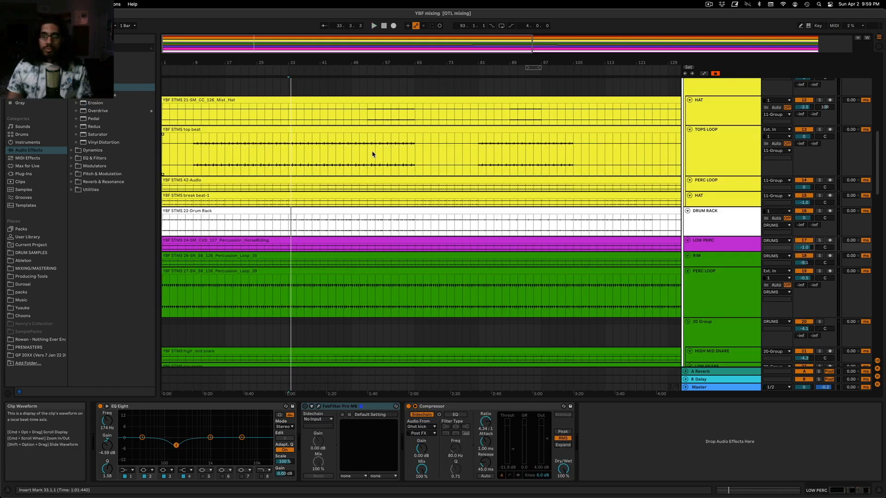
Audition LOW PERC in solo from bar 33, unsolo it and lower its volume to -6.0 dB in the full mix
{"action": "left_click", "coordinate": [289, 89]}
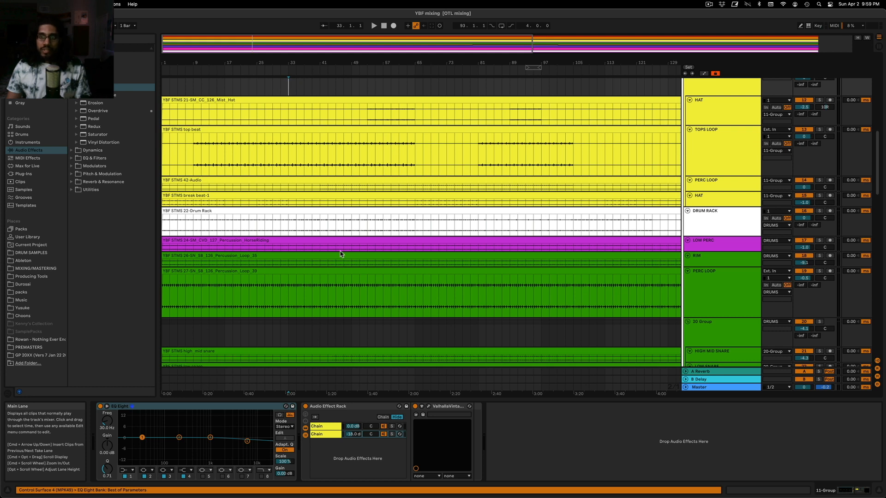
{"action": "scroll", "coordinate": [341, 221], "scroll_direction": "down", "scroll_amount": 1}
{"action": "left_click", "coordinate": [820, 225]}
{"action": "key", "text": "space"}
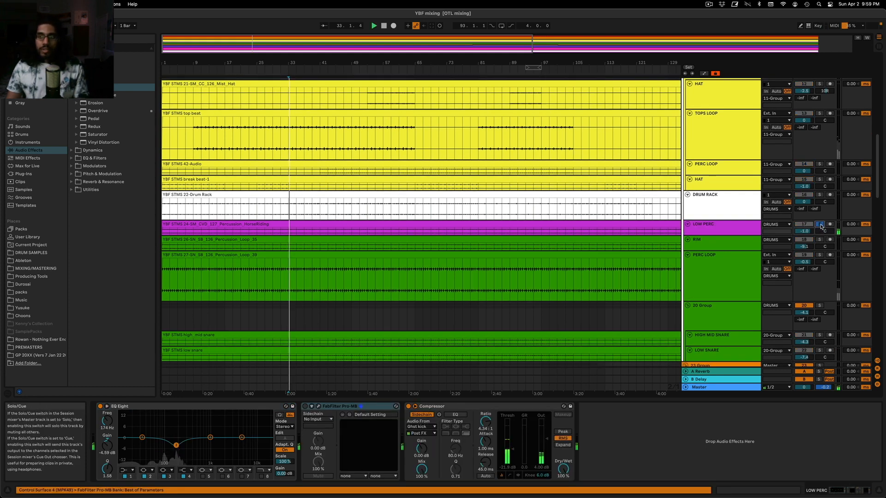
{"action": "left_click", "coordinate": [820, 225]}
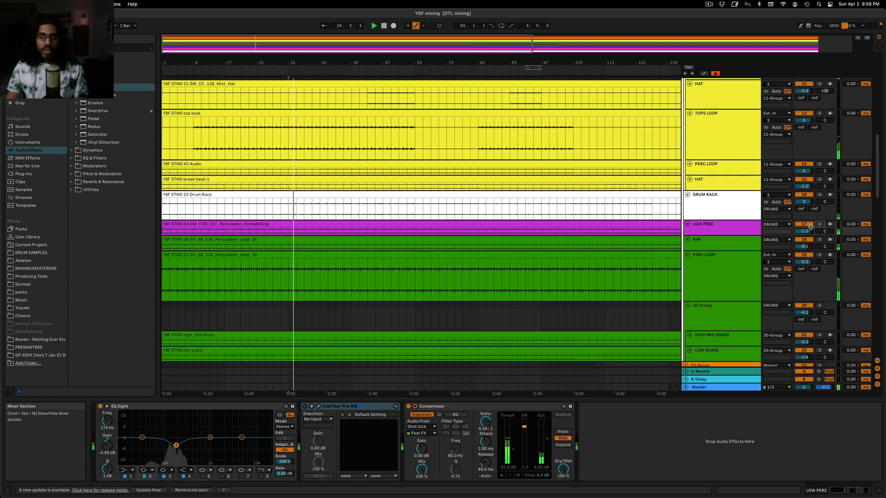
{"action": "left_click_drag", "start_coordinate": [804, 231], "coordinate": [804, 240]}
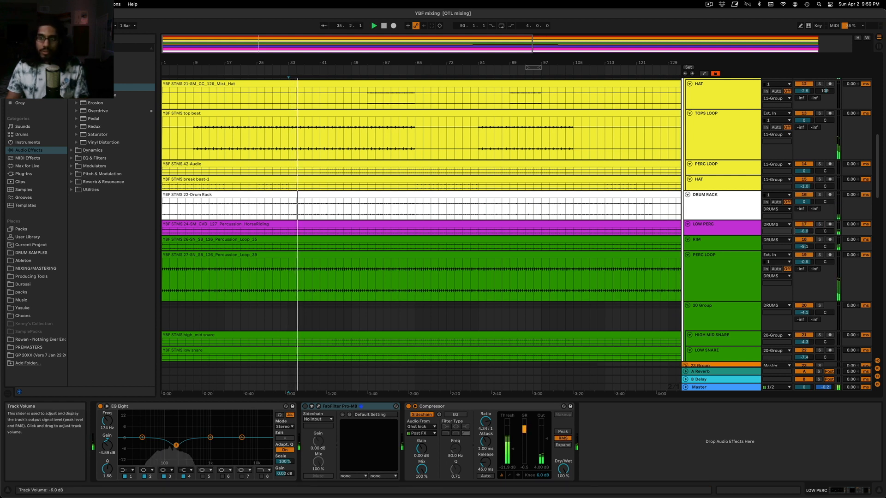
Listen to the mix from bar 1 and examine the PAD track around bar 49
{"action": "left_click", "coordinate": [201, 210]}
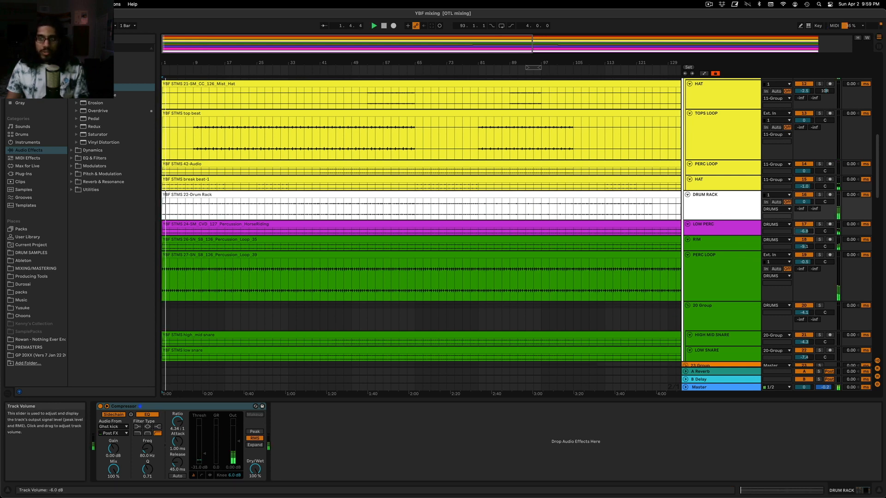
{"action": "scroll", "coordinate": [448, 208], "scroll_direction": "down", "scroll_amount": 10}
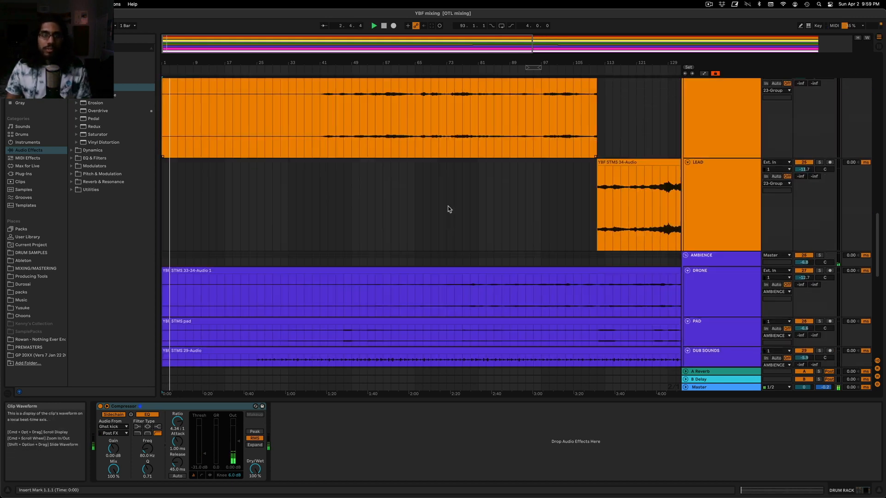
{"action": "scroll", "coordinate": [447, 209], "scroll_direction": "down", "scroll_amount": 10}
{"action": "left_click", "coordinate": [351, 149]}
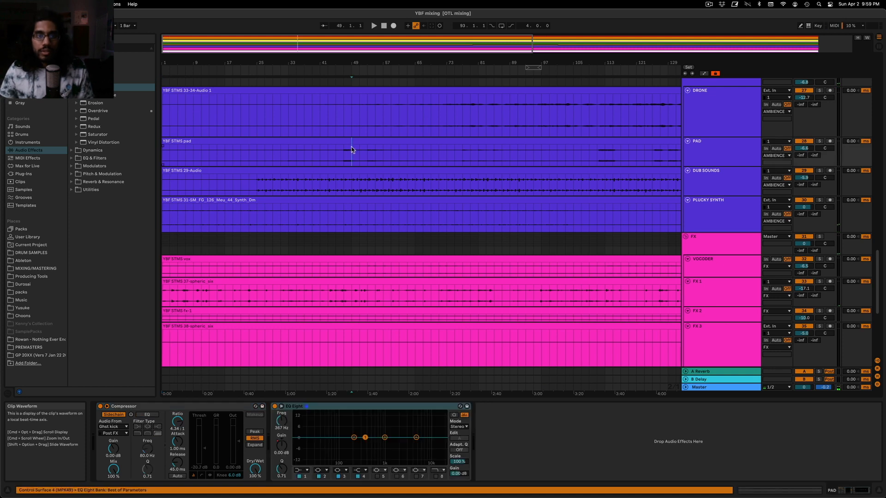
{"action": "key", "text": "space"}
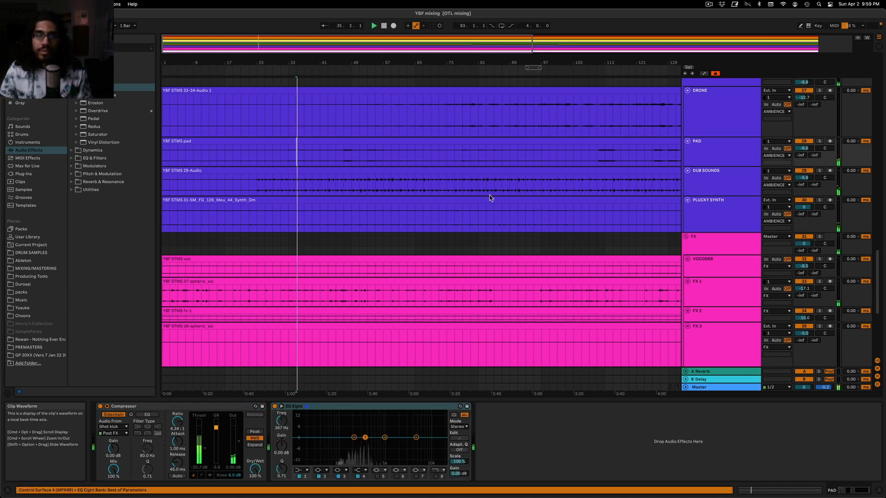
Play the mix from the LEAD entry at bar 41 and examine the DUB SOUNDS, ambience and FX tracks against it
{"action": "scroll", "coordinate": [485, 195], "scroll_direction": "up", "scroll_amount": 5}
{"action": "left_click", "coordinate": [316, 153]}
{"action": "left_click", "coordinate": [320, 154]}
{"action": "mouse_move", "coordinate": [311, 61]}
{"action": "left_mouse_down"}
{"action": "mouse_move", "coordinate": [314, 88]}
{"action": "mouse_move", "coordinate": [350, 95]}
{"action": "left_mouse_up"}
{"action": "key", "text": "space"}
{"action": "scroll", "coordinate": [342, 218], "scroll_direction": "down", "scroll_amount": 5}
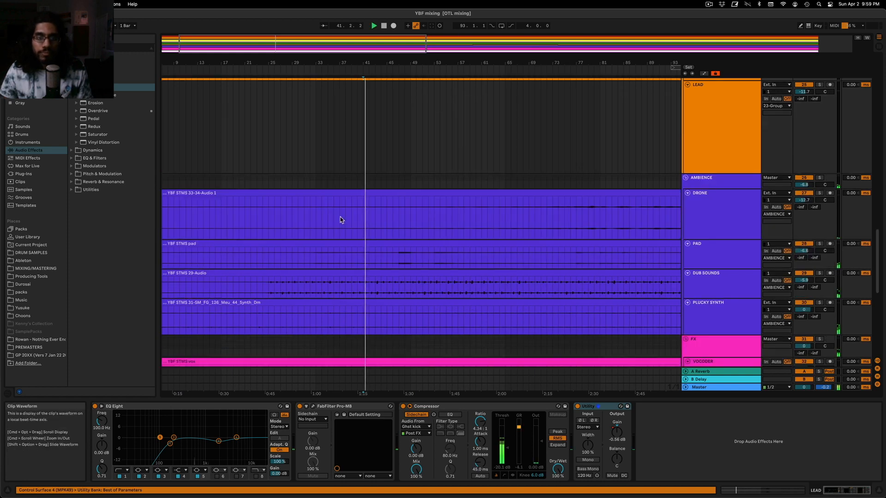
{"action": "left_click", "coordinate": [729, 278]}
{"action": "scroll", "coordinate": [734, 272], "scroll_direction": "down", "scroll_amount": 3}
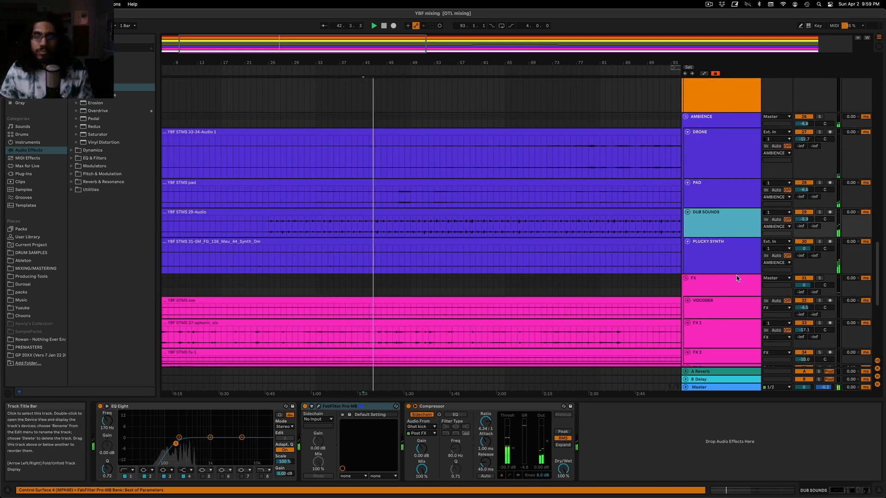
{"action": "scroll", "coordinate": [737, 278], "scroll_direction": "down", "scroll_amount": 3}
{"action": "scroll", "coordinate": [737, 276], "scroll_direction": "up", "scroll_amount": 6}
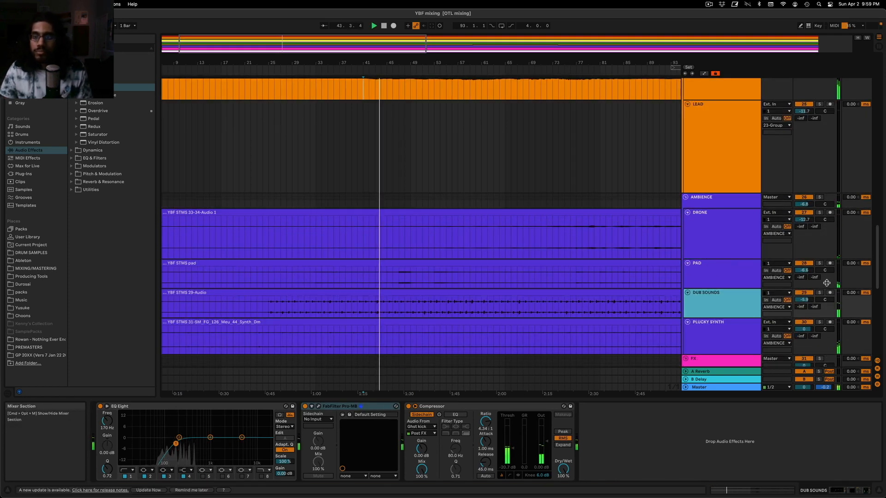
{"action": "scroll", "coordinate": [820, 139], "scroll_direction": "up", "scroll_amount": 5}
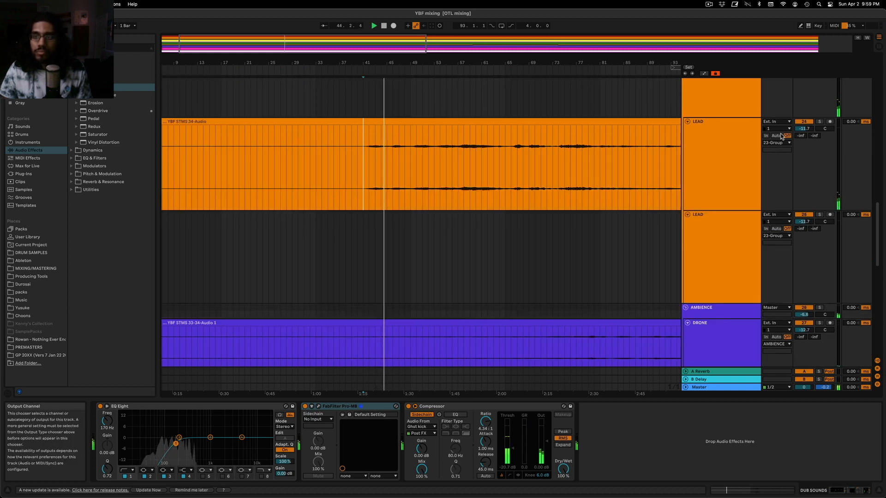
Solo LEAD to check it, show its Utility gain automation and dip the gain to about -2 dB around bar 41 while listening in the mix
{"action": "left_click", "coordinate": [819, 122]}
{"action": "key", "text": "space"}
{"action": "left_click", "coordinate": [621, 441]}
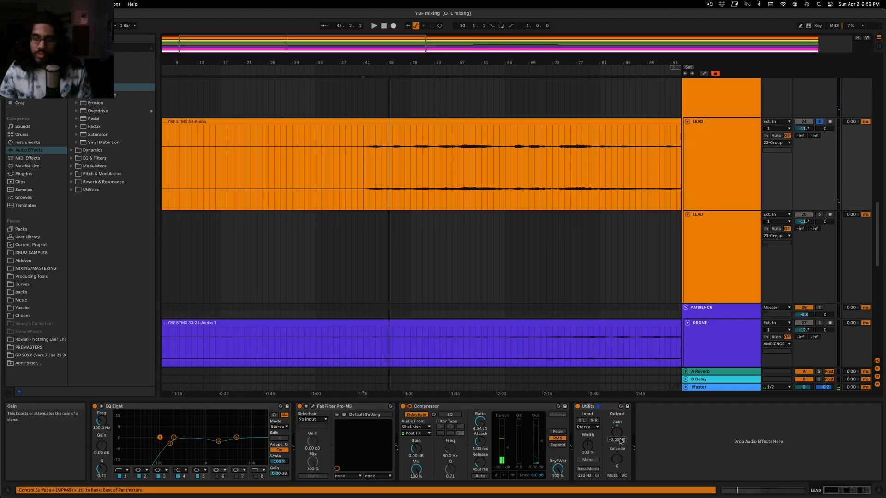
{"action": "key", "text": "a"}
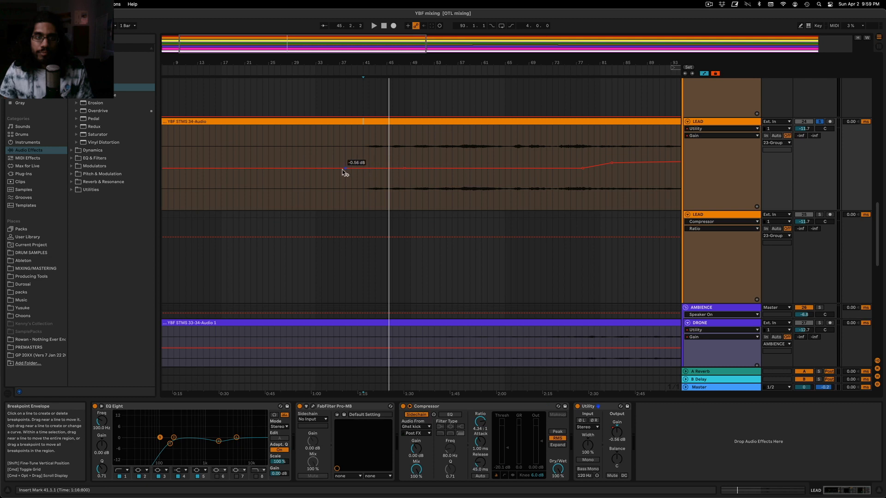
{"action": "key", "text": "space"}
{"action": "left_click", "coordinate": [367, 171]}
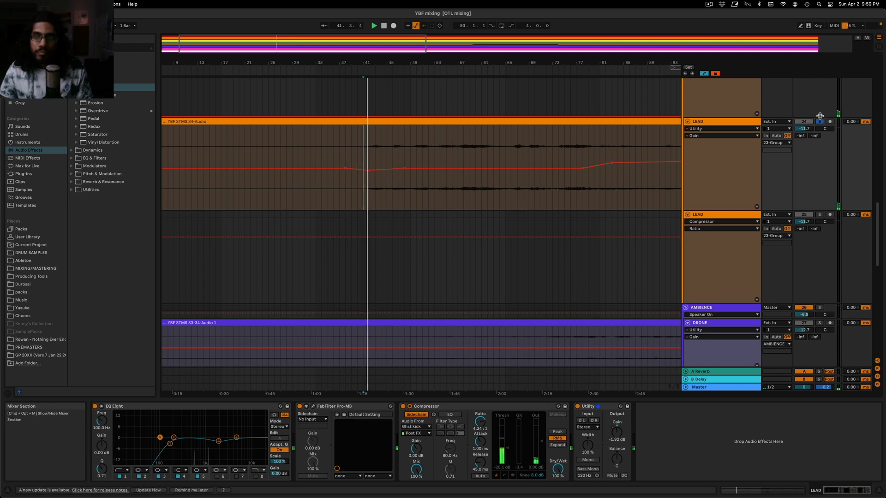
{"action": "left_click_drag", "start_coordinate": [368, 171], "coordinate": [361, 172]}
{"action": "key", "text": "space"}
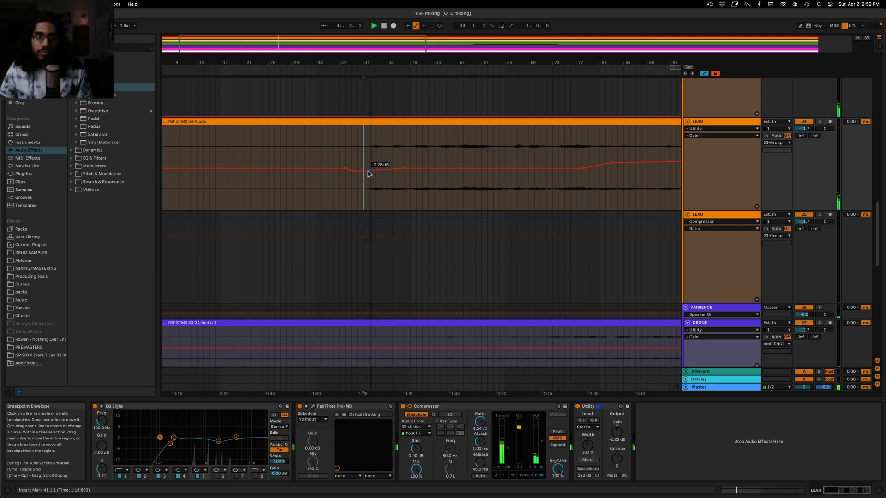
Reshape LEAD's Utility gain automation to hold about -4.5 dB until around bar 44 and rise to -0.56 dB near bar 49, checking it in playback
{"action": "left_click", "coordinate": [332, 145]}
{"action": "key", "text": "space"}
{"action": "key", "text": "space"}
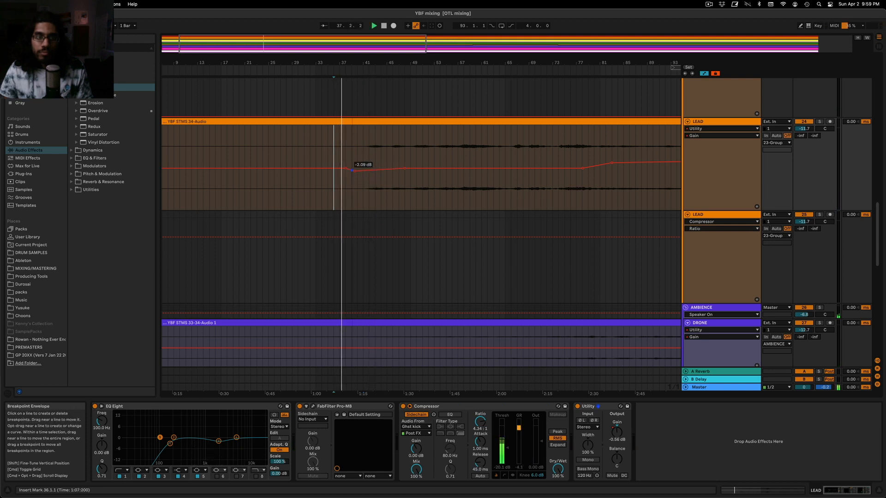
{"action": "left_click", "coordinate": [346, 170]}
{"action": "left_click_drag", "start_coordinate": [354, 172], "coordinate": [355, 174]}
{"action": "left_click", "coordinate": [364, 160]}
{"action": "key", "text": "space"}
{"action": "key", "text": "space"}
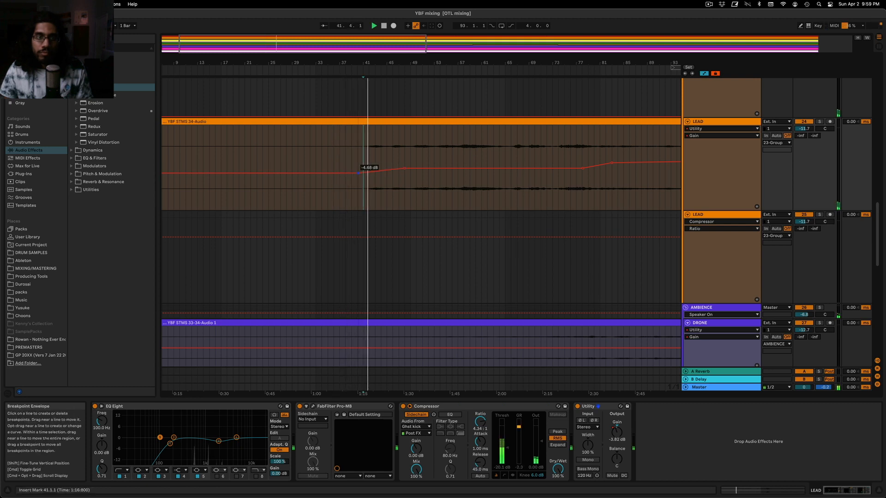
{"action": "left_click_drag", "start_coordinate": [381, 176], "coordinate": [383, 173]}
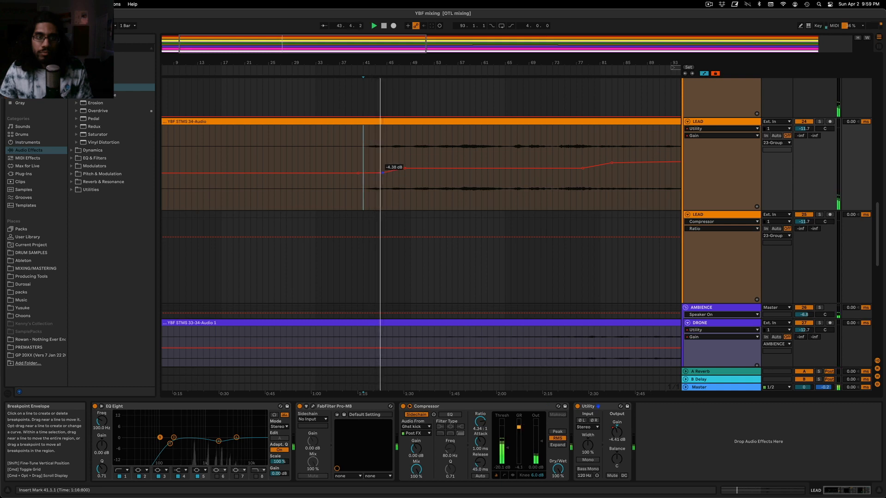
{"action": "left_click", "coordinate": [382, 174]}
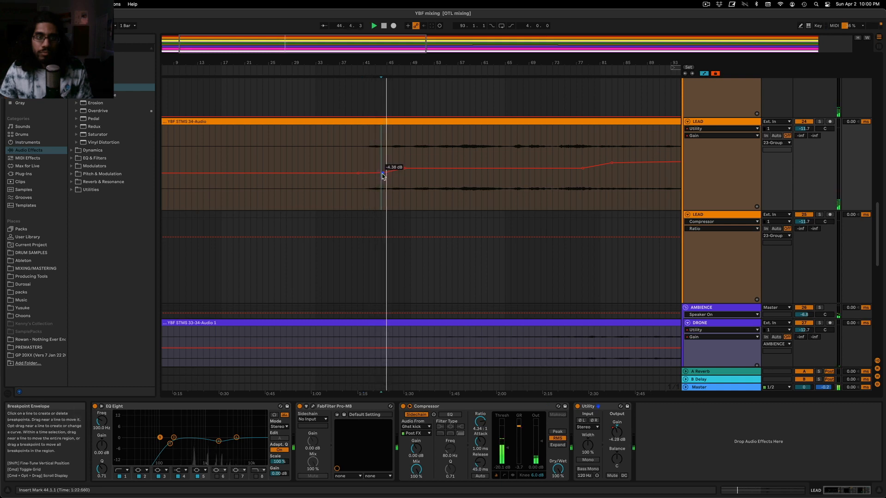
{"action": "right_click", "coordinate": [409, 168]}
{"action": "key", "text": "Escape"}
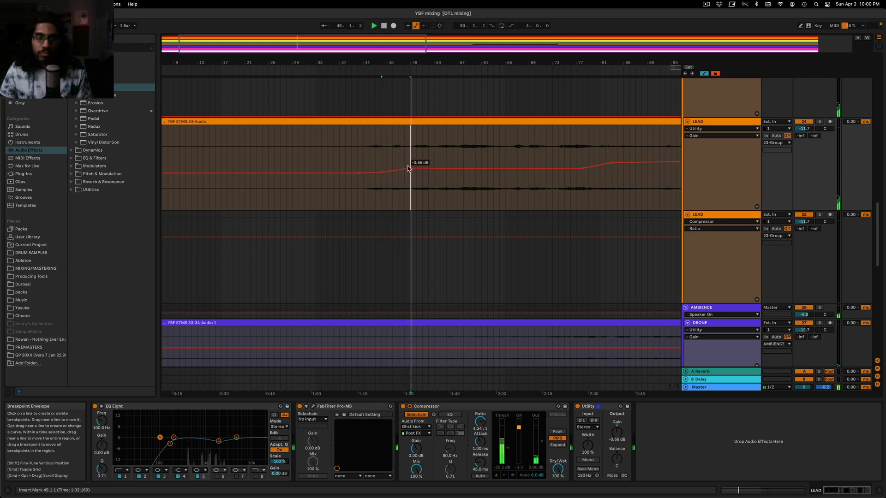
Hide the automation lanes and audition the FX 5 track in solo
{"action": "scroll", "coordinate": [420, 231], "scroll_direction": "down", "scroll_amount": 15}
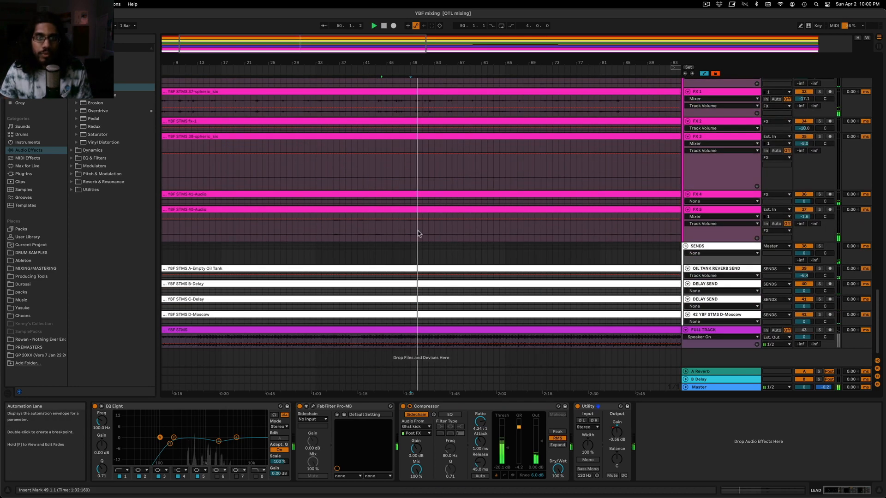
{"action": "key", "text": "a"}
{"action": "left_click", "coordinate": [411, 231]}
{"action": "left_click", "coordinate": [819, 210]}
{"action": "key", "text": "space"}
{"action": "key", "text": "space"}
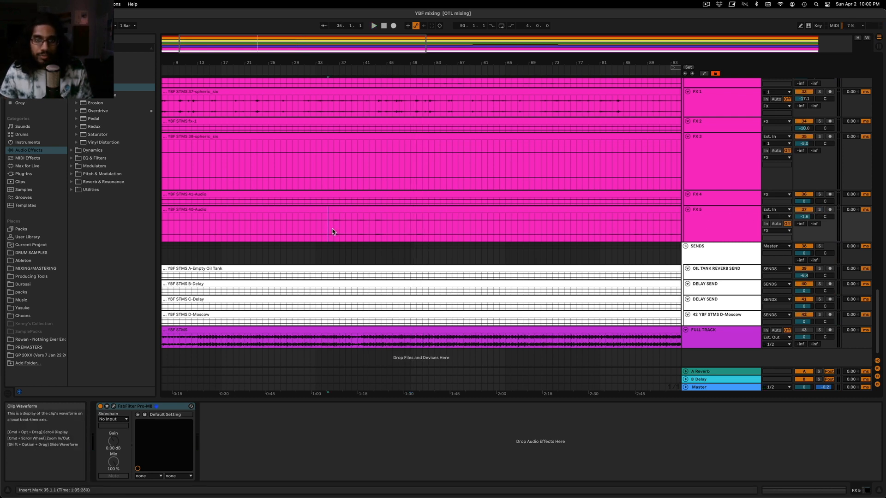
Split the FX 5 clip at bars 36 and 52, set the middle section's clip gain to -6.00 dB and play it from bar 44
{"action": "left_click_drag", "start_coordinate": [332, 231], "coordinate": [427, 233]}
{"action": "left_click", "coordinate": [409, 209]}
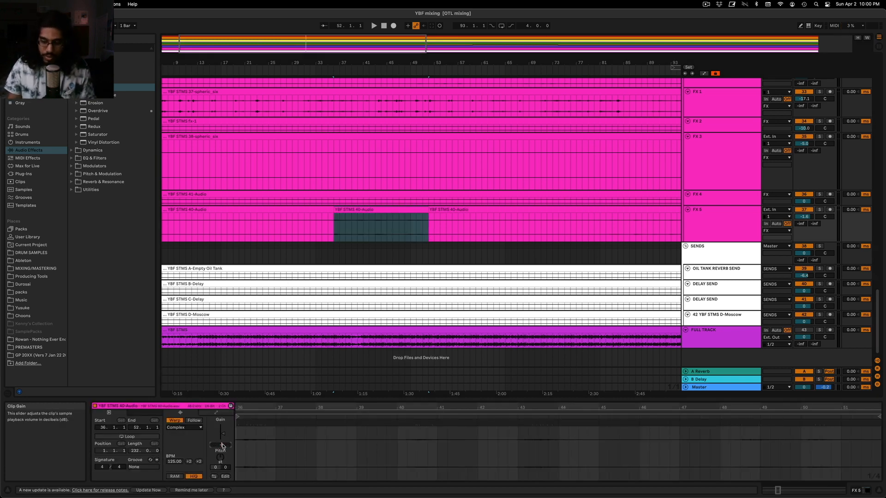
{"action": "left_click", "coordinate": [381, 231]}
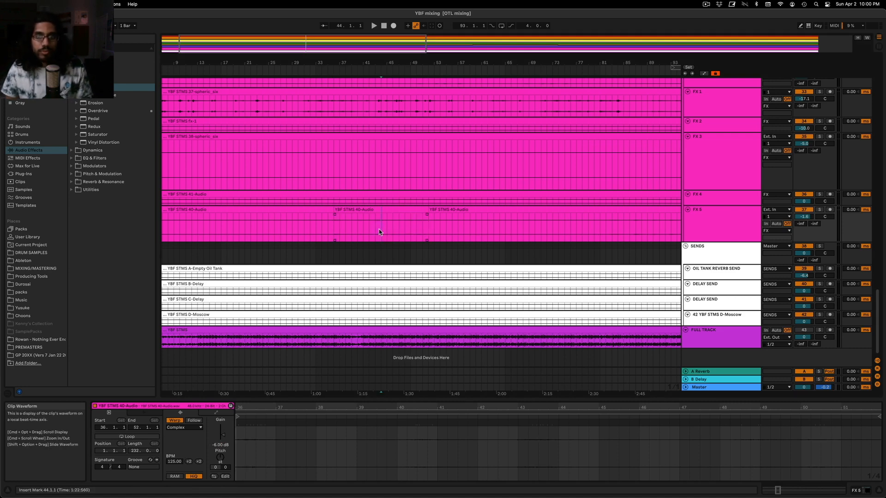
{"action": "key", "text": "space"}
Check FX 1 against the mix and set the threshold of its Ghost kick sidechain compressor to about -21 dB
{"action": "scroll", "coordinate": [521, 212], "scroll_direction": "up", "scroll_amount": 4}
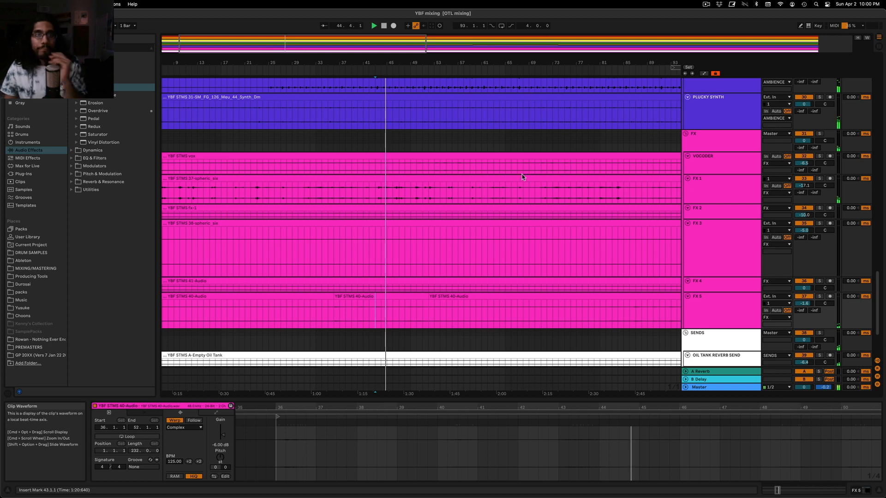
{"action": "left_click", "coordinate": [819, 178]}
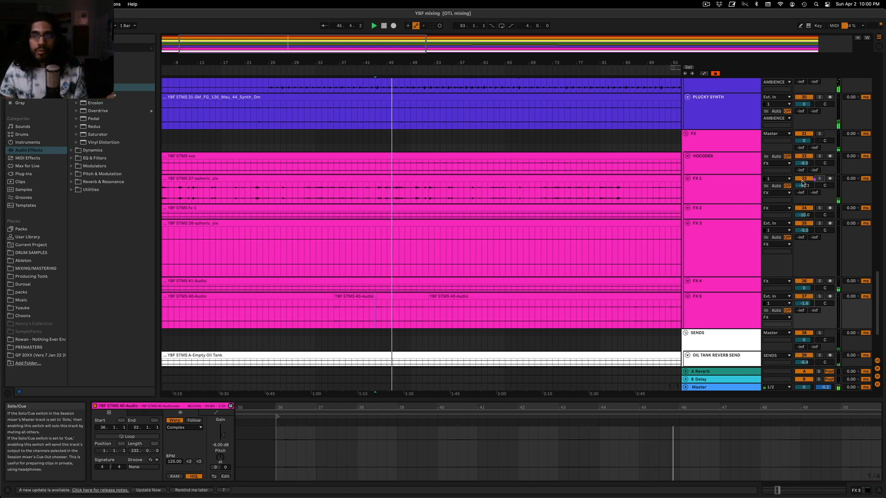
{"action": "left_click", "coordinate": [820, 179]}
{"action": "double_click", "coordinate": [738, 180]}
{"action": "left_click_drag", "start_coordinate": [309, 447], "coordinate": [309, 449]}
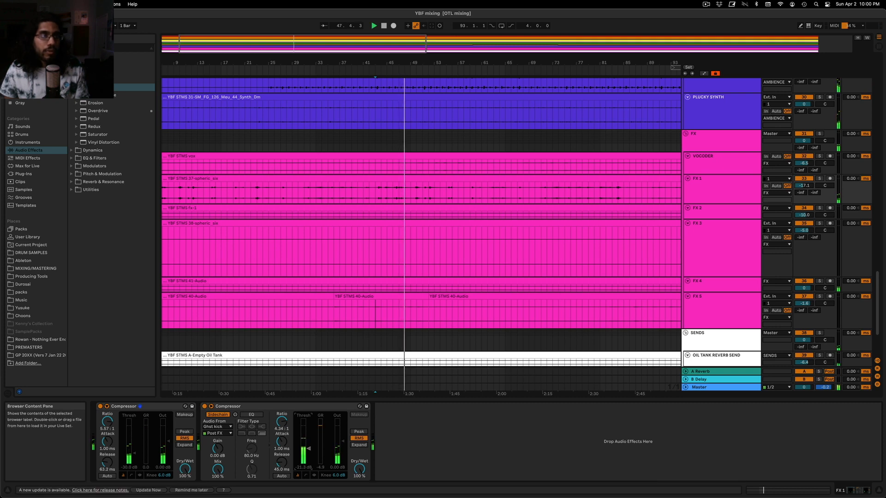
Add an EQ Eight at the start of the FX 1 device chain and, with the track soloed, high-pass it at 202 Hz
{"action": "left_click", "coordinate": [72, 64]}
{"action": "left_click", "coordinate": [71, 79]}
{"action": "left_click_drag", "start_coordinate": [97, 103], "coordinate": [94, 446]}
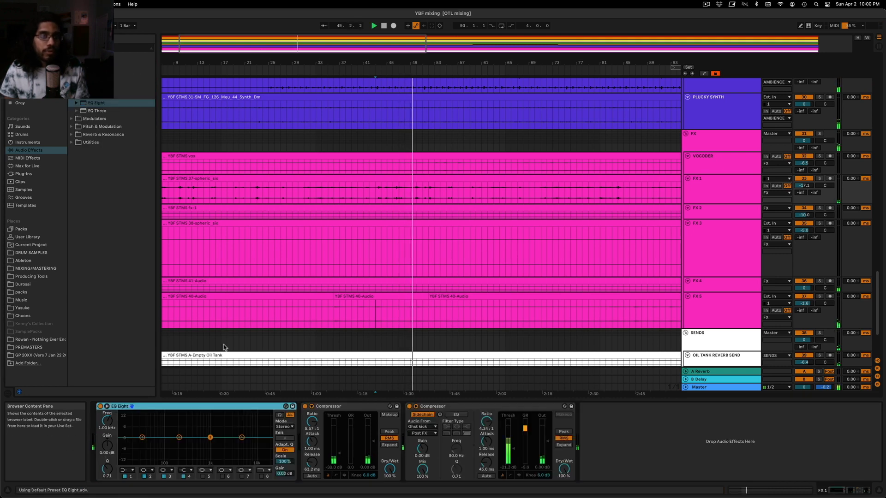
{"action": "left_click", "coordinate": [376, 193]}
{"action": "left_click", "coordinate": [819, 178]}
{"action": "left_click", "coordinate": [124, 470]}
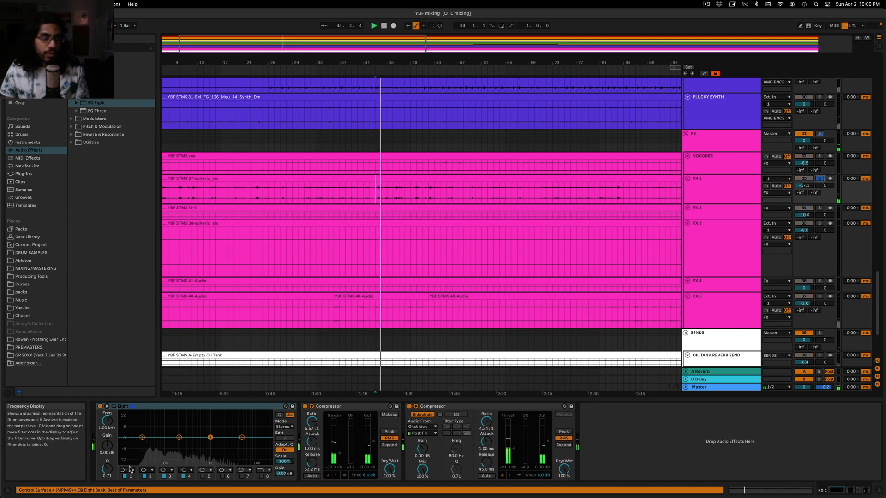
{"action": "left_click", "coordinate": [125, 427]}
{"action": "left_click_drag", "start_coordinate": [107, 421], "coordinate": [106, 429]}
{"action": "key", "text": "space"}
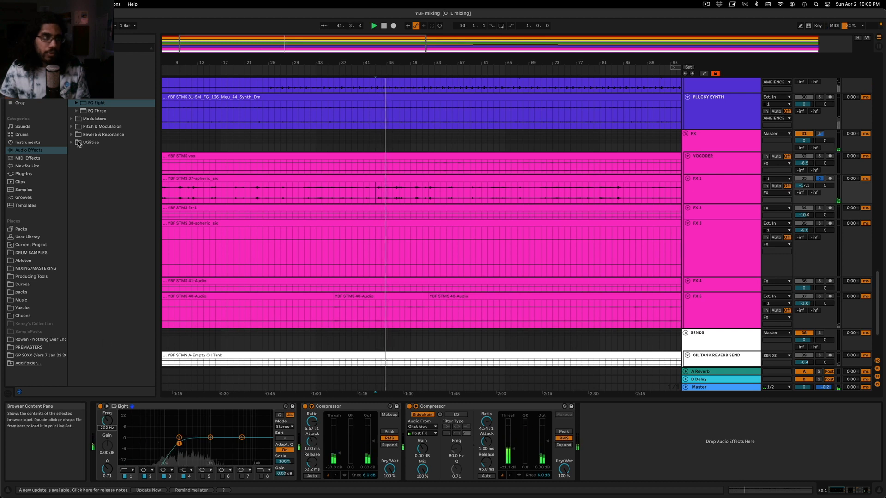
Insert FabFilter Pro-MB after FX 1's EQ Eight and create a compression band reaching from the lows into the midrange
{"action": "left_click", "coordinate": [22, 174]}
{"action": "left_click_drag", "start_coordinate": [110, 275], "coordinate": [340, 470]}
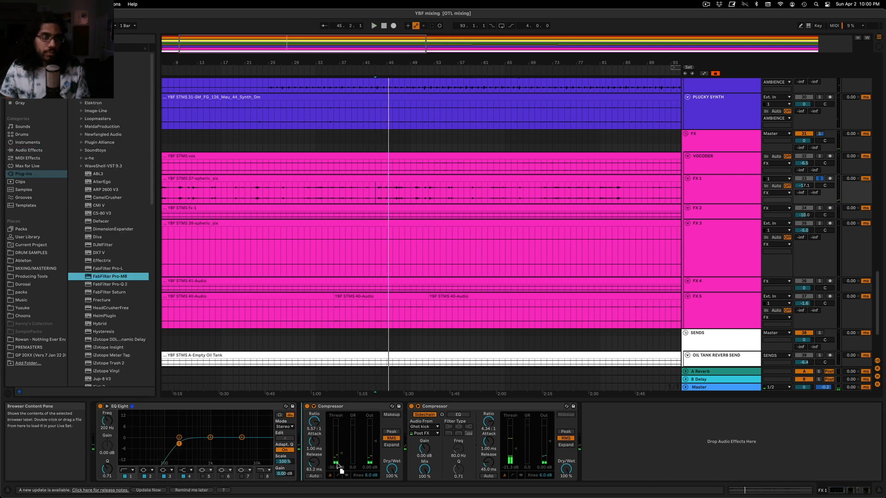
{"action": "left_click", "coordinate": [395, 296]}
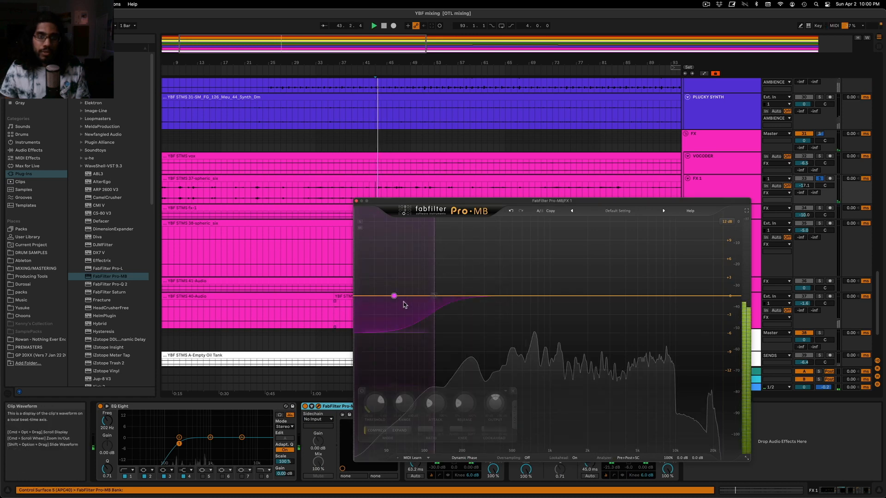
{"action": "left_click_drag", "start_coordinate": [437, 299], "coordinate": [566, 299]}
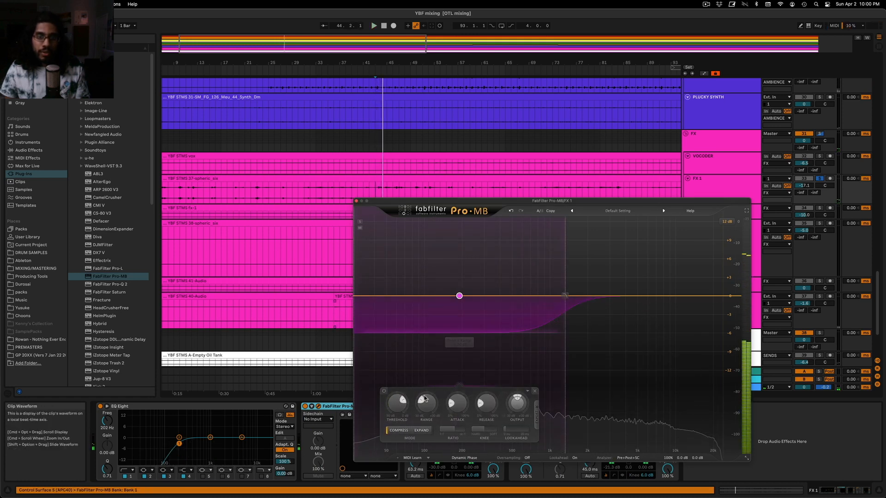
Set the Pro-MB band's range to about -18 dB and fine-tune its upper crossover while FX 1 plays in solo
{"action": "key", "text": "space"}
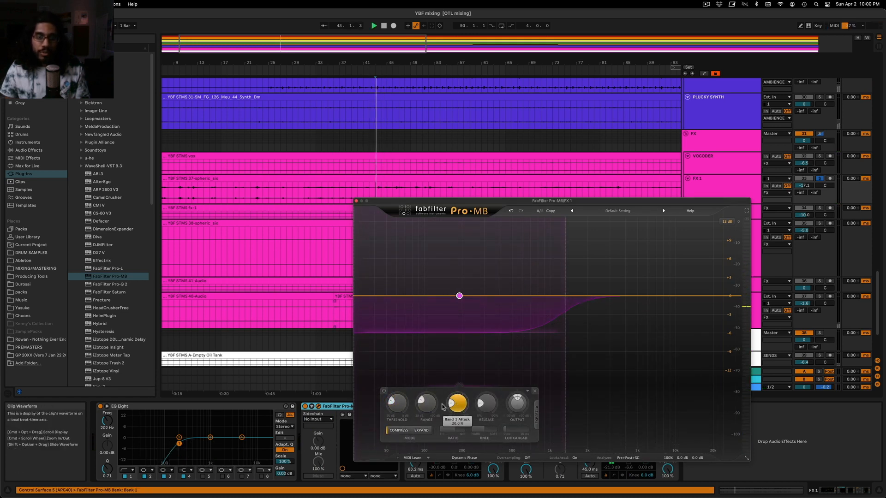
{"action": "mouse_move", "coordinate": [420, 404]}
{"action": "left_mouse_down"}
{"action": "mouse_move", "coordinate": [416, 417]}
{"action": "mouse_move", "coordinate": [421, 405]}
{"action": "left_mouse_up"}
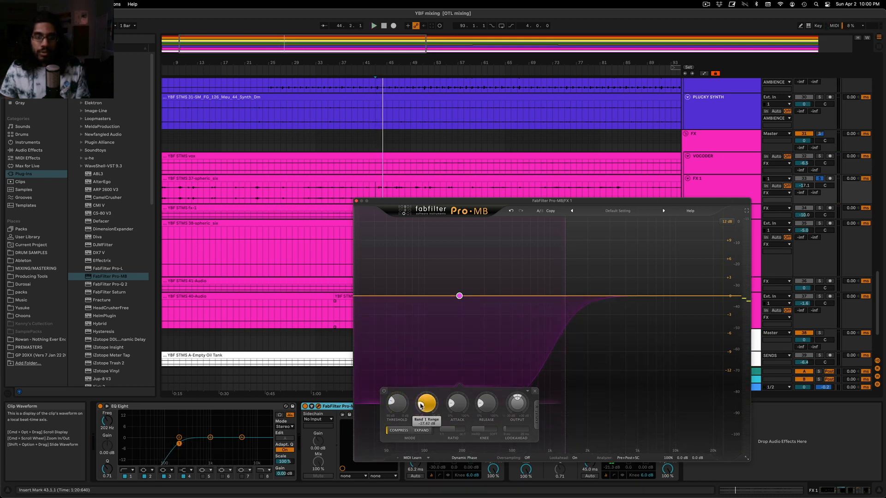
{"action": "left_click_drag", "start_coordinate": [565, 299], "coordinate": [569, 299]}
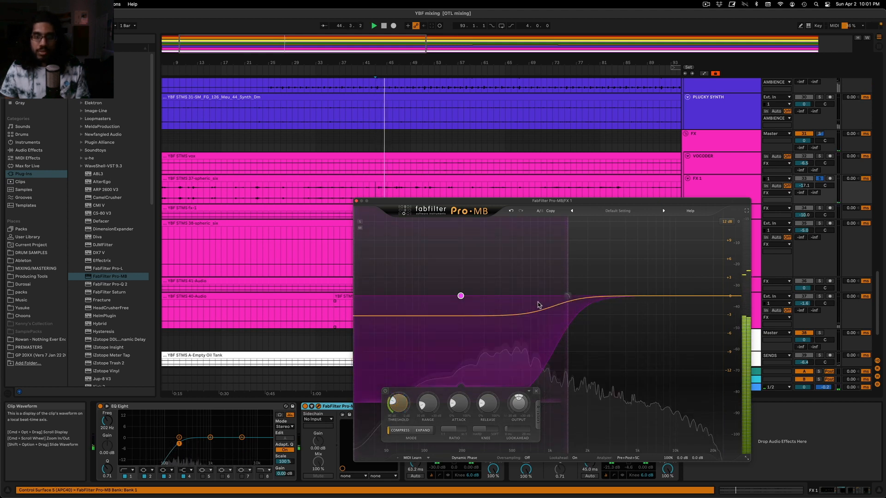
{"action": "left_click_drag", "start_coordinate": [566, 298], "coordinate": [565, 298]}
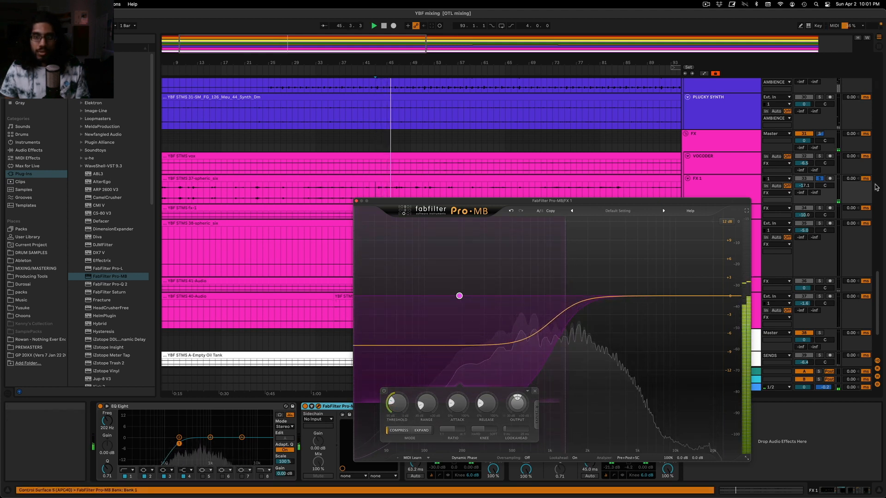
Unsolo FX 1, adjust the Pro-MB band's threshold against the full mix and close the plug-in window
{"action": "left_click", "coordinate": [819, 178]}
{"action": "key", "text": "space"}
{"action": "key", "text": "space"}
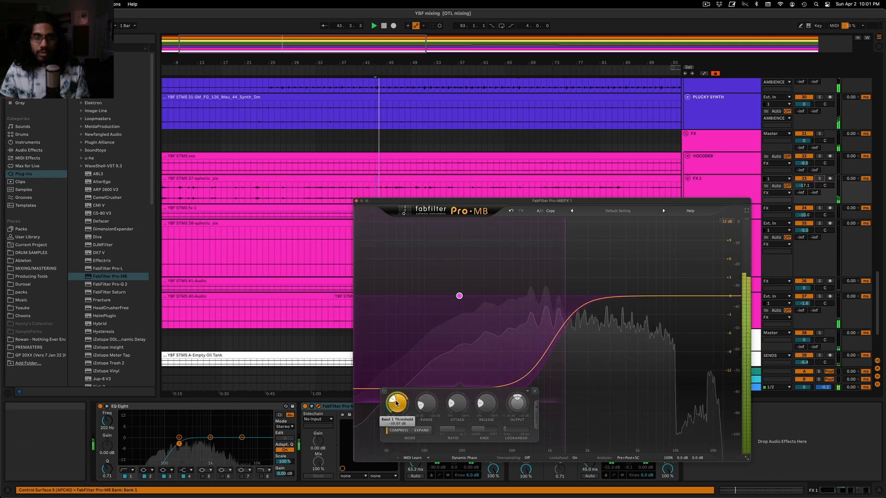
{"action": "left_click_drag", "start_coordinate": [397, 403], "coordinate": [395, 401]}
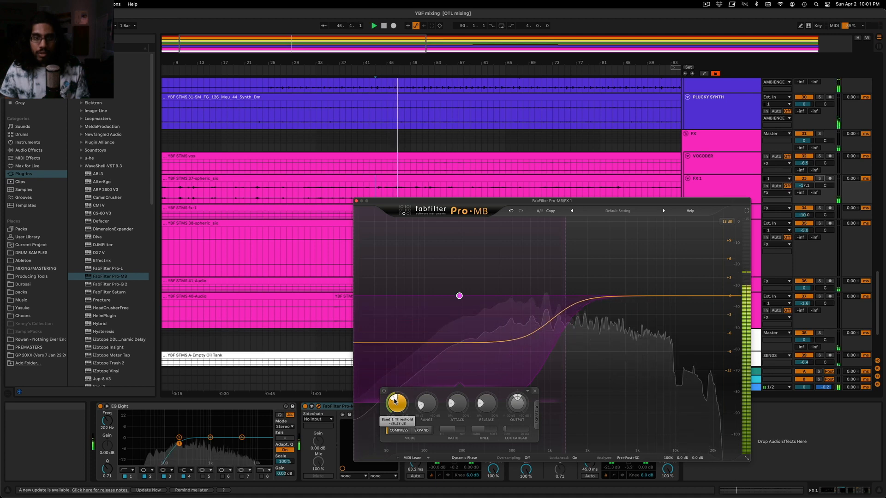
{"action": "left_click", "coordinate": [356, 201]}
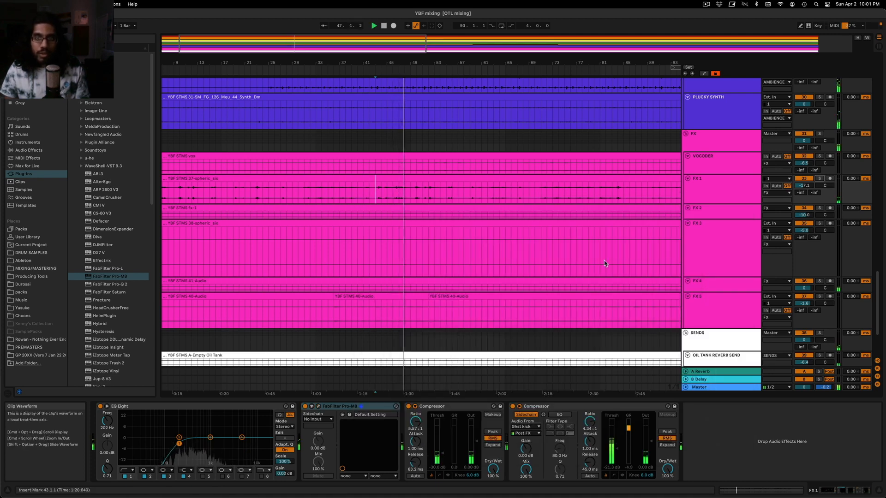
Copy the Audio Effect Rack and Valhalla reverb from the device chain of the drums' 11-Group
{"action": "scroll", "coordinate": [707, 200], "scroll_direction": "up", "scroll_amount": 15}
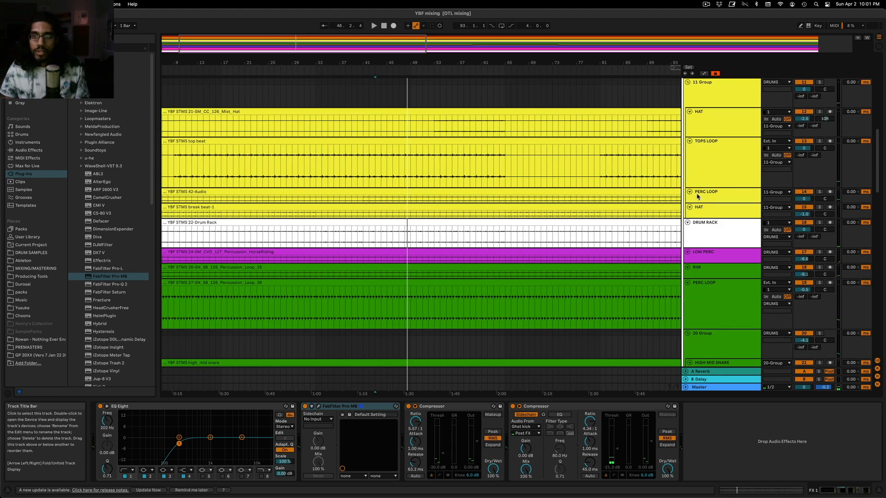
{"action": "left_click", "coordinate": [726, 166]}
{"action": "left_click", "coordinate": [733, 96]}
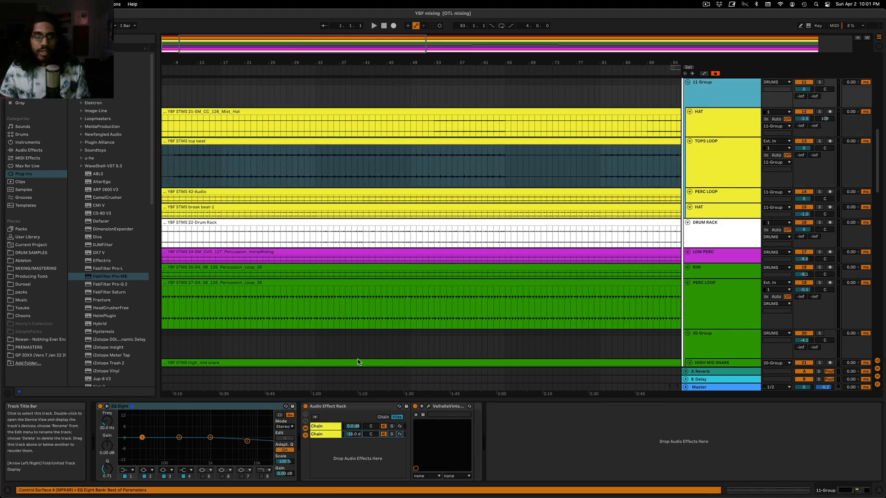
{"action": "left_click", "coordinate": [323, 407]}
Paste the copied Audio Effect Rack and Valhalla reverb at the end of the FX 1 device chain
{"action": "scroll", "coordinate": [517, 319], "scroll_direction": "down", "scroll_amount": 15}
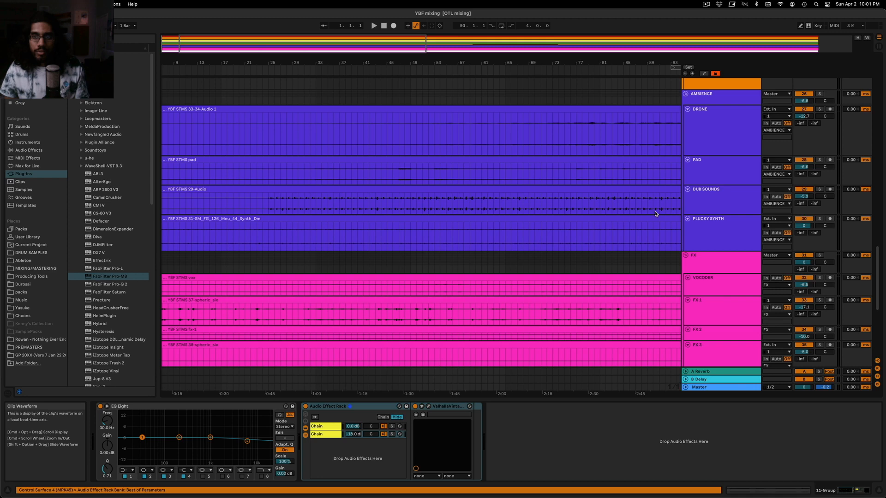
{"action": "left_click", "coordinate": [721, 129]}
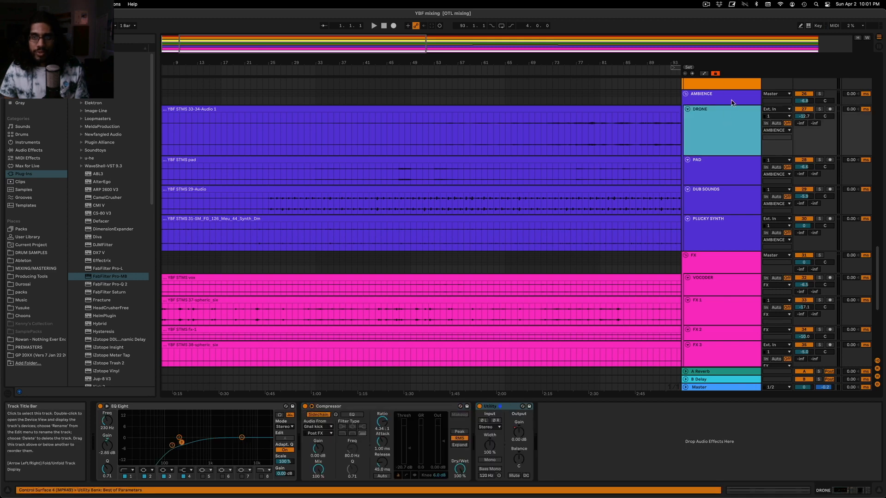
{"action": "left_click", "coordinate": [732, 100]}
{"action": "left_click", "coordinate": [727, 172]}
{"action": "scroll", "coordinate": [722, 242], "scroll_direction": "down", "scroll_amount": 3}
{"action": "left_click", "coordinate": [701, 252]}
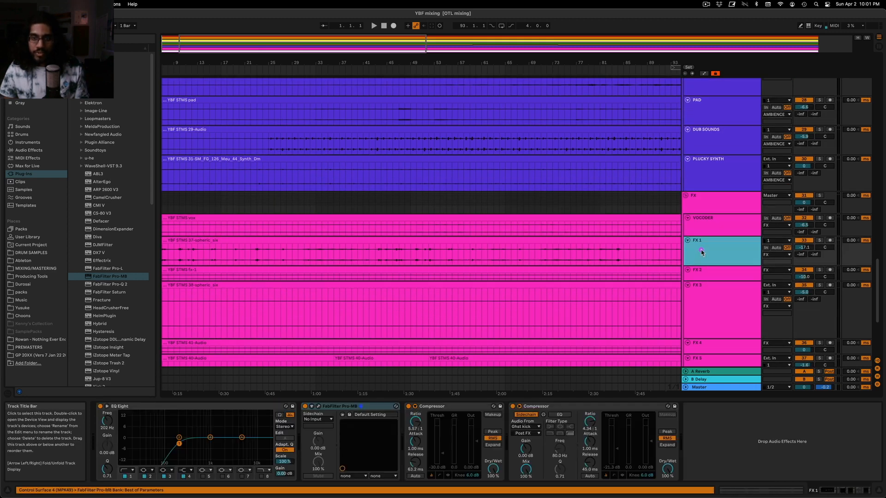
{"action": "left_click", "coordinate": [720, 442]}
{"action": "key", "text": "super+v"}
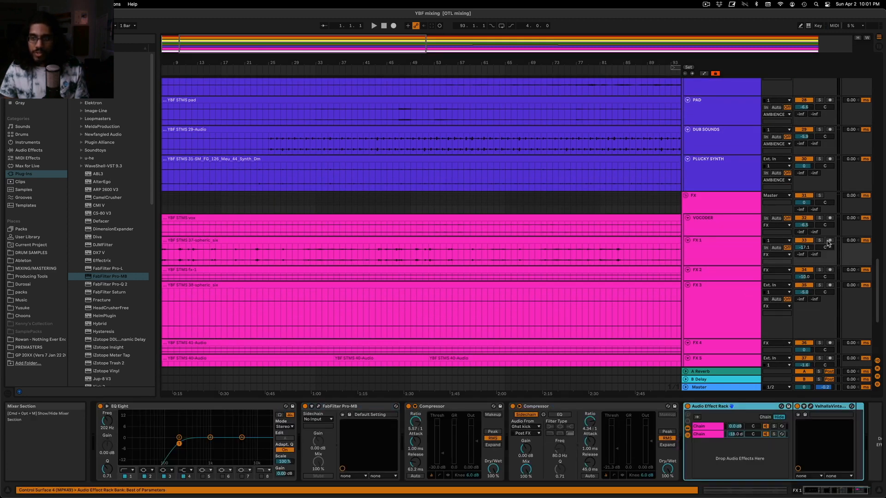
Set the second chain of FX 1's Audio Effect Rack to about -14 dB during playback and unsolo FX 1
{"action": "left_click", "coordinate": [239, 258]}
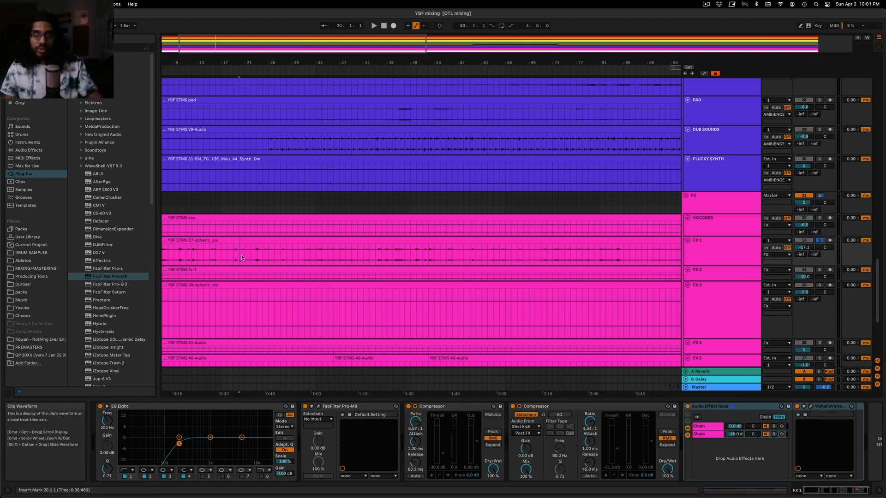
{"action": "key", "text": "space"}
{"action": "left_click_drag", "start_coordinate": [735, 434], "coordinate": [736, 437]}
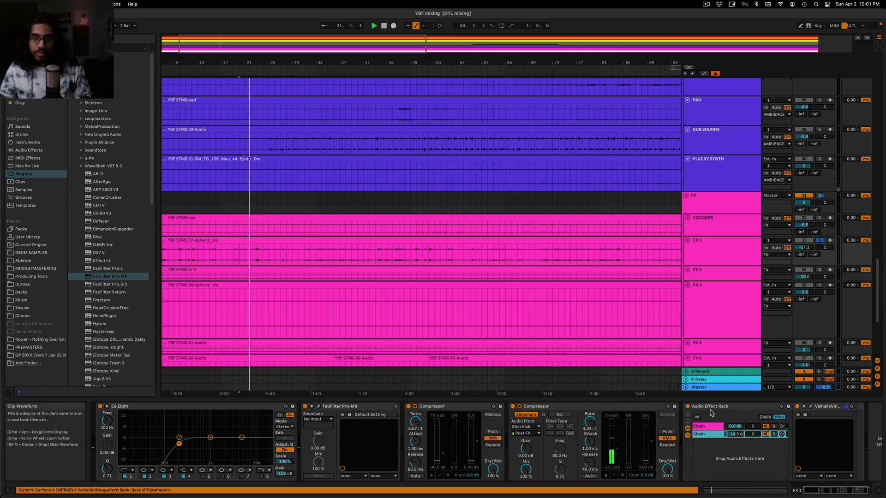
{"action": "left_click", "coordinate": [820, 240]}
{"action": "left_click", "coordinate": [755, 247]}
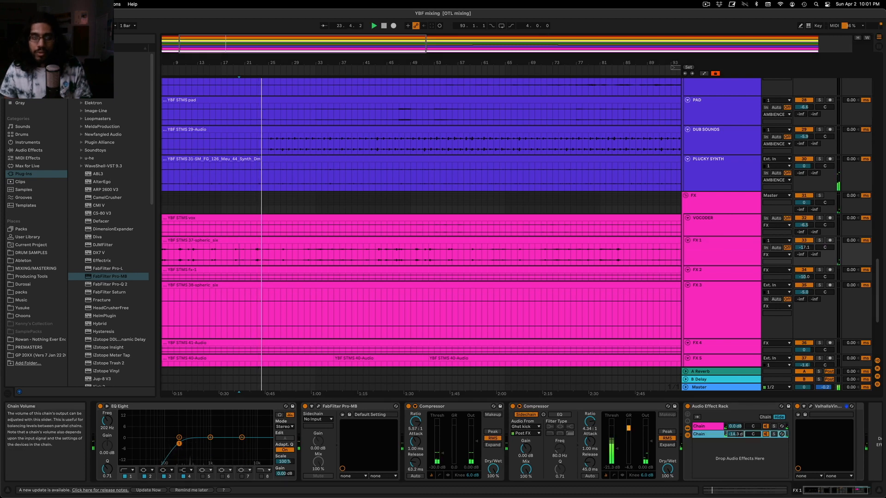
Copy the sidechained Compressor from the device chain of the SUBMARINE bass track
{"action": "left_click", "coordinate": [275, 203]}
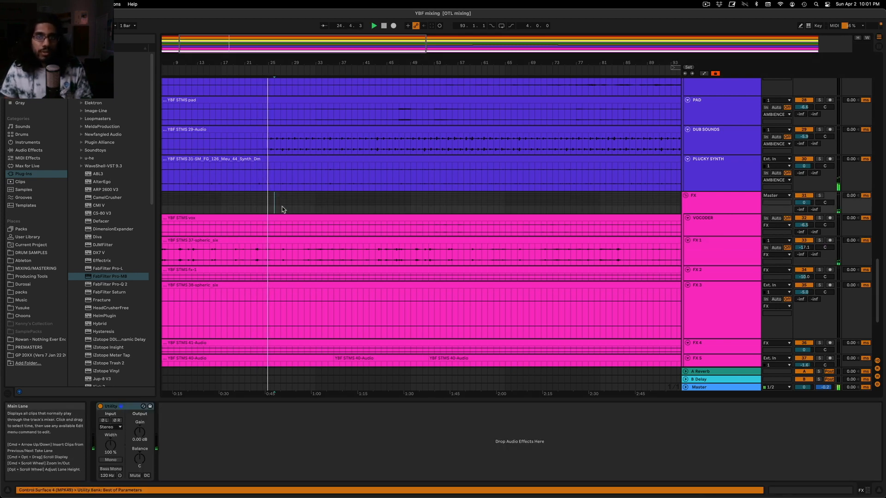
{"action": "scroll", "coordinate": [289, 235], "scroll_direction": "up", "scroll_amount": 5}
{"action": "scroll", "coordinate": [318, 262], "scroll_direction": "up", "scroll_amount": 9}
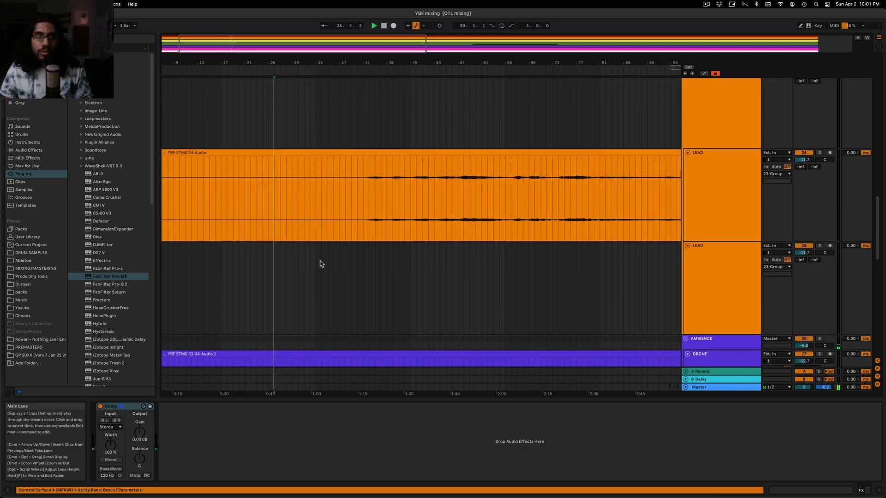
{"action": "left_click", "coordinate": [316, 283]}
{"action": "scroll", "coordinate": [323, 283], "scroll_direction": "up", "scroll_amount": 7}
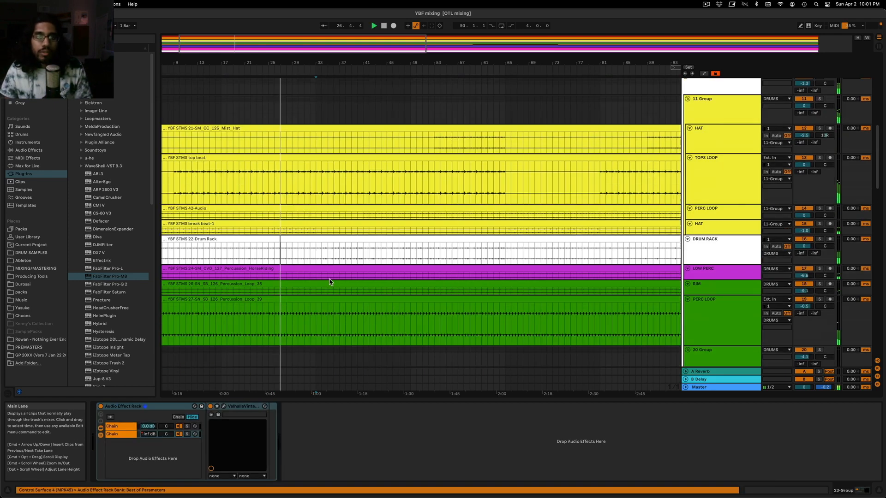
{"action": "left_click", "coordinate": [716, 172]}
{"action": "scroll", "coordinate": [708, 116], "scroll_direction": "up", "scroll_amount": 5}
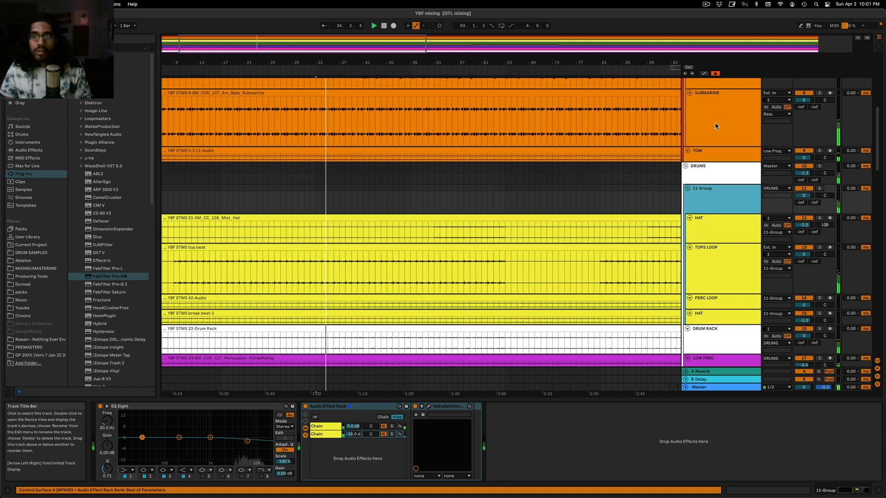
{"action": "left_click", "coordinate": [708, 118]}
{"action": "left_click", "coordinate": [441, 406]}
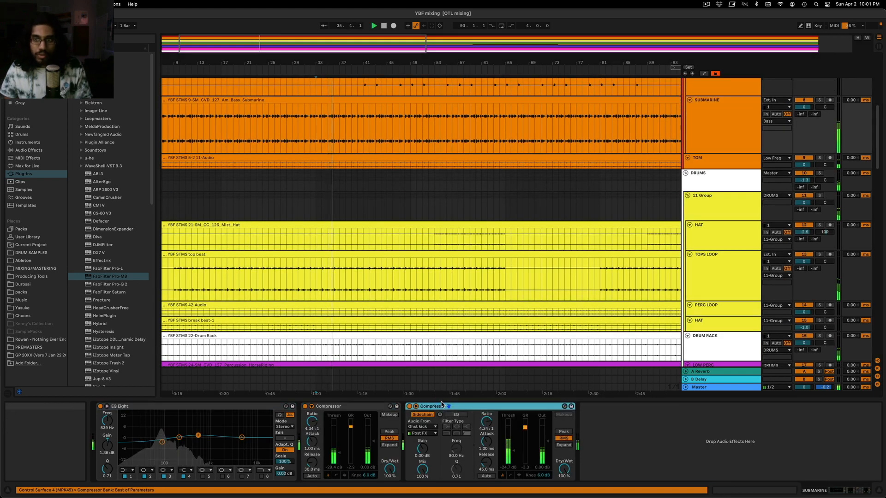
Solo TOPS LOOP and paste the copied sidechain Compressor after its Color Limiter
{"action": "scroll", "coordinate": [665, 290], "scroll_direction": "down", "scroll_amount": 2}
{"action": "left_click", "coordinate": [820, 220]}
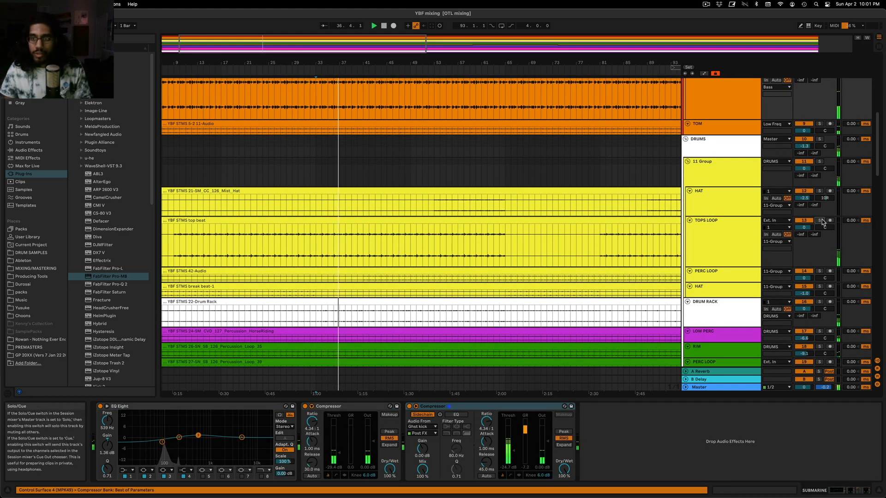
{"action": "left_click", "coordinate": [707, 242]}
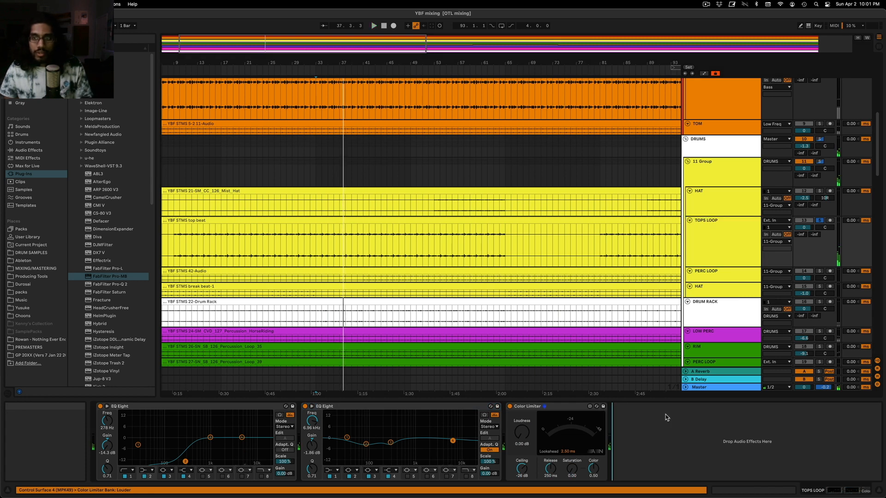
{"action": "key", "text": "super+v"}
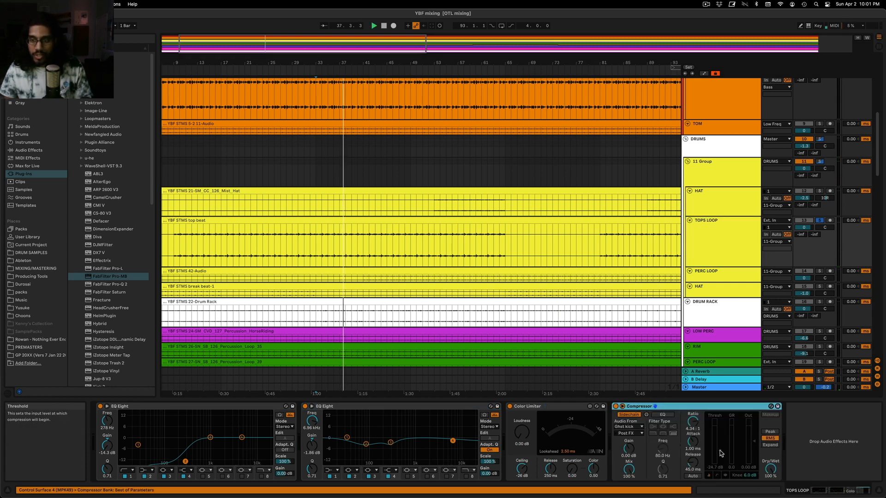
Set the TOPS LOOP Compressor's threshold to about -20 dB while replaying the loop in solo
{"action": "left_click_drag", "start_coordinate": [719, 446], "coordinate": [719, 448]}
{"action": "key", "text": "space"}
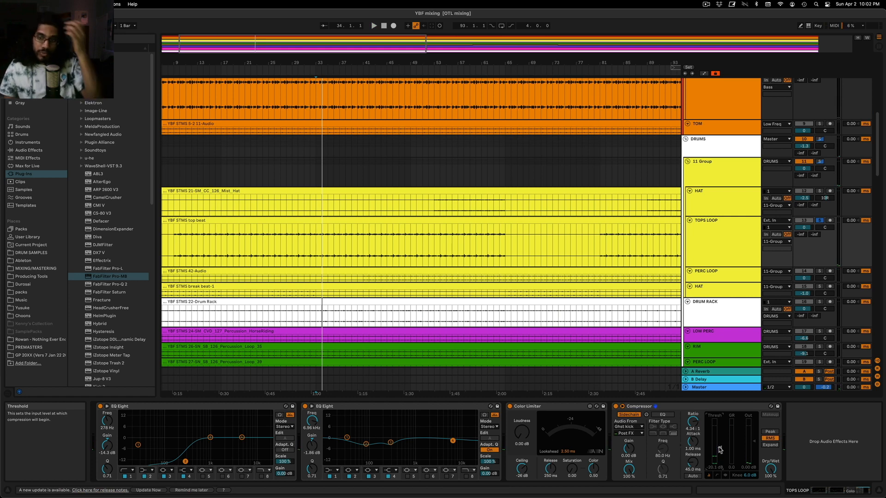
{"action": "left_click_drag", "start_coordinate": [720, 449], "coordinate": [720, 448]}
{"action": "key", "text": "space"}
{"action": "key", "text": "space"}
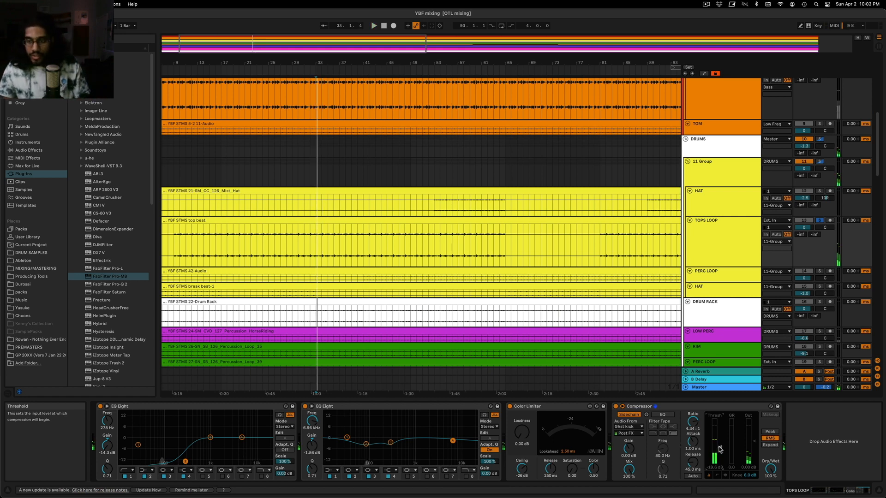
{"action": "left_click", "coordinate": [723, 465]}
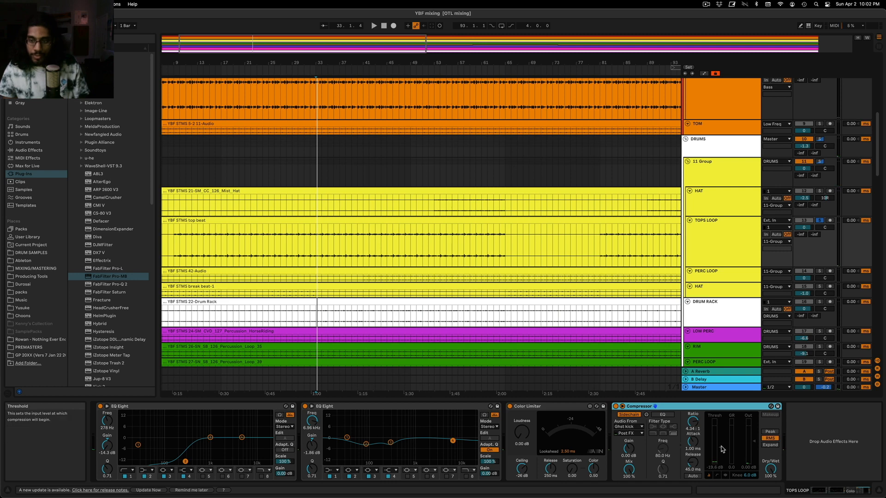
{"action": "left_click_drag", "start_coordinate": [723, 465], "coordinate": [723, 467]}
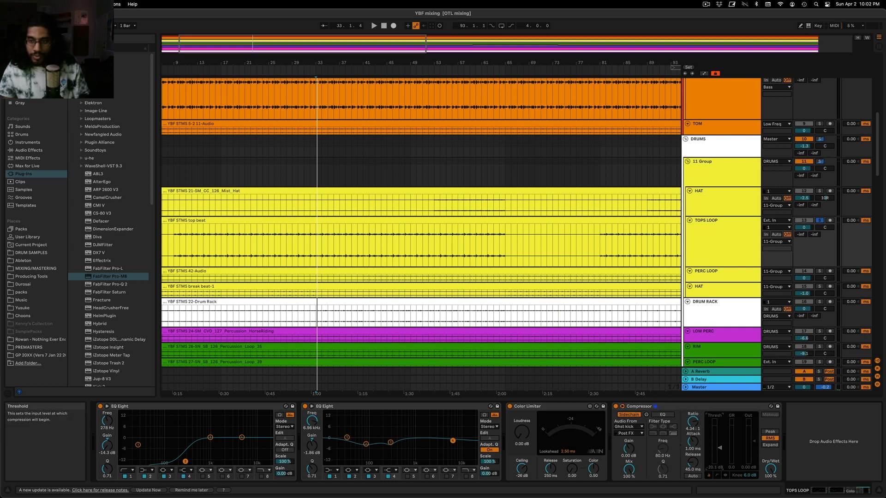
Solo PERC LOOP instead of TOPS LOOP, paste the sidechain Compressor after its Color Limiter and set the threshold to about -20 dB
{"action": "left_click", "coordinate": [721, 259]}
{"action": "left_click", "coordinate": [819, 221]}
{"action": "left_click", "coordinate": [819, 271]}
{"action": "key", "text": "space"}
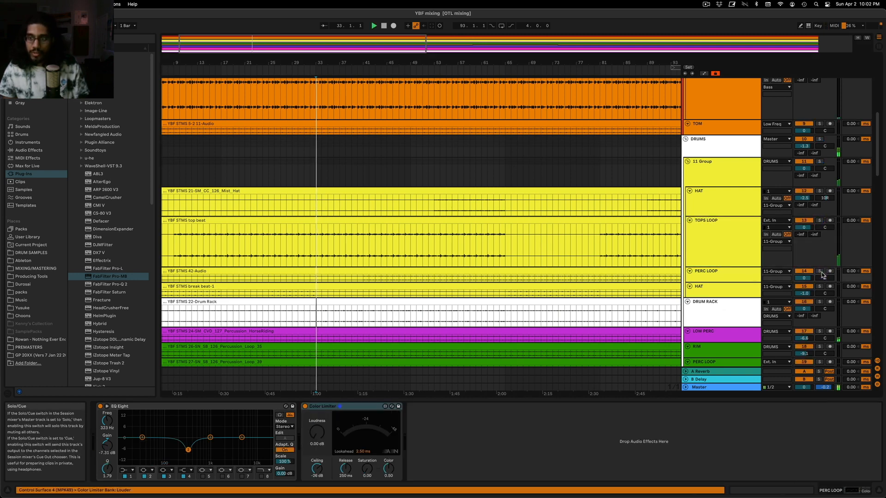
{"action": "left_click", "coordinate": [738, 276]}
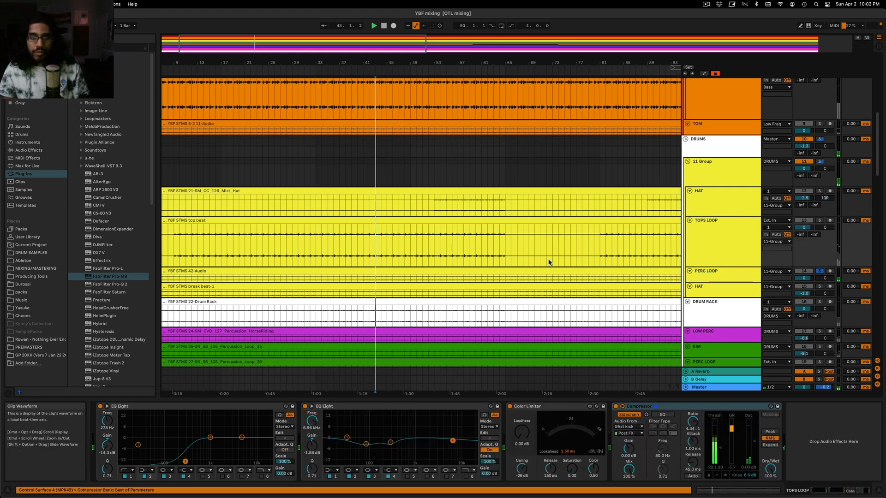
{"action": "left_click", "coordinate": [574, 429]}
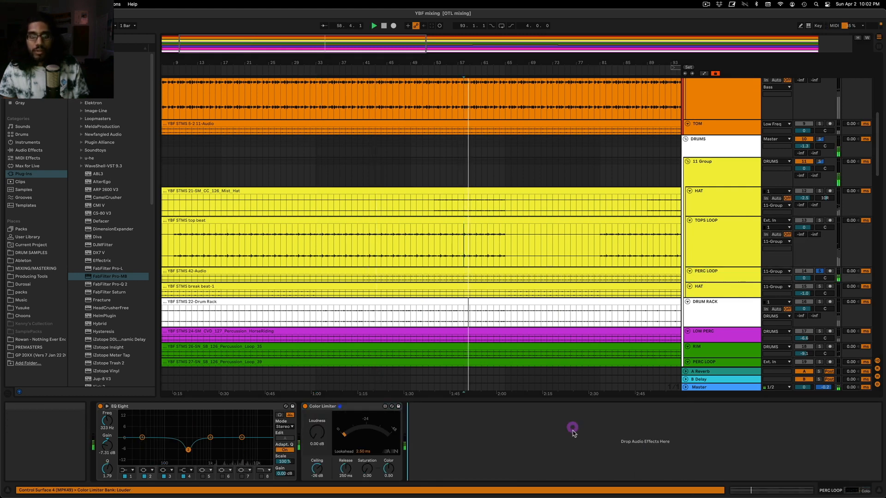
{"action": "key", "text": "super+v"}
{"action": "left_click", "coordinate": [515, 449]}
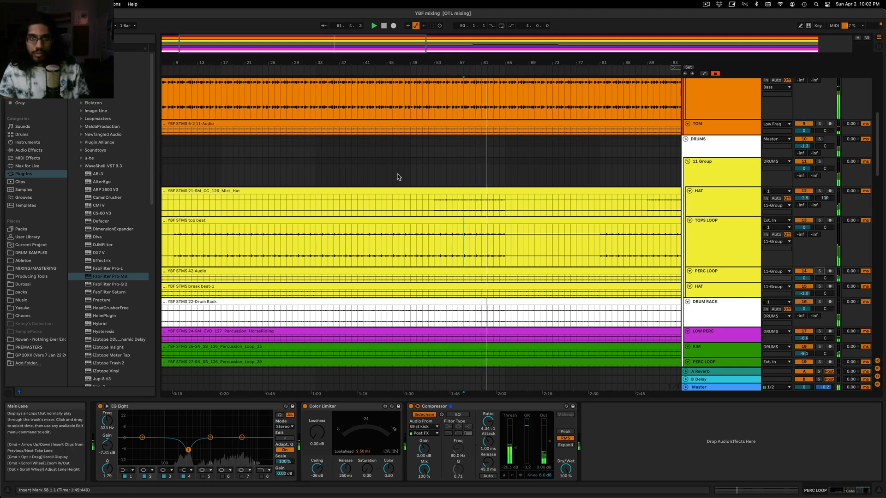
Raise the Compressor thresholds on TOPS LOOP and PERC LOOP slightly while the full mix plays
{"action": "left_click", "coordinate": [435, 178]}
{"action": "left_click", "coordinate": [720, 244]}
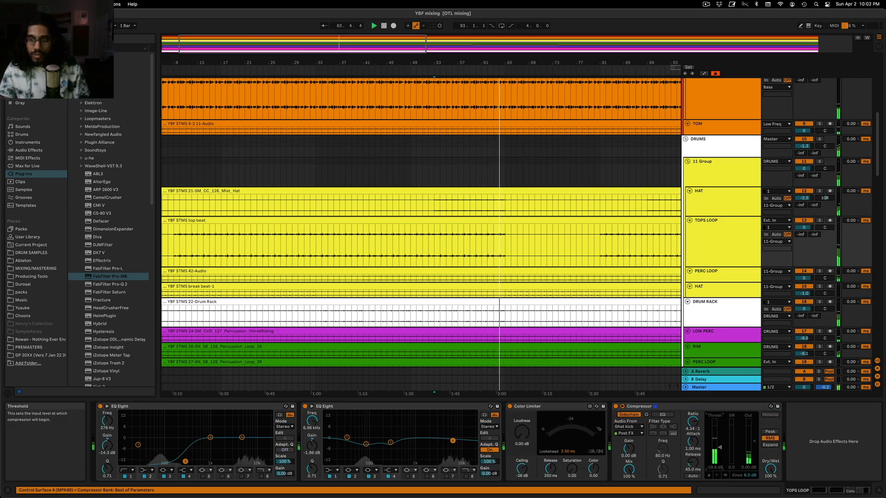
{"action": "left_click", "coordinate": [720, 277]}
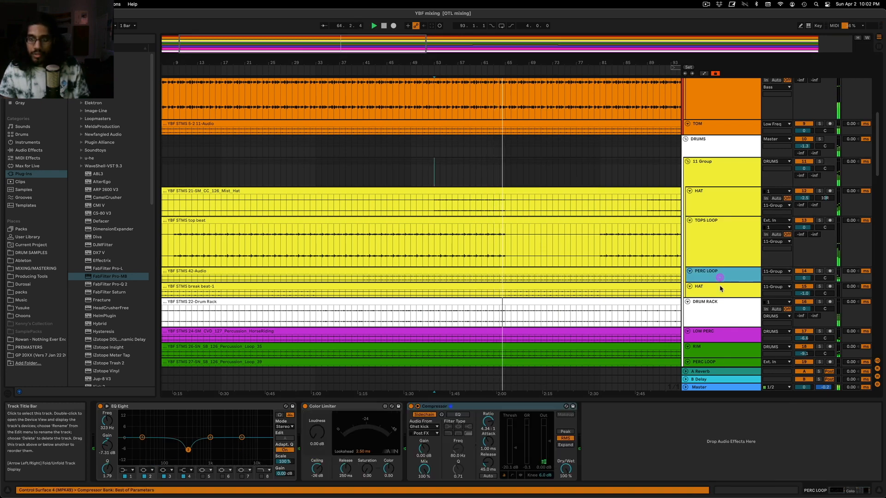
{"action": "left_click", "coordinate": [515, 448]}
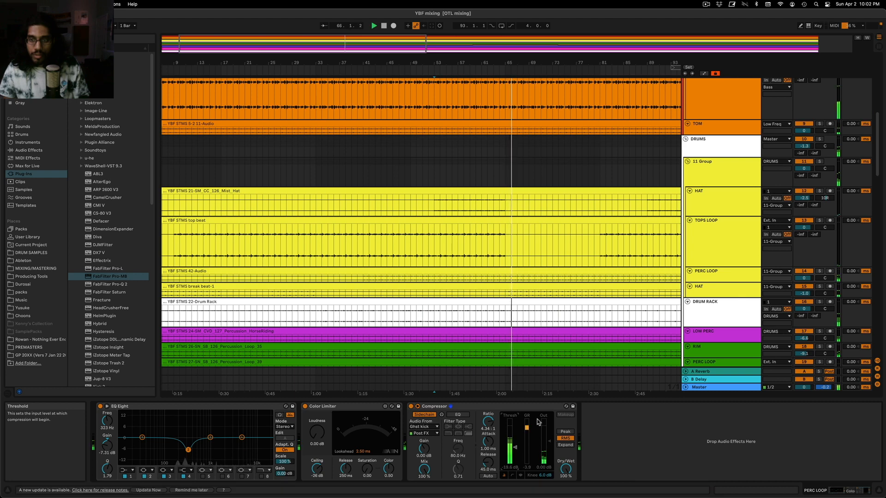
Check the HAT track below PERC LOOP in solo and replay the full mix from about bar 57
{"action": "left_click", "coordinate": [698, 293]}
{"action": "left_click", "coordinate": [820, 287]}
{"action": "left_click", "coordinate": [820, 287]}
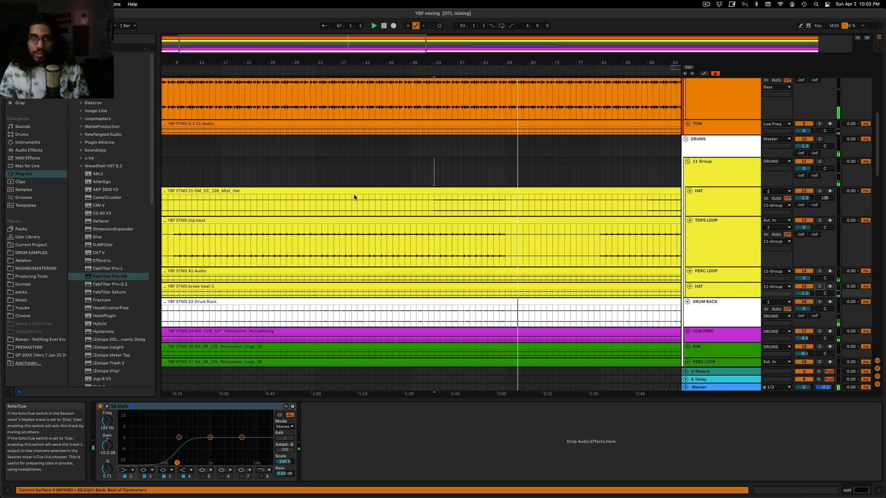
{"action": "left_click", "coordinate": [376, 168]}
{"action": "left_click", "coordinate": [457, 182]}
{"action": "key", "text": "space"}
{"action": "key", "text": "space"}
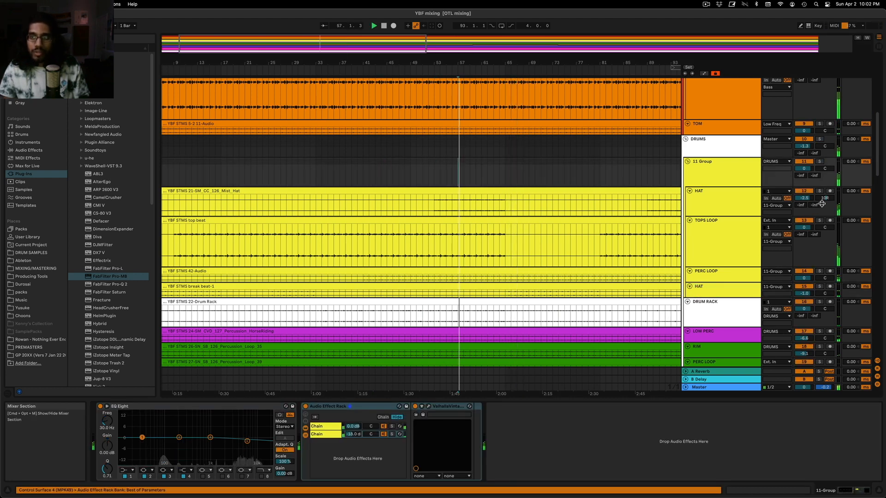
Solo the HAT track above TOPS LOOP, paste the sidechain Compressor after its EQ Eight, adjust its threshold and unsolo the track
{"action": "left_click", "coordinate": [820, 192]}
{"action": "left_click", "coordinate": [717, 200]}
{"action": "left_click", "coordinate": [344, 449]}
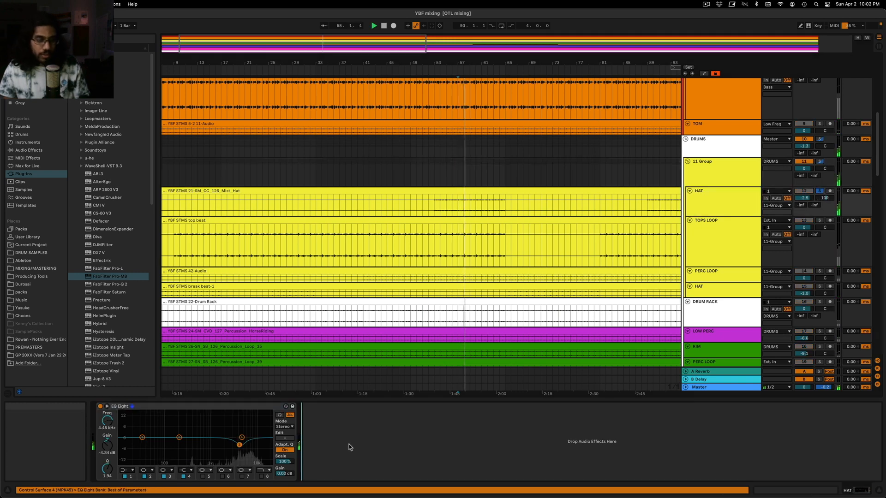
{"action": "key", "text": "super+v"}
{"action": "left_click", "coordinate": [409, 449]}
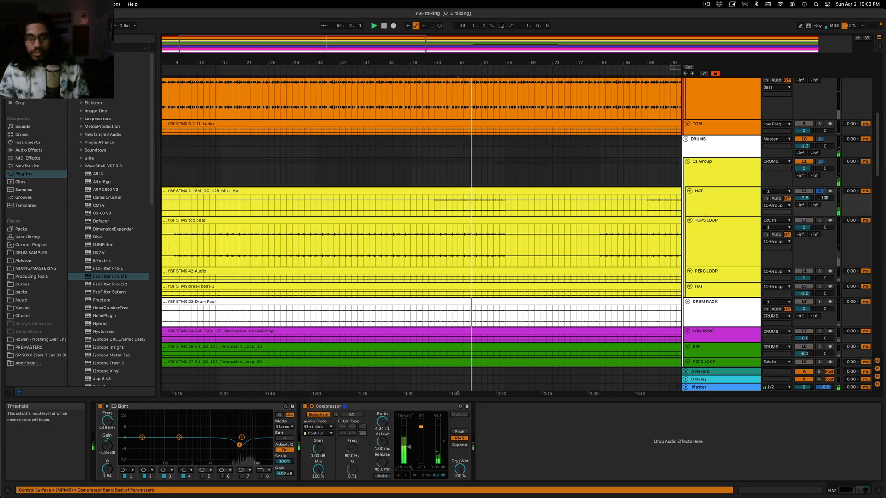
{"action": "left_click", "coordinate": [819, 191]}
Solo PERC LOOP during playback and add a Utility device after its Compressor
{"action": "left_click", "coordinate": [382, 175]}
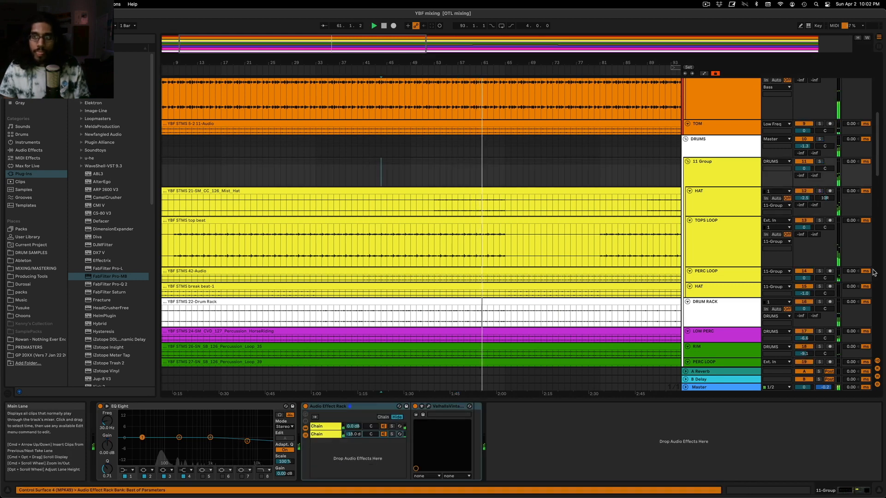
{"action": "left_click", "coordinate": [820, 271]}
{"action": "key", "text": "space"}
{"action": "key", "text": "space"}
{"action": "left_click", "coordinate": [716, 285]}
{"action": "double_click", "coordinate": [716, 279]}
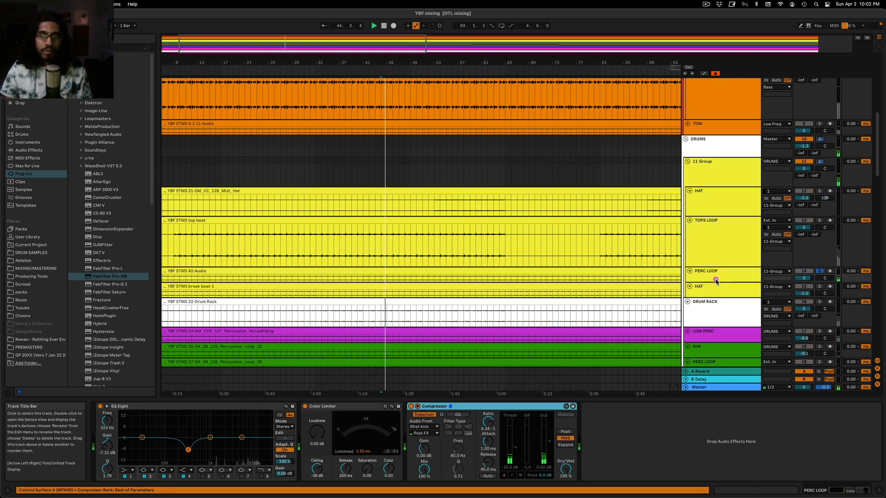
{"action": "left_click", "coordinate": [29, 150]}
{"action": "left_click", "coordinate": [72, 143]}
{"action": "left_click_drag", "start_coordinate": [89, 174], "coordinate": [637, 453]}
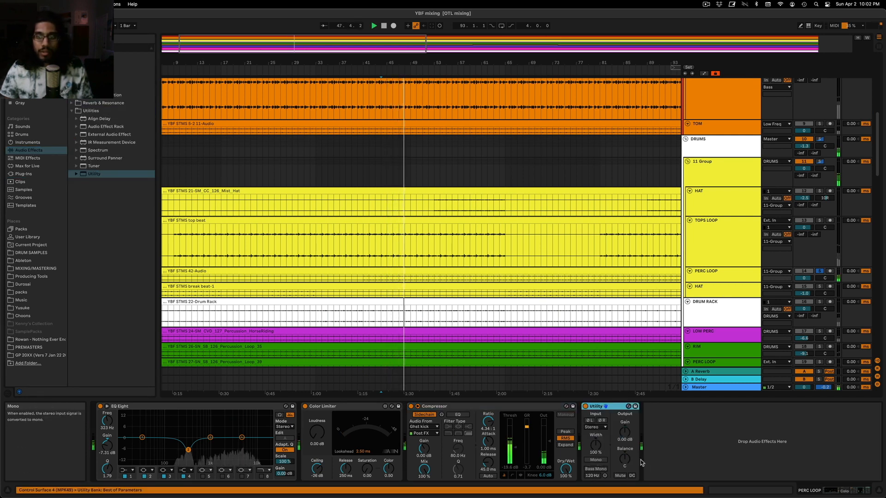
Set the Utility's balance on PERC LOOP to 17L, judging it against the full mix with the device switched on and off
{"action": "left_click_drag", "start_coordinate": [622, 460], "coordinate": [622, 461]}
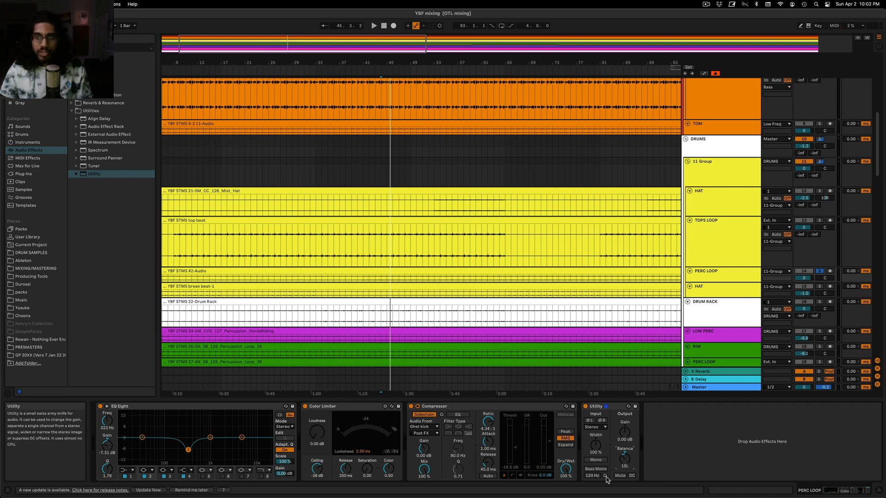
{"action": "left_click", "coordinate": [819, 271]}
{"action": "key", "text": "space"}
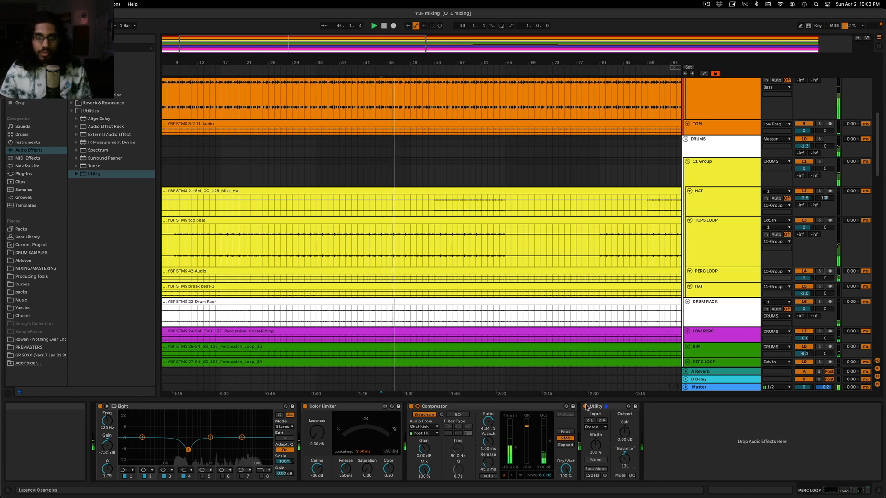
{"action": "left_click", "coordinate": [585, 406]}
{"action": "left_click_drag", "start_coordinate": [625, 459], "coordinate": [625, 461]}
Compare TOPS LOOP and PERC LOOP by soloing each during playback and reviewing their device chains
{"action": "left_click", "coordinate": [819, 221]}
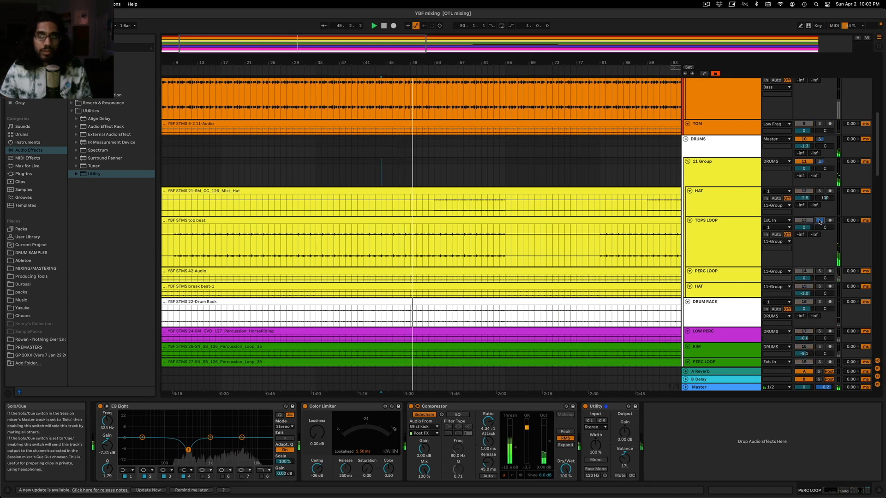
{"action": "left_click", "coordinate": [820, 221]}
{"action": "left_click", "coordinate": [722, 237]}
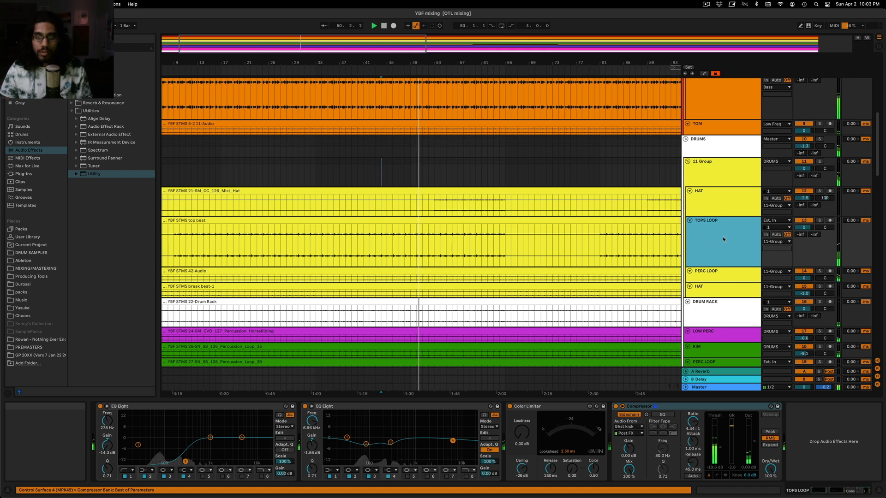
{"action": "left_click", "coordinate": [714, 305]}
{"action": "left_click", "coordinate": [713, 289]}
{"action": "left_click", "coordinate": [711, 273]}
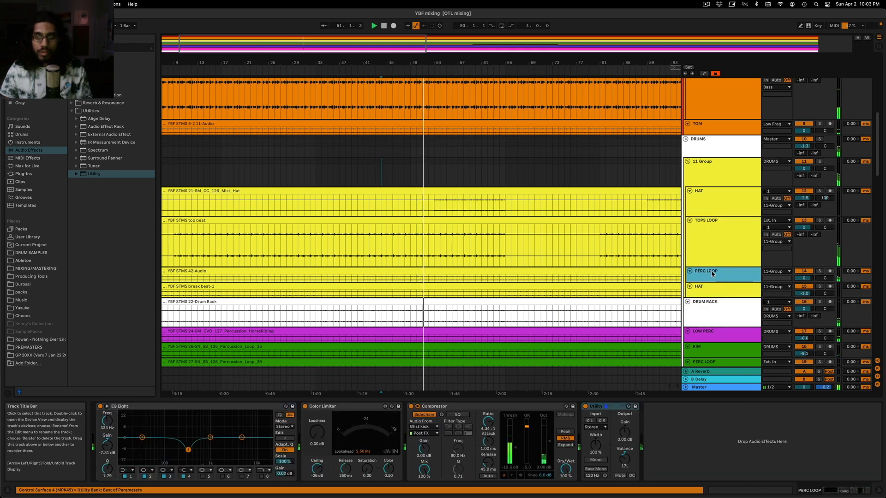
{"action": "left_click", "coordinate": [820, 271]}
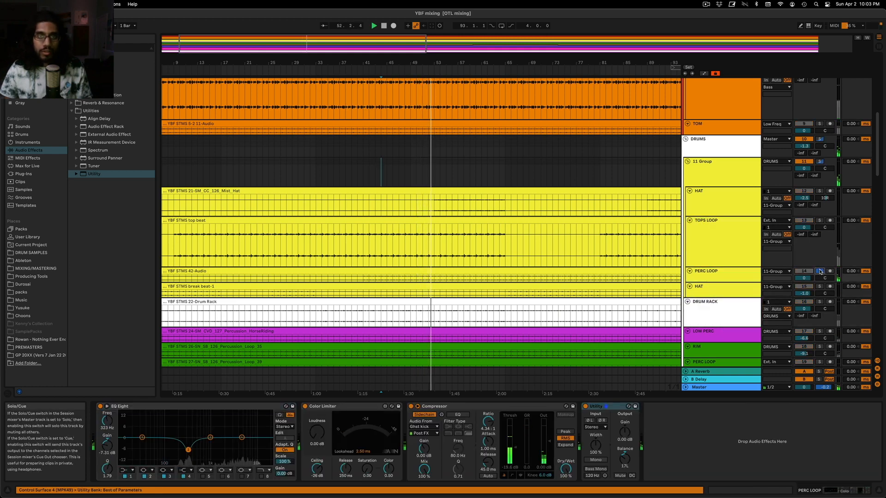
Judge the Utility balance of 17L on PERC LOOP against the full mix and with the track soloed
{"action": "left_click", "coordinate": [820, 271]}
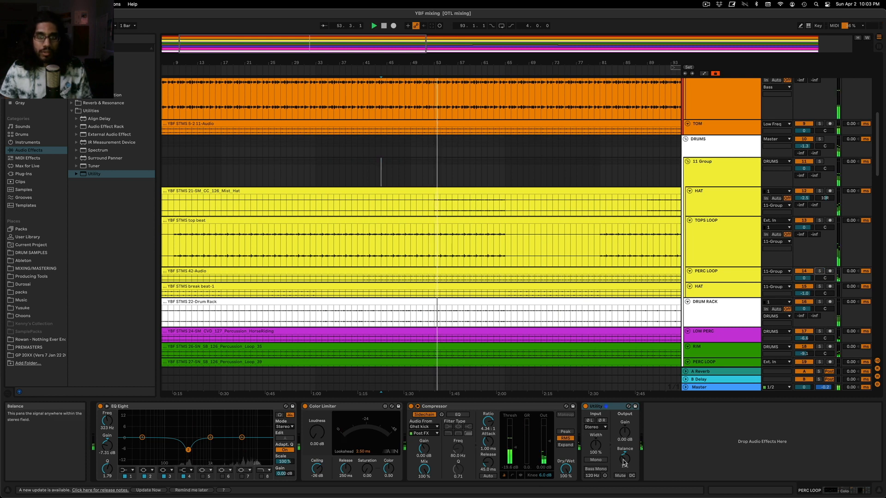
{"action": "left_click_drag", "start_coordinate": [626, 464], "coordinate": [626, 473]}
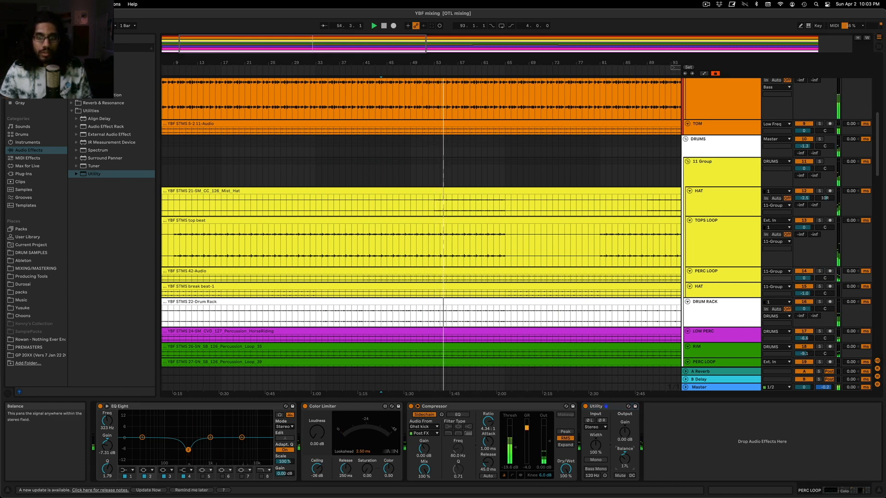
{"action": "left_click", "coordinate": [820, 271]}
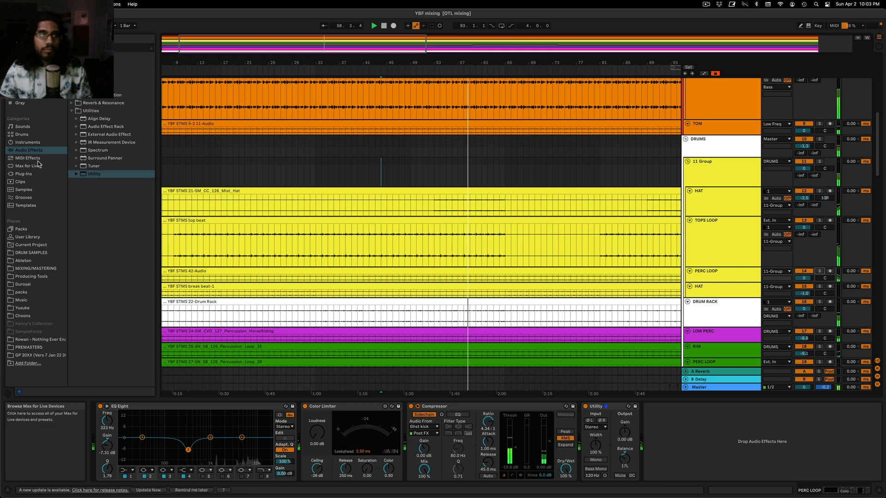
Insert an EQ Eight before the Compressor on PERC LOOP and dip a band at 938 Hz by 0.87 dB in the full mix
{"action": "left_click", "coordinate": [94, 79]}
{"action": "left_click_drag", "start_coordinate": [94, 103], "coordinate": [519, 447]}
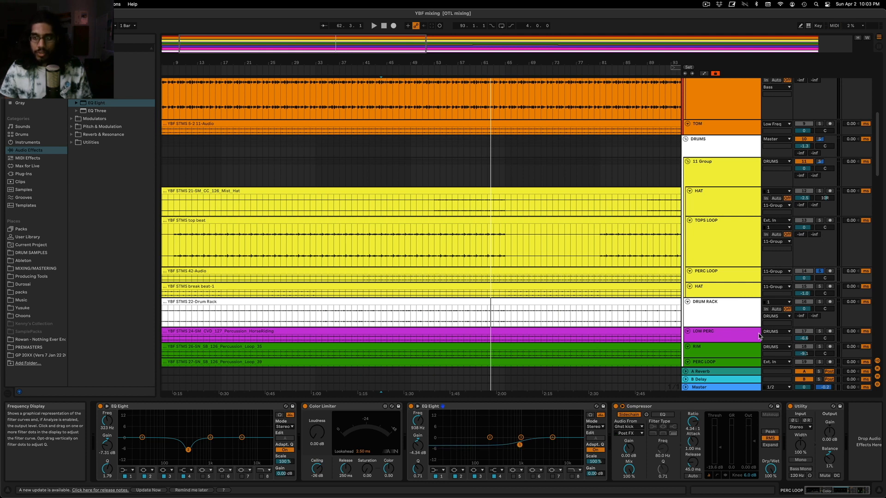
{"action": "key", "text": "space"}
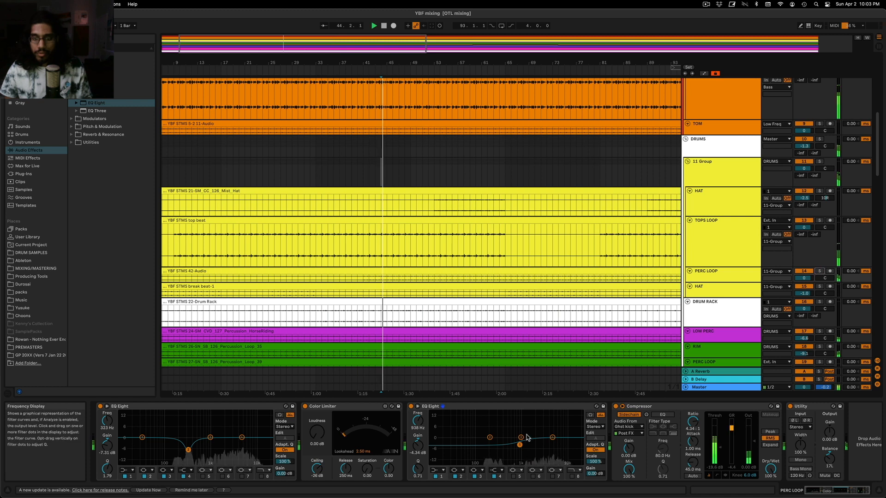
{"action": "left_click_drag", "start_coordinate": [528, 437], "coordinate": [521, 436]}
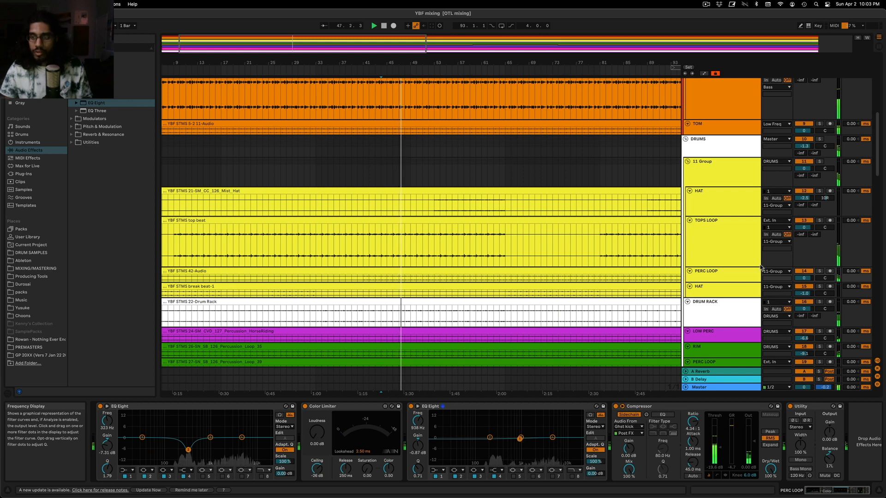
Review the device chains of the lower HAT track and DRUM RACK, auditioning DRUM RACK soloed and in the mix
{"action": "left_click", "coordinate": [742, 290]}
{"action": "scroll", "coordinate": [729, 295], "scroll_direction": "down", "scroll_amount": 3}
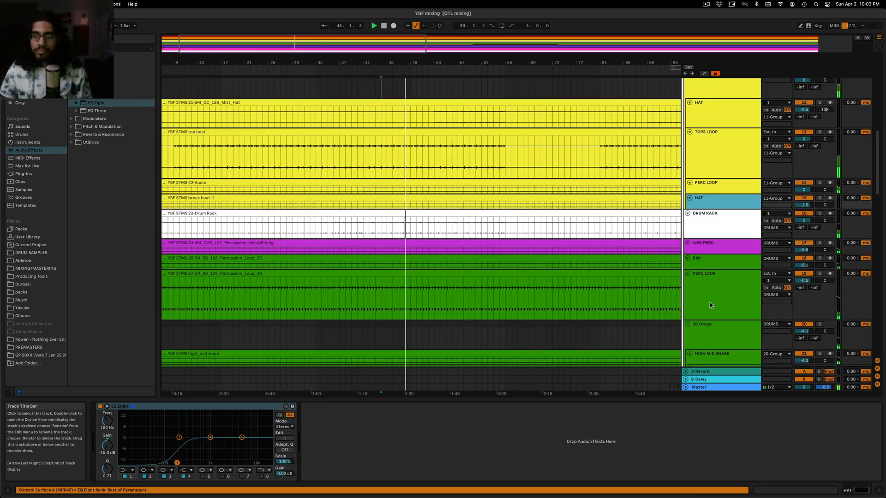
{"action": "left_click", "coordinate": [742, 212]}
{"action": "left_click", "coordinate": [820, 213]}
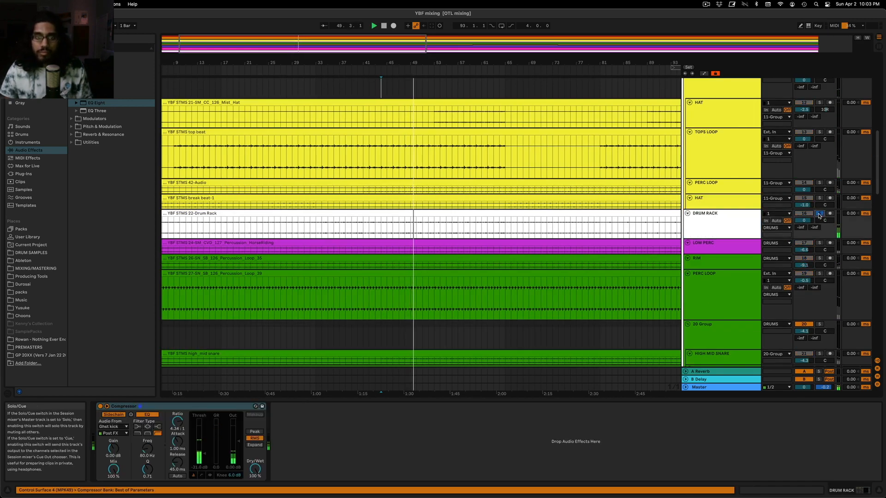
{"action": "left_click", "coordinate": [819, 215]}
{"action": "double_click", "coordinate": [715, 226]}
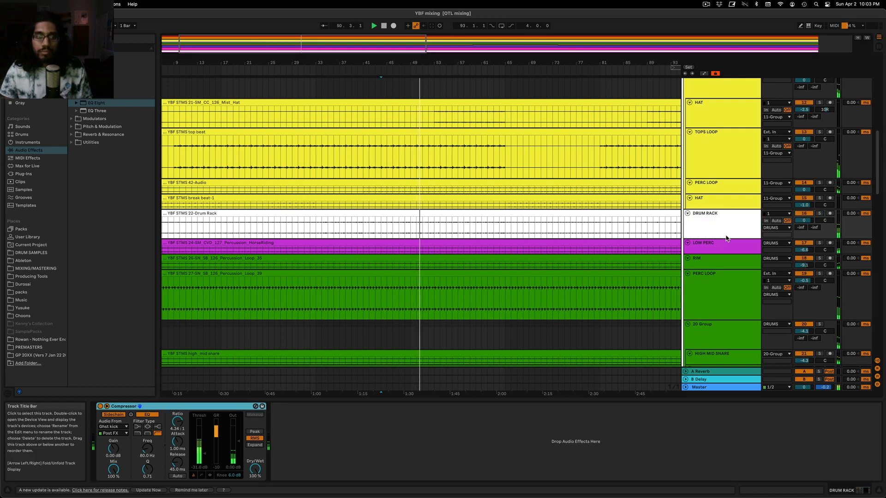
Insert an EQ Eight before the Compressor on DRUM RACK and dip its third band at 5.39 kHz by 2.11 dB
{"action": "left_click", "coordinate": [741, 222]}
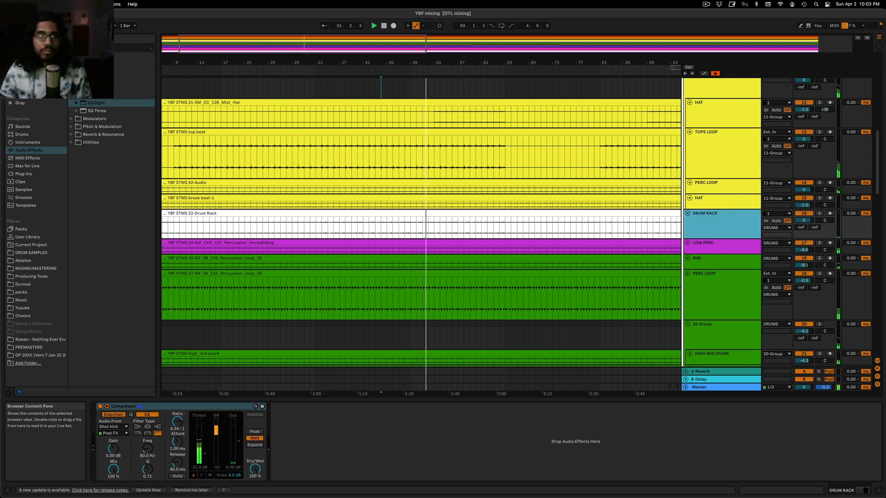
{"action": "left_click_drag", "start_coordinate": [96, 104], "coordinate": [107, 447]}
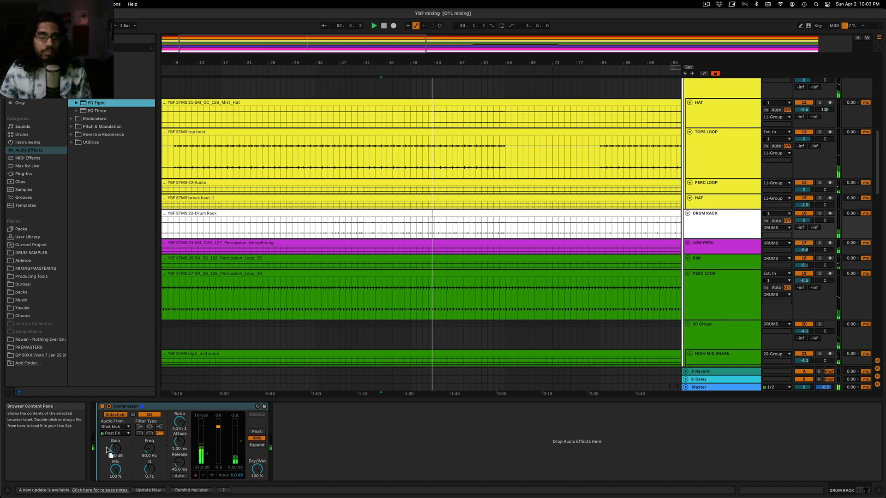
{"action": "left_click_drag", "start_coordinate": [740, 248], "coordinate": [730, 219]}
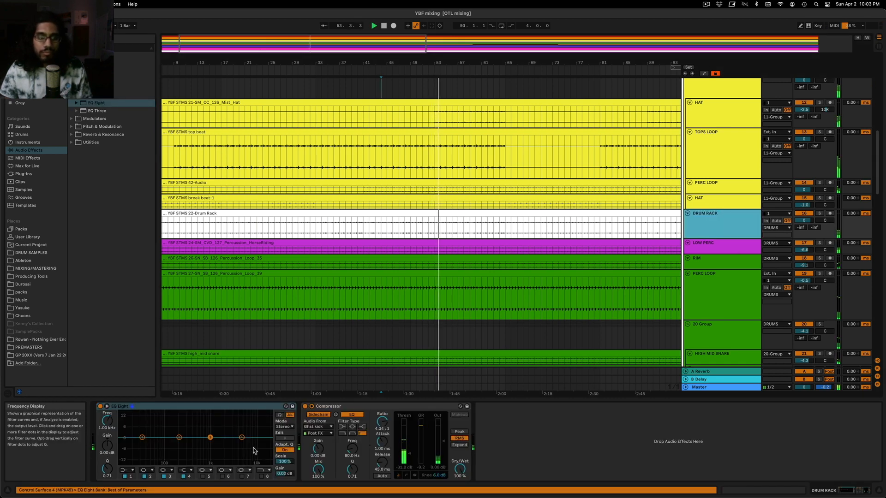
{"action": "left_click_drag", "start_coordinate": [210, 437], "coordinate": [243, 441]}
{"action": "right_click", "coordinate": [246, 406]}
{"action": "left_click", "coordinate": [255, 400]}
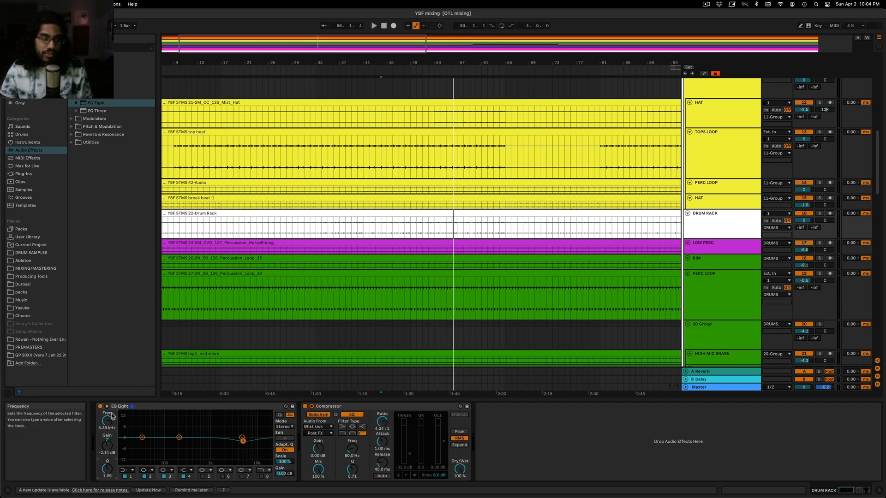
Refine the DRUM RACK EQ dip to 5.16 kHz, -3.10 dB and Q 1.65 during playback, checking it soloed and in the mix
{"action": "key", "text": "space"}
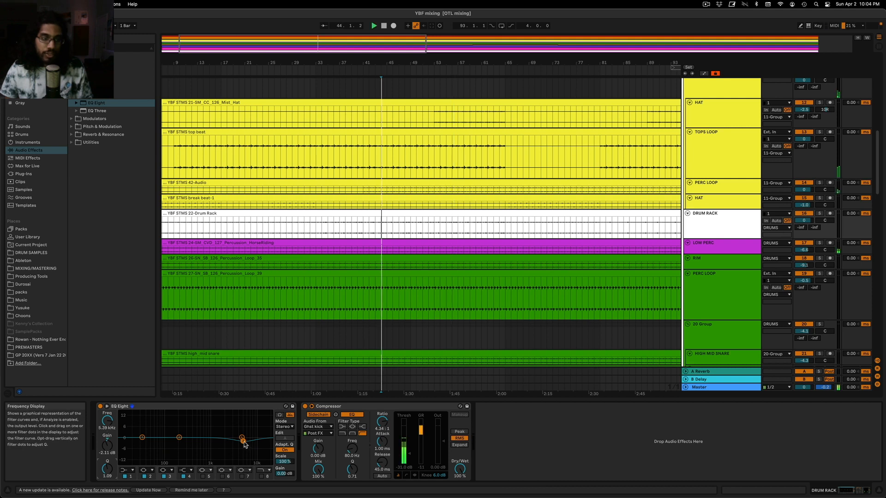
{"action": "left_click", "coordinate": [819, 213]}
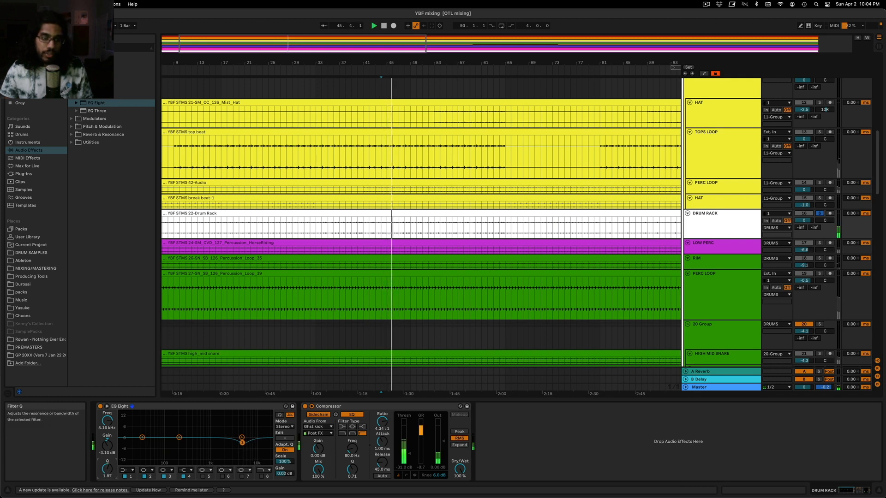
{"action": "left_click", "coordinate": [820, 213]}
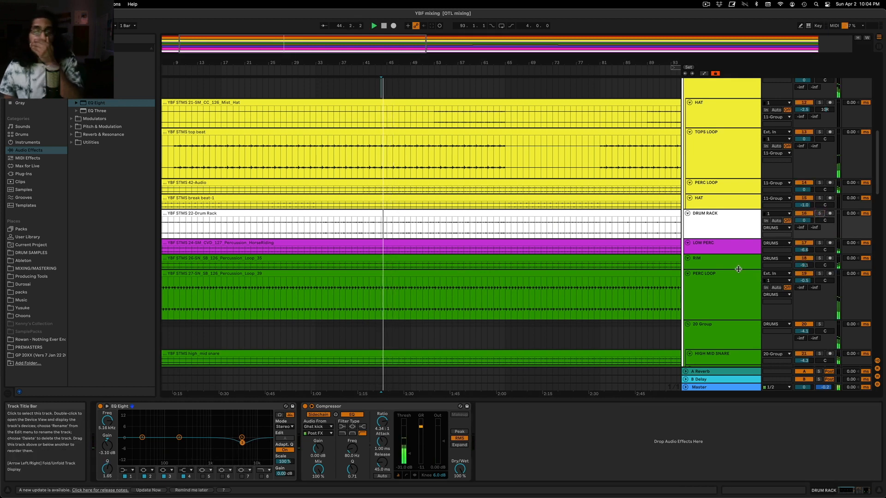
Set the DRUMS group's track volume to -0.5 dB
{"action": "scroll", "coordinate": [731, 180], "scroll_direction": "up", "scroll_amount": 3}
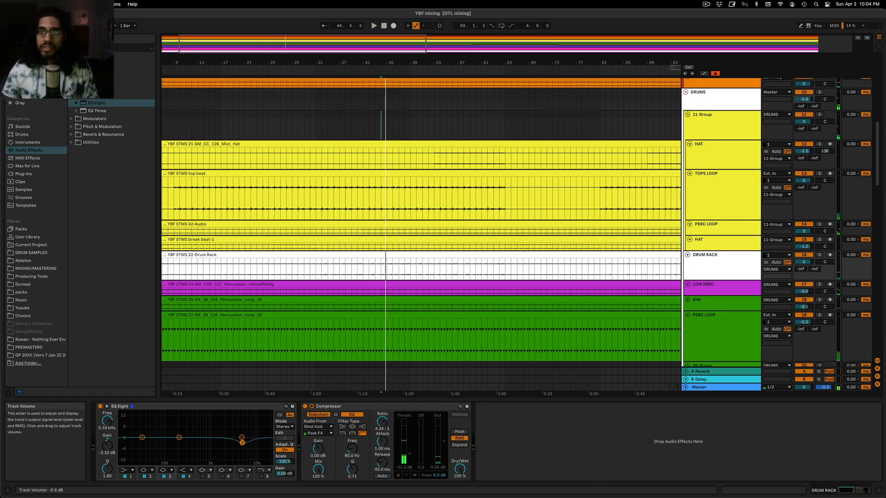
{"action": "left_click", "coordinate": [732, 102]}
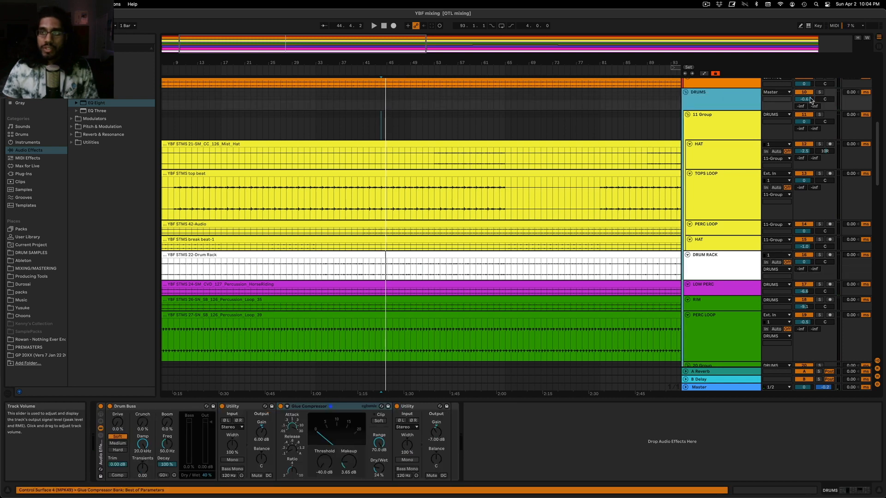
{"action": "left_click_drag", "start_coordinate": [810, 101], "coordinate": [810, 99]}
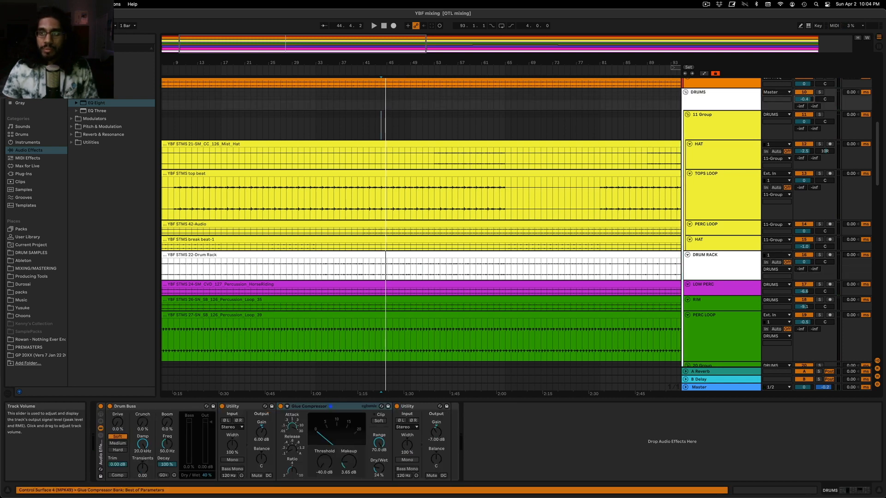
Raise the FabFilter Pro-L gain on the Master to about 19.5 dB while watching Voxengo SPAN, and close the limiter window
{"action": "left_click", "coordinate": [715, 387]}
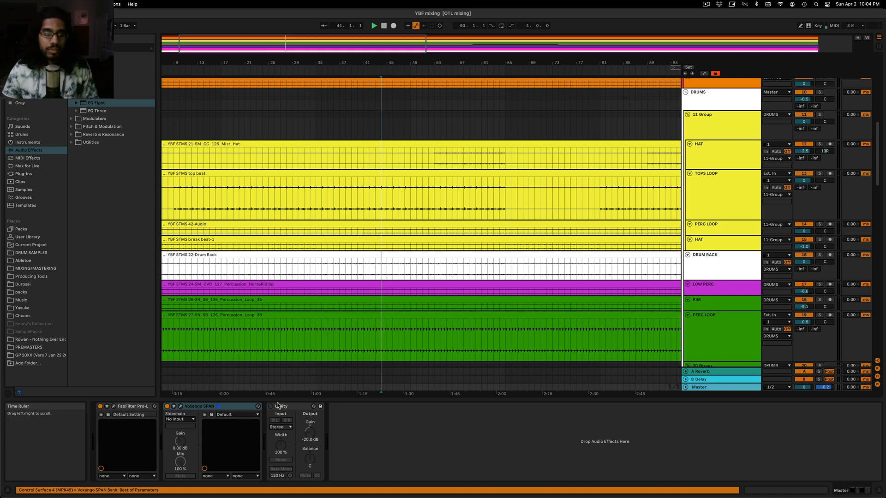
{"action": "left_click", "coordinate": [113, 406]}
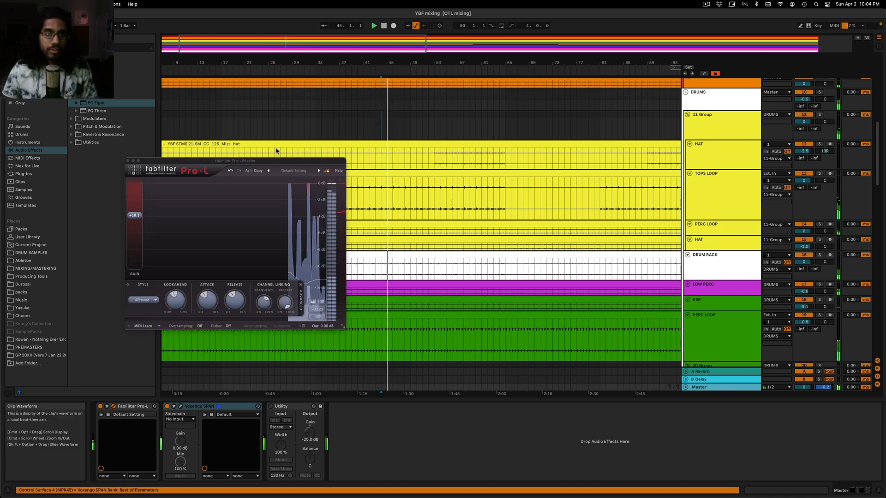
{"action": "left_click_drag", "start_coordinate": [280, 164], "coordinate": [207, 111]}
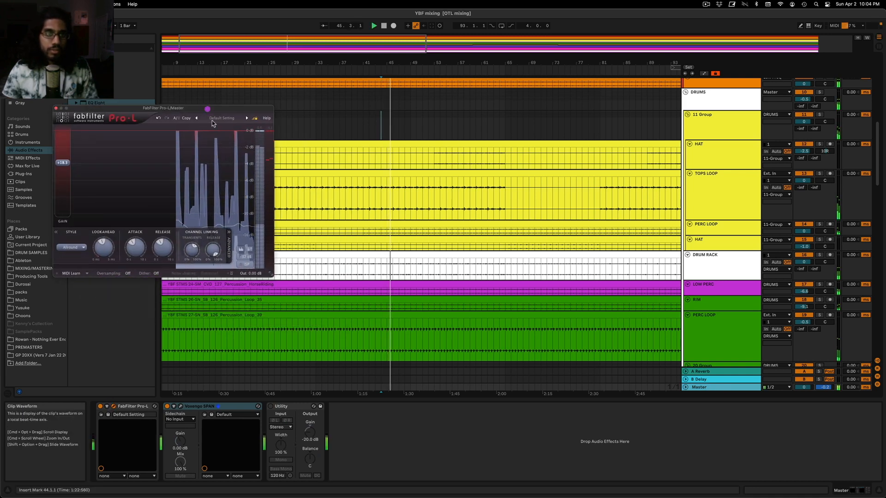
{"action": "left_click", "coordinate": [180, 407]}
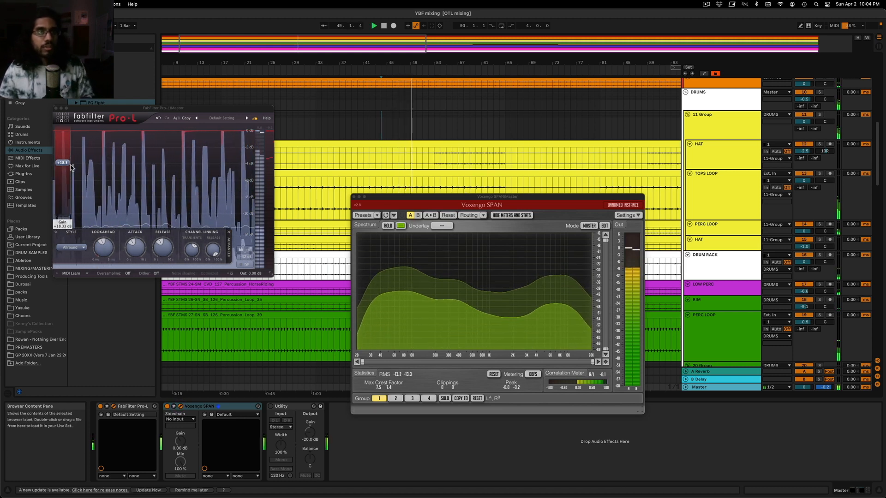
{"action": "left_click_drag", "start_coordinate": [66, 170], "coordinate": [69, 161]}
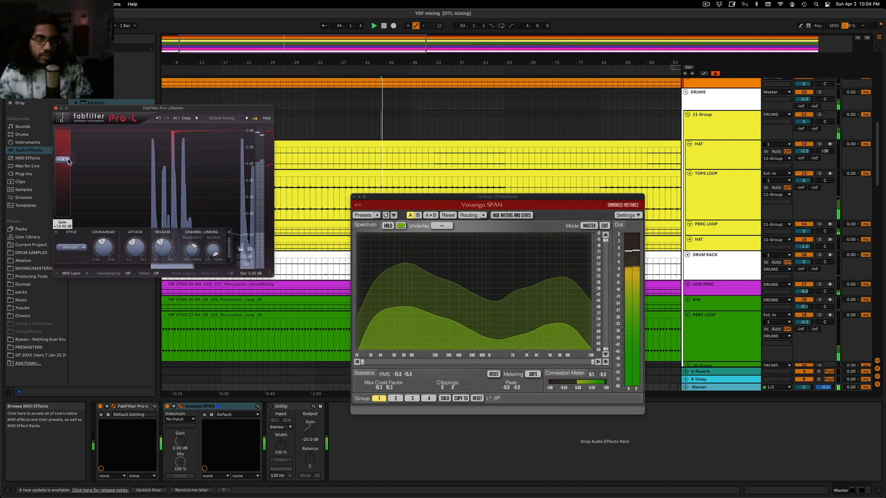
{"action": "left_click", "coordinate": [56, 108]}
Add Youlean Loudness Meter 2 to the Master after Voxengo SPAN and move its window clear of the analyzer
{"action": "left_click", "coordinate": [24, 174]}
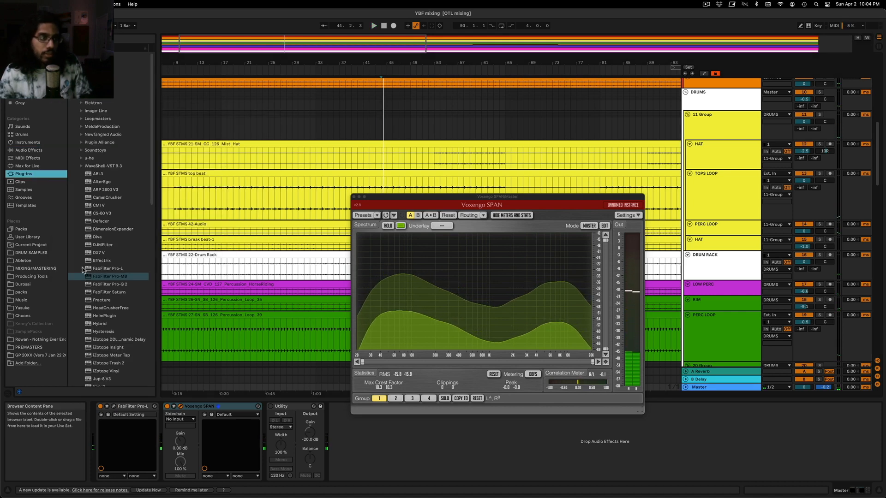
{"action": "scroll", "coordinate": [102, 341], "scroll_direction": "down", "scroll_amount": 15}
{"action": "scroll", "coordinate": [106, 351], "scroll_direction": "down", "scroll_amount": 3}
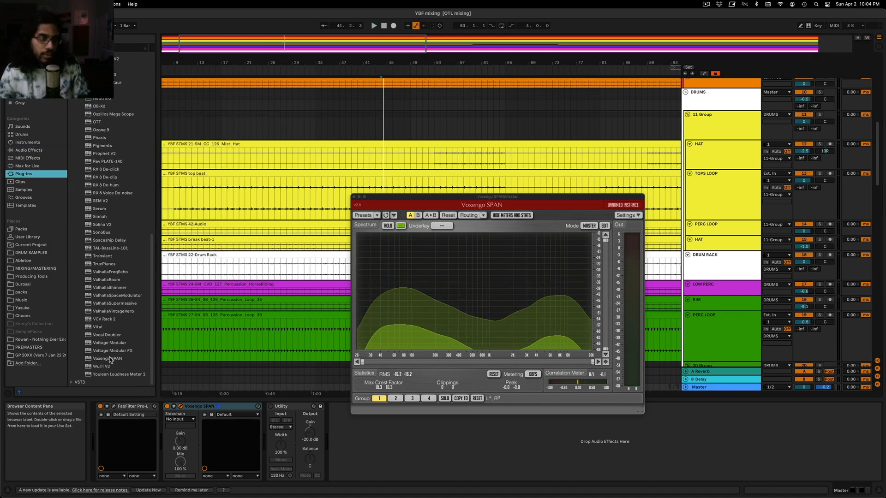
{"action": "left_click_drag", "start_coordinate": [120, 374], "coordinate": [268, 443]}
{"action": "mouse_move", "coordinate": [461, 202]}
{"action": "left_mouse_down"}
{"action": "mouse_move", "coordinate": [490, 121]}
{"action": "mouse_move", "coordinate": [456, 108]}
{"action": "left_mouse_up"}
Measure the mix's loudness by playing from bar 29 and from bar 44 with the loudness meter in view
{"action": "left_click", "coordinate": [258, 104]}
{"action": "left_click", "coordinate": [291, 127]}
{"action": "key", "text": "space"}
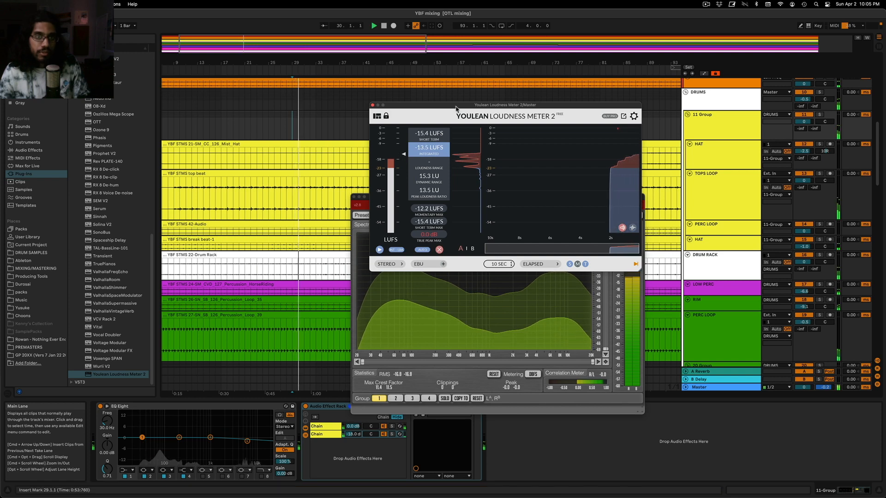
{"action": "left_click_drag", "start_coordinate": [451, 106], "coordinate": [555, 143]}
{"action": "left_click", "coordinate": [381, 128]}
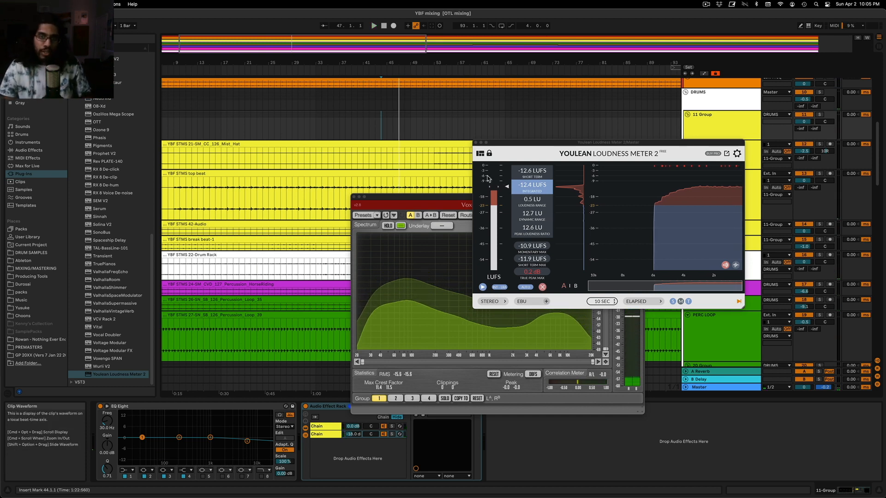
{"action": "left_click_drag", "start_coordinate": [535, 151], "coordinate": [525, 137]}
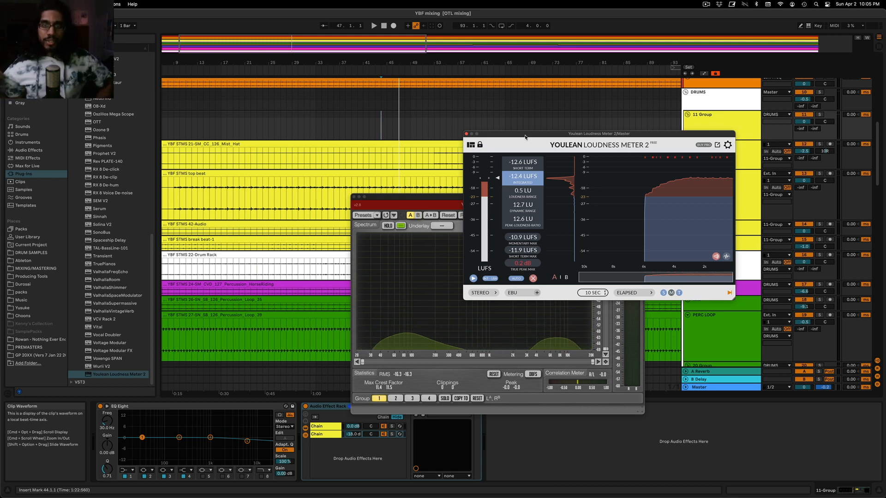
{"action": "left_click_drag", "start_coordinate": [525, 137], "coordinate": [534, 147]}
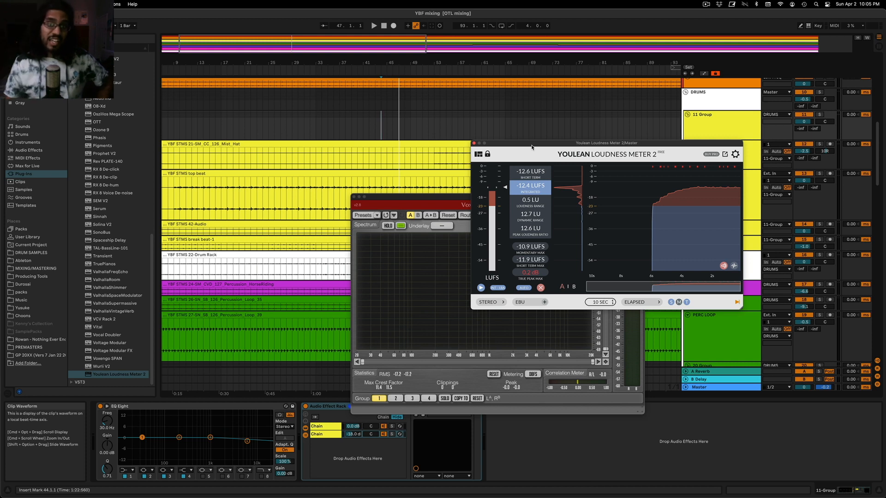
{"action": "left_click_drag", "start_coordinate": [534, 148], "coordinate": [528, 198]}
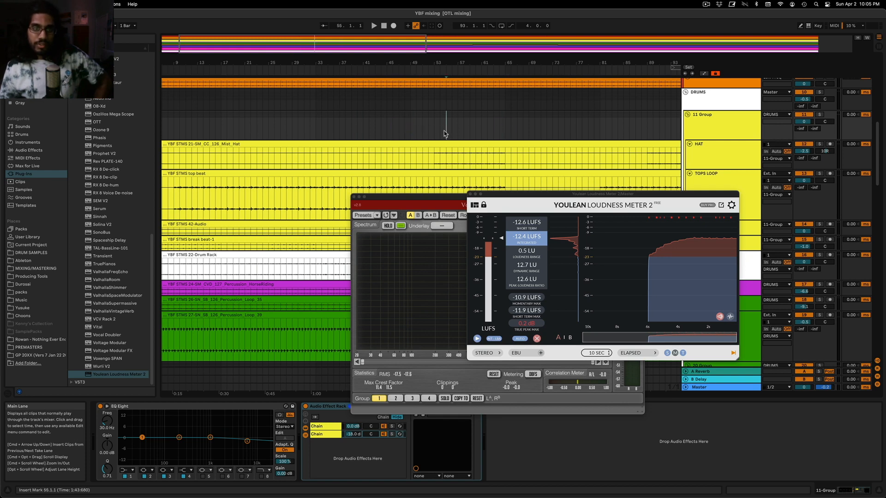
Close the loudness meter and SPAN windows and survey the whole arrangement down to the LEAD track, ending at bar 81 in 23 Group
{"action": "left_click_drag", "start_coordinate": [388, 45], "coordinate": [387, 27]}
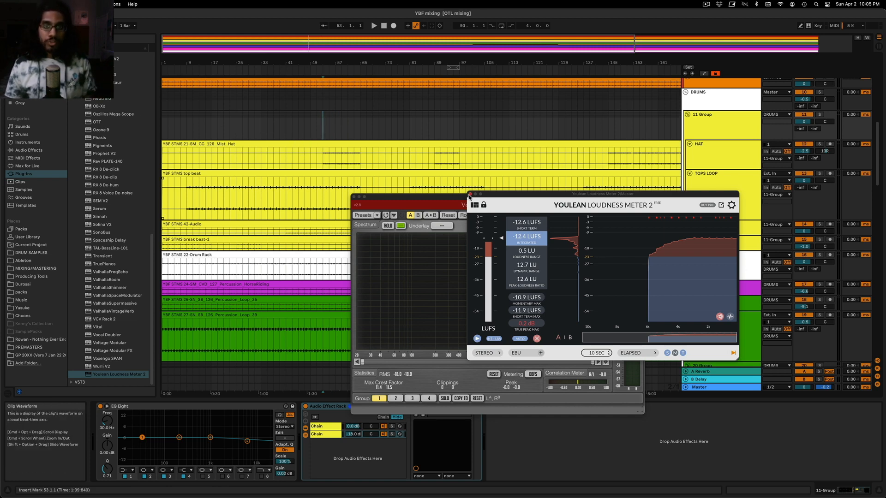
{"action": "left_click", "coordinate": [470, 194]}
{"action": "left_click", "coordinate": [353, 197]}
{"action": "scroll", "coordinate": [342, 133], "scroll_direction": "down", "scroll_amount": 3}
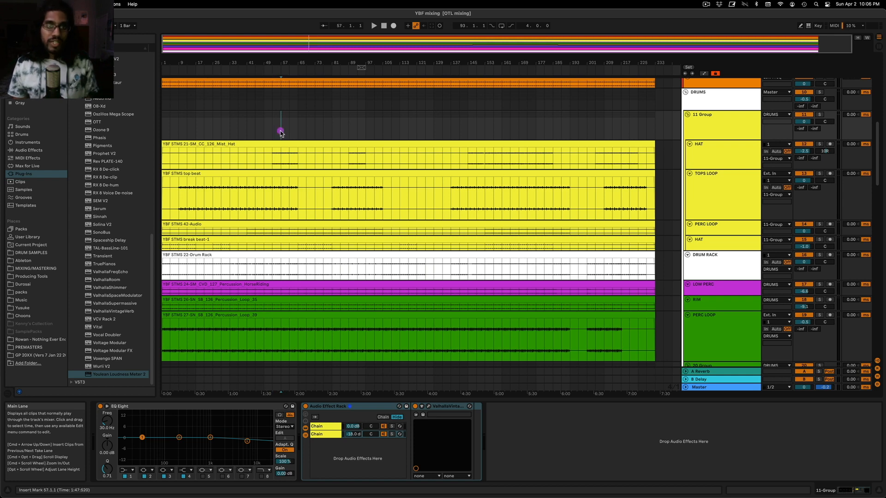
{"action": "left_click", "coordinate": [231, 115]}
{"action": "scroll", "coordinate": [395, 183], "scroll_direction": "down", "scroll_amount": 5}
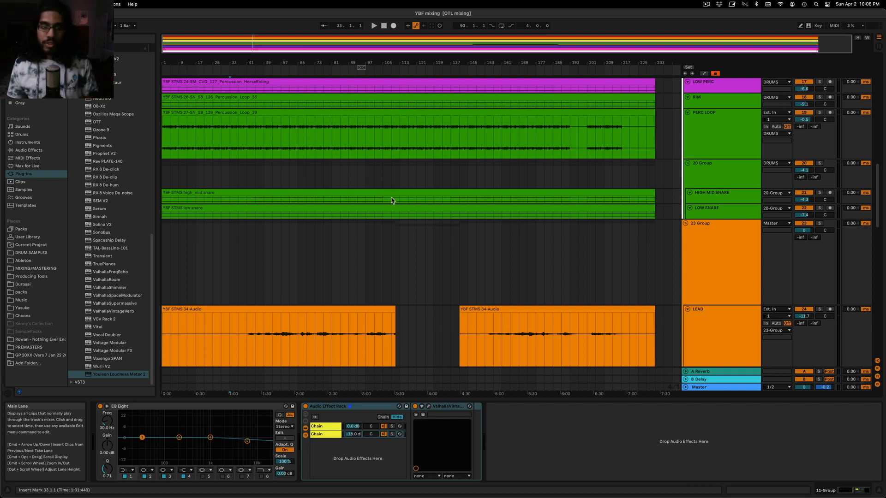
{"action": "left_click", "coordinate": [335, 275]}
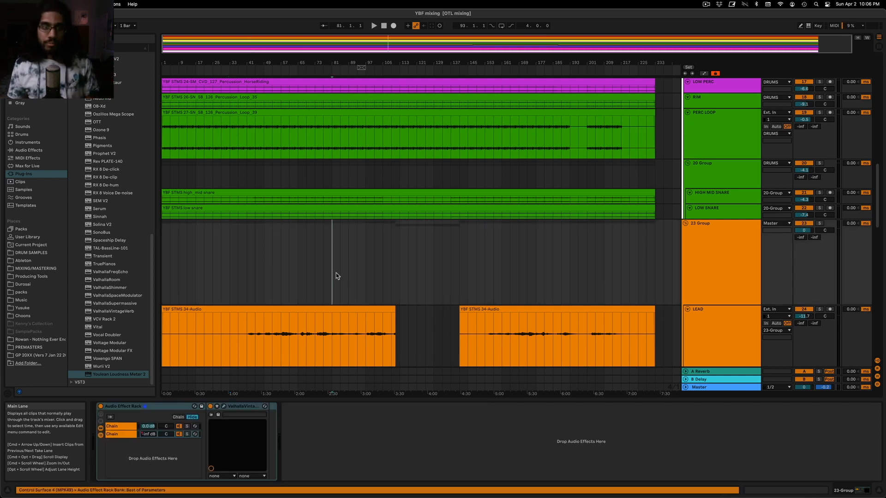
Listen to the mix from the beginning and from around bar 97 with the kick and bass tracks in view
{"action": "scroll", "coordinate": [317, 267], "scroll_direction": "up", "scroll_amount": 15}
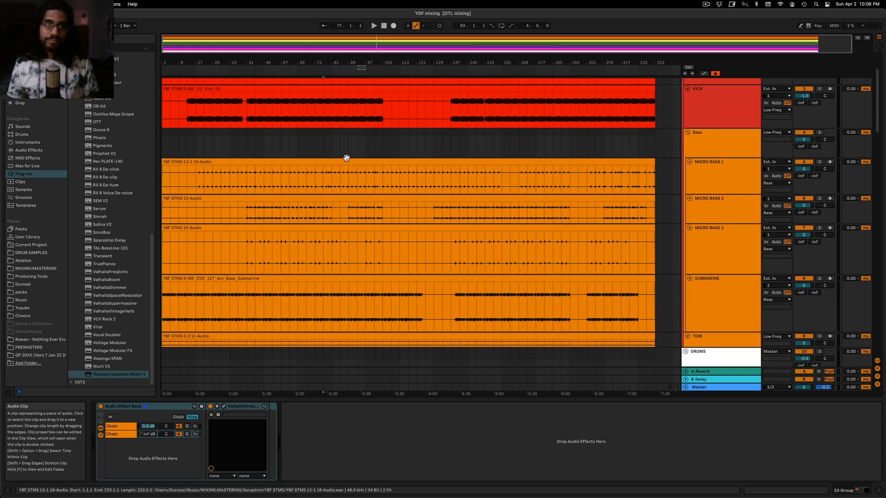
{"action": "left_click", "coordinate": [346, 159]}
{"action": "key", "text": "space"}
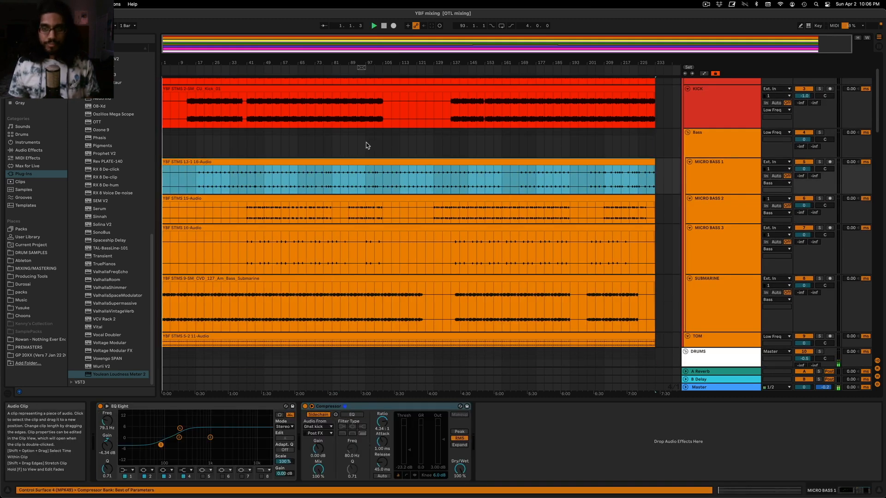
{"action": "left_click", "coordinate": [367, 146]}
{"action": "key", "text": "space"}
{"action": "key", "text": "space"}
Play the mix from bar 165 and from bar 169, checking the Bass group's level and its effect devices
{"action": "left_click", "coordinate": [510, 146]}
{"action": "key", "text": "space"}
{"action": "key", "text": "space"}
{"action": "scroll", "coordinate": [557, 153], "scroll_direction": "up", "scroll_amount": 3}
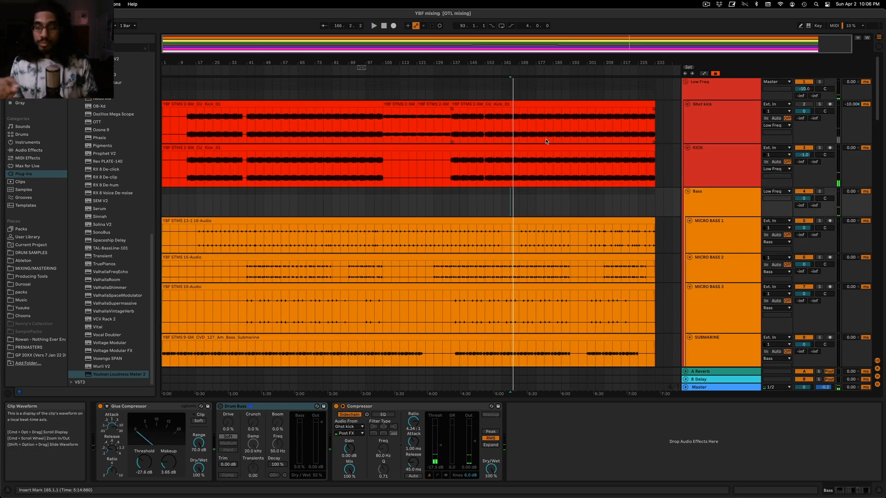
{"action": "key", "text": "space"}
{"action": "left_click", "coordinate": [524, 203]}
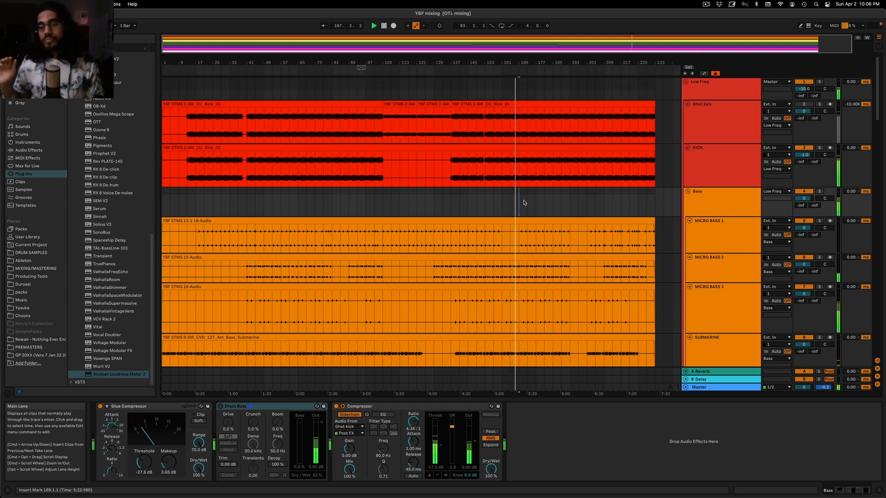
{"action": "left_click", "coordinate": [748, 201]}
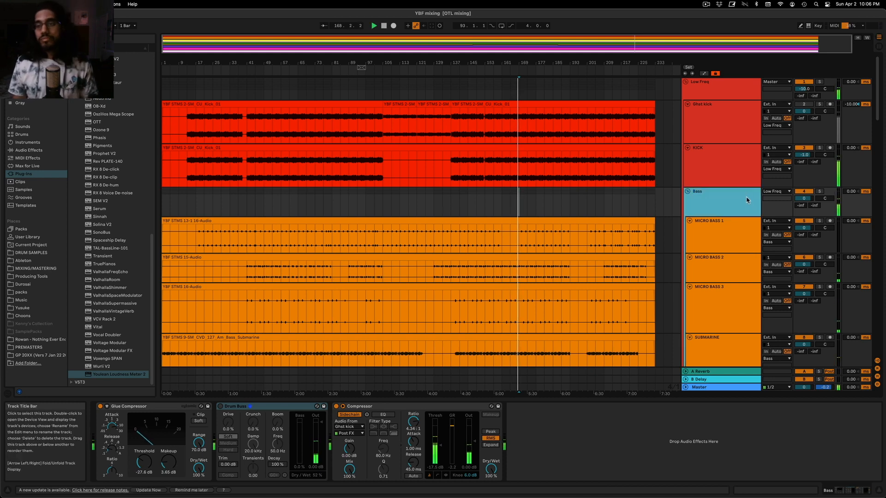
{"action": "scroll", "coordinate": [738, 184], "scroll_direction": "down", "scroll_amount": 2}
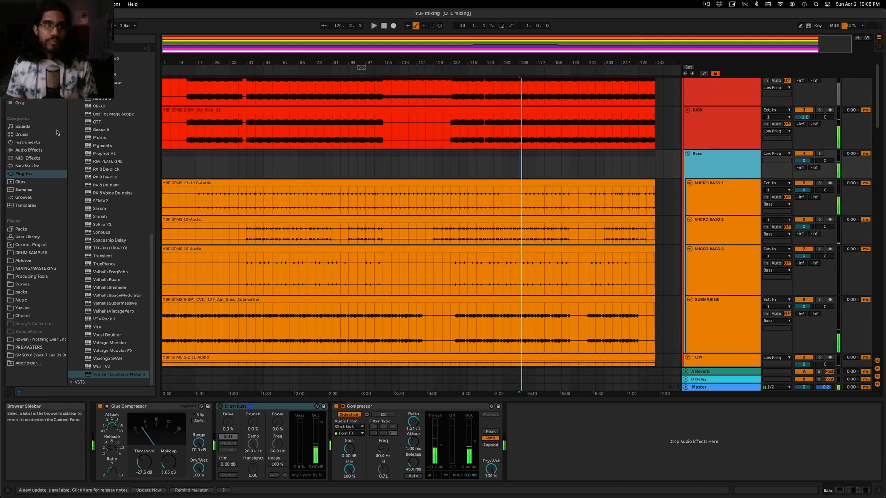
Show the automation lanes and bring the second part of the LEAD track's Utility Gain envelope into close view
{"action": "scroll", "coordinate": [538, 164], "scroll_direction": "down", "scroll_amount": 20}
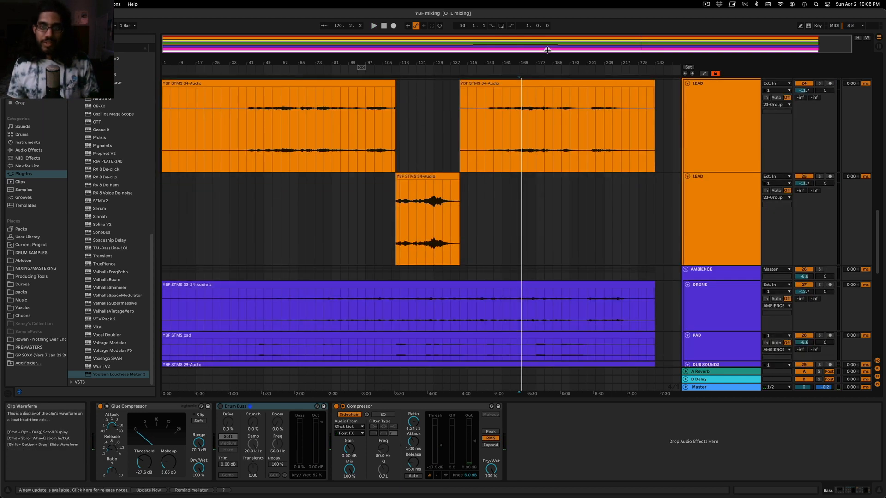
{"action": "left_click_drag", "start_coordinate": [547, 50], "coordinate": [548, 64]}
{"action": "left_click", "coordinate": [709, 120]}
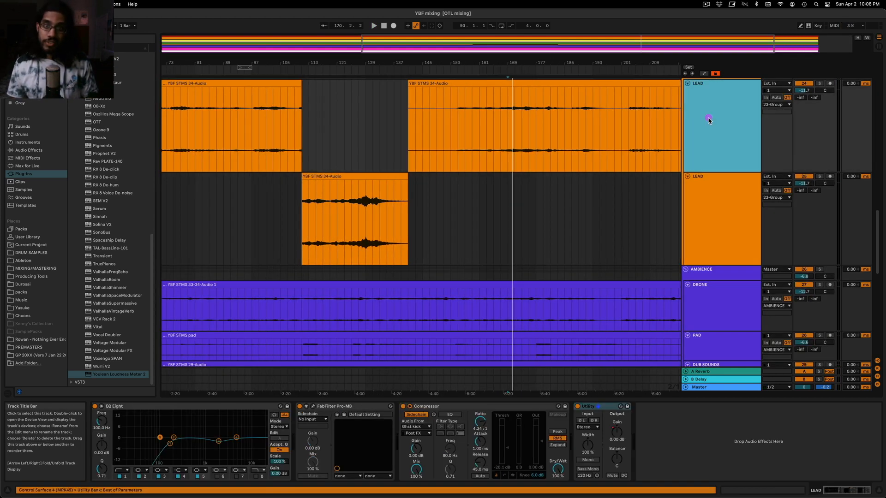
{"action": "key", "text": "a"}
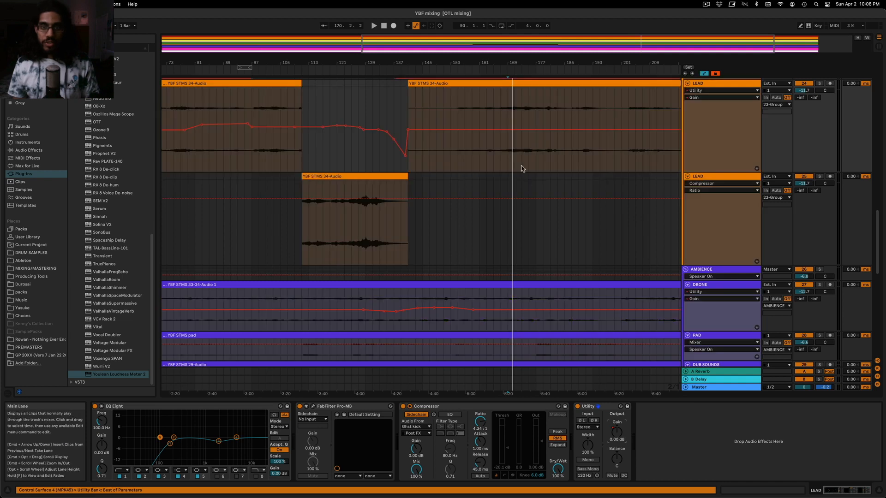
{"action": "left_click_drag", "start_coordinate": [651, 50], "coordinate": [650, 60]}
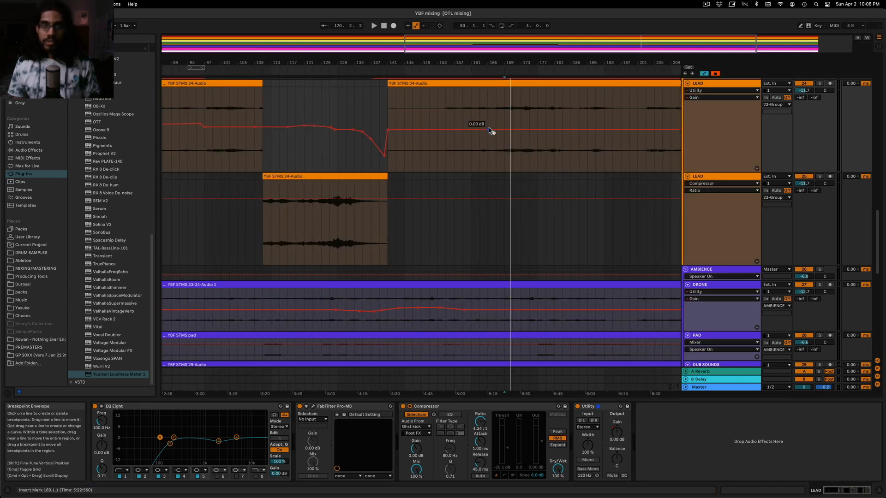
Shape the LEAD's Utility Gain automation while listening, dipping it shortly after bar 179 and raising it to 0.45 dB near bar 187
{"action": "key", "text": "space"}
{"action": "left_click_drag", "start_coordinate": [512, 129], "coordinate": [548, 130]}
{"action": "scroll", "coordinate": [547, 135], "scroll_direction": "up", "scroll_amount": 5}
{"action": "key", "text": "space"}
{"action": "key", "text": "space"}
{"action": "left_click", "coordinate": [458, 140]}
{"action": "key", "text": "space"}
{"action": "key", "text": "space"}
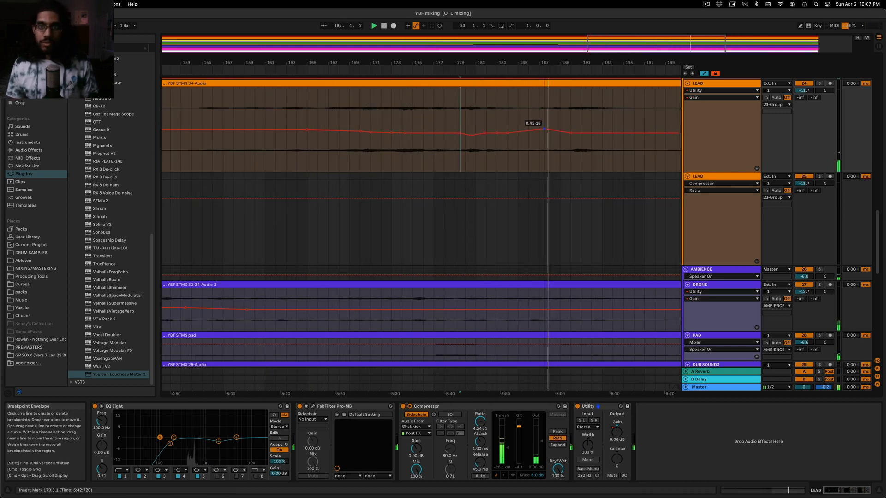
Add a Drum Buss to the Bass group between the Glue Compressor and the sidechained Compressor, and start playback
{"action": "scroll", "coordinate": [531, 143], "scroll_direction": "down", "scroll_amount": 5}
{"action": "scroll", "coordinate": [553, 152], "scroll_direction": "up", "scroll_amount": 15}
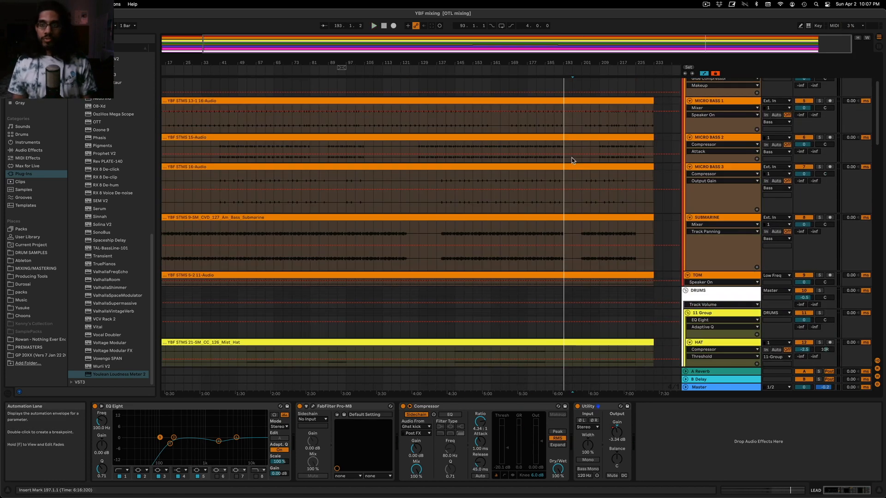
{"action": "scroll", "coordinate": [581, 164], "scroll_direction": "up", "scroll_amount": 5}
{"action": "left_click", "coordinate": [28, 150]}
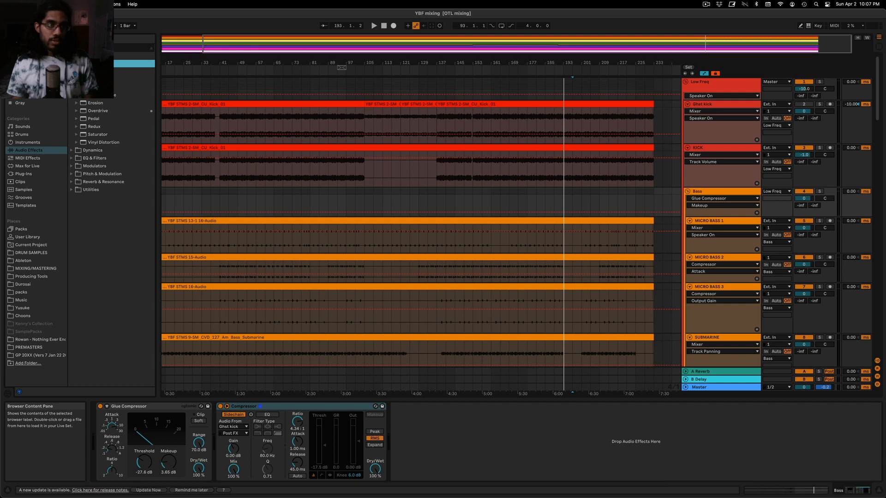
{"action": "left_click_drag", "start_coordinate": [409, 407], "coordinate": [219, 425]}
{"action": "key", "text": "space"}
Solo the Bass group and set its Drum Buss to 0% Drive, 11.5 kHz Damp and about 48% Dry/Wet
{"action": "left_click", "coordinate": [820, 191]}
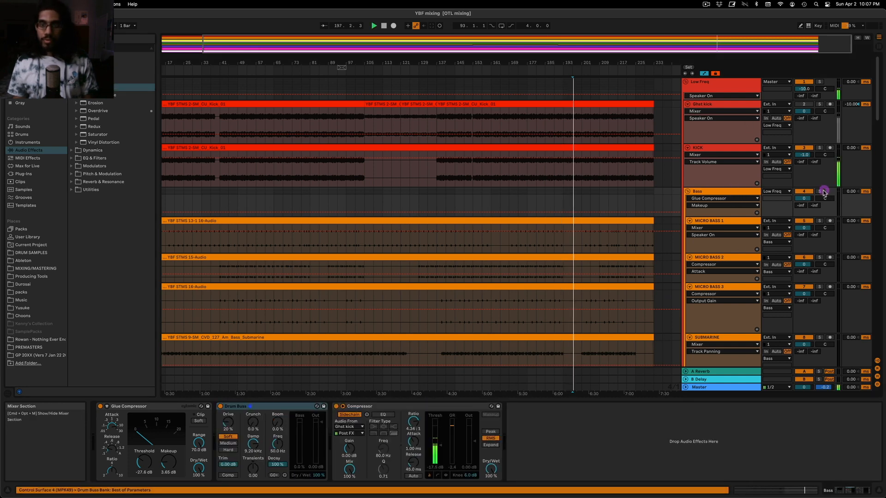
{"action": "left_click", "coordinate": [733, 191]}
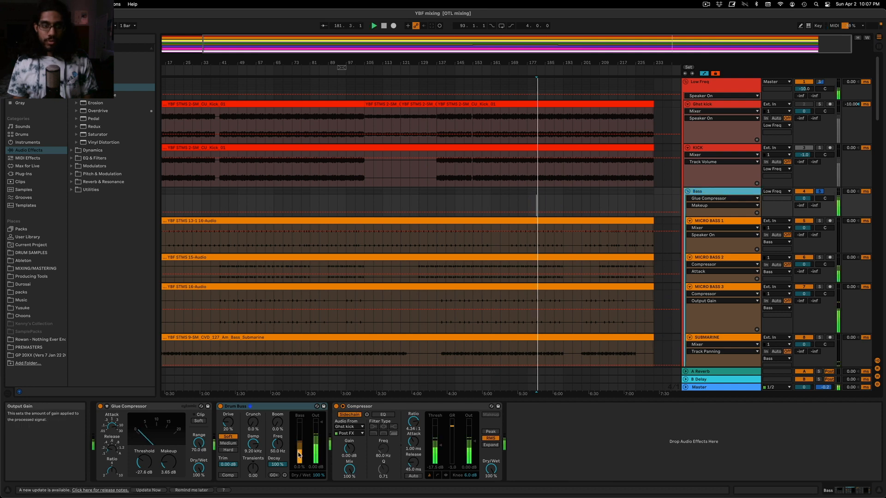
{"action": "left_click_drag", "start_coordinate": [227, 422], "coordinate": [253, 437]}
{"action": "mouse_move", "coordinate": [319, 475]}
{"action": "left_mouse_down"}
{"action": "mouse_move", "coordinate": [318, 495]}
{"action": "mouse_move", "coordinate": [319, 486]}
{"action": "left_mouse_up"}
{"action": "left_click_drag", "start_coordinate": [447, 445], "coordinate": [446, 447]}
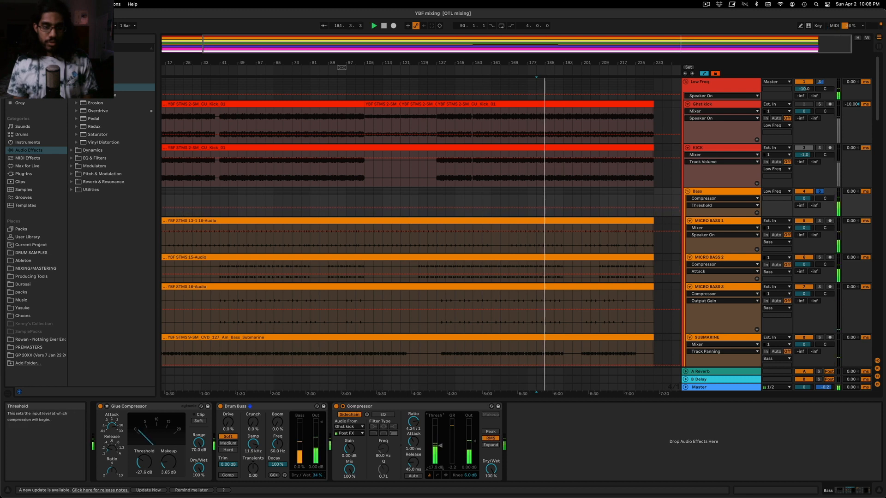
{"action": "left_click_drag", "start_coordinate": [314, 476], "coordinate": [313, 469]}
Lower the threshold of the Bass group's sidechained Compressor to -21.3 dB while listening
{"action": "key", "text": "space"}
{"action": "key", "text": "space"}
{"action": "left_click_drag", "start_coordinate": [441, 449], "coordinate": [440, 452]}
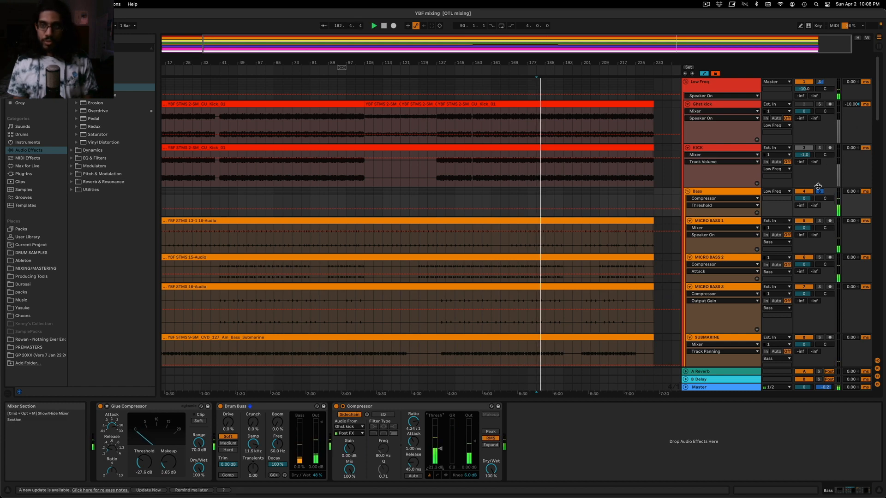
Check the Bass level against the other tracks in the mixer view and compare the Drum Buss off and on from bar 137
{"action": "key", "text": "Tab"}
{"action": "left_click", "coordinate": [292, 339]}
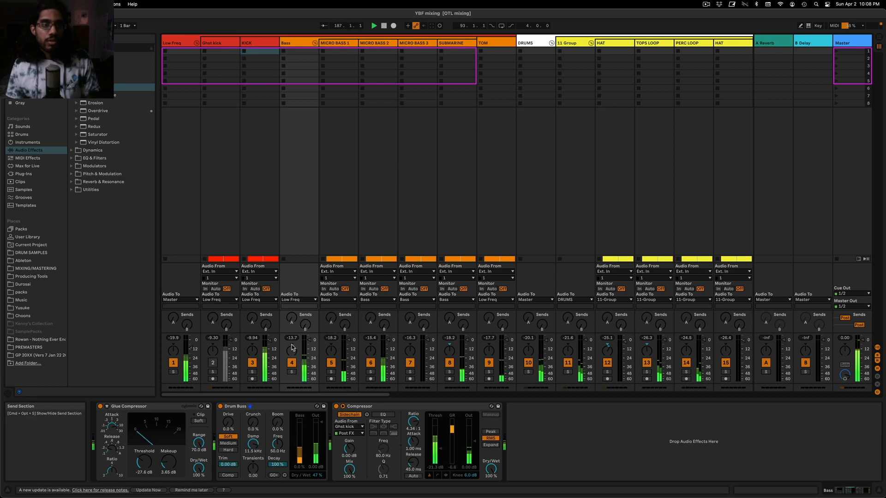
{"action": "key", "text": "Tab"}
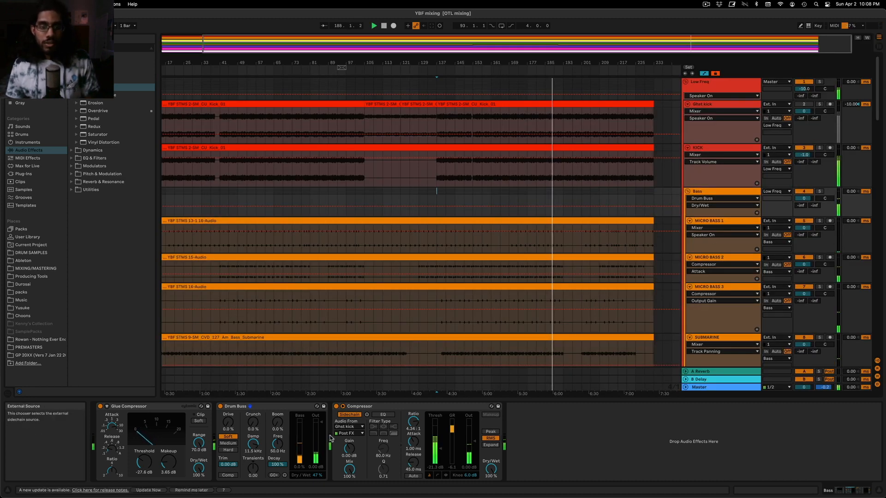
{"action": "key", "text": "space"}
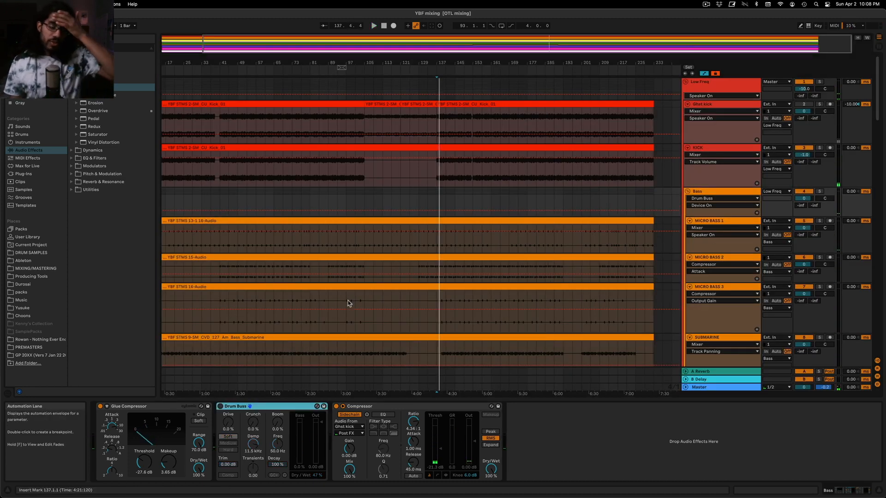
{"action": "left_click_drag", "start_coordinate": [442, 62], "coordinate": [442, 85]}
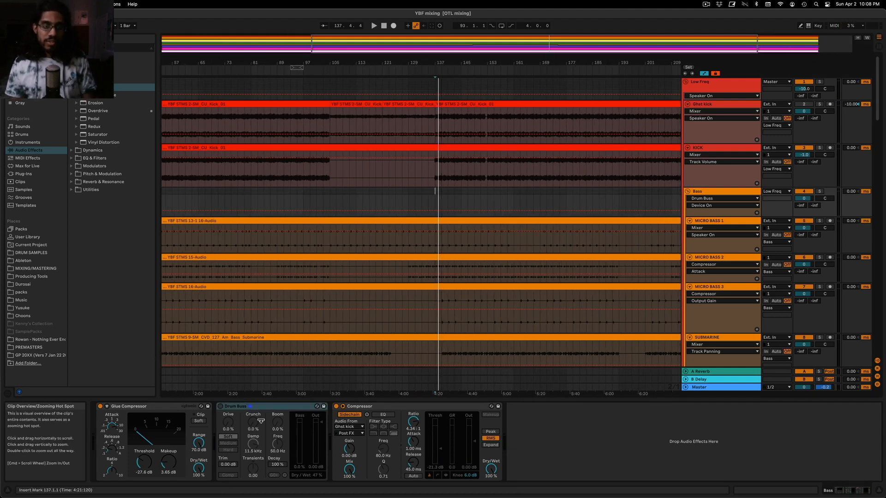
{"action": "left_click", "coordinate": [221, 414]}
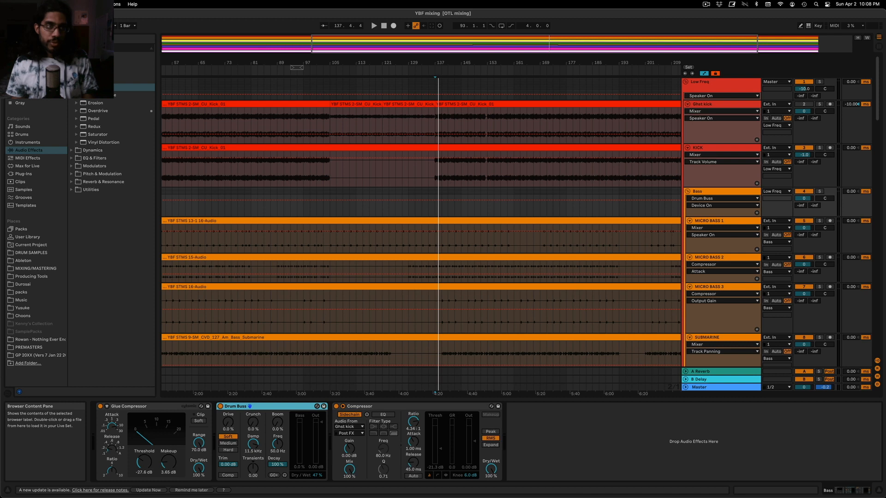
Insert an EQ Eight in the Bass group between the Drum Buss and the Compressor during playback
{"action": "left_click", "coordinate": [71, 64]}
{"action": "key", "text": "space"}
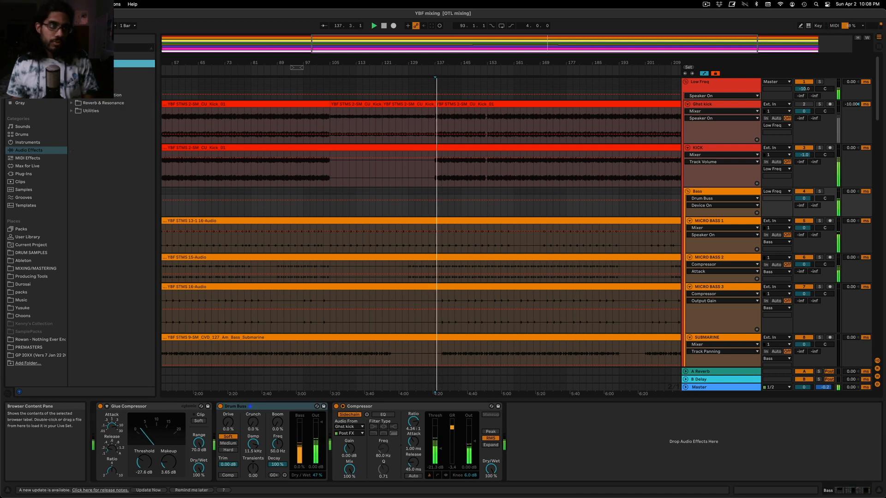
{"action": "left_click", "coordinate": [72, 79]}
{"action": "left_click_drag", "start_coordinate": [92, 103], "coordinate": [329, 434]}
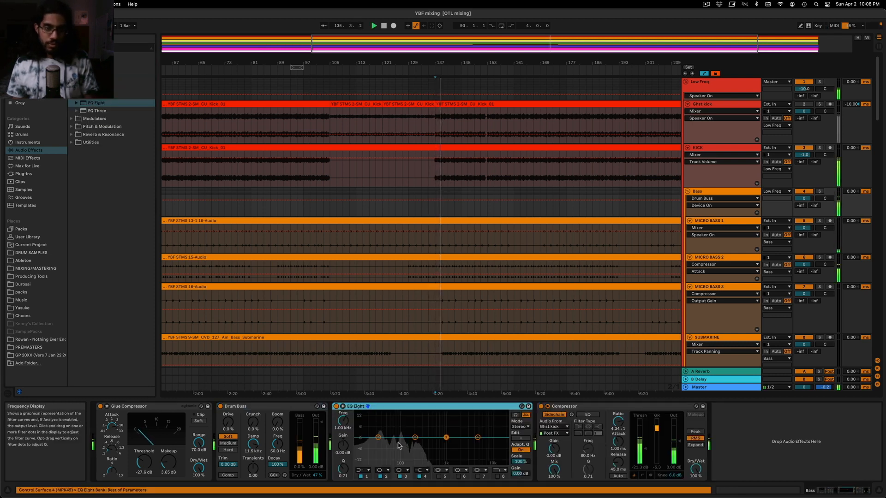
Cut the Bass group by about 1.81 dB at 206 Hz with a Q of 1.14 on the EQ Eight's second band, and show the full arrangement
{"action": "left_click_drag", "start_coordinate": [414, 437], "coordinate": [415, 442]}
{"action": "left_click_drag", "start_coordinate": [343, 469], "coordinate": [342, 467]}
{"action": "left_click_drag", "start_coordinate": [414, 442], "coordinate": [415, 440]}
{"action": "left_click_drag", "start_coordinate": [343, 469], "coordinate": [343, 462]}
{"action": "left_click_drag", "start_coordinate": [415, 441], "coordinate": [416, 443]}
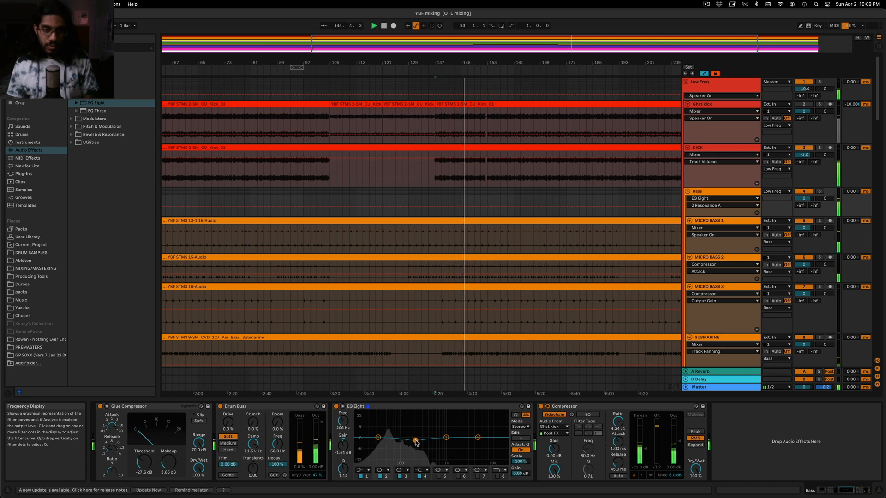
{"action": "double_click", "coordinate": [553, 45]}
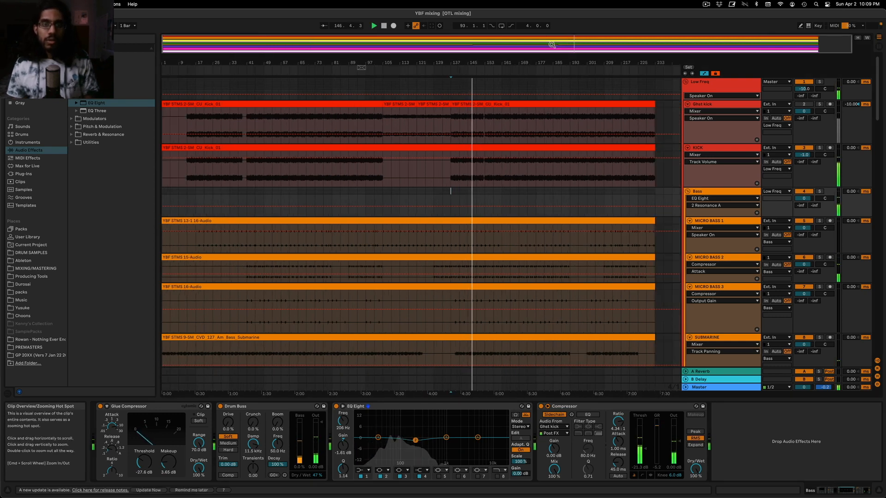
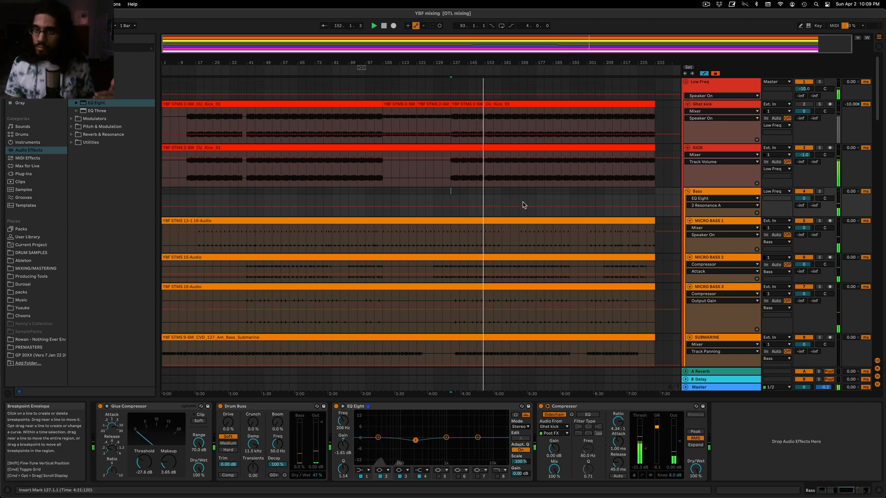
Group the Bass group's Drum Buss and EQ Eight together into an Audio Effect Rack
{"action": "left_click", "coordinate": [221, 407]}
{"action": "left_click", "coordinate": [336, 407]}
{"action": "left_click", "coordinate": [369, 407]}
{"action": "left_click", "coordinate": [263, 408], "text": "shift"}
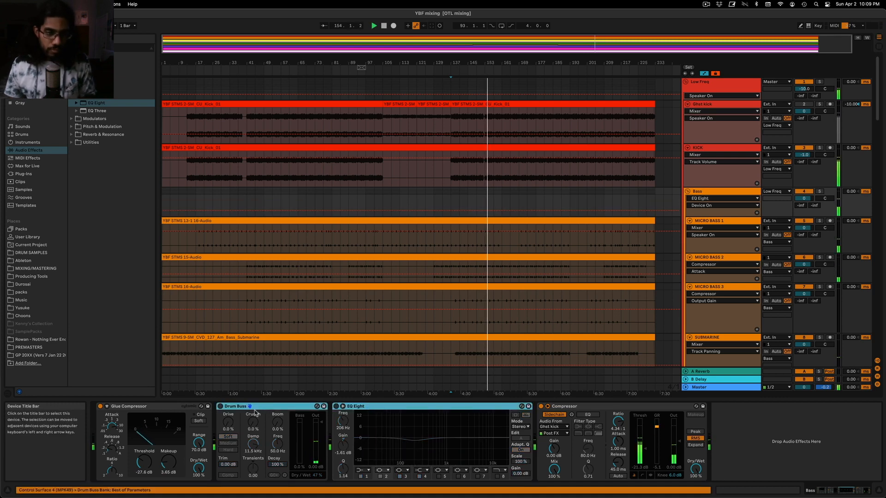
{"action": "key", "text": "super+g"}
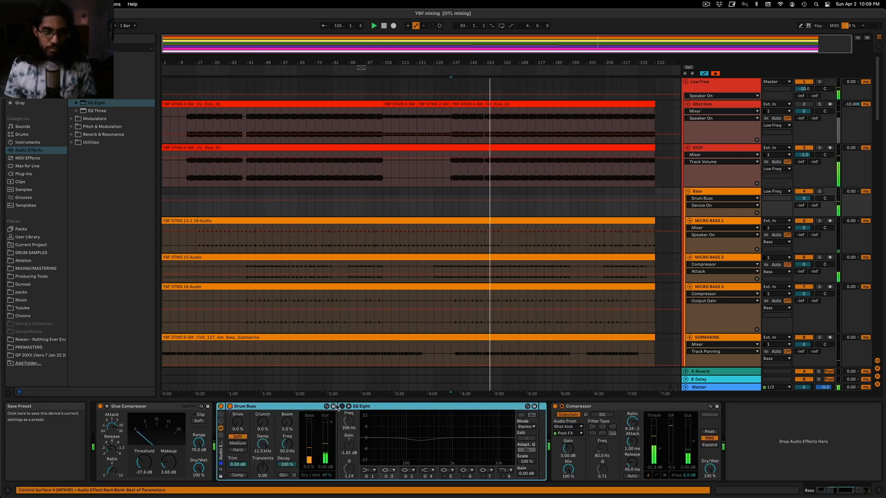
Solo the Low Freq group and compare the Bass effect rack switched off and on from bar 137
{"action": "left_click", "coordinate": [220, 406]}
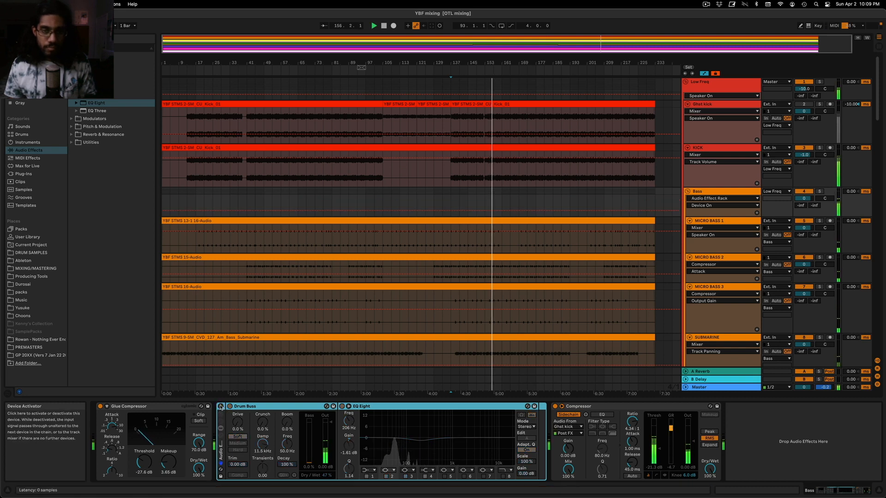
{"action": "left_click", "coordinate": [820, 81]}
{"action": "key", "text": "space"}
{"action": "key", "text": "space"}
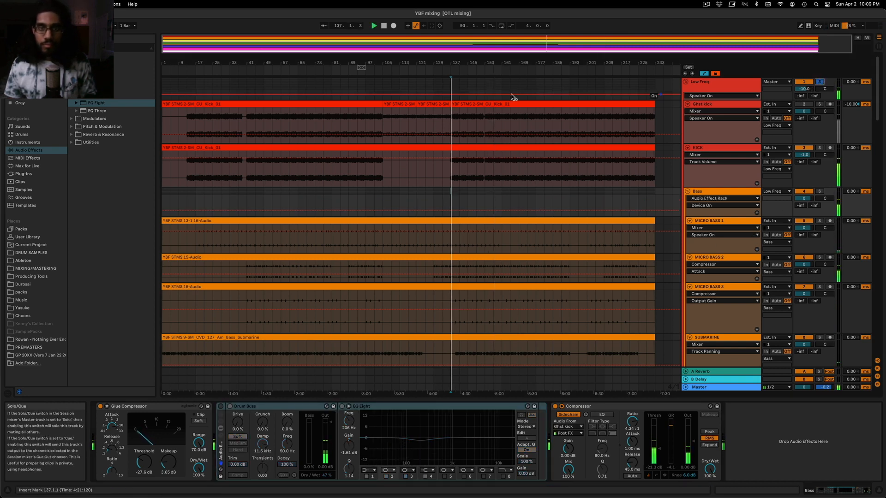
{"action": "left_click", "coordinate": [221, 407]}
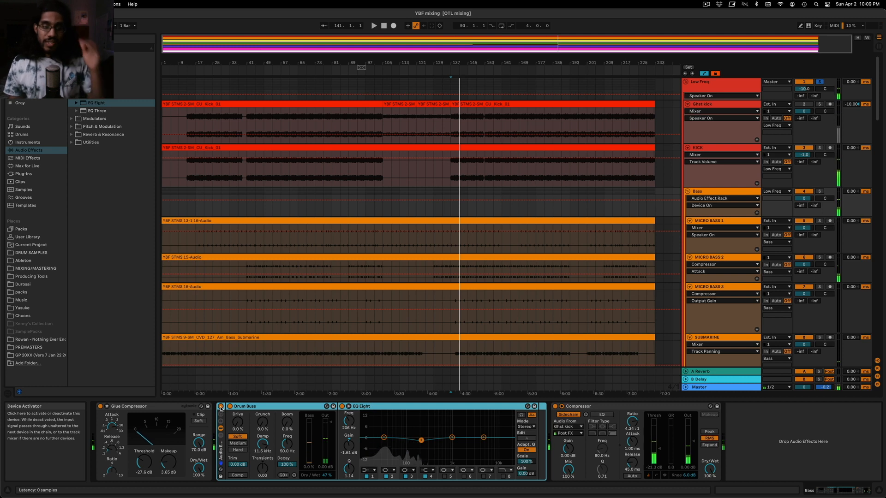
{"action": "left_click", "coordinate": [221, 407]}
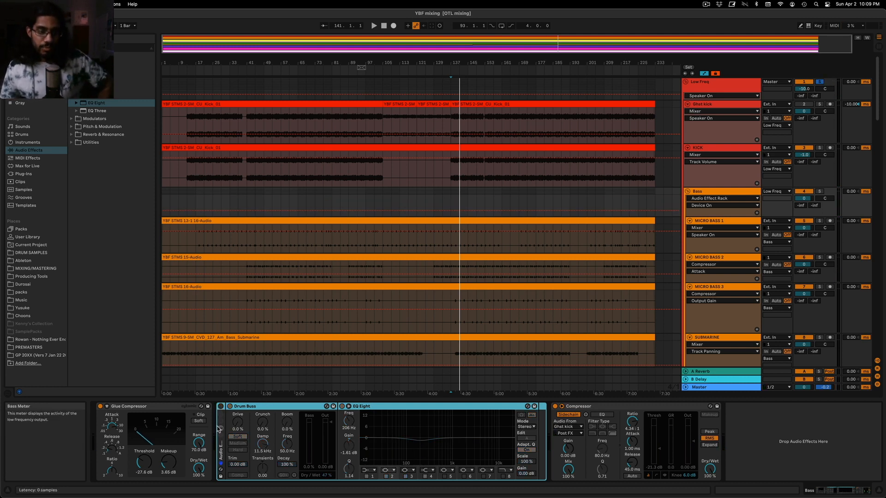
Review the Drum Buss and EQ Eight inside the Bass rack in turn, and switch the rack back on
{"action": "left_click", "coordinate": [259, 406]}
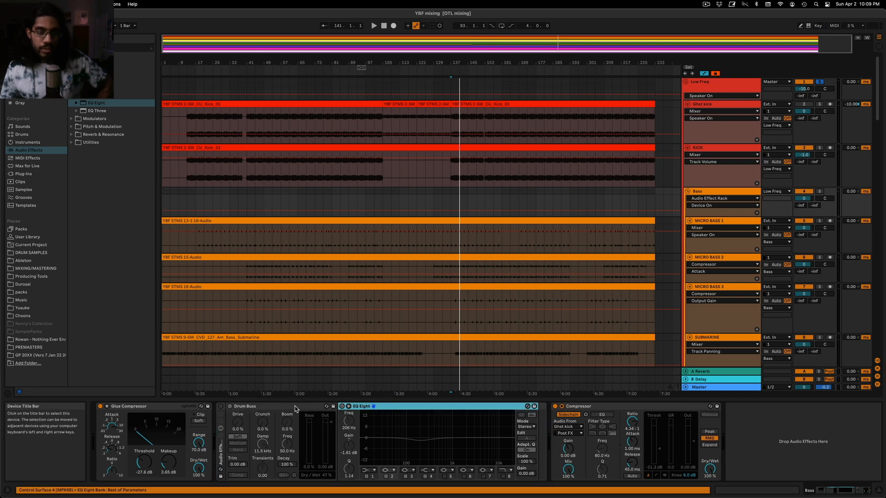
{"action": "left_click", "coordinate": [400, 407]}
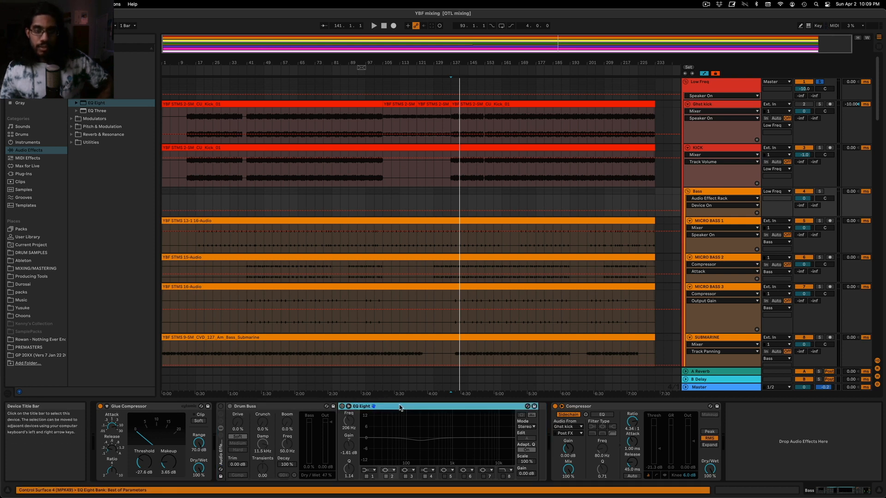
{"action": "left_click", "coordinate": [277, 407]}
{"action": "left_click", "coordinate": [372, 406]}
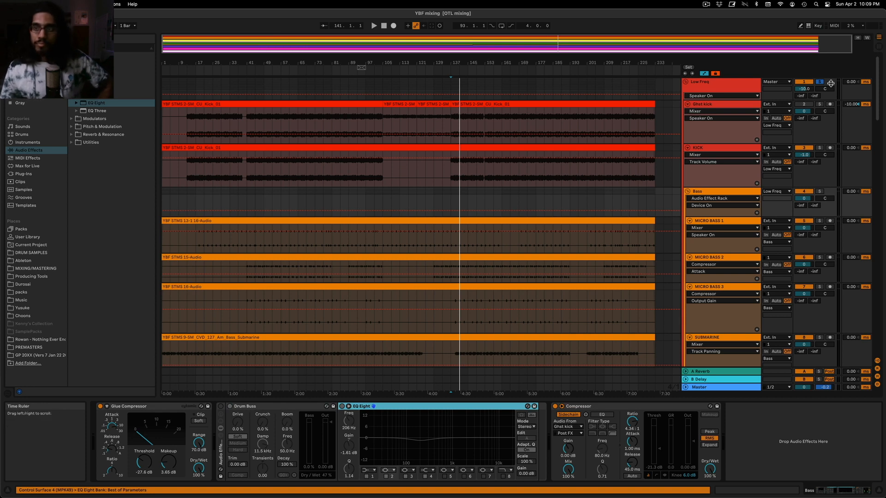
{"action": "left_click", "coordinate": [282, 408]}
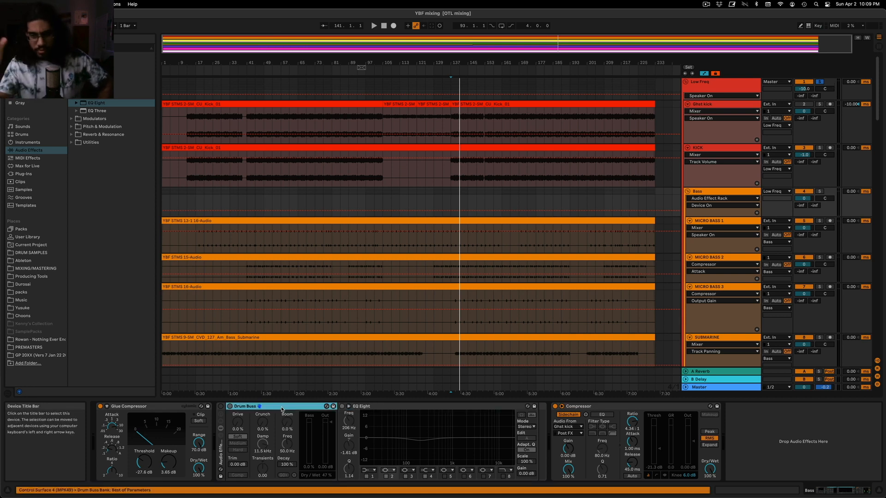
{"action": "left_click", "coordinate": [409, 404]}
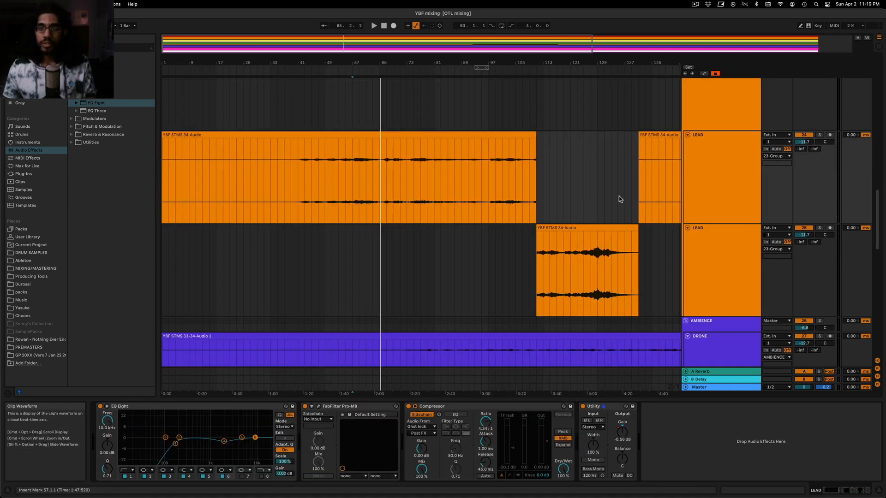
Solo the upper LEAD track and play its first clip from bar 57
{"action": "left_click", "coordinate": [723, 191]}
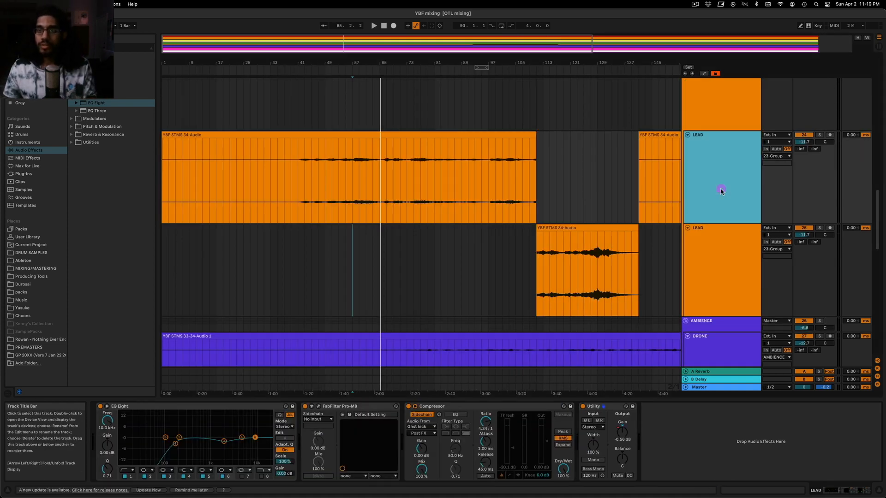
{"action": "scroll", "coordinate": [731, 227], "scroll_direction": "up", "scroll_amount": 3}
{"action": "scroll", "coordinate": [731, 227], "scroll_direction": "down", "scroll_amount": 4}
{"action": "left_click", "coordinate": [337, 211]}
{"action": "left_click", "coordinate": [739, 217]}
{"action": "key", "text": "plus"}
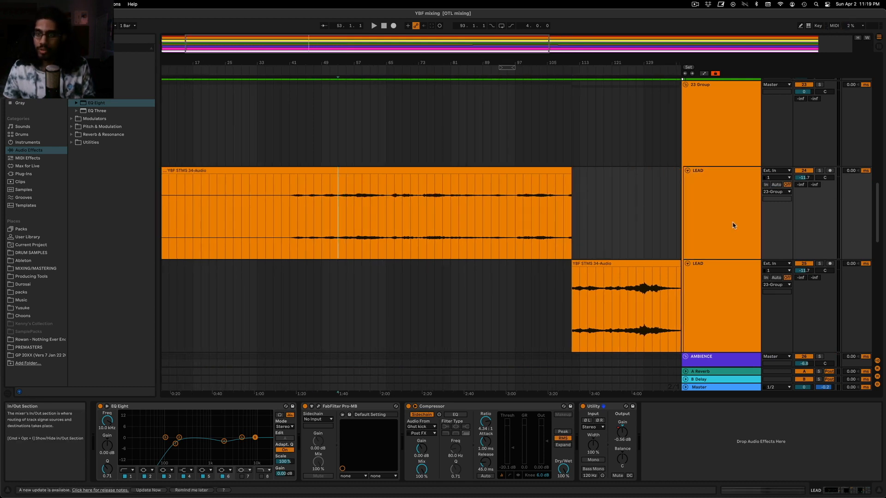
{"action": "left_click", "coordinate": [819, 170]}
{"action": "key", "text": "space"}
{"action": "scroll", "coordinate": [358, 233], "scroll_direction": "up", "scroll_amount": 3}
{"action": "left_click", "coordinate": [356, 229]}
{"action": "key", "text": "space"}
{"action": "key", "text": "space"}
Cut the LEAD by about 7.07 dB at 574 Hz with a Q of 1.29 on the EQ Eight's second band while listening
{"action": "left_click_drag", "start_coordinate": [179, 437], "coordinate": [185, 448]}
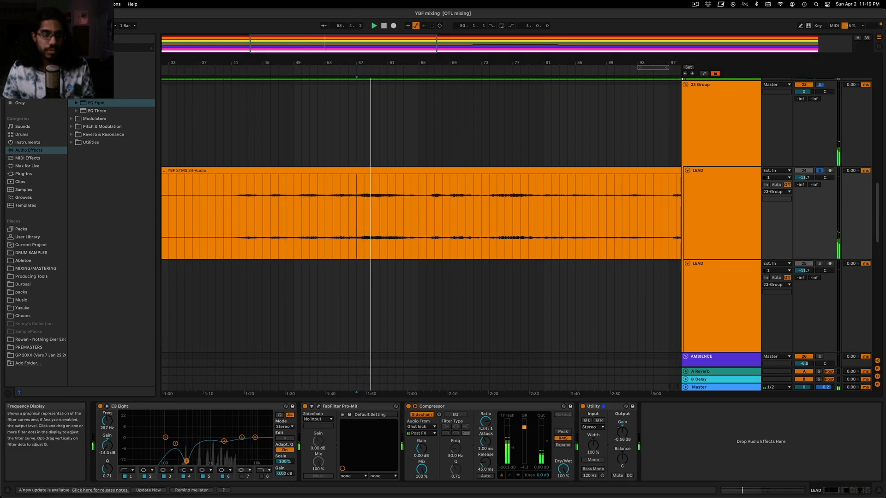
{"action": "left_click_drag", "start_coordinate": [200, 462], "coordinate": [198, 442]}
{"action": "key", "text": "space"}
{"action": "key", "text": "space"}
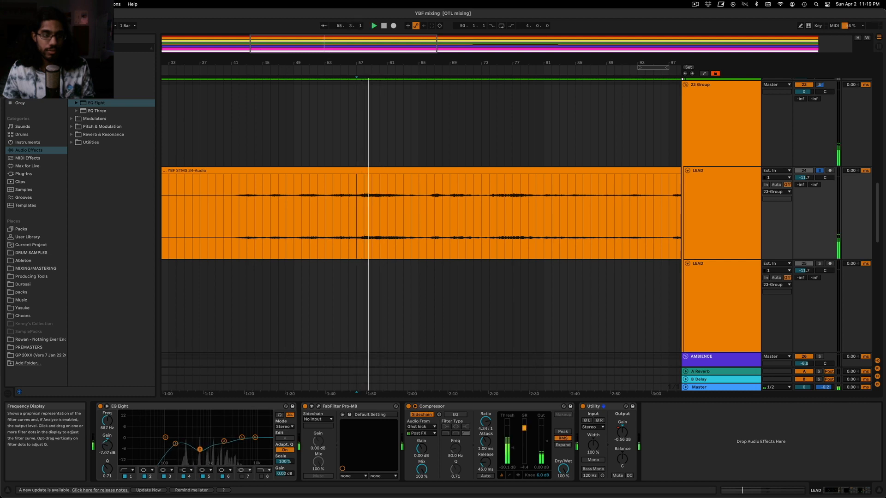
{"action": "left_click_drag", "start_coordinate": [107, 468], "coordinate": [107, 463]}
{"action": "left_click_drag", "start_coordinate": [199, 449], "coordinate": [201, 446]}
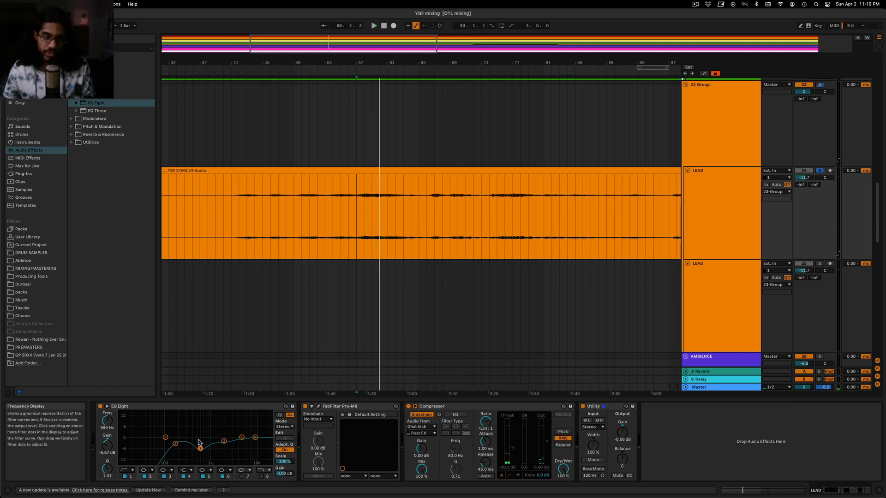
{"action": "key", "text": "space"}
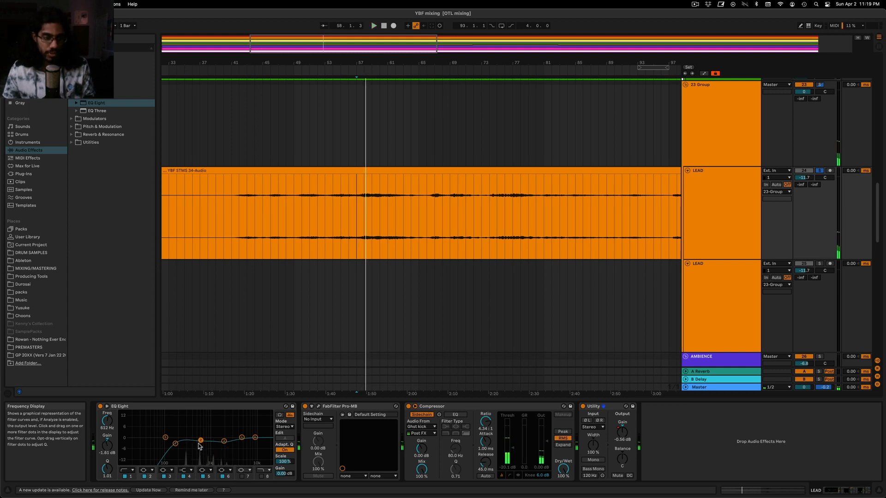
{"action": "left_click_drag", "start_coordinate": [112, 474], "coordinate": [111, 468]}
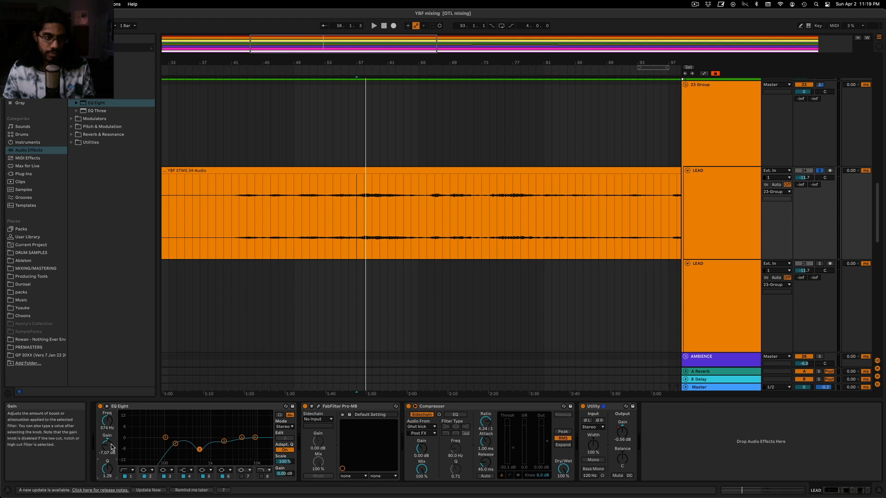
Show the LEAD's automation for the EQ Eight's second-band gain and reset that gain to 0 dB
{"action": "key", "text": "a"}
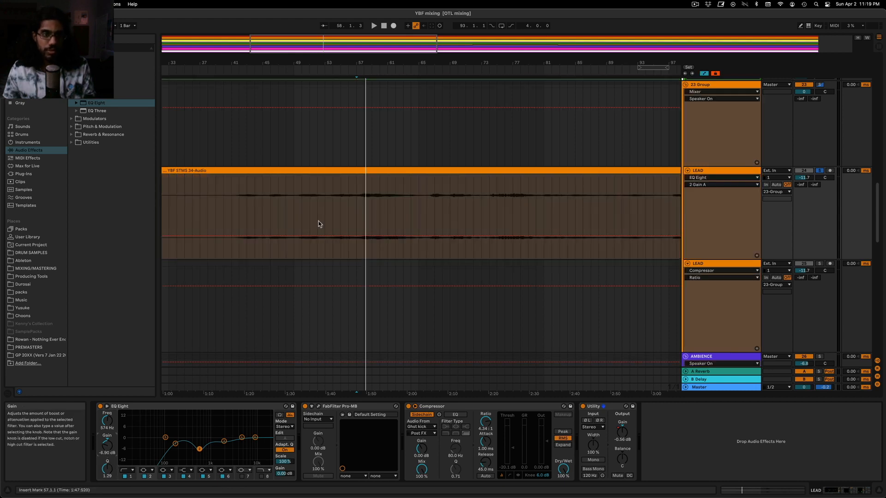
{"action": "left_click", "coordinate": [107, 446]}
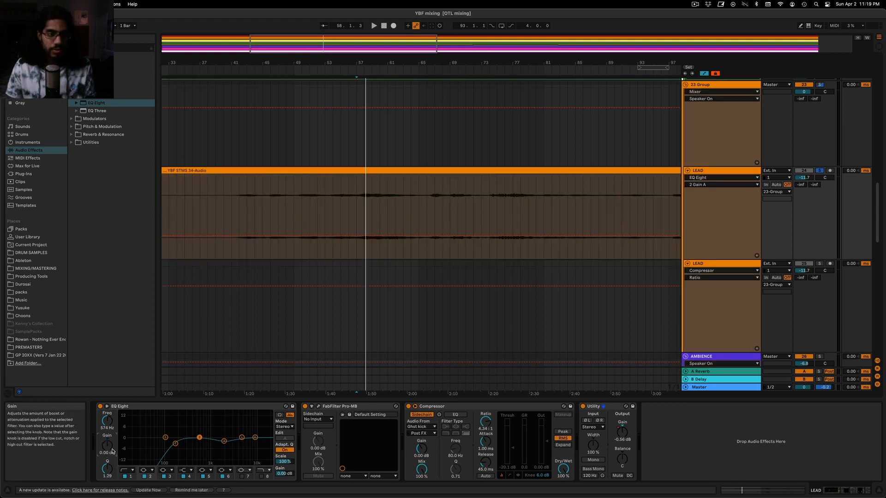
{"action": "left_click_drag", "start_coordinate": [313, 47], "coordinate": [322, 83]}
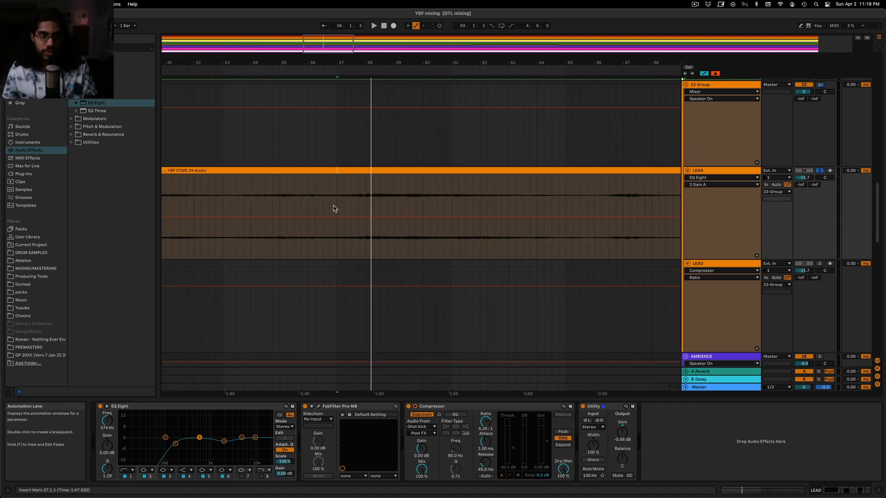
{"action": "right_click", "coordinate": [363, 222]}
{"action": "left_click", "coordinate": [369, 227]}
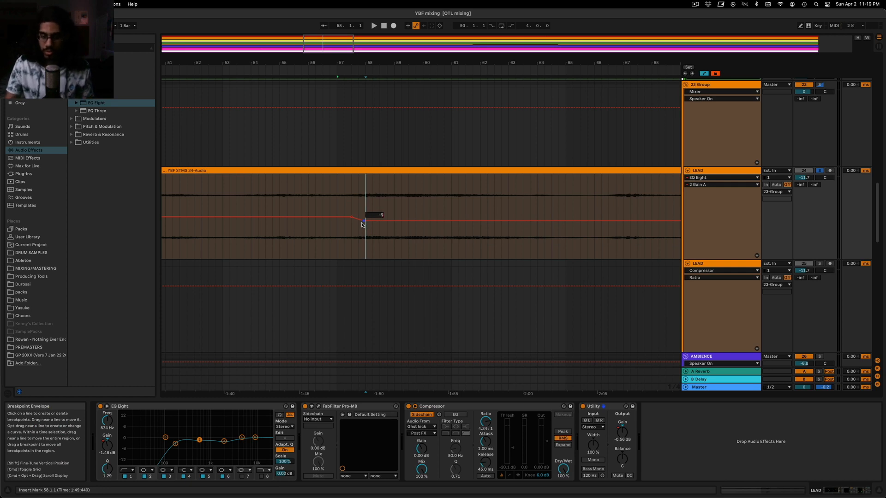
{"action": "type", "text": "-67"}
{"action": "key", "text": "Return"}
{"action": "key", "text": "super+z"}
Set the breakpoint just before bar 58 in the LEAD's second-band gain automation to -7 dB
{"action": "right_click", "coordinate": [365, 221]}
{"action": "left_click", "coordinate": [369, 227]}
{"action": "type", "text": "-7"}
{"action": "key", "text": "Return"}
Move the gain drop earlier to run from about bar 57 to 57.3, auditioning it from bar 56.4
{"action": "left_click", "coordinate": [352, 247]}
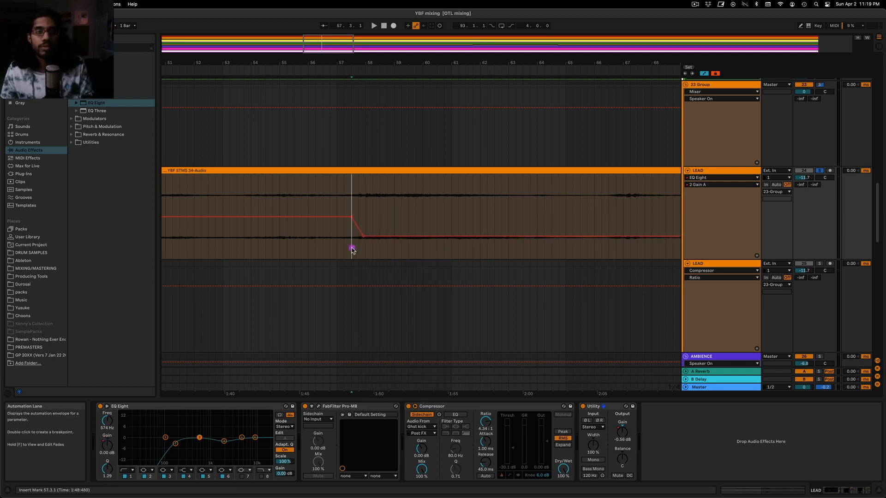
{"action": "key", "text": "space"}
{"action": "left_click", "coordinate": [333, 216]}
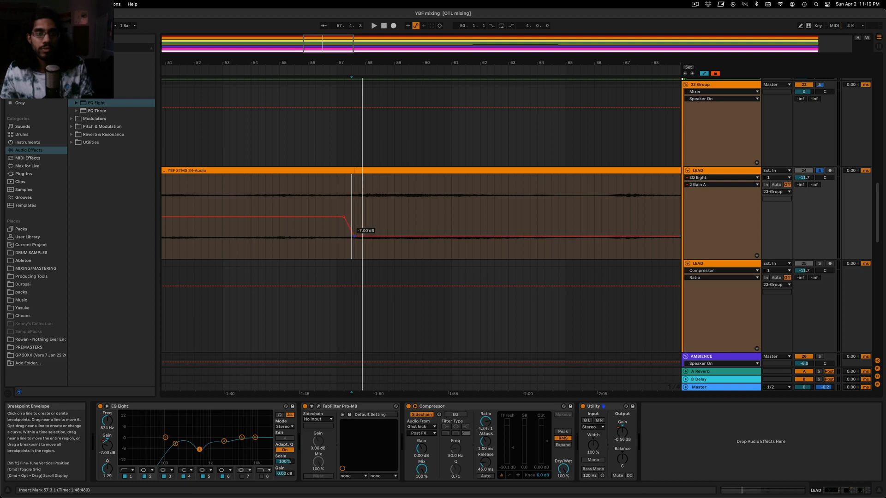
{"action": "key", "text": "space"}
{"action": "left_click", "coordinate": [330, 210]}
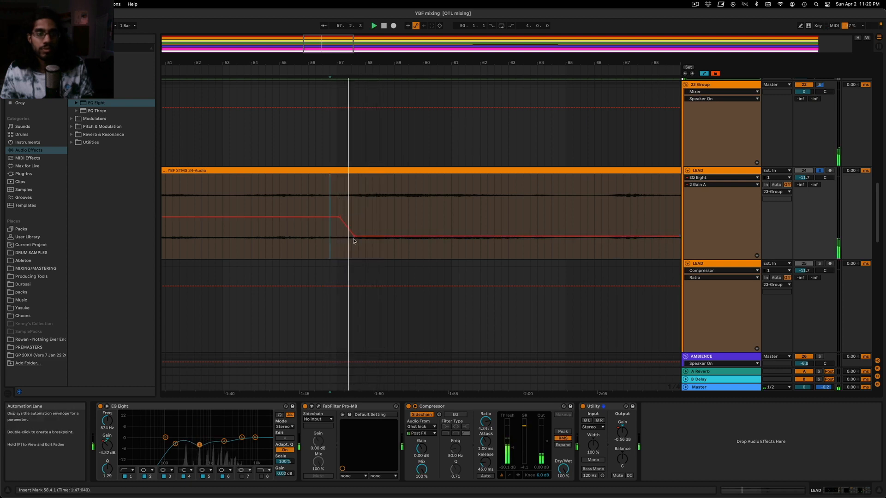
Compare the LEAD EQ's second band switched off and on during playback, and show its gain automation again
{"action": "mouse_move", "coordinate": [345, 62]}
{"action": "left_mouse_down"}
{"action": "mouse_move", "coordinate": [412, 48]}
{"action": "mouse_move", "coordinate": [346, 55]}
{"action": "left_mouse_up"}
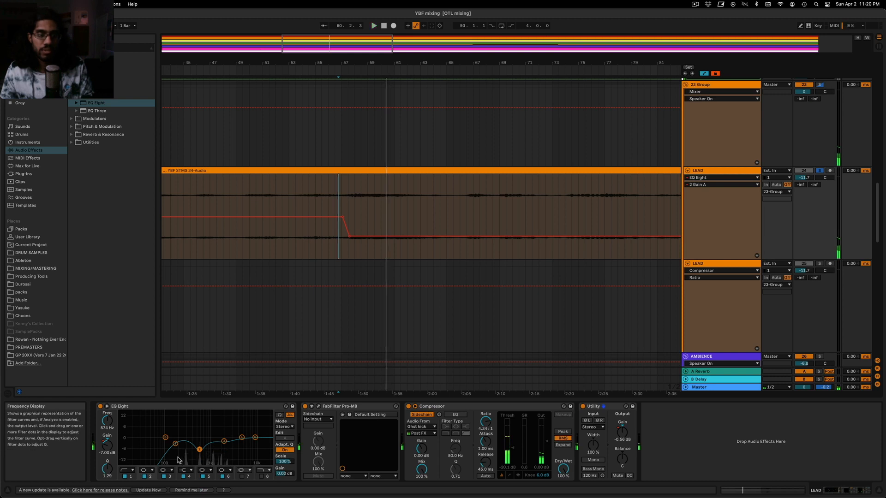
{"action": "key", "text": "space"}
{"action": "mouse_move", "coordinate": [177, 445]}
{"action": "left_mouse_down"}
{"action": "mouse_move", "coordinate": [181, 452]}
{"action": "mouse_move", "coordinate": [175, 446]}
{"action": "left_mouse_up"}
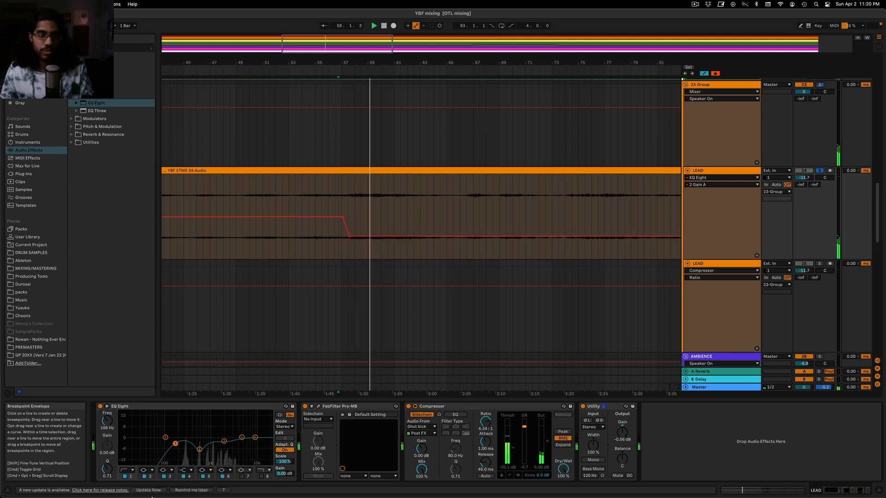
{"action": "left_click", "coordinate": [145, 477]}
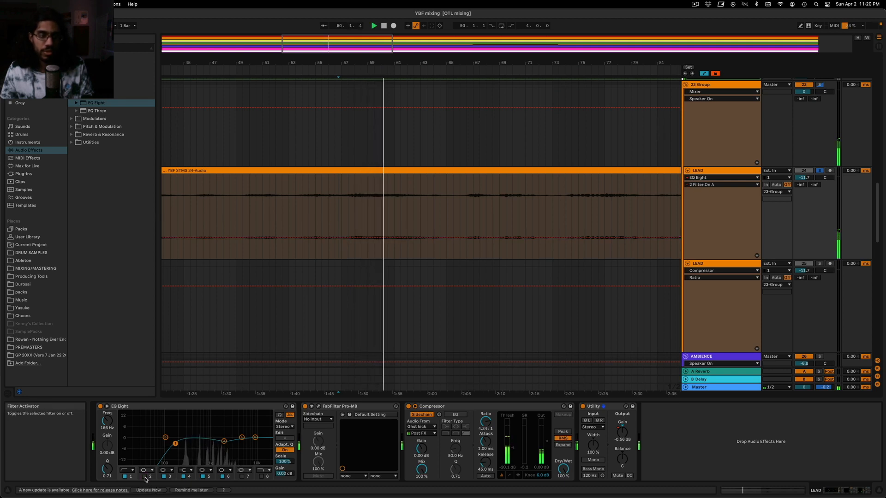
{"action": "left_click", "coordinate": [145, 477]}
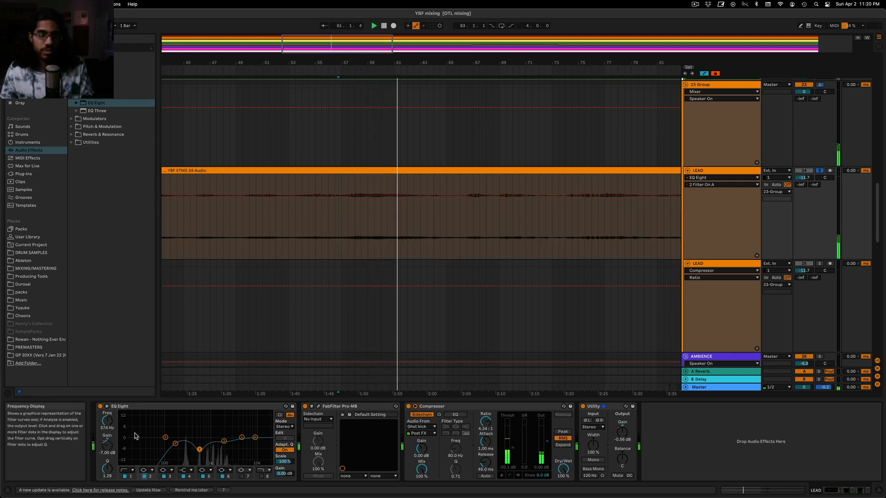
{"action": "left_click", "coordinate": [112, 452]}
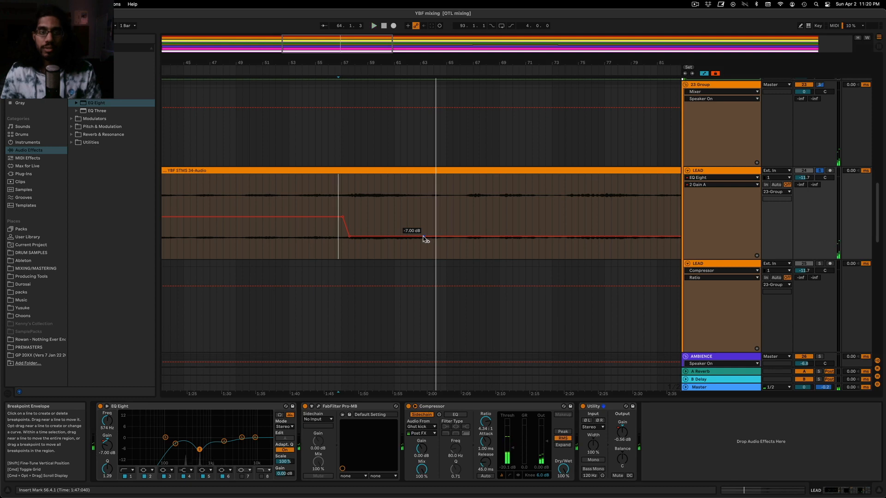
Ramp the second-band gain automation back up to 0 dB from just after bar 63 to about bar 65
{"action": "right_click", "coordinate": [435, 227]}
{"action": "left_click", "coordinate": [439, 232]}
{"action": "type", "text": "0"}
{"action": "key", "text": "Return"}
{"action": "key", "text": "space"}
{"action": "left_click", "coordinate": [420, 218]}
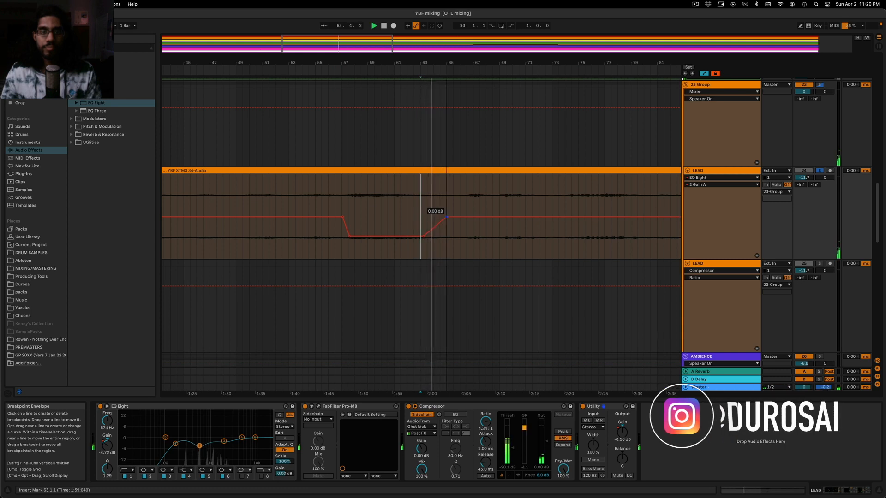
{"action": "left_click_drag", "start_coordinate": [437, 217], "coordinate": [447, 217]}
Dip the second-band gain automation to about -5.02 dB near bar 66.3 and shape the following rise and dip by ear
{"action": "left_click", "coordinate": [472, 206]}
{"action": "left_click", "coordinate": [466, 207]}
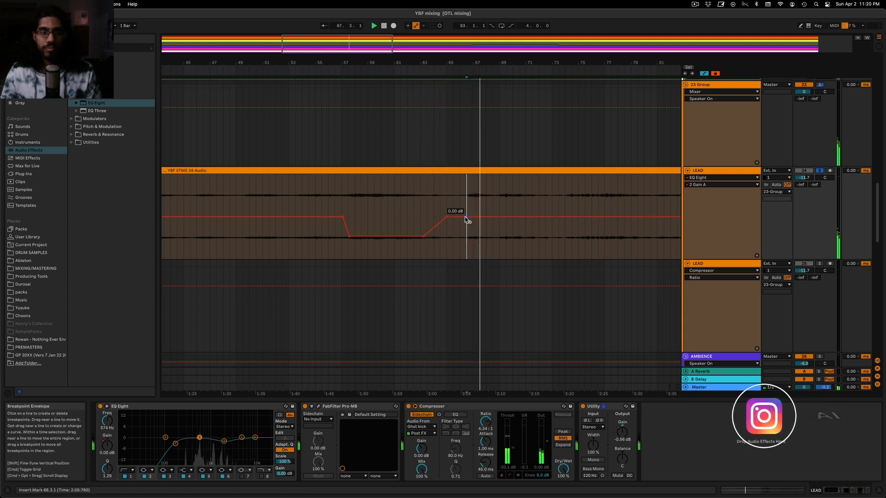
{"action": "left_click_drag", "start_coordinate": [472, 215], "coordinate": [471, 231]}
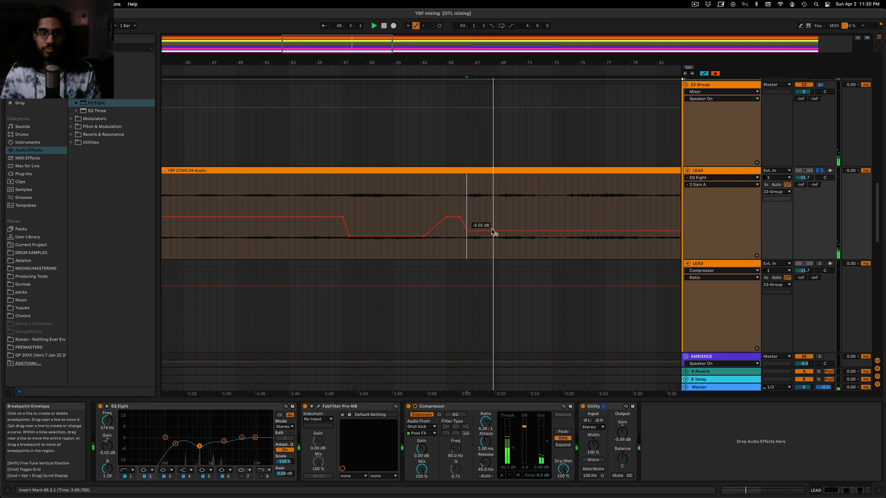
{"action": "left_click_drag", "start_coordinate": [481, 232], "coordinate": [493, 214]}
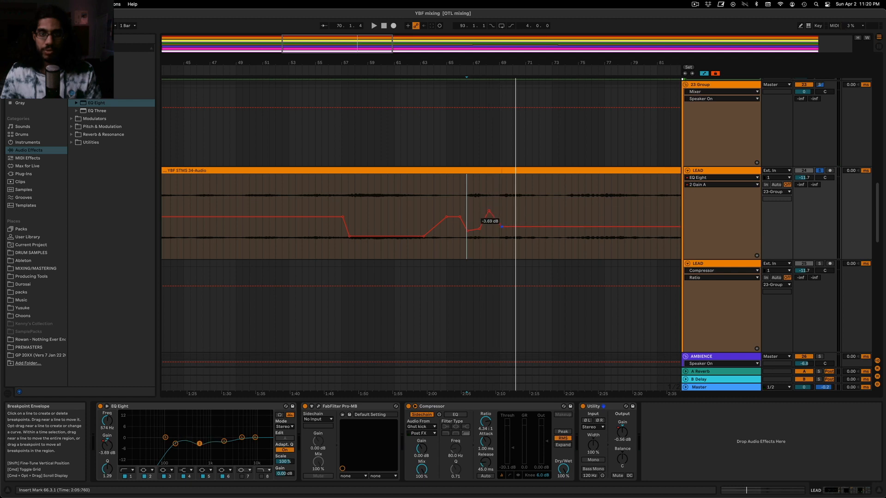
{"action": "key", "text": "space"}
{"action": "left_click_drag", "start_coordinate": [490, 211], "coordinate": [513, 232]}
Shape further second-band gain dips across the rest of the first LEAD clip, and select that clip
{"action": "scroll", "coordinate": [376, 238], "scroll_direction": "right", "scroll_amount": 5}
{"action": "left_click_drag", "start_coordinate": [372, 228], "coordinate": [370, 216]}
{"action": "mouse_move", "coordinate": [491, 226]}
{"action": "left_mouse_down"}
{"action": "mouse_move", "coordinate": [499, 217]}
{"action": "mouse_move", "coordinate": [490, 225]}
{"action": "left_mouse_up"}
{"action": "scroll", "coordinate": [479, 231], "scroll_direction": "down", "scroll_amount": 5}
{"action": "left_click", "coordinate": [484, 230]}
{"action": "left_click_drag", "start_coordinate": [549, 225], "coordinate": [552, 216]}
{"action": "scroll", "coordinate": [549, 222], "scroll_direction": "down", "scroll_amount": 5}
{"action": "left_click", "coordinate": [351, 170]}
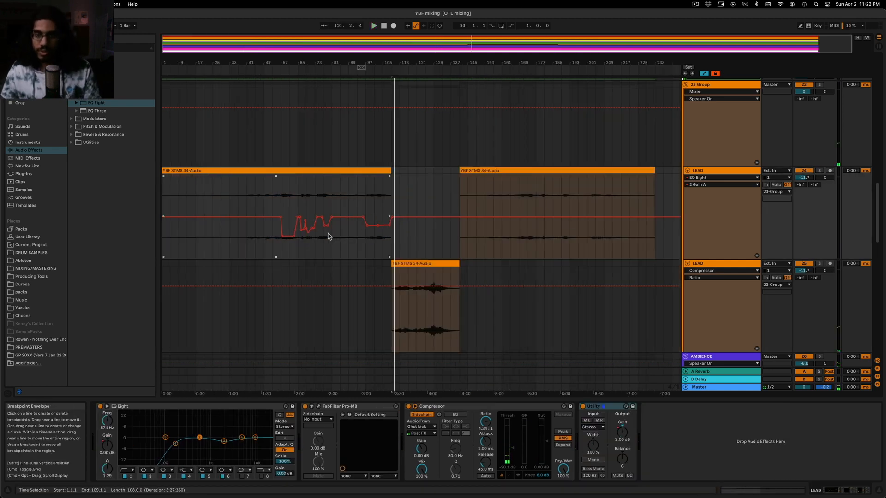
Select the second LEAD clip, and inspect the PAD and DUB SOUNDS effect chains while reviewing the AMBIENCE and FX tracks
{"action": "left_click", "coordinate": [525, 171]}
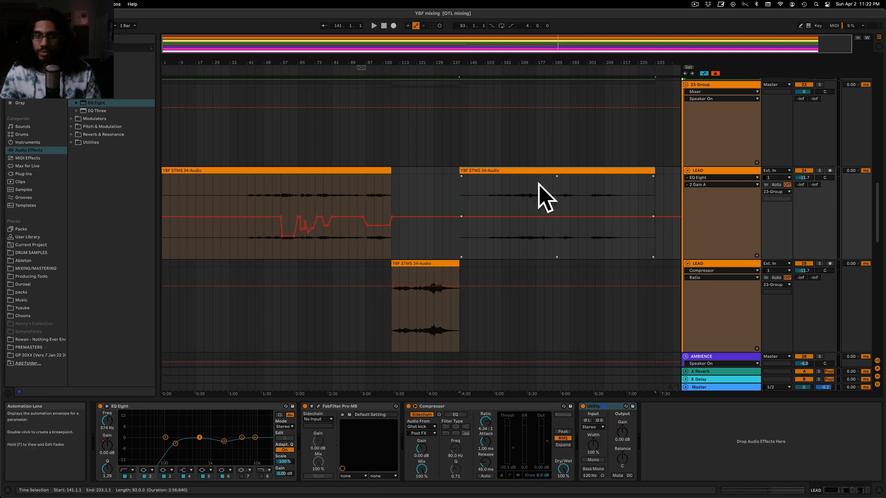
{"action": "scroll", "coordinate": [515, 205], "scroll_direction": "up", "scroll_amount": 10}
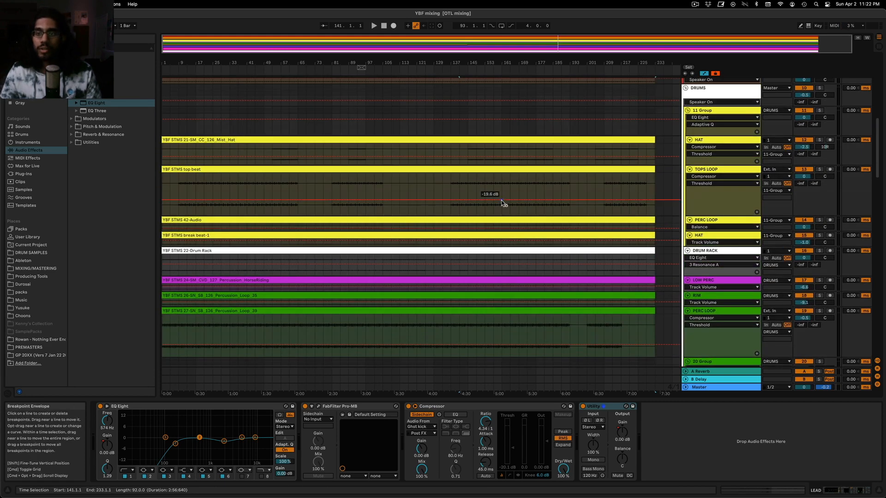
{"action": "scroll", "coordinate": [501, 201], "scroll_direction": "down", "scroll_amount": 6}
{"action": "scroll", "coordinate": [501, 200], "scroll_direction": "down", "scroll_amount": 8}
{"action": "scroll", "coordinate": [600, 189], "scroll_direction": "up", "scroll_amount": 2}
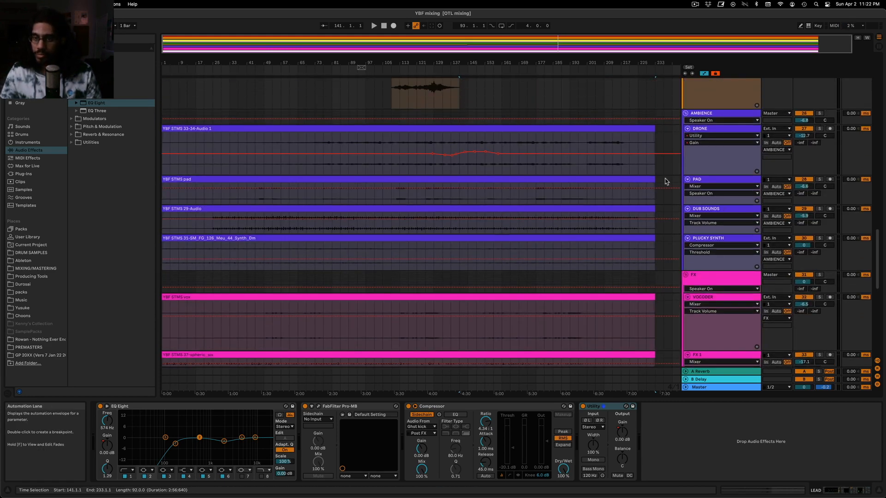
{"action": "left_click", "coordinate": [695, 180]}
{"action": "scroll", "coordinate": [705, 217], "scroll_direction": "down", "scroll_amount": 6}
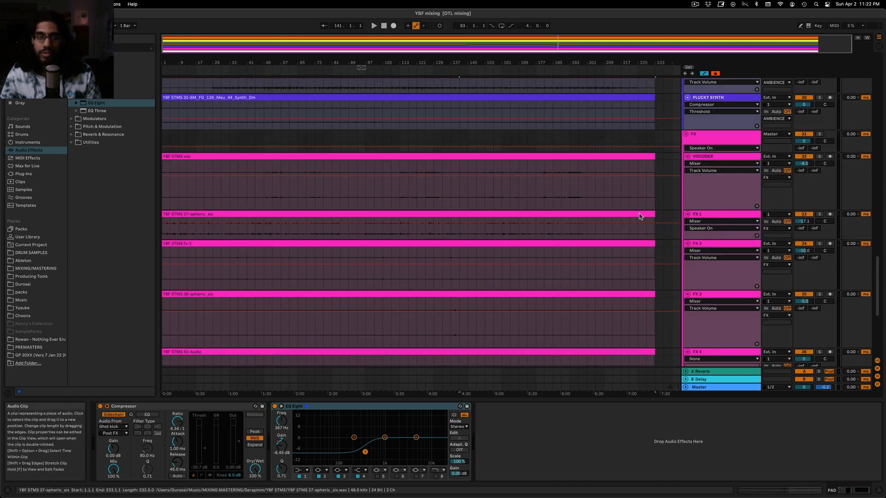
{"action": "scroll", "coordinate": [724, 221], "scroll_direction": "up", "scroll_amount": 4}
{"action": "left_click", "coordinate": [725, 174]}
{"action": "scroll", "coordinate": [761, 167], "scroll_direction": "up", "scroll_amount": 1}
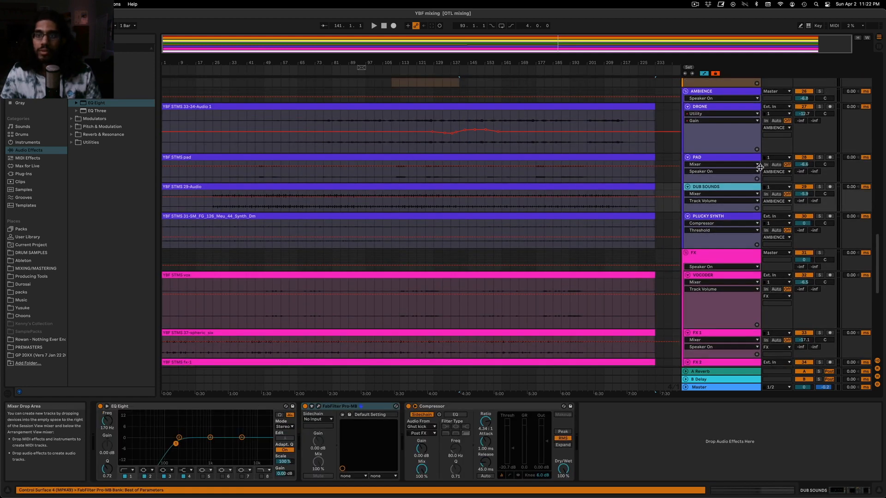
Solo PLUCKY SYNTH and play it from about bar 65
{"action": "left_click", "coordinate": [817, 217]}
{"action": "key", "text": "space"}
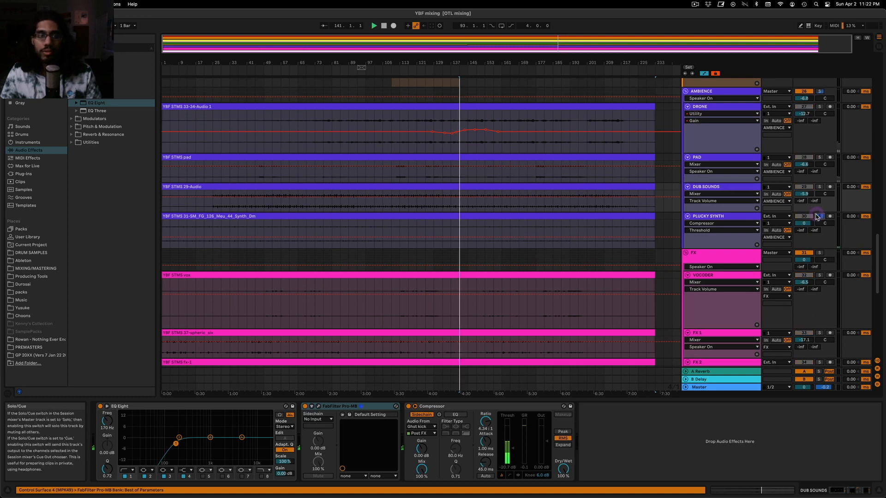
{"action": "left_click", "coordinate": [300, 227]}
{"action": "key", "text": "space"}
{"action": "key", "text": "space"}
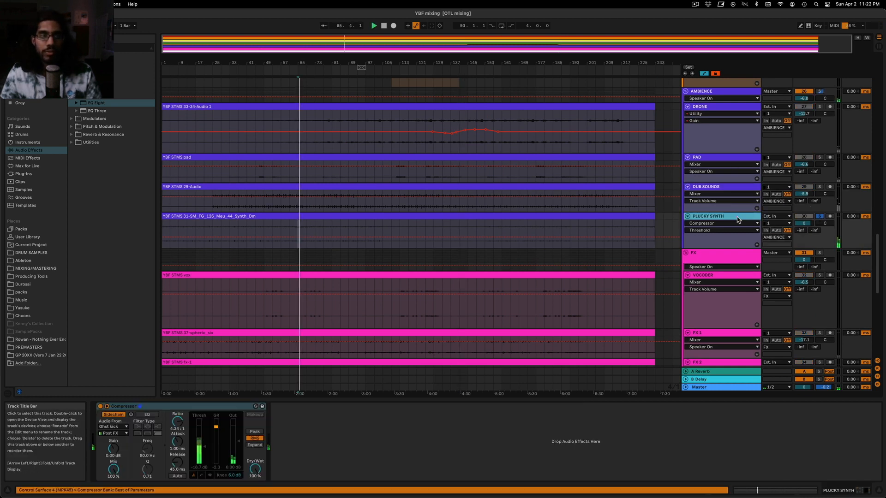
Add an EQ Eight before PLUCKY SYNTH's Compressor, cut band 2 by 4.59 dB at 267 Hz, and raise the track to about 1.5 dB
{"action": "left_click_drag", "start_coordinate": [95, 103], "coordinate": [102, 454]}
{"action": "left_click_drag", "start_coordinate": [109, 424], "coordinate": [206, 411]}
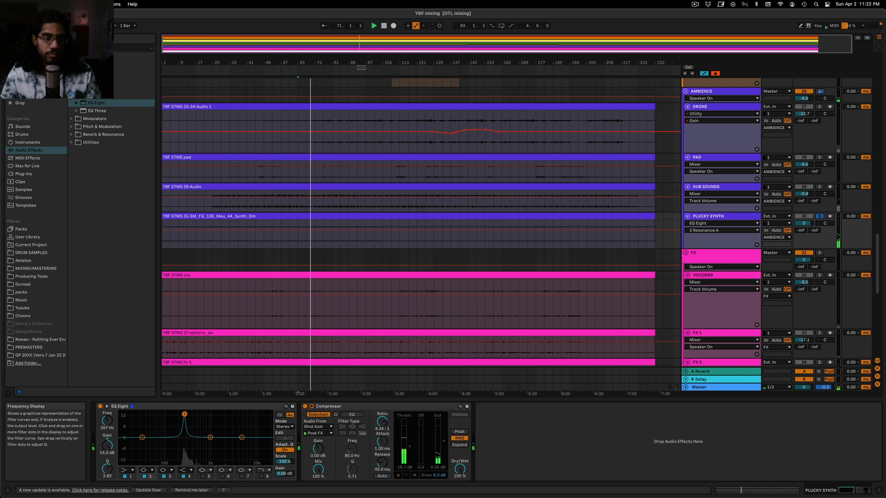
{"action": "left_click_drag", "start_coordinate": [184, 414], "coordinate": [184, 444]}
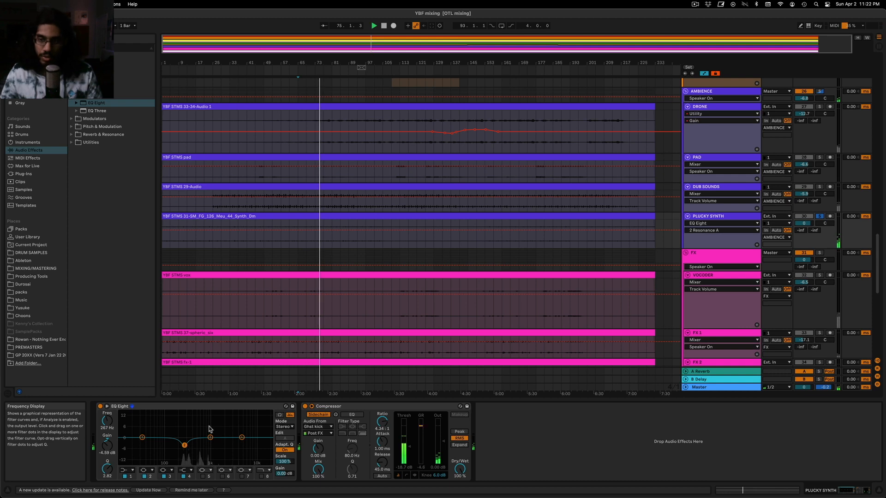
{"action": "left_click_drag", "start_coordinate": [804, 223], "coordinate": [804, 222]}
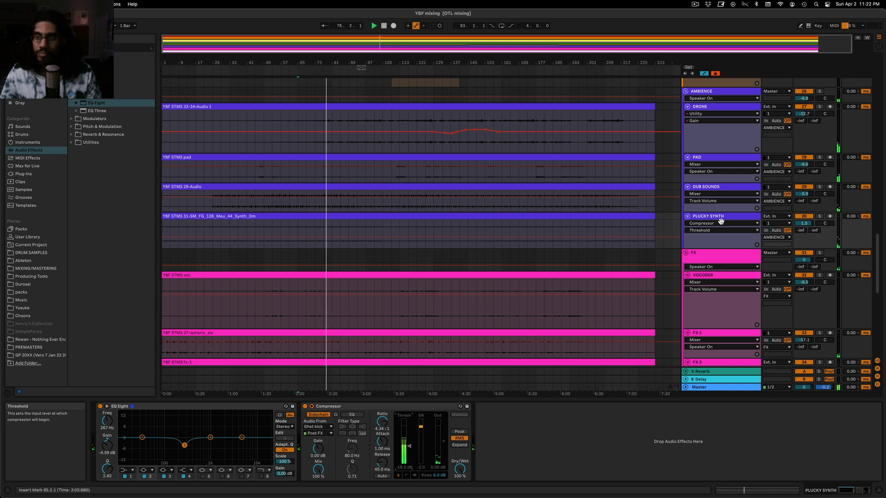
Audition the DUB SOUNDS, PAD and FX 1 tracks using solo while the arrangement plays
{"action": "left_click", "coordinate": [819, 188]}
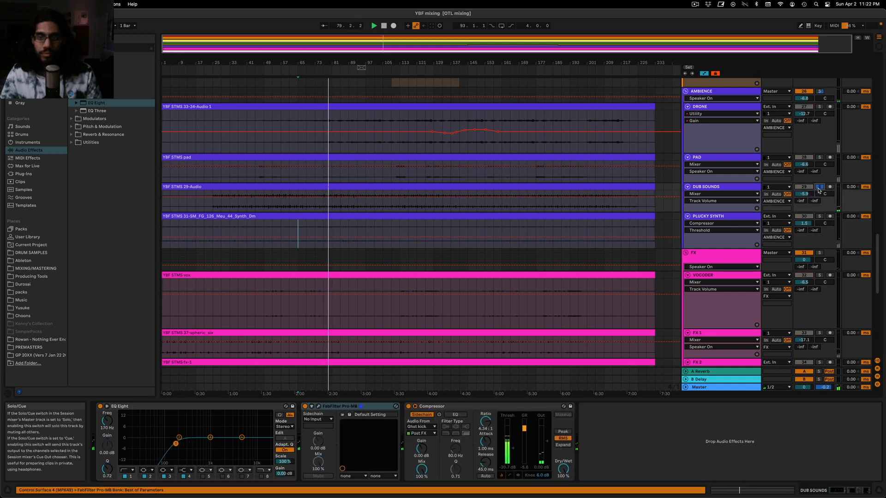
{"action": "left_click", "coordinate": [819, 187]}
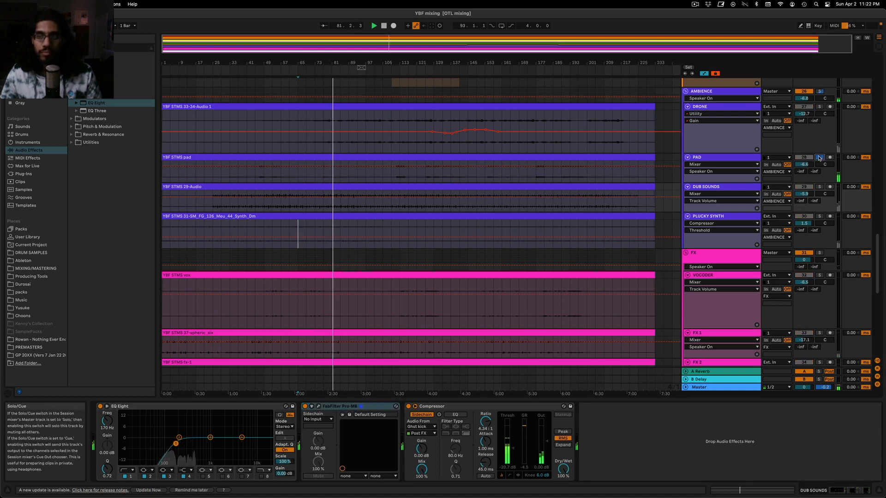
{"action": "scroll", "coordinate": [688, 148], "scroll_direction": "up", "scroll_amount": 5}
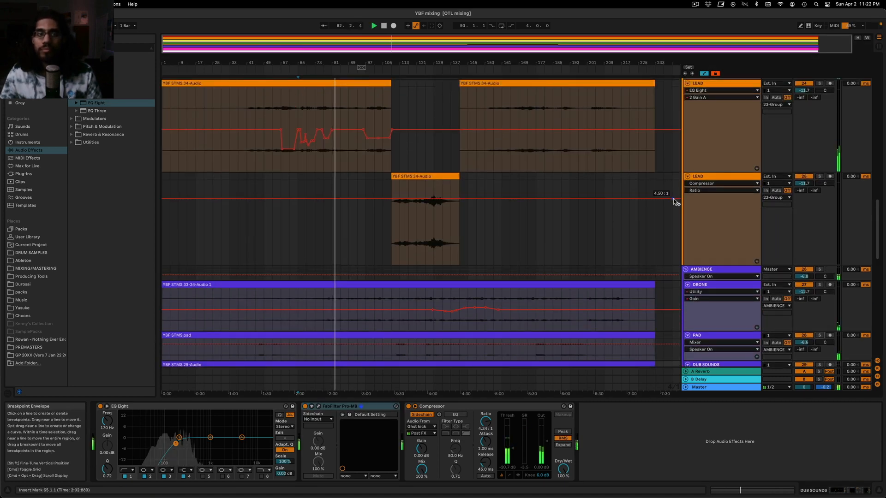
{"action": "scroll", "coordinate": [529, 227], "scroll_direction": "down", "scroll_amount": 10}
{"action": "scroll", "coordinate": [529, 226], "scroll_direction": "down", "scroll_amount": 1}
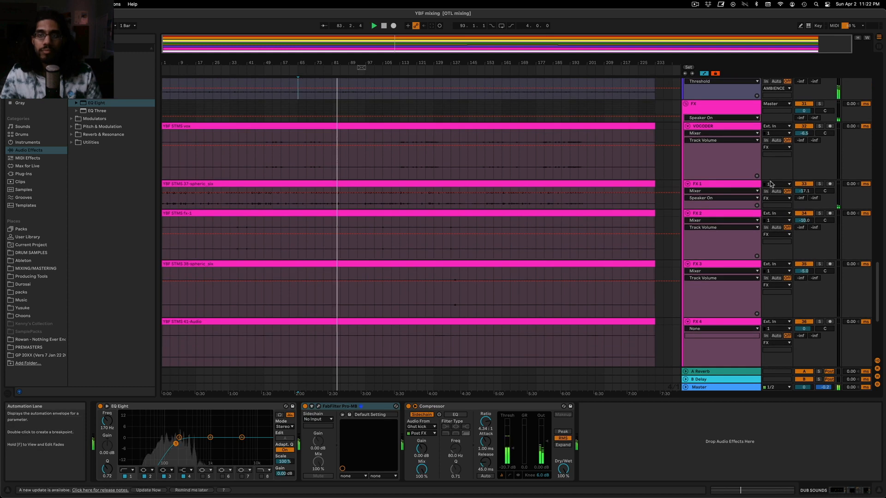
{"action": "left_click", "coordinate": [820, 185]}
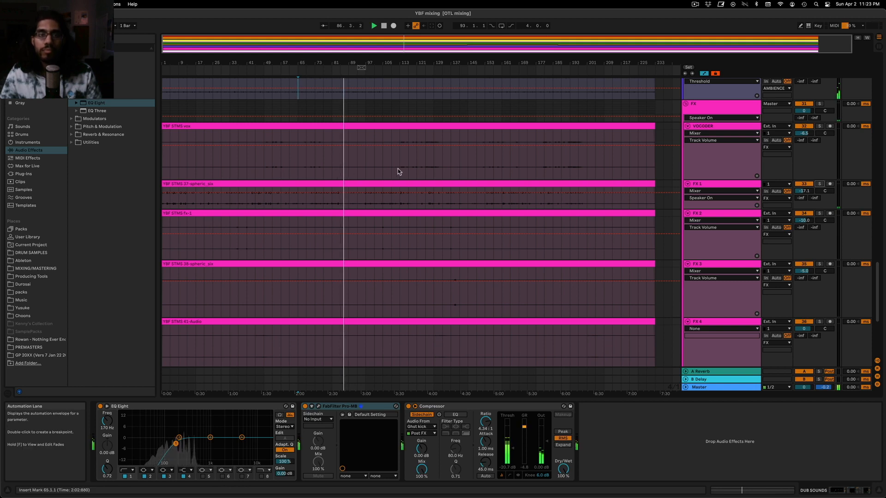
Solo VOCODER, play it from about bar 125, and add an EQ Eight to the track
{"action": "left_click", "coordinate": [422, 164]}
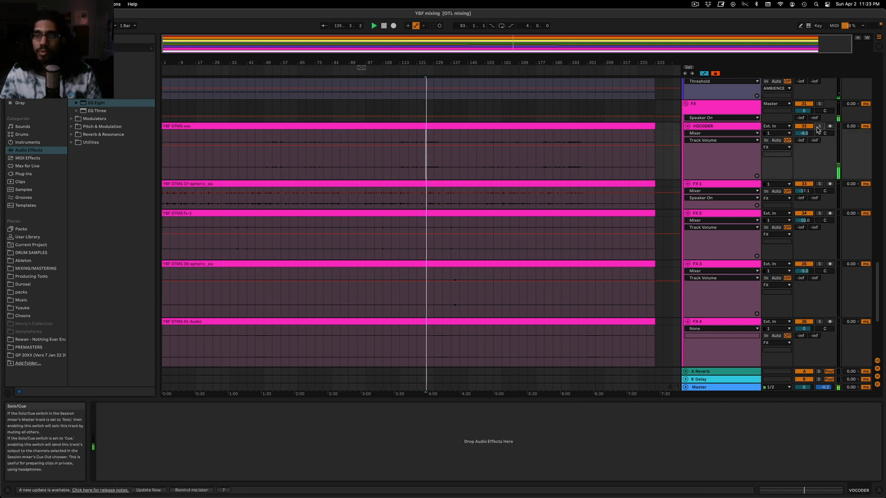
{"action": "left_click_drag", "start_coordinate": [95, 104], "coordinate": [487, 175]}
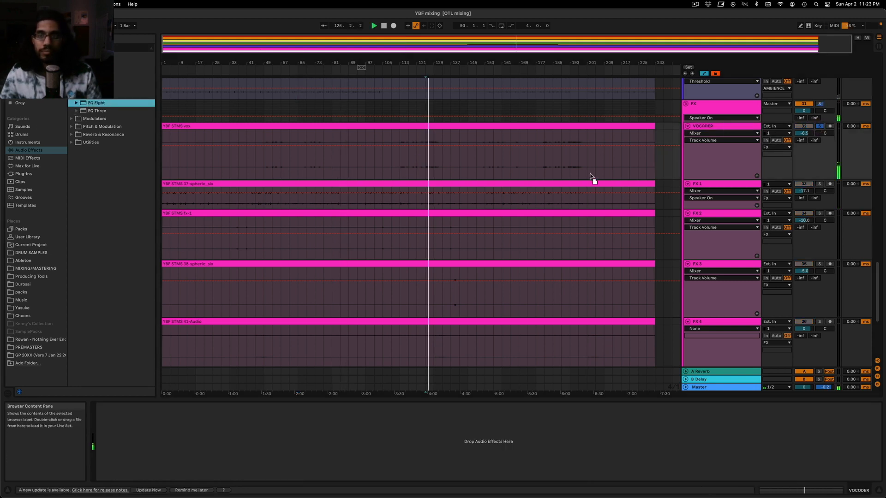
{"action": "left_click_drag", "start_coordinate": [719, 161], "coordinate": [720, 162]}
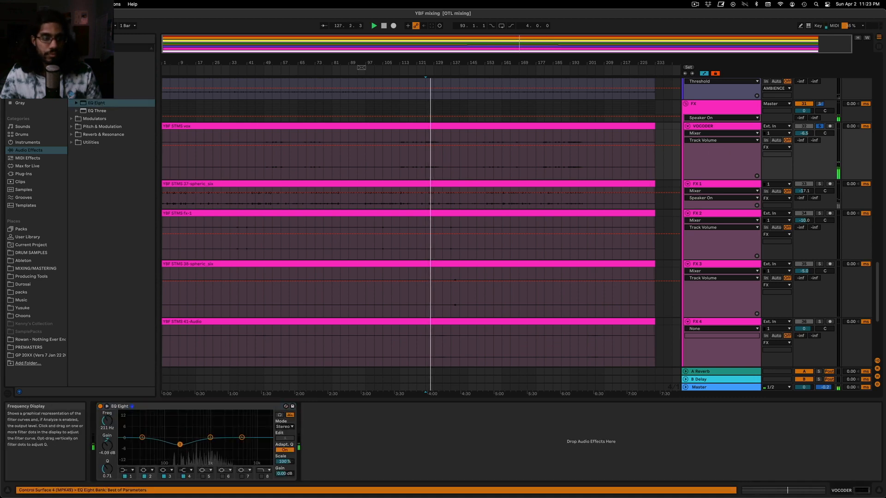
Sweep a narrow boost with the VOCODER EQ's second band to search for resonances, and flatten the band again
{"action": "key", "text": "space"}
{"action": "left_click_drag", "start_coordinate": [110, 468], "coordinate": [111, 447]}
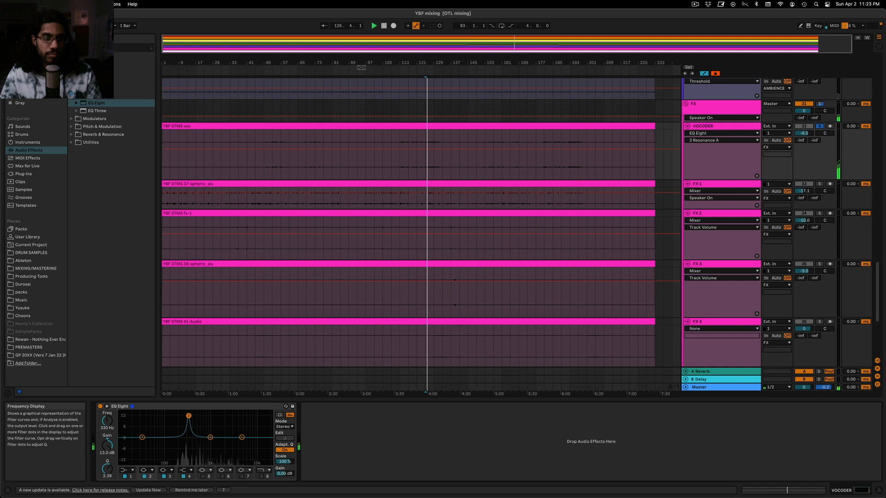
{"action": "left_click_drag", "start_coordinate": [179, 417], "coordinate": [202, 419]}
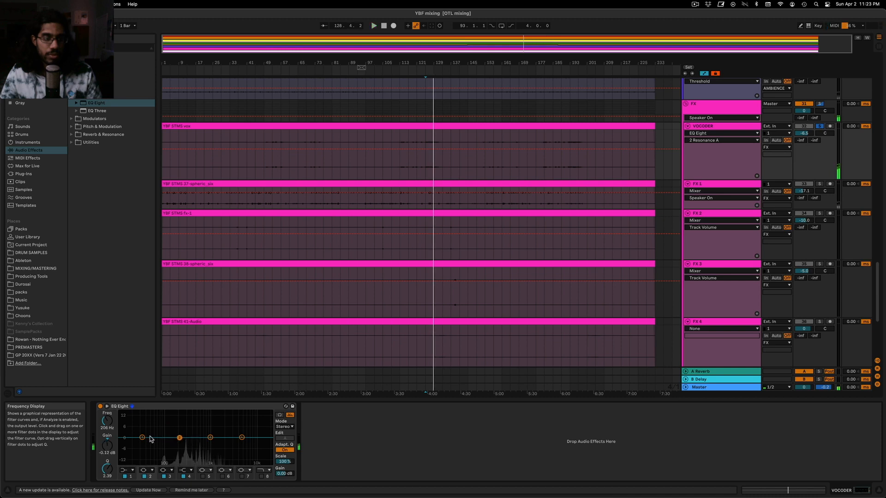
Set the VOCODER EQ's first band to a low-shelf cut of about 4.6 dB at 527 Hz, checking it in the full mix
{"action": "left_click_drag", "start_coordinate": [143, 437], "coordinate": [195, 445]}
{"action": "key", "text": "space"}
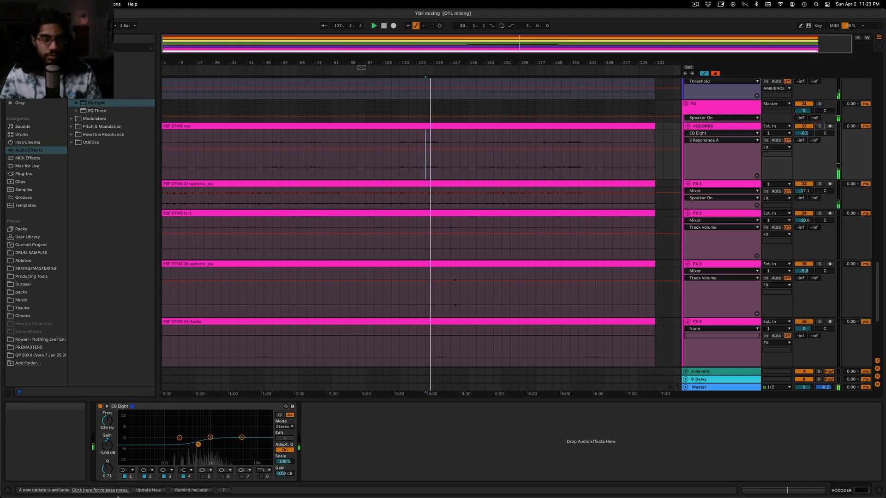
{"action": "left_click_drag", "start_coordinate": [198, 444], "coordinate": [197, 446]}
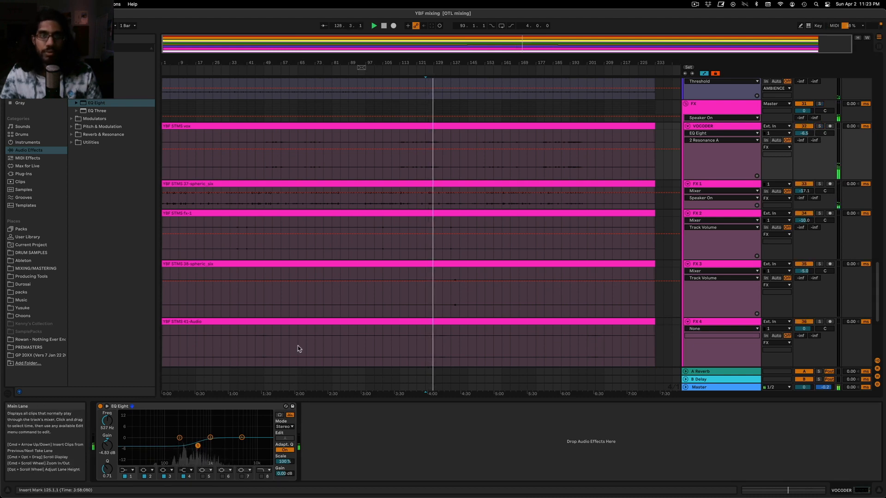
Hide the automation lanes and review the AMBIENCE and FX waveforms, playing from about bar 132
{"action": "left_click_drag", "start_coordinate": [521, 44], "coordinate": [528, 74]}
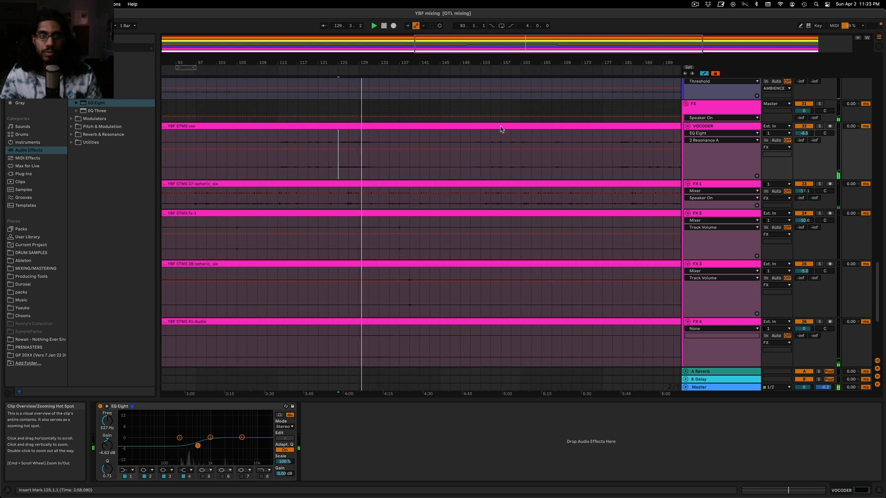
{"action": "key", "text": "a"}
{"action": "scroll", "coordinate": [395, 148], "scroll_direction": "up", "scroll_amount": 5}
{"action": "scroll", "coordinate": [351, 152], "scroll_direction": "up", "scroll_amount": 8}
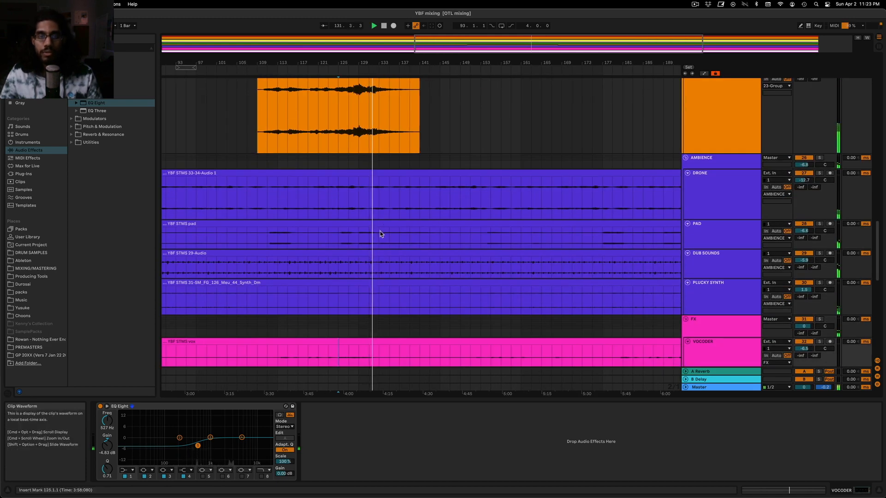
{"action": "left_click", "coordinate": [389, 243]}
{"action": "scroll", "coordinate": [381, 240], "scroll_direction": "down", "scroll_amount": 5}
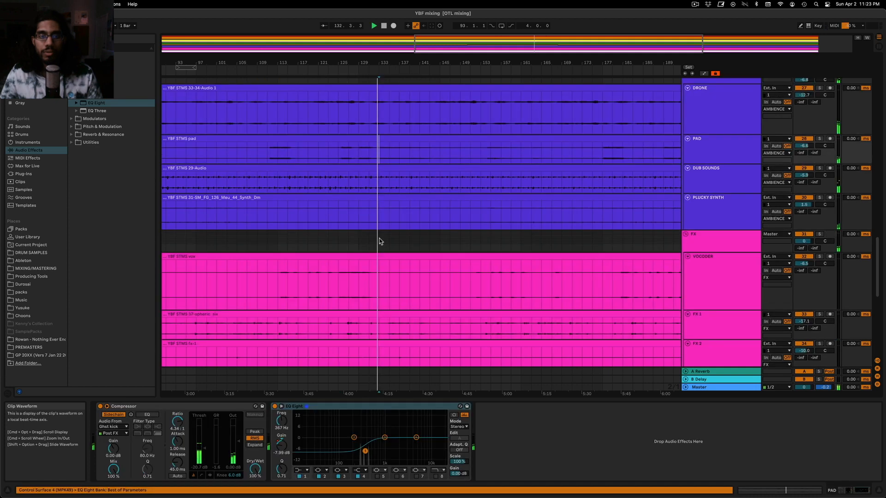
{"action": "scroll", "coordinate": [390, 270], "scroll_direction": "down", "scroll_amount": 3}
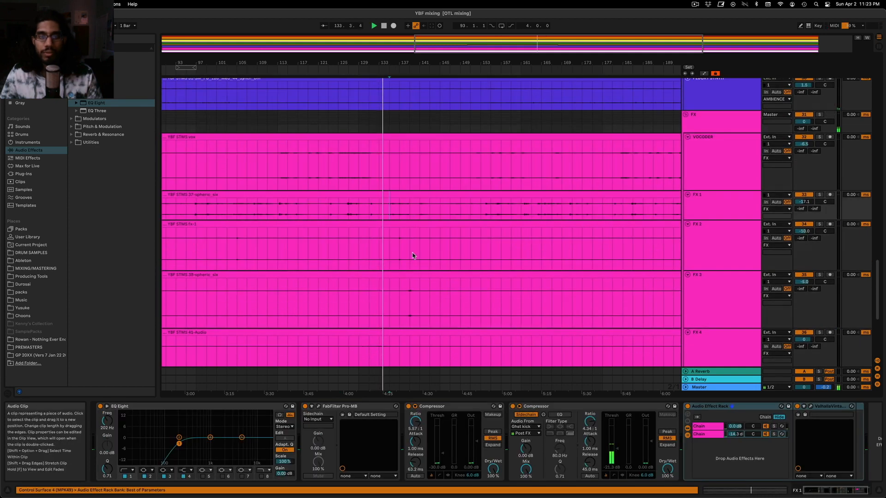
Toggle solo on FX 1, enlarge its track height, and show its effect chain through to the Audio Effect Rack
{"action": "left_click", "coordinate": [820, 195]}
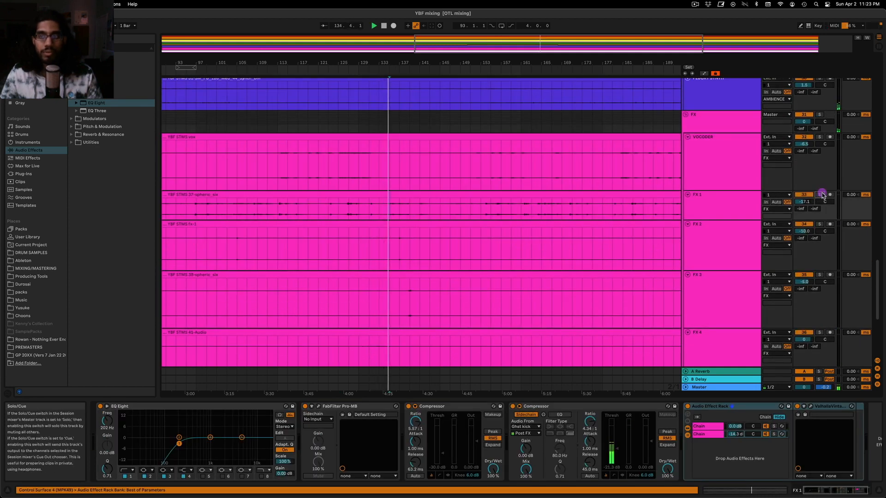
{"action": "left_click", "coordinate": [820, 195]}
{"action": "left_click", "coordinate": [741, 212]}
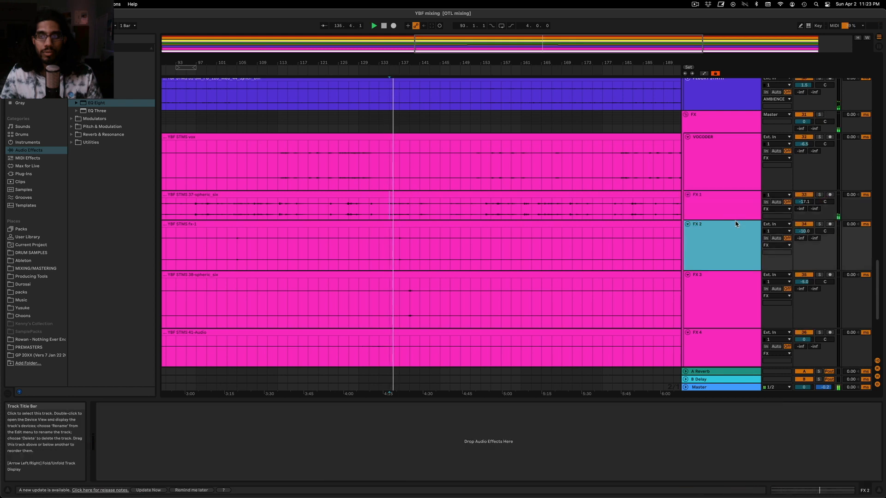
{"action": "left_click_drag", "start_coordinate": [735, 220], "coordinate": [737, 256]}
{"action": "double_click", "coordinate": [729, 237]}
{"action": "left_click", "coordinate": [727, 236]}
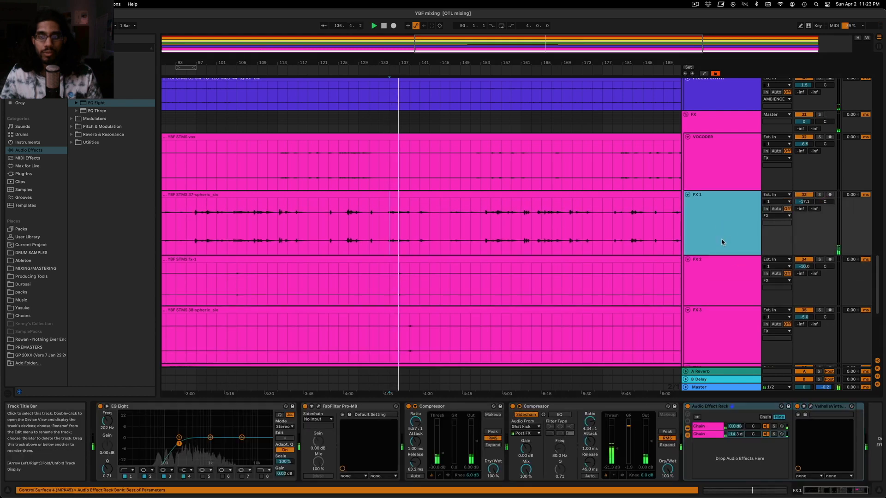
{"action": "left_click", "coordinate": [522, 462]}
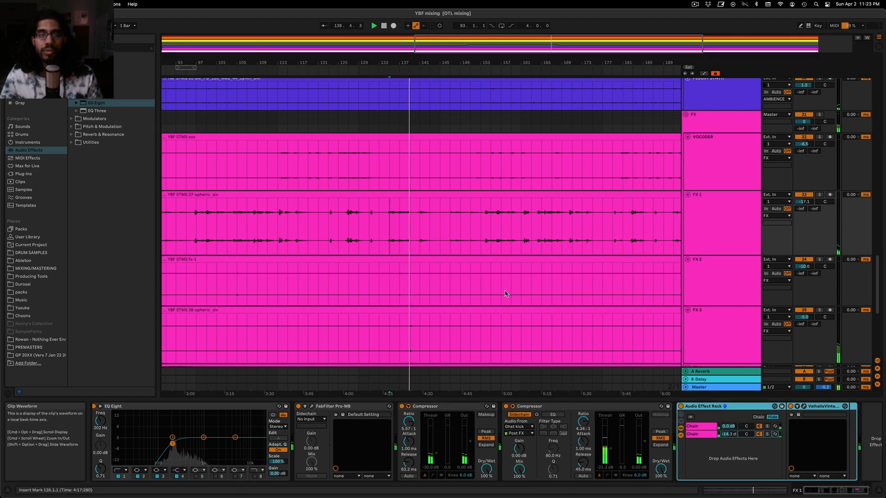
Show the effect chain of the 11 Group within DRUMS during playback
{"action": "scroll", "coordinate": [421, 237], "scroll_direction": "up", "scroll_amount": 8}
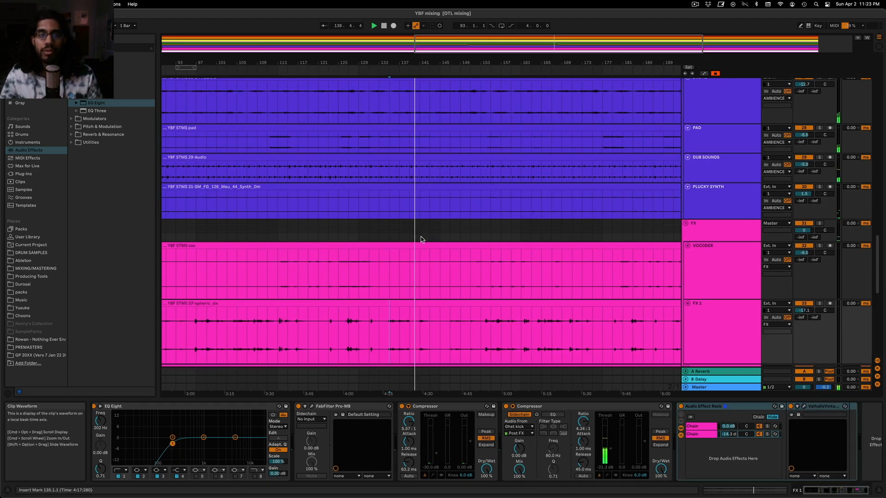
{"action": "scroll", "coordinate": [415, 236], "scroll_direction": "up", "scroll_amount": 10}
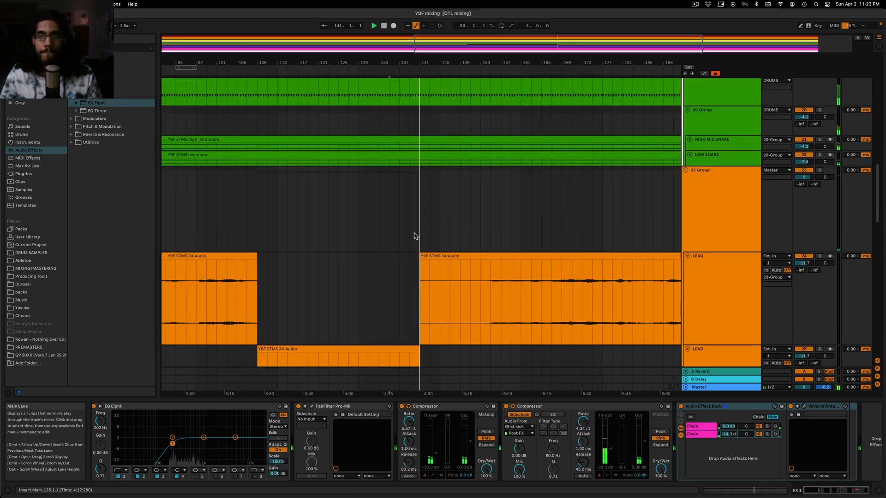
{"action": "scroll", "coordinate": [412, 237], "scroll_direction": "up", "scroll_amount": 5}
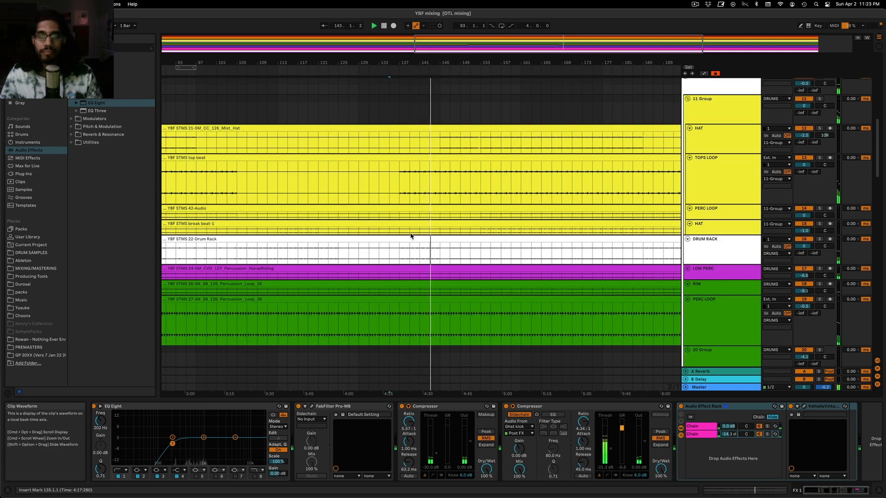
{"action": "left_click", "coordinate": [700, 102]}
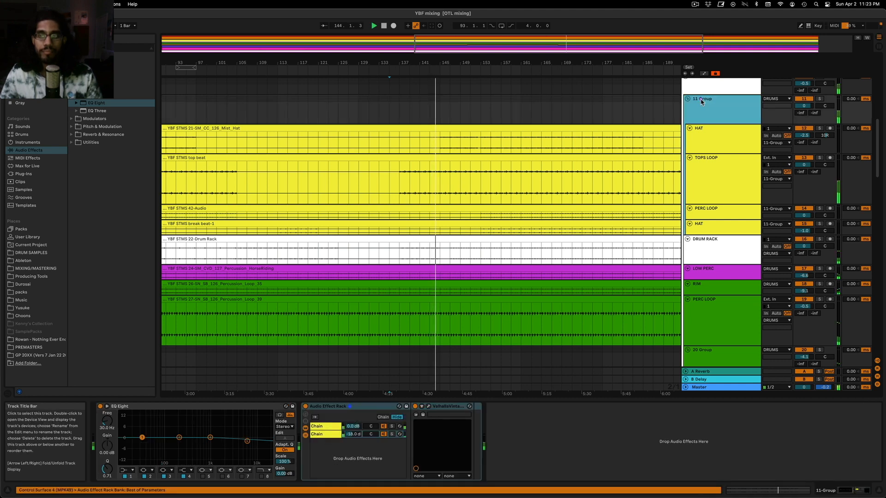
{"action": "scroll", "coordinate": [700, 102], "scroll_direction": "up", "scroll_amount": 2}
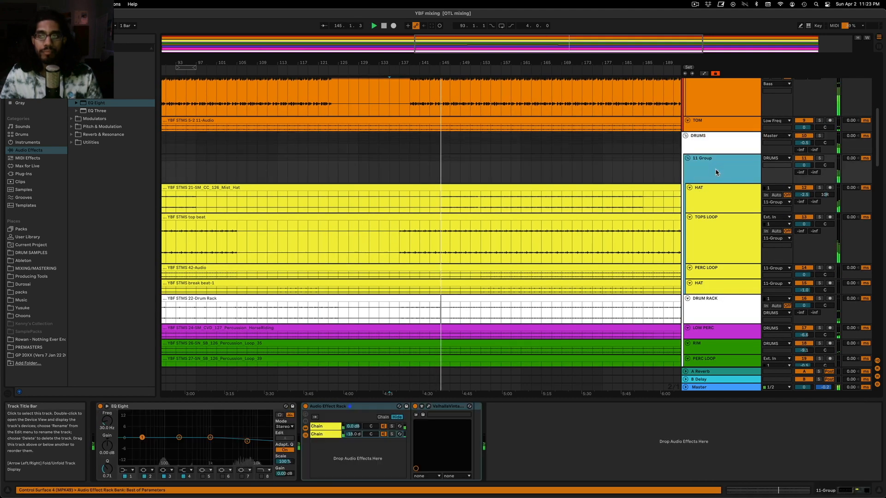
Toggle solo on the DRONE track in AMBIENCE and raise its track volume to -11.7 dB
{"action": "scroll", "coordinate": [518, 196], "scroll_direction": "down", "scroll_amount": 10}
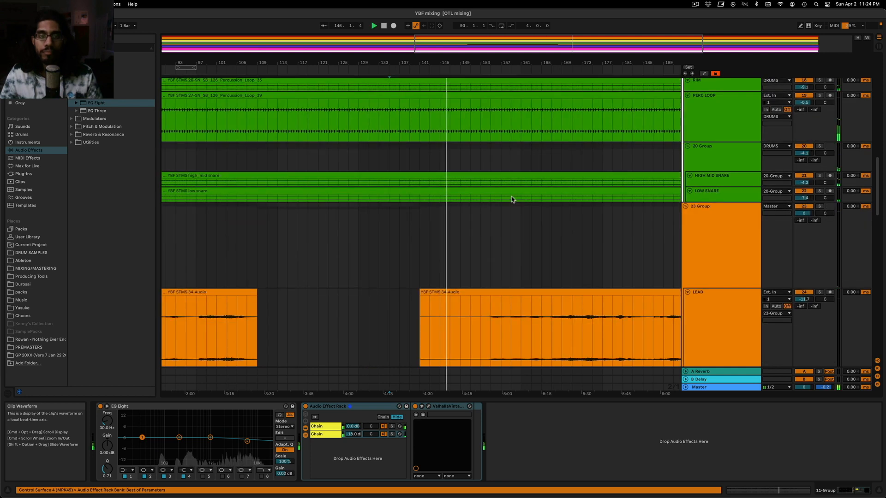
{"action": "scroll", "coordinate": [511, 198], "scroll_direction": "down", "scroll_amount": 8}
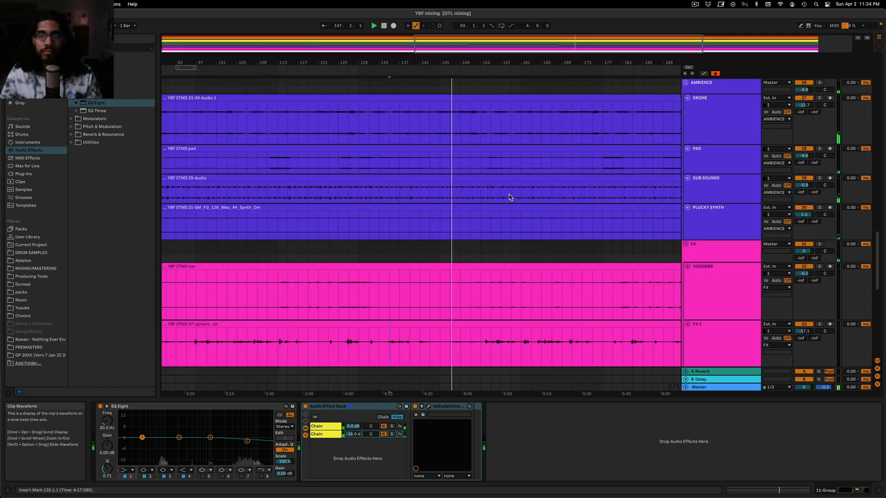
{"action": "left_click", "coordinate": [820, 98]}
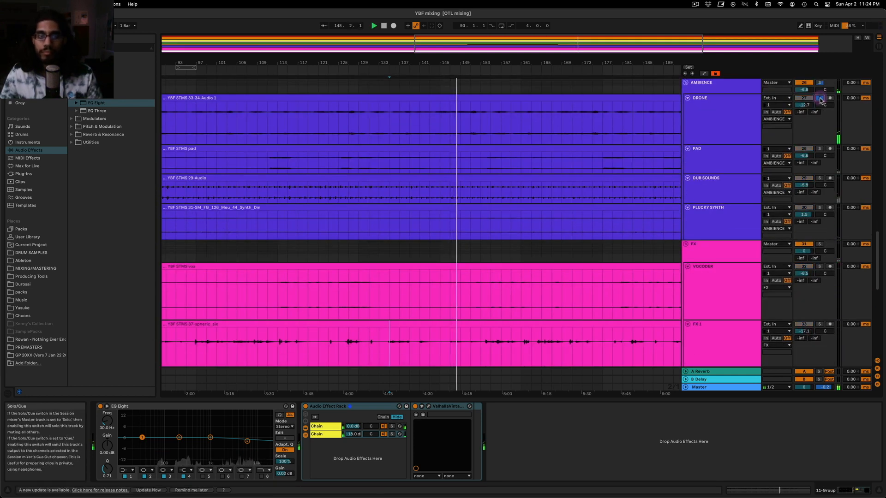
{"action": "left_click", "coordinate": [820, 98]}
{"action": "left_click", "coordinate": [721, 110]}
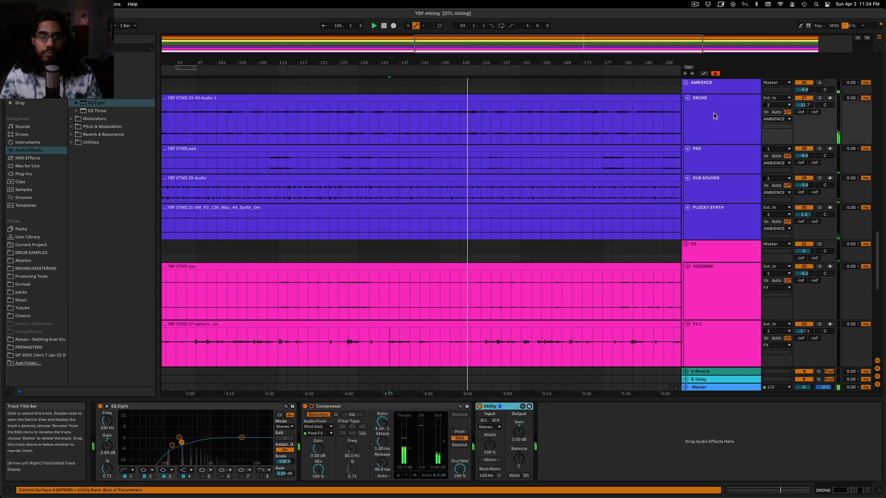
{"action": "left_click_drag", "start_coordinate": [804, 105], "coordinate": [804, 101]}
Review the AMBIENCE and FX tracks across the arrangement, playing from about bar 154 with solo toggled on DRONE
{"action": "left_click_drag", "start_coordinate": [590, 63], "coordinate": [548, 42]}
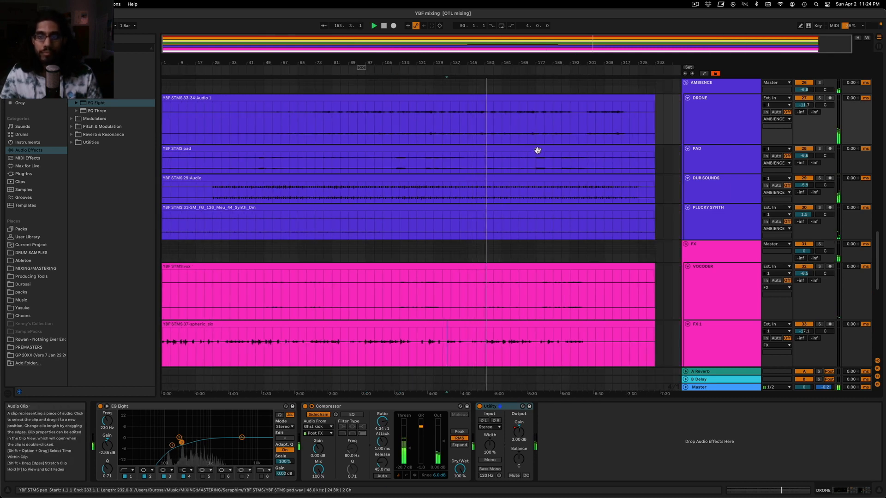
{"action": "scroll", "coordinate": [533, 166], "scroll_direction": "down", "scroll_amount": 6}
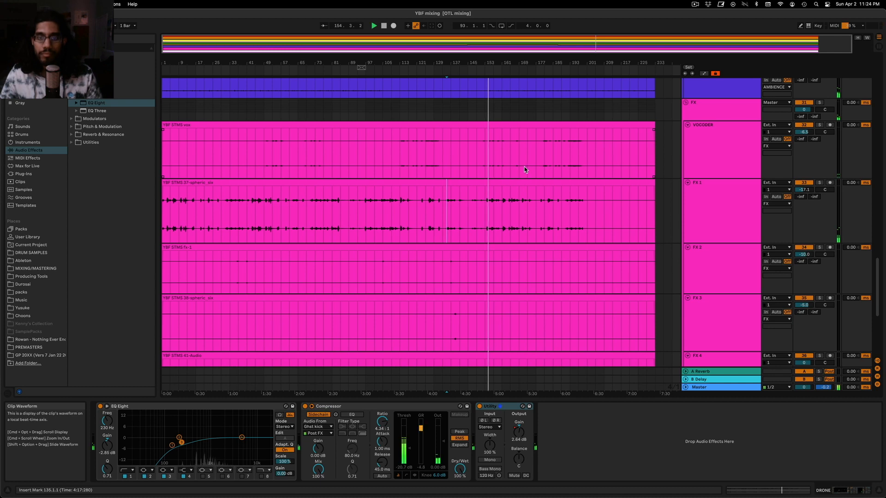
{"action": "left_click_drag", "start_coordinate": [595, 42], "coordinate": [596, 51]}
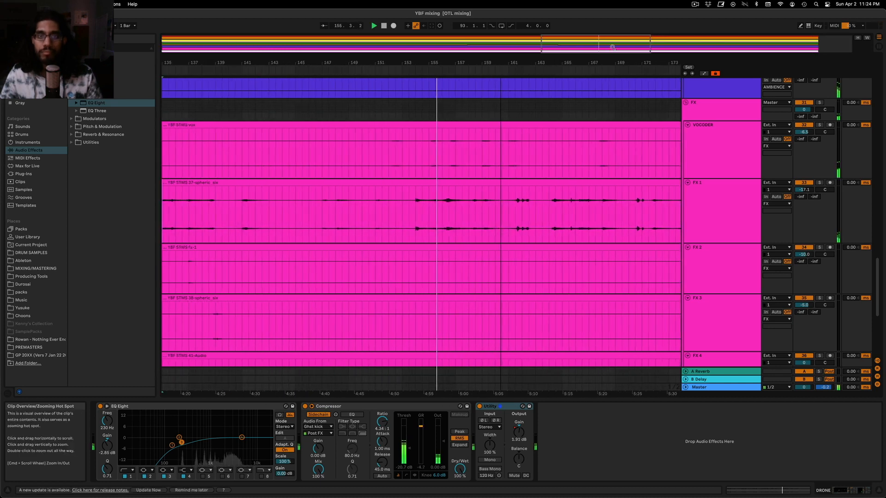
{"action": "left_click", "coordinate": [410, 162]}
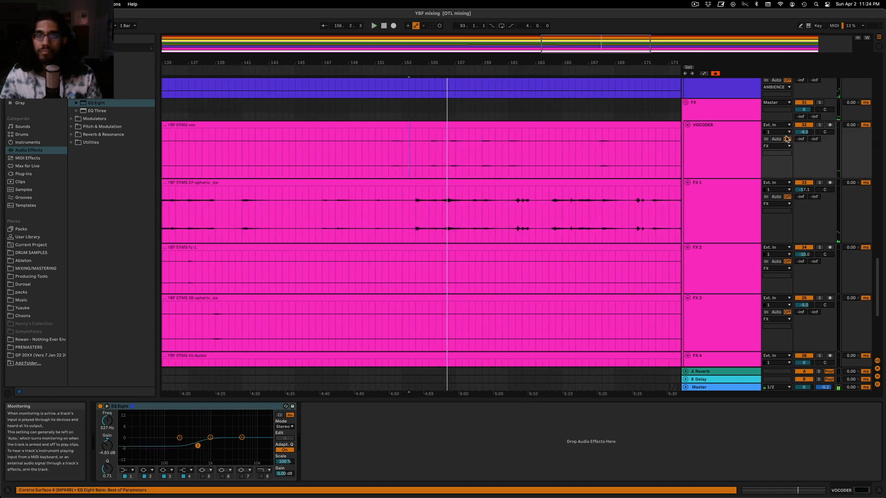
{"action": "scroll", "coordinate": [644, 158], "scroll_direction": "up", "scroll_amount": 5}
{"action": "left_click", "coordinate": [415, 178]}
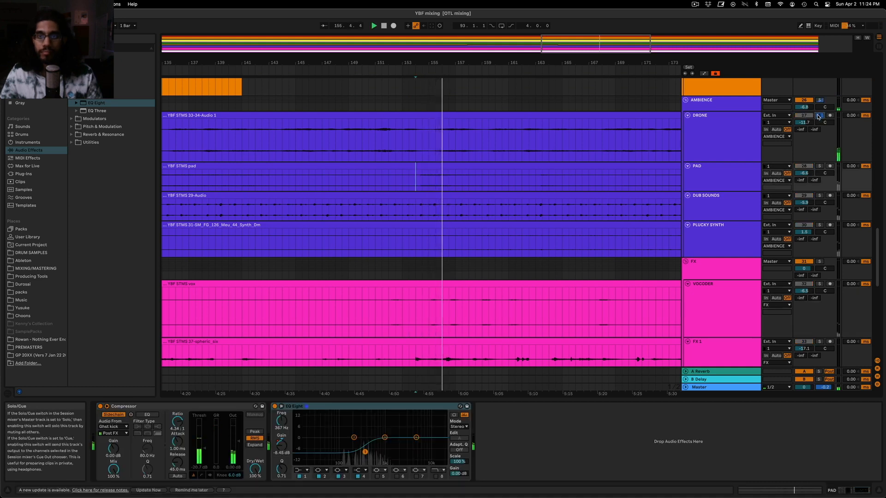
{"action": "left_click", "coordinate": [819, 116]}
{"action": "key", "text": "space"}
Show DRONE's Utility Gain automation and raise it to about 4.45 dB around bars 154 to 156, playing from bar 150
{"action": "left_click", "coordinate": [728, 139]}
{"action": "left_click", "coordinate": [507, 406]}
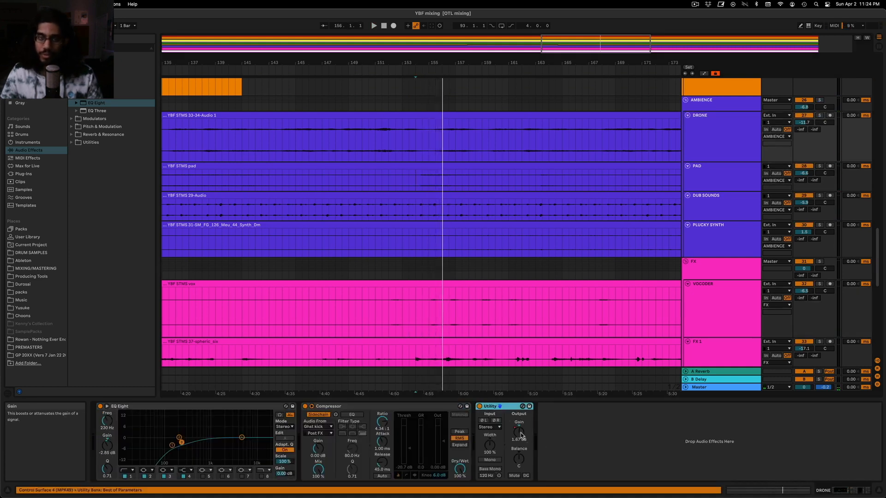
{"action": "key", "text": "a"}
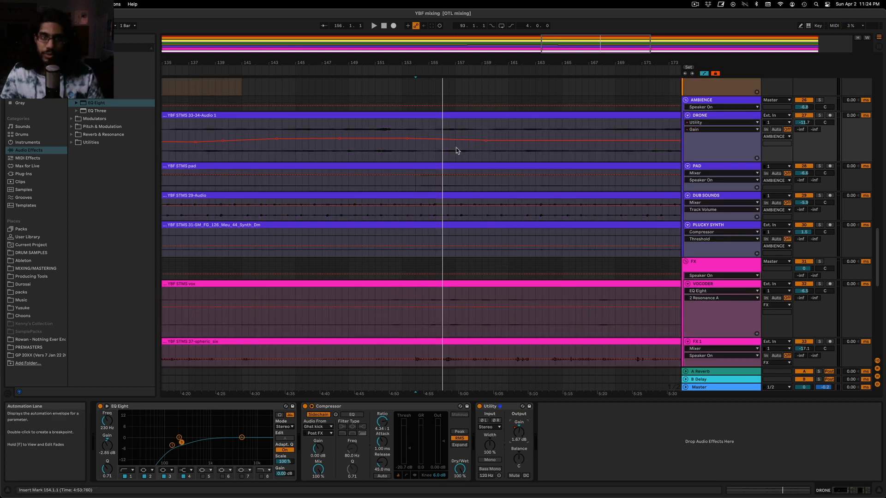
{"action": "left_click", "coordinate": [363, 130]}
{"action": "key", "text": "space"}
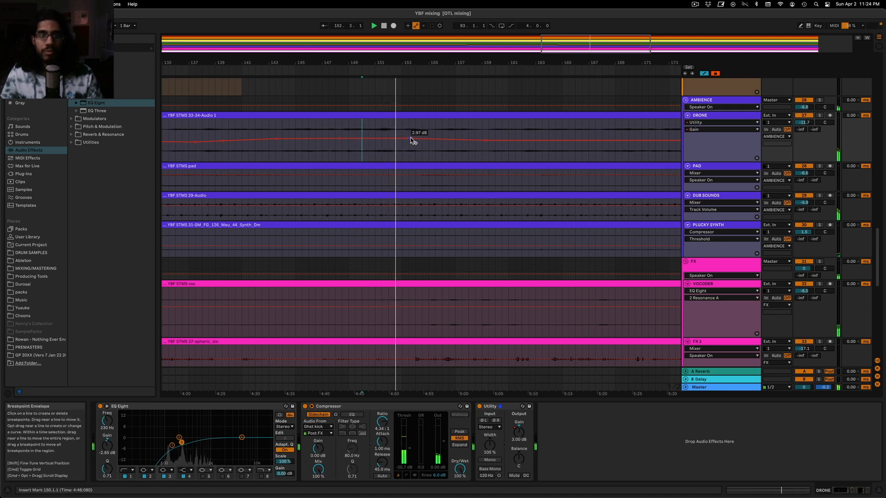
{"action": "left_click_drag", "start_coordinate": [415, 139], "coordinate": [437, 138]}
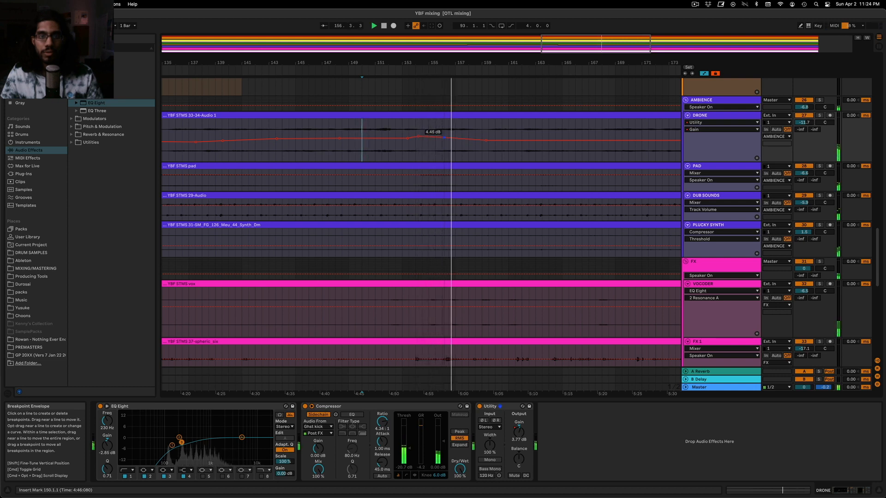
Show the upper LEAD track's Utility Gain automation and review it across the whole arrangement
{"action": "scroll", "coordinate": [490, 178], "scroll_direction": "up", "scroll_amount": 10}
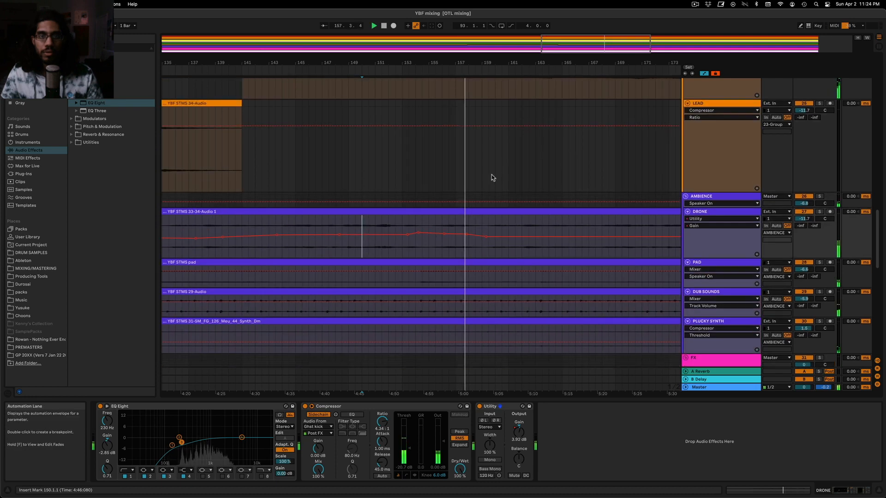
{"action": "left_click", "coordinate": [750, 256]}
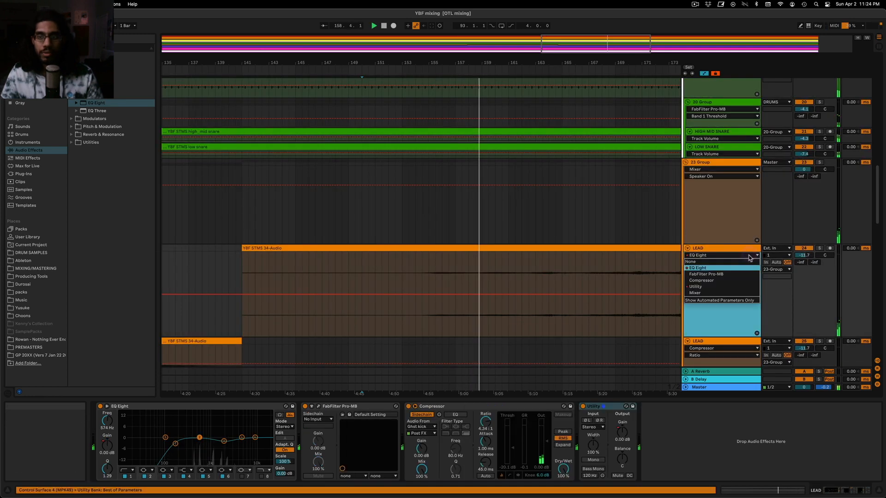
{"action": "left_click", "coordinate": [721, 288]}
{"action": "double_click", "coordinate": [619, 59]}
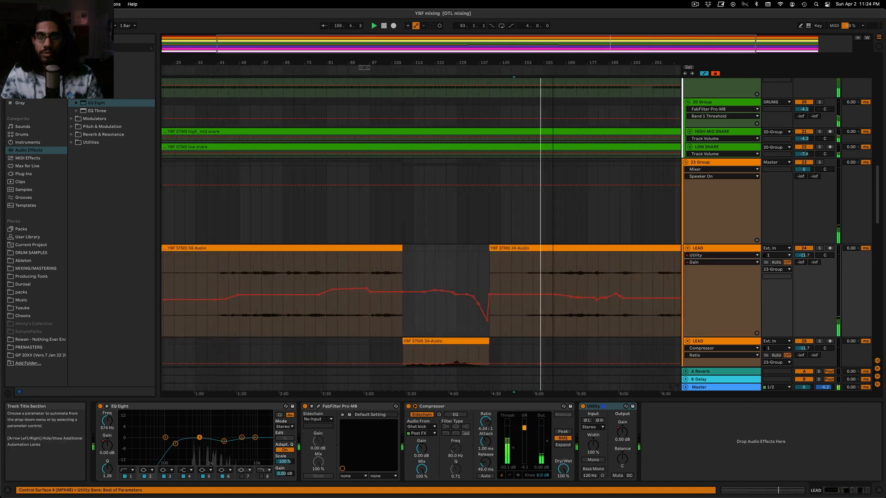
{"action": "scroll", "coordinate": [588, 309], "scroll_direction": "down", "scroll_amount": 3}
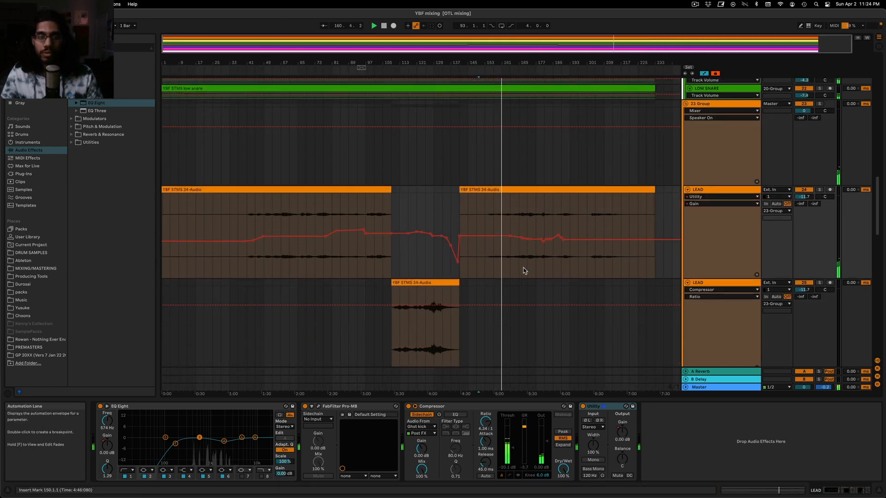
{"action": "scroll", "coordinate": [503, 228], "scroll_direction": "down", "scroll_amount": 3}
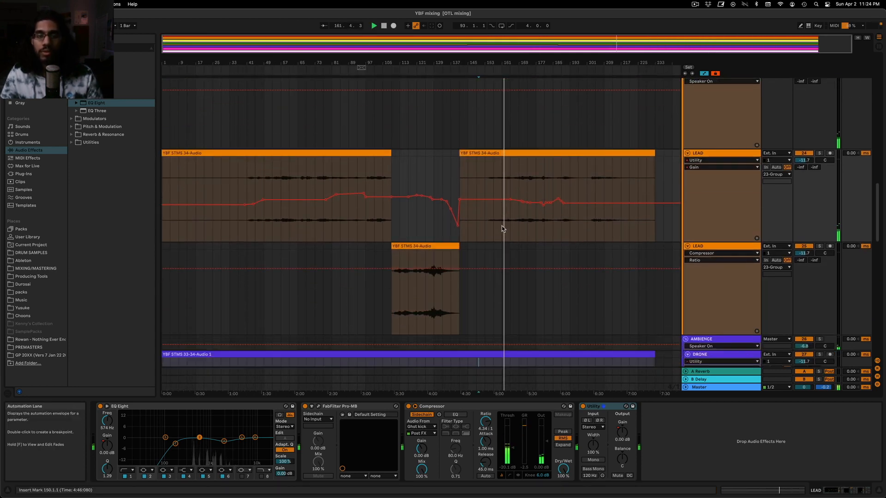
{"action": "scroll", "coordinate": [494, 228], "scroll_direction": "up", "scroll_amount": 15}
Add a Drum Buss to the end of the KICK track's effect chain, after the second Compressor
{"action": "scroll", "coordinate": [489, 227], "scroll_direction": "up", "scroll_amount": 15}
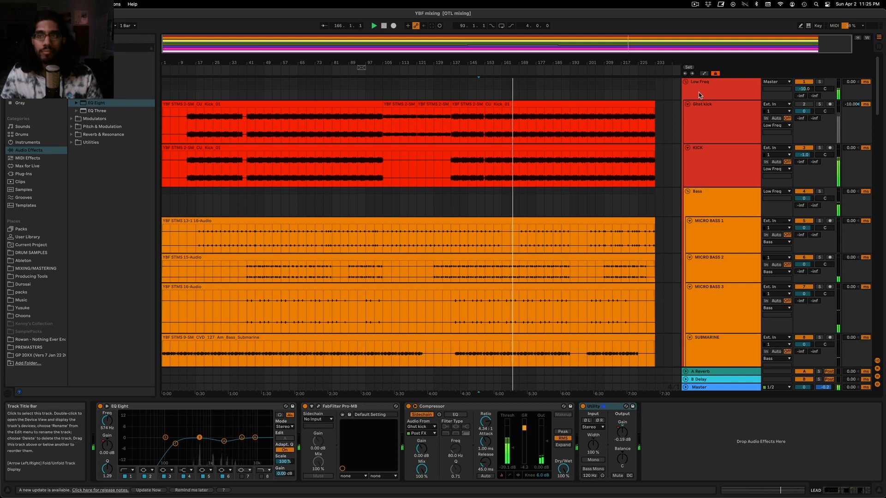
{"action": "left_click", "coordinate": [716, 198]}
{"action": "left_click", "coordinate": [718, 173]}
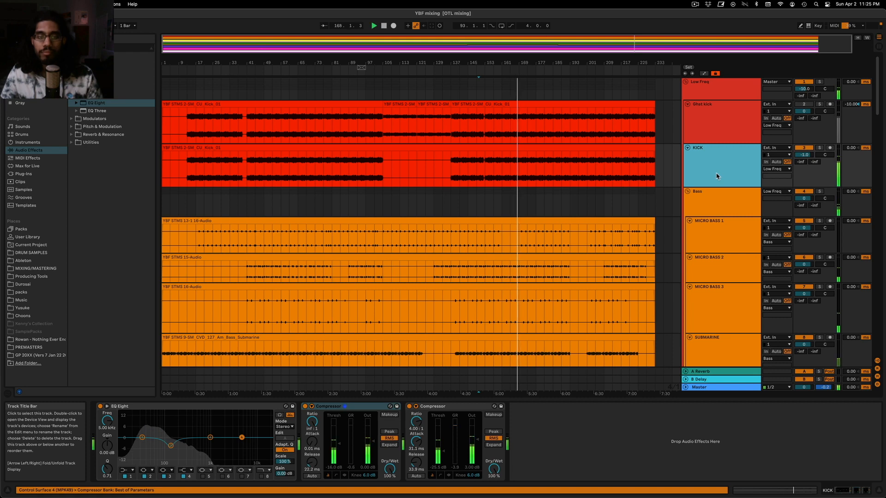
{"action": "scroll", "coordinate": [716, 174], "scroll_direction": "down", "scroll_amount": 10}
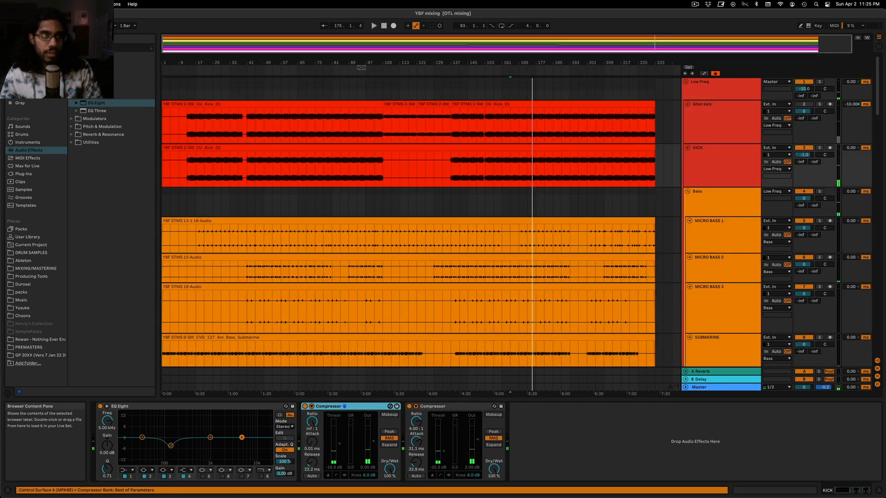
{"action": "left_click", "coordinate": [344, 407]}
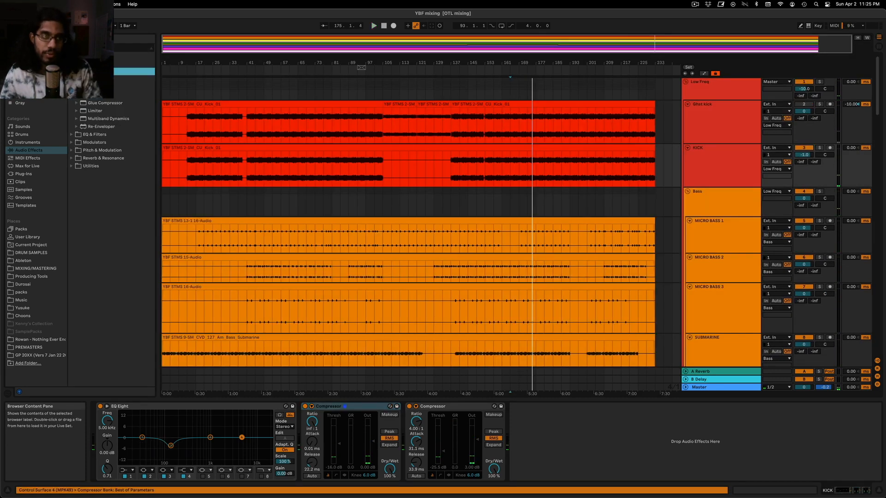
{"action": "left_click", "coordinate": [72, 64]}
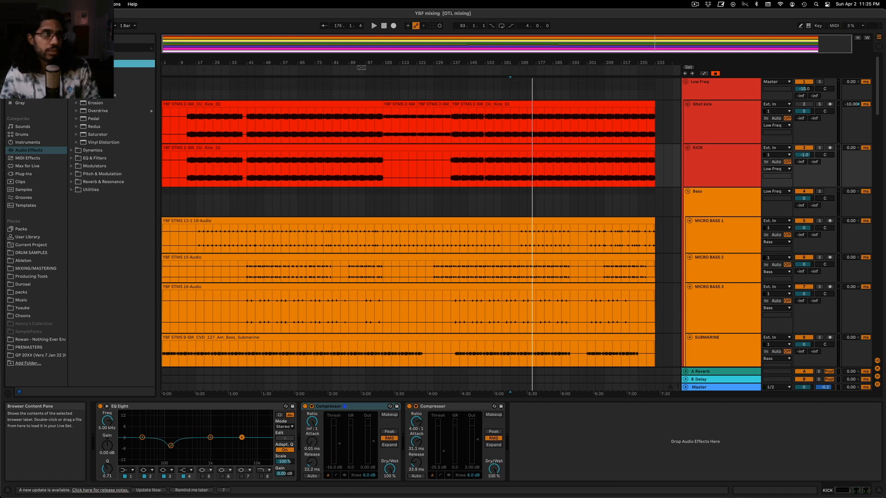
{"action": "left_click_drag", "start_coordinate": [443, 418], "coordinate": [521, 431]}
Solo KICK and lower its Drum Buss output gain to about -2.92 dB during playback
{"action": "left_click", "coordinate": [819, 148]}
{"action": "key", "text": "space"}
{"action": "key", "text": "space"}
{"action": "left_click_drag", "start_coordinate": [615, 422], "coordinate": [614, 426]}
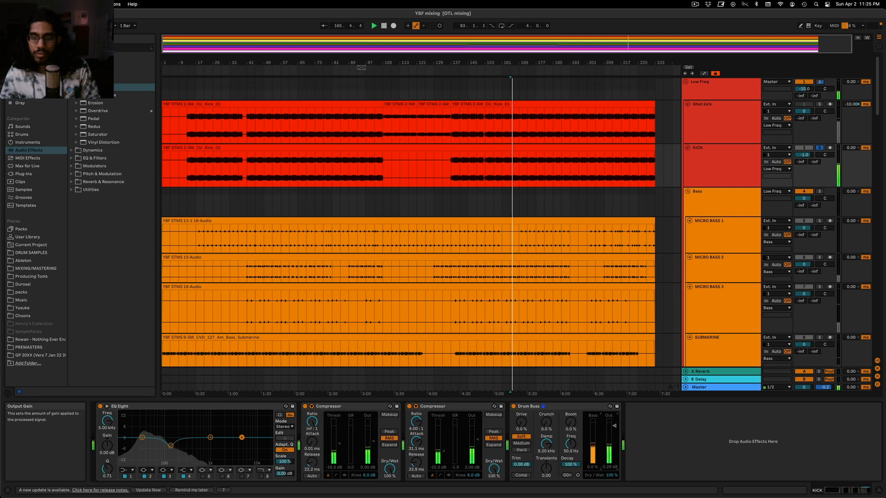
Compare KICK's level in the Session mixer with Drum Buss on and off, and set the Drum Buss output gain to -3.00 dB
{"action": "key", "text": "Tab"}
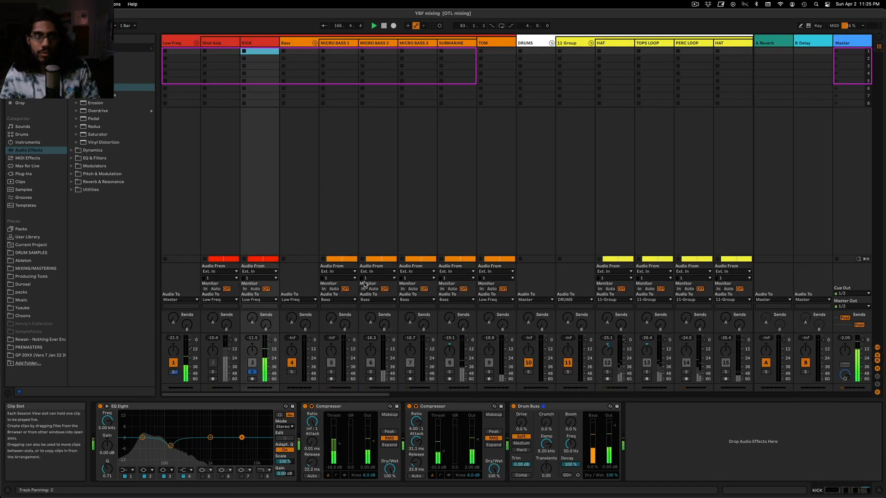
{"action": "left_click", "coordinate": [253, 339]}
{"action": "key", "text": "Tab"}
{"action": "key", "text": "space"}
{"action": "key", "text": "Tab"}
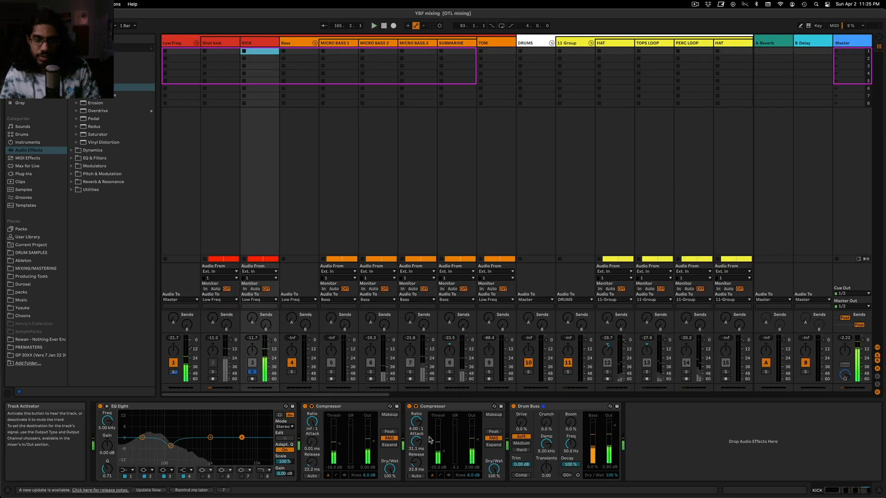
{"action": "left_click", "coordinate": [513, 407]}
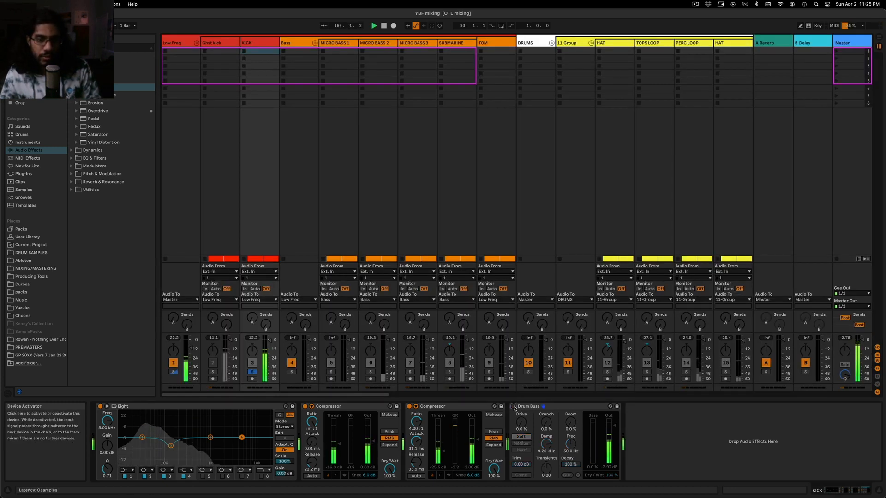
{"action": "left_click", "coordinate": [606, 470]}
{"action": "left_click_drag", "start_coordinate": [606, 470], "coordinate": [605, 471]}
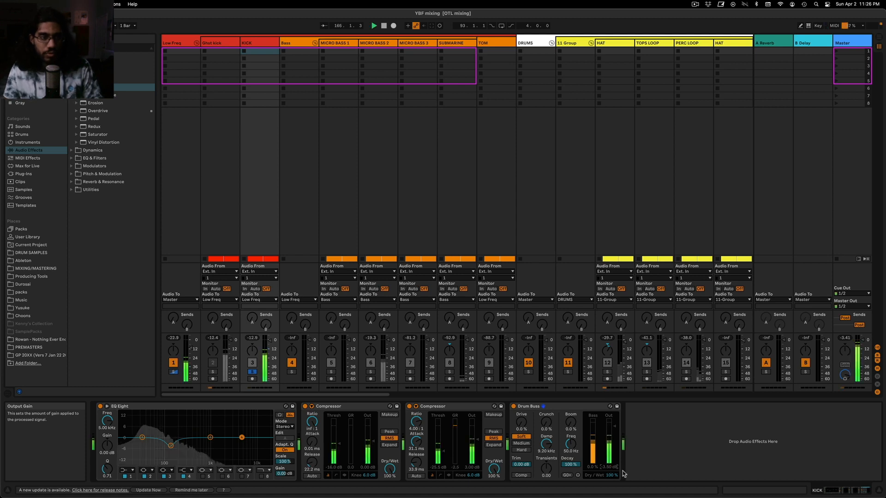
{"action": "left_click", "coordinate": [514, 407]}
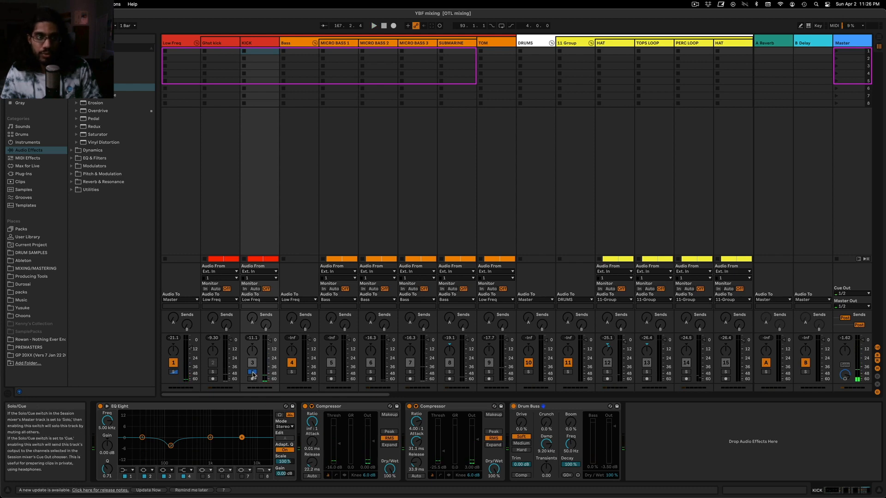
{"action": "key", "text": "Tab"}
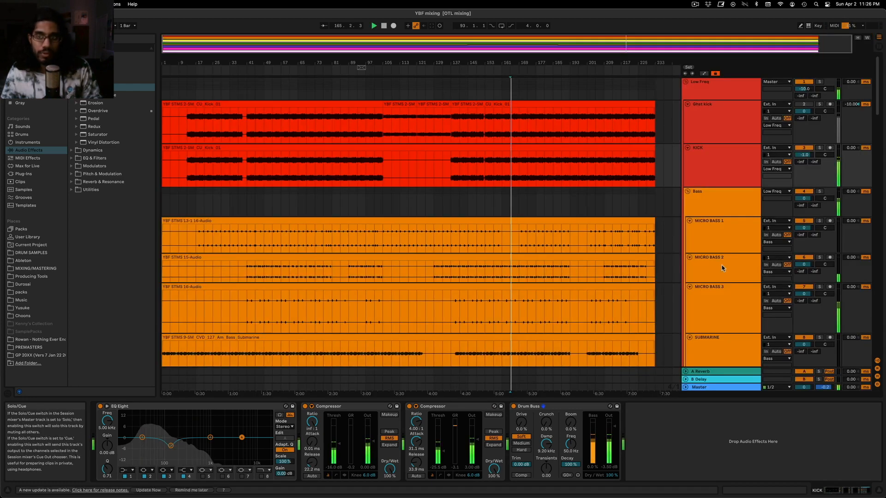
Move Drum Buss ahead of KICK's second Compressor and set that Compressor's threshold to about -21.9 dB, comparing with Drum Buss bypassed
{"action": "left_click", "coordinate": [725, 165]}
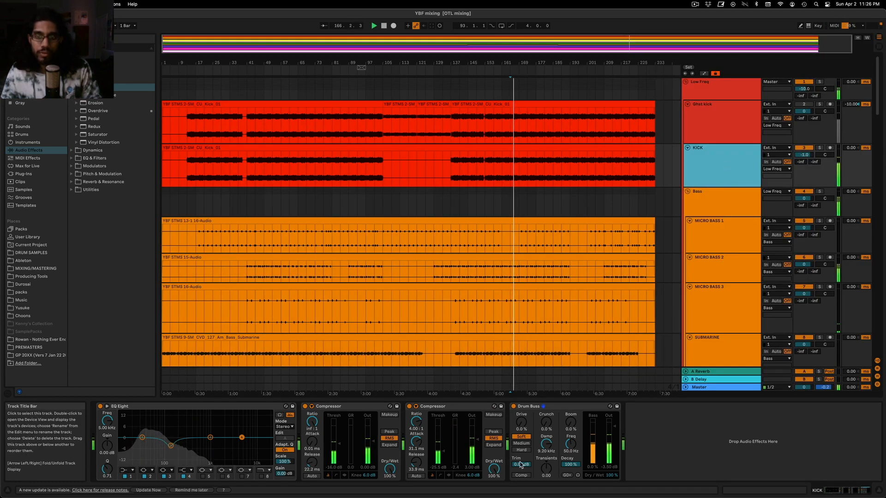
{"action": "left_click_drag", "start_coordinate": [543, 407], "coordinate": [434, 420]}
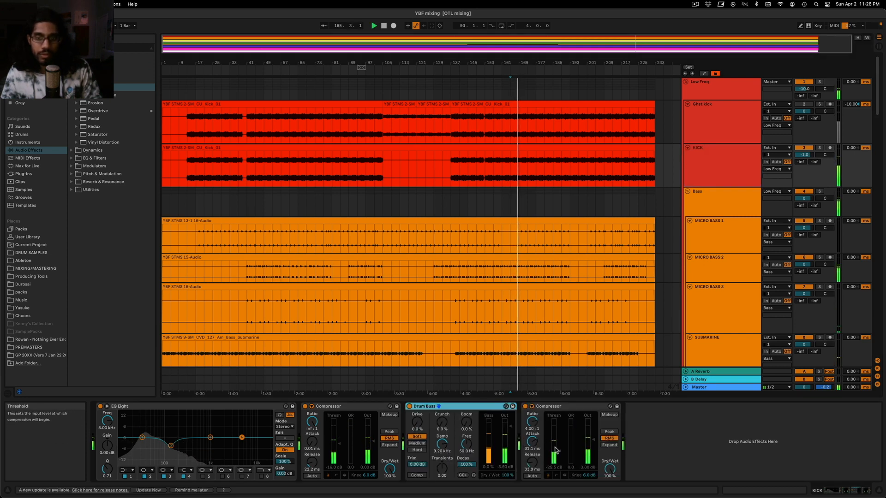
{"action": "left_click_drag", "start_coordinate": [555, 450], "coordinate": [558, 450]}
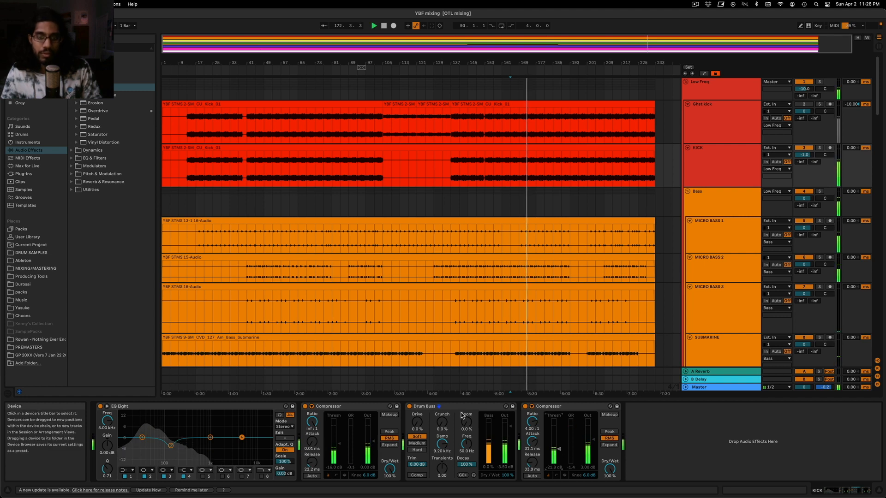
{"action": "left_click", "coordinate": [410, 407]}
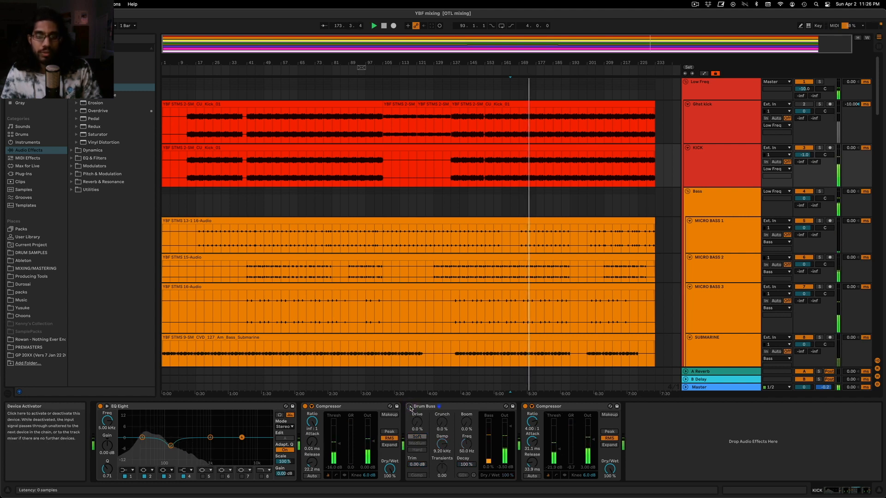
{"action": "left_click", "coordinate": [409, 408]}
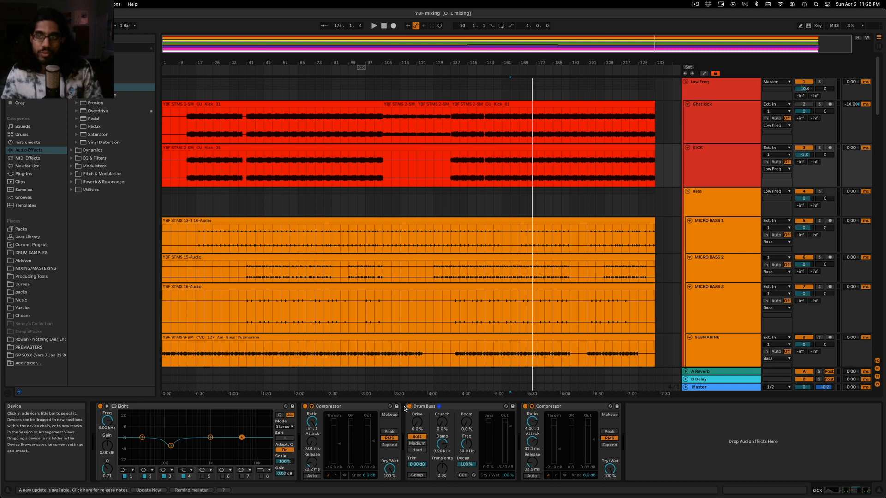
Play the full mix, check KICK's level in the Session mixer against its Drum Buss, and return to the Arrangement with Drum Buss selected
{"action": "key", "text": "Tab"}
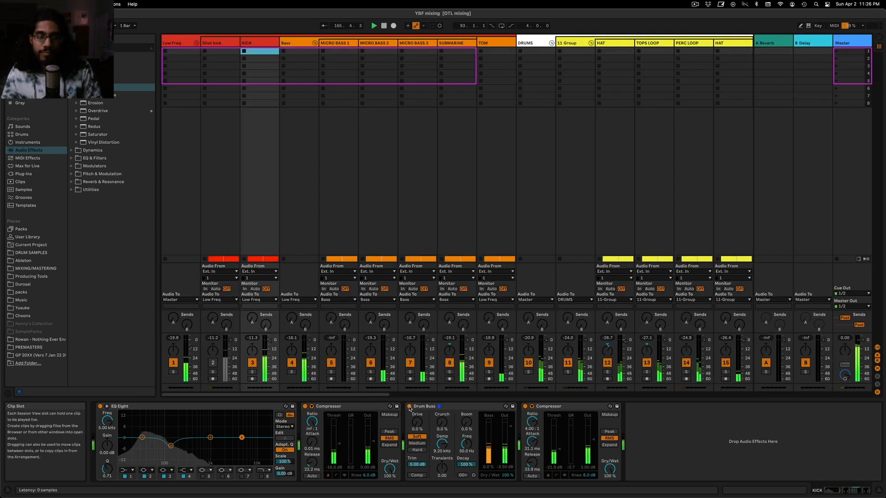
{"action": "key", "text": "Tab"}
{"action": "key", "text": "Tab"}
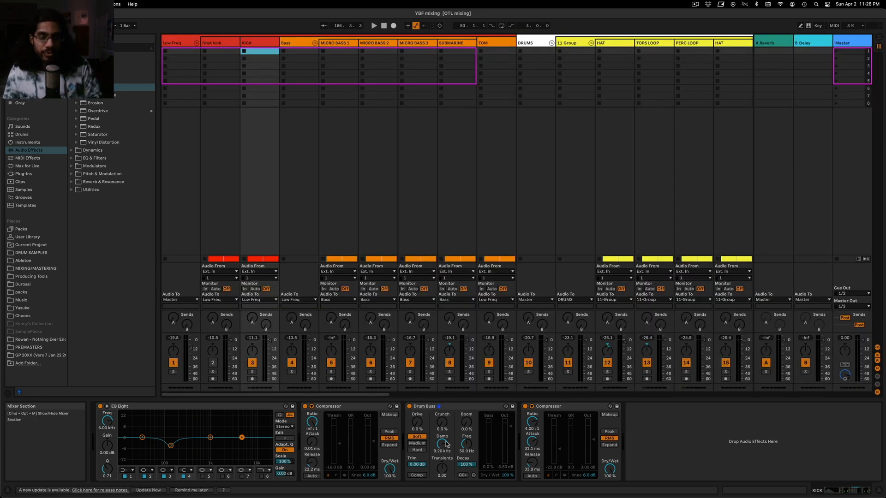
{"action": "key", "text": "space"}
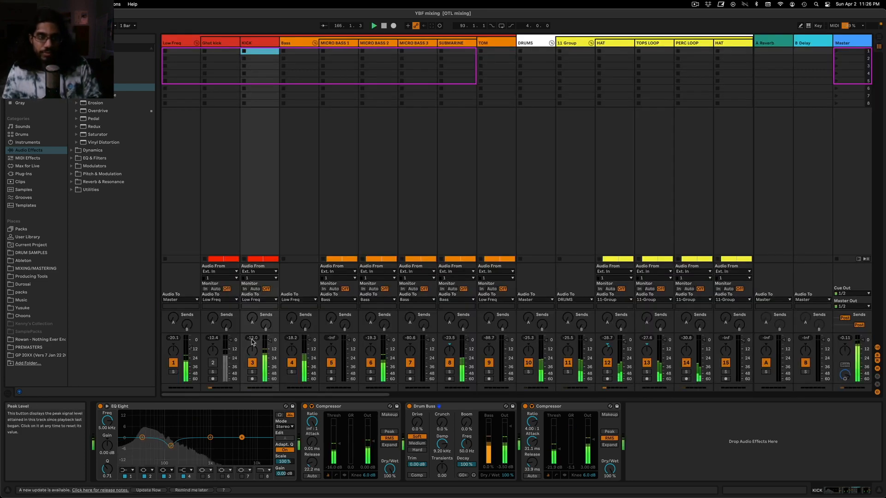
{"action": "left_click", "coordinate": [409, 406]}
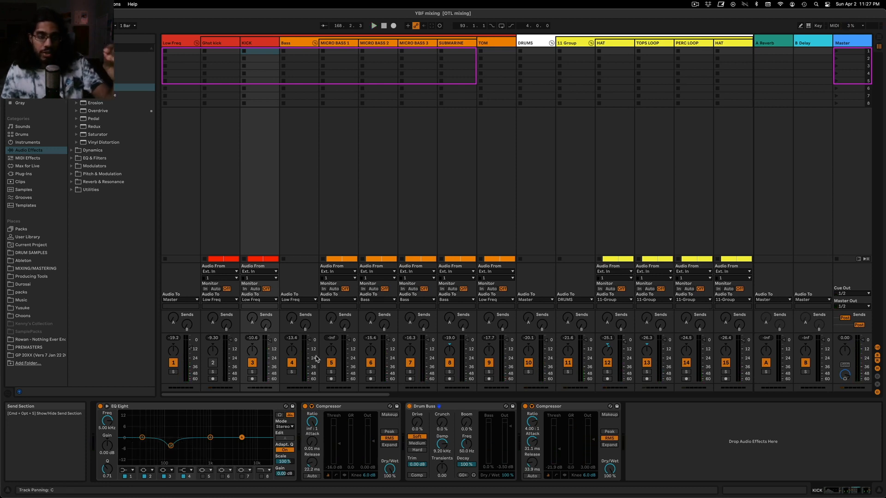
{"action": "left_click", "coordinate": [445, 408]}
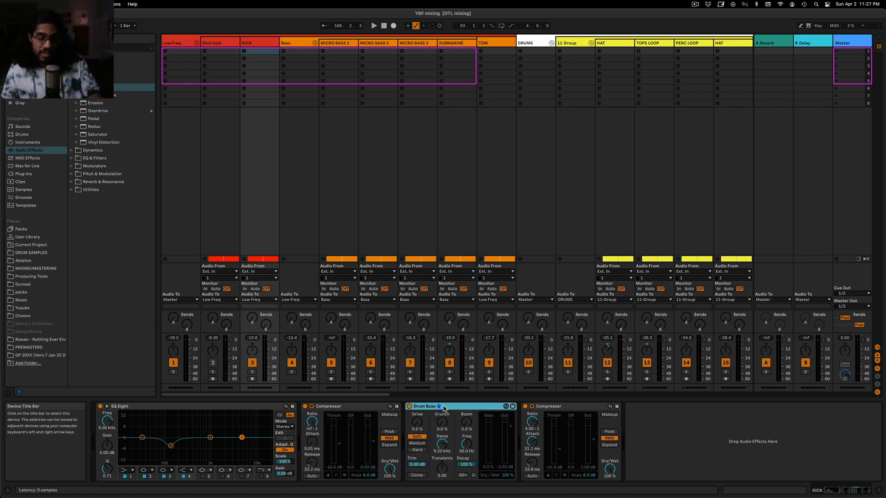
{"action": "key", "text": "Tab"}
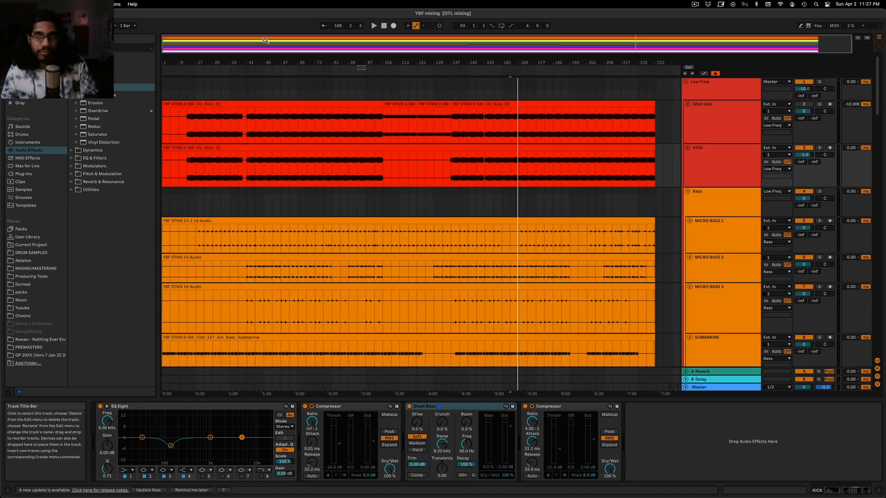
{"action": "left_click", "coordinate": [467, 407]}
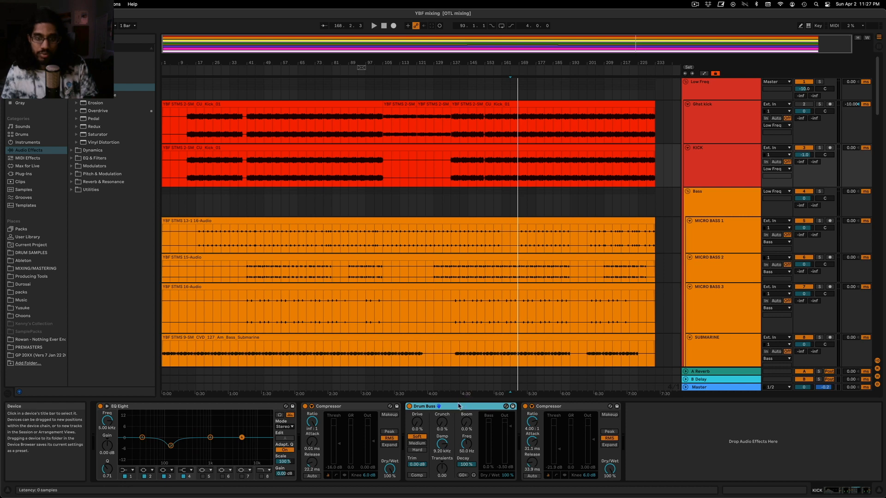
Play the mix from bar 161 and examine the Master track's frequency spectrum in Voxengo SPAN
{"action": "left_click", "coordinate": [508, 165]}
{"action": "key", "text": "space"}
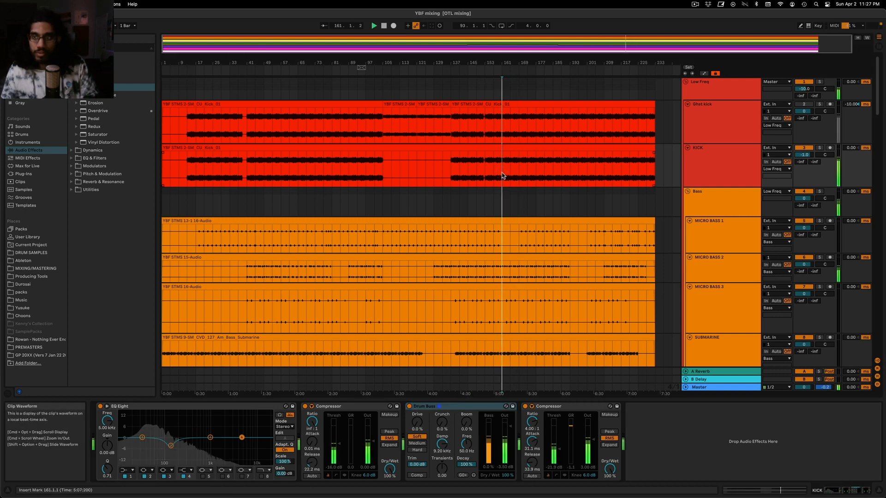
{"action": "left_click", "coordinate": [709, 388]}
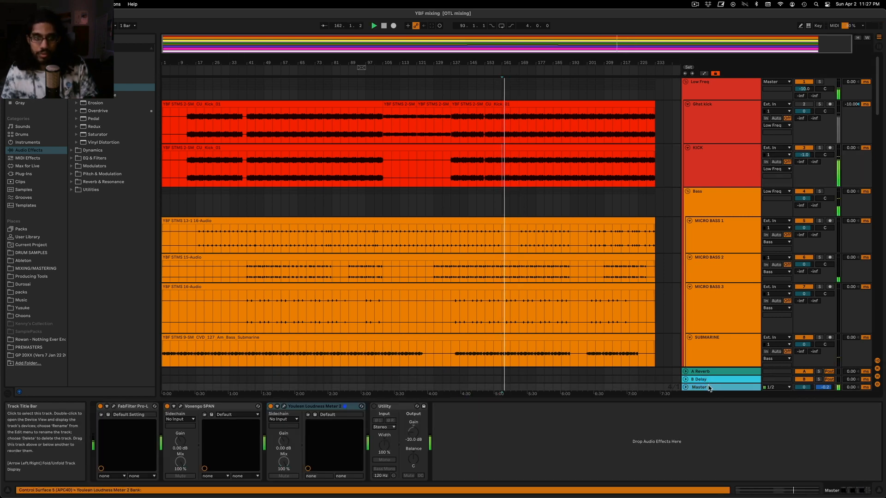
{"action": "left_click", "coordinate": [181, 406]}
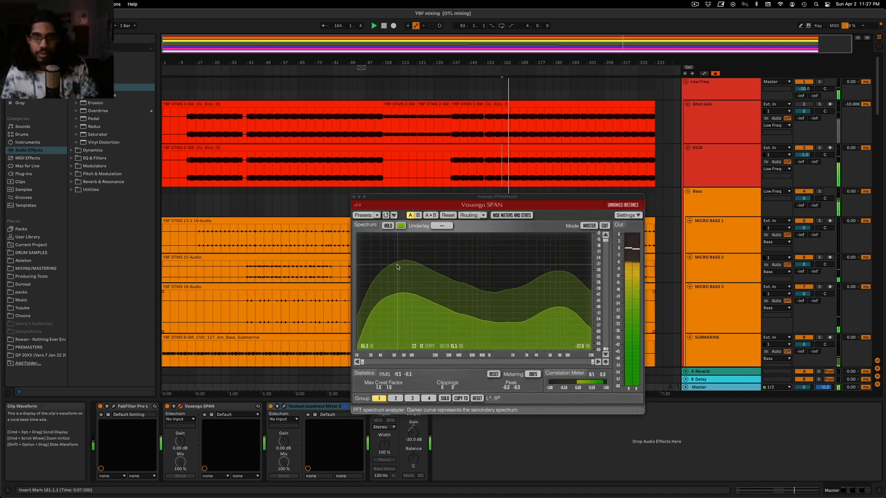
{"action": "left_click", "coordinate": [354, 199]}
Check the track levels in the Session mixer during playback and bring up KICK's effect chain in the Arrangement
{"action": "key", "text": "Tab"}
{"action": "key", "text": "Tab"}
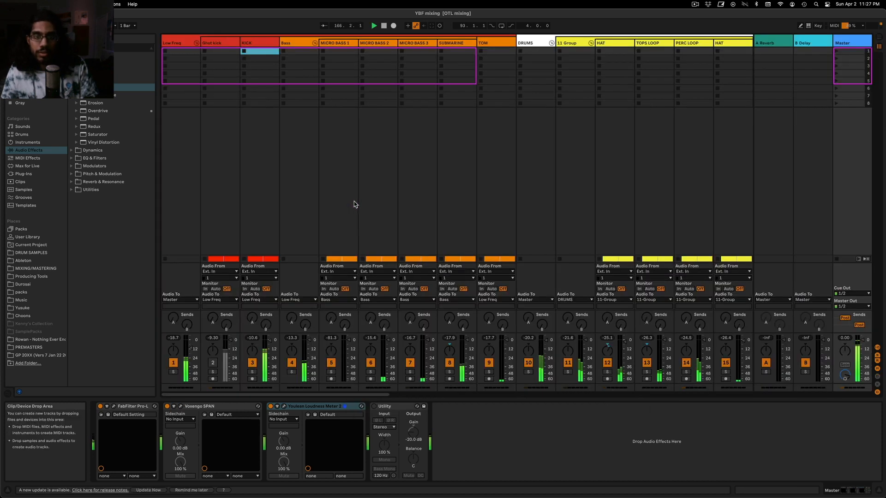
{"action": "key", "text": "Tab"}
{"action": "key", "text": "Tab"}
{"action": "left_click", "coordinate": [720, 166]}
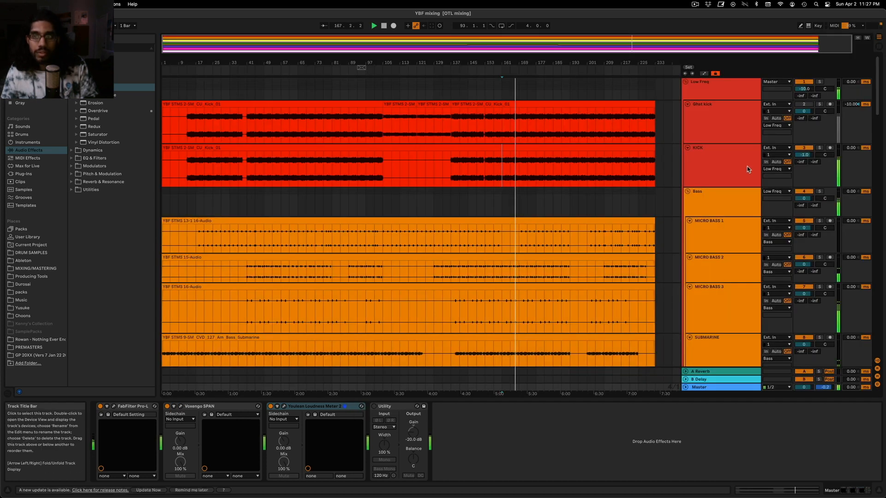
{"action": "left_click", "coordinate": [736, 389]}
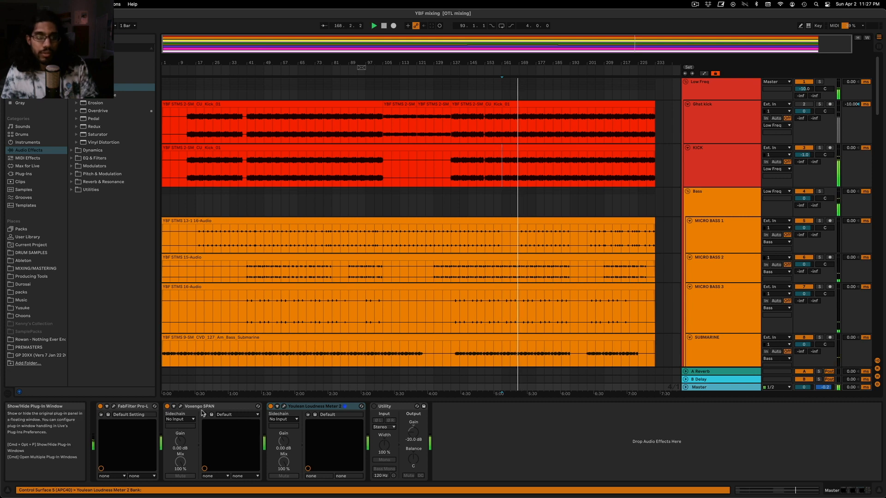
{"action": "left_click", "coordinate": [703, 166]}
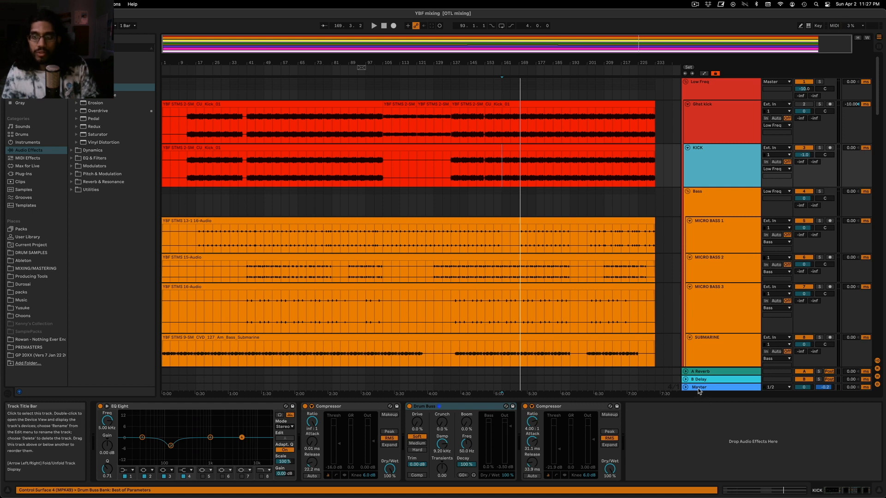
Play from bar 173 and compare KICK's device meters with the Master spectrum in Voxengo SPAN
{"action": "left_click", "coordinate": [677, 355]}
{"action": "left_click", "coordinate": [535, 173]}
{"action": "left_click", "coordinate": [527, 171]}
{"action": "key", "text": "space"}
{"action": "left_click", "coordinate": [743, 157]}
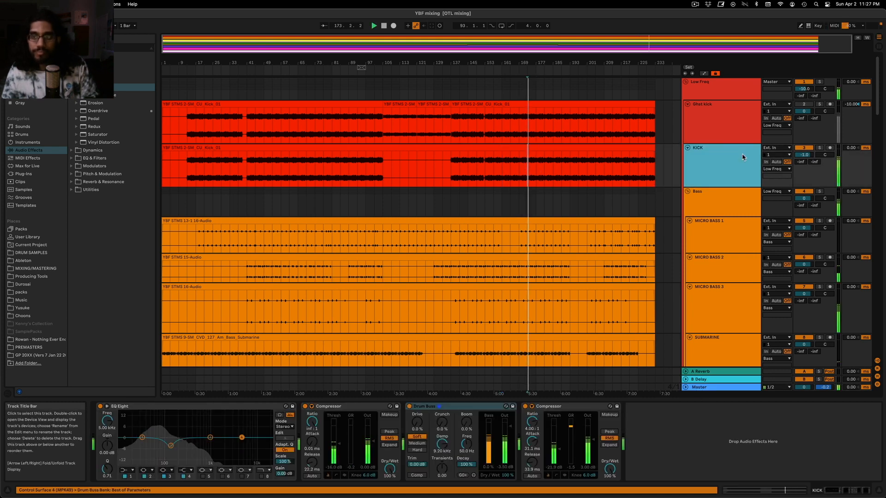
{"action": "left_click", "coordinate": [737, 387]}
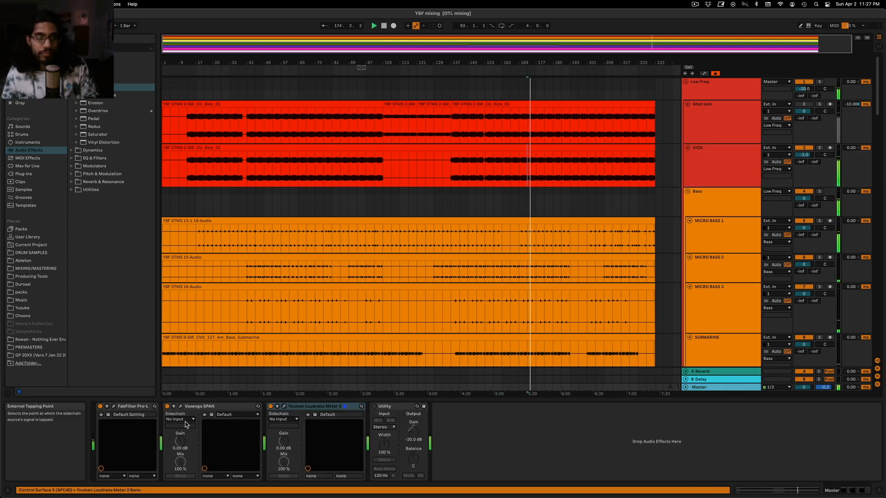
{"action": "left_click", "coordinate": [181, 408]}
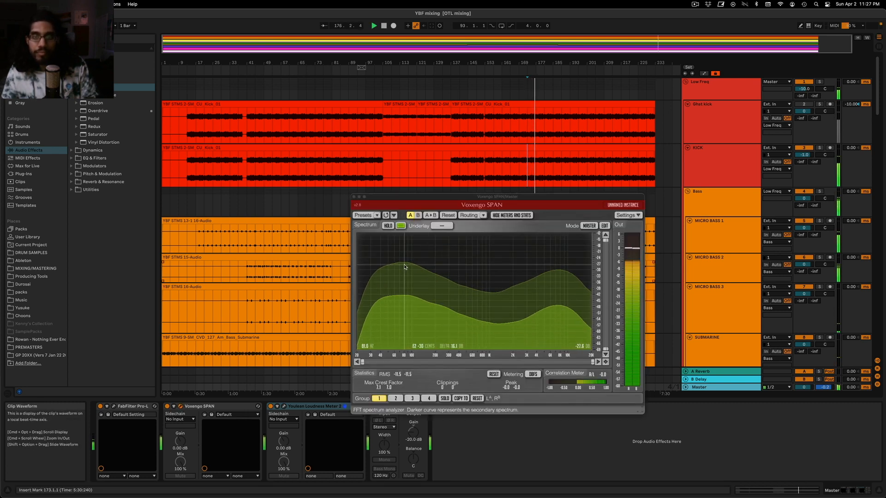
{"action": "left_click", "coordinate": [354, 198]}
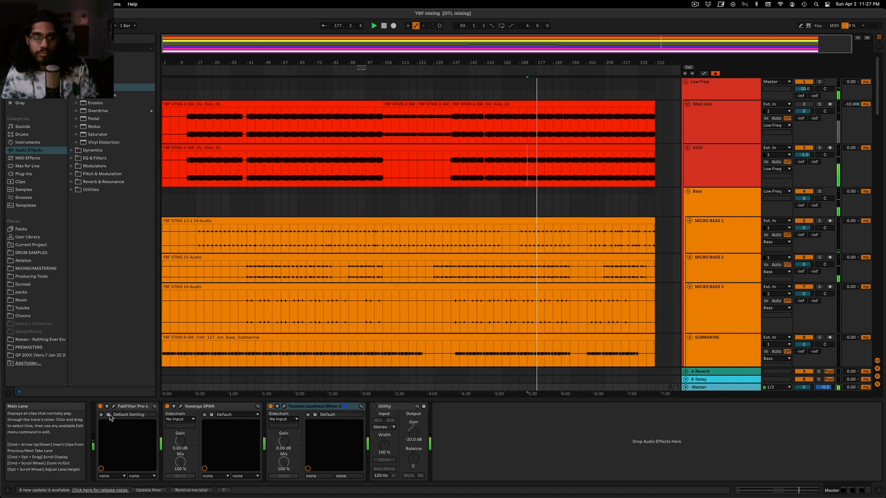
Raise the gain of the Master track's FabFilter Pro-L limiter to about +20.2 dB during playback
{"action": "left_click", "coordinate": [114, 407]}
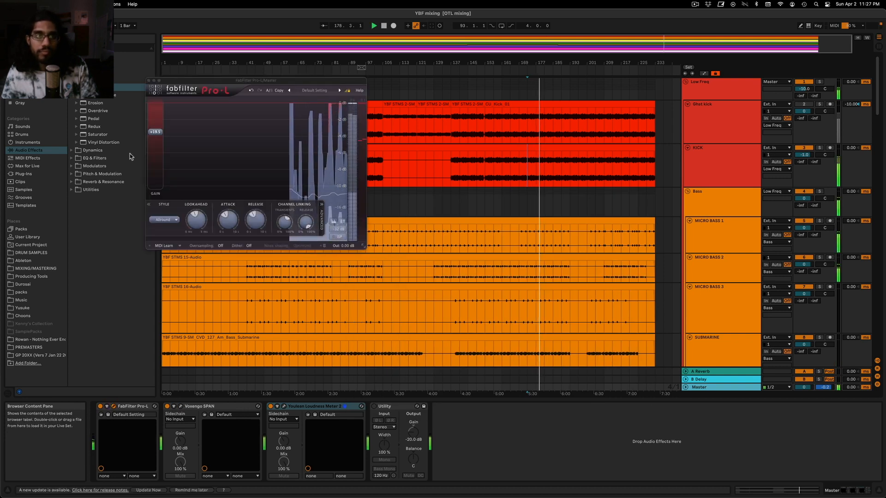
{"action": "mouse_move", "coordinate": [163, 133]}
{"action": "left_click_drag", "start_coordinate": [163, 133], "coordinate": [167, 135]}
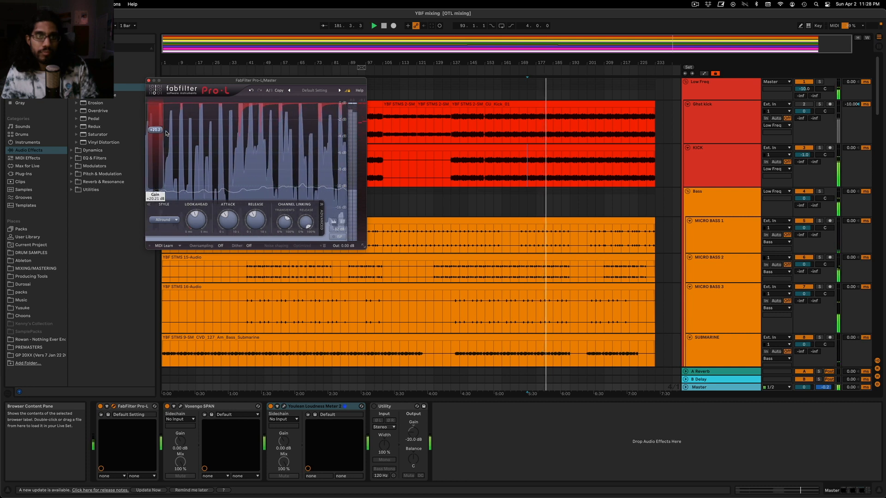
{"action": "key", "text": "space"}
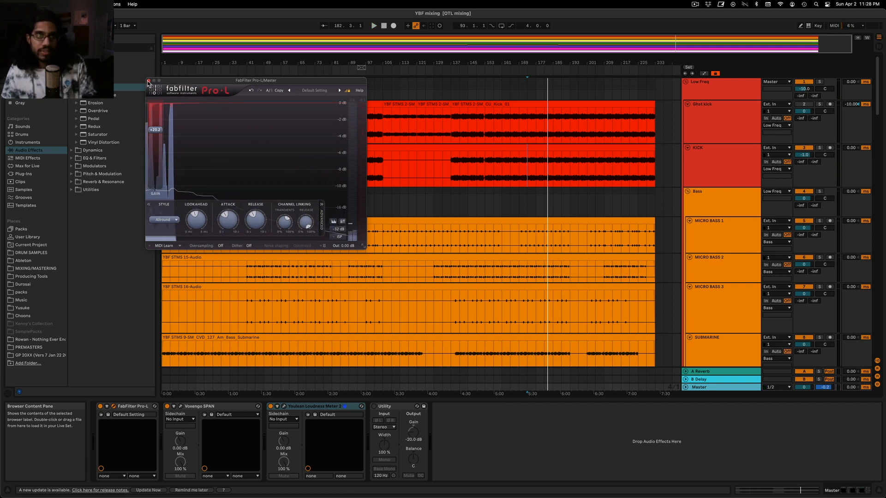
Play from bar 173 and examine the Master's limiting in Pro-L and loudness in Youlean Loudness Meter 2, then close both plug-in windows
{"action": "left_click_drag", "start_coordinate": [198, 82], "coordinate": [122, 157]}
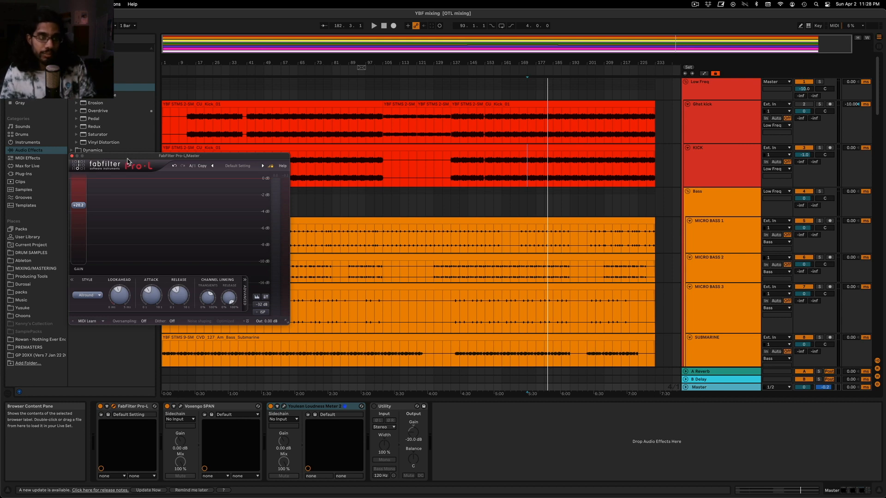
{"action": "left_click_drag", "start_coordinate": [132, 158], "coordinate": [134, 156]}
{"action": "key", "text": "space"}
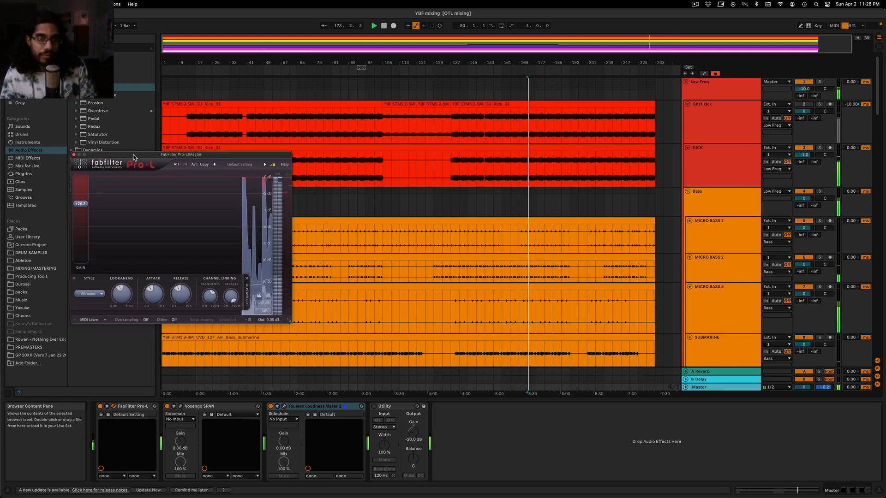
{"action": "scroll", "coordinate": [688, 274], "scroll_direction": "down", "scroll_amount": 10}
{"action": "scroll", "coordinate": [688, 274], "scroll_direction": "down", "scroll_amount": 5}
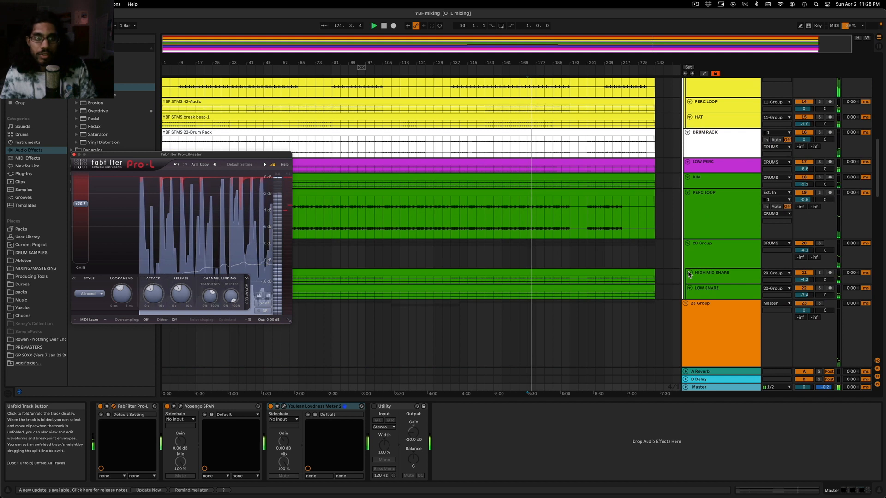
{"action": "left_click", "coordinate": [283, 407]}
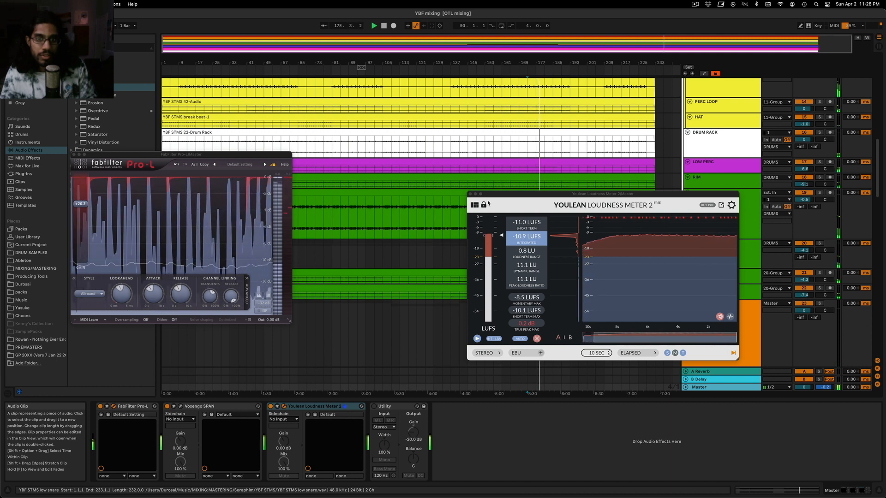
{"action": "key", "text": "space"}
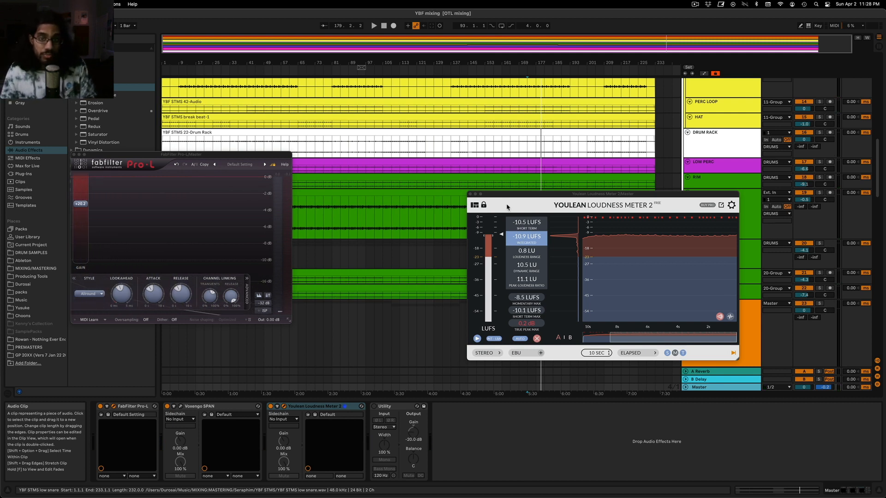
{"action": "left_click_drag", "start_coordinate": [508, 197], "coordinate": [483, 296]}
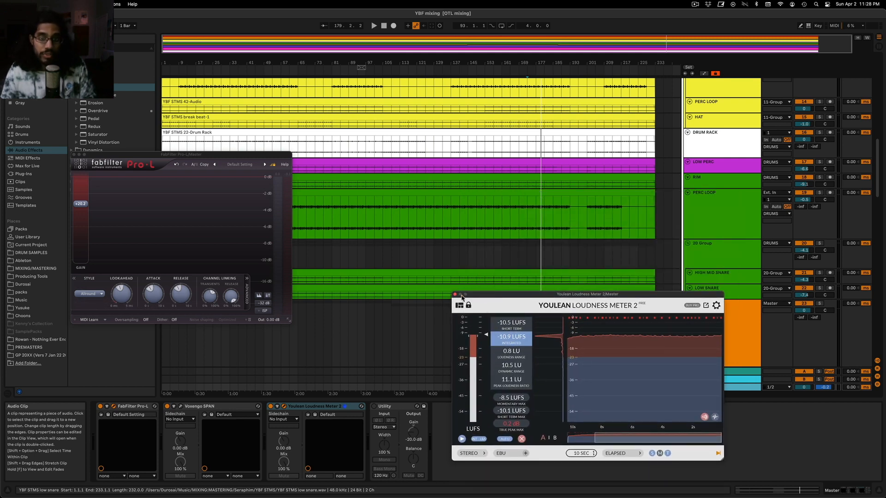
{"action": "left_click", "coordinate": [455, 295]}
{"action": "left_click", "coordinate": [73, 154]}
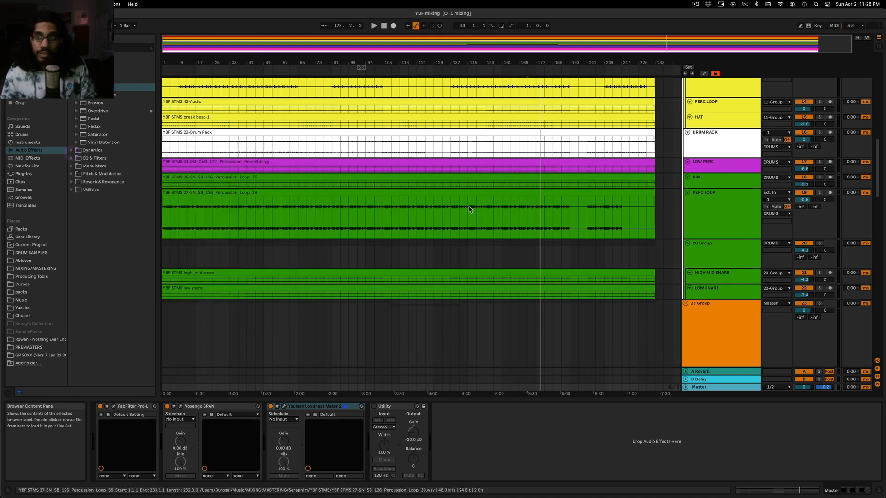
Look over the arrangement and examine the effect chains on the Bass group, PAD and first LEAD track
{"action": "scroll", "coordinate": [352, 195], "scroll_direction": "up", "scroll_amount": 15}
{"action": "left_click", "coordinate": [306, 202]}
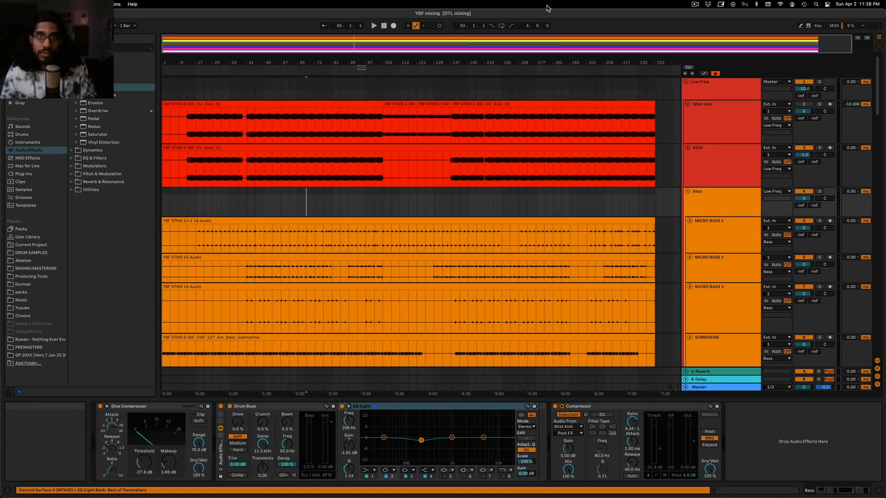
{"action": "left_click", "coordinate": [255, 92]}
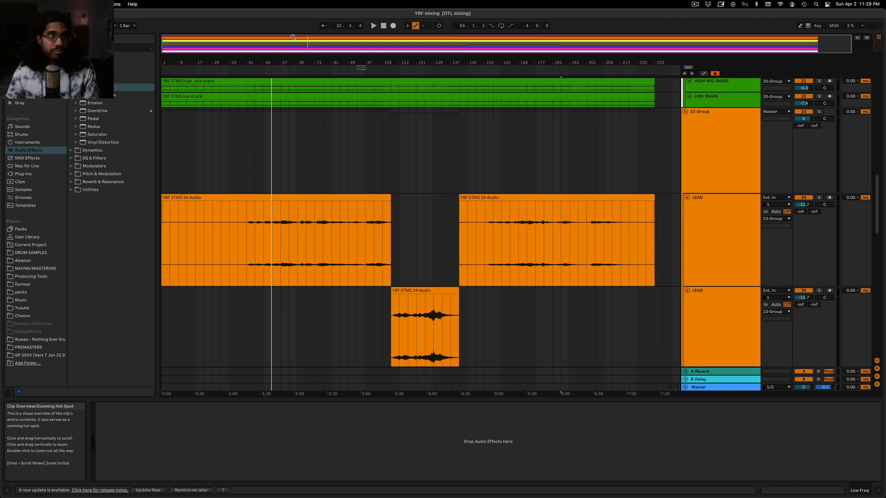
{"action": "left_click", "coordinate": [287, 154]}
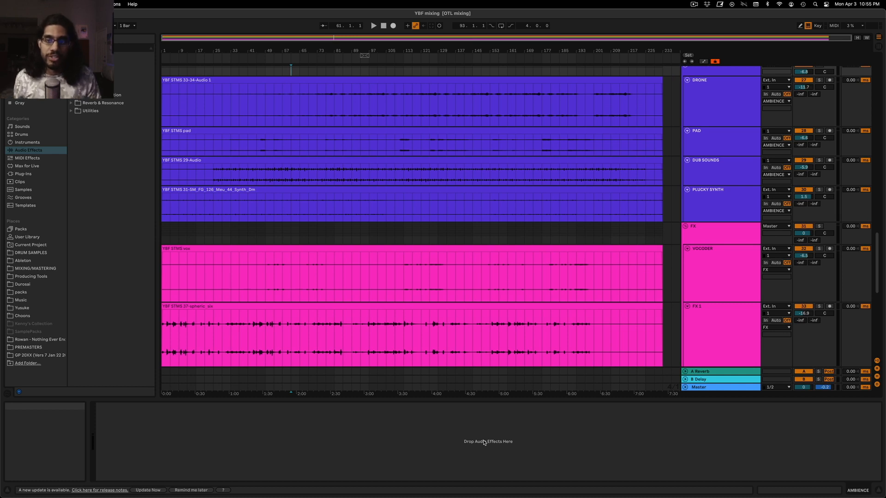
{"action": "left_click", "coordinate": [266, 140]}
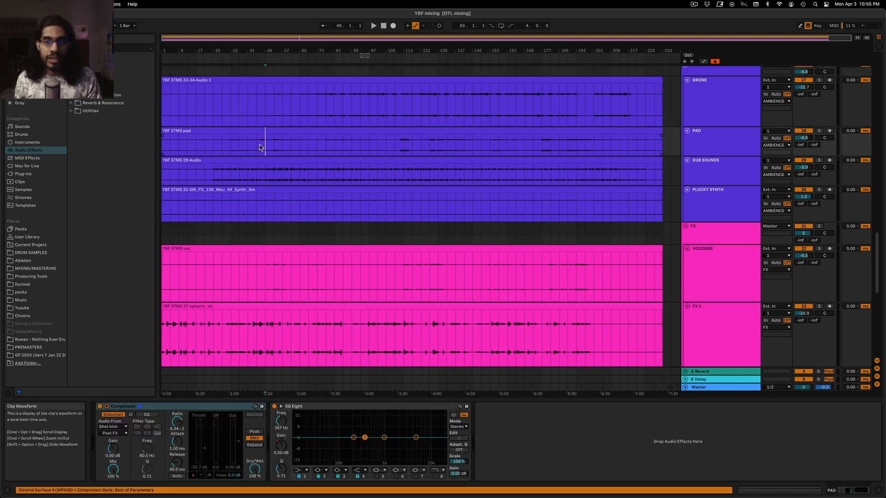
{"action": "scroll", "coordinate": [260, 147], "scroll_direction": "up", "scroll_amount": 5}
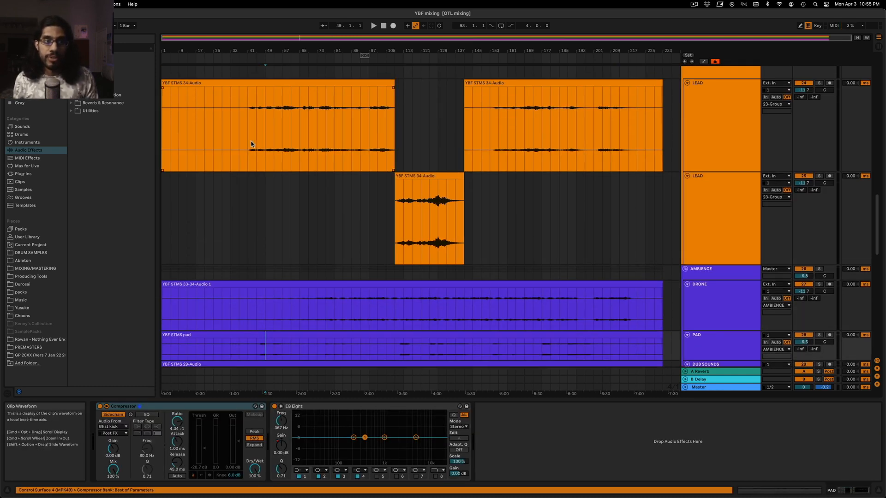
{"action": "left_click", "coordinate": [248, 144]}
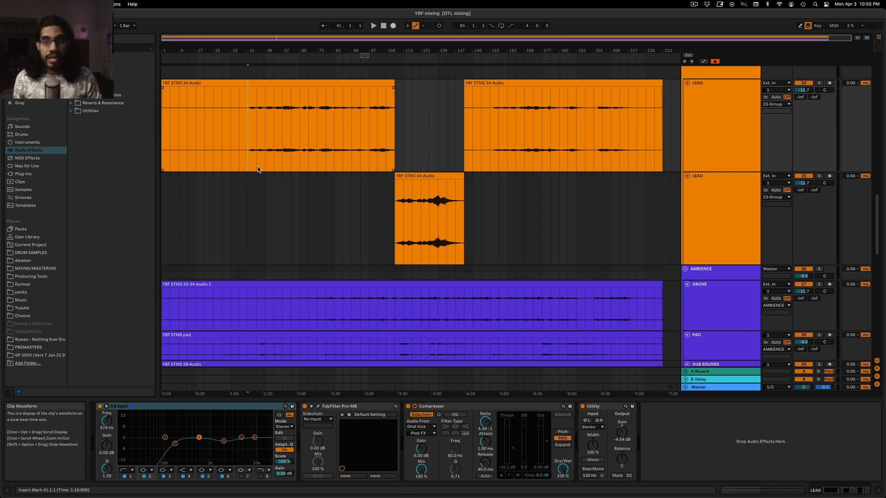
{"action": "scroll", "coordinate": [266, 175], "scroll_direction": "up", "scroll_amount": 4}
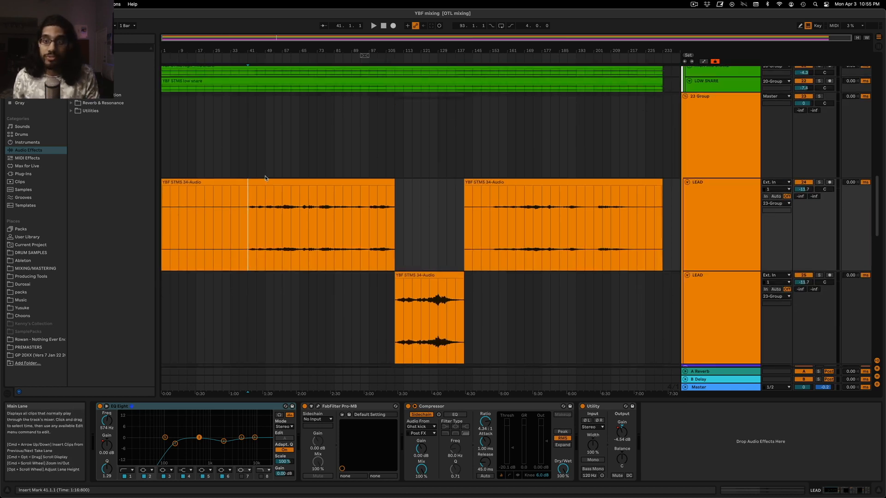
Look through the LEAD, AMBIENCE and FX tracks and examine the effect chain on PLUCKY SYNTH
{"action": "scroll", "coordinate": [270, 166], "scroll_direction": "up", "scroll_amount": 1}
{"action": "scroll", "coordinate": [265, 169], "scroll_direction": "down", "scroll_amount": 3}
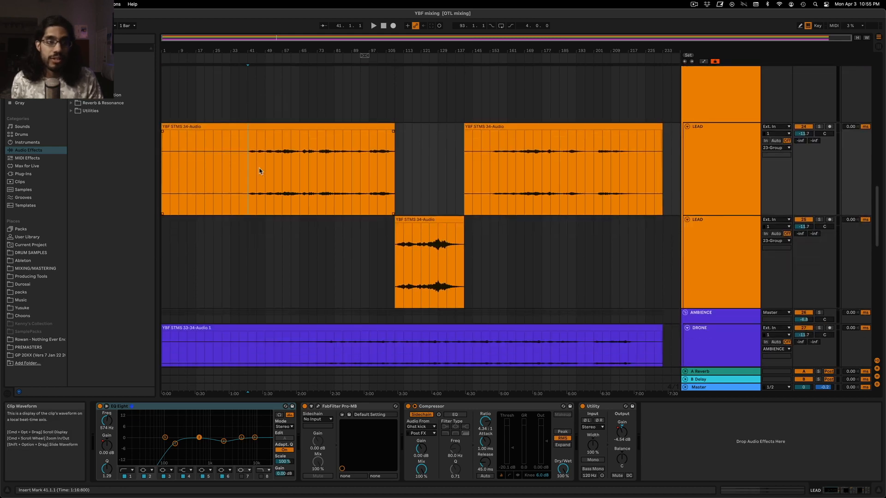
{"action": "scroll", "coordinate": [249, 186], "scroll_direction": "down", "scroll_amount": 7}
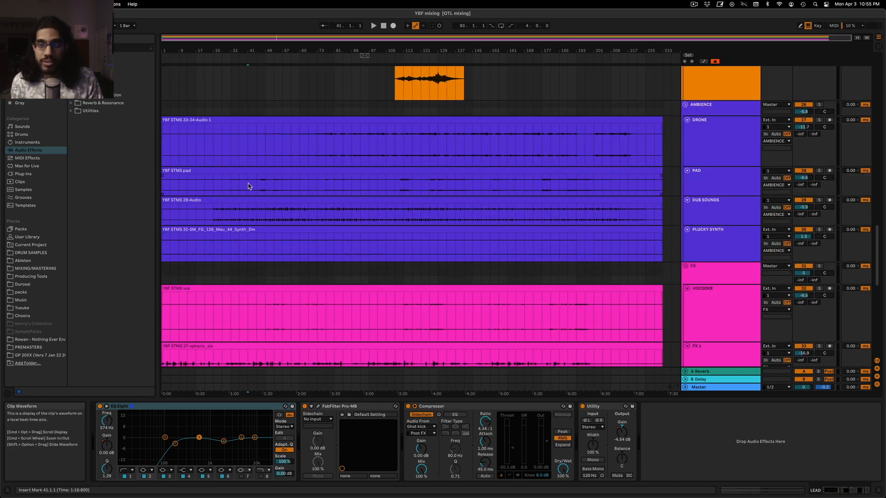
{"action": "scroll", "coordinate": [251, 185], "scroll_direction": "down", "scroll_amount": 2}
{"action": "left_click", "coordinate": [240, 186]}
{"action": "scroll", "coordinate": [277, 166], "scroll_direction": "up", "scroll_amount": 20}
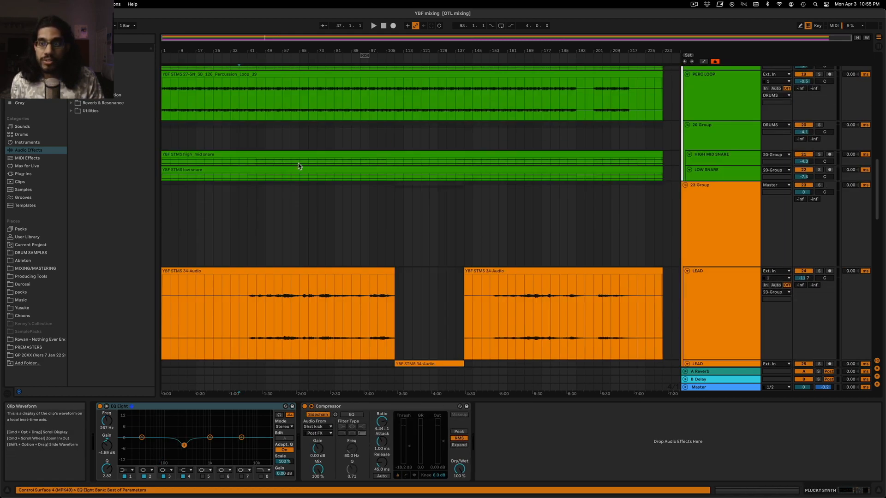
{"action": "scroll", "coordinate": [286, 123], "scroll_direction": "up", "scroll_amount": 6}
Play from bar 37 and from bar 57, checking the level meters of the low-frequency tracks and the Master's devices
{"action": "key", "text": "space"}
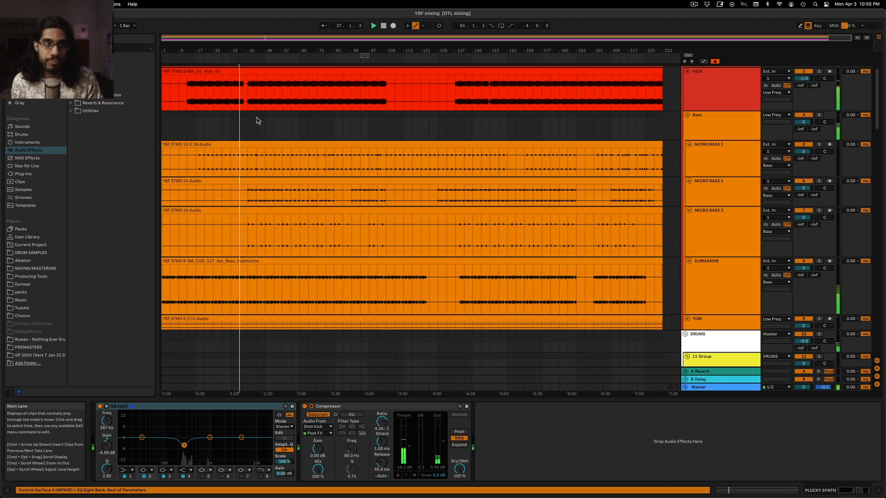
{"action": "left_click", "coordinate": [252, 122]}
{"action": "scroll", "coordinate": [323, 129], "scroll_direction": "up", "scroll_amount": 2}
{"action": "left_click", "coordinate": [275, 81]}
{"action": "left_click", "coordinate": [299, 79]}
{"action": "left_click", "coordinate": [717, 388]}
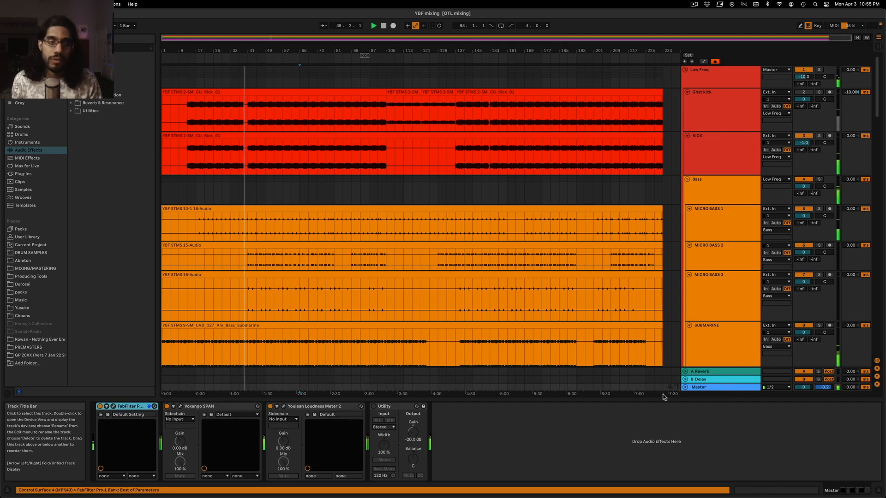
{"action": "left_click", "coordinate": [283, 83]}
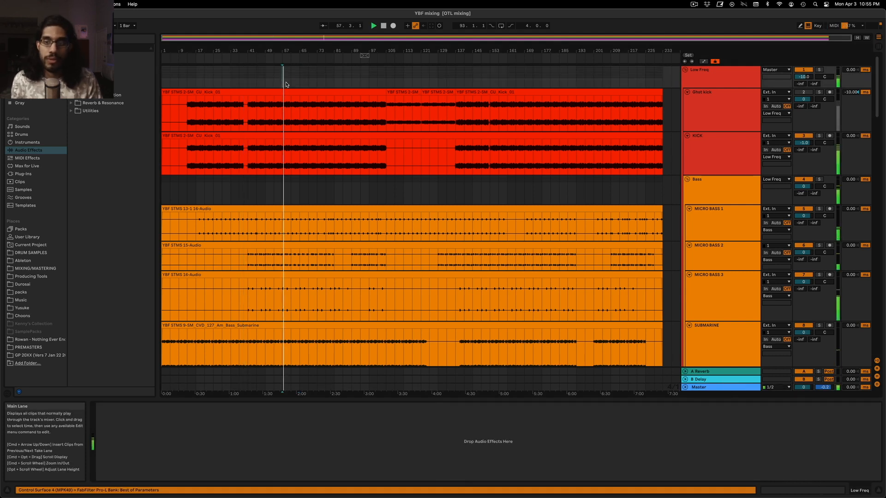
Examine the device chains on the Master, Low Freq group, Bass group and KICK track
{"action": "left_click", "coordinate": [729, 387]}
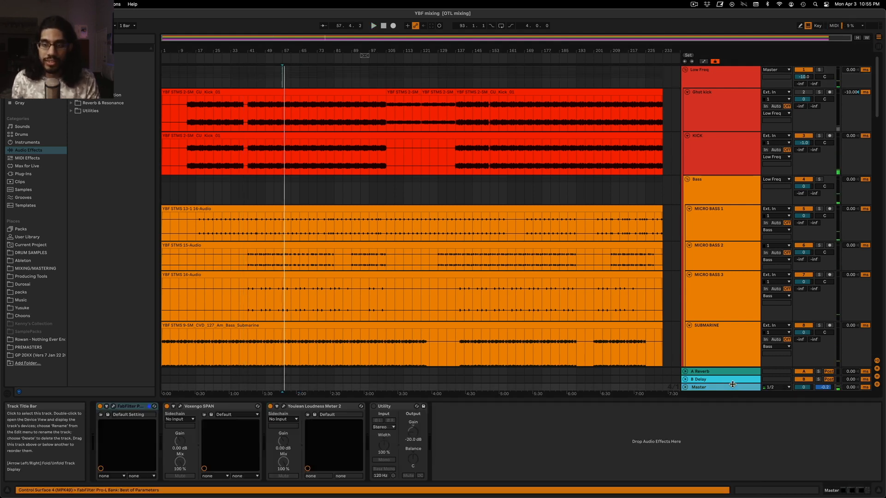
{"action": "left_click", "coordinate": [735, 93]}
{"action": "left_click", "coordinate": [731, 82]}
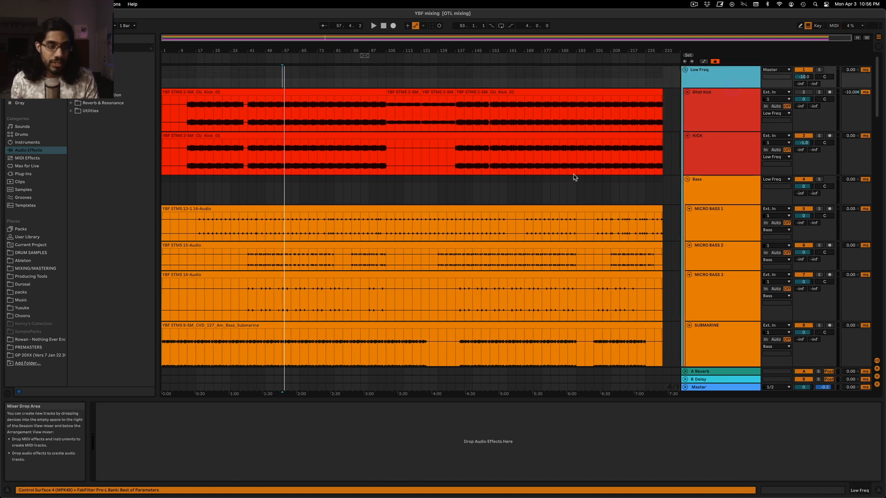
{"action": "left_click", "coordinate": [710, 90]}
{"action": "left_click", "coordinate": [713, 79]}
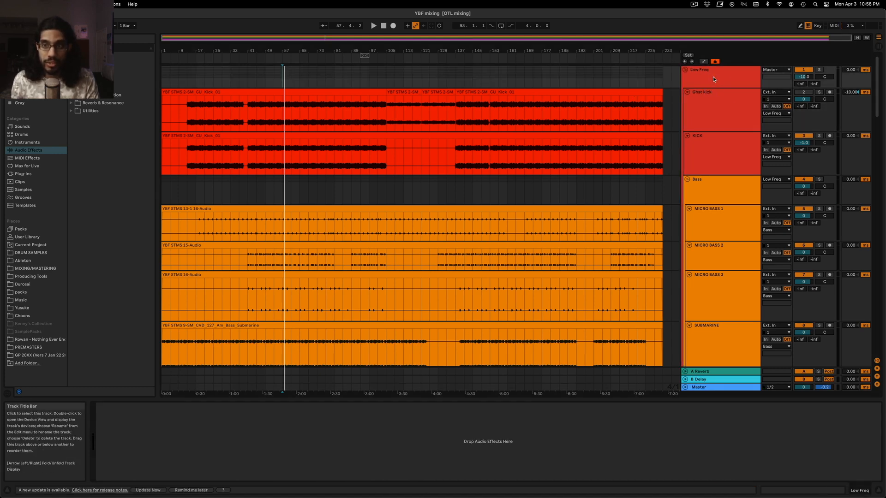
{"action": "left_click", "coordinate": [718, 184]}
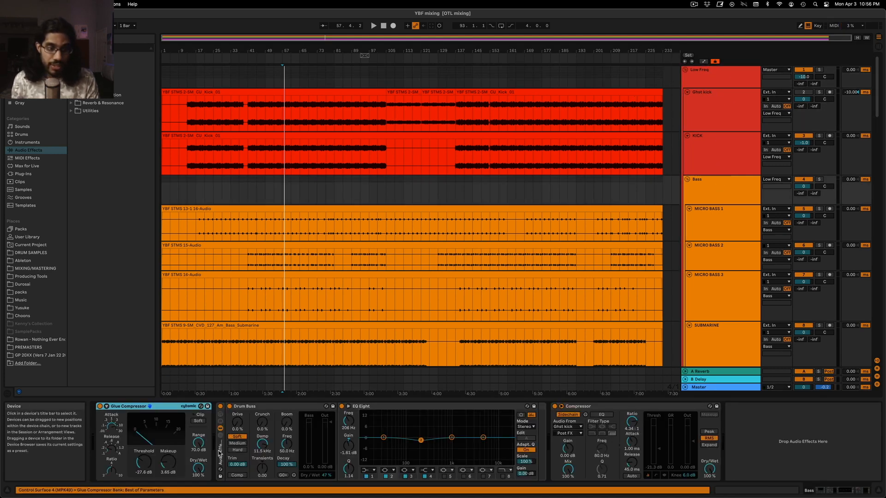
{"action": "left_click", "coordinate": [725, 81]}
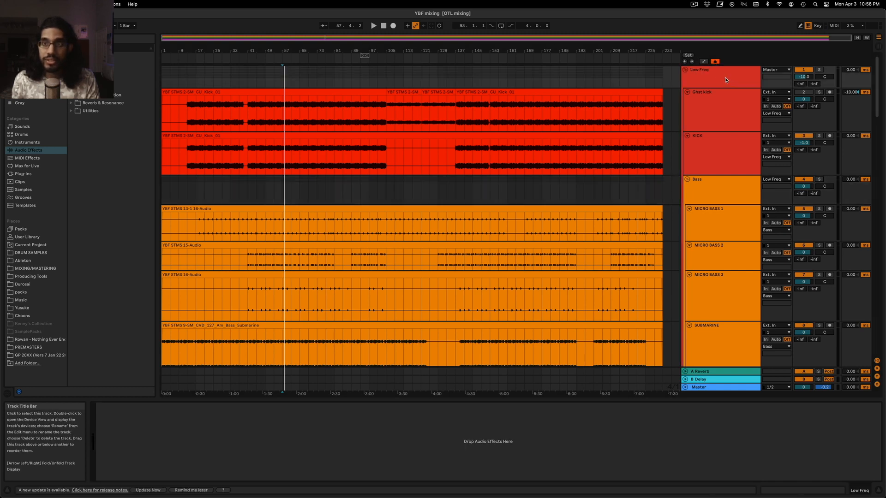
{"action": "left_click", "coordinate": [720, 150]}
{"action": "left_click", "coordinate": [458, 408]}
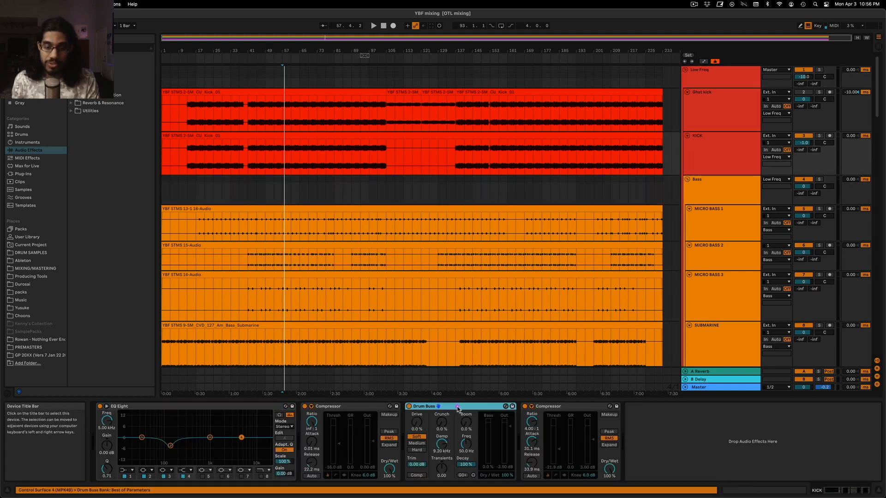
Lower the Low Freq group's volume to -11.6 dB and start playback from bar 57
{"action": "left_click", "coordinate": [701, 388]}
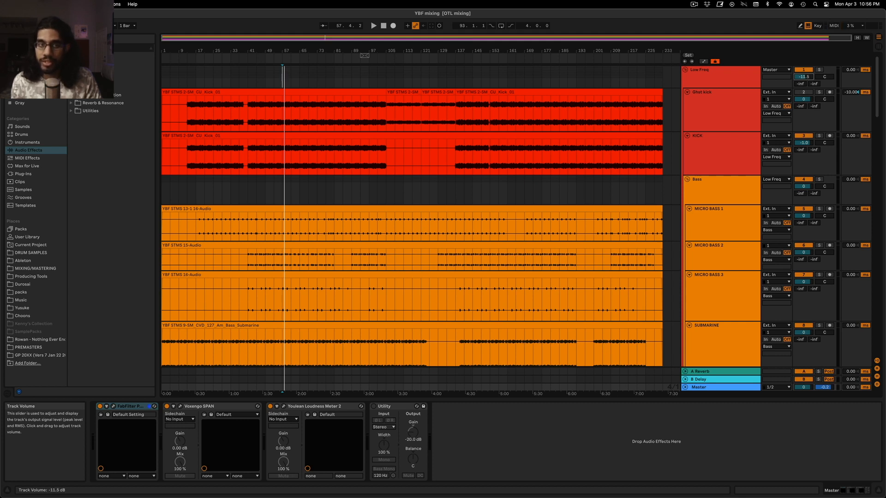
{"action": "key", "text": "space"}
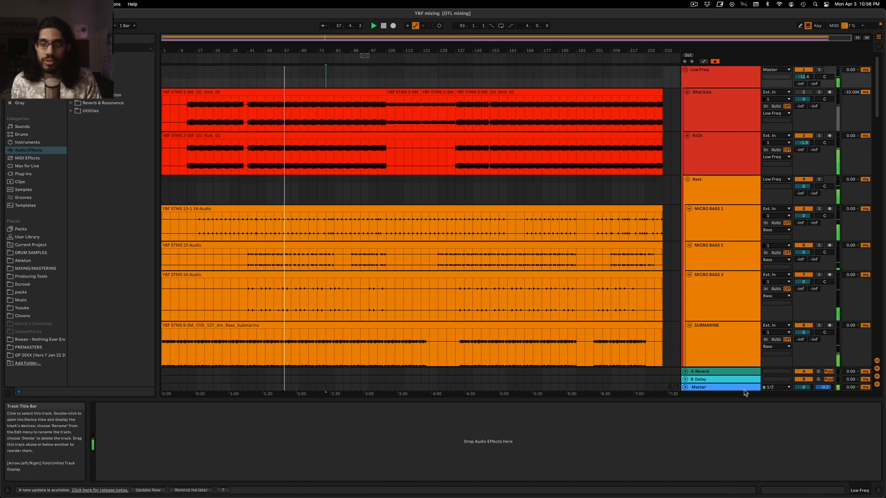
Raise the gain of the Master's FabFilter Pro-L limiter to about +21.1 dB, auditioning from bar 77
{"action": "left_click", "coordinate": [742, 388]}
{"action": "left_click", "coordinate": [113, 407]}
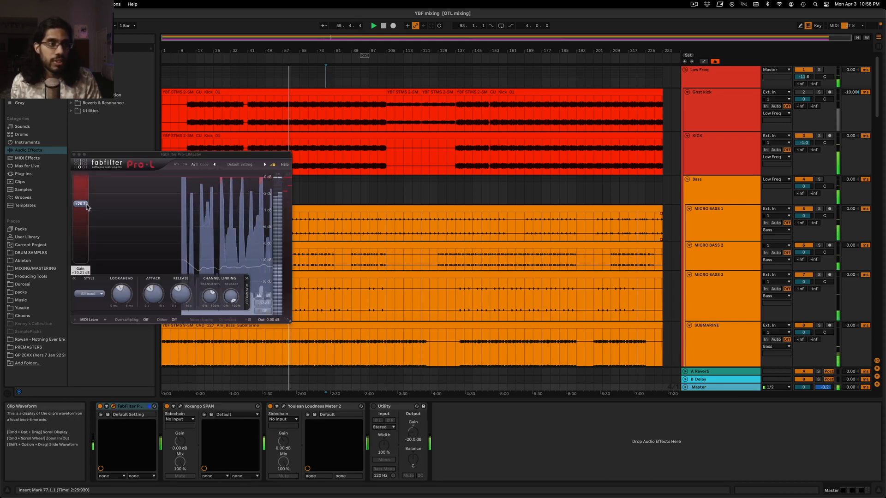
{"action": "mouse_move", "coordinate": [87, 208]}
{"action": "left_click_drag", "start_coordinate": [86, 207], "coordinate": [94, 203]}
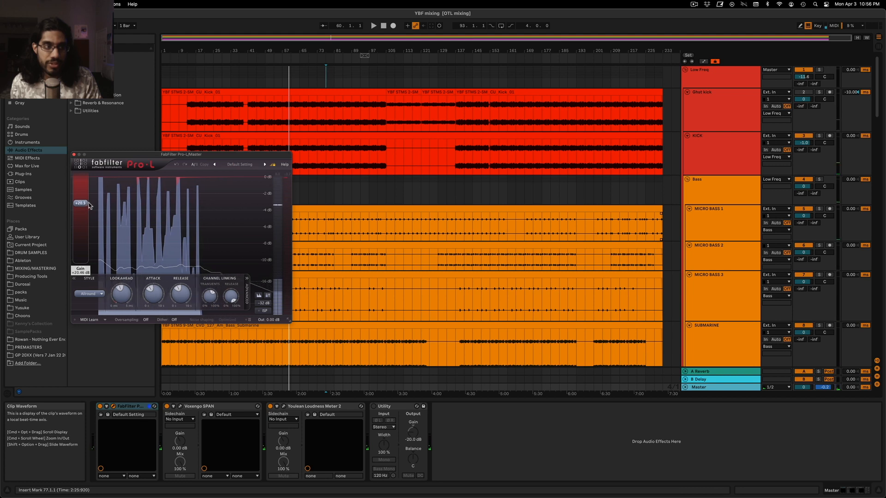
{"action": "key", "text": "space"}
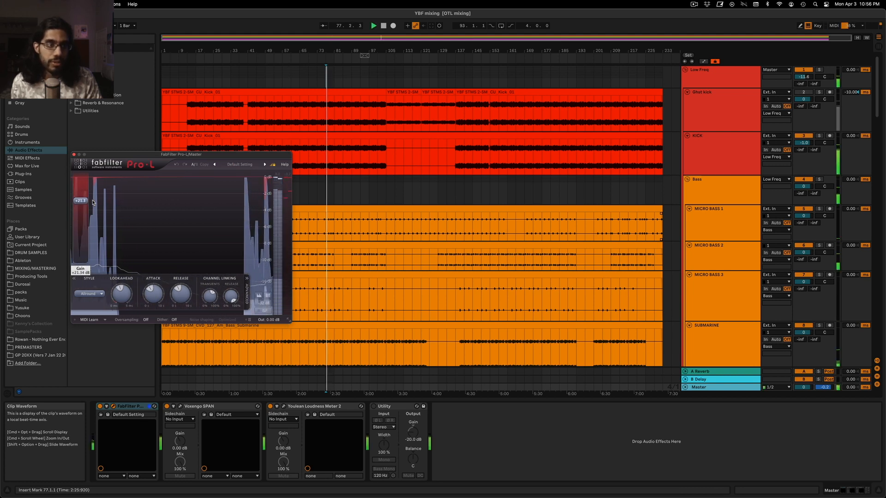
Examine the Master's limiting in Pro-L during playback from bar 93, then close the plug-in window and stop playback
{"action": "left_click", "coordinate": [358, 78]}
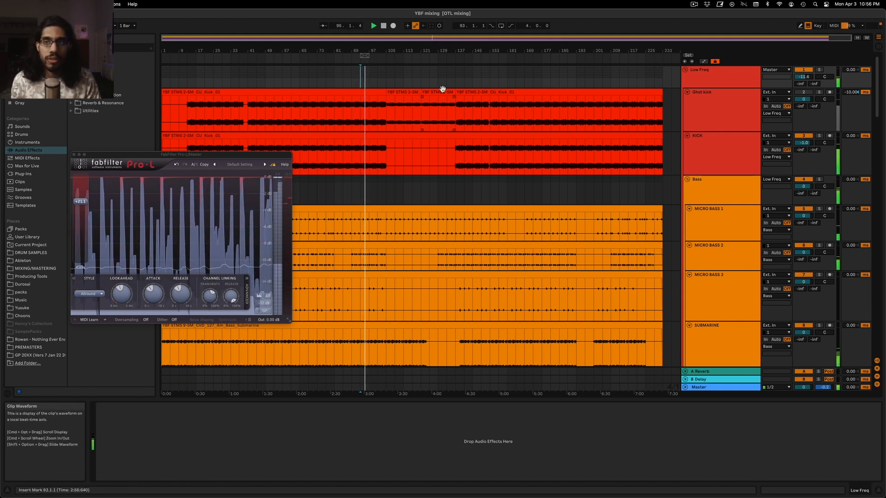
{"action": "left_click", "coordinate": [480, 76]}
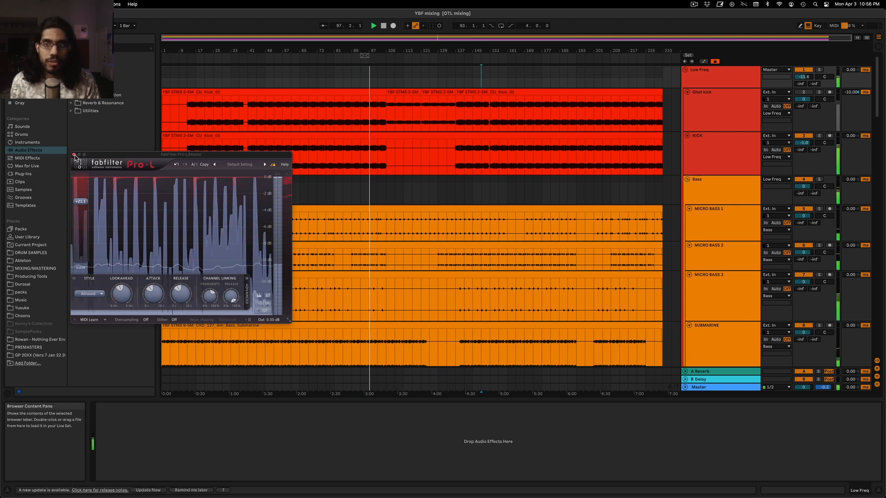
{"action": "left_click", "coordinate": [74, 154]}
{"action": "left_click", "coordinate": [717, 389]}
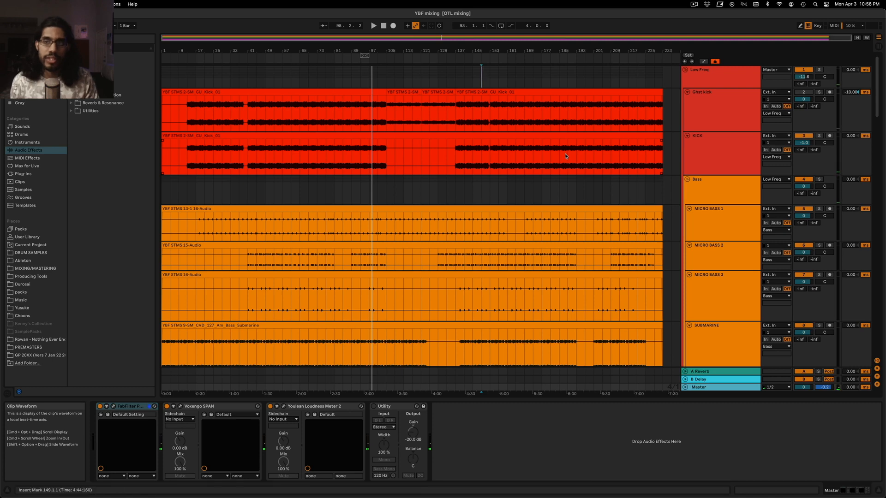
Play from bars 69 and 85 while examining the Master's spectrum in Voxengo SPAN, then close its window
{"action": "left_click", "coordinate": [307, 76]}
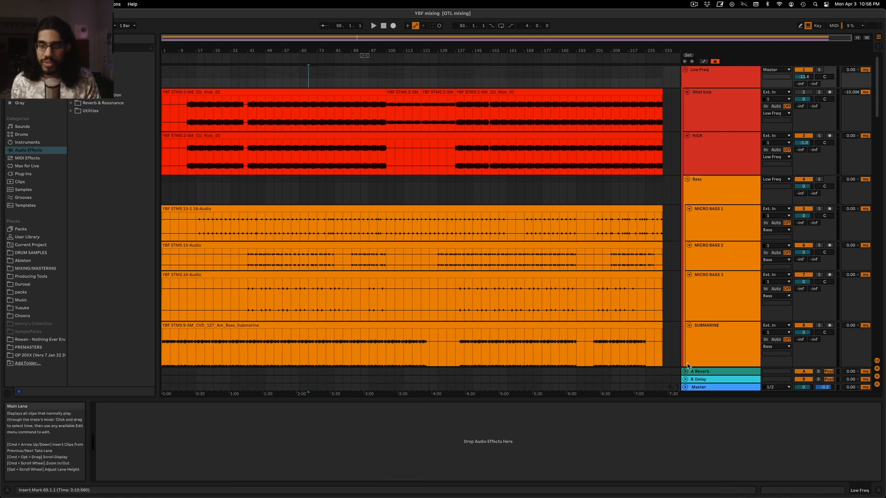
{"action": "left_click", "coordinate": [721, 386]}
{"action": "key", "text": "space"}
{"action": "left_click", "coordinate": [180, 407]}
{"action": "left_click", "coordinate": [342, 81]}
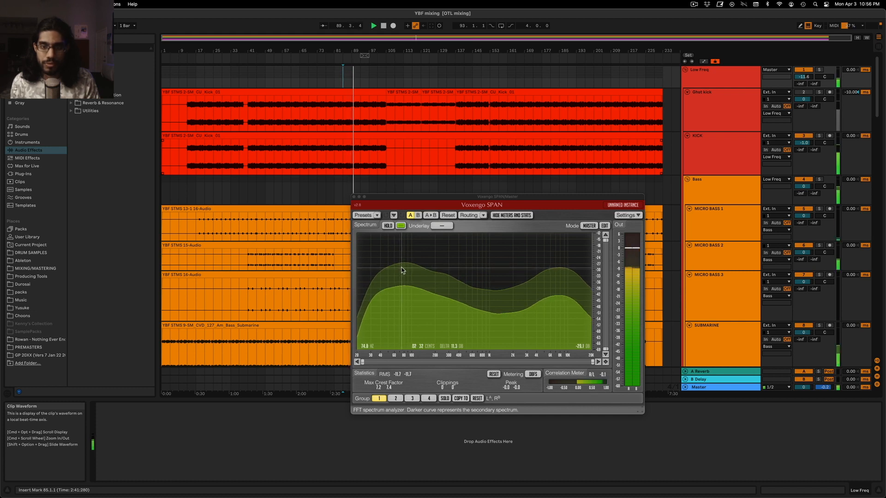
{"action": "key", "text": "space"}
{"action": "left_click", "coordinate": [324, 187]}
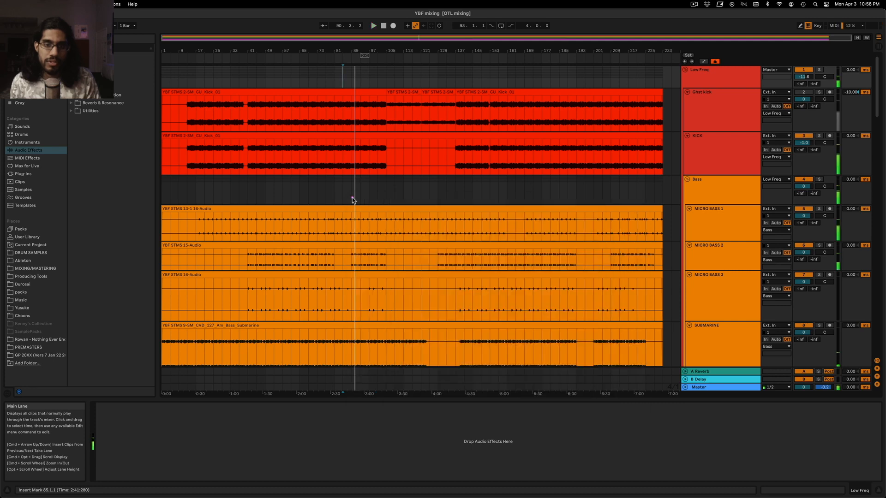
Review the Bass group's effect chain and look over the arrangement from the kick and bass tracks to the LEAD tracks
{"action": "left_click", "coordinate": [325, 187]}
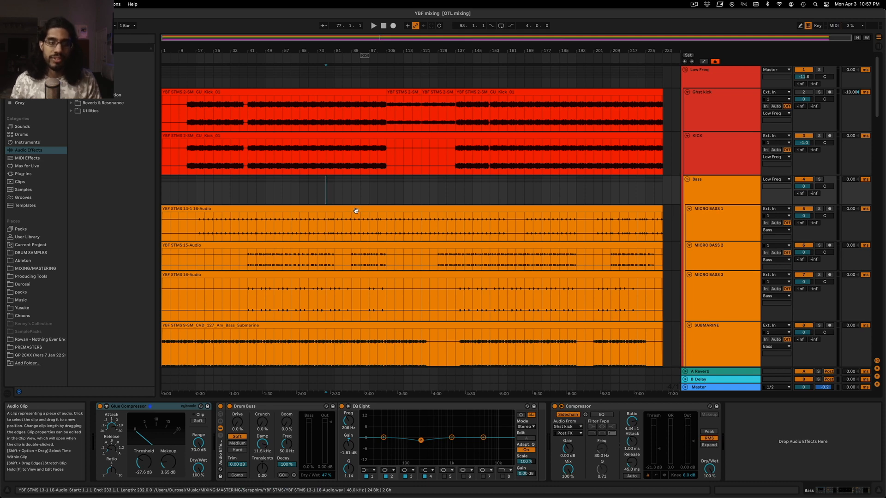
{"action": "left_click", "coordinate": [377, 189]}
{"action": "scroll", "coordinate": [391, 207], "scroll_direction": "down", "scroll_amount": 4}
{"action": "scroll", "coordinate": [379, 201], "scroll_direction": "down", "scroll_amount": 5}
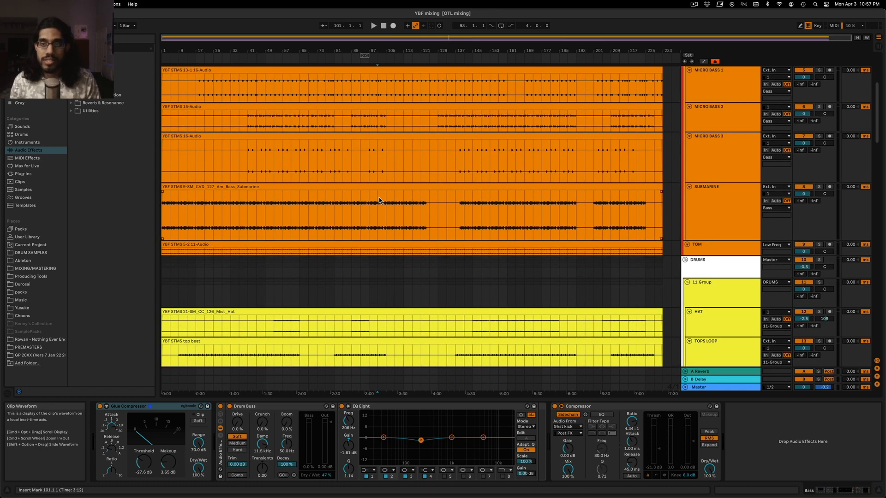
{"action": "scroll", "coordinate": [379, 199], "scroll_direction": "down", "scroll_amount": 4}
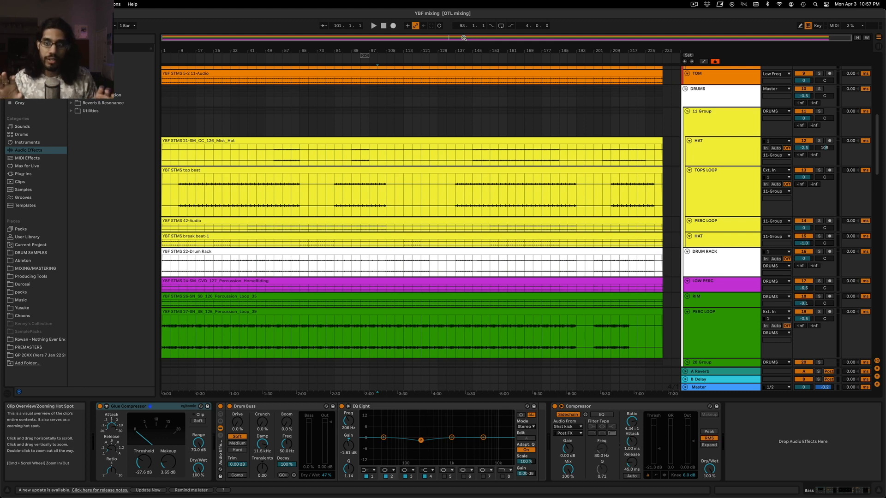
{"action": "scroll", "coordinate": [388, 164], "scroll_direction": "up", "scroll_amount": 12}
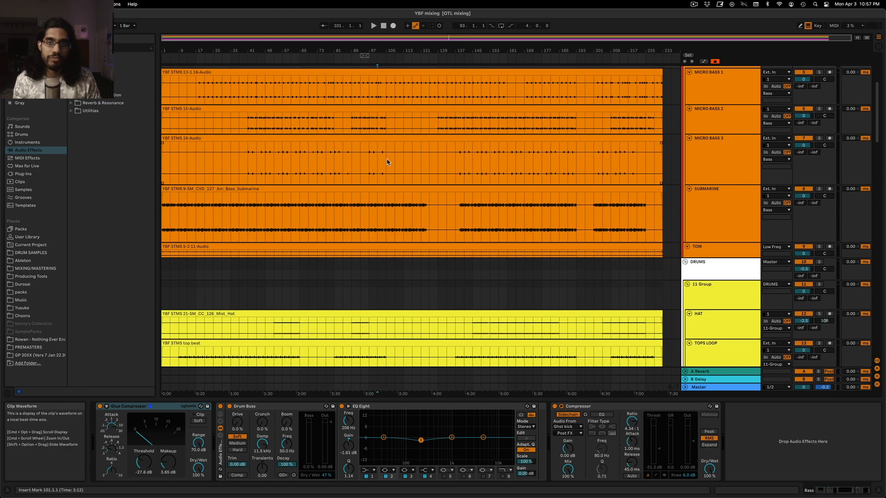
{"action": "scroll", "coordinate": [383, 163], "scroll_direction": "down", "scroll_amount": 15}
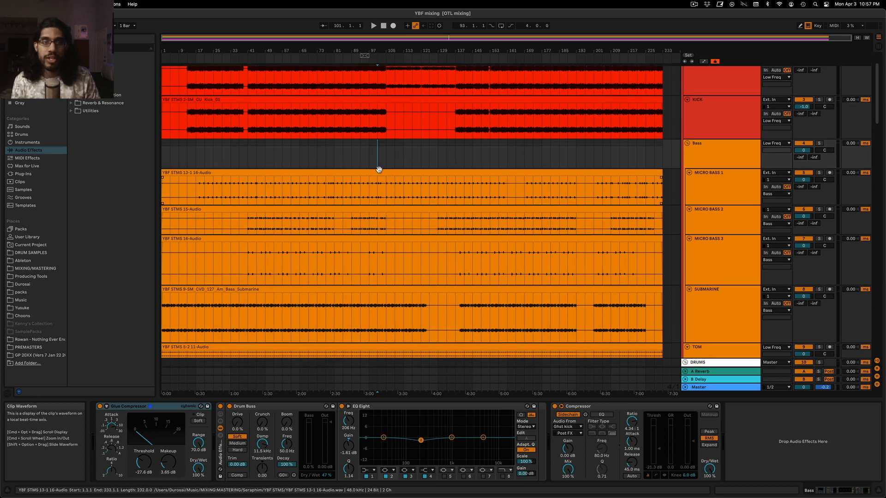
{"action": "scroll", "coordinate": [381, 172], "scroll_direction": "down", "scroll_amount": 12}
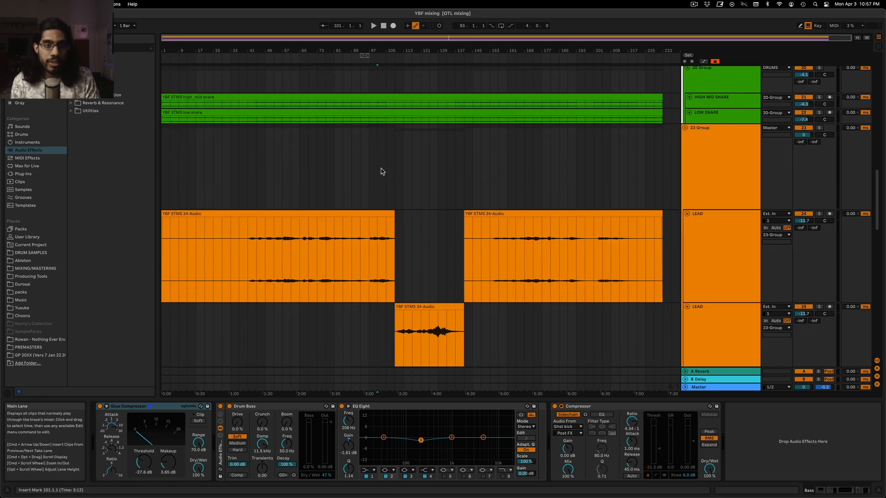
Examine the effect chains on the first LEAD track and on 23 Group
{"action": "left_click", "coordinate": [379, 156]}
{"action": "left_click_drag", "start_coordinate": [427, 37], "coordinate": [427, 60]}
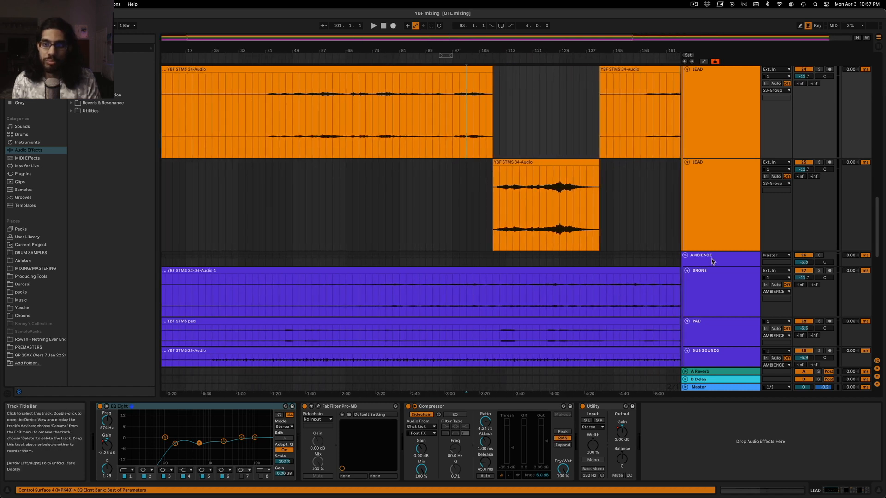
{"action": "scroll", "coordinate": [704, 212], "scroll_direction": "up", "scroll_amount": 5}
{"action": "left_click", "coordinate": [717, 141]}
{"action": "scroll", "coordinate": [717, 141], "scroll_direction": "down", "scroll_amount": 9}
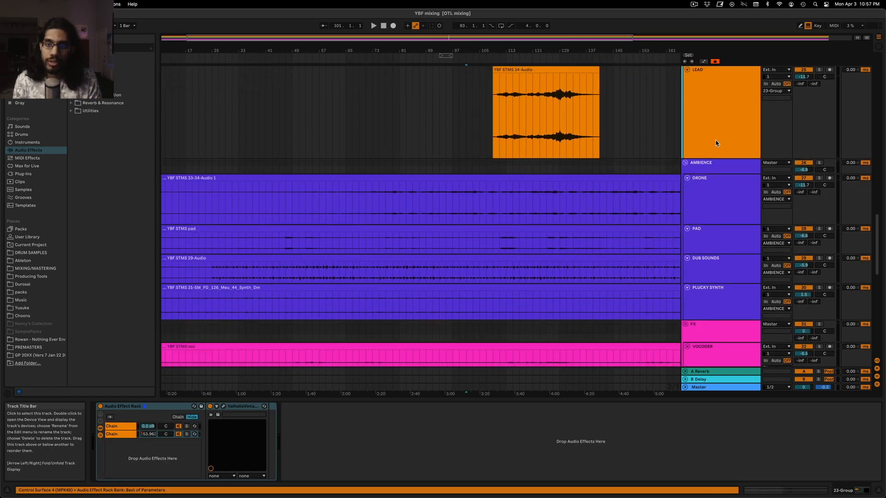
Add a Glue Compressor to the AMBIENCE group during playback from bar 77, with threshold -38.7 dB and makeup 2.06 dB
{"action": "left_click", "coordinate": [718, 164]}
{"action": "left_click", "coordinate": [380, 143]}
{"action": "key", "text": "space"}
{"action": "left_click", "coordinate": [386, 122]}
{"action": "left_click", "coordinate": [740, 165]}
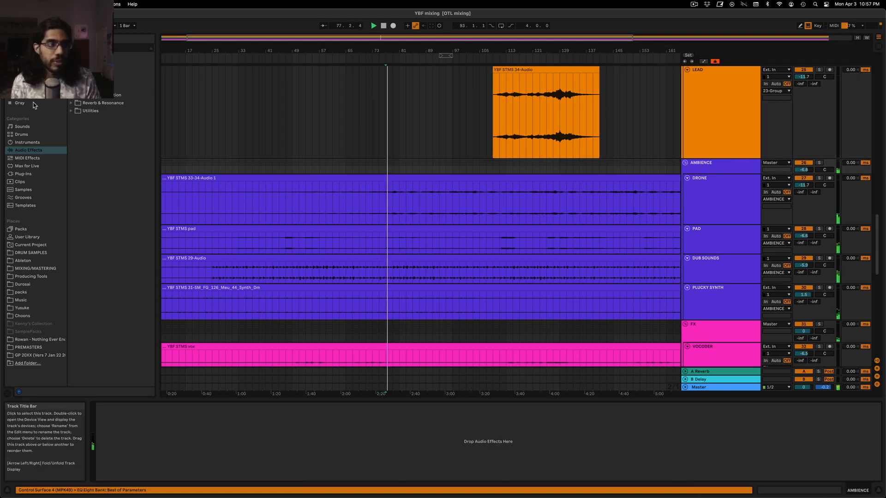
{"action": "left_click", "coordinate": [71, 72]}
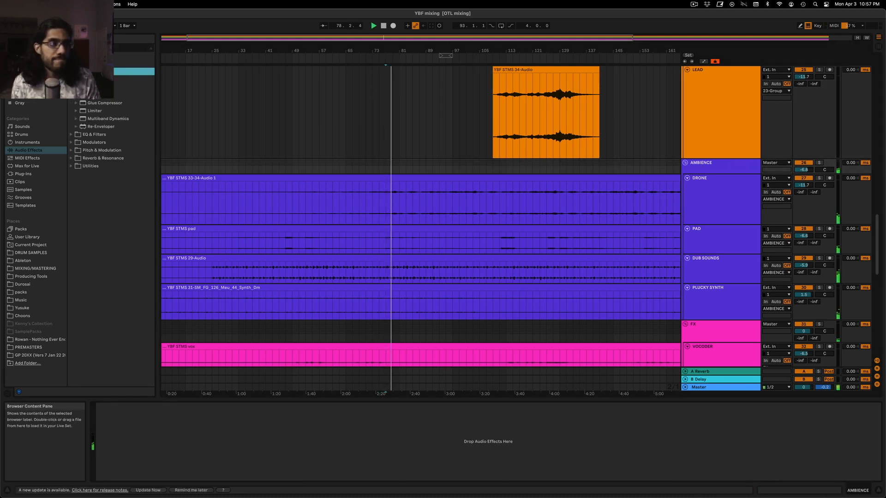
{"action": "key", "text": "Return"}
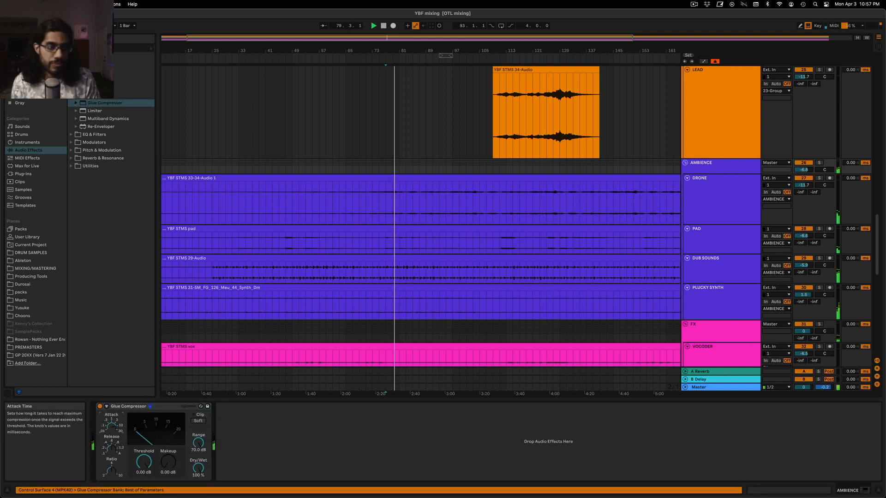
{"action": "left_click_drag", "start_coordinate": [144, 461], "coordinate": [161, 466]}
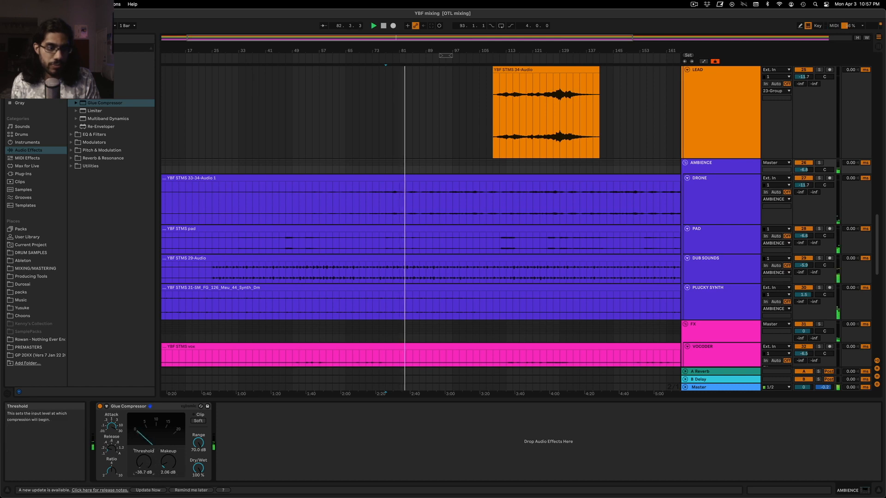
Set the AMBIENCE Glue Compressor to threshold -37.5 dB and makeup 3.02 dB, and paste the PAD track's sidechain Compressor after it
{"action": "left_click_drag", "start_coordinate": [142, 457], "coordinate": [163, 460]}
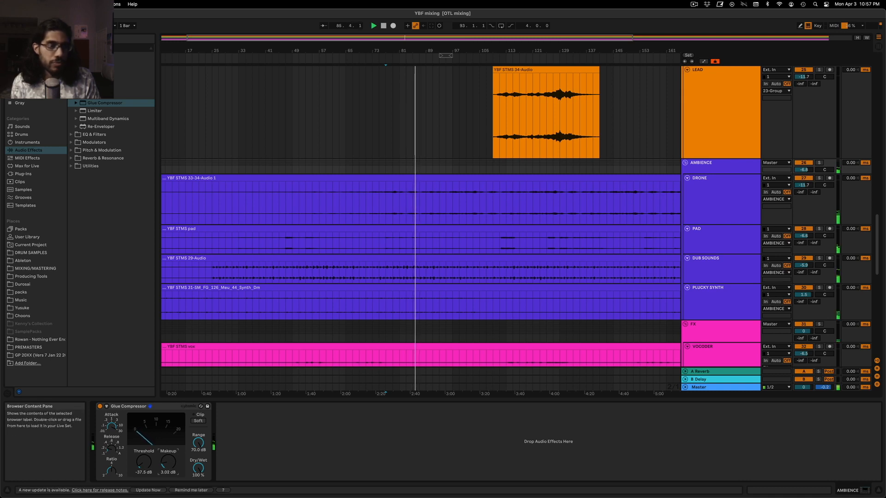
{"action": "left_click", "coordinate": [694, 243]}
{"action": "left_click", "coordinate": [206, 407]}
{"action": "key", "text": "super+c"}
{"action": "left_click", "coordinate": [719, 163]}
{"action": "left_click", "coordinate": [248, 433]}
{"action": "key", "text": "super+v"}
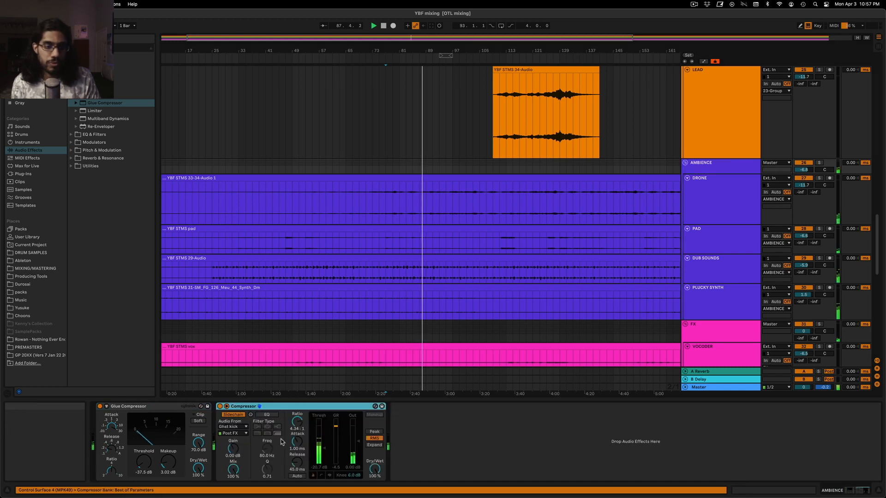
Set the AMBIENCE sidechain Compressor's threshold to about -17.5 dB and the Glue Compressor to -38.4 dB with 3.81 dB makeup, and solo the group
{"action": "left_click", "coordinate": [324, 449]}
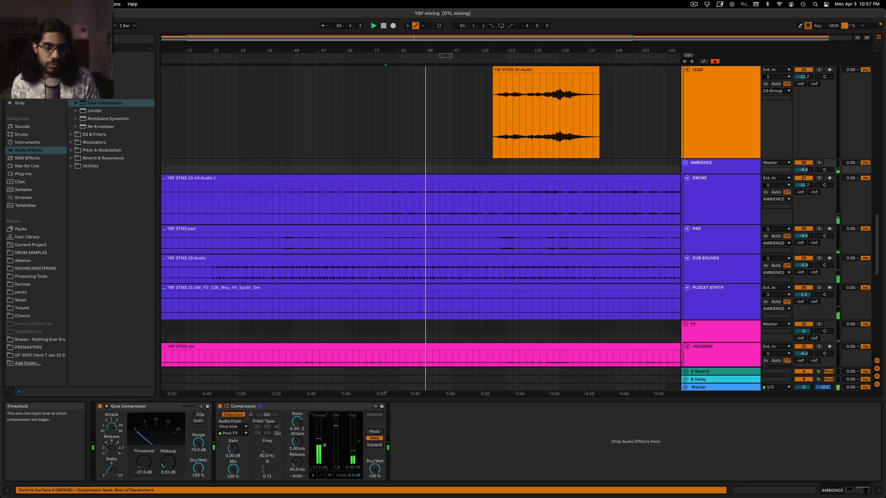
{"action": "left_click", "coordinate": [145, 460]}
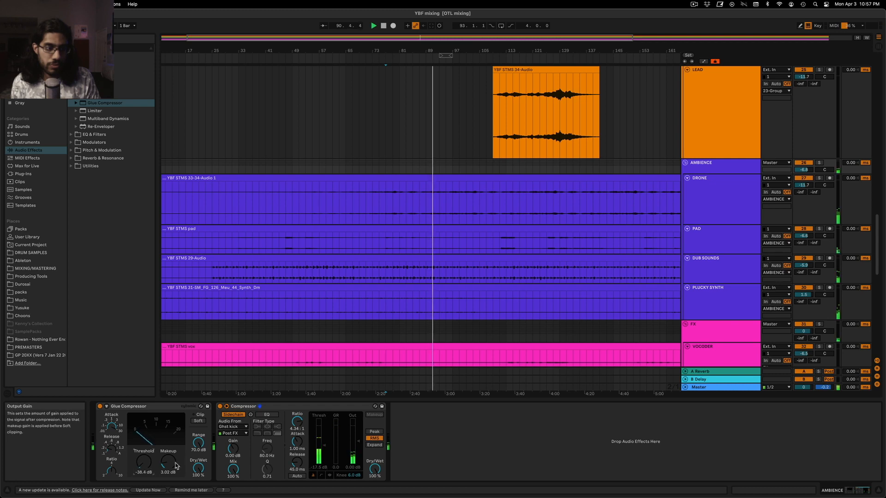
{"action": "left_click_drag", "start_coordinate": [168, 461], "coordinate": [168, 462]}
{"action": "left_click", "coordinate": [820, 163]}
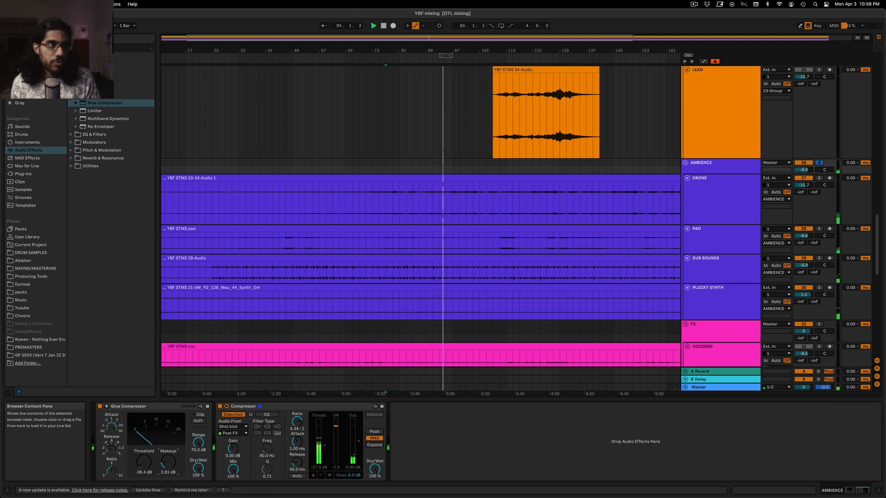
Stop playback and insert FabFilter Pro-MB ahead of the Glue Compressor in the AMBIENCE group's chain
{"action": "left_click", "coordinate": [72, 72]}
{"action": "left_click", "coordinate": [23, 174]}
{"action": "key", "text": "space"}
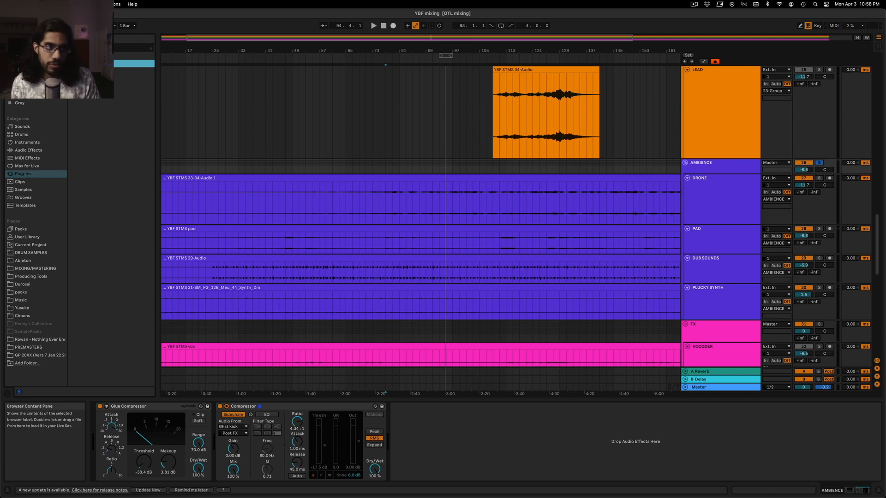
{"action": "key", "text": "Left"}
{"action": "key", "text": "Up"}
{"action": "key", "text": "Right"}
{"action": "key", "text": "Down"}
{"action": "key", "text": "Down"}
{"action": "key", "text": "Down"}
{"action": "key", "text": "Up"}
{"action": "key", "text": "Right"}
{"action": "scroll", "coordinate": [110, 228], "scroll_direction": "down", "scroll_amount": 3}
{"action": "left_click_drag", "start_coordinate": [115, 240], "coordinate": [92, 450]}
Create a Pro-MB band on AMBIENCE spanning the lowest frequencies to the low mids, and adjust its threshold and range during playback
{"action": "left_click", "coordinate": [490, 296]}
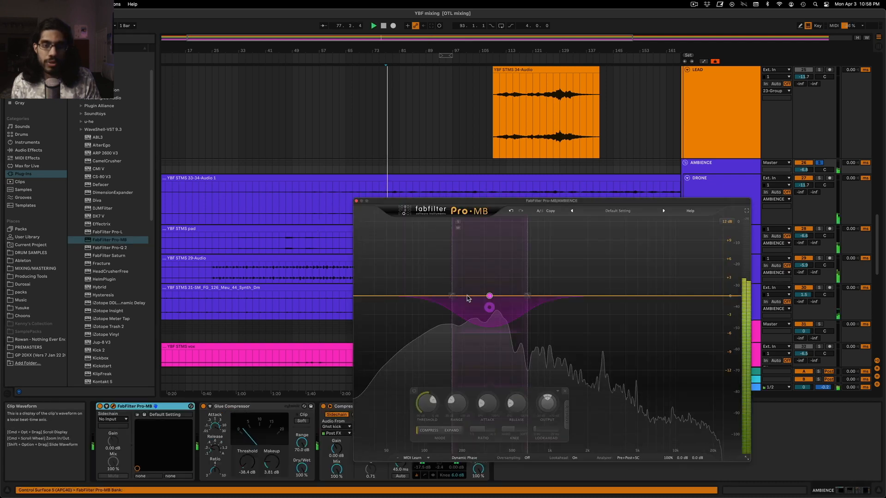
{"action": "left_click_drag", "start_coordinate": [452, 295], "coordinate": [414, 297]}
{"action": "left_click_drag", "start_coordinate": [528, 300], "coordinate": [534, 300]}
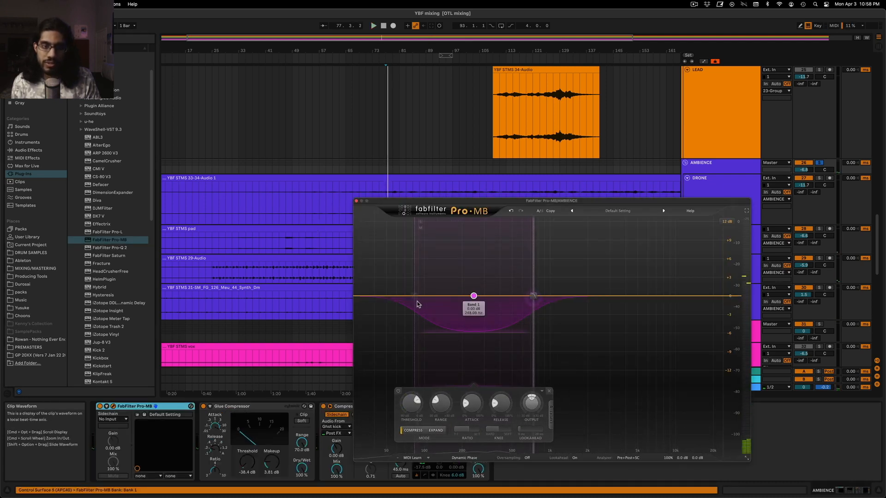
{"action": "left_click_drag", "start_coordinate": [415, 299], "coordinate": [356, 311]}
{"action": "key", "text": "space"}
{"action": "left_click_drag", "start_coordinate": [383, 399], "coordinate": [374, 399]}
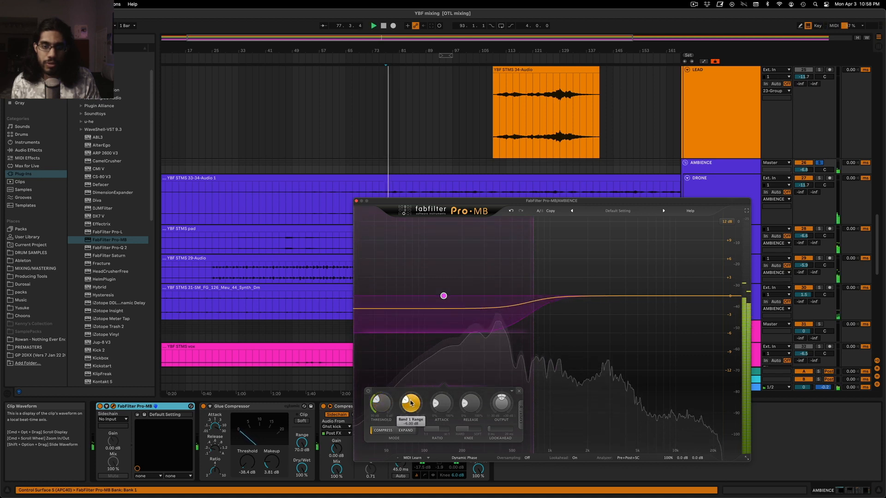
{"action": "left_click_drag", "start_coordinate": [546, 201], "coordinate": [576, 147]}
{"action": "left_click_drag", "start_coordinate": [439, 357], "coordinate": [436, 350]}
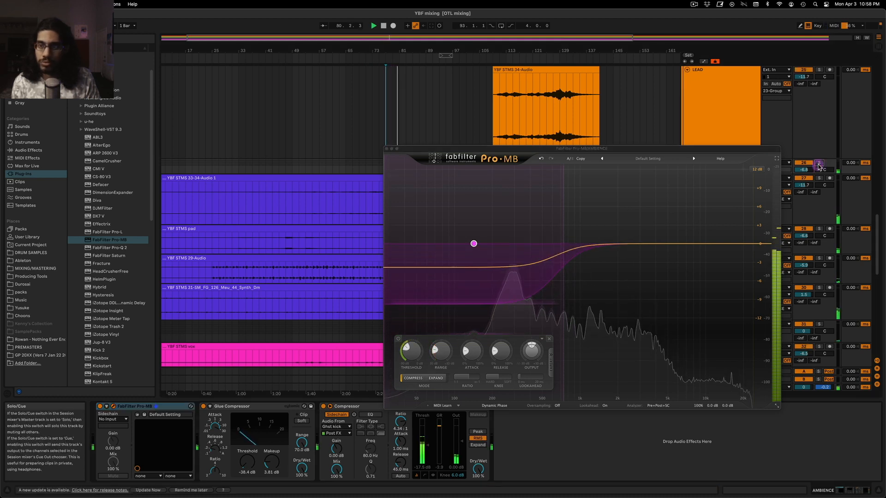
Close the Pro-MB window, audition AMBIENCE and PLUCKY SYNTH in solo, and look over the neighbouring LEAD tracks
{"action": "left_click", "coordinate": [386, 149]}
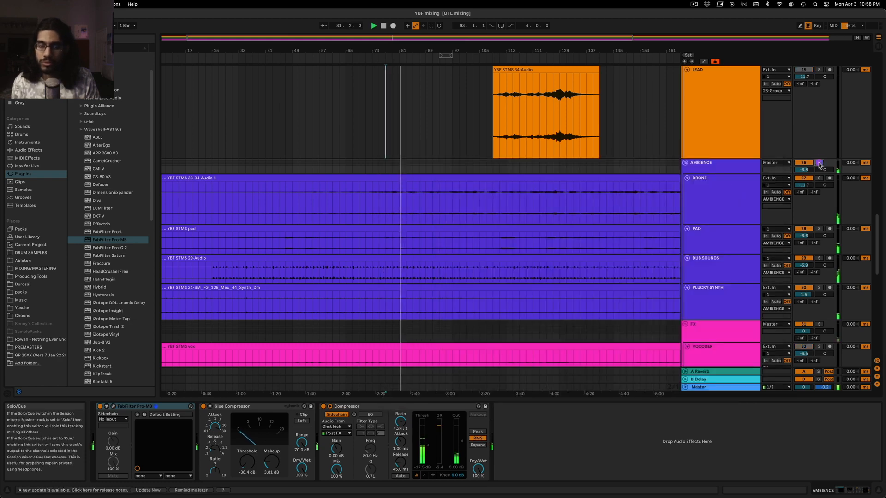
{"action": "scroll", "coordinate": [519, 236], "scroll_direction": "down", "scroll_amount": 3}
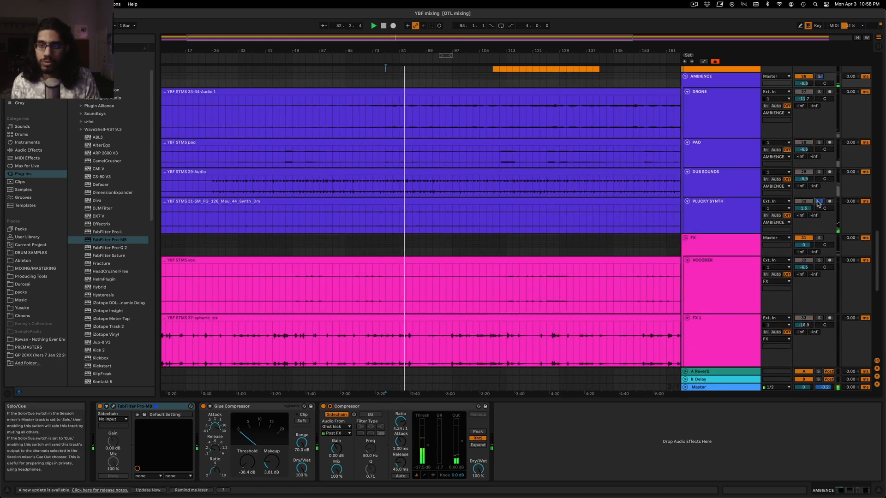
{"action": "left_click", "coordinate": [728, 217]}
{"action": "scroll", "coordinate": [816, 201], "scroll_direction": "up", "scroll_amount": 3}
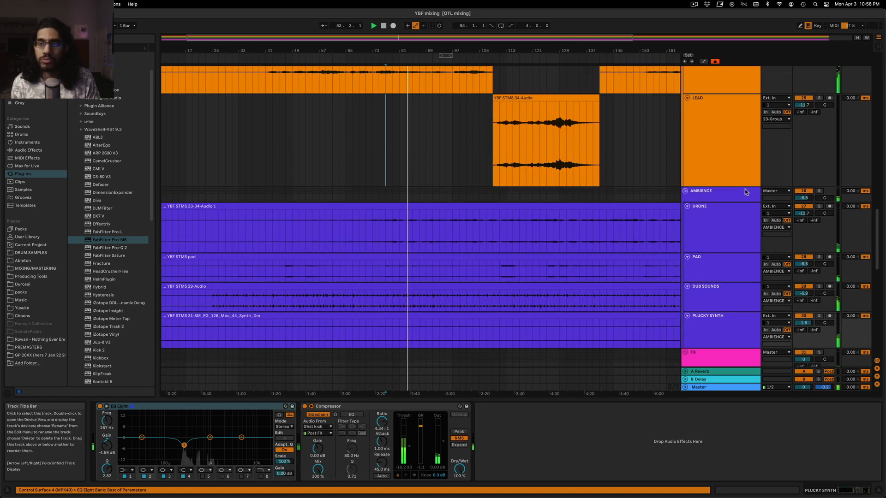
{"action": "scroll", "coordinate": [794, 74], "scroll_direction": "up", "scroll_amount": 3}
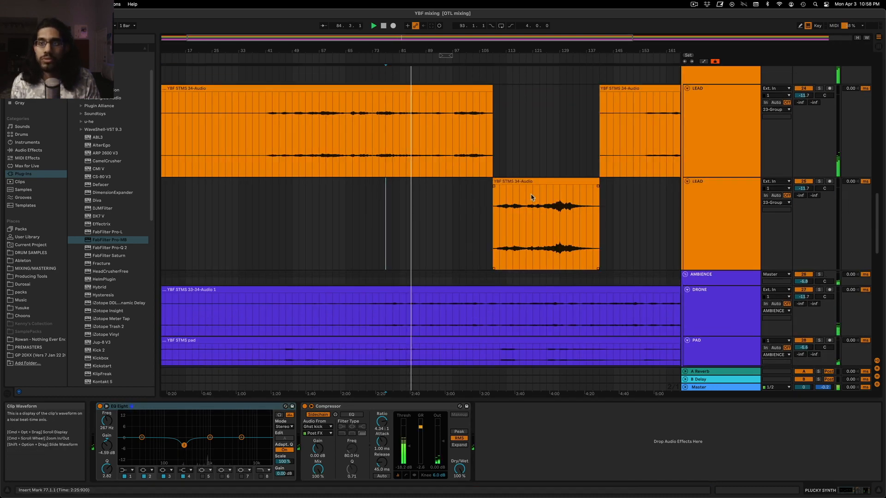
{"action": "scroll", "coordinate": [454, 181], "scroll_direction": "down", "scroll_amount": 3}
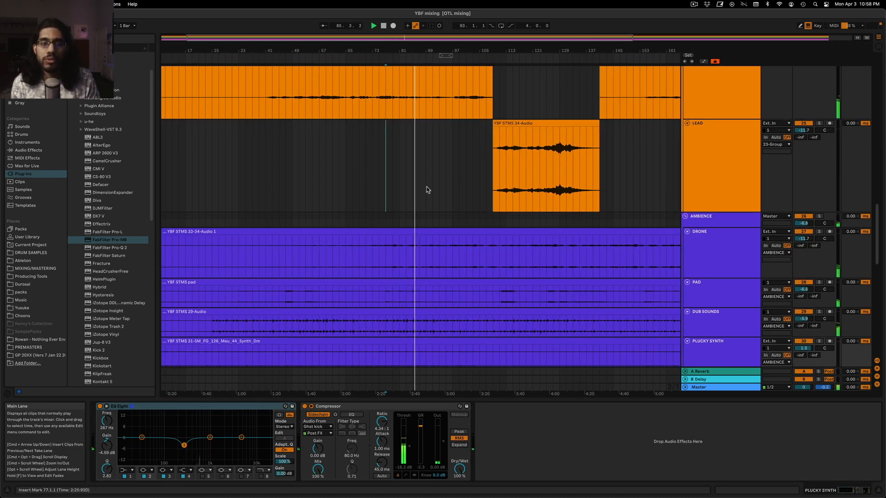
Play from bar 111 and compare the effect chains of the second LEAD track and the PAD track
{"action": "left_click", "coordinate": [496, 212]}
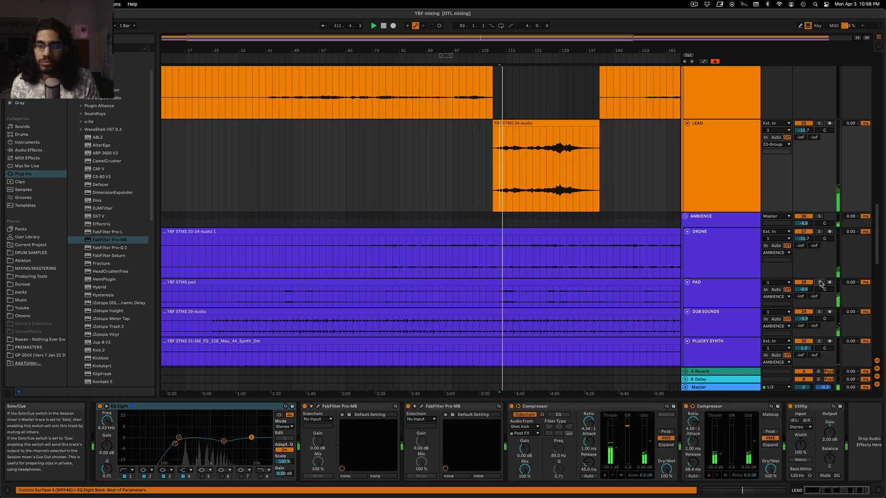
{"action": "left_click", "coordinate": [727, 177]}
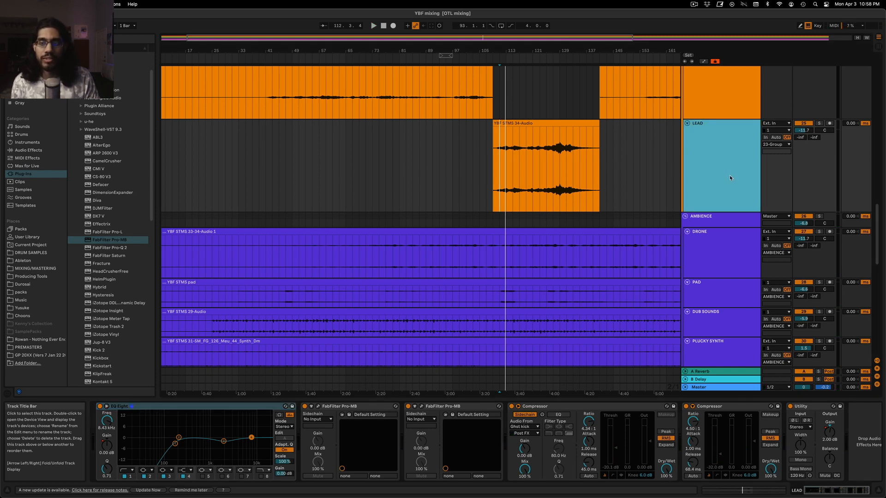
{"action": "left_click", "coordinate": [727, 288]}
{"action": "left_click", "coordinate": [721, 170]}
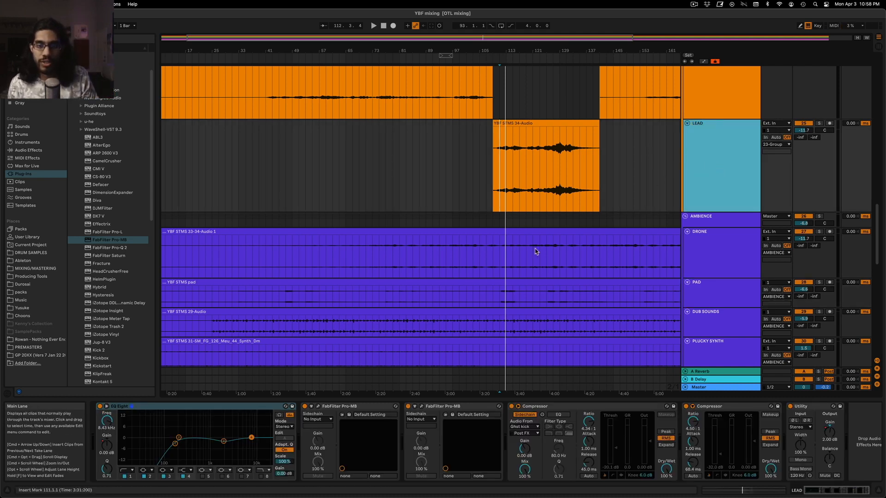
{"action": "left_click", "coordinate": [500, 305]}
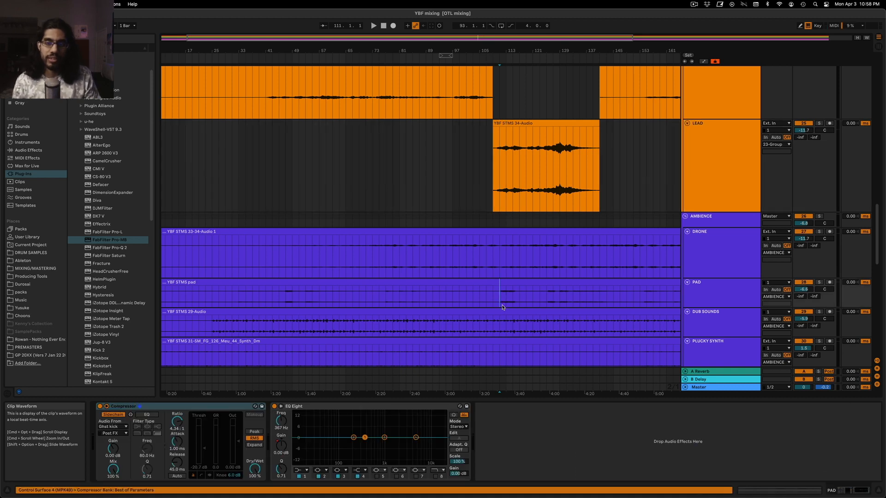
{"action": "left_click", "coordinate": [497, 184]}
Add FabFilter Pro-MB at the end of the second LEAD track's effect chain
{"action": "left_click", "coordinate": [689, 178]}
{"action": "left_click_drag", "start_coordinate": [133, 242], "coordinate": [805, 453]}
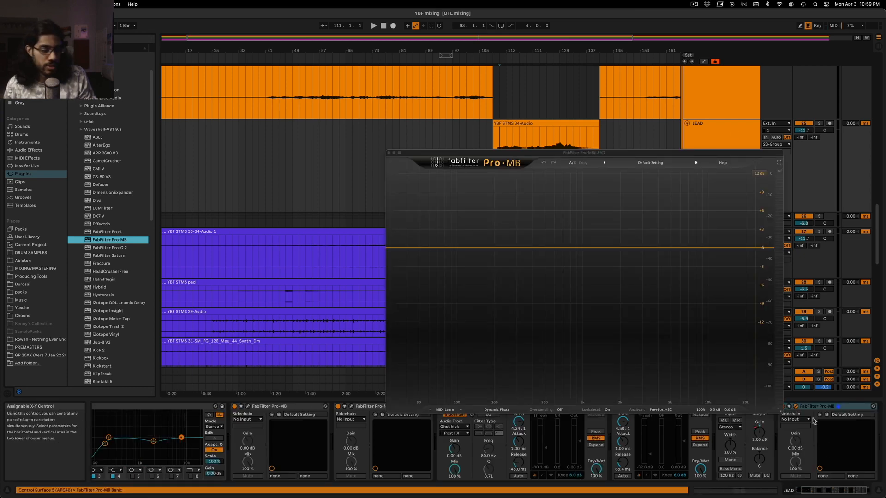
{"action": "left_click_drag", "start_coordinate": [677, 157], "coordinate": [355, 110]}
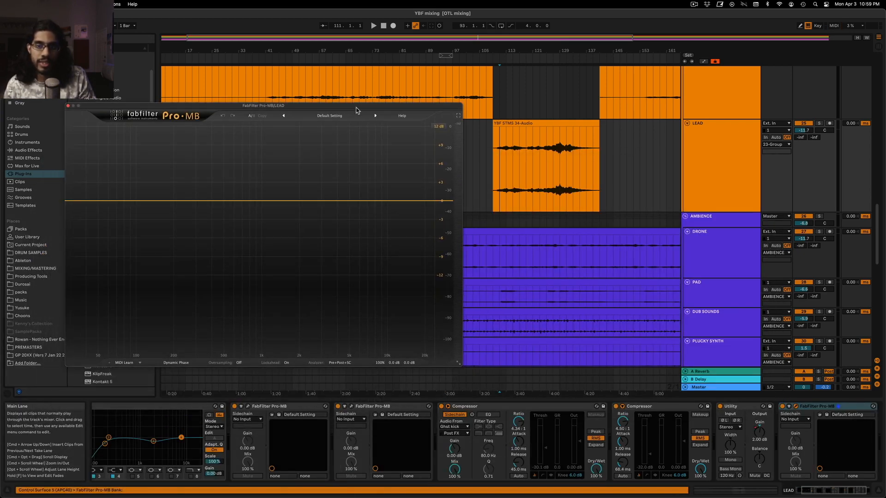
Solo PAD and play from around bar 112 while examining its spectrum in Voxengo SPAN with the Default spectrum mode
{"action": "left_click_drag", "start_coordinate": [488, 35], "coordinate": [455, 67]}
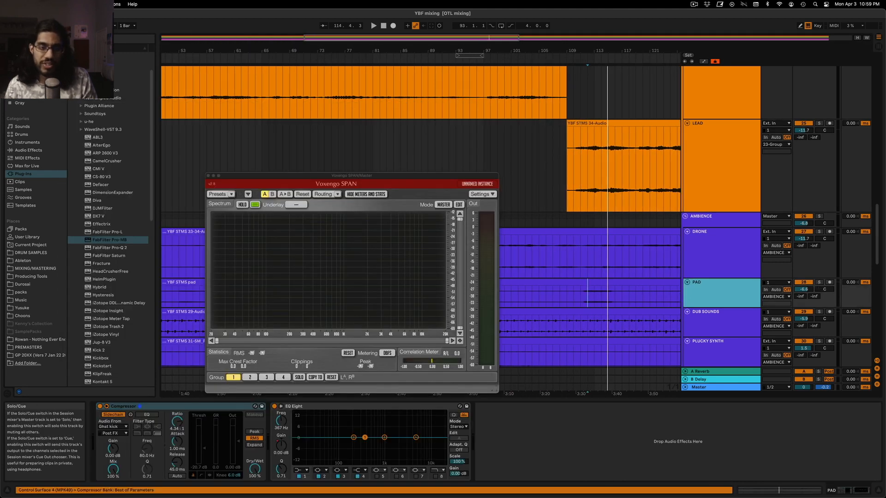
{"action": "left_click", "coordinate": [820, 284]}
{"action": "key", "text": "space"}
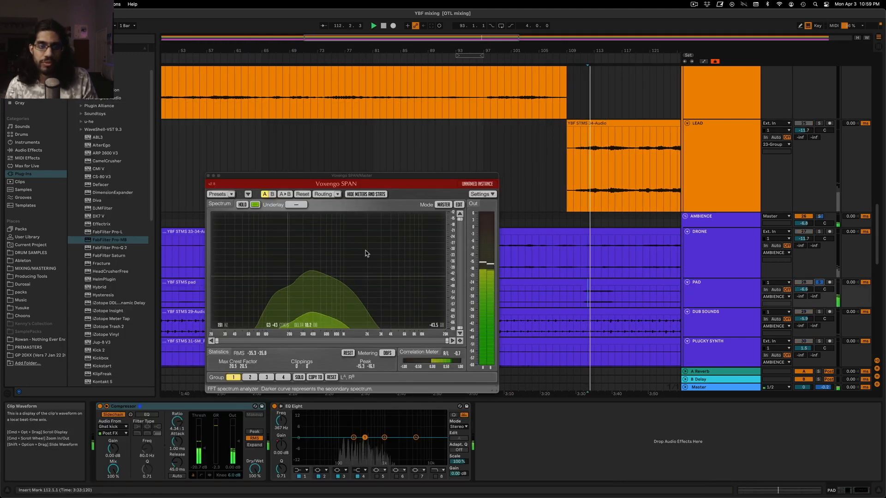
{"action": "left_click", "coordinate": [438, 206]}
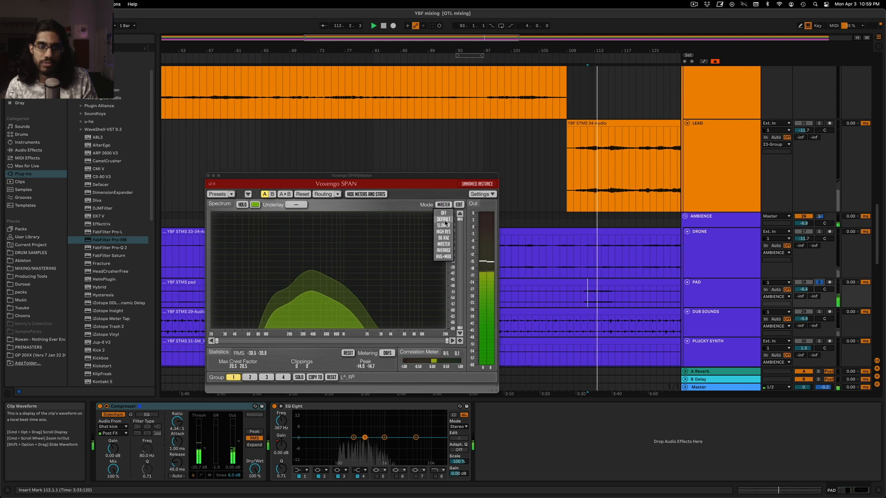
{"action": "left_click", "coordinate": [443, 226]}
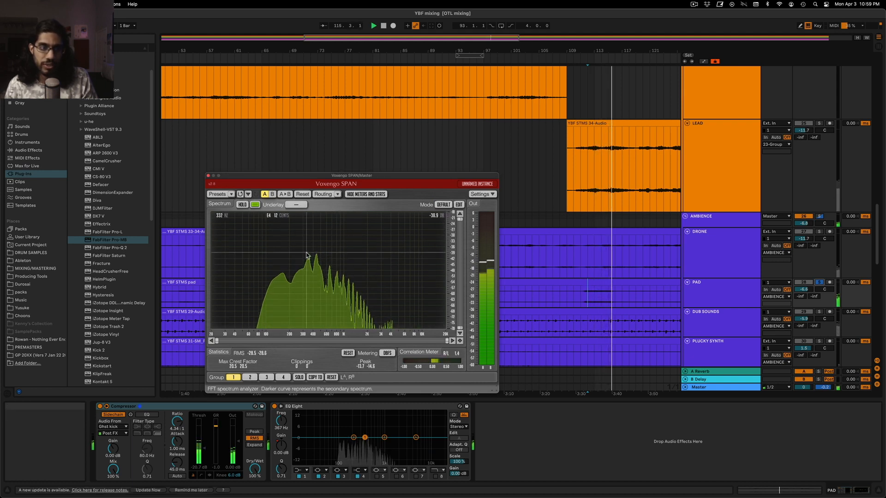
{"action": "key", "text": "space"}
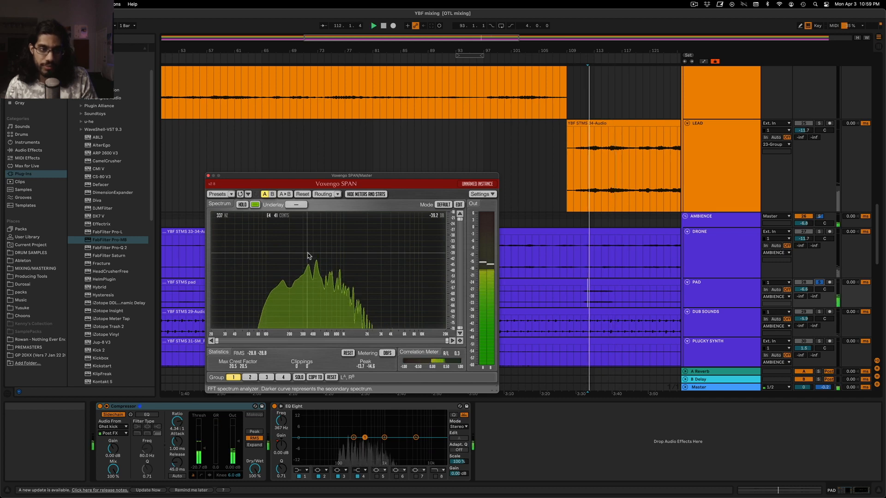
{"action": "key", "text": "space"}
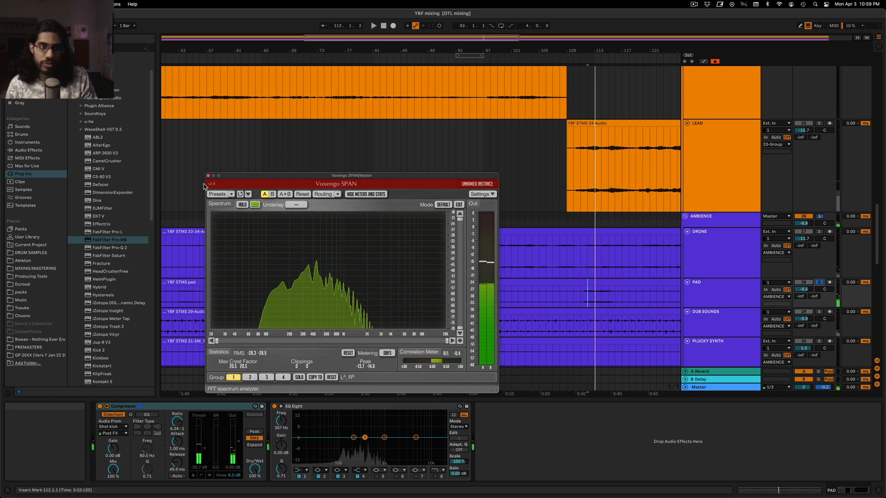
Solo the second LEAD track instead of PAD, play from bar 111 while examining its spectrum in SPAN, and close the analyzer
{"action": "left_click", "coordinate": [684, 149]}
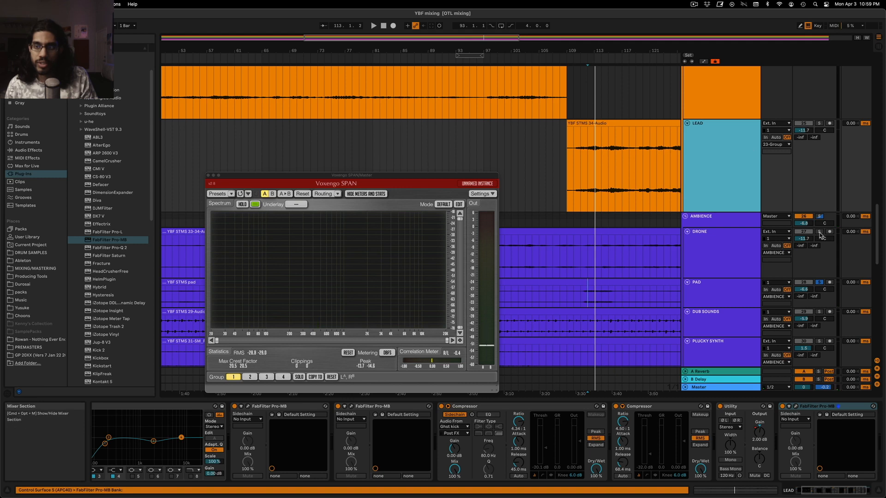
{"action": "left_click", "coordinate": [819, 282]}
{"action": "left_click", "coordinate": [819, 124]}
{"action": "key", "text": "space"}
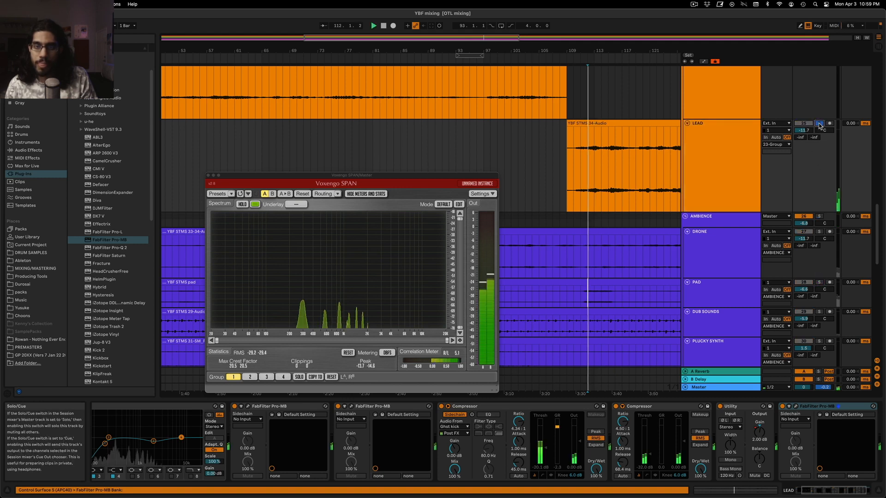
{"action": "left_click", "coordinate": [577, 185]}
{"action": "key", "text": "space"}
{"action": "key", "text": "space"}
{"action": "left_click", "coordinate": [580, 184]}
{"action": "key", "text": "space"}
{"action": "key", "text": "space"}
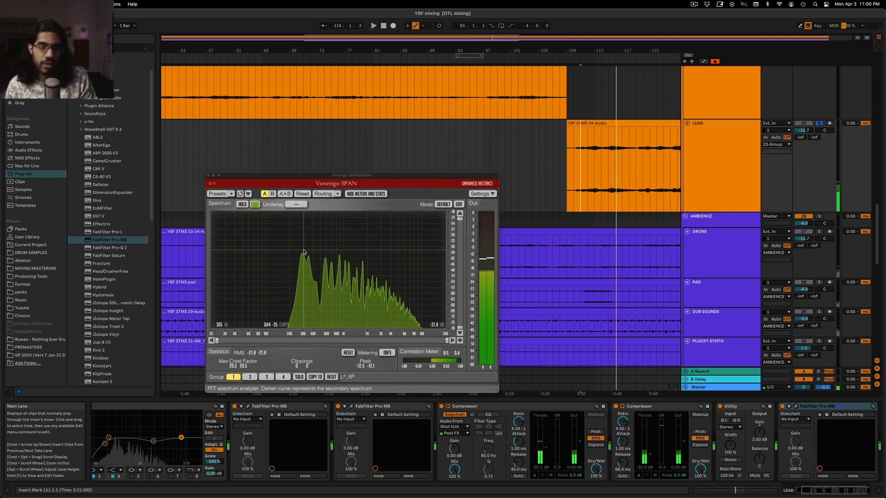
{"action": "key", "text": "space"}
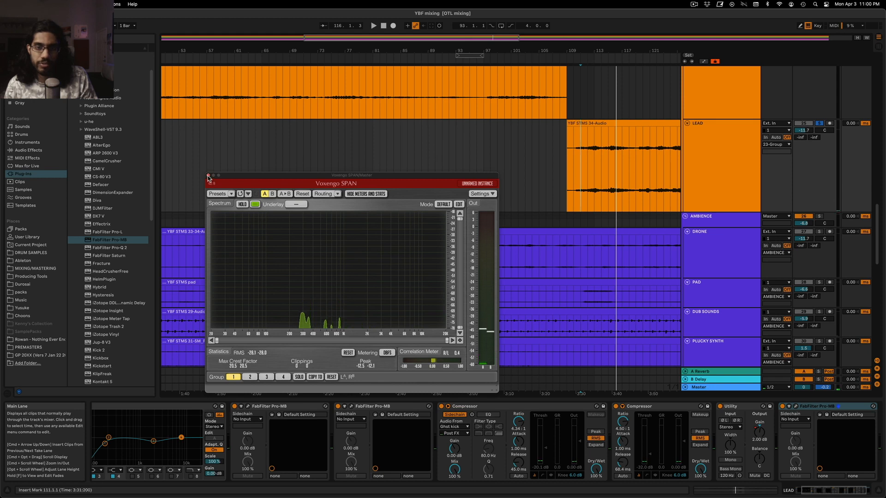
{"action": "left_click", "coordinate": [208, 176]}
Move FabFilter Pro-MB ahead of Utility in the second LEAD track's effect chain and open its plug-in window
{"action": "left_click", "coordinate": [734, 187]}
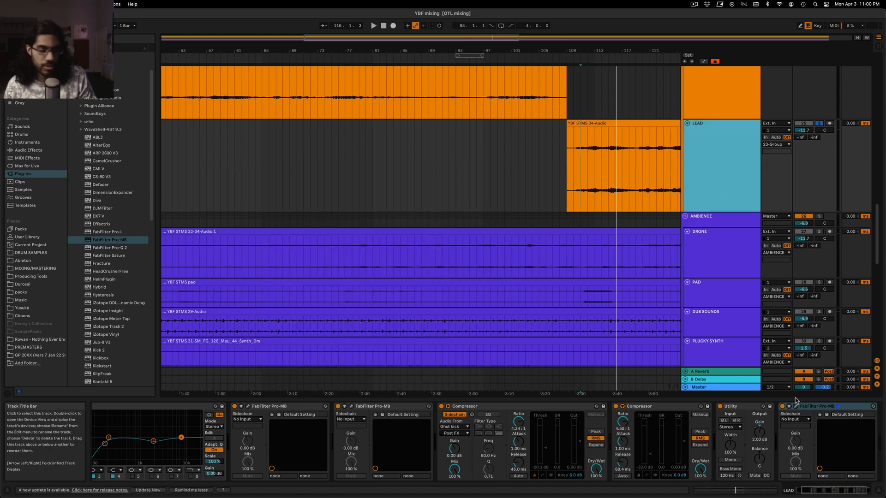
{"action": "left_click", "coordinate": [814, 407]}
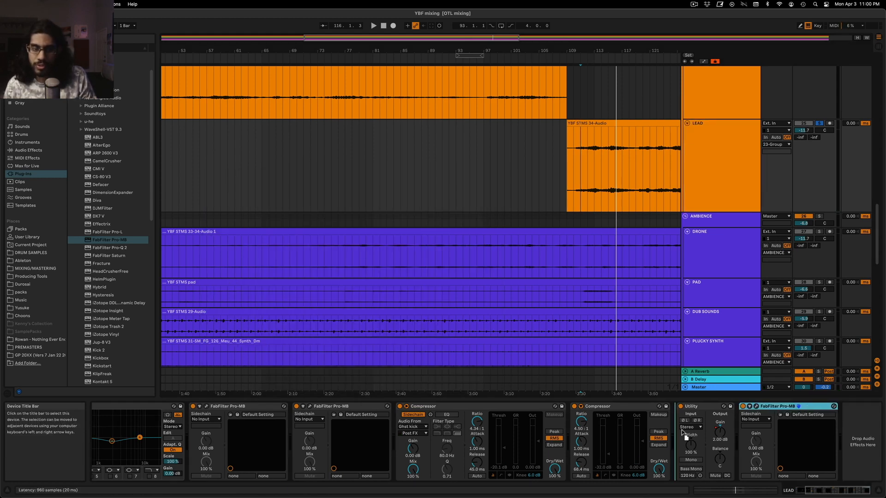
{"action": "left_click_drag", "start_coordinate": [681, 430], "coordinate": [680, 430]}
{"action": "left_click", "coordinate": [691, 407]}
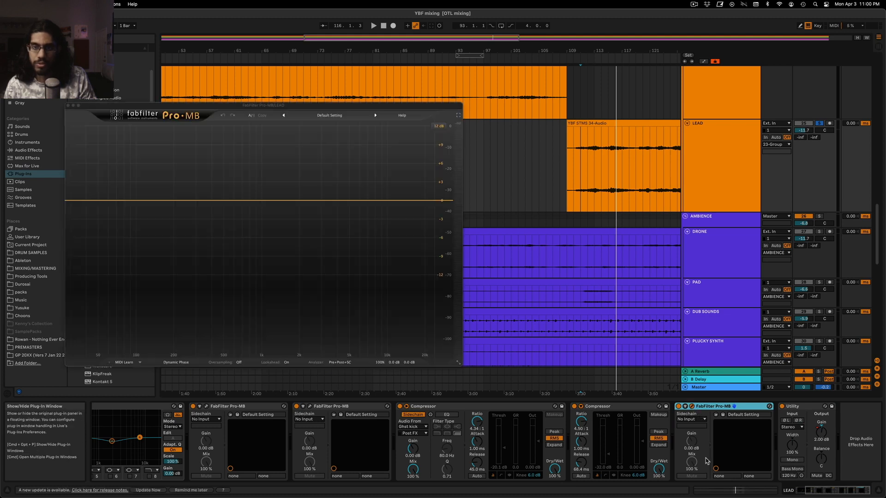
Create a compression band in Pro-MB spanning from the lowest frequencies up to about 700 Hz
{"action": "left_click", "coordinate": [188, 200]}
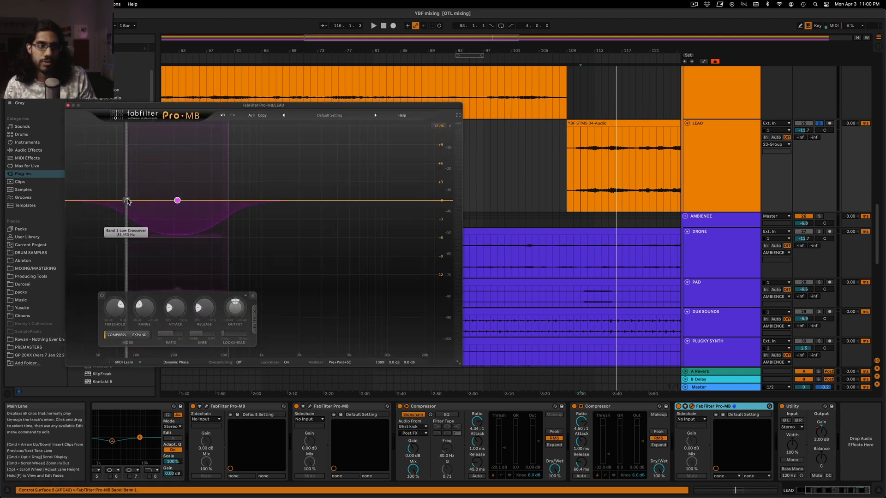
{"action": "left_click_drag", "start_coordinate": [178, 201], "coordinate": [248, 202]}
{"action": "left_click_drag", "start_coordinate": [161, 204], "coordinate": [69, 203]}
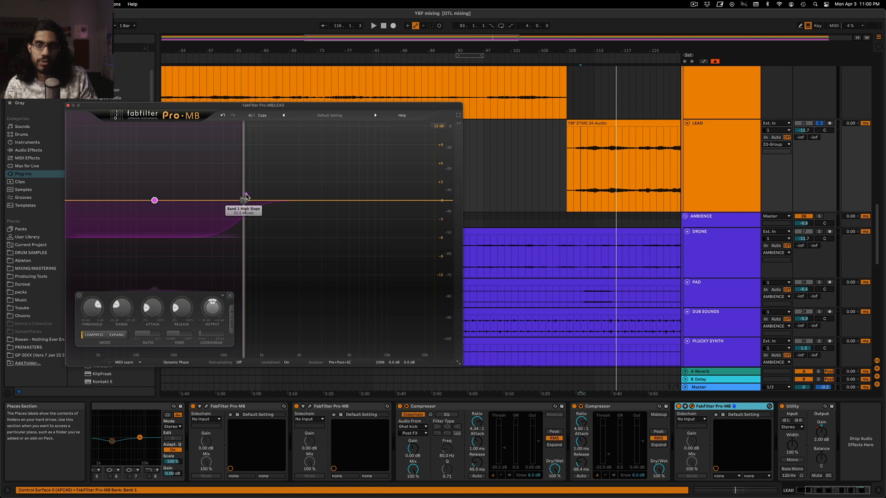
Set Pro-MB's sidechain input to PAD, Post FX, and switch the band's side chain to external
{"action": "left_click", "coordinate": [696, 131]}
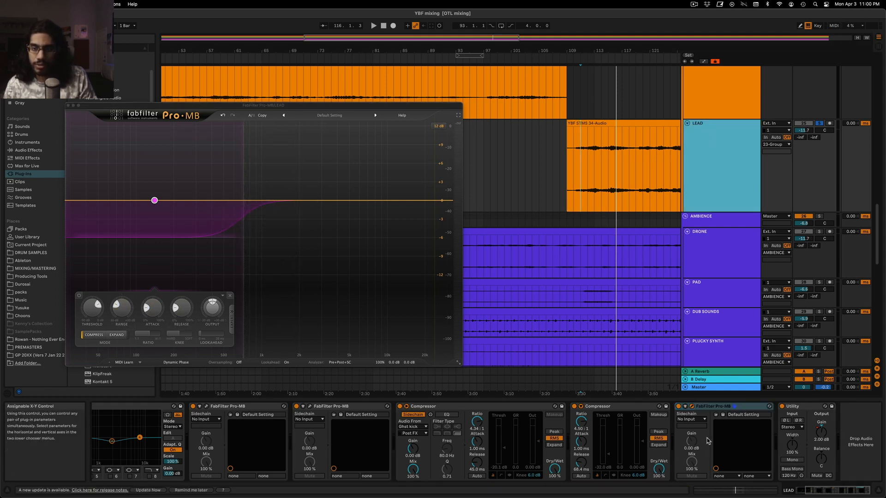
{"action": "left_click", "coordinate": [702, 419]}
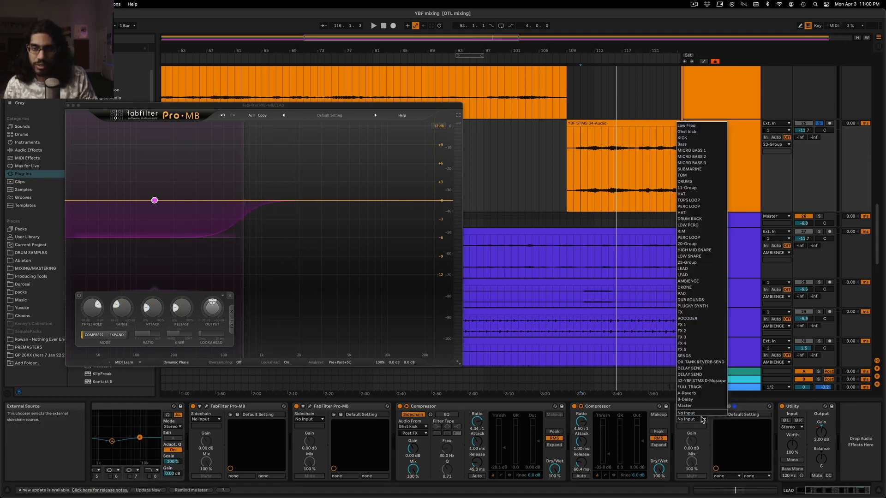
{"action": "left_click", "coordinate": [698, 294]}
{"action": "left_click", "coordinate": [698, 295]}
{"action": "left_click", "coordinate": [704, 183]}
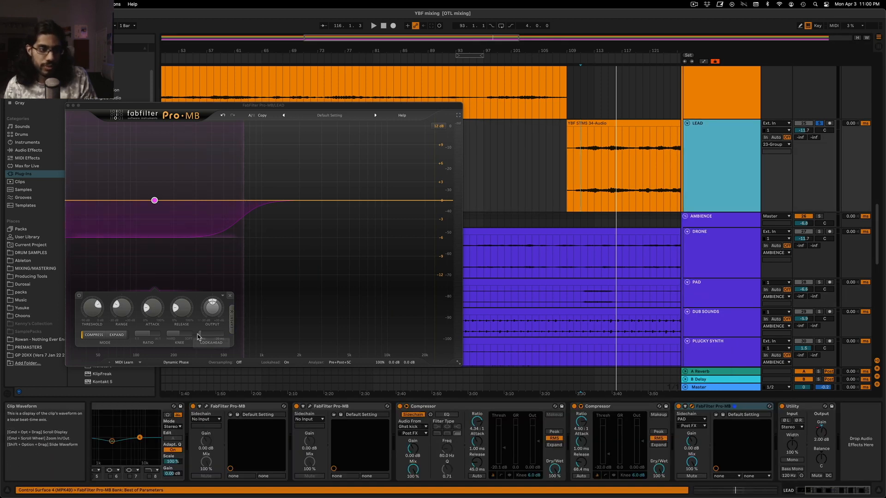
{"action": "left_click", "coordinate": [222, 335]}
{"action": "left_click", "coordinate": [231, 320]}
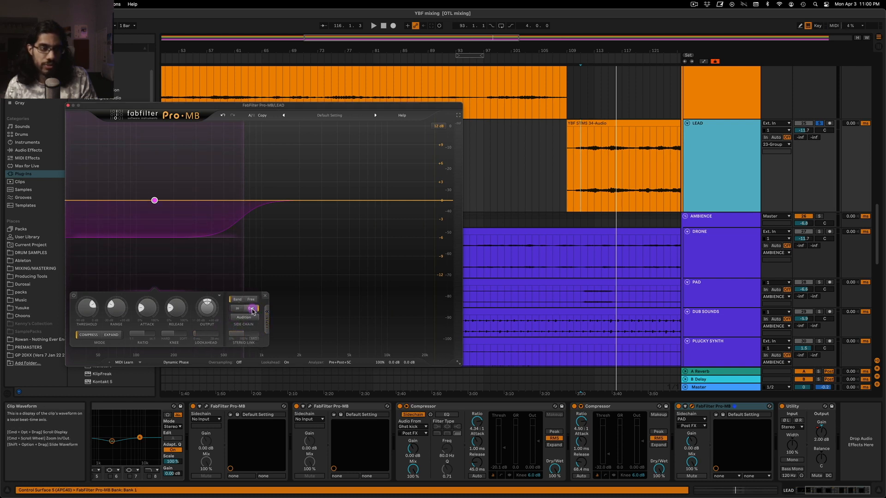
Play the soloed LEAD from bar 111 while adjusting the band's threshold, attack and release in Pro-MB
{"action": "key", "text": "space"}
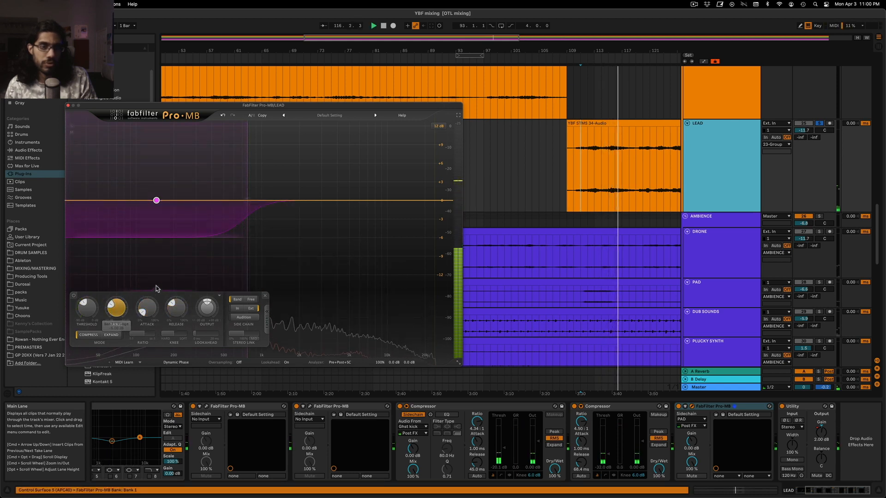
{"action": "key", "text": "space"}
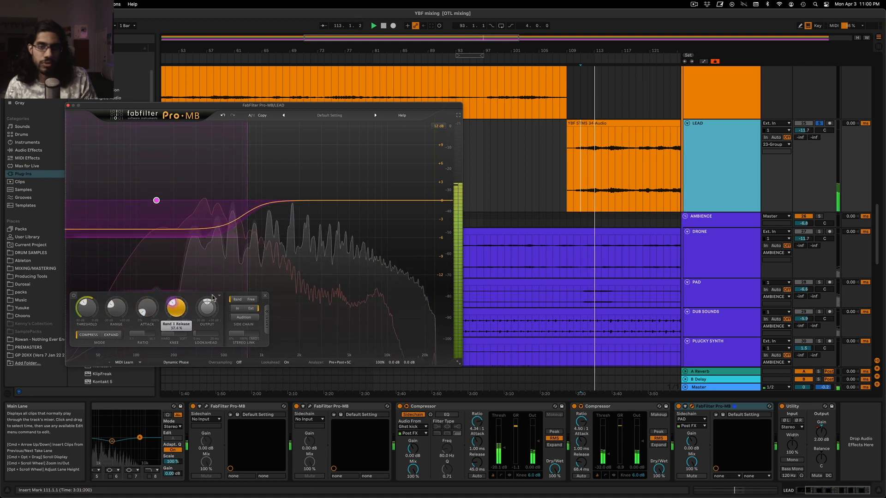
{"action": "key", "text": "space"}
Unsolo the second LEAD track, play the full mix from bar 109, and close the Pro-MB window
{"action": "left_click", "coordinate": [819, 123]}
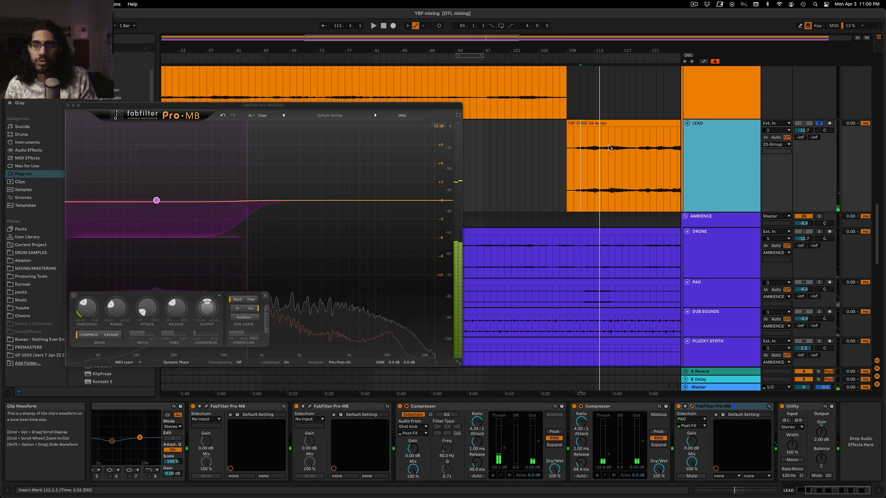
{"action": "left_click", "coordinate": [564, 181]}
{"action": "key", "text": "space"}
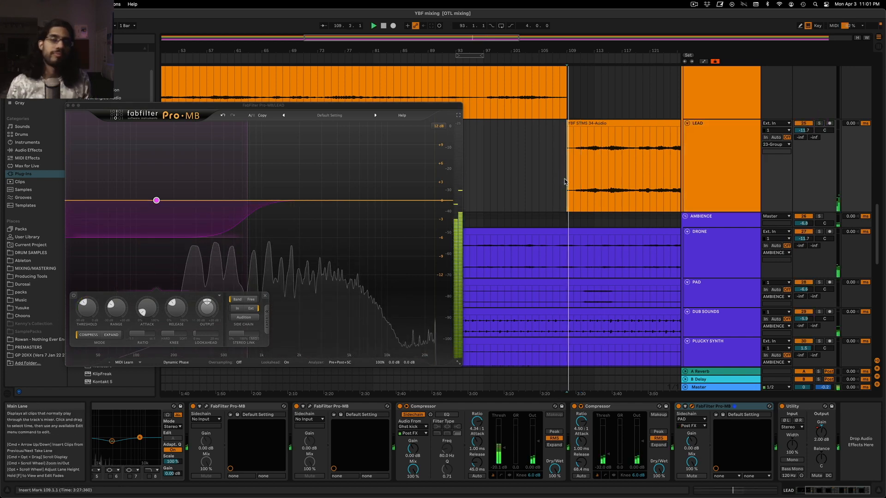
{"action": "left_click", "coordinate": [68, 106]}
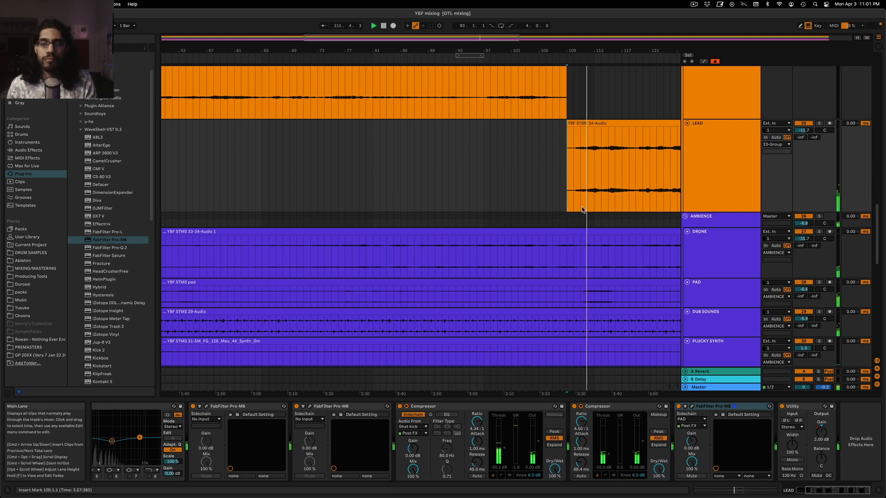
Compare the effect chains of the PAD track and the second LEAD track during playback
{"action": "left_click", "coordinate": [717, 290]}
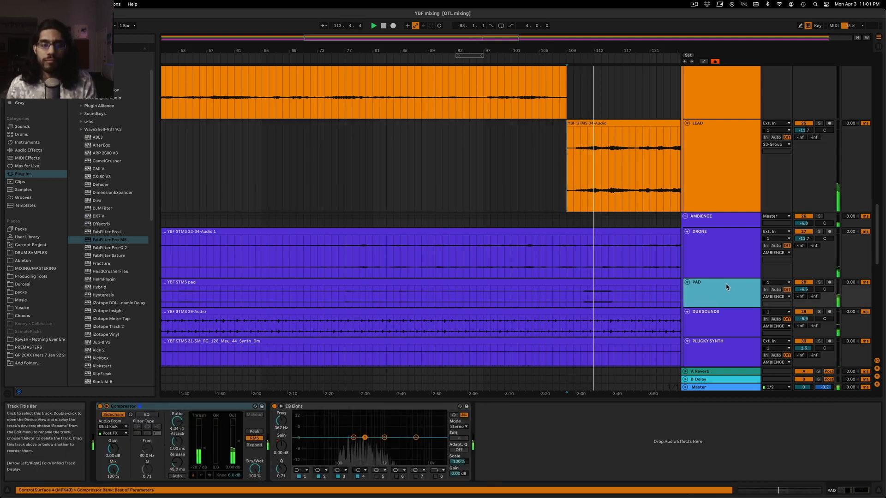
{"action": "left_click", "coordinate": [709, 170]}
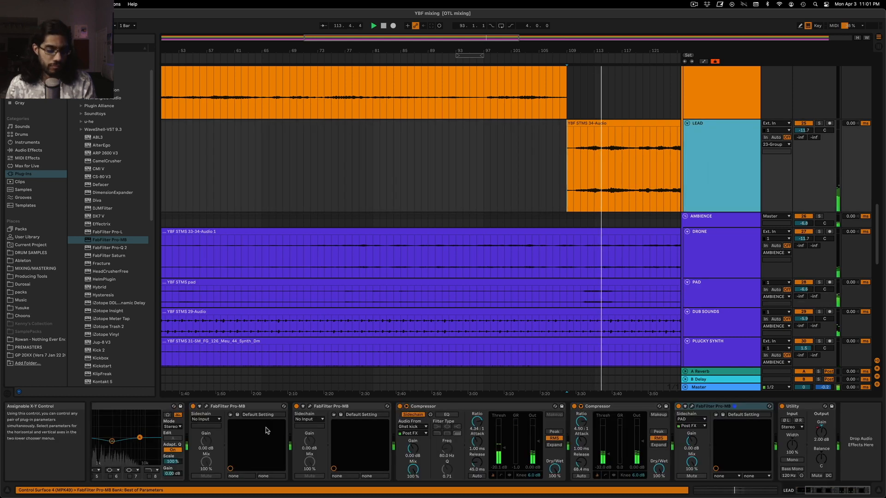
{"action": "scroll", "coordinate": [267, 430], "scroll_direction": "left", "scroll_amount": 4}
{"action": "scroll", "coordinate": [268, 431], "scroll_direction": "right", "scroll_amount": 3}
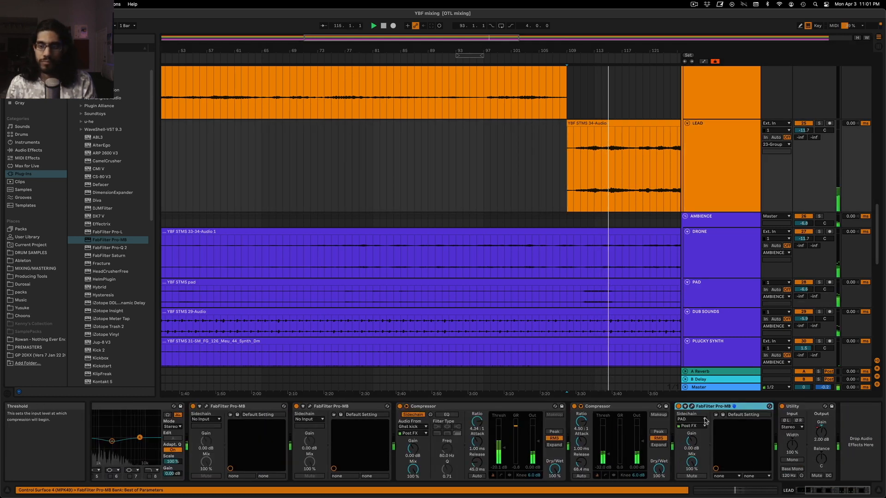
Reopen Pro-MB on the second LEAD track and raise the band's high crossover to about 852 Hz
{"action": "left_click", "coordinate": [693, 406]}
{"action": "key", "text": "space"}
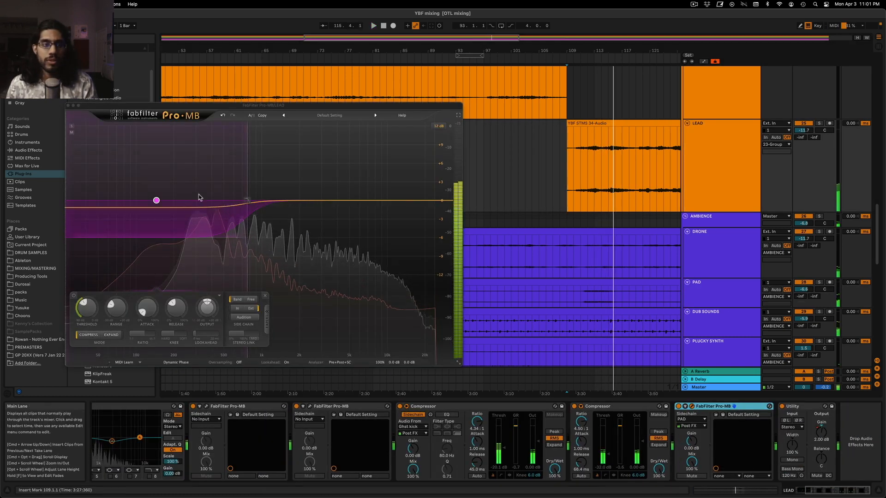
{"action": "left_click", "coordinate": [249, 200]}
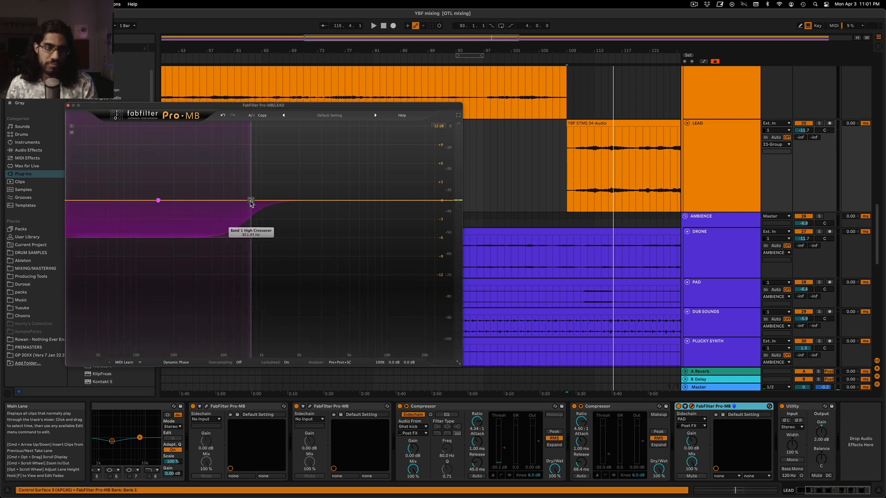
{"action": "key", "text": "space"}
{"action": "left_click_drag", "start_coordinate": [254, 202], "coordinate": [253, 203]}
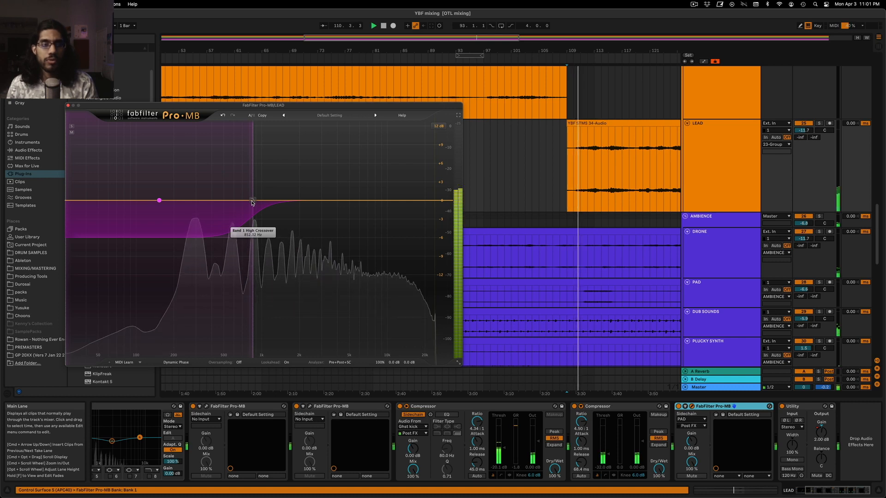
Deepen the band's range to about -9 dB, lengthen its release, and close Pro-MB
{"action": "left_click", "coordinate": [216, 203]}
{"action": "left_click_drag", "start_coordinate": [119, 308], "coordinate": [142, 311]}
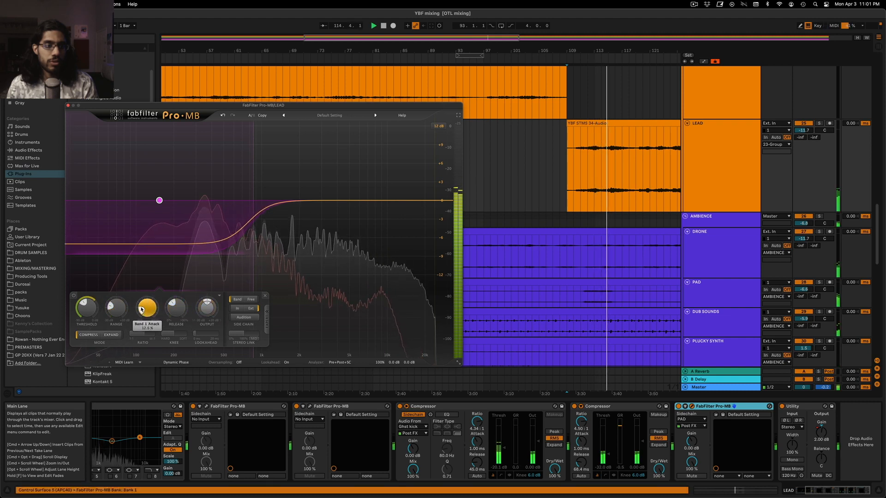
{"action": "left_click_drag", "start_coordinate": [174, 308], "coordinate": [177, 302]}
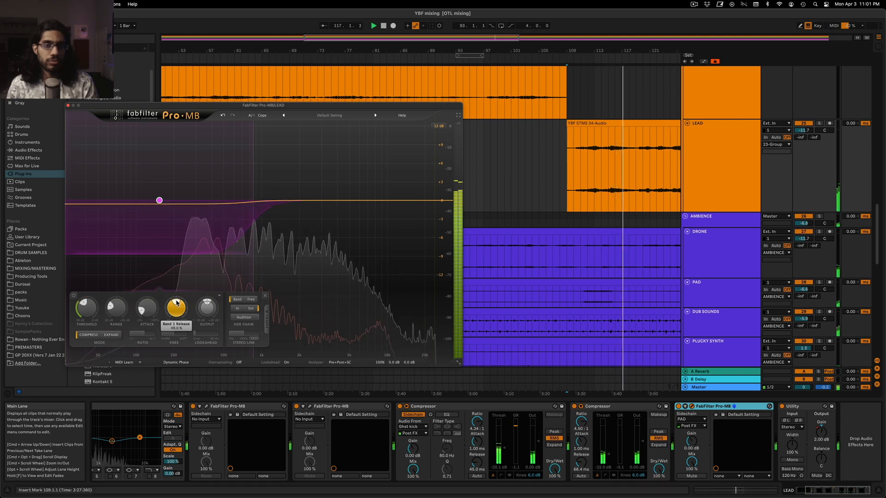
{"action": "left_click", "coordinate": [68, 105]}
Play the full mix from bar 45 to hear the earlier lead section
{"action": "left_click", "coordinate": [344, 197]}
{"action": "left_click_drag", "start_coordinate": [425, 38], "coordinate": [388, 28]}
{"action": "left_click", "coordinate": [306, 191]}
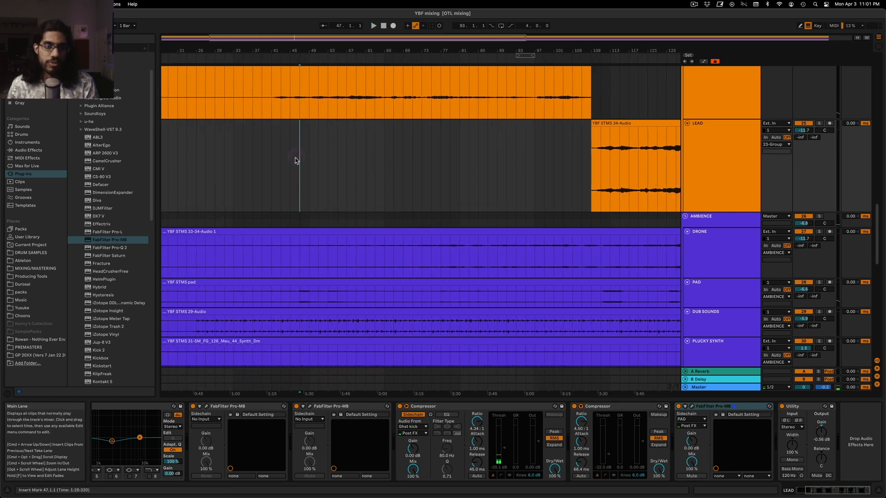
{"action": "key", "text": "space"}
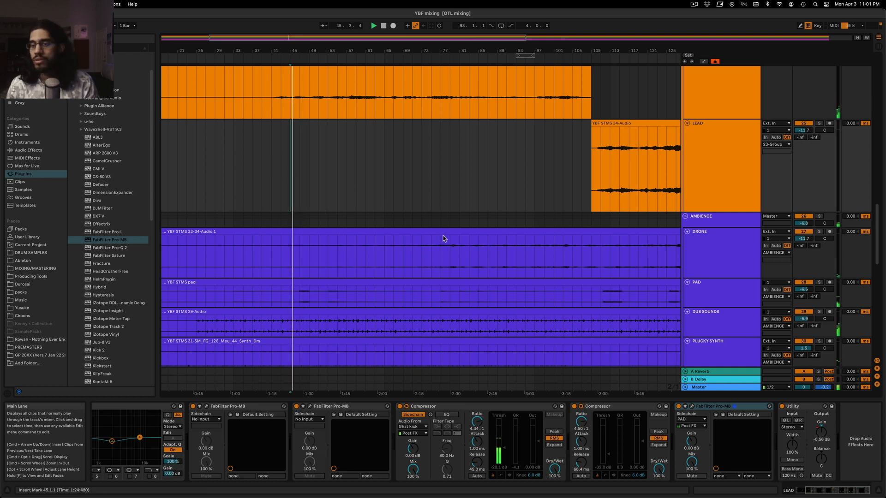
Copy FabFilter Pro-MB from the second LEAD track to the end of the first LEAD track's effect chain
{"action": "left_click", "coordinate": [724, 172]}
{"action": "left_click", "coordinate": [722, 113]}
{"action": "left_click", "coordinate": [727, 172]}
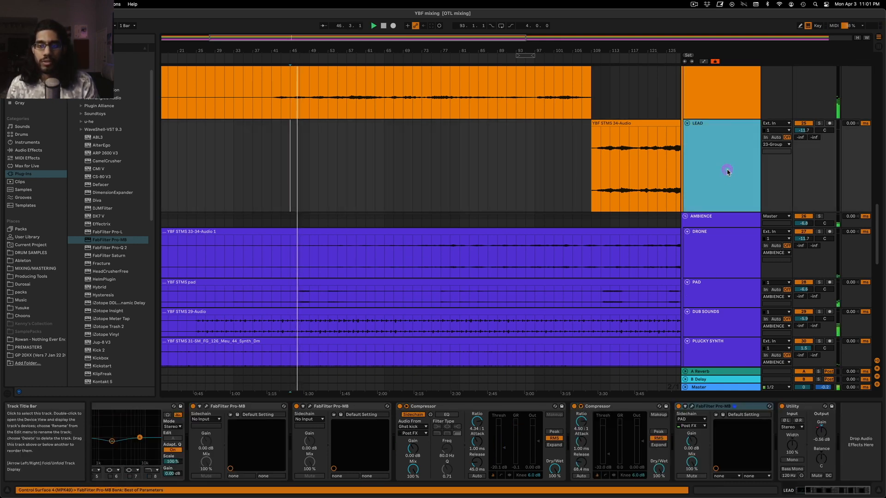
{"action": "left_click", "coordinate": [732, 407]}
{"action": "scroll", "coordinate": [691, 368], "scroll_direction": "up", "scroll_amount": 5}
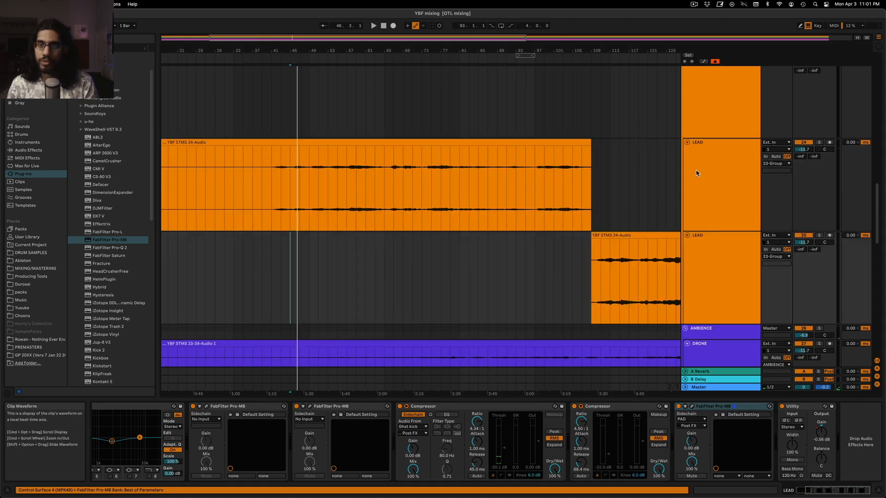
{"action": "left_click", "coordinate": [691, 184]}
{"action": "left_click", "coordinate": [702, 421]}
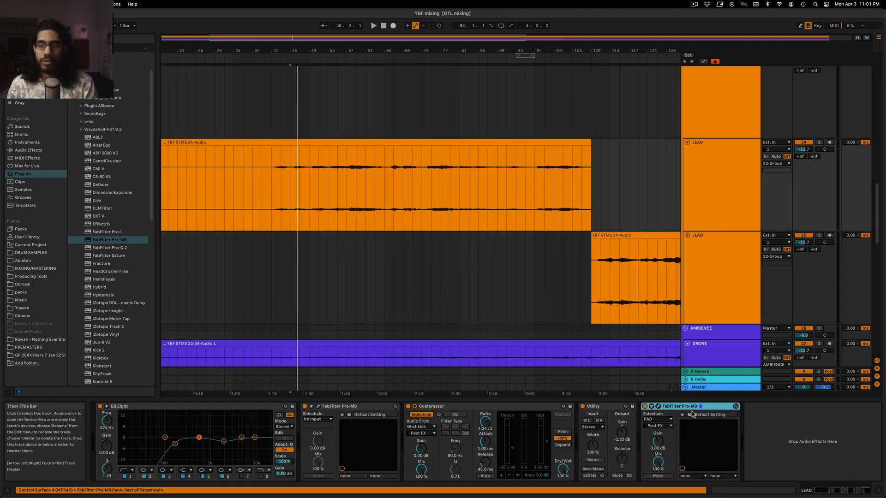
Play from bar 45 while examining the effects on 23-Group and the first LEAD track
{"action": "key", "text": "space"}
{"action": "scroll", "coordinate": [624, 170], "scroll_direction": "up", "scroll_amount": 4}
{"action": "left_click", "coordinate": [729, 185]}
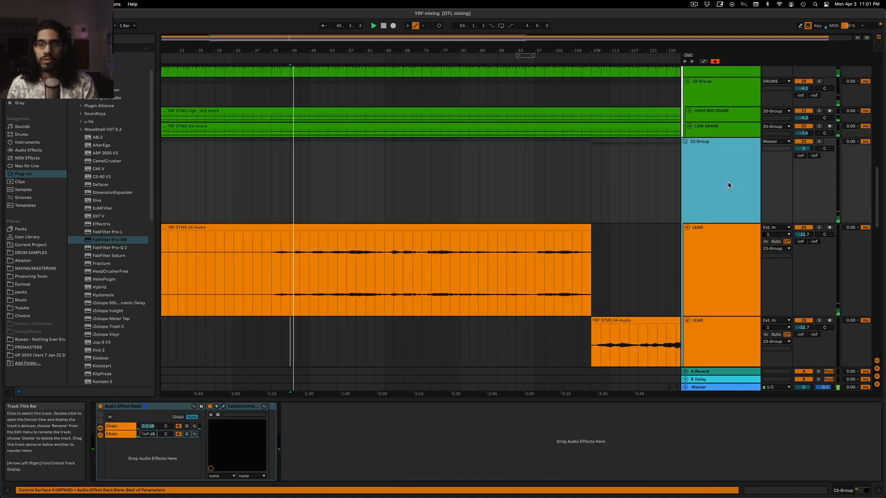
{"action": "scroll", "coordinate": [714, 257], "scroll_direction": "down", "scroll_amount": 3}
{"action": "left_click", "coordinate": [702, 194]}
Transfer FabFilter Pro-MB from the second LEAD track to the end of 23-Group's effect chain
{"action": "left_click", "coordinate": [704, 272]}
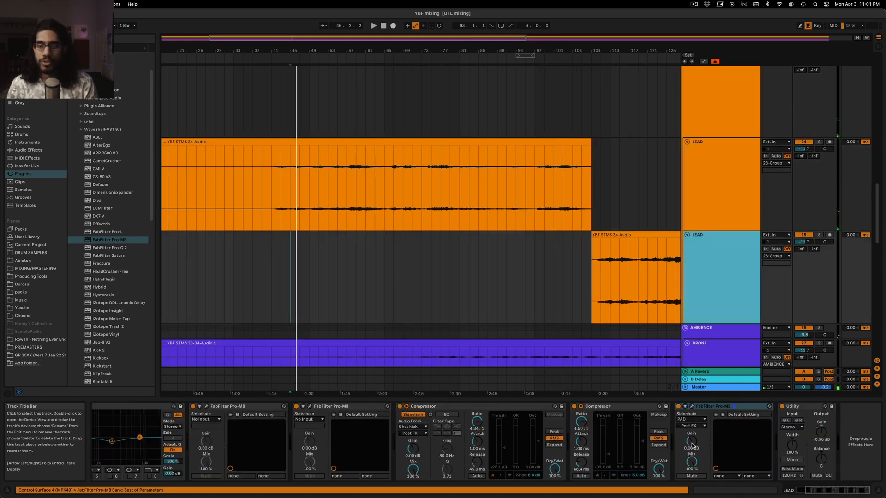
{"action": "left_click", "coordinate": [726, 406]}
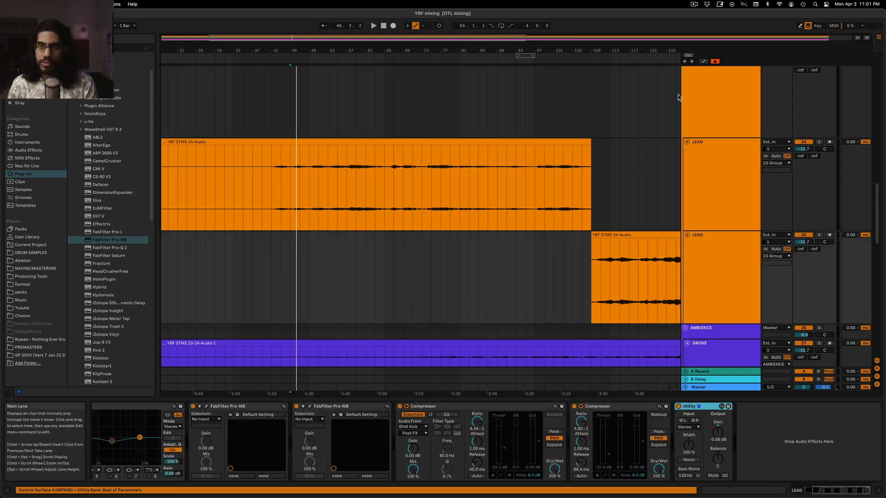
{"action": "left_click", "coordinate": [701, 101]}
{"action": "left_click", "coordinate": [367, 436]}
{"action": "left_click_drag", "start_coordinate": [367, 436], "coordinate": [364, 434]}
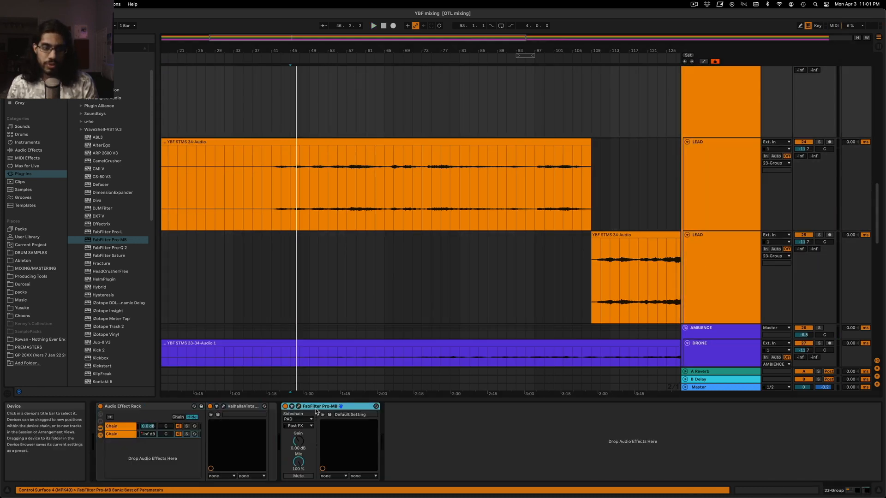
Delete the last FabFilter Pro-MB from the first LEAD track and place 23-Group's Pro-MB first in its chain
{"action": "left_click", "coordinate": [738, 152]}
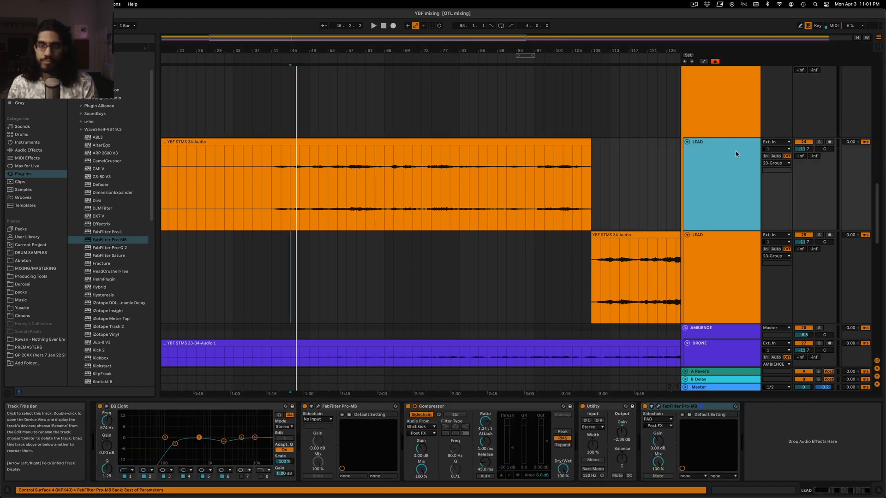
{"action": "left_click", "coordinate": [675, 407]}
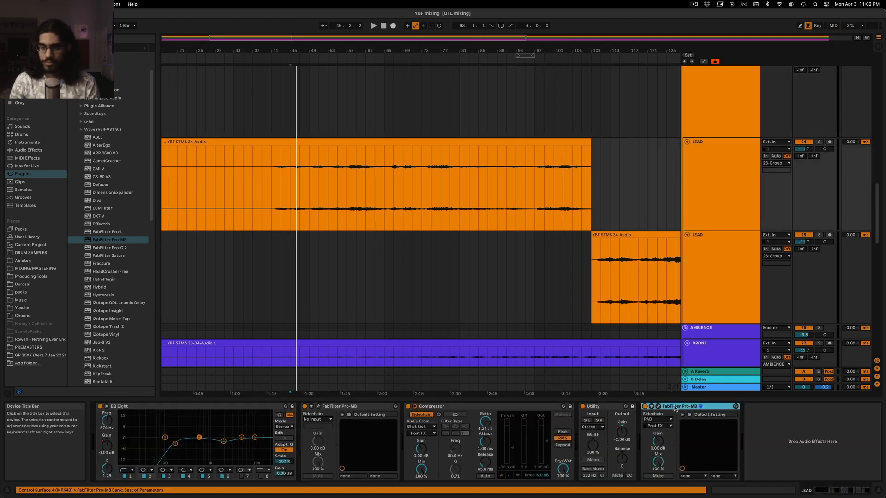
{"action": "key", "text": "Delete"}
{"action": "left_click", "coordinate": [722, 290]}
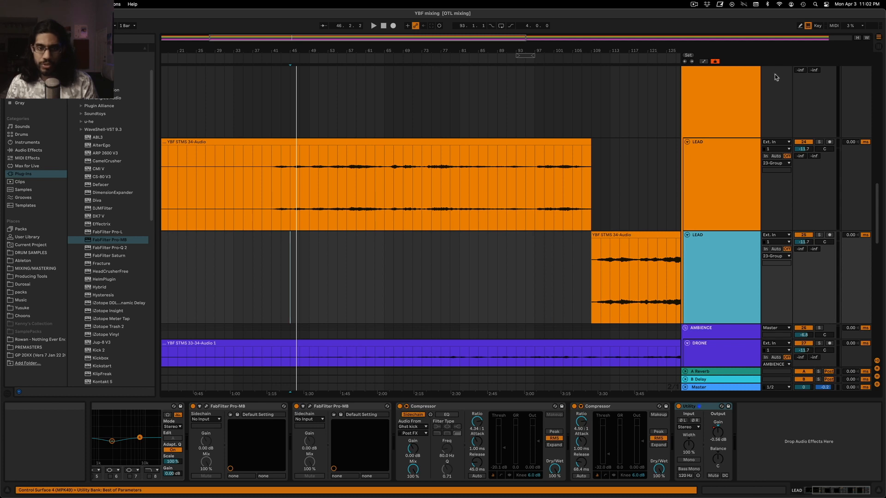
{"action": "left_click", "coordinate": [711, 129]}
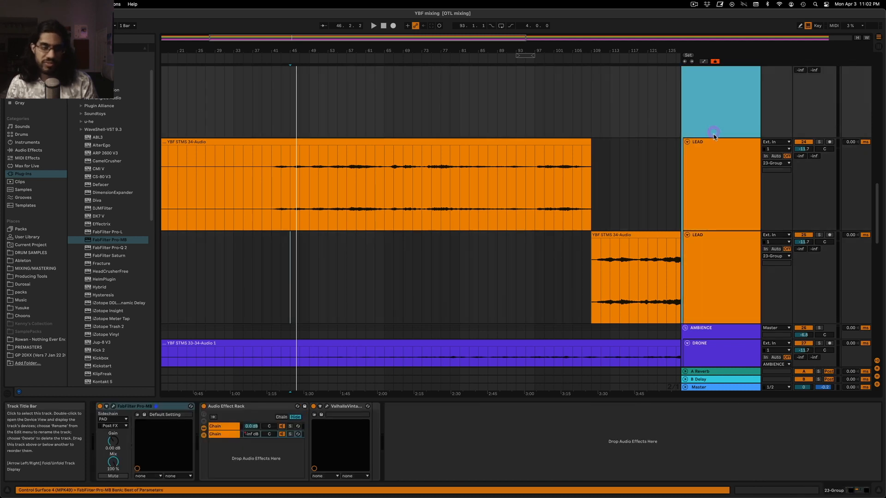
Play from bar 45 and nudge the upper crossover of the low band in 23-Group's FabFilter Pro-MB, leaving its editor closed
{"action": "key", "text": "space"}
{"action": "left_click", "coordinate": [113, 406]}
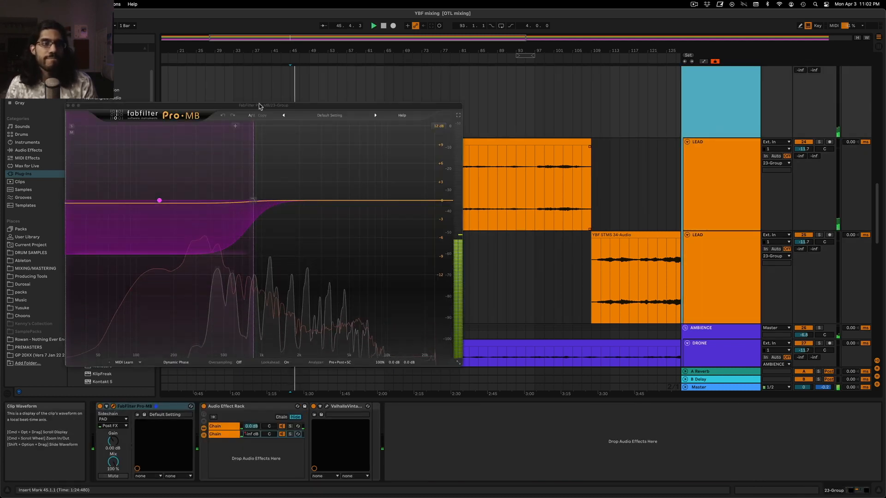
{"action": "left_click_drag", "start_coordinate": [253, 112], "coordinate": [693, 119]}
{"action": "scroll", "coordinate": [353, 209], "scroll_direction": "down", "scroll_amount": 3}
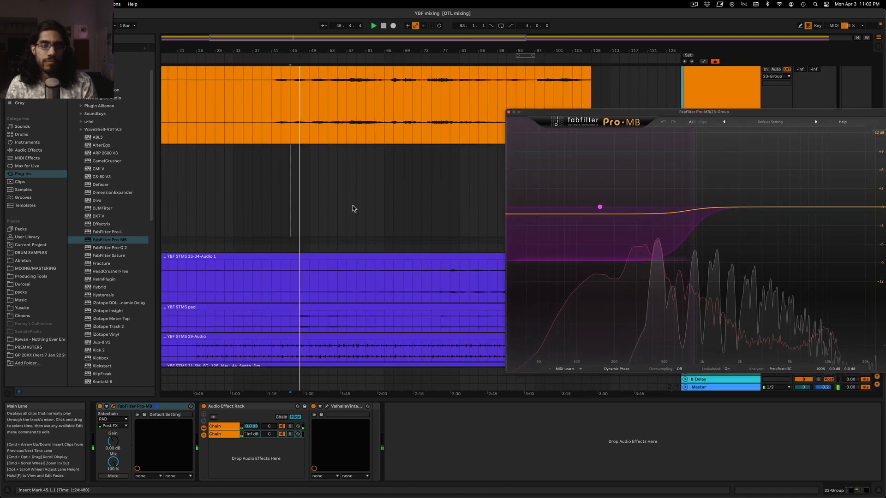
{"action": "scroll", "coordinate": [352, 208], "scroll_direction": "down", "scroll_amount": 1}
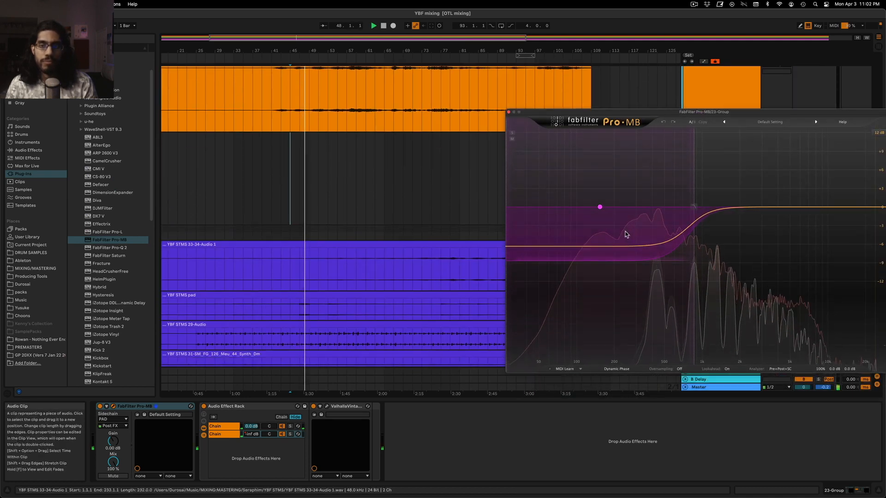
{"action": "left_click_drag", "start_coordinate": [693, 207], "coordinate": [695, 229]}
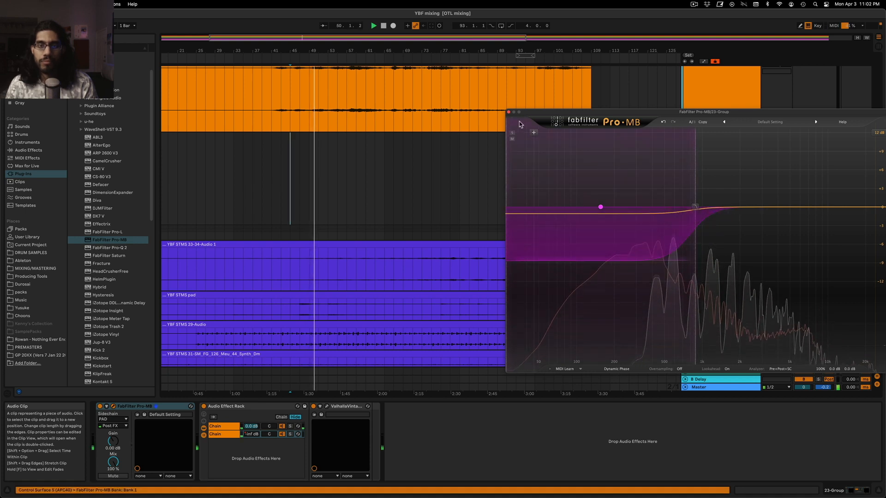
{"action": "left_click", "coordinate": [508, 112]}
Solo the PAD track and play it from about bar 47 with its effect chain shown
{"action": "left_click", "coordinate": [711, 309]}
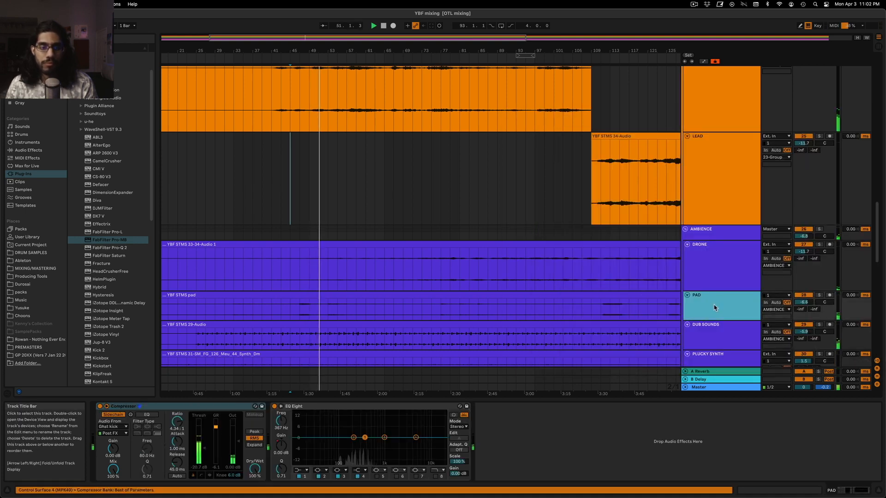
{"action": "left_click", "coordinate": [292, 222]}
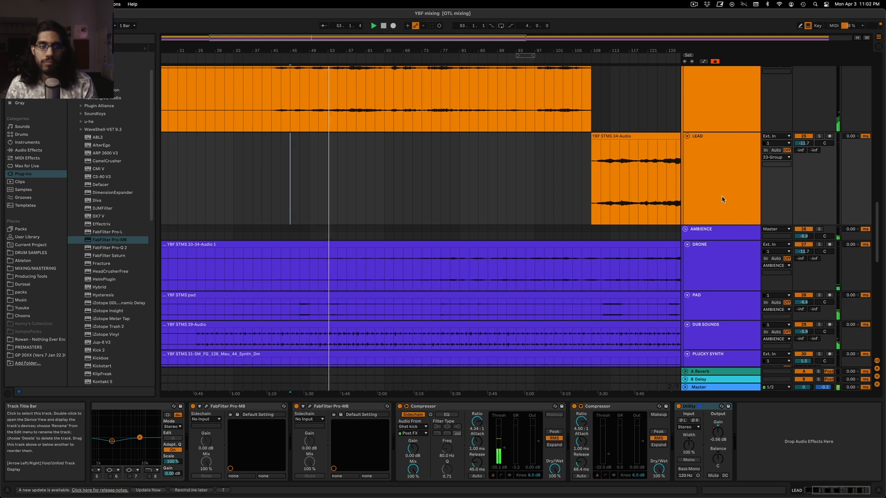
{"action": "left_click", "coordinate": [727, 300]}
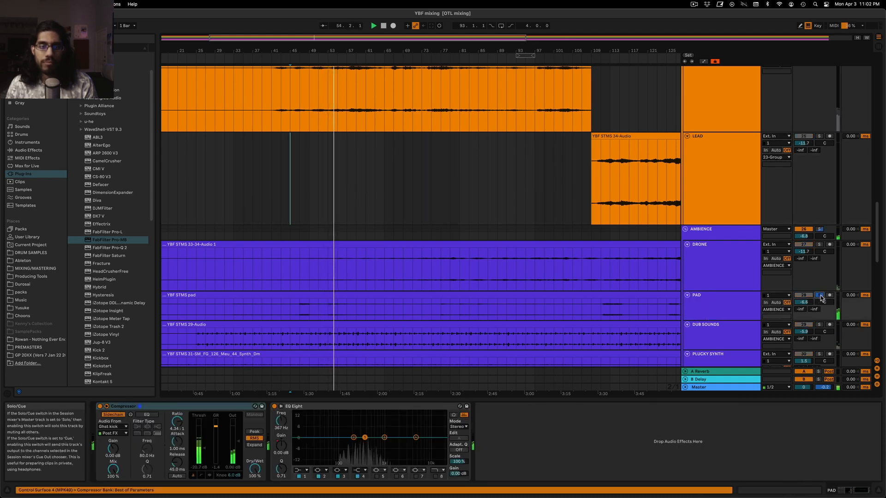
{"action": "left_click", "coordinate": [299, 308]}
{"action": "left_click", "coordinate": [692, 308]}
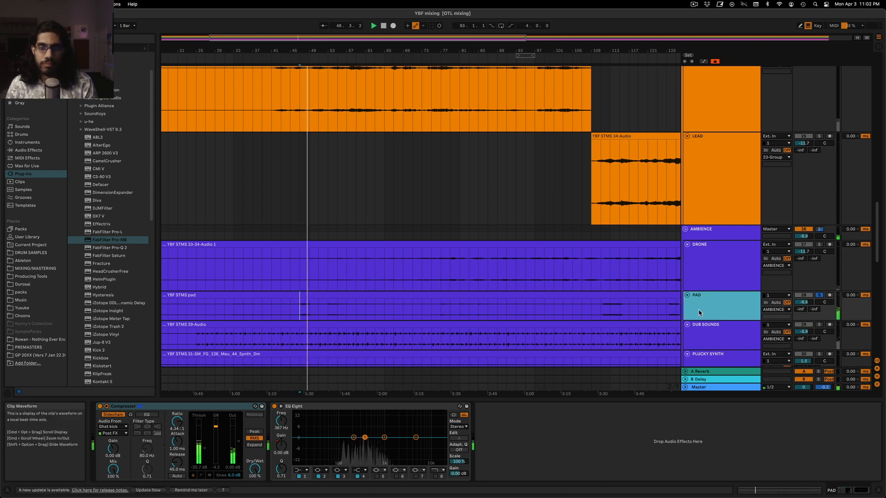
Try a cut of about 5.6 dB at 225 Hz in the PAD track's EQ Eight during playback
{"action": "left_click_drag", "start_coordinate": [354, 438], "coordinate": [357, 441]}
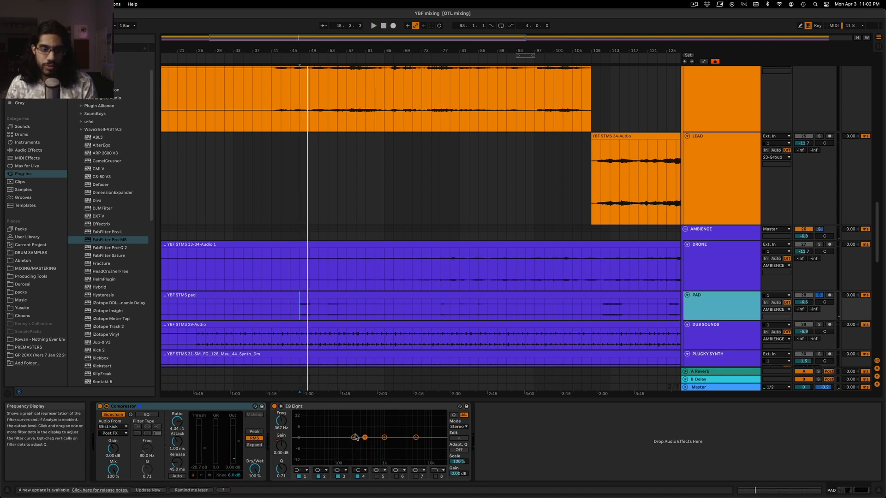
{"action": "key", "text": "space"}
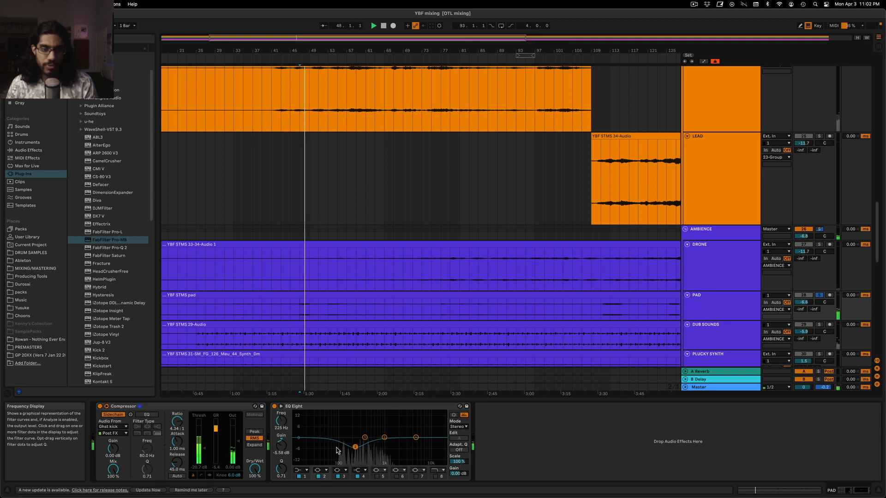
{"action": "left_click", "coordinate": [298, 470]}
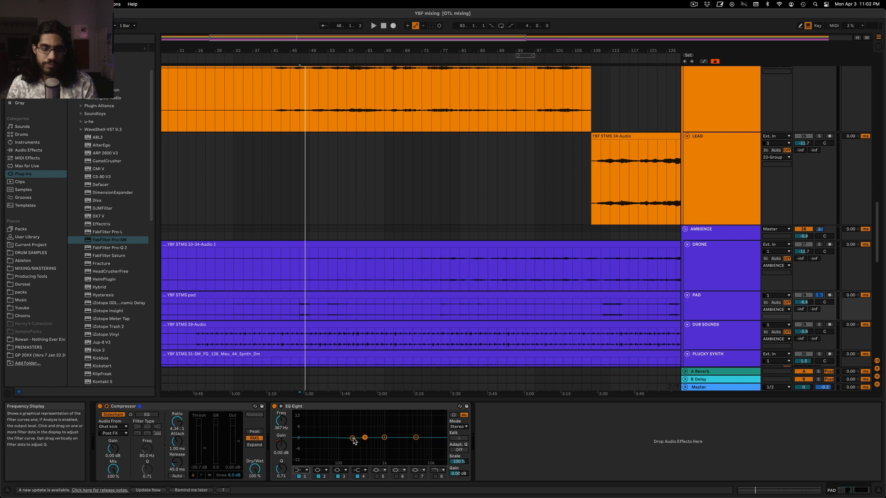
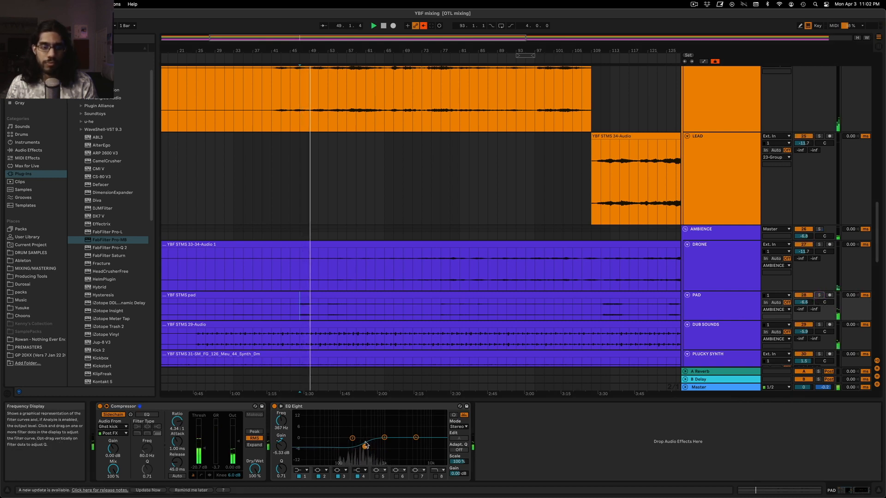
Examine how FabFilter Pro-MB on the 23 Group reacts during playback, then close the plug-in window
{"action": "scroll", "coordinate": [398, 187], "scroll_direction": "up", "scroll_amount": 4}
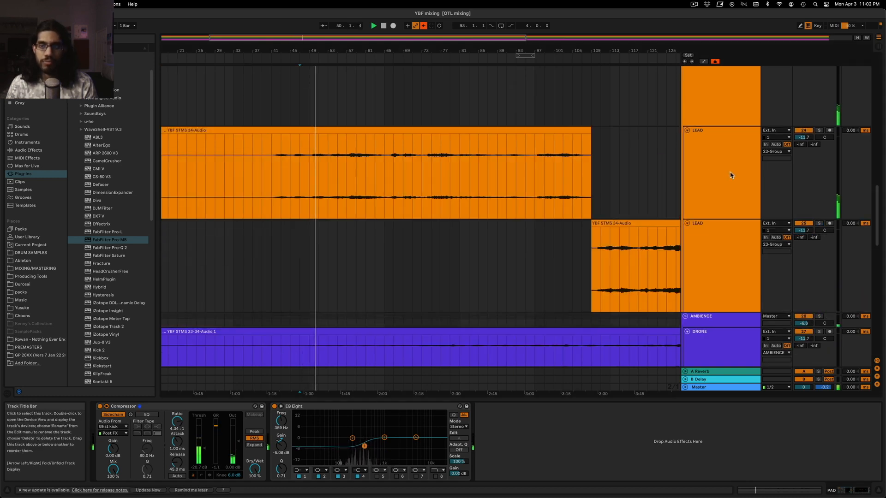
{"action": "left_click", "coordinate": [729, 131]}
{"action": "left_click", "coordinate": [720, 100]}
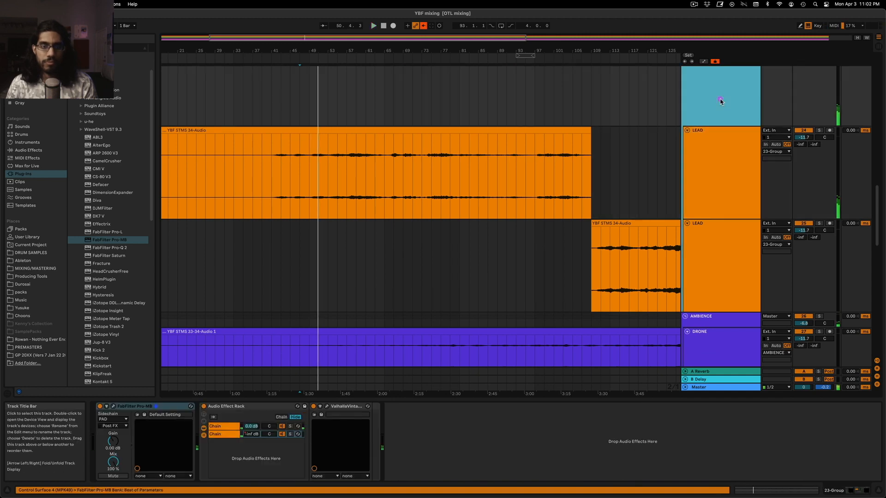
{"action": "left_click", "coordinate": [113, 407]}
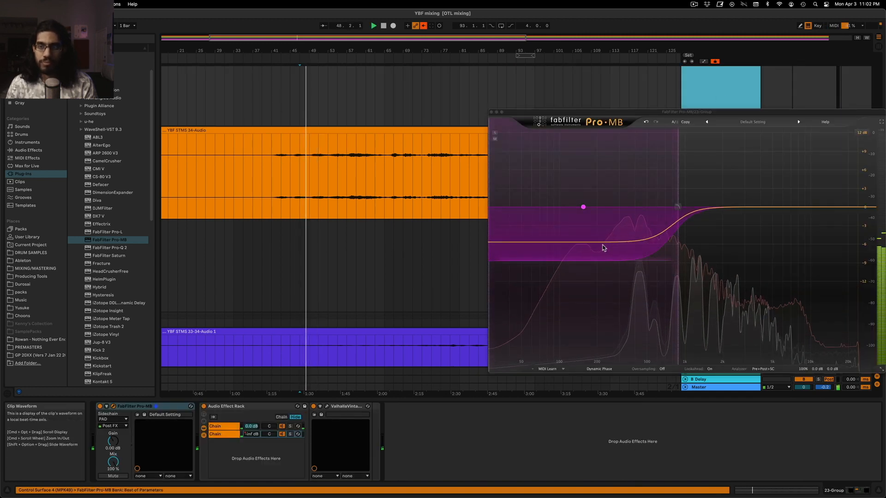
{"action": "left_click", "coordinate": [490, 113]}
Stop playback and select the EQ Eight gain on the PAD track
{"action": "scroll", "coordinate": [435, 300], "scroll_direction": "down", "scroll_amount": 5}
{"action": "left_click", "coordinate": [719, 253]}
{"action": "key", "text": "space"}
{"action": "left_click", "coordinate": [713, 187]}
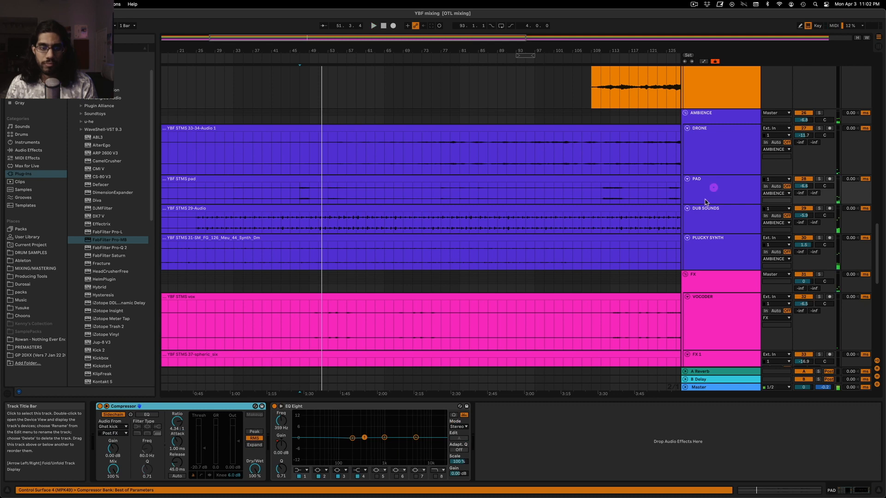
{"action": "left_click", "coordinate": [278, 448]}
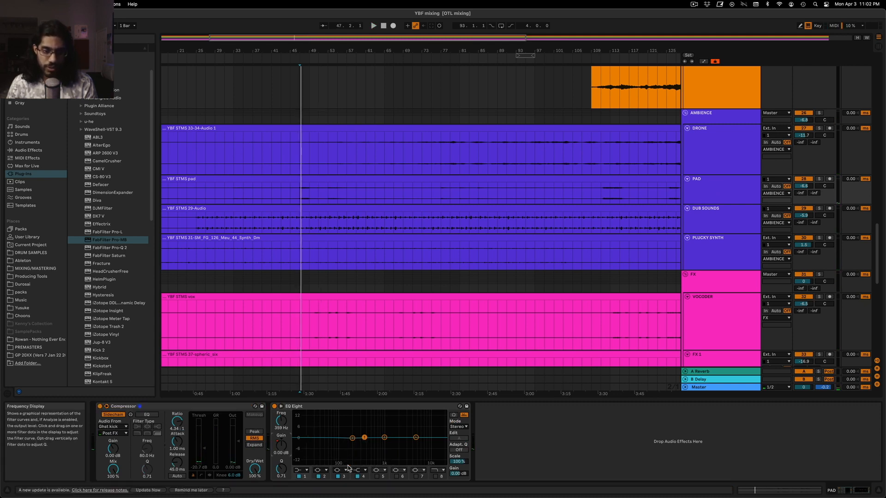
{"action": "left_click", "coordinate": [318, 476]}
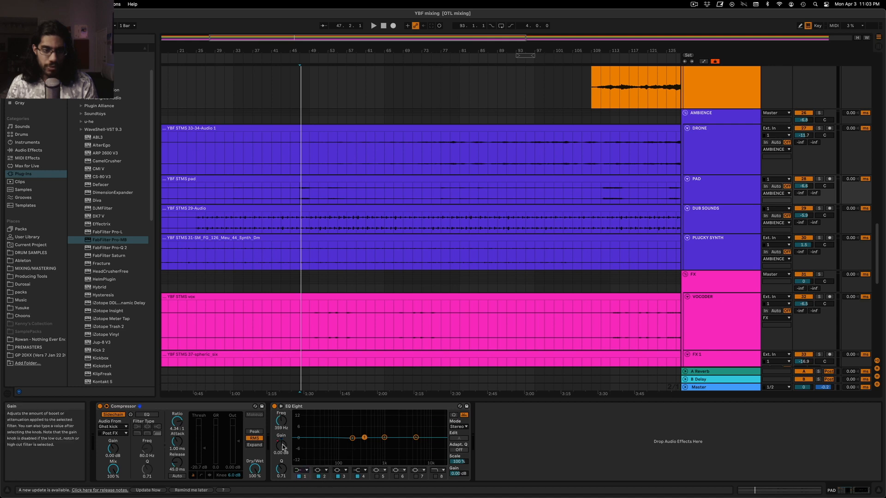
Turn off the computer MIDI keyboard and show the automation lanes across the full arrangement length
{"action": "left_click", "coordinate": [808, 26]}
{"action": "key", "text": "a"}
{"action": "key", "text": "w"}
Audition the PAD from bar 125, set the earlier stretch of its EQ Eight gain automation to -3.00 dB, and replay from bar 113
{"action": "left_click", "coordinate": [429, 189]}
{"action": "key", "text": "space"}
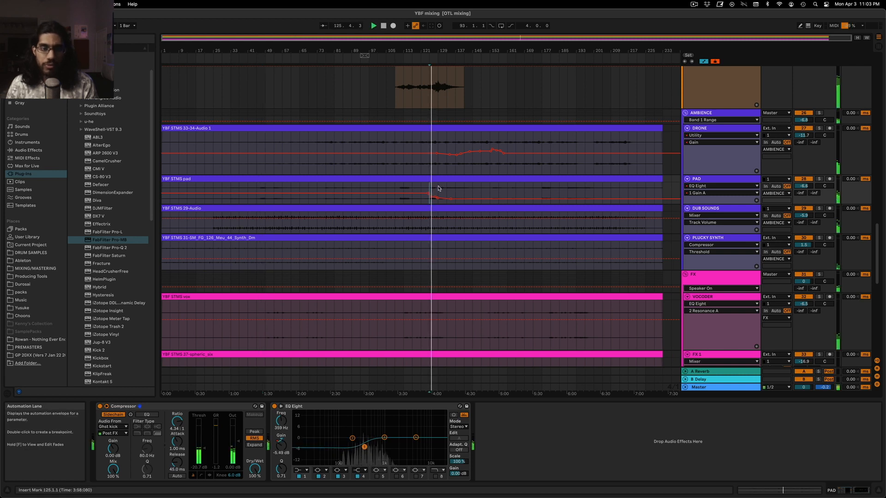
{"action": "key", "text": "space"}
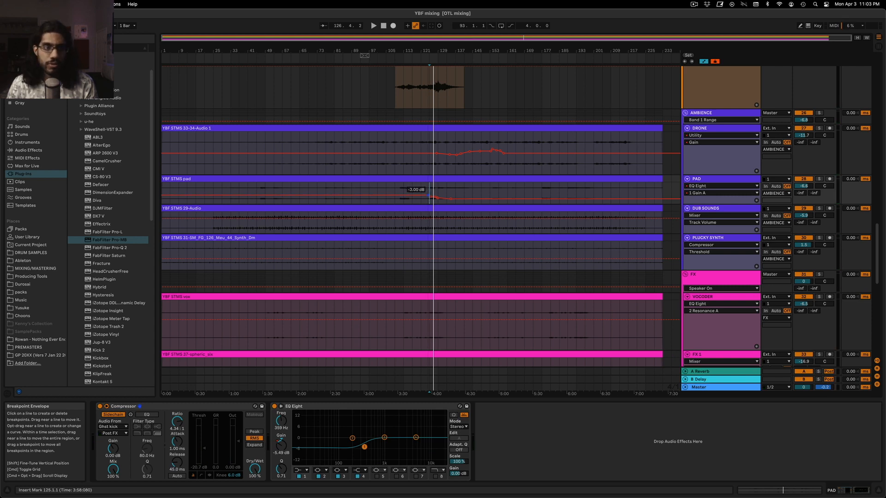
{"action": "left_click", "coordinate": [400, 189]}
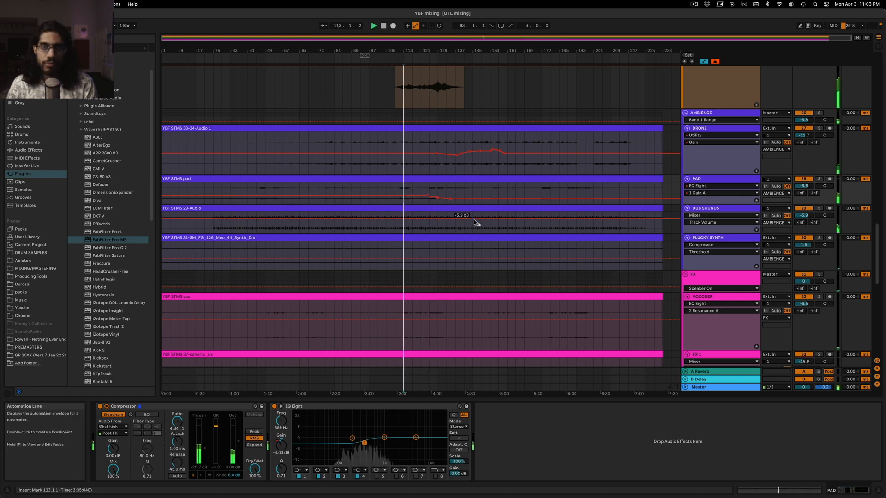
Solo the PAD track and listen to the passage from bar 47 with the reduced EQ gain
{"action": "left_click", "coordinate": [818, 179]}
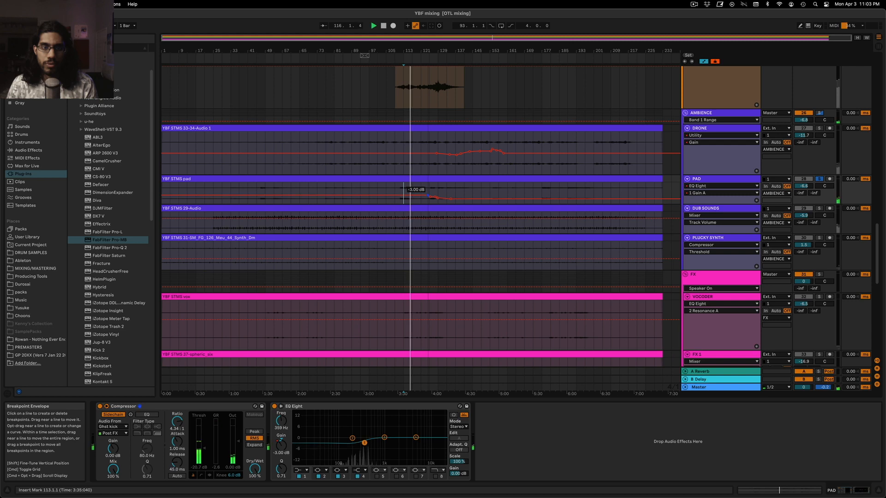
{"action": "left_click", "coordinate": [265, 193]}
{"action": "left_click_drag", "start_coordinate": [275, 42], "coordinate": [277, 90]}
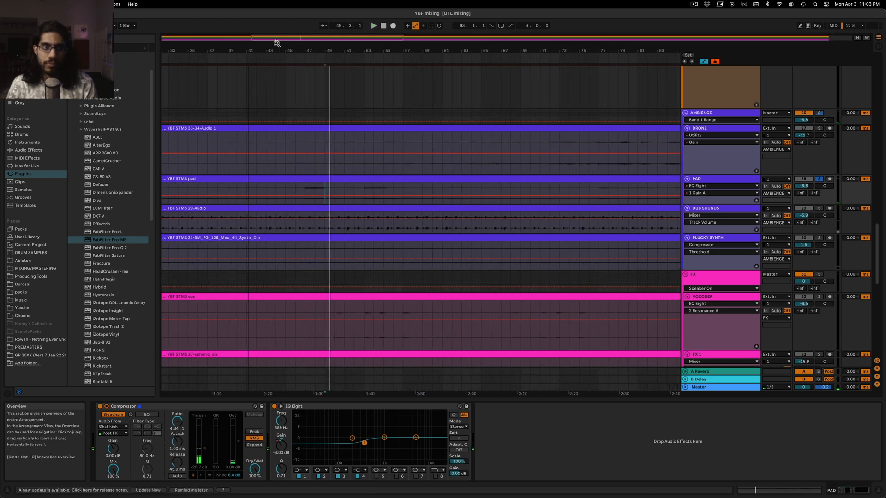
{"action": "key", "text": "space"}
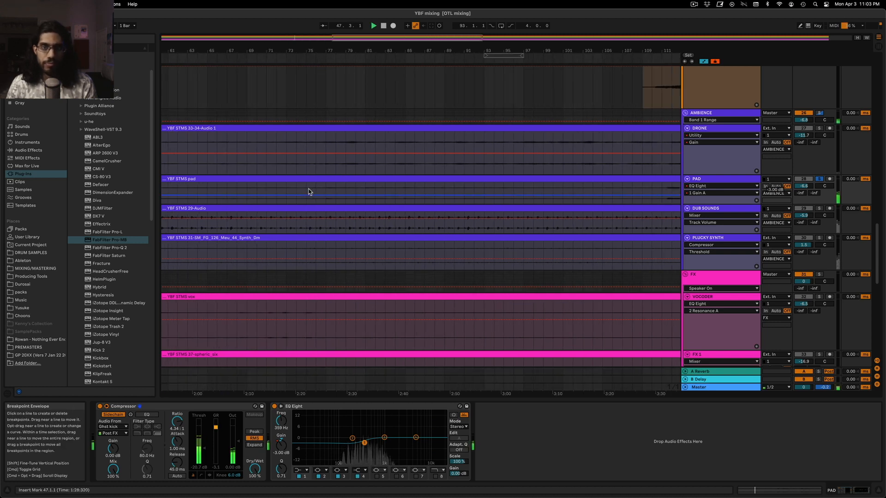
Lower the earlier stretch of the PAD's EQ Eight gain automation to -4.80 dB and replay from bar 47 without solo
{"action": "scroll", "coordinate": [314, 192], "scroll_direction": "right", "scroll_amount": 10}
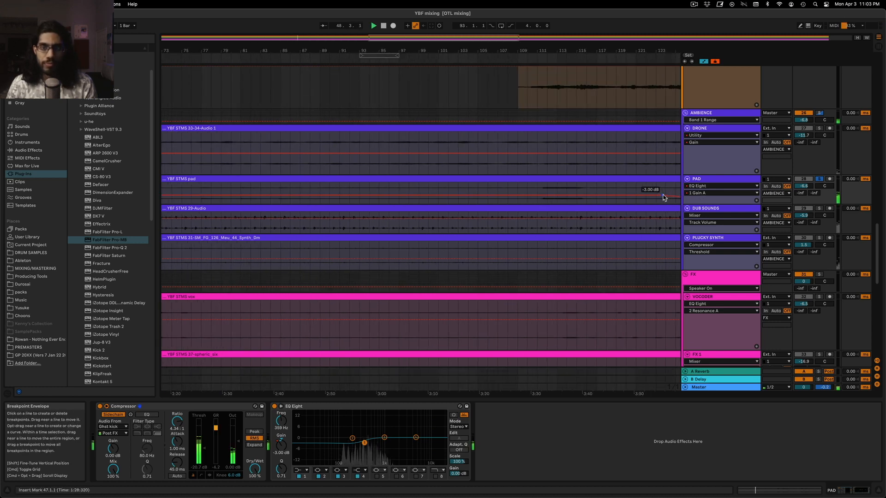
{"action": "key", "text": "space"}
{"action": "double_click", "coordinate": [512, 39]}
{"action": "key", "text": "space"}
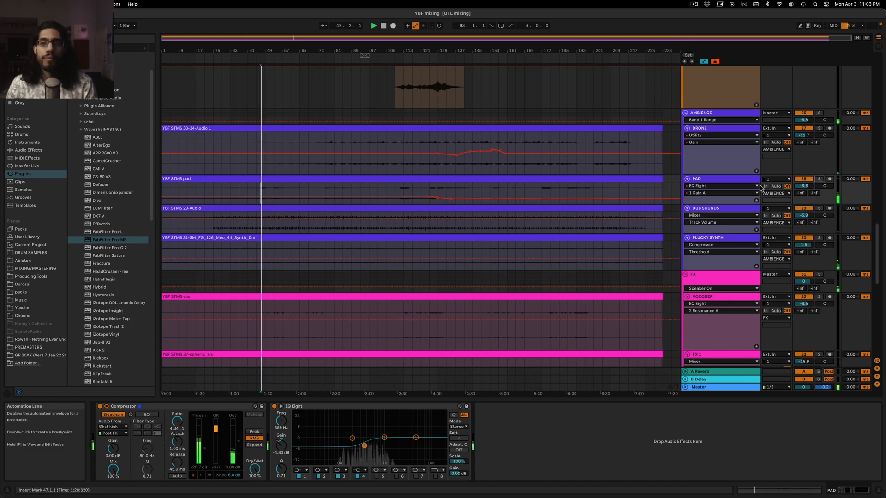
Fine-tune the upper edge of the low band in the 23 Group's FabFilter Pro-MB during playback and close the plug-in
{"action": "scroll", "coordinate": [364, 227], "scroll_direction": "up", "scroll_amount": 5}
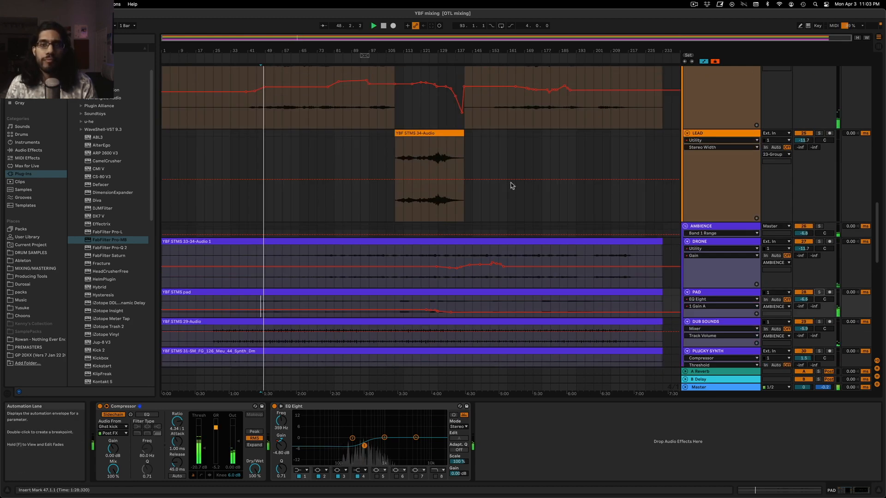
{"action": "left_click", "coordinate": [700, 85]}
{"action": "scroll", "coordinate": [619, 247], "scroll_direction": "up", "scroll_amount": 5}
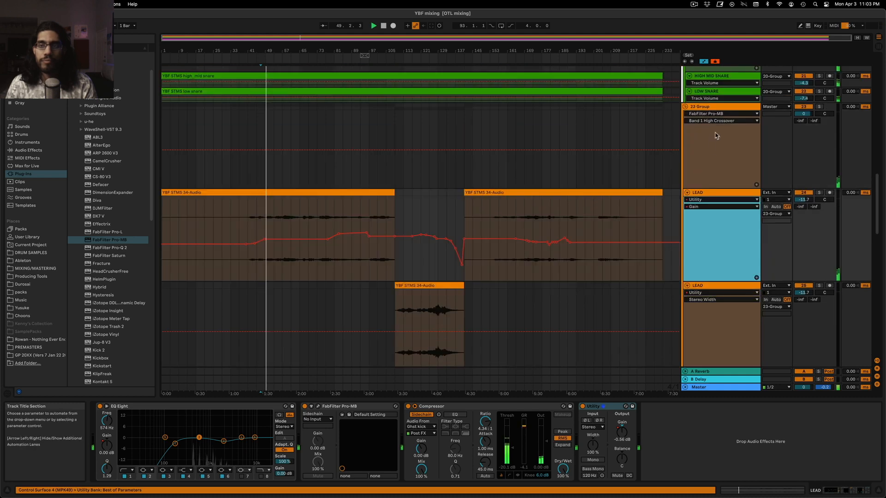
{"action": "left_click", "coordinate": [720, 149]}
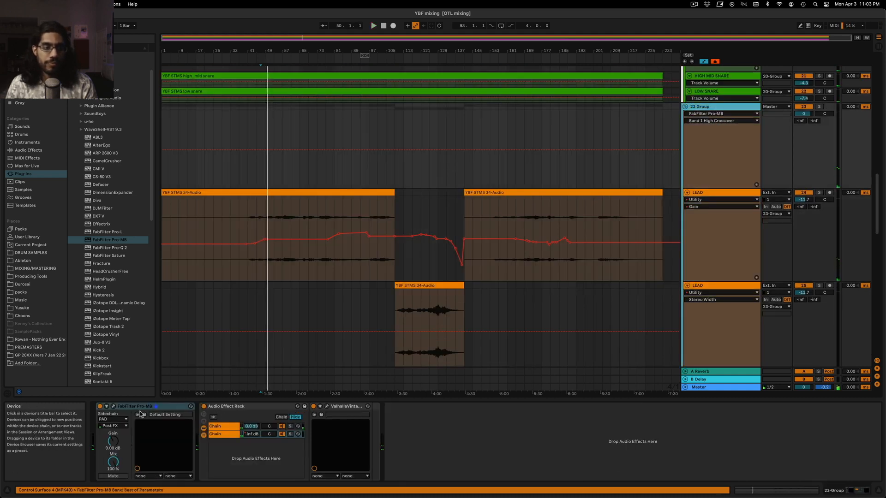
{"action": "left_click", "coordinate": [113, 406]}
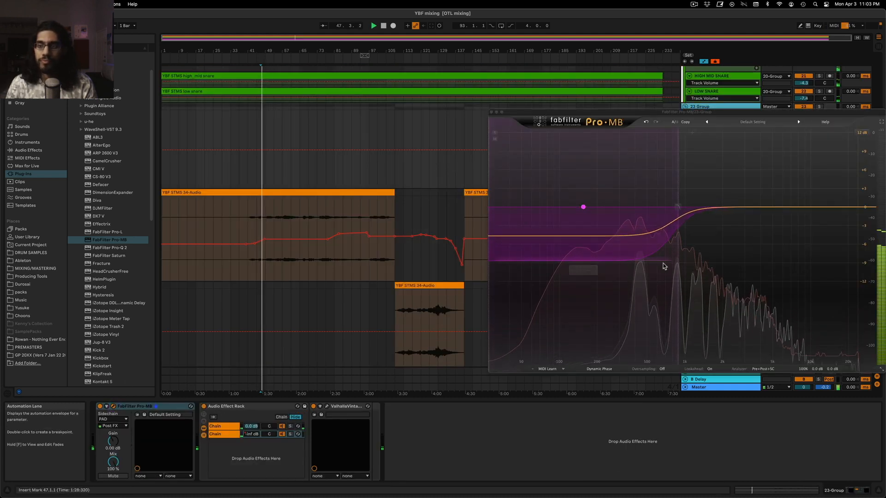
{"action": "left_click_drag", "start_coordinate": [679, 207], "coordinate": [685, 235]}
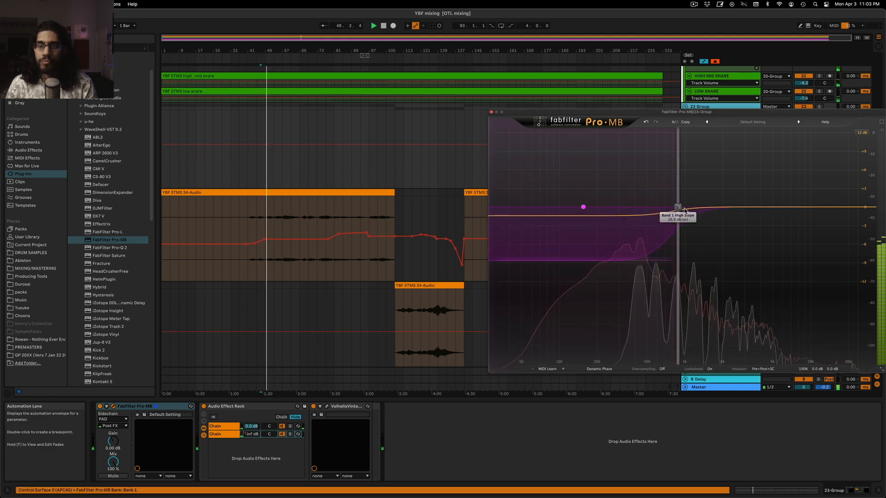
{"action": "left_click", "coordinate": [490, 112]}
Solo the DRUM RACK track, play it from bar 47 and bring up its effects chain
{"action": "scroll", "coordinate": [338, 242], "scroll_direction": "down", "scroll_amount": 10}
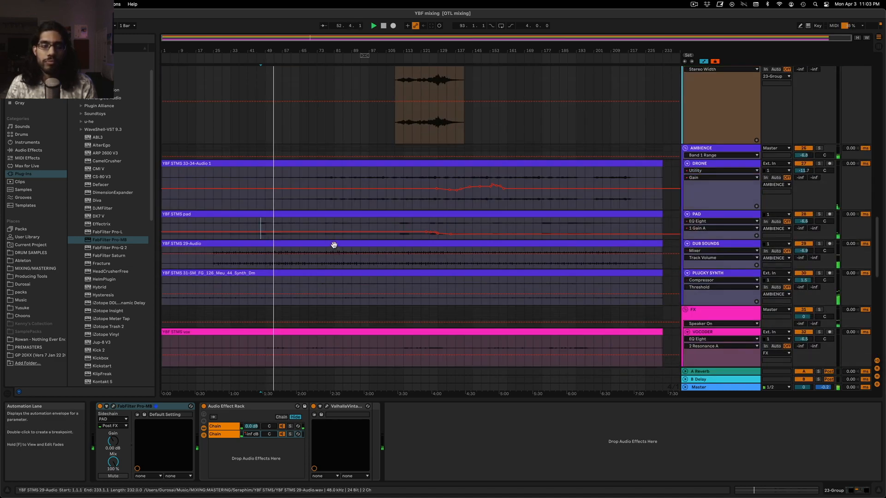
{"action": "scroll", "coordinate": [334, 245], "scroll_direction": "down", "scroll_amount": 7}
{"action": "scroll", "coordinate": [331, 261], "scroll_direction": "up", "scroll_amount": 5}
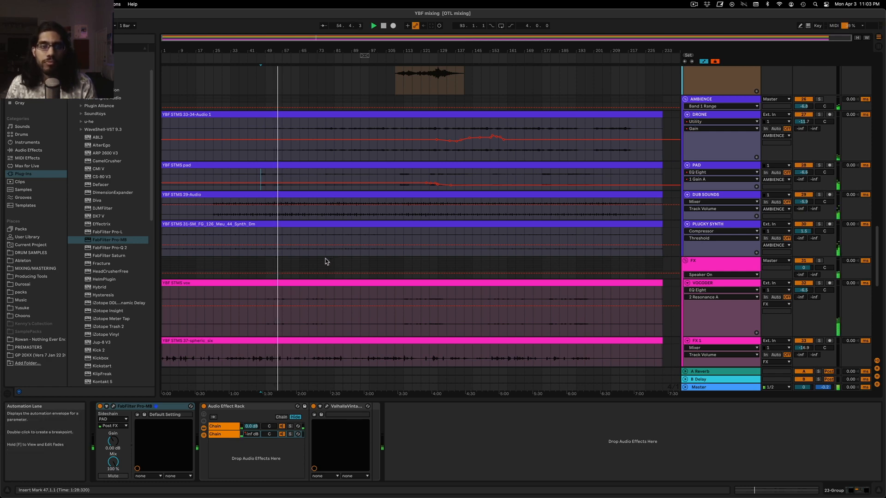
{"action": "scroll", "coordinate": [308, 208], "scroll_direction": "up", "scroll_amount": 6}
{"action": "scroll", "coordinate": [307, 213], "scroll_direction": "up", "scroll_amount": 3}
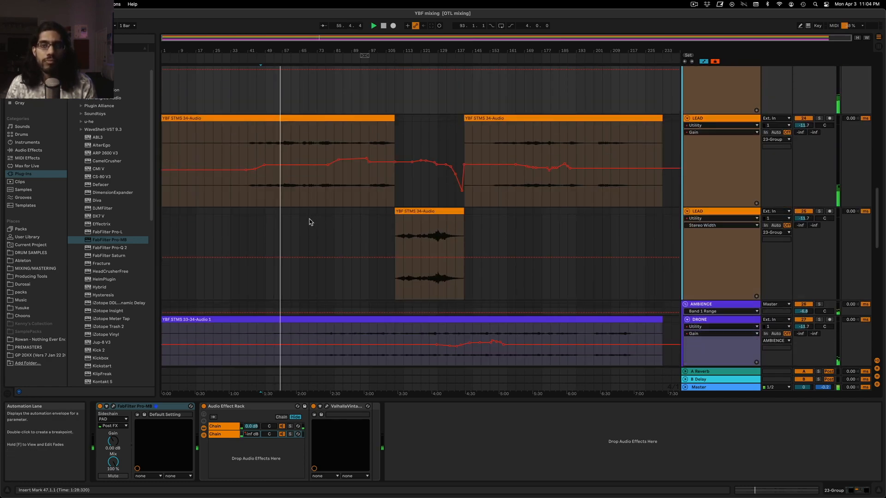
{"action": "scroll", "coordinate": [309, 212], "scroll_direction": "up", "scroll_amount": 18}
{"action": "scroll", "coordinate": [320, 206], "scroll_direction": "down", "scroll_amount": 4}
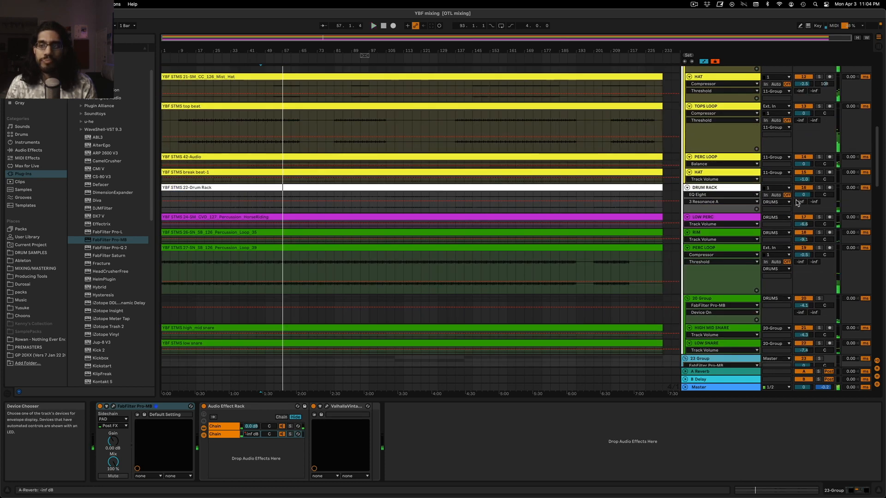
{"action": "left_click", "coordinate": [820, 187]}
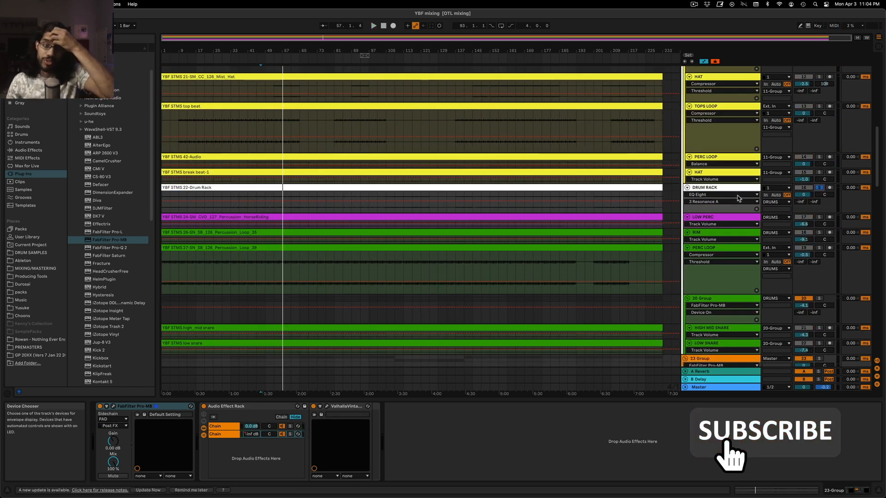
{"action": "key", "text": "space"}
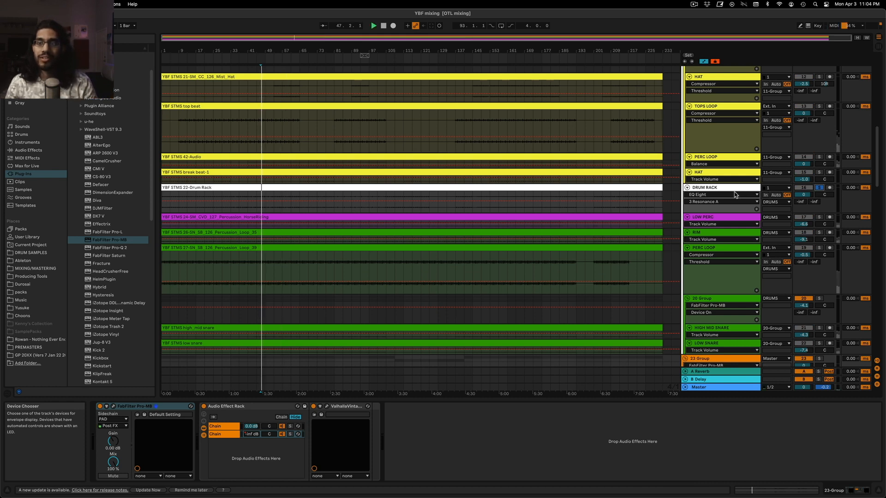
{"action": "left_click", "coordinate": [735, 193]}
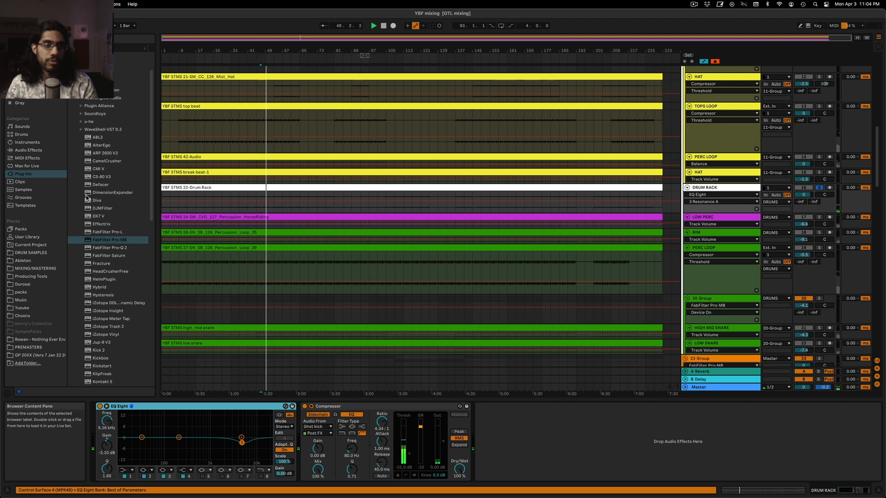
{"action": "left_click", "coordinate": [29, 151]}
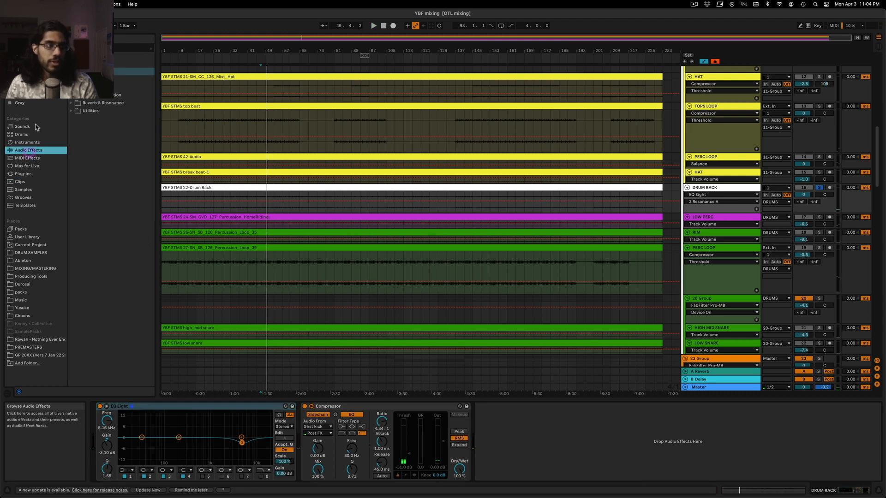
{"action": "left_click", "coordinate": [71, 72]}
{"action": "left_click_drag", "start_coordinate": [305, 429], "coordinate": [305, 431]}
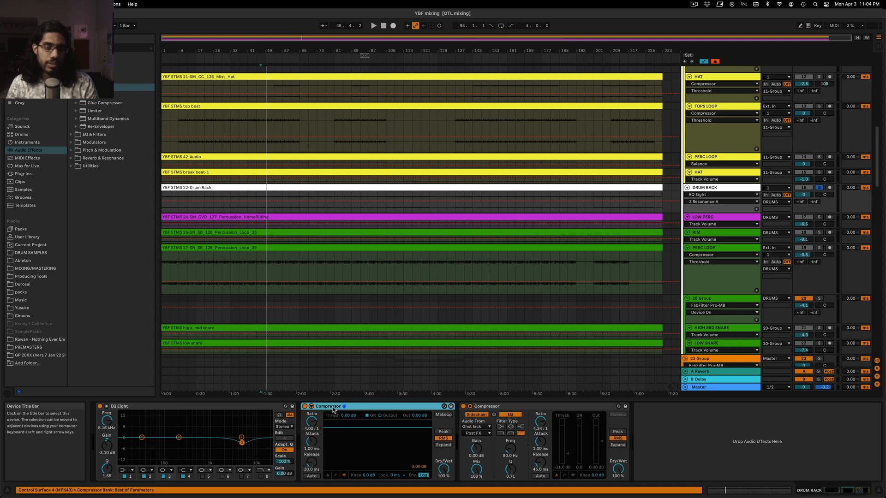
{"action": "key", "text": "Delete"}
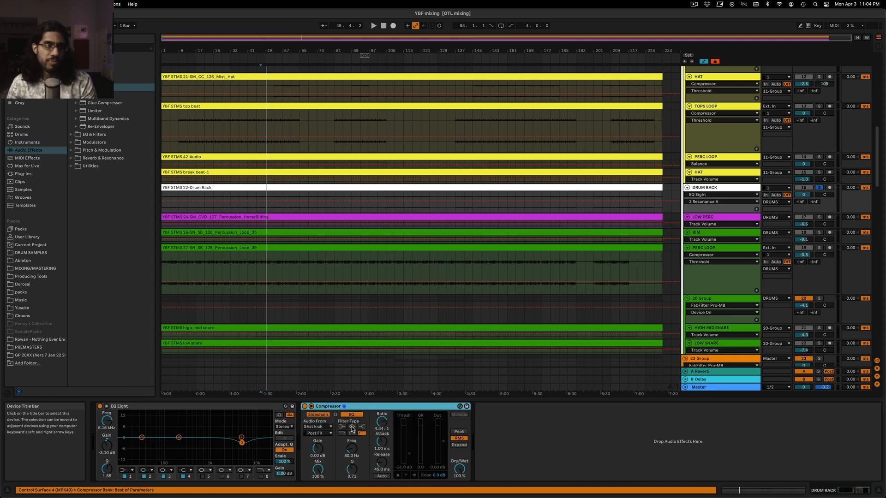
Insert FabFilter Pro-MB between EQ Eight and Compressor on the DRUM RACK track and start playback
{"action": "left_click", "coordinate": [22, 174]}
{"action": "left_click_drag", "start_coordinate": [113, 242], "coordinate": [325, 483]}
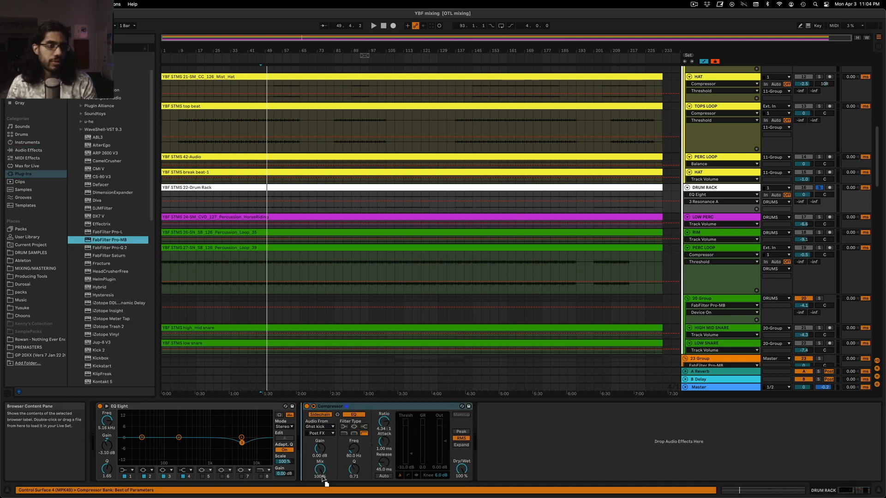
{"action": "left_click_drag", "start_coordinate": [300, 447], "coordinate": [301, 447]}
{"action": "key", "text": "space"}
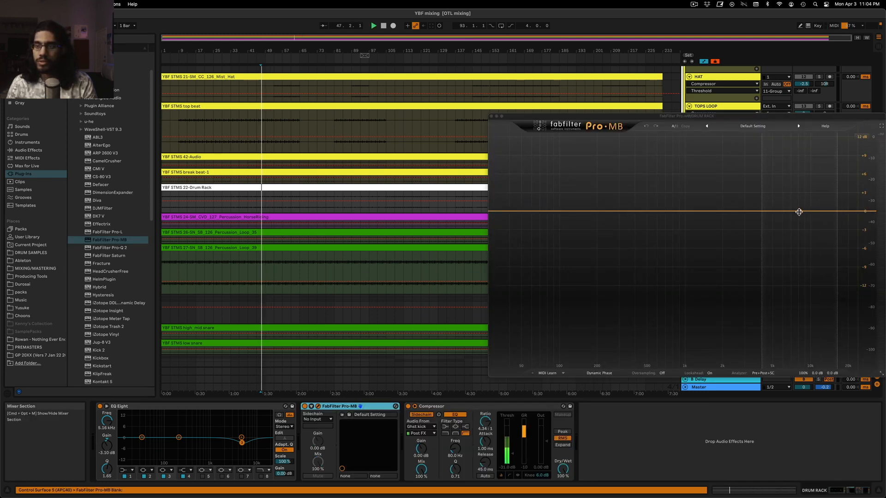
Add a high-frequency compression band around 8 kHz in the DRUM RACK's Pro-MB and adjust its threshold
{"action": "left_click", "coordinate": [797, 212]}
{"action": "left_click", "coordinate": [797, 212]}
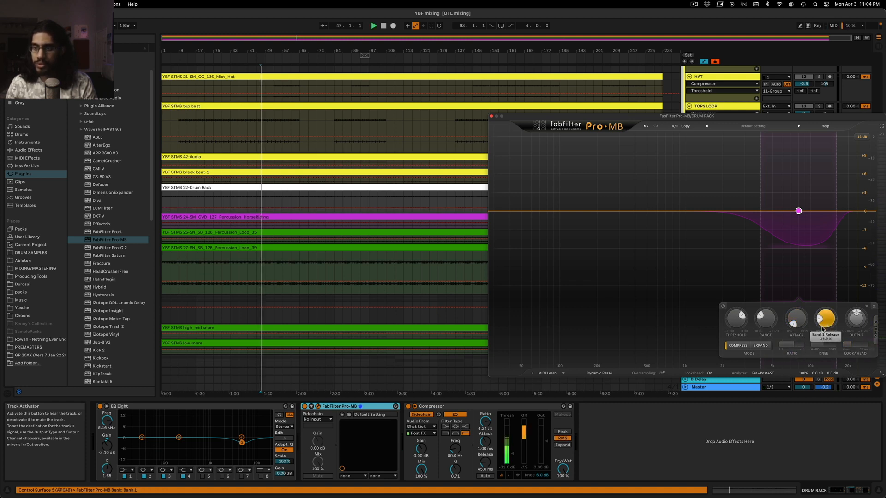
{"action": "key", "text": "space"}
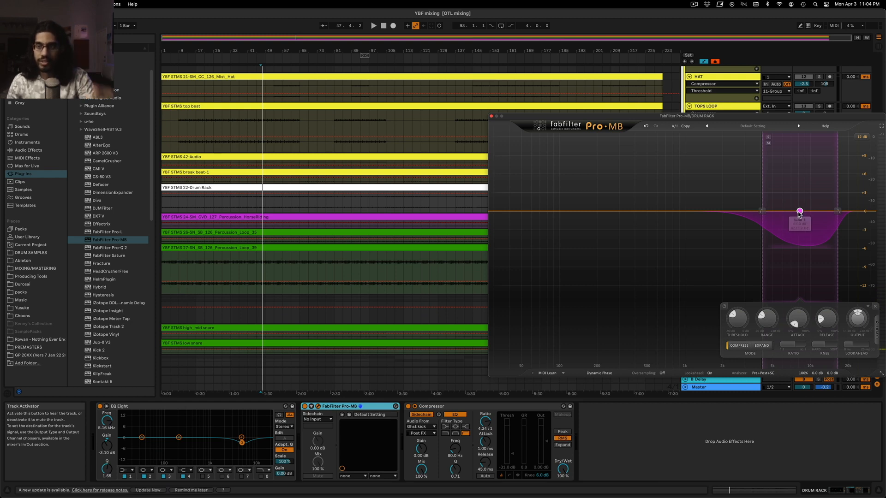
{"action": "left_click_drag", "start_coordinate": [800, 213], "coordinate": [799, 212]}
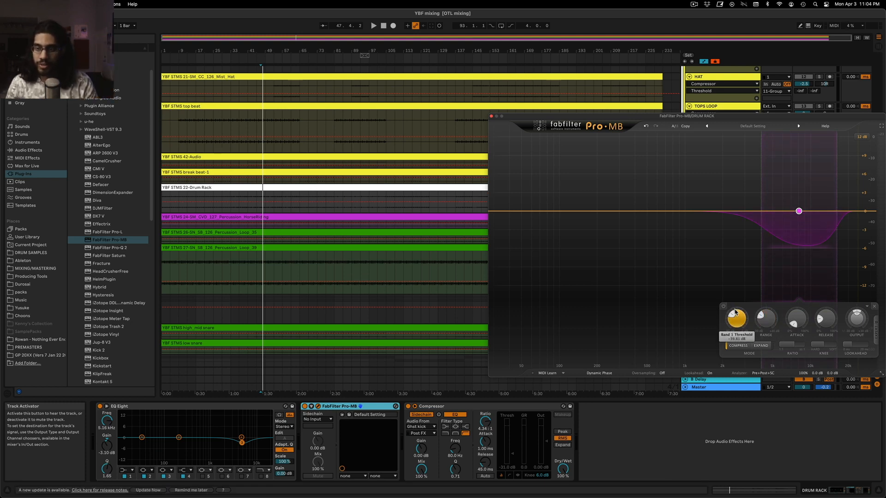
{"action": "mouse_move", "coordinate": [734, 315]}
{"action": "left_mouse_down"}
{"action": "mouse_move", "coordinate": [747, 319]}
{"action": "mouse_move", "coordinate": [730, 309]}
{"action": "left_mouse_up"}
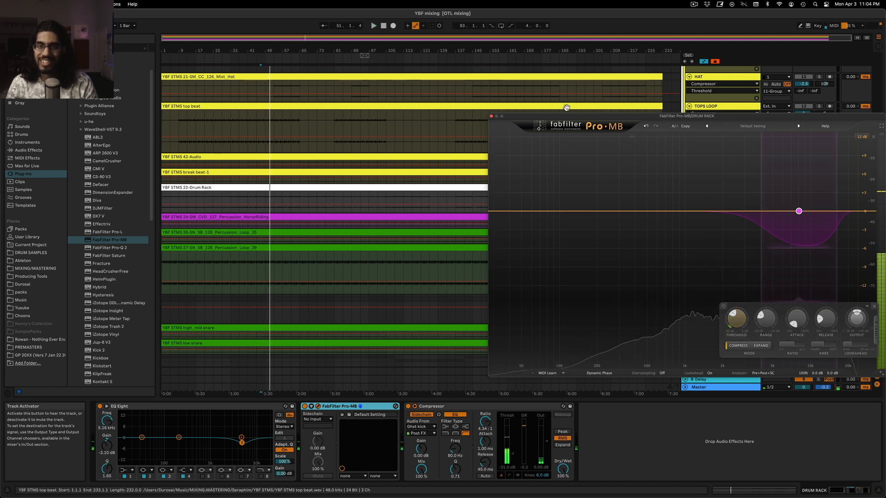
Fine-tune the threshold of the DRUM RACK's Pro-MB band, move the band to about 8.5 kHz and close the plug-in
{"action": "left_click", "coordinate": [492, 117]}
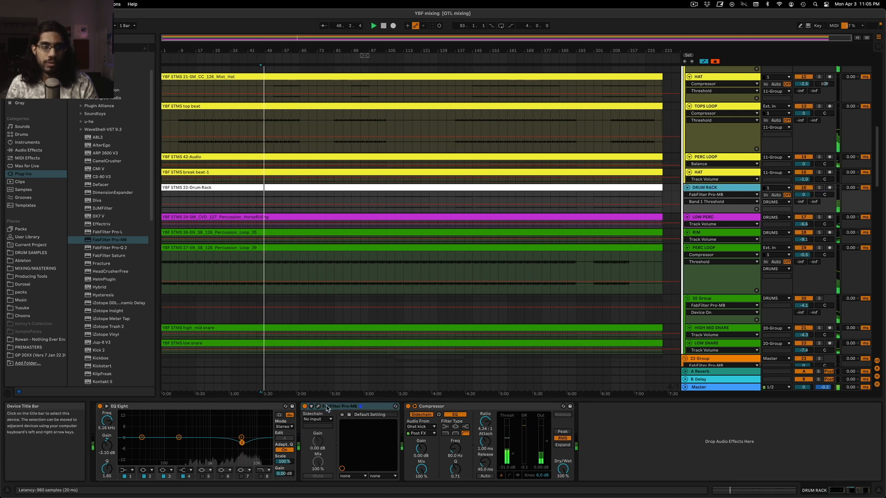
{"action": "key", "text": "super+alt+p"}
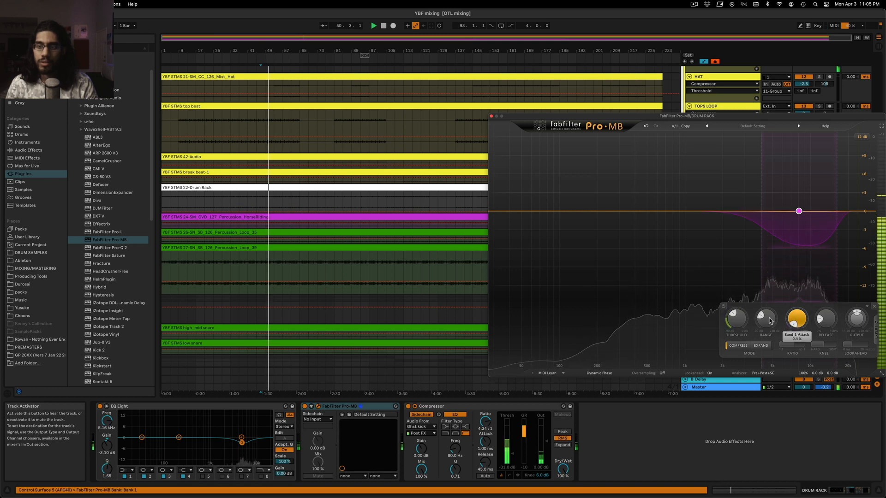
{"action": "left_click_drag", "start_coordinate": [733, 312], "coordinate": [735, 311]}
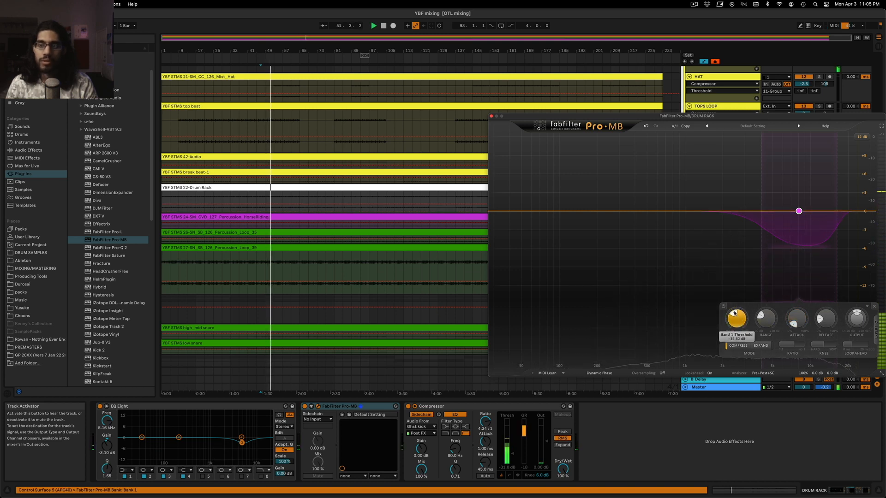
{"action": "left_click_drag", "start_coordinate": [799, 212], "coordinate": [801, 211]}
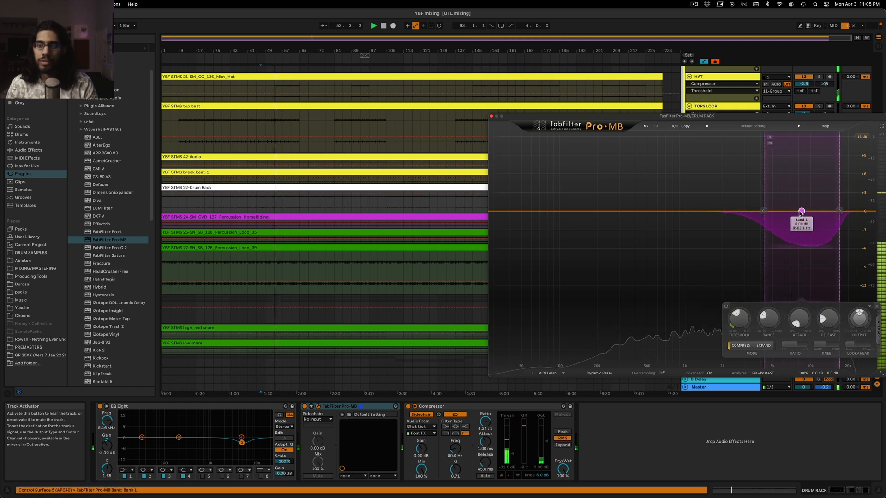
{"action": "left_click", "coordinate": [491, 117]}
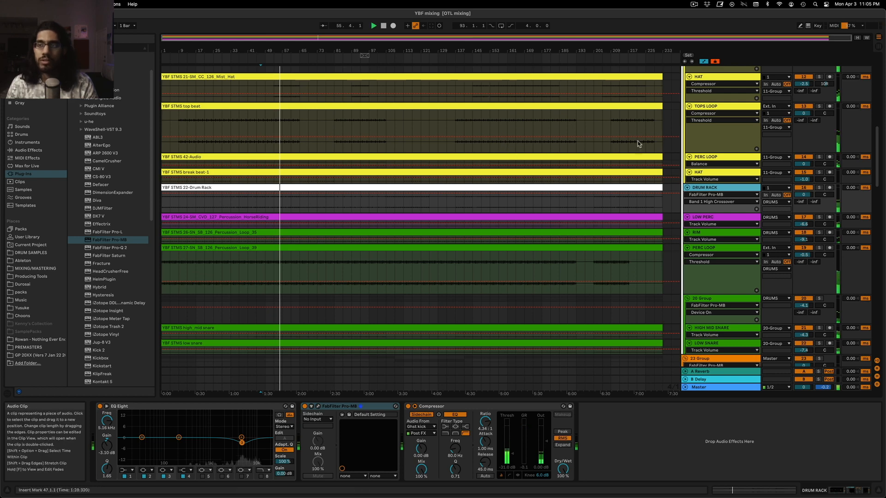
Briefly solo the HAT and TOPS LOOP tracks to audition them and bring up the TOPS LOOP's effects chain
{"action": "scroll", "coordinate": [795, 175], "scroll_direction": "up", "scroll_amount": 5}
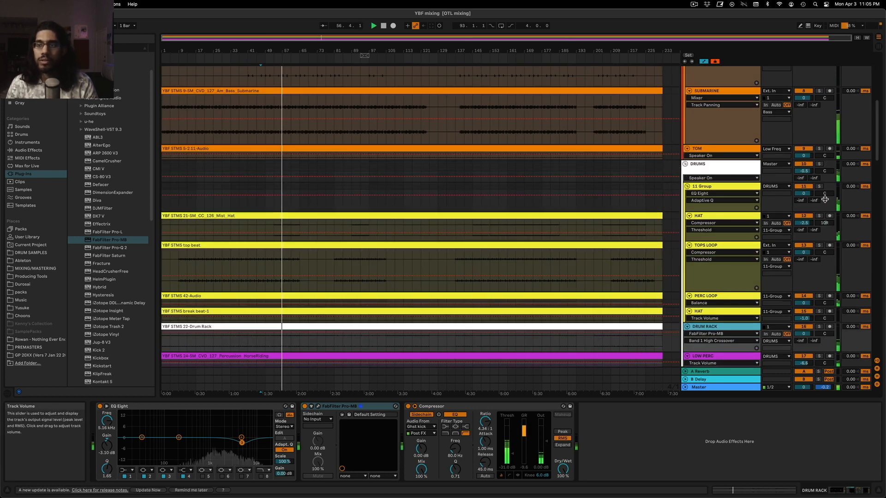
{"action": "left_click", "coordinate": [820, 215]}
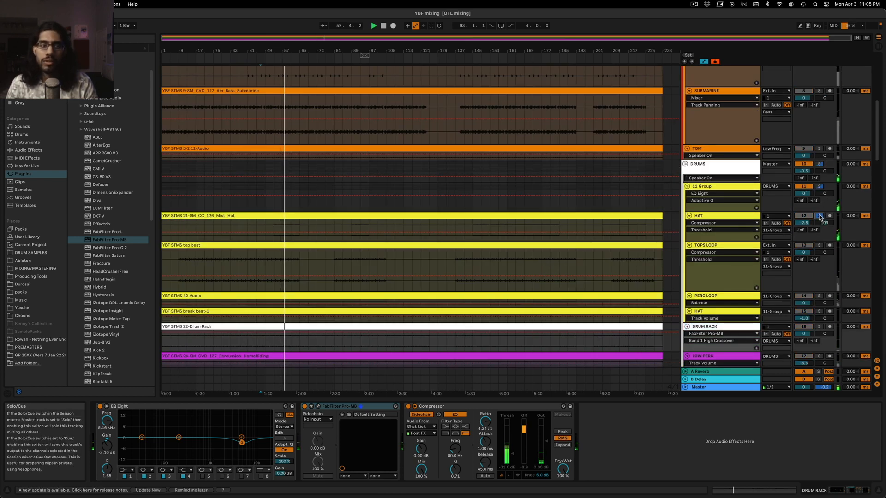
{"action": "left_click", "coordinate": [819, 246]}
{"action": "left_click", "coordinate": [820, 247]}
{"action": "left_click", "coordinate": [725, 248]}
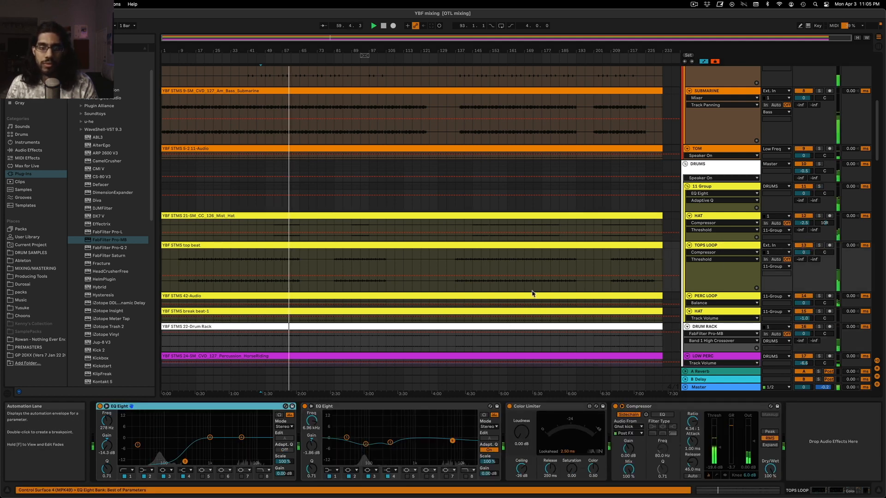
Copy FabFilter Pro-MB from the DRUM RACK track to the TOPS LOOP, placing it before the Compressor, and start playback
{"action": "scroll", "coordinate": [720, 302], "scroll_direction": "down", "scroll_amount": 1}
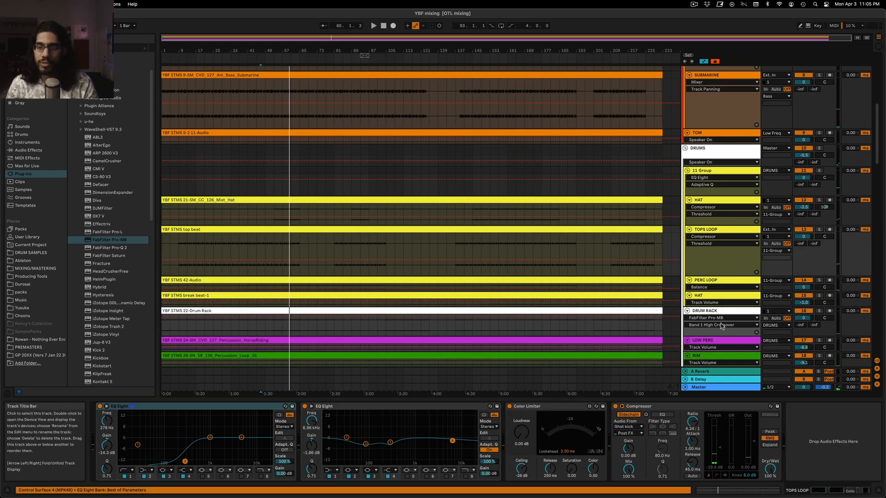
{"action": "scroll", "coordinate": [719, 191], "scroll_direction": "down", "scroll_amount": 2}
{"action": "left_click", "coordinate": [718, 272]}
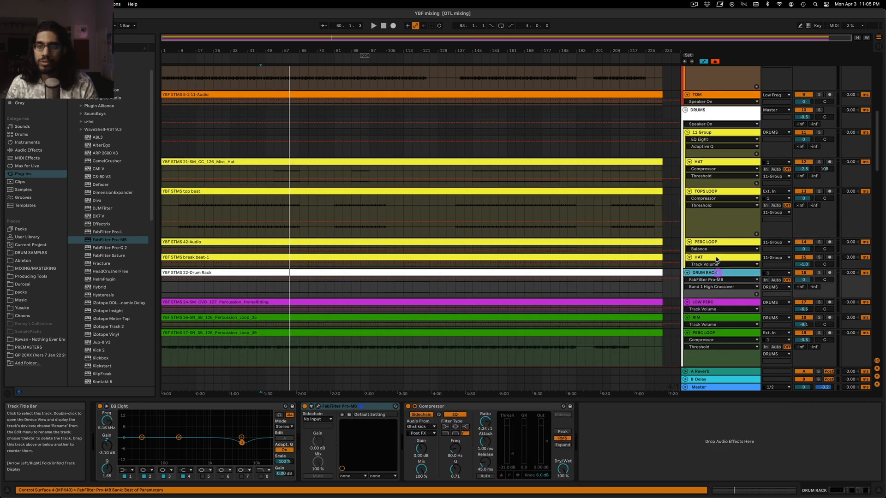
{"action": "left_click", "coordinate": [338, 407]}
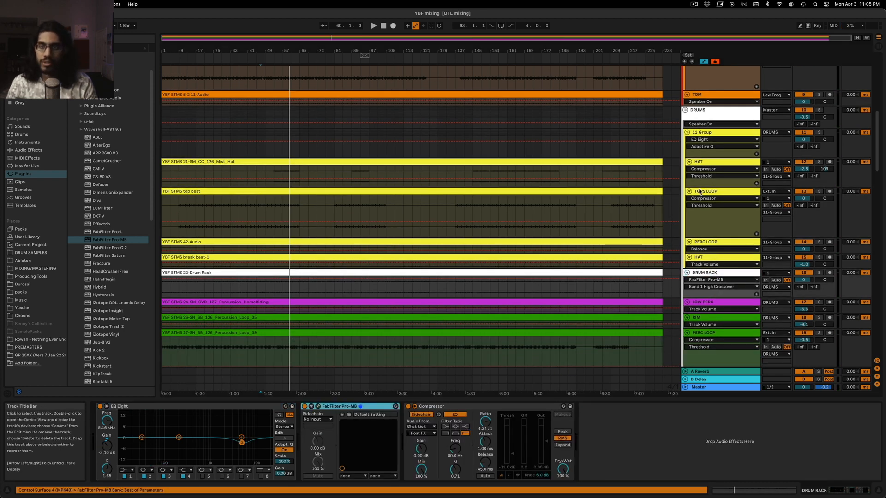
{"action": "left_click", "coordinate": [715, 191]}
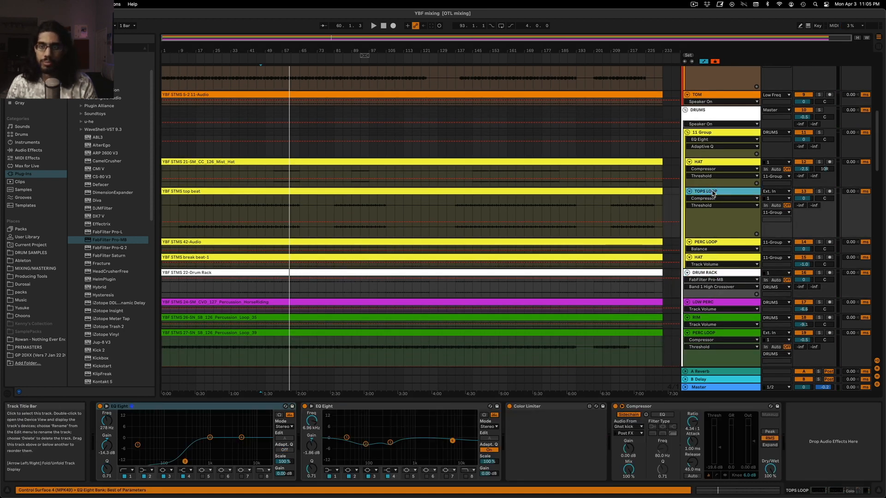
{"action": "left_click", "coordinate": [660, 406]}
{"action": "key", "text": "super+v"}
{"action": "key", "text": "space"}
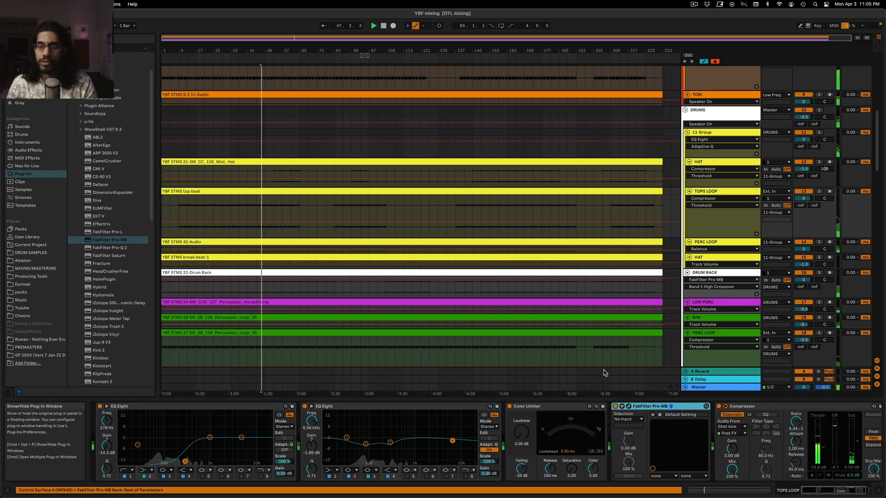
Move the TOPS LOOP's Pro-MB band to about 10.3 kHz and adjust its threshold during playback
{"action": "left_click", "coordinate": [628, 406]}
{"action": "left_click_drag", "start_coordinate": [800, 213], "coordinate": [812, 213]}
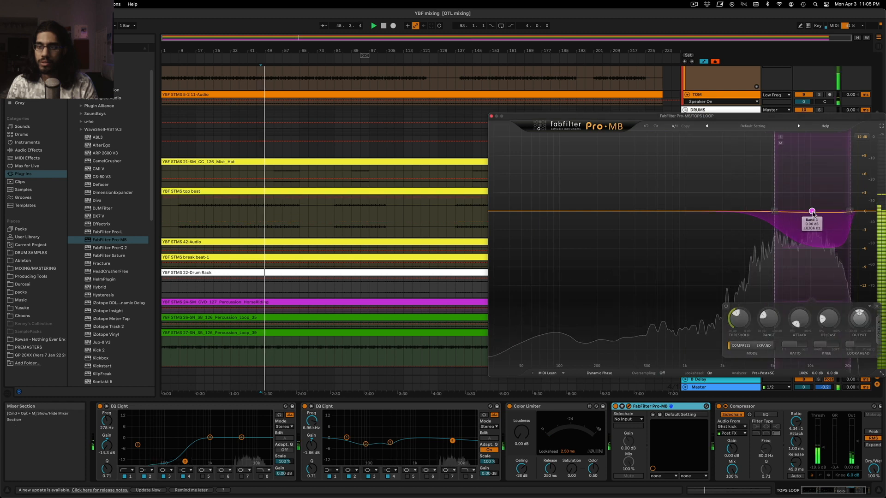
{"action": "key", "text": "space"}
{"action": "key", "text": "space"}
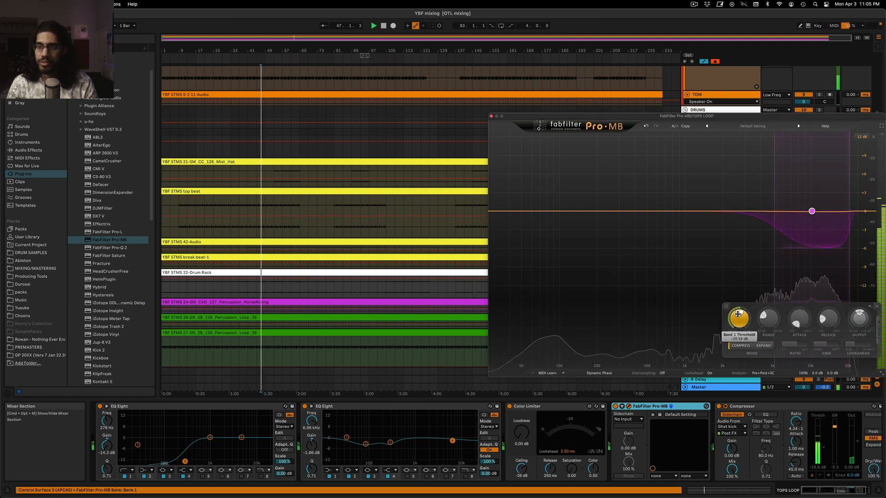
{"action": "scroll", "coordinate": [736, 315], "scroll_direction": "down", "scroll_amount": 3}
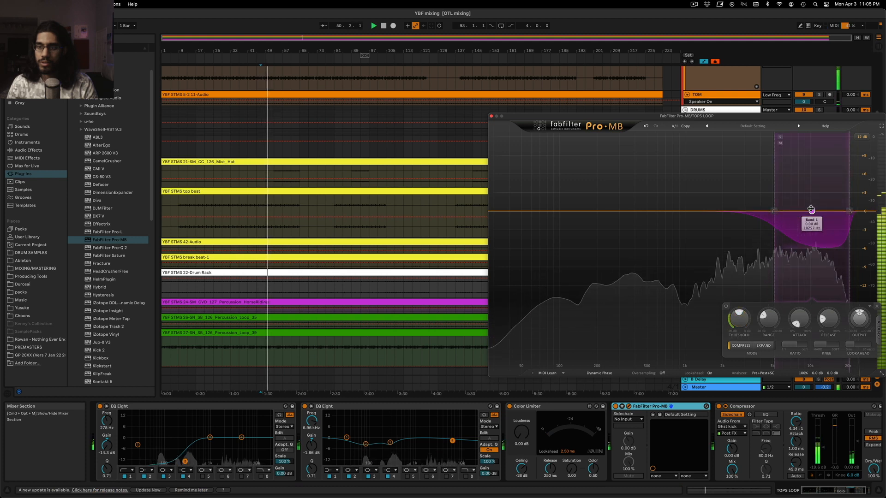
Extend the TOPS LOOP's Pro-MB band to the top of the spectrum and set its low crossover to about 5.1 kHz
{"action": "left_click_drag", "start_coordinate": [811, 210], "coordinate": [809, 210]}
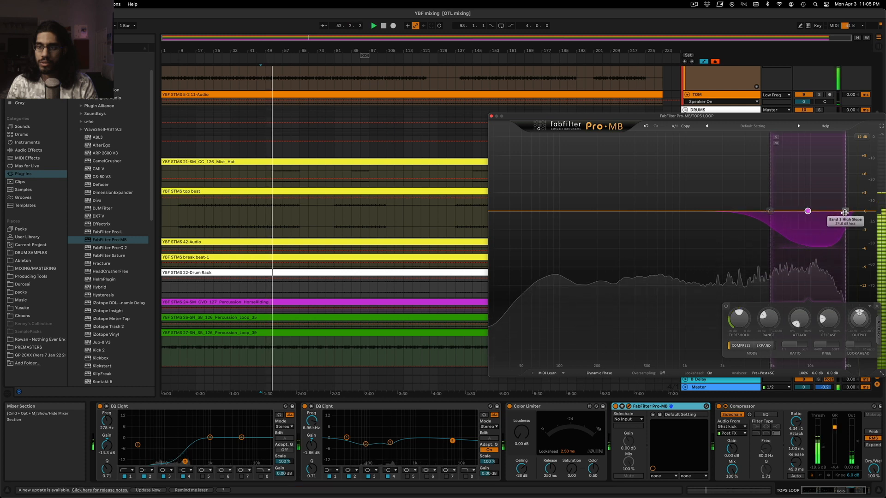
{"action": "left_click_drag", "start_coordinate": [844, 212], "coordinate": [875, 212]}
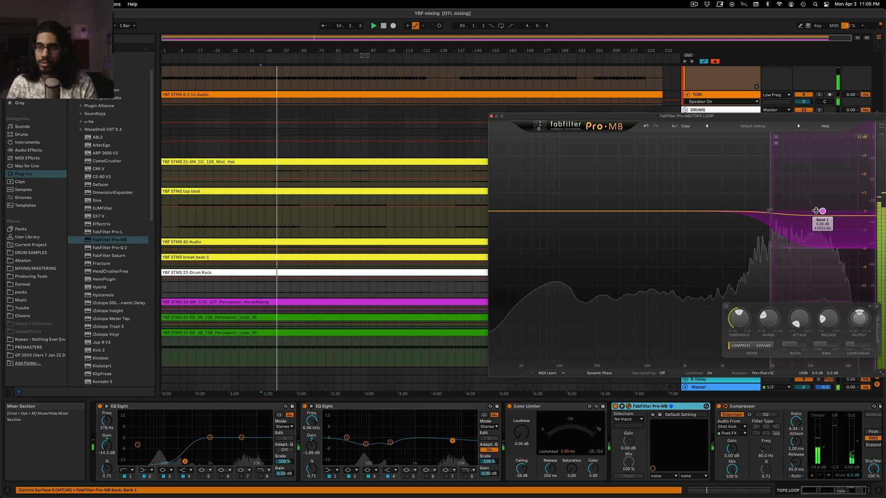
{"action": "left_click_drag", "start_coordinate": [774, 212], "coordinate": [774, 213]}
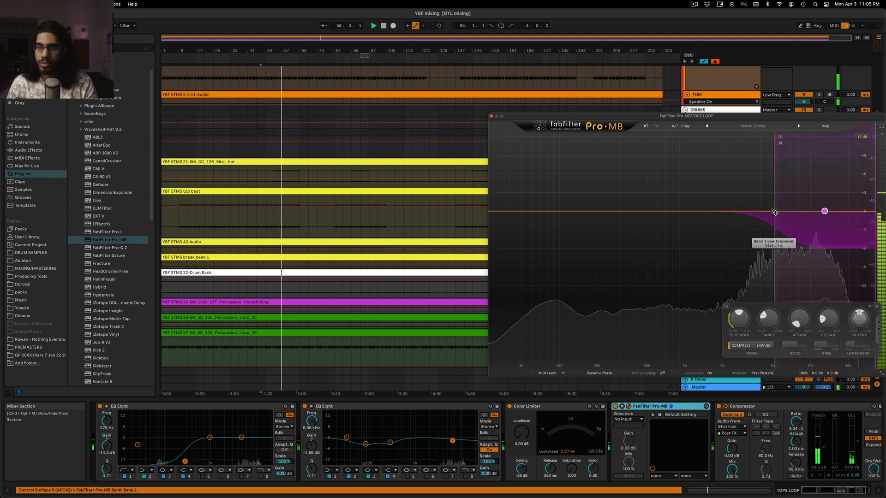
Stop playback and bring up the Voxengo SPAN analyser on the Master track
{"action": "left_click", "coordinate": [654, 318]}
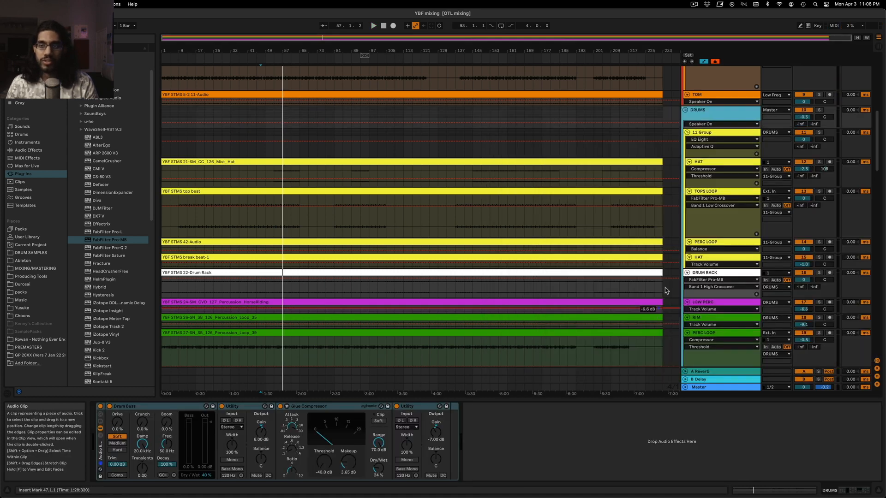
{"action": "left_click", "coordinate": [727, 387]}
{"action": "left_click", "coordinate": [179, 408]}
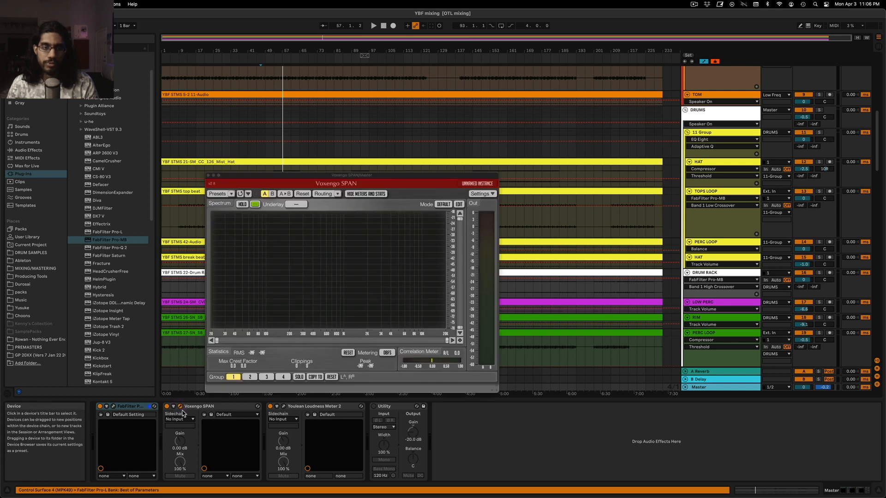
Add a Utility device after the Compressor on the green PERC LOOP track
{"action": "scroll", "coordinate": [733, 175], "scroll_direction": "down", "scroll_amount": 5}
{"action": "left_click", "coordinate": [733, 176]}
{"action": "mouse_move", "coordinate": [722, 193]}
{"action": "left_mouse_down"}
{"action": "mouse_move", "coordinate": [716, 179]}
{"action": "mouse_move", "coordinate": [717, 186]}
{"action": "left_mouse_up"}
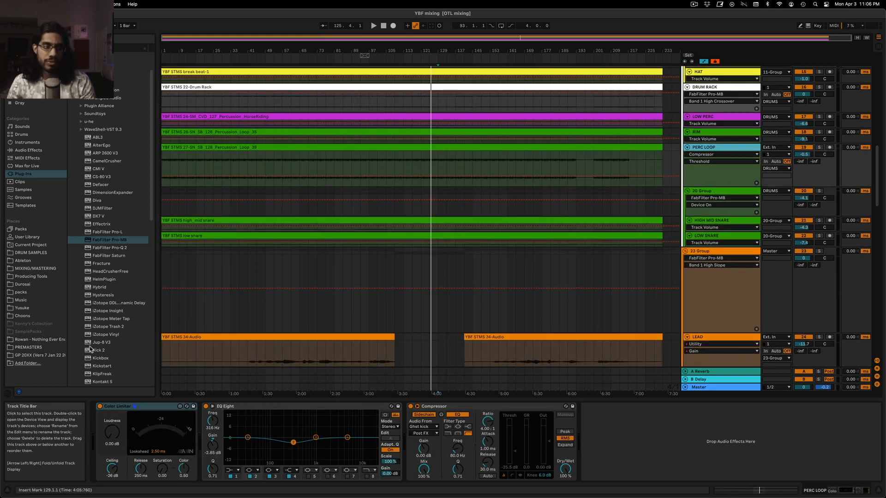
{"action": "left_click", "coordinate": [16, 150]}
{"action": "left_click", "coordinate": [70, 166]}
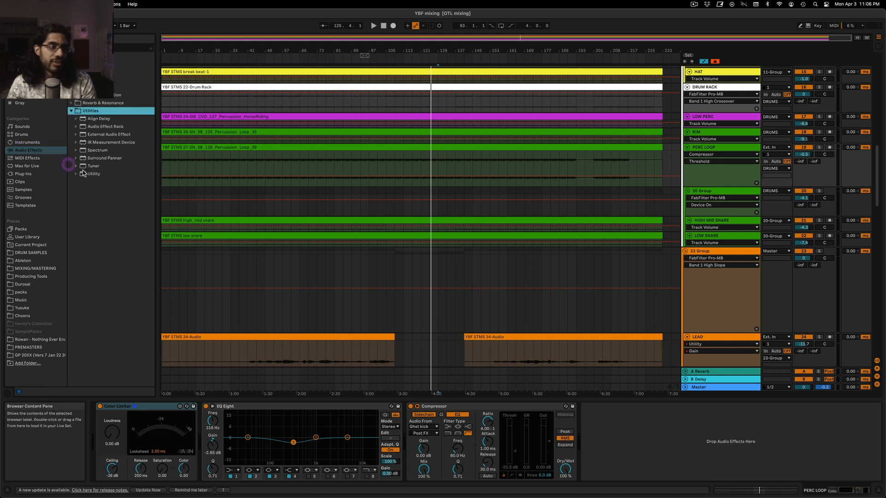
{"action": "left_click_drag", "start_coordinate": [707, 173], "coordinate": [706, 173]}
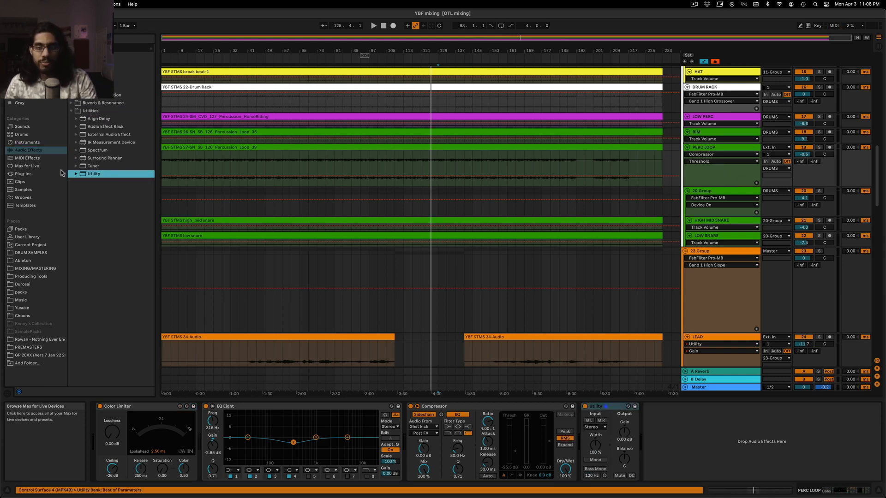
{"action": "left_click", "coordinate": [707, 181]}
Zoom the arrangement in on the middle section, enlarge the green PERC LOOP track and start playback at bar 123
{"action": "left_click_drag", "start_coordinate": [532, 40], "coordinate": [497, 41]}
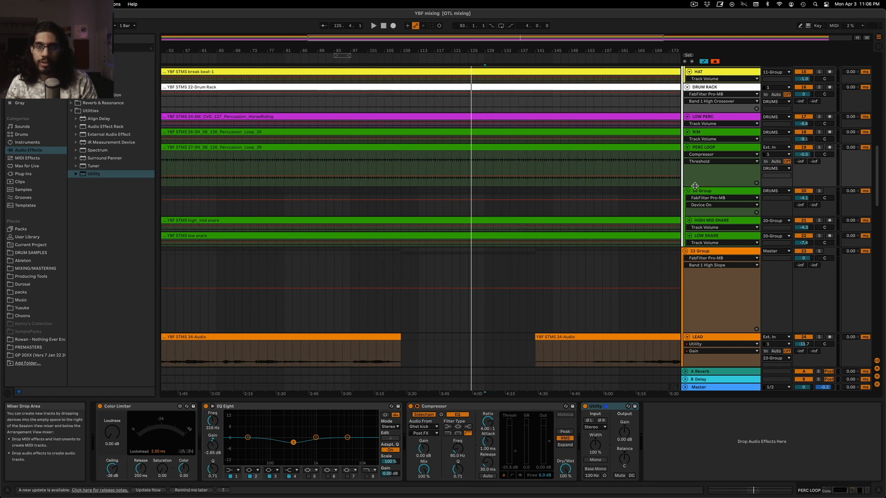
{"action": "left_click_drag", "start_coordinate": [694, 188], "coordinate": [693, 202]}
{"action": "scroll", "coordinate": [466, 281], "scroll_direction": "up", "scroll_amount": 8}
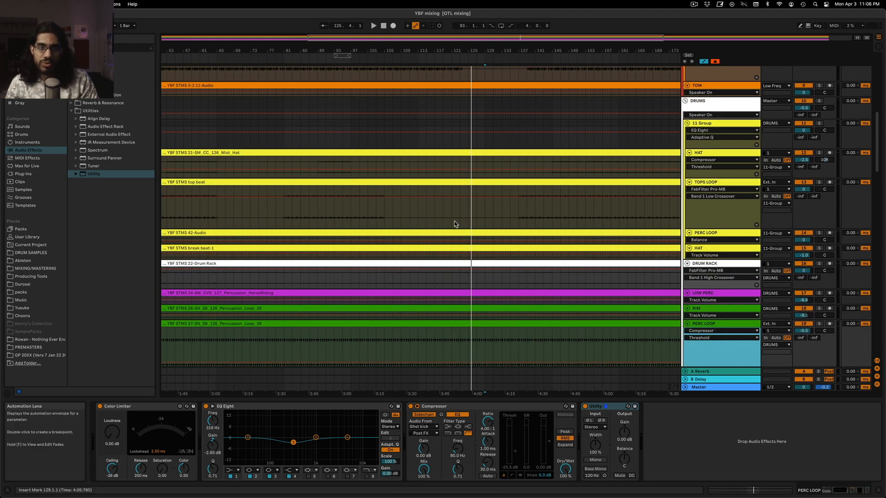
{"action": "left_click", "coordinate": [459, 221]}
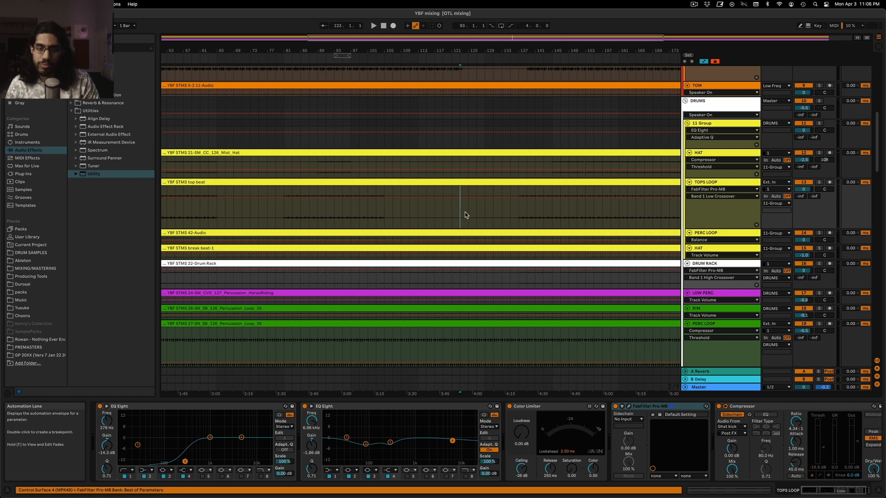
{"action": "scroll", "coordinate": [469, 211], "scroll_direction": "down", "scroll_amount": 3}
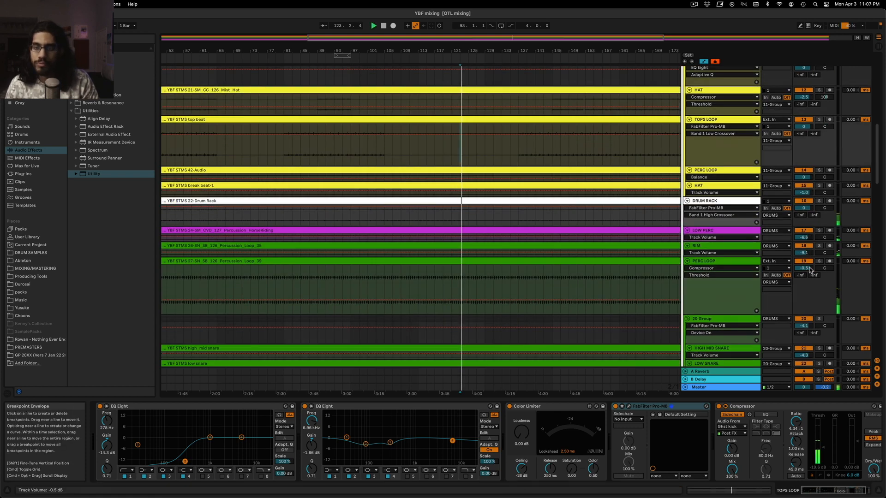
Show the PERC LOOP's Utility Gain automation and lower it to about -7.7 dB from bar 119 to bar 137
{"action": "left_click", "coordinate": [706, 261]}
{"action": "left_click", "coordinate": [623, 432]}
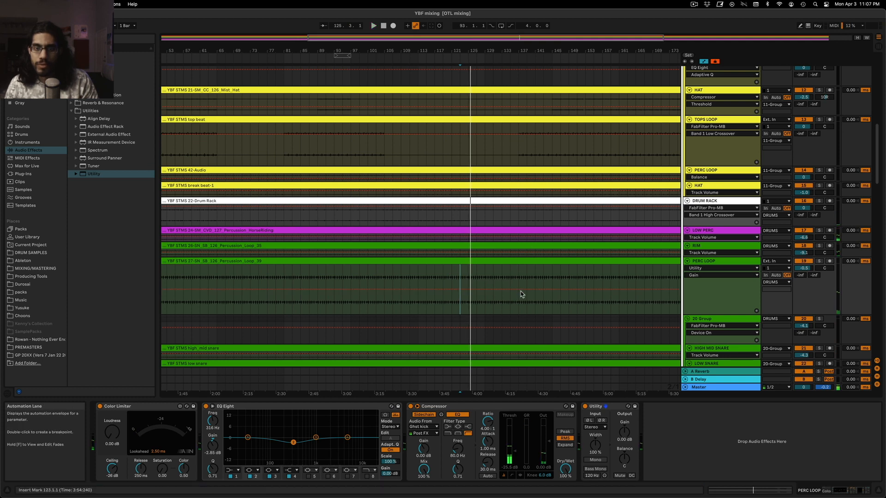
{"action": "left_click", "coordinate": [519, 274]}
{"action": "key", "text": "space"}
{"action": "left_click_drag", "start_coordinate": [519, 303], "coordinate": [443, 302]}
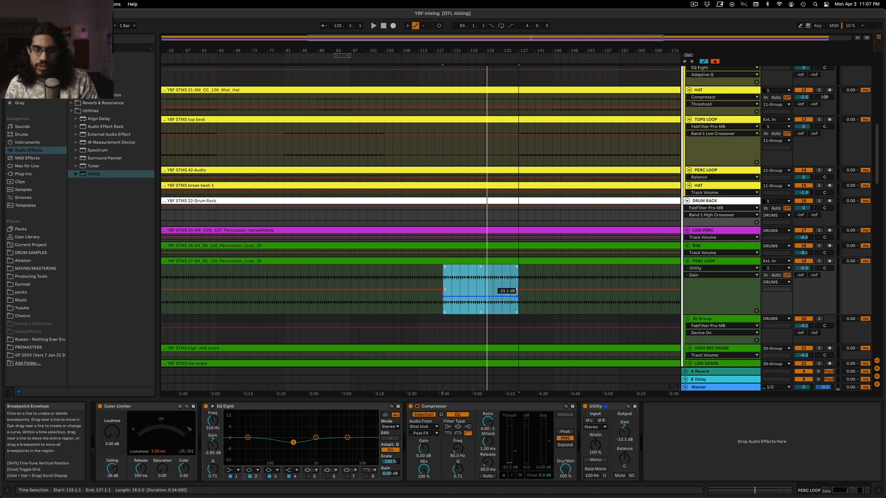
{"action": "left_click_drag", "start_coordinate": [517, 297], "coordinate": [517, 295]}
Shape a gradual ramp down into the PERC LOOP's gain dip and audition it from bar 111, briefly soloing the track
{"action": "left_click", "coordinate": [472, 273]}
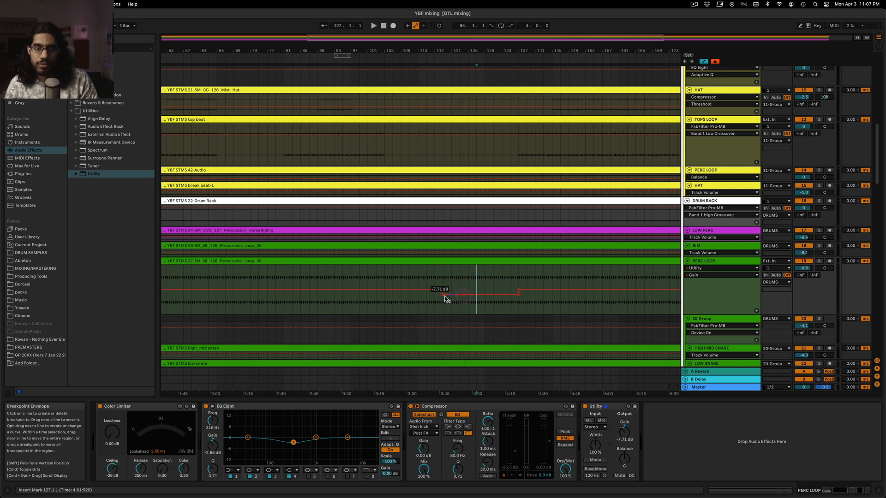
{"action": "left_click", "coordinate": [410, 276]}
{"action": "key", "text": "space"}
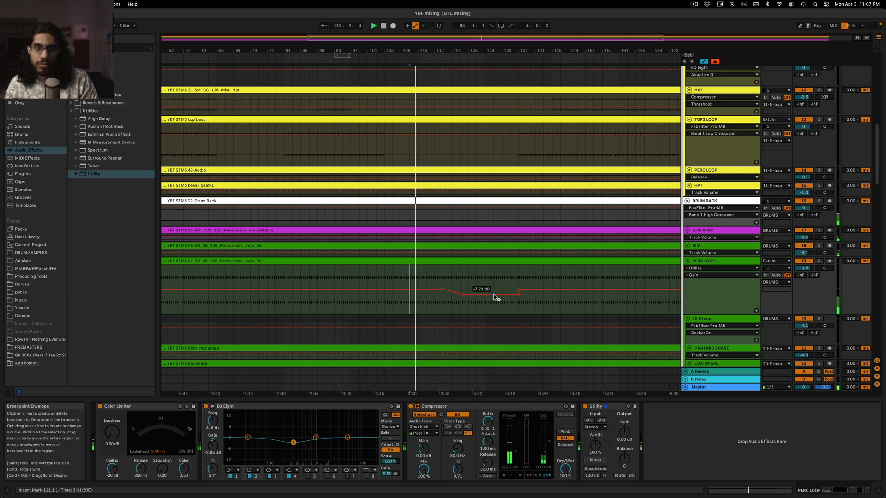
{"action": "left_click", "coordinate": [443, 289]}
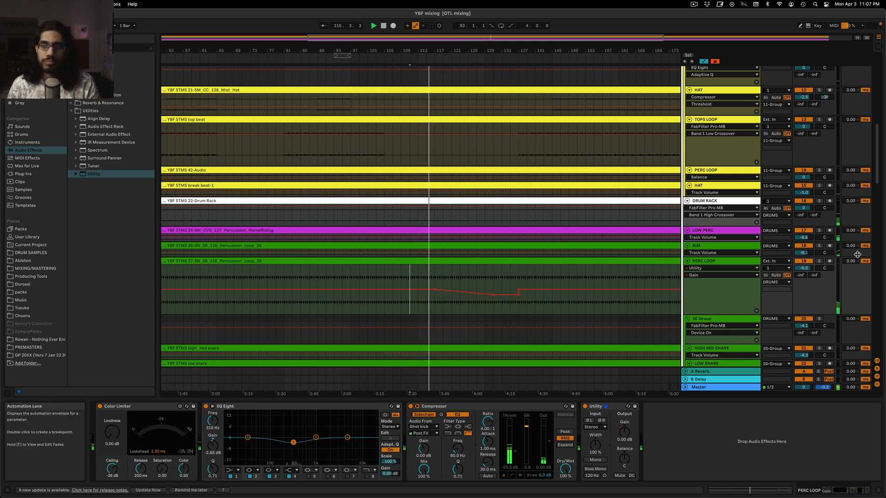
{"action": "left_click", "coordinate": [818, 261]}
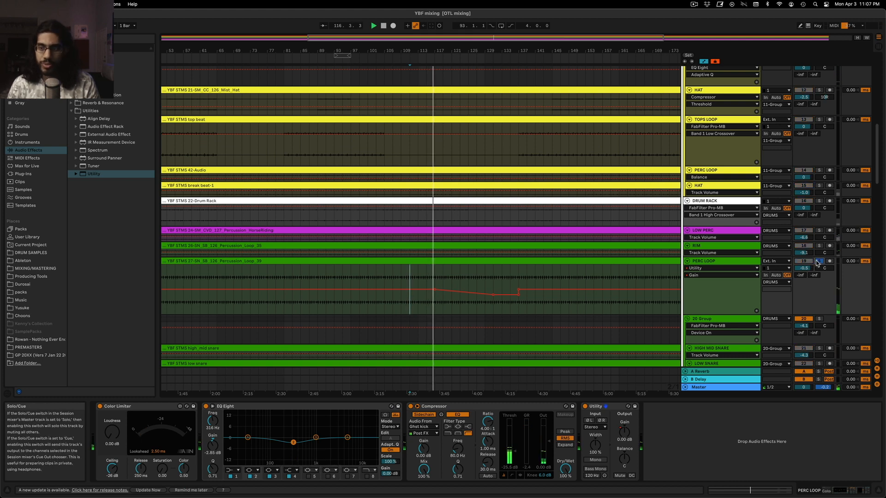
{"action": "left_click", "coordinate": [712, 261]}
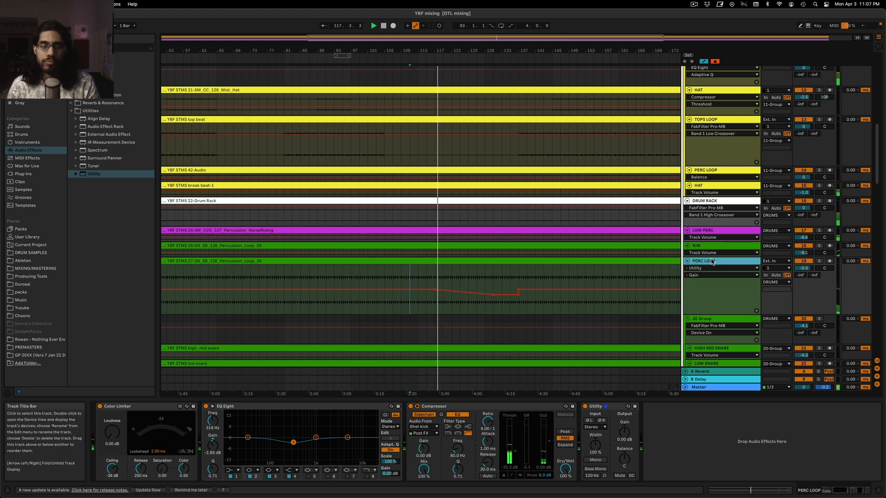
Check the percussion and lead tracks during playback, solo the LOW PERC track and enlarge it
{"action": "scroll", "coordinate": [484, 246], "scroll_direction": "up", "scroll_amount": 3}
{"action": "scroll", "coordinate": [480, 245], "scroll_direction": "up", "scroll_amount": 14}
{"action": "scroll", "coordinate": [465, 243], "scroll_direction": "down", "scroll_amount": 20}
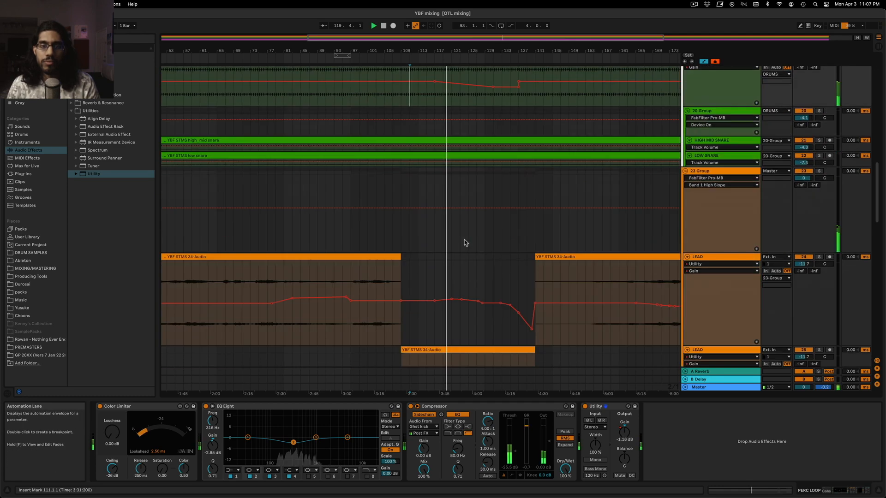
{"action": "scroll", "coordinate": [466, 243], "scroll_direction": "down", "scroll_amount": 15}
{"action": "scroll", "coordinate": [468, 243], "scroll_direction": "up", "scroll_amount": 20}
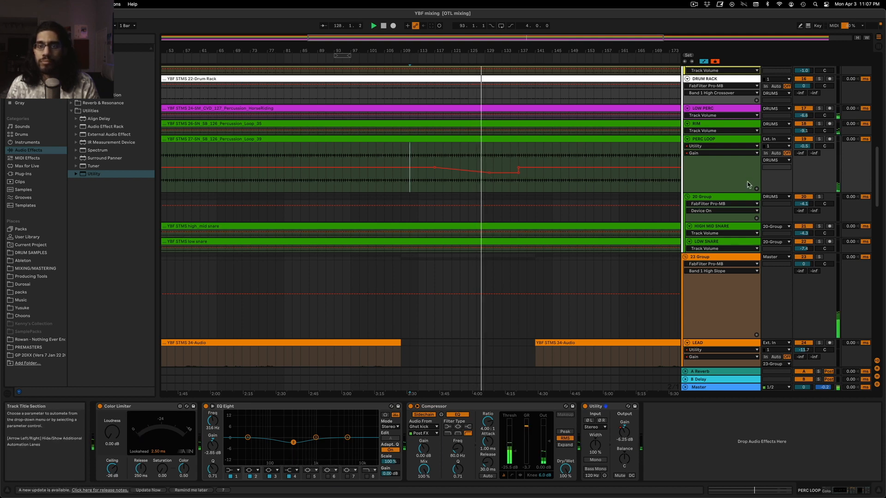
{"action": "scroll", "coordinate": [609, 201], "scroll_direction": "up", "scroll_amount": 3}
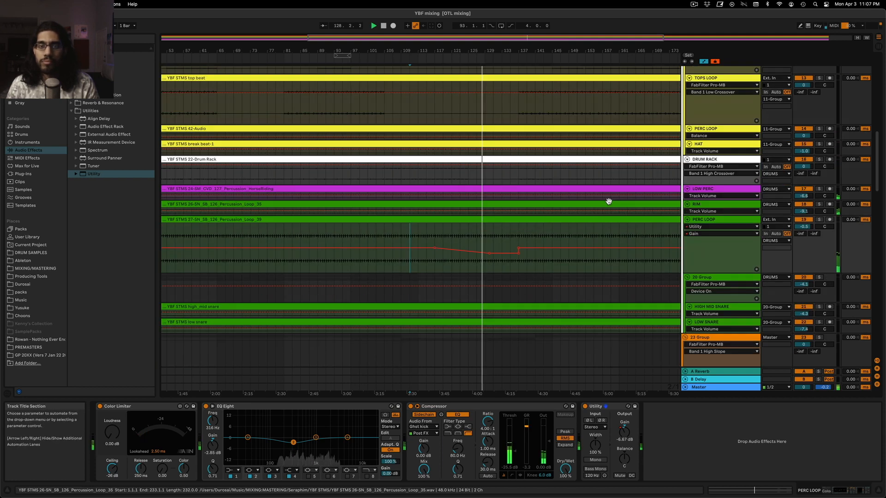
{"action": "left_click", "coordinate": [819, 189]}
{"action": "left_click_drag", "start_coordinate": [737, 199], "coordinate": [728, 231]}
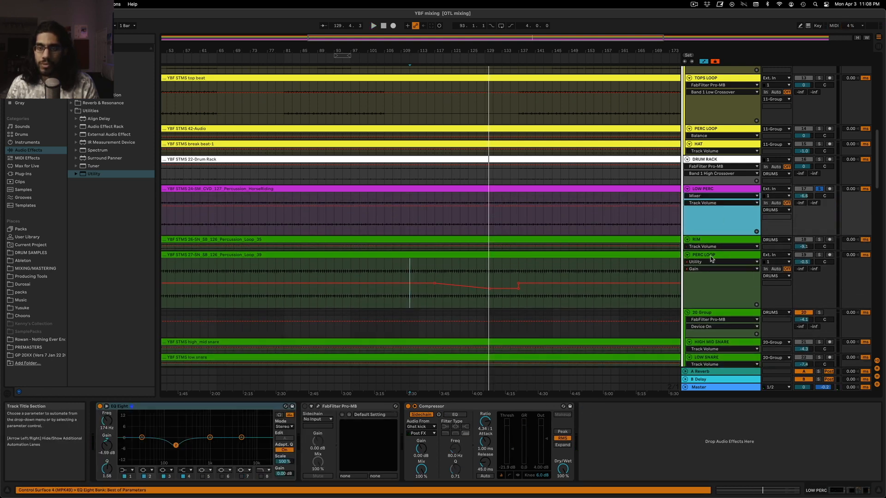
Copy the green PERC LOOP's Utility with its Gain automation onto LOW PERC, show that automation and play from bar 125
{"action": "left_click", "coordinate": [714, 254]}
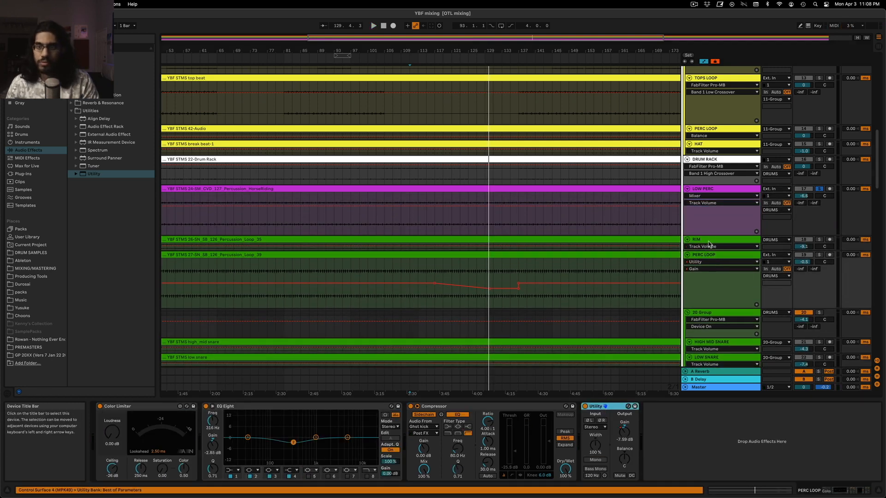
{"action": "left_click", "coordinate": [723, 195]}
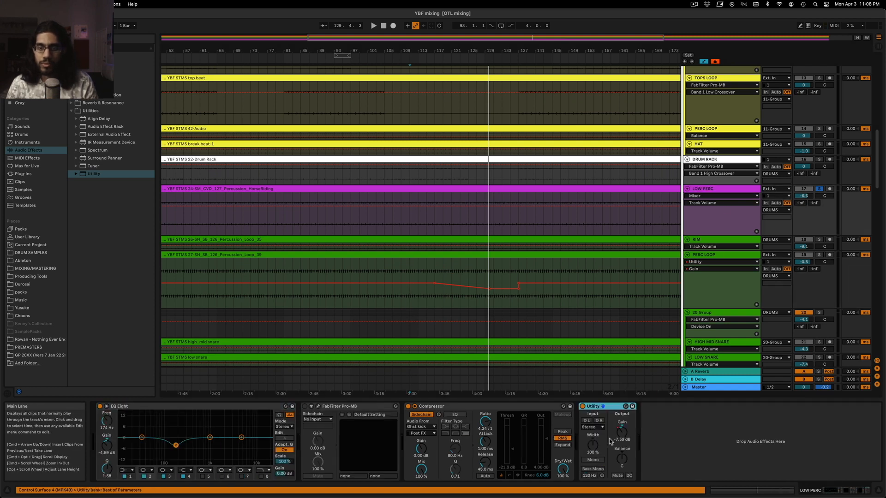
{"action": "left_click", "coordinate": [621, 436]}
{"action": "key", "text": "space"}
{"action": "left_click", "coordinate": [469, 203]}
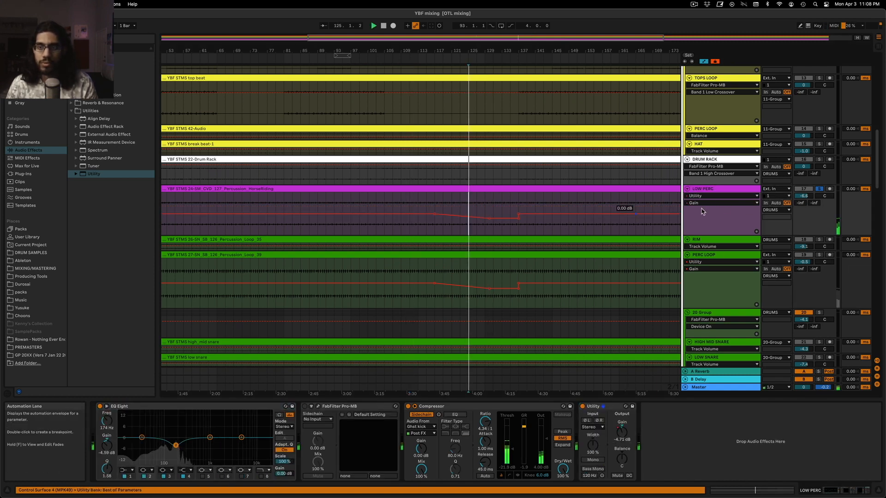
Stretch LOW PERC's gain ramp so it falls steadily until bar 137, and audition it from bar 129
{"action": "mouse_move", "coordinate": [492, 219]}
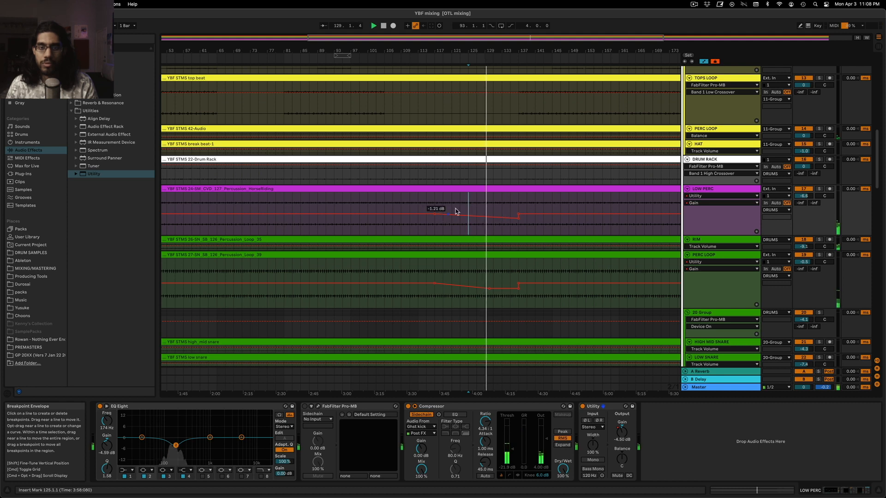
{"action": "left_click", "coordinate": [475, 213]}
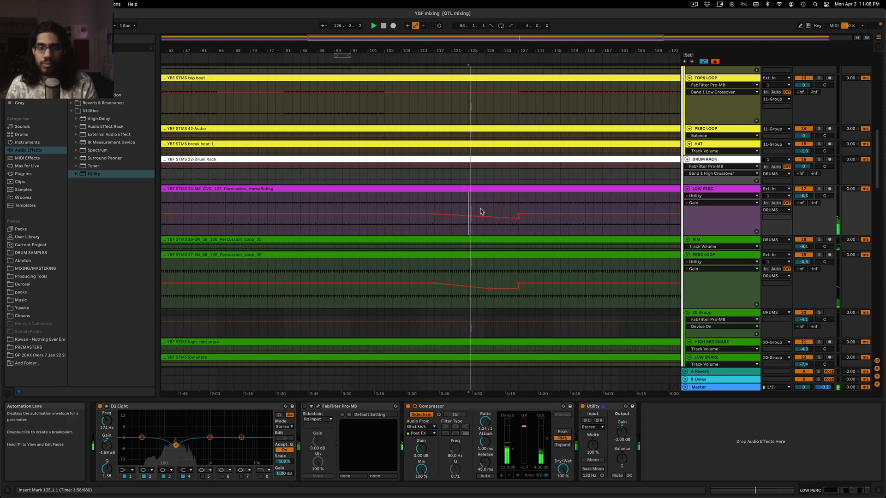
{"action": "left_click", "coordinate": [483, 205]}
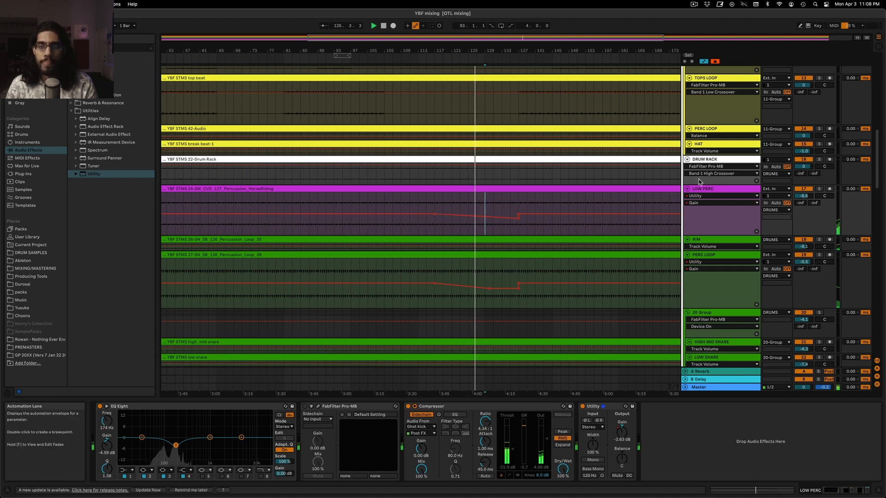
Copy the Utility from LOW PERC and select the MICRO BASS 2 track as its destination
{"action": "left_click", "coordinate": [607, 408]}
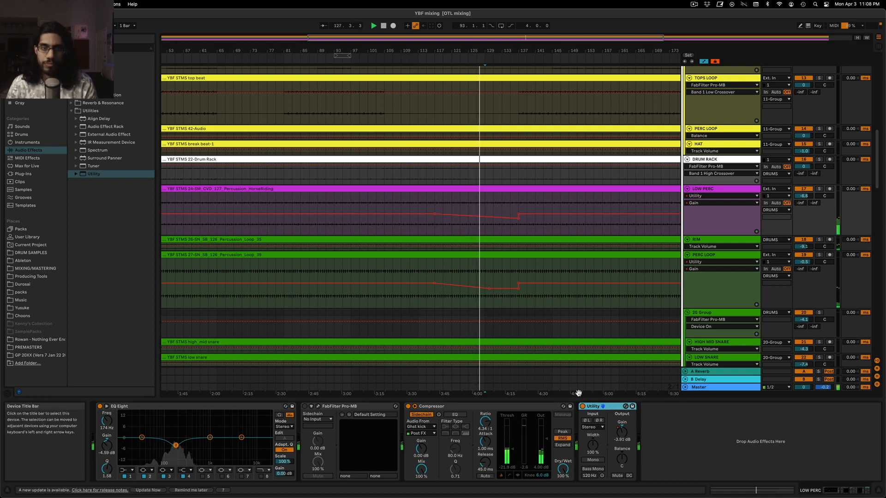
{"action": "scroll", "coordinate": [597, 310], "scroll_direction": "down", "scroll_amount": 3}
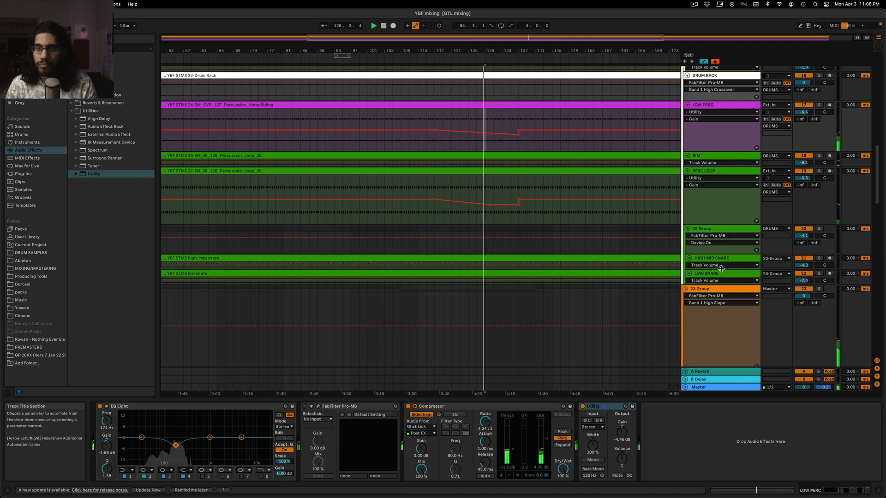
{"action": "scroll", "coordinate": [721, 268], "scroll_direction": "up", "scroll_amount": 4}
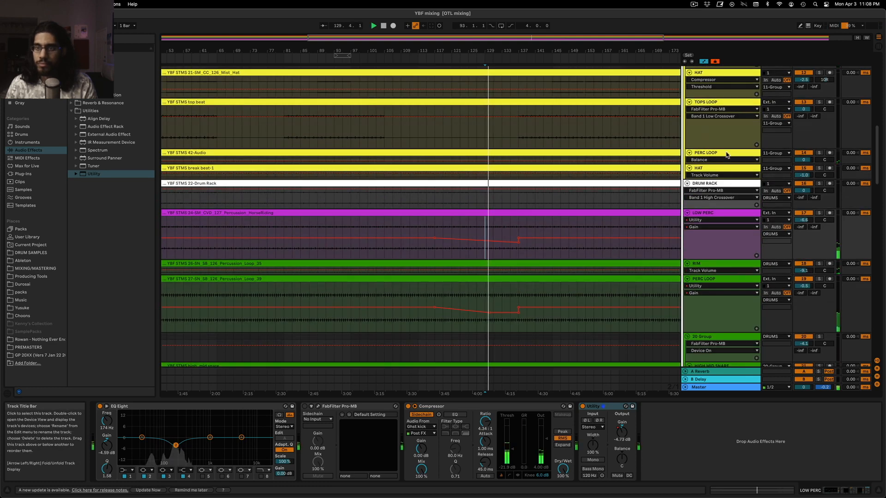
{"action": "left_click", "coordinate": [726, 154]}
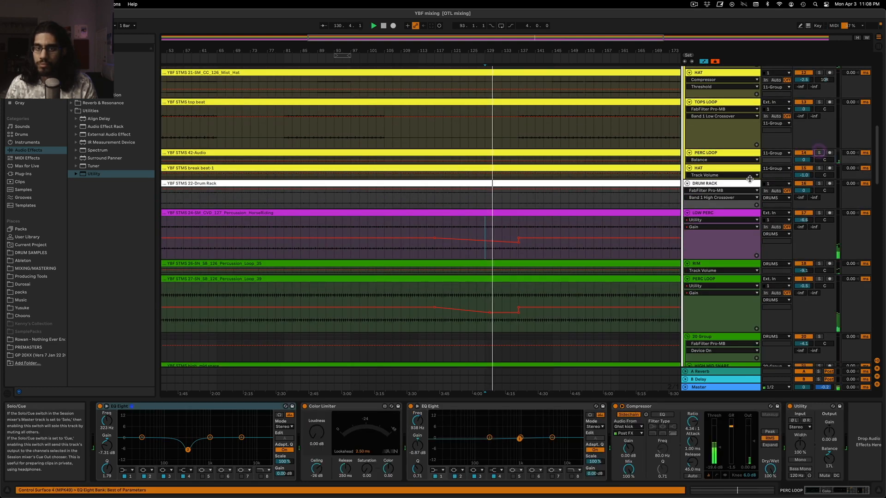
{"action": "scroll", "coordinate": [746, 181], "scroll_direction": "up", "scroll_amount": 12}
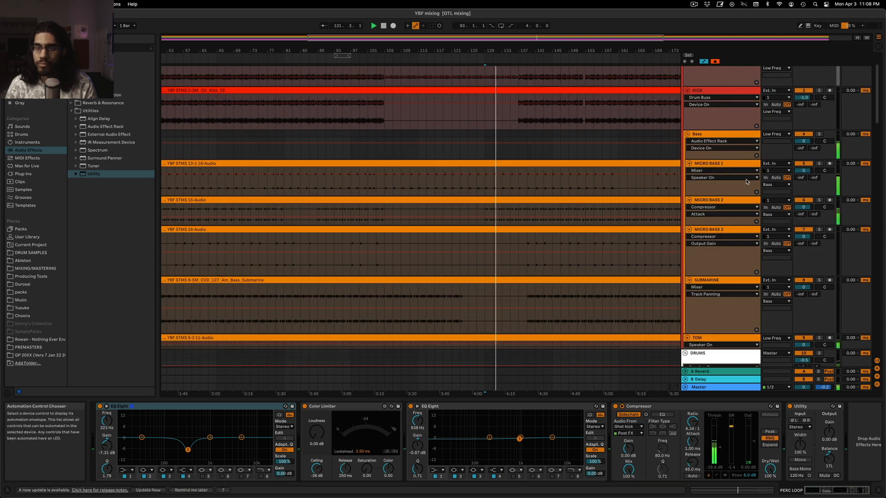
{"action": "left_click", "coordinate": [743, 203]}
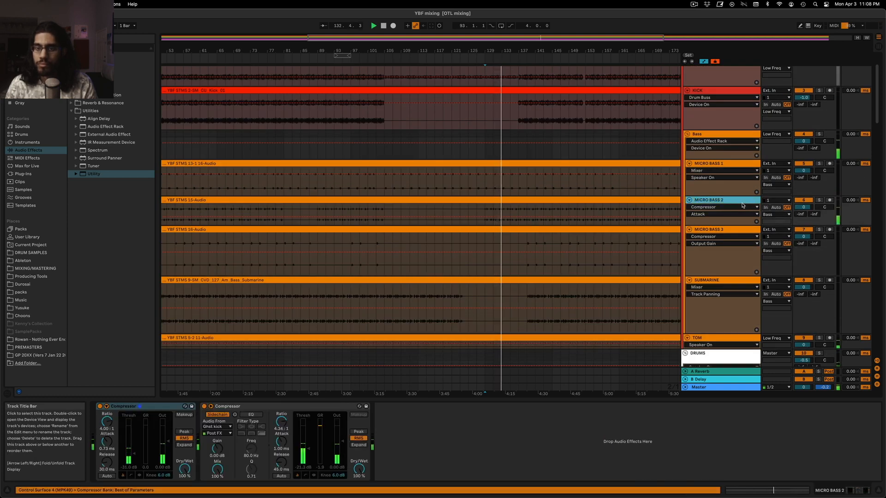
Solo MICRO BASS 2, zoom the arrangement in around bars 101 to 161 and play the track from bar 129
{"action": "scroll", "coordinate": [668, 253], "scroll_direction": "down", "scroll_amount": 8}
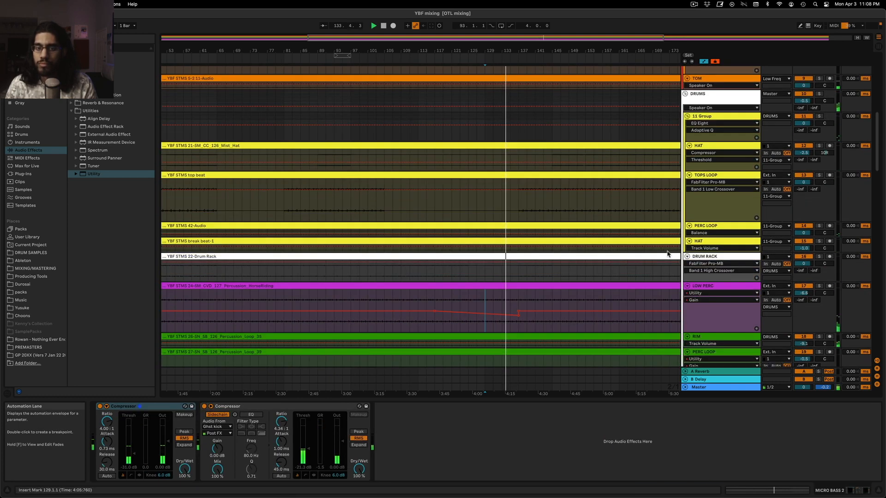
{"action": "scroll", "coordinate": [668, 254], "scroll_direction": "down", "scroll_amount": 5}
{"action": "scroll", "coordinate": [668, 253], "scroll_direction": "down", "scroll_amount": 4}
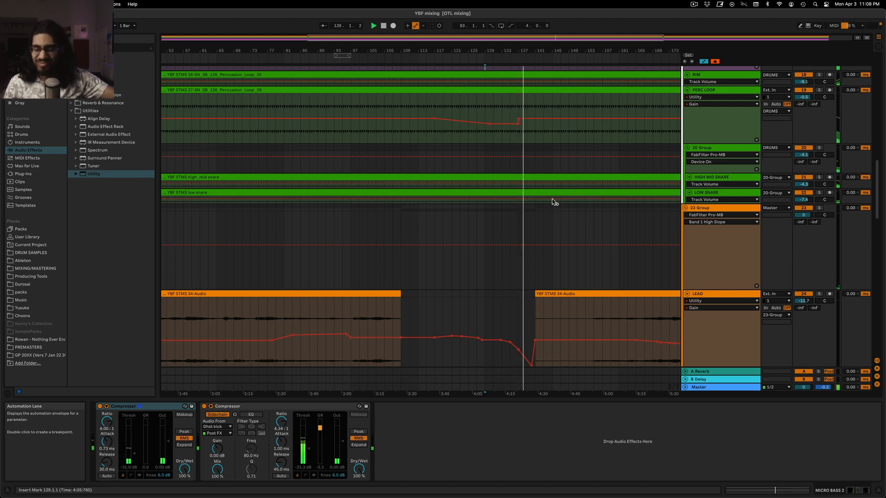
{"action": "scroll", "coordinate": [561, 205], "scroll_direction": "up", "scroll_amount": 10}
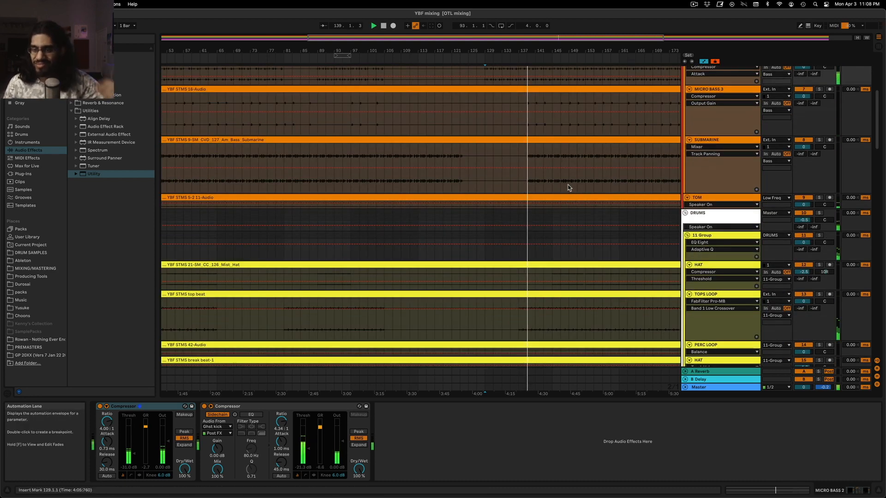
{"action": "scroll", "coordinate": [563, 180], "scroll_direction": "down", "scroll_amount": 3}
{"action": "scroll", "coordinate": [560, 180], "scroll_direction": "up", "scroll_amount": 5}
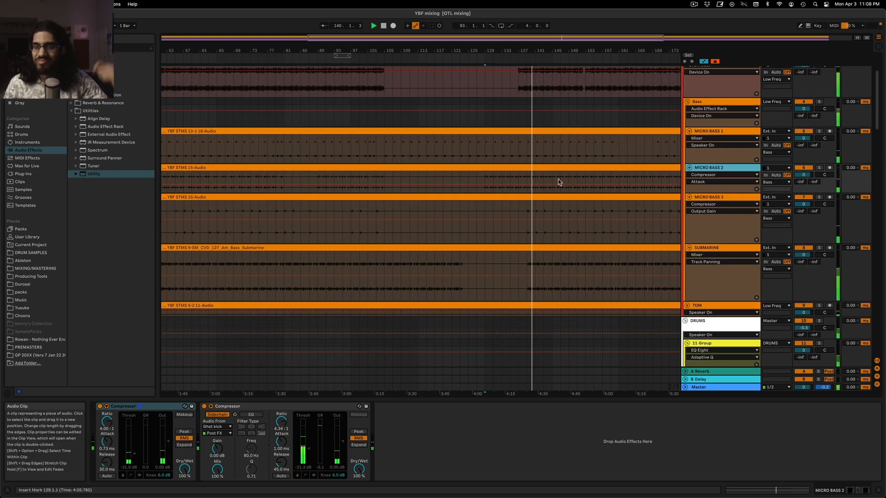
{"action": "key", "text": "space"}
{"action": "left_click", "coordinate": [819, 168]}
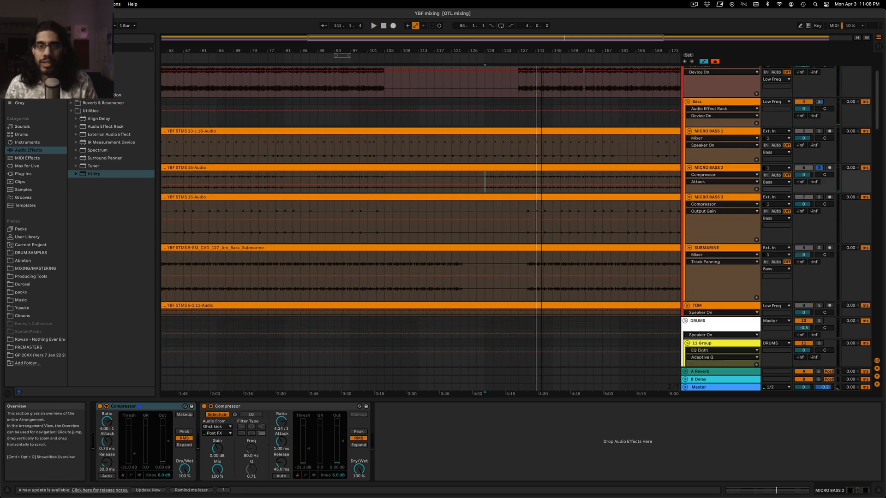
{"action": "left_click_drag", "start_coordinate": [568, 36], "coordinate": [568, 36]}
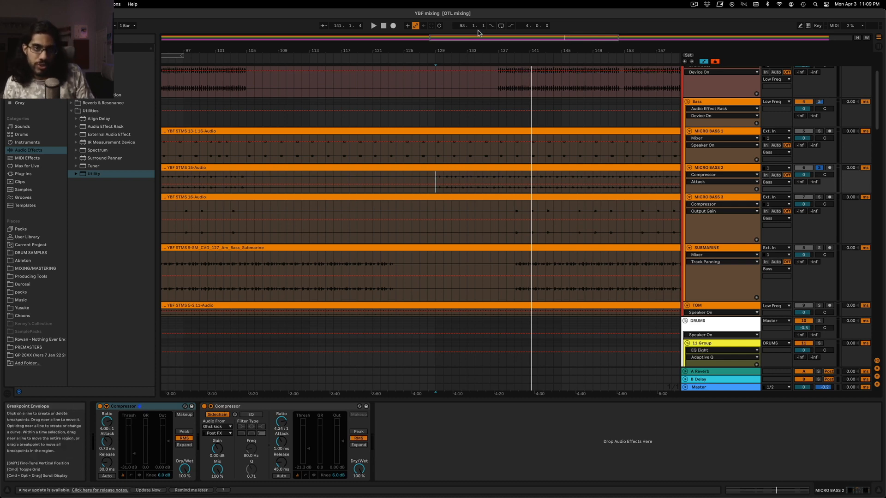
{"action": "mouse_move", "coordinate": [482, 36]}
{"action": "left_mouse_down"}
{"action": "mouse_move", "coordinate": [482, 26]}
{"action": "mouse_move", "coordinate": [483, 36]}
{"action": "mouse_move", "coordinate": [495, 36]}
{"action": "left_mouse_up"}
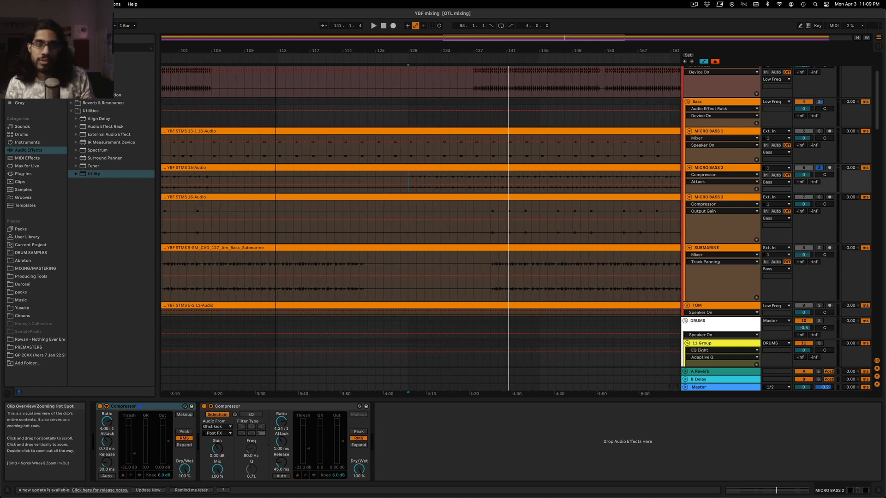
{"action": "left_click", "coordinate": [733, 168]}
{"action": "key", "text": "space"}
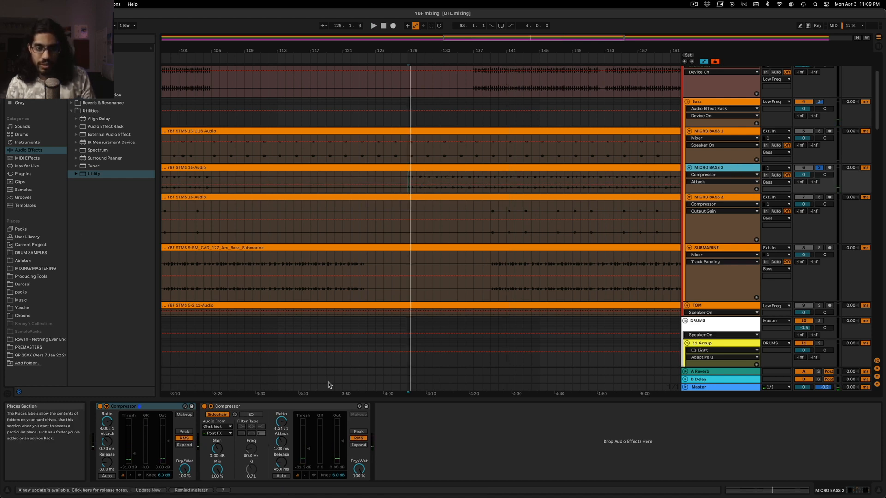
Paste the Utility after the Compressors on MICRO BASS 2, show its Gain automation and audition from bar 129
{"action": "left_click", "coordinate": [455, 453]}
{"action": "key", "text": "Return"}
{"action": "left_click", "coordinate": [413, 439]}
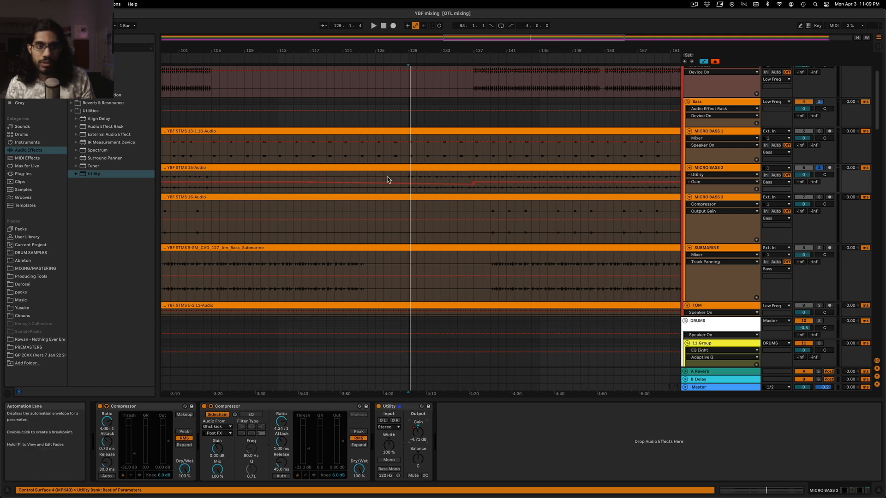
{"action": "left_click", "coordinate": [405, 180]}
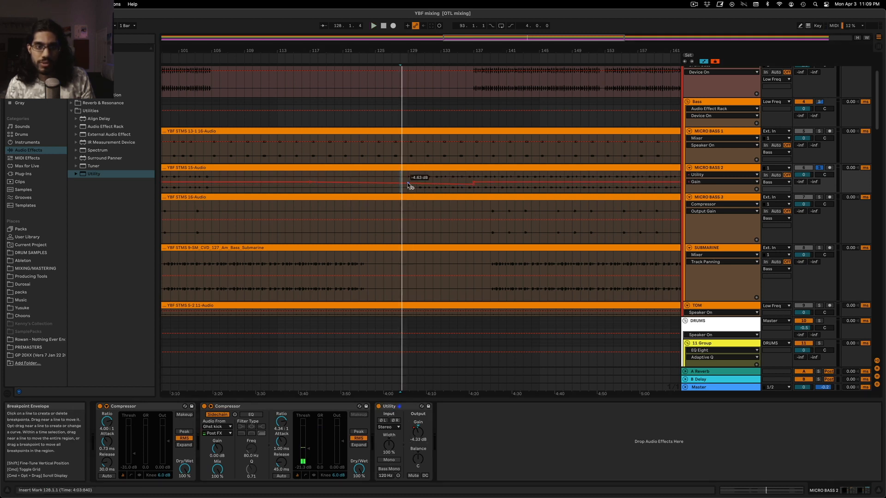
{"action": "key", "text": "space"}
{"action": "left_click", "coordinate": [408, 180]}
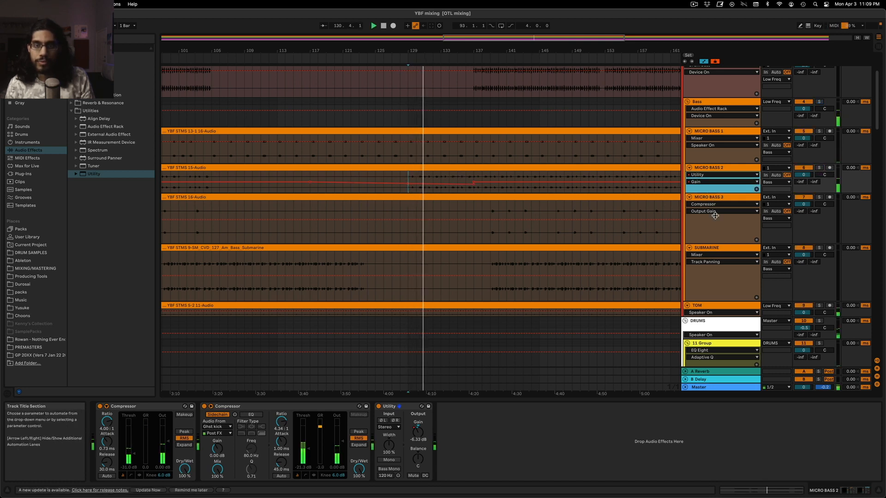
Enlarge MICRO BASS 2 and set the end of its Utility Gain dip at bar 137 to -6 dB
{"action": "left_click_drag", "start_coordinate": [712, 196], "coordinate": [713, 237]}
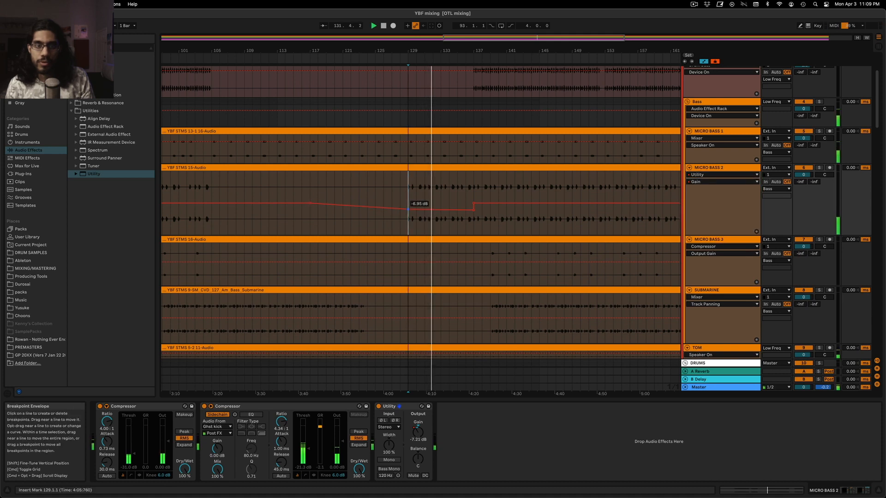
{"action": "right_click", "coordinate": [473, 211]}
{"action": "left_click", "coordinate": [475, 216]}
{"action": "type", "text": "-6"}
{"action": "key", "text": "Return"}
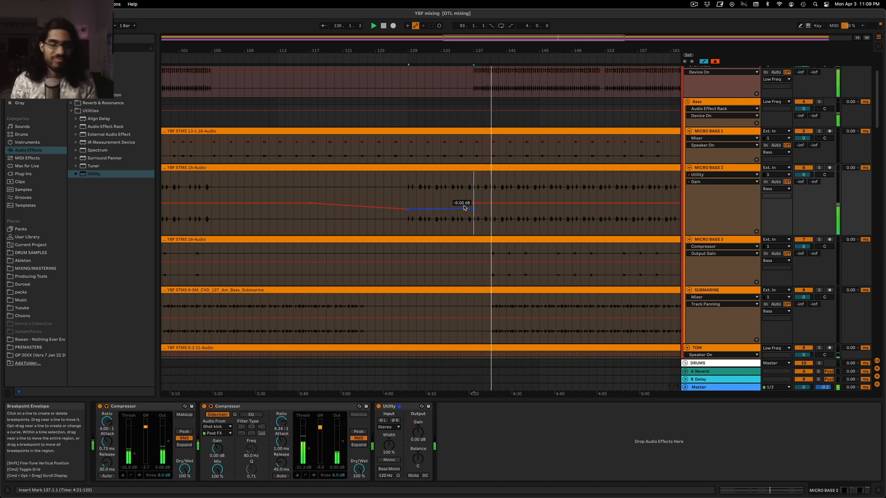
Hide the automation, zoom out to the whole arrangement and reduce the heights of MICRO BASS 2 and MICRO BASS 3
{"action": "key", "text": "a"}
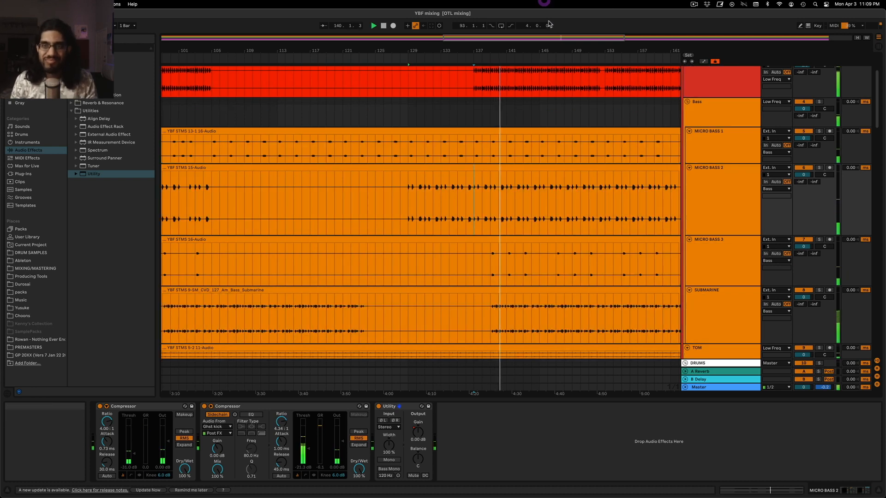
{"action": "left_click_drag", "start_coordinate": [556, 39], "coordinate": [555, 24]}
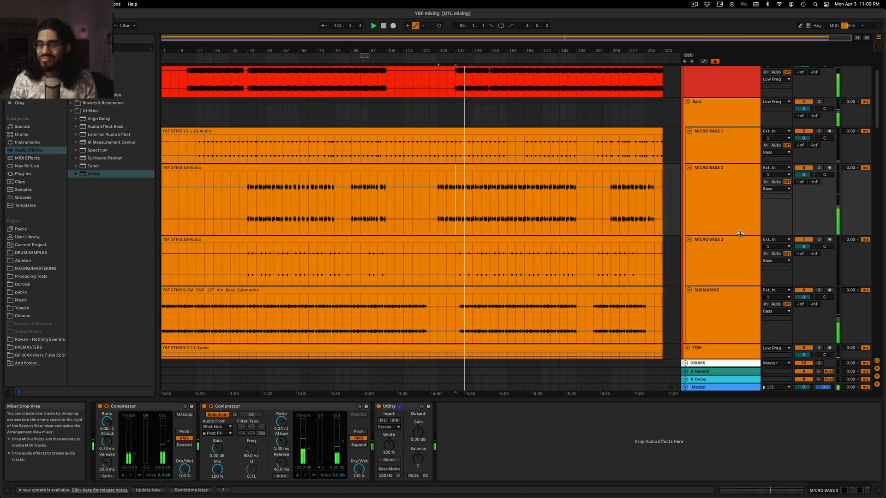
{"action": "left_click_drag", "start_coordinate": [739, 234], "coordinate": [733, 197]}
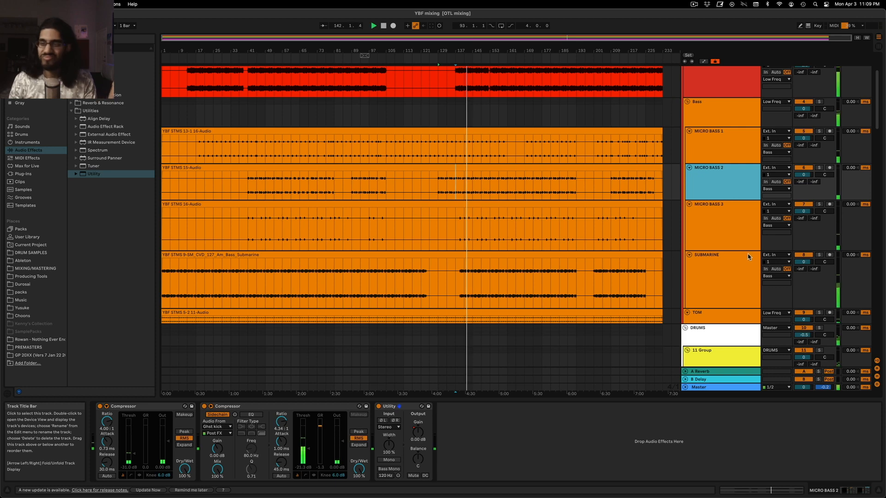
{"action": "left_click_drag", "start_coordinate": [746, 251], "coordinate": [746, 229]}
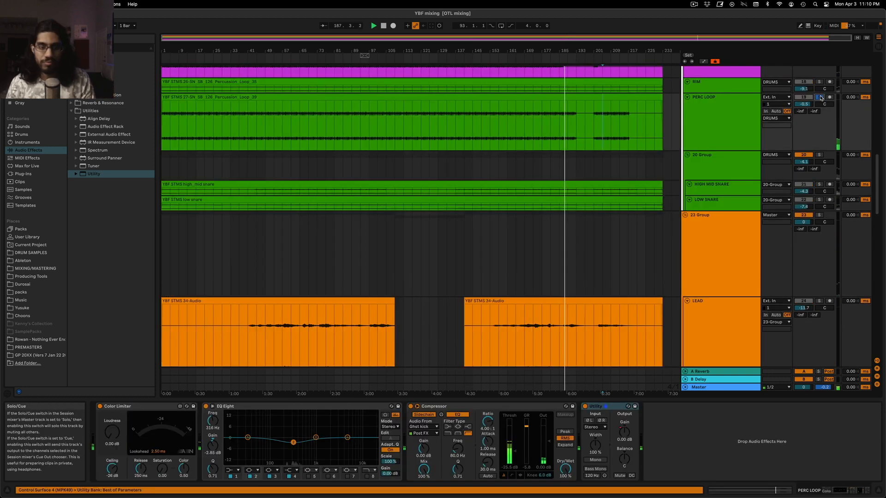
Select the 20 Group holding the snares and solo it during playback
{"action": "left_click", "coordinate": [716, 143]}
{"action": "left_click", "coordinate": [718, 160]}
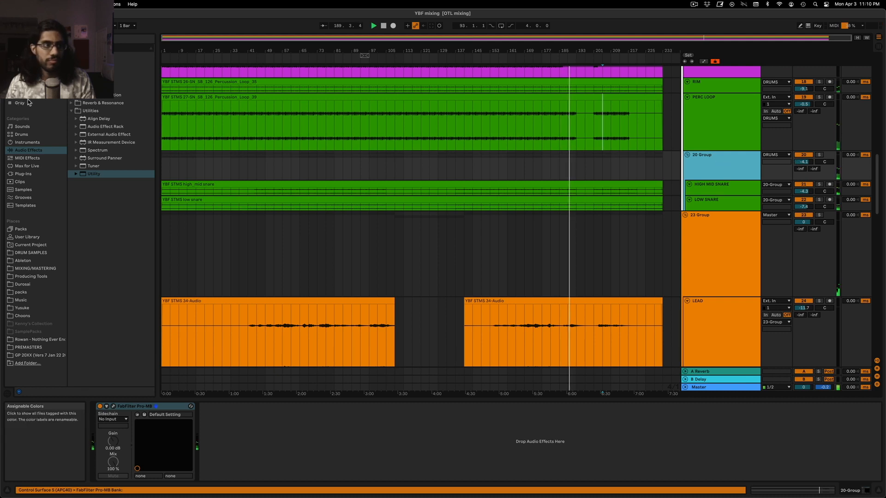
{"action": "left_click", "coordinate": [820, 155]}
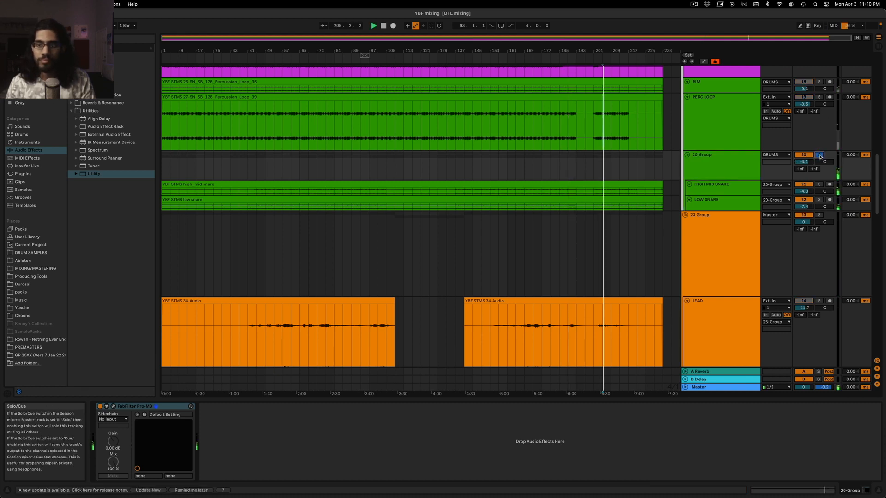
Add a Compressor after the Pro-MB on the 20 Group, set its attack to 23.6 ms and lower the threshold while soloed
{"action": "left_click", "coordinate": [739, 159]}
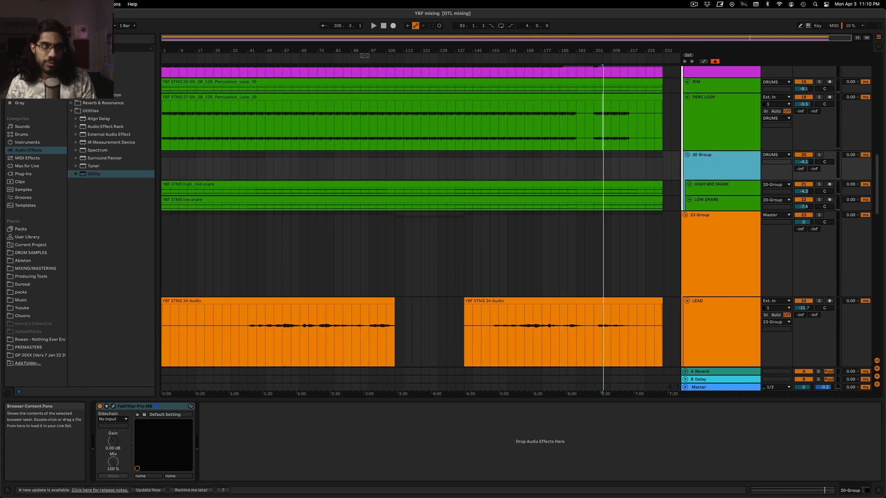
{"action": "left_click", "coordinate": [91, 72]}
{"action": "left_click_drag", "start_coordinate": [732, 161], "coordinate": [732, 162]}
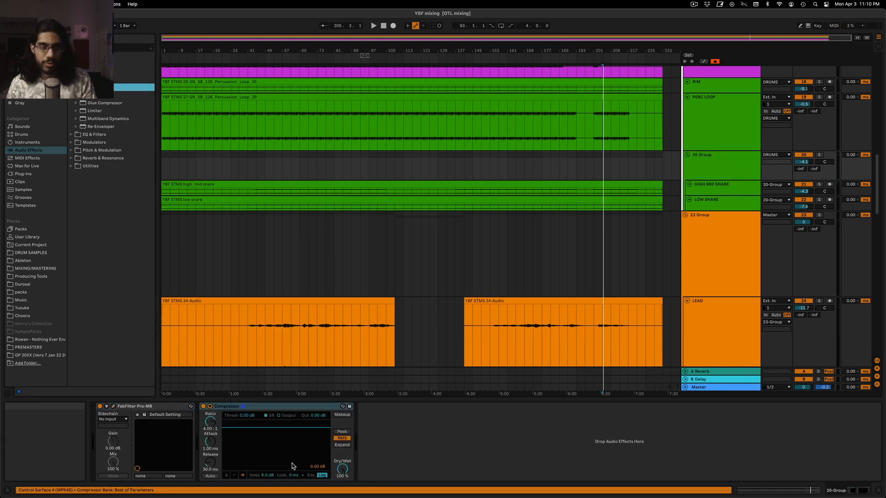
{"action": "left_click", "coordinate": [819, 155]}
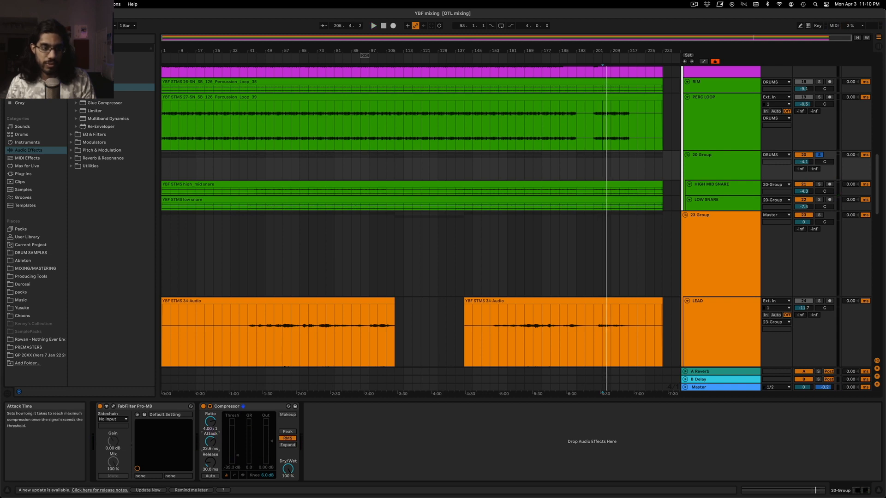
{"action": "key", "text": "space"}
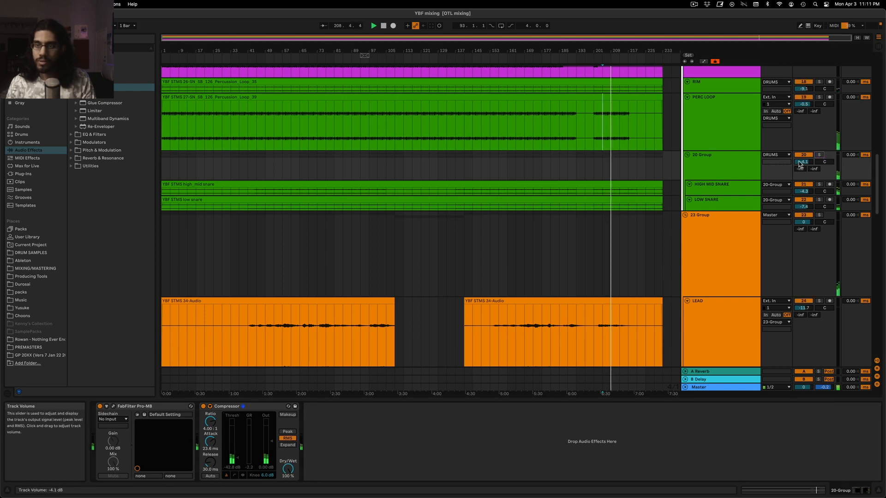
Review the devices on the 23 Group and its LEAD track during playback
{"action": "scroll", "coordinate": [725, 189], "scroll_direction": "down", "scroll_amount": 5}
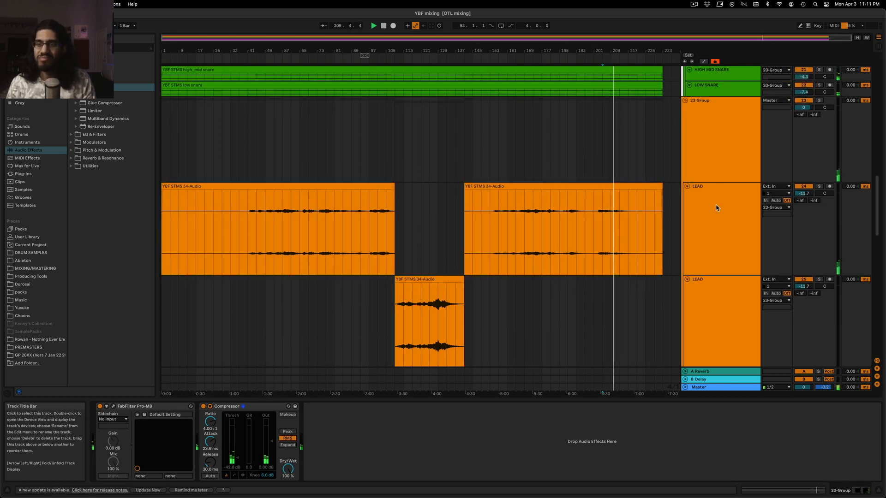
{"action": "left_click", "coordinate": [725, 184]}
{"action": "scroll", "coordinate": [725, 184], "scroll_direction": "down", "scroll_amount": 7}
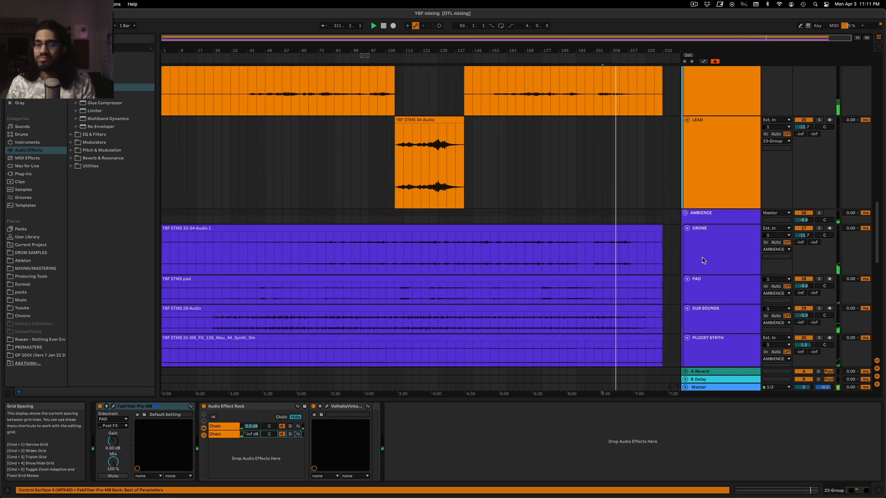
{"action": "left_click", "coordinate": [717, 219]}
{"action": "scroll", "coordinate": [717, 221], "scroll_direction": "up", "scroll_amount": 4}
{"action": "double_click", "coordinate": [714, 190]}
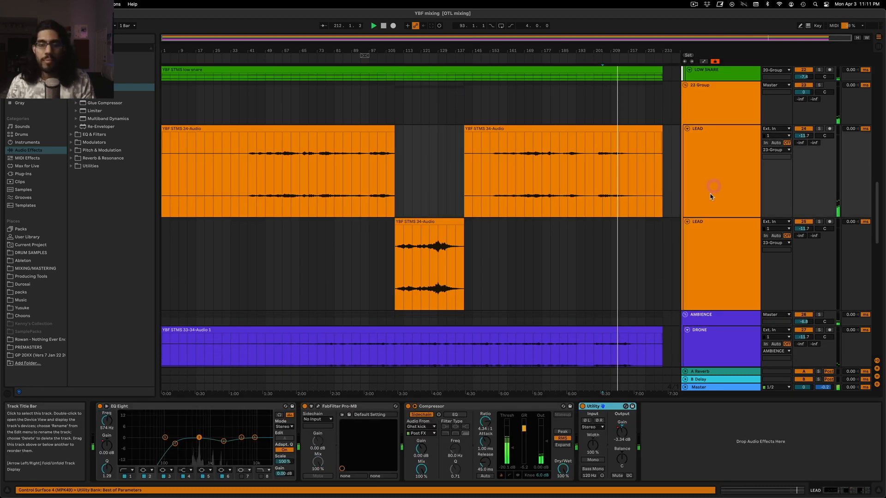
Solo the VOCODER track from about bar 193, lower its volume to -6.9 dB and unsolo it
{"action": "scroll", "coordinate": [645, 283], "scroll_direction": "down", "scroll_amount": 15}
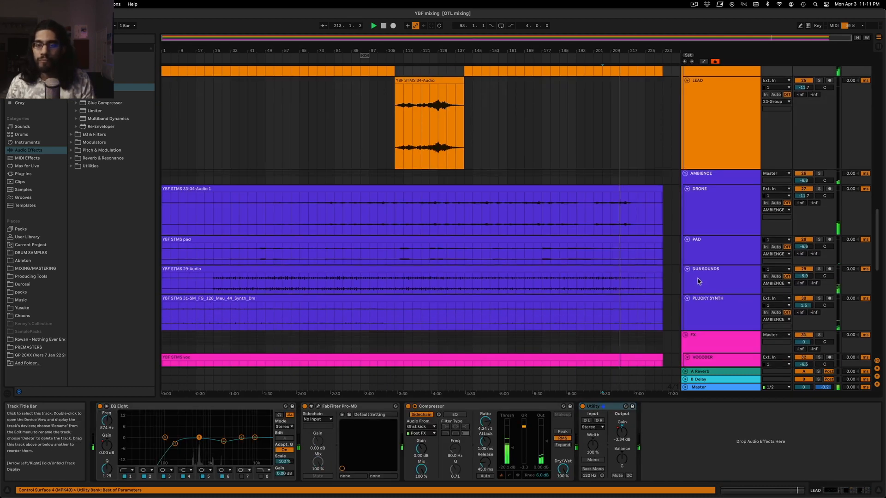
{"action": "left_click", "coordinate": [715, 95]}
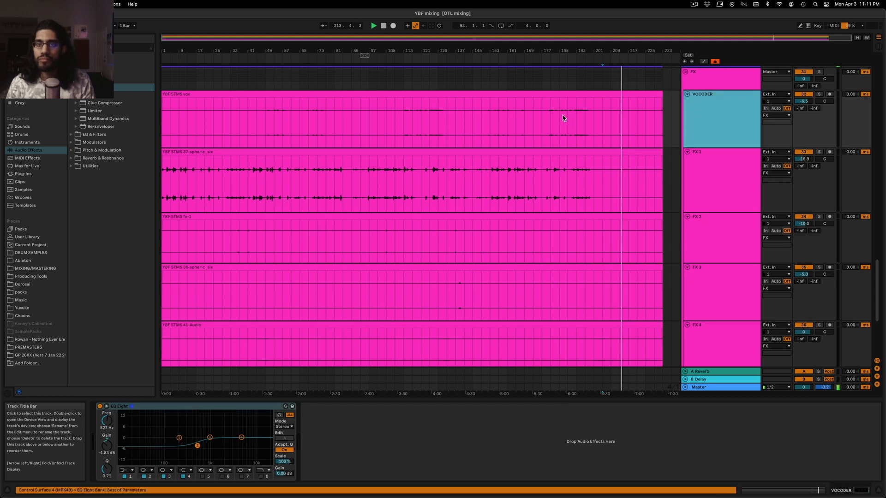
{"action": "left_click", "coordinate": [580, 131]}
{"action": "key", "text": "space"}
{"action": "key", "text": "space"}
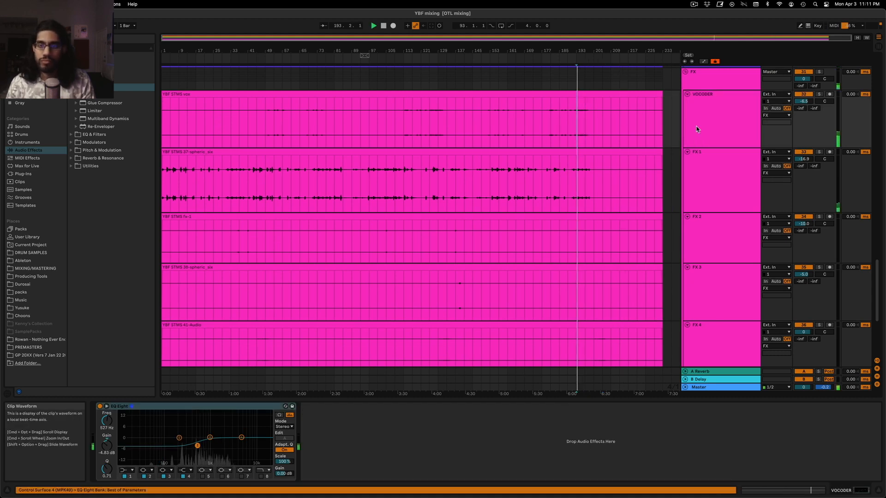
{"action": "left_click", "coordinate": [819, 94]}
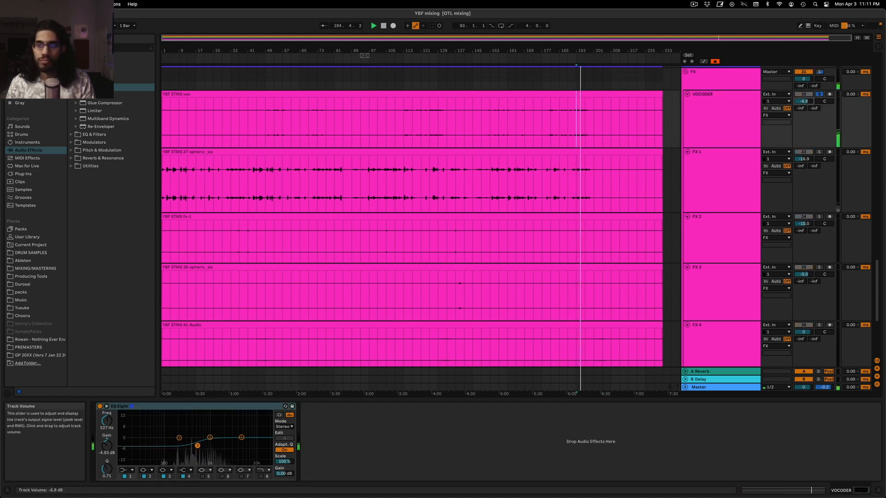
{"action": "left_click", "coordinate": [818, 95]}
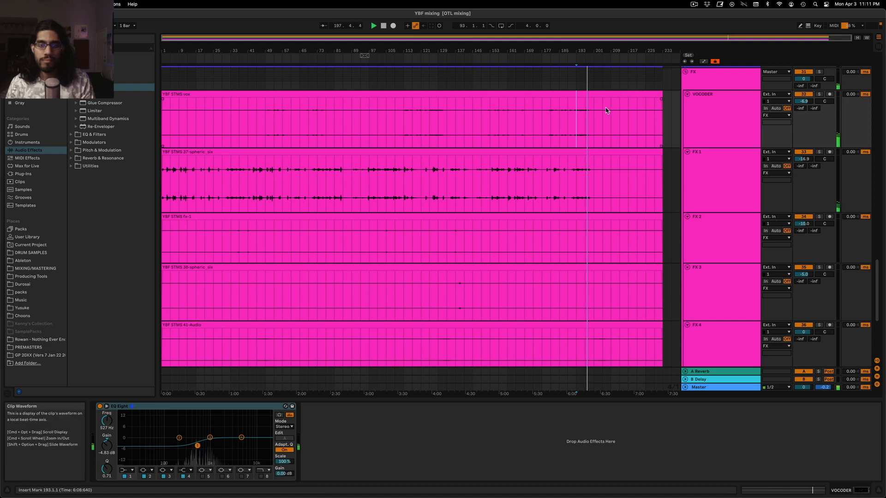
Audition the breakdown from about bar 113 and the section from about bar 141 while checking the tracks
{"action": "scroll", "coordinate": [597, 148], "scroll_direction": "down", "scroll_amount": 6}
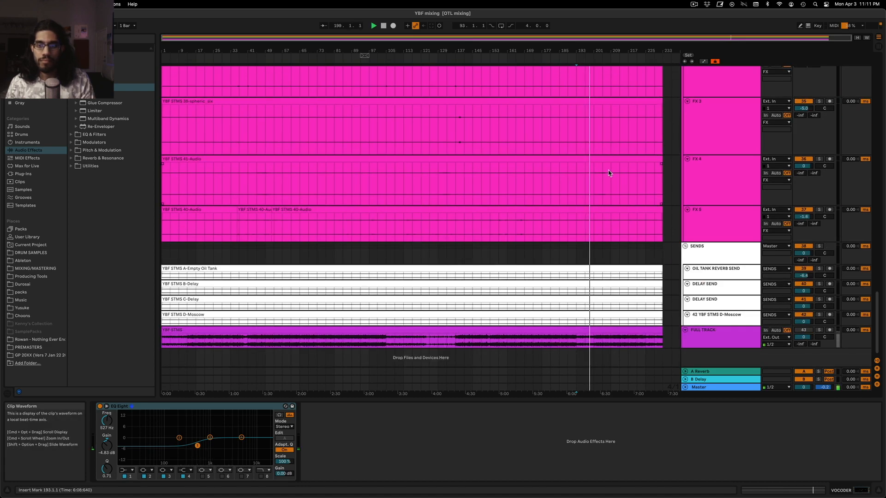
{"action": "scroll", "coordinate": [612, 188], "scroll_direction": "up", "scroll_amount": 6}
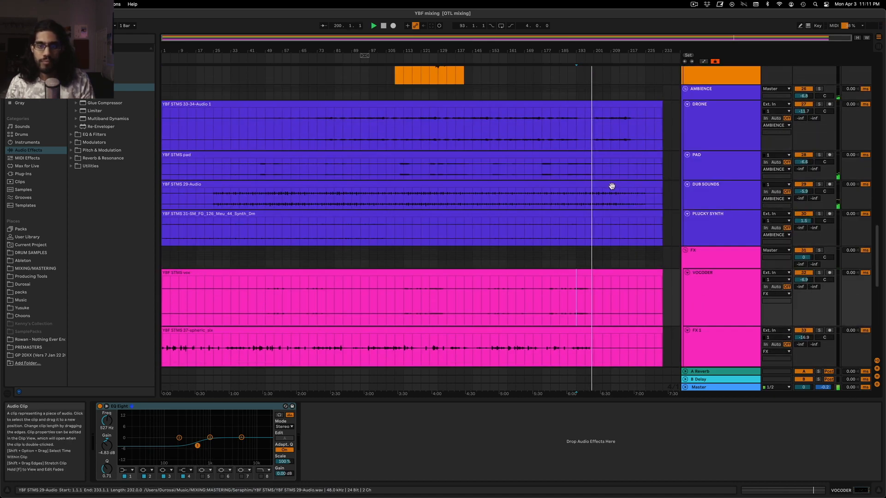
{"action": "left_click", "coordinate": [407, 170]}
{"action": "scroll", "coordinate": [427, 198], "scroll_direction": "up", "scroll_amount": 12}
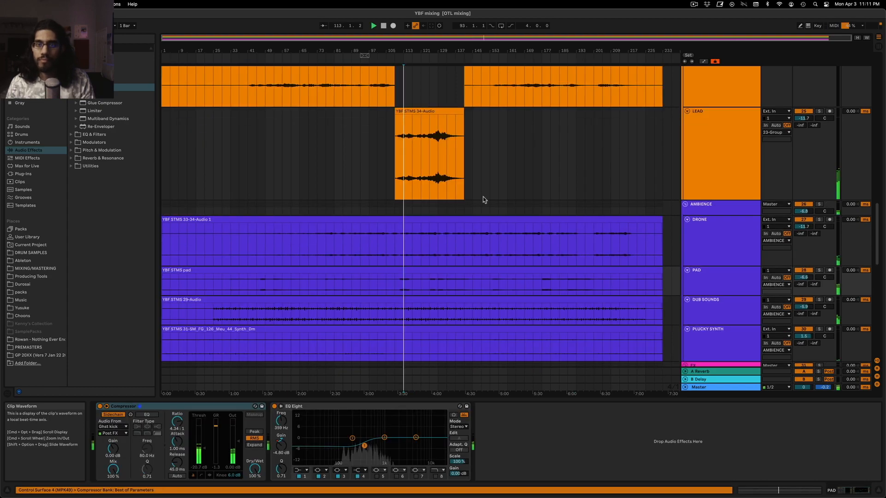
{"action": "scroll", "coordinate": [473, 192], "scroll_direction": "up", "scroll_amount": 8}
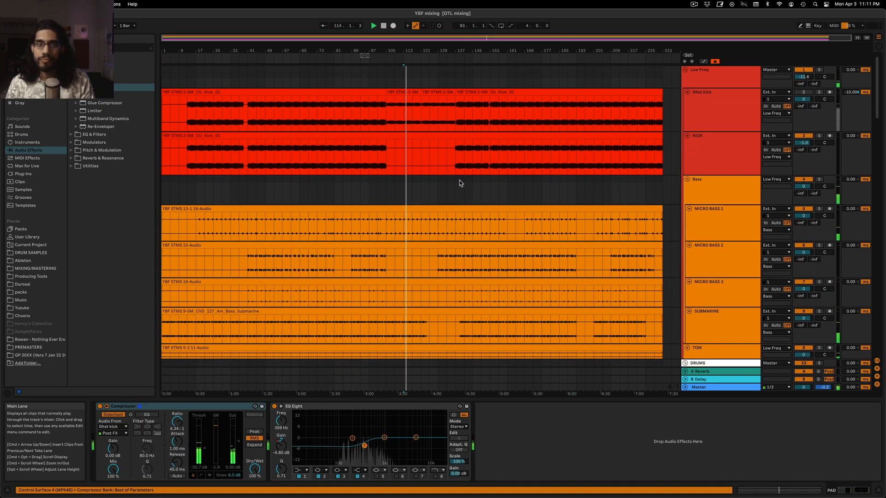
{"action": "left_click", "coordinate": [464, 187]}
{"action": "scroll", "coordinate": [512, 221], "scroll_direction": "down", "scroll_amount": 20}
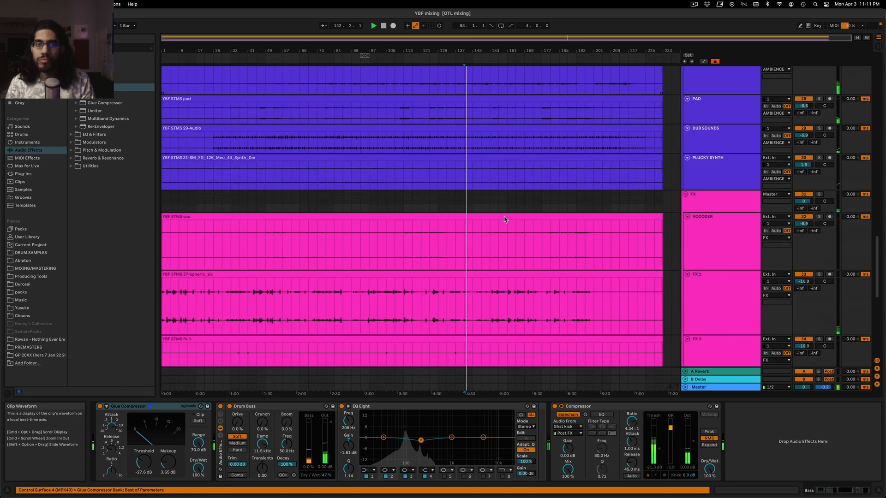
Add a Compressor after the EQ Eight on FX 3 and lower its threshold near bar 139, soloing the track only while adjusting
{"action": "scroll", "coordinate": [504, 220], "scroll_direction": "down", "scroll_amount": 2}
{"action": "left_click_drag", "start_coordinate": [448, 215], "coordinate": [602, 96]}
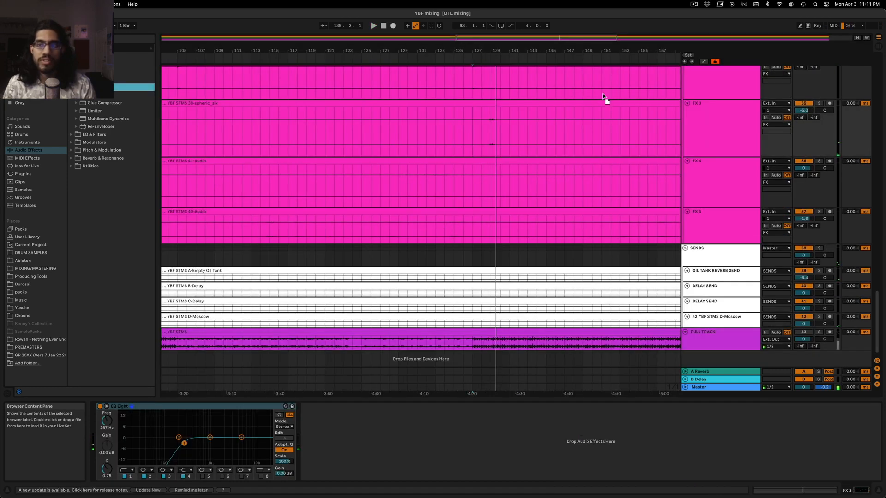
{"action": "left_click_drag", "start_coordinate": [703, 134], "coordinate": [704, 135]}
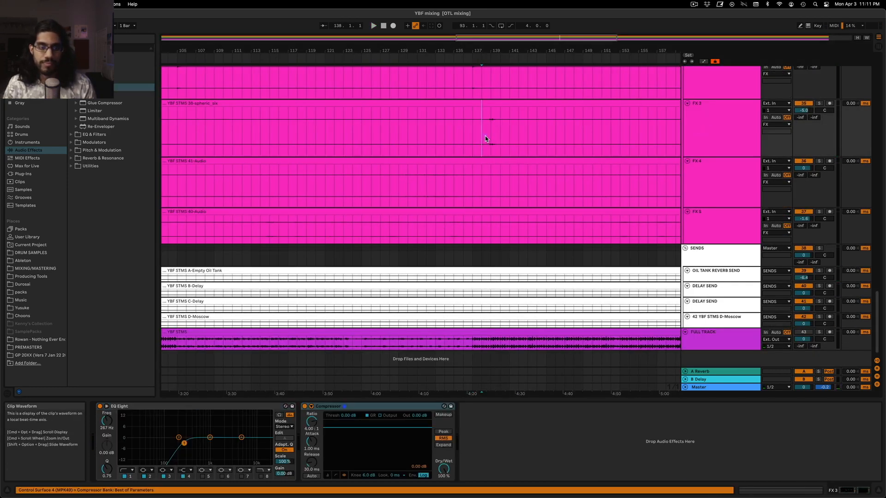
{"action": "left_click", "coordinate": [328, 475]}
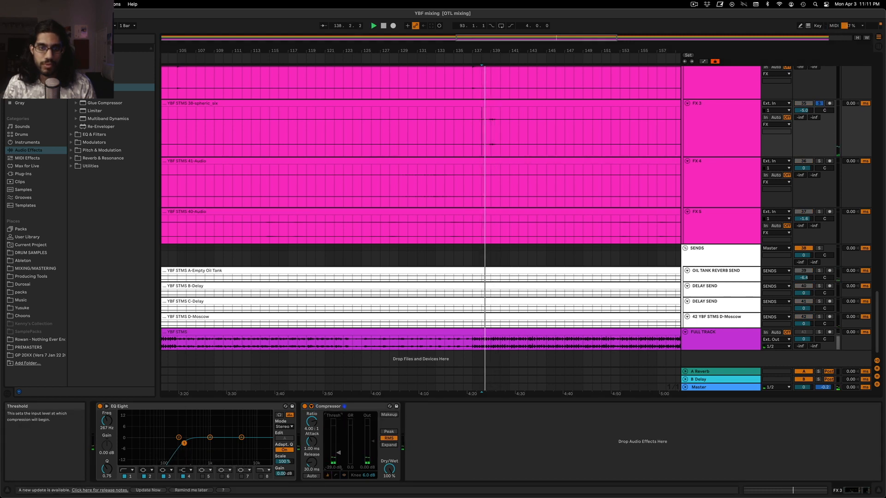
{"action": "left_click_drag", "start_coordinate": [338, 453], "coordinate": [338, 456]}
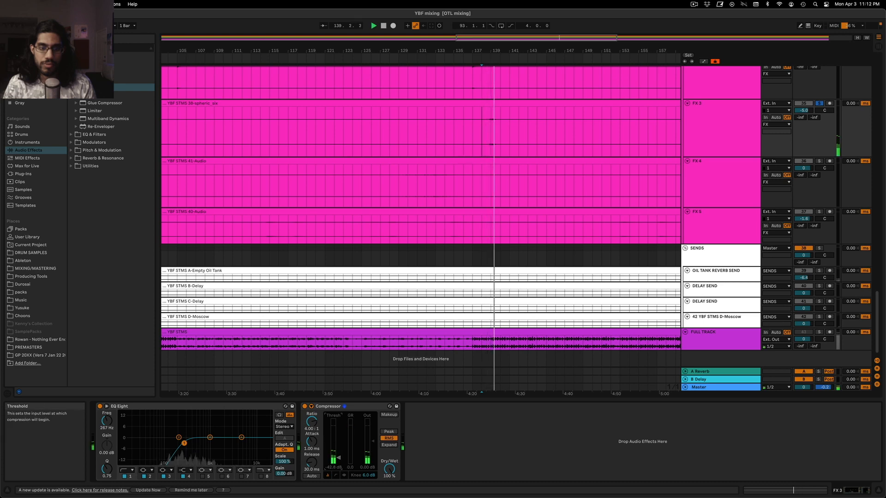
{"action": "left_click", "coordinate": [819, 103]}
Solo the 11 Group in the drums, listen from around bar 161 and end the solo
{"action": "scroll", "coordinate": [628, 196], "scroll_direction": "up", "scroll_amount": 10}
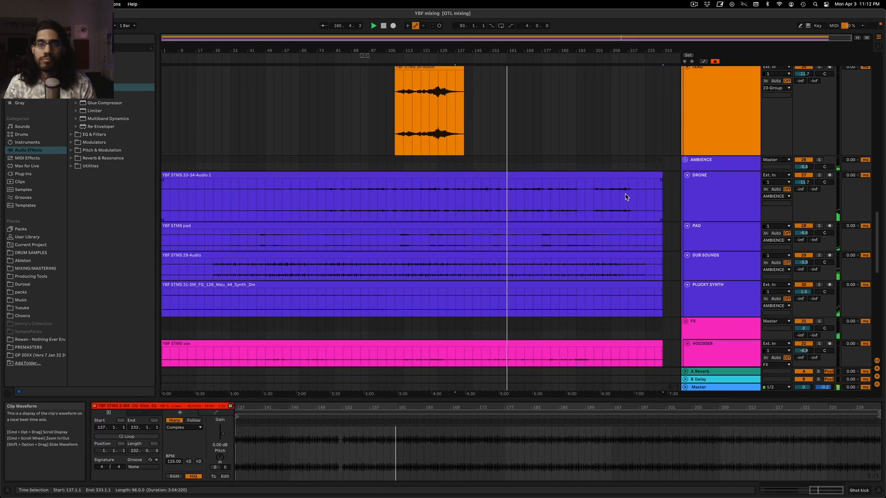
{"action": "scroll", "coordinate": [625, 197], "scroll_direction": "up", "scroll_amount": 15}
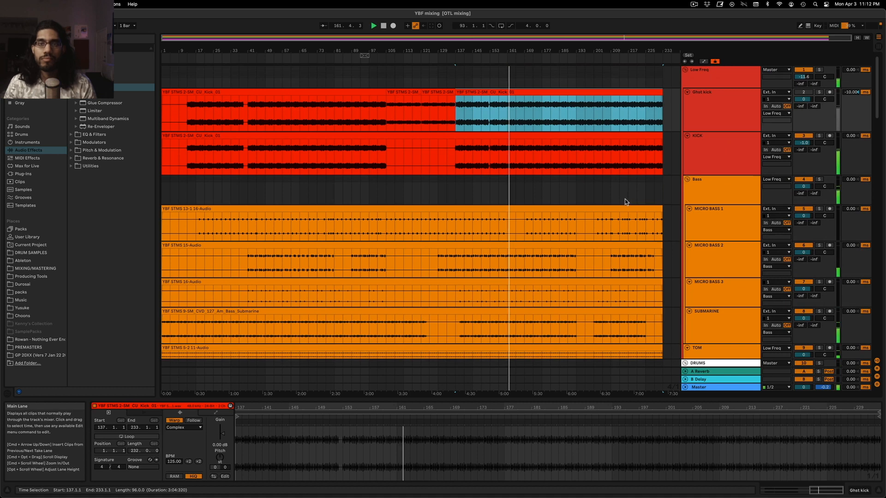
{"action": "scroll", "coordinate": [648, 208], "scroll_direction": "down", "scroll_amount": 8}
{"action": "left_click", "coordinate": [788, 145]}
{"action": "left_click", "coordinate": [820, 127]}
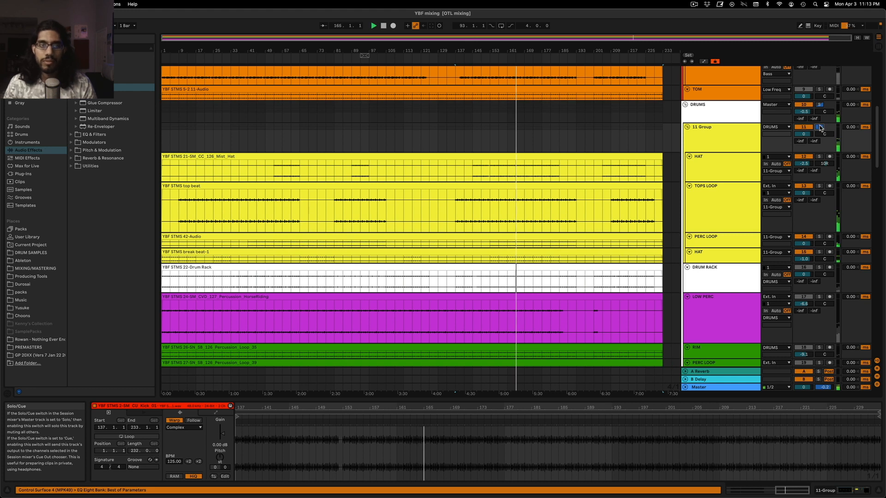
{"action": "left_click", "coordinate": [728, 145]}
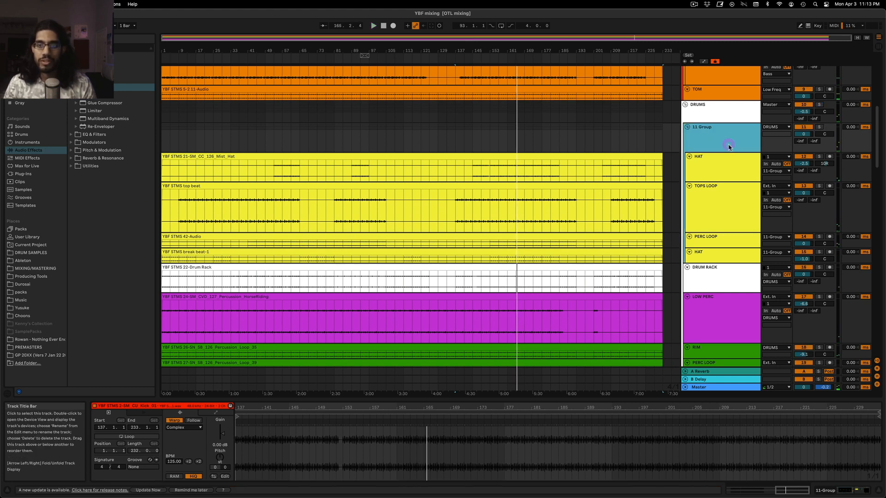
Audition the HAT track above TOPS LOOP in solo from about bar 165, then unsolo it
{"action": "left_click", "coordinate": [727, 177]}
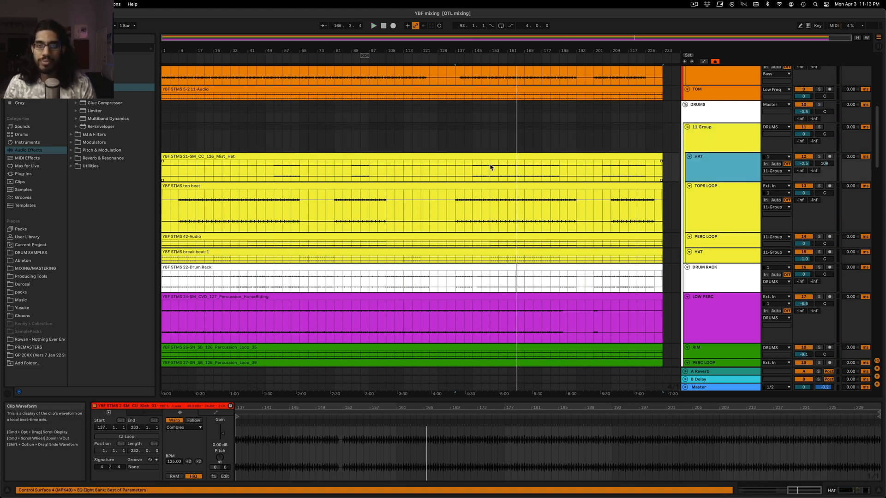
{"action": "left_click", "coordinate": [514, 179]}
{"action": "left_click", "coordinate": [818, 157]}
{"action": "key", "text": "space"}
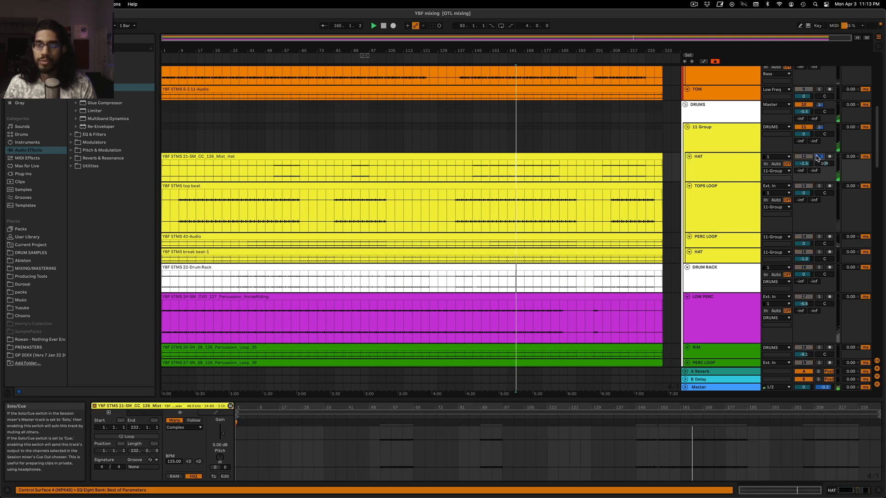
{"action": "left_click", "coordinate": [724, 164]}
{"action": "key", "text": "space"}
{"action": "left_click", "coordinate": [819, 157]}
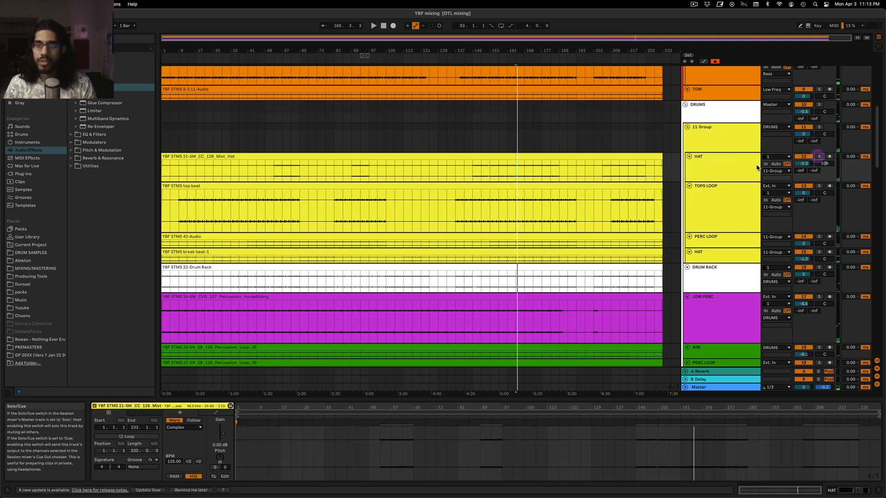
Check the device chain of the 11 Group and audition the group in solo from bar 165
{"action": "left_click", "coordinate": [715, 141]}
{"action": "double_click", "coordinate": [714, 141]}
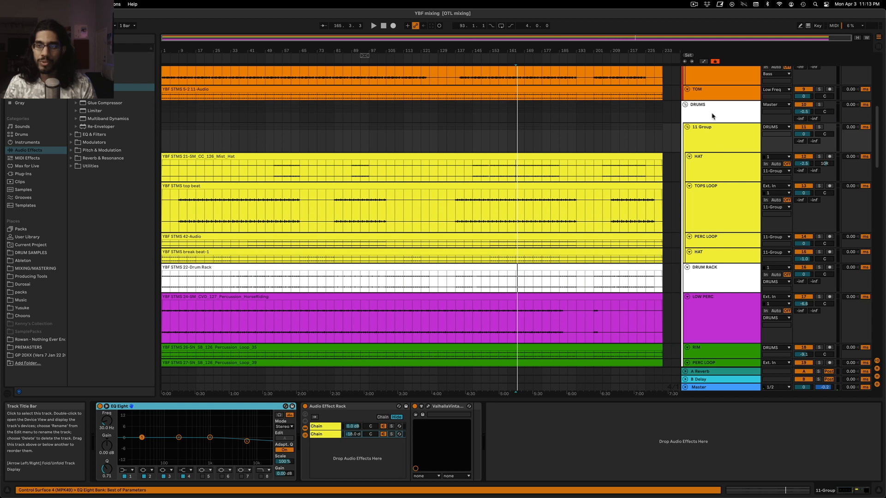
{"action": "left_click", "coordinate": [725, 136]}
{"action": "left_click", "coordinate": [819, 127]}
{"action": "key", "text": "space"}
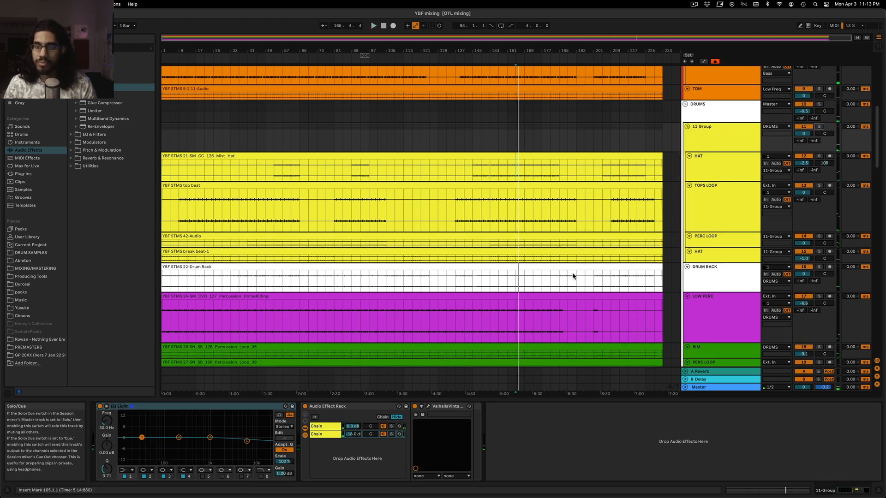
Change the first EQ Eight band on the HAT below PERC LOOP to a low cut and set it to 758 Hz while auditioning
{"action": "scroll", "coordinate": [573, 276], "scroll_direction": "down", "scroll_amount": 1}
{"action": "left_click", "coordinate": [710, 241]}
{"action": "left_click", "coordinate": [820, 236]}
{"action": "key", "text": "space"}
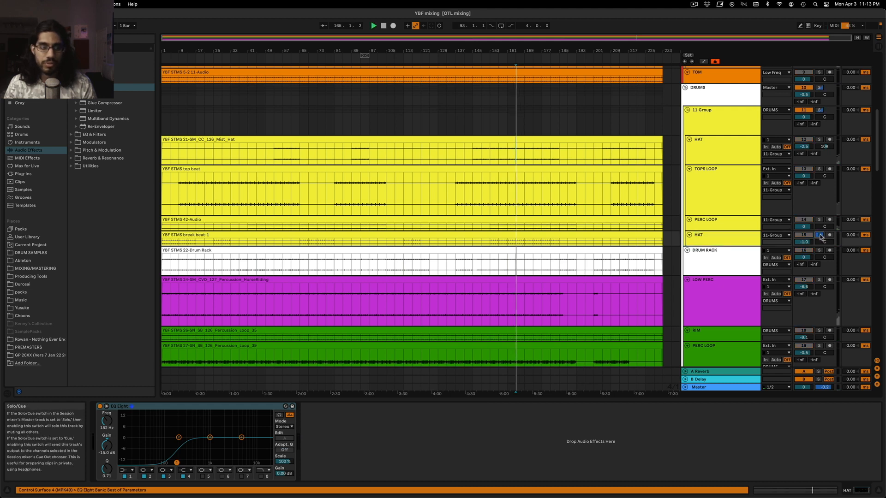
{"action": "left_click", "coordinate": [127, 470]}
{"action": "left_click", "coordinate": [128, 428]}
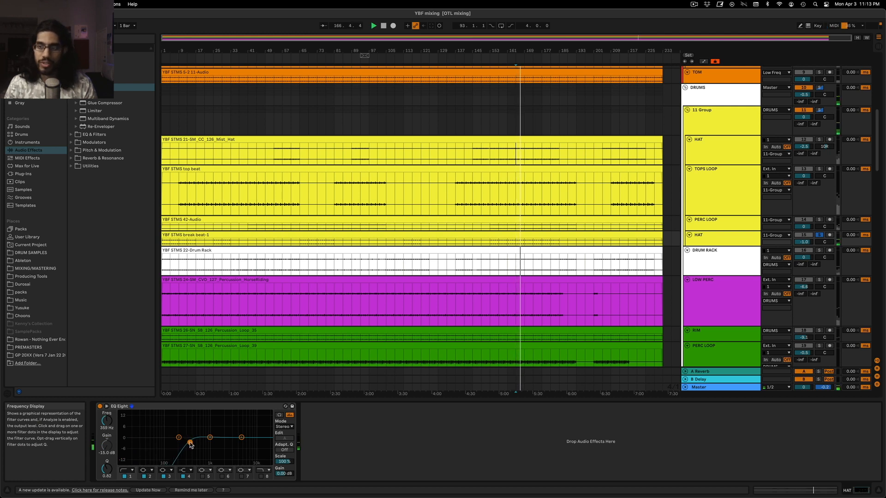
{"action": "left_click_drag", "start_coordinate": [190, 443], "coordinate": [173, 443]}
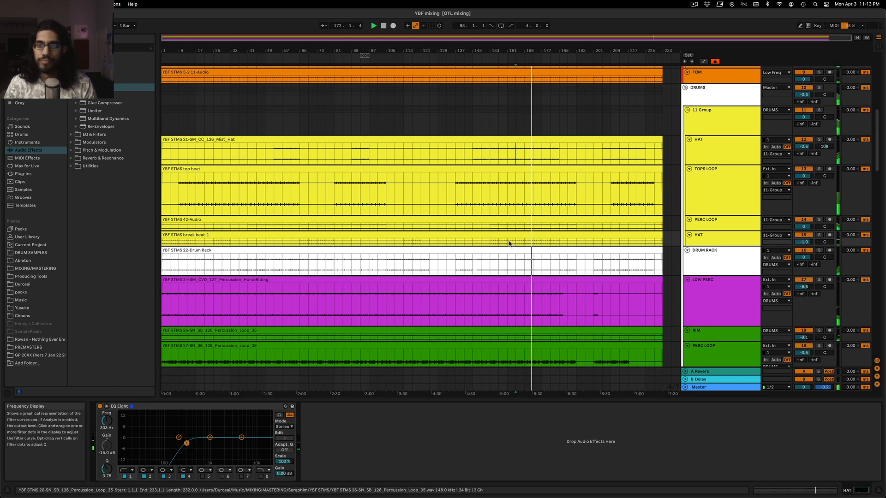
{"action": "left_click_drag", "start_coordinate": [210, 444], "coordinate": [209, 444]}
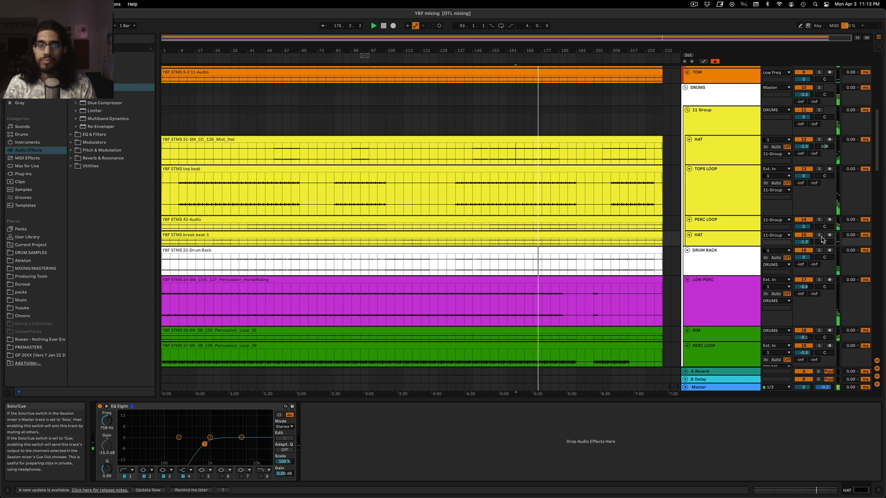
Audition the drums in the full mix from about bar 69 and again from about bar 153
{"action": "left_click", "coordinate": [309, 121]}
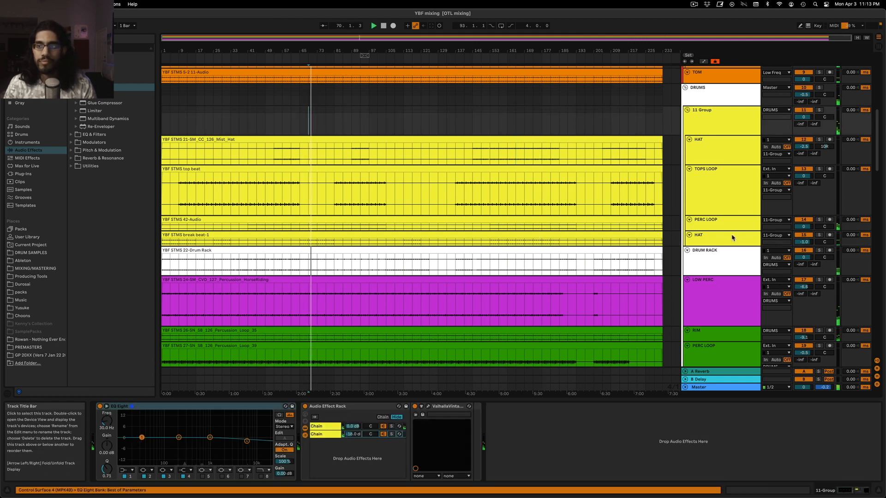
{"action": "left_click", "coordinate": [490, 123]}
{"action": "key", "text": "space"}
{"action": "key", "text": "space"}
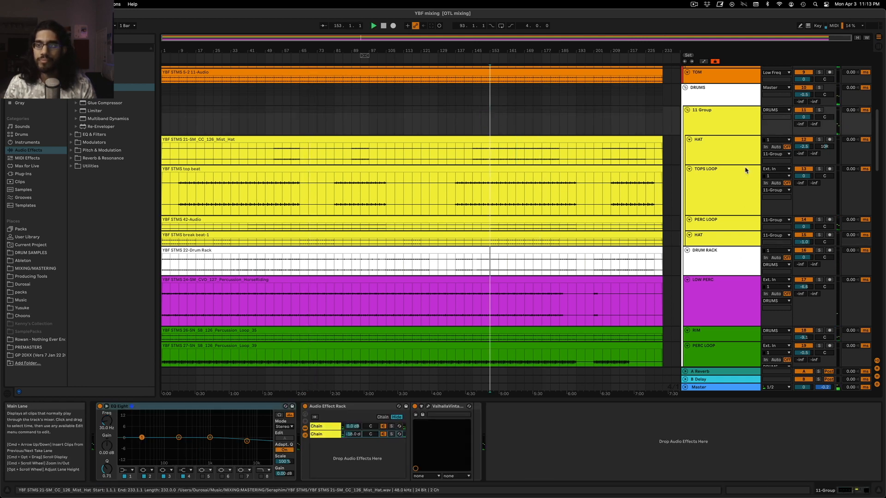
Solo TOPS LOOP and the PERC LOOP below it in turn, check their device chains, and unsolo
{"action": "left_click", "coordinate": [819, 169]}
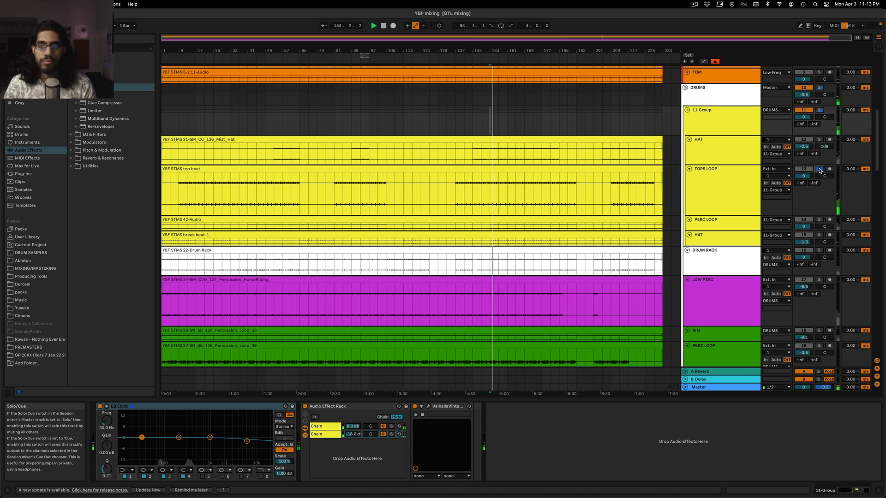
{"action": "left_click", "coordinate": [721, 184]}
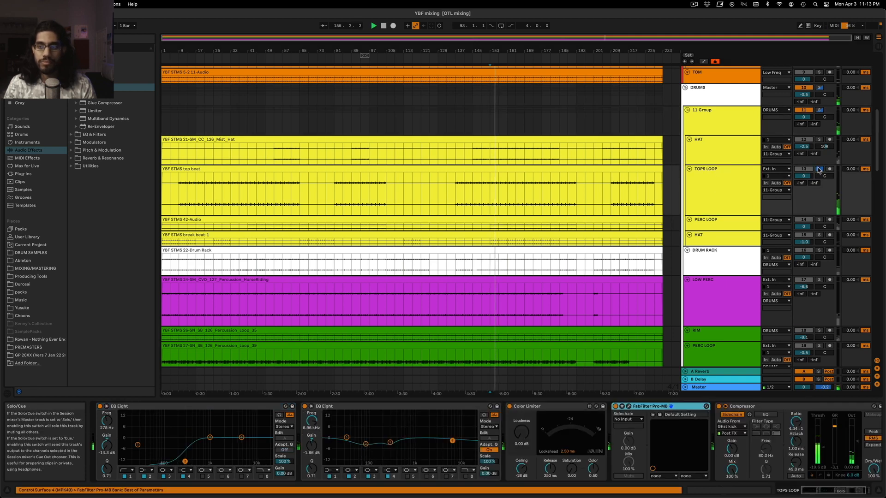
{"action": "left_click", "coordinate": [820, 220]}
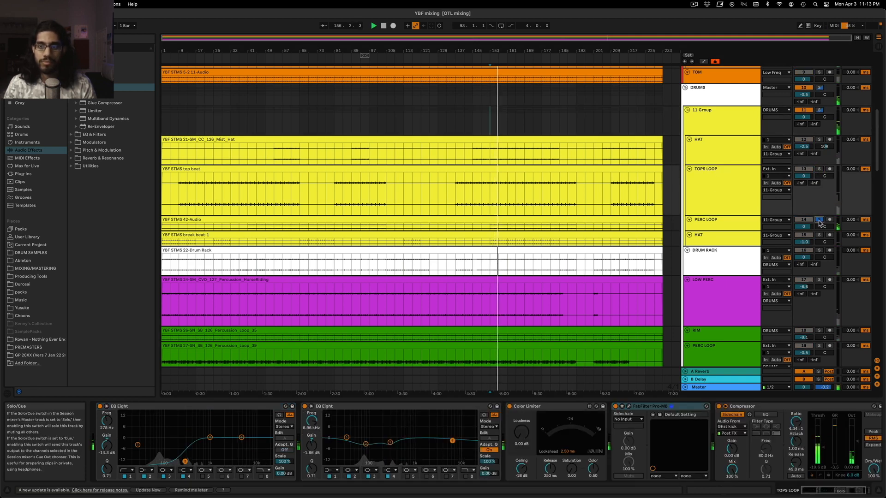
{"action": "left_click", "coordinate": [724, 229]}
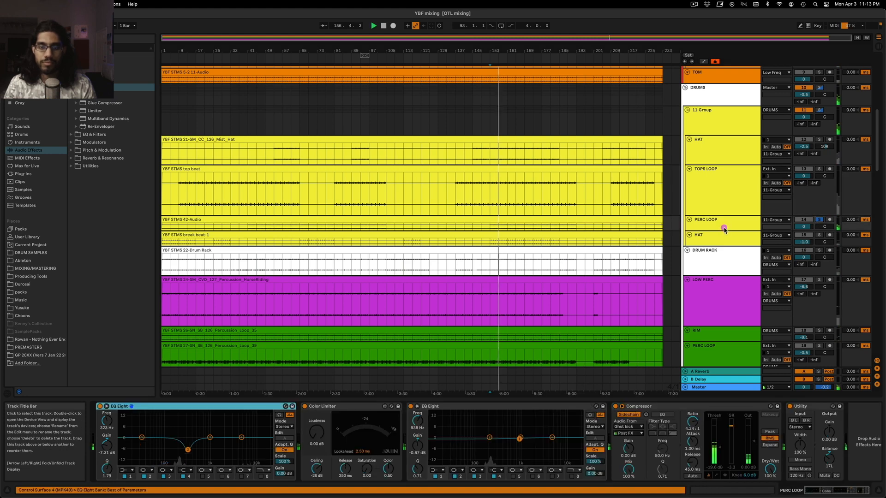
{"action": "left_click", "coordinate": [820, 220]}
{"action": "left_click", "coordinate": [721, 119]}
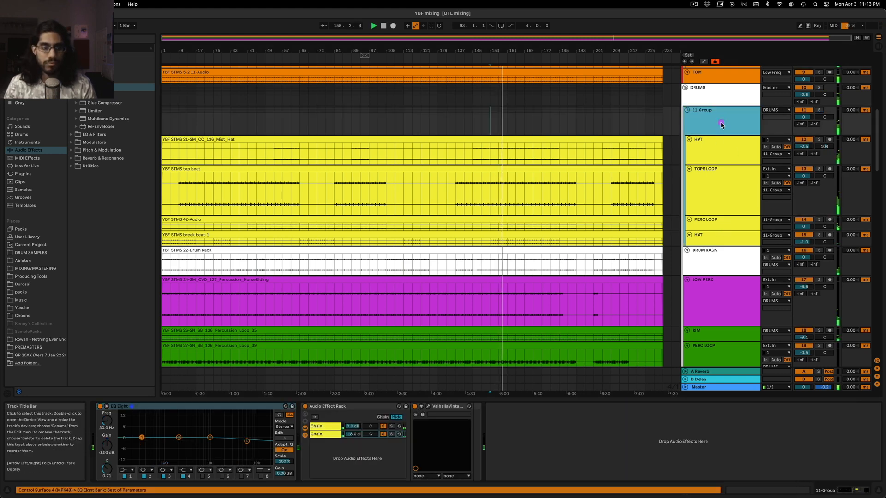
{"action": "left_click", "coordinate": [25, 174]}
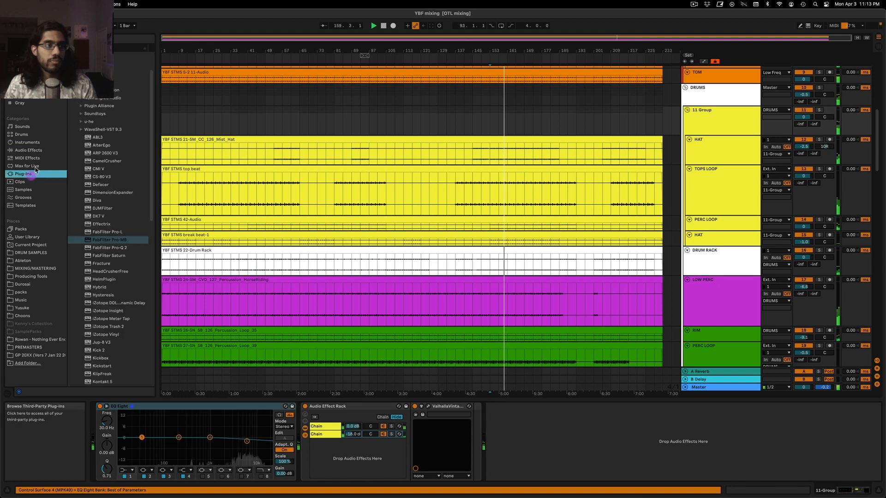
{"action": "left_click_drag", "start_coordinate": [107, 241], "coordinate": [711, 133]}
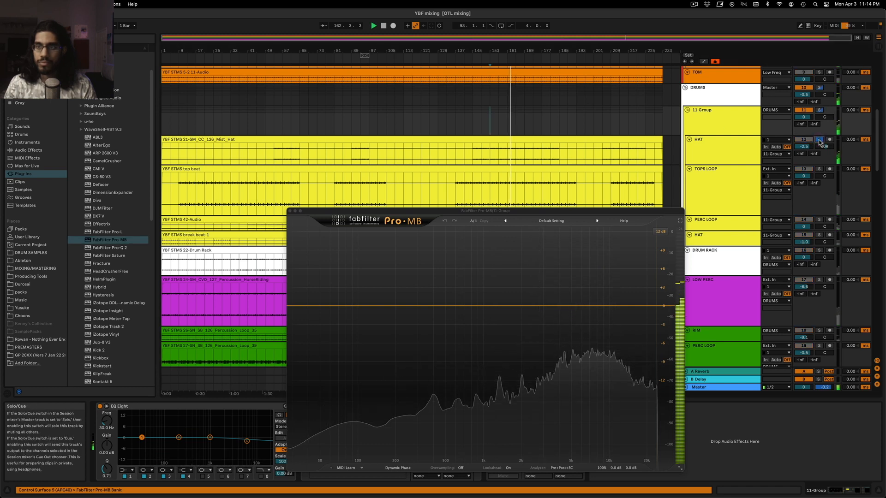
Create a low band in Pro-MB and widen it from the lowest frequencies up to about 1 kHz
{"action": "left_click", "coordinate": [387, 306]}
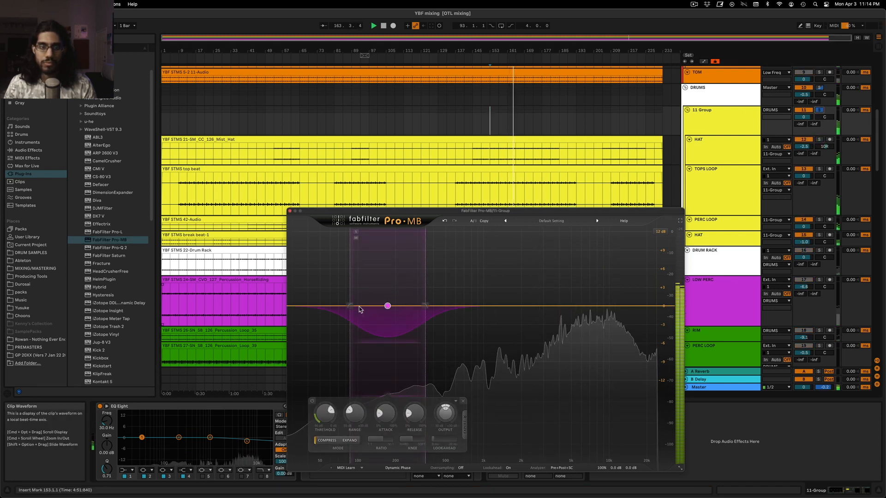
{"action": "left_click_drag", "start_coordinate": [350, 307], "coordinate": [290, 325]}
{"action": "left_click_drag", "start_coordinate": [425, 307], "coordinate": [481, 314]}
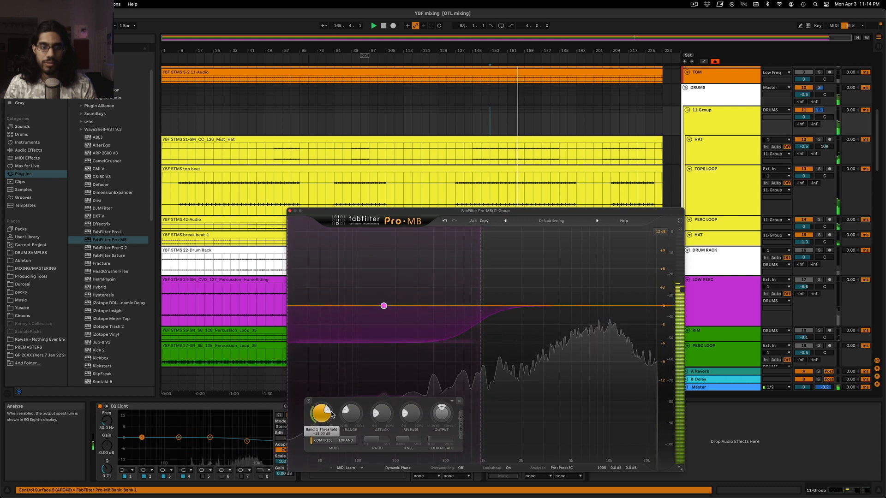
Lower the low band's threshold and set its attack to 0% while auditioning the group
{"action": "left_click_drag", "start_coordinate": [318, 408], "coordinate": [319, 411]}
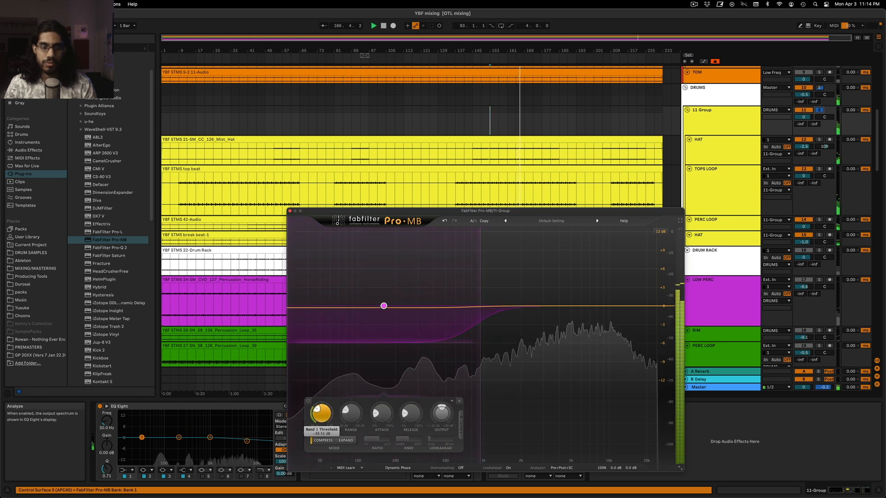
{"action": "key", "text": "space"}
{"action": "left_click_drag", "start_coordinate": [380, 414], "coordinate": [379, 419]}
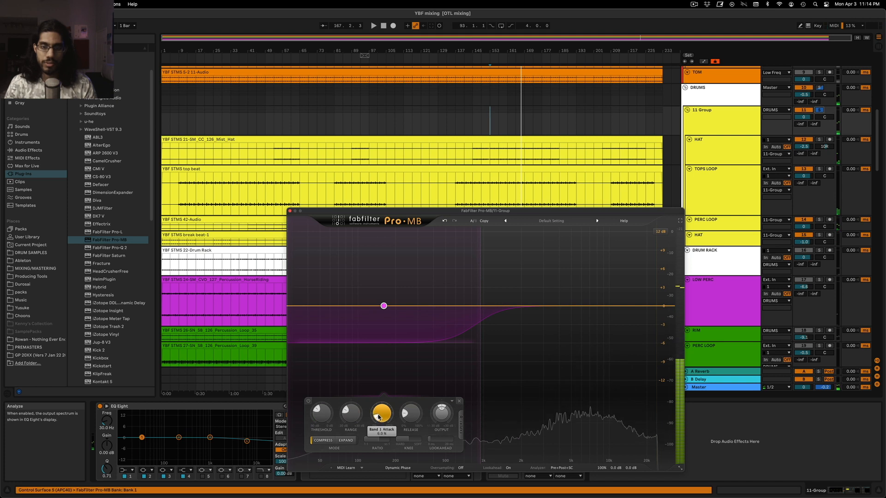
{"action": "key", "text": "space"}
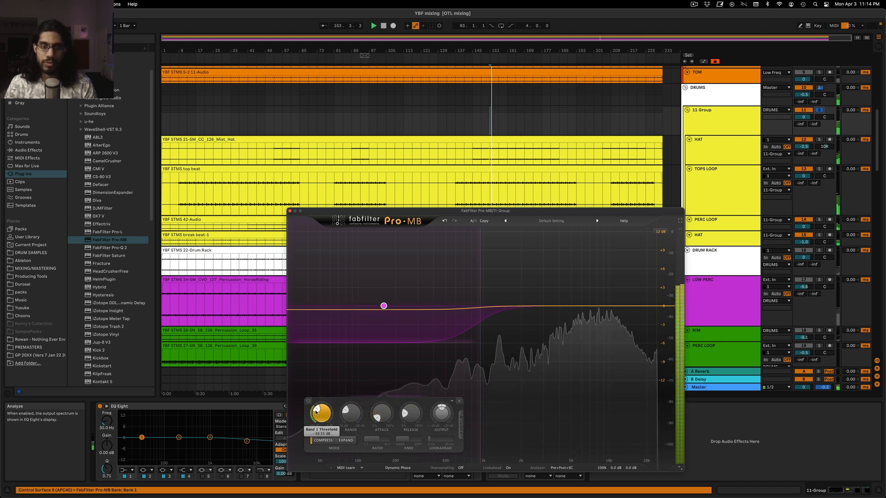
Add a high band in Pro-MB starting at about 5 kHz and lower its threshold
{"action": "left_click", "coordinate": [632, 307]}
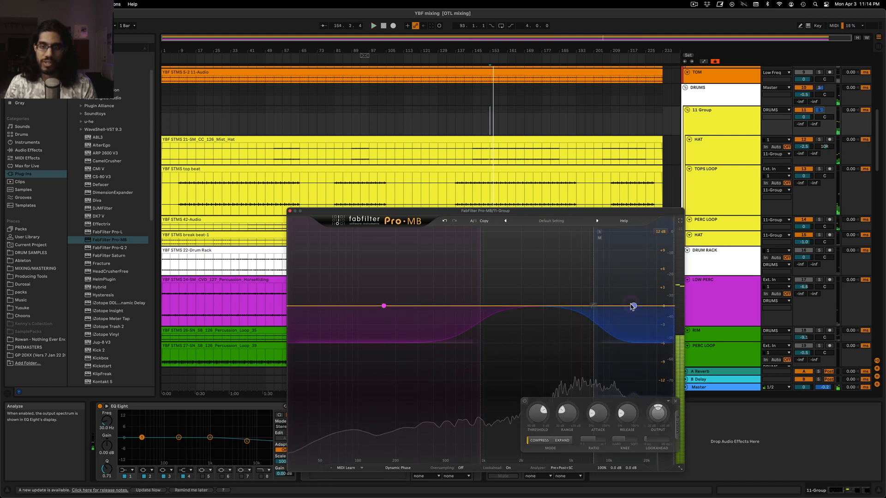
{"action": "left_click_drag", "start_coordinate": [593, 307], "coordinate": [557, 312]}
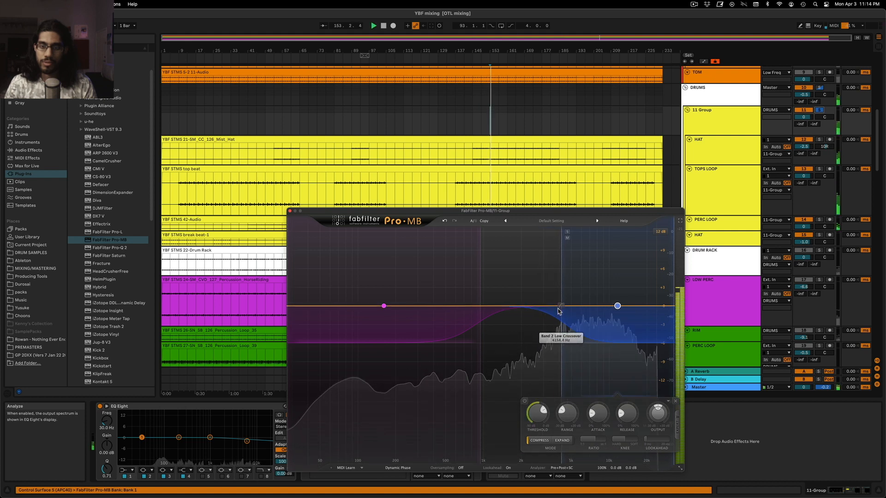
{"action": "left_click_drag", "start_coordinate": [538, 406], "coordinate": [540, 409]}
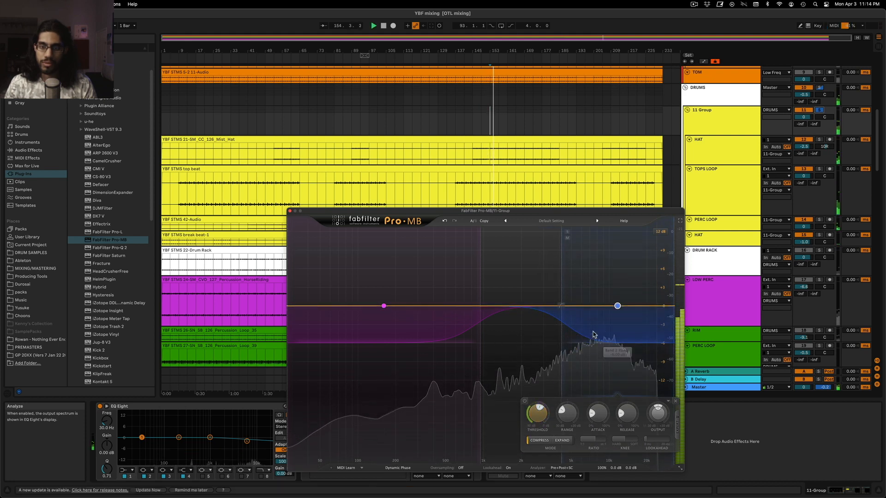
{"action": "left_click_drag", "start_coordinate": [562, 307], "coordinate": [573, 325]}
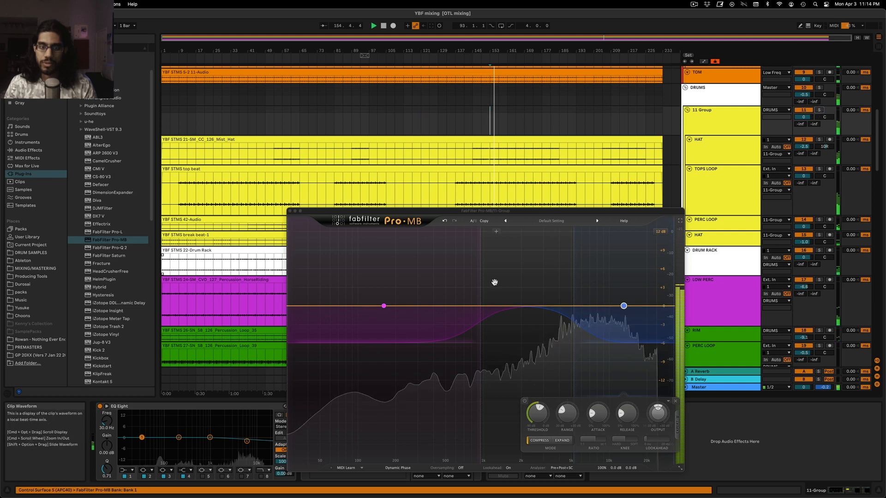
Compare the 11 Group in the full mix with Pro-MB bypassed, and reopen the plug-in
{"action": "left_click", "coordinate": [289, 211]}
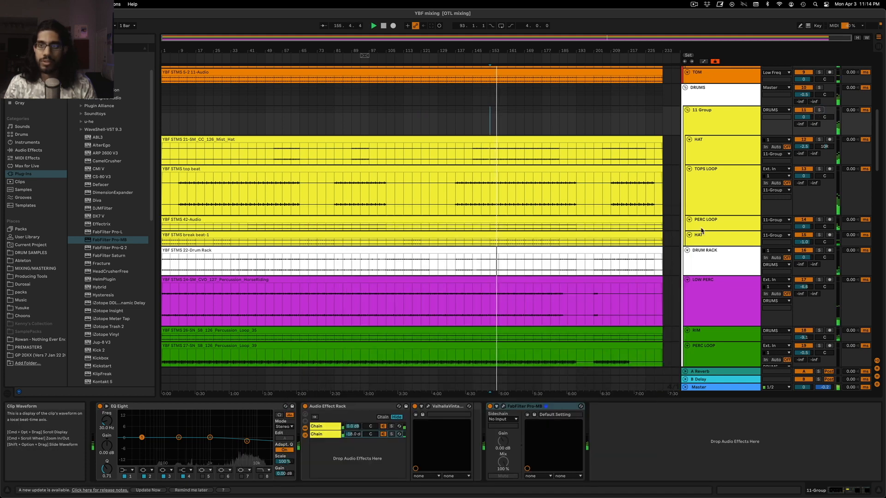
{"action": "left_click", "coordinate": [703, 153]}
{"action": "left_click", "coordinate": [718, 133]}
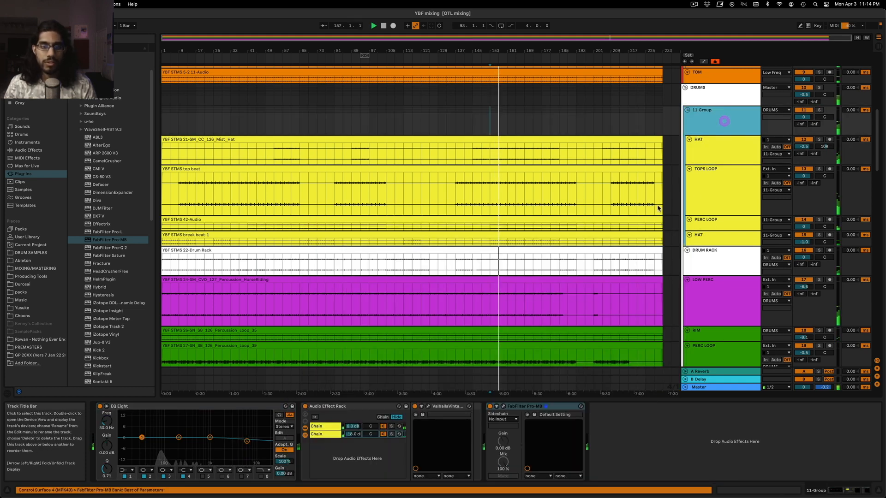
{"action": "left_click", "coordinate": [490, 409]}
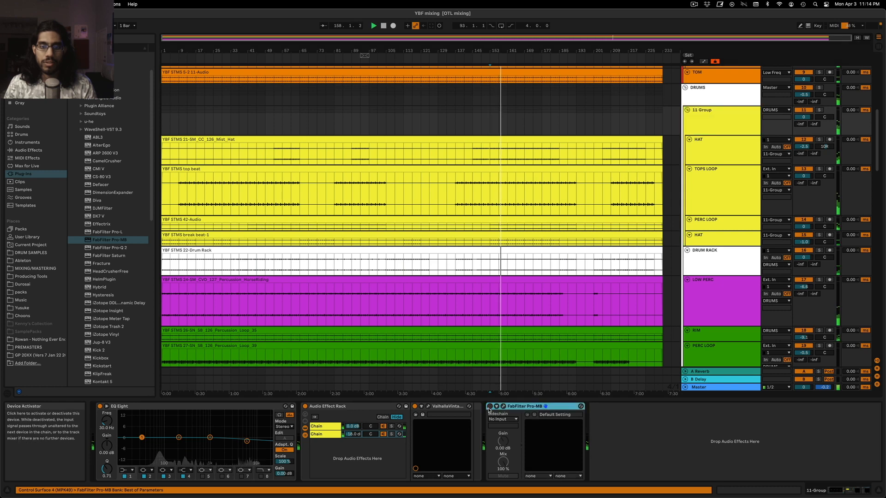
{"action": "left_click", "coordinate": [503, 406]}
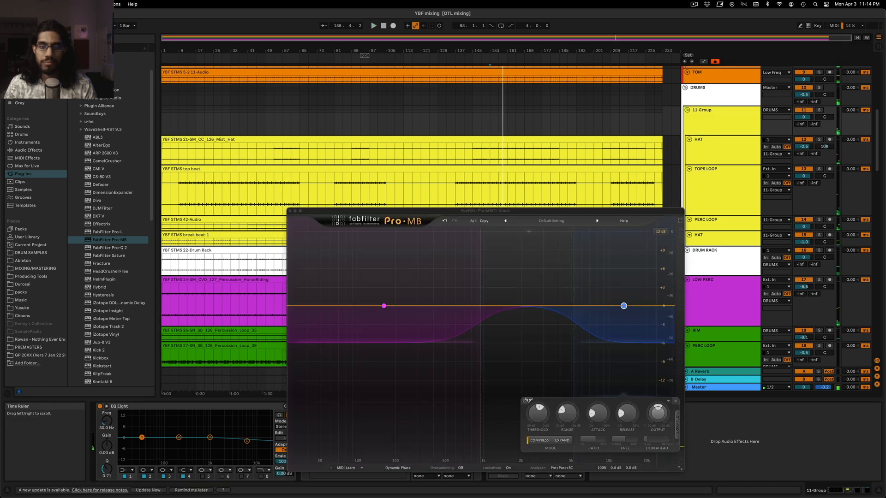
Bypass the high band in Pro-MB on the 11 Group
{"action": "left_click", "coordinate": [624, 306]}
{"action": "left_click", "coordinate": [526, 401]}
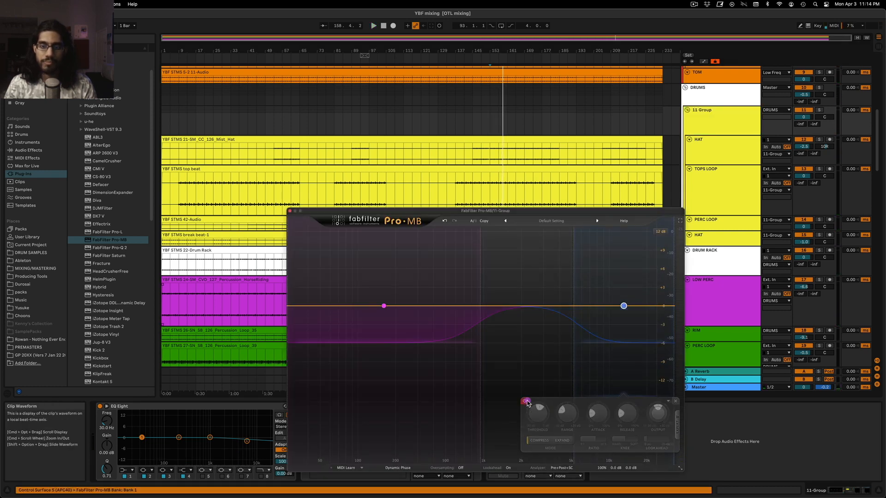
{"action": "left_click", "coordinate": [524, 401]}
{"action": "left_click", "coordinate": [524, 401]}
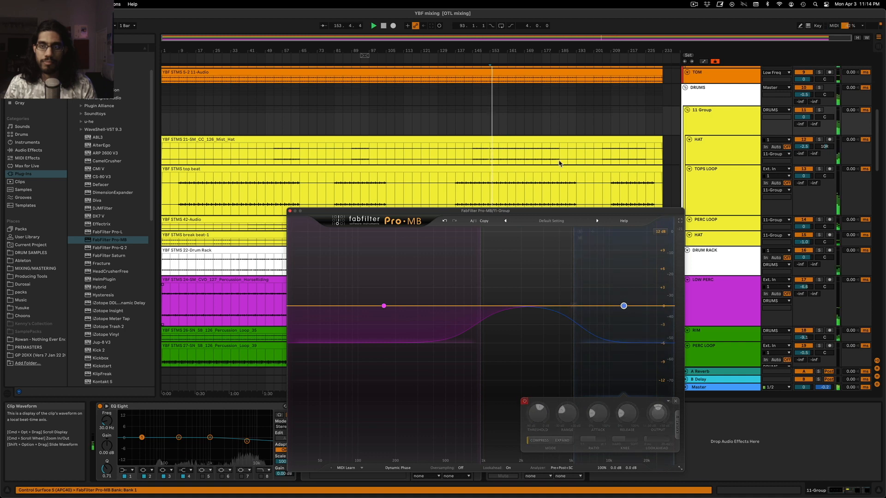
Compare the 11 Group with Pro-MB off and on, recheck its bands, and close the plug-in
{"action": "left_click", "coordinate": [709, 116]}
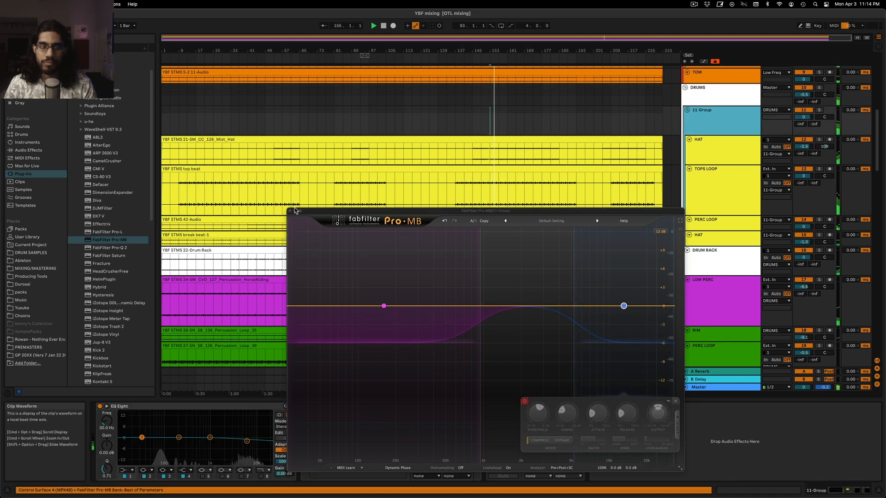
{"action": "left_click", "coordinate": [291, 210]}
{"action": "left_click", "coordinate": [498, 409]}
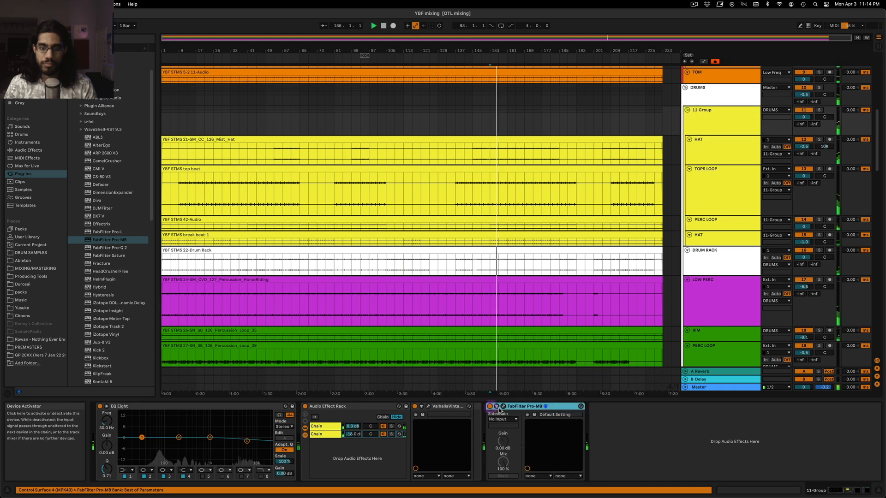
{"action": "left_click", "coordinate": [492, 408]}
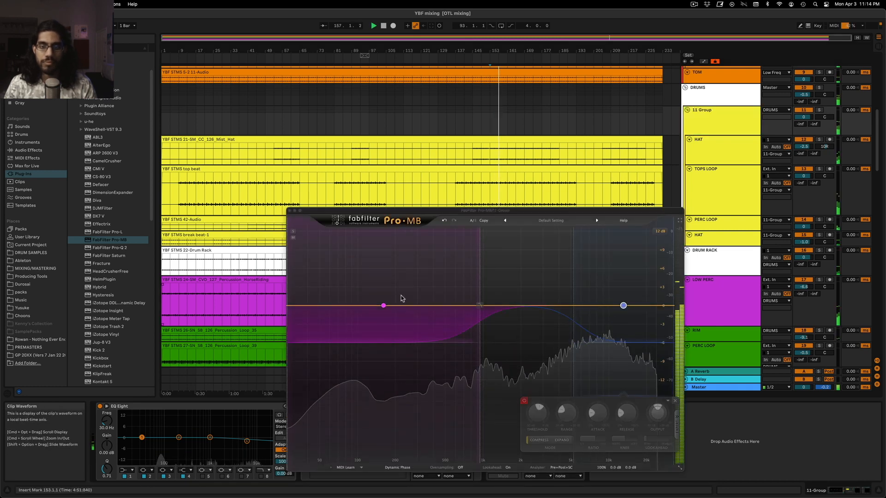
{"action": "left_click", "coordinate": [289, 211]}
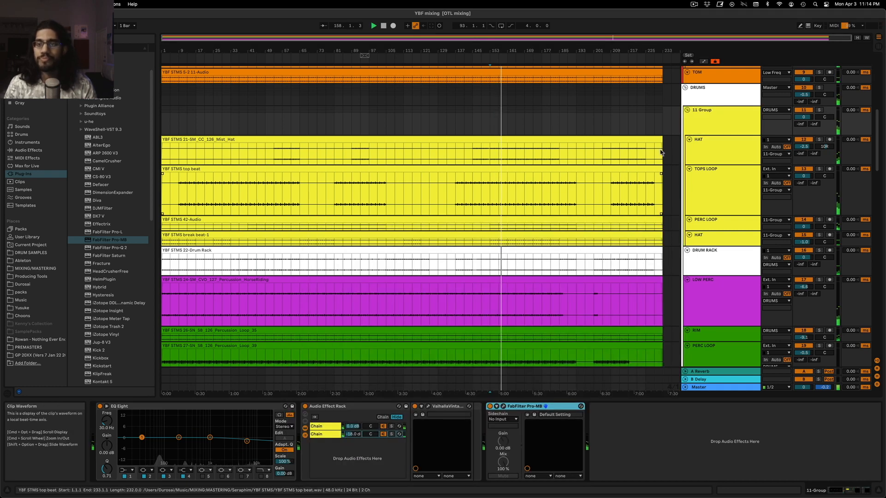
Check the device chain of the green PERC LOOP track and audition it in solo
{"action": "scroll", "coordinate": [632, 175], "scroll_direction": "down", "scroll_amount": 5}
{"action": "scroll", "coordinate": [623, 186], "scroll_direction": "down", "scroll_amount": 4}
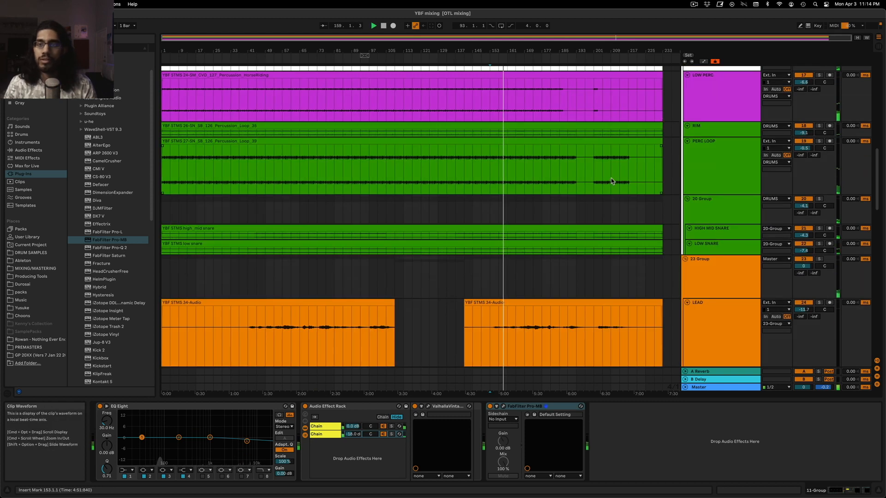
{"action": "left_click", "coordinate": [724, 174]}
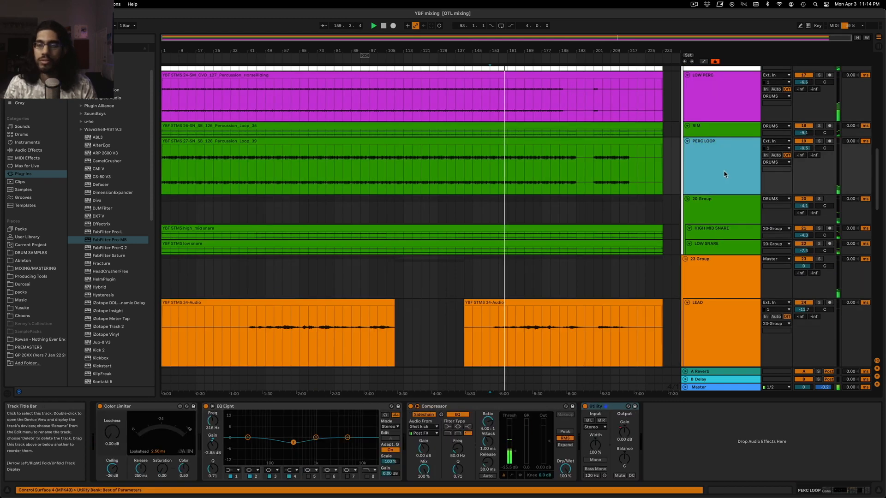
{"action": "left_click", "coordinate": [819, 141]}
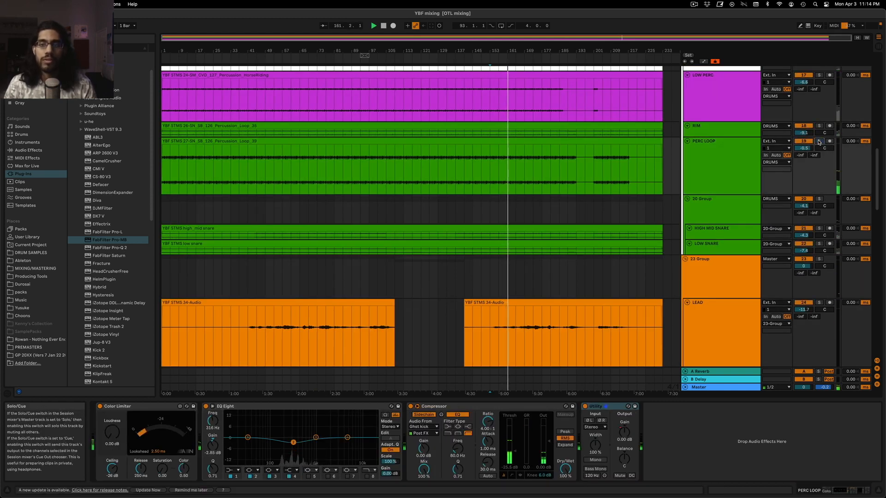
Solo the HIGH MID SNARE track and increase its track height
{"action": "scroll", "coordinate": [629, 208], "scroll_direction": "down", "scroll_amount": 4}
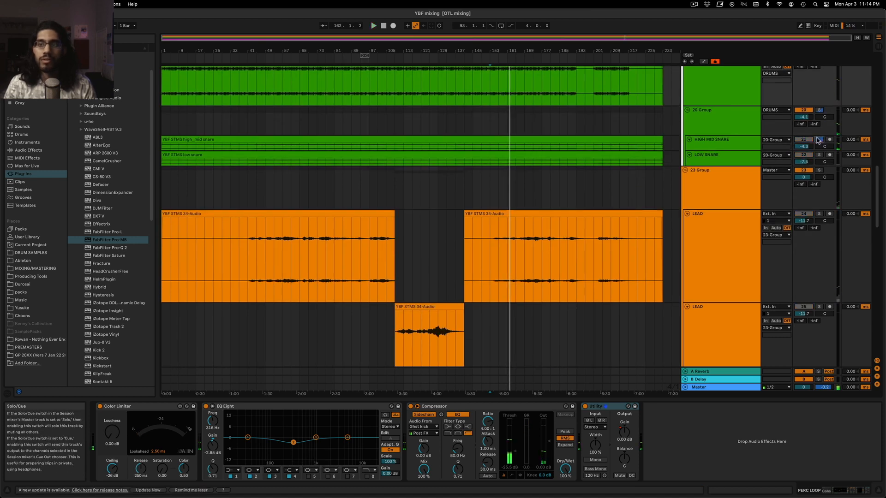
{"action": "left_click", "coordinate": [817, 141]}
{"action": "left_click_drag", "start_coordinate": [718, 150], "coordinate": [717, 185]}
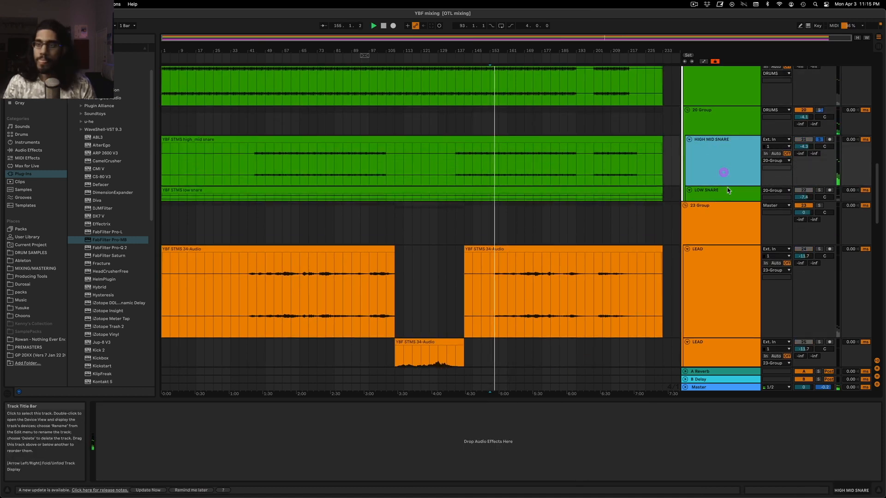
Audition LOW SNARE in solo together with HIGH MID SNARE from bar 153, and unsolo HIGH MID SNARE
{"action": "left_click", "coordinate": [728, 192]}
{"action": "key", "text": "space"}
{"action": "left_click", "coordinate": [819, 191], "text": "super"}
{"action": "key", "text": "space"}
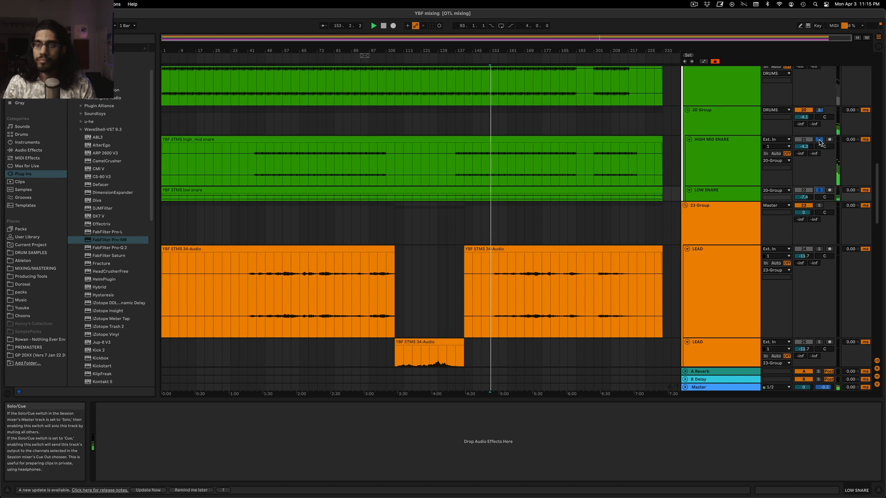
{"action": "left_click", "coordinate": [742, 168]}
{"action": "left_click", "coordinate": [729, 194]}
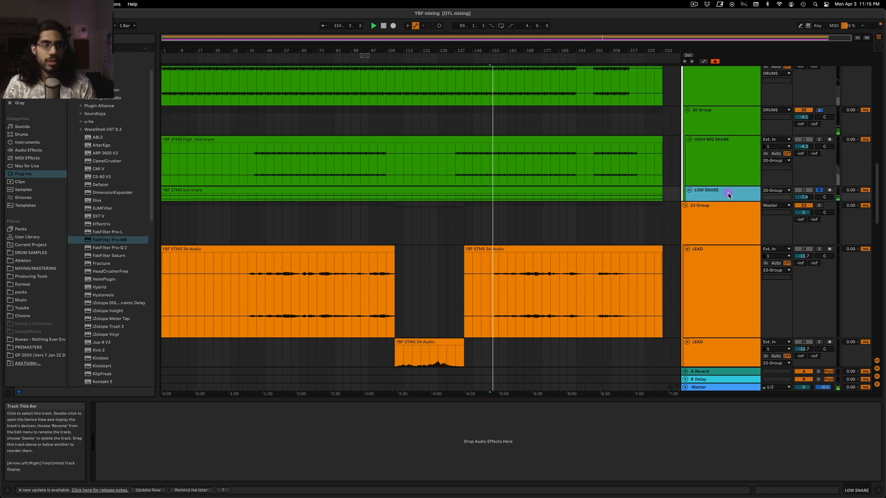
Add a Utility audio effect to the LOW SNARE track
{"action": "left_click", "coordinate": [31, 151]}
{"action": "left_click", "coordinate": [28, 156]}
{"action": "left_click", "coordinate": [41, 151]}
{"action": "left_click", "coordinate": [71, 169]}
{"action": "left_click_drag", "start_coordinate": [74, 173], "coordinate": [498, 219]}
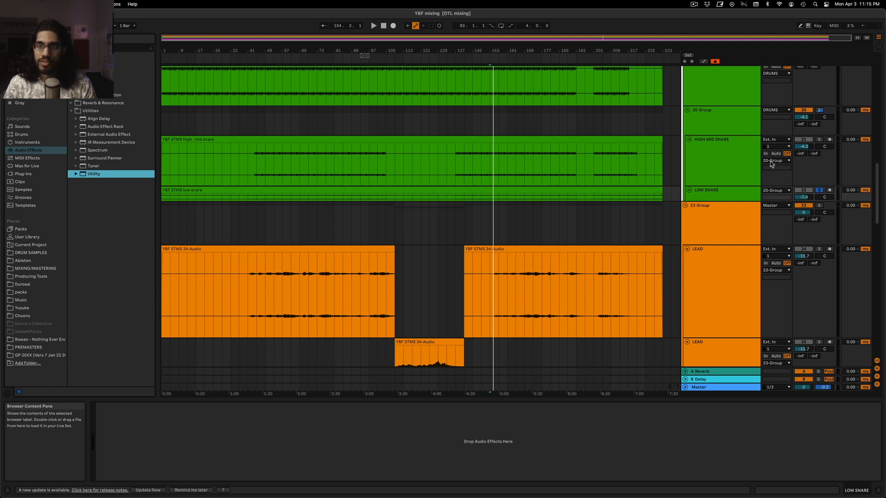
{"action": "left_click_drag", "start_coordinate": [767, 163], "coordinate": [744, 159]}
{"action": "left_click", "coordinate": [738, 197]}
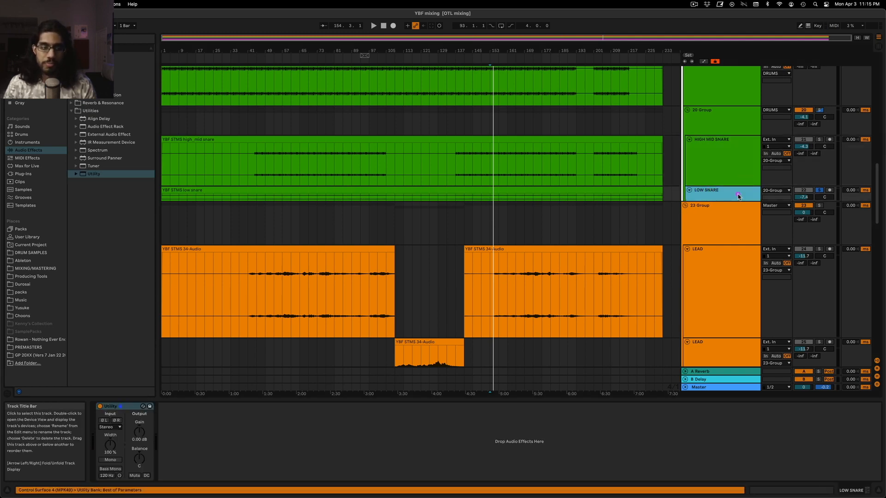
Set the Utility balance on LOW SNARE to 5R and audition it in solo together with HIGH MID SNARE
{"action": "left_click_drag", "start_coordinate": [143, 465], "coordinate": [142, 463]}
{"action": "key", "text": "space"}
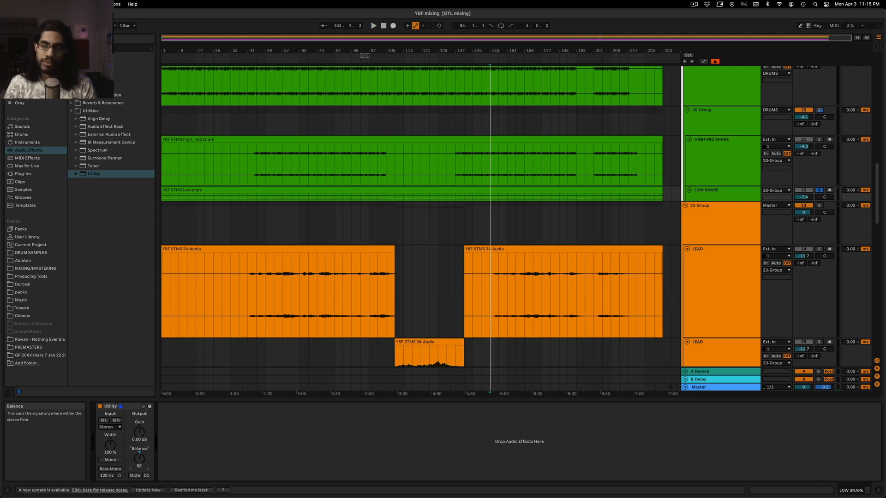
{"action": "key", "text": "space"}
{"action": "left_click", "coordinate": [819, 140], "text": "super"}
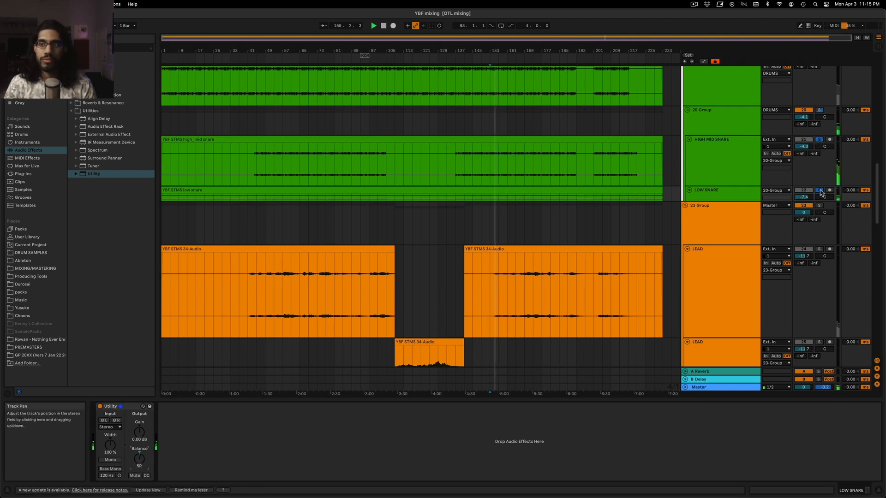
Unsolo LOW SNARE and HIGH MID SNARE and replay the full mix from bar 153
{"action": "left_click", "coordinate": [820, 190]}
{"action": "left_click", "coordinate": [818, 139]}
{"action": "key", "text": "space"}
{"action": "key", "text": "space"}
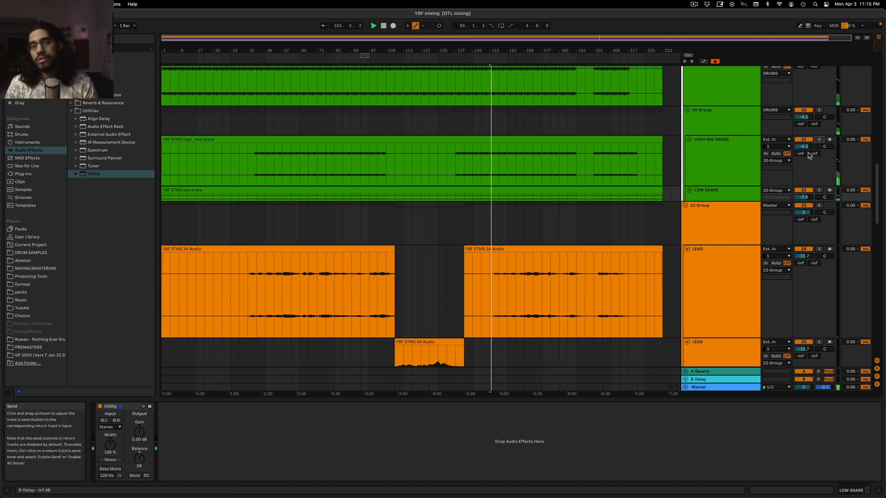
Show the automation lanes and display the upper LEAD track's EQ Eight 2 Gain A envelope
{"action": "scroll", "coordinate": [547, 289], "scroll_direction": "down", "scroll_amount": 5}
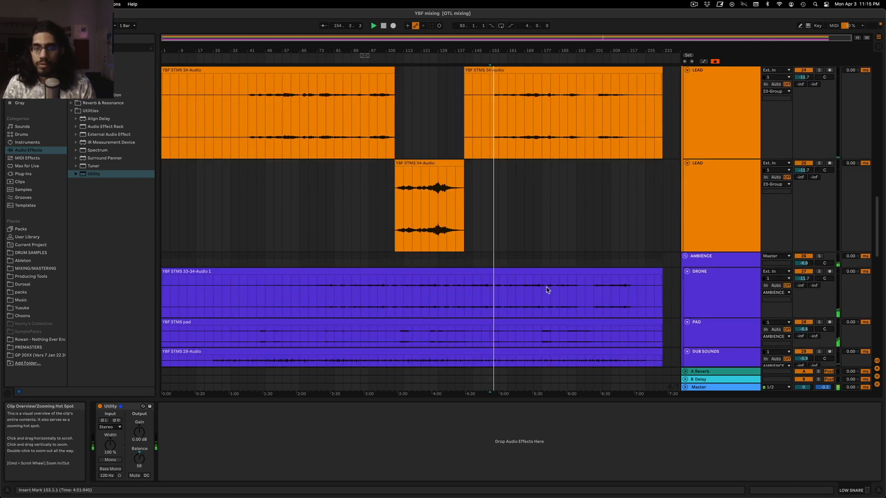
{"action": "scroll", "coordinate": [542, 288], "scroll_direction": "up", "scroll_amount": 2}
{"action": "scroll", "coordinate": [541, 284], "scroll_direction": "down", "scroll_amount": 1}
{"action": "key", "text": "a"}
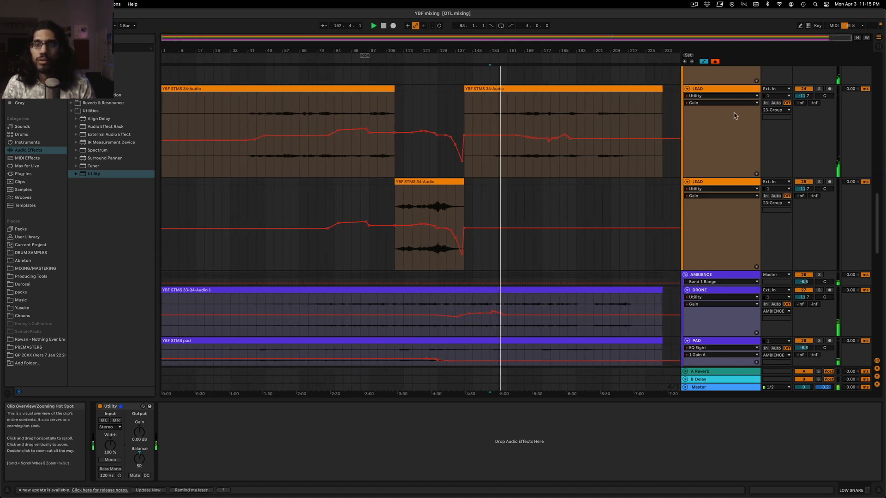
{"action": "left_click", "coordinate": [717, 115]}
{"action": "left_click", "coordinate": [720, 95]}
{"action": "left_click", "coordinate": [701, 108]}
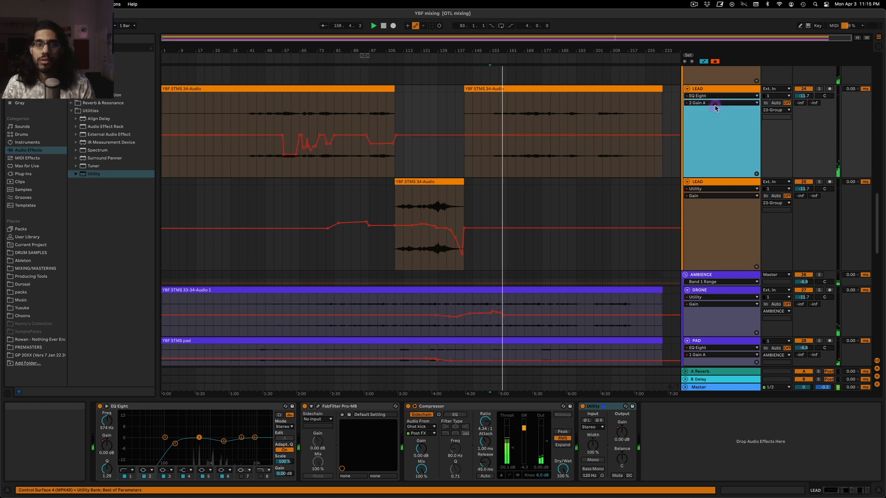
Draw a dip in LEAD's 2 Gain A automation between bars 169 and 173, lowest near bar 170, and play it back
{"action": "left_click", "coordinate": [526, 119]}
{"action": "left_click_drag", "start_coordinate": [627, 38], "coordinate": [655, 60]}
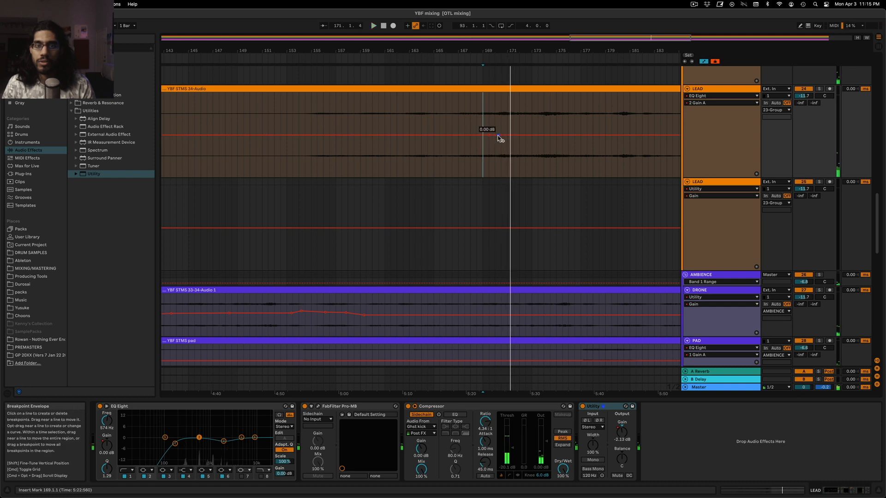
{"action": "right_click", "coordinate": [499, 135]}
{"action": "left_click", "coordinate": [500, 137]}
{"action": "type", "text": "-1.15"}
{"action": "key", "text": "Return"}
{"action": "key", "text": "space"}
{"action": "left_click", "coordinate": [721, 89]}
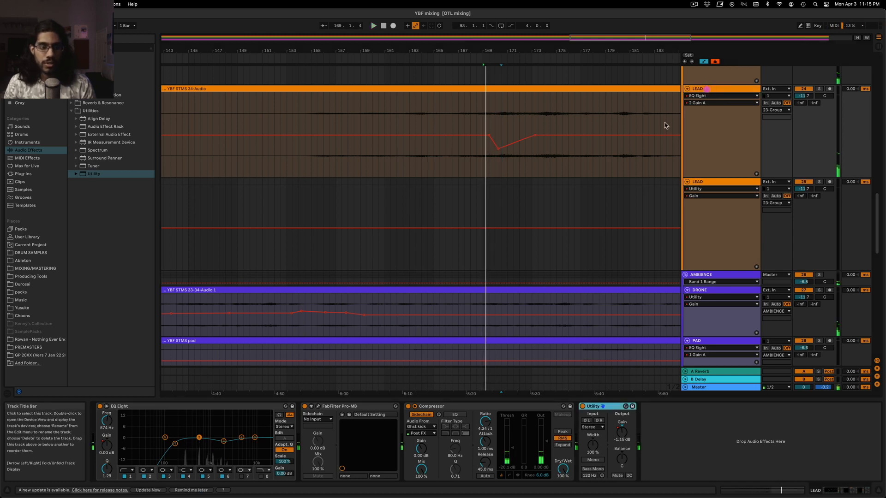
{"action": "key", "text": "space"}
Soften the dip with a breakpoint at about -3 dB near bar 171, and add a second dip between bars 173 and 177
{"action": "left_click", "coordinate": [494, 122]}
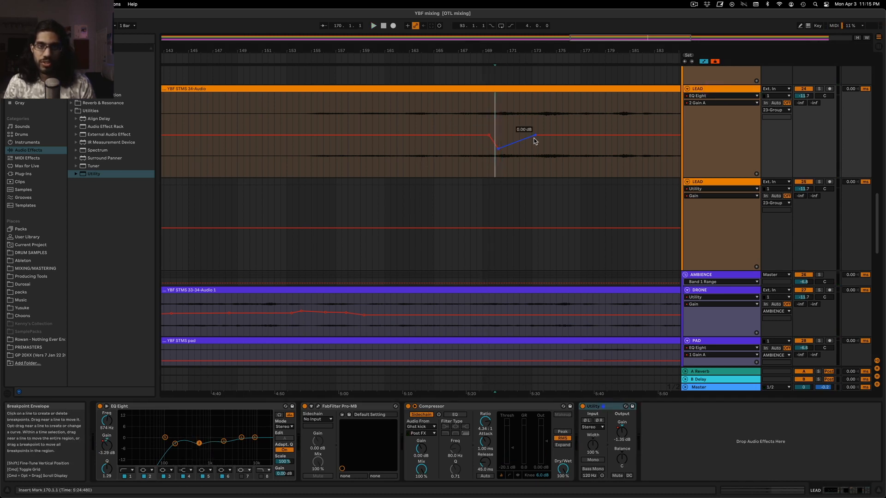
{"action": "key", "text": "space"}
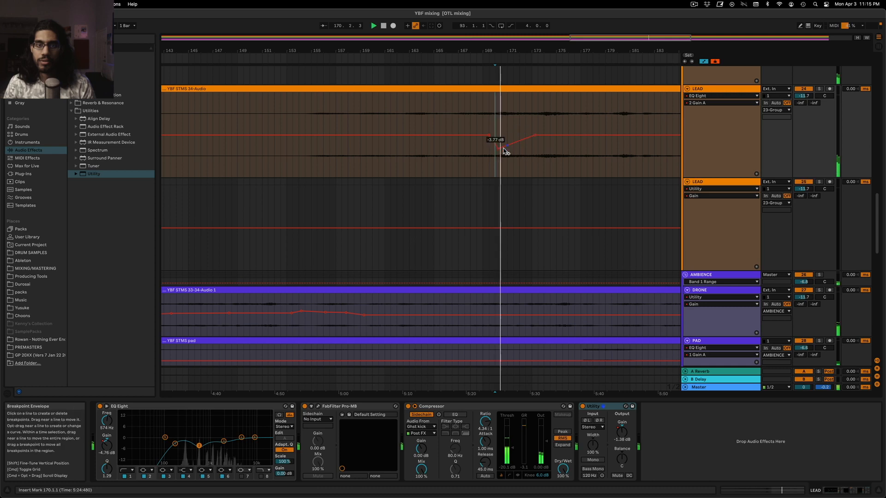
{"action": "left_click_drag", "start_coordinate": [498, 149], "coordinate": [517, 143]}
{"action": "key", "text": "space"}
{"action": "key", "text": "space"}
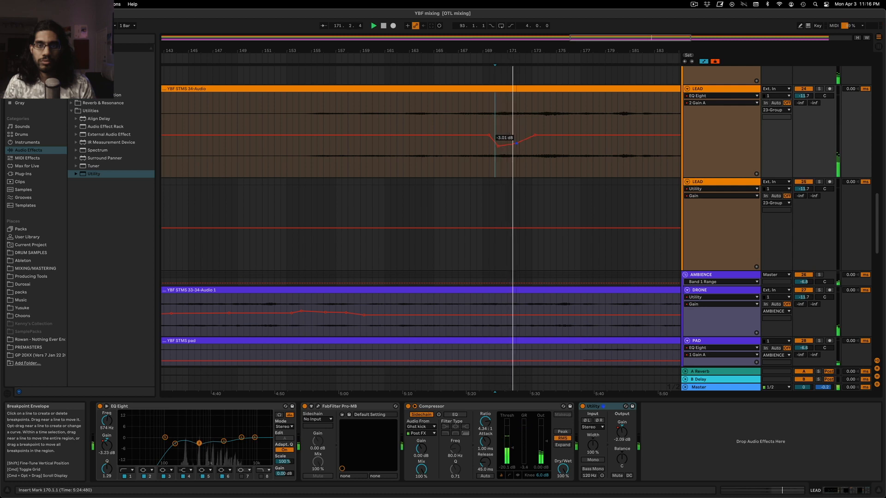
{"action": "left_click", "coordinate": [577, 135]}
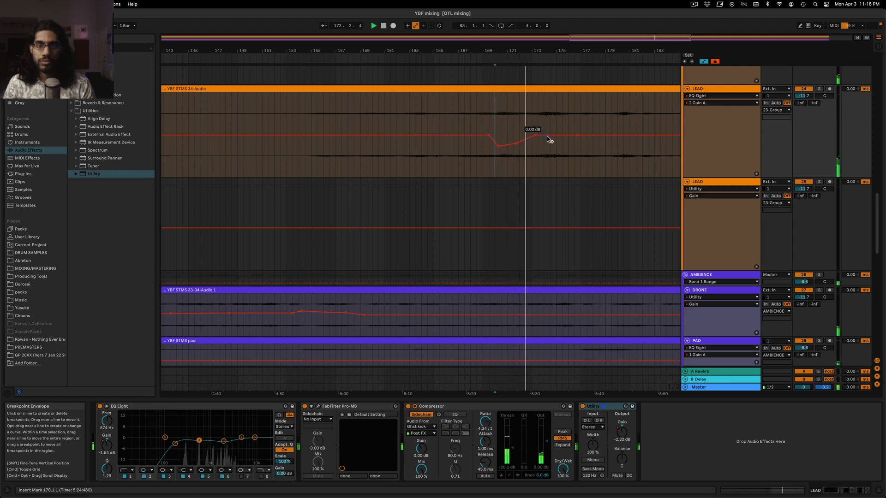
{"action": "left_click_drag", "start_coordinate": [545, 135], "coordinate": [563, 141]}
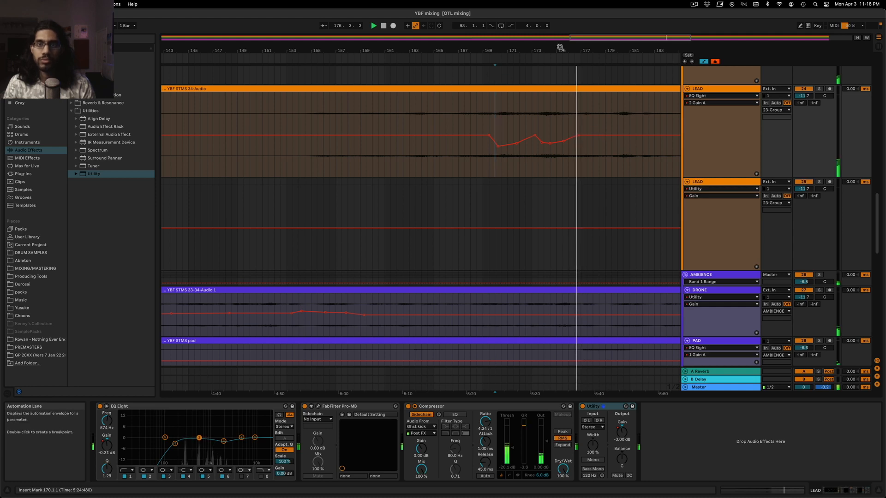
Add a shallow dip to about -1.03 dB in LEAD's 2 Gain A automation between bars 179 and 182
{"action": "left_click_drag", "start_coordinate": [609, 40], "coordinate": [622, 33]}
{"action": "left_click", "coordinate": [499, 121]}
{"action": "left_click", "coordinate": [497, 136]}
{"action": "left_click", "coordinate": [526, 136]}
{"action": "left_click_drag", "start_coordinate": [509, 135], "coordinate": [509, 138]}
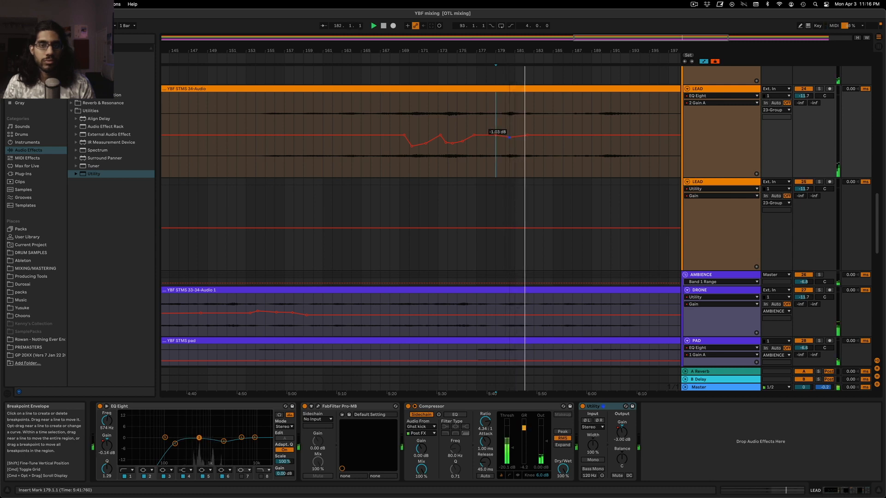
Add a dip to about -1.18 dB near bar 191 in LEAD's 2 Gain A automation and audition the section
{"action": "left_click", "coordinate": [591, 124]}
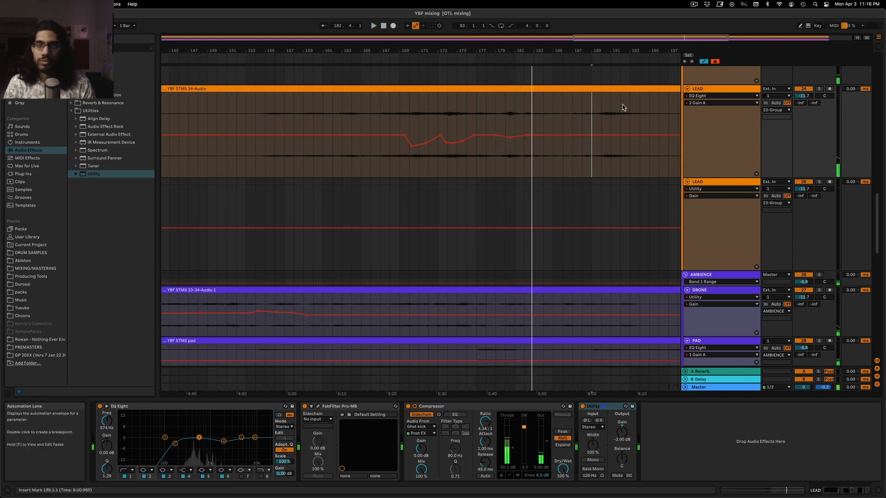
{"action": "left_click", "coordinate": [587, 137]}
{"action": "left_click", "coordinate": [601, 136]}
{"action": "left_click", "coordinate": [626, 136]}
{"action": "left_click_drag", "start_coordinate": [611, 134], "coordinate": [611, 137]}
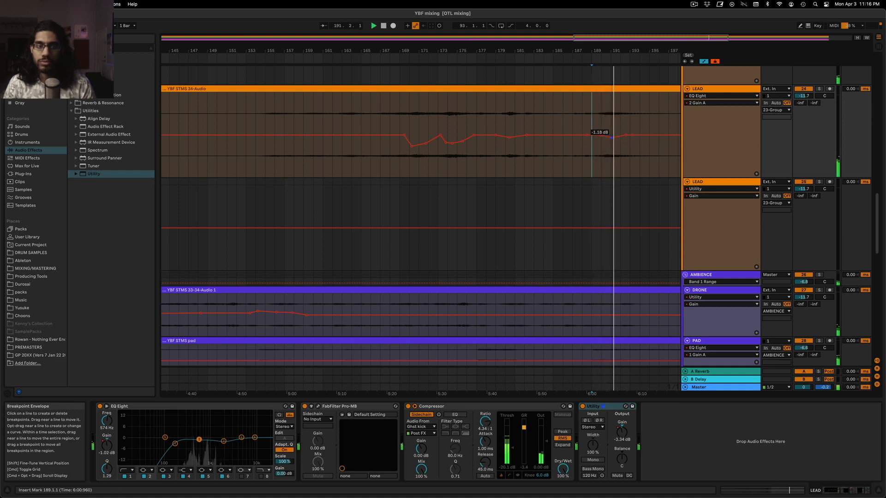
{"action": "left_click_drag", "start_coordinate": [691, 36], "coordinate": [690, 10]}
{"action": "left_click", "coordinate": [547, 111]}
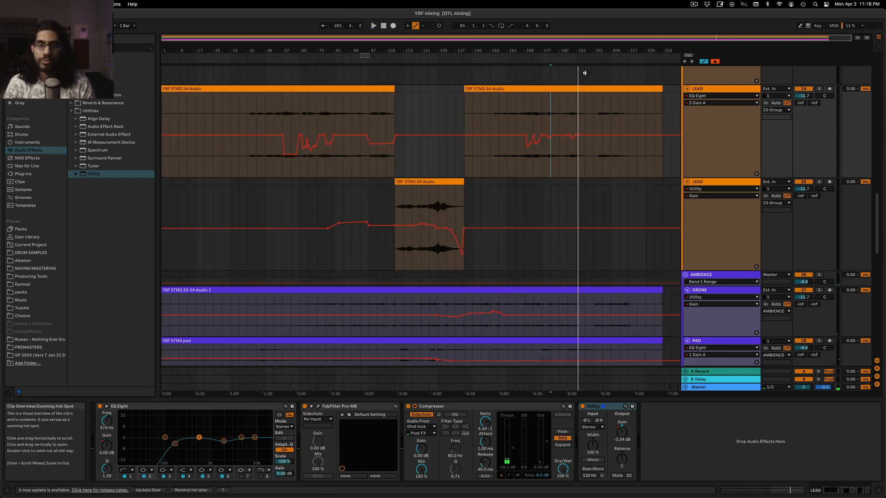
{"action": "scroll", "coordinate": [304, 174], "scroll_direction": "up", "scroll_amount": 10}
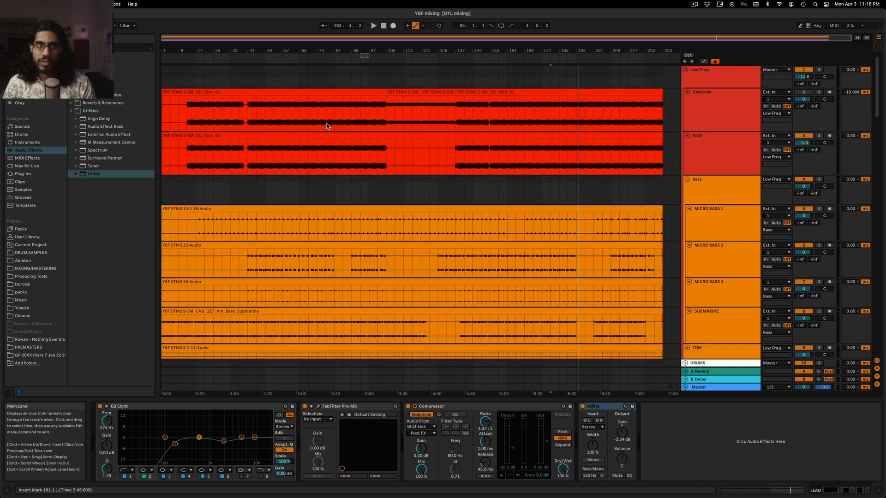
{"action": "key", "text": "Tab"}
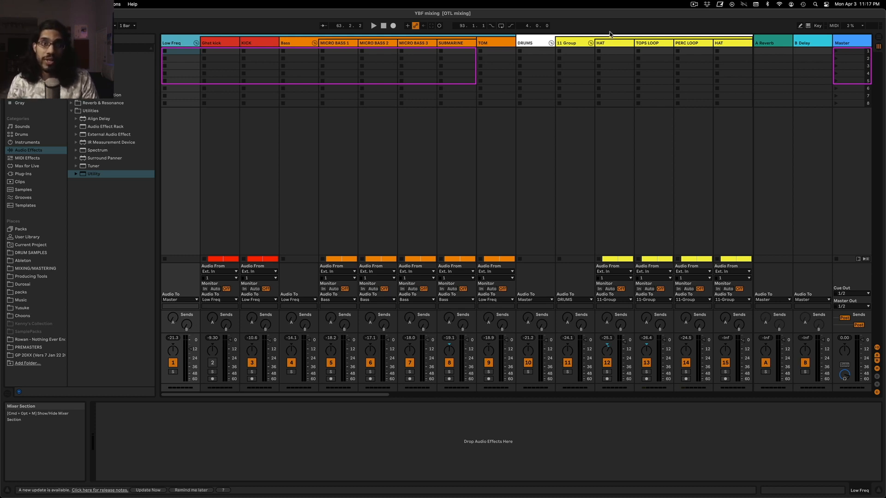
{"action": "left_click", "coordinate": [540, 43]}
{"action": "left_click", "coordinate": [181, 45]}
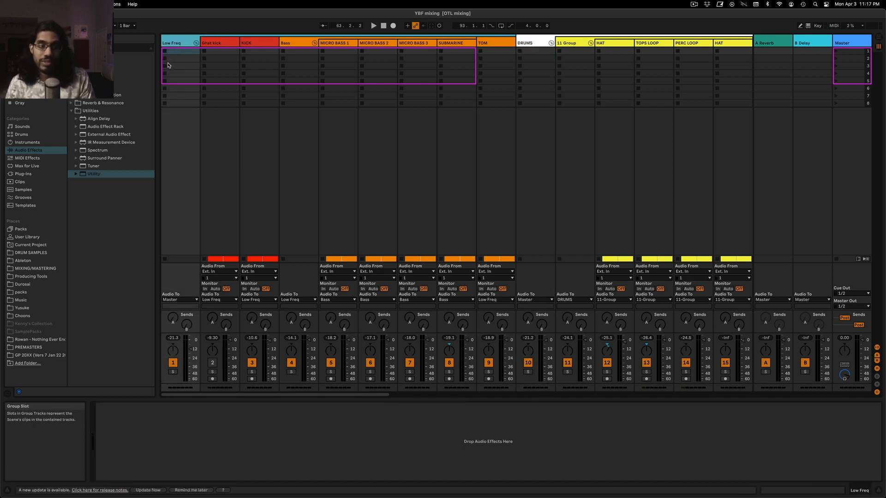
{"action": "left_click", "coordinate": [856, 43]}
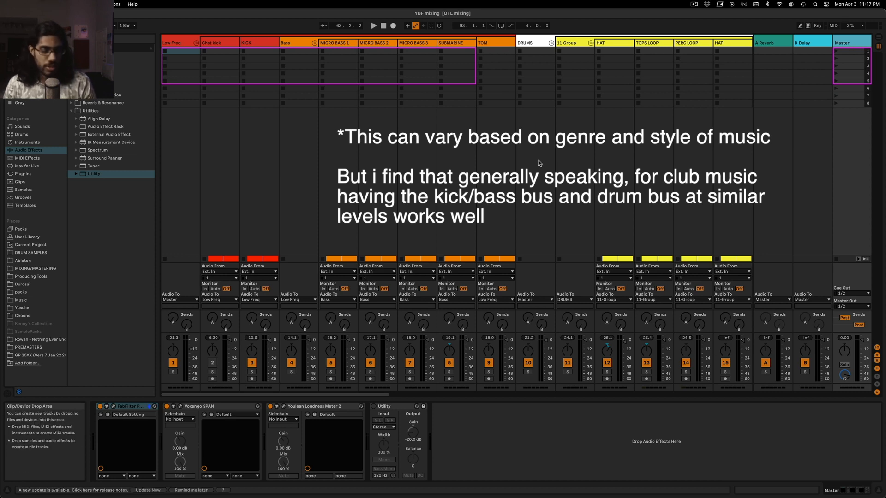
Examine the peak levels of all group buses in the mixer, from Low Freq and DRUMS to LEAD, AMBIENCE and FX
{"action": "scroll", "coordinate": [544, 160], "scroll_direction": "right", "scroll_amount": 15}
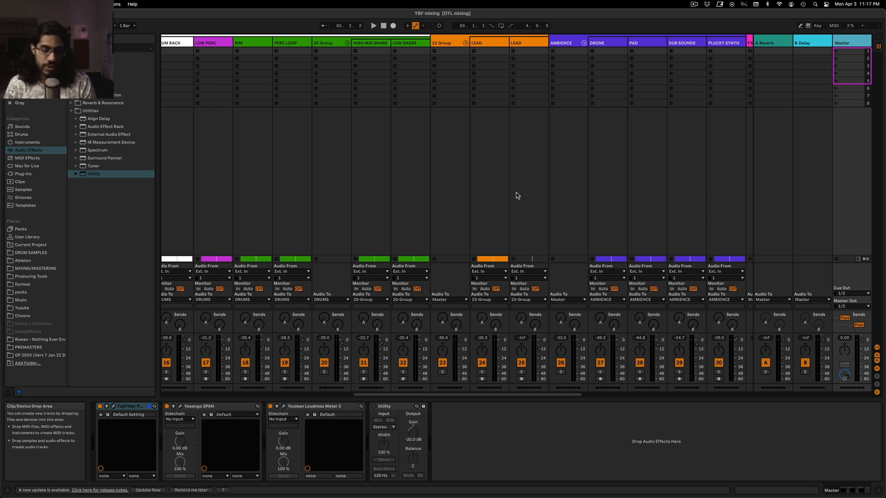
{"action": "scroll", "coordinate": [566, 199], "scroll_direction": "left", "scroll_amount": 2}
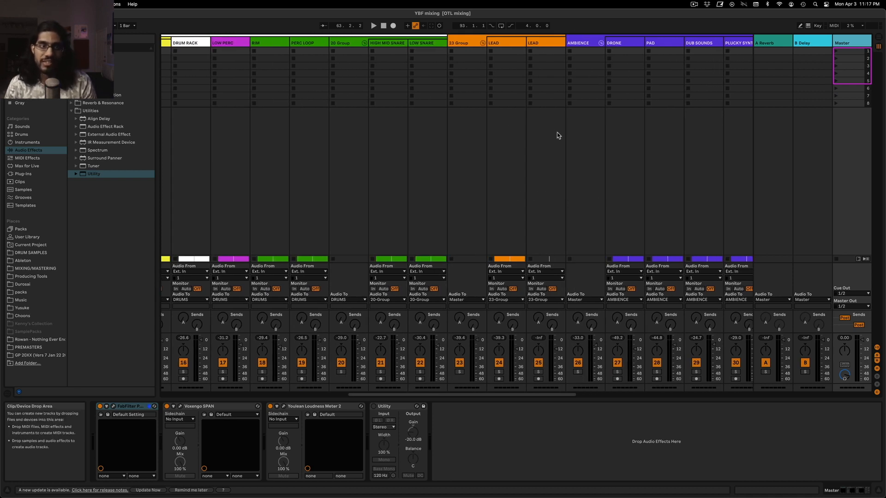
{"action": "scroll", "coordinate": [552, 162], "scroll_direction": "left", "scroll_amount": 10}
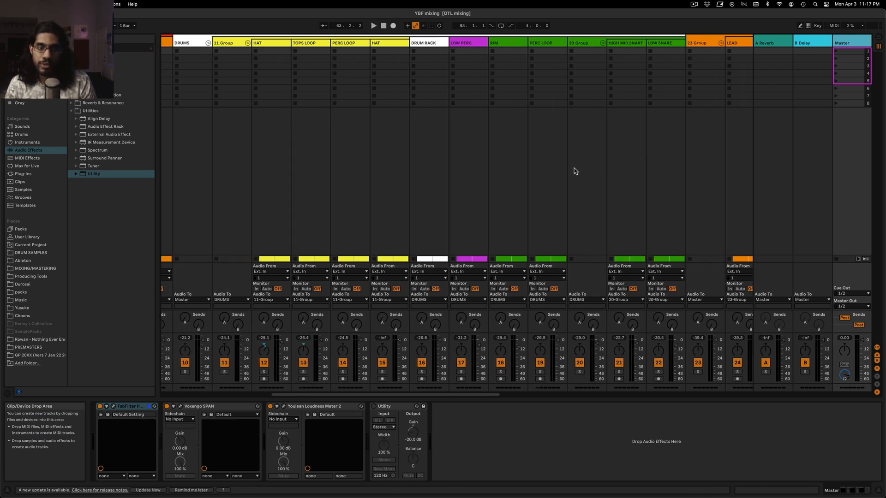
{"action": "scroll", "coordinate": [571, 171], "scroll_direction": "left", "scroll_amount": 4}
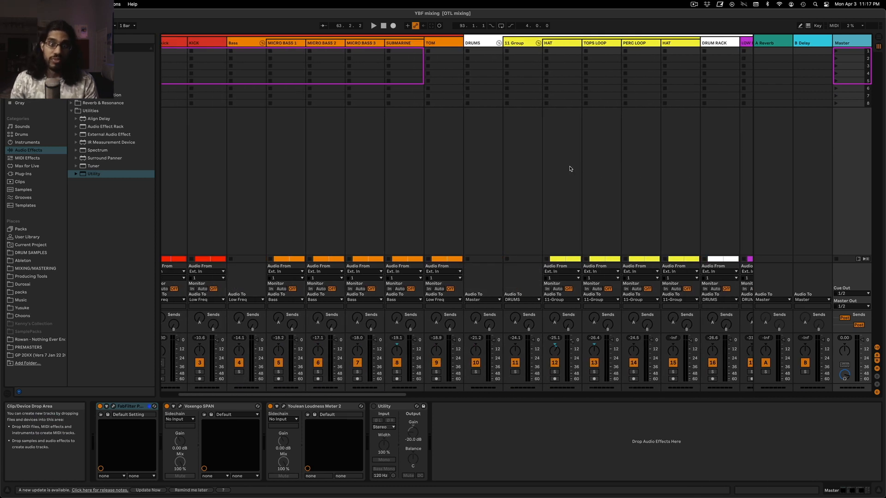
{"action": "scroll", "coordinate": [568, 168], "scroll_direction": "left", "scroll_amount": 1}
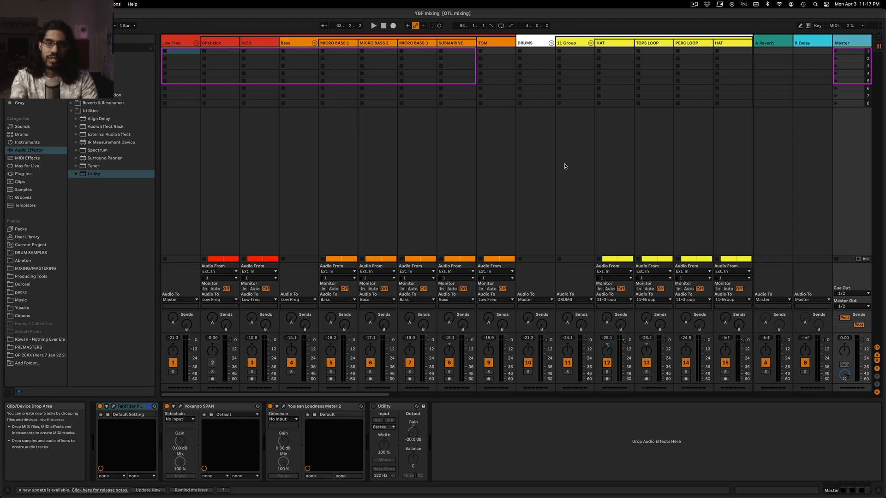
{"action": "scroll", "coordinate": [565, 166], "scroll_direction": "right", "scroll_amount": 15}
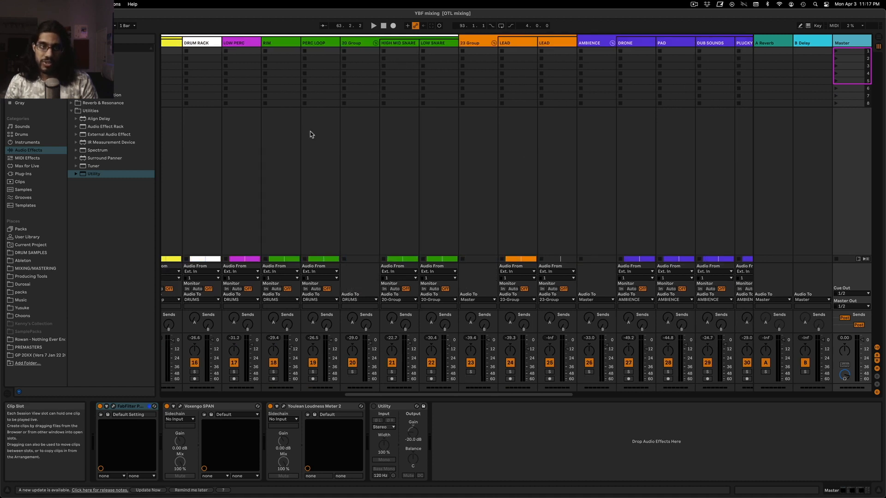
{"action": "scroll", "coordinate": [373, 149], "scroll_direction": "left", "scroll_amount": 9}
{"action": "scroll", "coordinate": [415, 69], "scroll_direction": "right", "scroll_amount": 11}
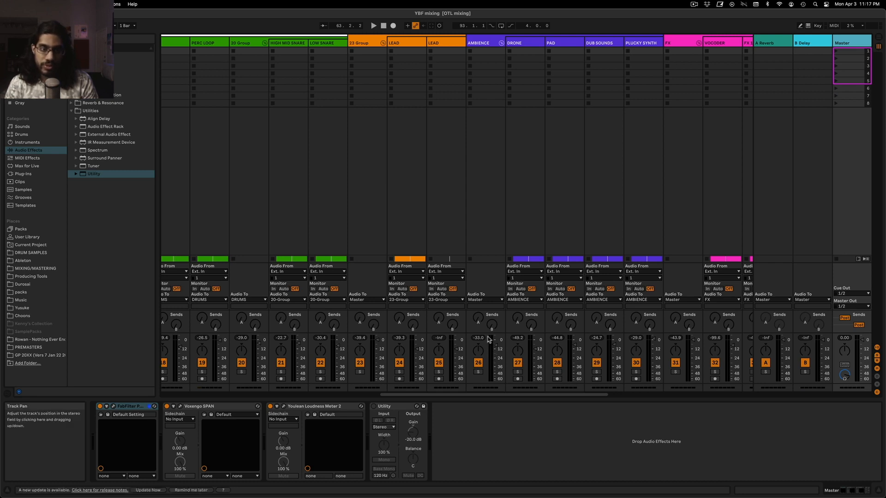
{"action": "scroll", "coordinate": [524, 280], "scroll_direction": "right", "scroll_amount": 6}
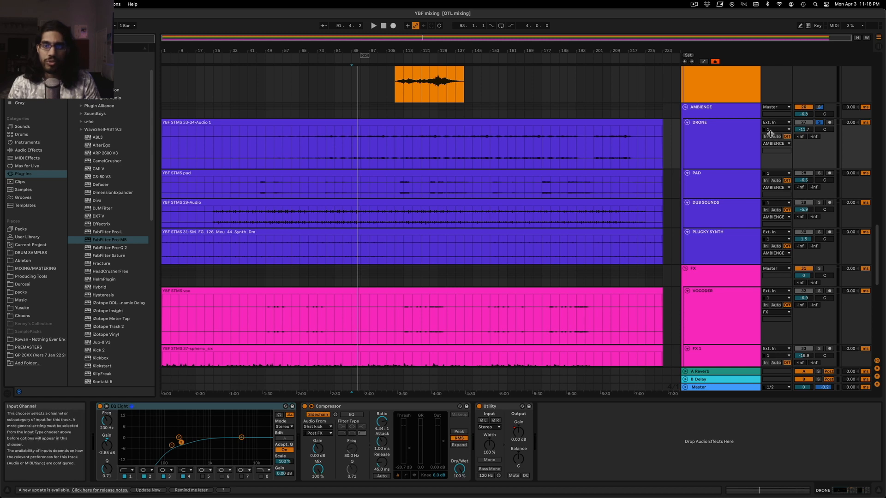
Add the Ozone 9 plug-in to the end of the DRONE track's device chain
{"action": "left_click", "coordinate": [351, 143]}
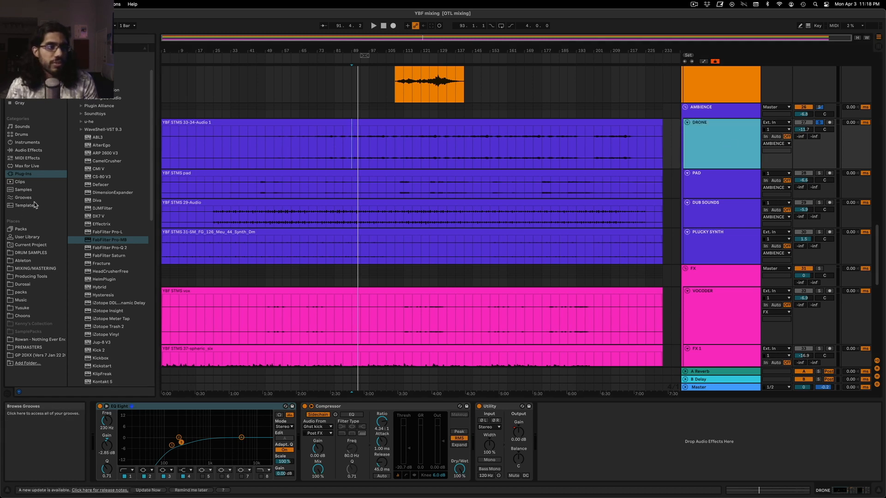
{"action": "scroll", "coordinate": [86, 167], "scroll_direction": "up", "scroll_amount": 3}
{"action": "scroll", "coordinate": [86, 167], "scroll_direction": "down", "scroll_amount": 8}
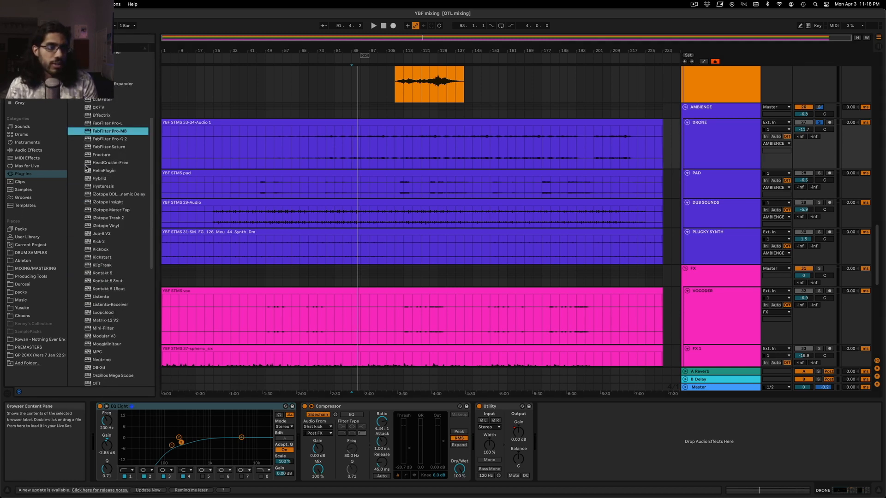
{"action": "scroll", "coordinate": [89, 312], "scroll_direction": "down", "scroll_amount": 2}
{"action": "left_click_drag", "start_coordinate": [103, 262], "coordinate": [611, 429]}
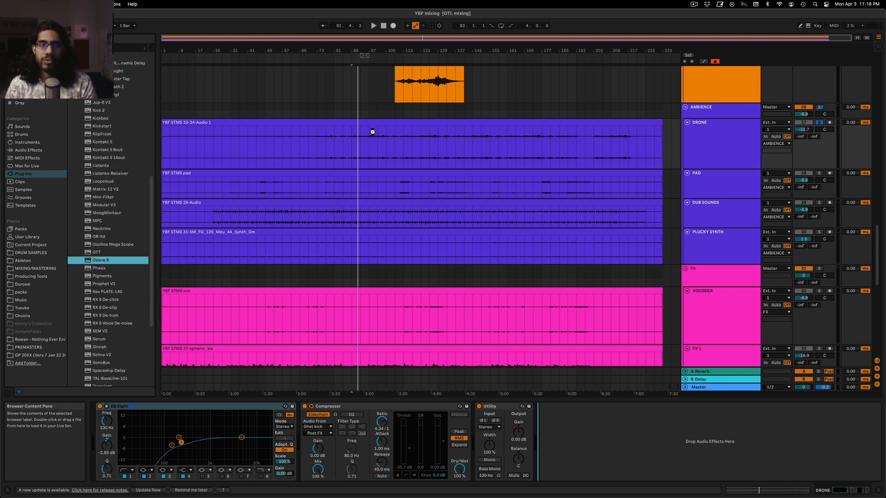
Remove the Equalizer and Maximizer modules from Ozone 9 and add an Imager module
{"action": "left_click", "coordinate": [334, 242]}
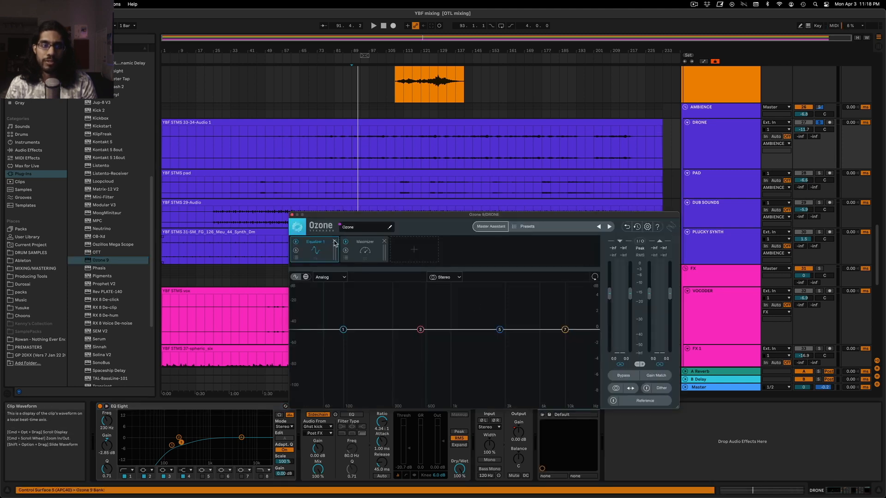
{"action": "left_click", "coordinate": [334, 242]}
{"action": "left_click", "coordinate": [315, 250]}
{"action": "left_click", "coordinate": [310, 310]}
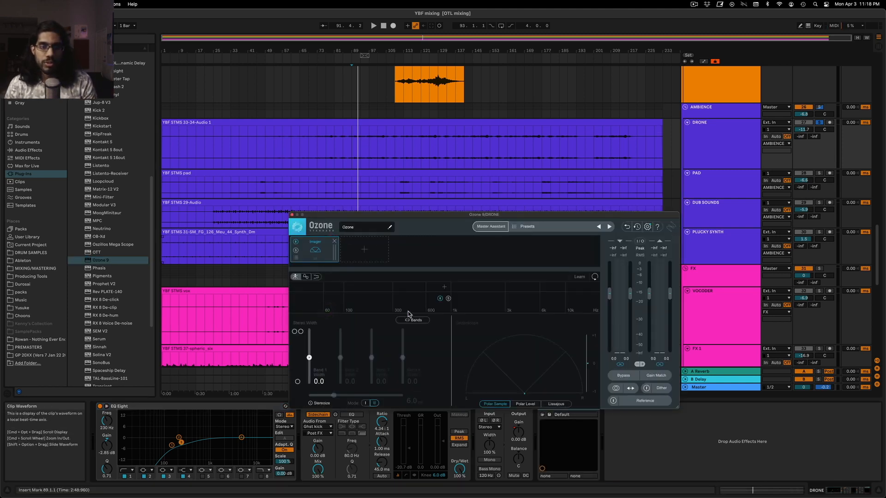
Split the Imager into two bands at about 1 kHz and play the soloed DRONE track
{"action": "left_click", "coordinate": [444, 286]}
{"action": "left_click_drag", "start_coordinate": [444, 287], "coordinate": [456, 288]}
{"action": "key", "text": "space"}
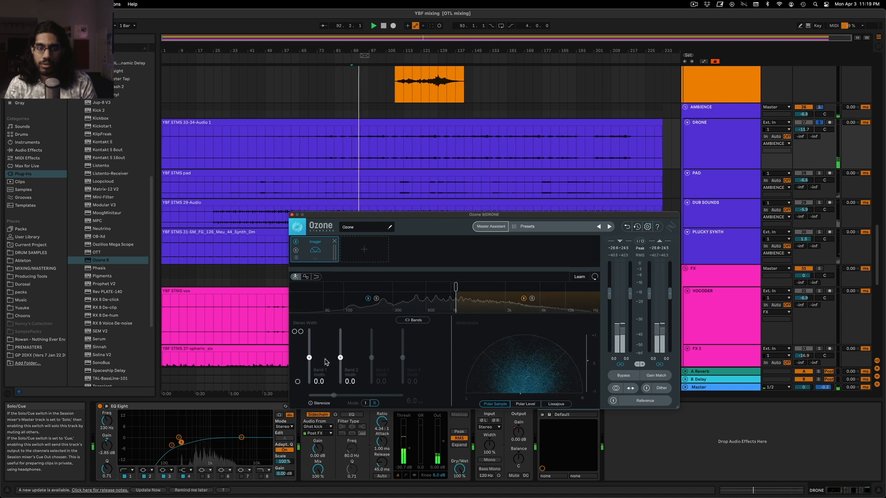
Set the DRONE Imager's Band 1 width to 1.3 and Band 2 width to 54.4, with the crossover slightly below 1 kHz
{"action": "left_click_drag", "start_coordinate": [340, 358], "coordinate": [315, 357]}
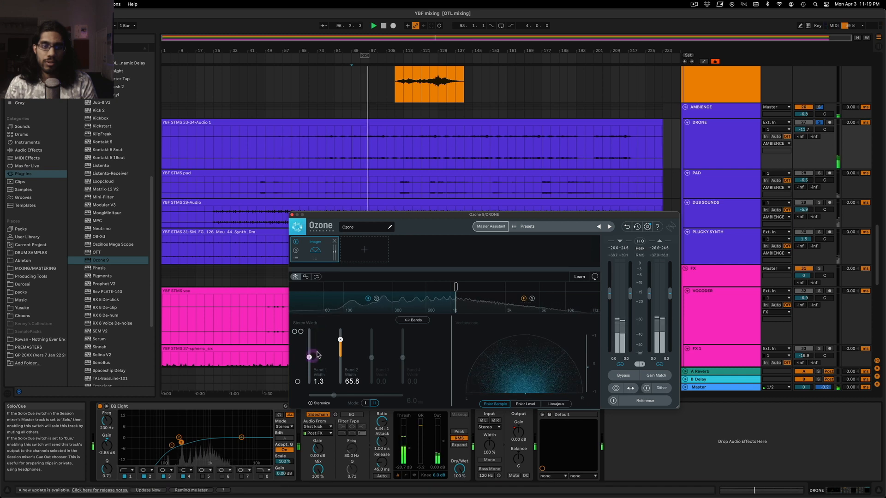
{"action": "key", "text": "space"}
{"action": "left_click_drag", "start_coordinate": [455, 287], "coordinate": [444, 287]}
{"action": "key", "text": "space"}
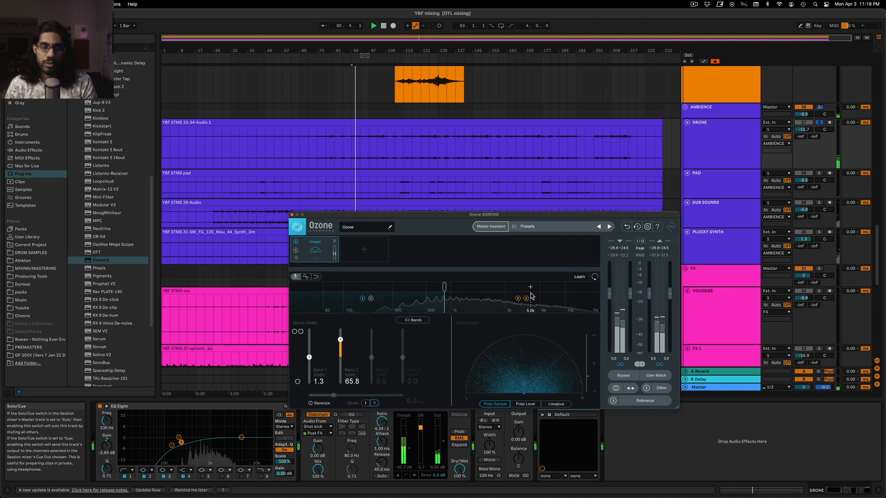
{"action": "left_click_drag", "start_coordinate": [340, 340], "coordinate": [344, 345]}
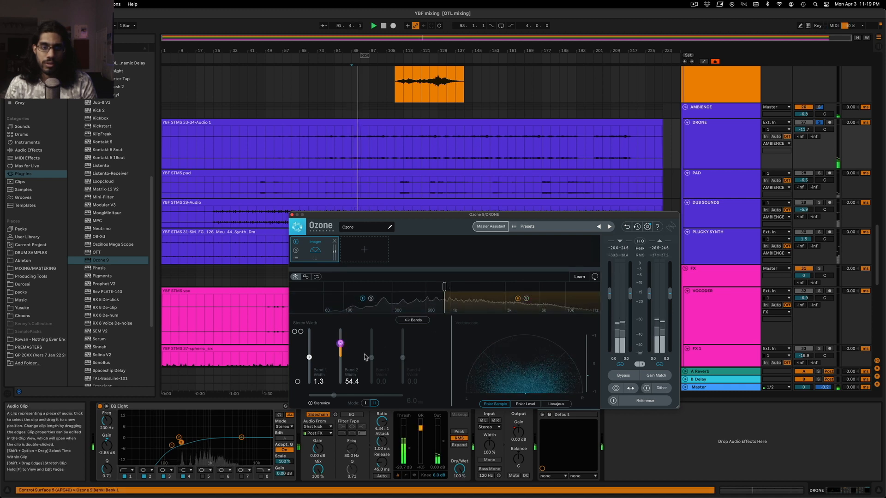
{"action": "left_click_drag", "start_coordinate": [501, 215], "coordinate": [515, 180]}
{"action": "left_click_drag", "start_coordinate": [456, 251], "coordinate": [457, 251]}
{"action": "left_click", "coordinate": [541, 407]}
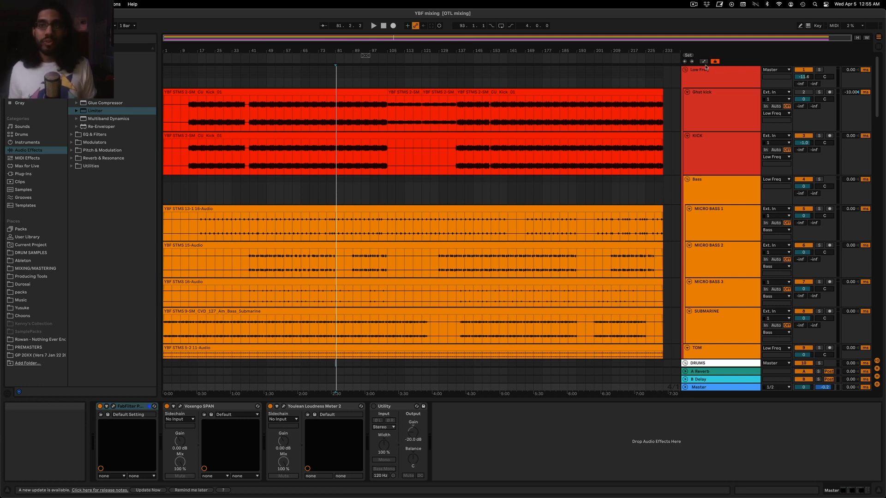
Enable filter 2, the 119 Hz cut, in the EQ Eight on the Low Freq group
{"action": "left_click", "coordinate": [749, 80]}
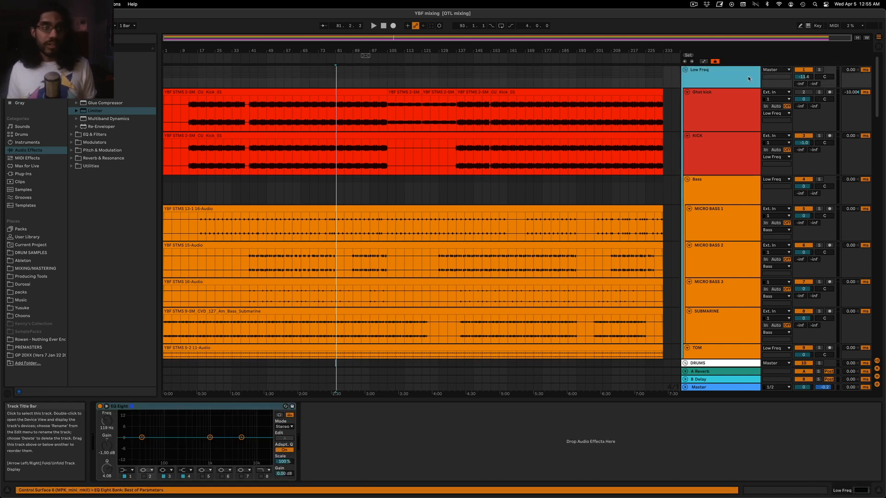
{"action": "left_click", "coordinate": [149, 478]}
{"action": "left_click", "coordinate": [144, 479]}
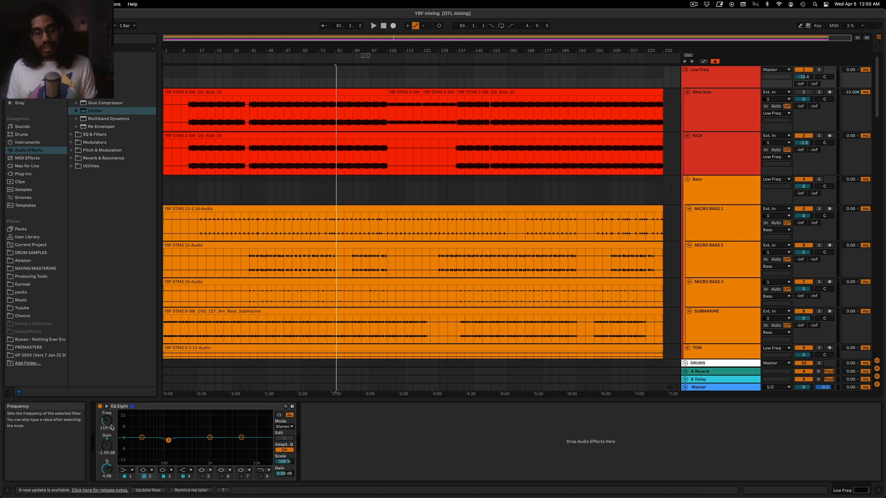
Play the soloed Low Freq group from bar 65 and compare its EQ Eight filter 2 off and on, leaving it enabled
{"action": "left_click", "coordinate": [720, 78]}
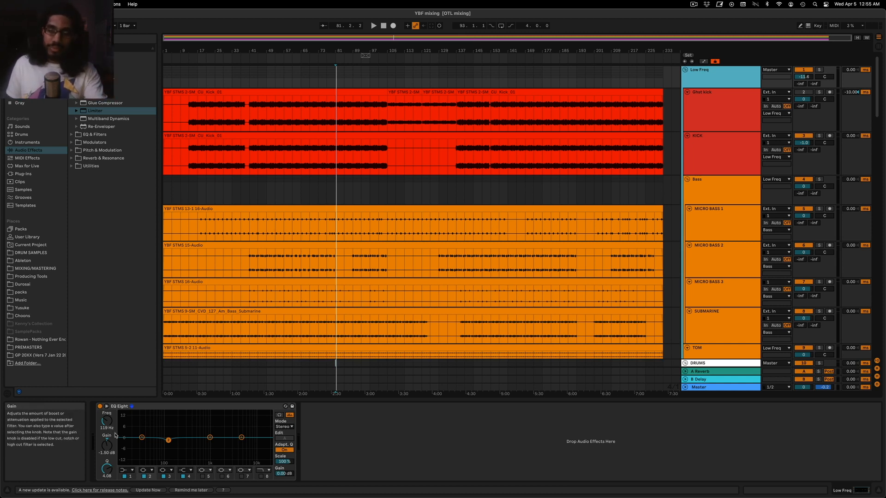
{"action": "left_click", "coordinate": [301, 79]}
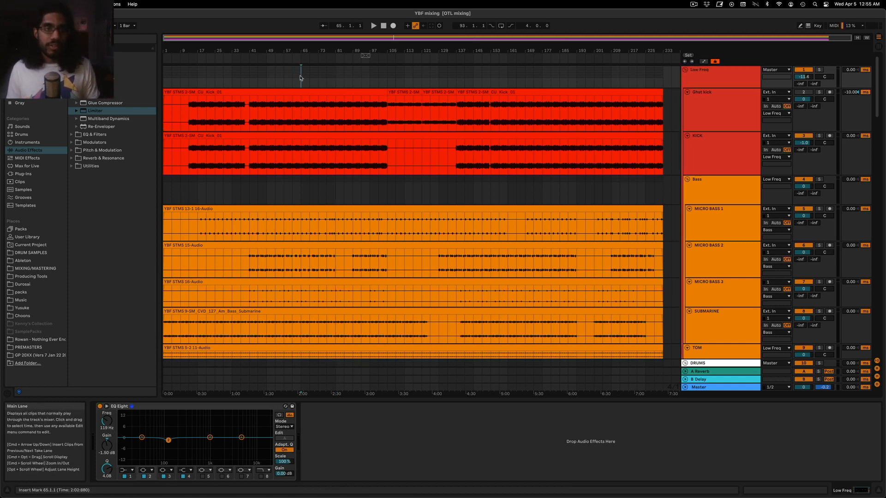
{"action": "key", "text": "space"}
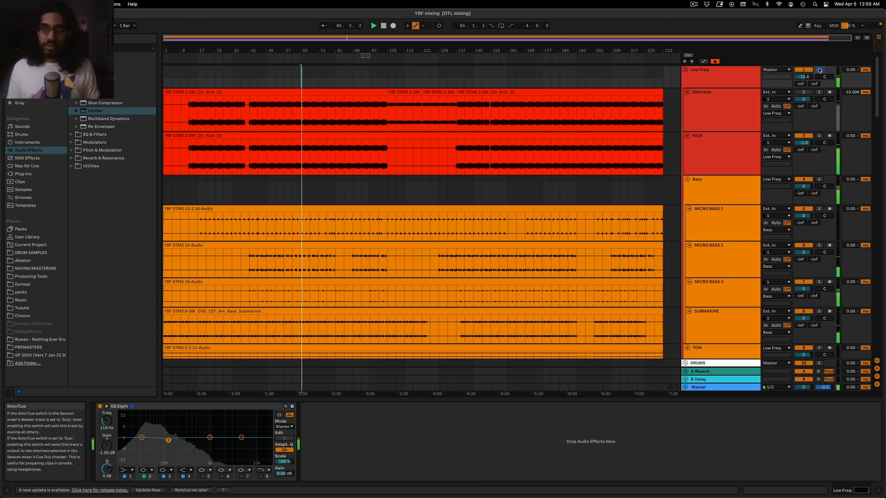
{"action": "left_click", "coordinate": [144, 477]}
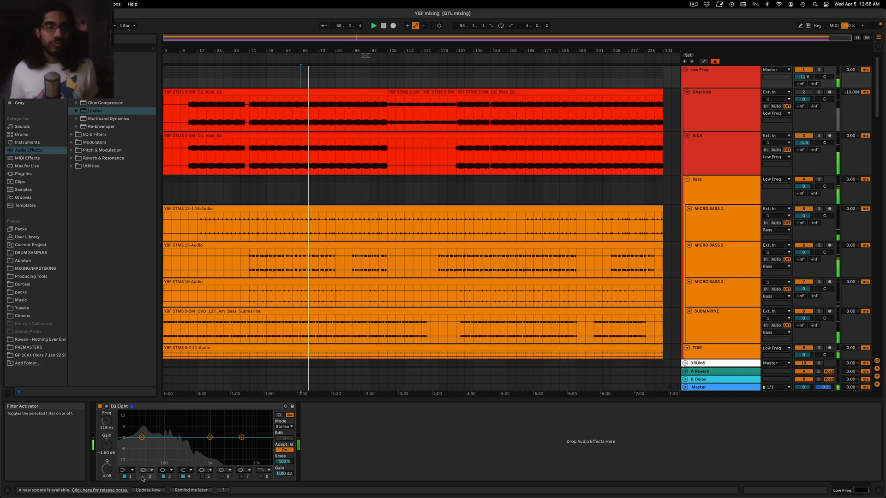
{"action": "left_click", "coordinate": [144, 476]}
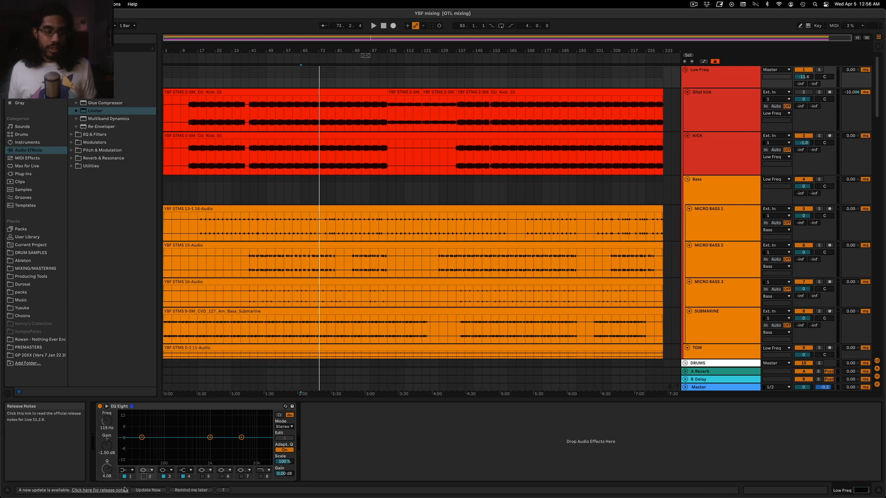
{"action": "left_click", "coordinate": [143, 476]}
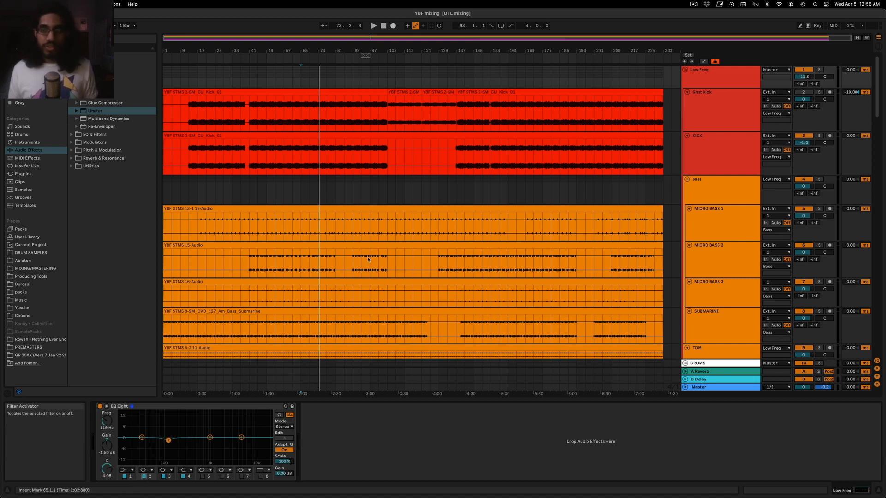
Check the KICK track's device chain, and solo and play the PLUCKY SYNTH track
{"action": "left_click", "coordinate": [721, 172]}
{"action": "scroll", "coordinate": [719, 176], "scroll_direction": "down", "scroll_amount": 5}
{"action": "scroll", "coordinate": [718, 174], "scroll_direction": "down", "scroll_amount": 10}
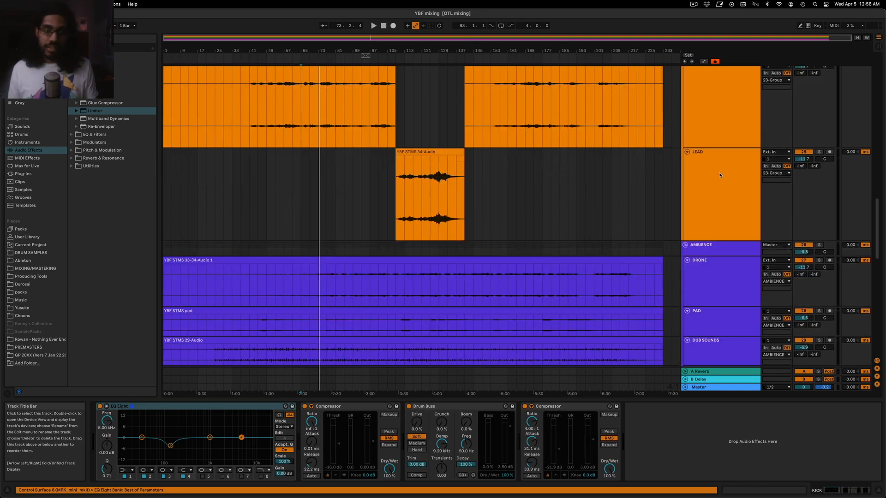
{"action": "scroll", "coordinate": [719, 175], "scroll_direction": "down", "scroll_amount": 5}
{"action": "left_click", "coordinate": [721, 171]}
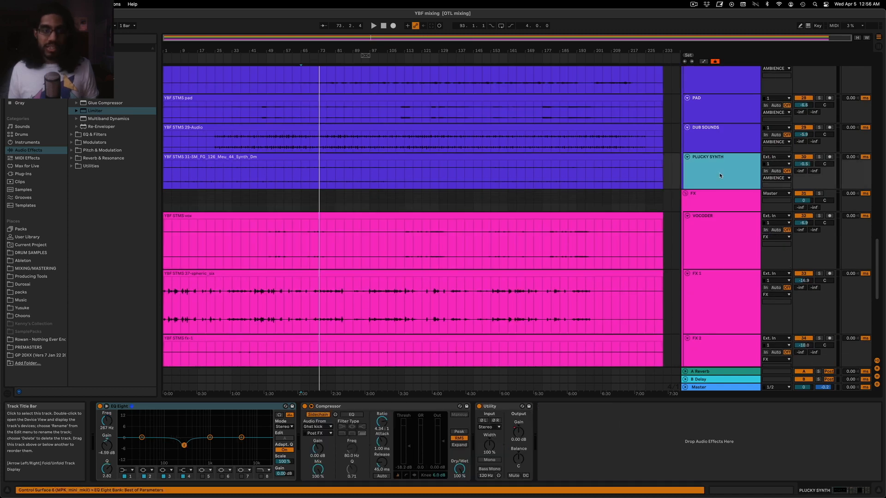
{"action": "left_click", "coordinate": [818, 157]}
{"action": "key", "text": "space"}
Show the automation lanes and examine PLUCKY SYNTH's Utility Gain automation around bars 53 and 21
{"action": "left_click", "coordinate": [730, 178]}
{"action": "key", "text": "a"}
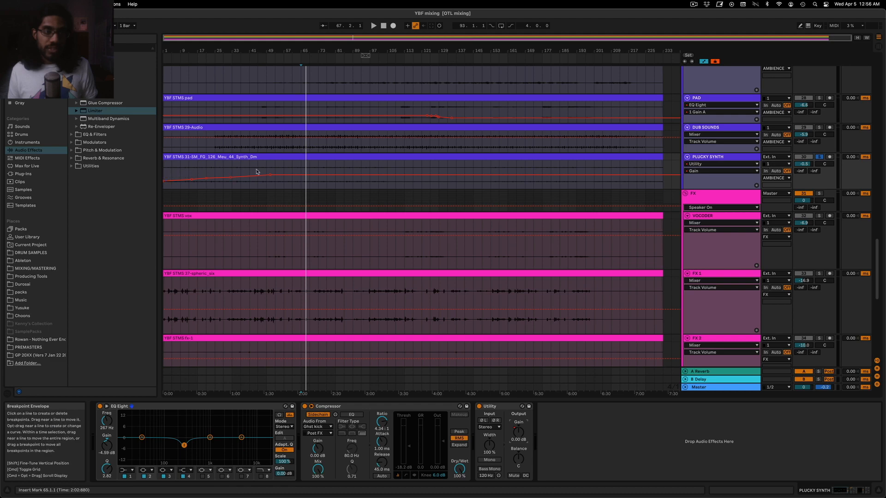
{"action": "left_click", "coordinate": [278, 185]}
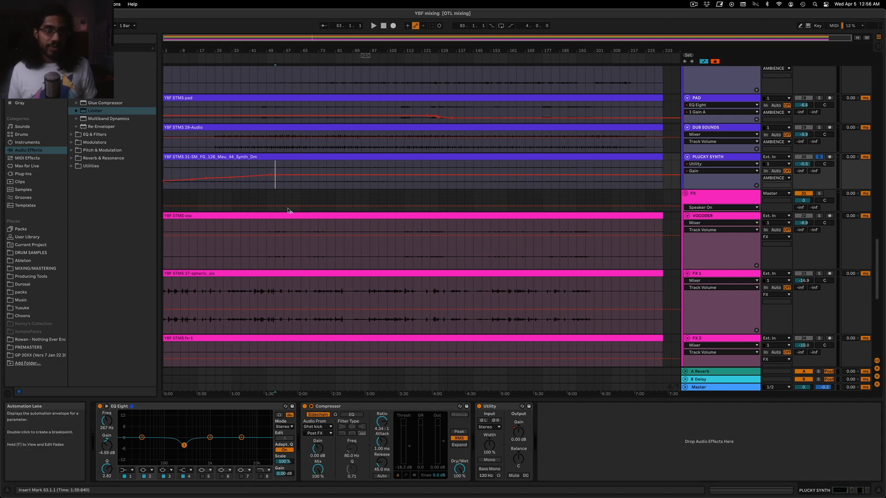
{"action": "scroll", "coordinate": [288, 207], "scroll_direction": "down", "scroll_amount": 5}
{"action": "scroll", "coordinate": [292, 223], "scroll_direction": "up", "scroll_amount": 5}
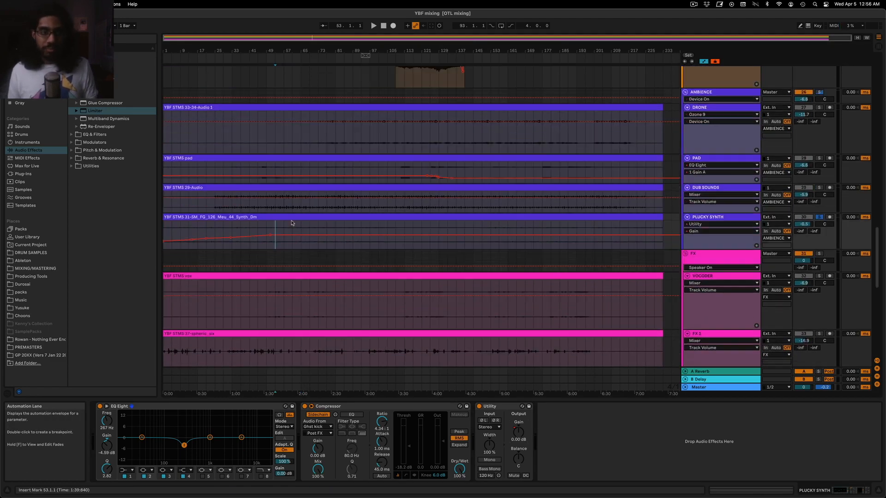
{"action": "left_click", "coordinate": [206, 229]}
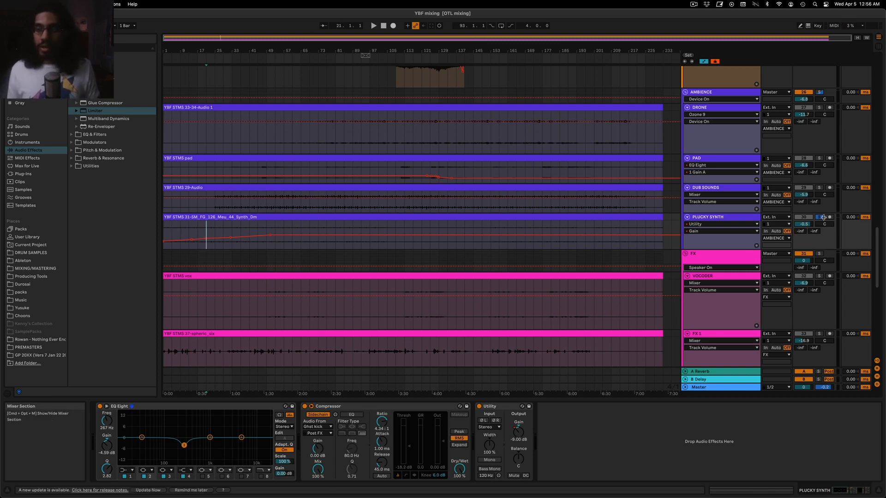
Inspect the FabFilter Pro-L limiter's gain on the Master track, close it and return to the bass tracks
{"action": "scroll", "coordinate": [604, 181], "scroll_direction": "up", "scroll_amount": 10}
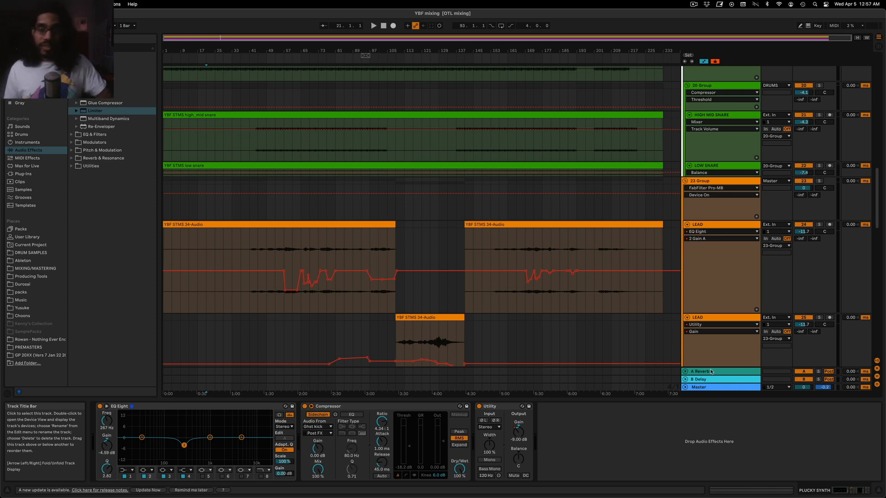
{"action": "left_click", "coordinate": [736, 392]}
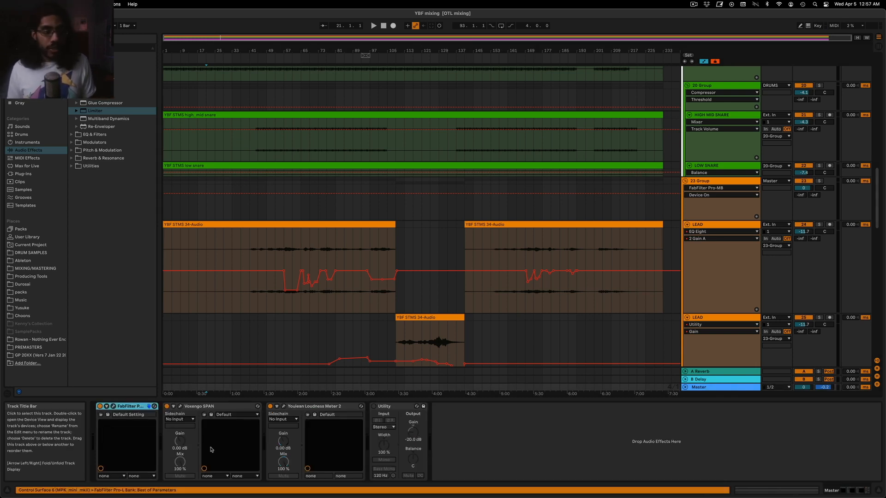
{"action": "left_click", "coordinate": [114, 406]}
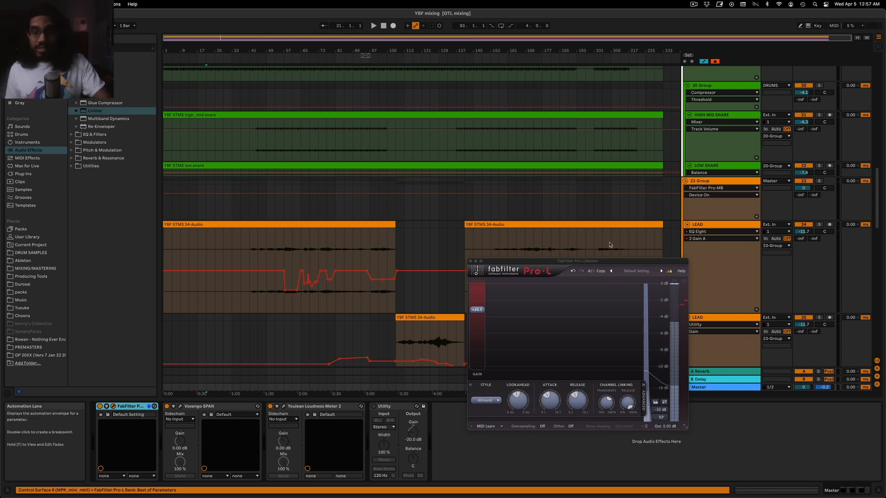
{"action": "left_click_drag", "start_coordinate": [601, 262], "coordinate": [593, 231]}
{"action": "mouse_move", "coordinate": [473, 278]}
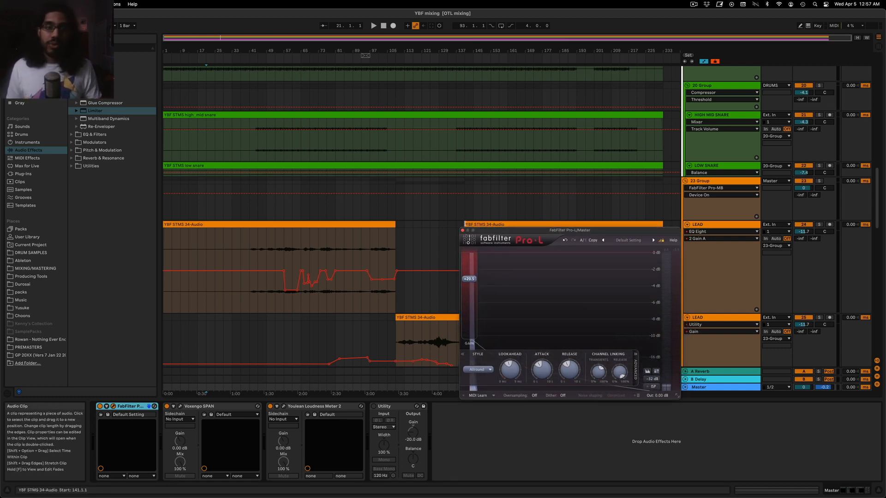
{"action": "left_click", "coordinate": [462, 230]}
{"action": "scroll", "coordinate": [462, 232], "scroll_direction": "up", "scroll_amount": 15}
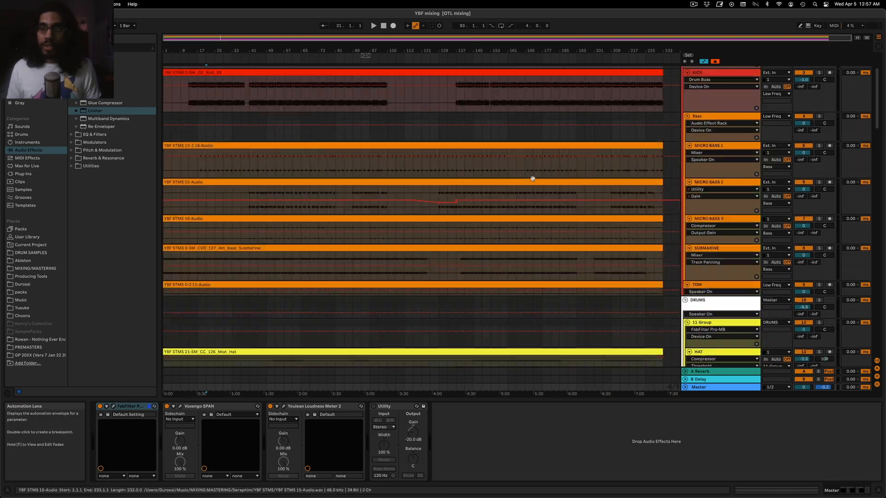